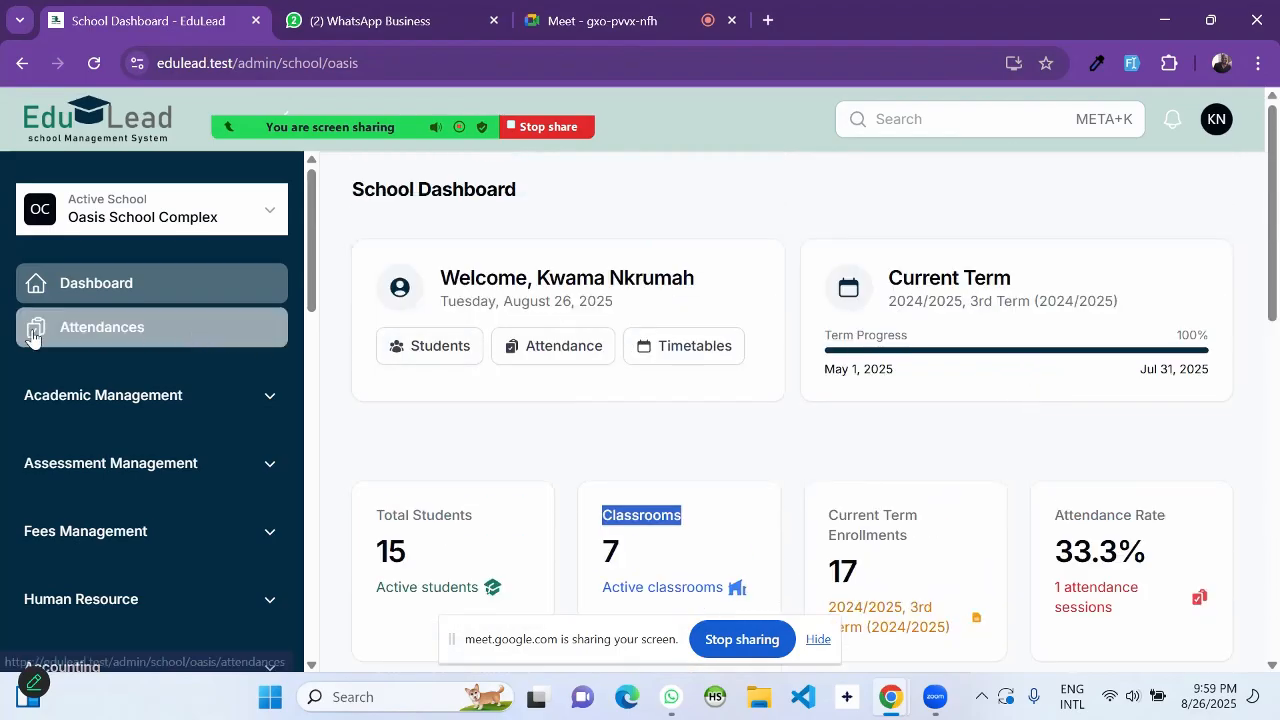
Step: Open the school's attendance list and look across the columns of the existing entry
{"action": "left_click", "coordinate": [112, 333]}
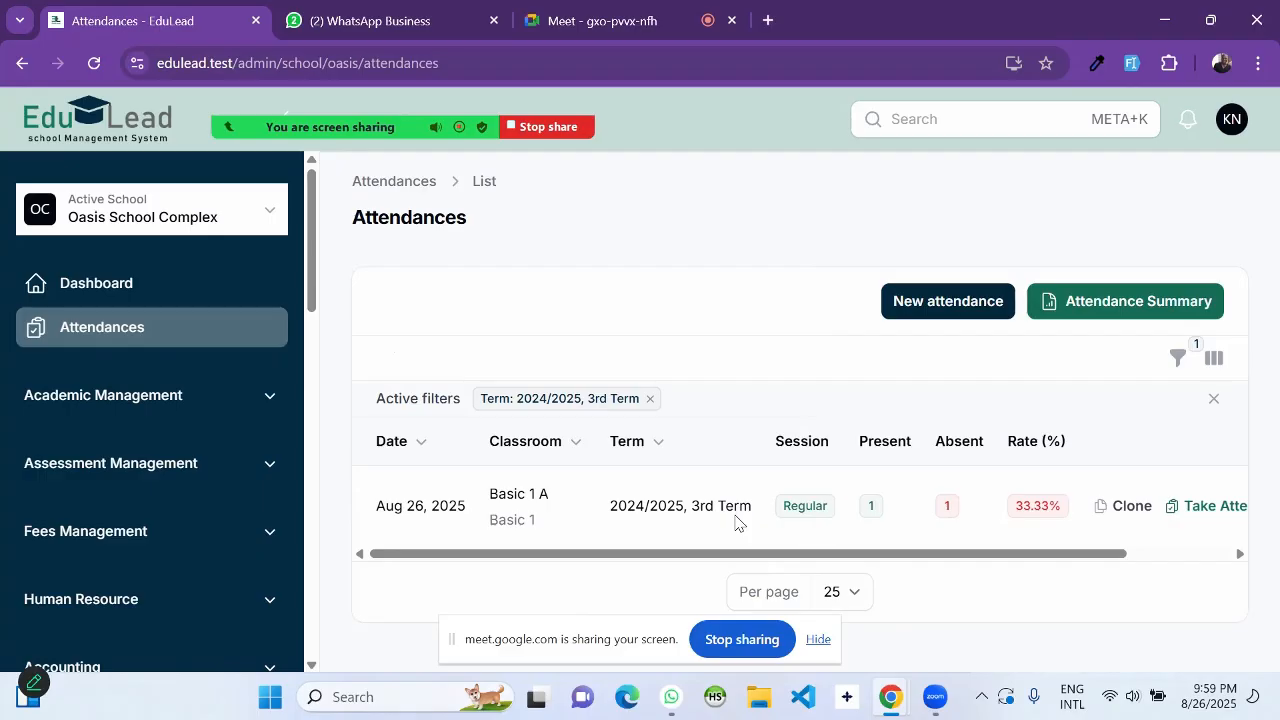
{"action": "scroll", "coordinate": [783, 517], "scroll_direction": "right", "scroll_amount": 1}
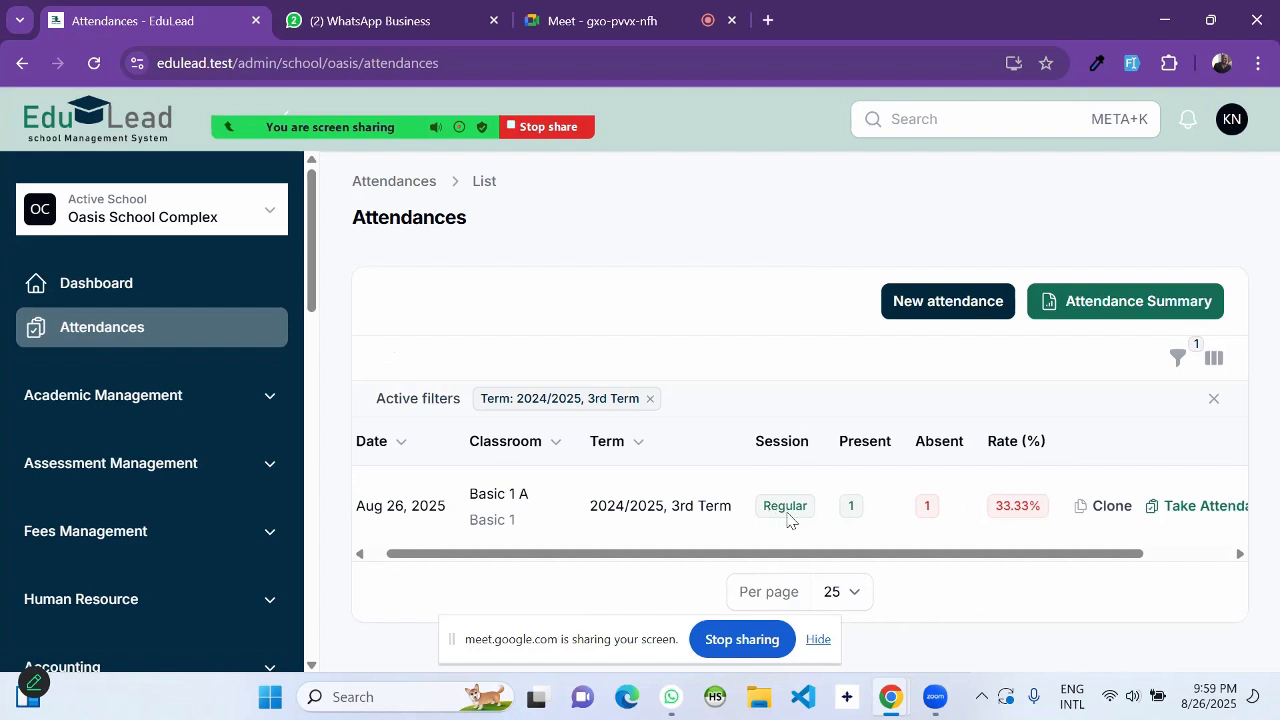
{"action": "scroll", "coordinate": [787, 519], "scroll_direction": "right", "scroll_amount": 2}
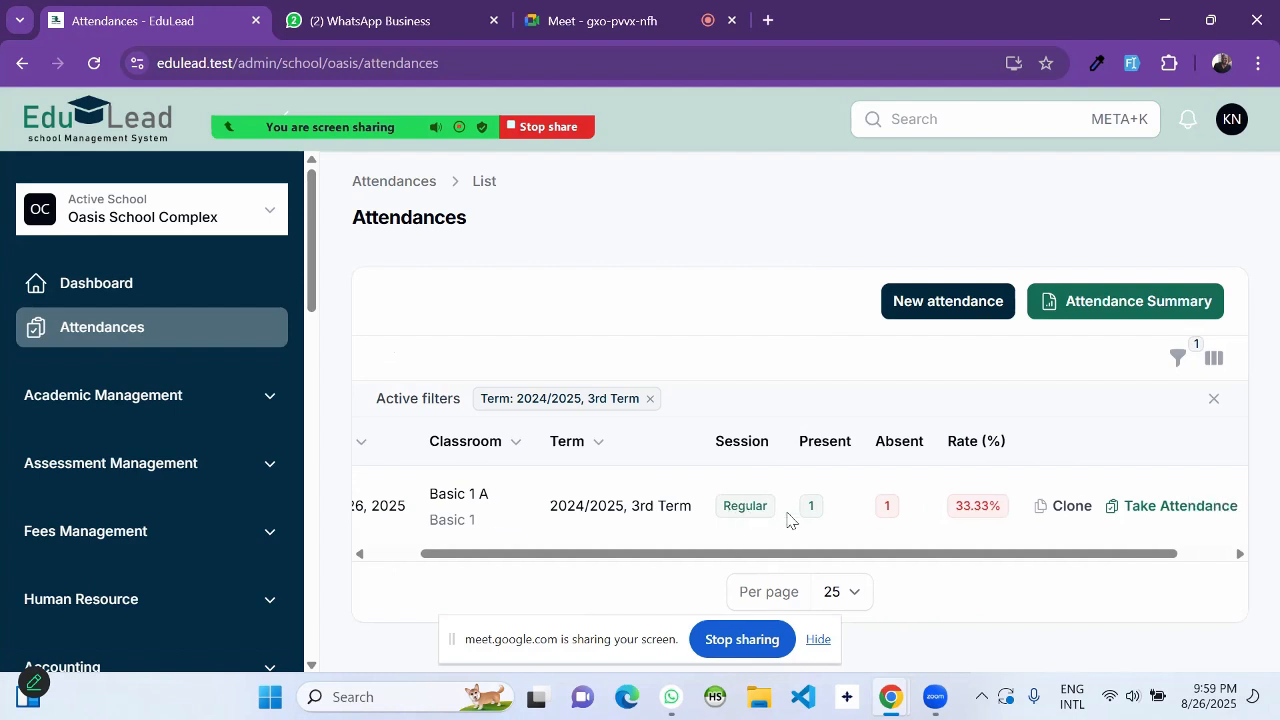
{"action": "scroll", "coordinate": [788, 515], "scroll_direction": "left", "scroll_amount": 3}
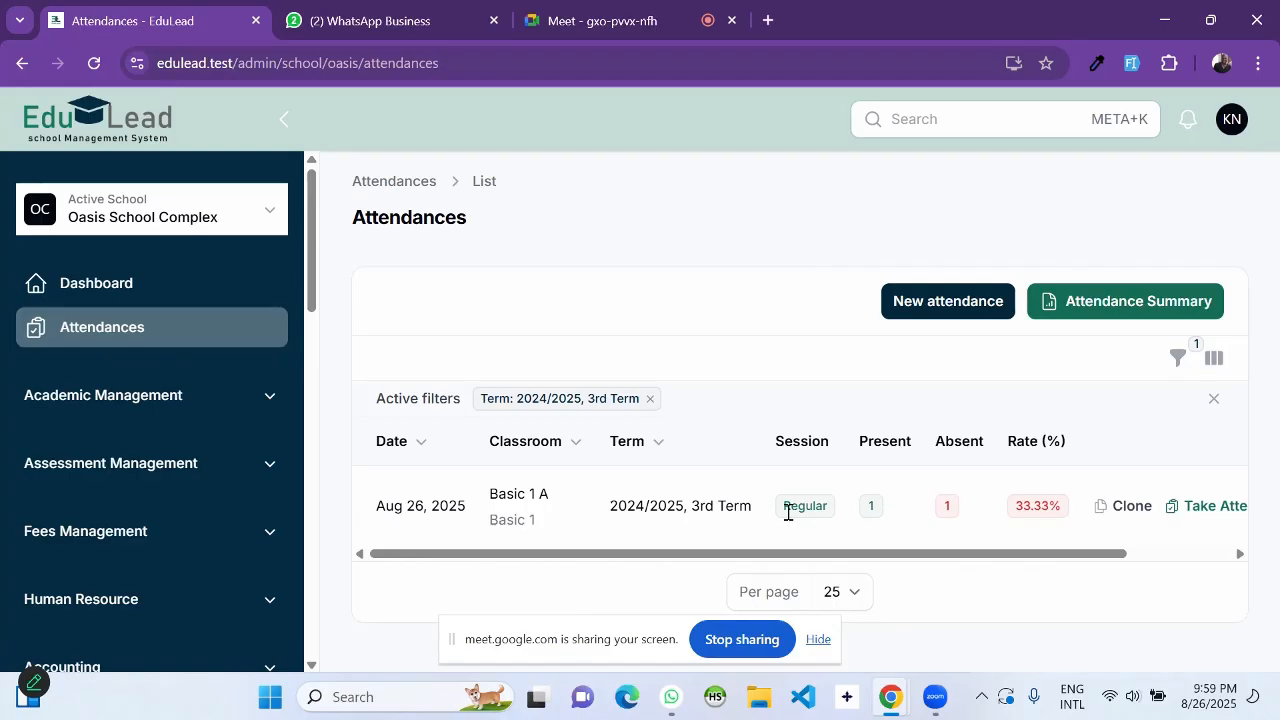
Step: Start a new attendance entry and set its classroom to Basic 2 A
{"action": "left_click", "coordinate": [941, 314]}
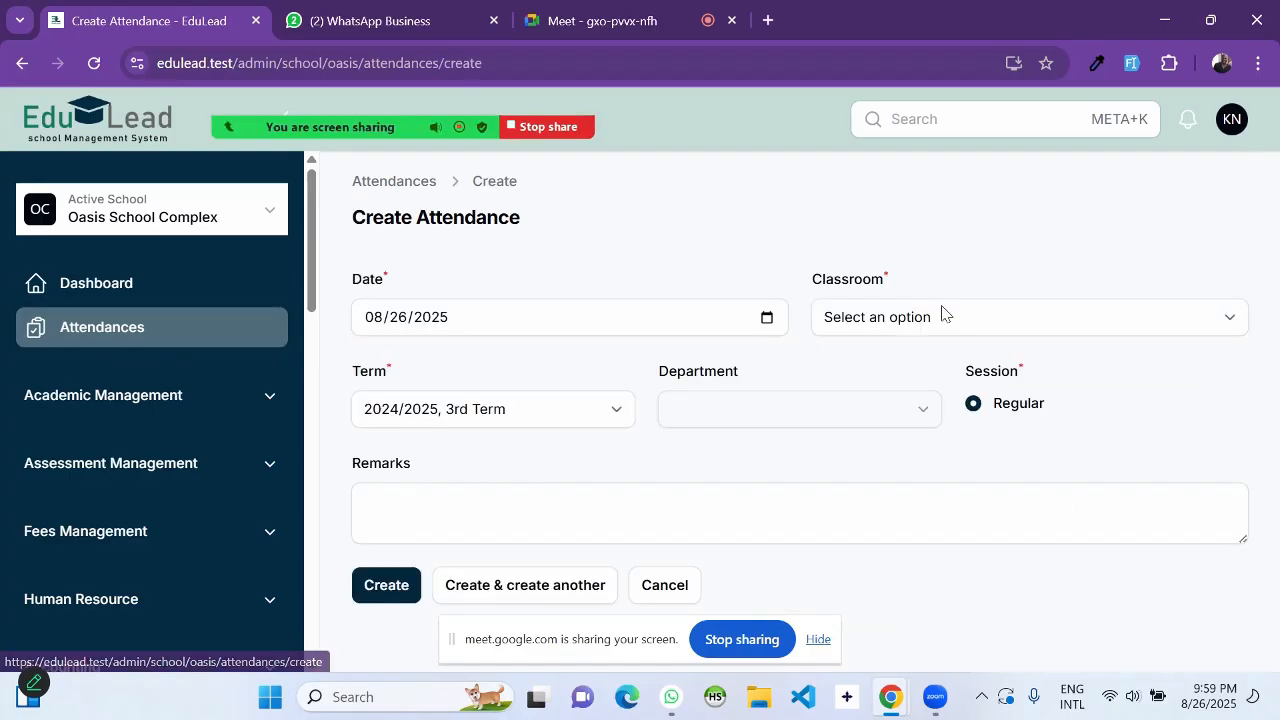
{"action": "left_click", "coordinate": [877, 318]}
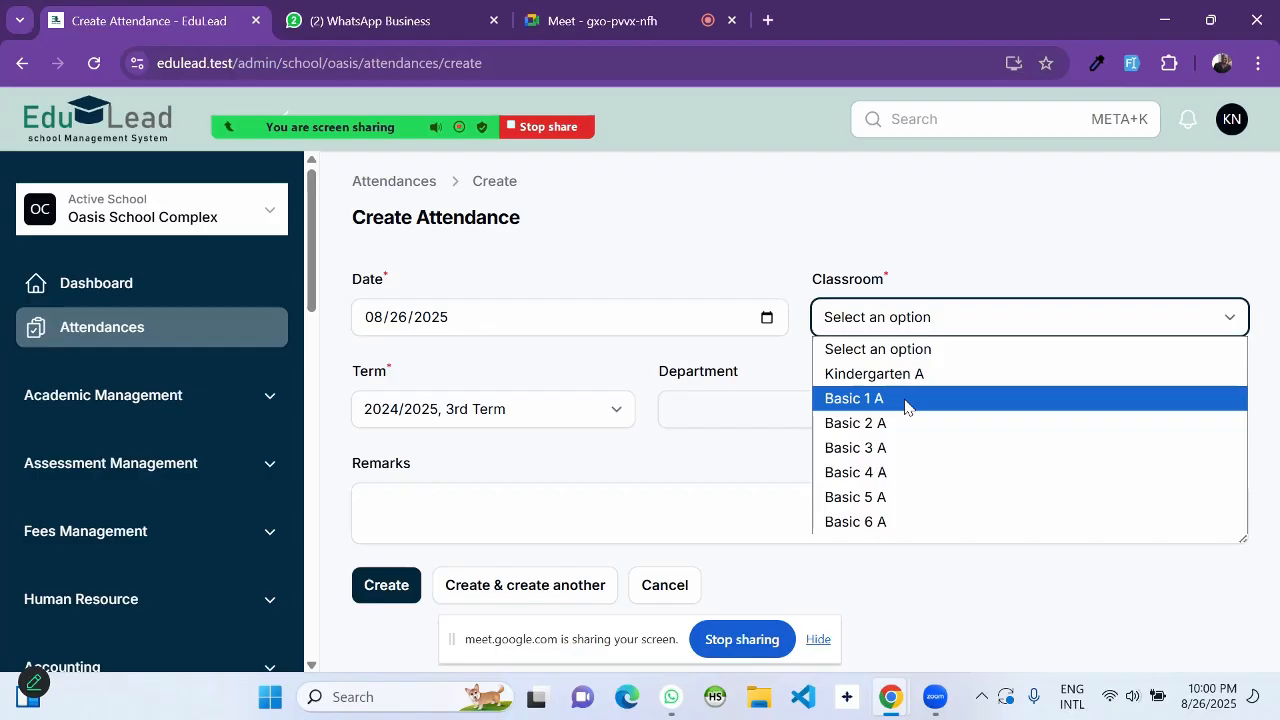
{"action": "left_click", "coordinate": [905, 406]}
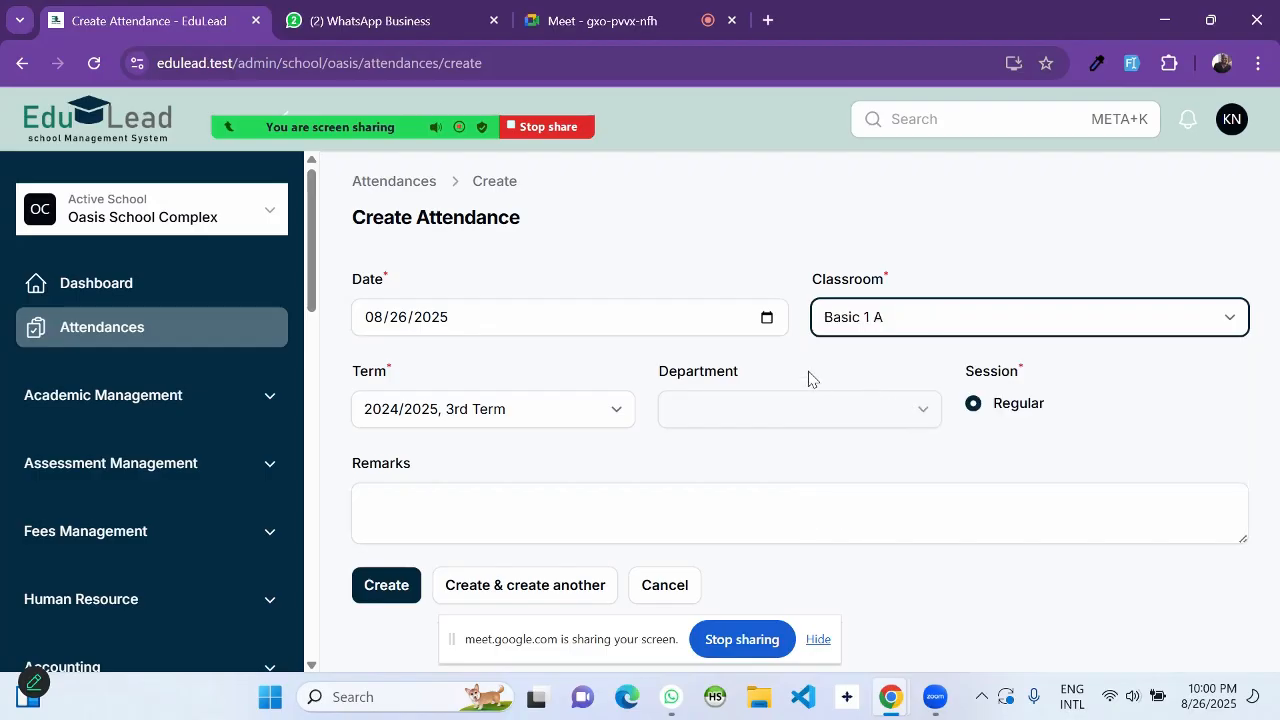
{"action": "left_click", "coordinate": [866, 328]}
{"action": "left_click", "coordinate": [855, 424]}
Step: Keep Basic 2 A as the classroom, leave the remarks empty and create the attendance entry
{"action": "left_click", "coordinate": [477, 500]}
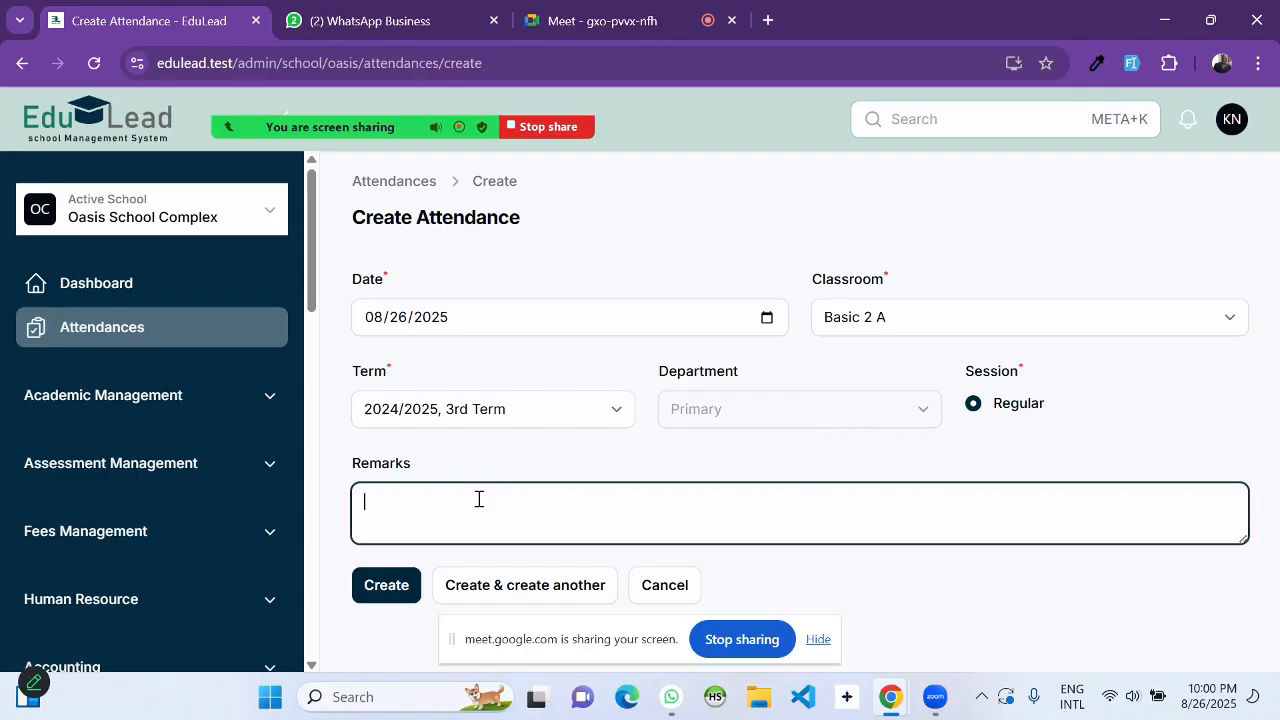
{"action": "left_click", "coordinate": [625, 459]}
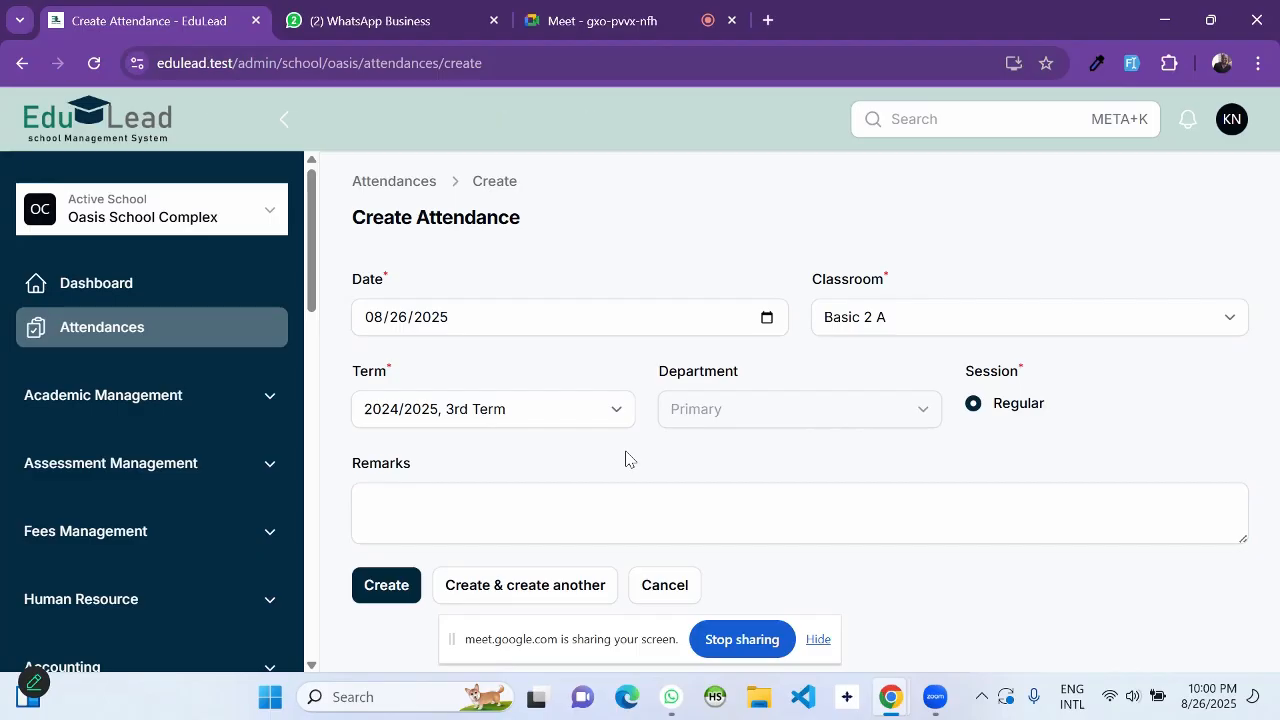
{"action": "left_click", "coordinate": [883, 329]}
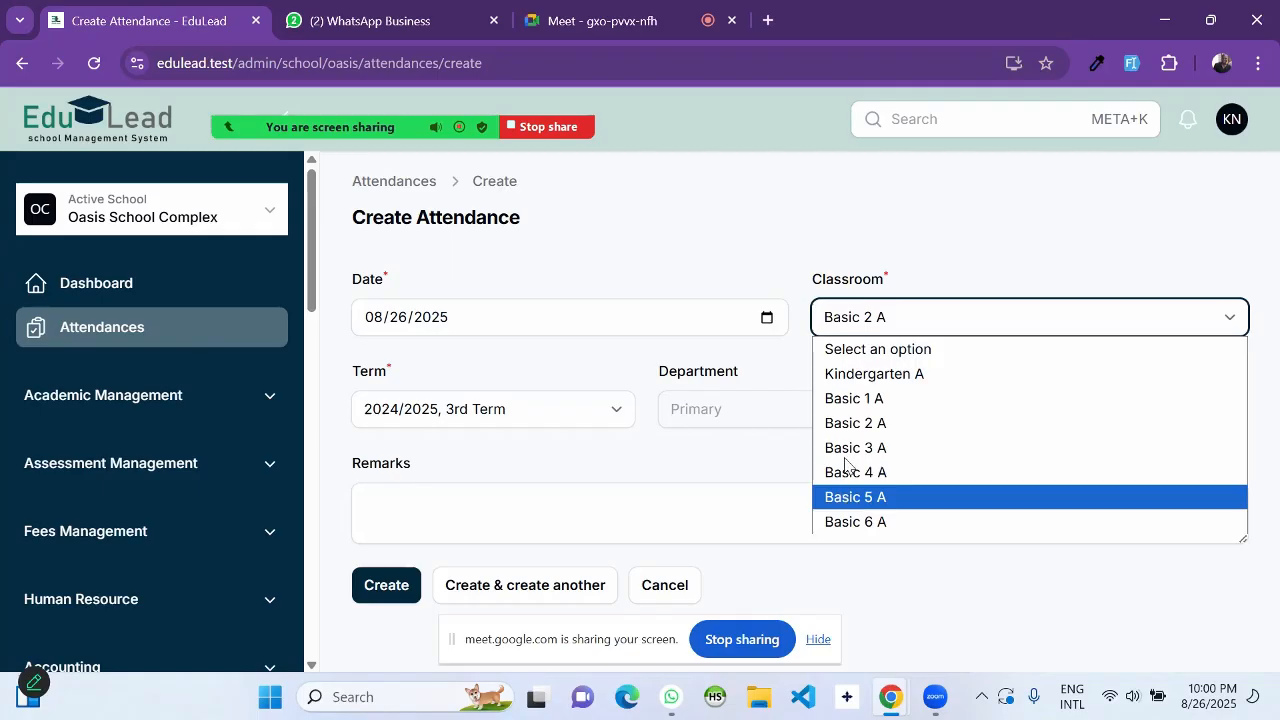
{"action": "left_click", "coordinate": [860, 424]}
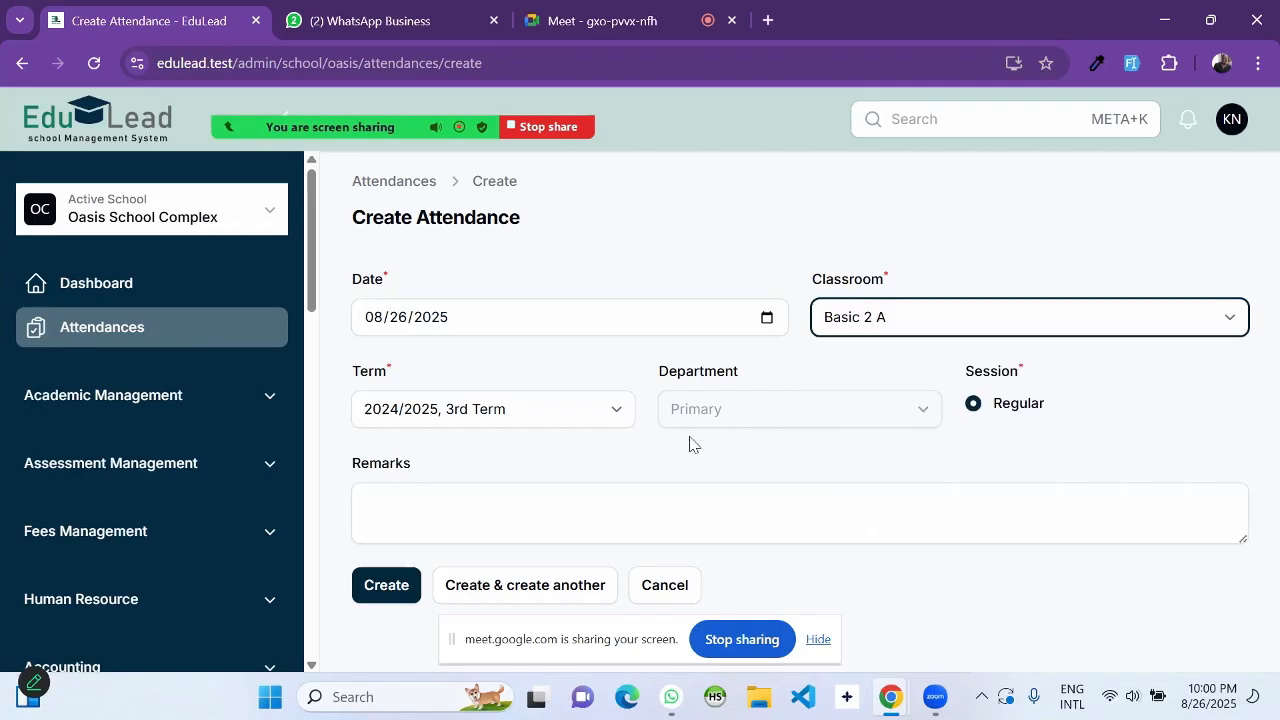
{"action": "left_click", "coordinate": [622, 511]}
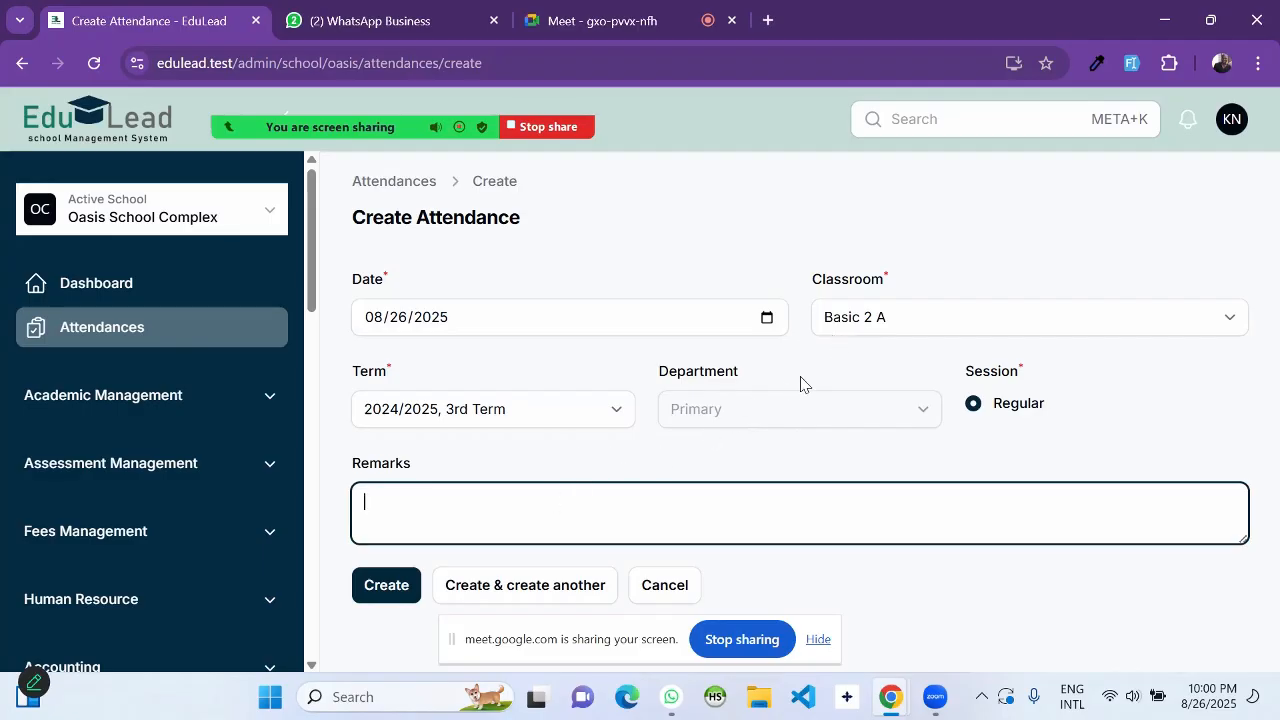
{"action": "left_click", "coordinate": [381, 588]}
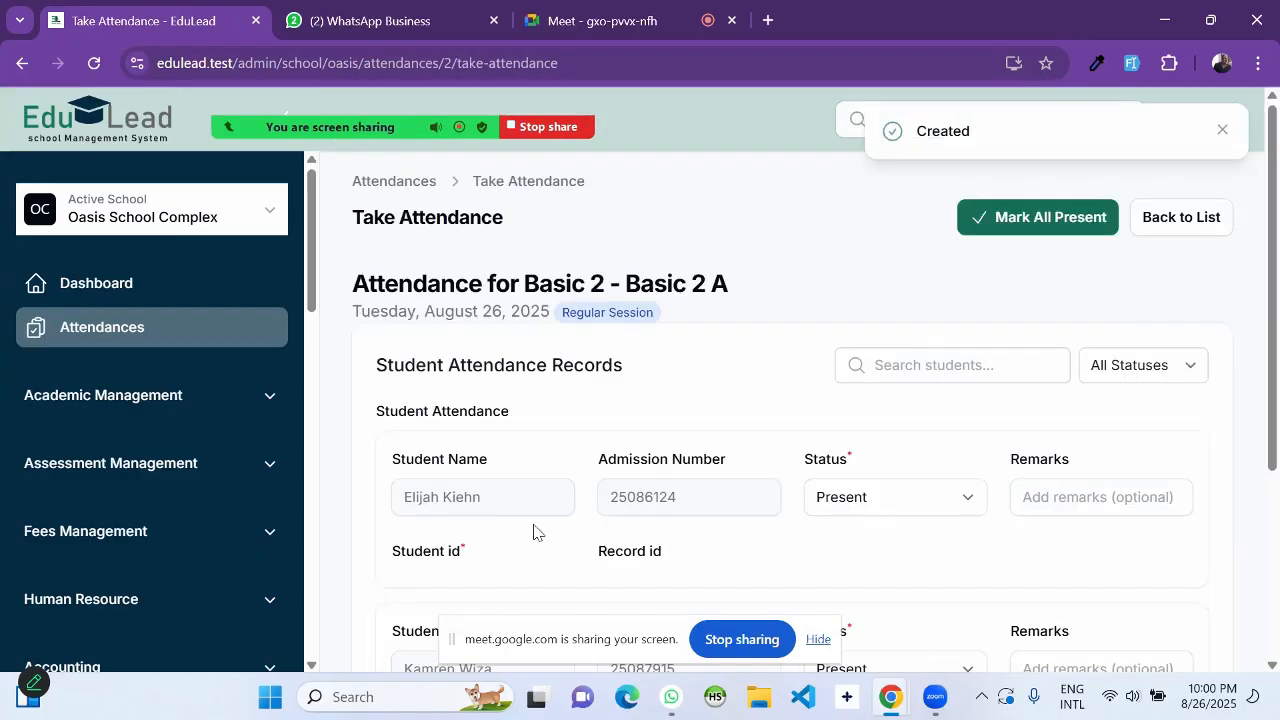
Step: Examine the Basic 2 A attendance sheet, including both students' names, admission numbers and status fields
{"action": "scroll", "coordinate": [820, 460], "scroll_direction": "down", "scroll_amount": 2}
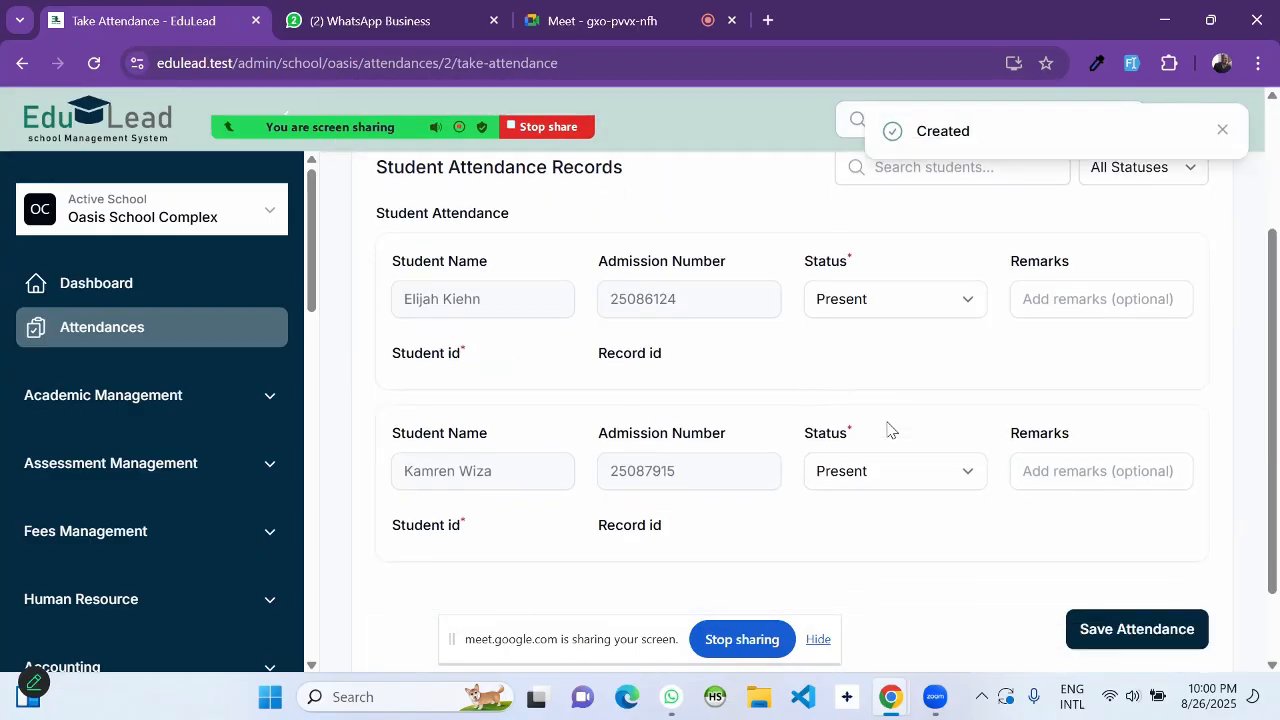
{"action": "scroll", "coordinate": [874, 443], "scroll_direction": "down", "scroll_amount": 1}
{"action": "scroll", "coordinate": [798, 437], "scroll_direction": "up", "scroll_amount": 1}
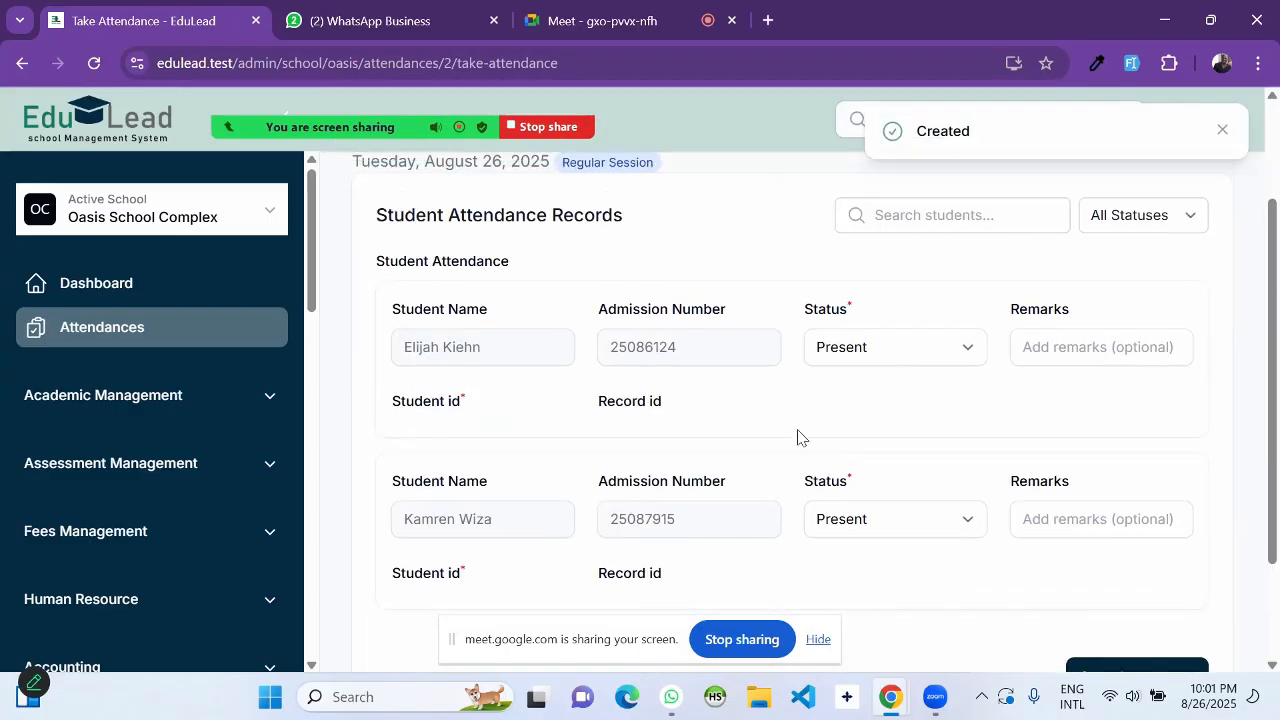
{"action": "scroll", "coordinate": [806, 437], "scroll_direction": "up", "scroll_amount": 1}
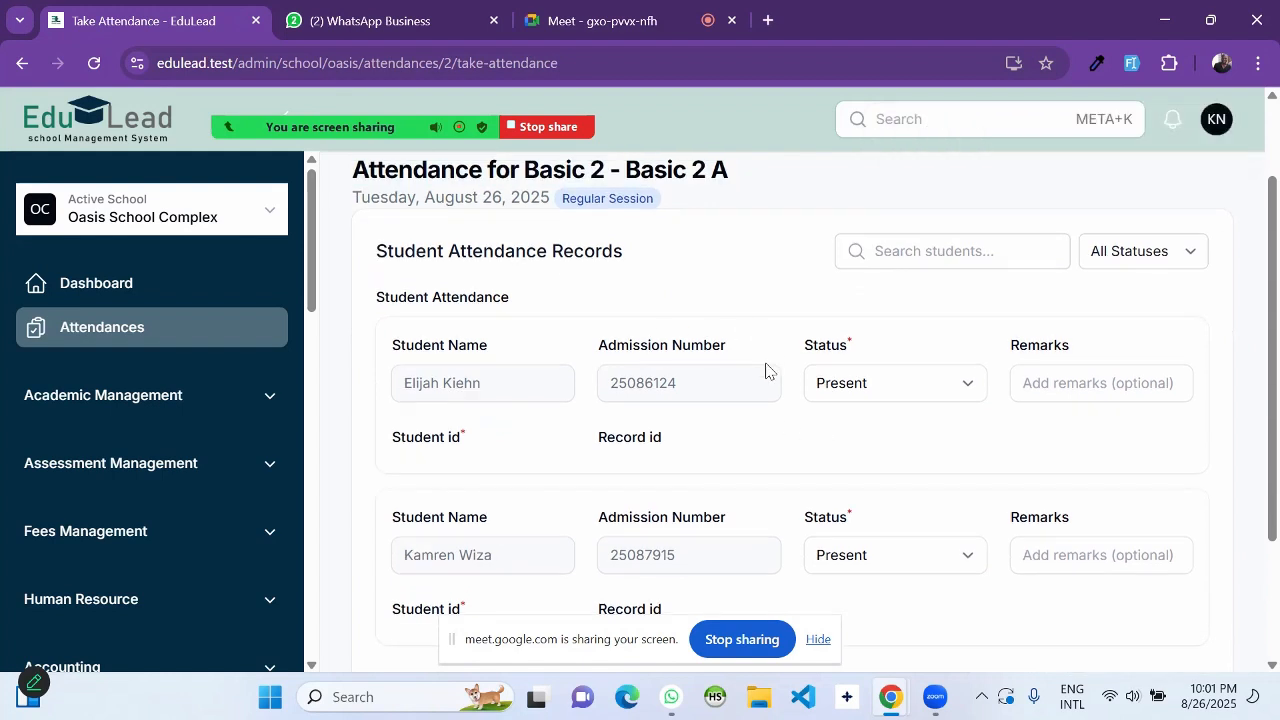
{"action": "scroll", "coordinate": [680, 394], "scroll_direction": "down", "scroll_amount": 1}
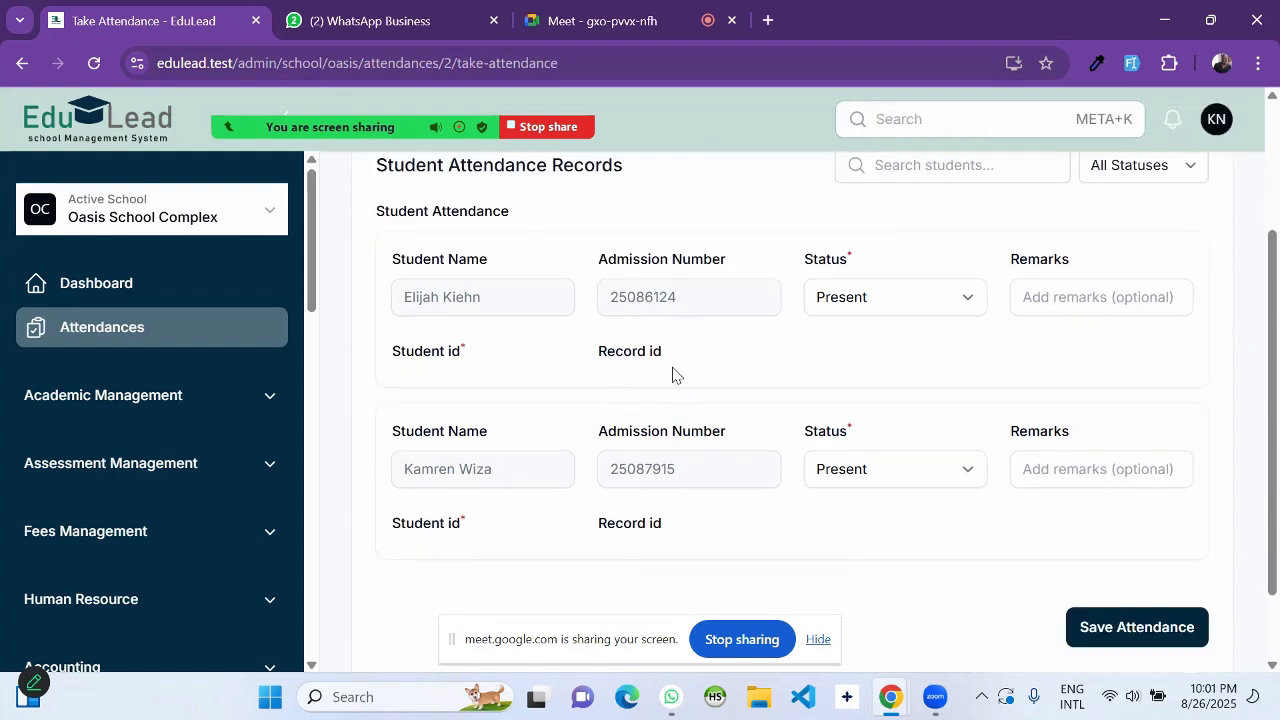
{"action": "scroll", "coordinate": [673, 374], "scroll_direction": "up", "scroll_amount": 1}
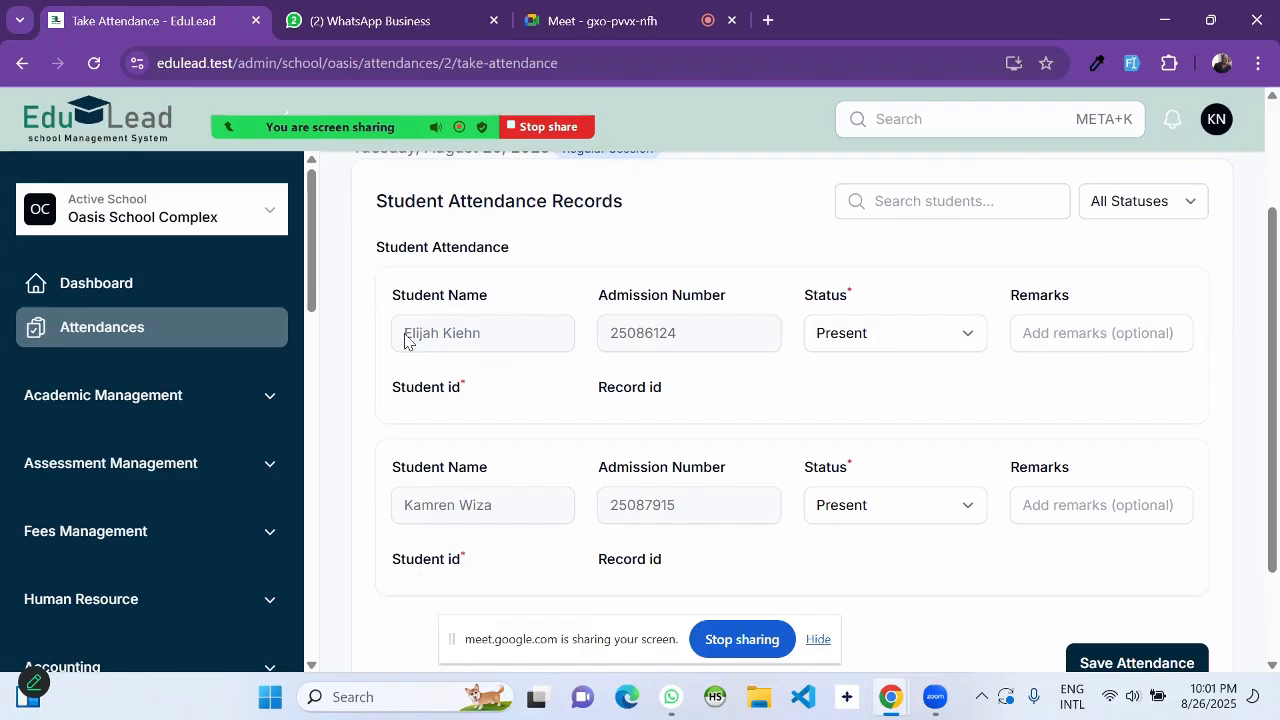
{"action": "left_click_drag", "start_coordinate": [405, 341], "coordinate": [497, 344]}
{"action": "scroll", "coordinate": [480, 395], "scroll_direction": "down", "scroll_amount": 1}
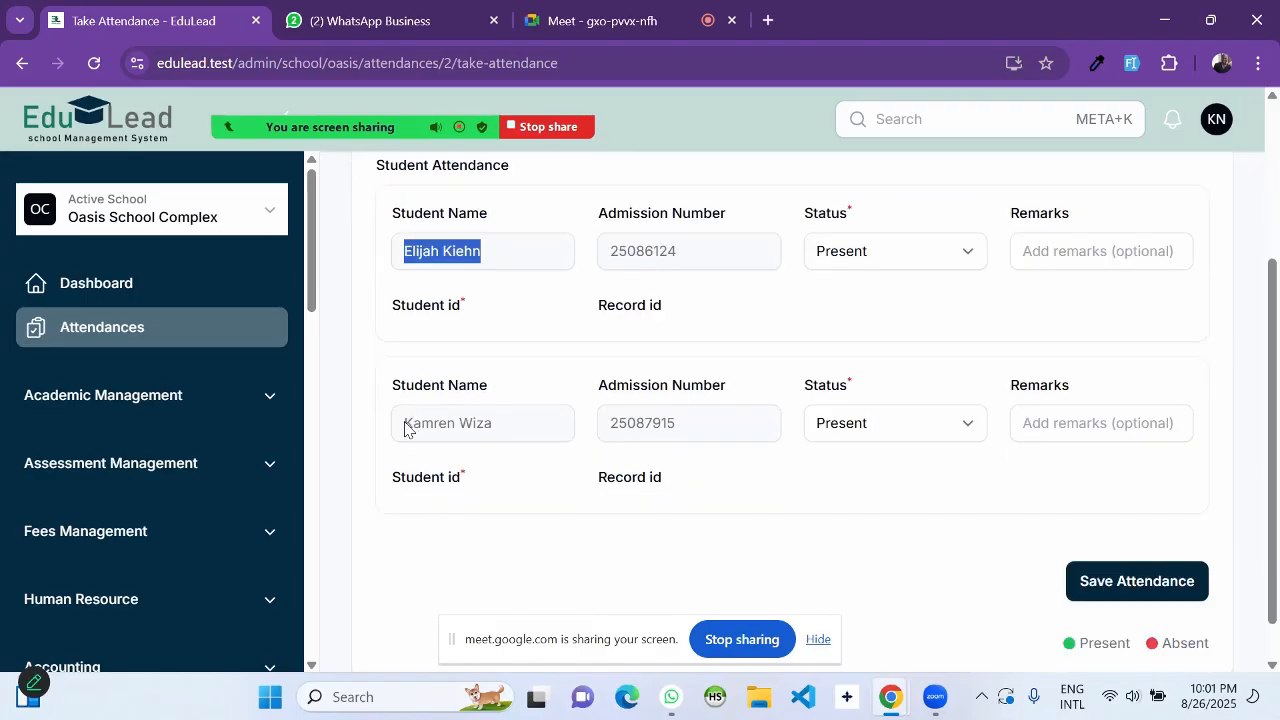
{"action": "left_click_drag", "start_coordinate": [405, 430], "coordinate": [492, 433]}
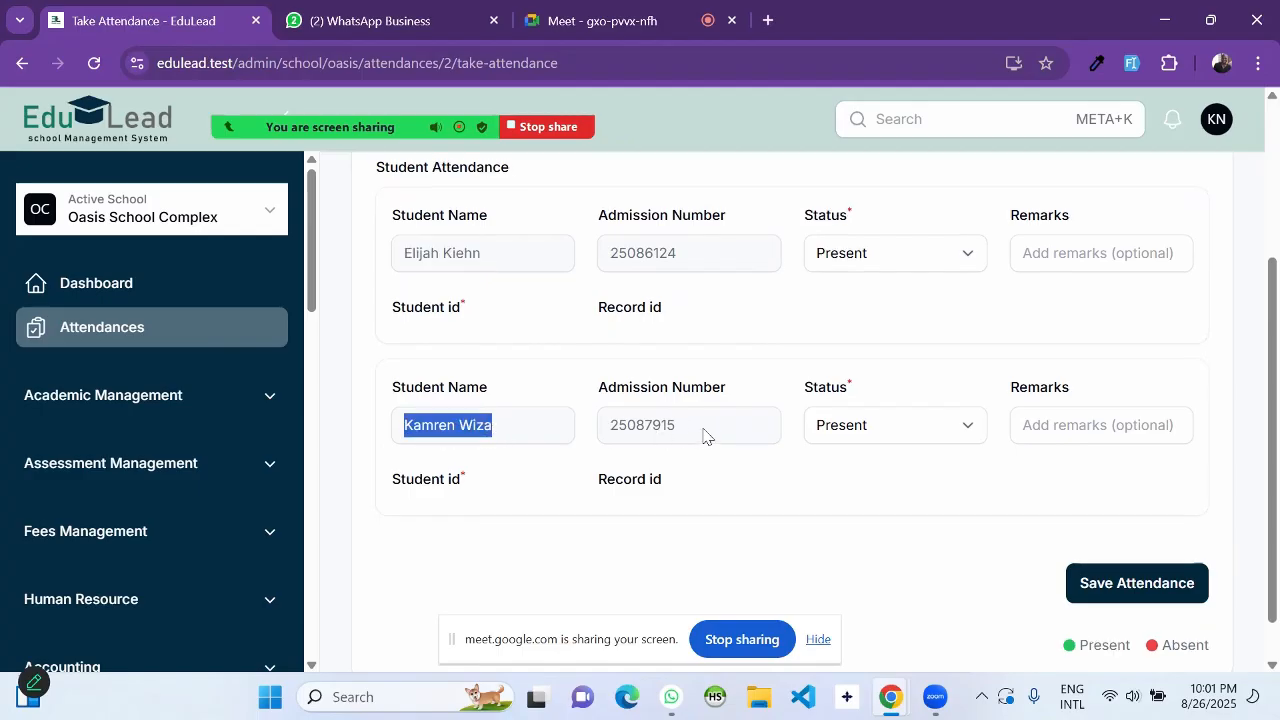
Step: Try the Absent status for the first student, then return it to Present
{"action": "scroll", "coordinate": [845, 320], "scroll_direction": "up", "scroll_amount": 1}
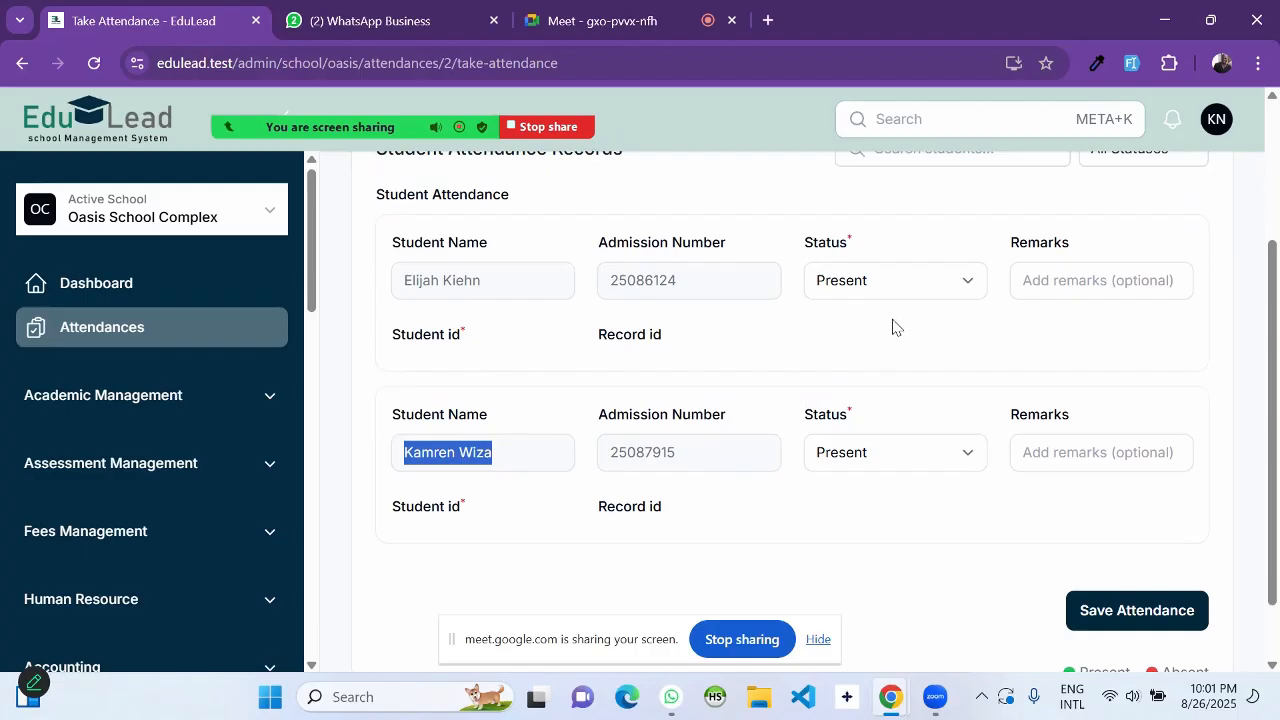
{"action": "left_click", "coordinate": [873, 285]}
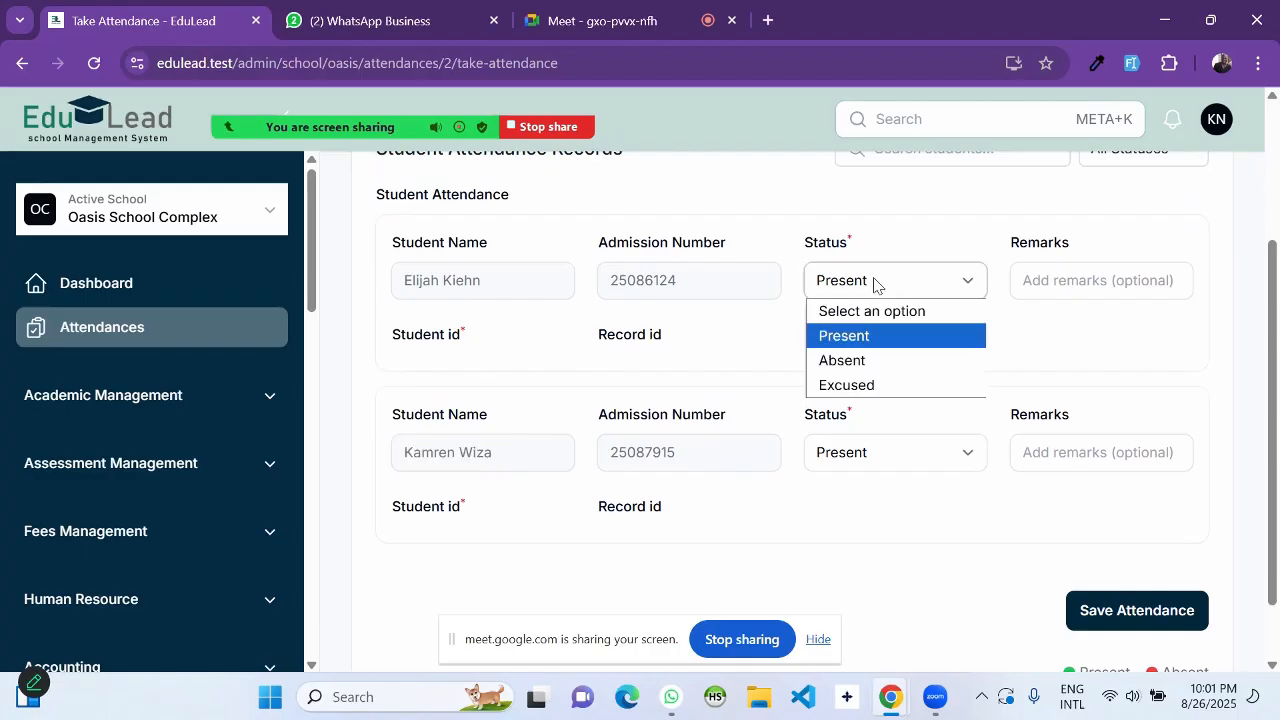
{"action": "left_click", "coordinate": [856, 362]}
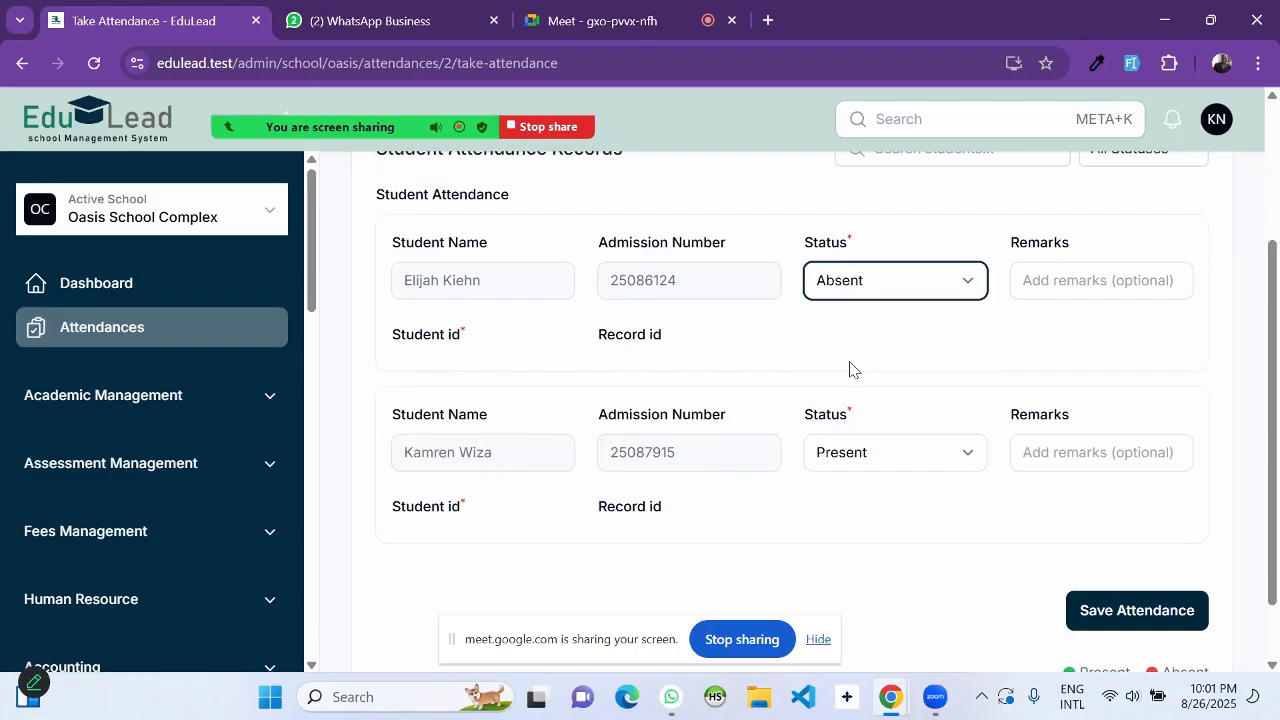
{"action": "left_click", "coordinate": [857, 289]}
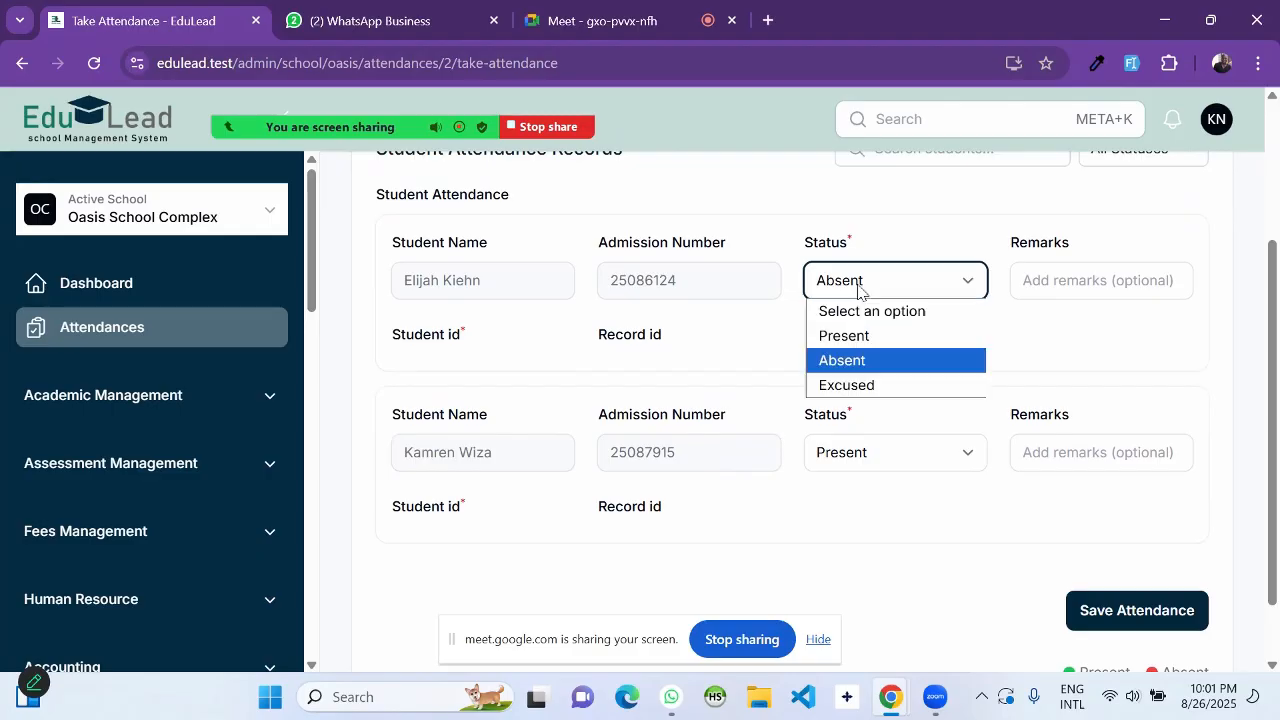
{"action": "left_click", "coordinate": [848, 335]}
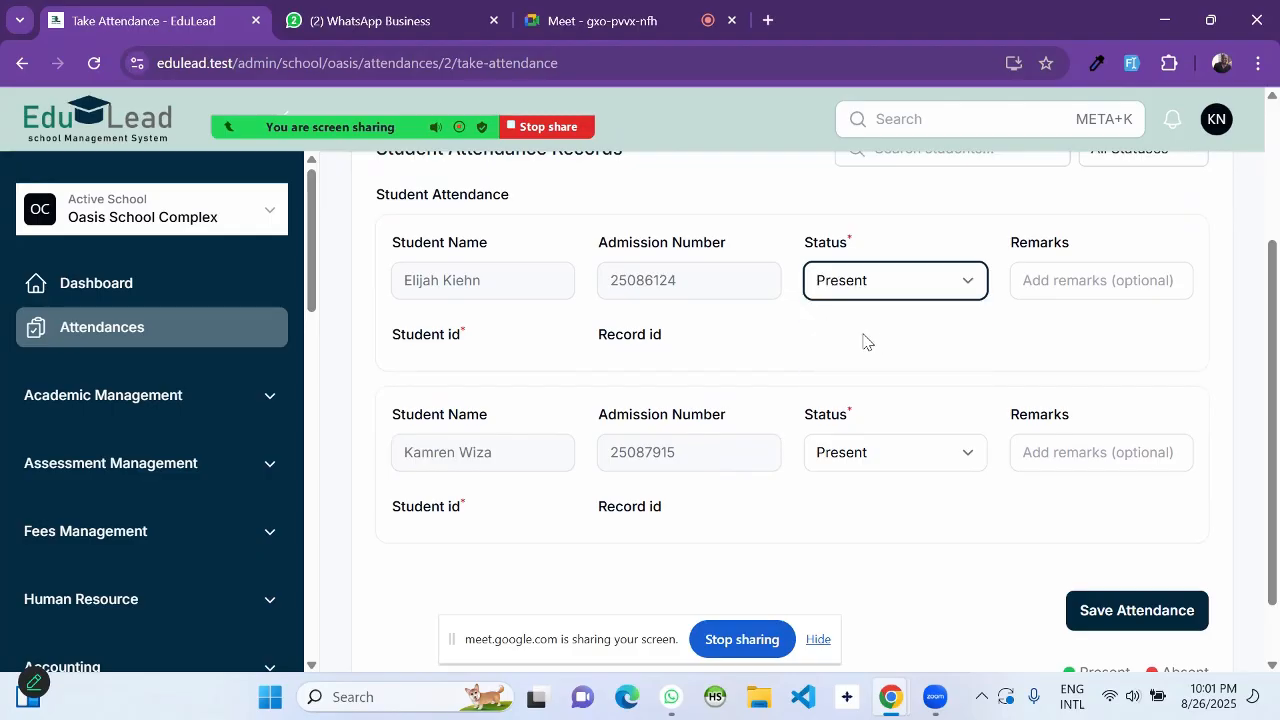
{"action": "left_click", "coordinate": [863, 335]}
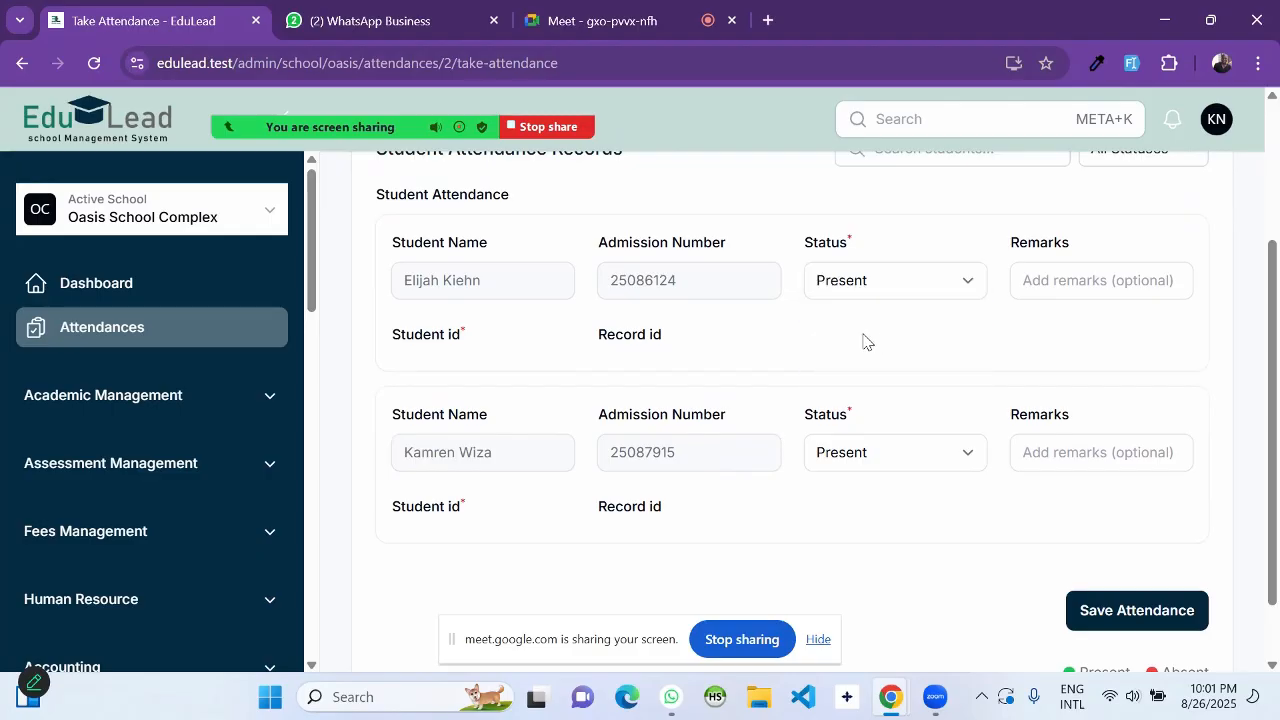
Step: Mark the second student as Absent and save the Basic 2 A attendance
{"action": "left_click", "coordinate": [850, 457]}
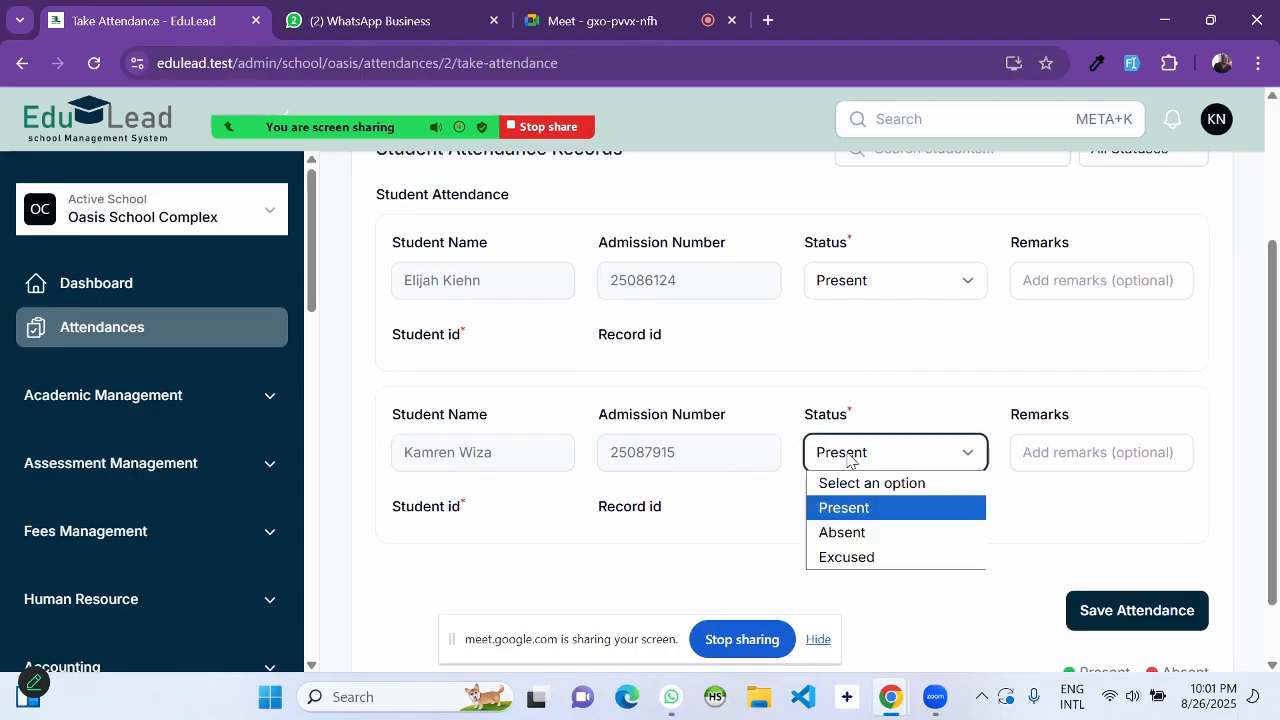
{"action": "left_click", "coordinate": [865, 534]}
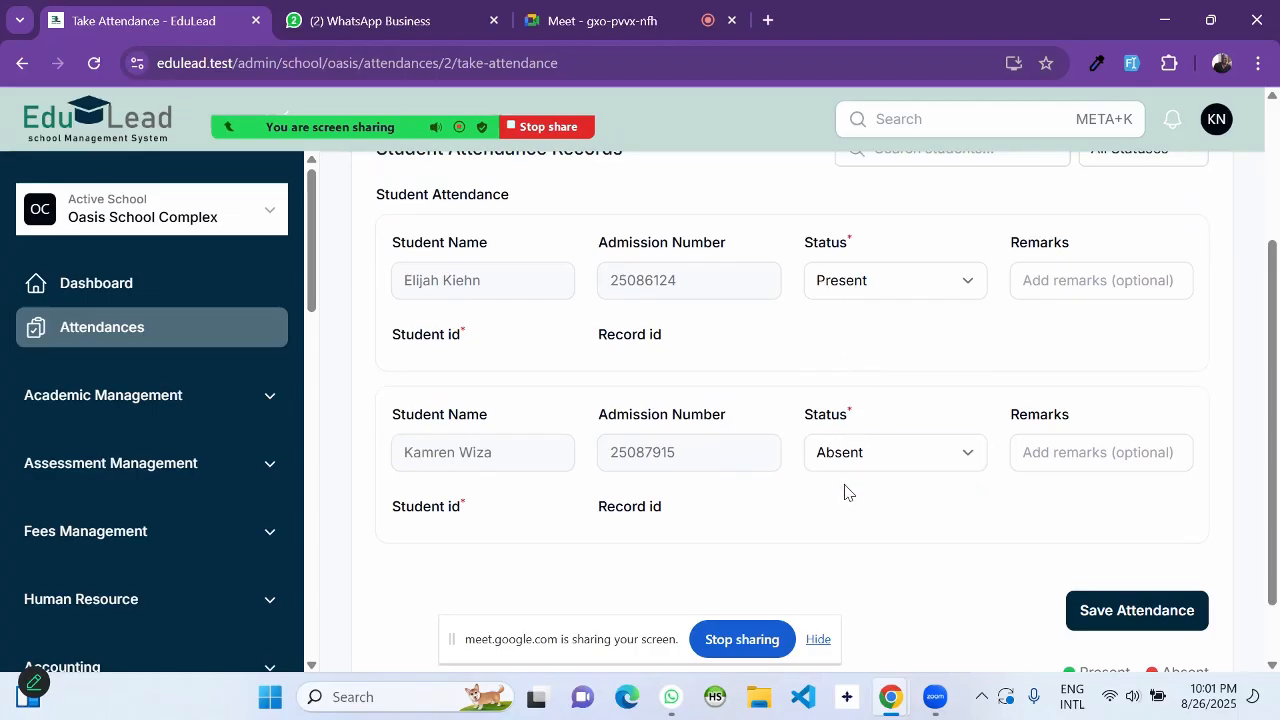
{"action": "scroll", "coordinate": [845, 490], "scroll_direction": "down", "scroll_amount": 1}
{"action": "scroll", "coordinate": [1136, 546], "scroll_direction": "down", "scroll_amount": 1}
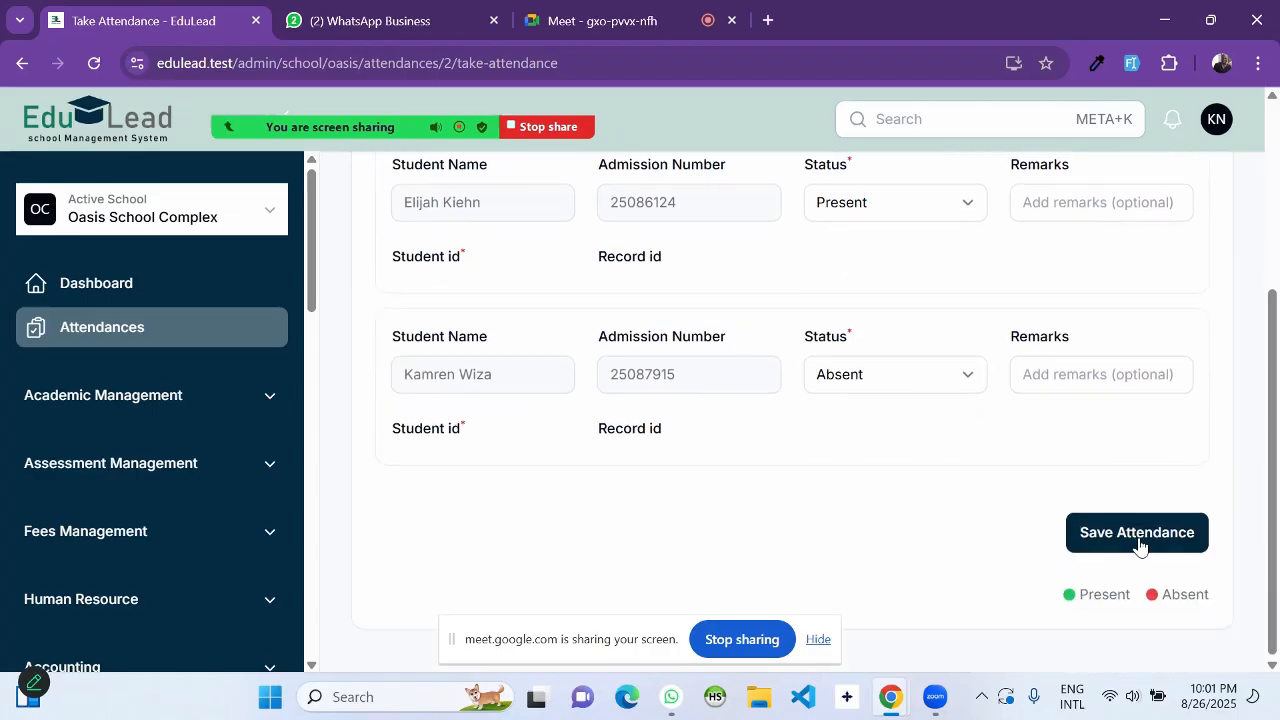
{"action": "left_click", "coordinate": [1138, 540]}
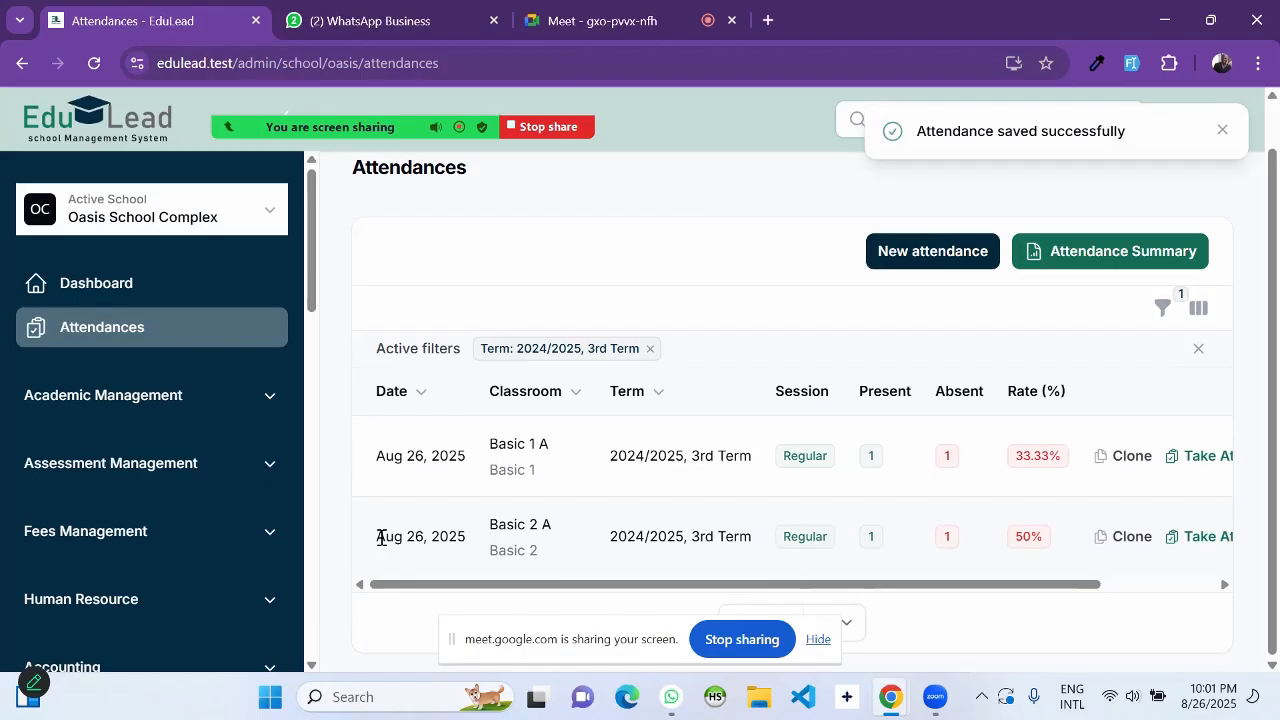
Step: Examine the Basic 2 A row's date, term, present and absent counts, attendance rate and available row actions
{"action": "left_click_drag", "start_coordinate": [378, 537], "coordinate": [554, 531]}
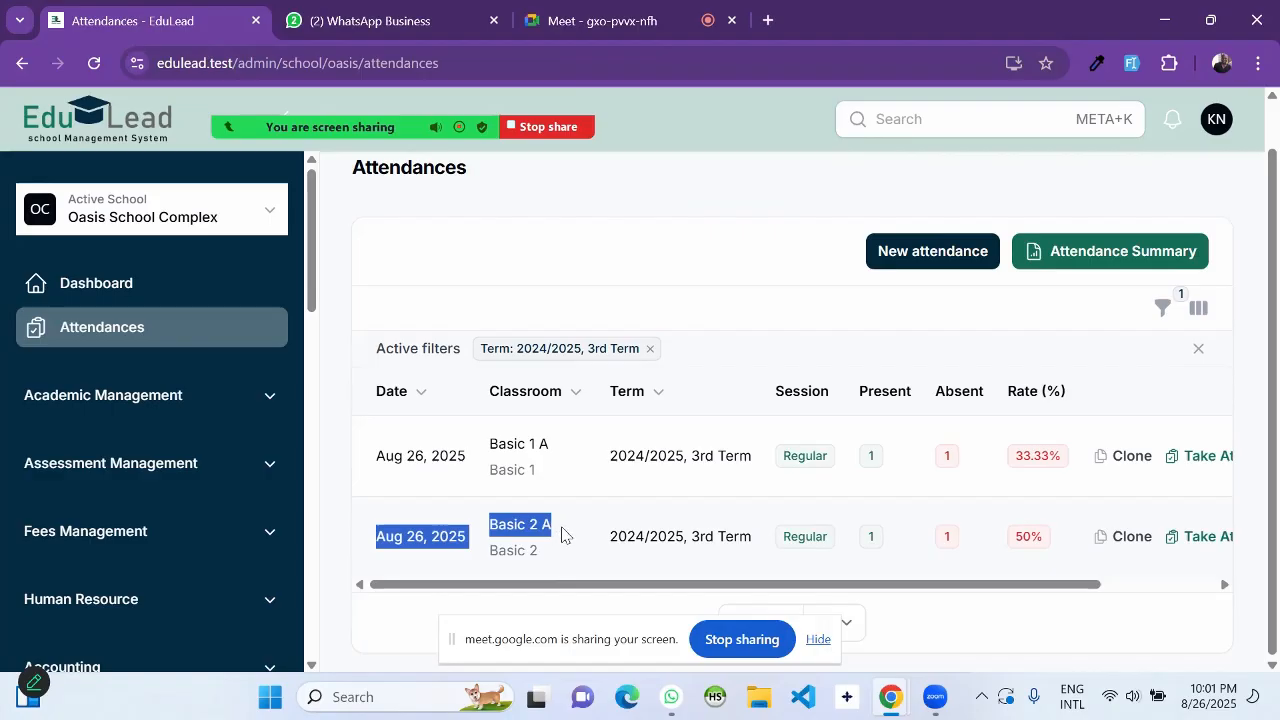
{"action": "left_click_drag", "start_coordinate": [609, 545], "coordinate": [627, 541]}
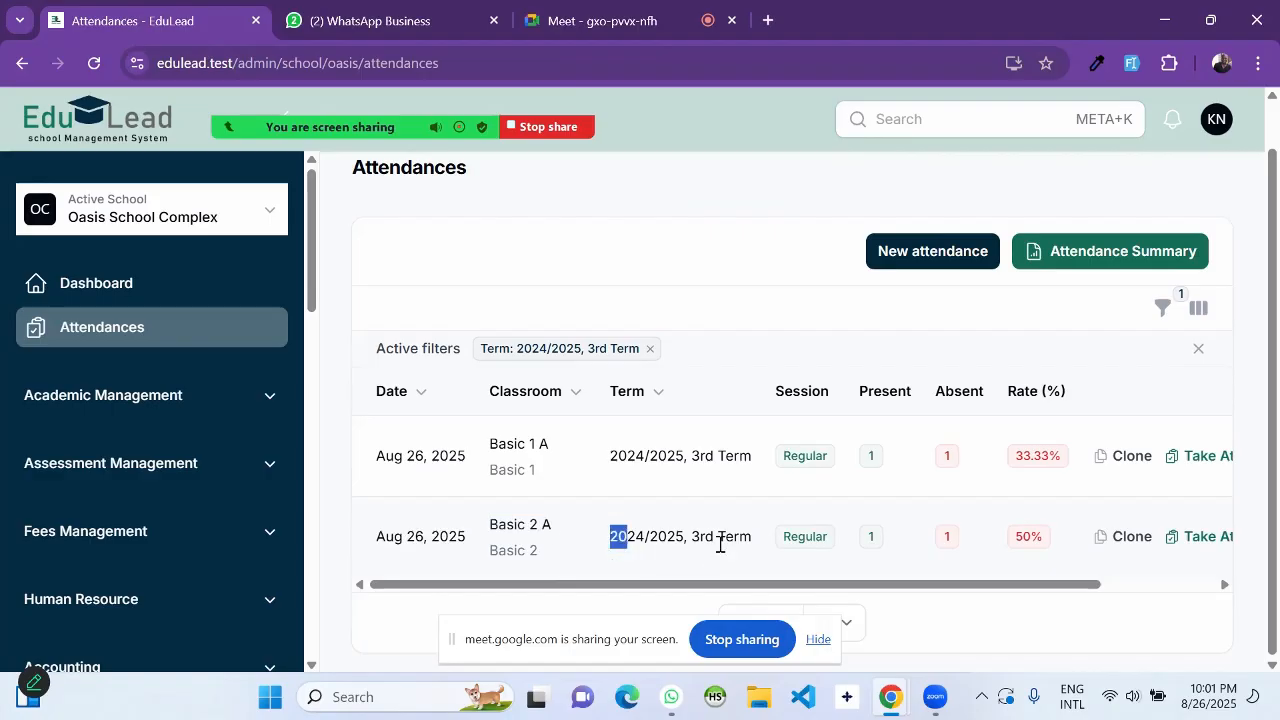
{"action": "left_click_drag", "start_coordinate": [720, 545], "coordinate": [757, 536]}
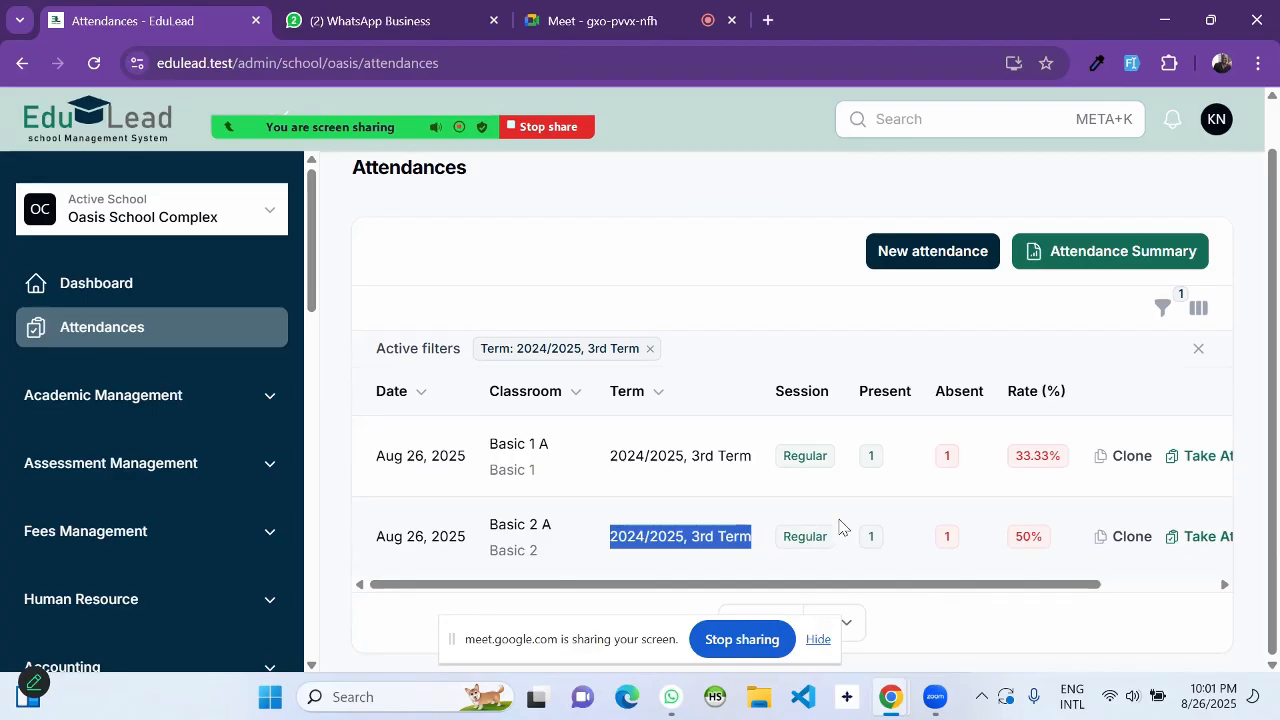
{"action": "double_click", "coordinate": [868, 545]}
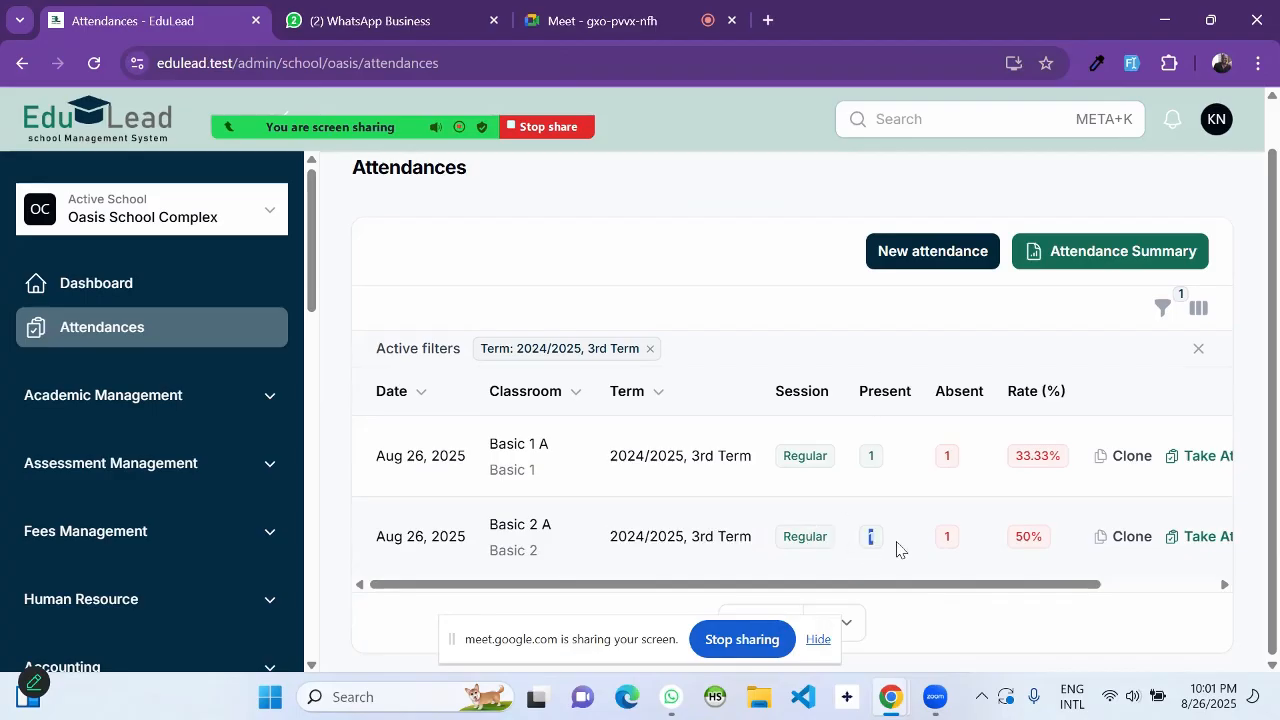
{"action": "left_click", "coordinate": [962, 542], "text": "shift"}
{"action": "left_click", "coordinate": [914, 551]}
{"action": "double_click", "coordinate": [1020, 531]}
{"action": "scroll", "coordinate": [1027, 540], "scroll_direction": "right", "scroll_amount": 5}
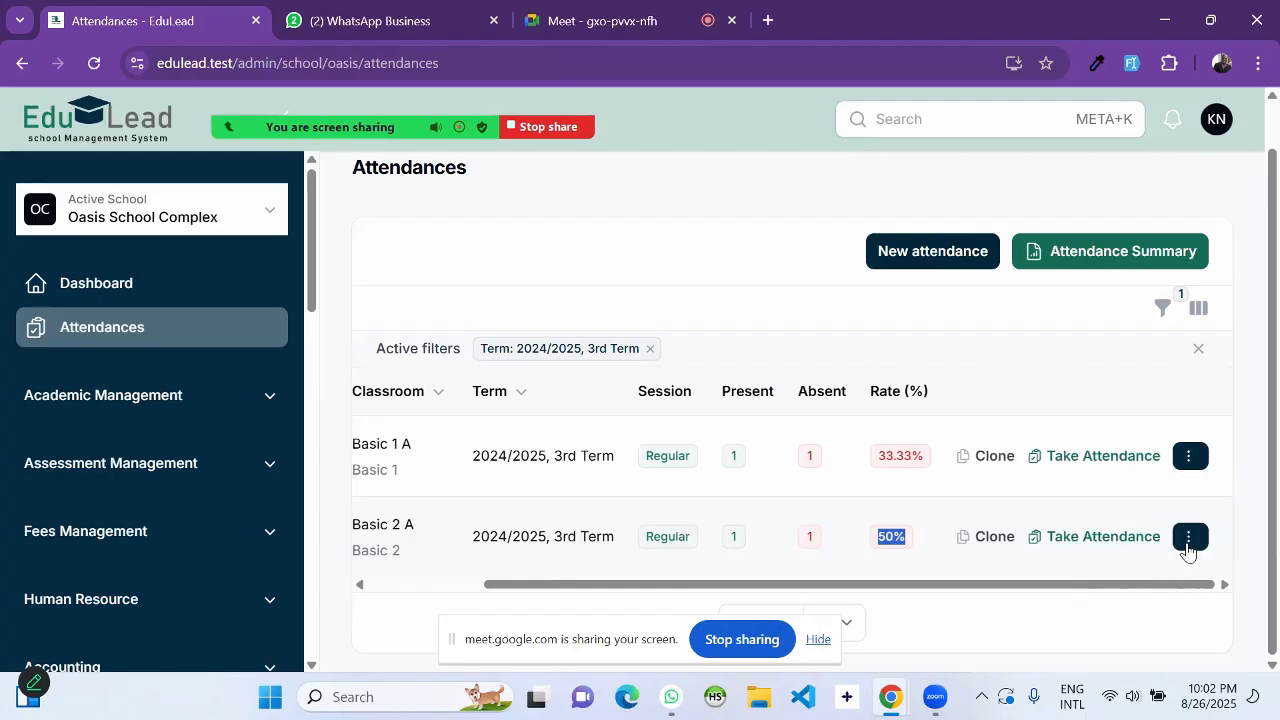
Step: Open the Basic 2 A attendance record and examine its attendance information, statistics and student records
{"action": "left_click", "coordinate": [1187, 549]}
{"action": "left_click", "coordinate": [1188, 545]}
{"action": "left_click", "coordinate": [1188, 543]}
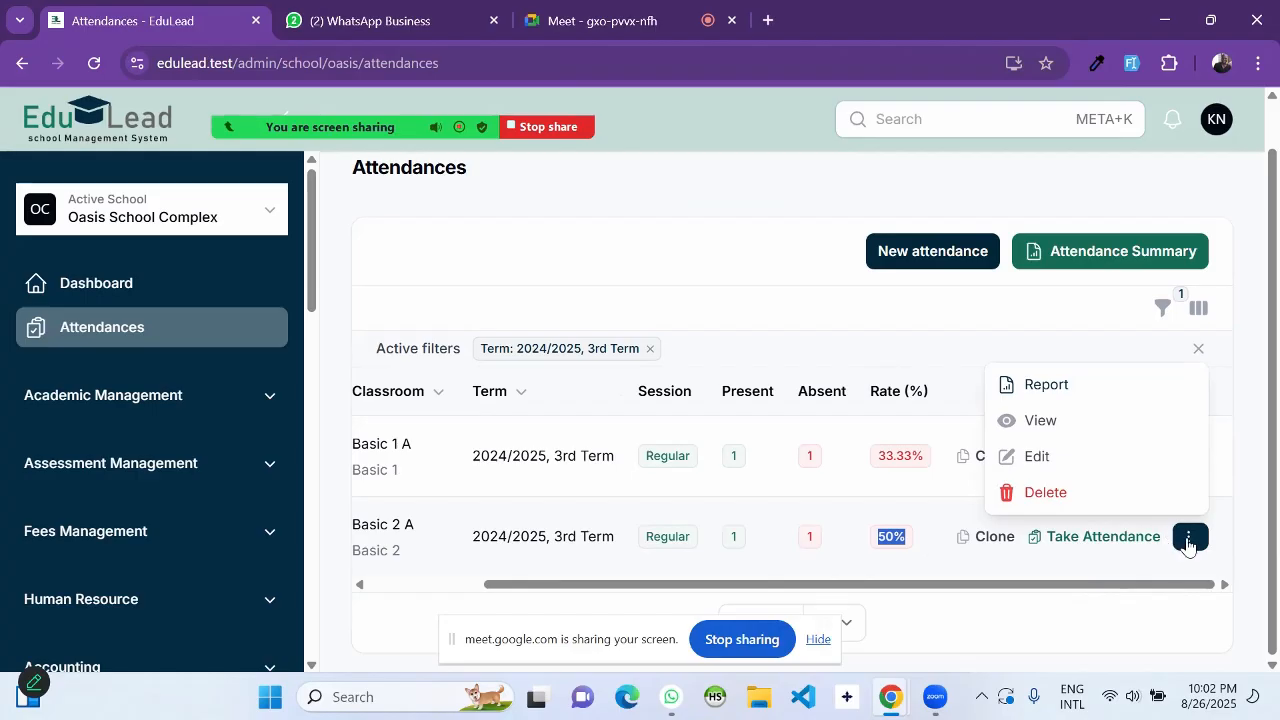
{"action": "left_click", "coordinate": [1040, 426]}
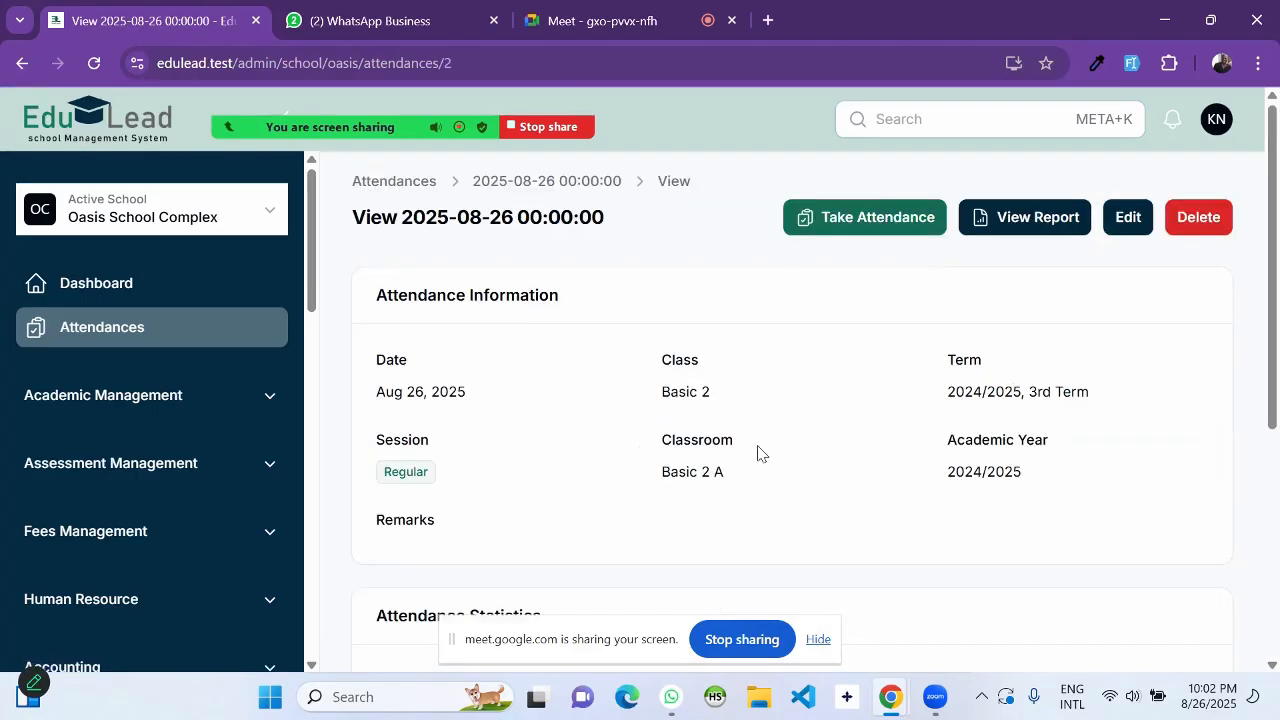
{"action": "scroll", "coordinate": [757, 452], "scroll_direction": "down", "scroll_amount": 2}
{"action": "scroll", "coordinate": [757, 452], "scroll_direction": "down", "scroll_amount": 3}
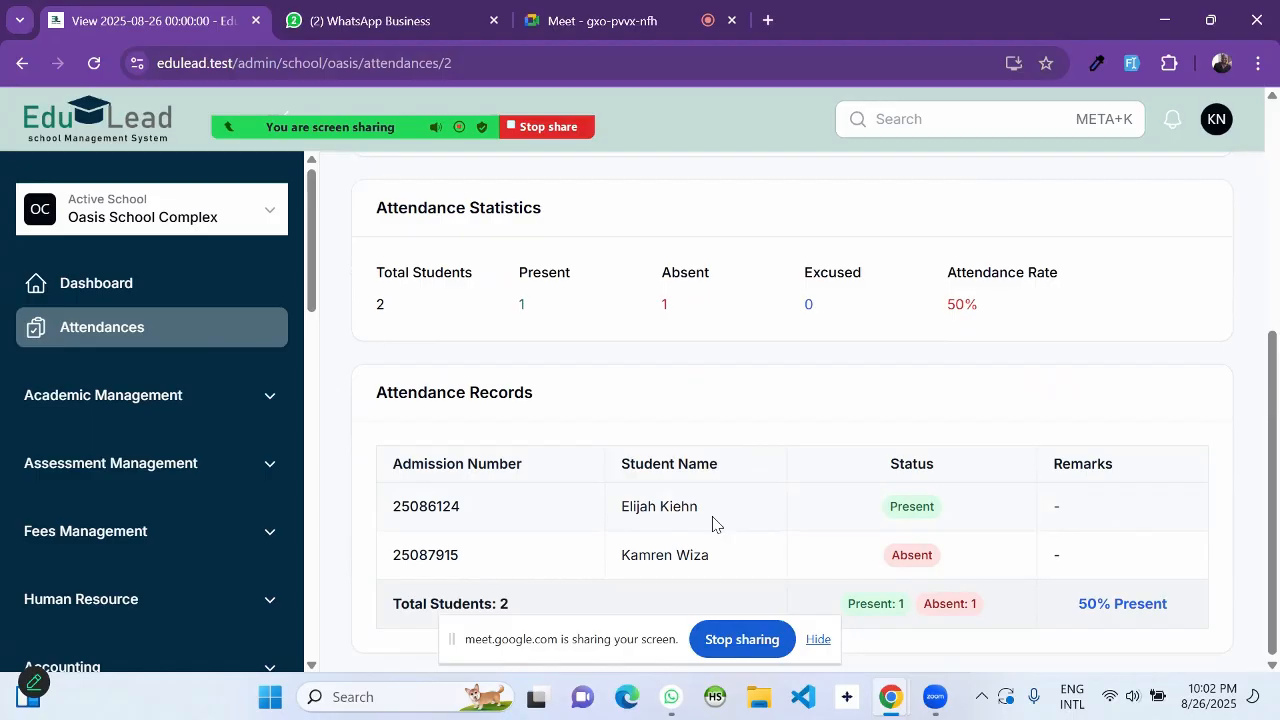
{"action": "scroll", "coordinate": [712, 523], "scroll_direction": "up", "scroll_amount": 1}
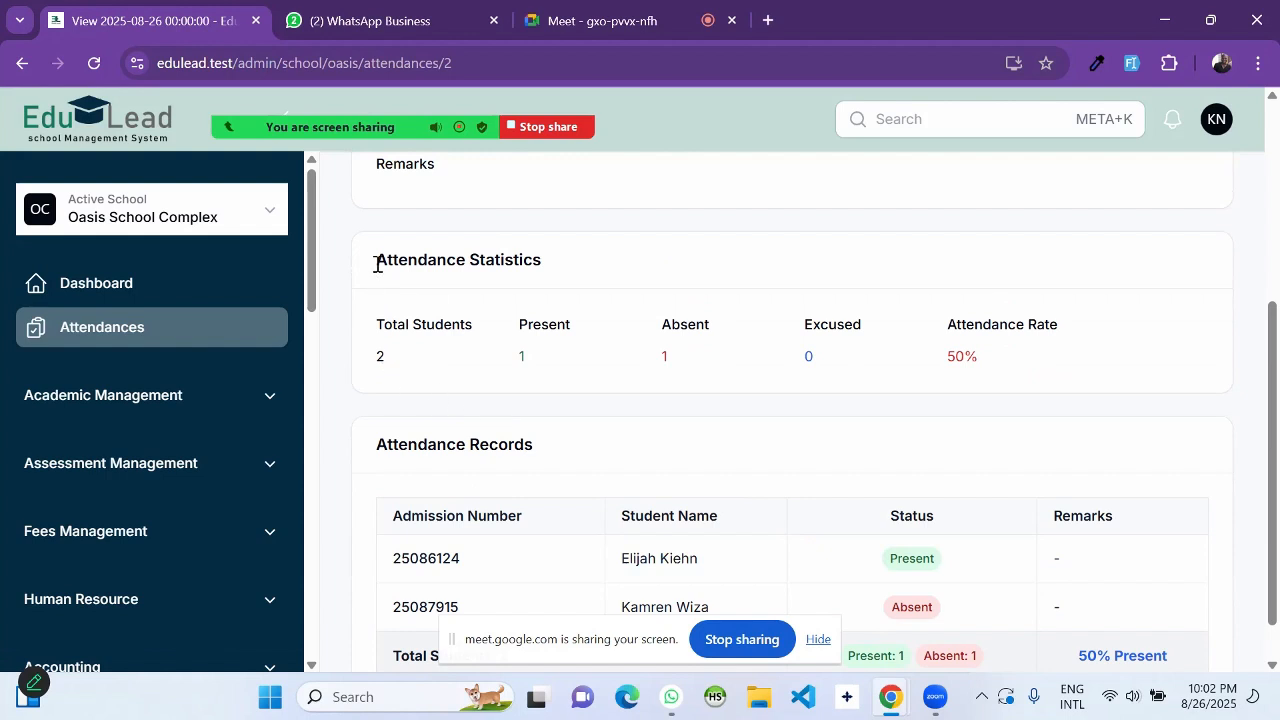
{"action": "left_click_drag", "start_coordinate": [377, 264], "coordinate": [378, 362]}
{"action": "scroll", "coordinate": [960, 350], "scroll_direction": "up", "scroll_amount": 1}
{"action": "scroll", "coordinate": [914, 360], "scroll_direction": "up", "scroll_amount": 3}
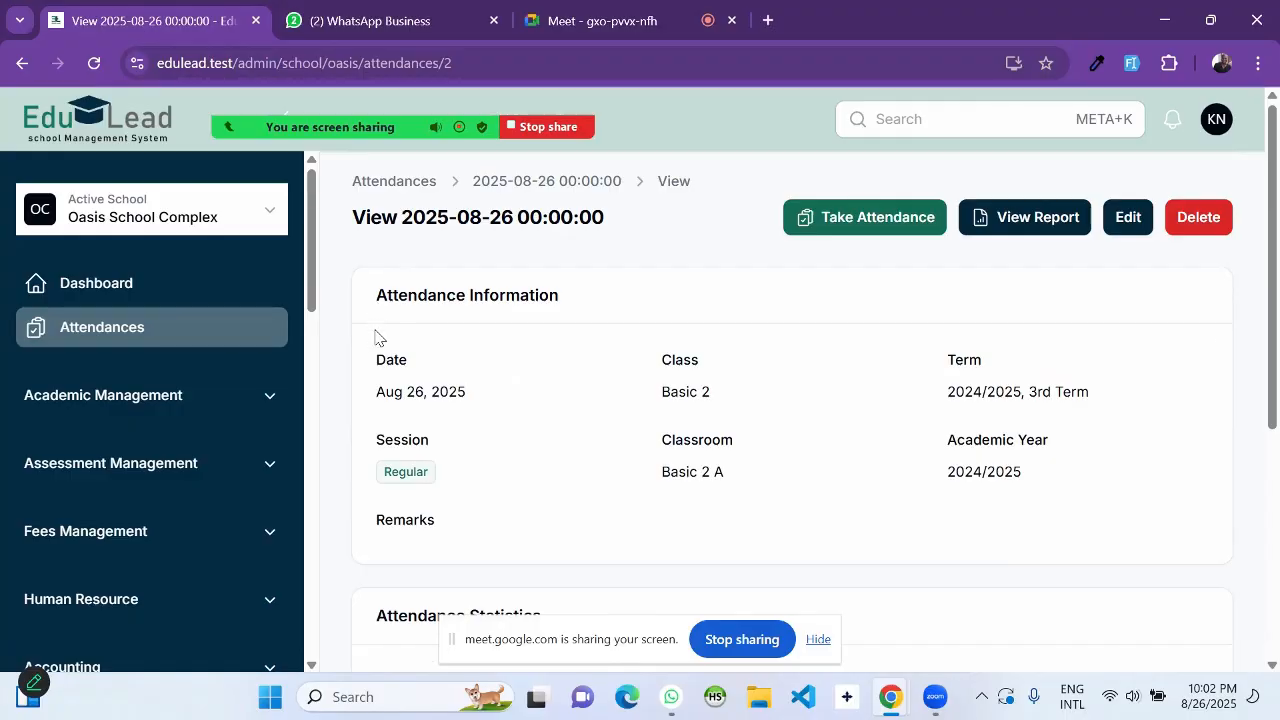
{"action": "left_click_drag", "start_coordinate": [437, 378], "coordinate": [1042, 470]}
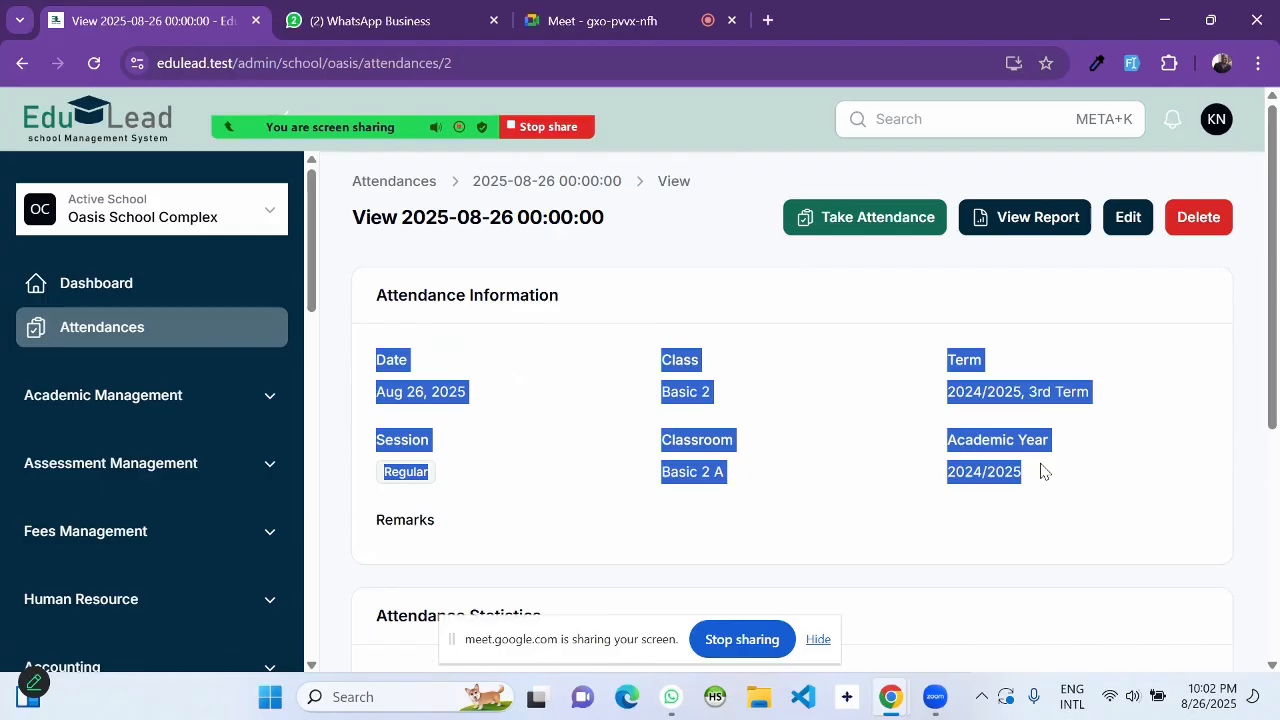
Step: Open the Basic 2 A attendance report, review its totals and student details, and return to the attendance list
{"action": "left_click", "coordinate": [1024, 221]}
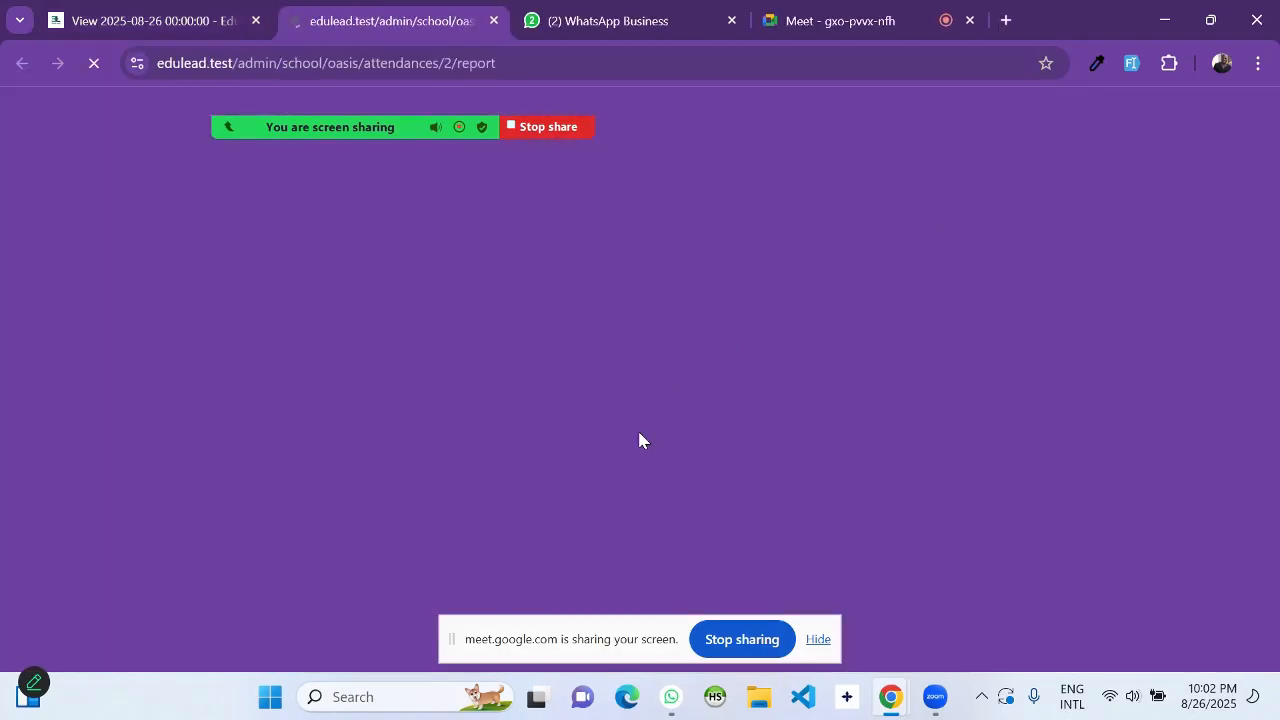
{"action": "scroll", "coordinate": [640, 432], "scroll_direction": "down", "scroll_amount": 1}
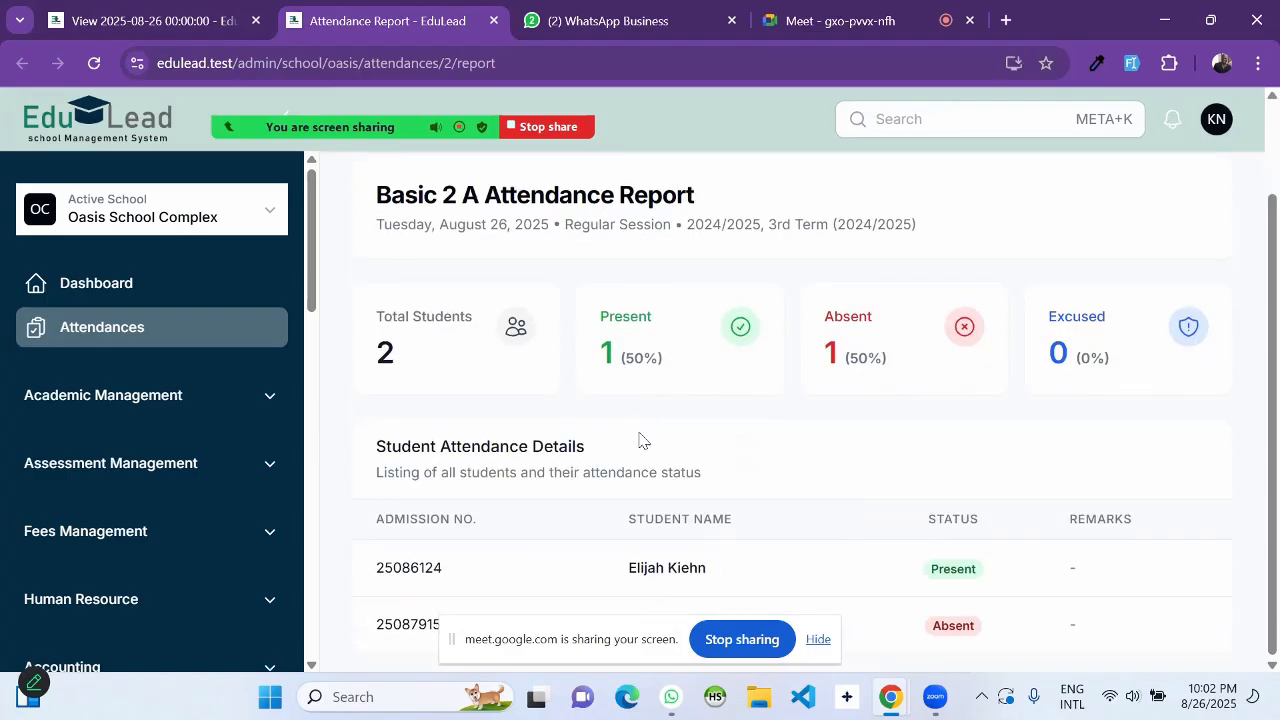
{"action": "scroll", "coordinate": [866, 537], "scroll_direction": "up", "scroll_amount": 1}
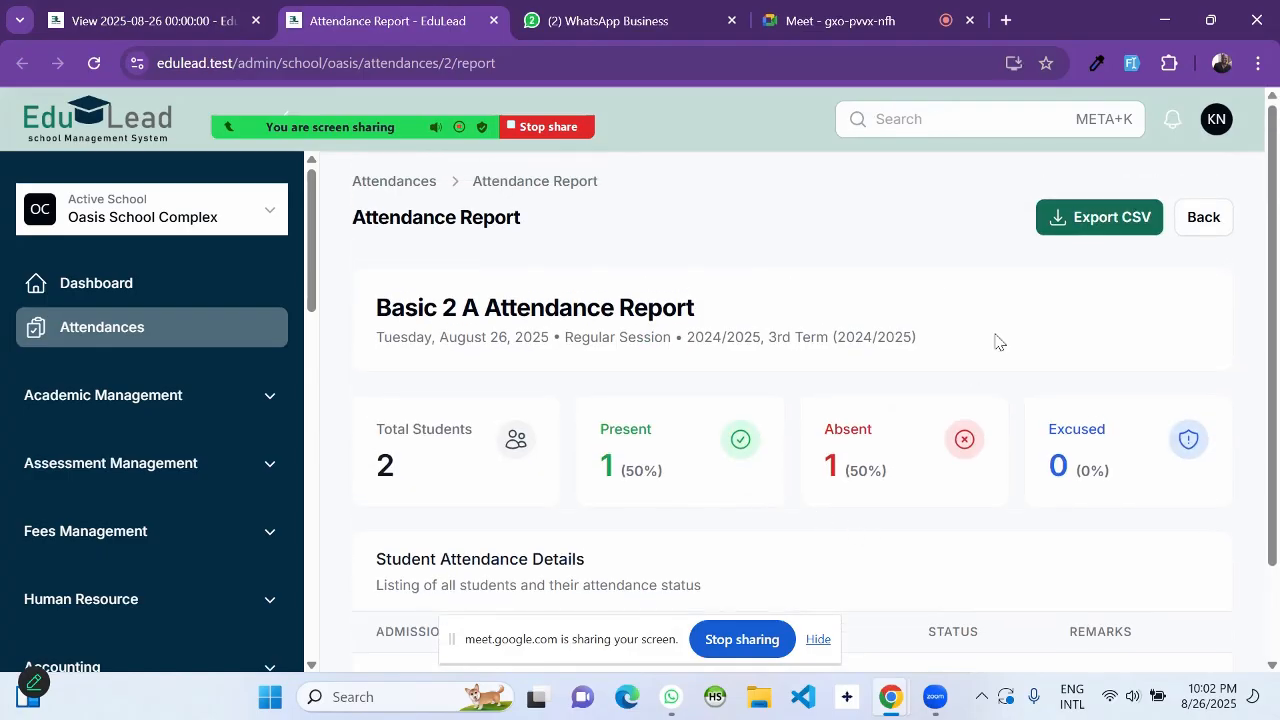
{"action": "left_click", "coordinate": [1210, 219]}
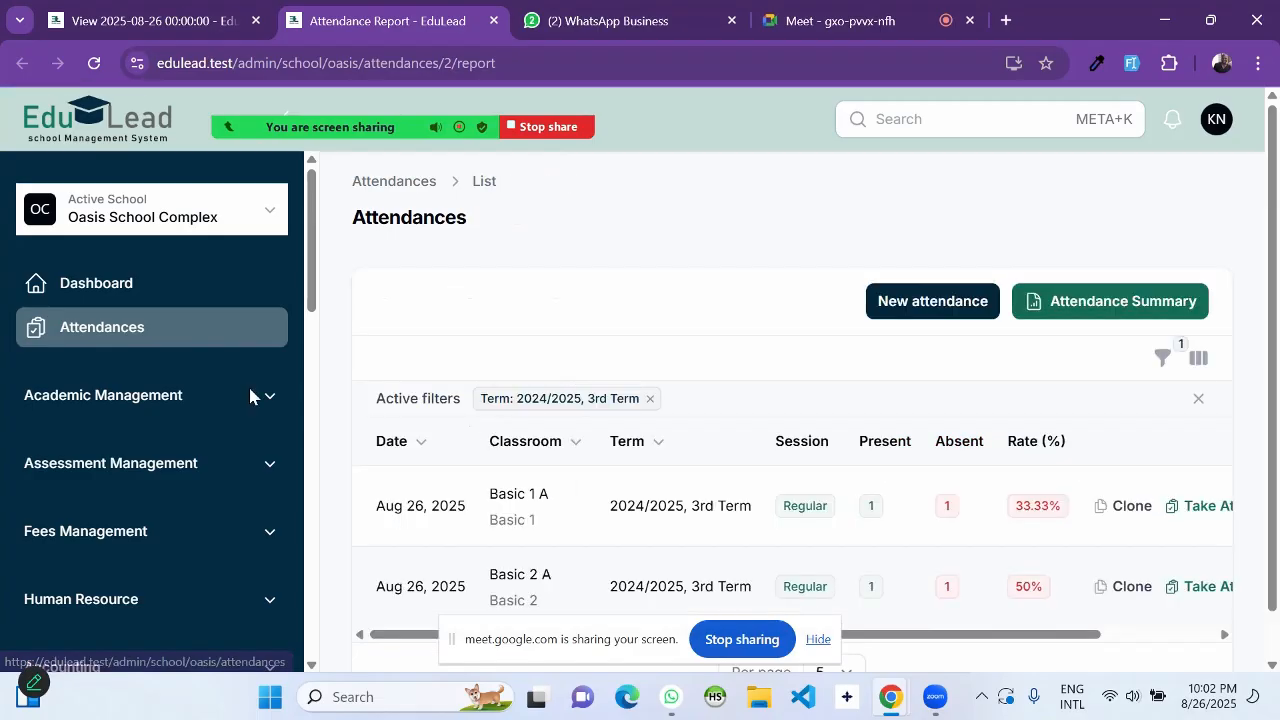
{"action": "left_click", "coordinate": [118, 332]}
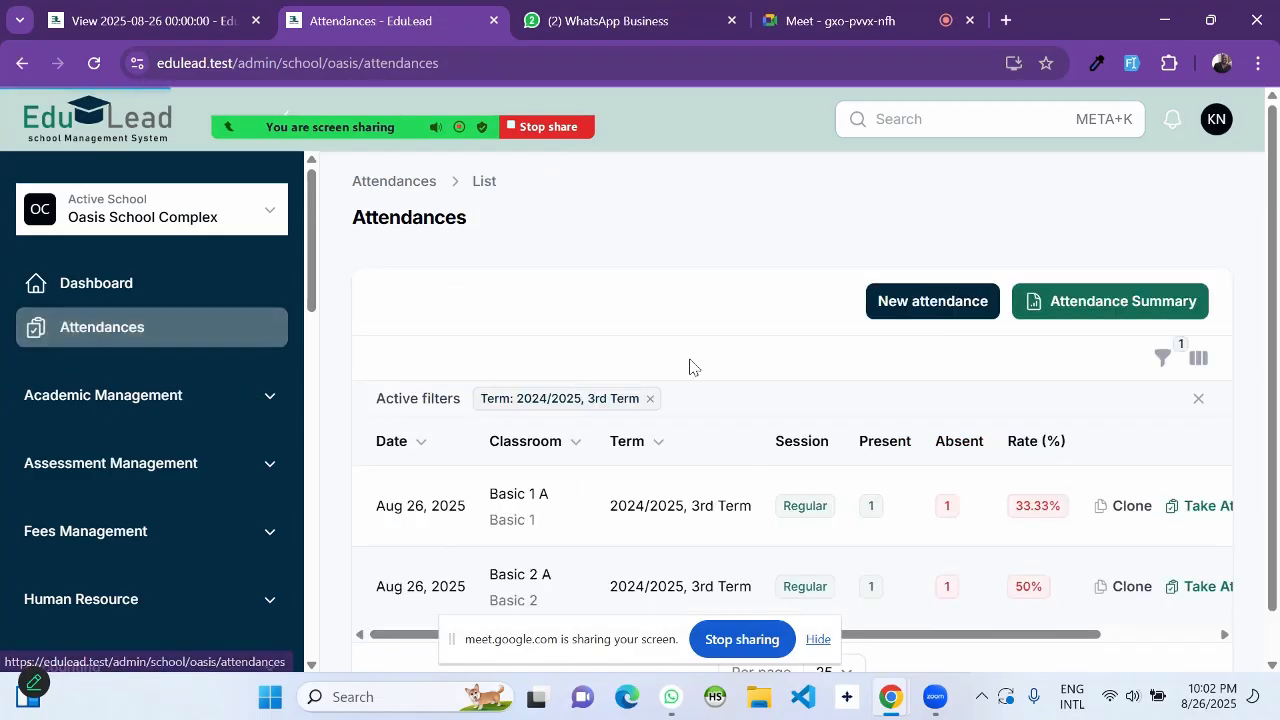
Step: Generate the term attendance summary for classroom Basic 2 A and term 2024/2025, 3rd Term
{"action": "left_click", "coordinate": [1079, 305]}
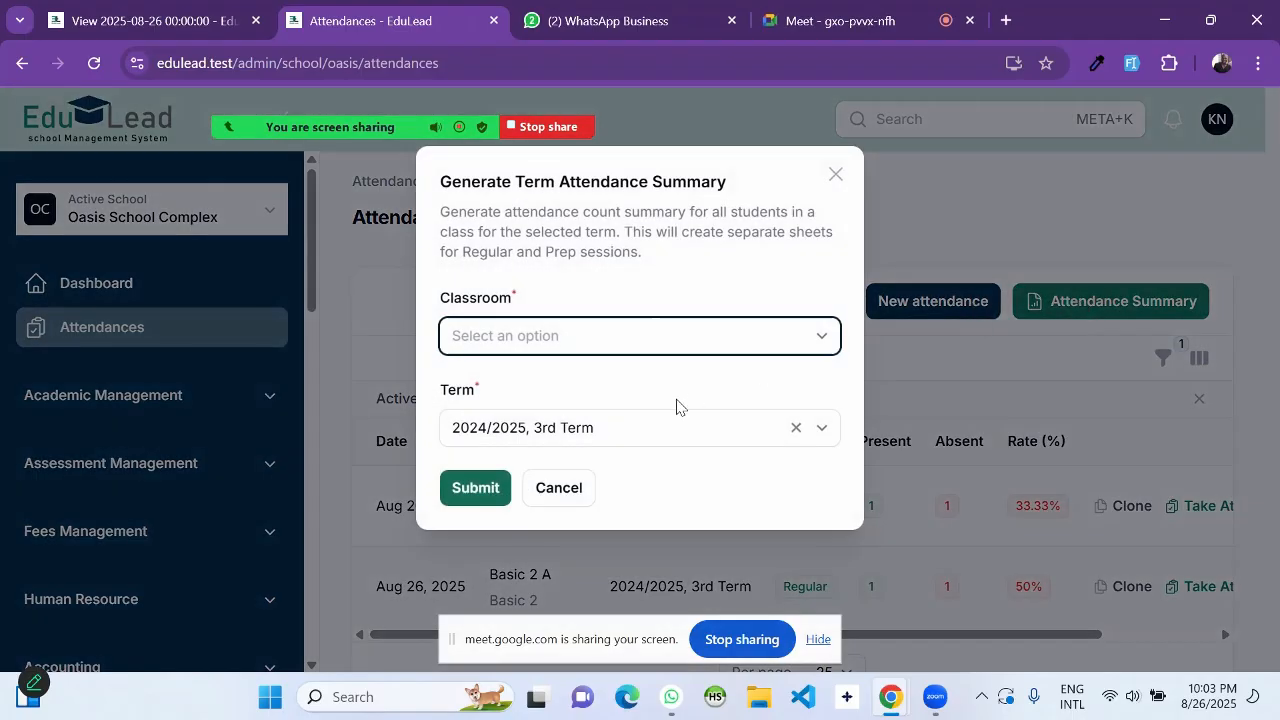
{"action": "left_click", "coordinate": [534, 345]}
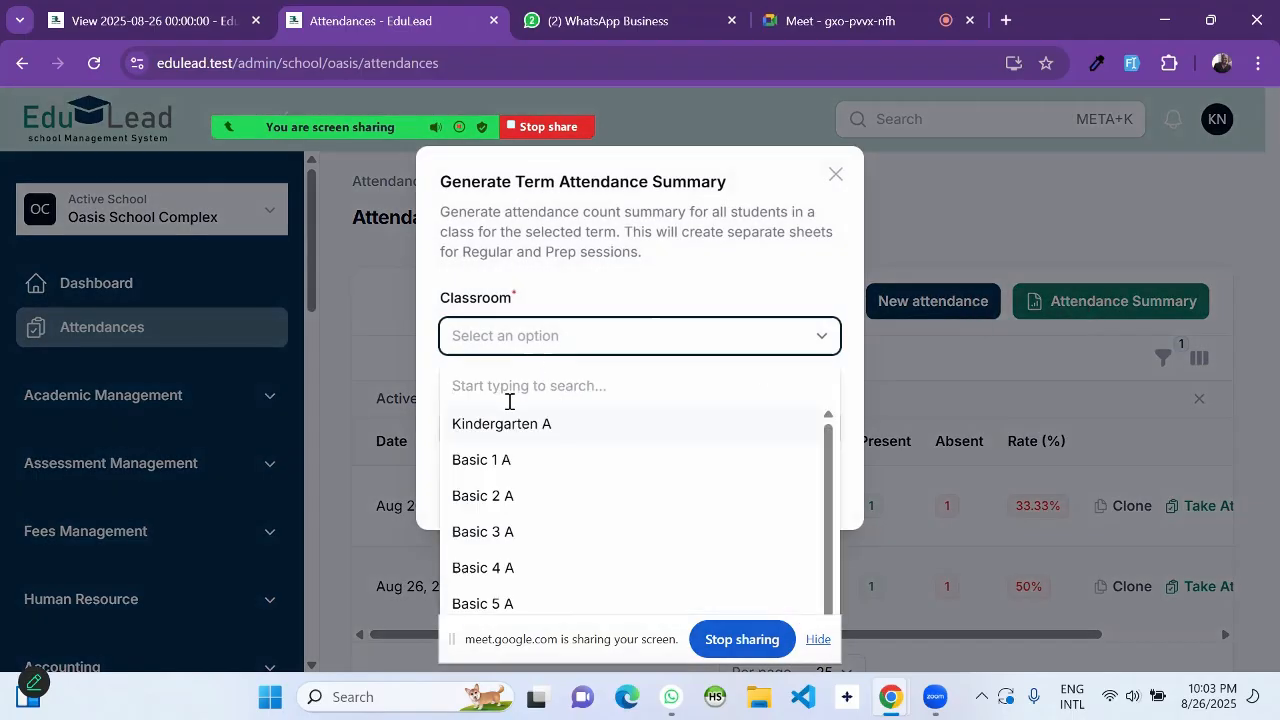
{"action": "left_click", "coordinate": [512, 503]}
{"action": "left_click", "coordinate": [490, 489]}
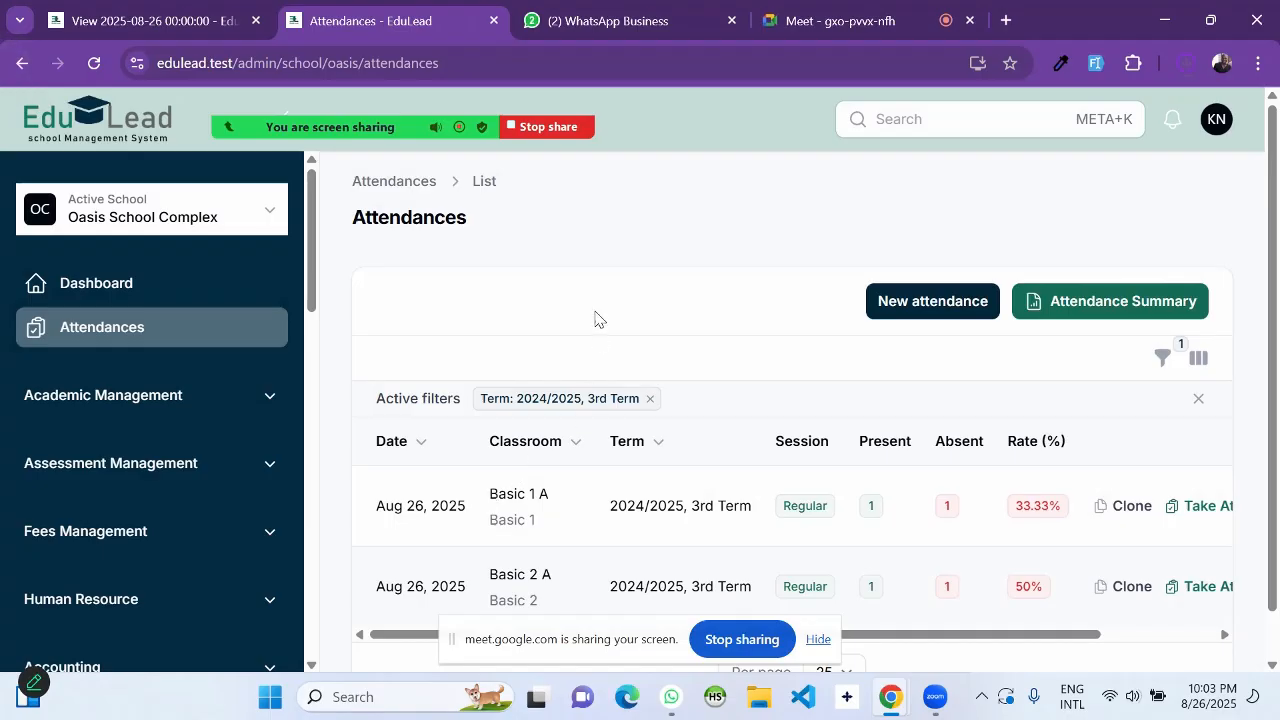
Step: Open the downloaded attendance summary in Excel, examine the student, total days, present and absent columns, and close the workbook
{"action": "mouse_move", "coordinate": [988, 143]}
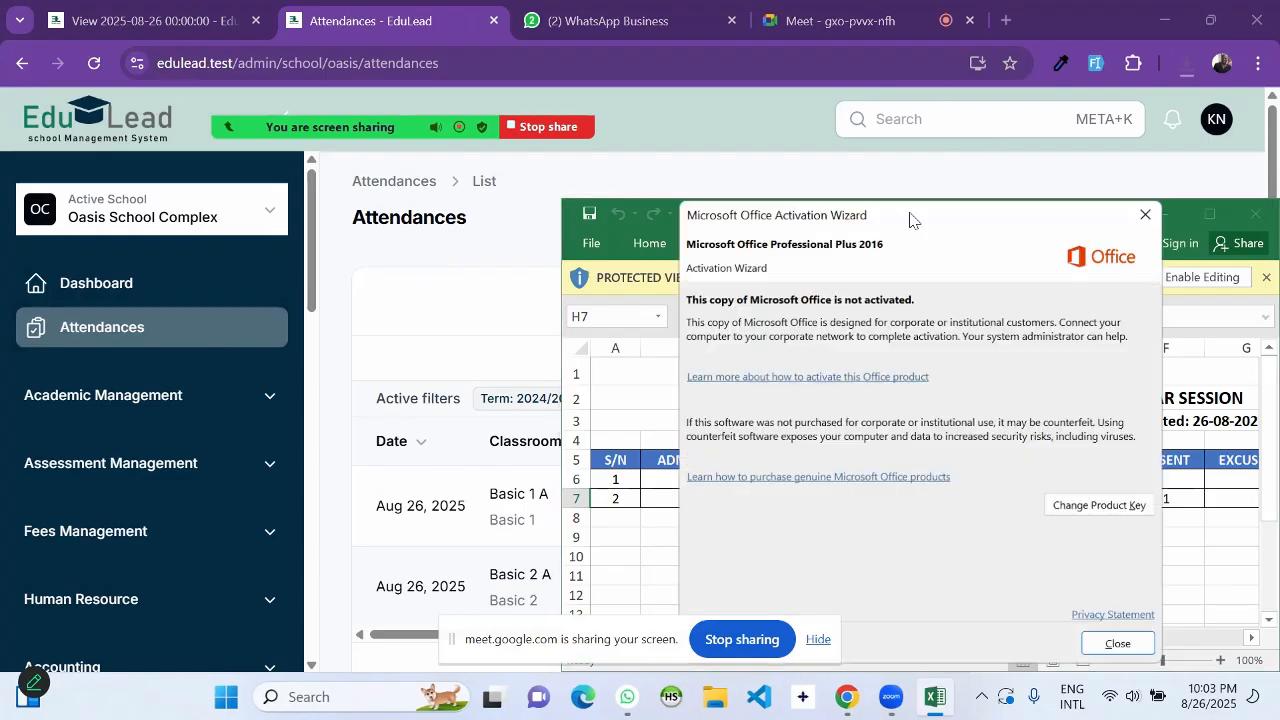
{"action": "left_click", "coordinate": [1145, 214]}
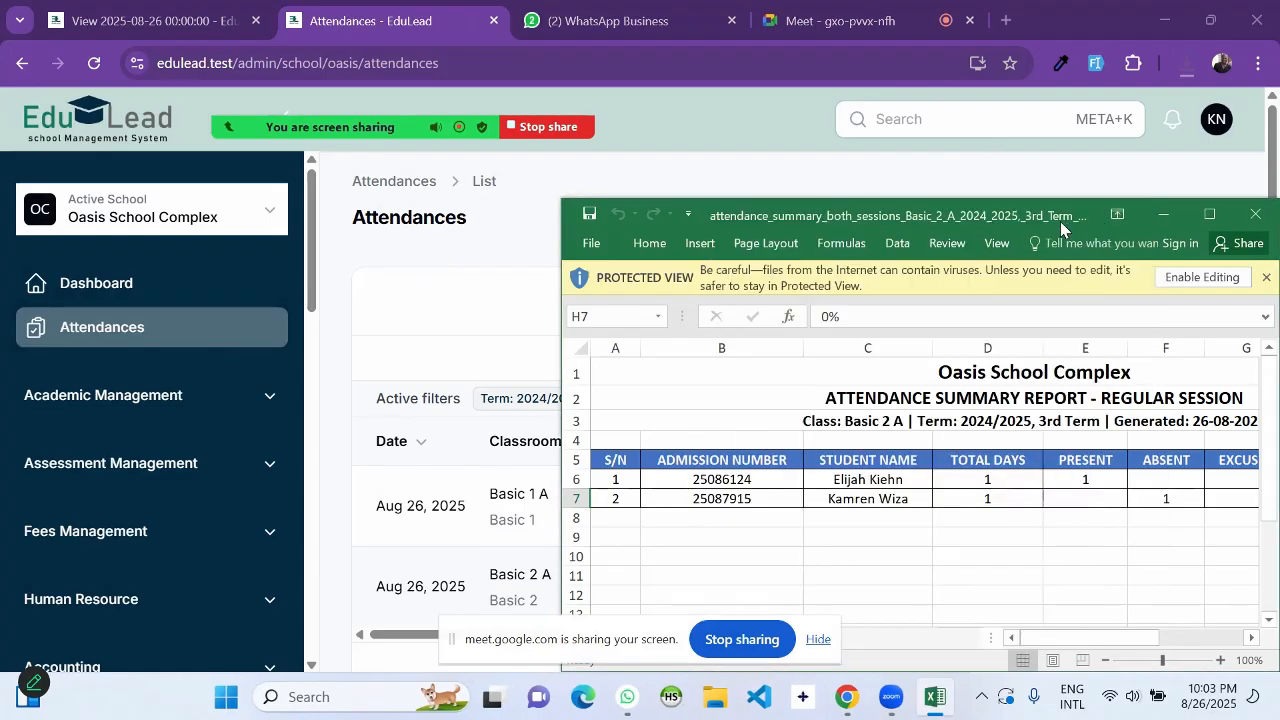
{"action": "double_click", "coordinate": [1060, 221]}
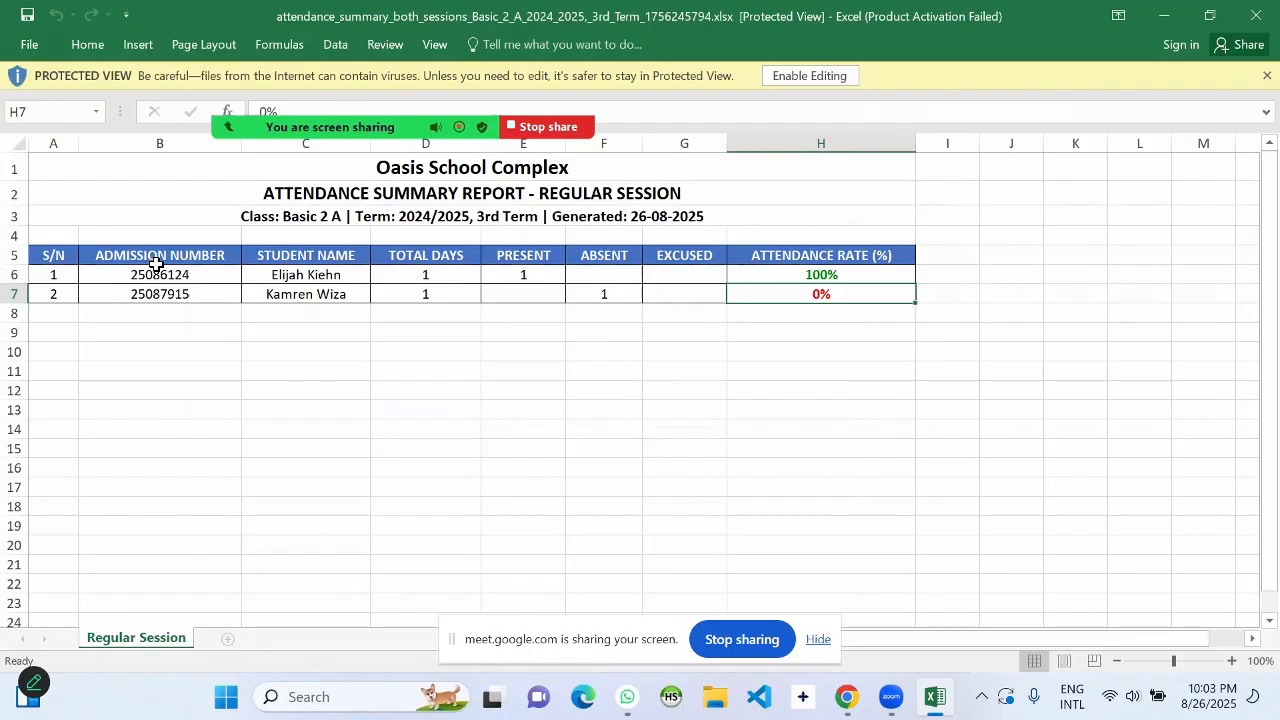
{"action": "left_click", "coordinate": [301, 258]}
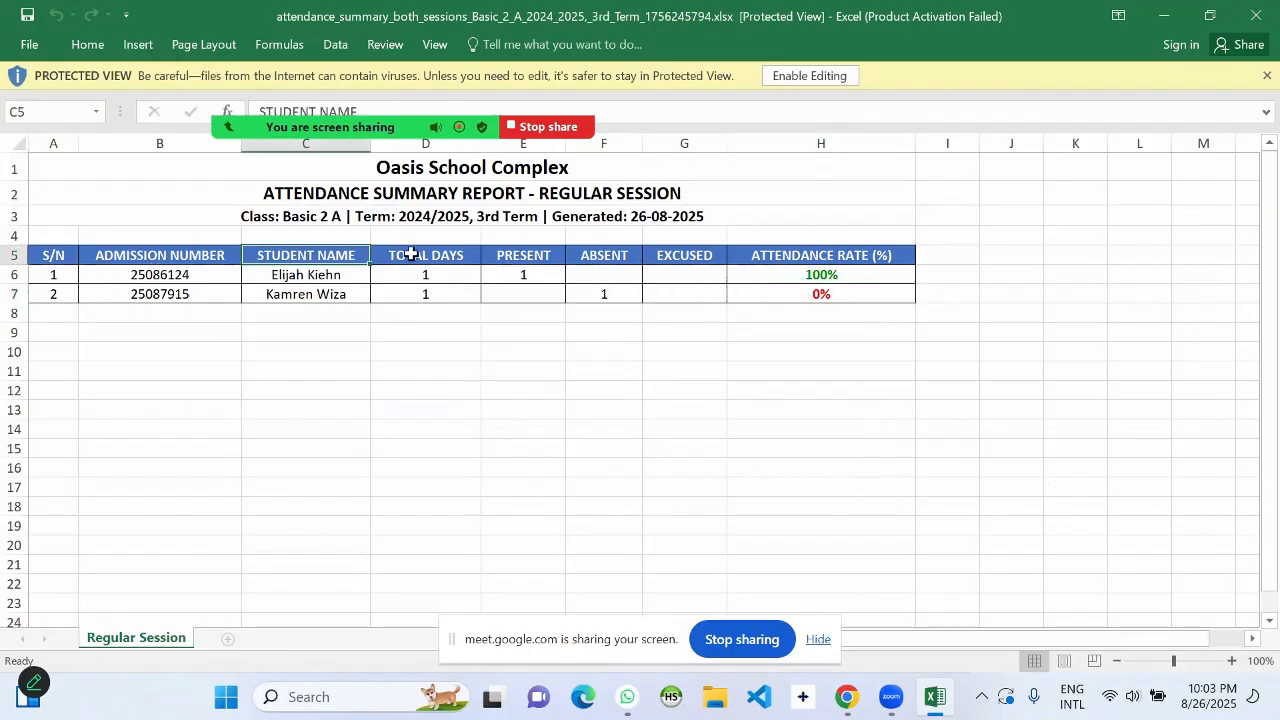
{"action": "left_click_drag", "start_coordinate": [413, 254], "coordinate": [436, 287]}
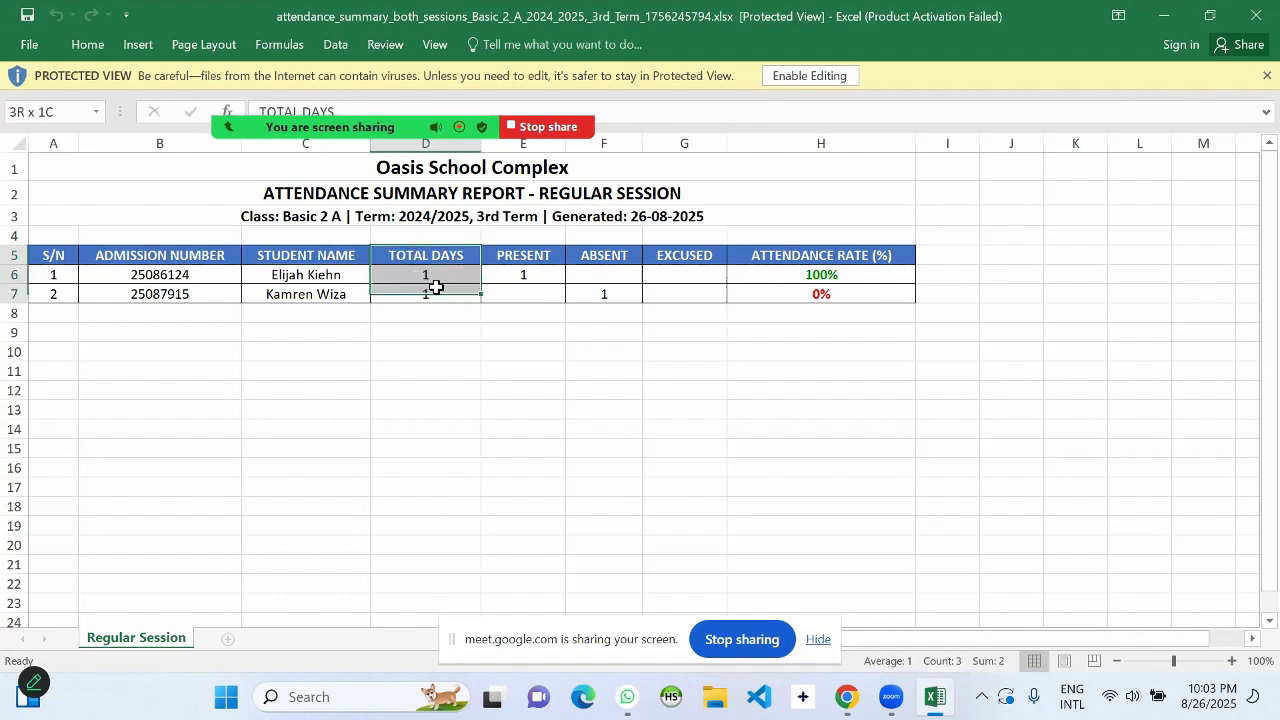
{"action": "left_click", "coordinate": [523, 276]}
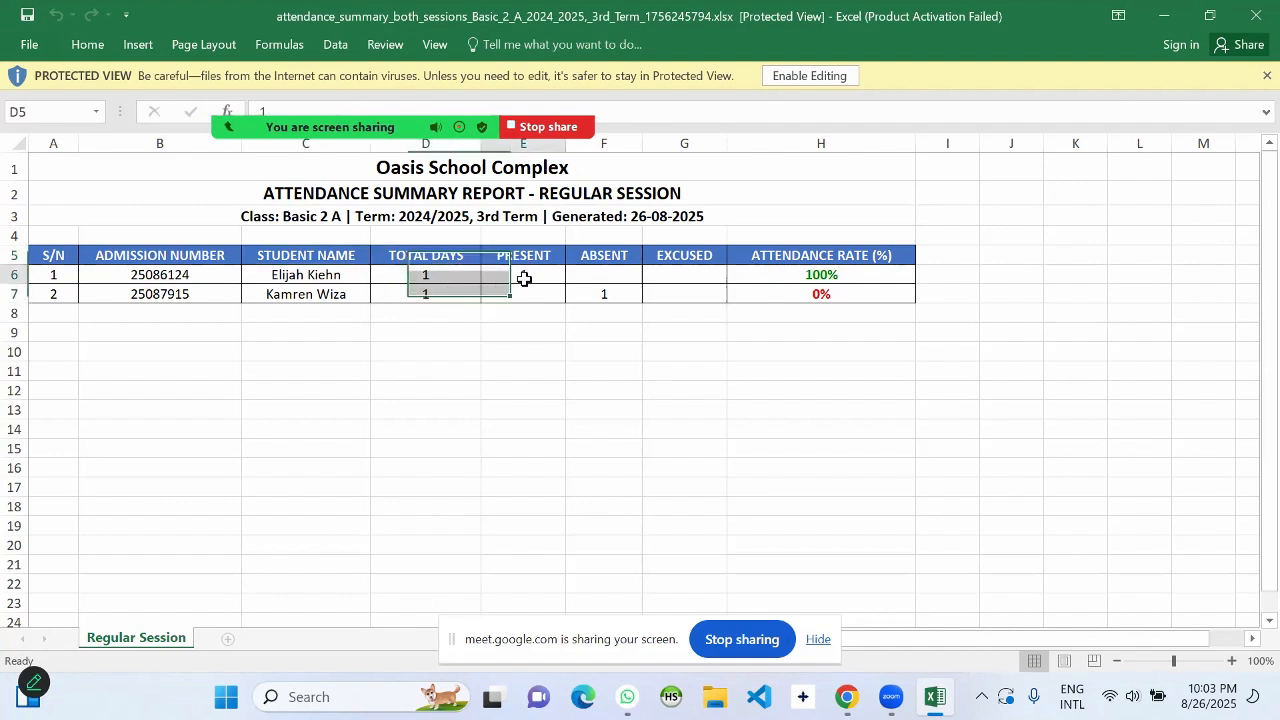
{"action": "left_click", "coordinate": [604, 310]}
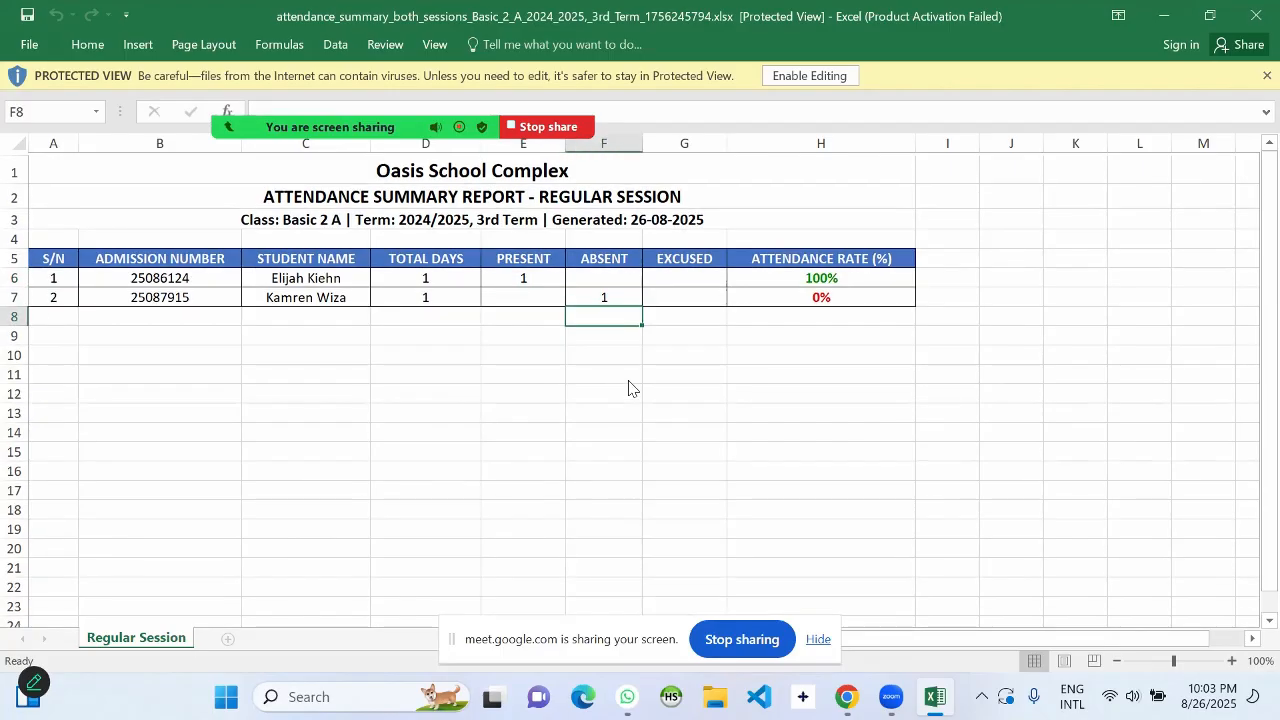
{"action": "left_click", "coordinate": [1245, 30]}
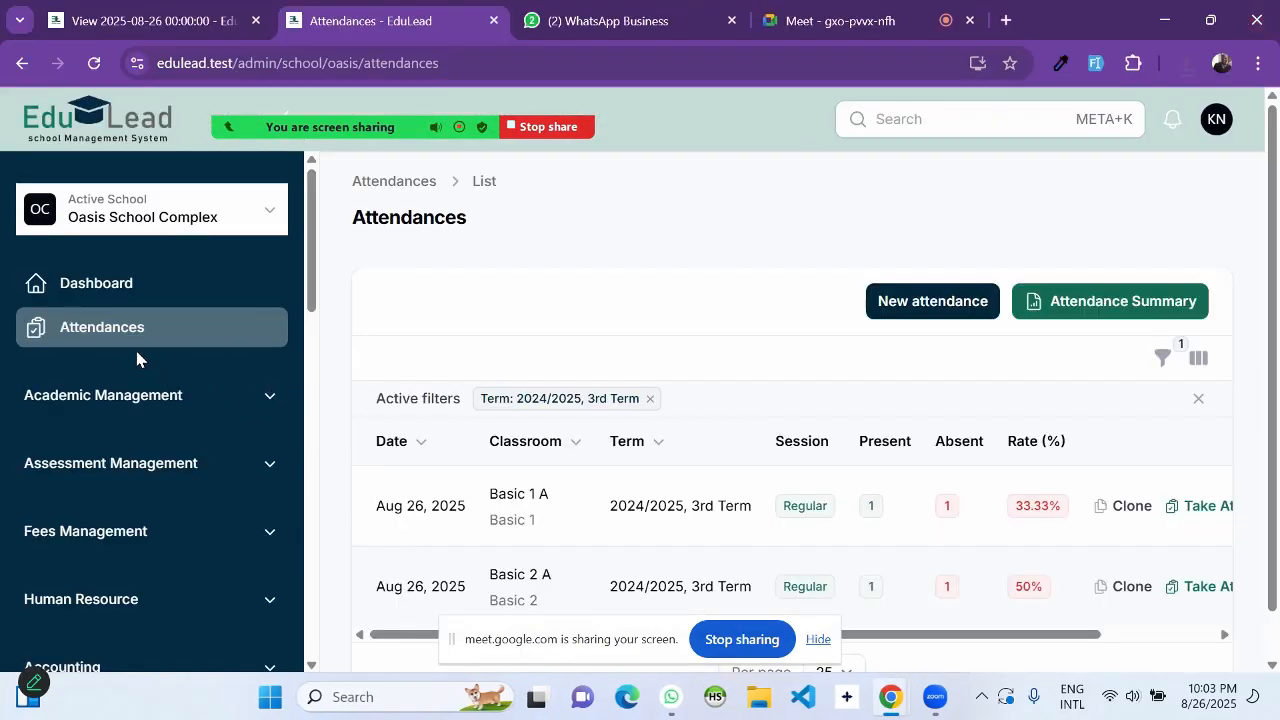
Step: Expand Academic Management and open the Students list
{"action": "left_click", "coordinate": [86, 404]}
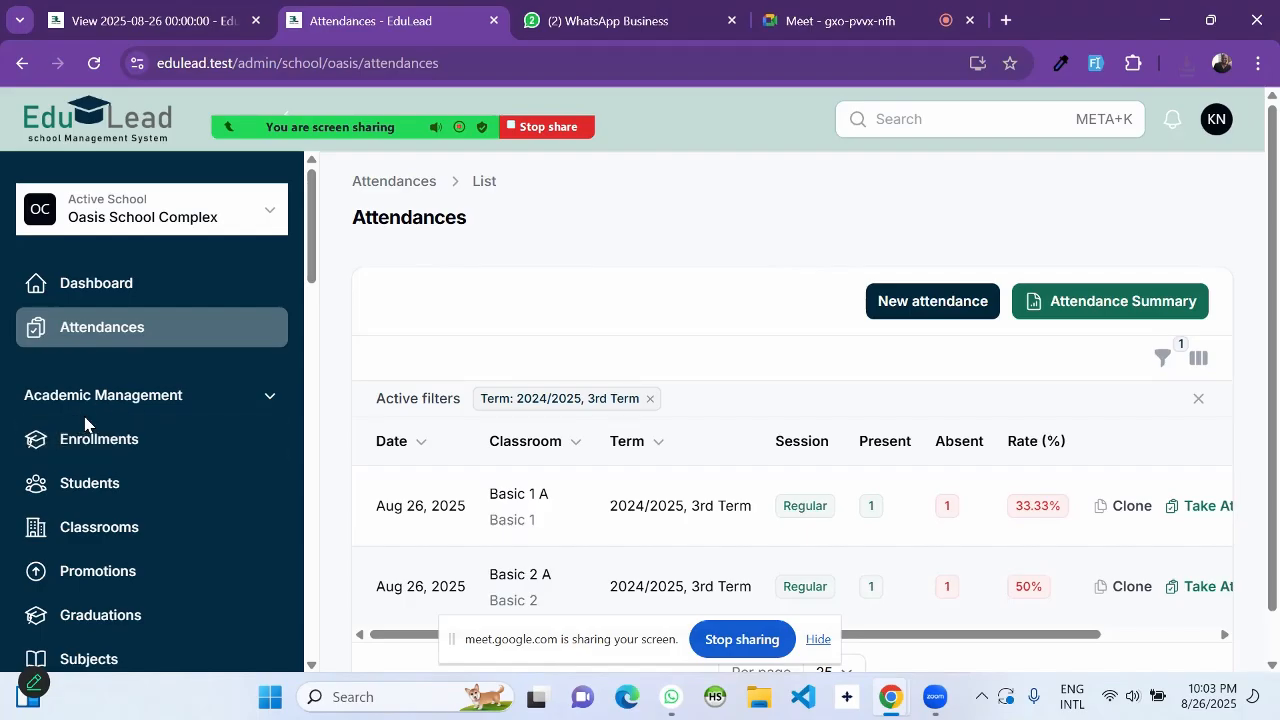
{"action": "scroll", "coordinate": [75, 337], "scroll_direction": "down", "scroll_amount": 1}
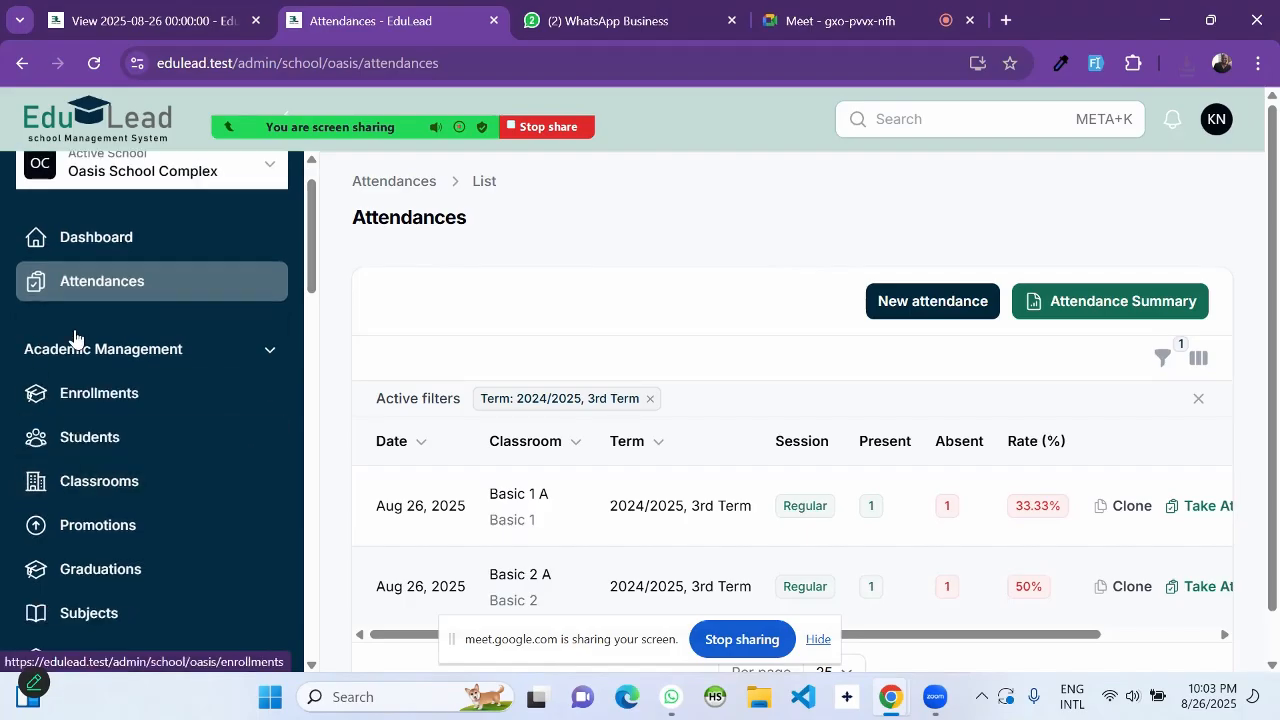
{"action": "left_click", "coordinate": [87, 445]}
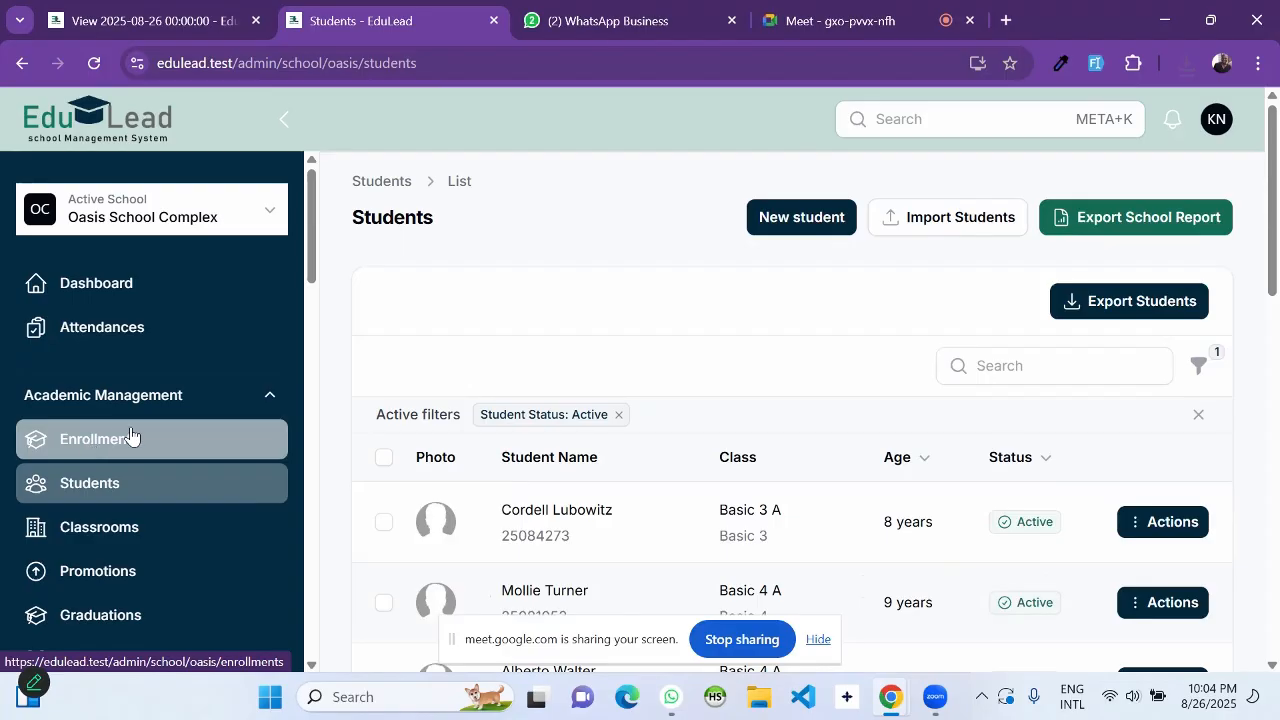
{"action": "left_click", "coordinate": [799, 218]}
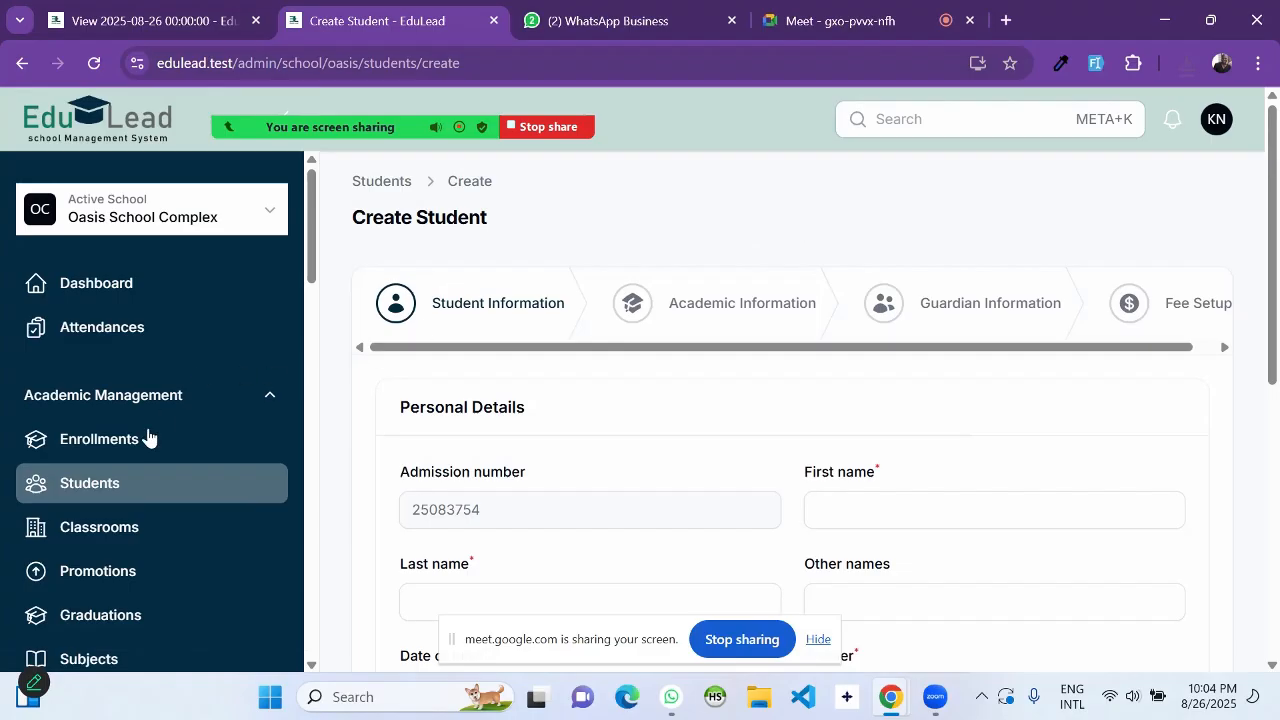
{"action": "left_click", "coordinate": [128, 483]}
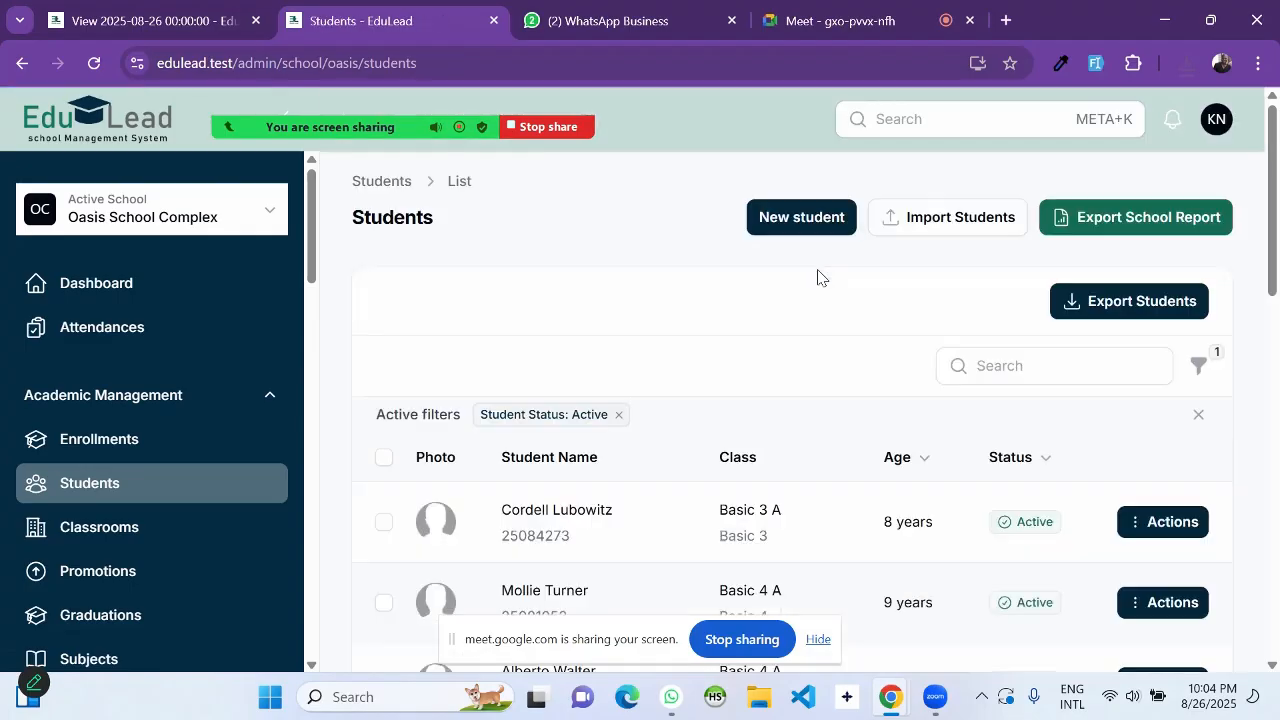
{"action": "scroll", "coordinate": [794, 229], "scroll_direction": "up", "scroll_amount": 5}
{"action": "scroll", "coordinate": [791, 230], "scroll_direction": "up", "scroll_amount": 1}
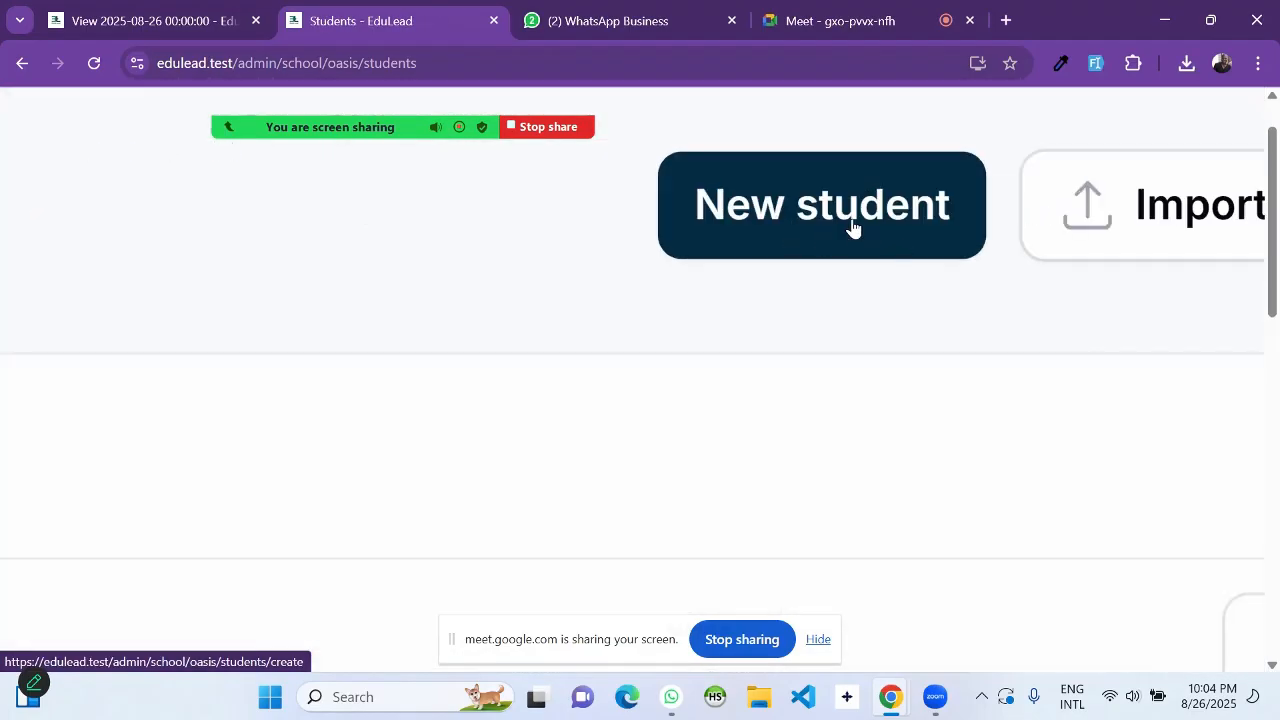
{"action": "scroll", "coordinate": [780, 217], "scroll_direction": "down", "scroll_amount": 5}
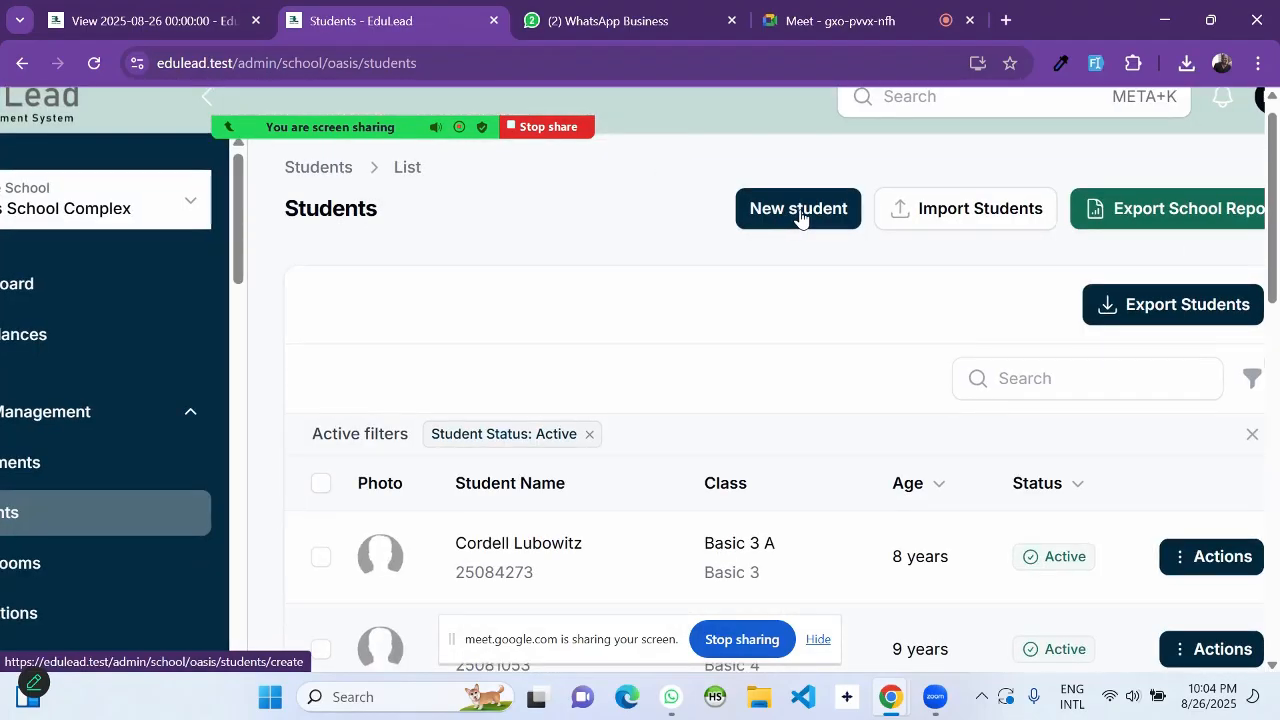
{"action": "scroll", "coordinate": [790, 215], "scroll_direction": "up", "scroll_amount": 5}
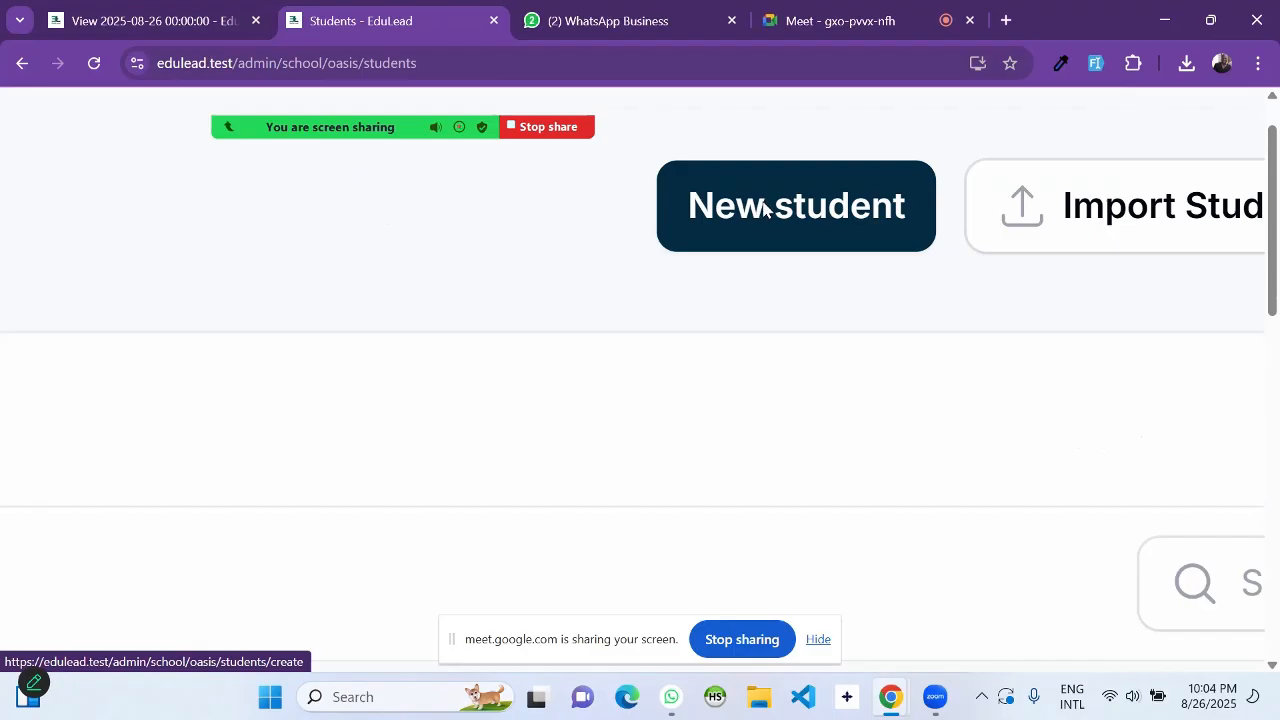
Step: Start a new student record, autofill its personal details with sample data, and check the first and last name fields
{"action": "left_click", "coordinate": [762, 207]}
{"action": "scroll", "coordinate": [752, 249], "scroll_direction": "down", "scroll_amount": 5}
{"action": "scroll", "coordinate": [651, 412], "scroll_direction": "down", "scroll_amount": 1}
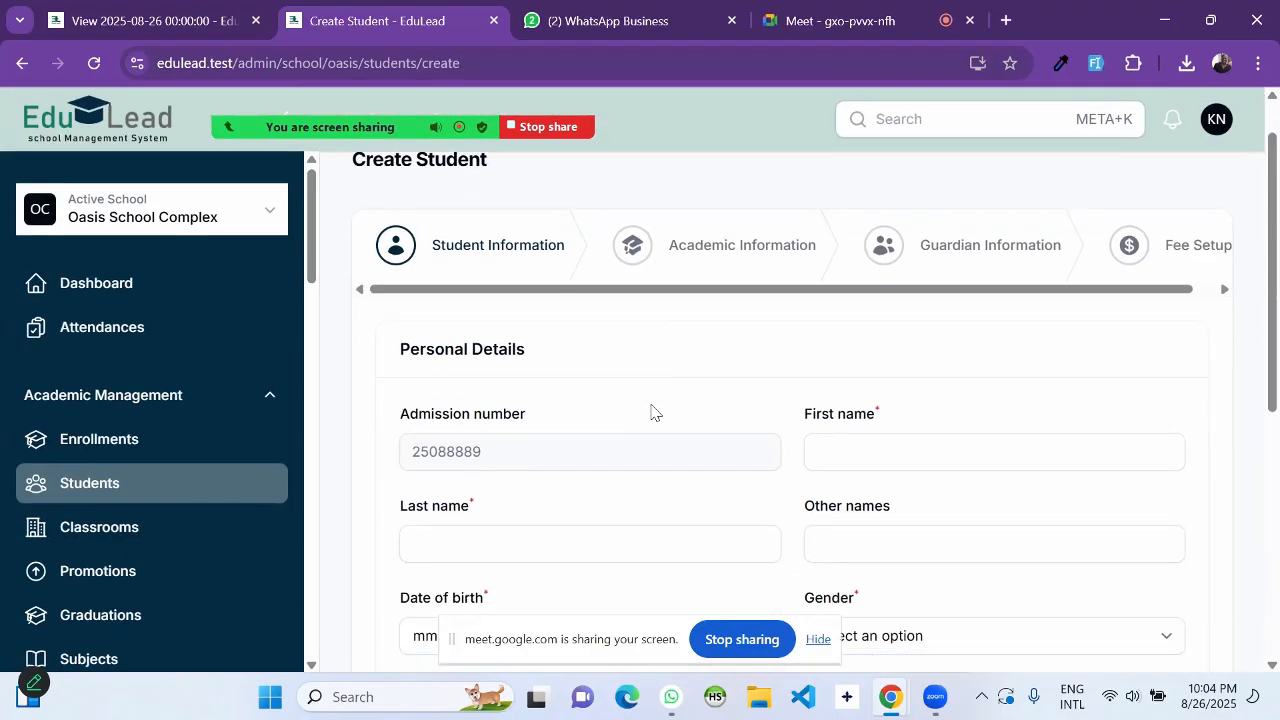
{"action": "scroll", "coordinate": [771, 461], "scroll_direction": "down", "scroll_amount": 1}
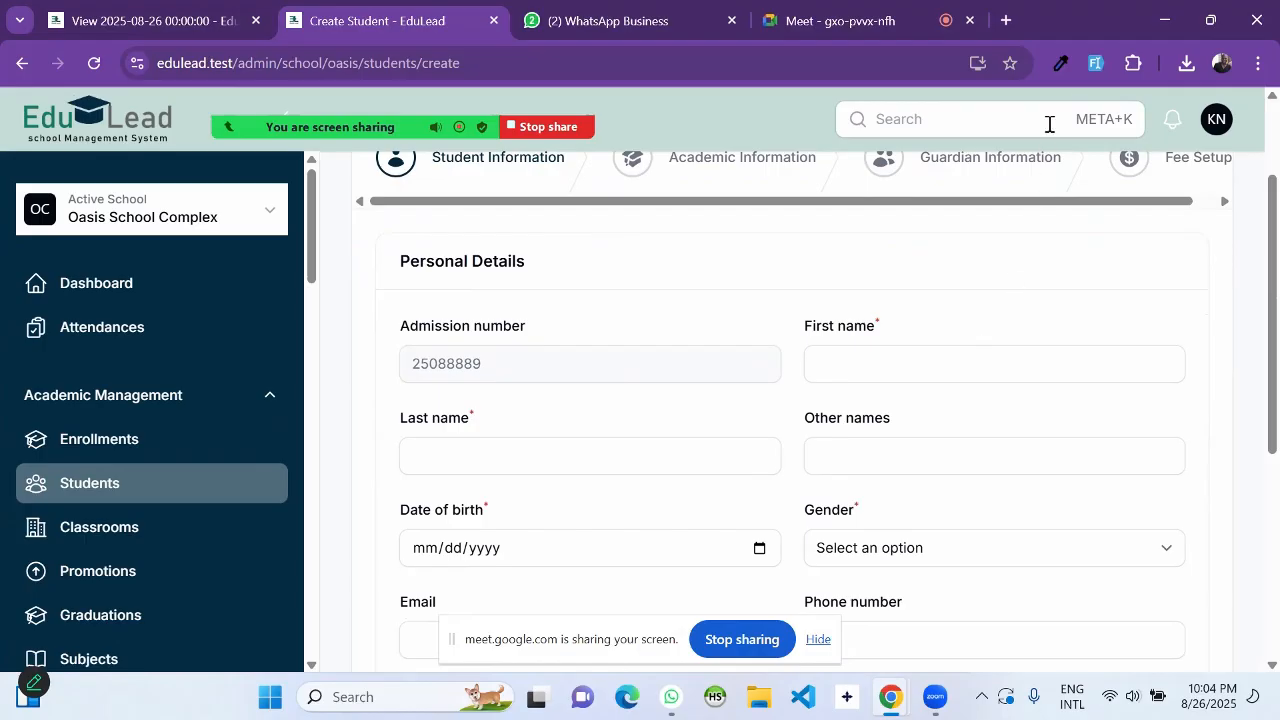
{"action": "left_click", "coordinate": [1093, 62]}
{"action": "scroll", "coordinate": [865, 398], "scroll_direction": "down", "scroll_amount": 1}
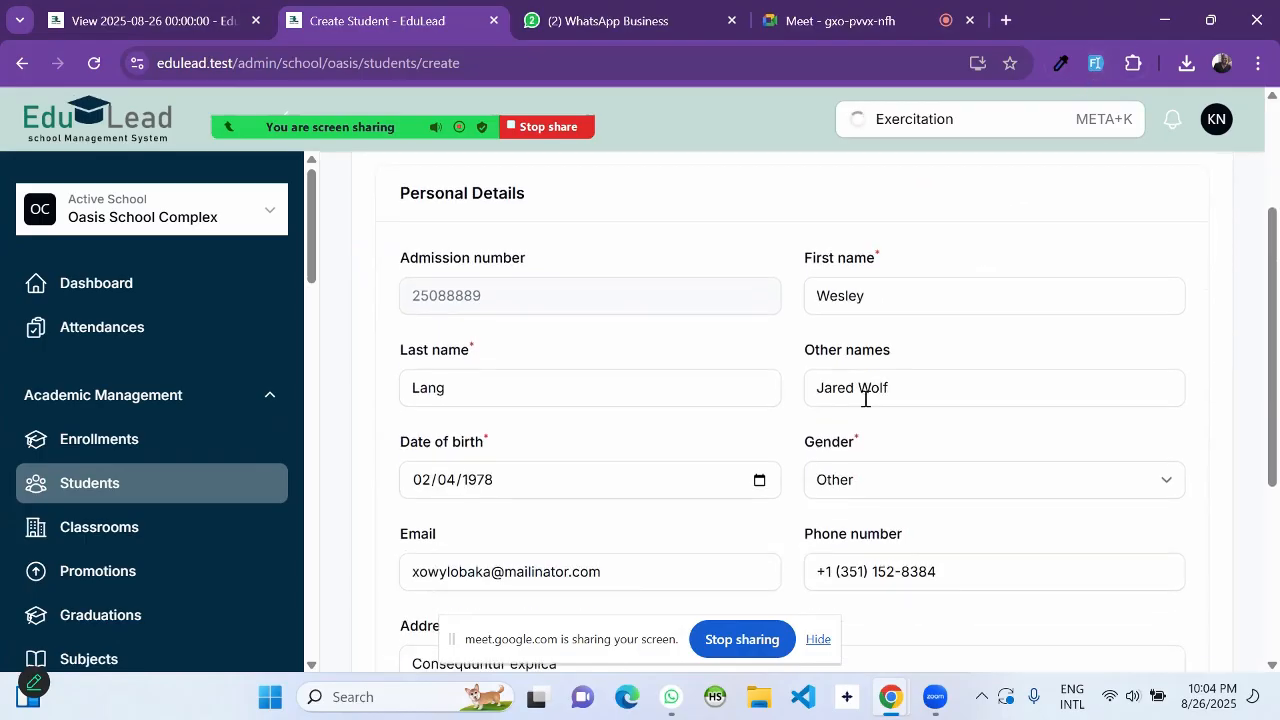
{"action": "double_click", "coordinate": [846, 292]}
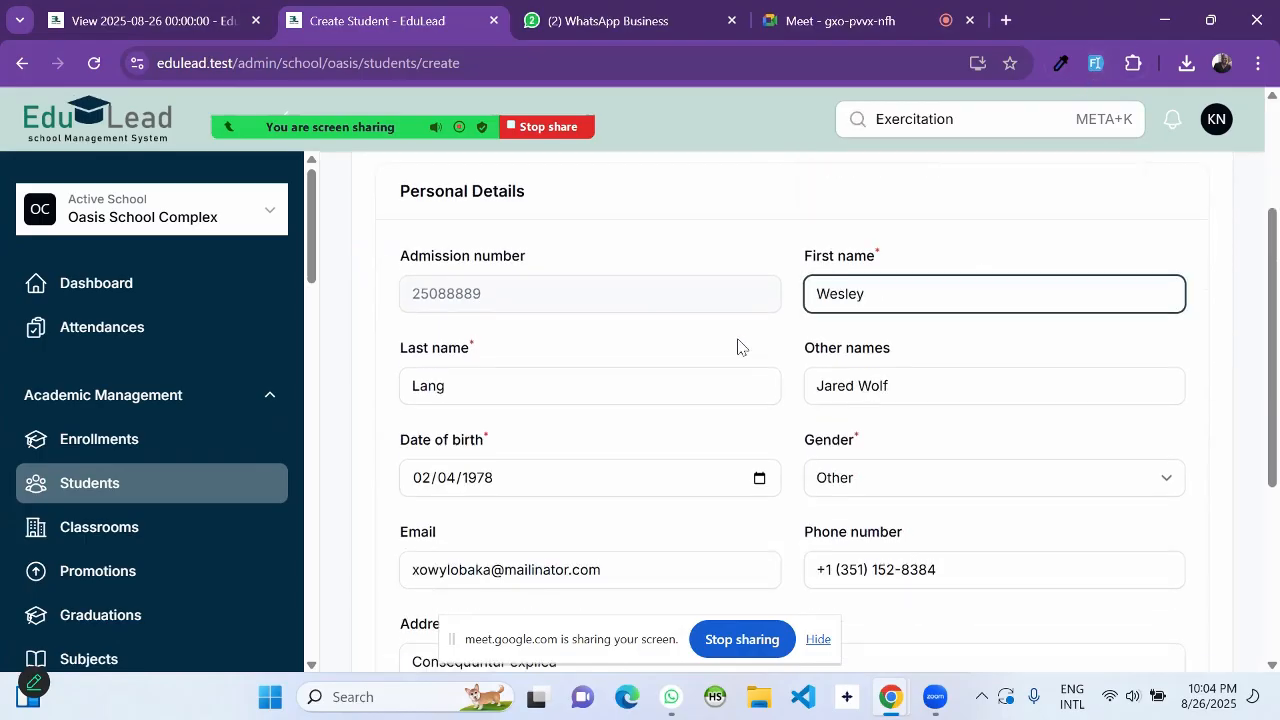
{"action": "double_click", "coordinate": [427, 388]}
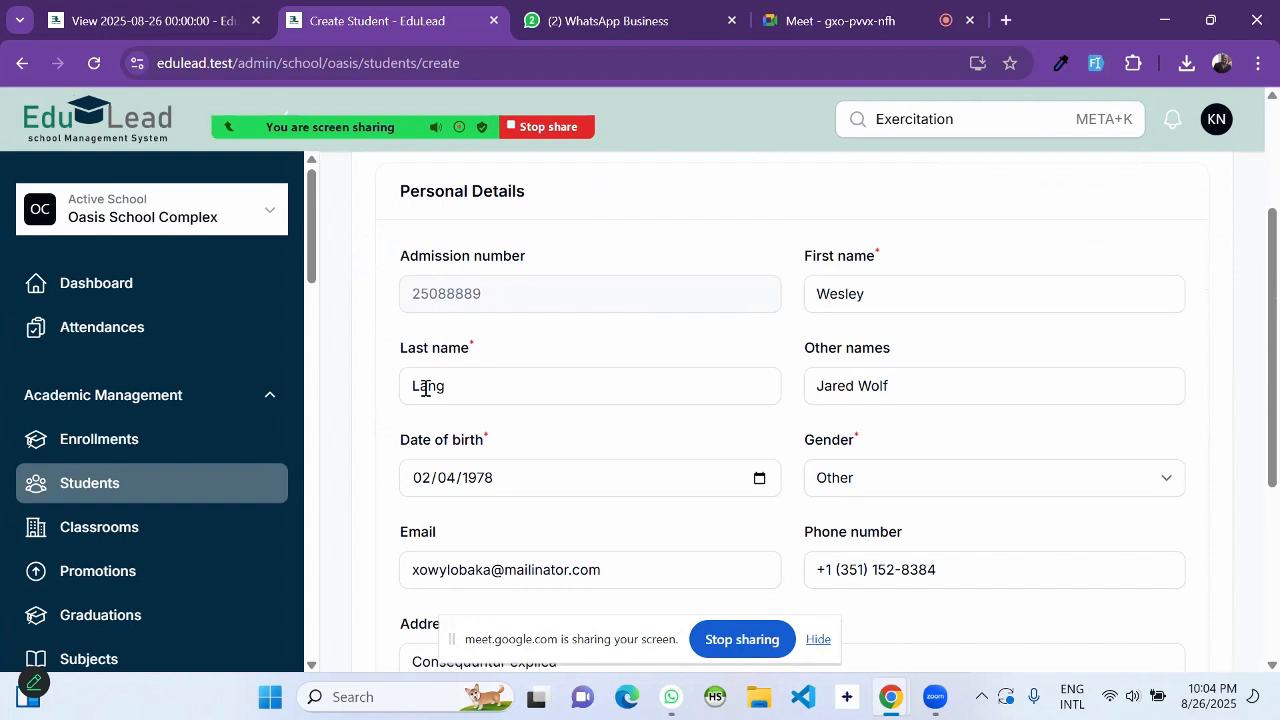
Step: Check the student's other names, set the gender to Male, and clear the phone number
{"action": "left_click", "coordinate": [845, 388]}
{"action": "double_click", "coordinate": [845, 388]}
{"action": "scroll", "coordinate": [465, 377], "scroll_direction": "down", "scroll_amount": 1}
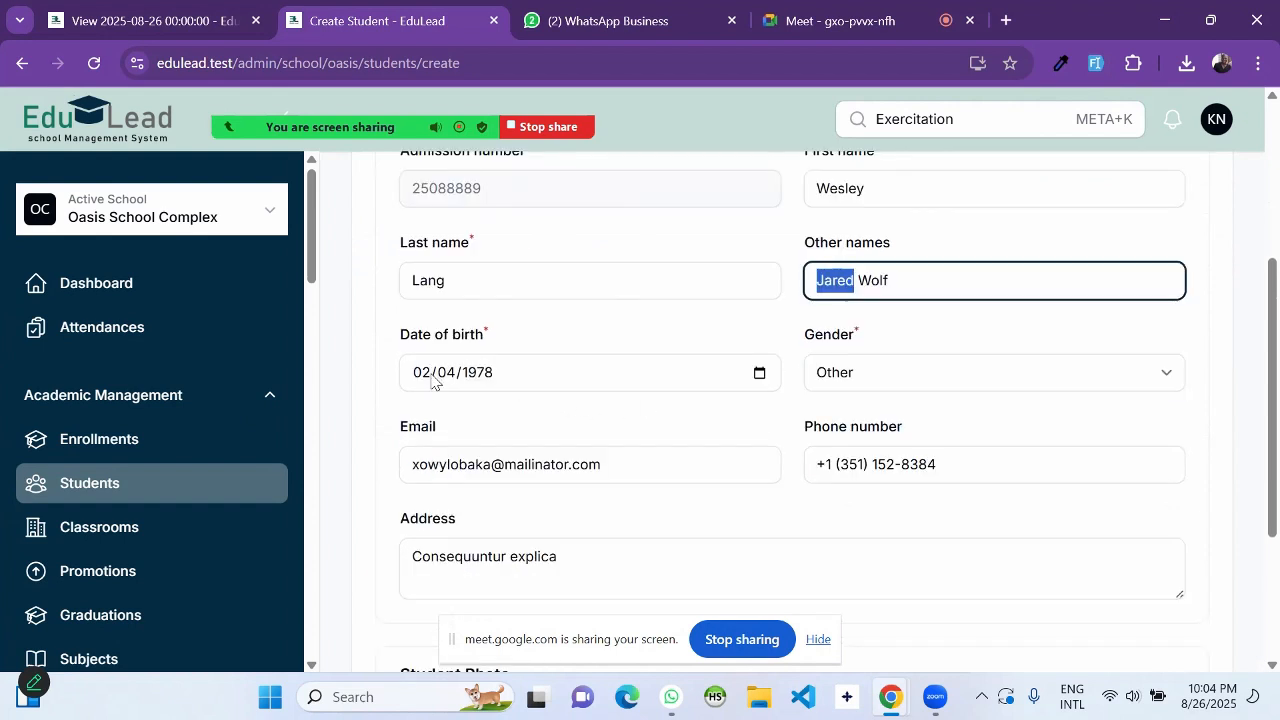
{"action": "left_click", "coordinate": [843, 375]}
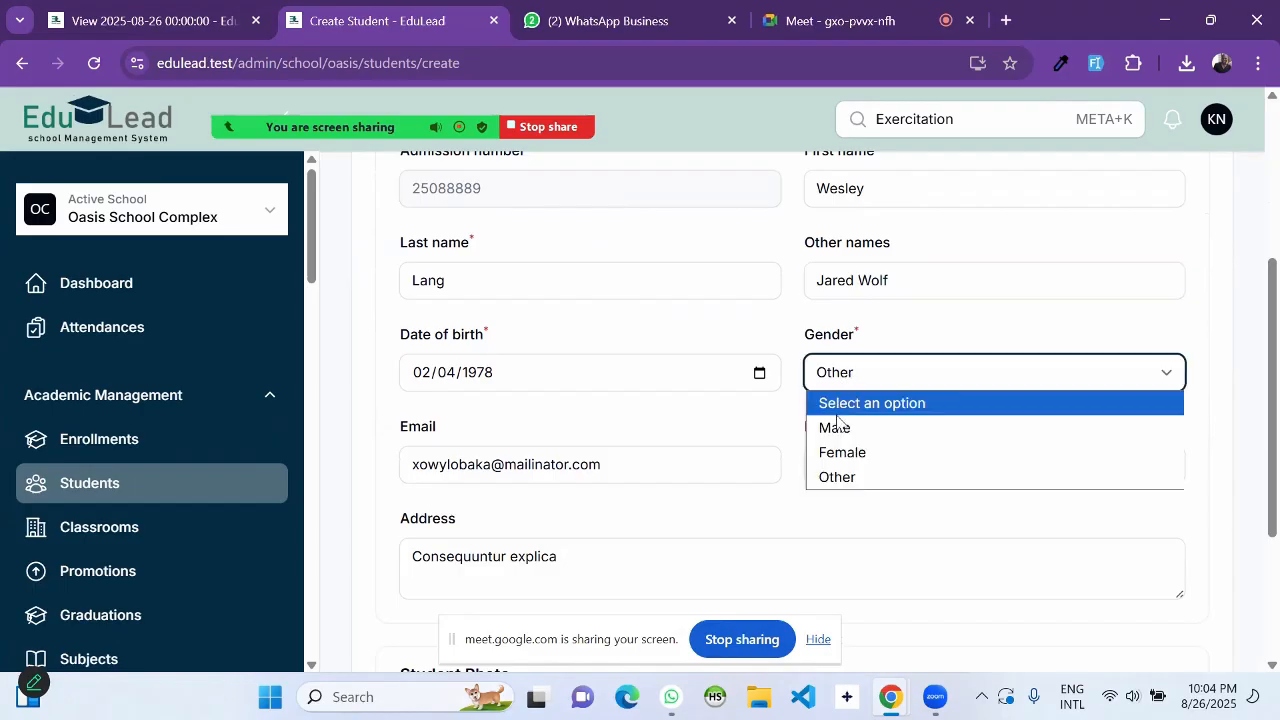
{"action": "left_click", "coordinate": [840, 428]}
{"action": "scroll", "coordinate": [536, 420], "scroll_direction": "down", "scroll_amount": 1}
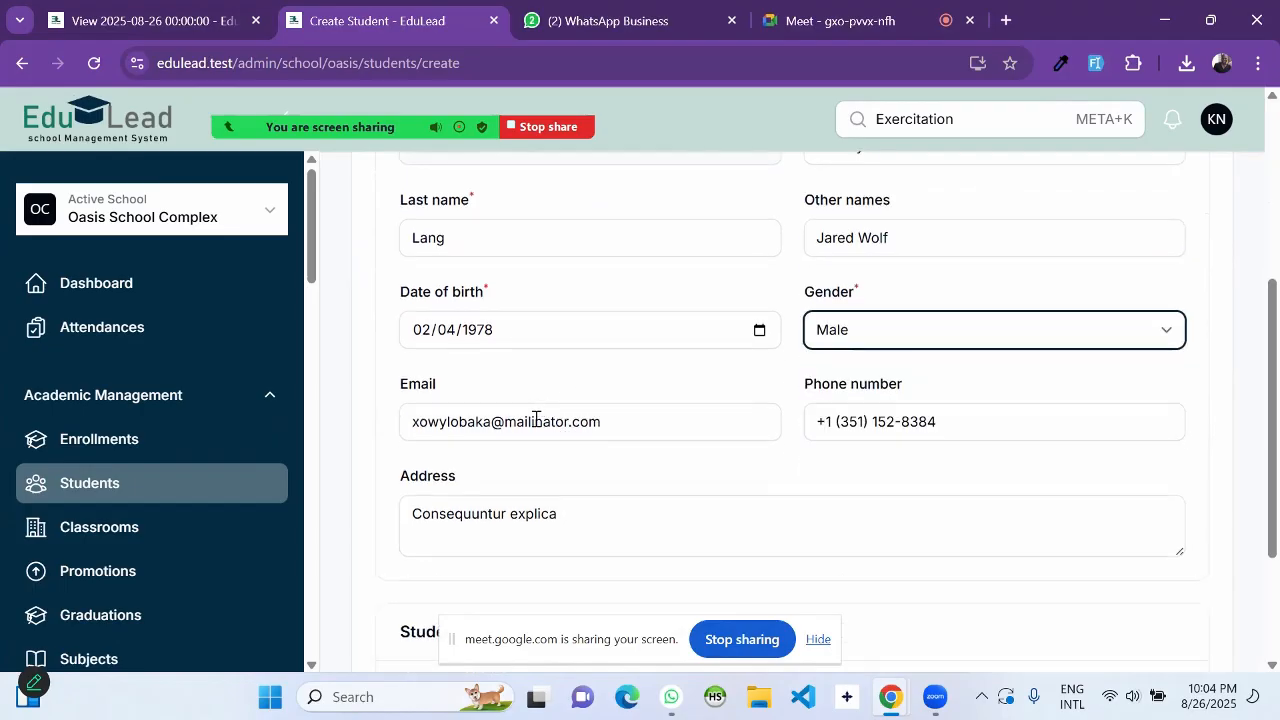
{"action": "left_click", "coordinate": [818, 428]}
{"action": "key", "text": "ctrl+a"}
{"action": "key", "text": "BackSpace"}
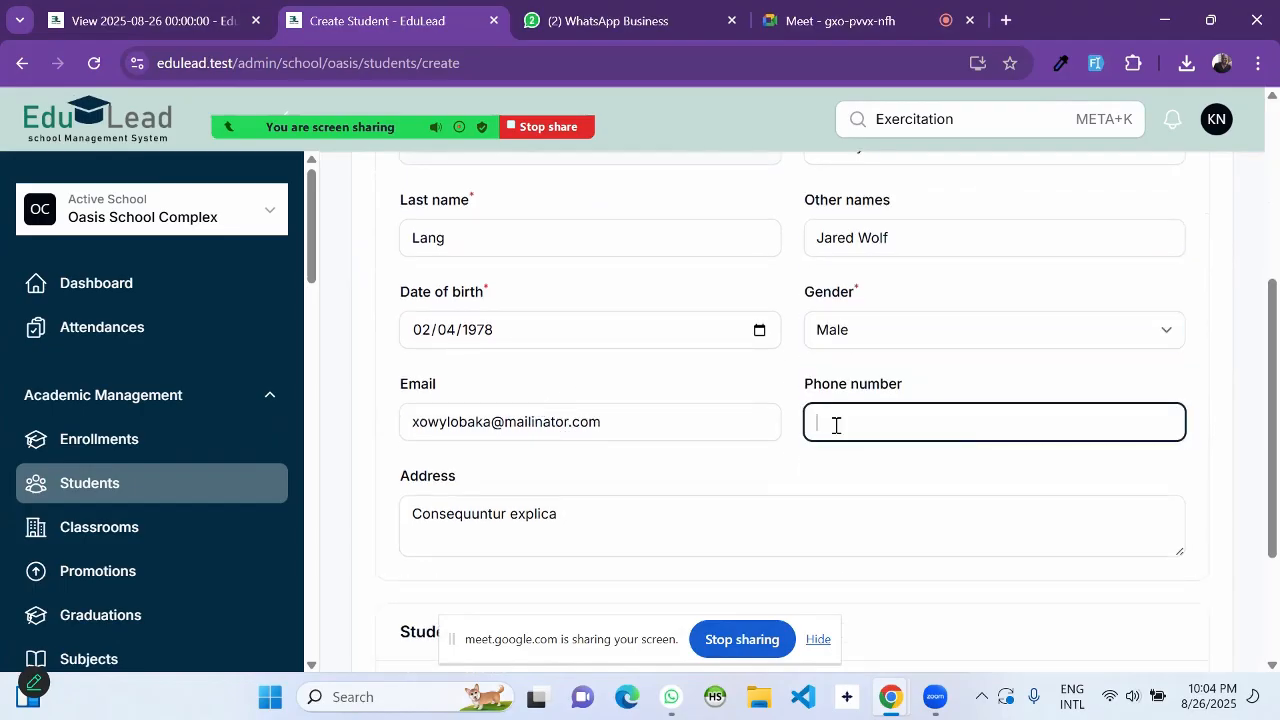
Step: Upload a_photo-1.png from the edulead_screen folder as the student photo
{"action": "scroll", "coordinate": [835, 425], "scroll_direction": "down", "scroll_amount": 2}
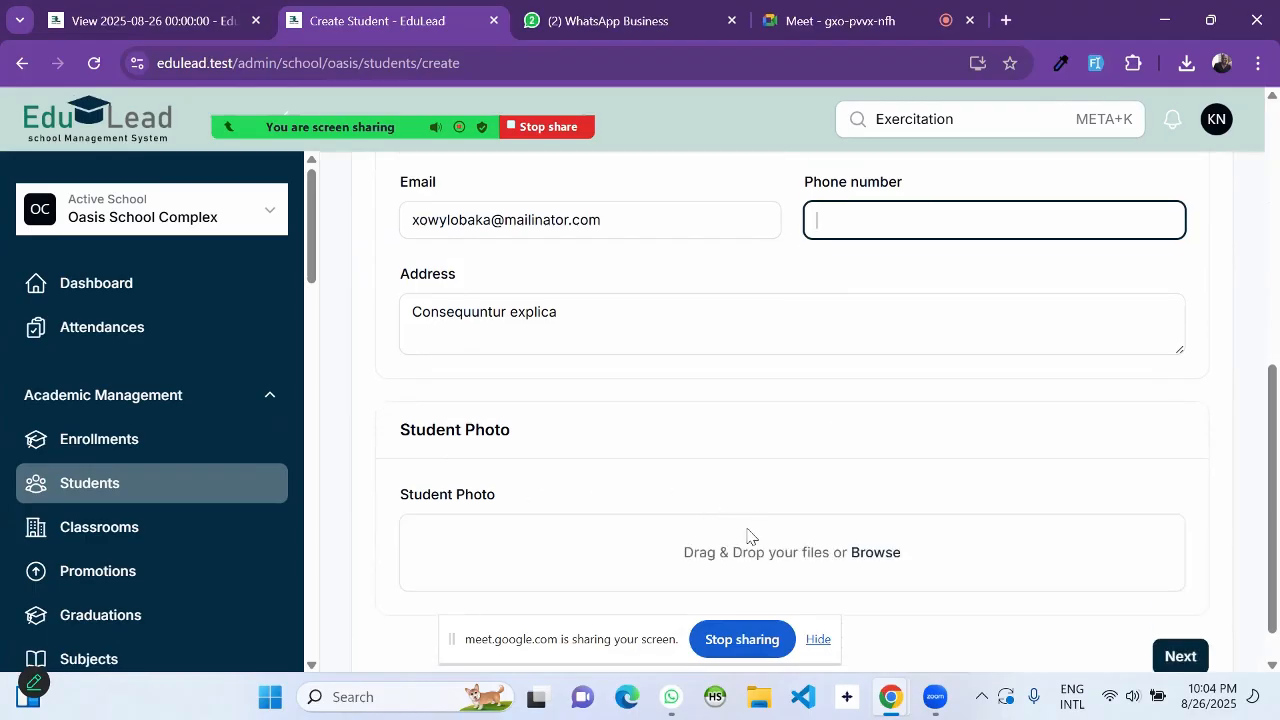
{"action": "scroll", "coordinate": [747, 536], "scroll_direction": "down", "scroll_amount": 1}
{"action": "left_click", "coordinate": [777, 514]}
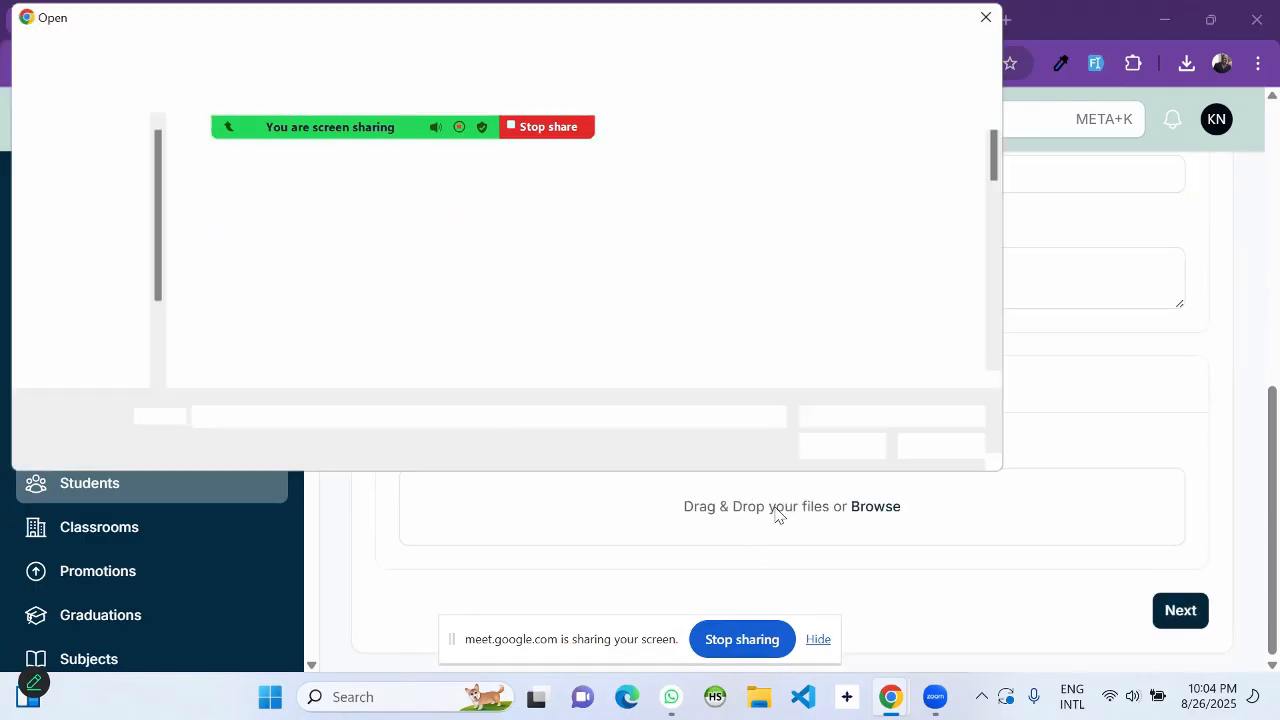
{"action": "double_click", "coordinate": [352, 186]}
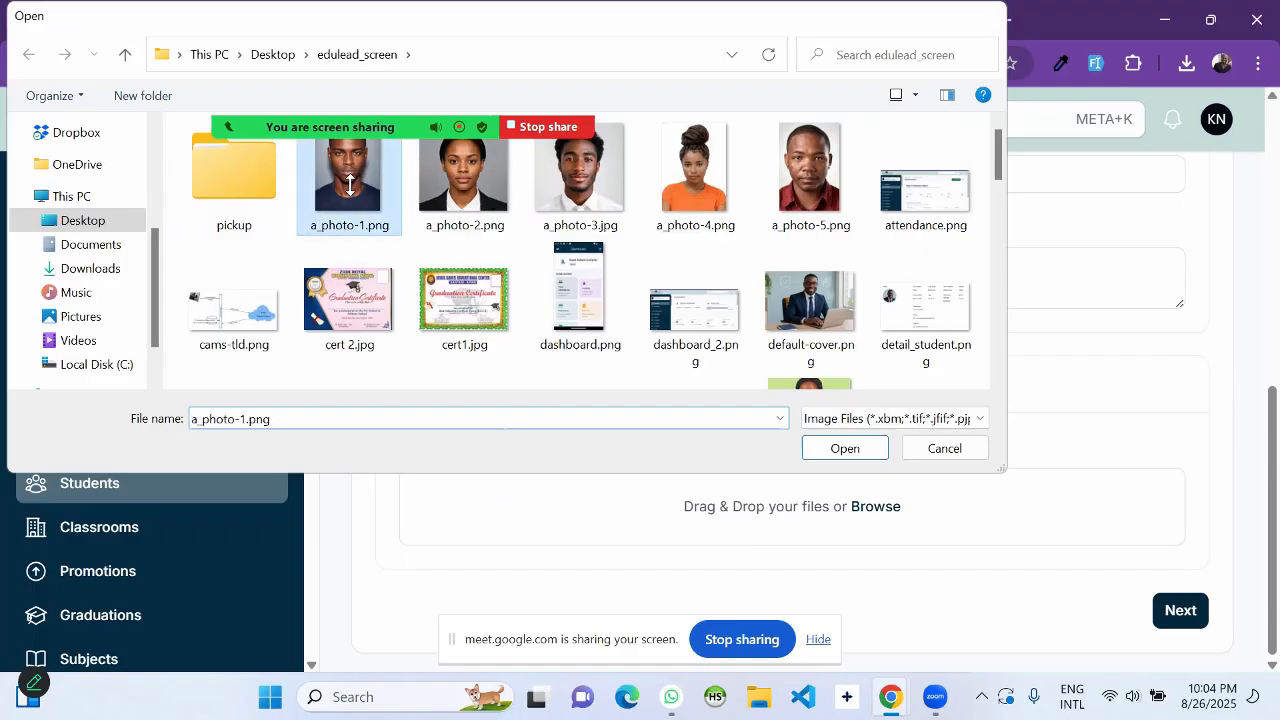
{"action": "scroll", "coordinate": [557, 410], "scroll_direction": "down", "scroll_amount": 2}
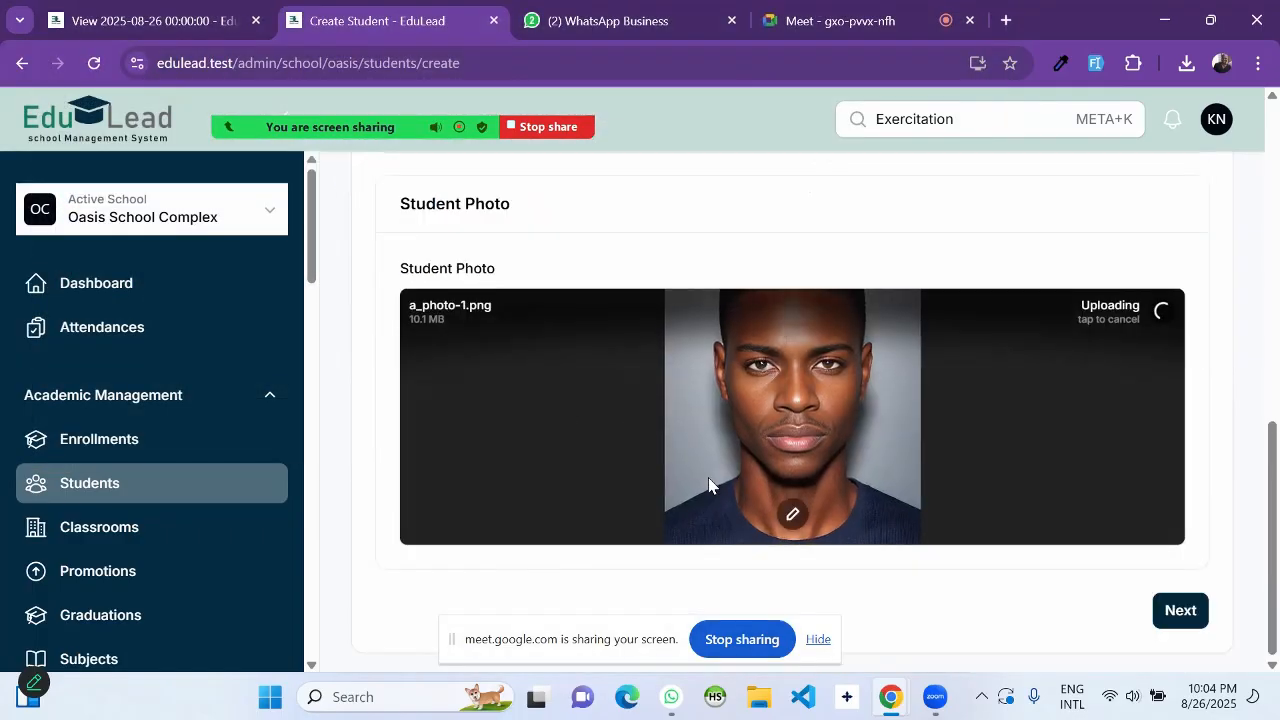
Step: Crop the student photo to a 2048 × 2048 px square at X 0, Y 0 and save the crop
{"action": "left_click", "coordinate": [794, 520]}
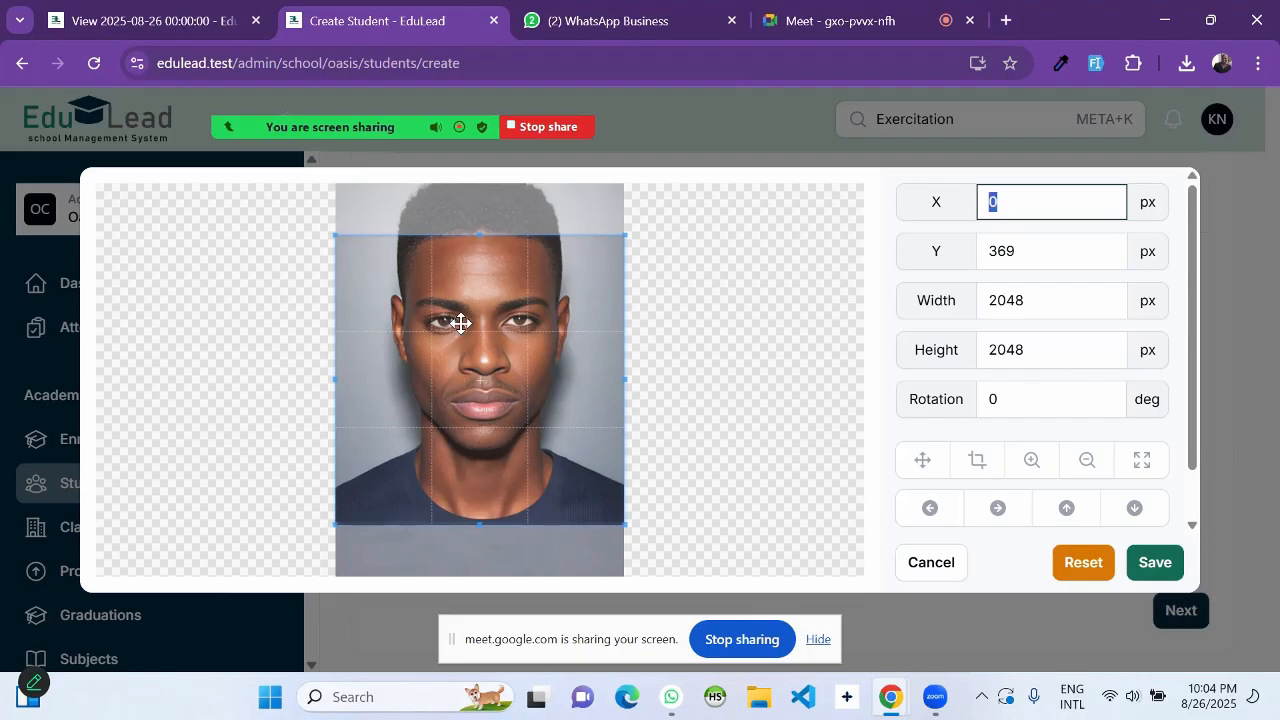
{"action": "right_click", "coordinate": [461, 326]}
{"action": "left_click", "coordinate": [410, 232]}
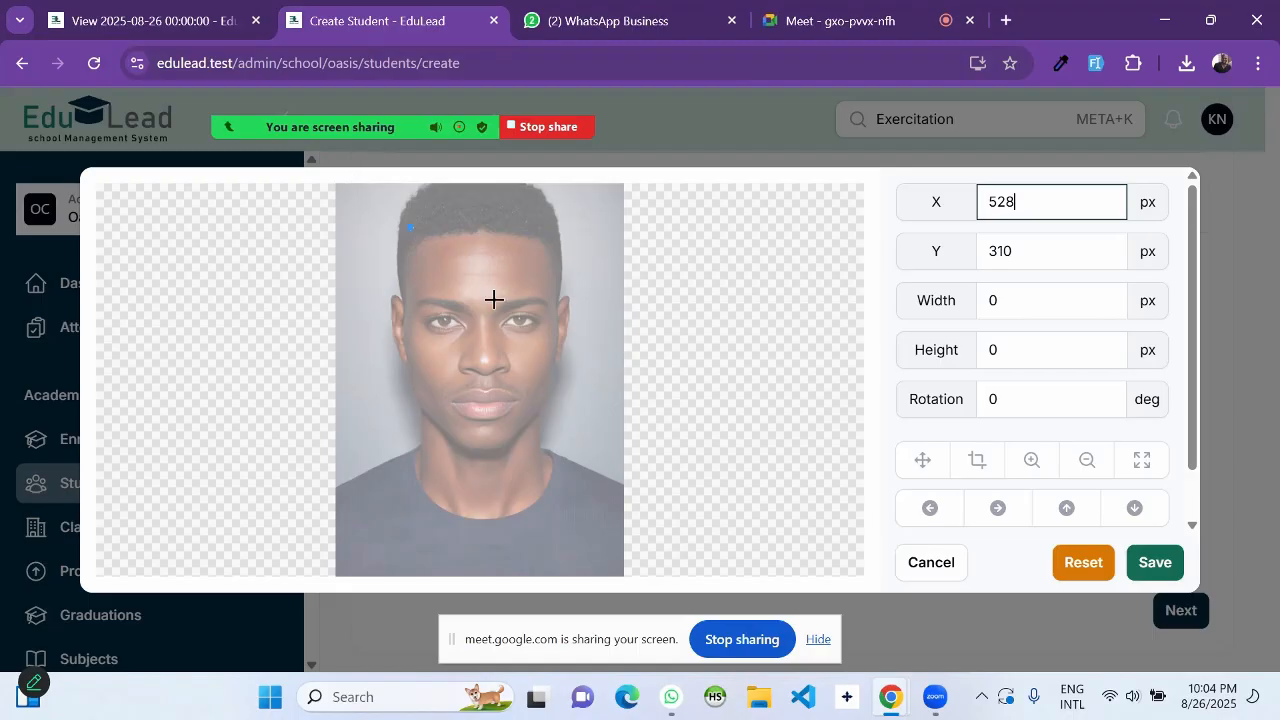
{"action": "key", "text": "ctrl+a"}
{"action": "right_click", "coordinate": [524, 351]}
{"action": "left_click", "coordinate": [567, 438]}
{"action": "left_click_drag", "start_coordinate": [570, 452], "coordinate": [371, 183]}
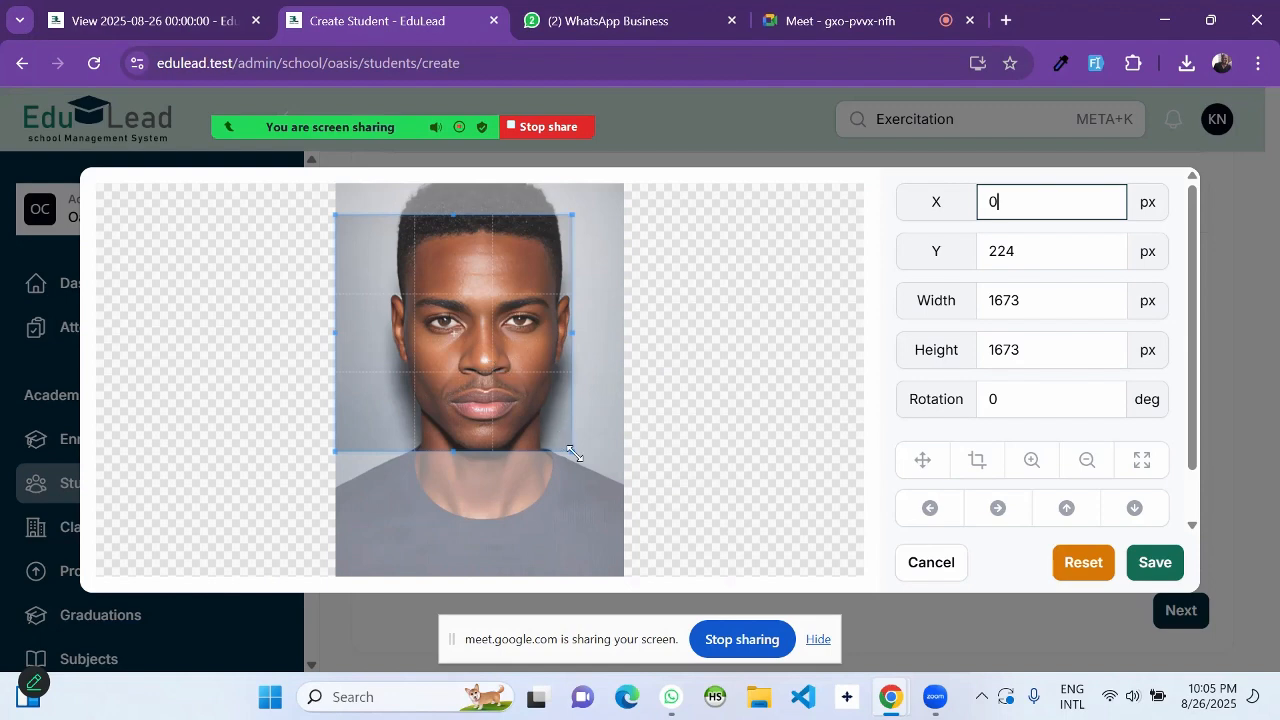
{"action": "left_click_drag", "start_coordinate": [573, 454], "coordinate": [629, 486]}
{"action": "left_click_drag", "start_coordinate": [526, 429], "coordinate": [530, 371]}
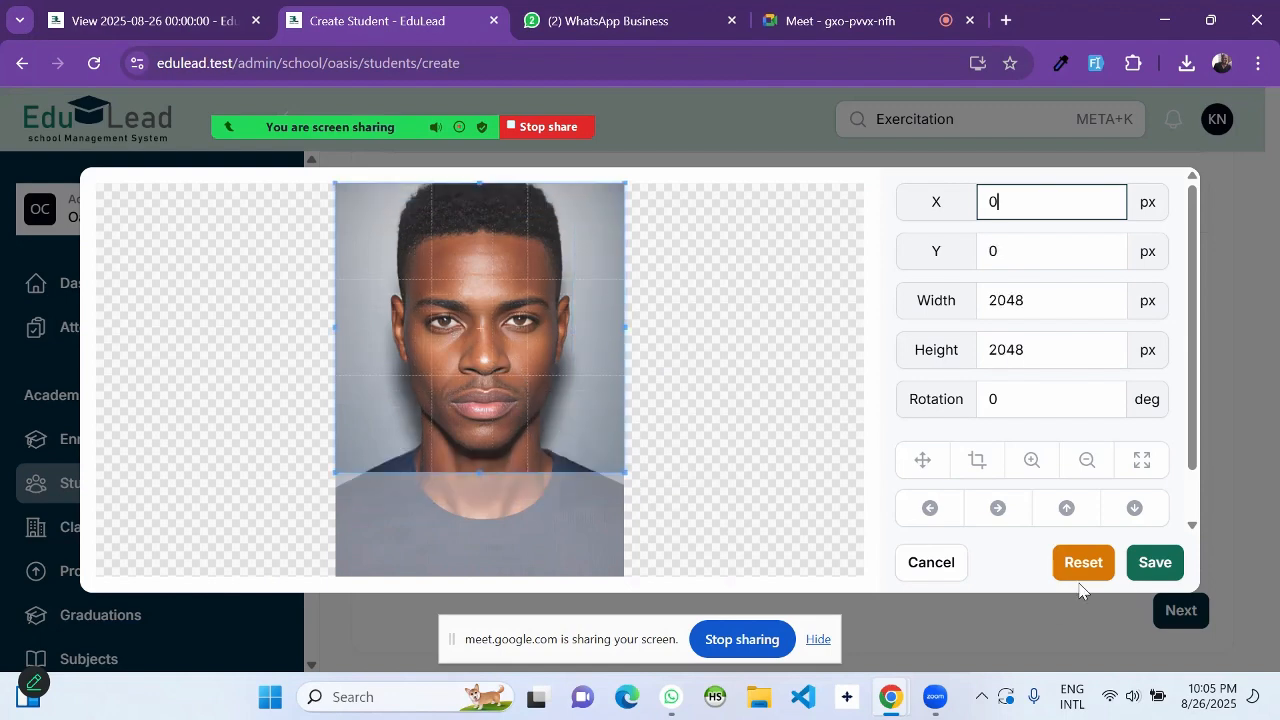
{"action": "left_click", "coordinate": [1155, 564]}
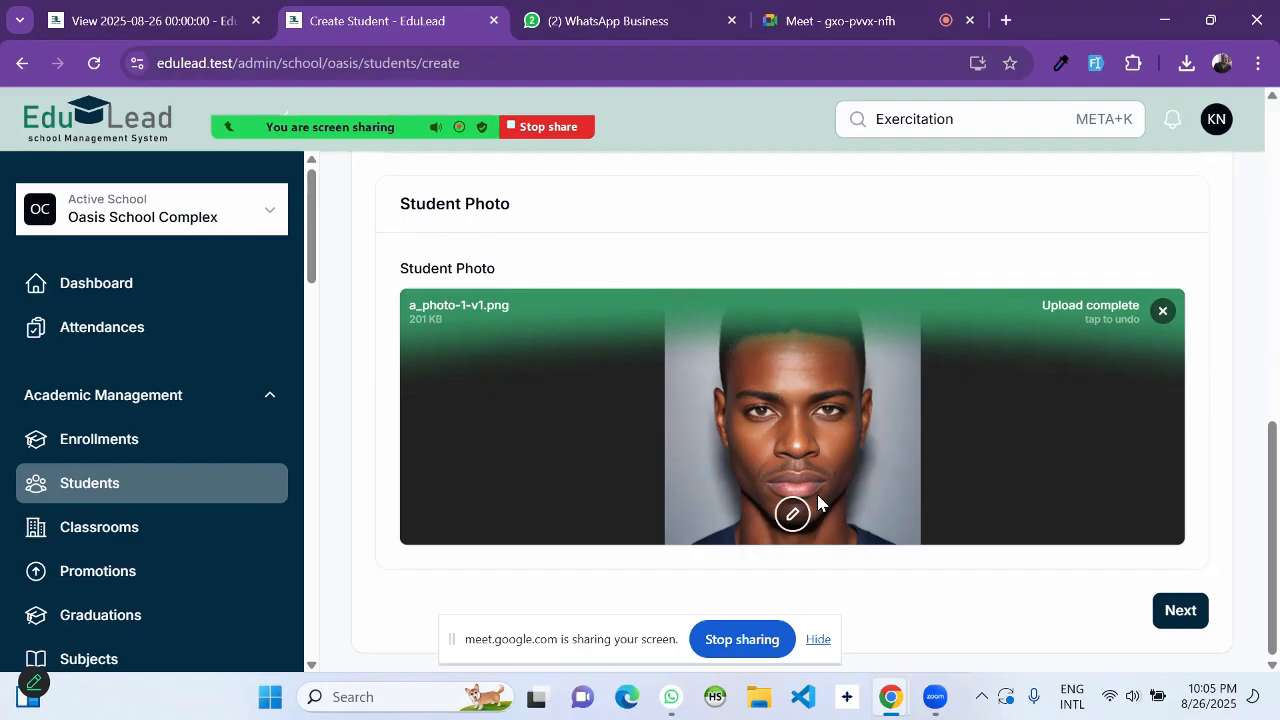
Step: Continue to the academic information and set the student's current class to Basic 1 A
{"action": "left_click", "coordinate": [1187, 612]}
{"action": "scroll", "coordinate": [757, 459], "scroll_direction": "up", "scroll_amount": 1}
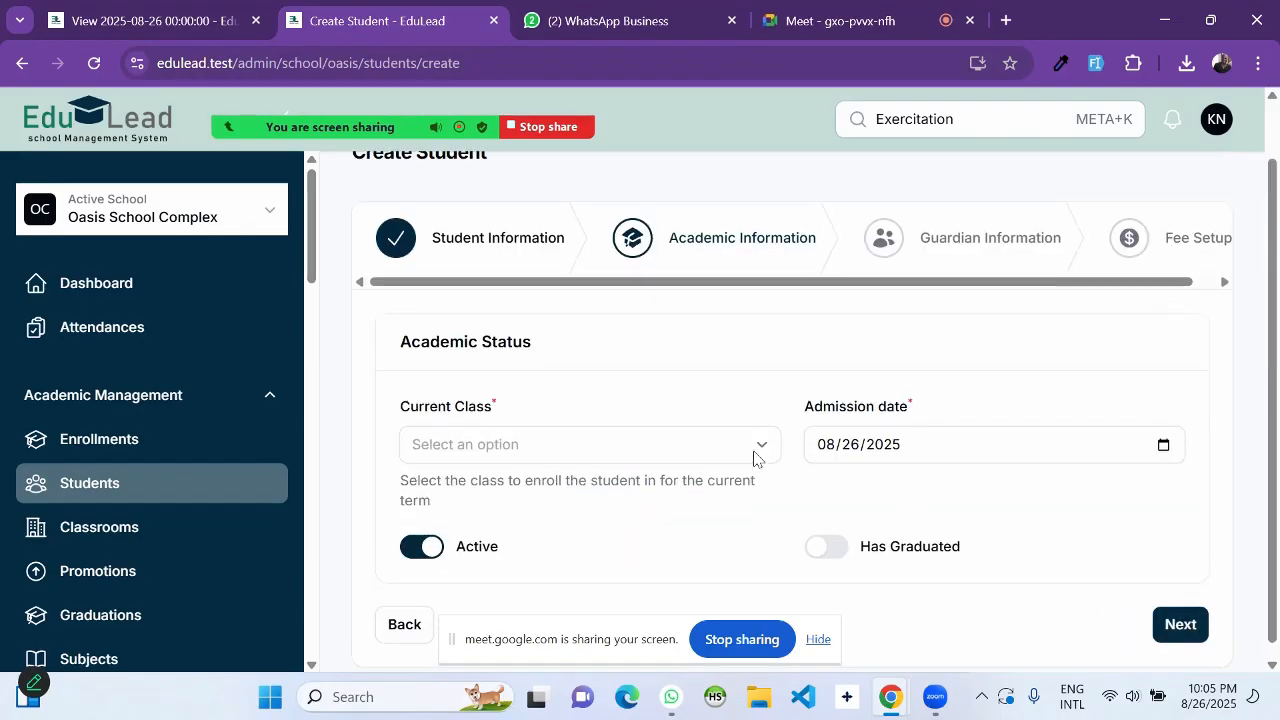
{"action": "scroll", "coordinate": [631, 447], "scroll_direction": "down", "scroll_amount": 1}
{"action": "left_click", "coordinate": [580, 440]}
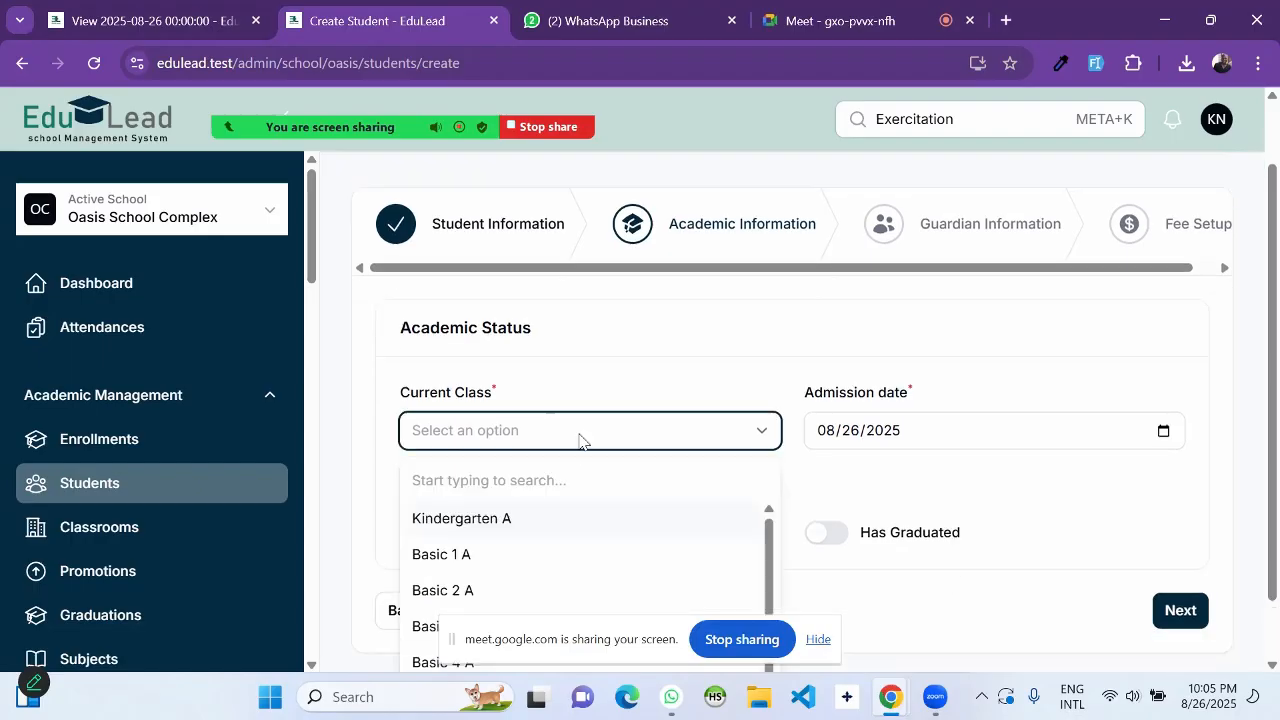
{"action": "scroll", "coordinate": [577, 371], "scroll_direction": "down", "scroll_amount": 2}
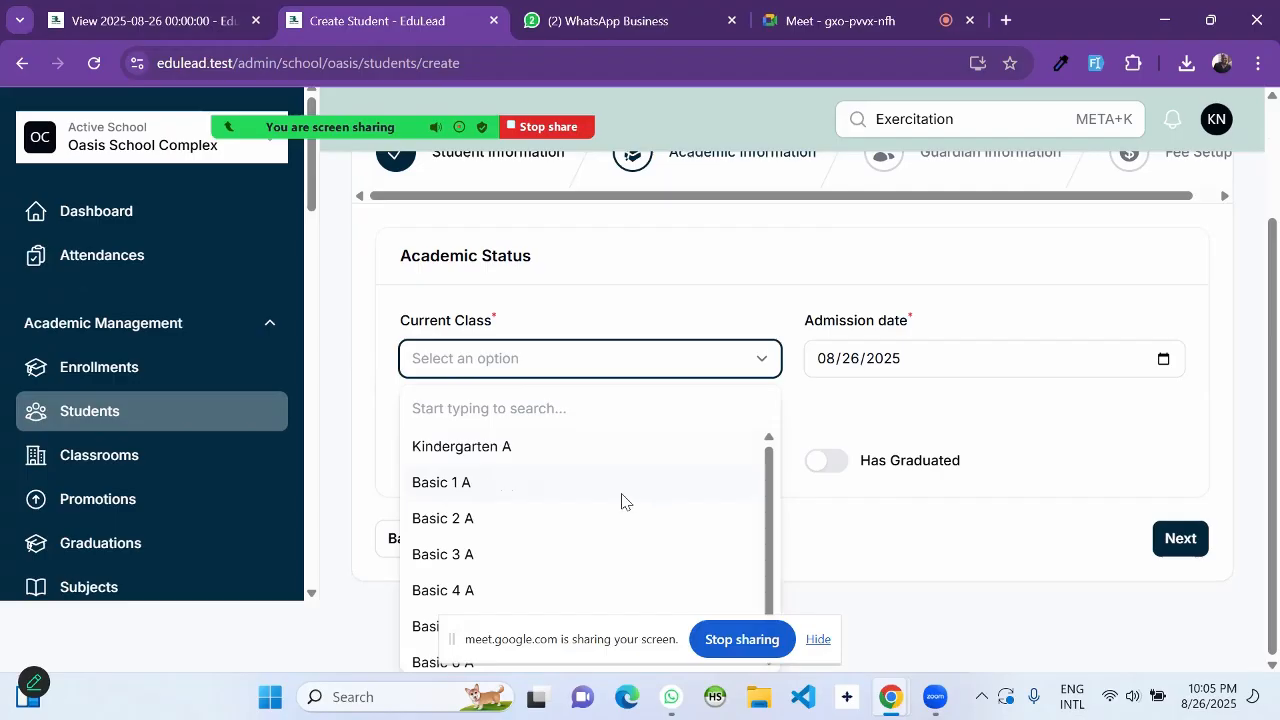
{"action": "left_click", "coordinate": [755, 494]}
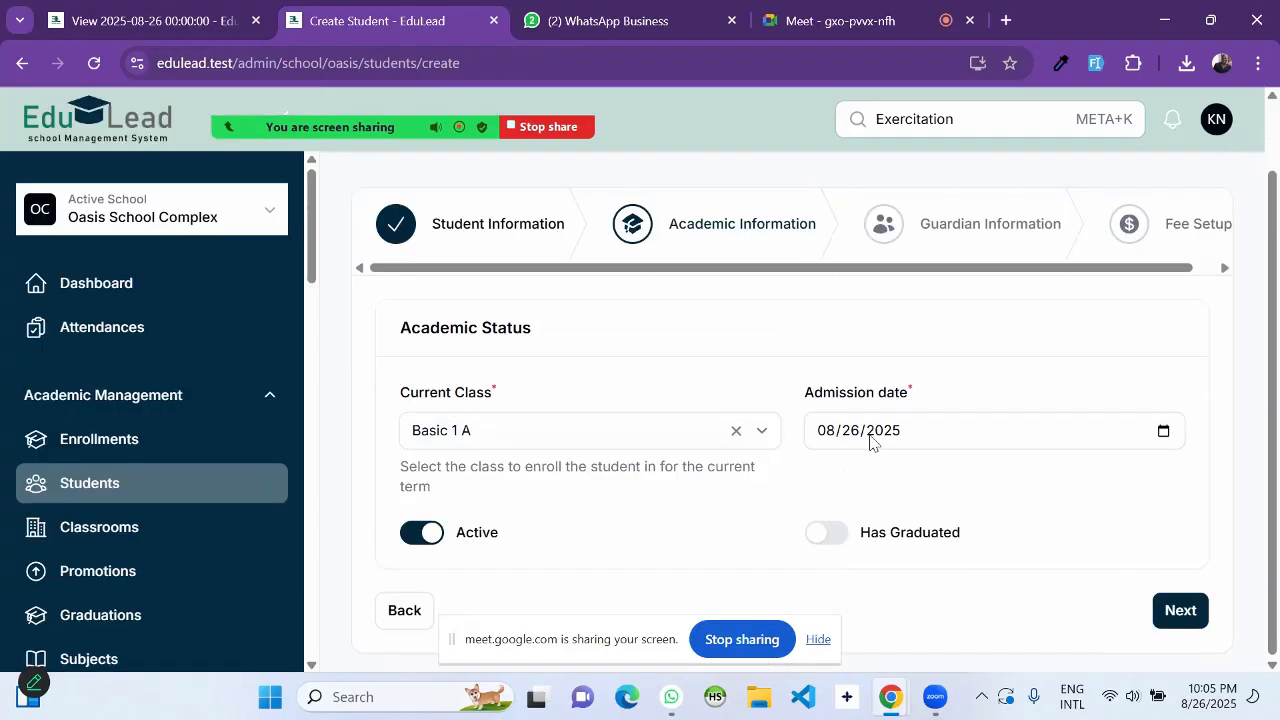
Step: Continue to the guardian information, review the new guardian fields, and select the second existing guardian in the list
{"action": "left_click", "coordinate": [1180, 612]}
{"action": "scroll", "coordinate": [717, 457], "scroll_direction": "down", "scroll_amount": 1}
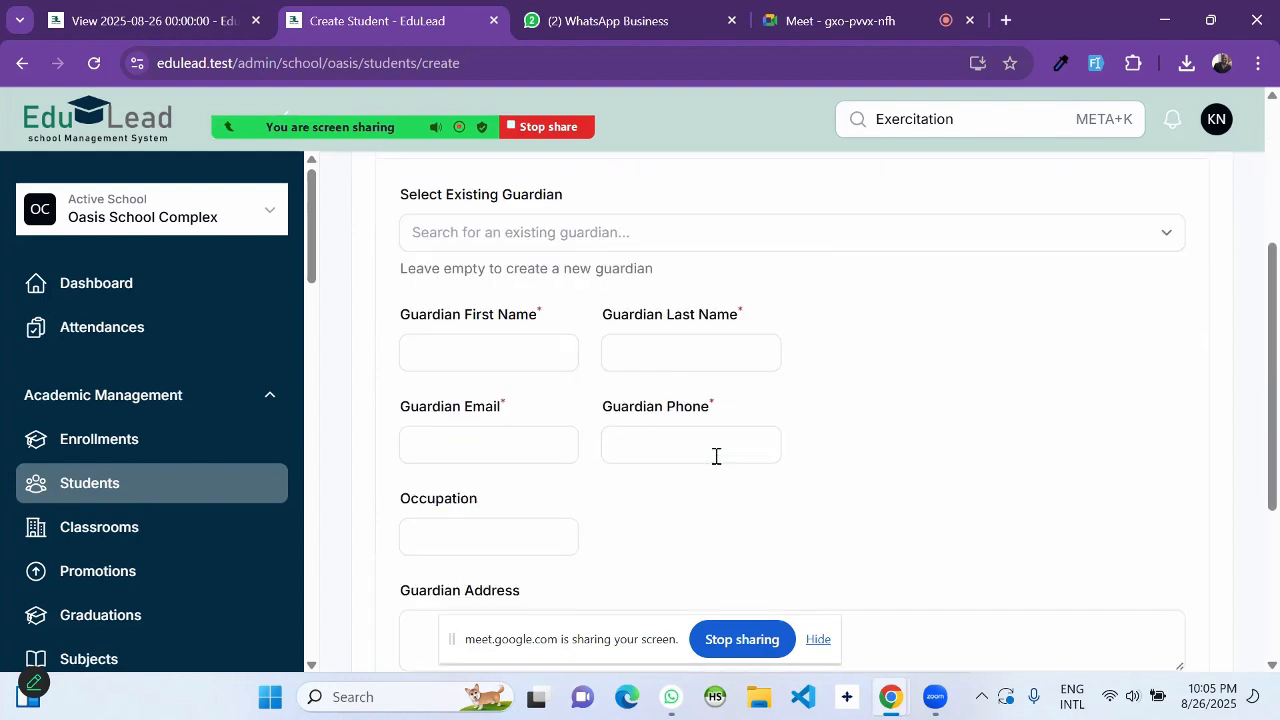
{"action": "scroll", "coordinate": [536, 361], "scroll_direction": "up", "scroll_amount": 1}
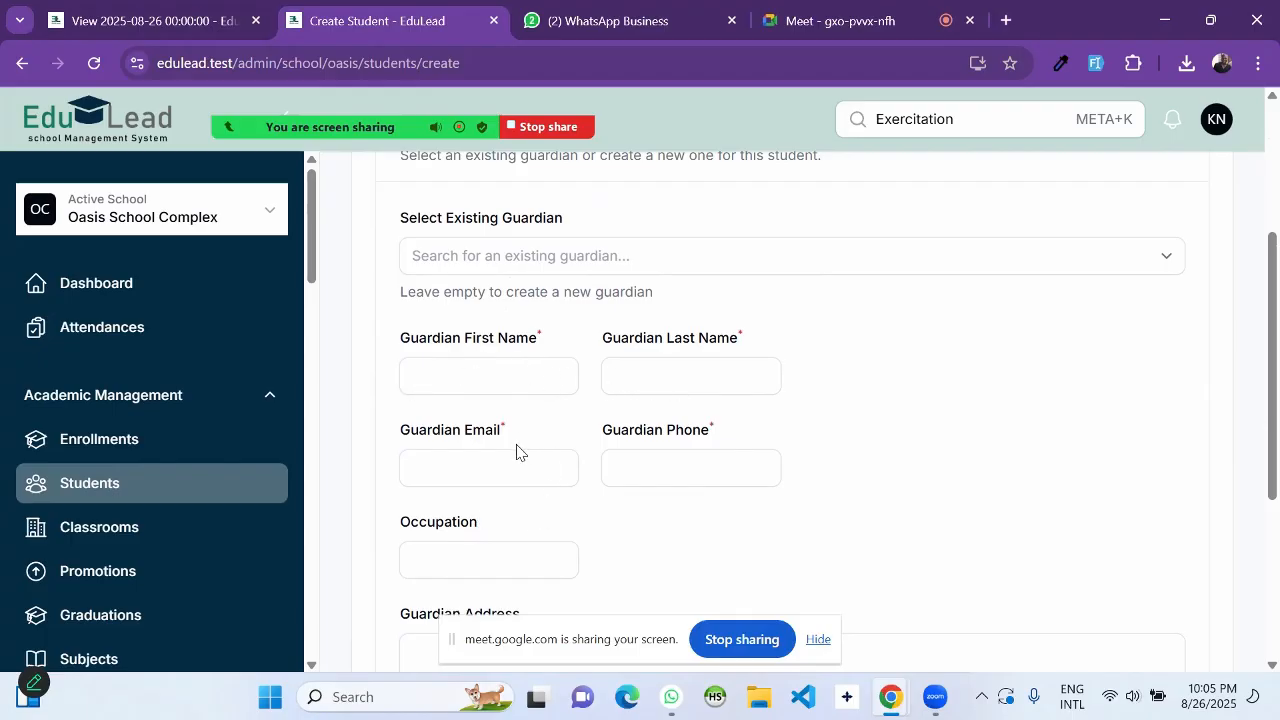
{"action": "scroll", "coordinate": [517, 452], "scroll_direction": "up", "scroll_amount": 1}
{"action": "scroll", "coordinate": [517, 452], "scroll_direction": "up", "scroll_amount": 1}
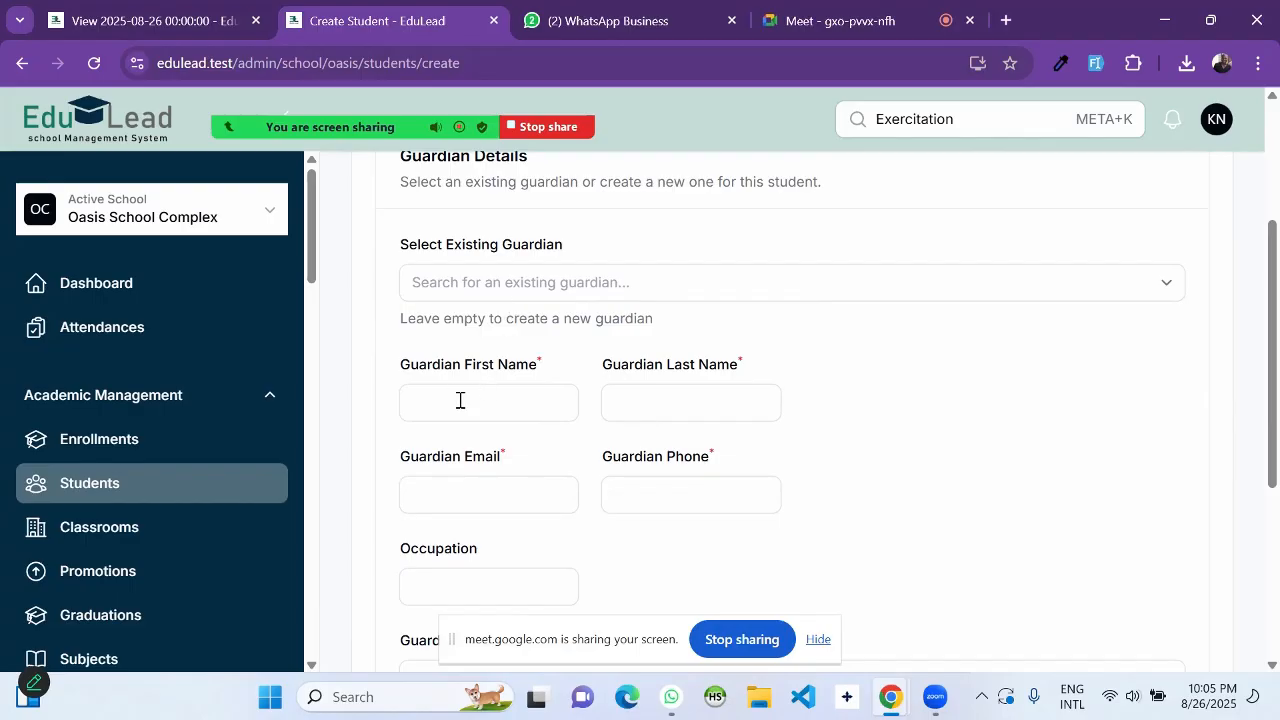
{"action": "left_click", "coordinate": [531, 290]}
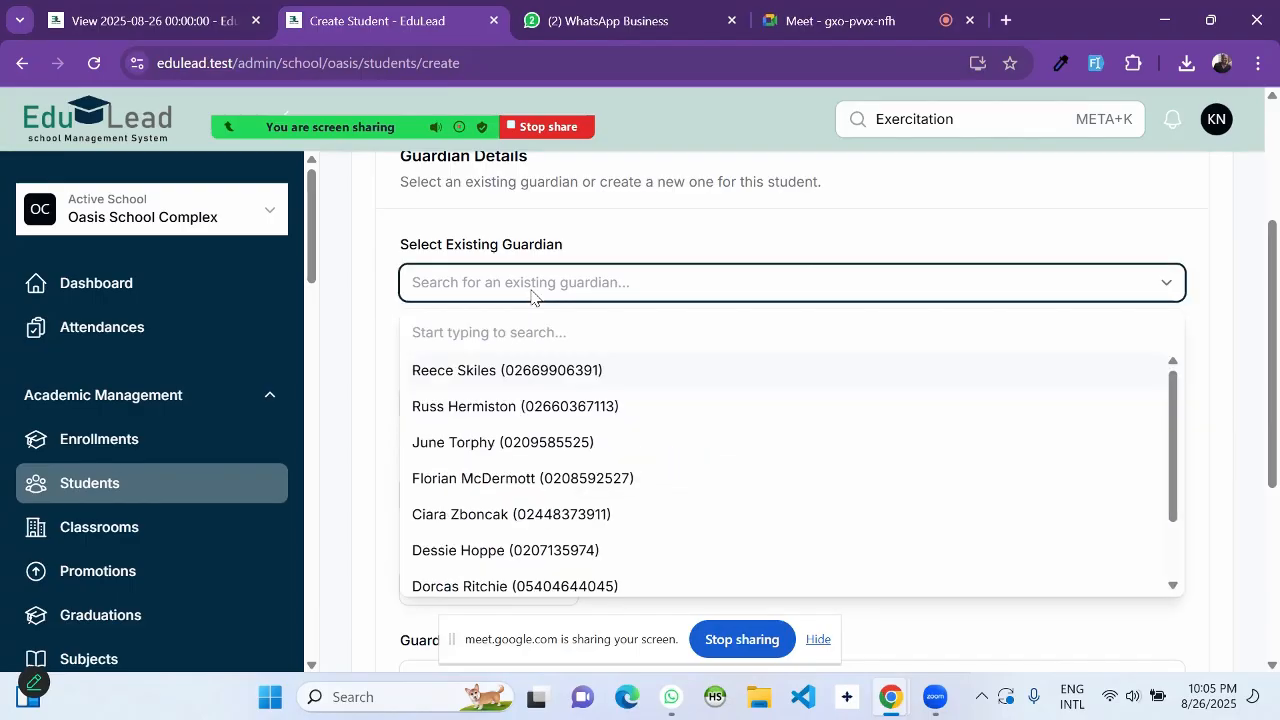
{"action": "left_click", "coordinate": [503, 406]}
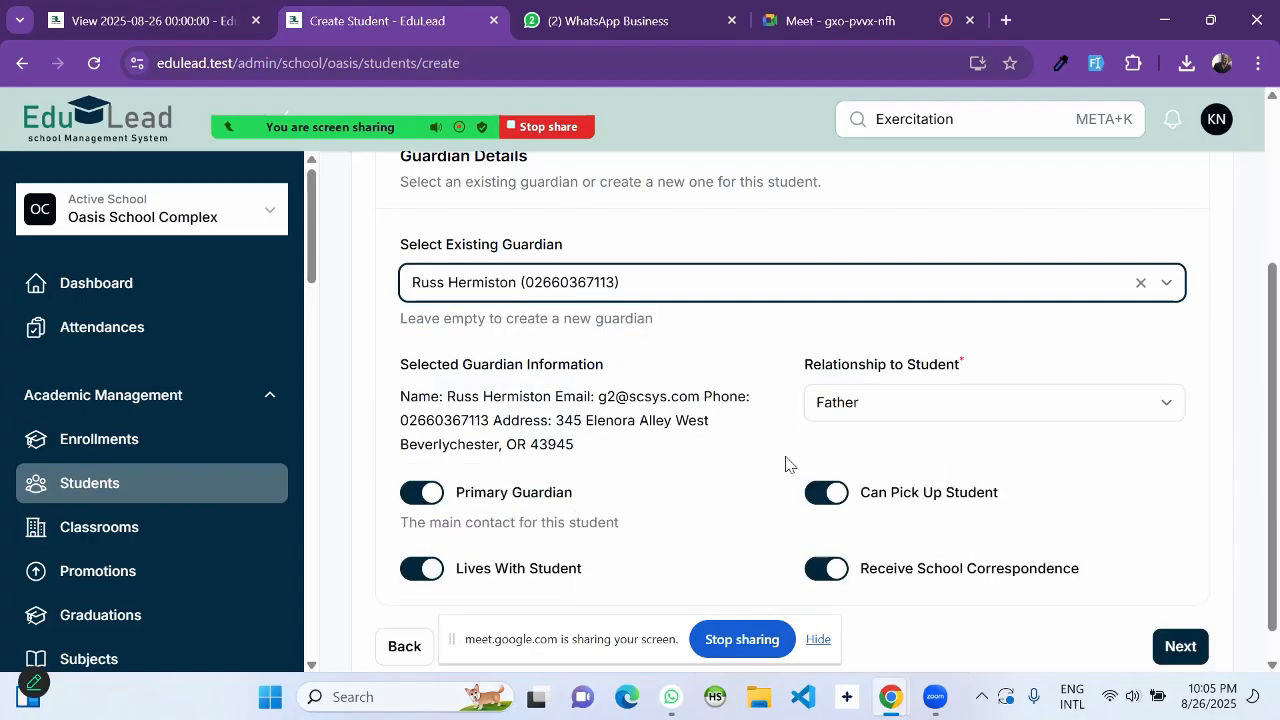
Step: Review the selected guardian's contact and pickup options and set the relationship to the student as Father
{"action": "scroll", "coordinate": [786, 463], "scroll_direction": "down", "scroll_amount": 1}
{"action": "scroll", "coordinate": [786, 463], "scroll_direction": "down", "scroll_amount": 1}
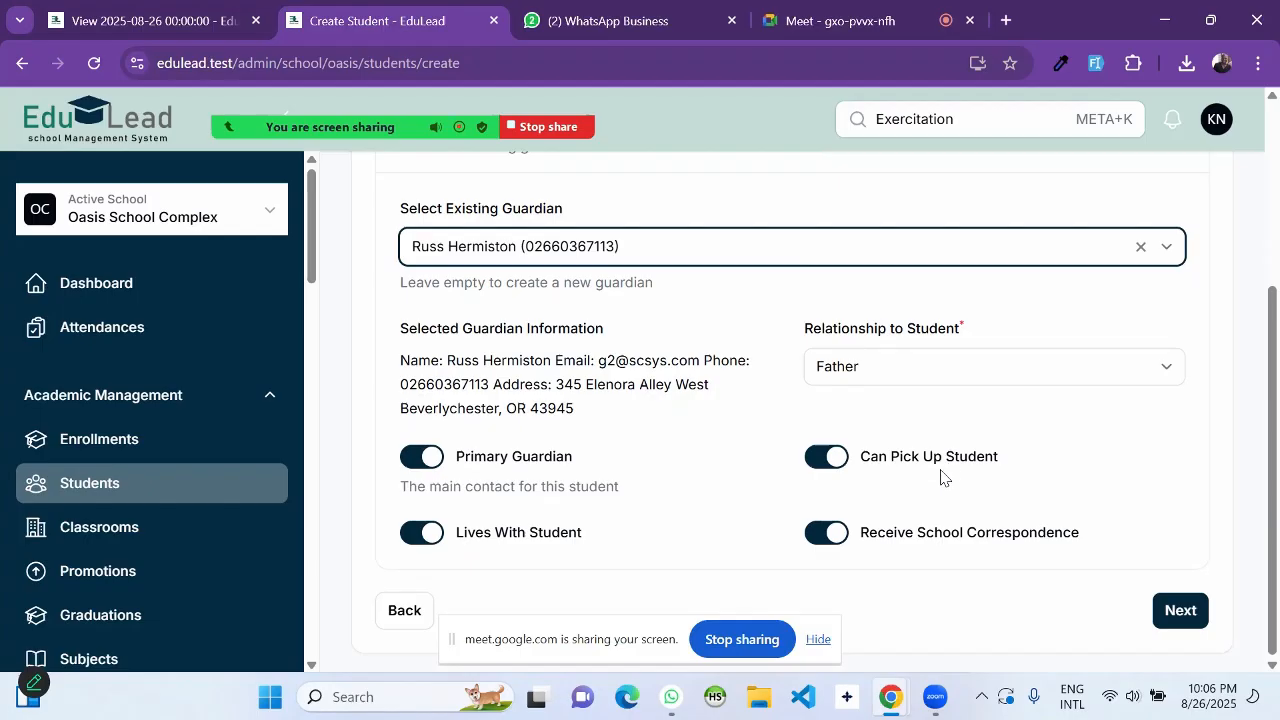
{"action": "left_click", "coordinate": [887, 378]}
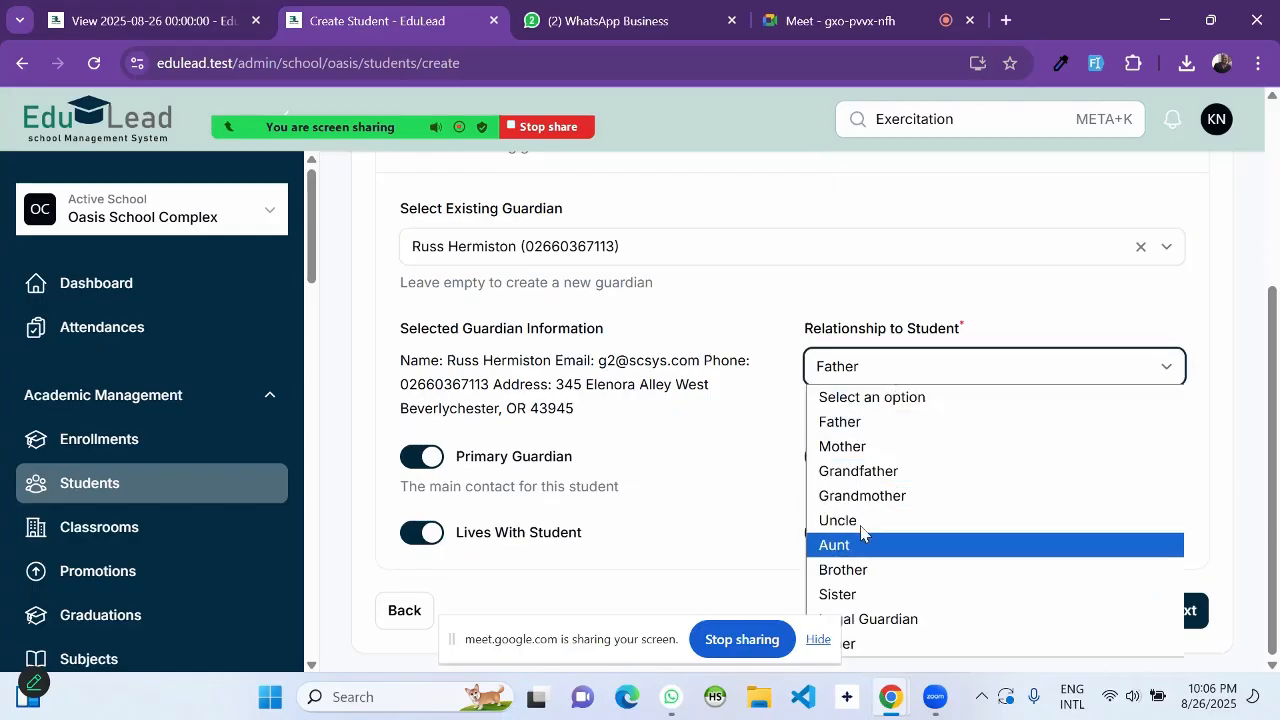
{"action": "left_click", "coordinate": [866, 424]}
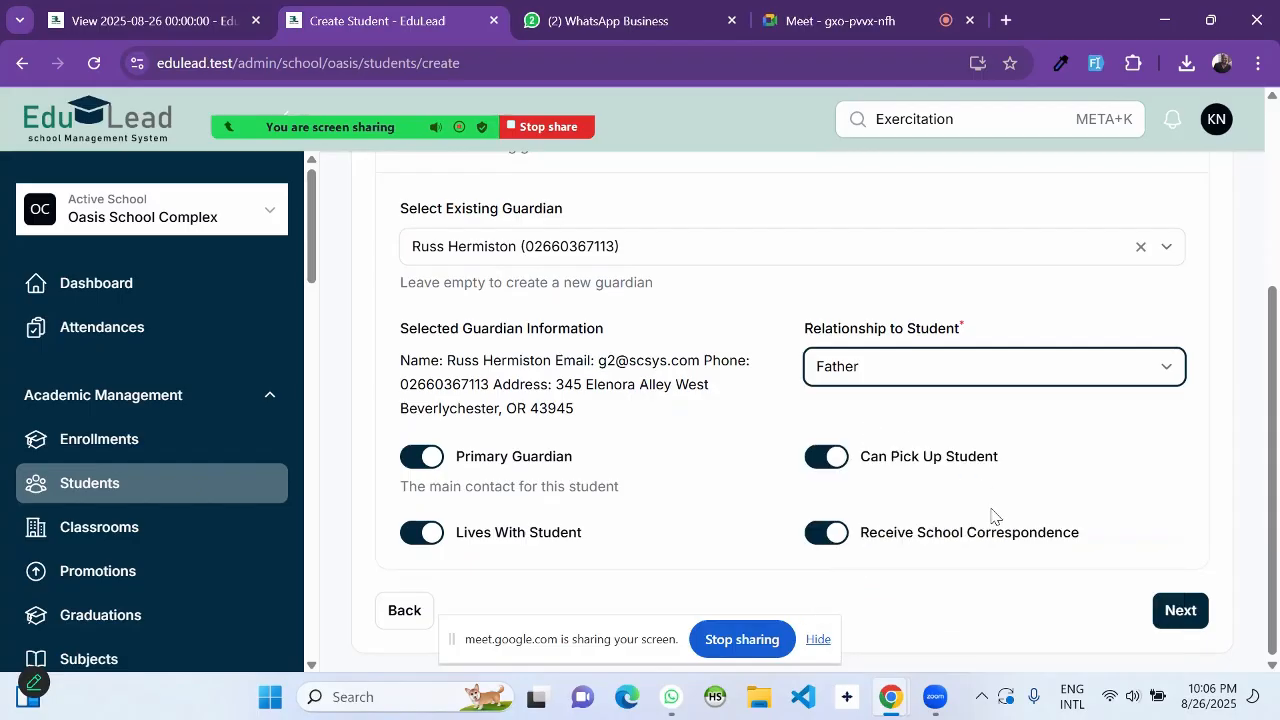
Step: Continue to the fee setup, turn off initial bill generation, and save the new student record
{"action": "left_click", "coordinate": [1168, 605]}
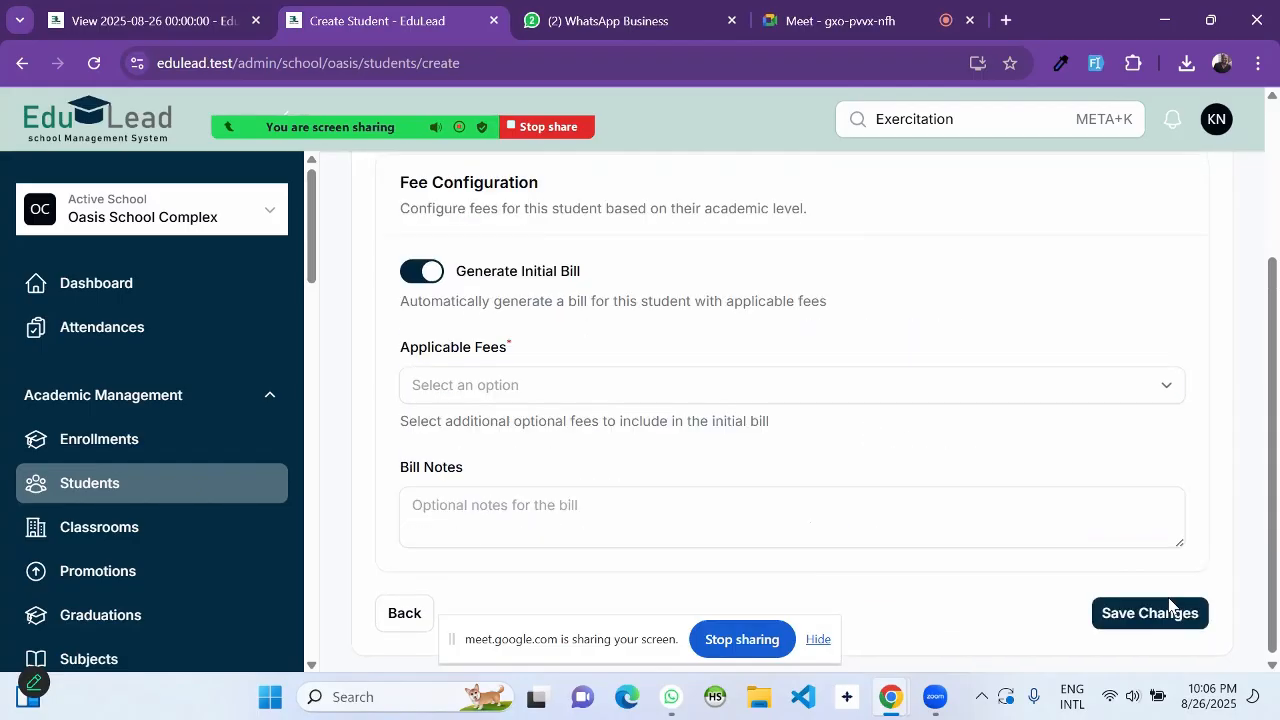
{"action": "scroll", "coordinate": [541, 400], "scroll_direction": "up", "scroll_amount": 1}
{"action": "scroll", "coordinate": [541, 400], "scroll_direction": "down", "scroll_amount": 1}
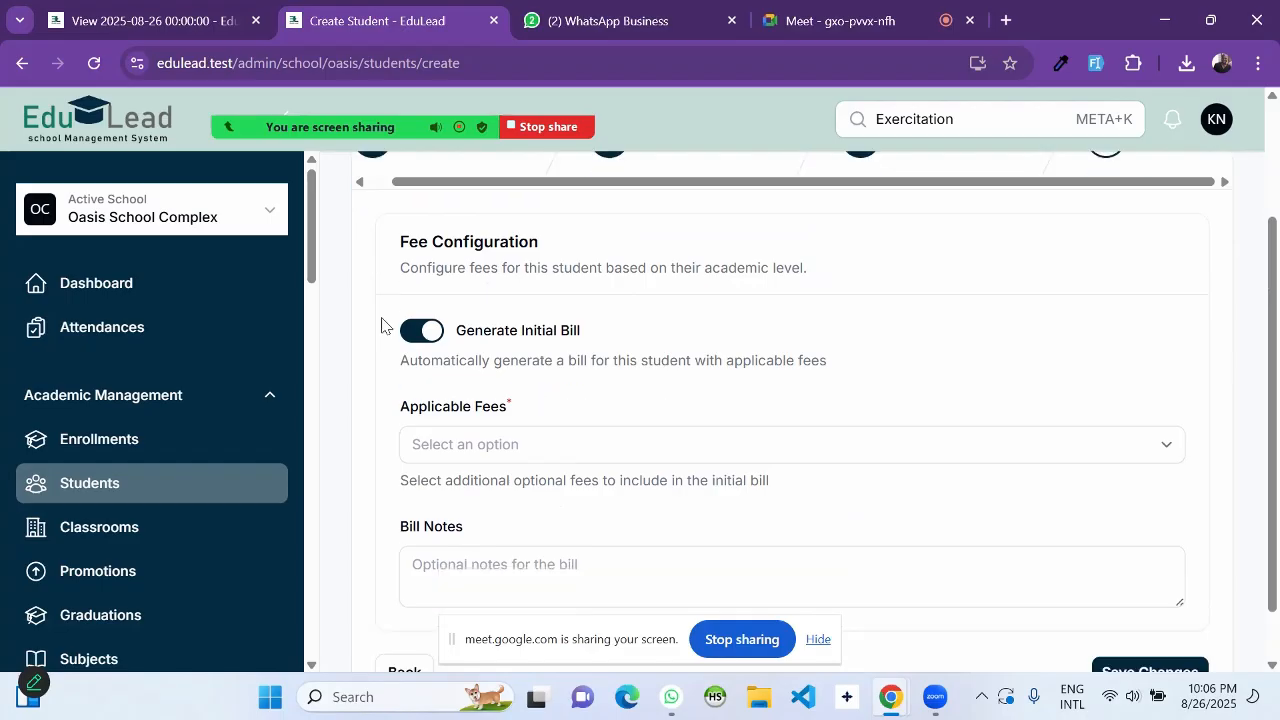
{"action": "scroll", "coordinate": [515, 335], "scroll_direction": "down", "scroll_amount": 1}
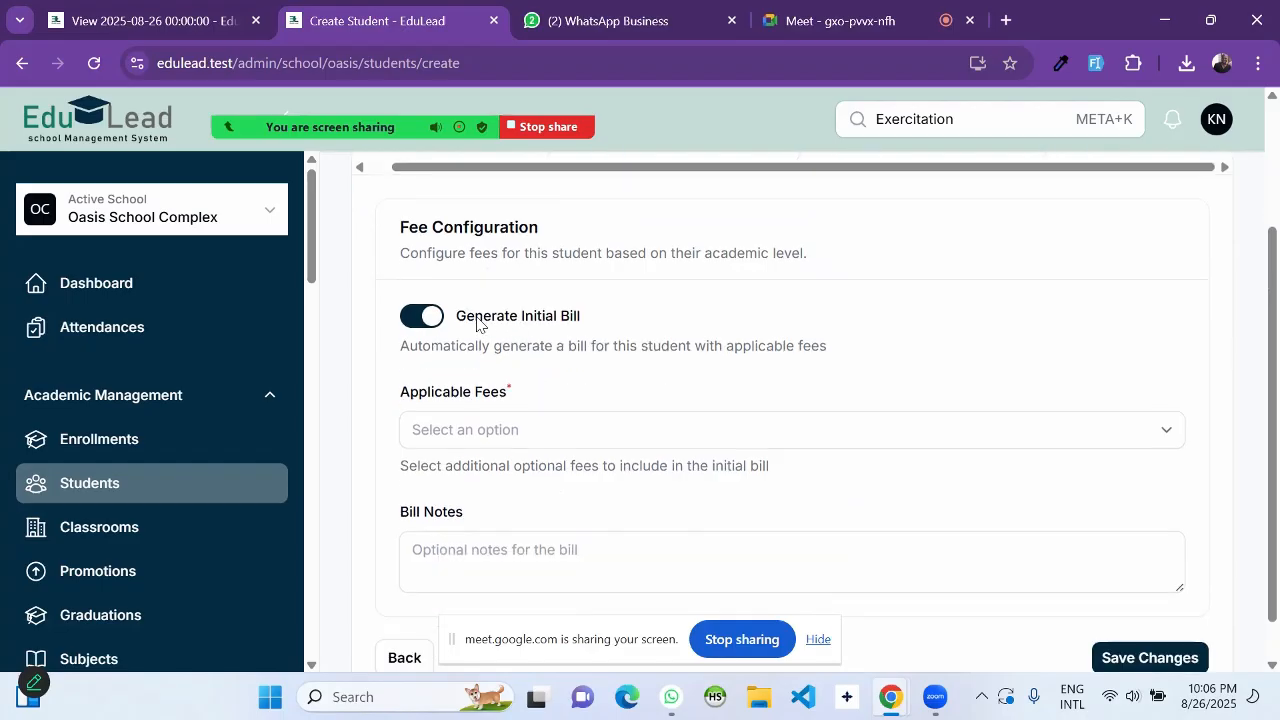
{"action": "left_click", "coordinate": [466, 428]}
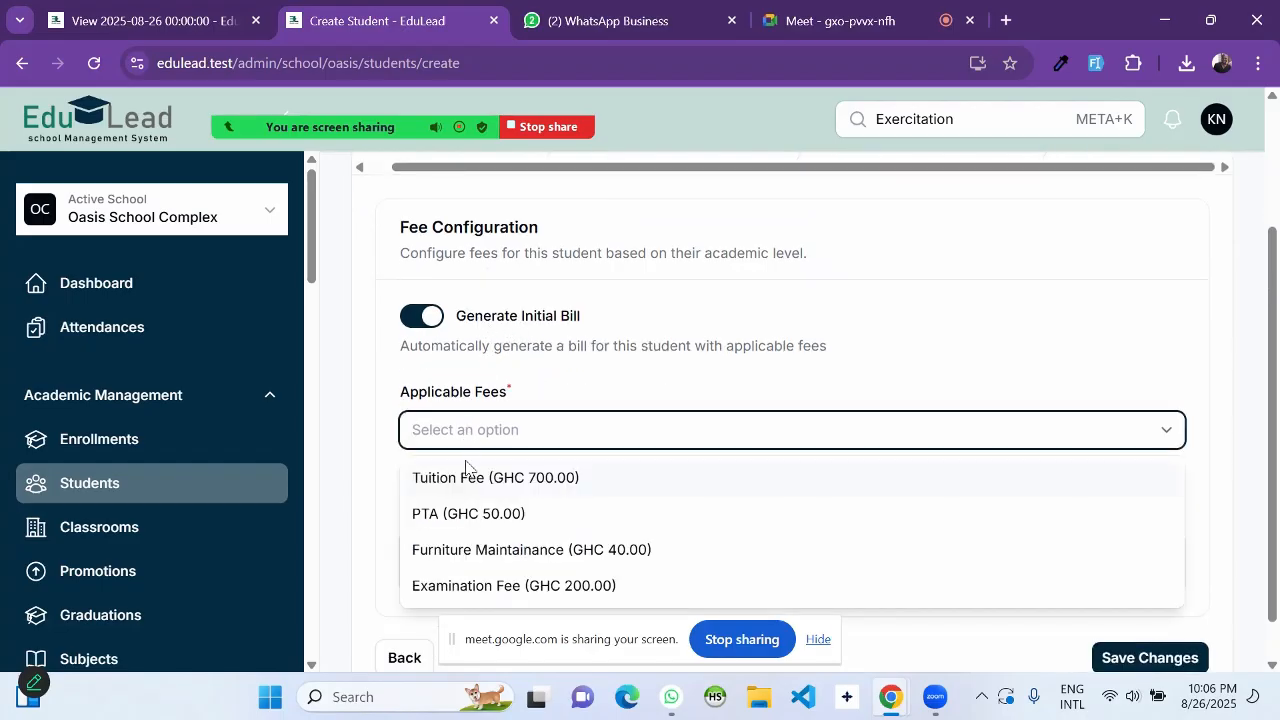
{"action": "left_click", "coordinate": [425, 319]}
{"action": "left_click", "coordinate": [425, 319]}
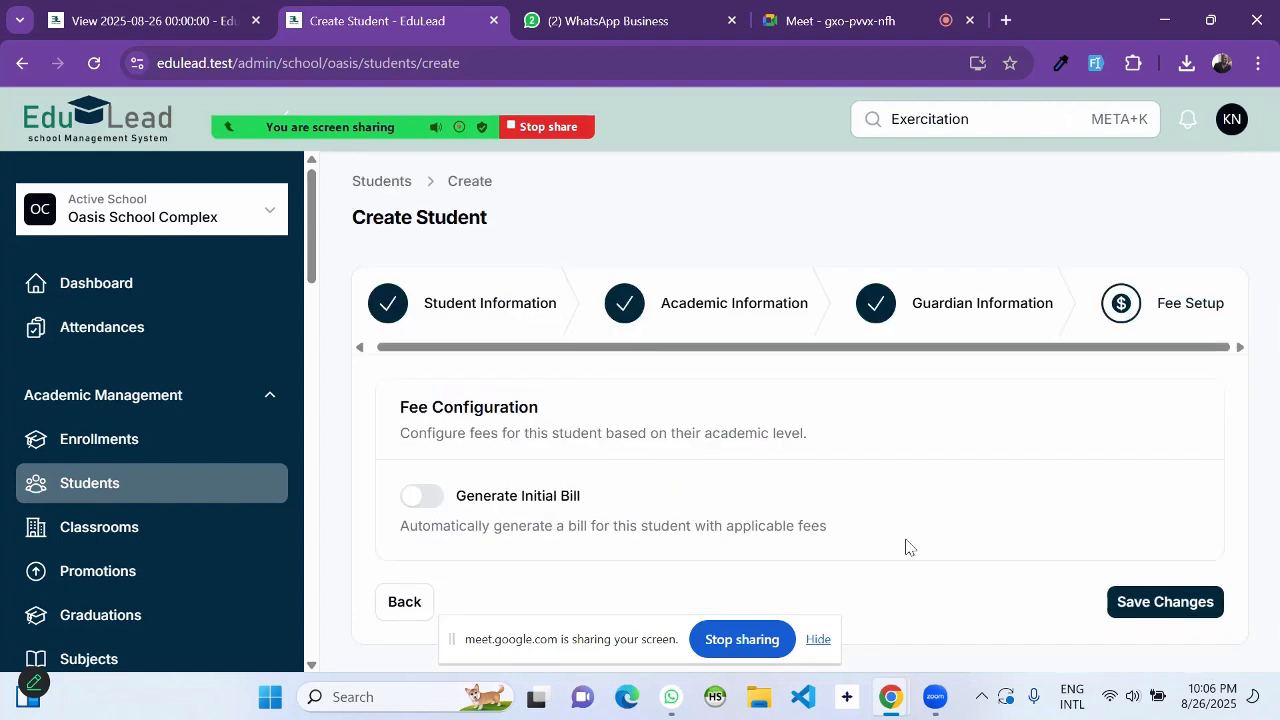
{"action": "left_click", "coordinate": [1137, 603]}
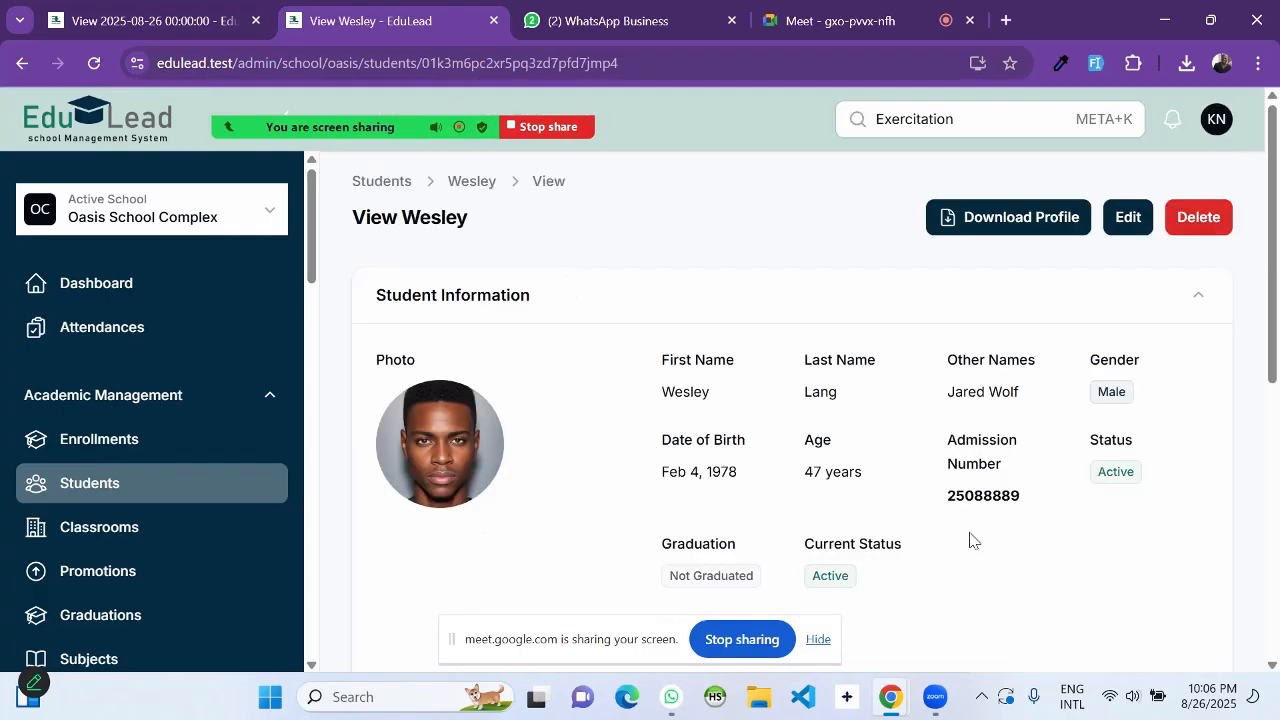
Step: Examine the new student's profile, including the contact details, current level and current classroom
{"action": "scroll", "coordinate": [677, 484], "scroll_direction": "down", "scroll_amount": 1}
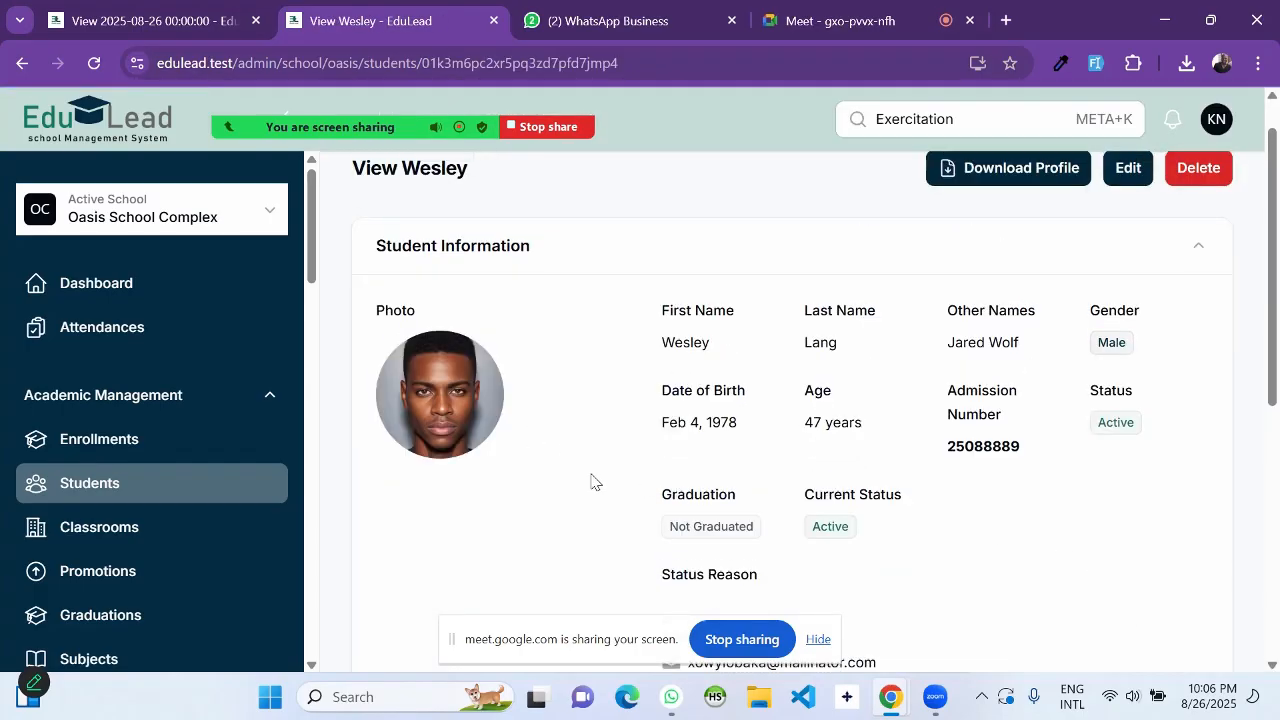
{"action": "scroll", "coordinate": [592, 480], "scroll_direction": "down", "scroll_amount": 1}
{"action": "scroll", "coordinate": [717, 477], "scroll_direction": "down", "scroll_amount": 4}
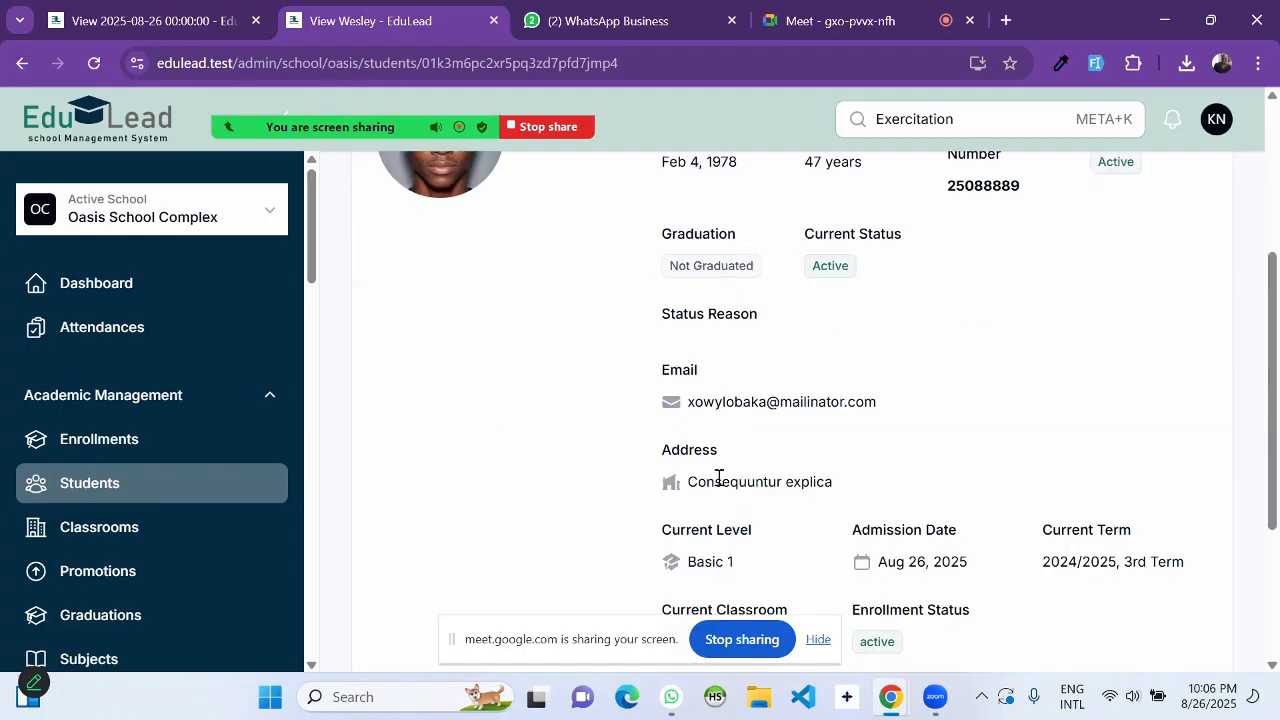
{"action": "triple_click", "coordinate": [709, 344]}
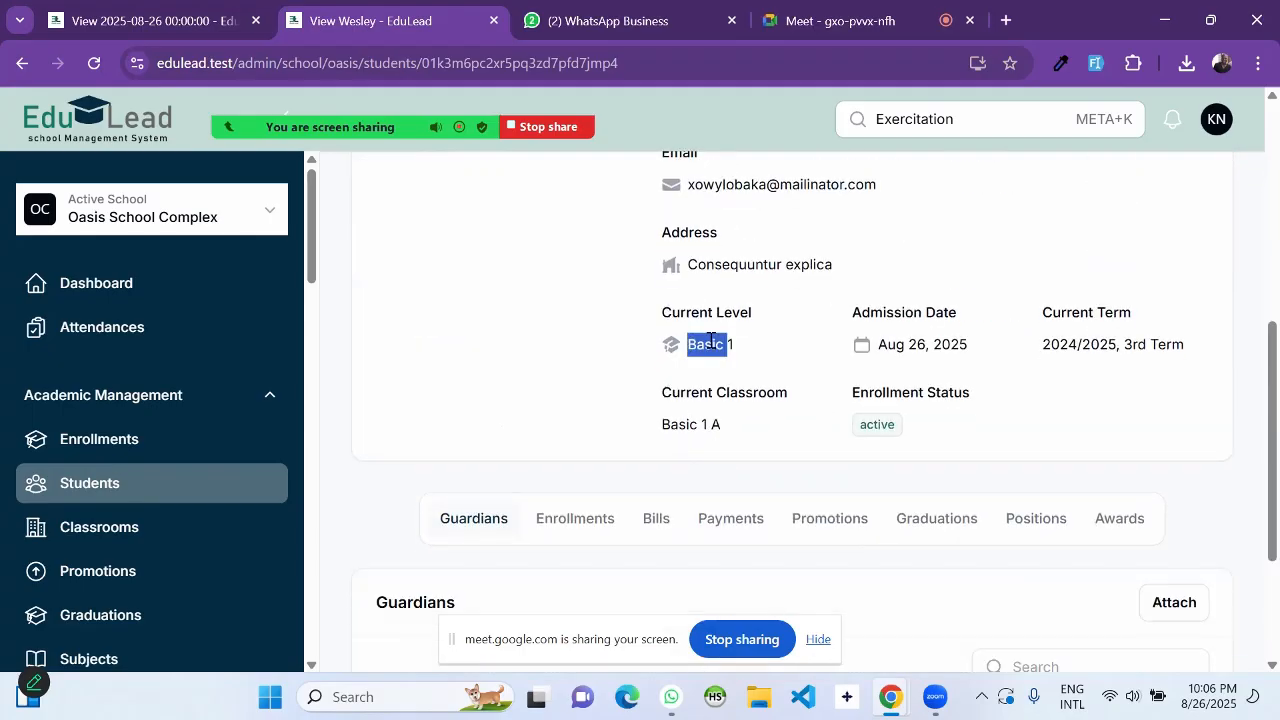
{"action": "triple_click", "coordinate": [683, 425]}
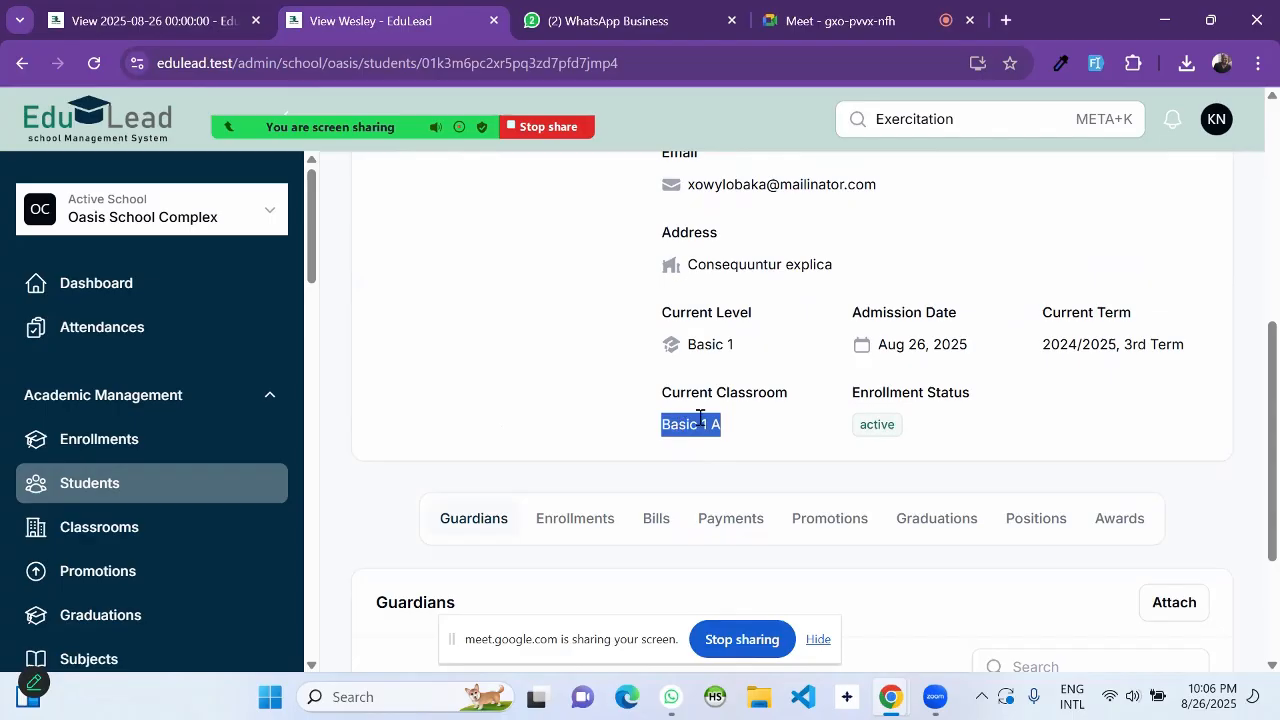
Step: Review the student's linked guardian record, including the relationship, phone number, primary, pickup and communication settings
{"action": "scroll", "coordinate": [698, 442], "scroll_direction": "down", "scroll_amount": 2}
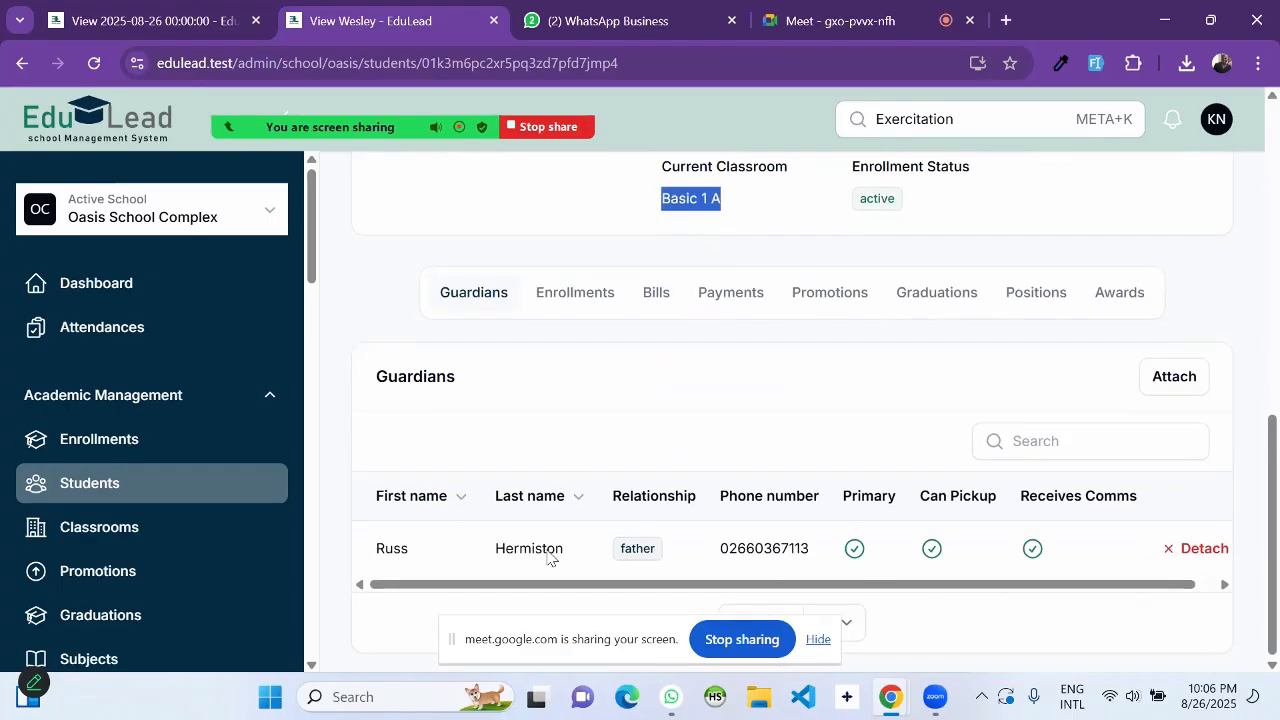
{"action": "scroll", "coordinate": [679, 551], "scroll_direction": "right", "scroll_amount": 1}
{"action": "scroll", "coordinate": [679, 551], "scroll_direction": "left", "scroll_amount": 1}
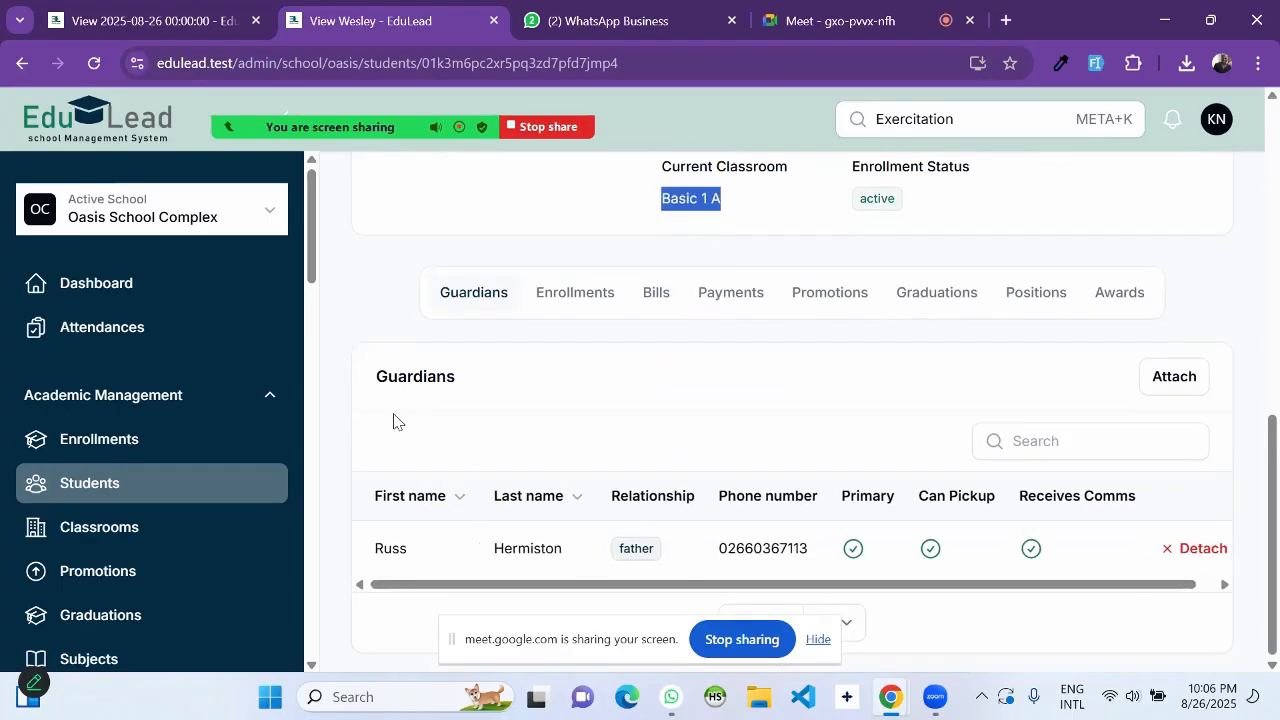
{"action": "scroll", "coordinate": [630, 558], "scroll_direction": "right", "scroll_amount": 1}
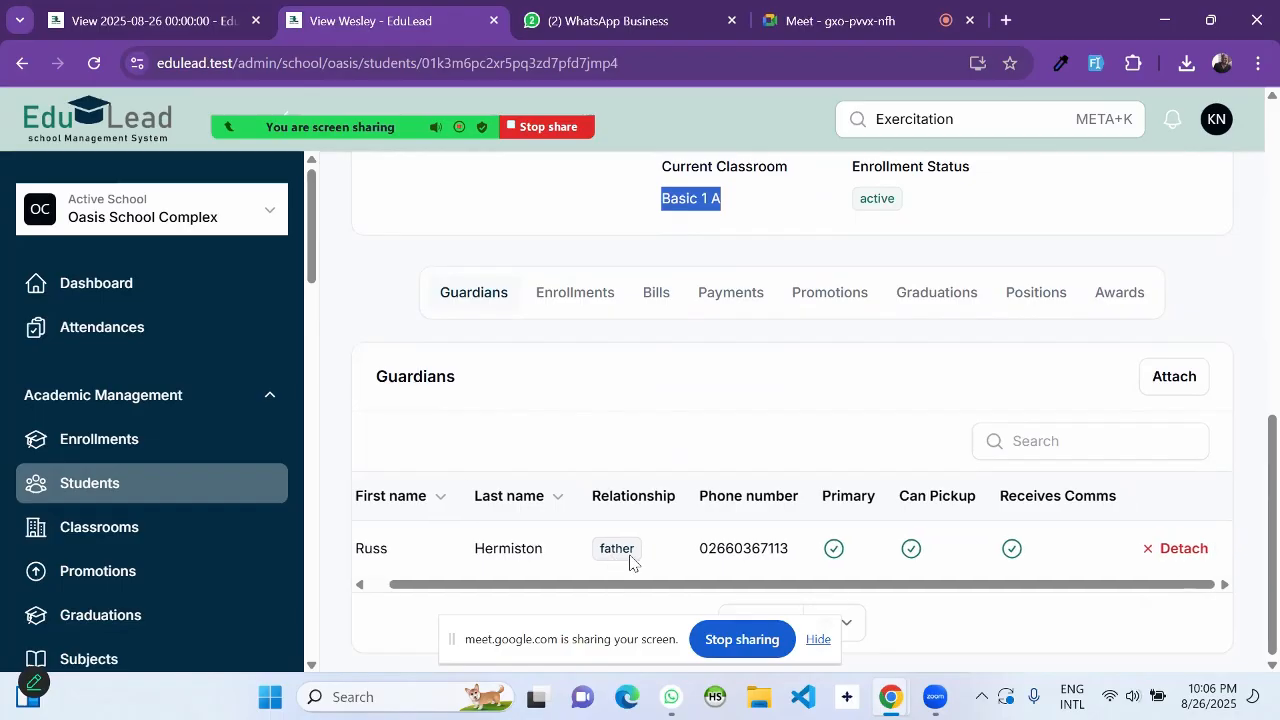
{"action": "scroll", "coordinate": [630, 562], "scroll_direction": "up", "scroll_amount": 2}
{"action": "left_click", "coordinate": [629, 554]}
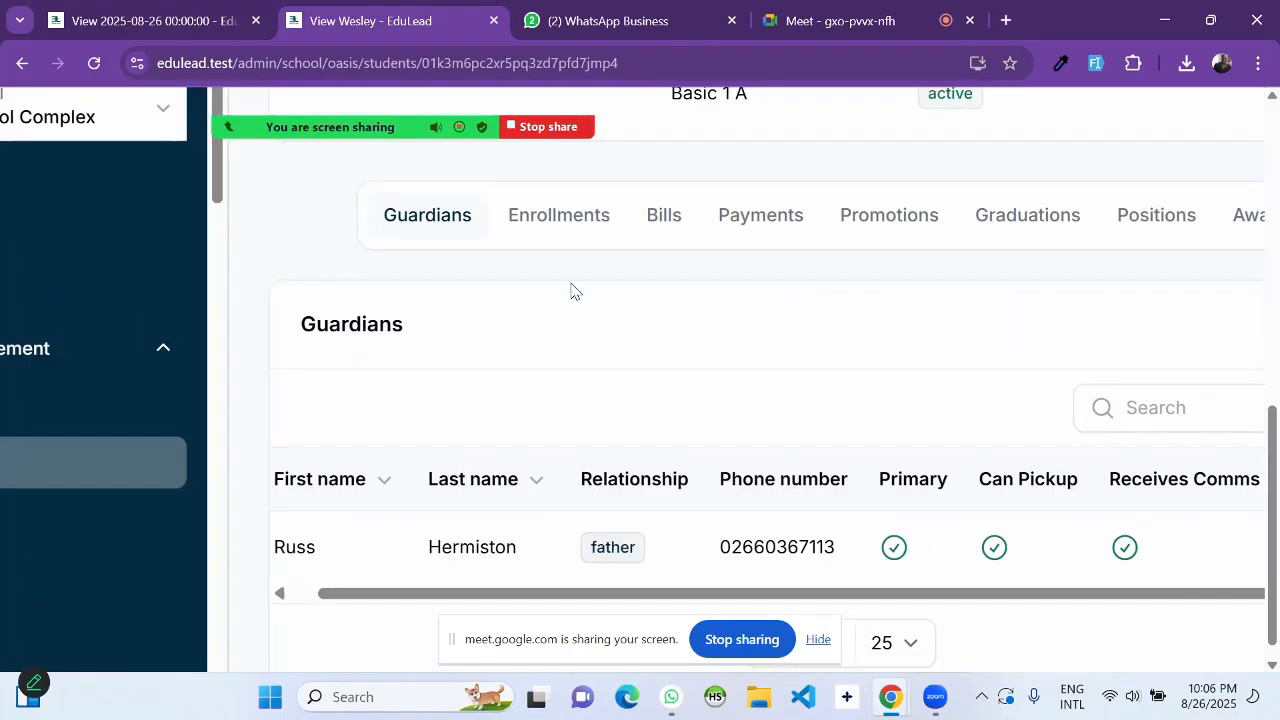
Step: Open the student's enrollment records and examine the term, academic year, level and classroom
{"action": "left_click", "coordinate": [571, 222]}
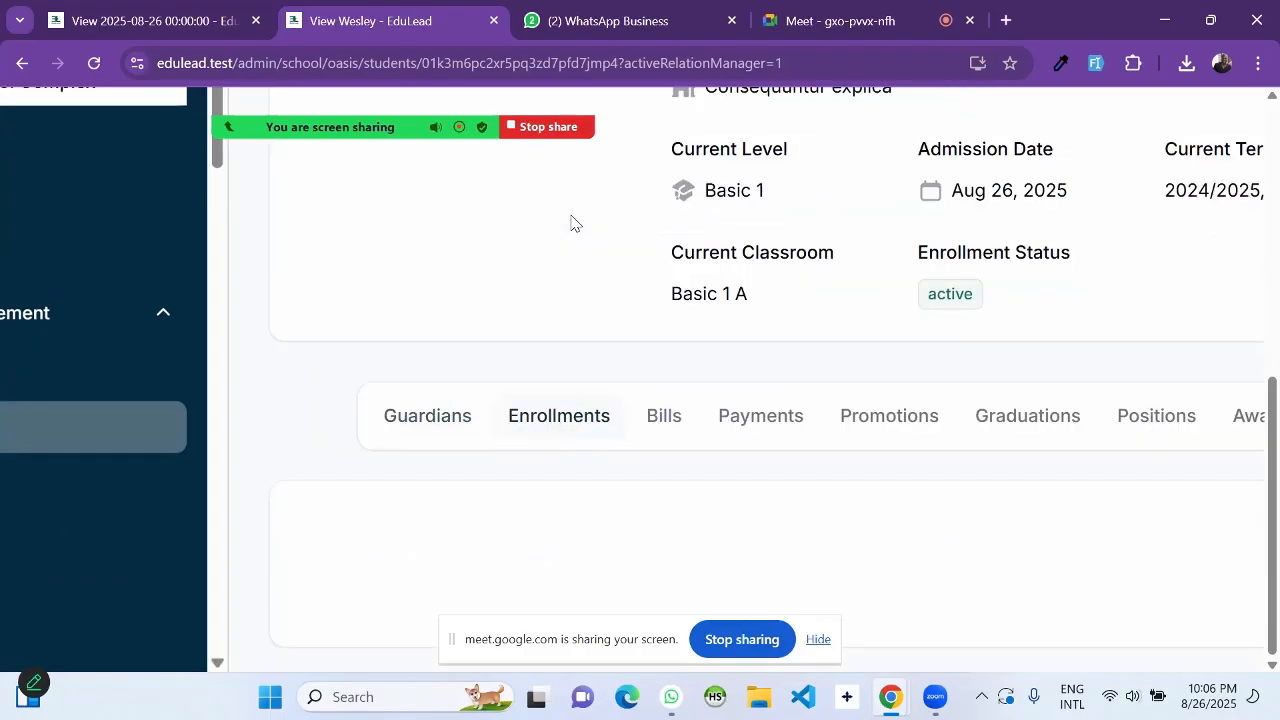
{"action": "scroll", "coordinate": [688, 458], "scroll_direction": "down", "scroll_amount": 2}
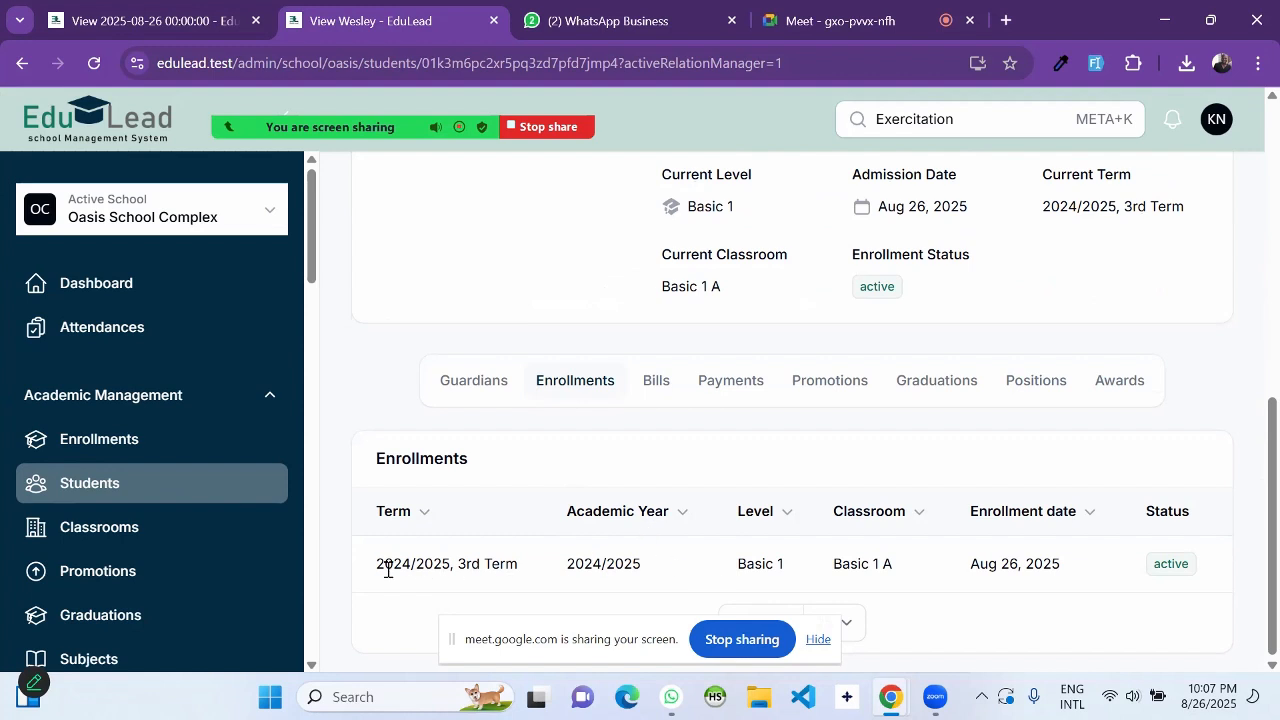
{"action": "left_click_drag", "start_coordinate": [401, 572], "coordinate": [528, 582]}
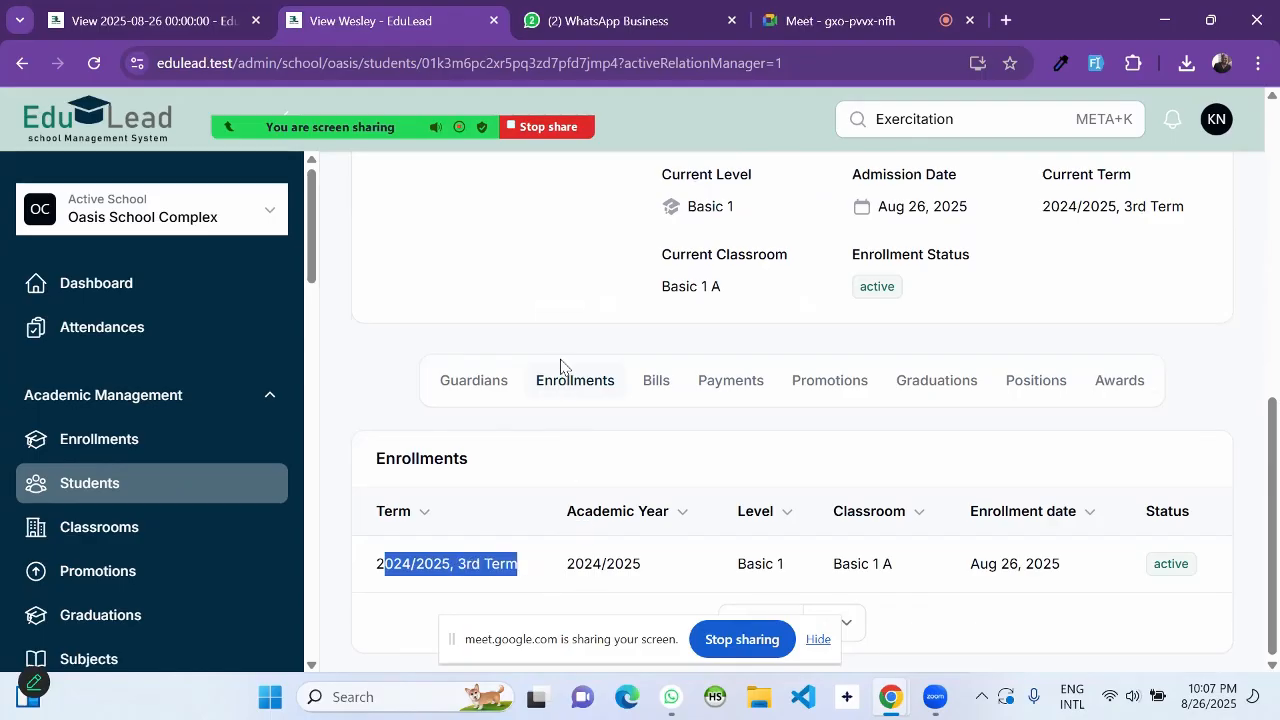
{"action": "scroll", "coordinate": [561, 360], "scroll_direction": "up", "scroll_amount": 5}
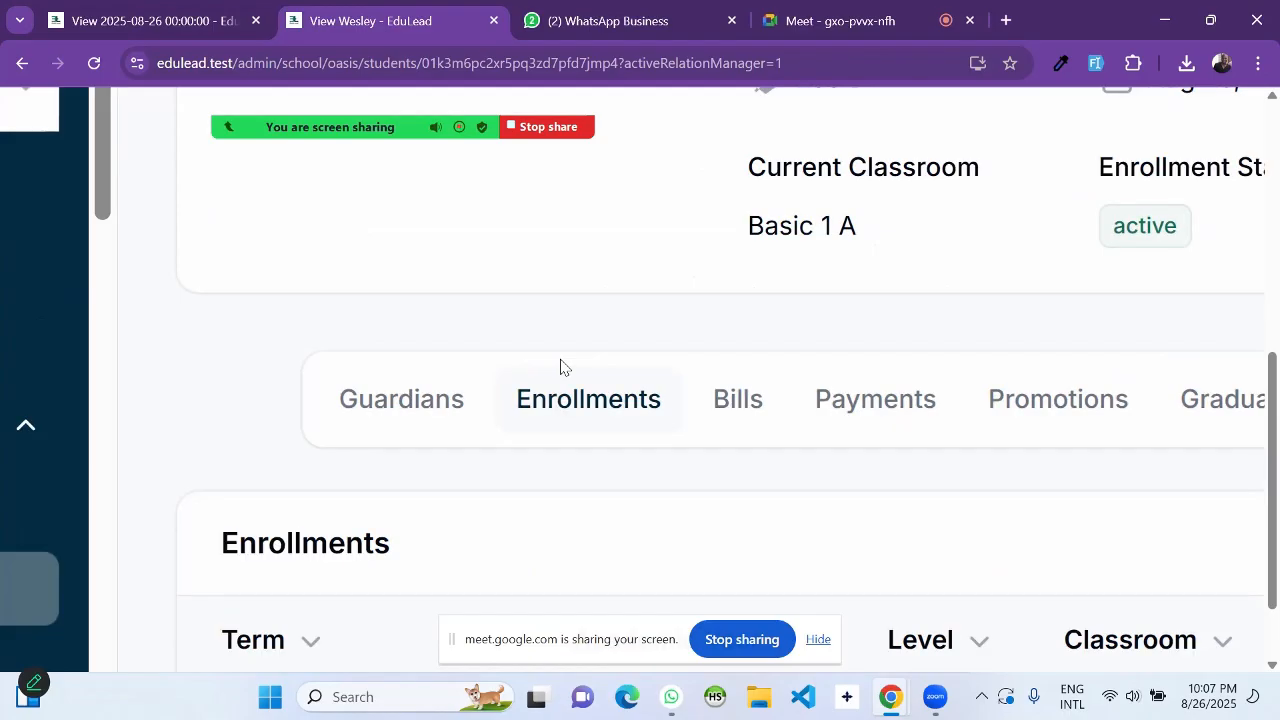
{"action": "scroll", "coordinate": [561, 366], "scroll_direction": "down", "scroll_amount": 5}
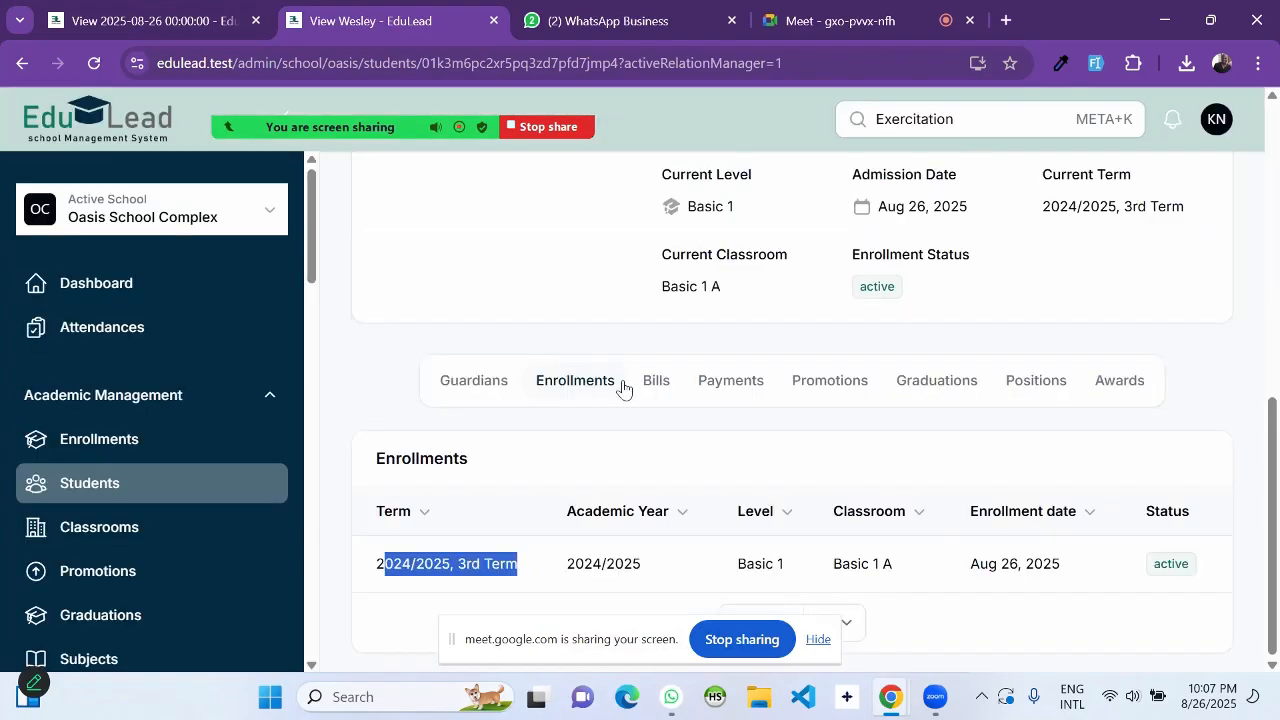
Step: Check the student's bills and payments records
{"action": "left_click", "coordinate": [654, 381]}
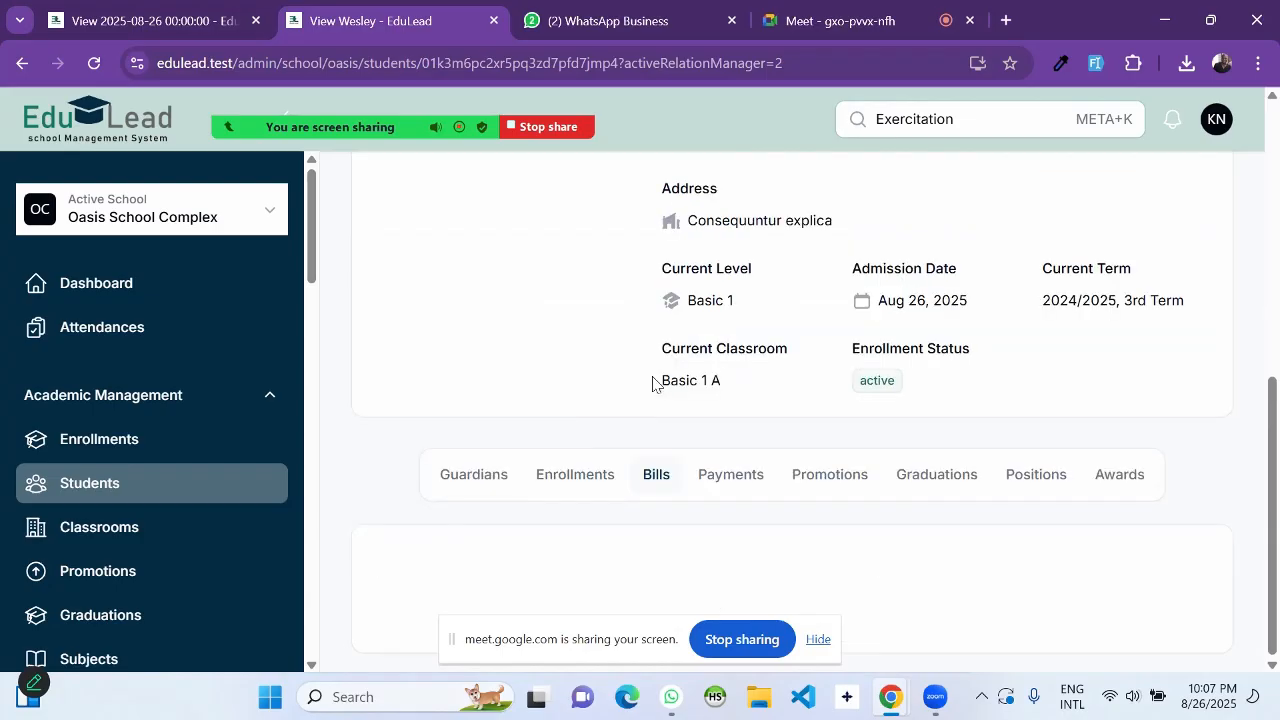
{"action": "scroll", "coordinate": [677, 480], "scroll_direction": "down", "scroll_amount": 2}
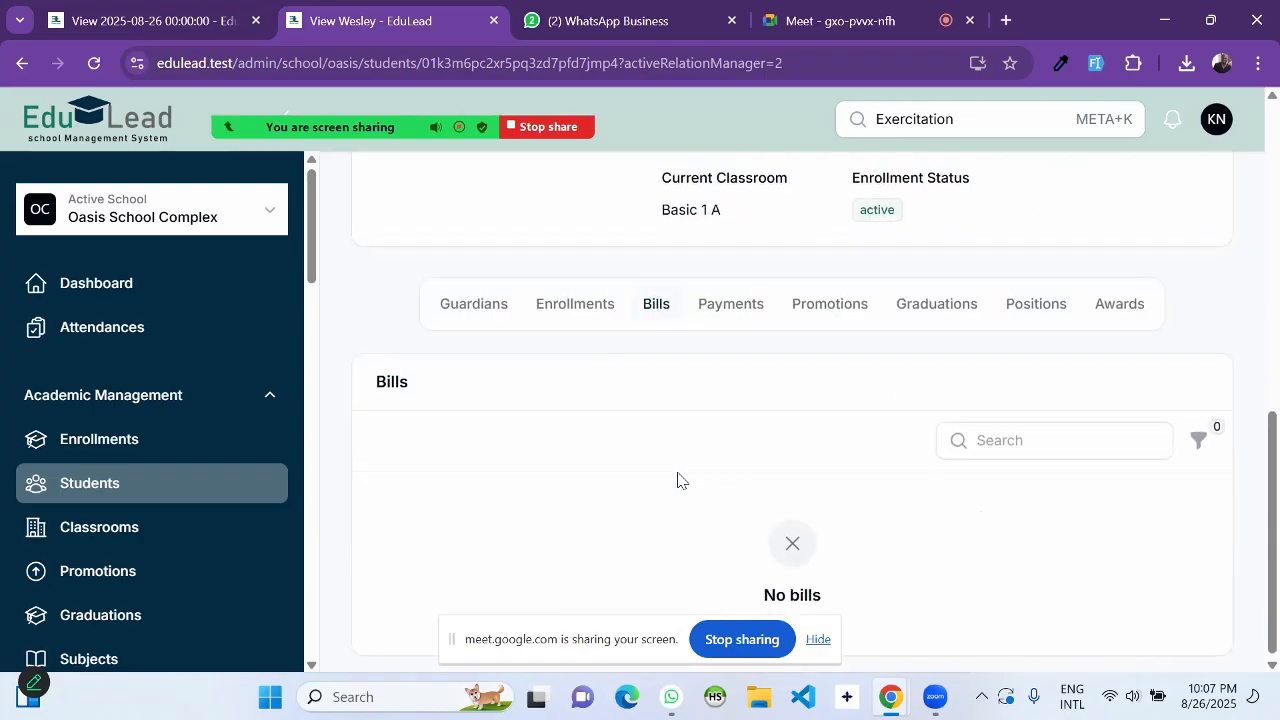
{"action": "scroll", "coordinate": [677, 480], "scroll_direction": "up", "scroll_amount": 4}
{"action": "scroll", "coordinate": [729, 540], "scroll_direction": "down", "scroll_amount": 4}
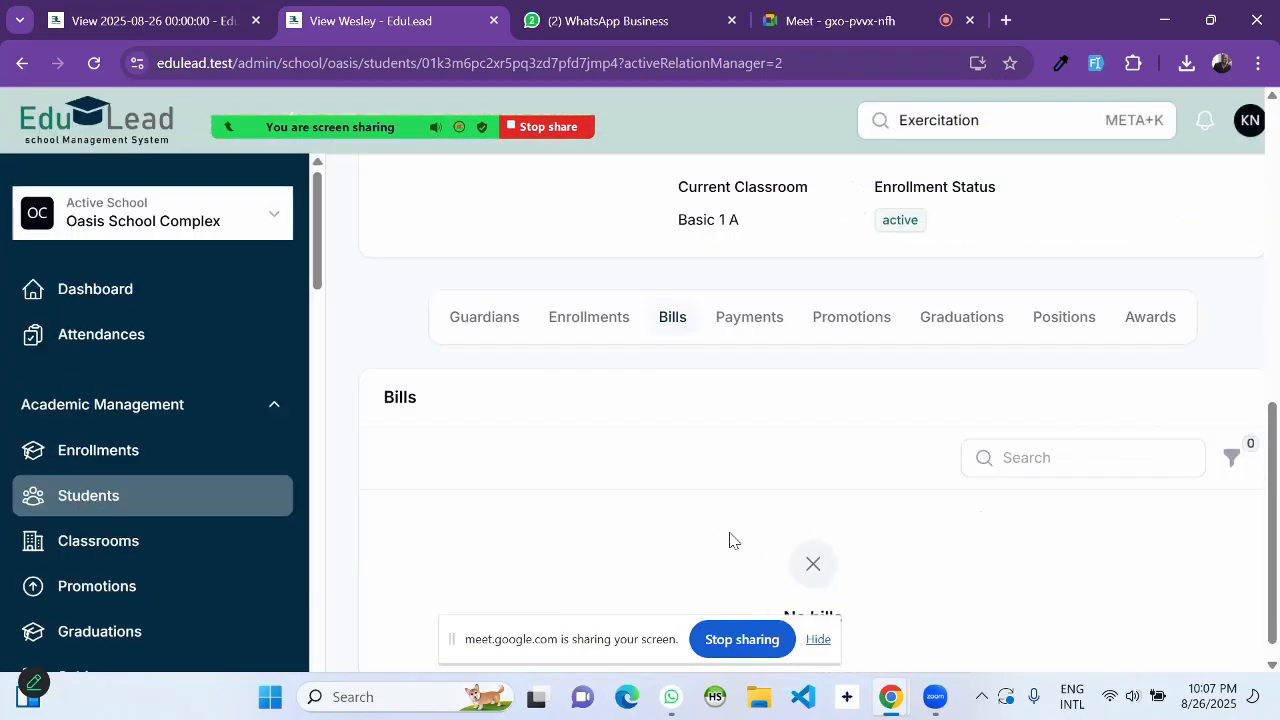
{"action": "scroll", "coordinate": [734, 541], "scroll_direction": "down", "scroll_amount": 1}
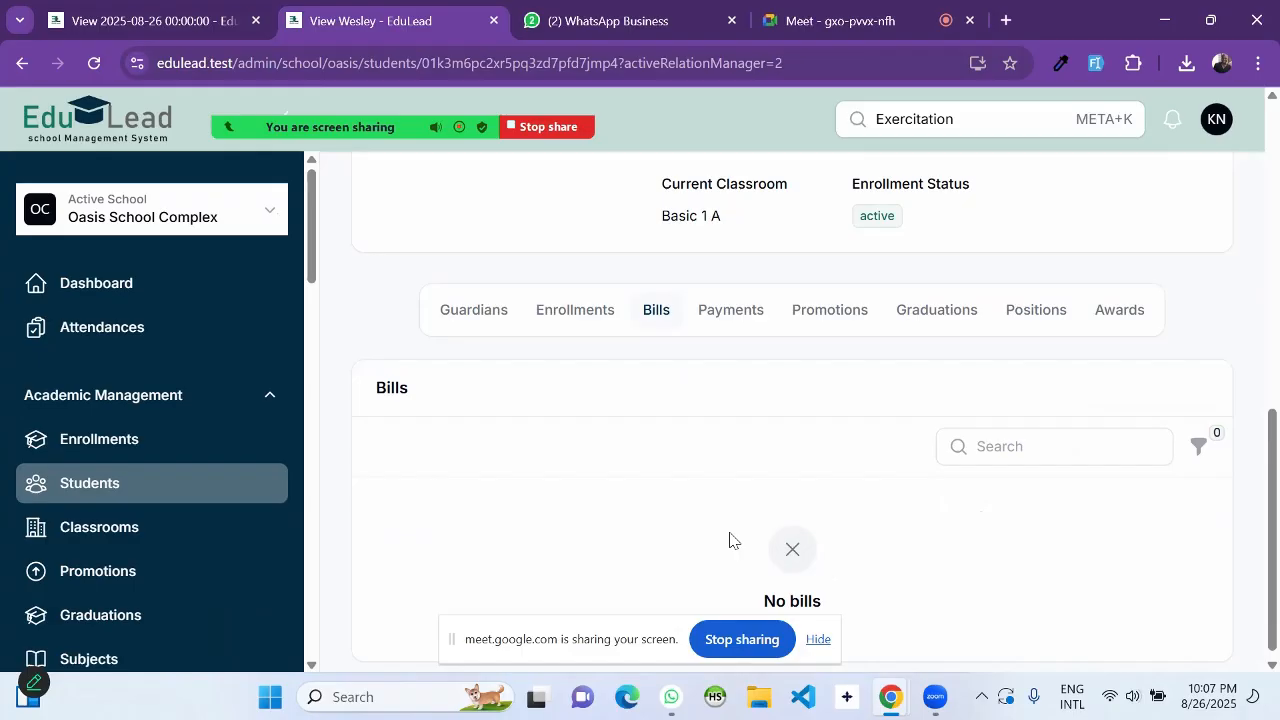
{"action": "left_click", "coordinate": [724, 313]}
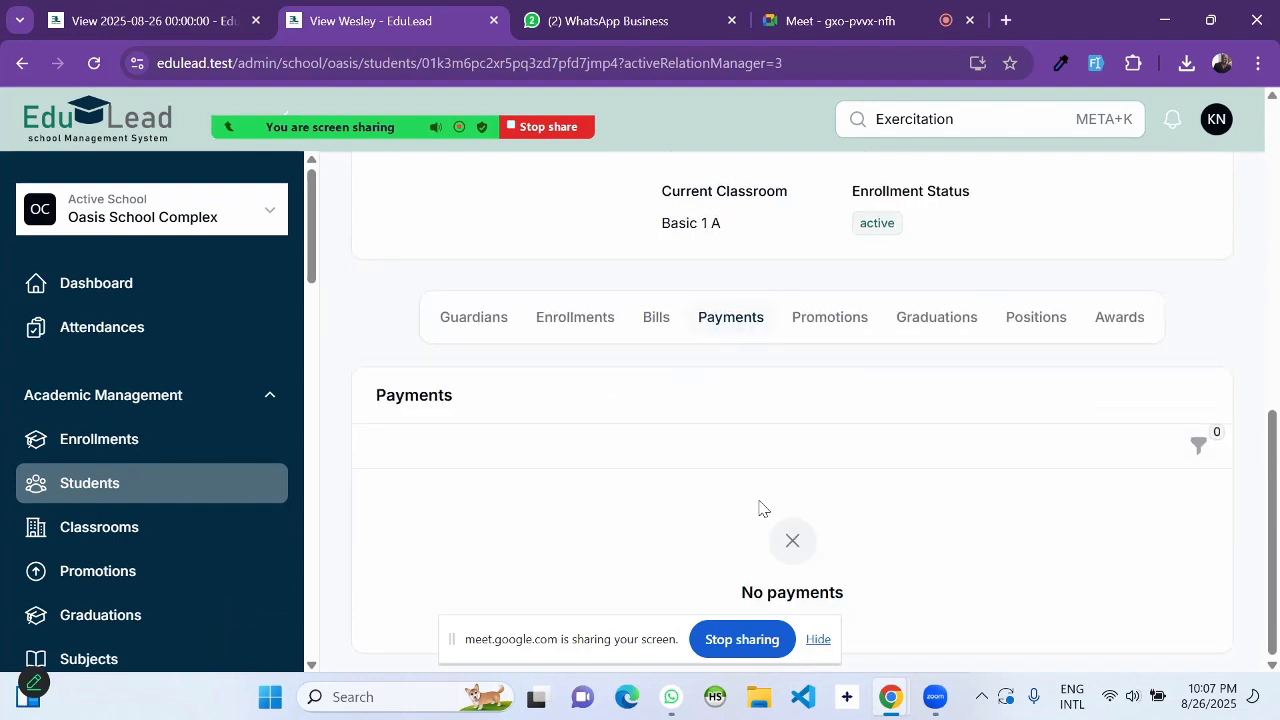
Step: Check the student's promotion and graduation records
{"action": "scroll", "coordinate": [824, 332], "scroll_direction": "up", "scroll_amount": 5}
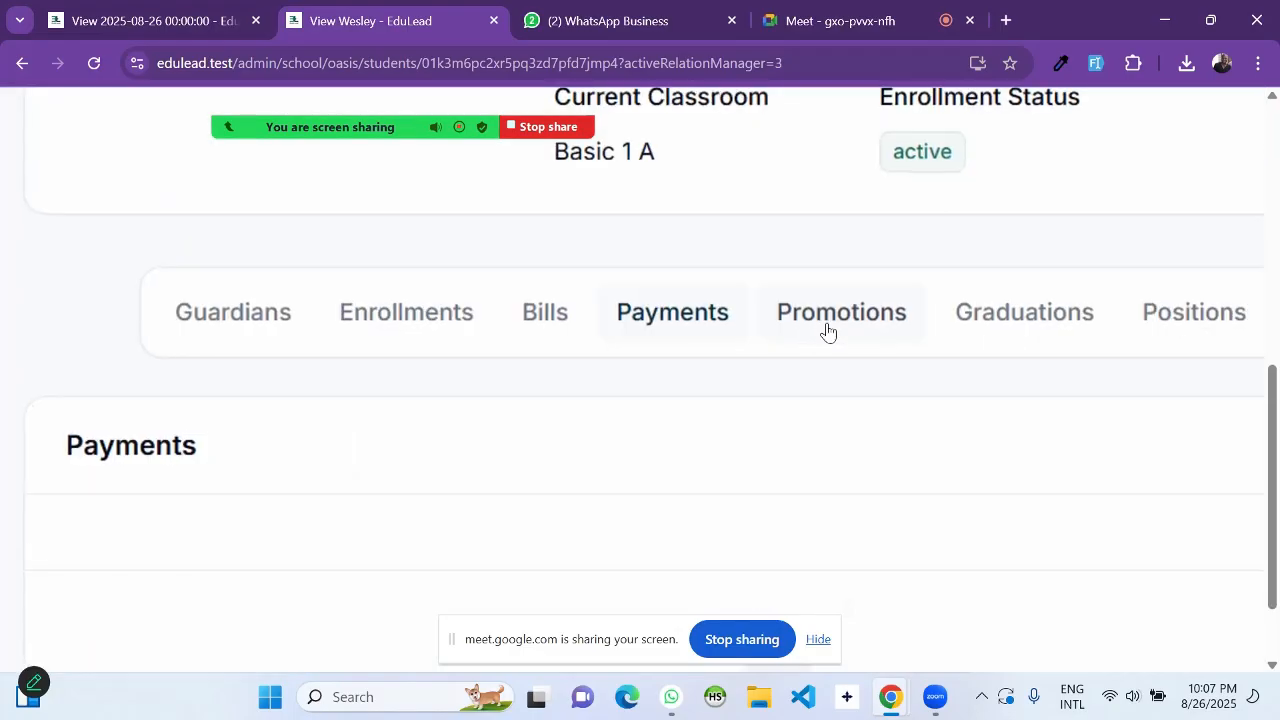
{"action": "left_click", "coordinate": [827, 331]}
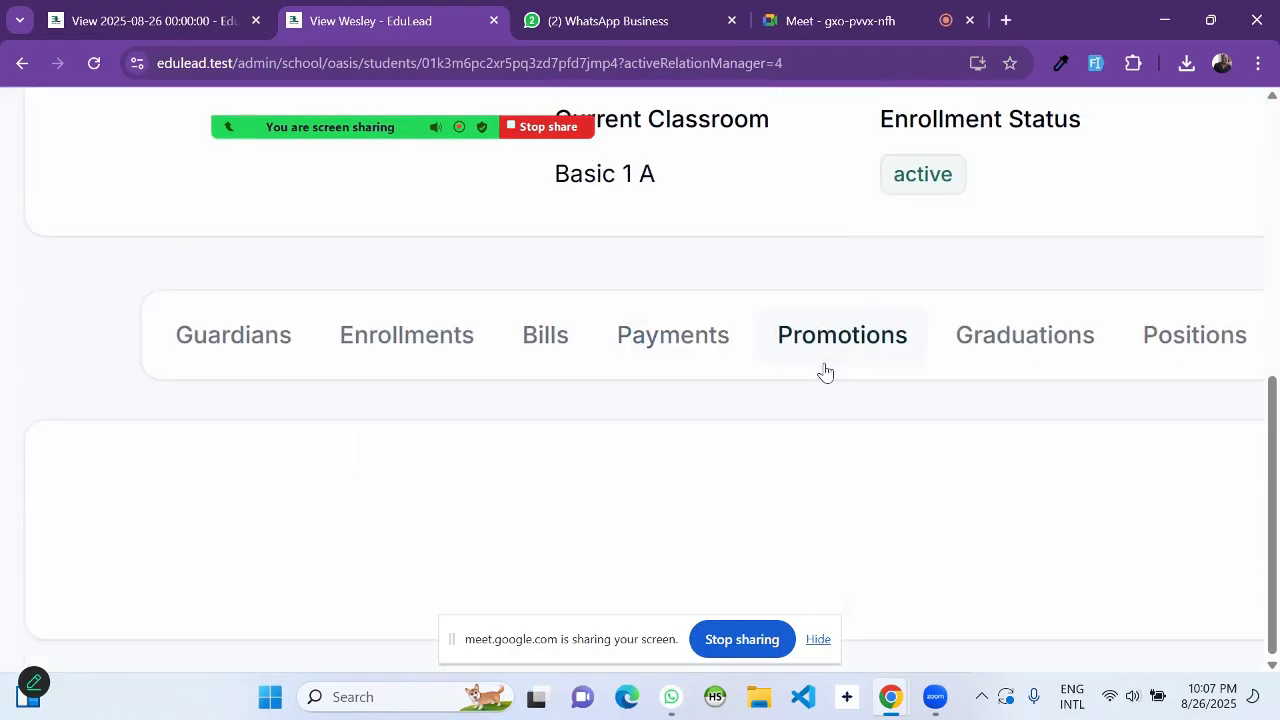
{"action": "scroll", "coordinate": [824, 371], "scroll_direction": "down", "scroll_amount": 5}
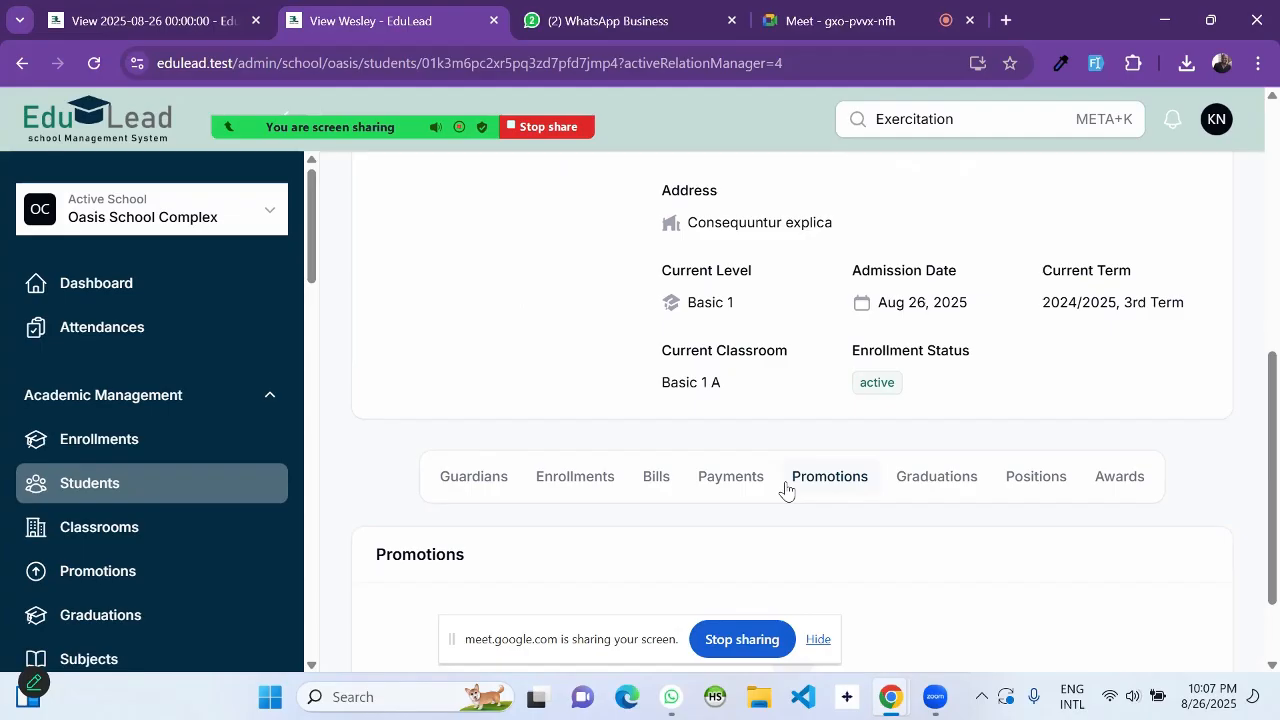
{"action": "scroll", "coordinate": [776, 474], "scroll_direction": "down", "scroll_amount": 1}
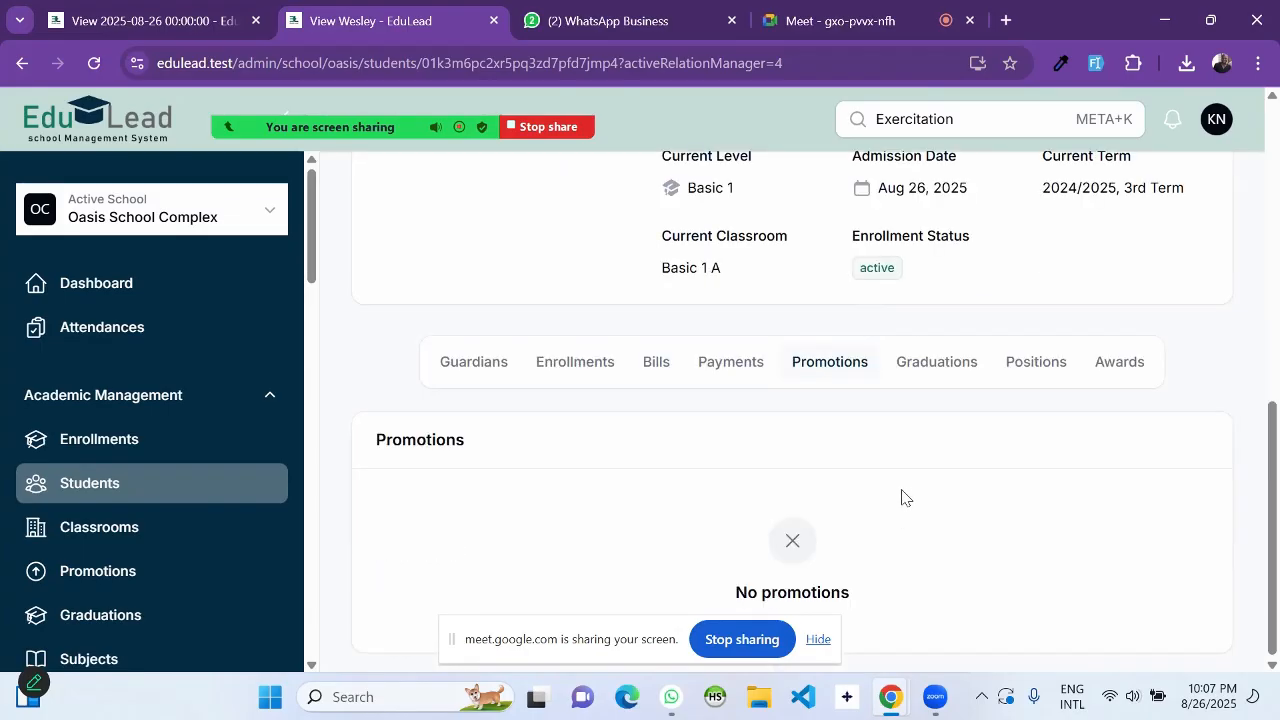
{"action": "left_click", "coordinate": [938, 370]}
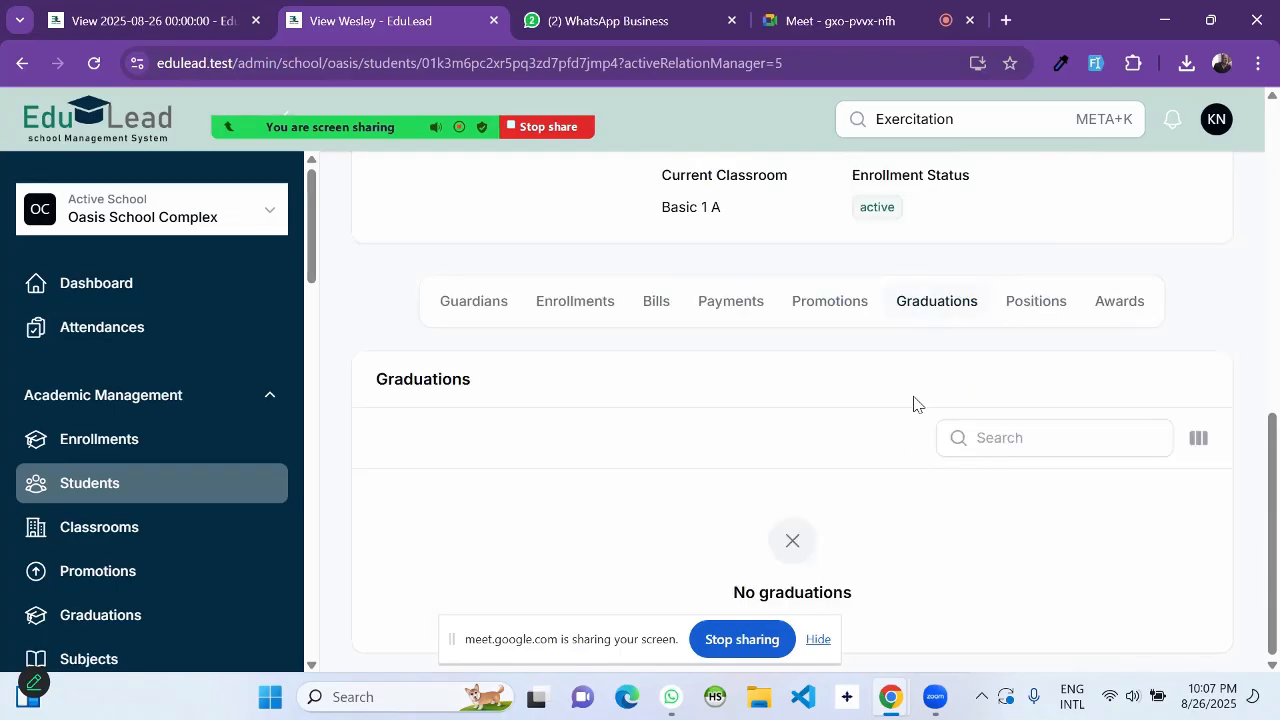
{"action": "scroll", "coordinate": [913, 404], "scroll_direction": "up", "scroll_amount": 5}
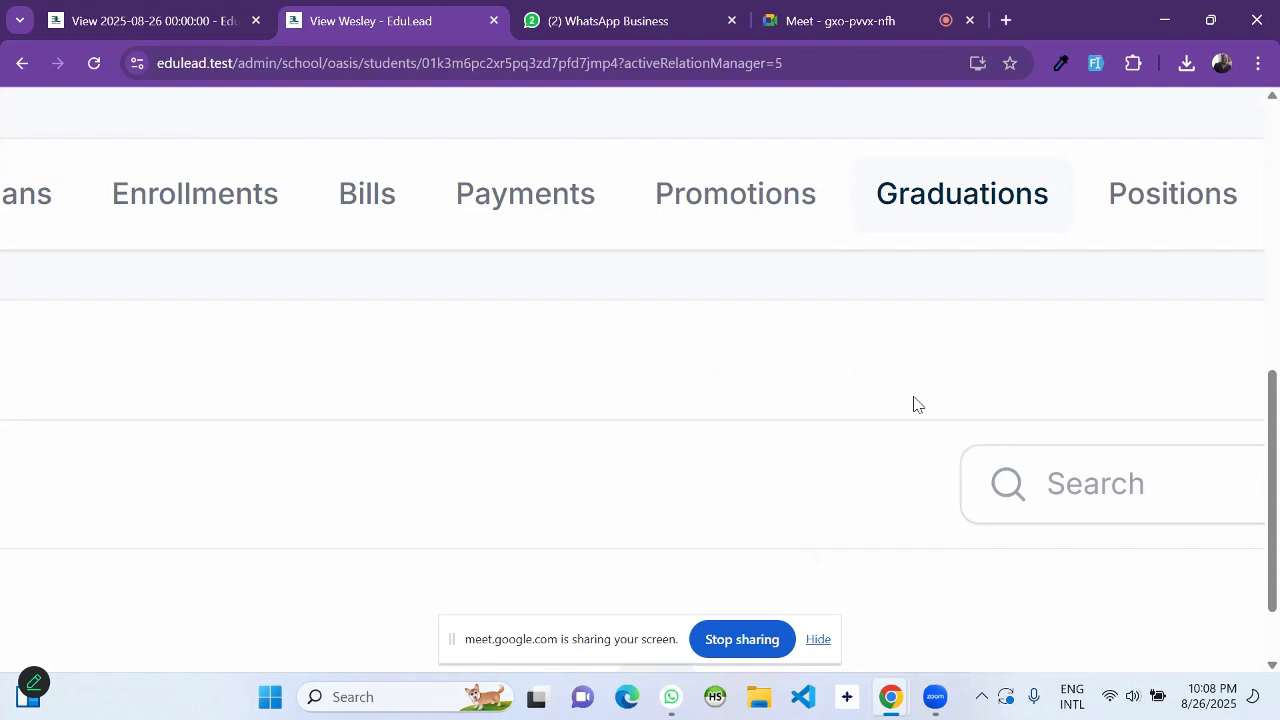
{"action": "scroll", "coordinate": [918, 405], "scroll_direction": "down", "scroll_amount": 5}
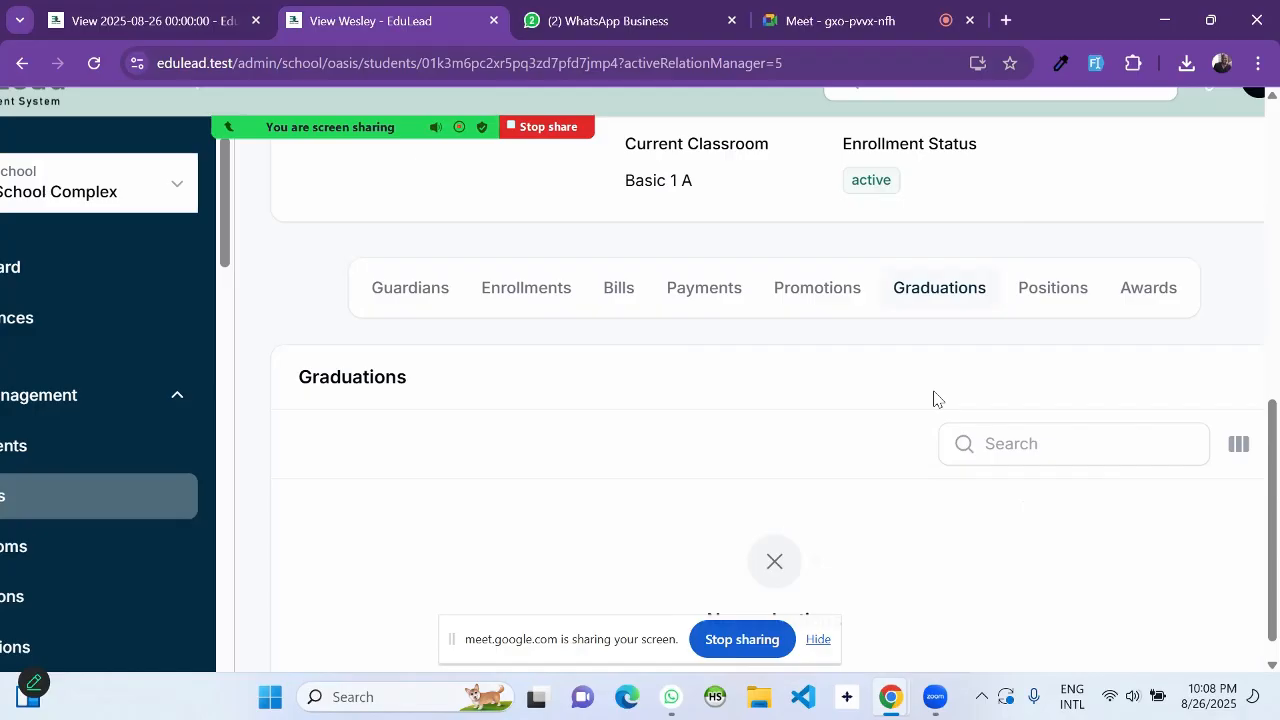
{"action": "scroll", "coordinate": [934, 398], "scroll_direction": "down", "scroll_amount": 3}
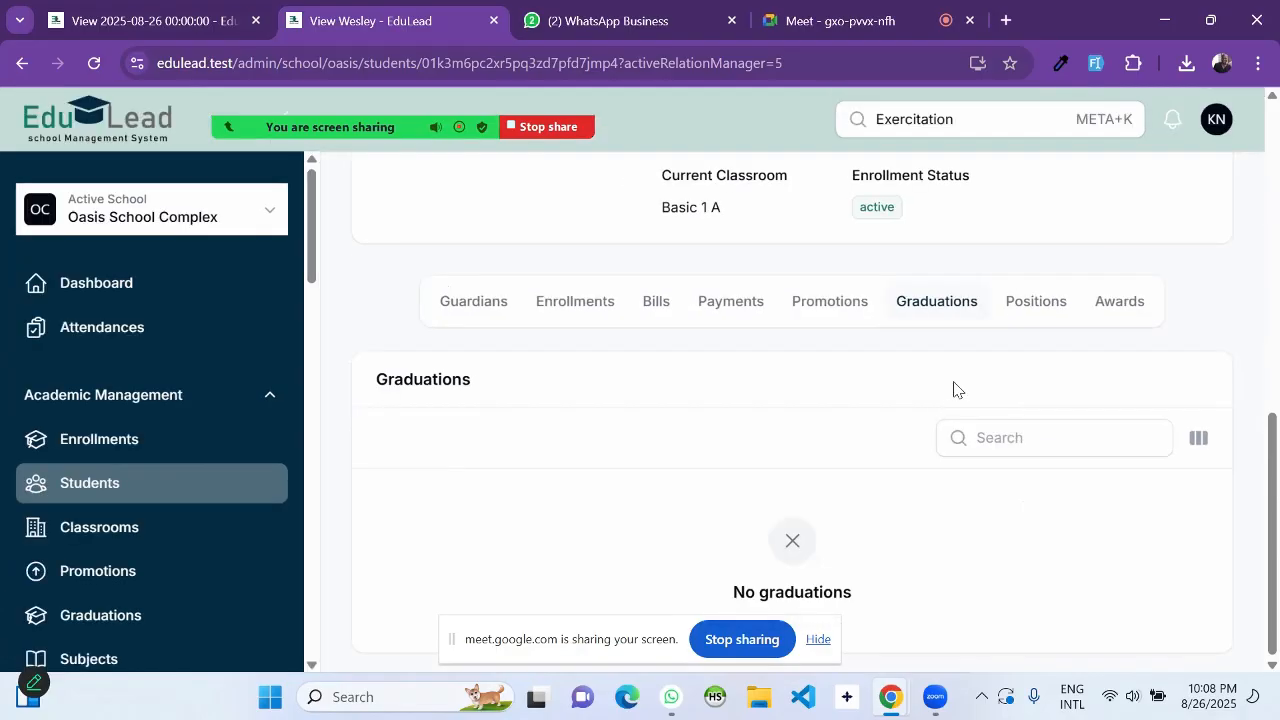
Step: Open the student's positions records and examine the section for leadership roles
{"action": "left_click", "coordinate": [1048, 309]}
{"action": "scroll", "coordinate": [1028, 480], "scroll_direction": "down", "scroll_amount": 2}
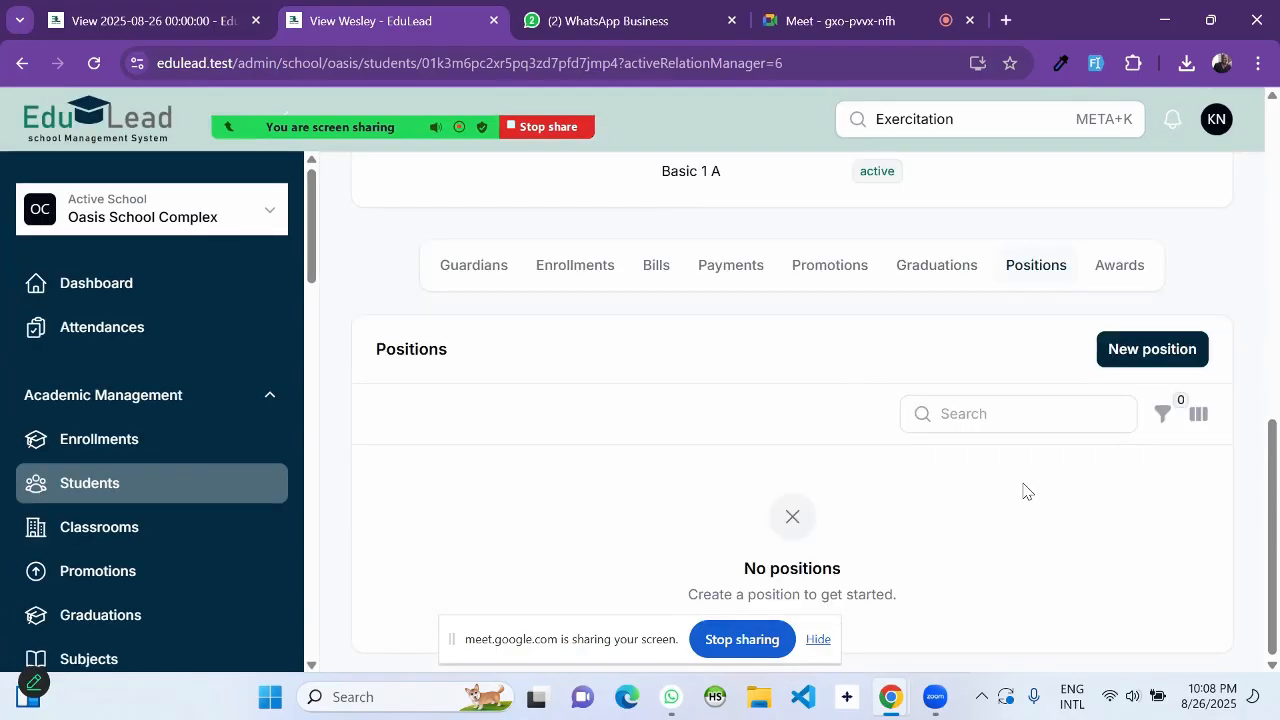
{"action": "scroll", "coordinate": [1028, 491], "scroll_direction": "up", "scroll_amount": 3}
{"action": "scroll", "coordinate": [1028, 491], "scroll_direction": "down", "scroll_amount": 3}
{"action": "scroll", "coordinate": [1062, 484], "scroll_direction": "up", "scroll_amount": 3}
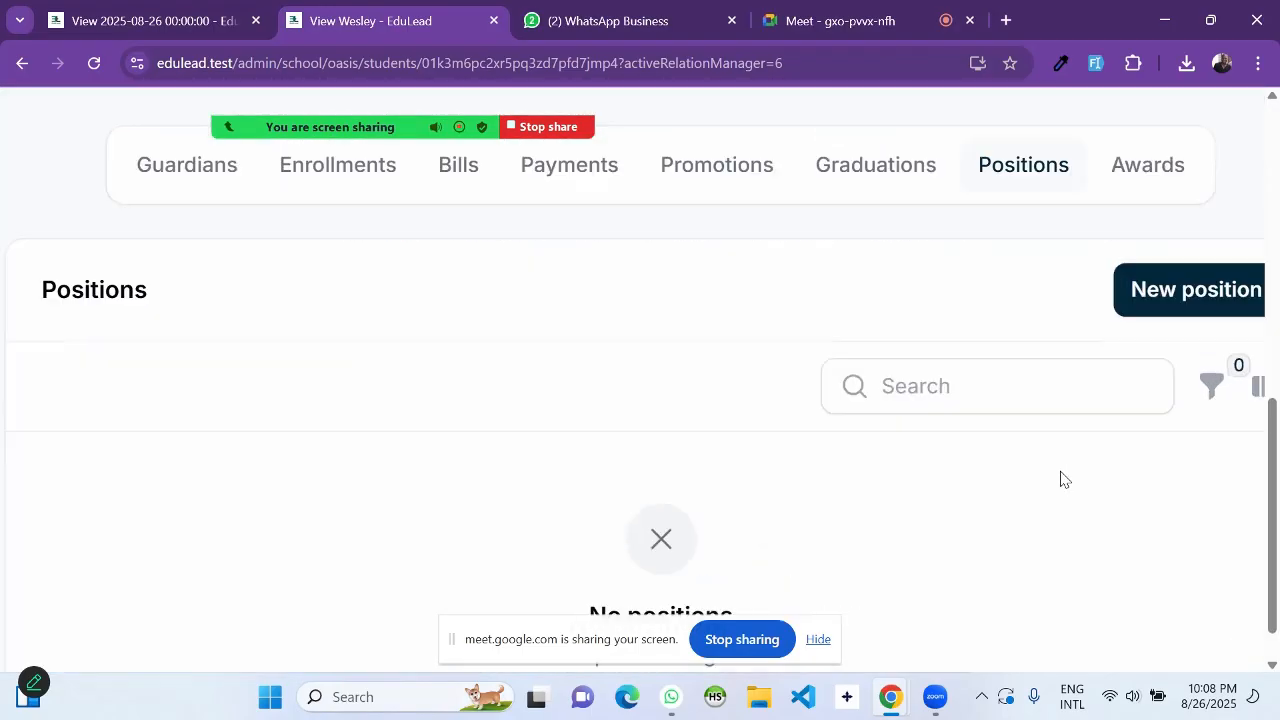
{"action": "scroll", "coordinate": [1062, 484], "scroll_direction": "down", "scroll_amount": 3}
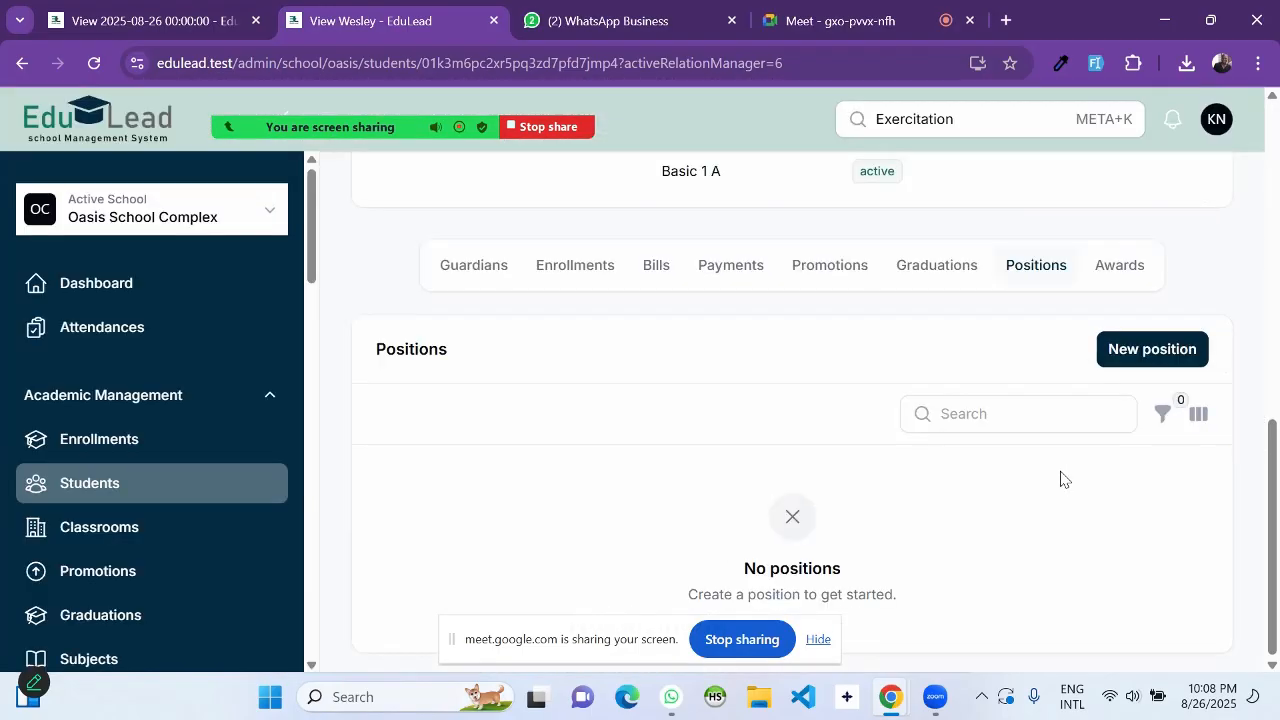
{"action": "left_click", "coordinate": [1134, 351]}
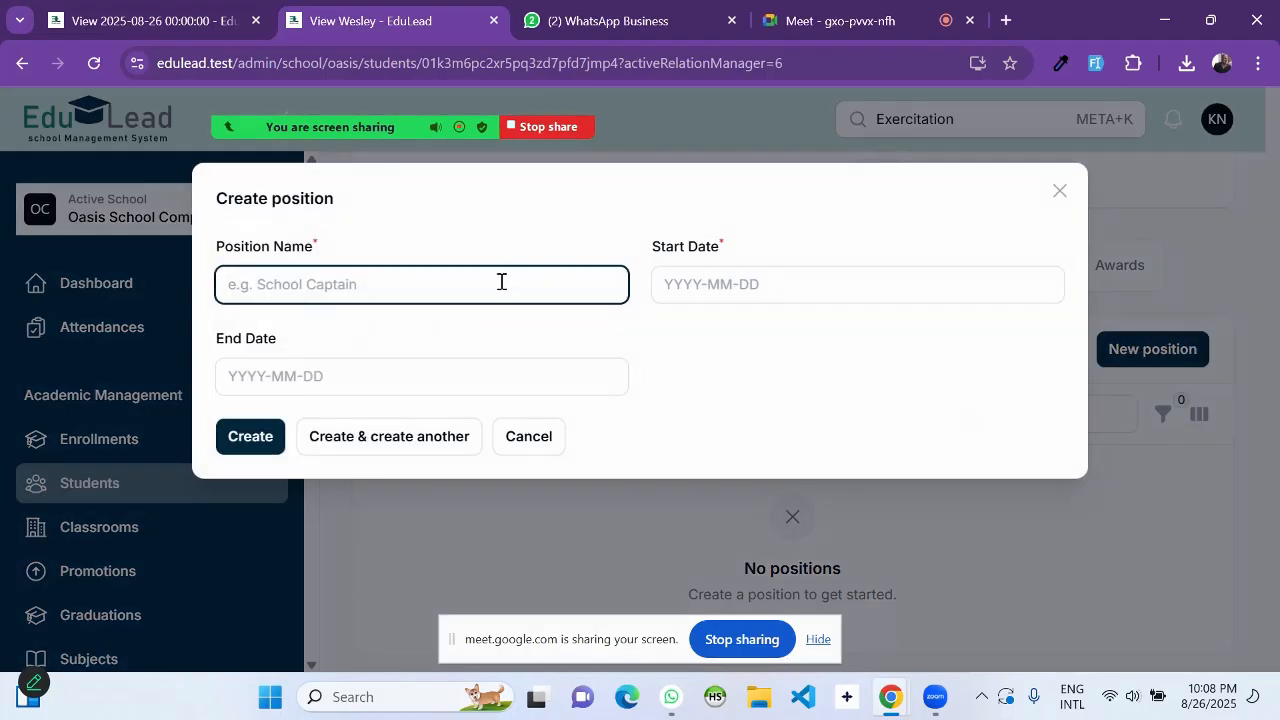
{"action": "left_click", "coordinate": [452, 281]}
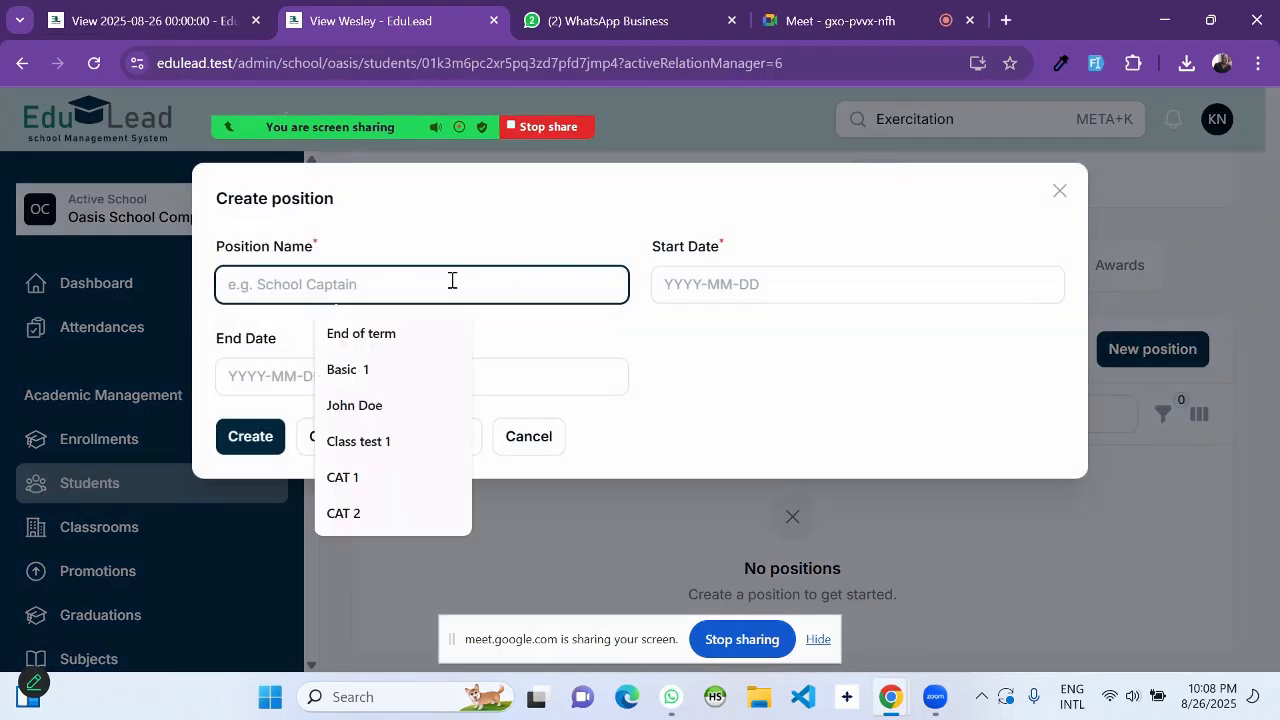
{"action": "left_click", "coordinate": [683, 287]}
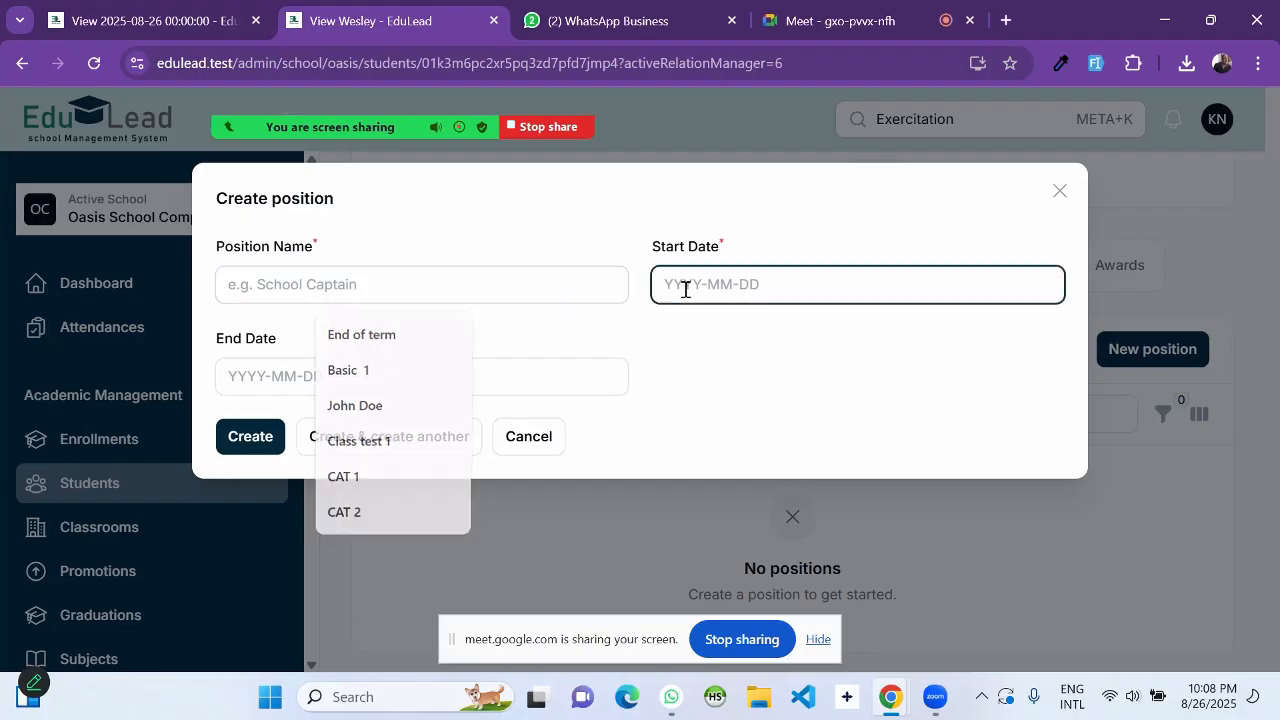
{"action": "left_click", "coordinate": [682, 432]}
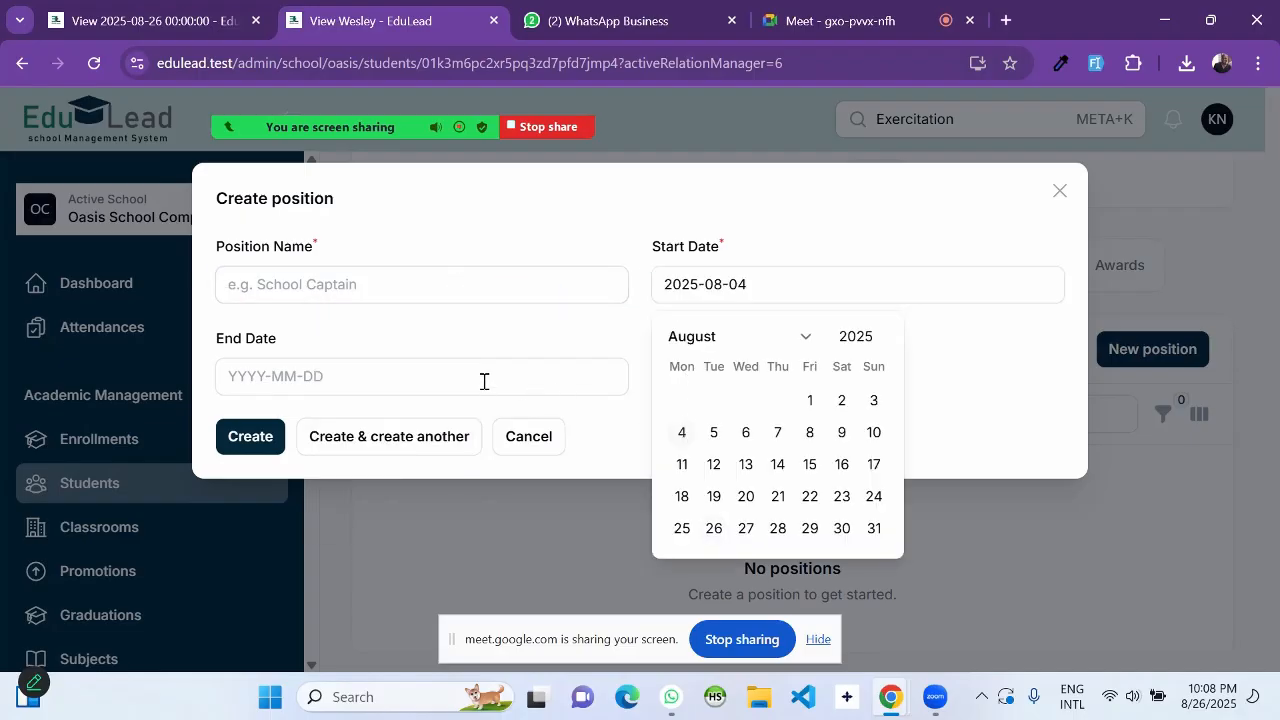
{"action": "left_click", "coordinate": [406, 390]}
{"action": "left_click", "coordinate": [310, 524]}
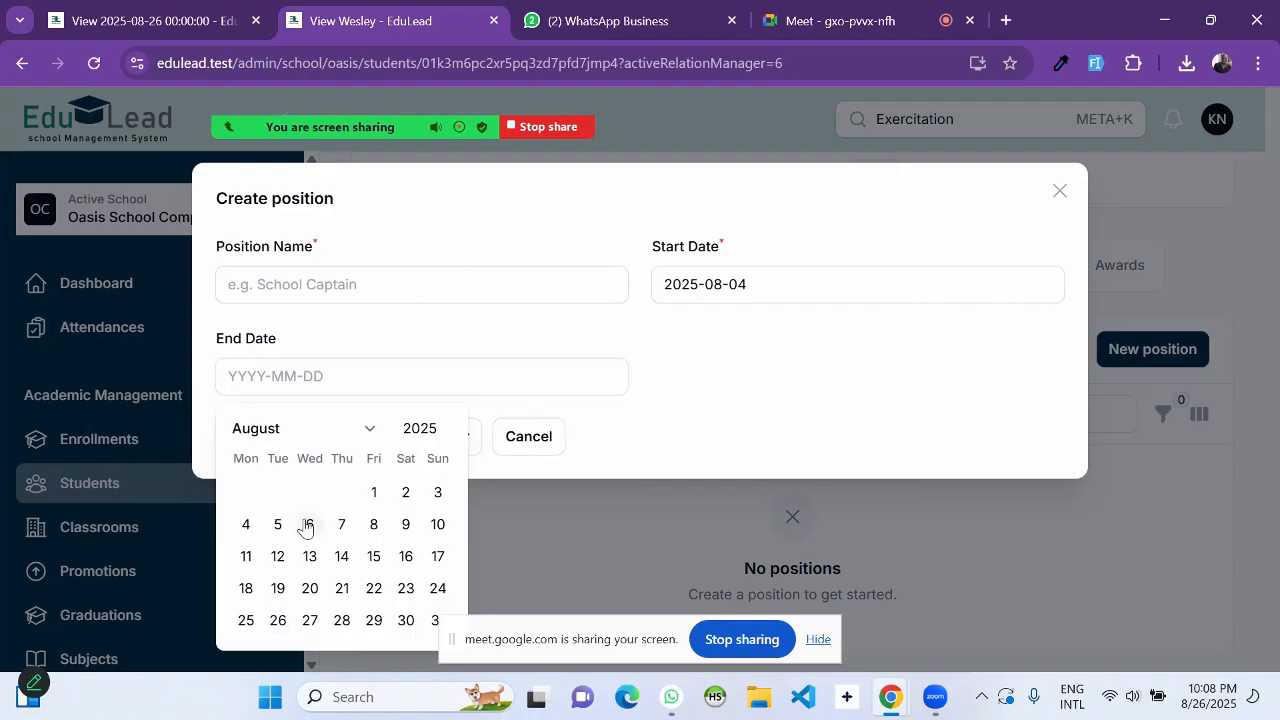
{"action": "left_click", "coordinate": [530, 440]}
{"action": "left_click", "coordinate": [548, 438]}
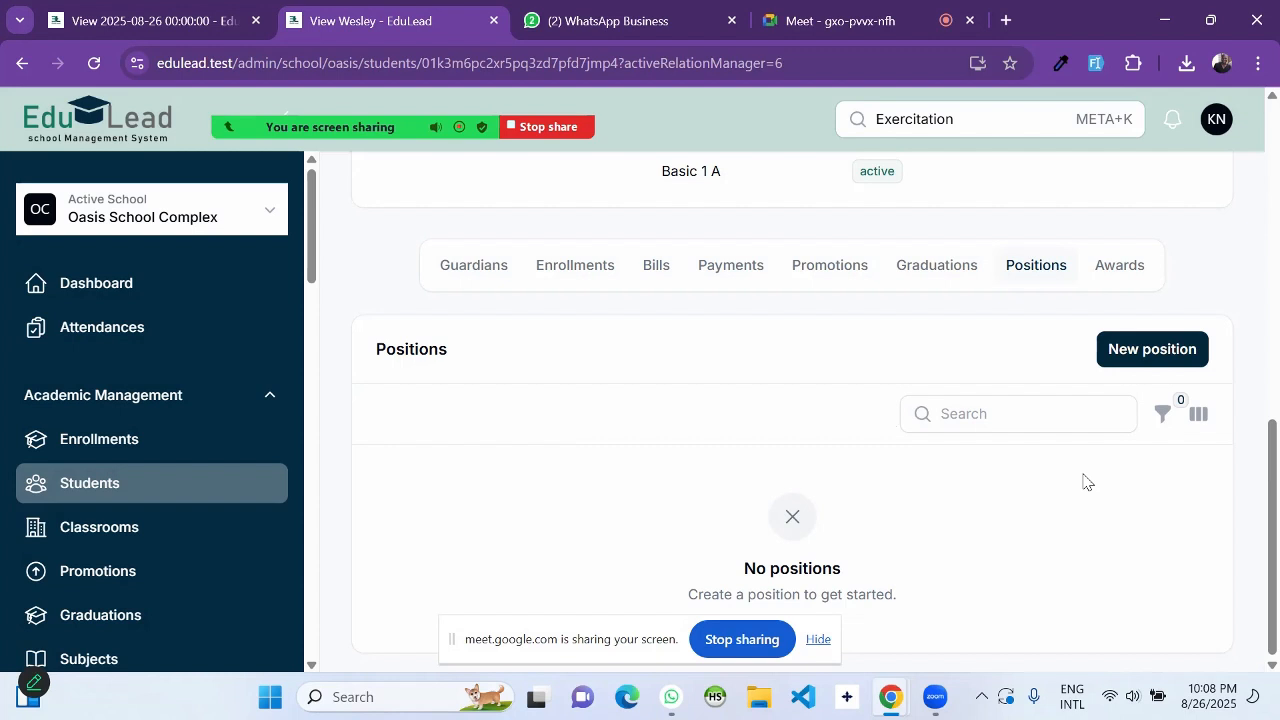
Step: View the student's awards records, return to the list of all students, and look at the student import option
{"action": "left_click", "coordinate": [1119, 277]}
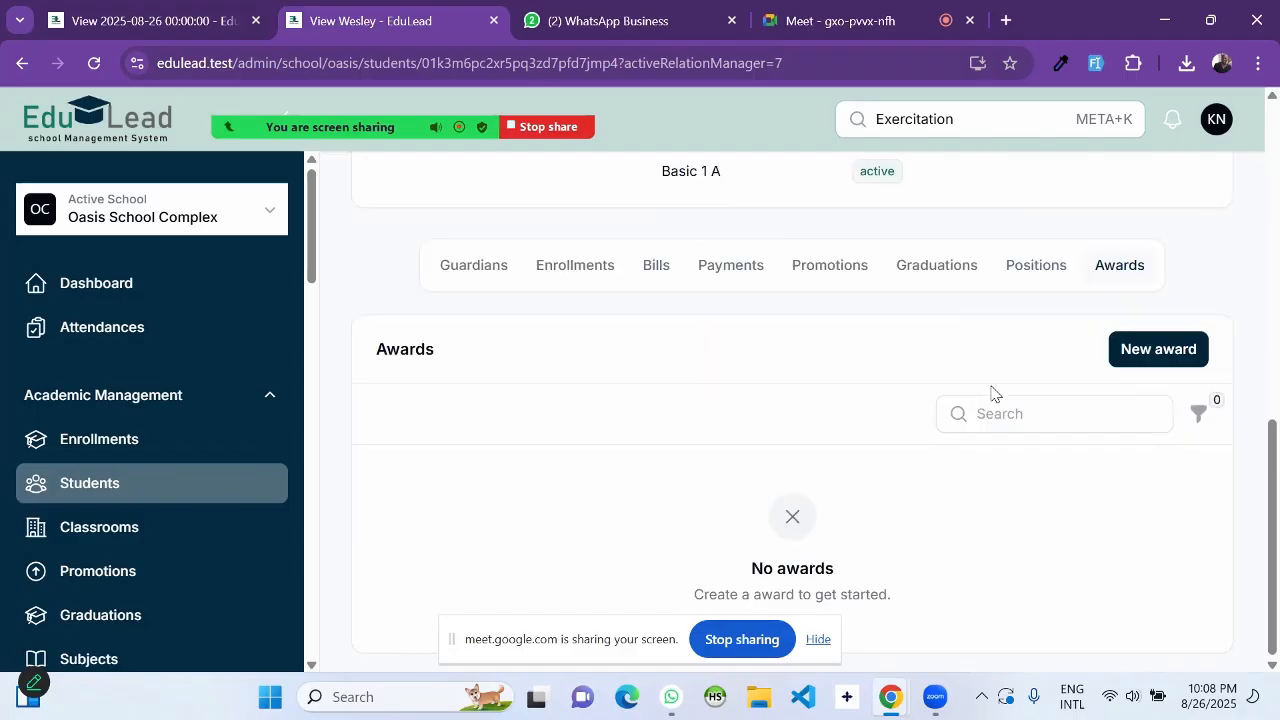
{"action": "scroll", "coordinate": [991, 393], "scroll_direction": "up", "scroll_amount": 8}
{"action": "left_click", "coordinate": [57, 486]}
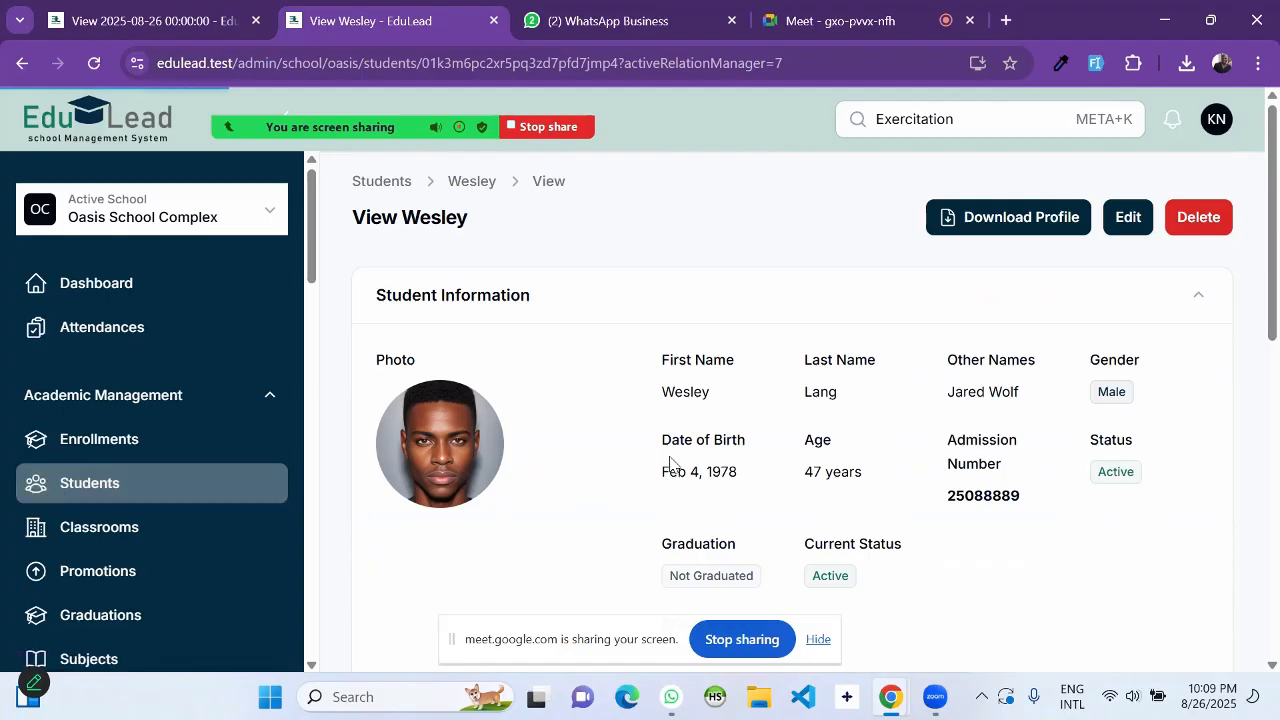
{"action": "scroll", "coordinate": [669, 470], "scroll_direction": "down", "scroll_amount": 1}
{"action": "scroll", "coordinate": [669, 470], "scroll_direction": "up", "scroll_amount": 1}
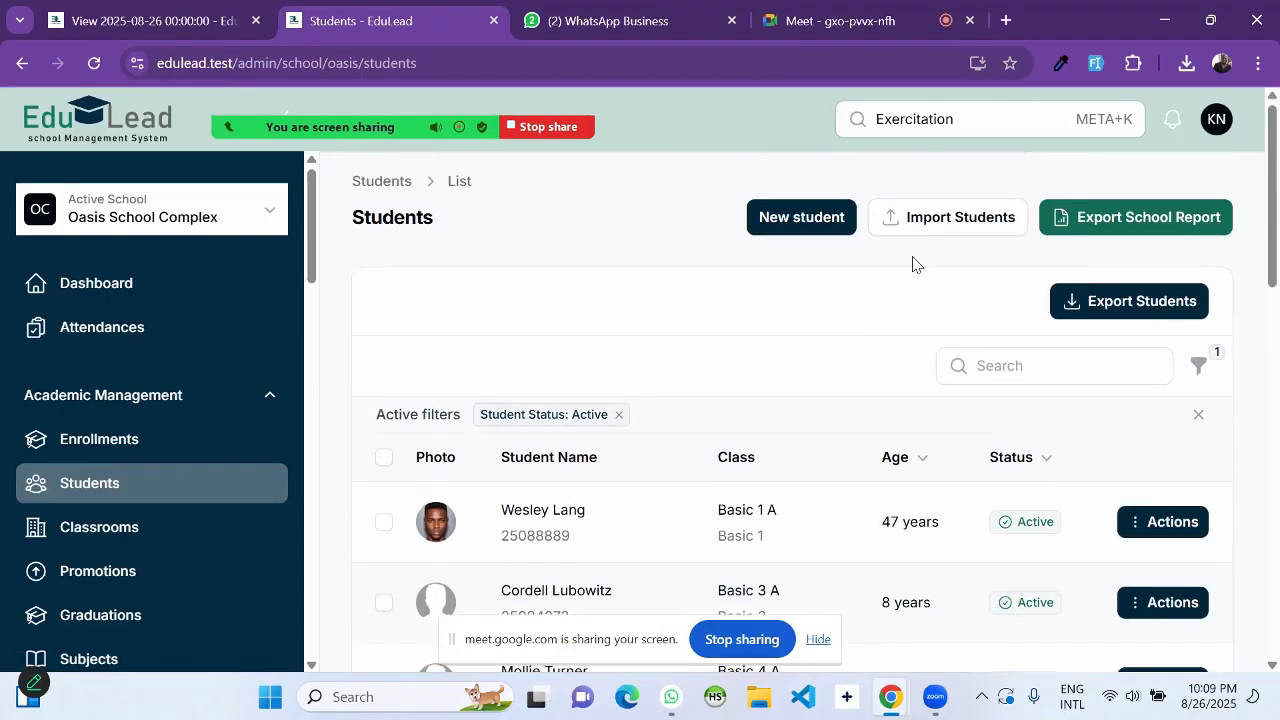
{"action": "scroll", "coordinate": [966, 229], "scroll_direction": "up", "scroll_amount": 5}
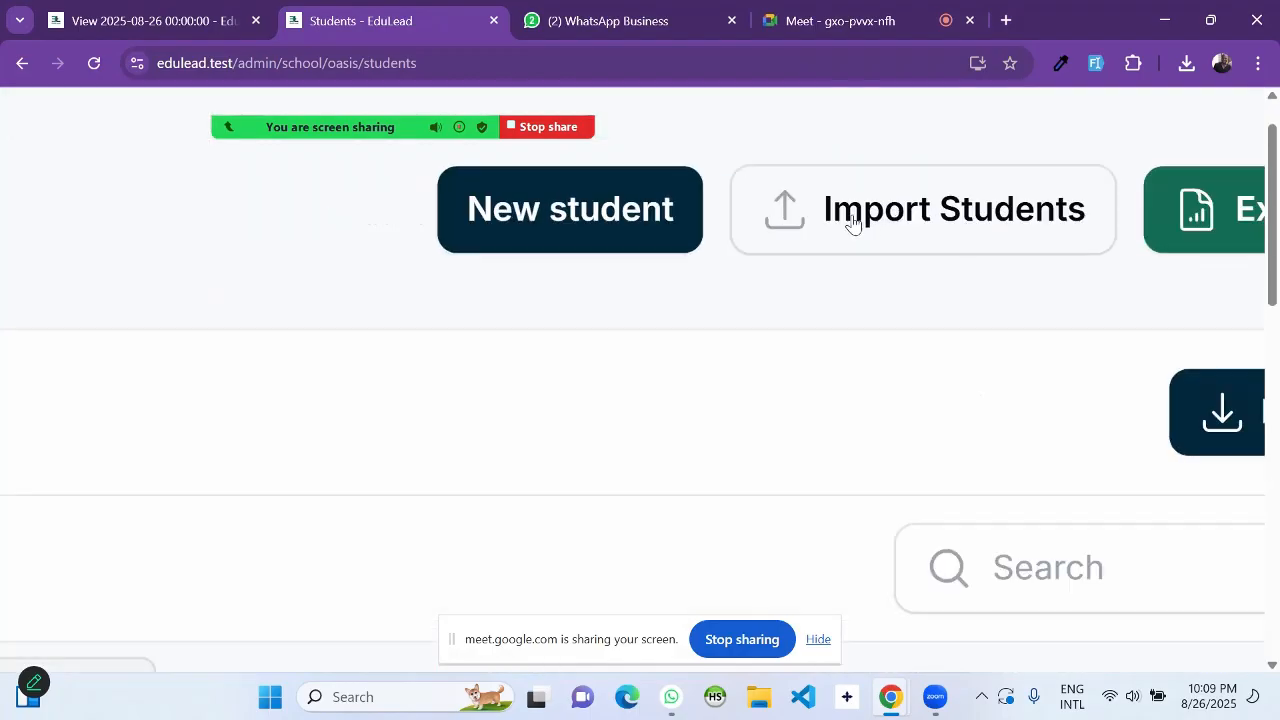
Step: Open the student import form and review the student, academic and guardian columns required in the Excel file
{"action": "scroll", "coordinate": [948, 220], "scroll_direction": "down", "scroll_amount": 2}
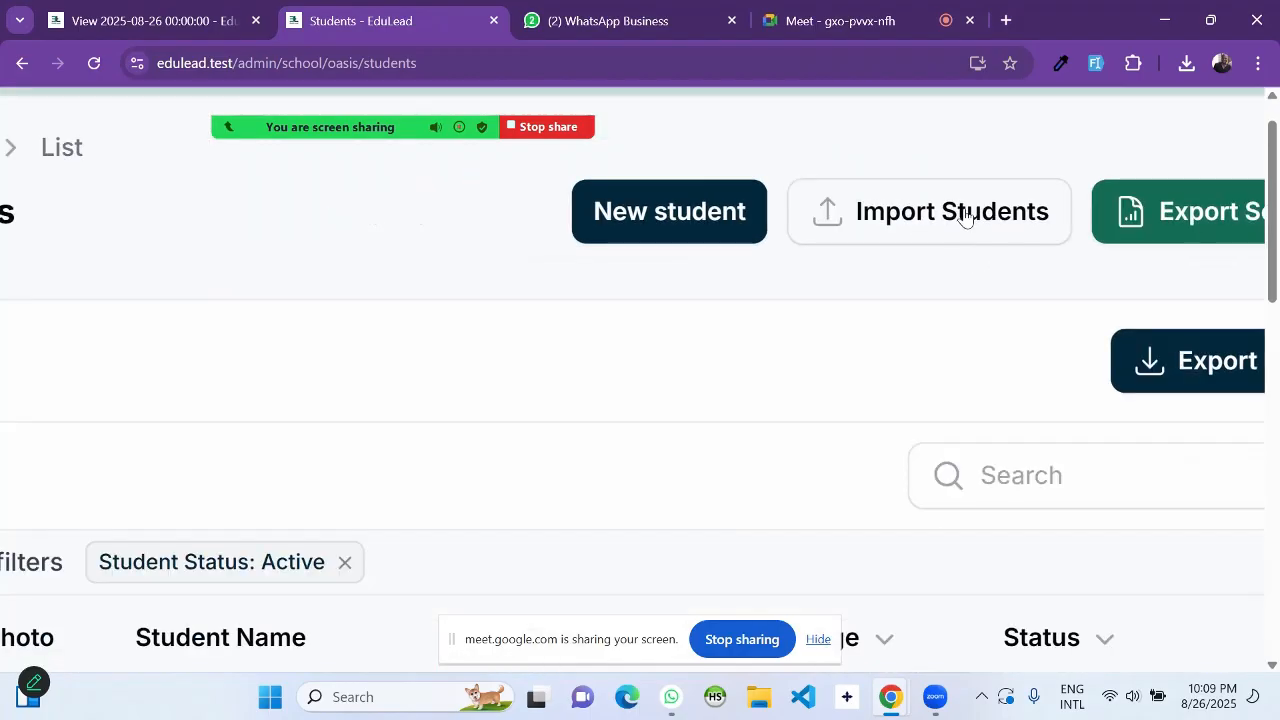
{"action": "left_click", "coordinate": [966, 215]}
{"action": "scroll", "coordinate": [715, 362], "scroll_direction": "down", "scroll_amount": 3}
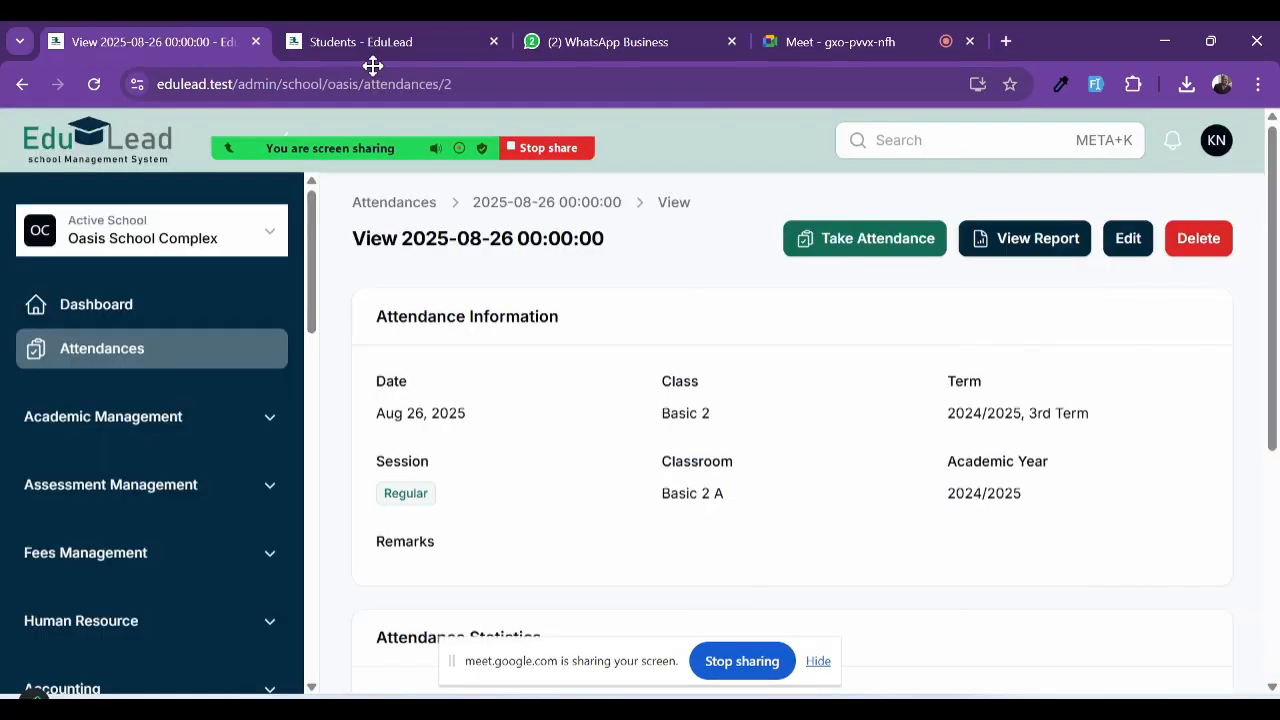
{"action": "left_click", "coordinate": [372, 55]}
{"action": "scroll", "coordinate": [615, 400], "scroll_direction": "up", "scroll_amount": 3}
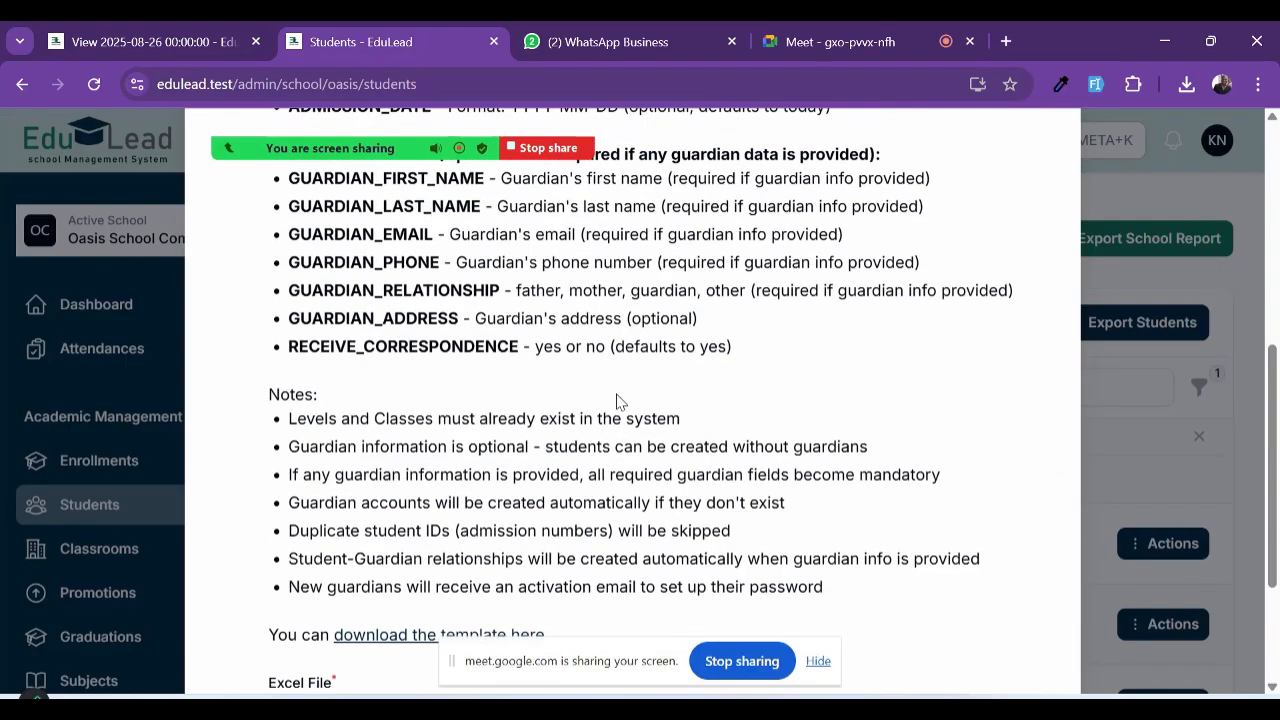
{"action": "scroll", "coordinate": [617, 401], "scroll_direction": "up", "scroll_amount": 5}
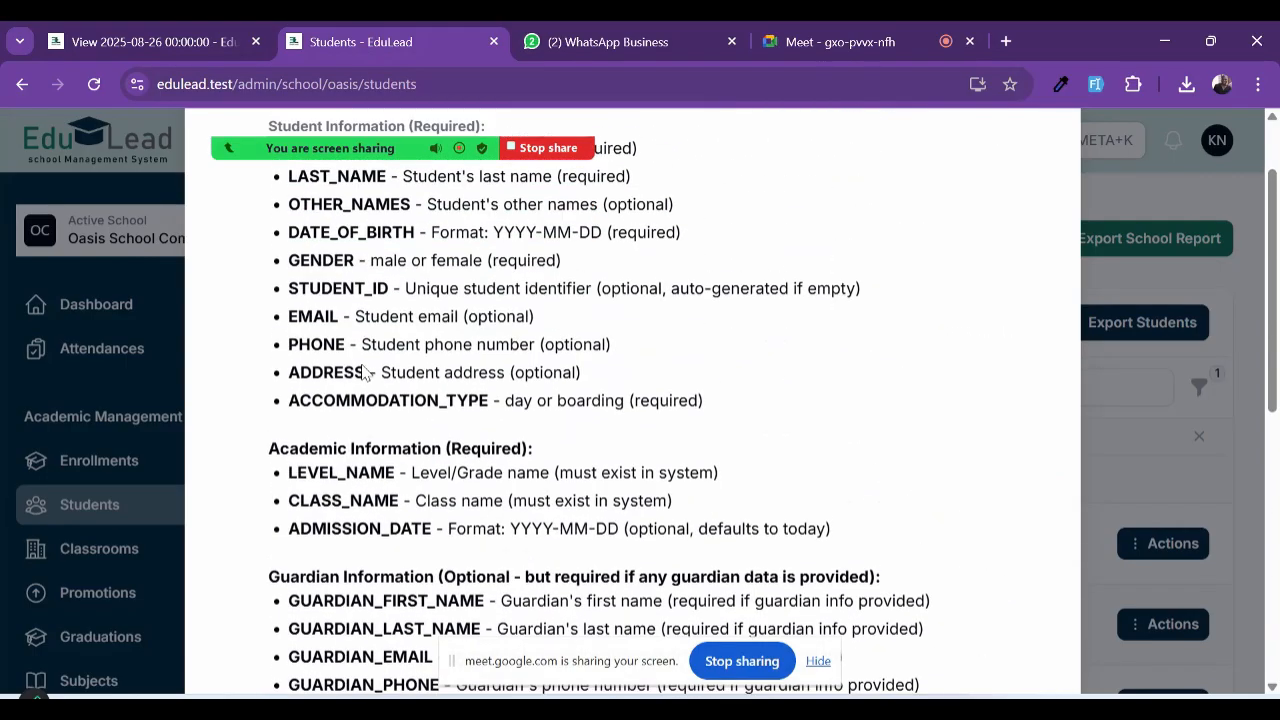
{"action": "scroll", "coordinate": [365, 372], "scroll_direction": "up", "scroll_amount": 2}
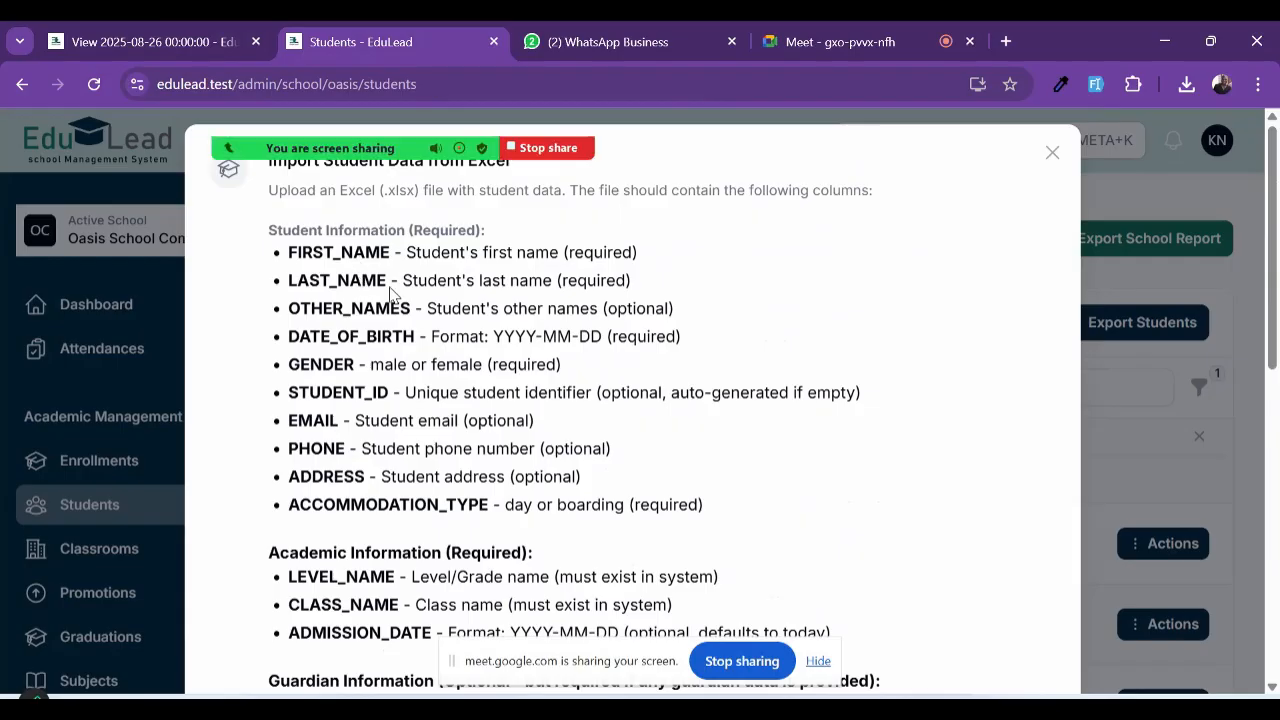
Step: Download the student import template, open it in Excel, dismiss the activation notice and enable editing
{"action": "scroll", "coordinate": [395, 300], "scroll_direction": "down", "scroll_amount": 6}
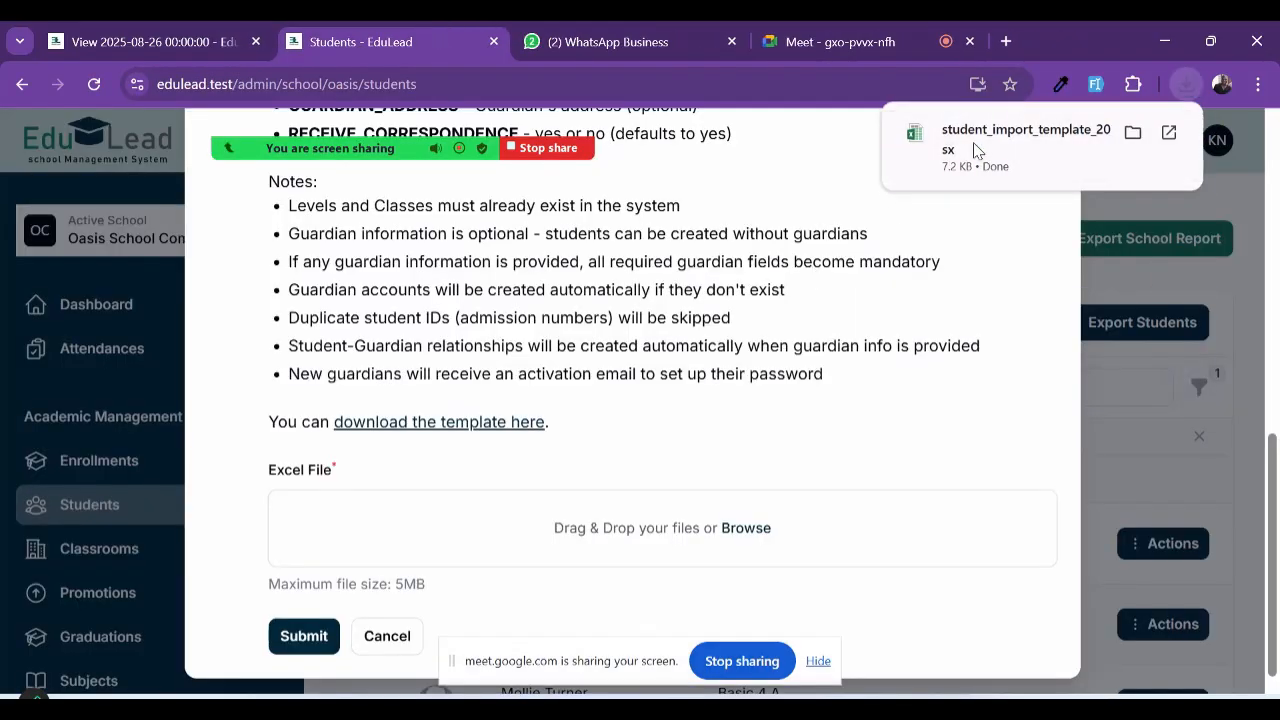
{"action": "left_click", "coordinate": [976, 150]}
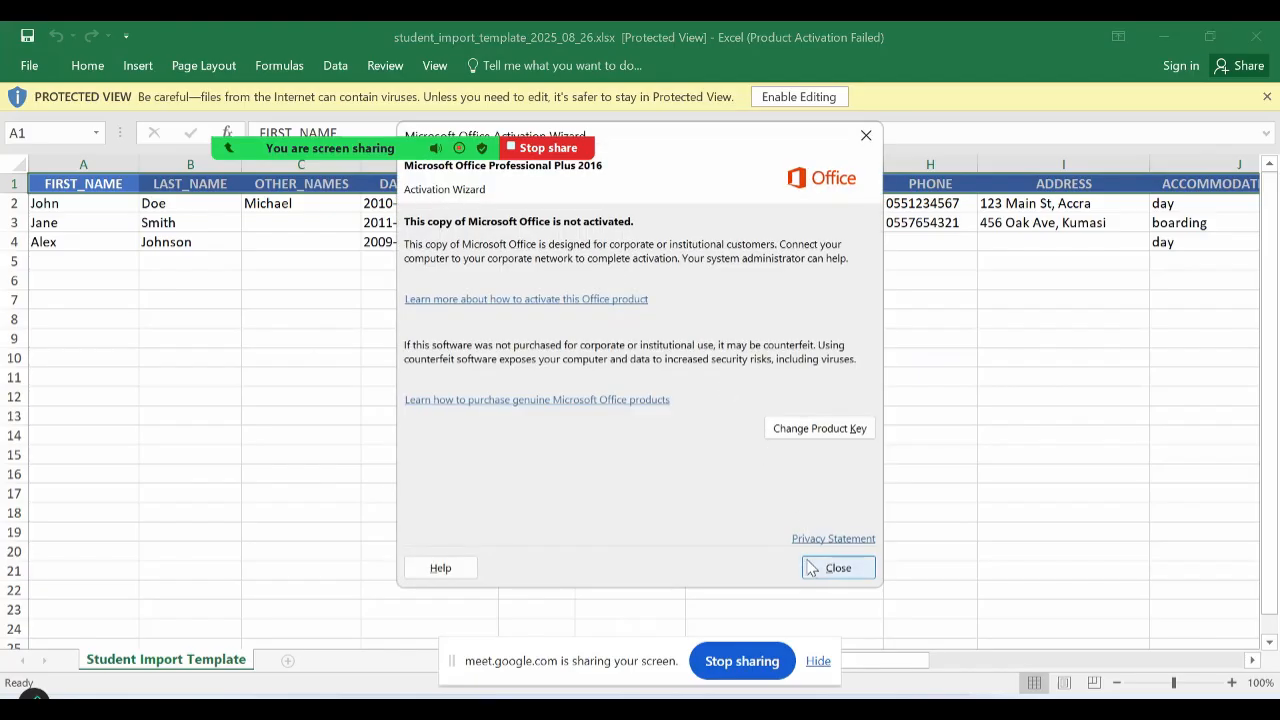
{"action": "left_click", "coordinate": [838, 567]}
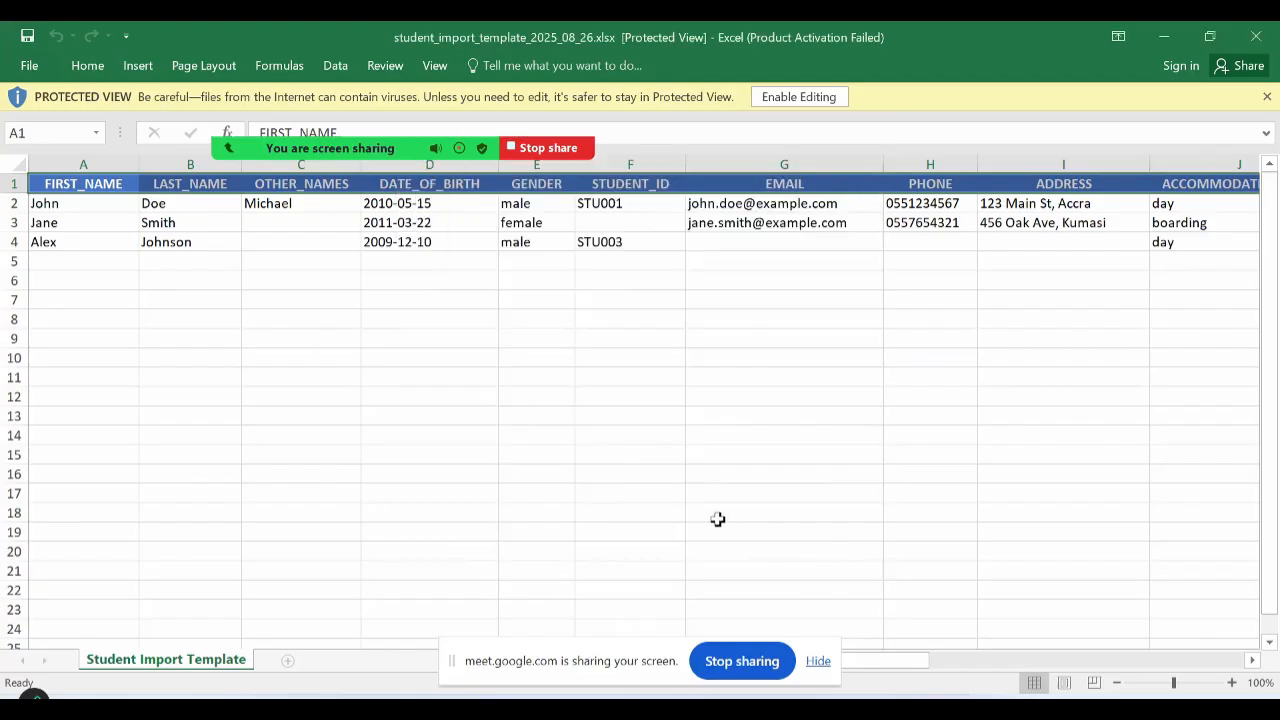
{"action": "left_click", "coordinate": [787, 97]}
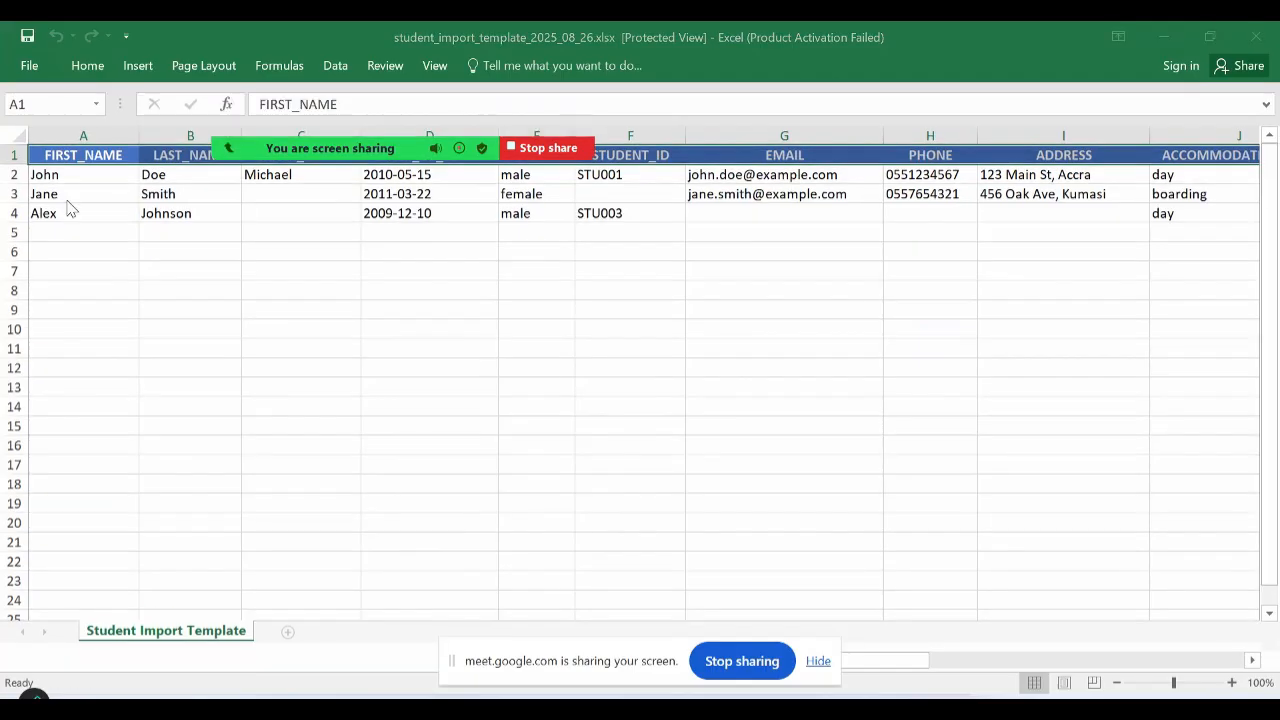
Step: Examine the template's columns and sample rows from FIRST_NAME through CLASS_NAME, and close the workbook
{"action": "scroll", "coordinate": [86, 243], "scroll_direction": "up", "scroll_amount": 3}
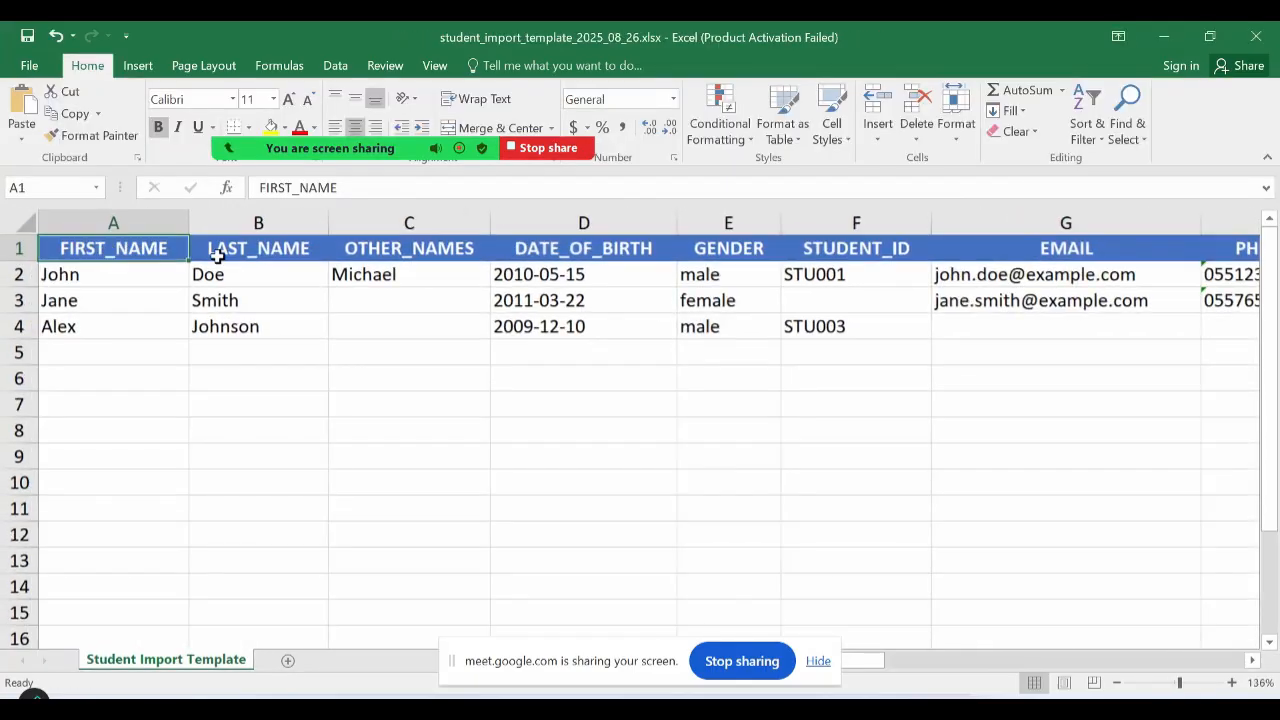
{"action": "scroll", "coordinate": [423, 274], "scroll_direction": "up", "scroll_amount": 3}
{"action": "scroll", "coordinate": [528, 299], "scroll_direction": "right", "scroll_amount": 3}
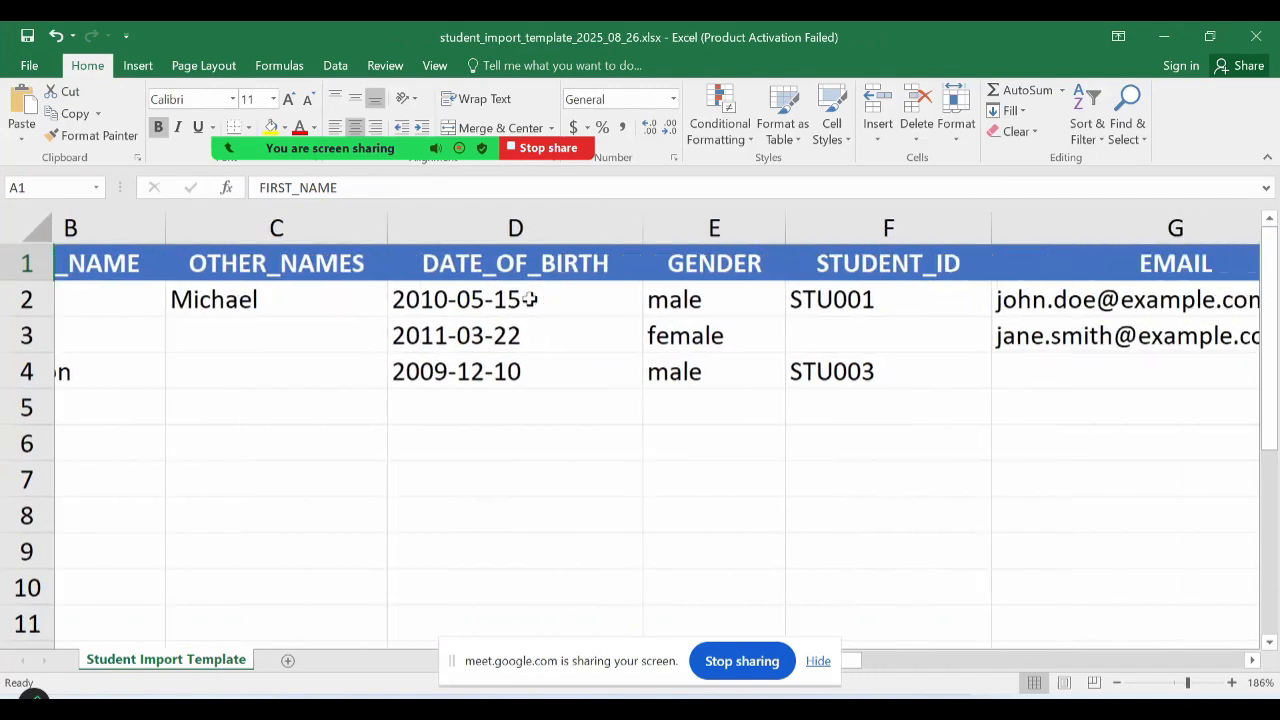
{"action": "scroll", "coordinate": [766, 300], "scroll_direction": "left", "scroll_amount": 1}
{"action": "scroll", "coordinate": [760, 314], "scroll_direction": "right", "scroll_amount": 5}
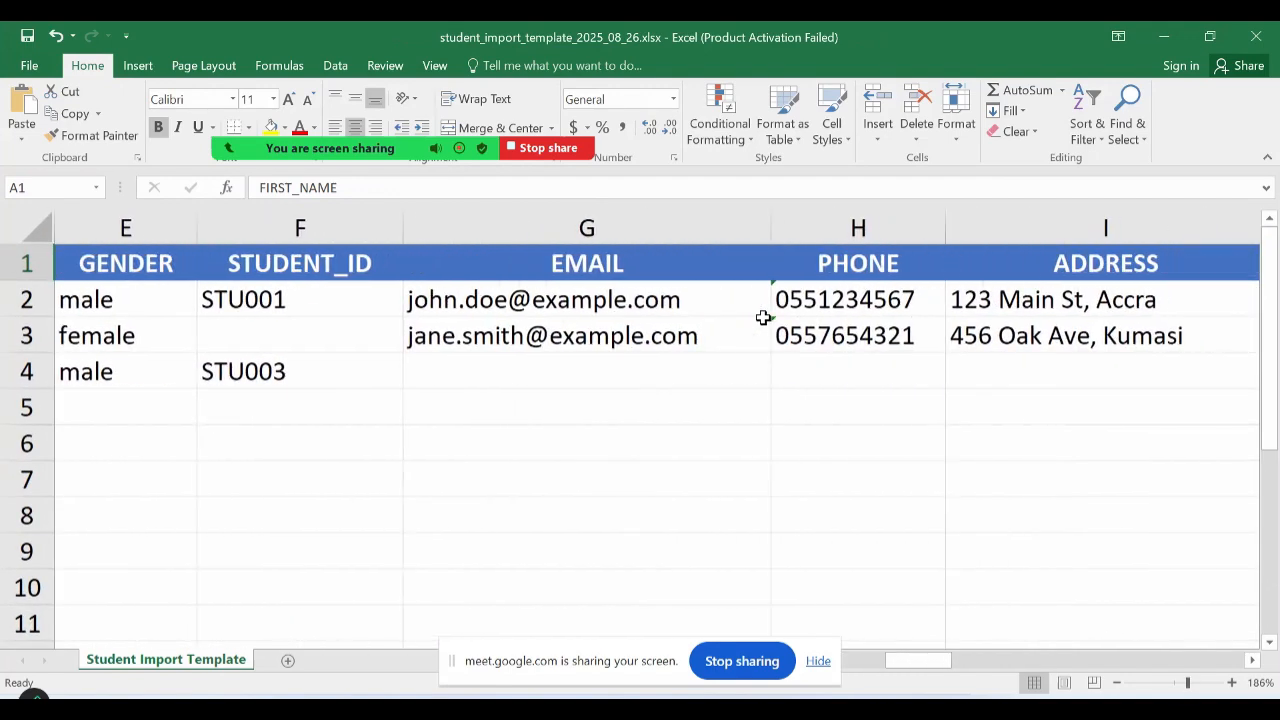
{"action": "scroll", "coordinate": [763, 317], "scroll_direction": "down", "scroll_amount": 5}
{"action": "scroll", "coordinate": [300, 362], "scroll_direction": "left", "scroll_amount": 1}
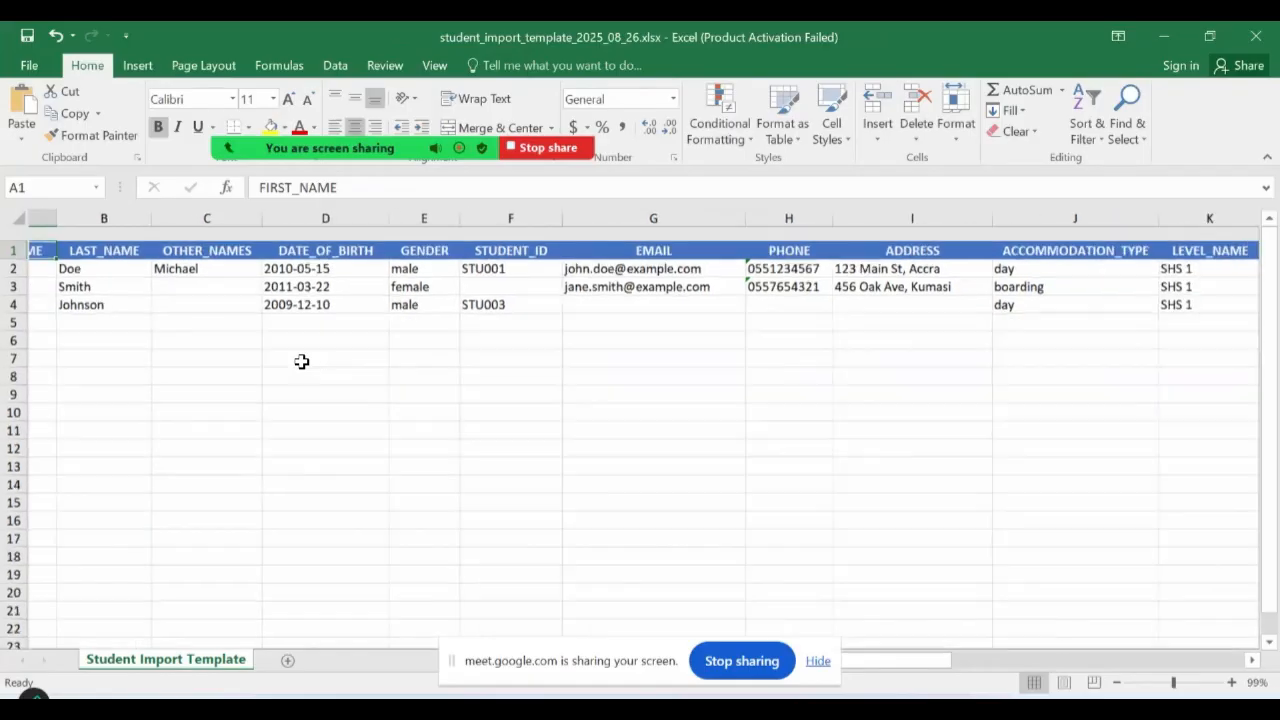
{"action": "scroll", "coordinate": [160, 300], "scroll_direction": "down", "scroll_amount": 1}
{"action": "scroll", "coordinate": [166, 389], "scroll_direction": "down", "scroll_amount": 1}
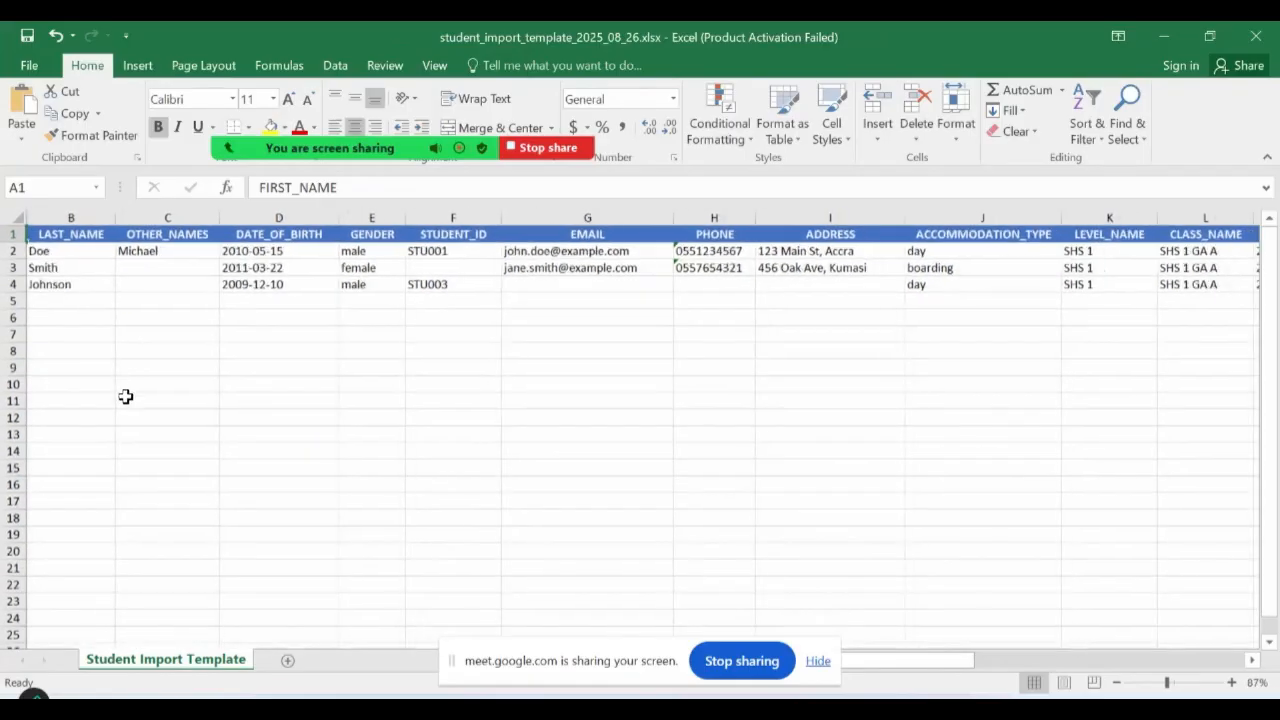
{"action": "scroll", "coordinate": [251, 390], "scroll_direction": "left", "scroll_amount": 1}
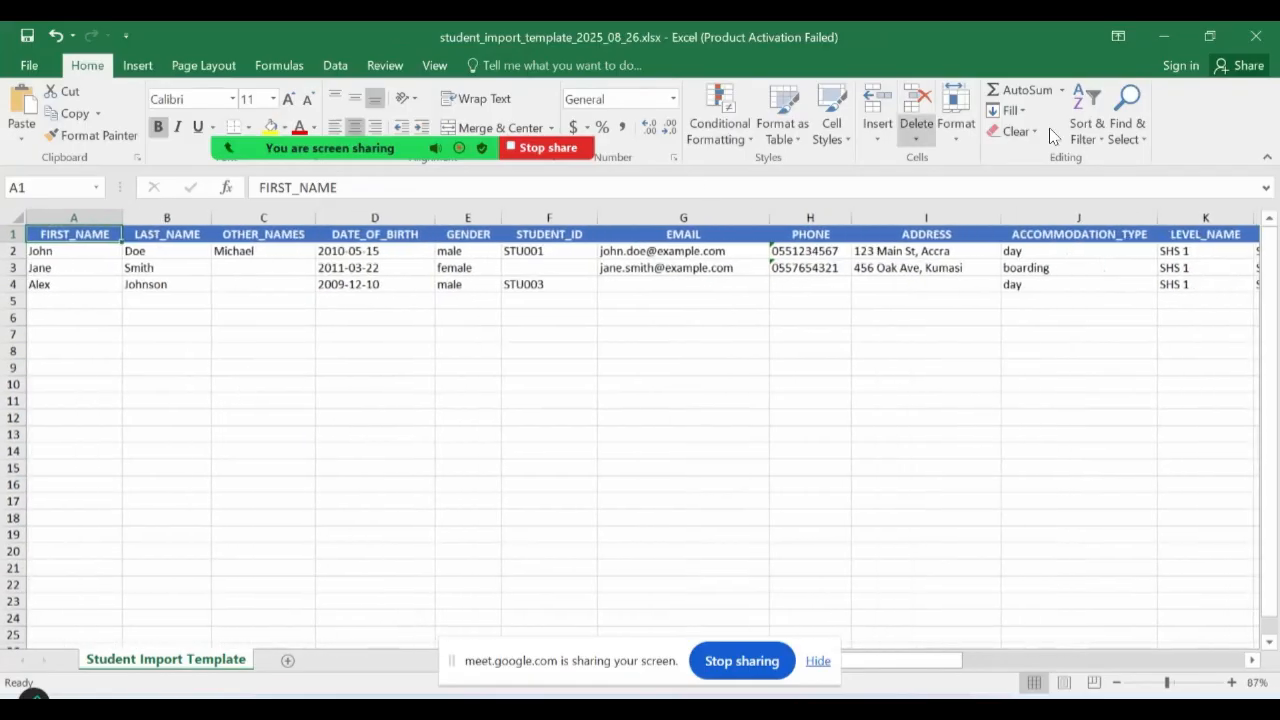
{"action": "left_click", "coordinate": [1253, 40]}
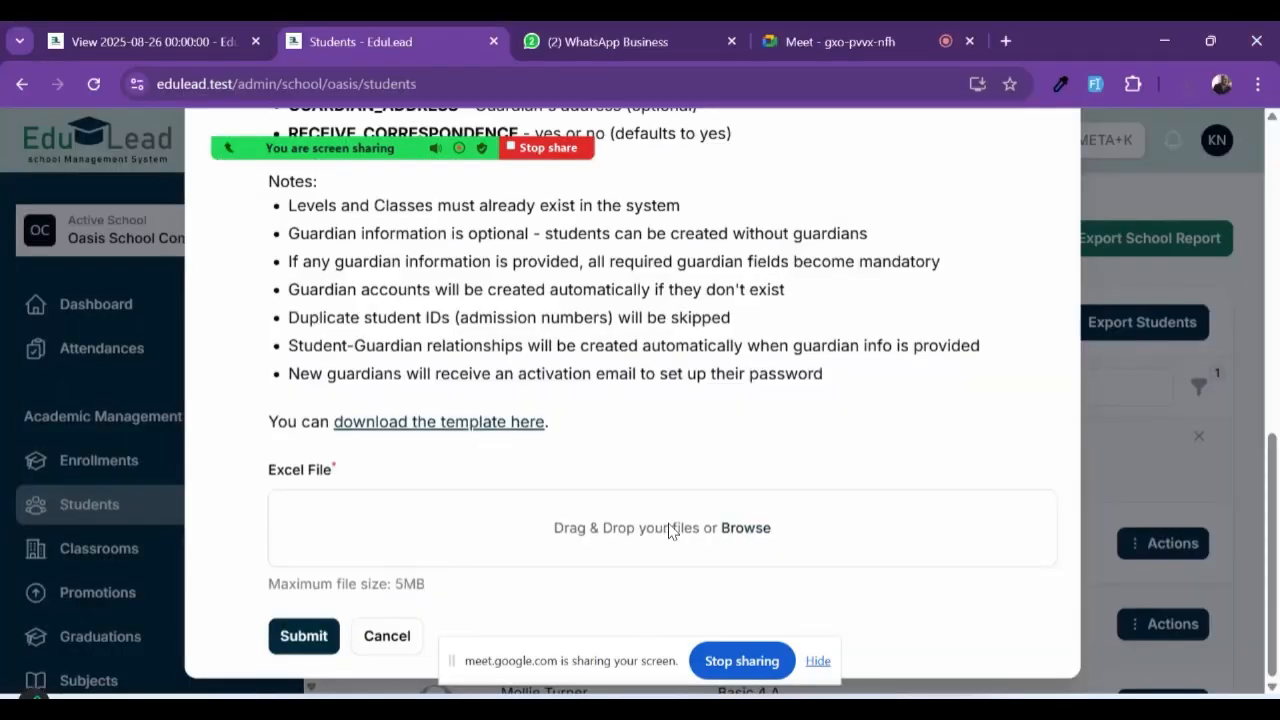
Step: Upload student_import_template_2025_08_26.xlsx from the Downloads folder as the Excel file and submit the student import
{"action": "left_click", "coordinate": [678, 527]}
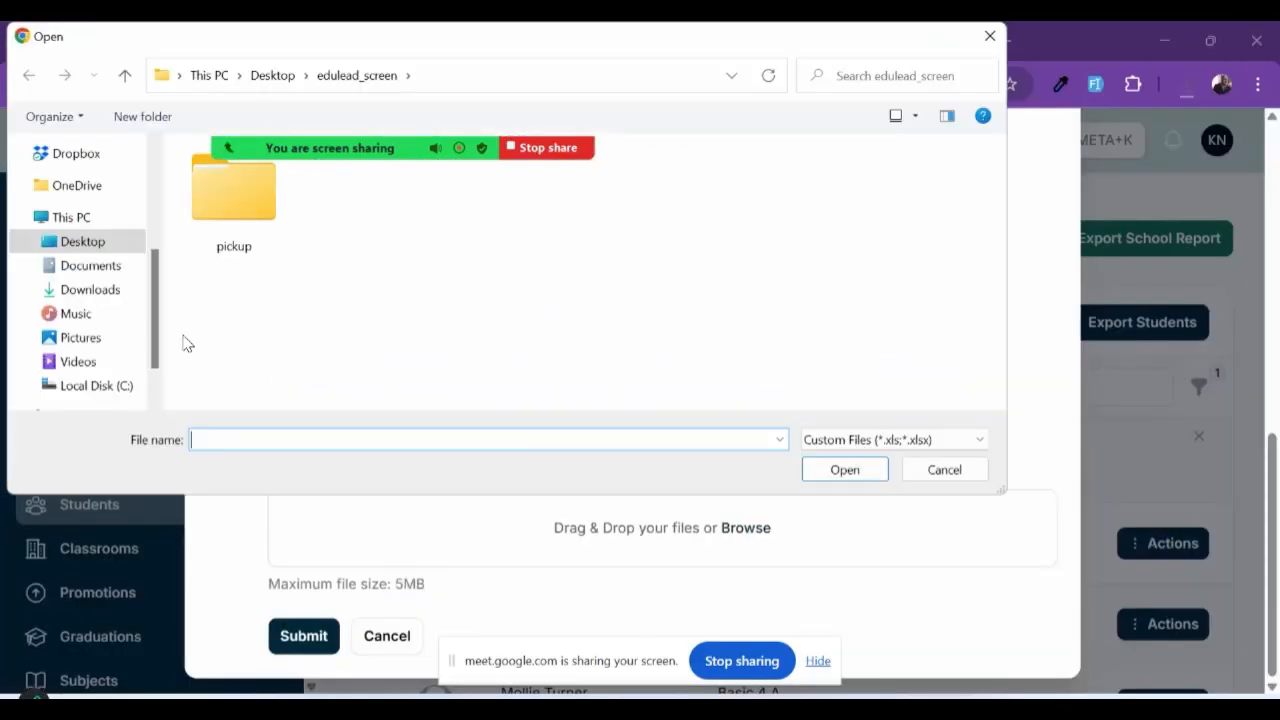
{"action": "left_click", "coordinate": [88, 289]}
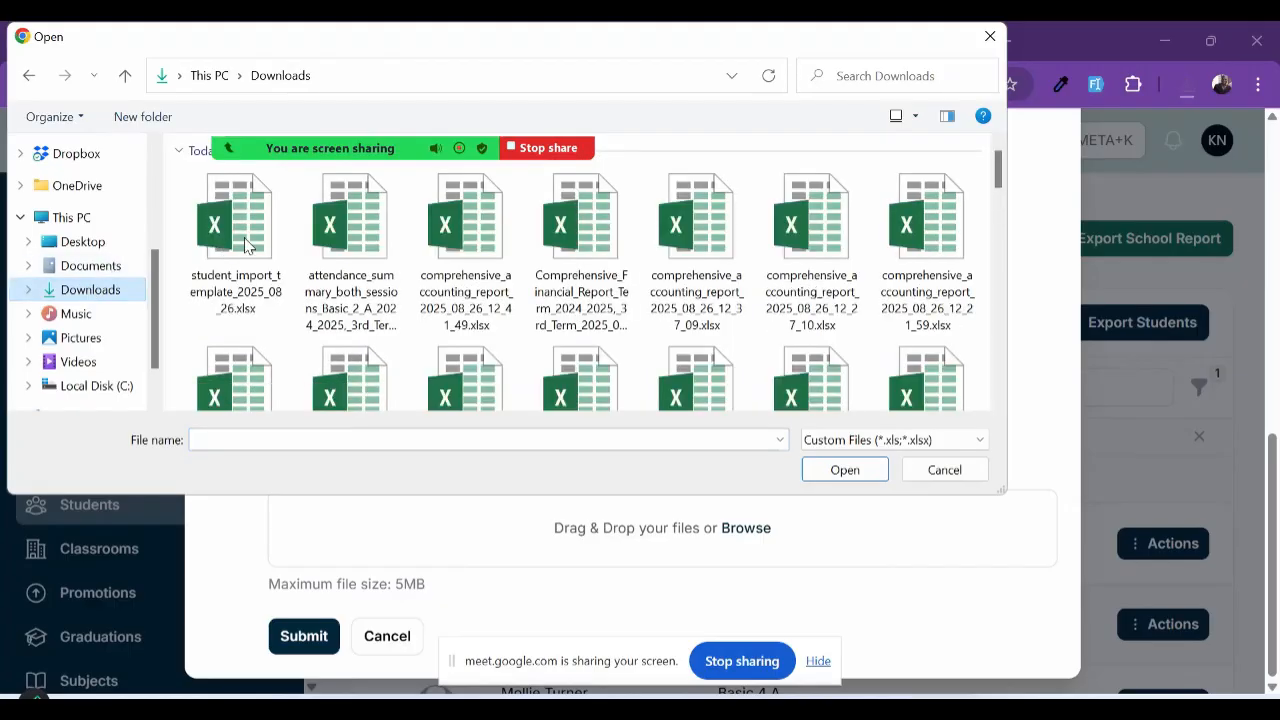
{"action": "left_click", "coordinate": [291, 289]}
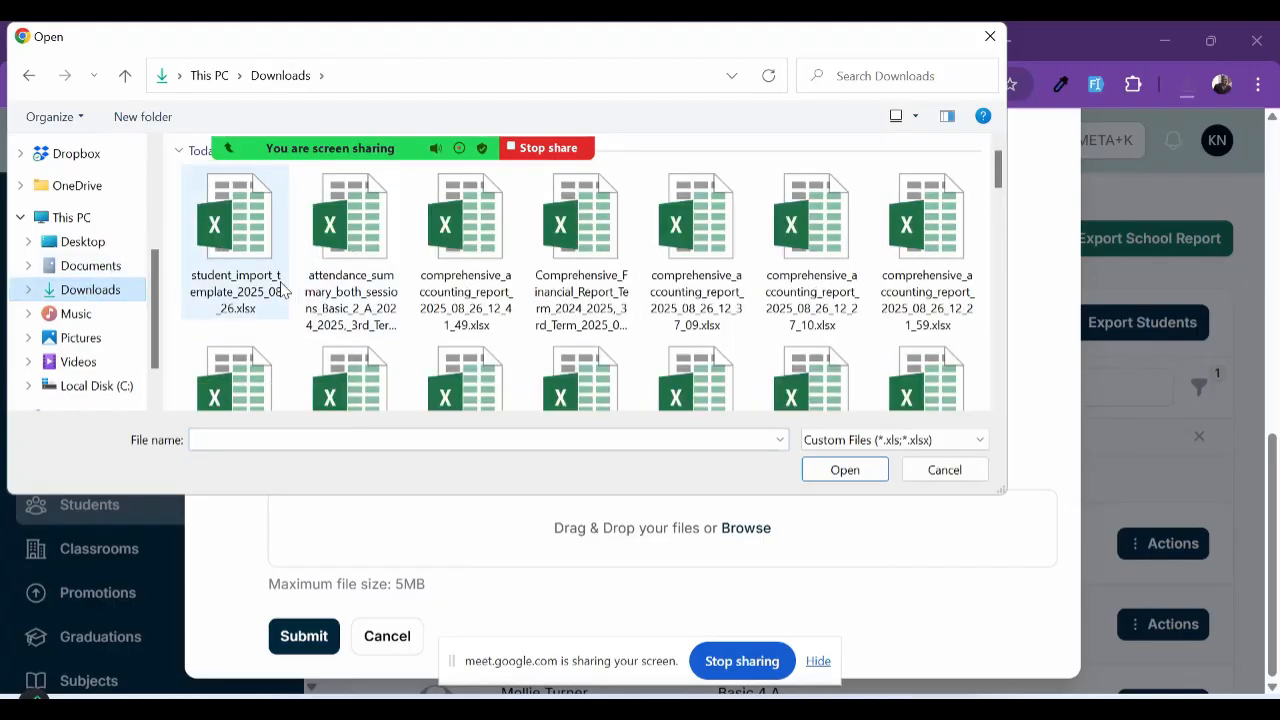
{"action": "double_click", "coordinate": [225, 220]}
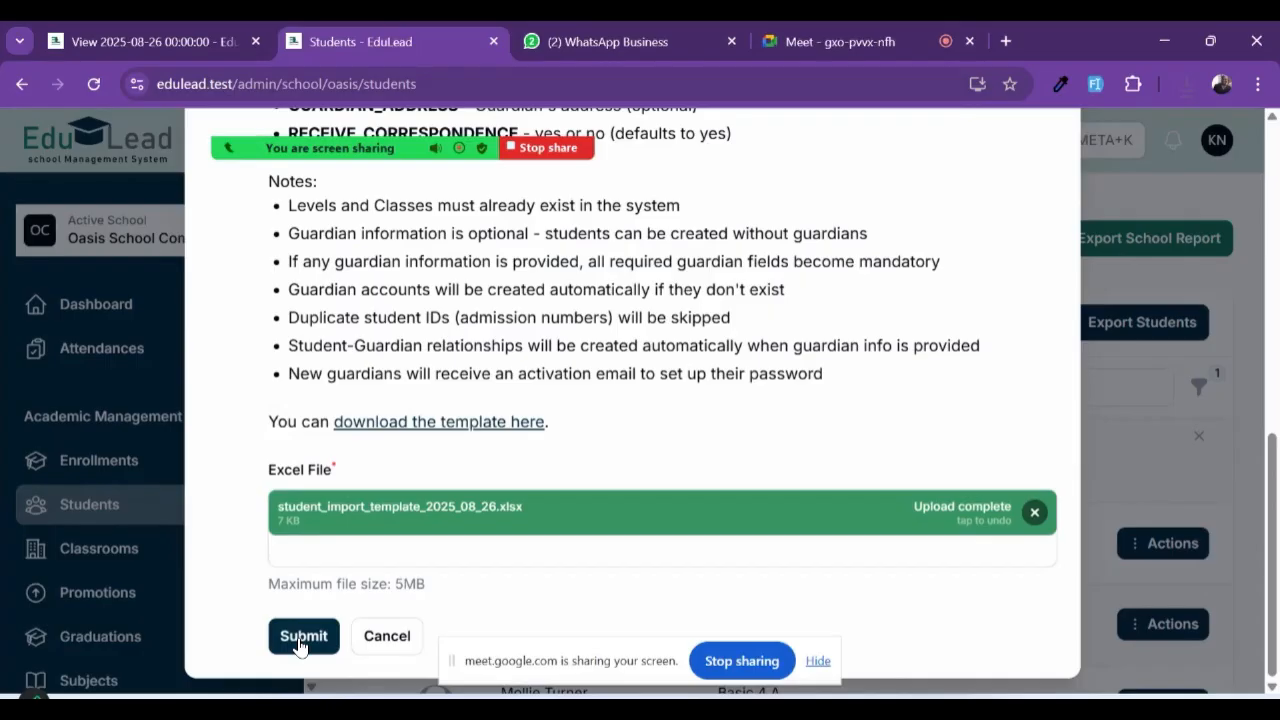
{"action": "left_click", "coordinate": [299, 646]}
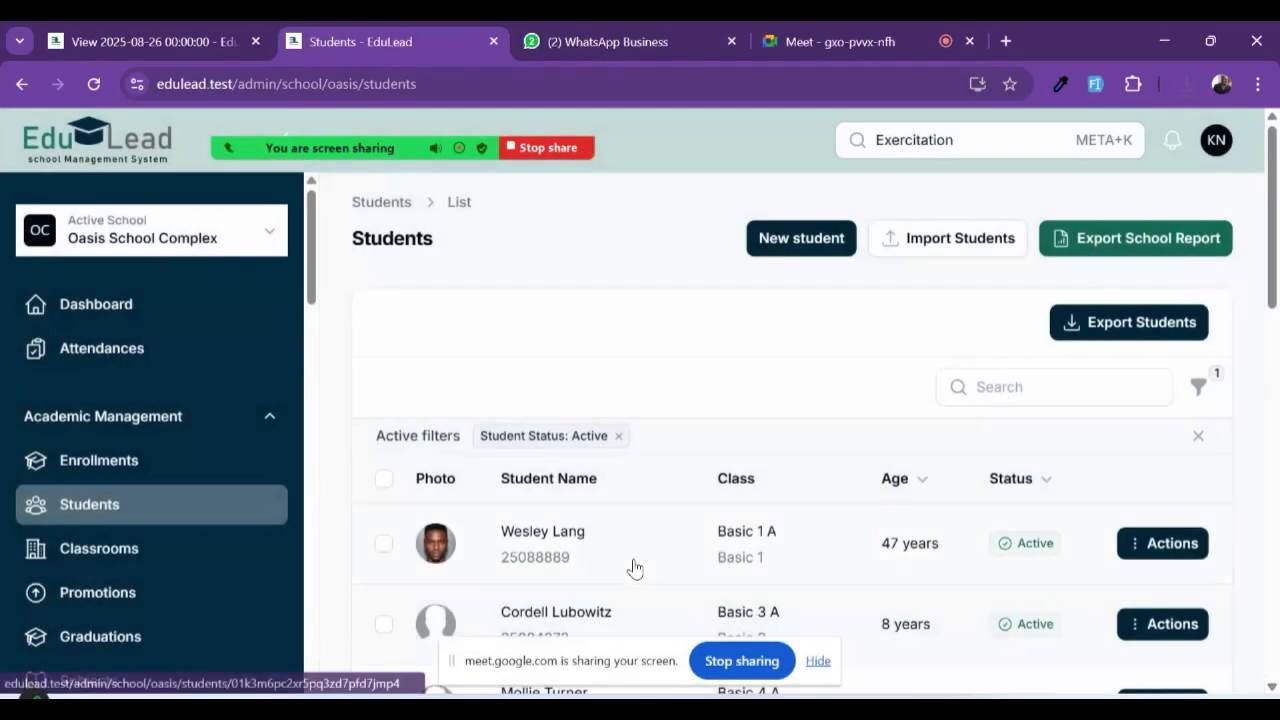
Step: Check the import result, reload the Students page and look over the list of active students
{"action": "scroll", "coordinate": [636, 569], "scroll_direction": "down", "scroll_amount": 2}
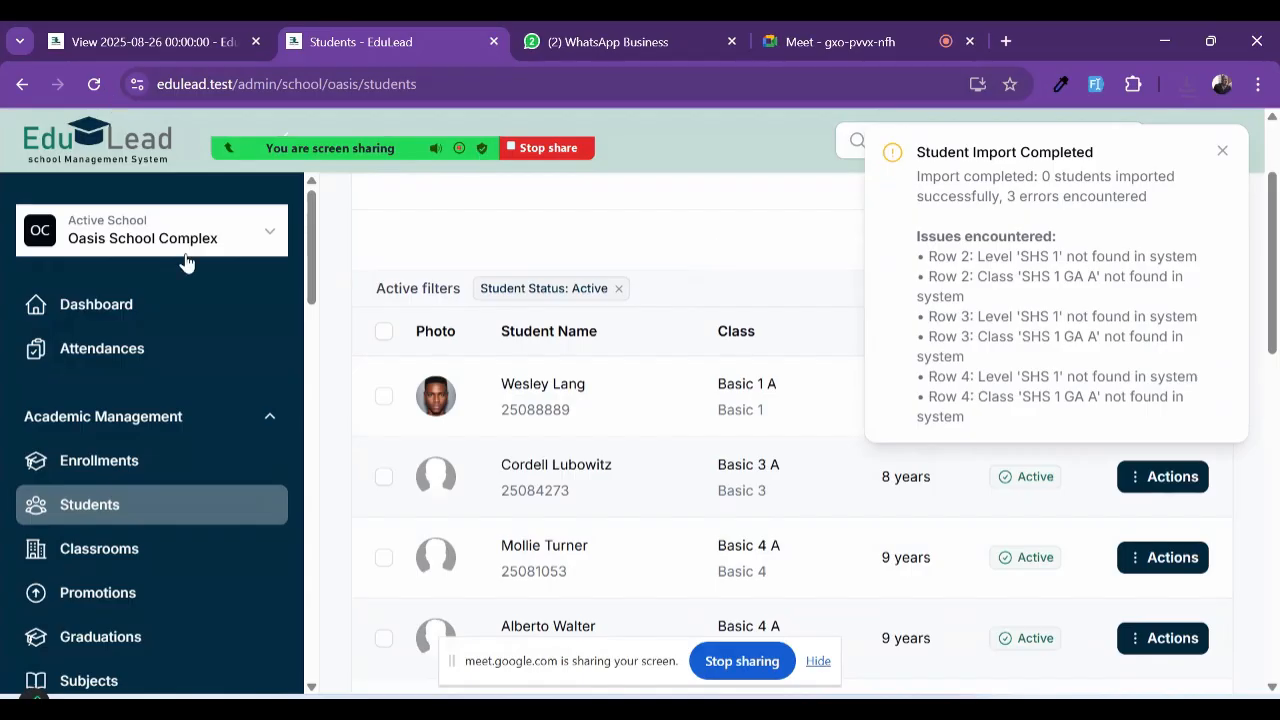
{"action": "left_click", "coordinate": [128, 302]}
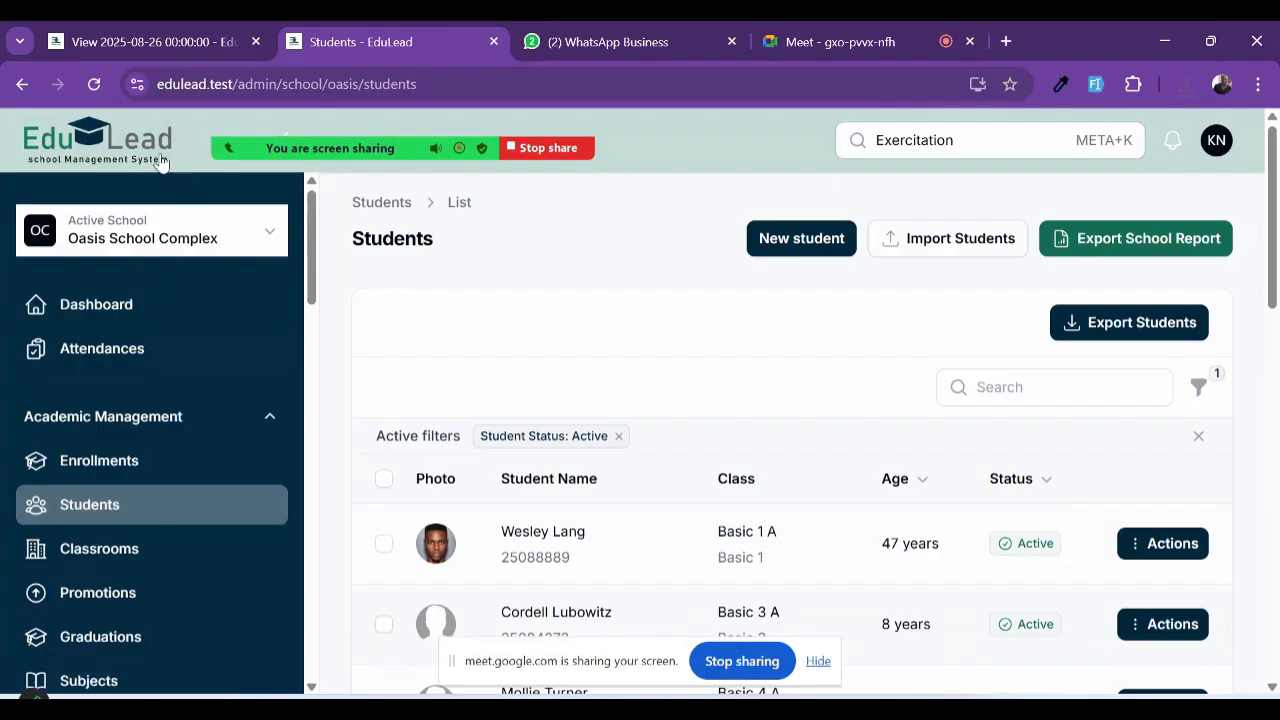
{"action": "left_click", "coordinate": [93, 88]}
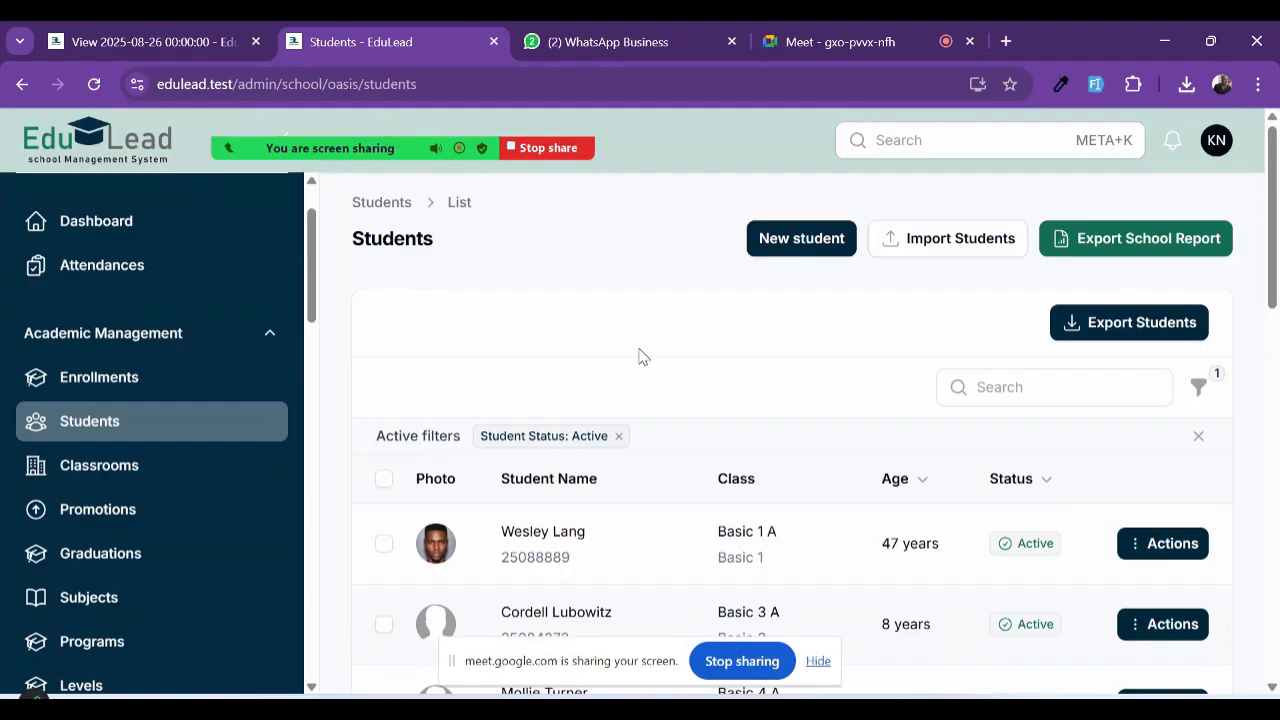
{"action": "scroll", "coordinate": [783, 440], "scroll_direction": "down", "scroll_amount": 2}
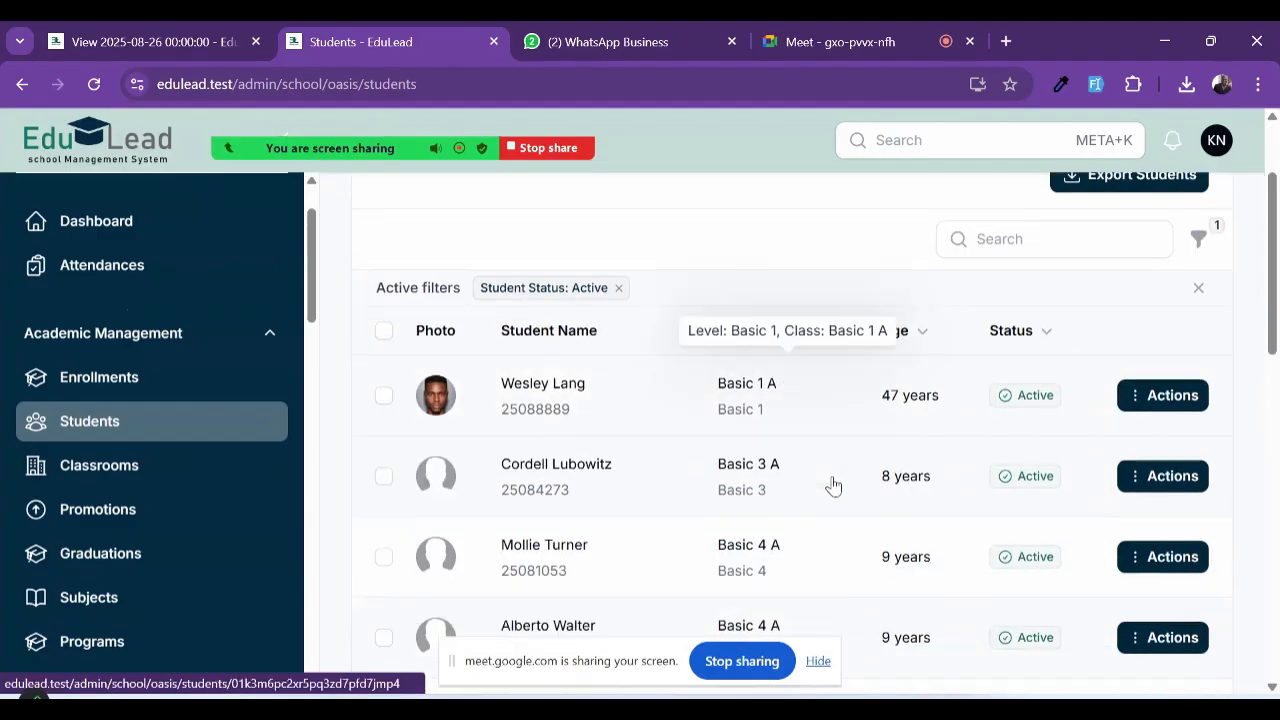
{"action": "scroll", "coordinate": [780, 486], "scroll_direction": "up", "scroll_amount": 1}
{"action": "scroll", "coordinate": [600, 470], "scroll_direction": "down", "scroll_amount": 2}
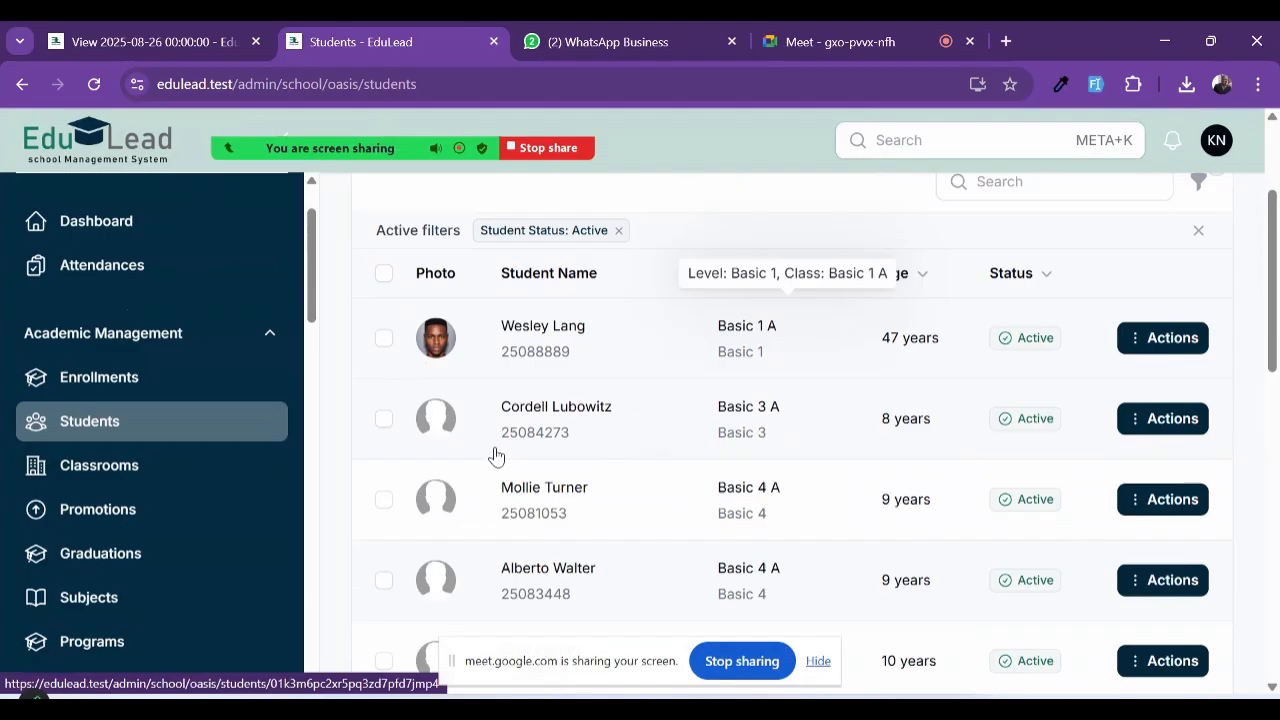
Step: Open the Classrooms list and review the classes, their class teachers and current student numbers
{"action": "left_click", "coordinate": [97, 478]}
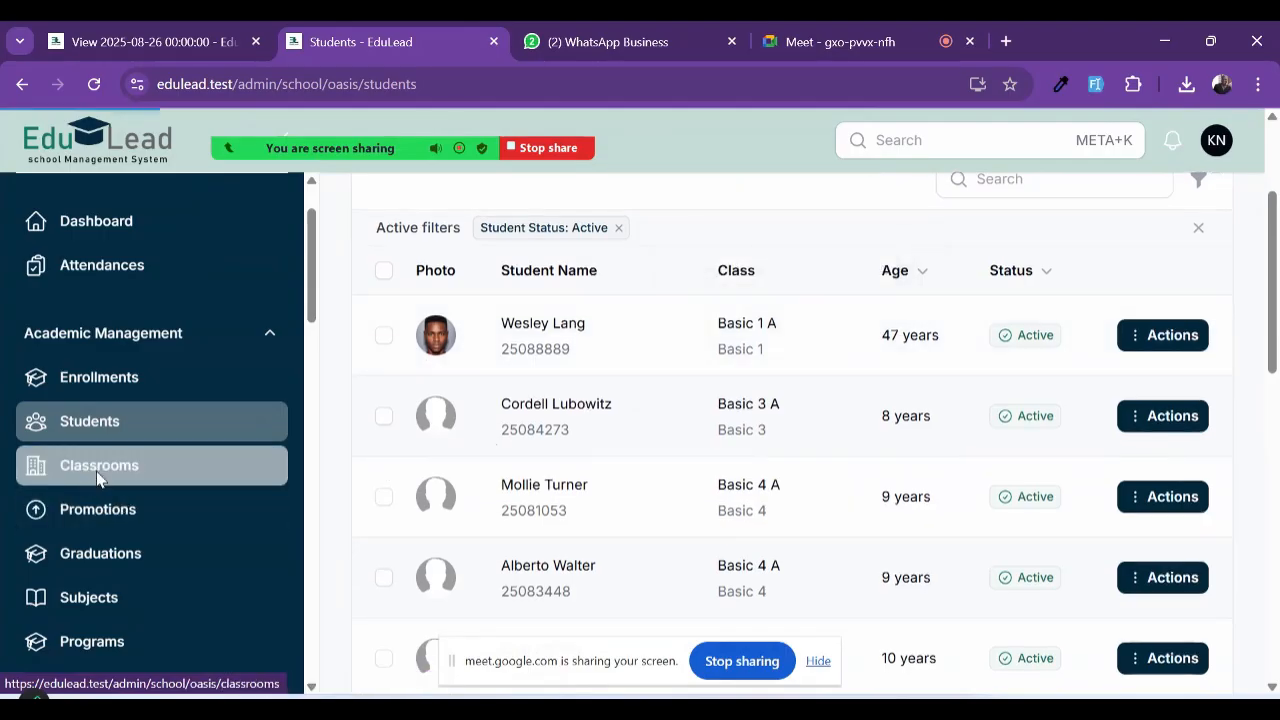
{"action": "scroll", "coordinate": [670, 505], "scroll_direction": "down", "scroll_amount": 3}
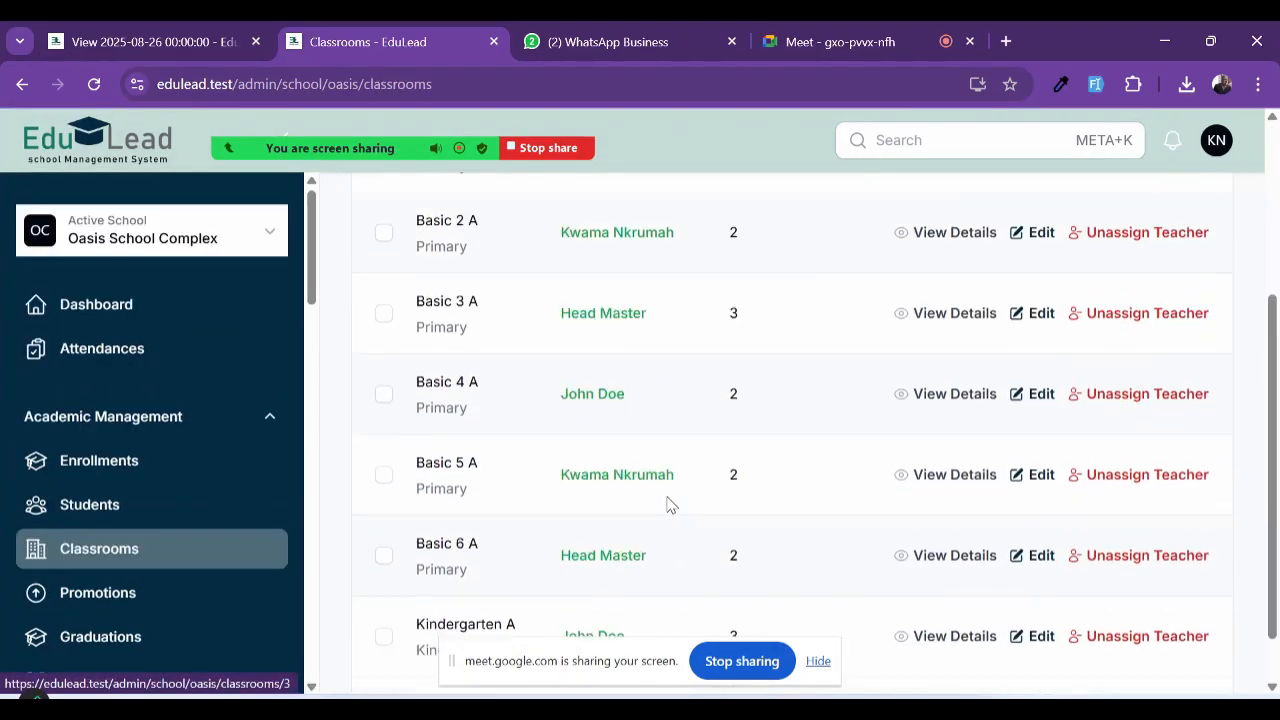
{"action": "scroll", "coordinate": [670, 505], "scroll_direction": "up", "scroll_amount": 1}
{"action": "scroll", "coordinate": [670, 505], "scroll_direction": "up", "scroll_amount": 1}
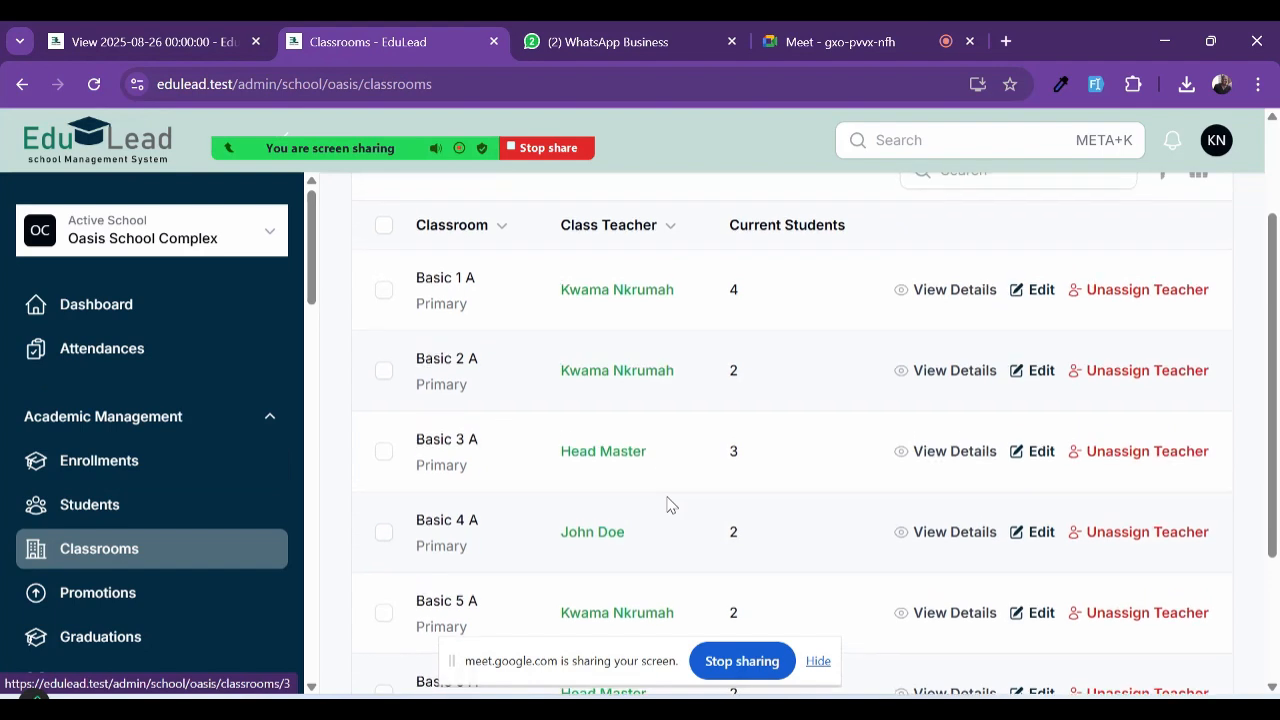
{"action": "scroll", "coordinate": [670, 505], "scroll_direction": "up", "scroll_amount": 2}
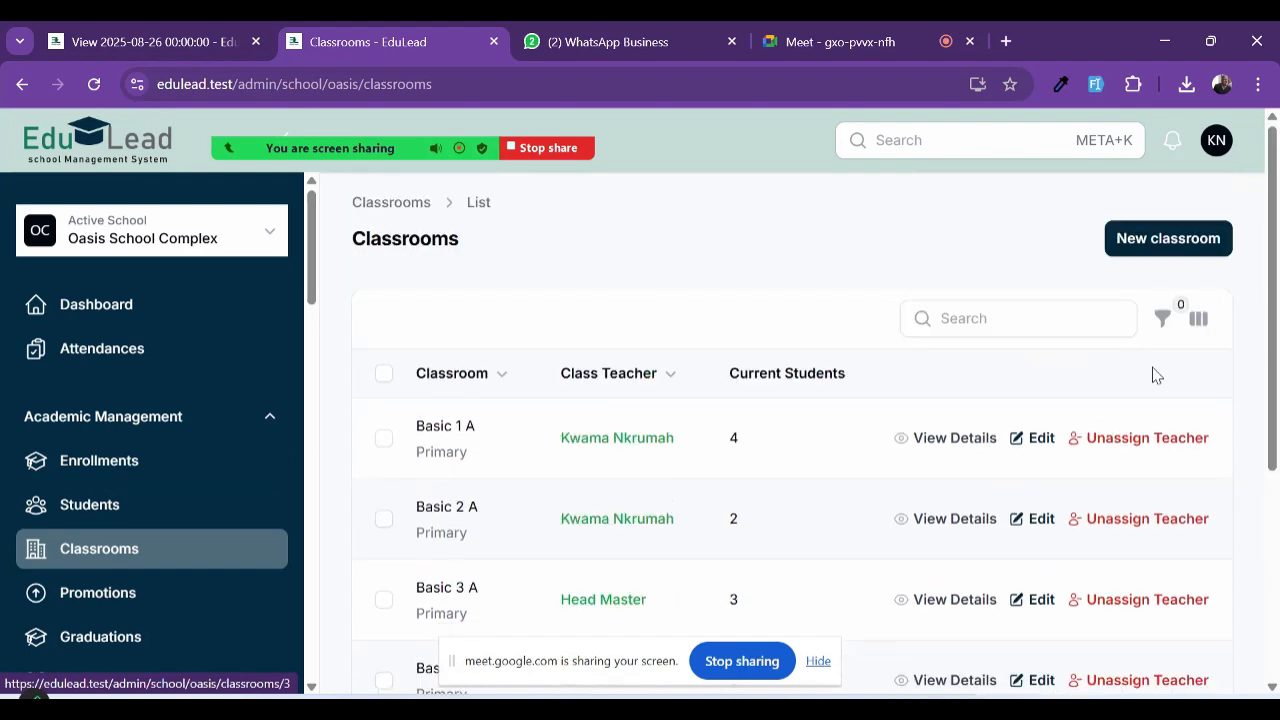
Step: Open the new classroom form and look over its level, name, subjects, class teacher and capacity fields
{"action": "left_click", "coordinate": [1170, 246]}
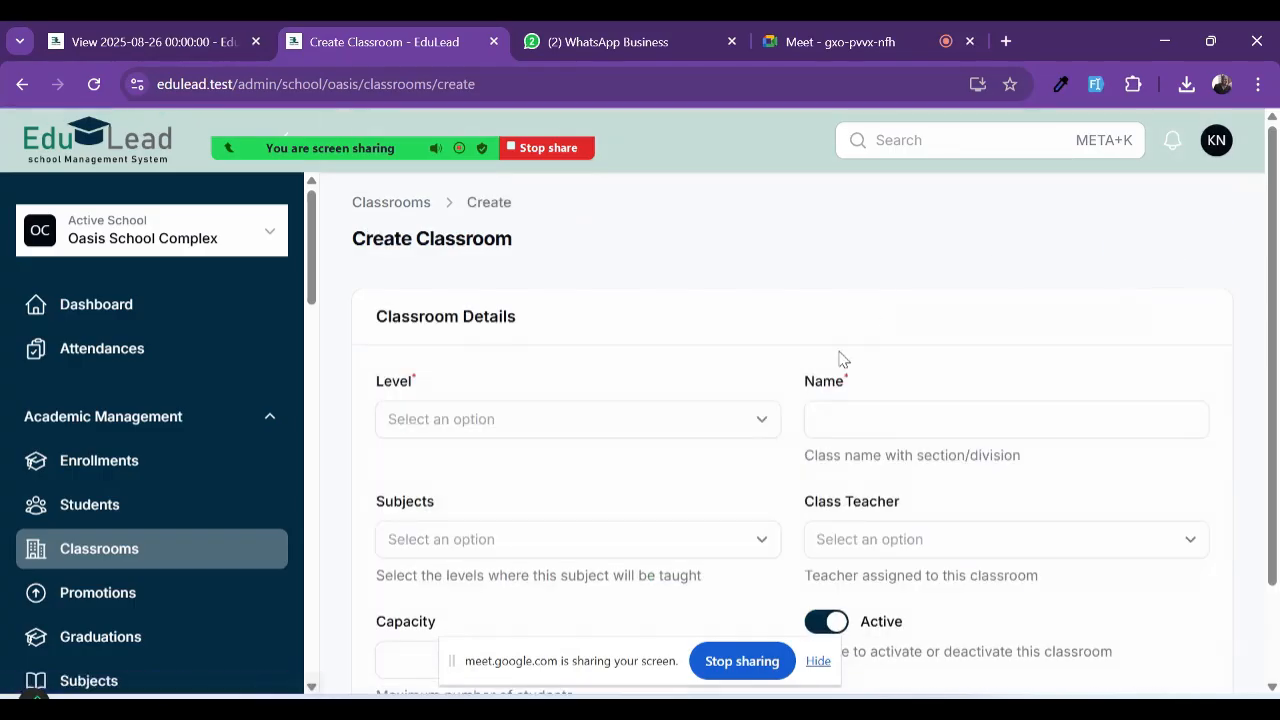
{"action": "scroll", "coordinate": [760, 345], "scroll_direction": "down", "scroll_amount": 1}
{"action": "left_click", "coordinate": [500, 340]}
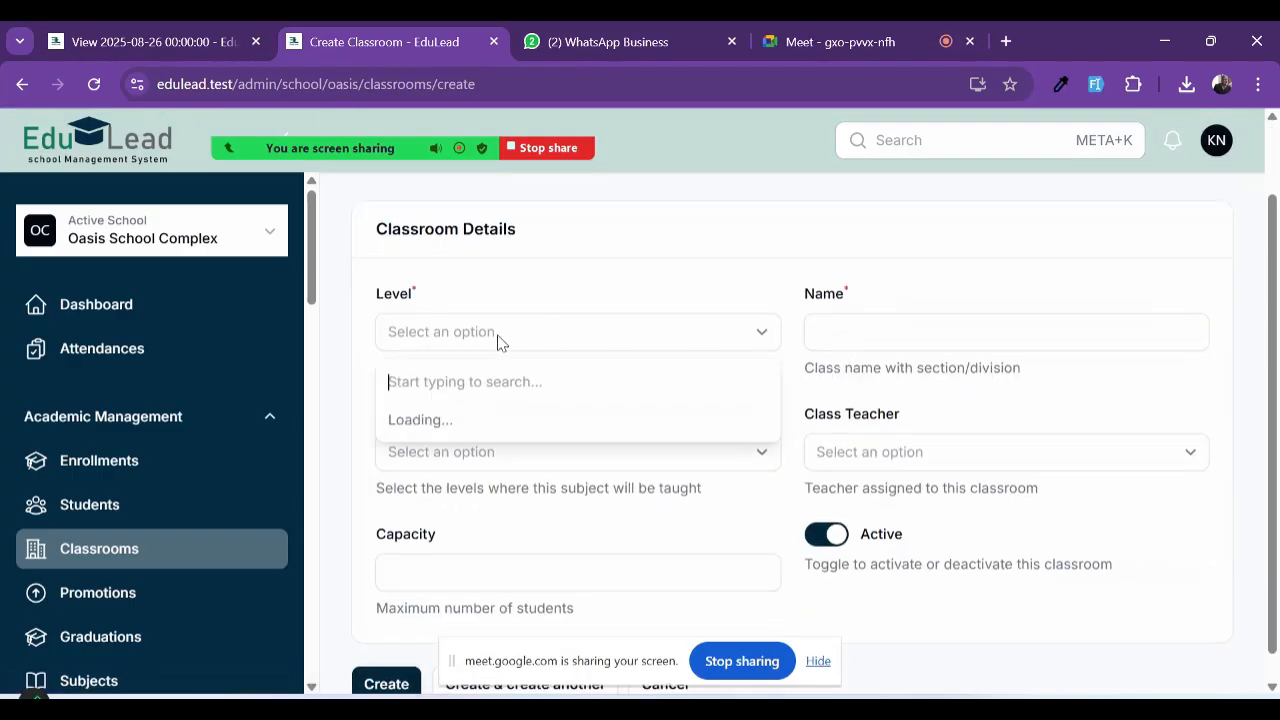
{"action": "left_click", "coordinate": [840, 397]}
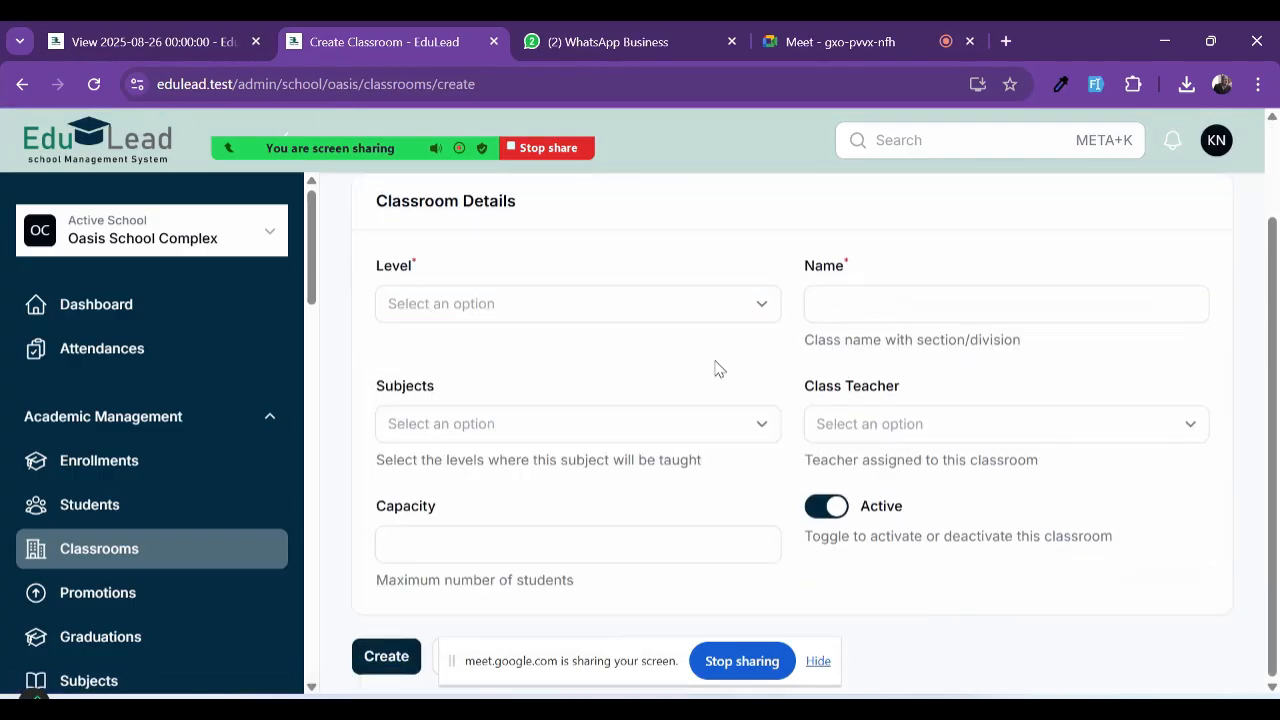
Step: Leave the new classroom form without saving and open the Promotions list under Academic Management
{"action": "scroll", "coordinate": [84, 592], "scroll_direction": "down", "scroll_amount": 2}
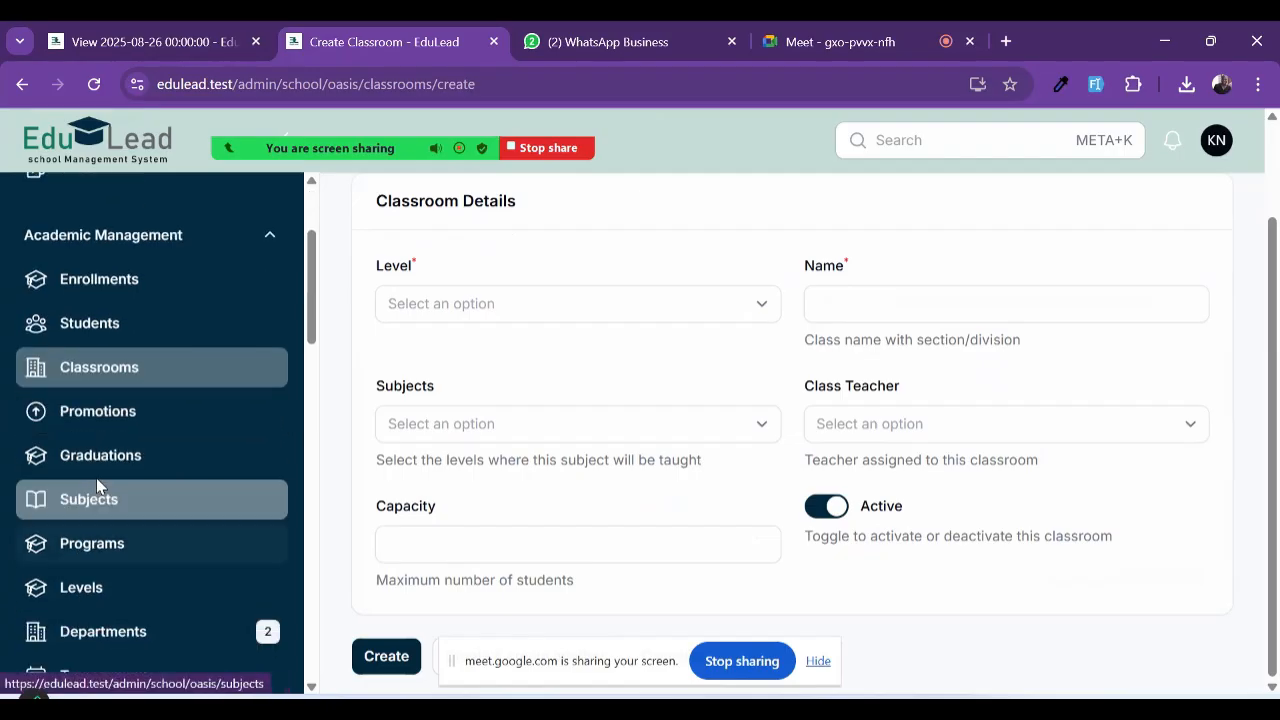
{"action": "left_click", "coordinate": [102, 421]}
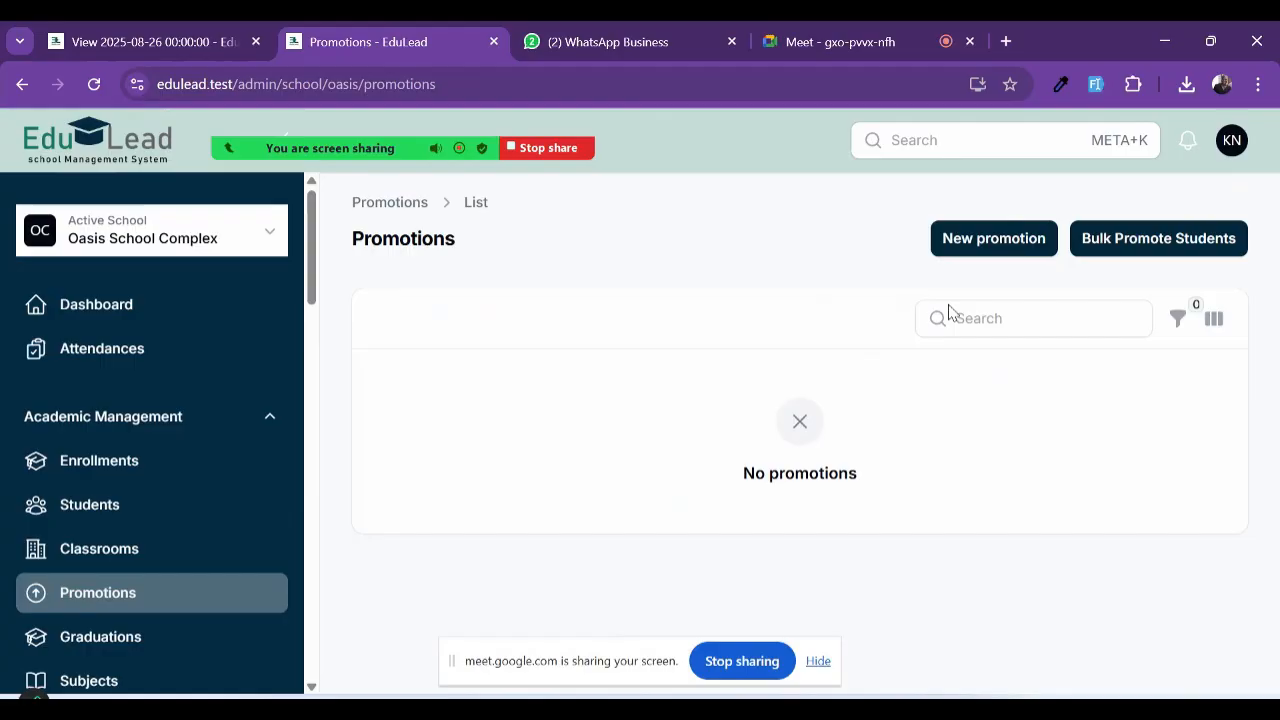
Step: Open the bulk promotion form, choose classroom Kindergarten A, select all its students and look over the remaining promotion fields
{"action": "left_click", "coordinate": [1151, 241]}
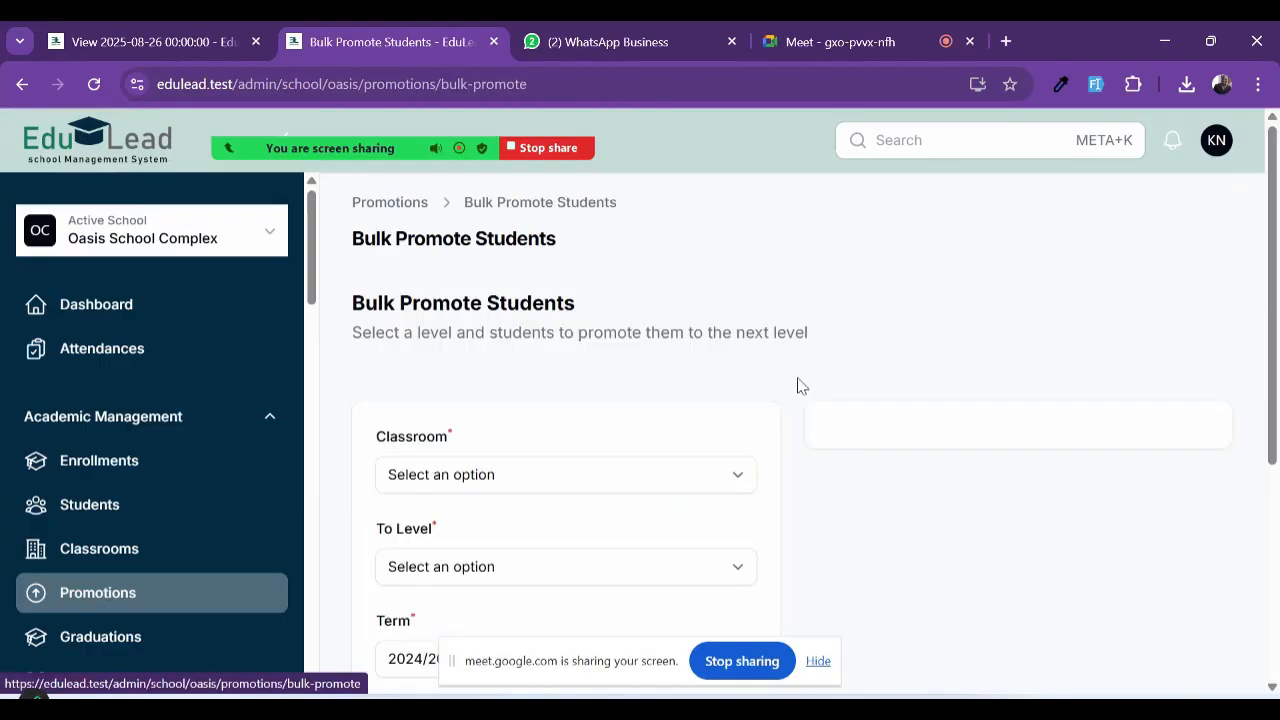
{"action": "left_click", "coordinate": [514, 474]}
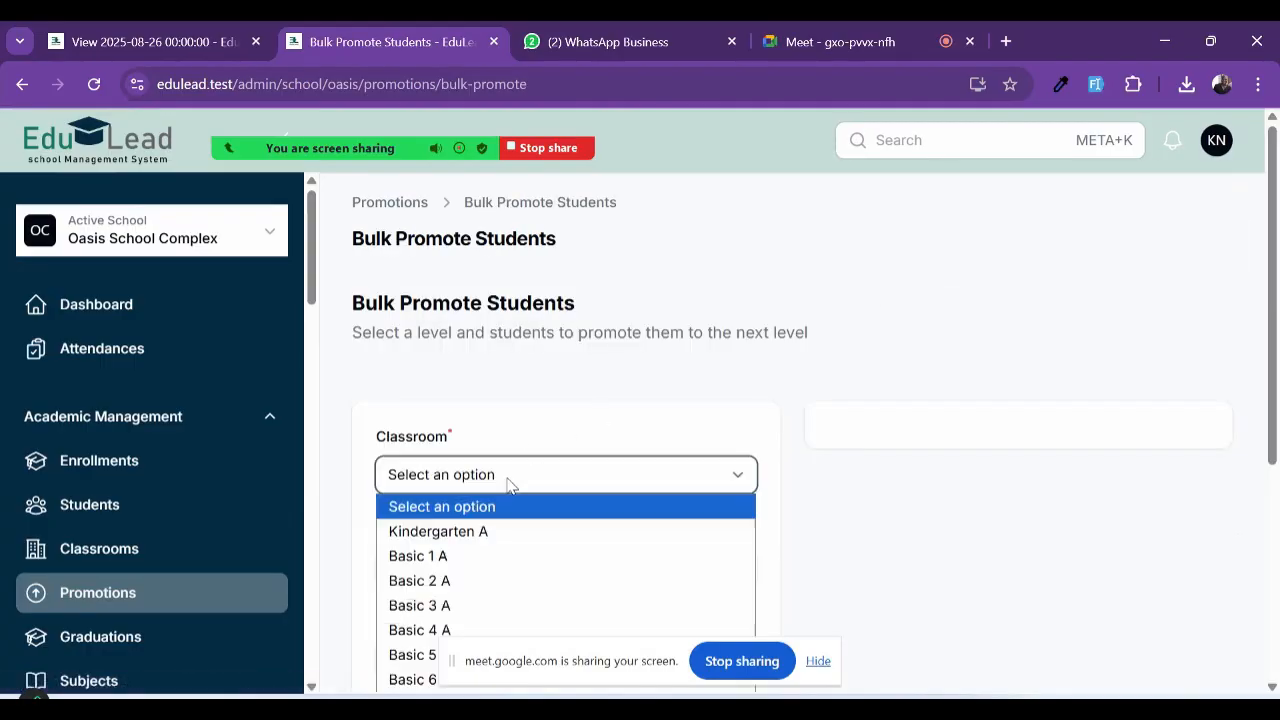
{"action": "left_click", "coordinate": [422, 538]}
{"action": "scroll", "coordinate": [557, 432], "scroll_direction": "down", "scroll_amount": 1}
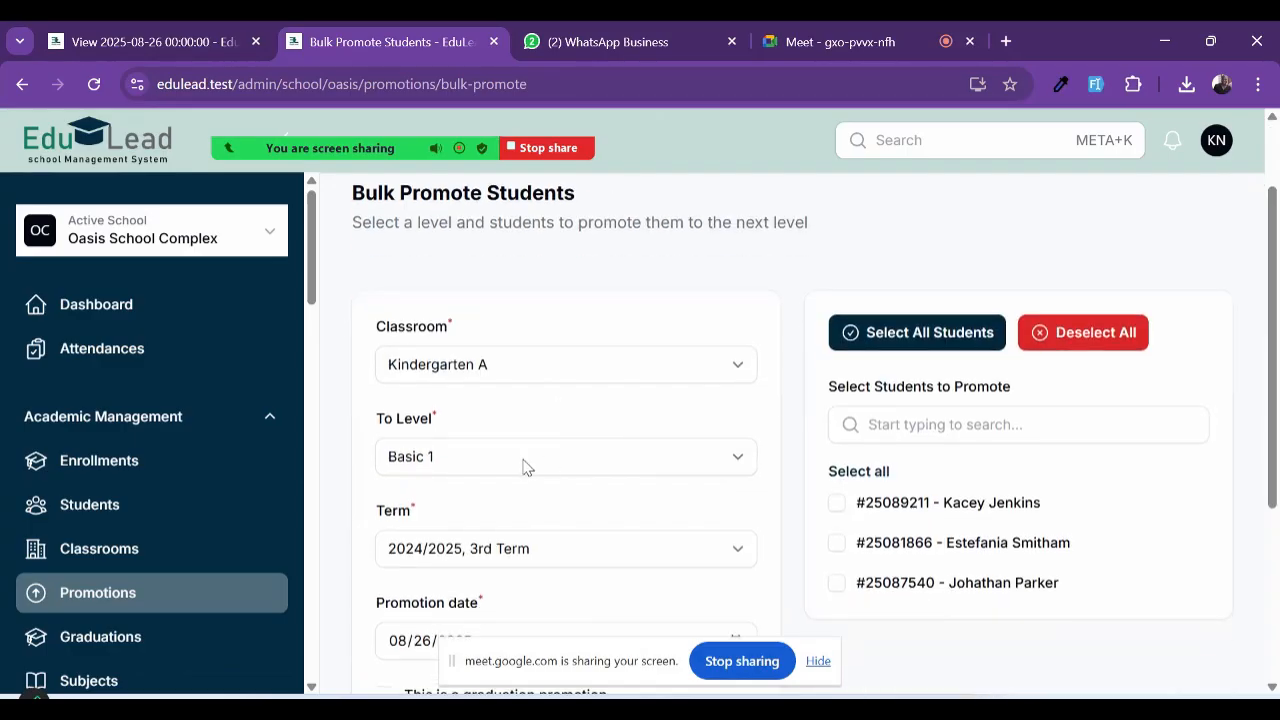
{"action": "left_click", "coordinate": [843, 478]}
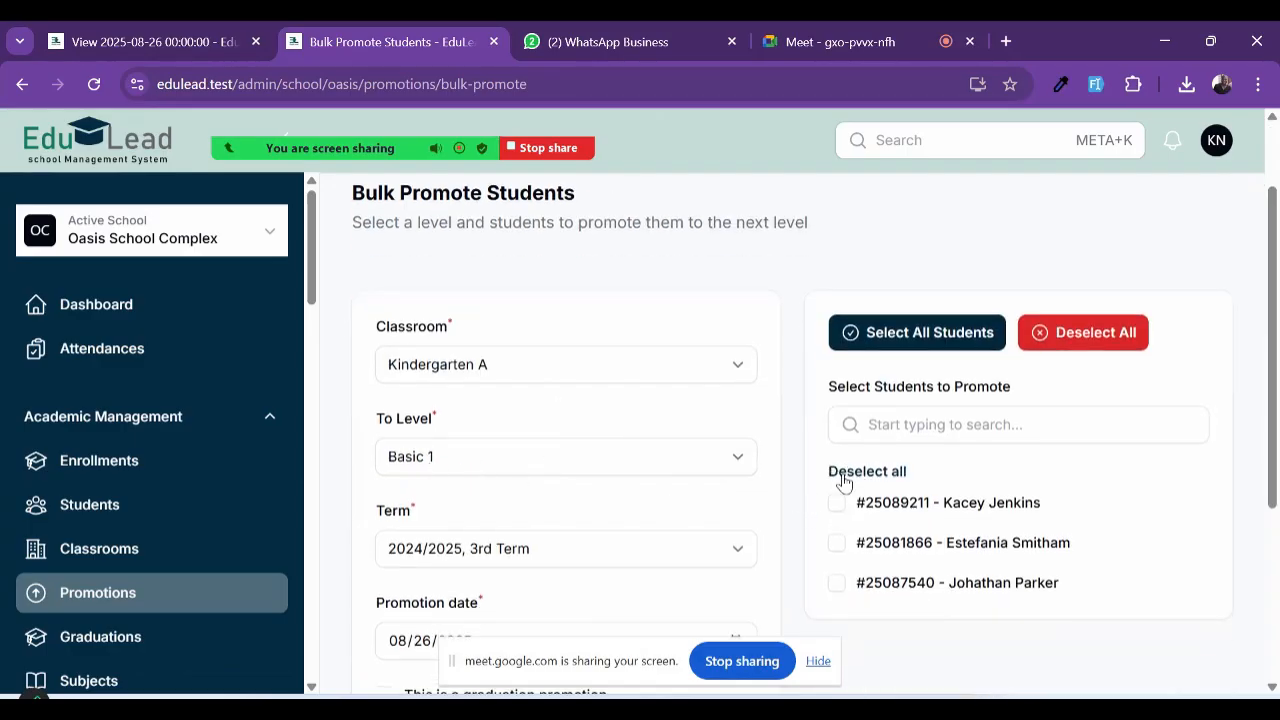
{"action": "scroll", "coordinate": [845, 482], "scroll_direction": "down", "scroll_amount": 3}
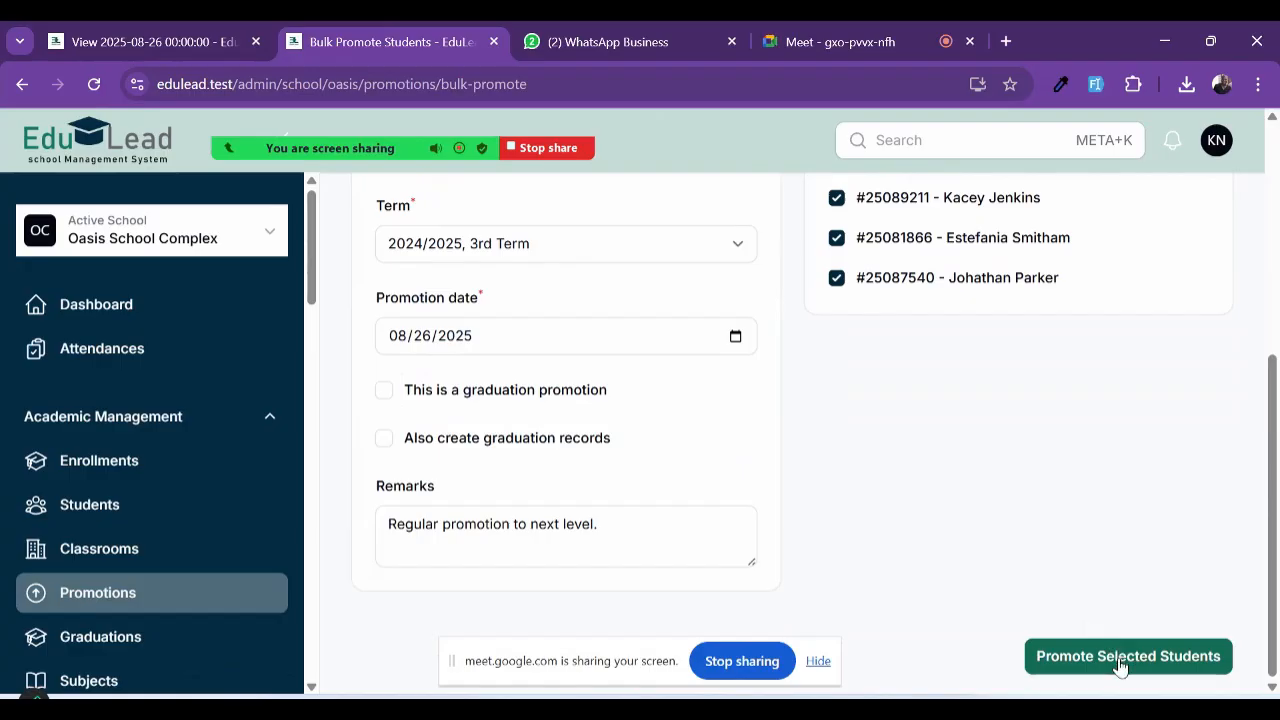
Step: Leave the bulk promotion unsubmitted, open the Graduations list and bring up the Bulk Graduate Students form
{"action": "scroll", "coordinate": [86, 437], "scroll_direction": "down", "scroll_amount": 1}
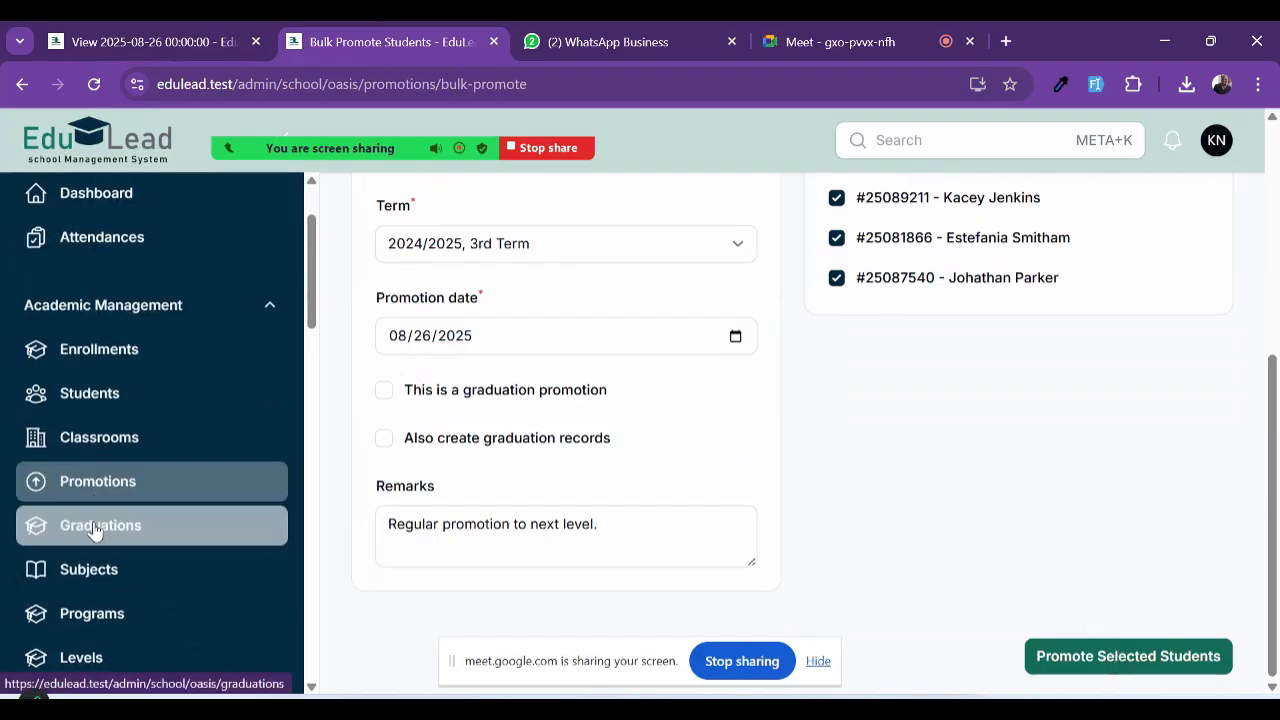
{"action": "left_click", "coordinate": [94, 530]}
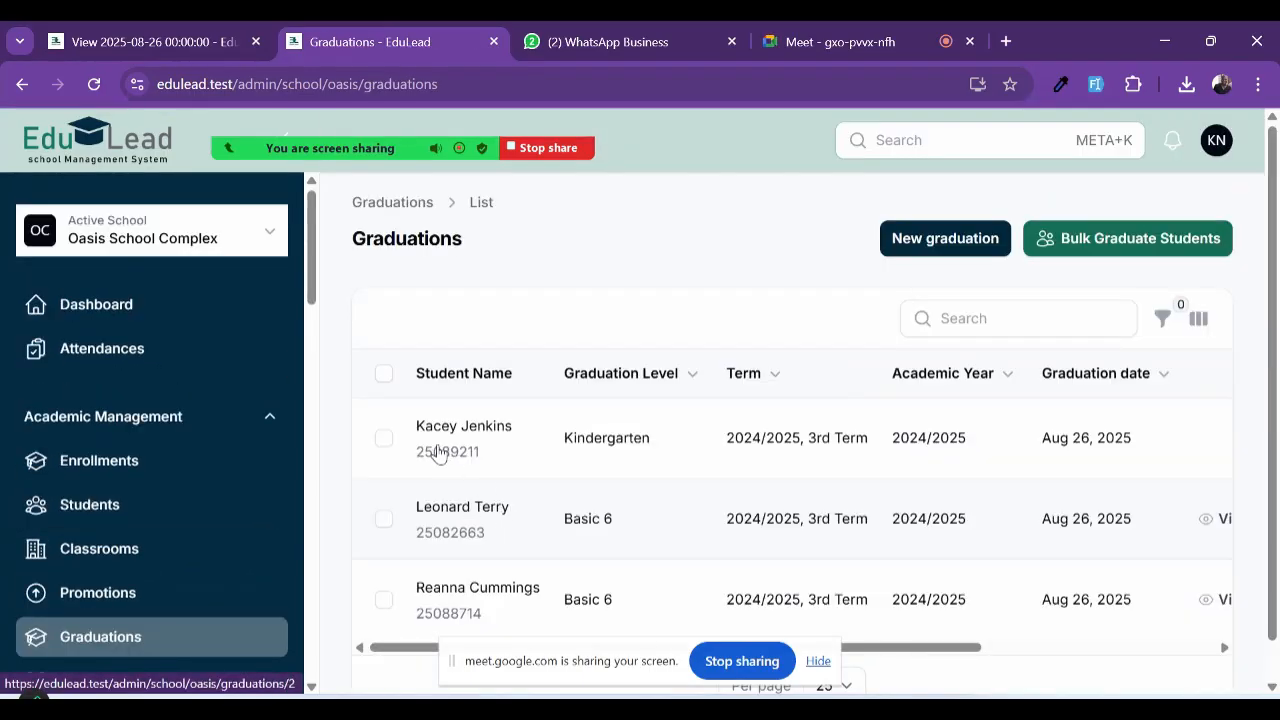
{"action": "left_click", "coordinate": [1088, 247]}
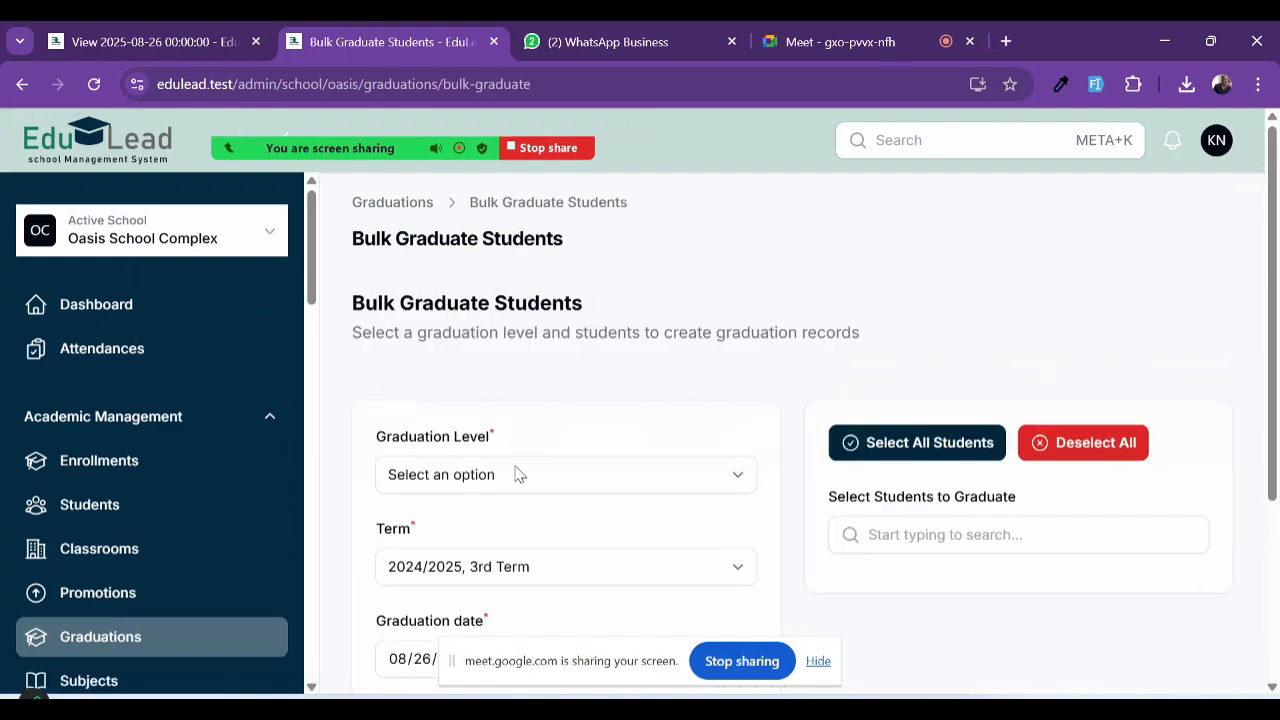
{"action": "scroll", "coordinate": [518, 474], "scroll_direction": "down", "scroll_amount": 1}
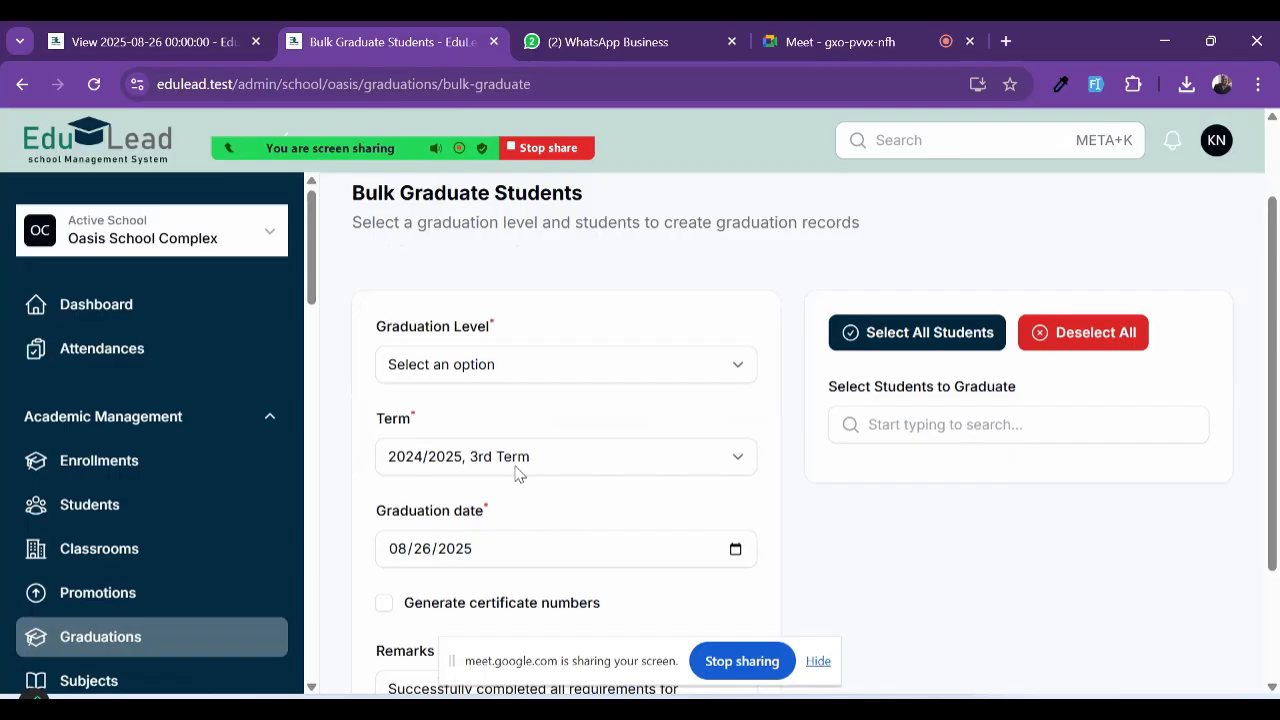
Step: Try Kindergarten and Basic 6 as graduation level, enable certificate number generation and look over the remaining graduation fields
{"action": "left_click", "coordinate": [472, 366]}
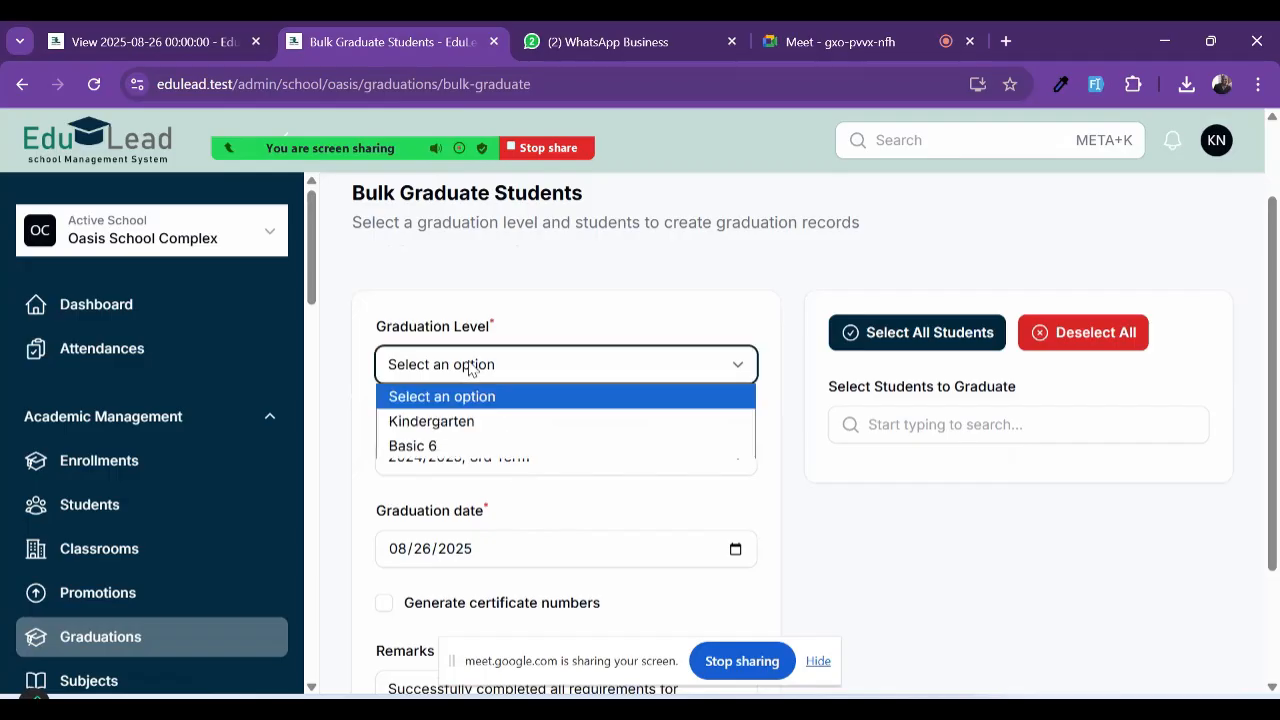
{"action": "left_click", "coordinate": [439, 427]}
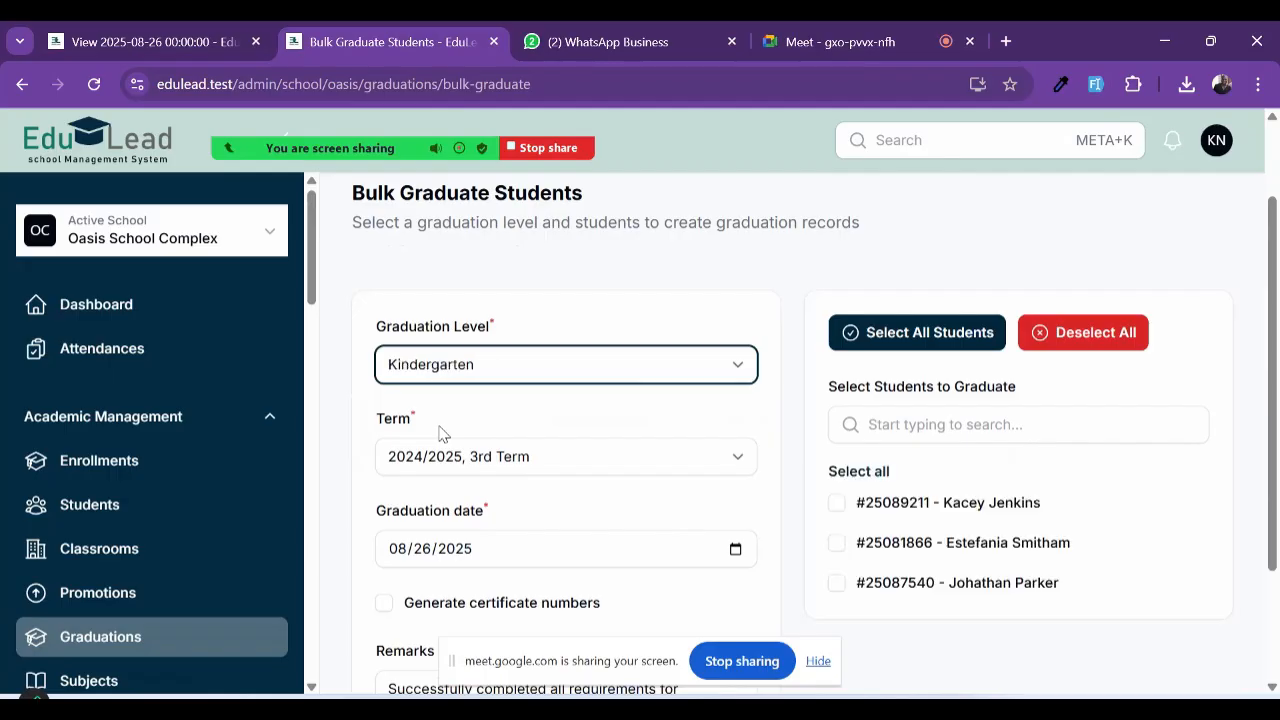
{"action": "scroll", "coordinate": [652, 500], "scroll_direction": "down", "scroll_amount": 1}
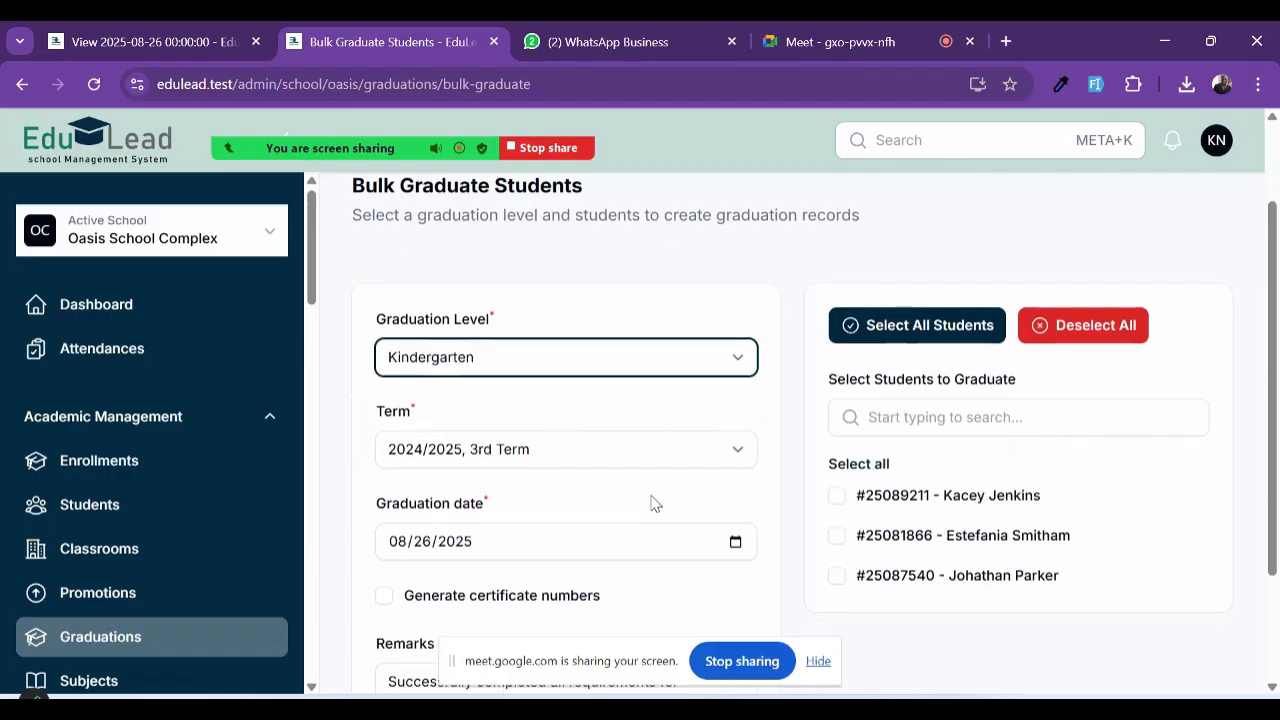
{"action": "left_click", "coordinate": [464, 333]}
{"action": "left_click", "coordinate": [435, 401]}
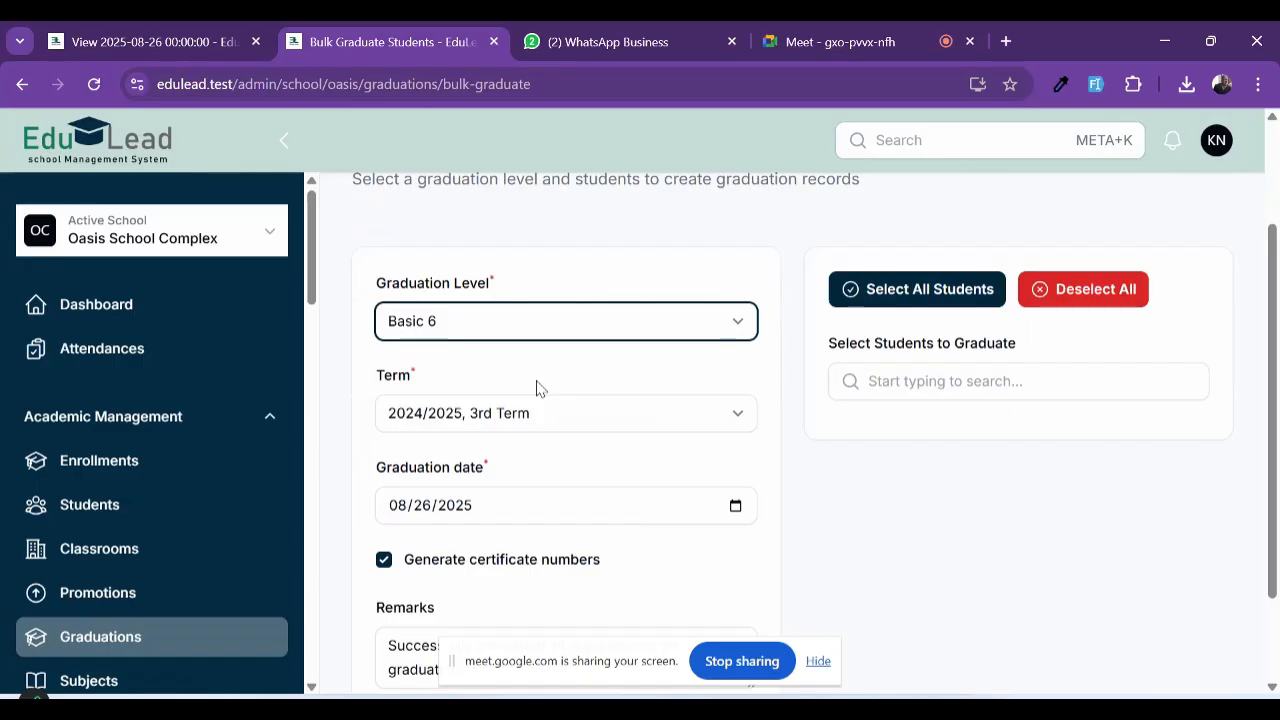
{"action": "scroll", "coordinate": [508, 374], "scroll_direction": "down", "scroll_amount": 1}
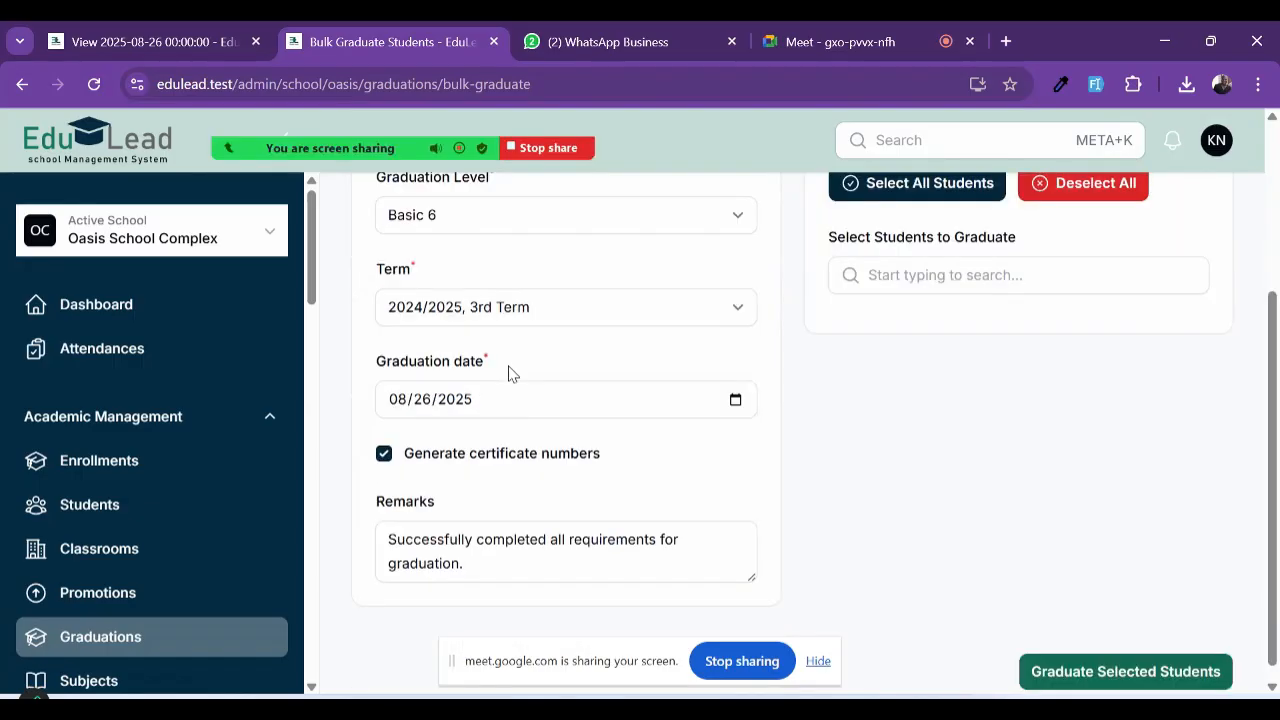
Step: Leave the graduation form unsubmitted, open the Subjects list and review subject types, codes and the classrooms they are taught in
{"action": "scroll", "coordinate": [90, 560], "scroll_direction": "down", "scroll_amount": 2}
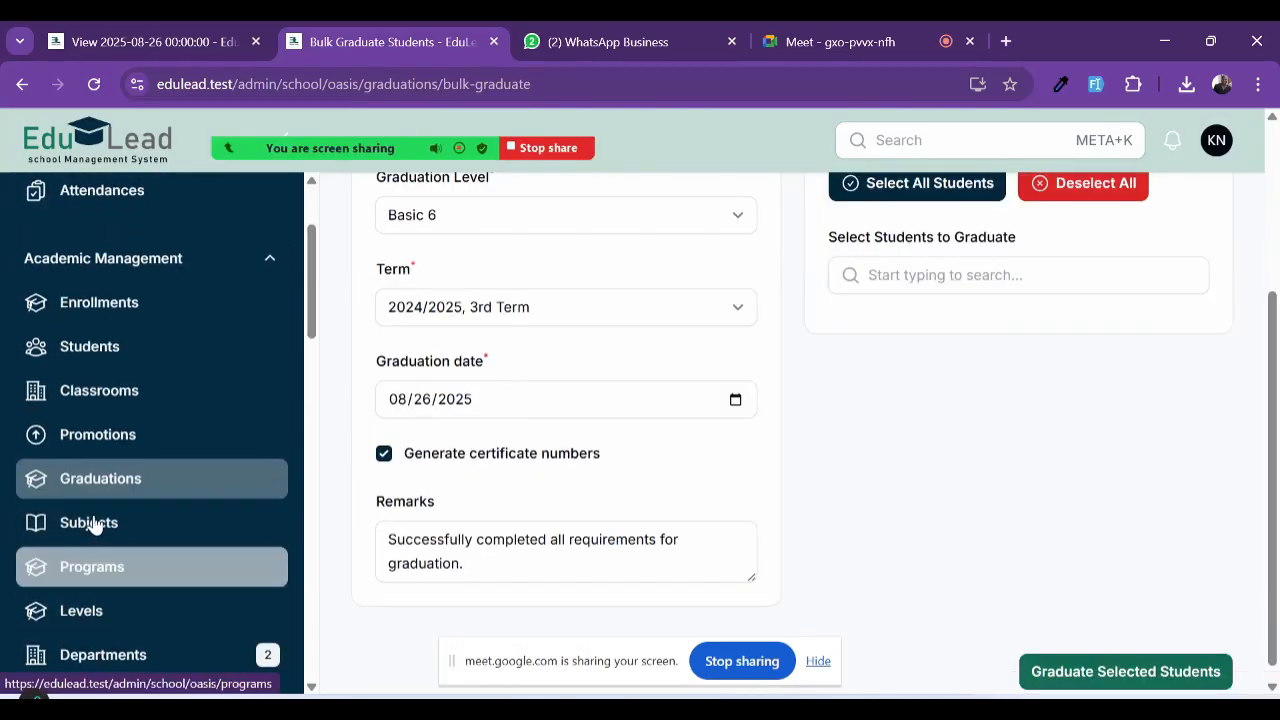
{"action": "left_click", "coordinate": [92, 523]}
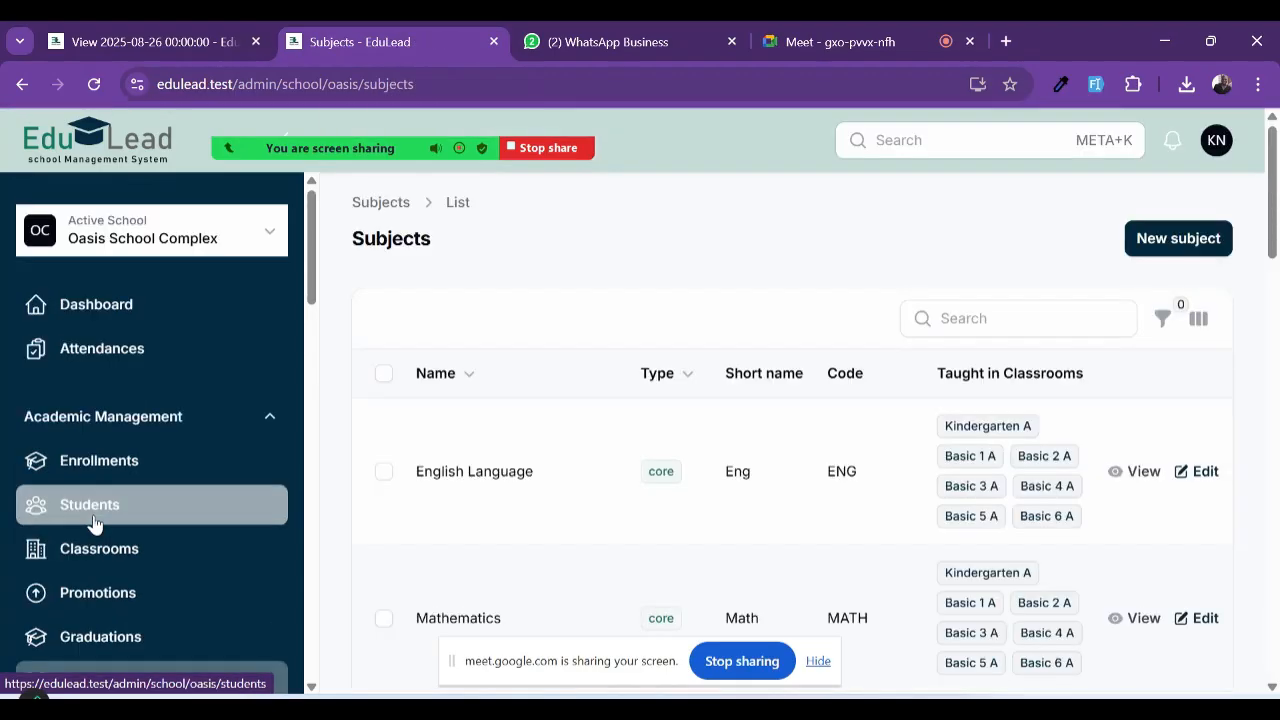
{"action": "scroll", "coordinate": [586, 583], "scroll_direction": "down", "scroll_amount": 1}
{"action": "scroll", "coordinate": [586, 583], "scroll_direction": "up", "scroll_amount": 1}
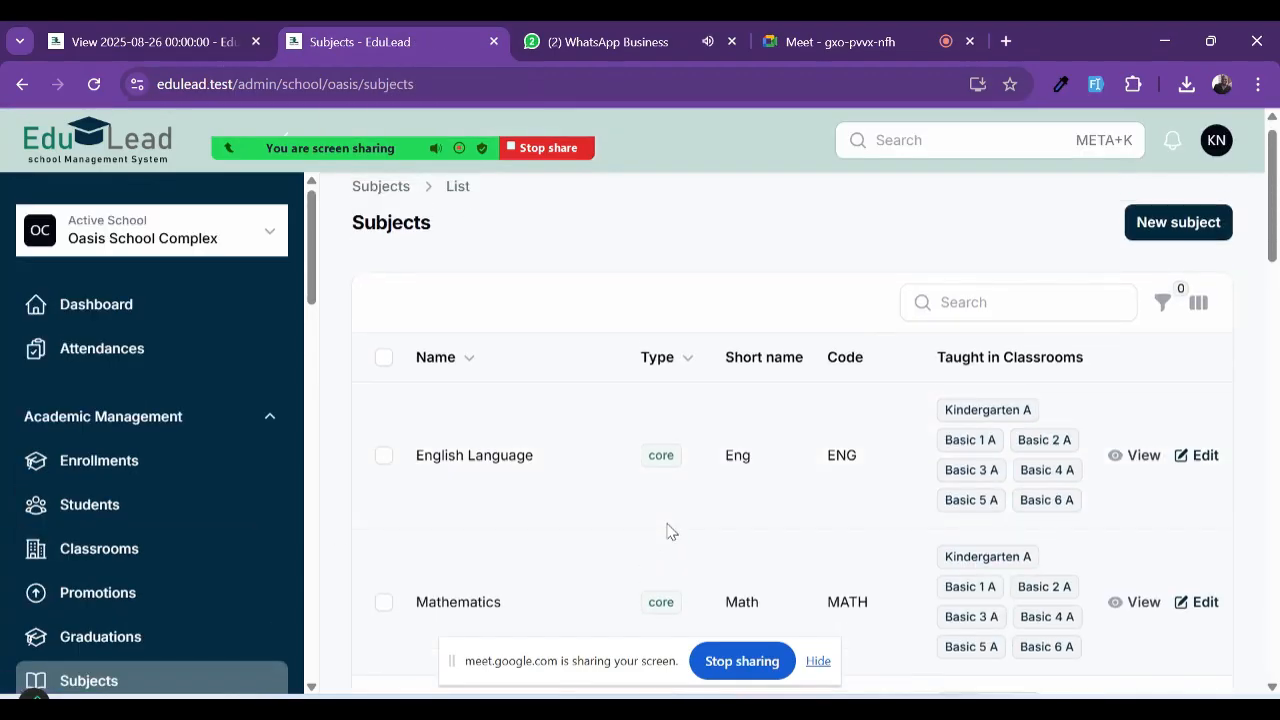
{"action": "scroll", "coordinate": [849, 480], "scroll_direction": "up", "scroll_amount": 1}
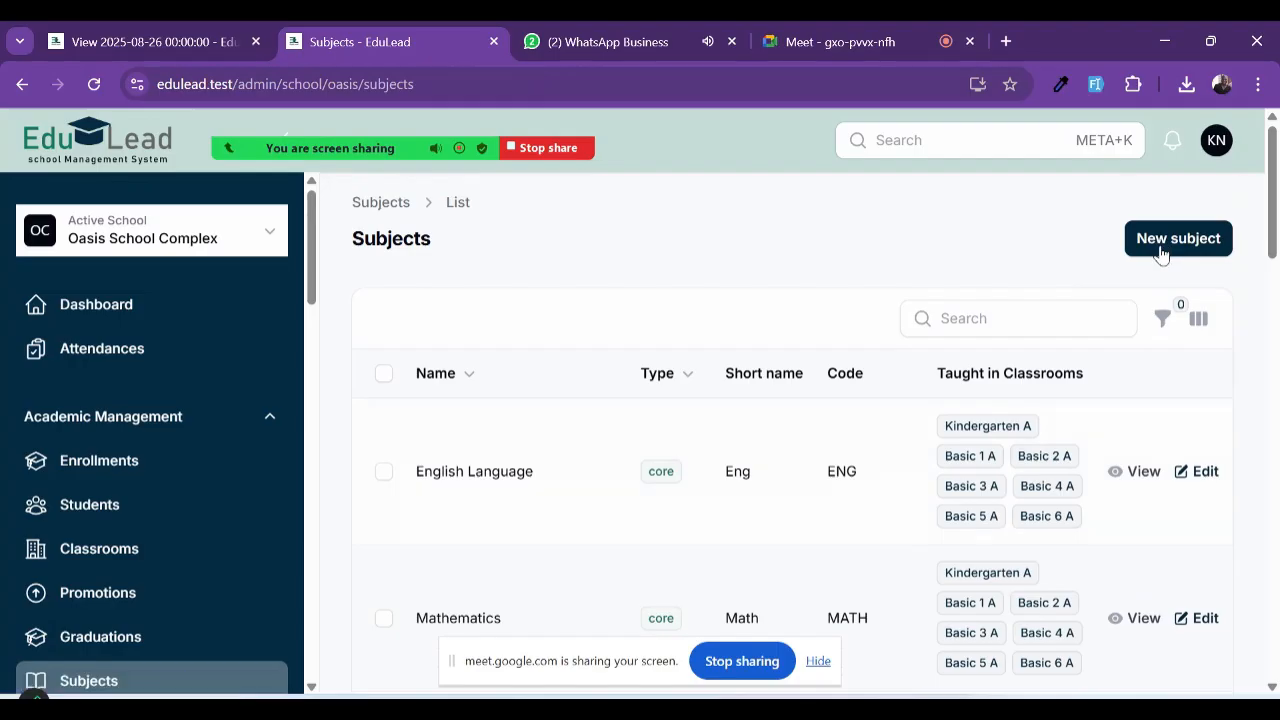
Step: Open the new subject form and look over its name, code and type fields, including the core and elective options
{"action": "left_click", "coordinate": [1160, 253]}
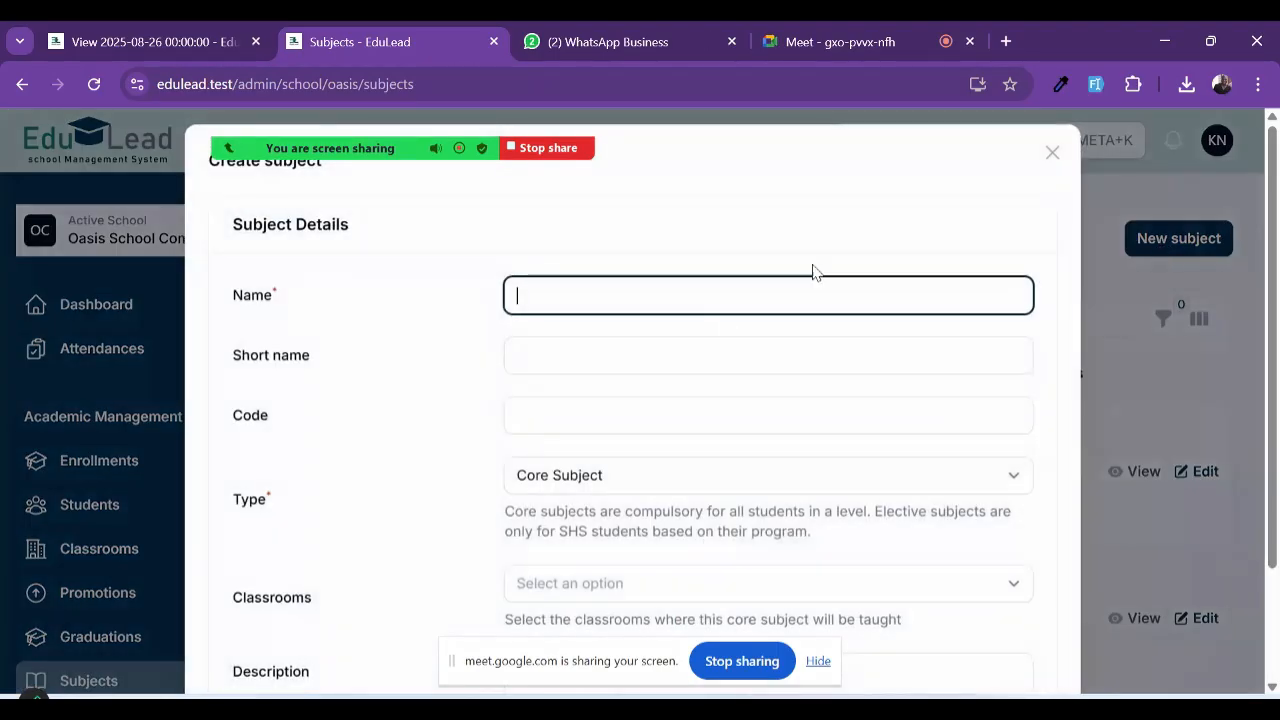
{"action": "scroll", "coordinate": [722, 334], "scroll_direction": "down", "scroll_amount": 1}
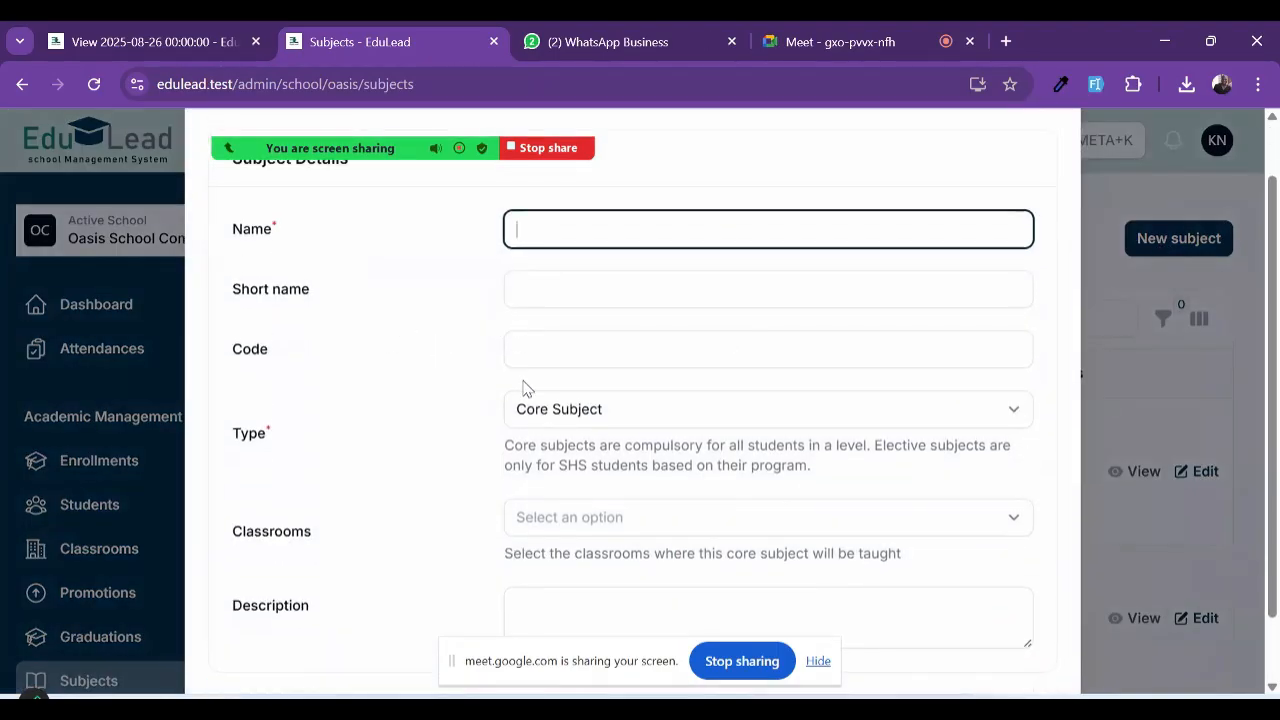
{"action": "scroll", "coordinate": [527, 388], "scroll_direction": "down", "scroll_amount": 1}
{"action": "left_click", "coordinate": [553, 386]}
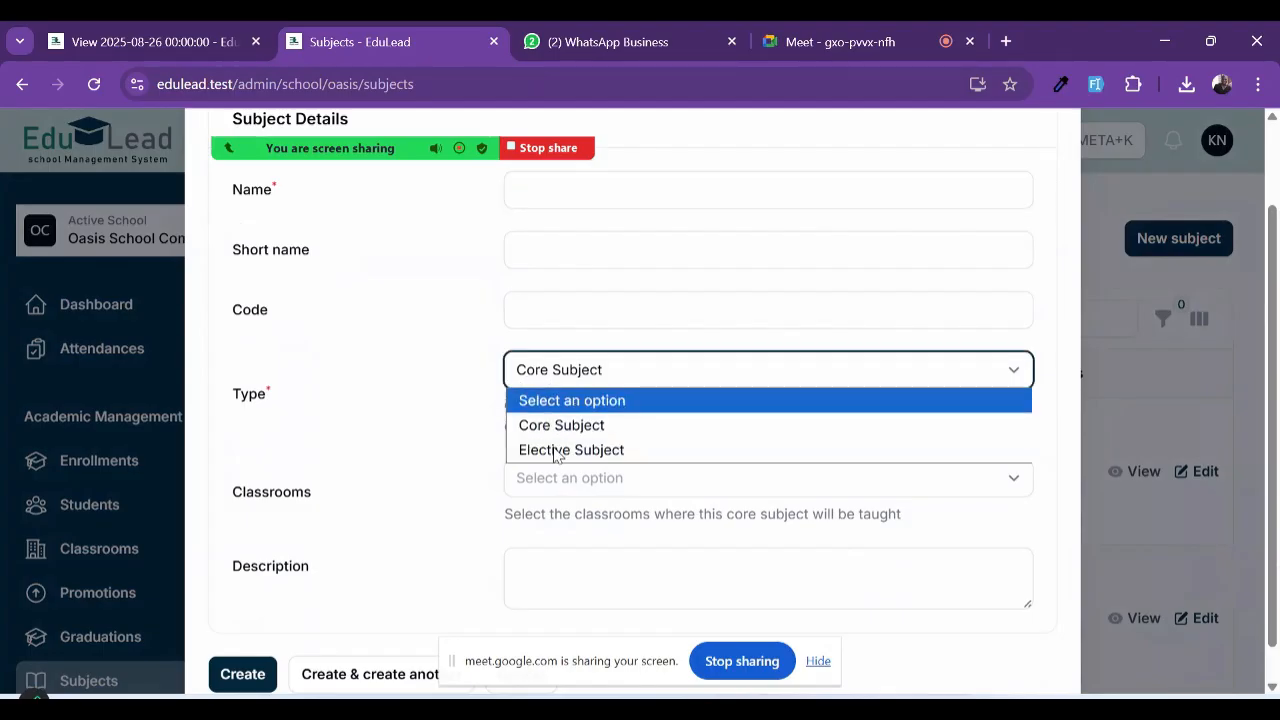
{"action": "left_click", "coordinate": [443, 490]}
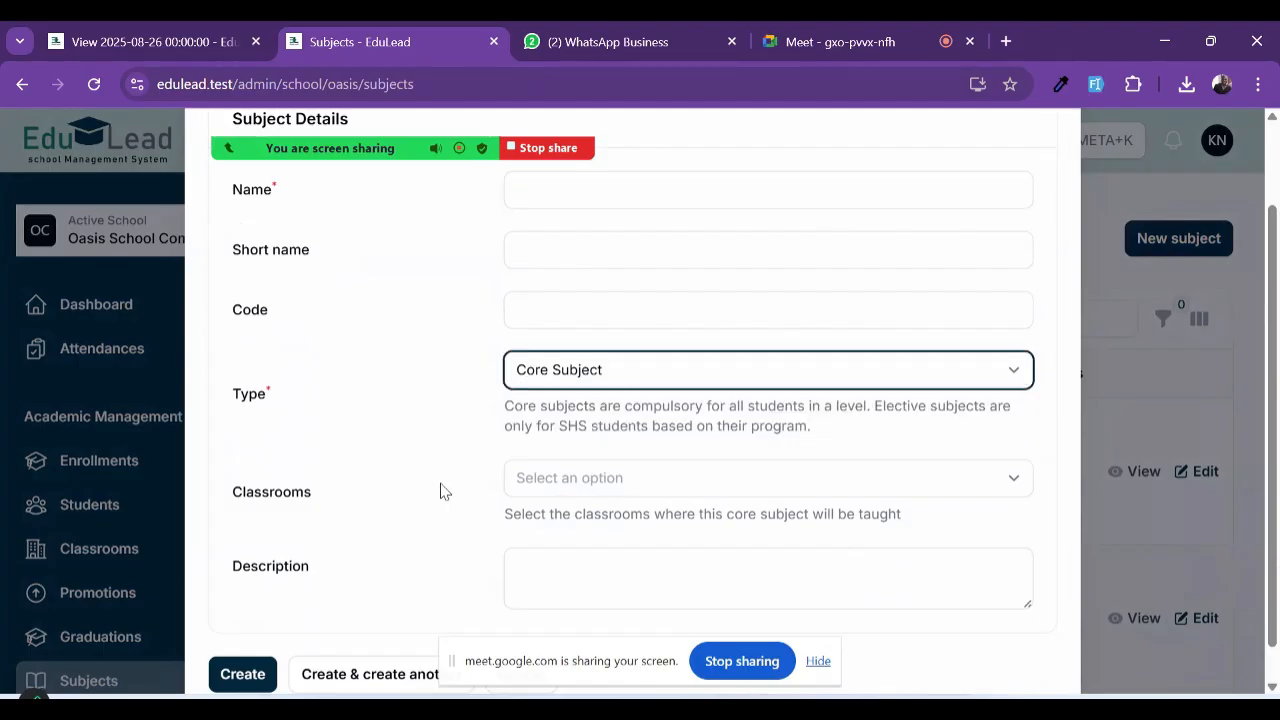
Step: Look over the classroom choices for a core subject and close the new subject form without saving
{"action": "scroll", "coordinate": [455, 488], "scroll_direction": "down", "scroll_amount": 1}
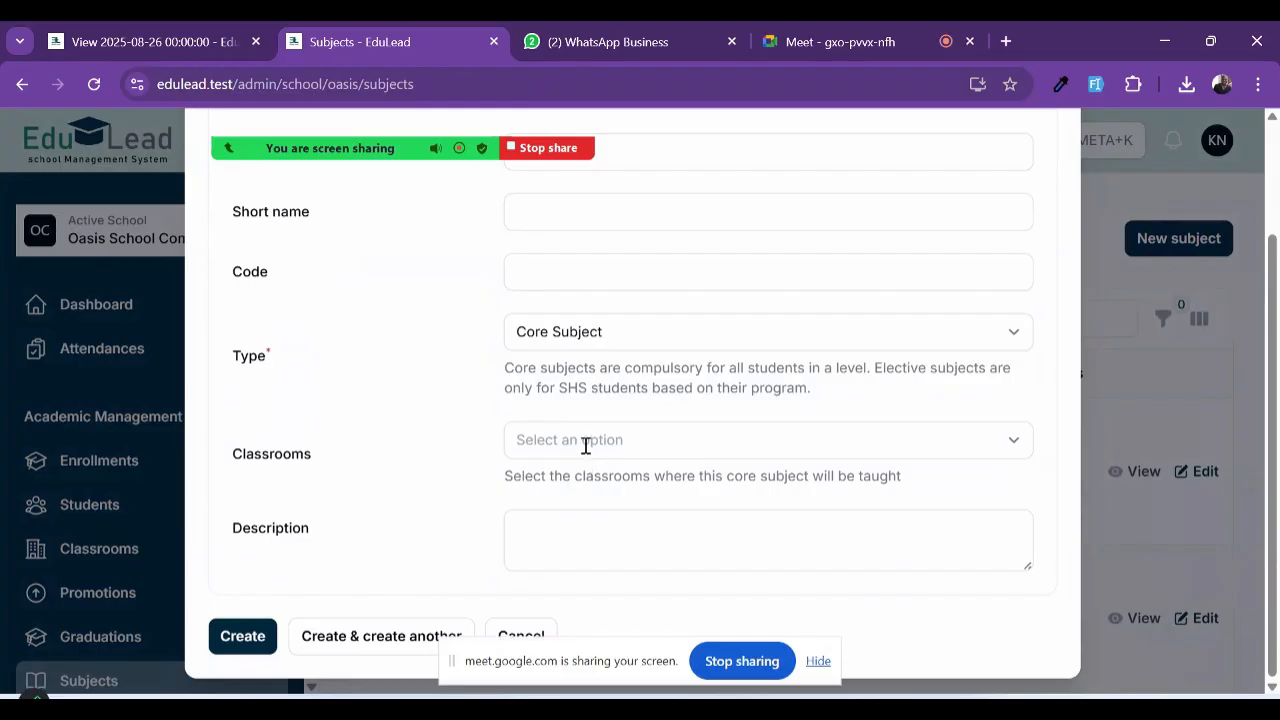
{"action": "left_click", "coordinate": [586, 445]}
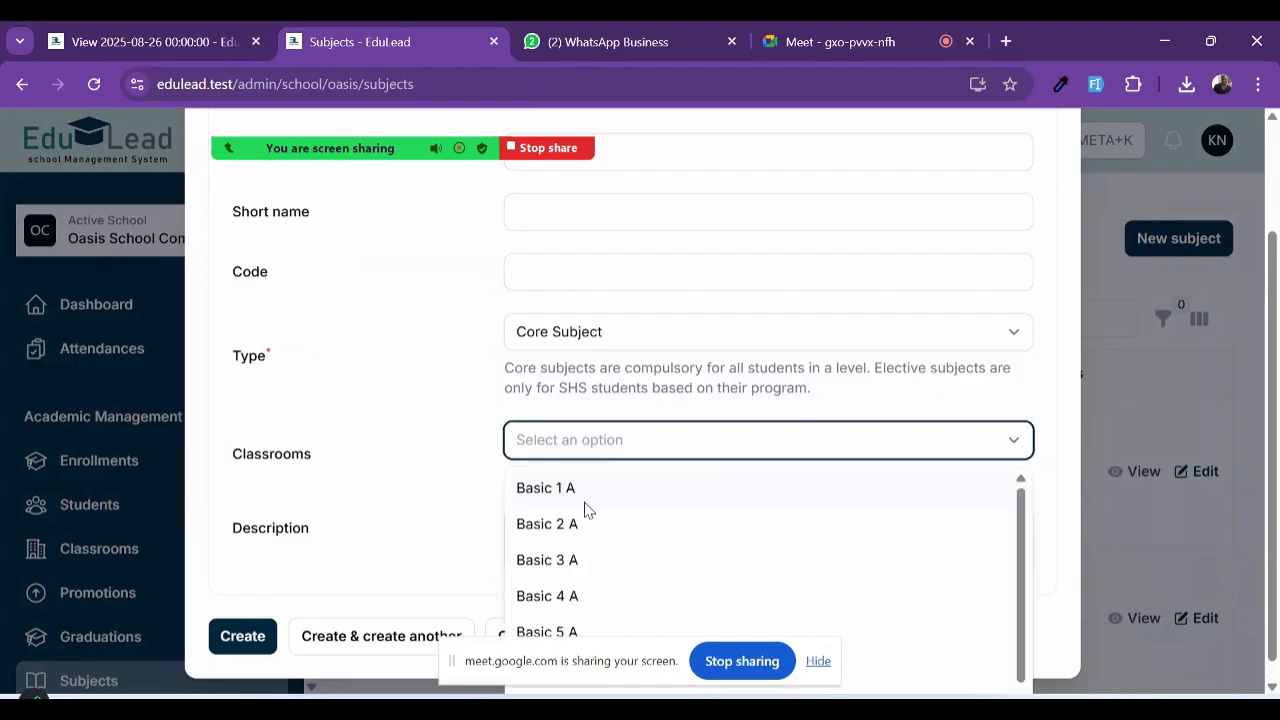
{"action": "scroll", "coordinate": [448, 492], "scroll_direction": "down", "scroll_amount": 1}
{"action": "left_click", "coordinate": [426, 500]}
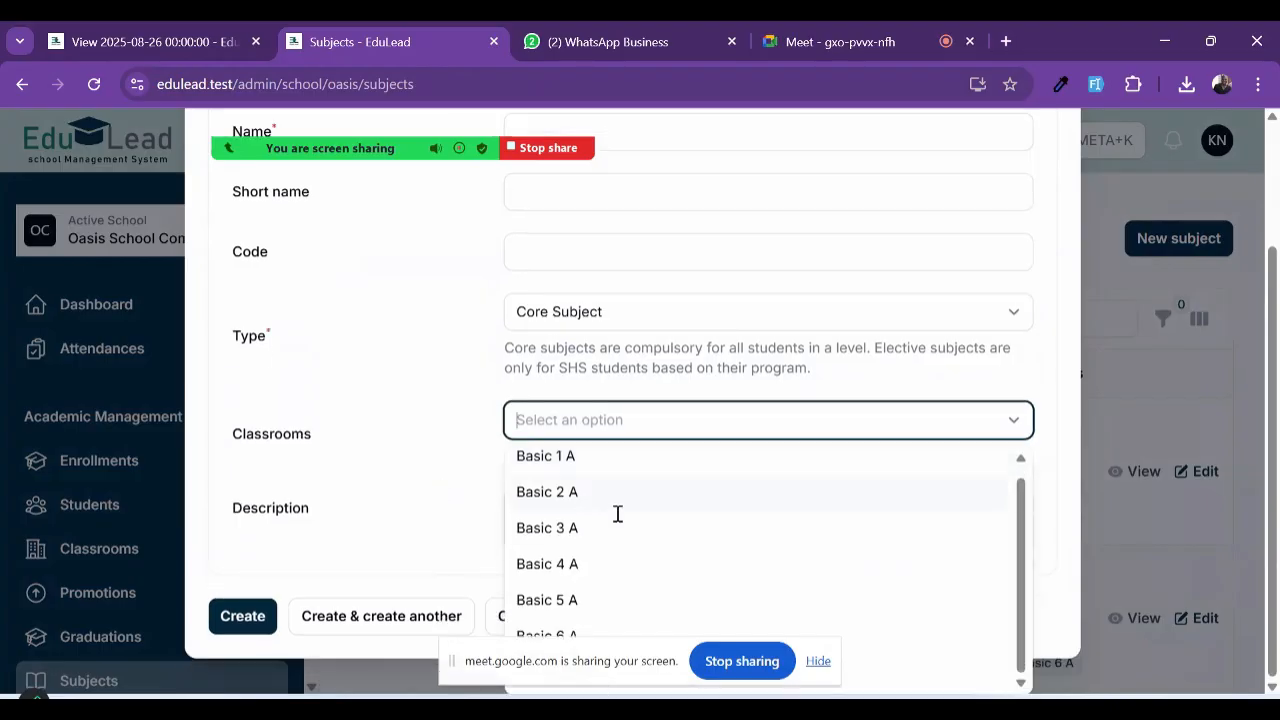
{"action": "scroll", "coordinate": [619, 515], "scroll_direction": "up", "scroll_amount": 2}
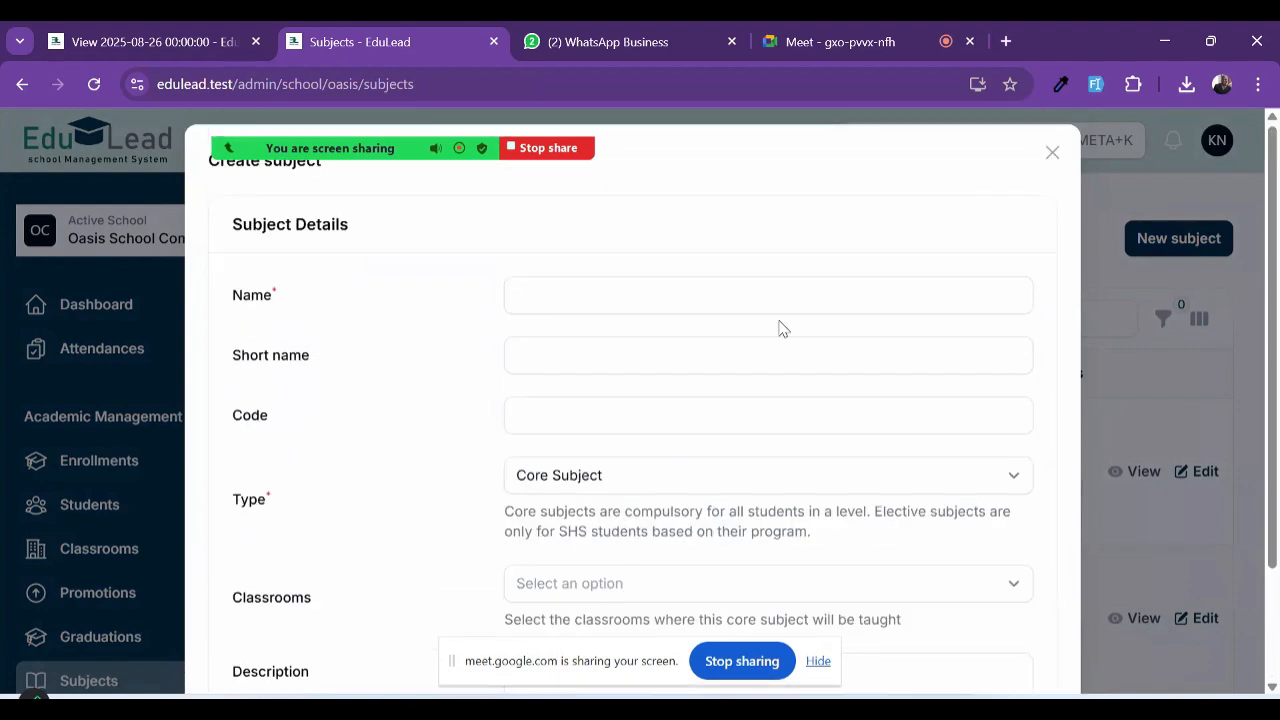
{"action": "left_click", "coordinate": [1052, 154]}
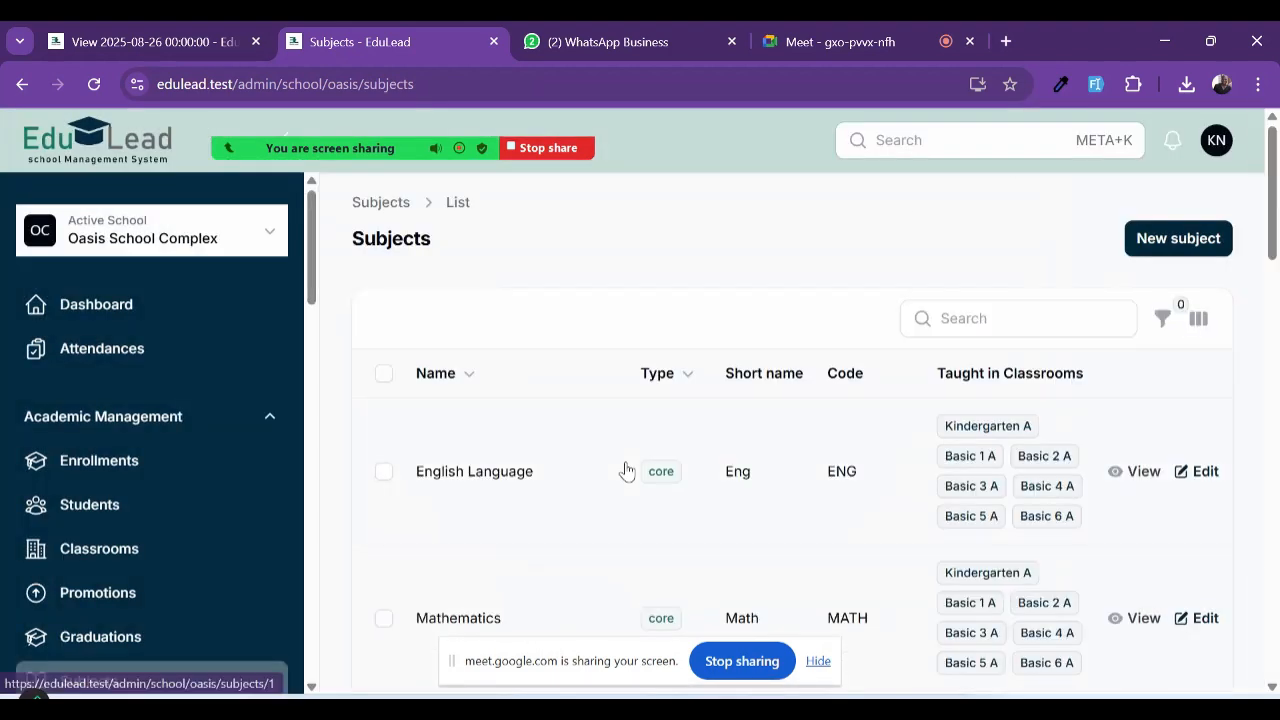
Step: Look over more of the subjects list and open the Programs list under Academic Management
{"action": "scroll", "coordinate": [625, 470], "scroll_direction": "down", "scroll_amount": 3}
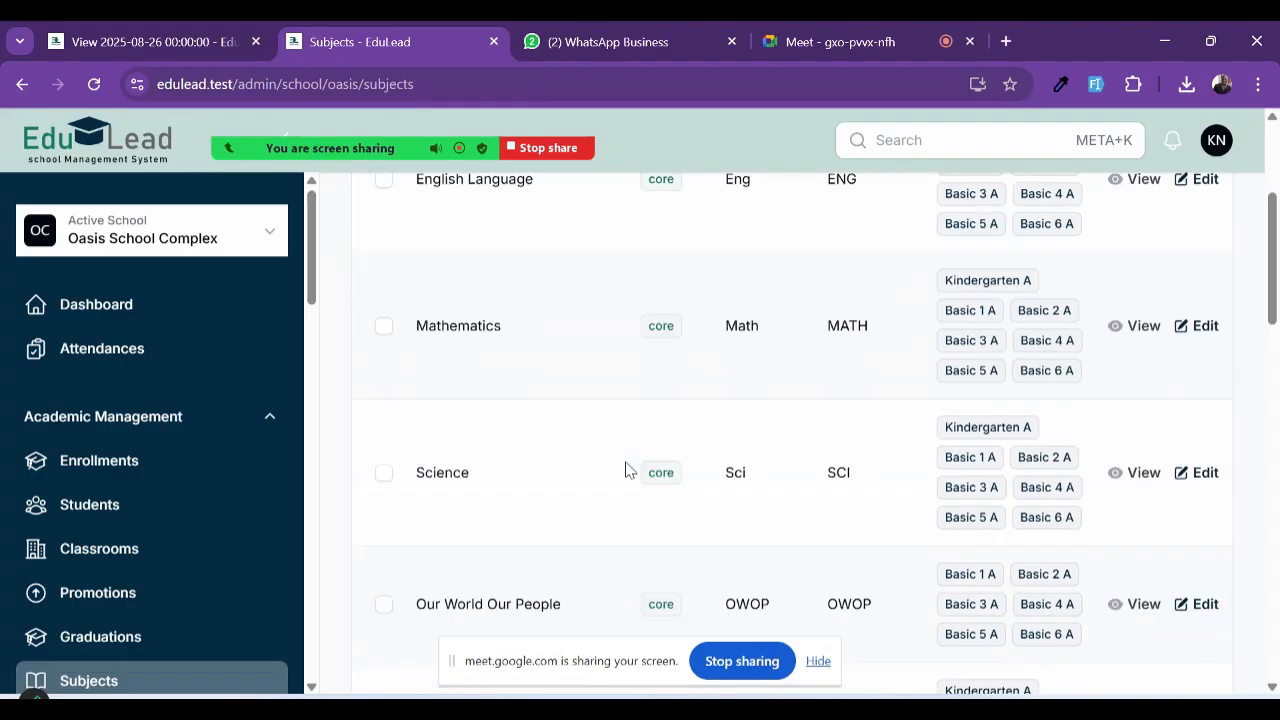
{"action": "scroll", "coordinate": [625, 470], "scroll_direction": "down", "scroll_amount": 2}
{"action": "scroll", "coordinate": [205, 594], "scroll_direction": "down", "scroll_amount": 1}
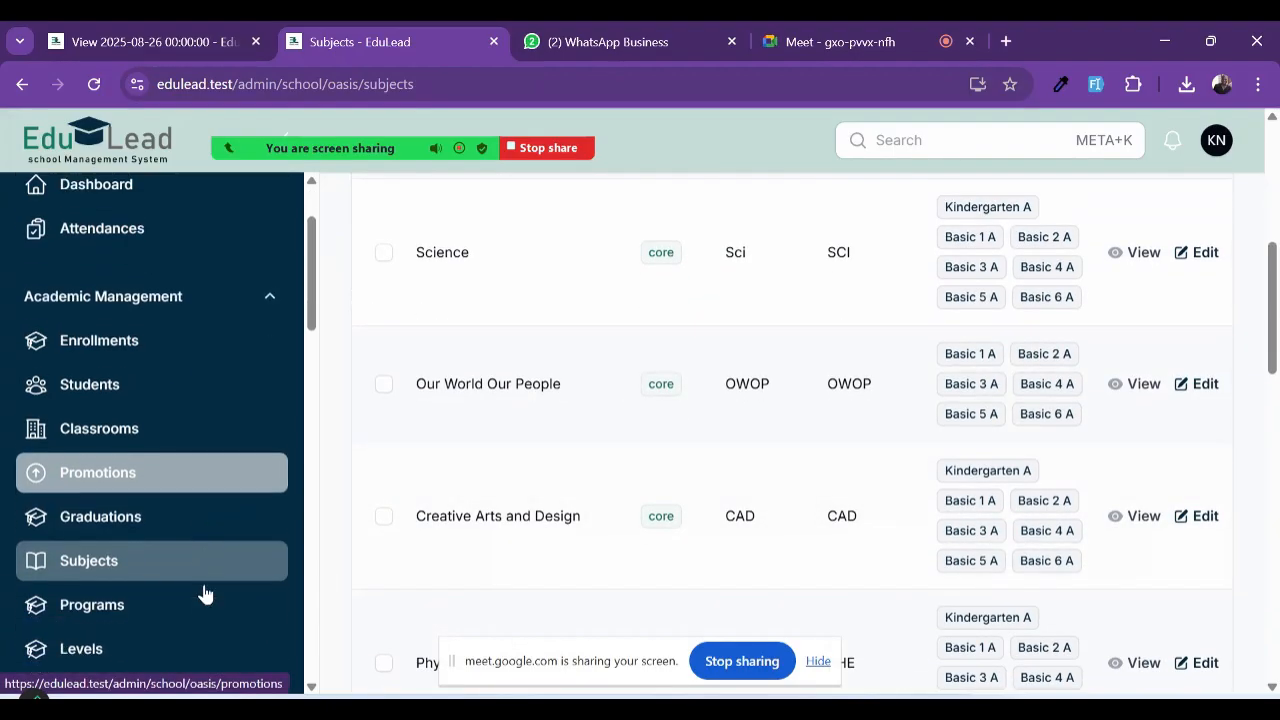
{"action": "scroll", "coordinate": [205, 594], "scroll_direction": "down", "scroll_amount": 1}
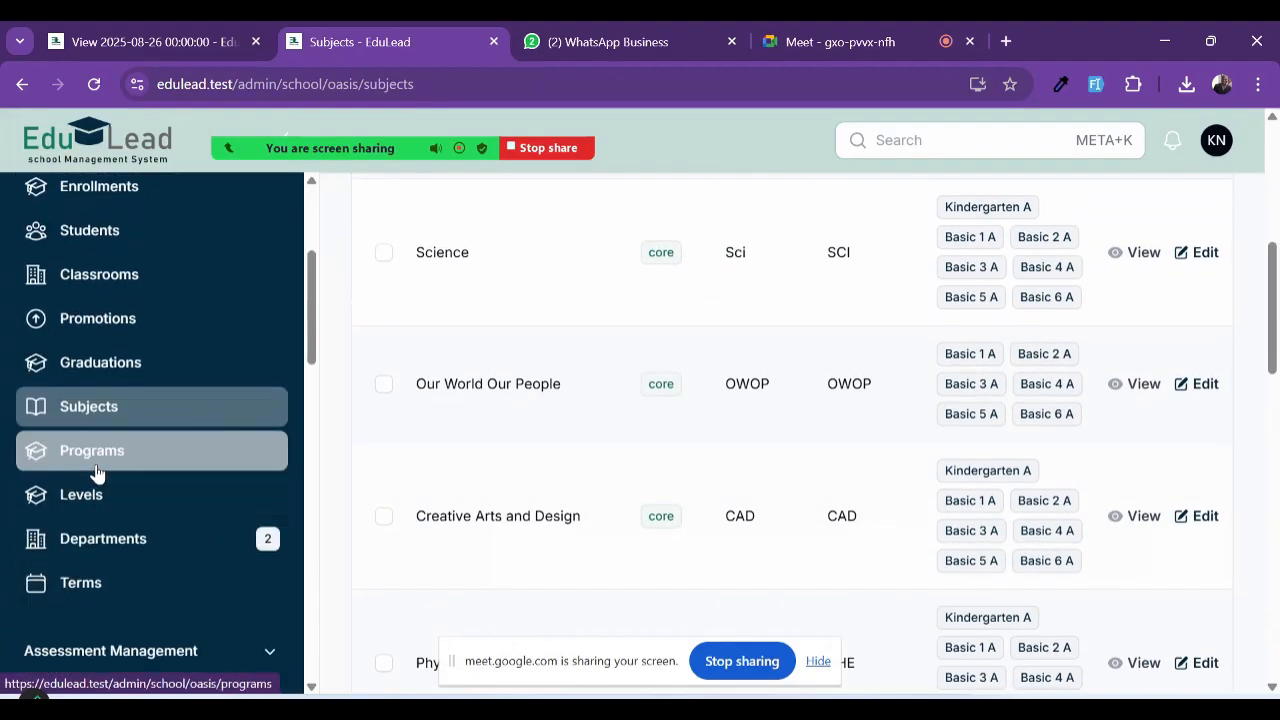
{"action": "left_click", "coordinate": [97, 471]}
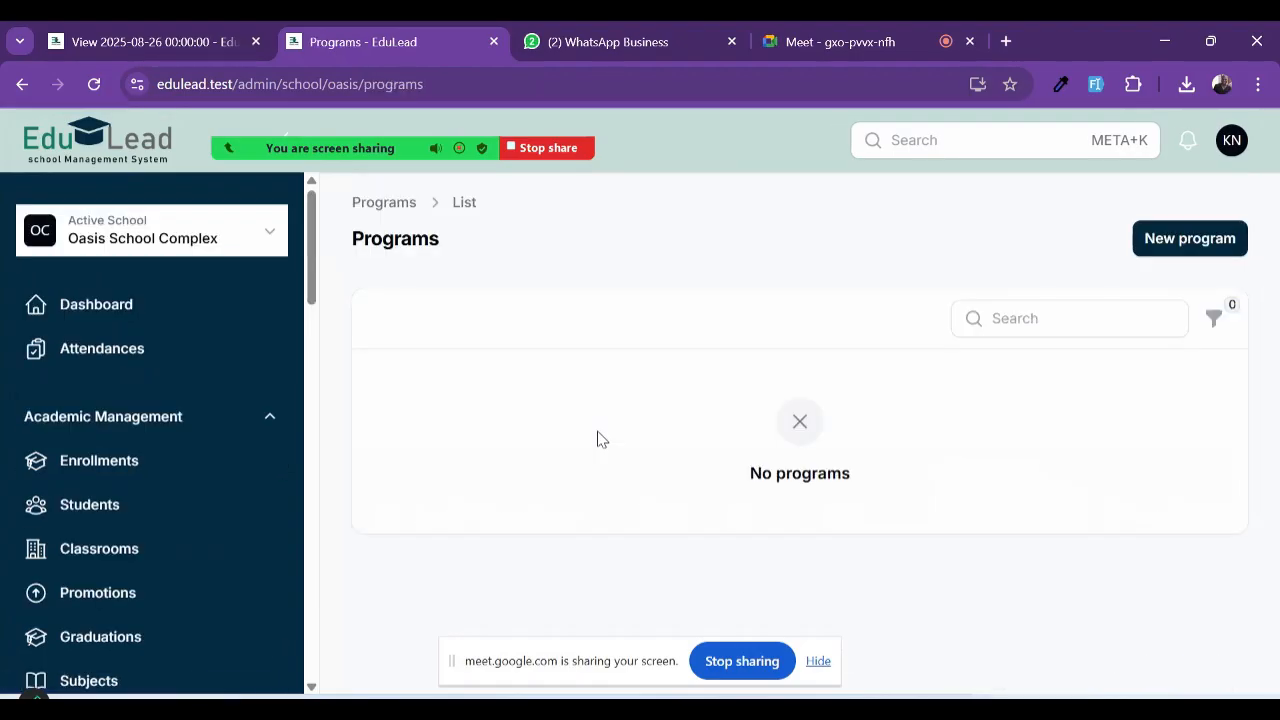
Step: Look over the new program form, close it without saving and open the Levels list
{"action": "left_click", "coordinate": [1176, 246]}
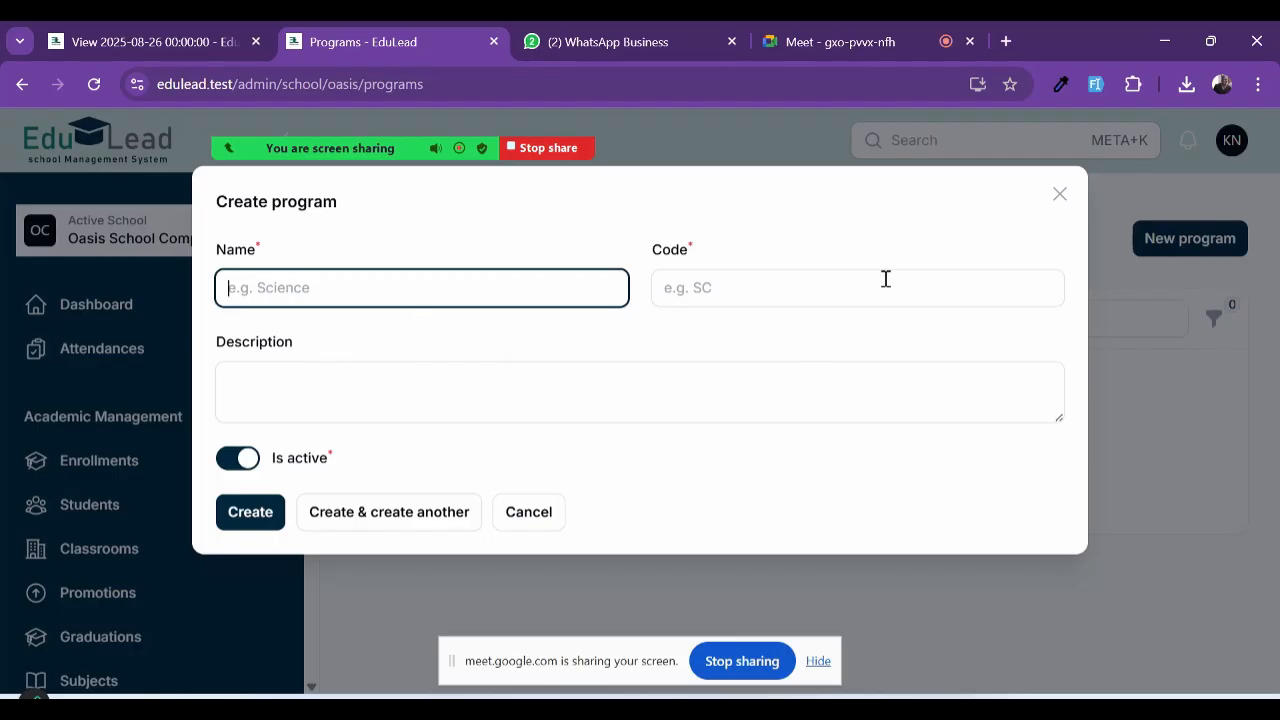
{"action": "left_click", "coordinate": [1059, 195]}
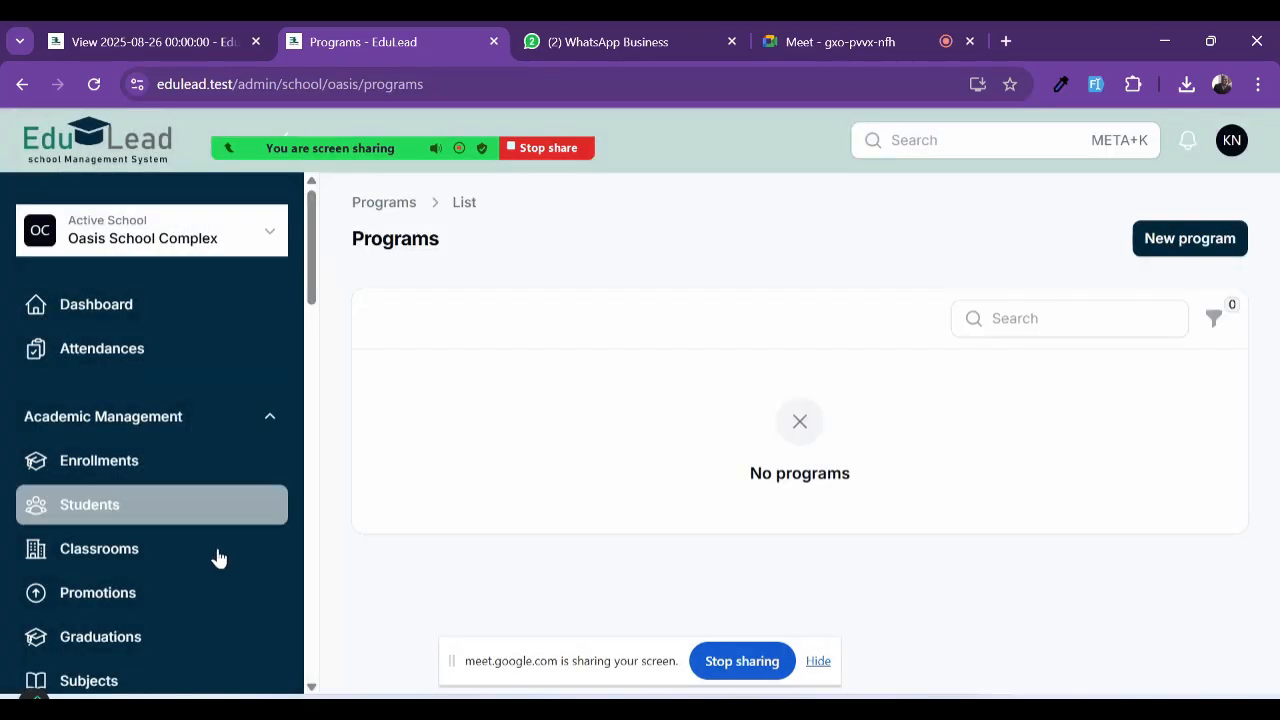
{"action": "scroll", "coordinate": [190, 605], "scroll_direction": "down", "scroll_amount": 3}
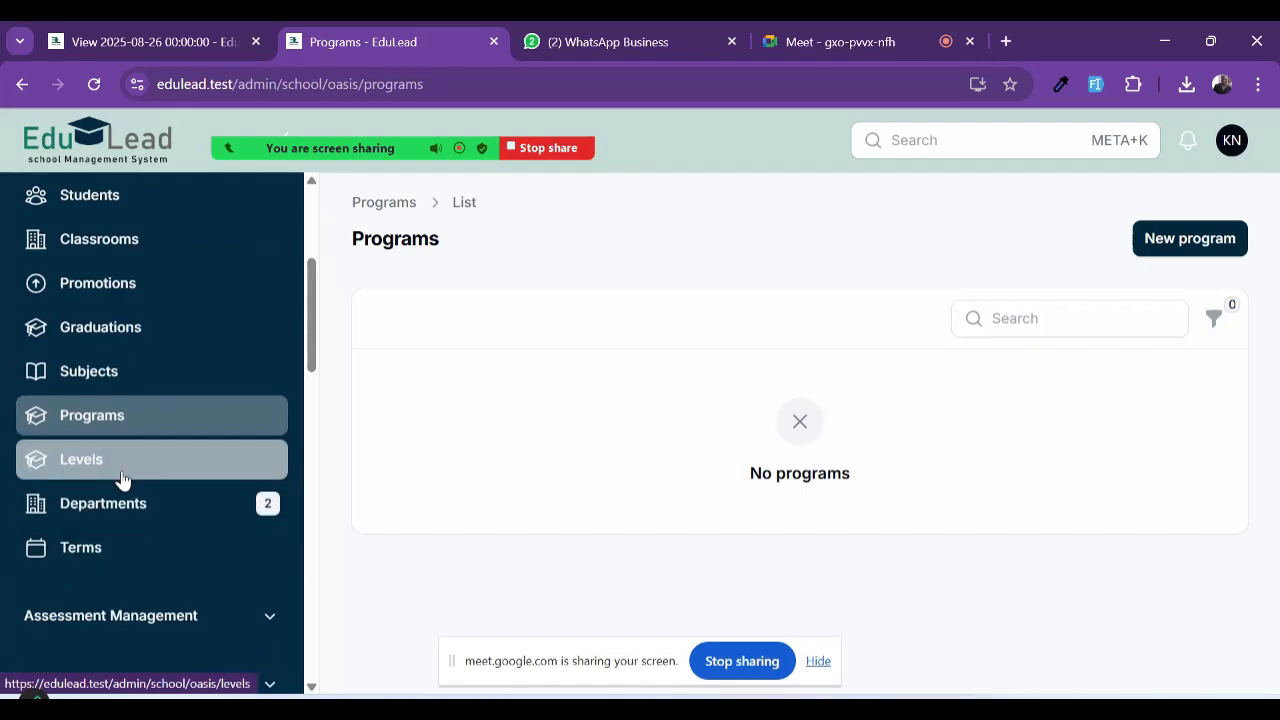
{"action": "left_click", "coordinate": [122, 476]}
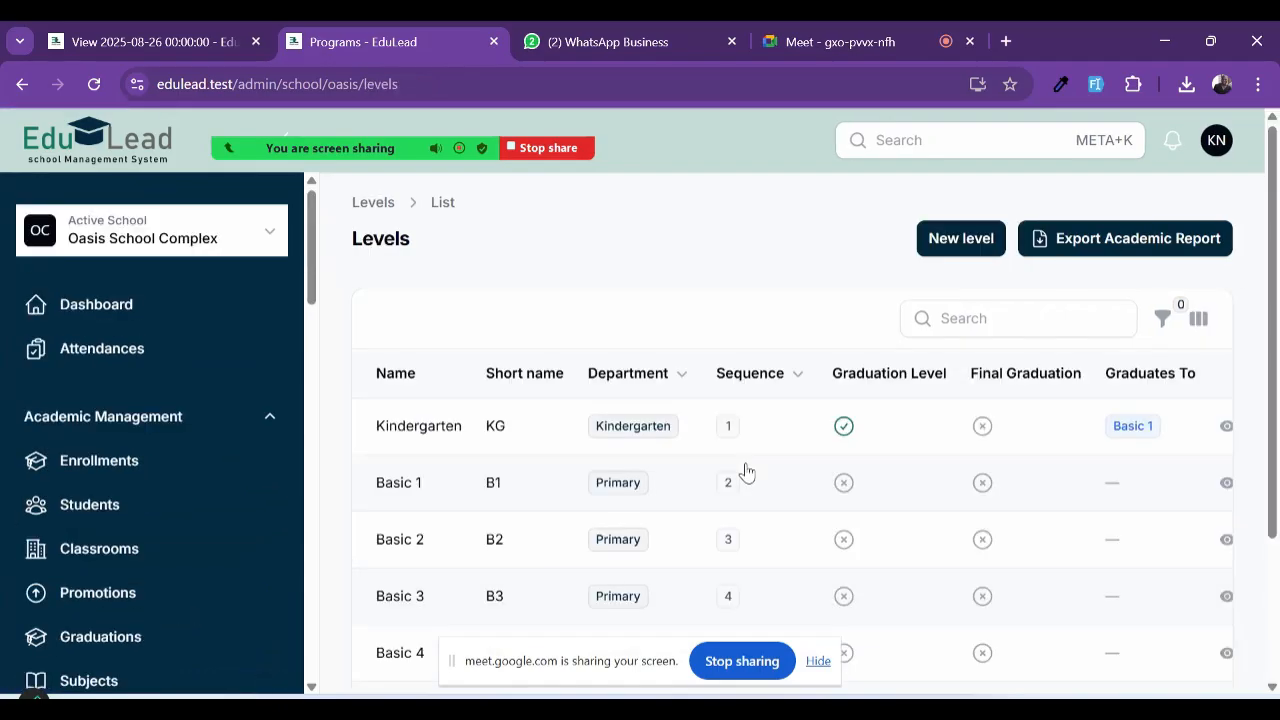
Step: Look over the Levels list and the new level form, closing the form without saving
{"action": "scroll", "coordinate": [747, 470], "scroll_direction": "down", "scroll_amount": 1}
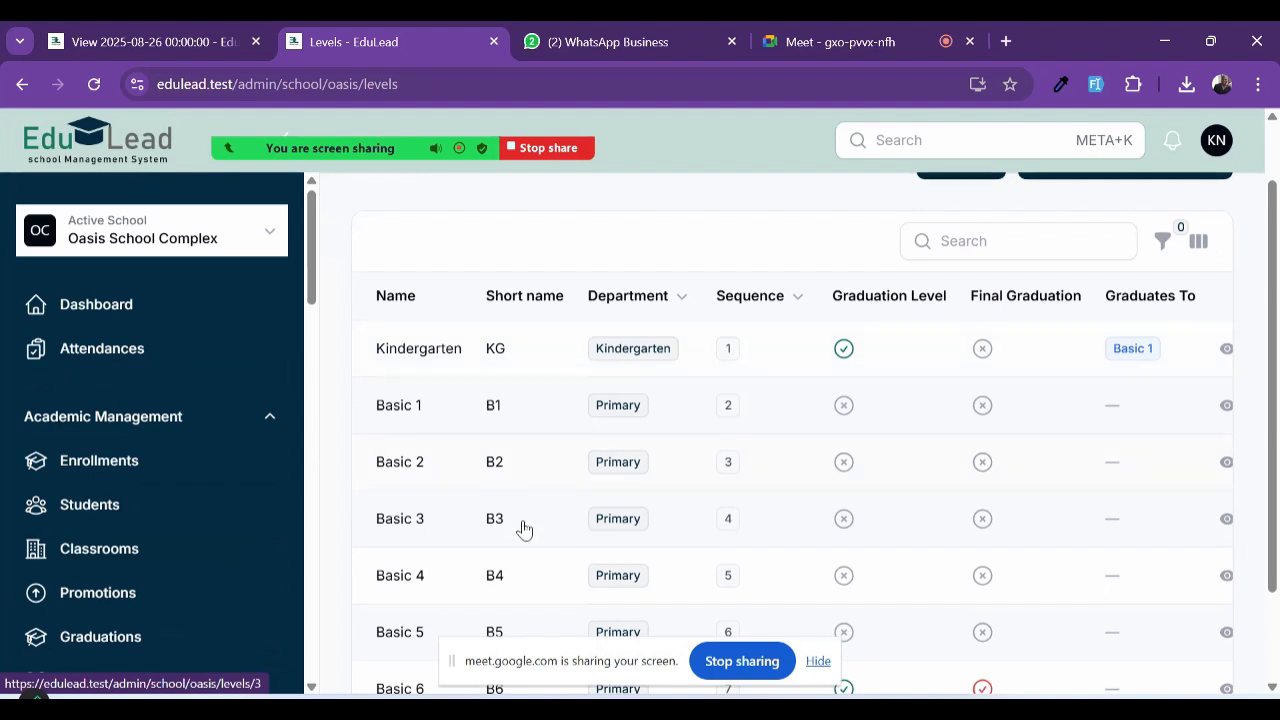
{"action": "scroll", "coordinate": [523, 528], "scroll_direction": "down", "scroll_amount": 1}
{"action": "scroll", "coordinate": [524, 529], "scroll_direction": "up", "scroll_amount": 1}
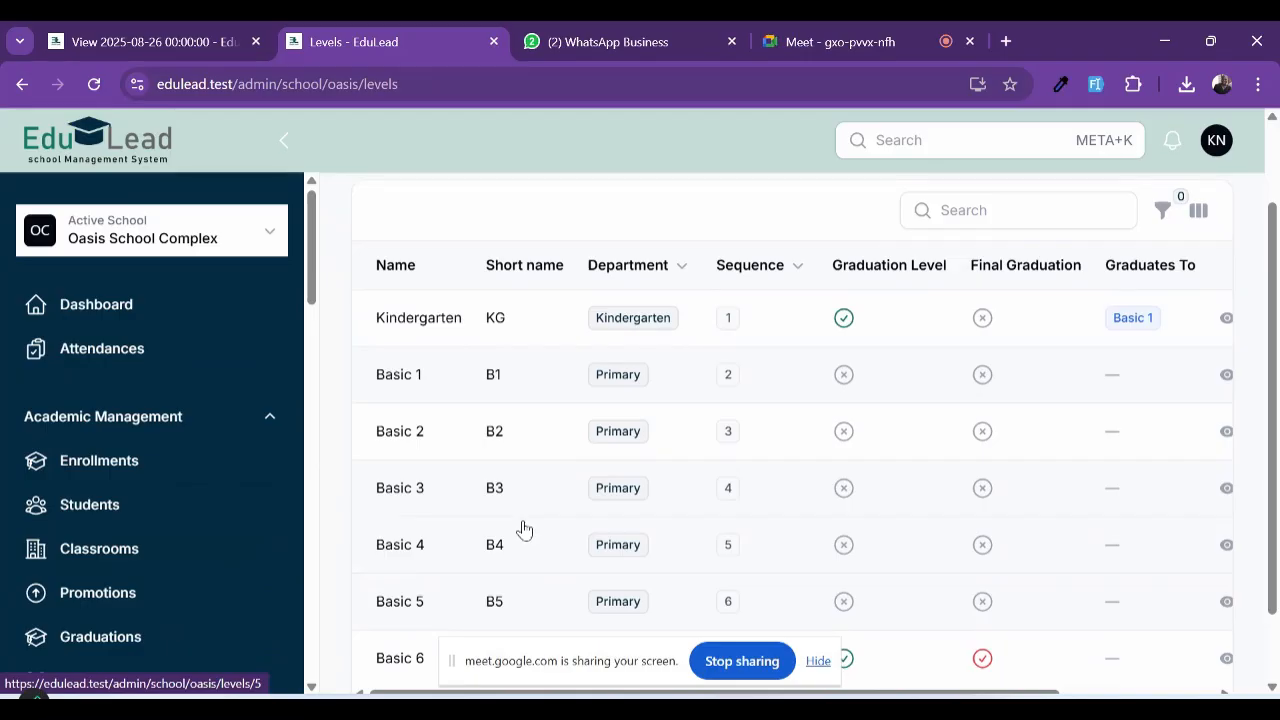
{"action": "scroll", "coordinate": [524, 529], "scroll_direction": "down", "scroll_amount": 1}
{"action": "scroll", "coordinate": [524, 529], "scroll_direction": "up", "scroll_amount": 1}
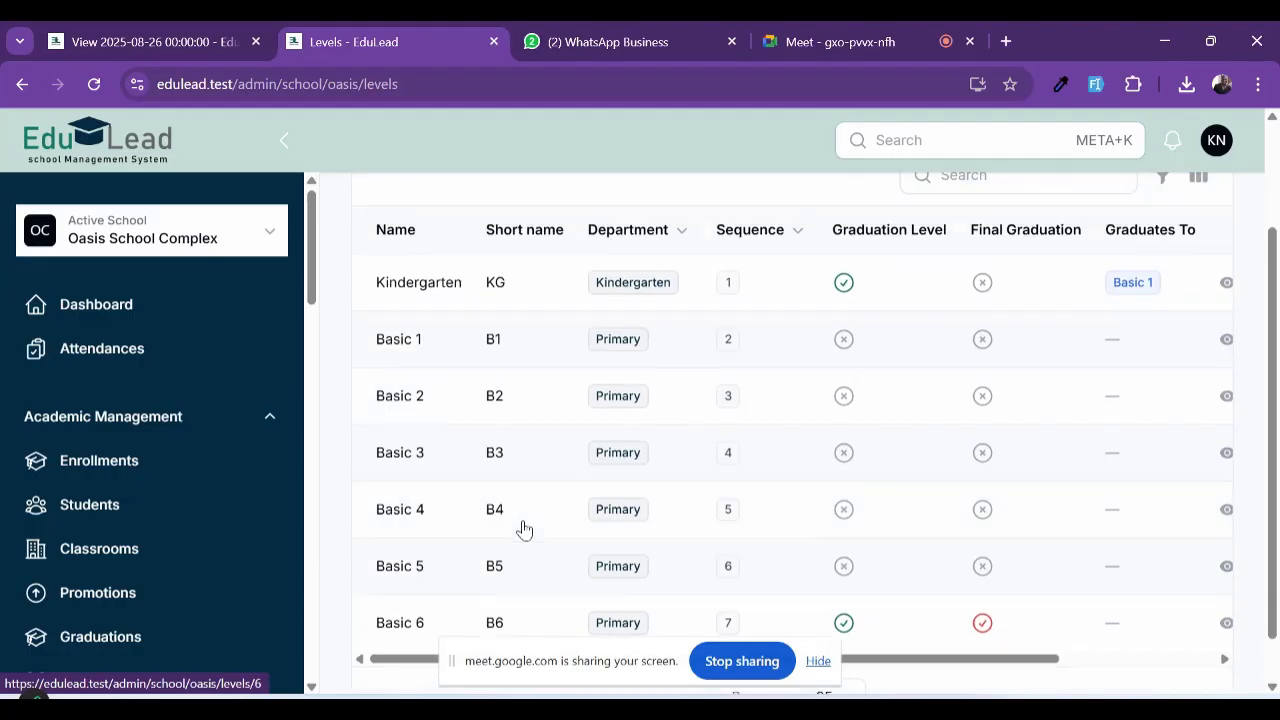
{"action": "scroll", "coordinate": [524, 529], "scroll_direction": "up", "scroll_amount": 1}
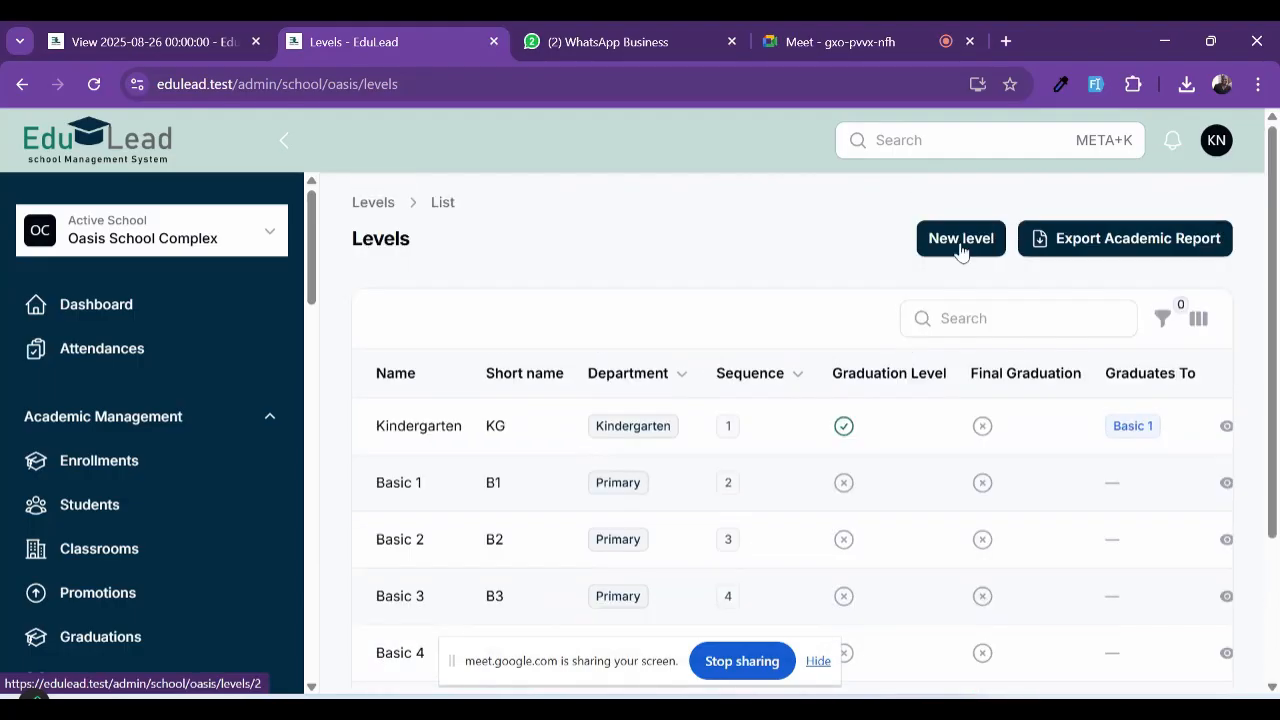
{"action": "left_click", "coordinate": [963, 242]}
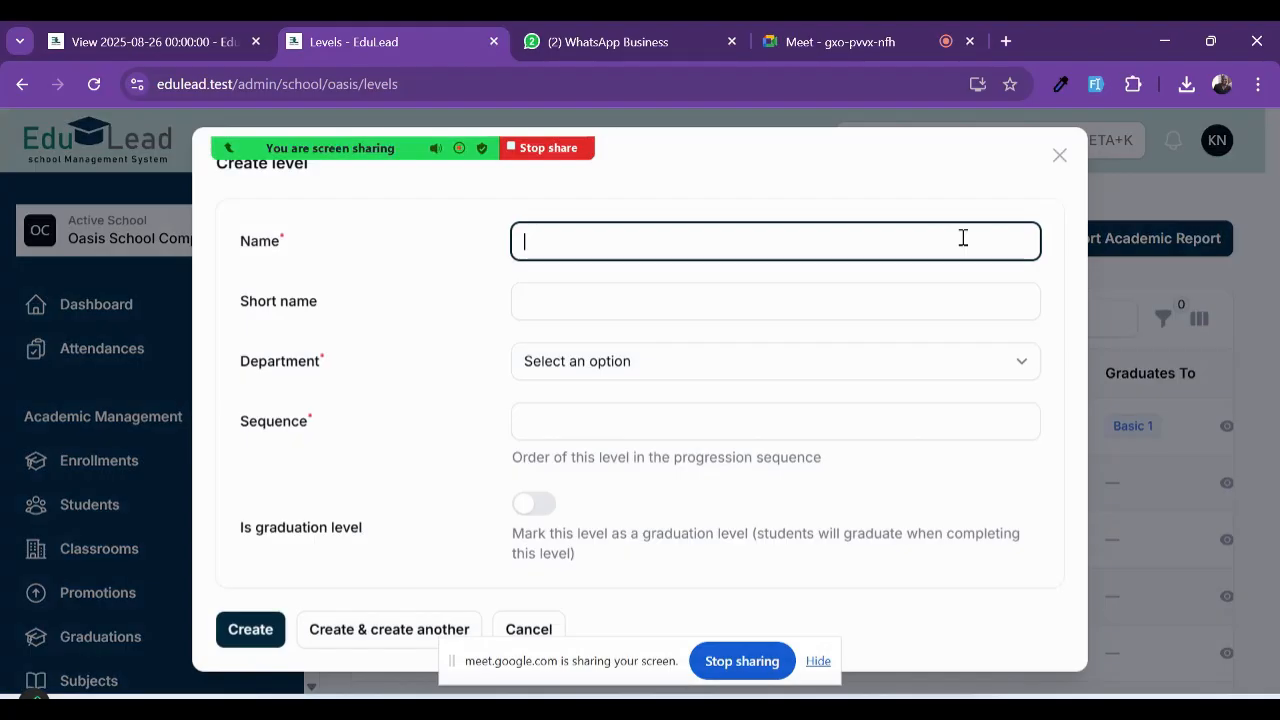
{"action": "left_click", "coordinate": [1058, 159]}
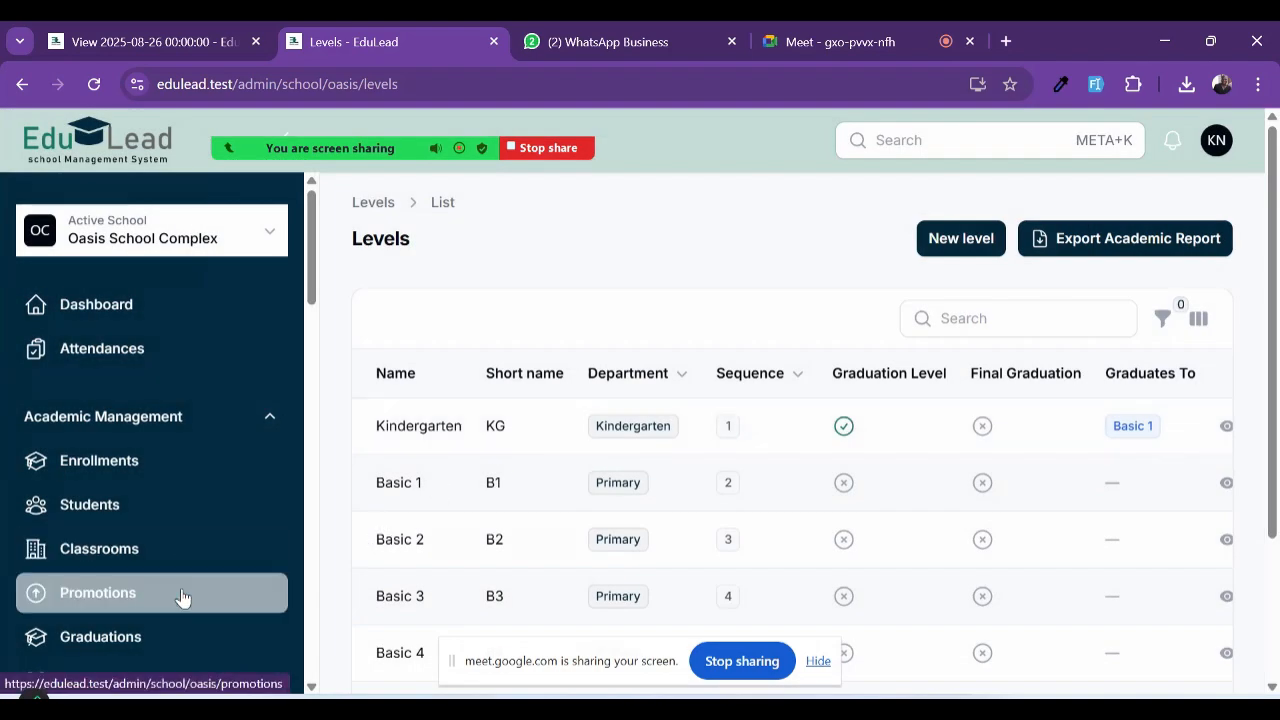
Step: Open the Departments list and look over the new department form's name, abbreviation and code fields
{"action": "scroll", "coordinate": [183, 600], "scroll_direction": "down", "scroll_amount": 3}
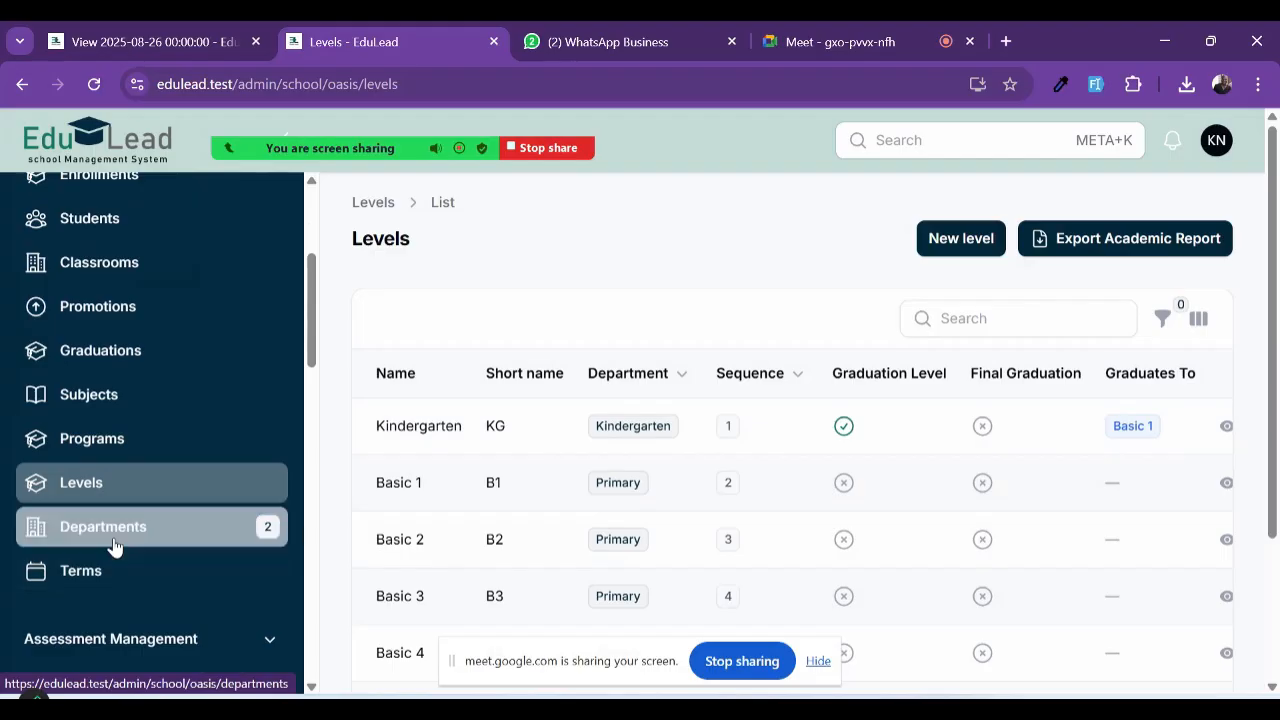
{"action": "scroll", "coordinate": [117, 553], "scroll_direction": "up", "scroll_amount": 4, "text": "ctrl"}
{"action": "scroll", "coordinate": [105, 538], "scroll_direction": "down", "scroll_amount": 4, "text": "ctrl"}
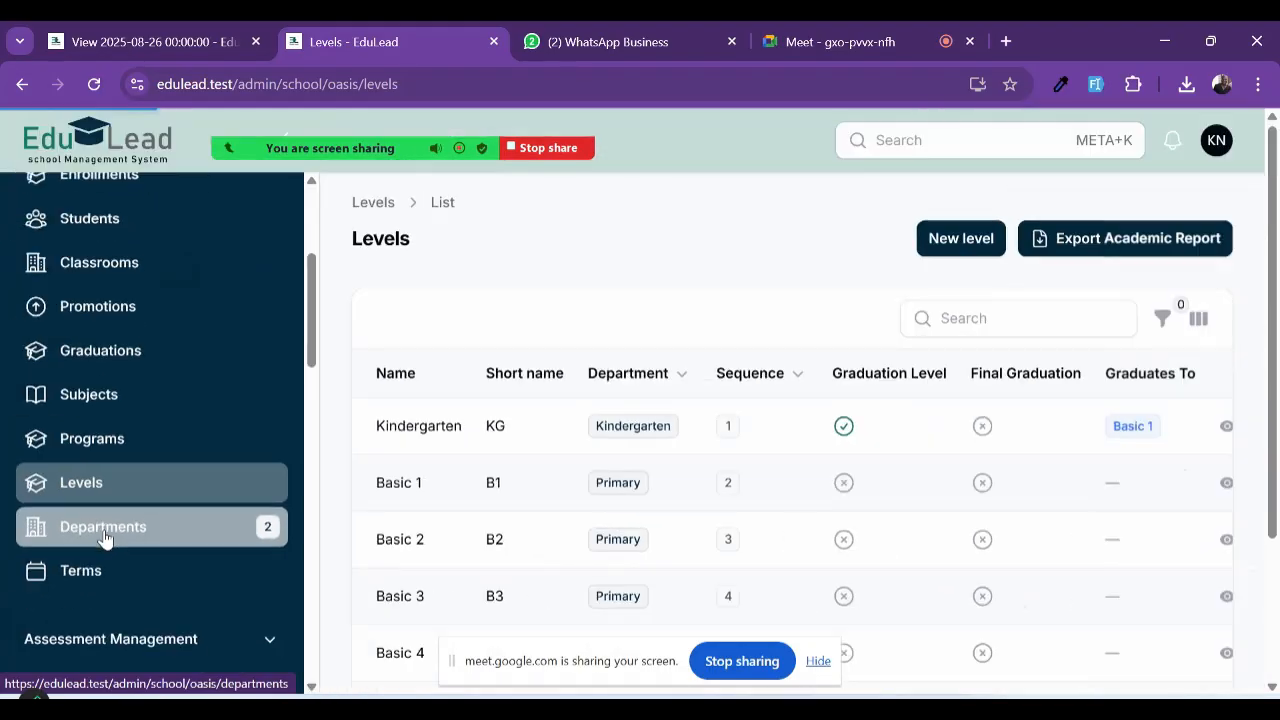
{"action": "left_click", "coordinate": [29, 537]}
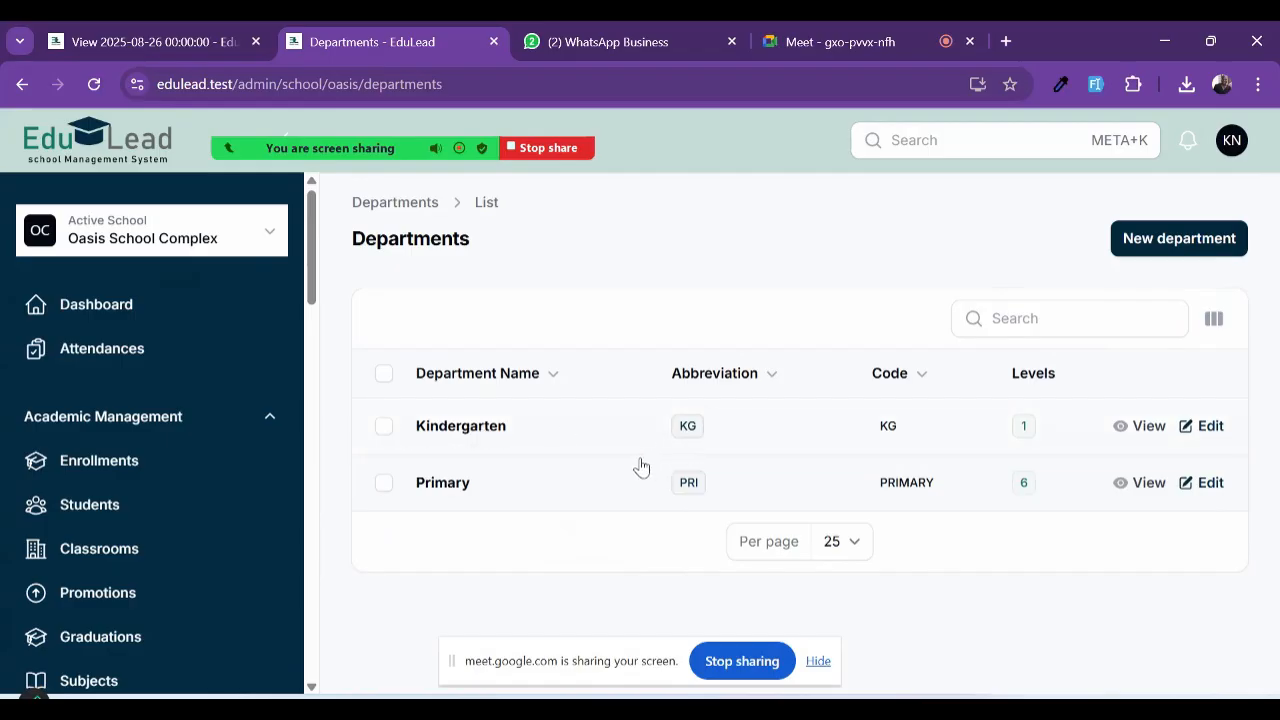
{"action": "left_click", "coordinate": [1163, 245]}
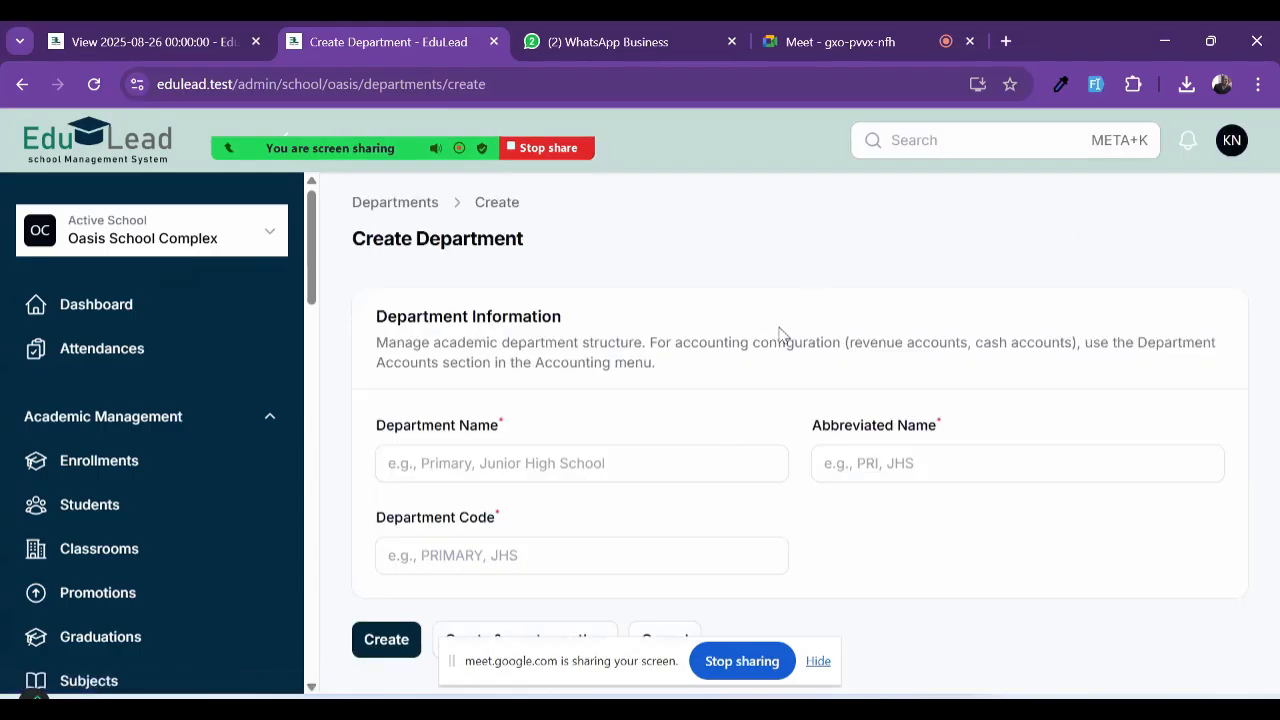
{"action": "left_click", "coordinate": [568, 462]}
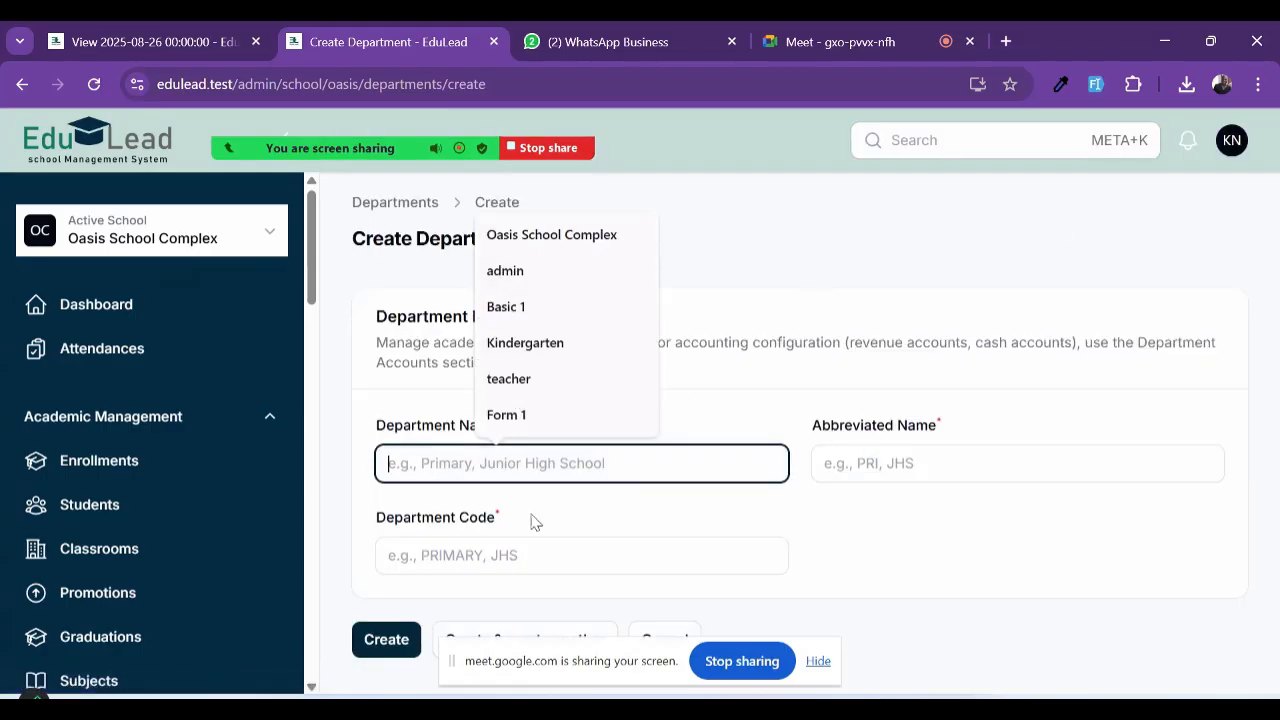
{"action": "left_click", "coordinate": [464, 507]}
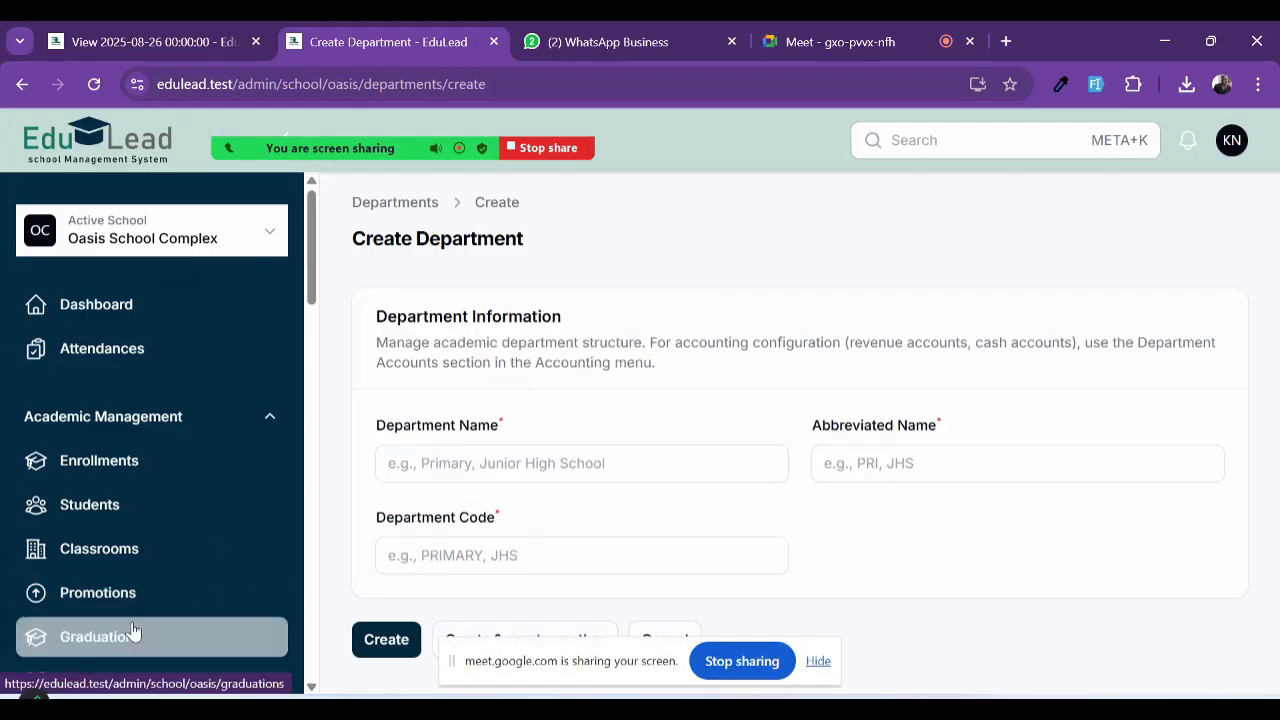
Step: Open the Terms list under Academic Management and look over the terms with their dates and current and promotion statuses
{"action": "scroll", "coordinate": [131, 634], "scroll_direction": "down", "scroll_amount": 4}
{"action": "scroll", "coordinate": [131, 634], "scroll_direction": "down", "scroll_amount": 1}
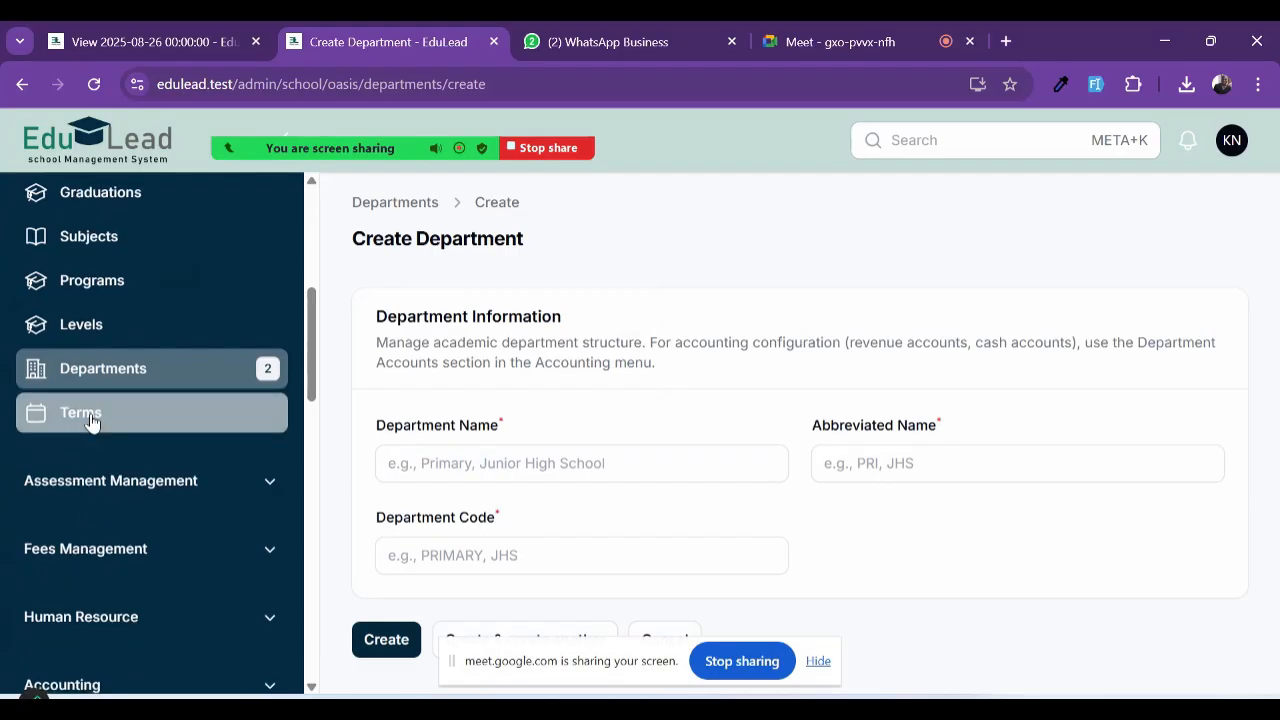
{"action": "left_click", "coordinate": [127, 418]}
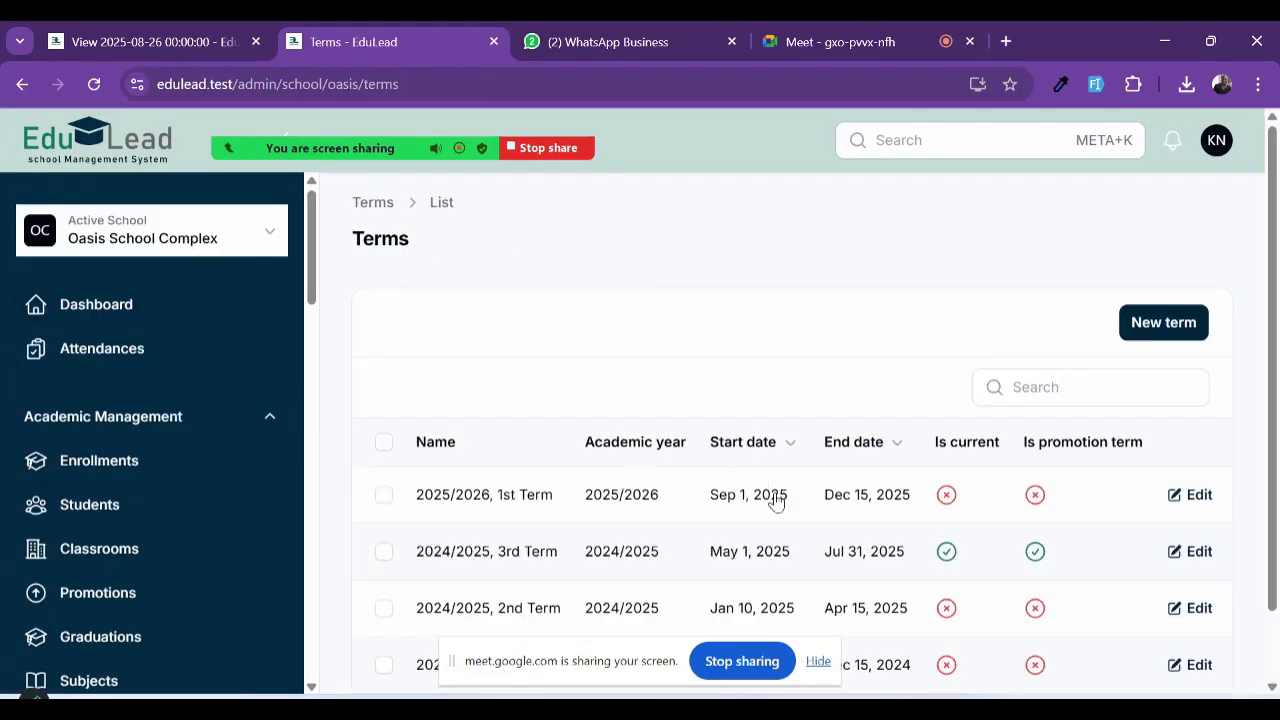
{"action": "scroll", "coordinate": [775, 500], "scroll_direction": "down", "scroll_amount": 1}
{"action": "scroll", "coordinate": [776, 503], "scroll_direction": "up", "scroll_amount": 1}
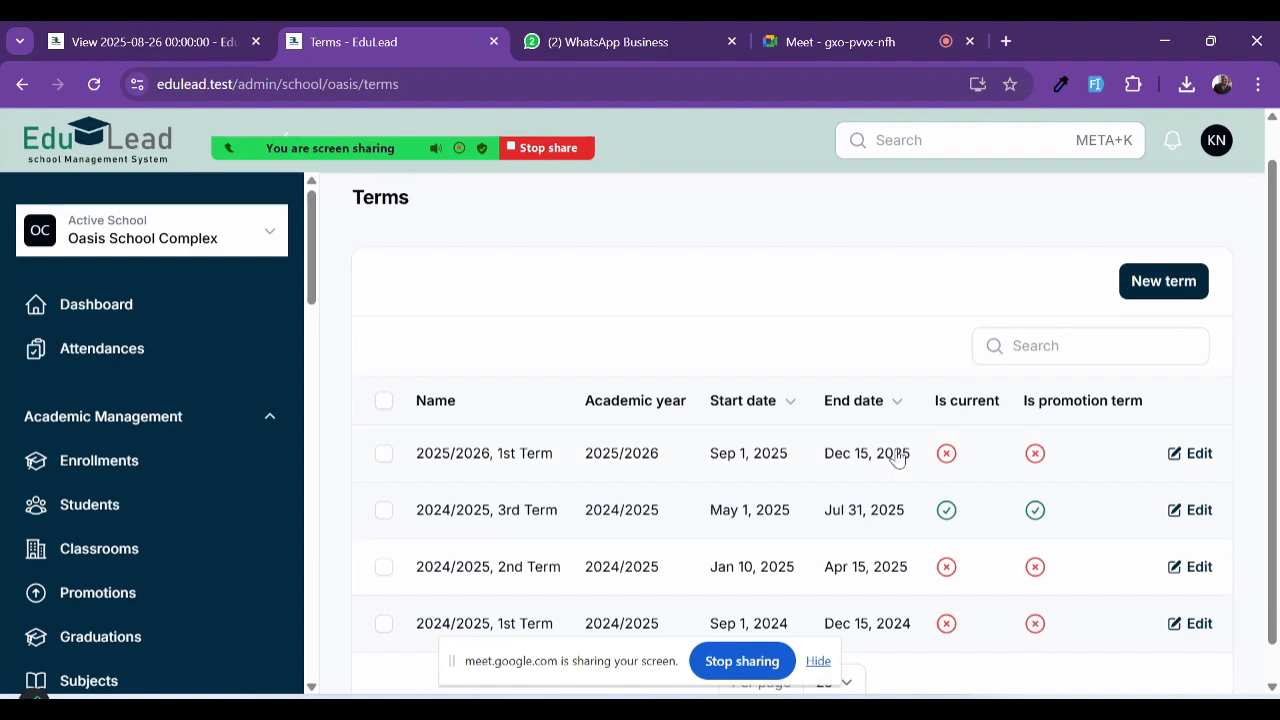
{"action": "scroll", "coordinate": [814, 363], "scroll_direction": "down", "scroll_amount": 2}
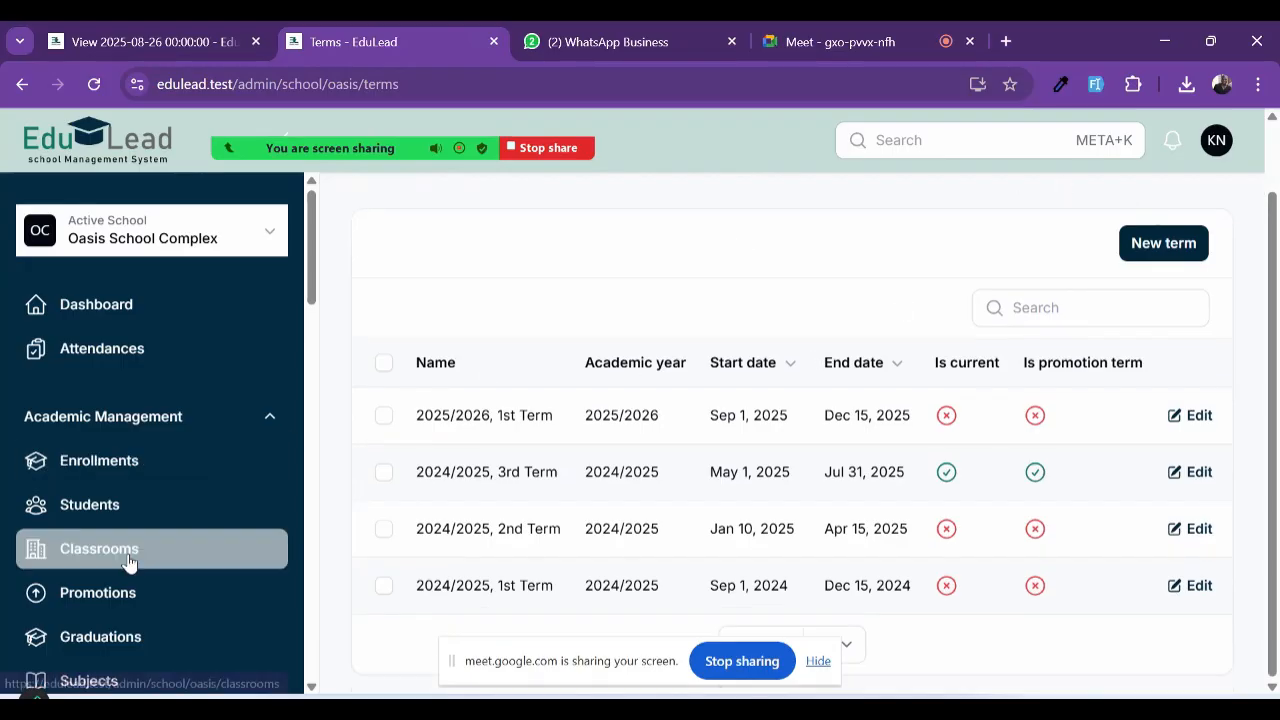
Step: Expand Assessment Management and open the Assessment Sheets list
{"action": "scroll", "coordinate": [129, 563], "scroll_direction": "down", "scroll_amount": 5}
{"action": "scroll", "coordinate": [130, 564], "scroll_direction": "down", "scroll_amount": 1}
{"action": "scroll", "coordinate": [130, 564], "scroll_direction": "up", "scroll_amount": 1}
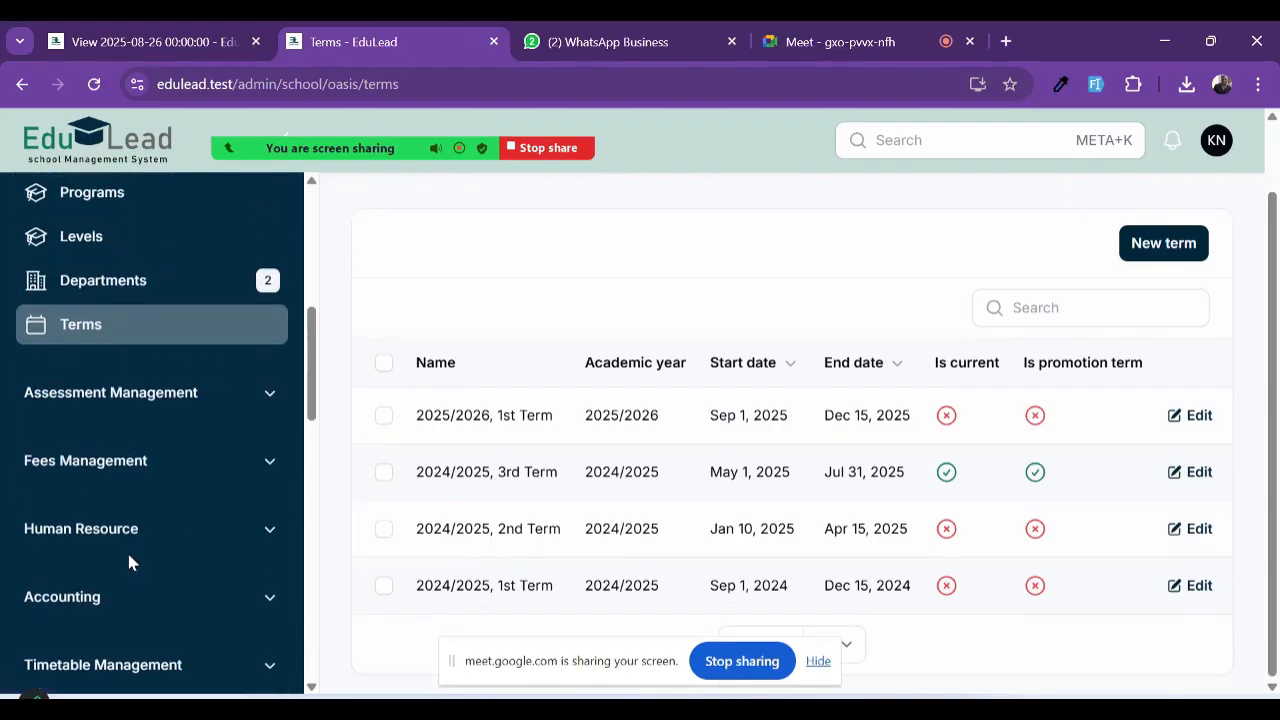
{"action": "left_click", "coordinate": [118, 400]}
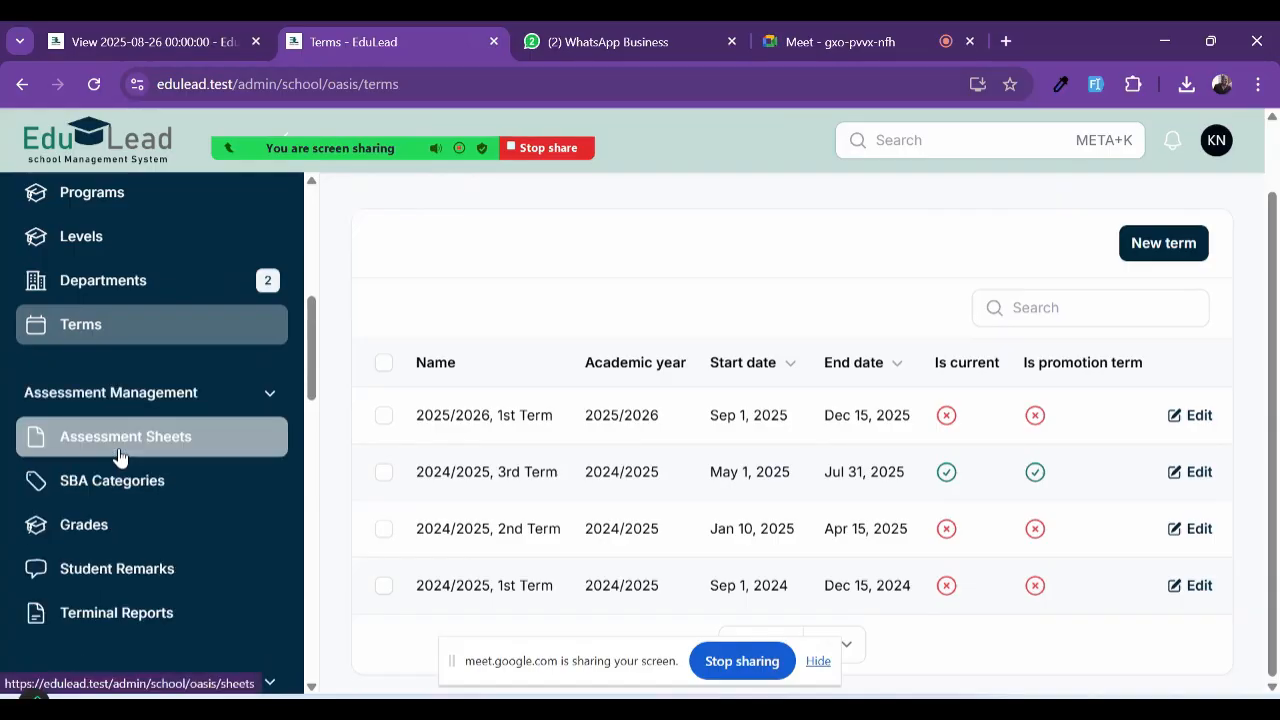
{"action": "scroll", "coordinate": [117, 457], "scroll_direction": "up", "scroll_amount": 3}
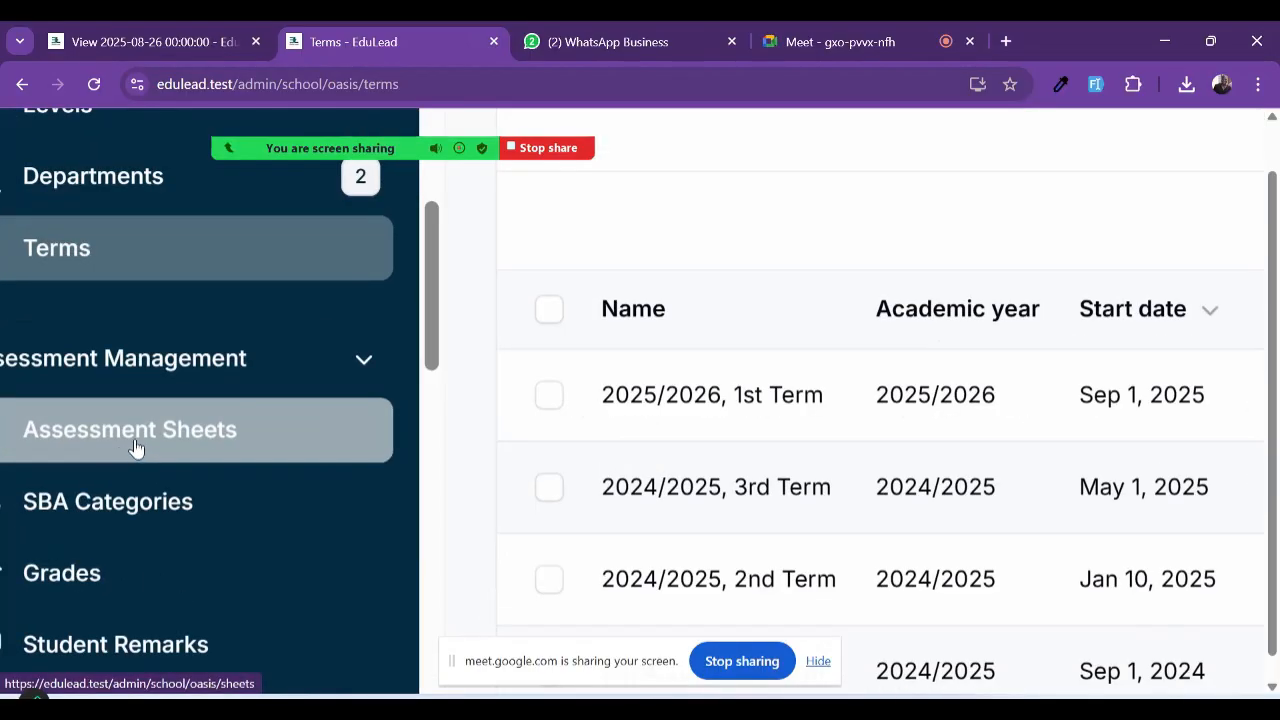
{"action": "left_click", "coordinate": [136, 447]}
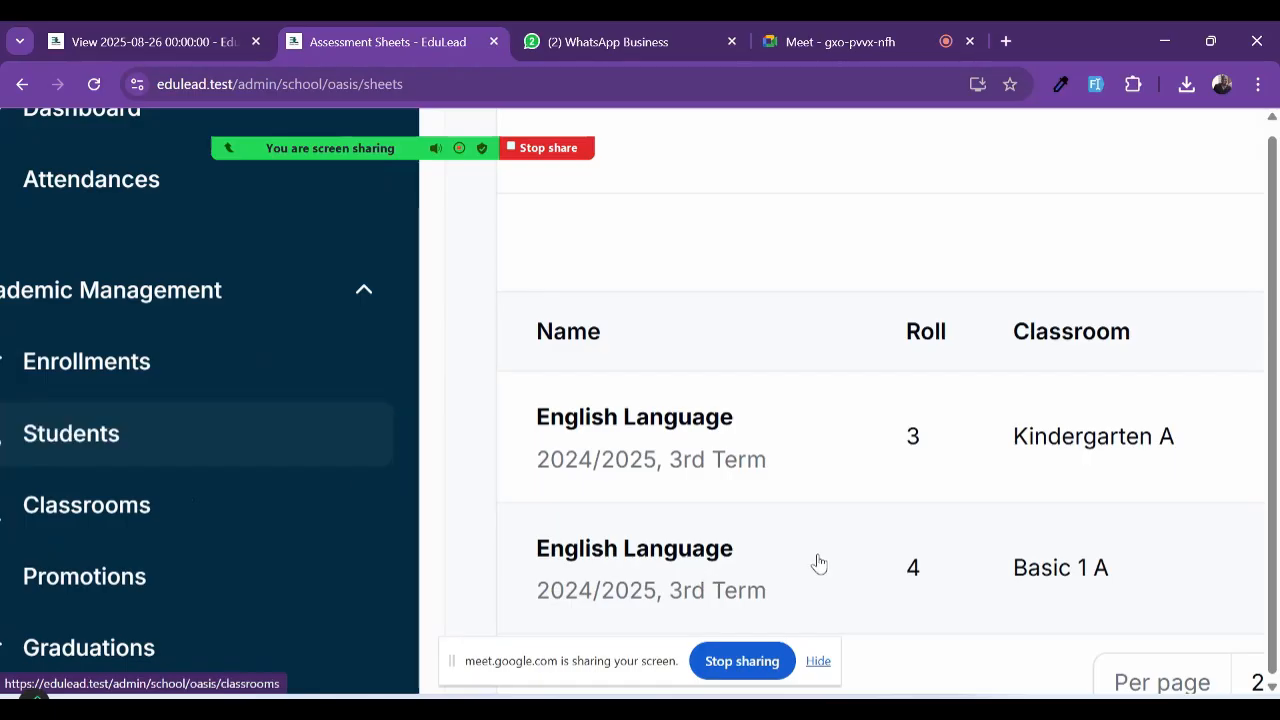
{"action": "scroll", "coordinate": [819, 563], "scroll_direction": "down", "scroll_amount": 3}
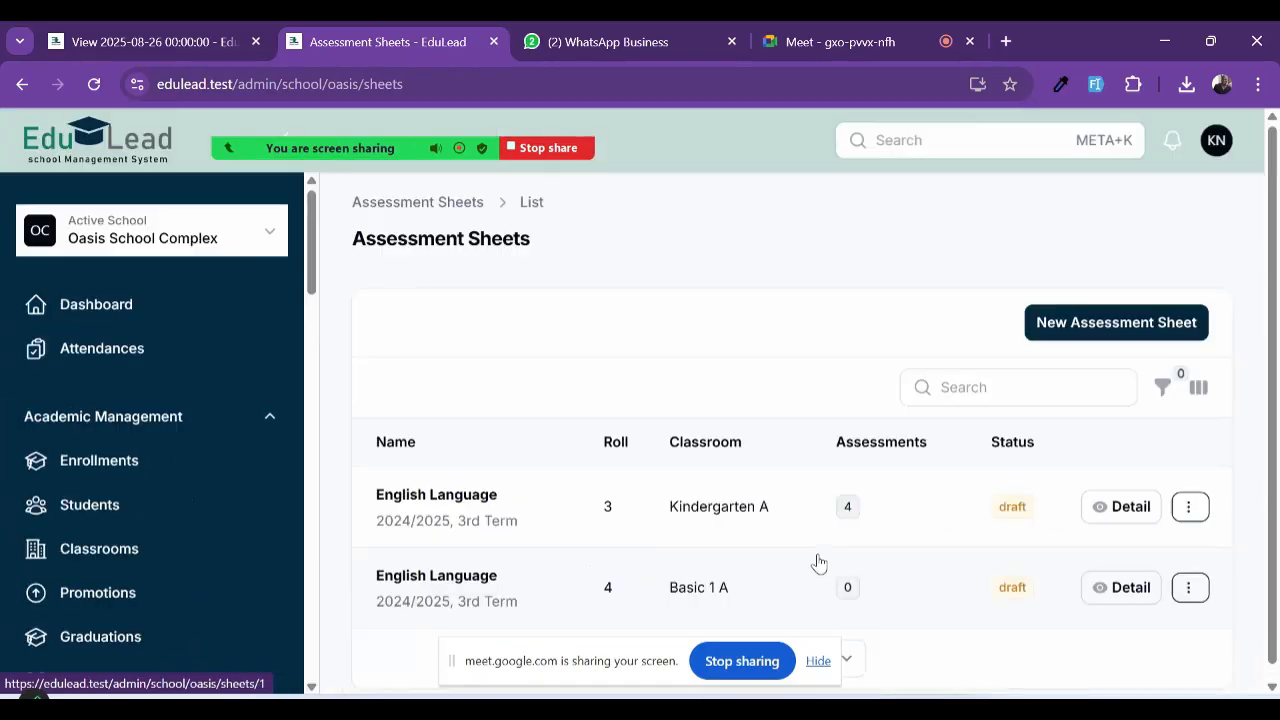
Step: Create a draft Science assessment sheet for classroom Basic 2 A in the 2024/2025, 3rd Term
{"action": "left_click", "coordinate": [1062, 335]}
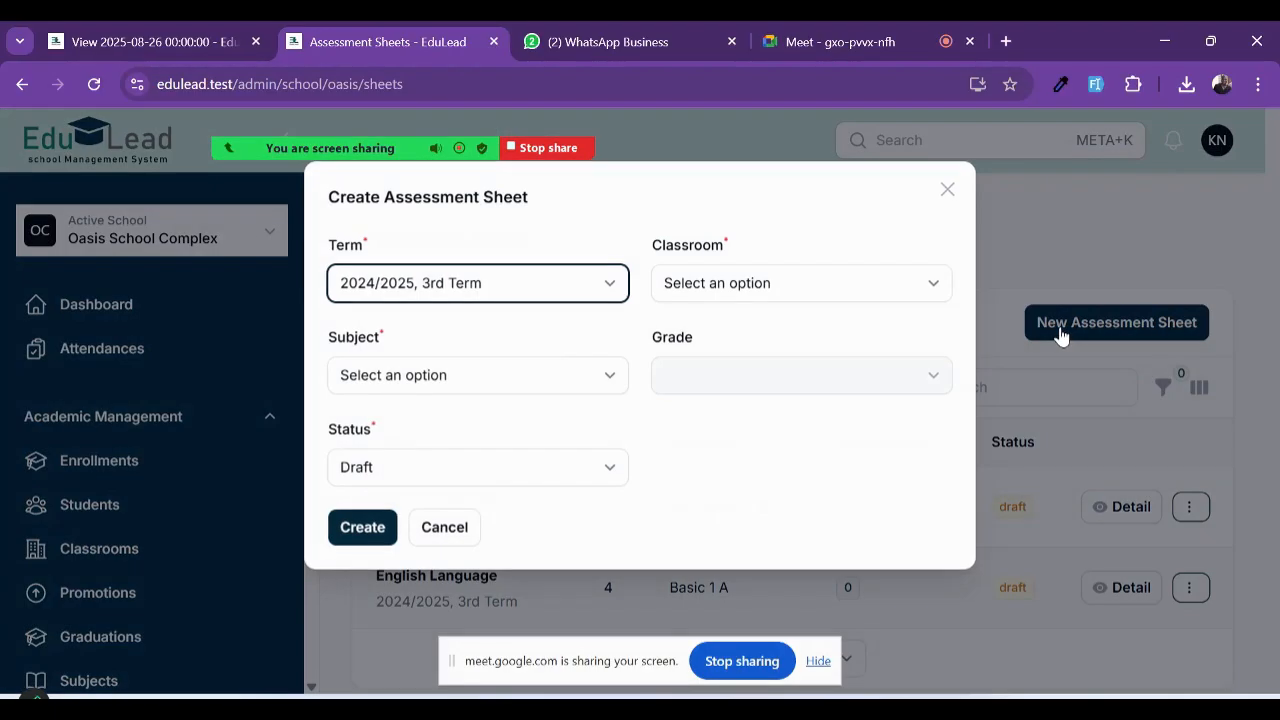
{"action": "left_click", "coordinate": [740, 300]}
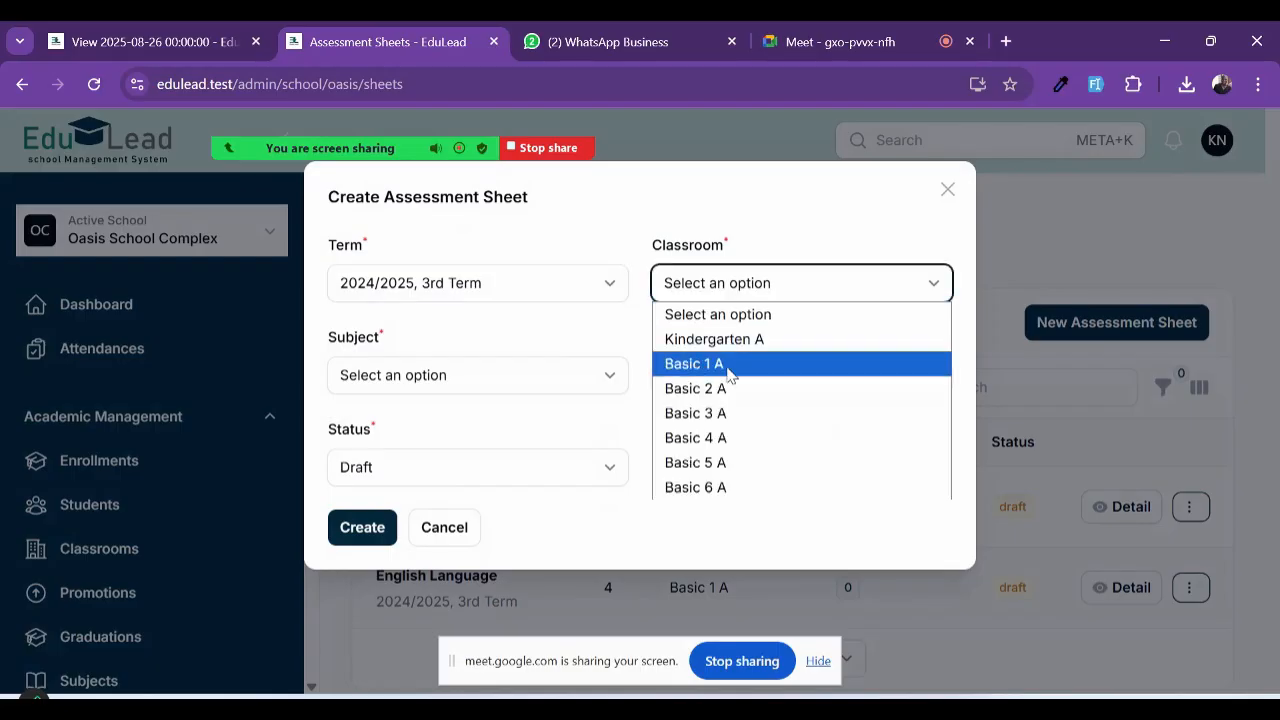
{"action": "left_click", "coordinate": [724, 398]}
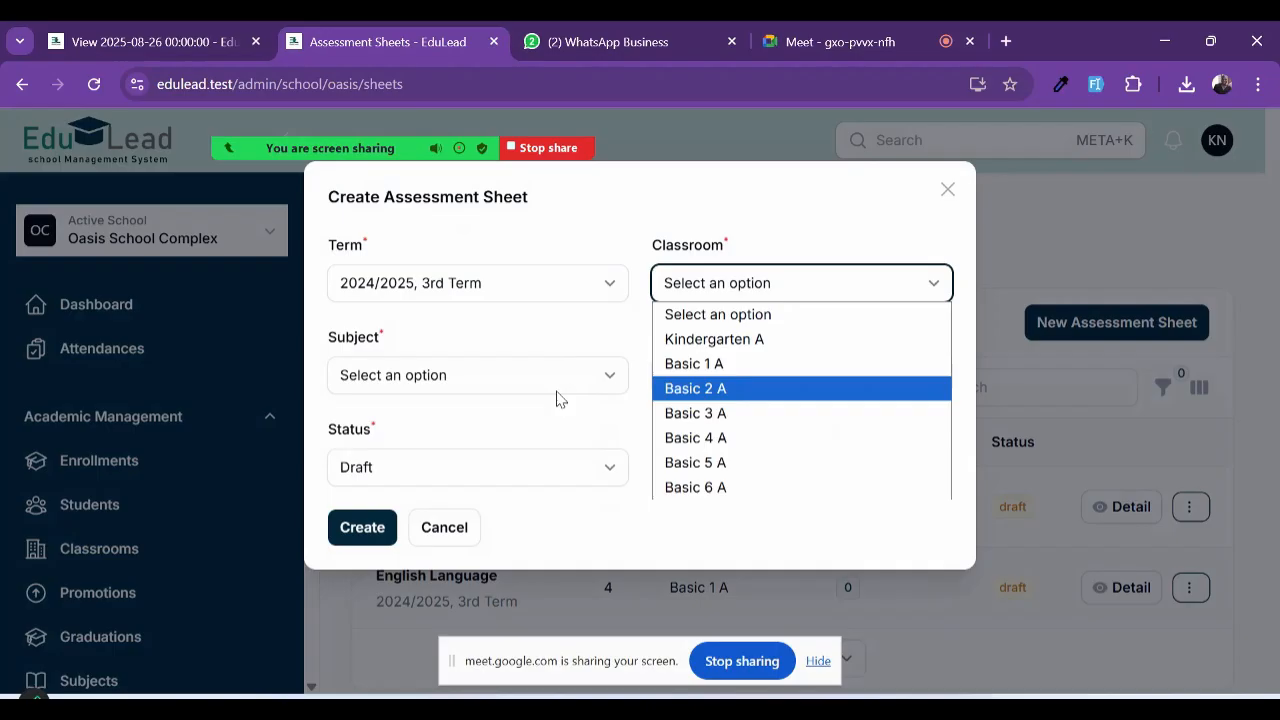
{"action": "left_click", "coordinate": [449, 371]}
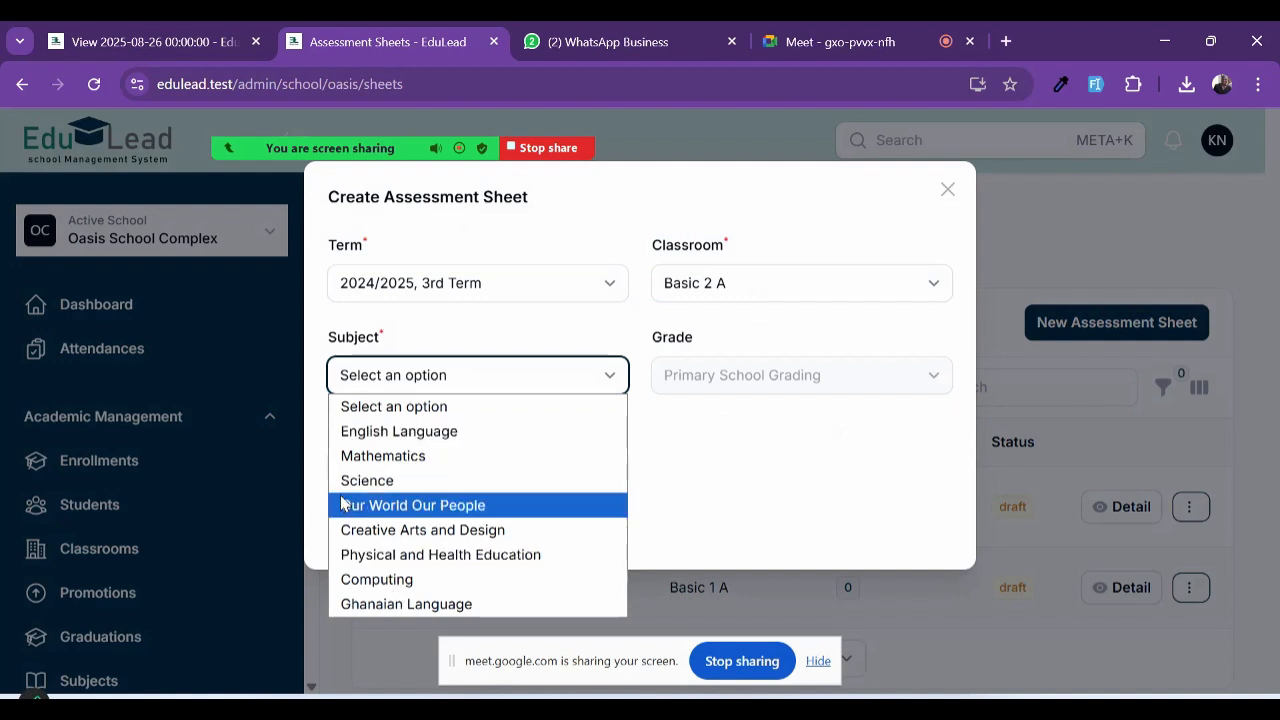
{"action": "left_click", "coordinate": [368, 482]}
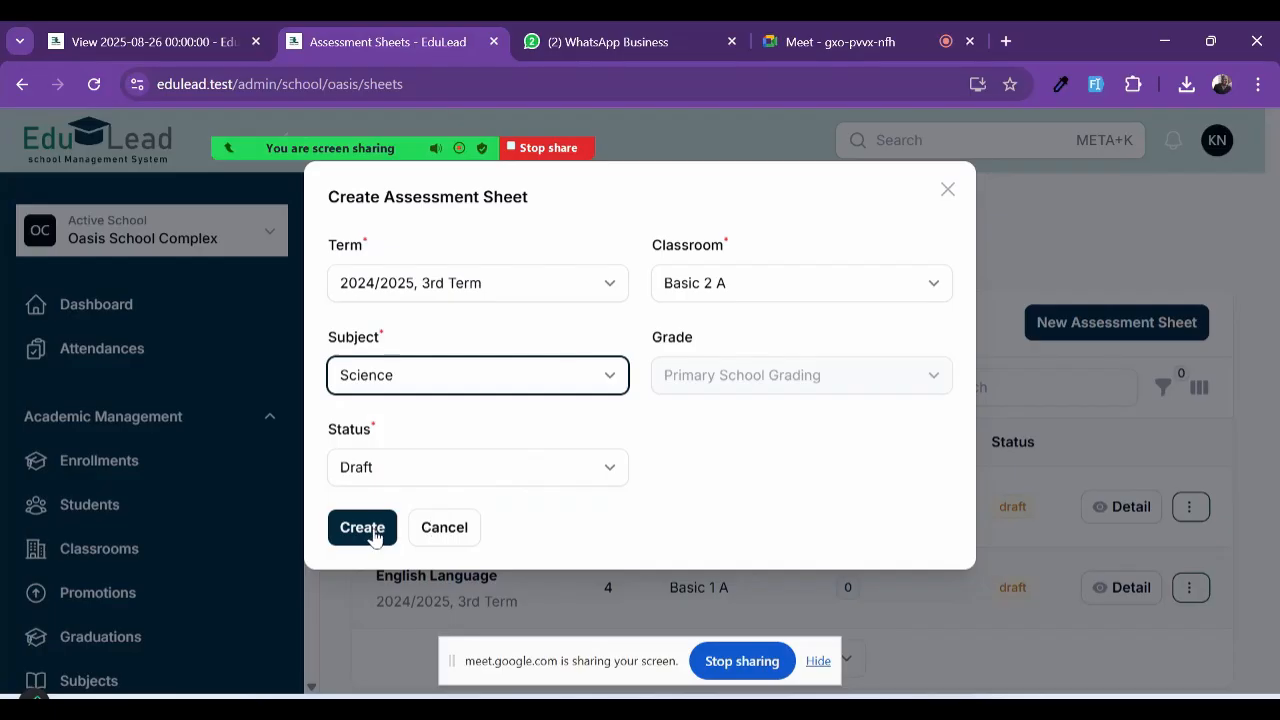
{"action": "left_click", "coordinate": [374, 529]}
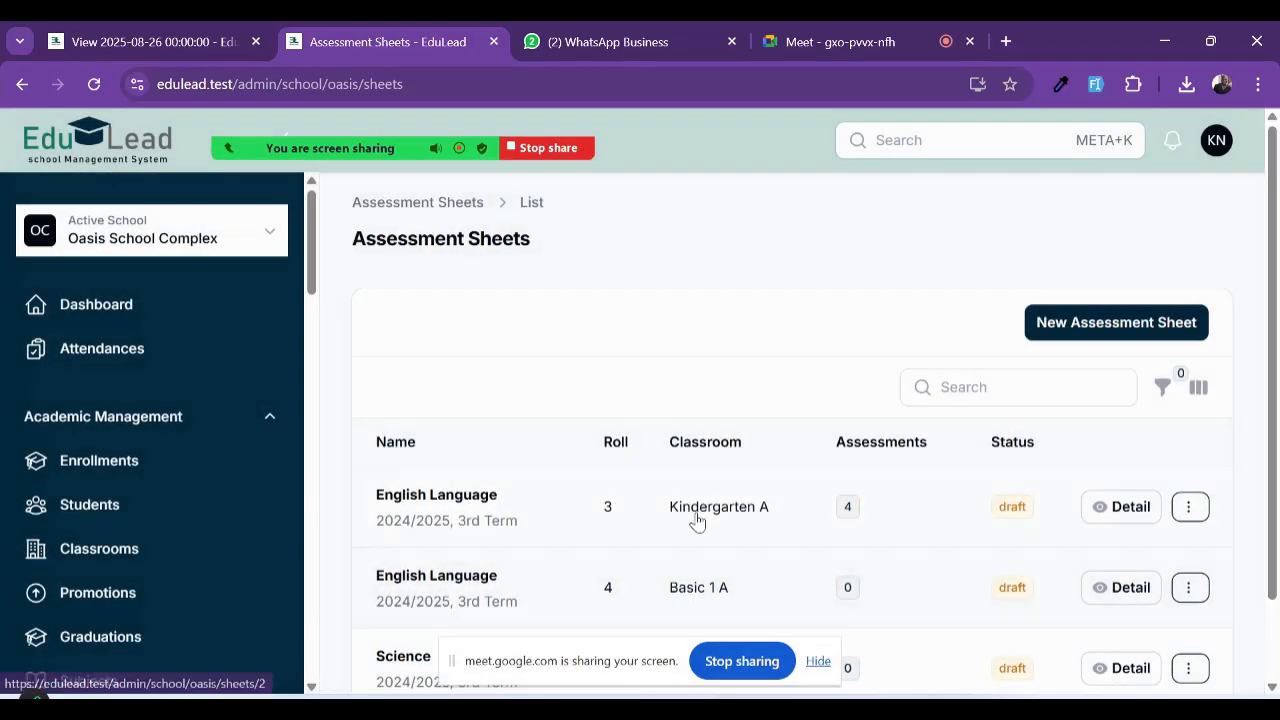
Step: Open the Science assessment sheet for Basic 2 A and look over its Assessments section
{"action": "scroll", "coordinate": [694, 522], "scroll_direction": "down", "scroll_amount": 1}
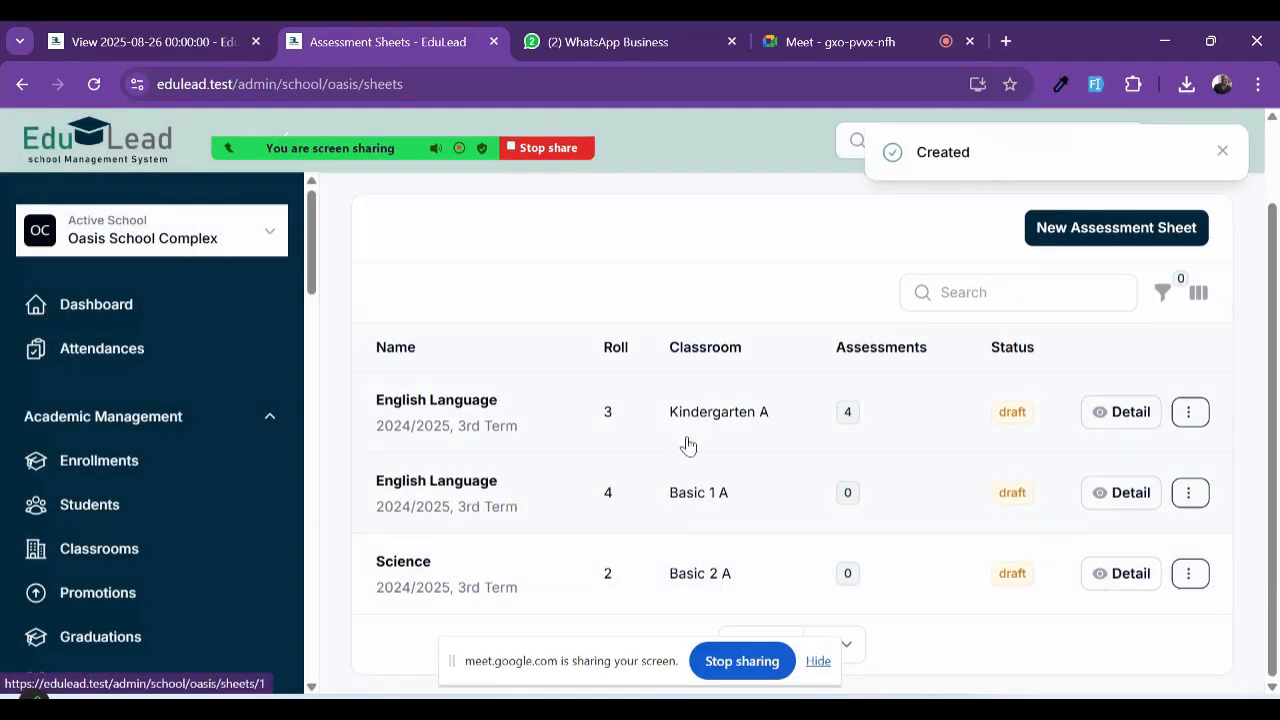
{"action": "left_click", "coordinate": [507, 573]}
{"action": "scroll", "coordinate": [657, 548], "scroll_direction": "down", "scroll_amount": 2}
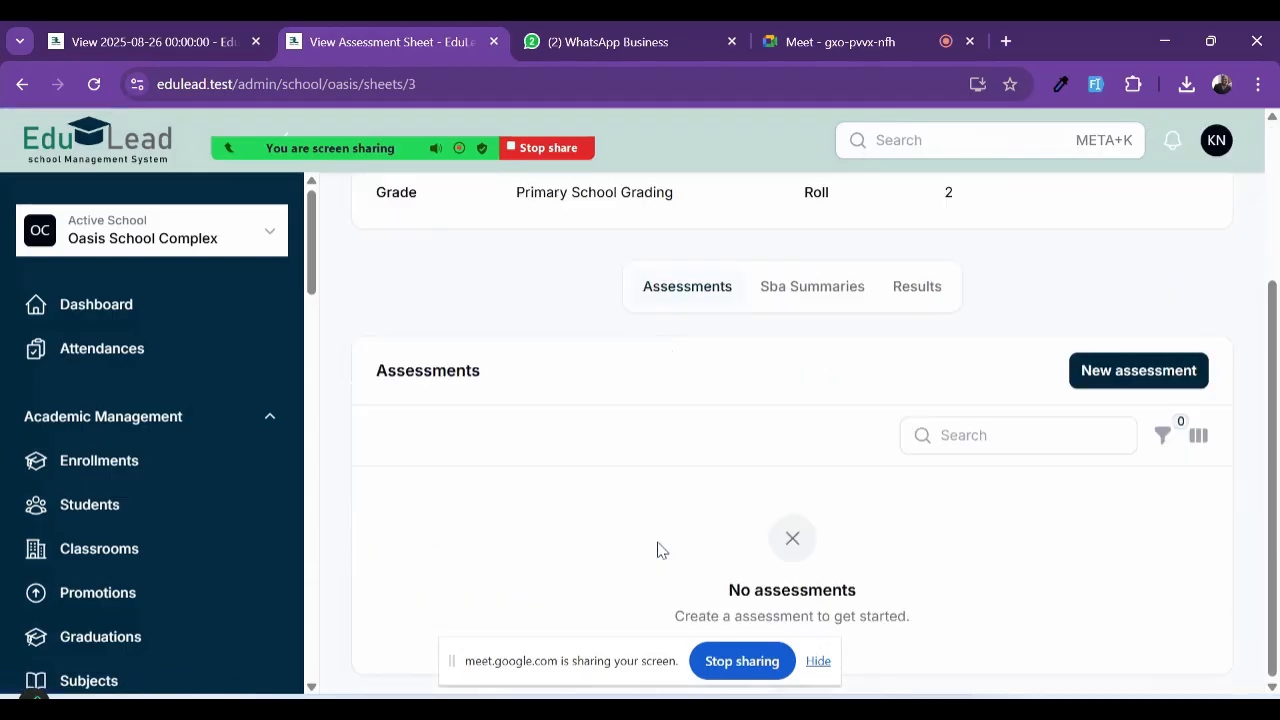
Step: Start a new assessment on the Science sheet with type Assessment and category Individual Assessment
{"action": "scroll", "coordinate": [1006, 491], "scroll_direction": "up", "scroll_amount": 3}
{"action": "scroll", "coordinate": [1006, 491], "scroll_direction": "right", "scroll_amount": 1}
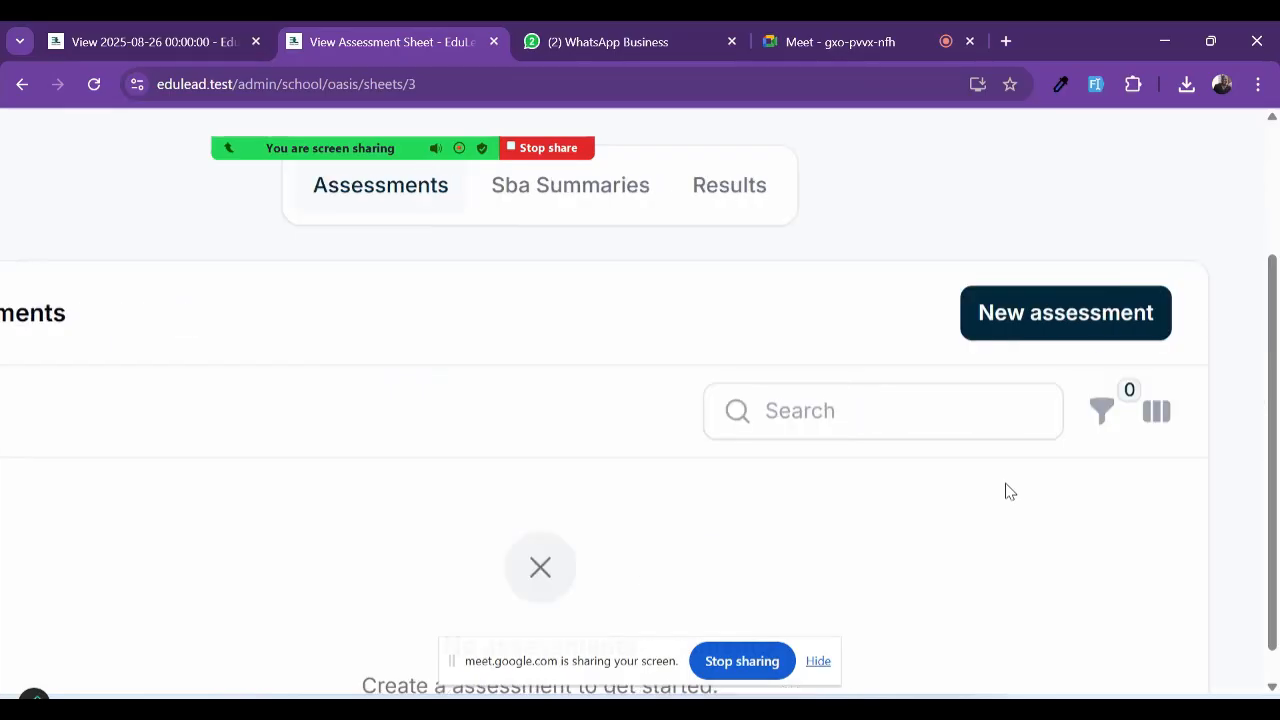
{"action": "scroll", "coordinate": [1006, 491], "scroll_direction": "up", "scroll_amount": 1}
{"action": "scroll", "coordinate": [1104, 304], "scroll_direction": "up", "scroll_amount": 1}
{"action": "left_click", "coordinate": [1103, 283]}
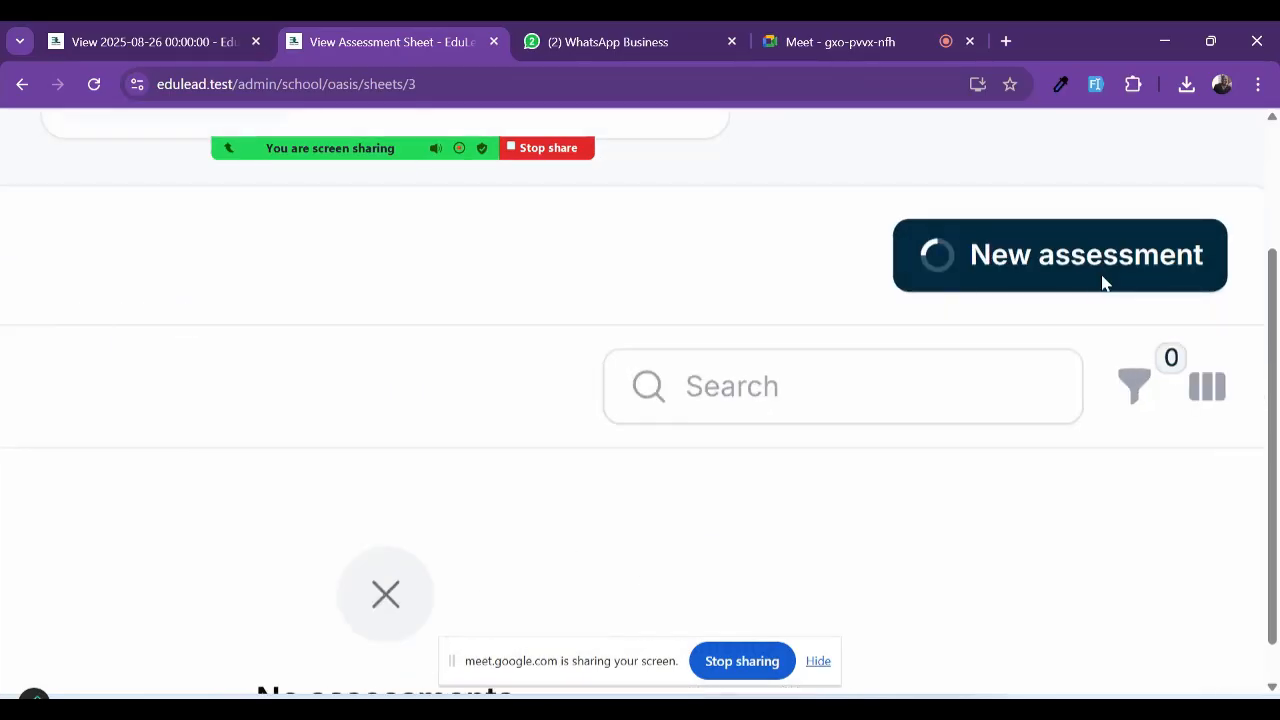
{"action": "scroll", "coordinate": [988, 378], "scroll_direction": "down", "scroll_amount": 5}
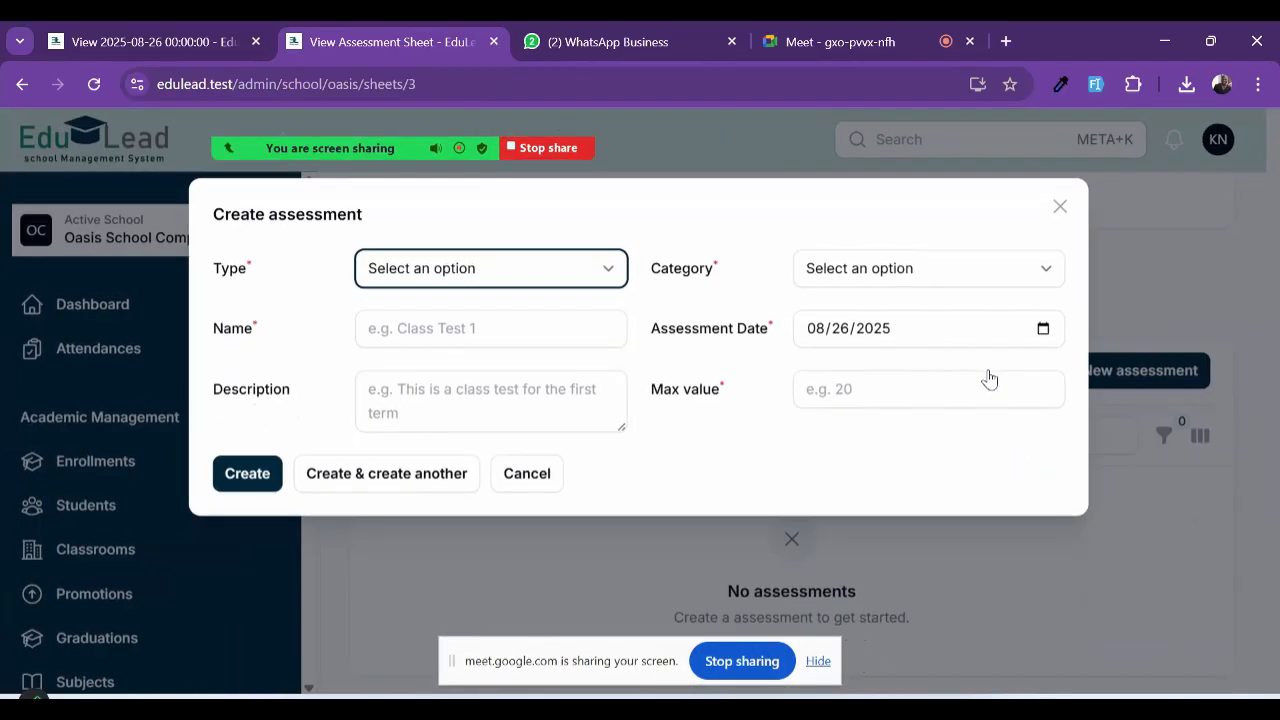
{"action": "left_click", "coordinate": [518, 280]}
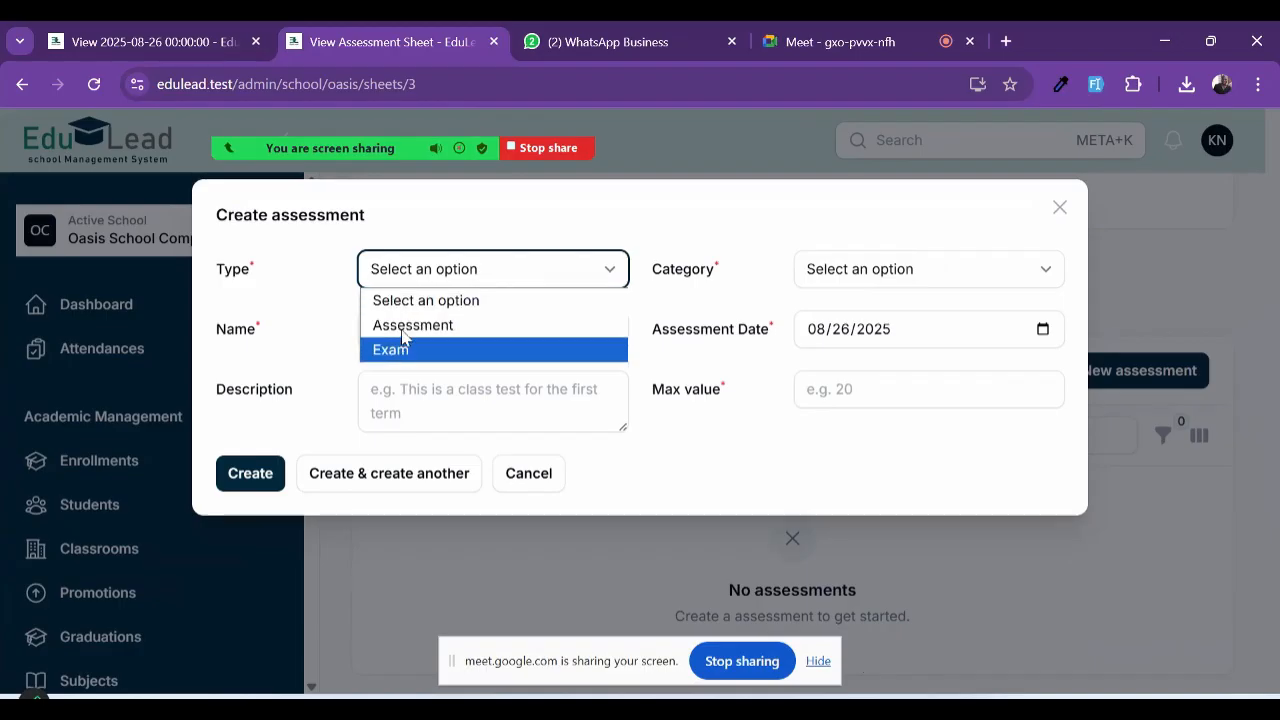
{"action": "key", "text": "Return"}
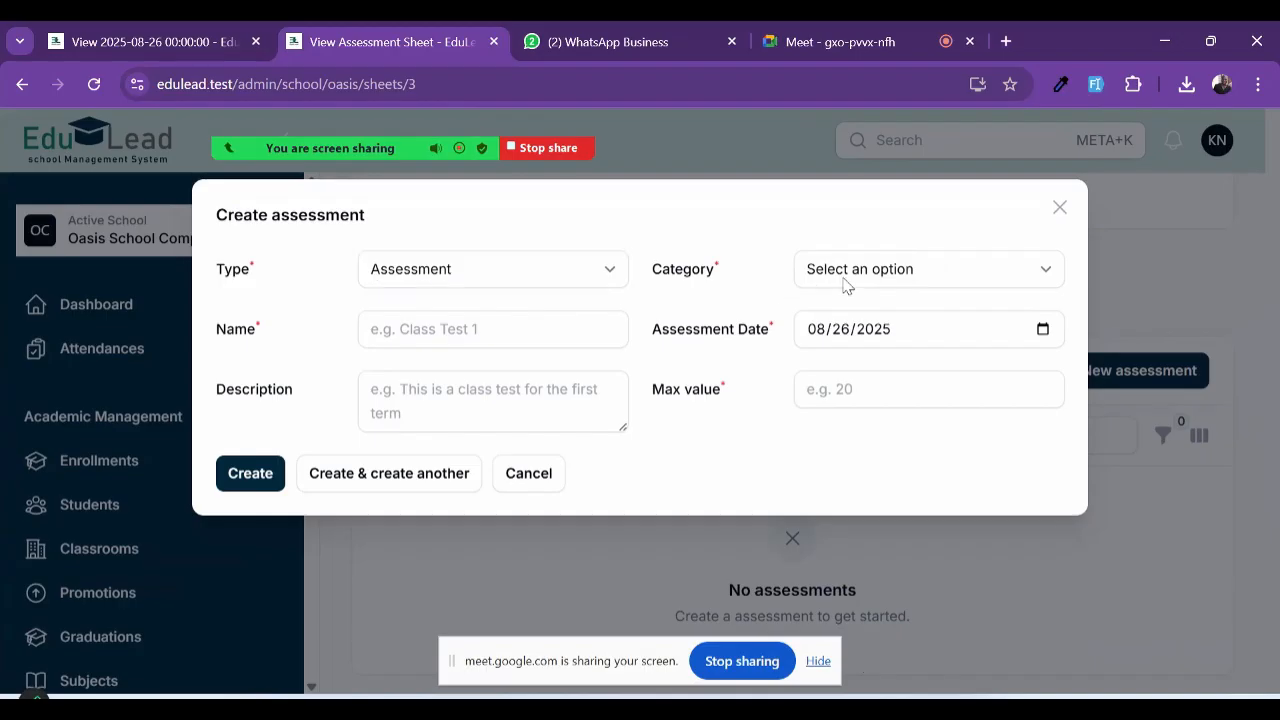
{"action": "left_click", "coordinate": [845, 282]}
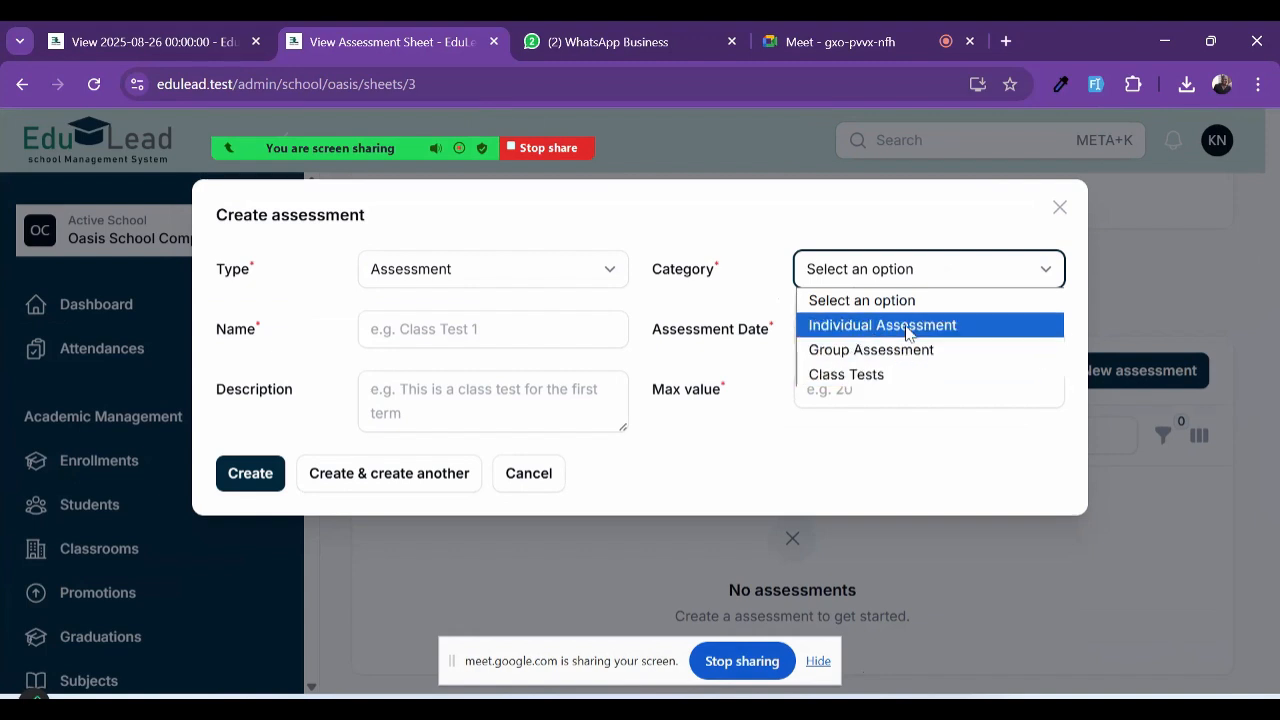
Step: Name the assessment "ex 1", set its max value to 10 and create it
{"action": "left_click", "coordinate": [421, 328]}
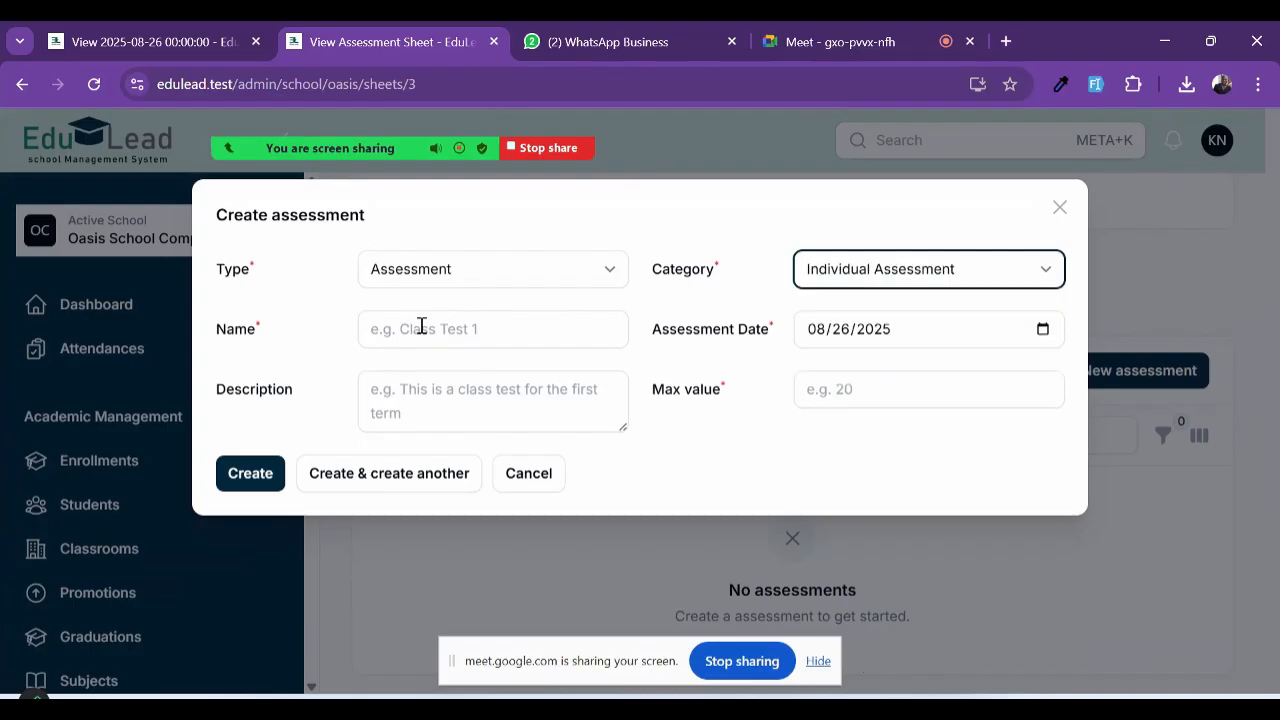
{"action": "left_click", "coordinate": [421, 328]}
{"action": "type", "text": "ex"}
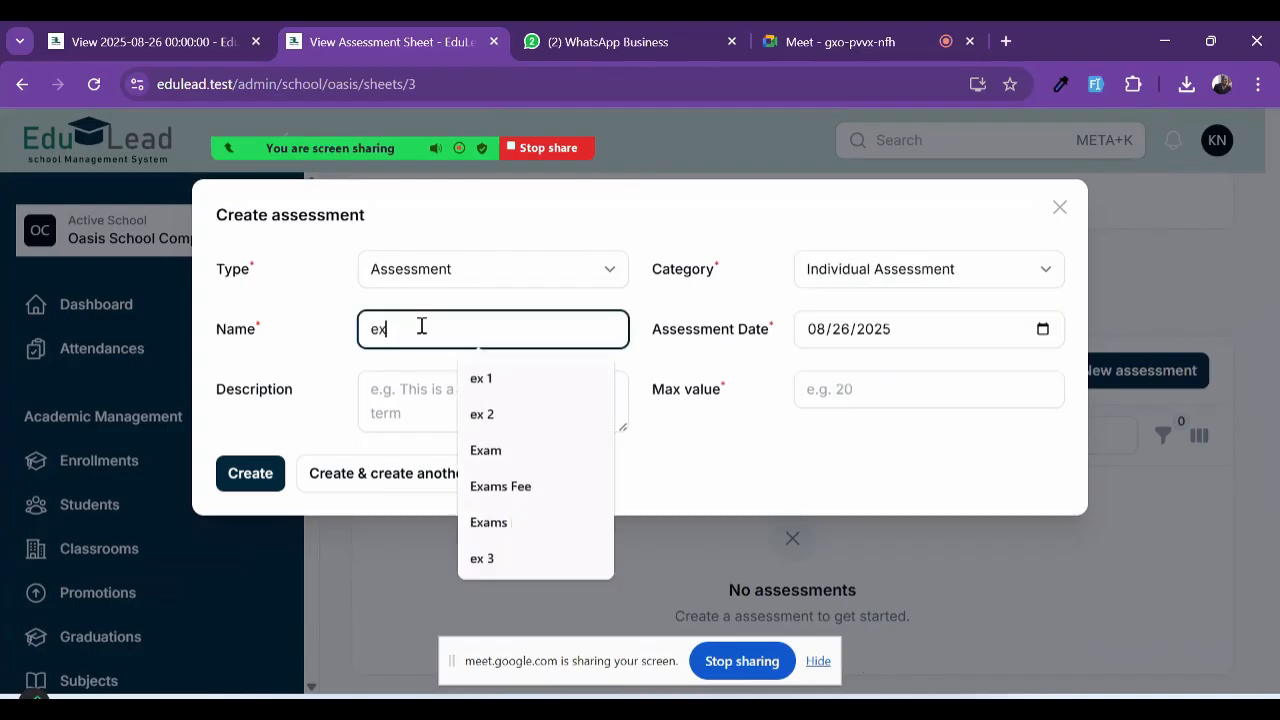
{"action": "type", "text": " 1"}
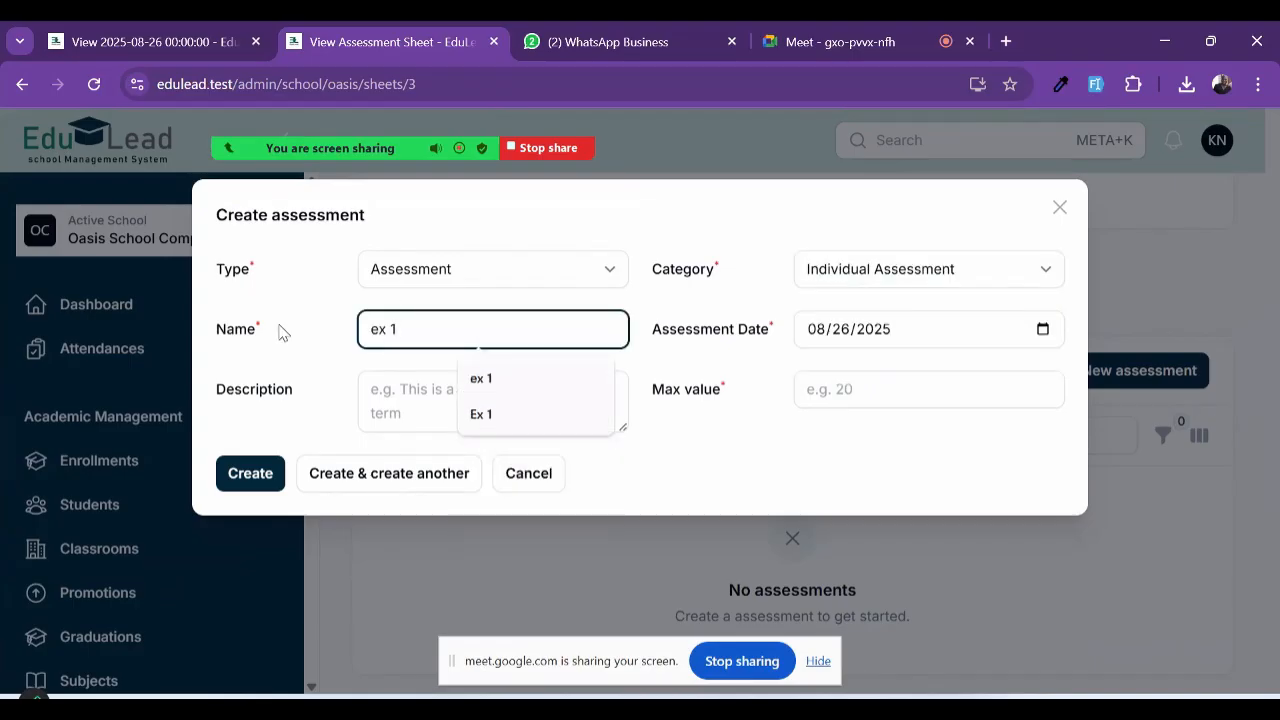
{"action": "left_click", "coordinate": [280, 331]}
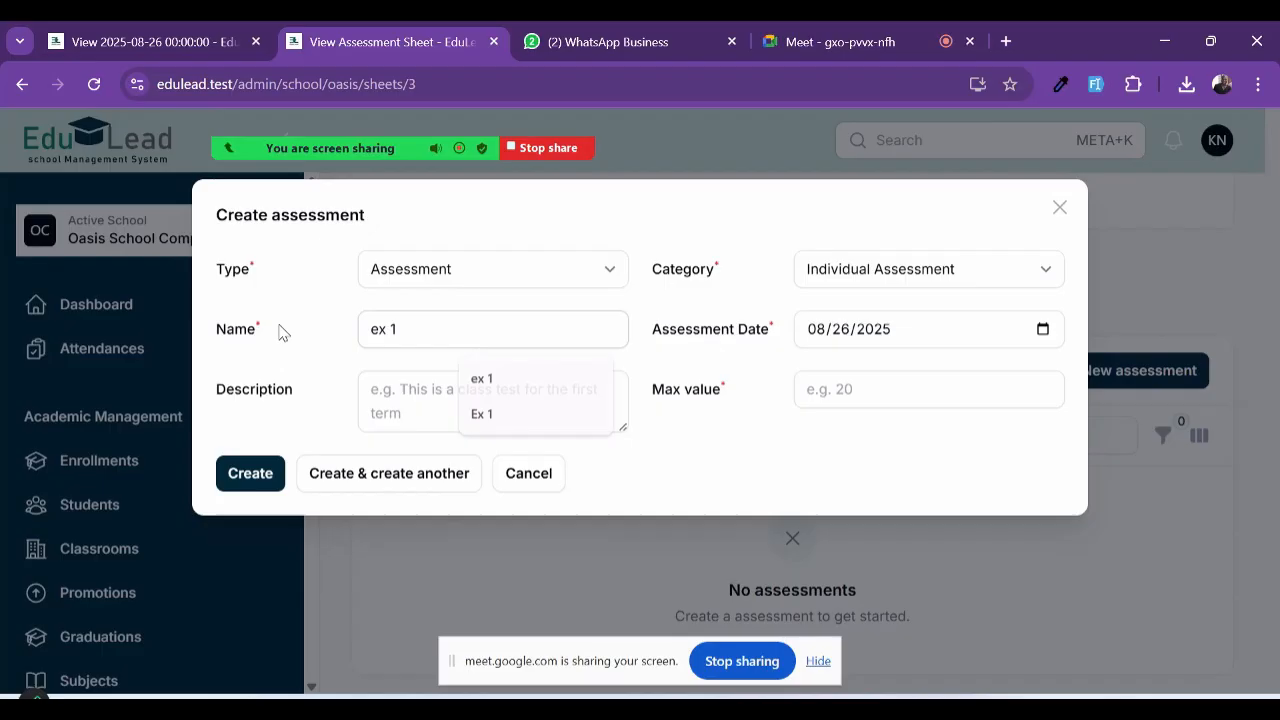
{"action": "left_click", "coordinate": [826, 396]}
{"action": "type", "text": "10"}
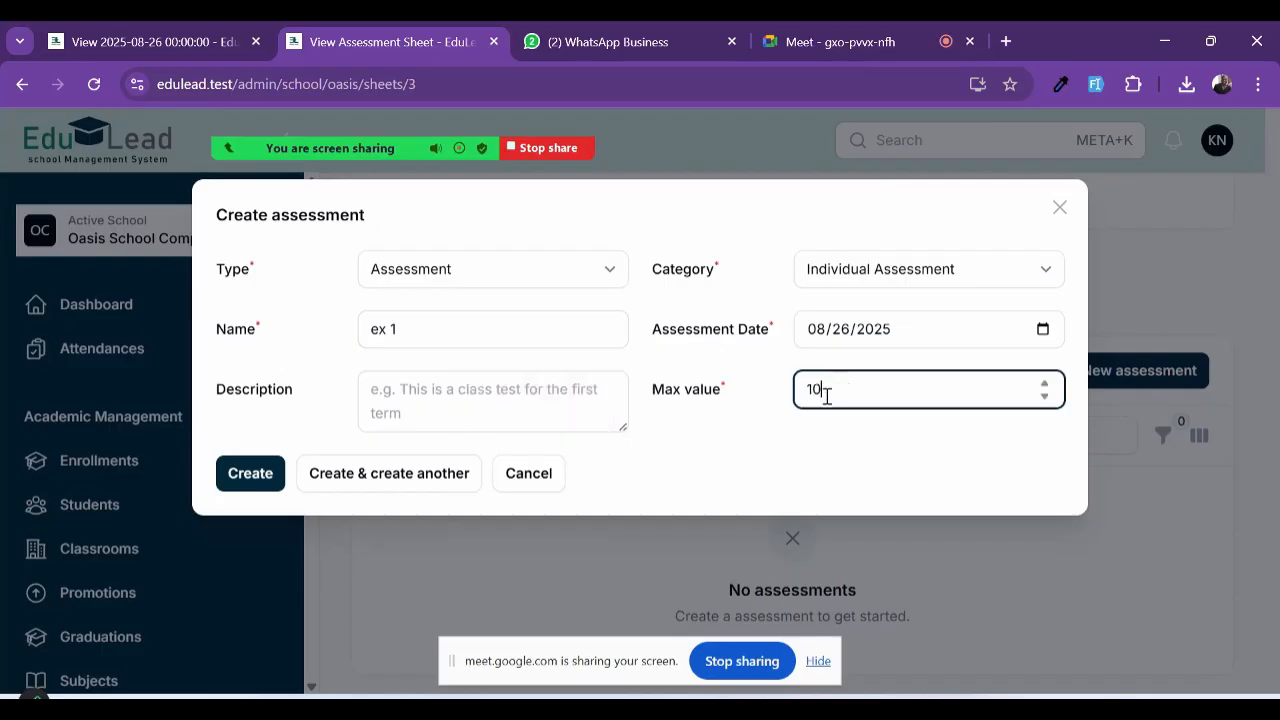
{"action": "left_click", "coordinate": [236, 473]}
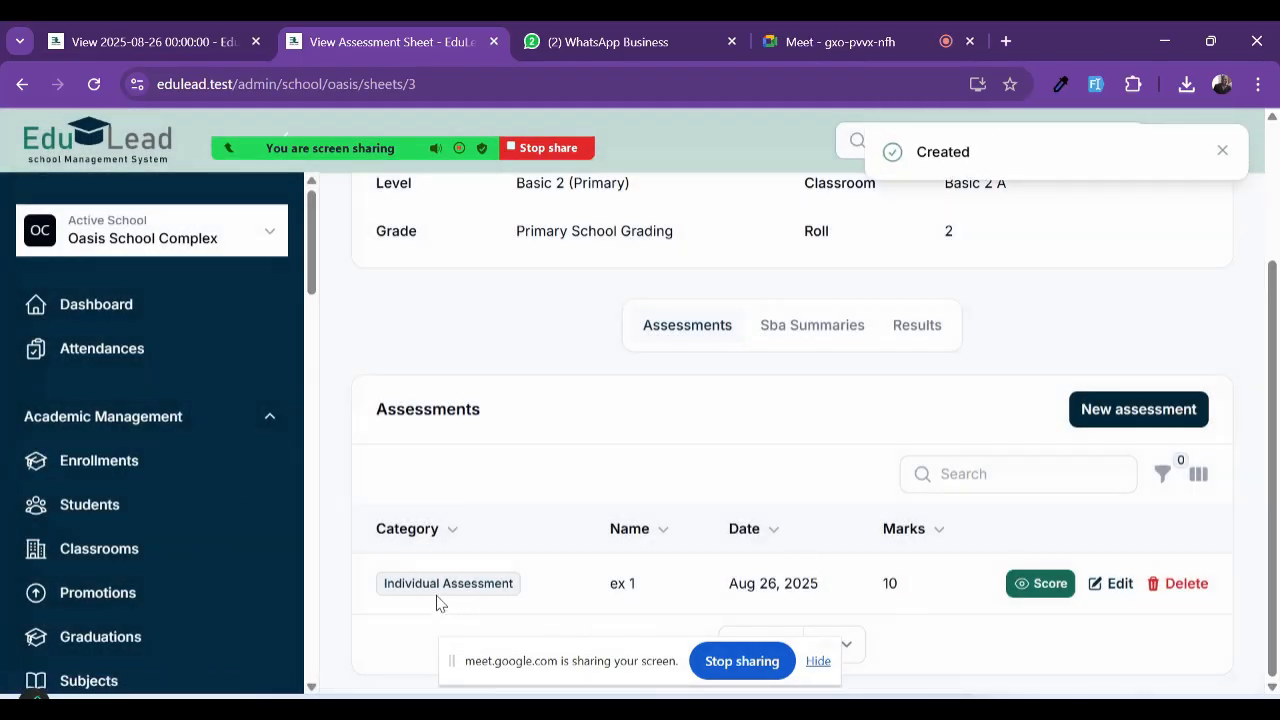
Step: Enter scores of 10 for the first student and 8 for the second on the ex 1 assessment and save them
{"action": "triple_click", "coordinate": [436, 598]}
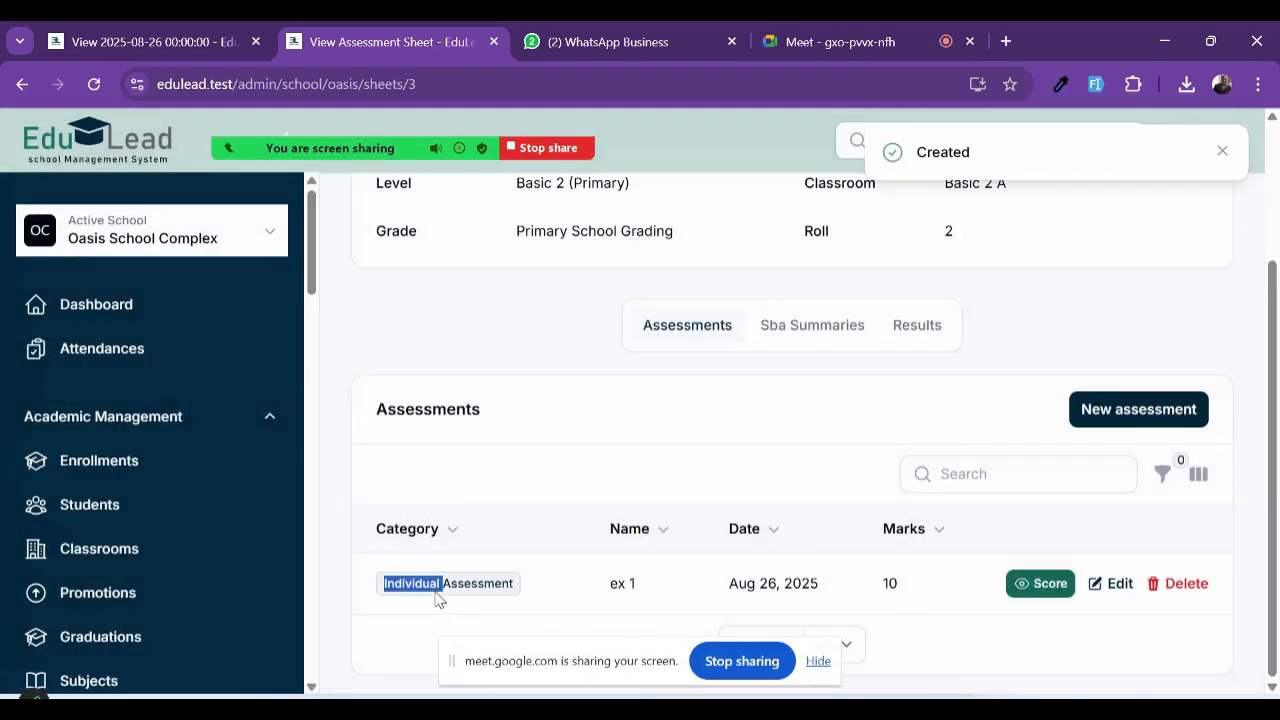
{"action": "left_click", "coordinate": [1055, 594]}
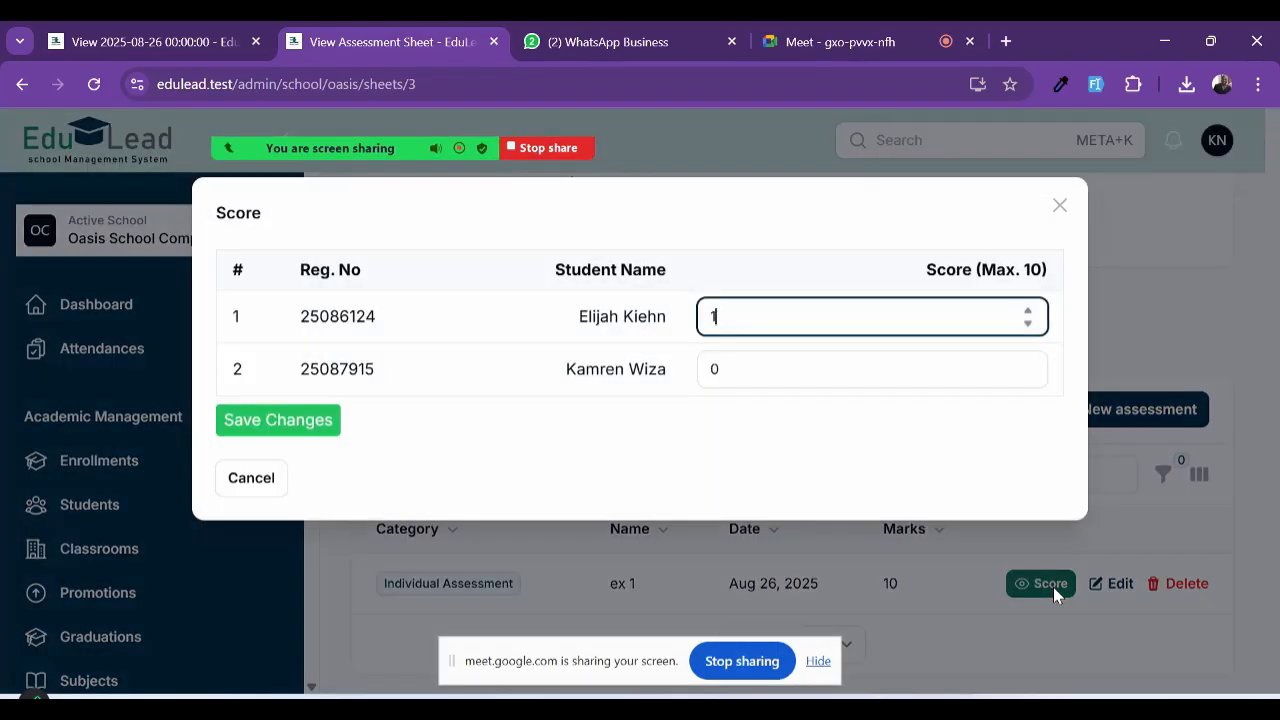
{"action": "key", "text": "Tab"}
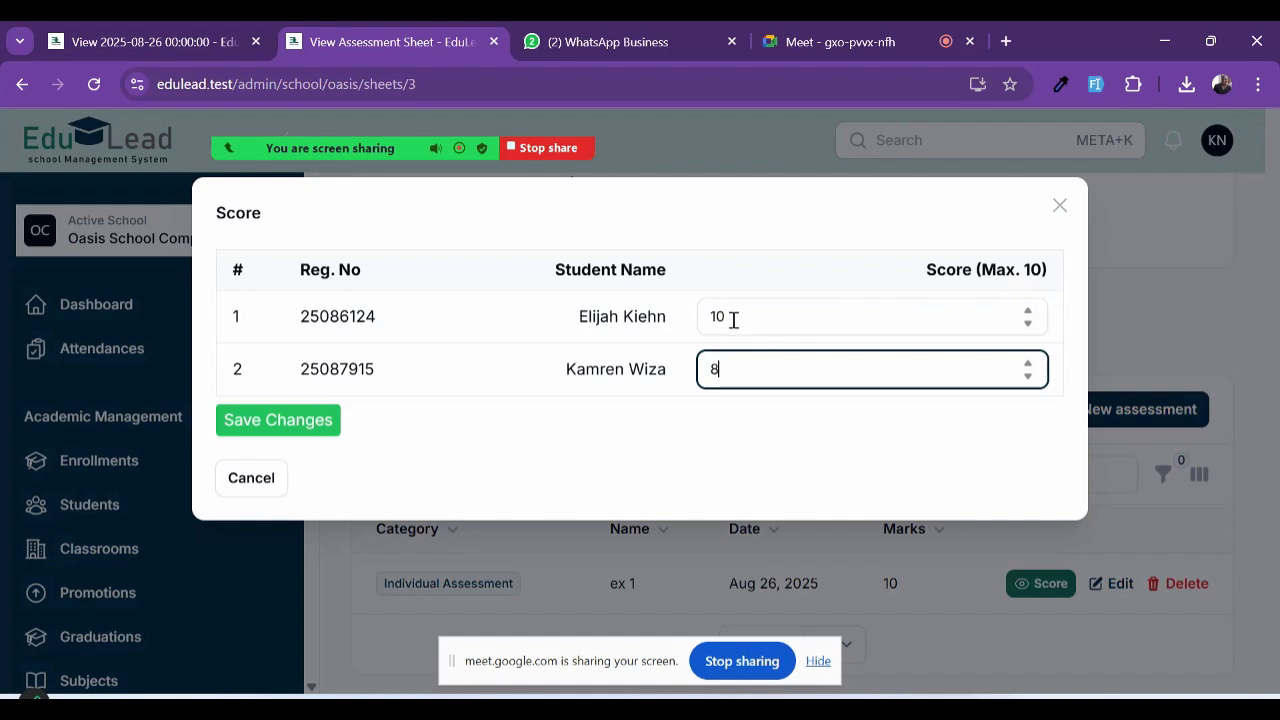
{"action": "left_click", "coordinate": [292, 422]}
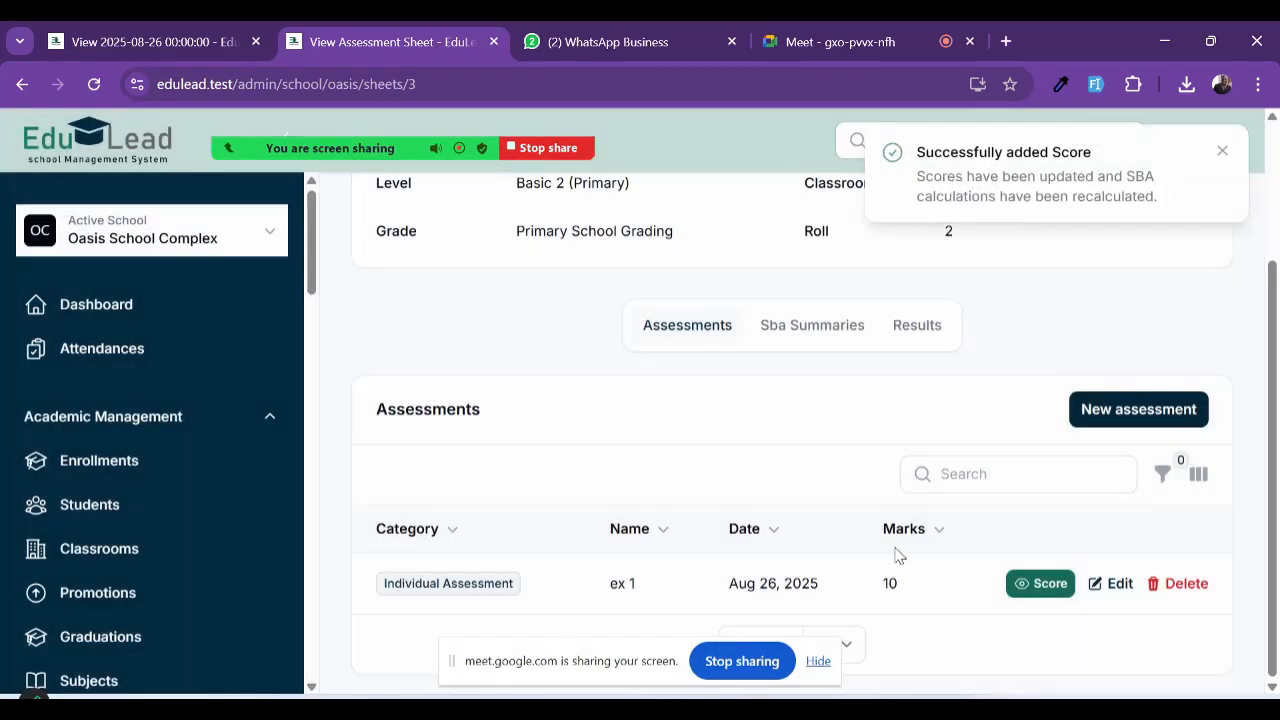
Step: Open the sheet's Sba Summaries and review each student's marks obtained, percentage, weight and weighted score
{"action": "left_click", "coordinate": [792, 336]}
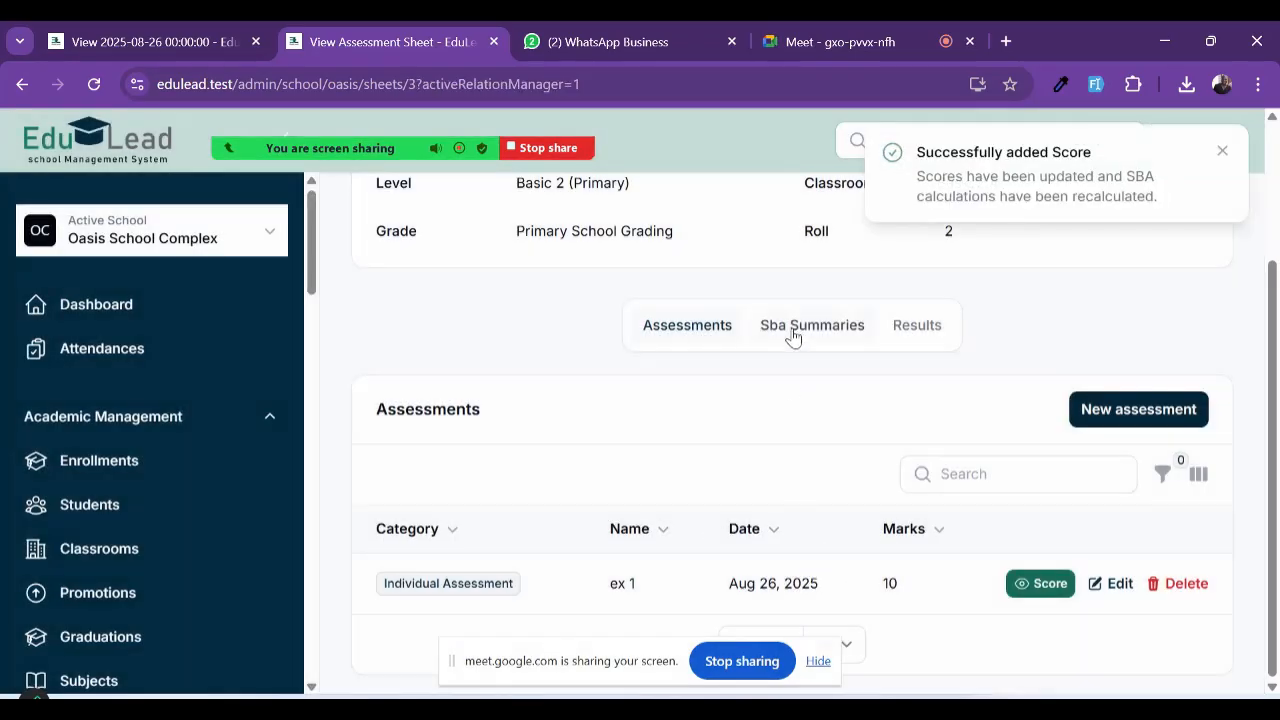
{"action": "scroll", "coordinate": [763, 490], "scroll_direction": "down", "scroll_amount": 3}
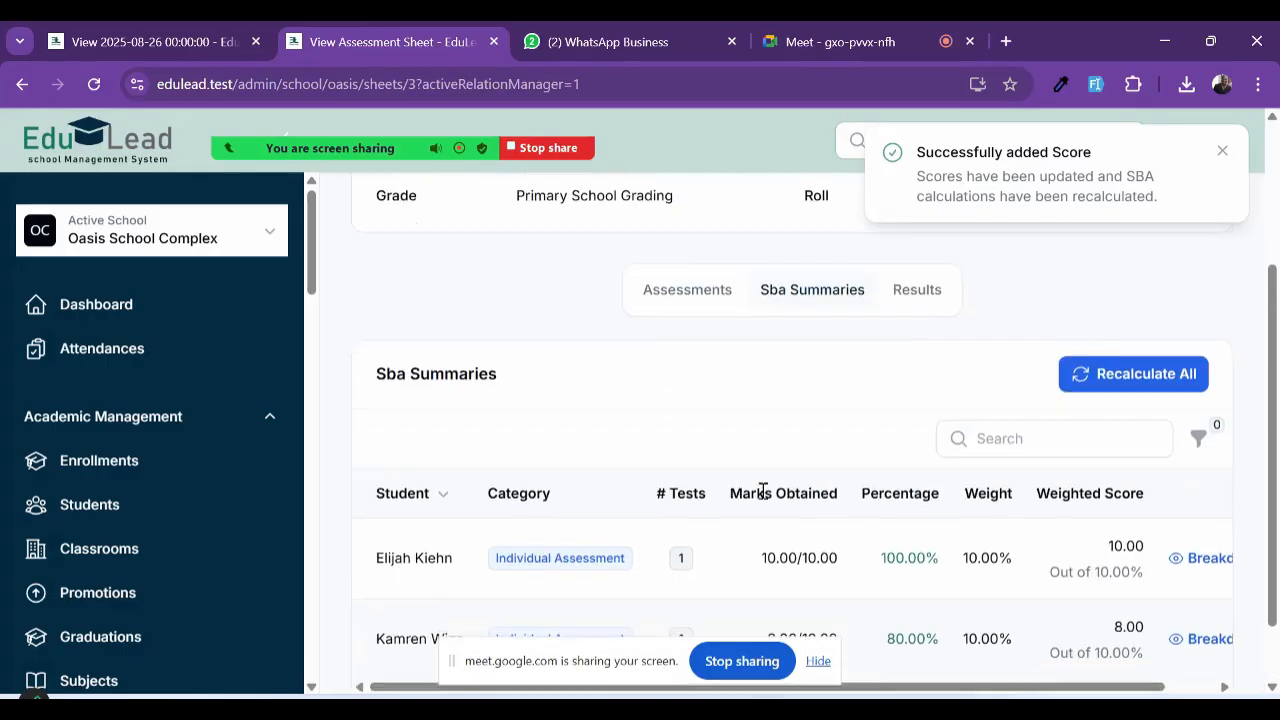
{"action": "scroll", "coordinate": [645, 478], "scroll_direction": "down", "scroll_amount": 1}
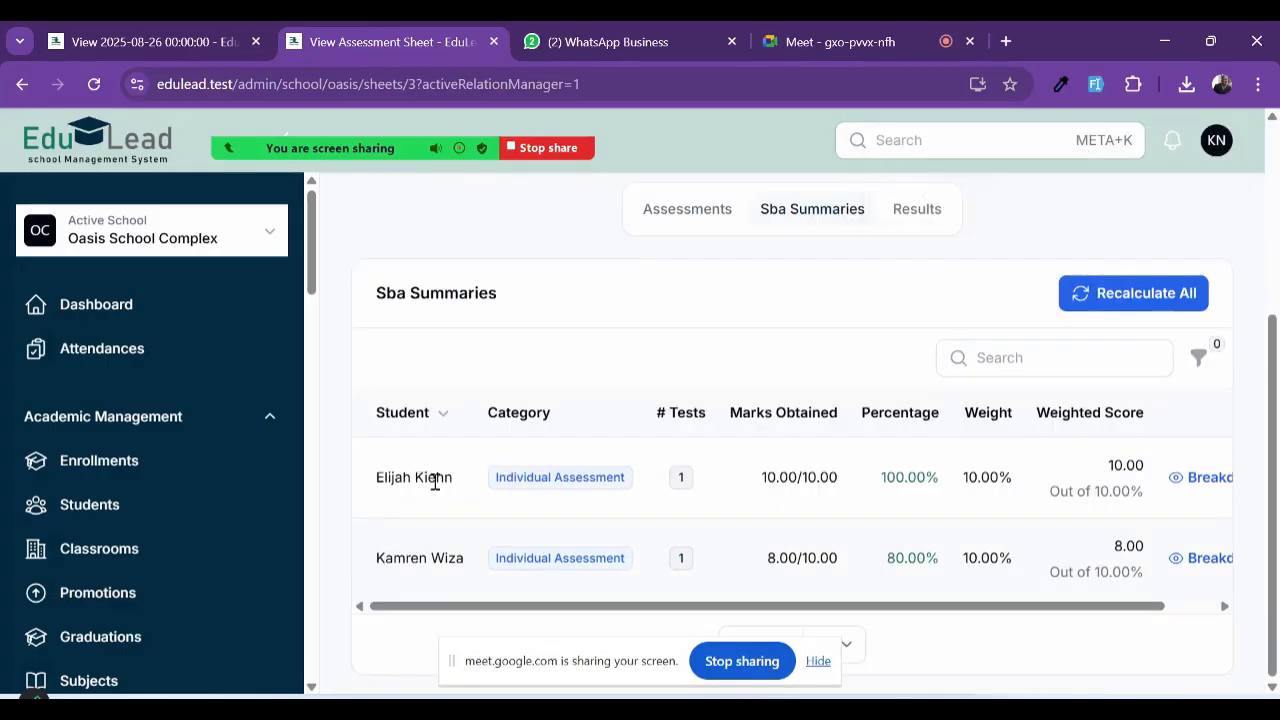
{"action": "double_click", "coordinate": [904, 474]}
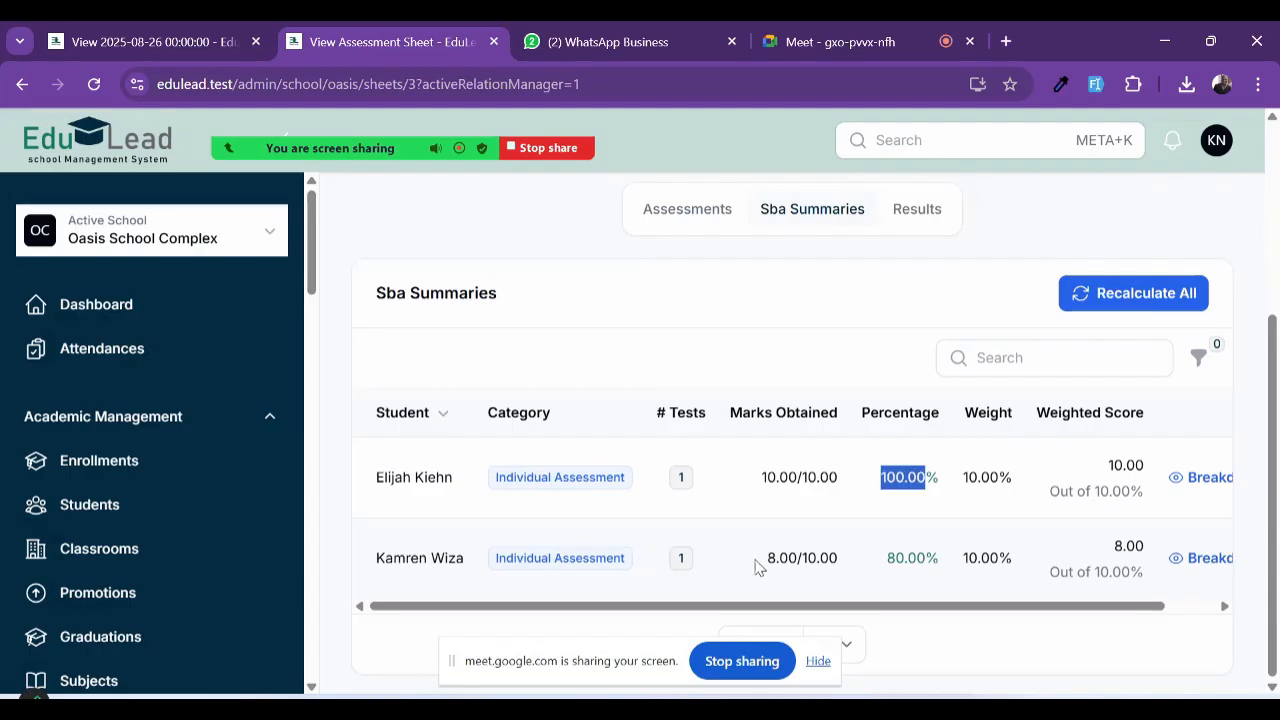
{"action": "double_click", "coordinate": [786, 560]}
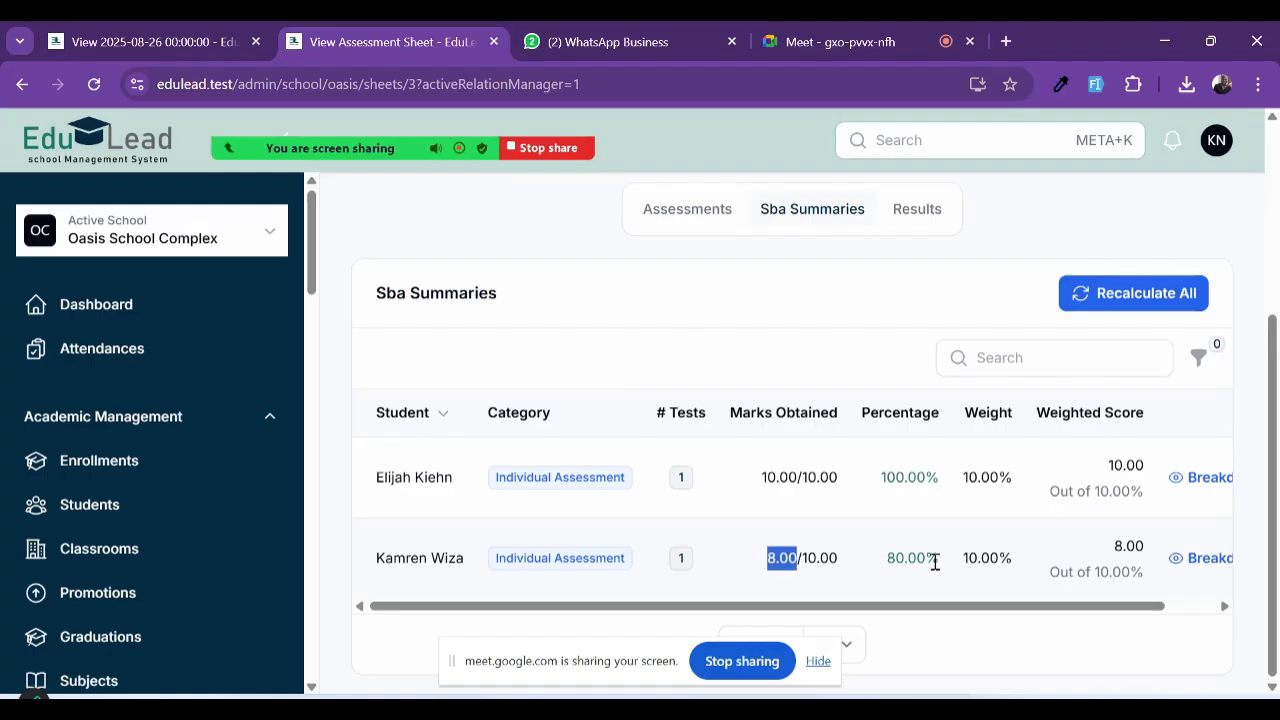
{"action": "scroll", "coordinate": [935, 562], "scroll_direction": "right", "scroll_amount": 1}
{"action": "scroll", "coordinate": [935, 562], "scroll_direction": "left", "scroll_amount": 1}
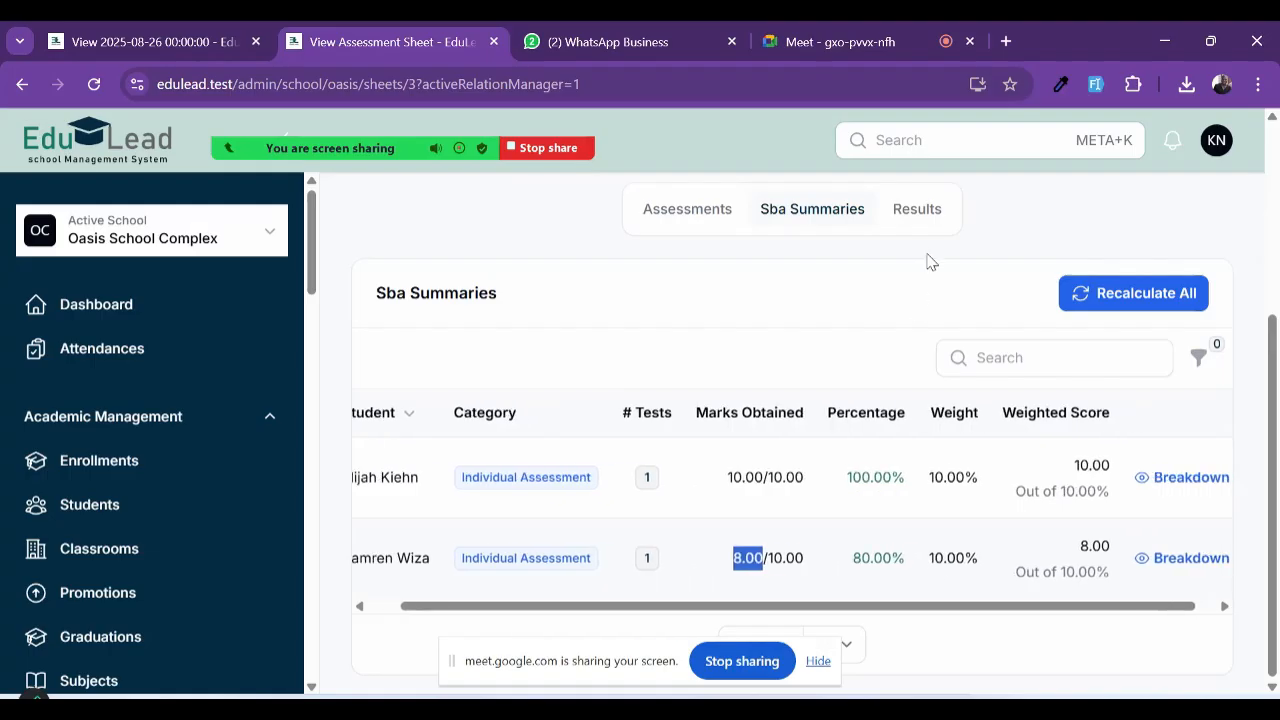
Step: Open the sheet's Results and review the total assessment, exam score and total score of the students
{"action": "left_click", "coordinate": [924, 220]}
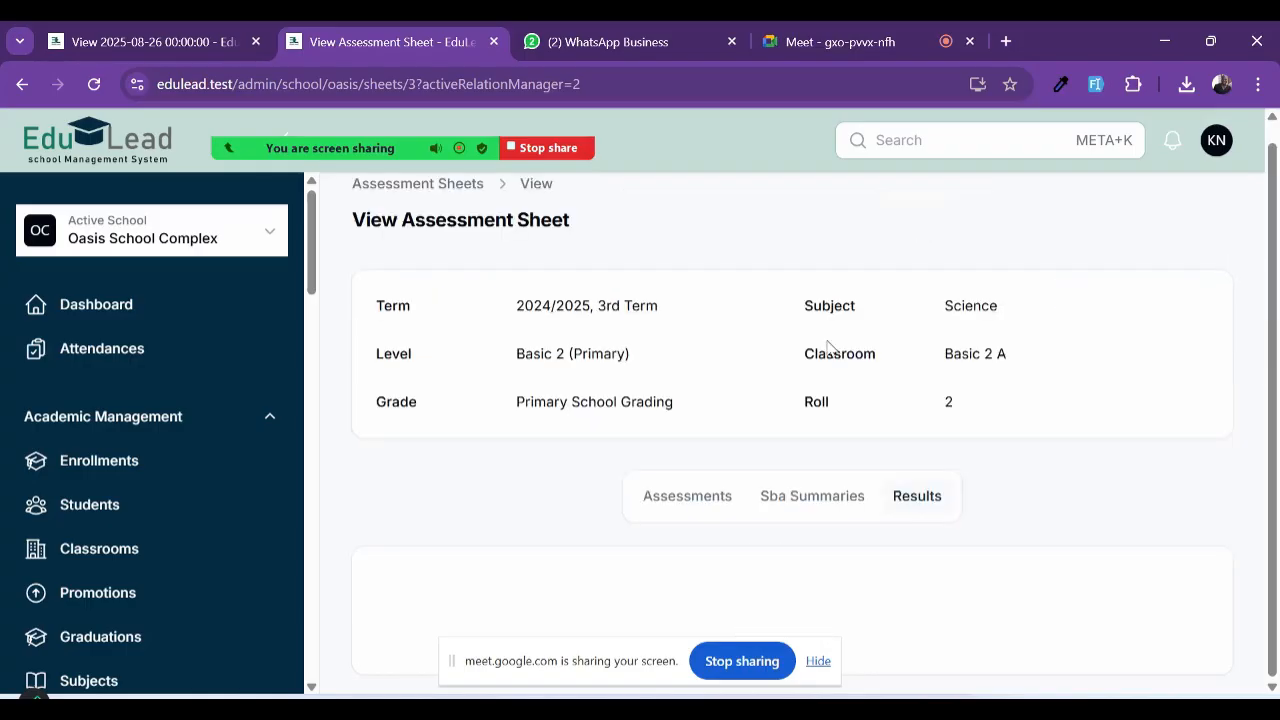
{"action": "scroll", "coordinate": [880, 480], "scroll_direction": "down", "scroll_amount": 2}
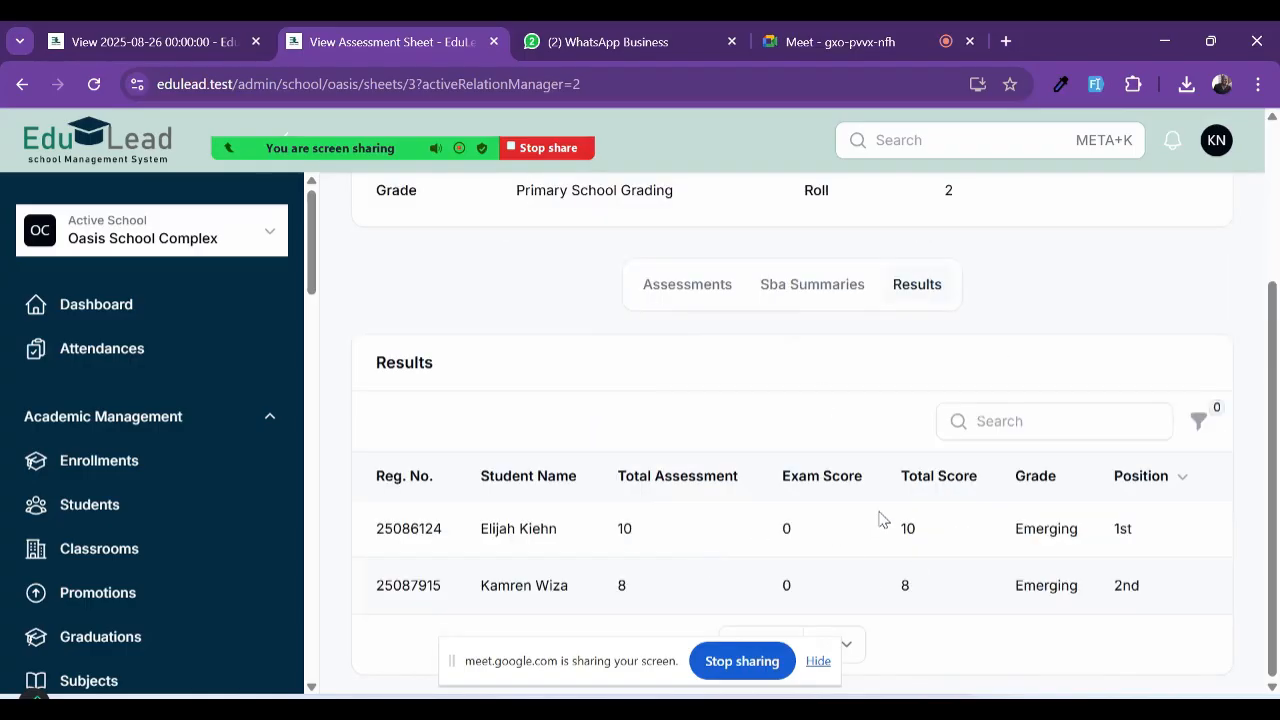
{"action": "double_click", "coordinate": [630, 529]}
{"action": "double_click", "coordinate": [786, 529]}
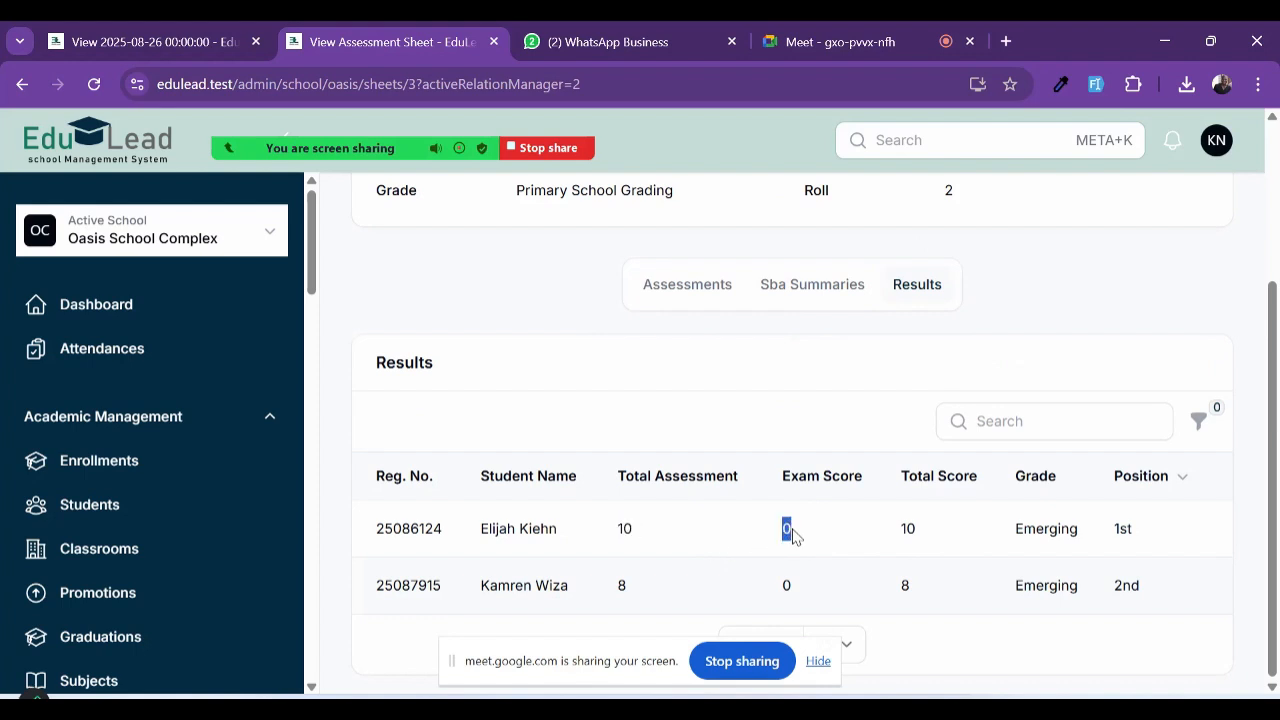
{"action": "double_click", "coordinate": [908, 529]}
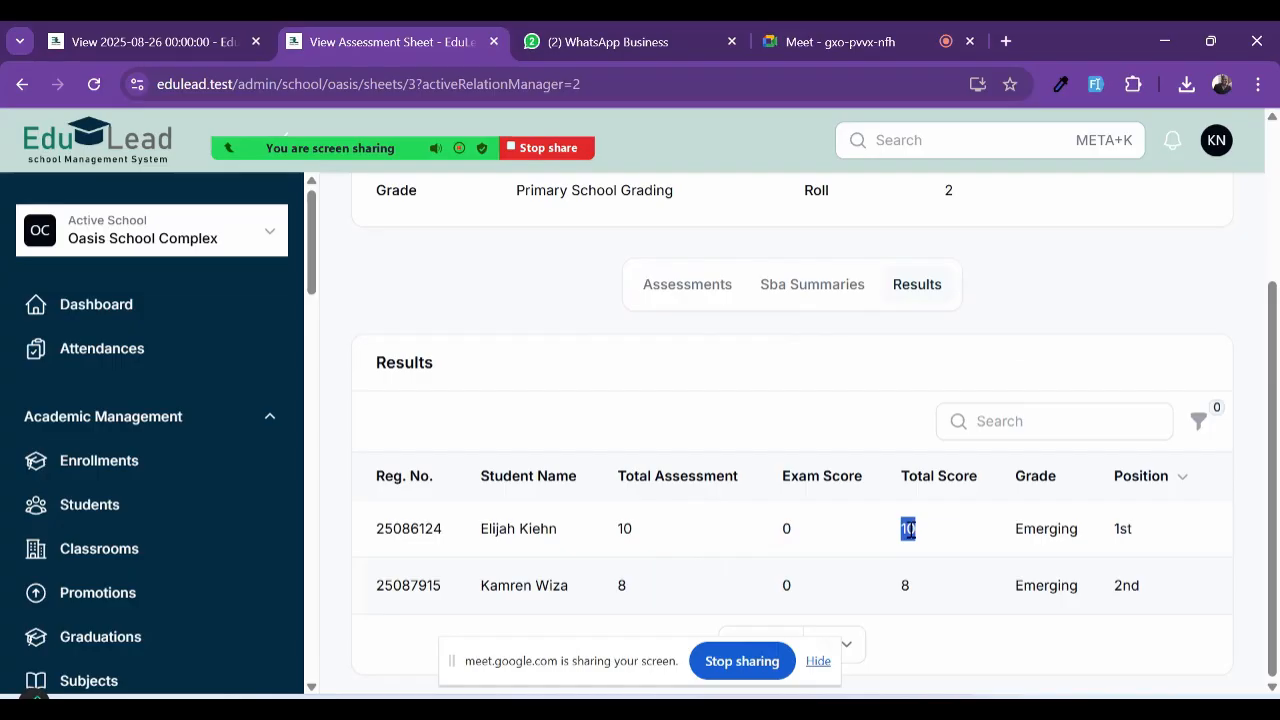
Step: Return to the sheet's Assessments and start another one with type Assessment and category Individual Assessment
{"action": "scroll", "coordinate": [813, 452], "scroll_direction": "up", "scroll_amount": 1}
{"action": "left_click", "coordinate": [700, 354]}
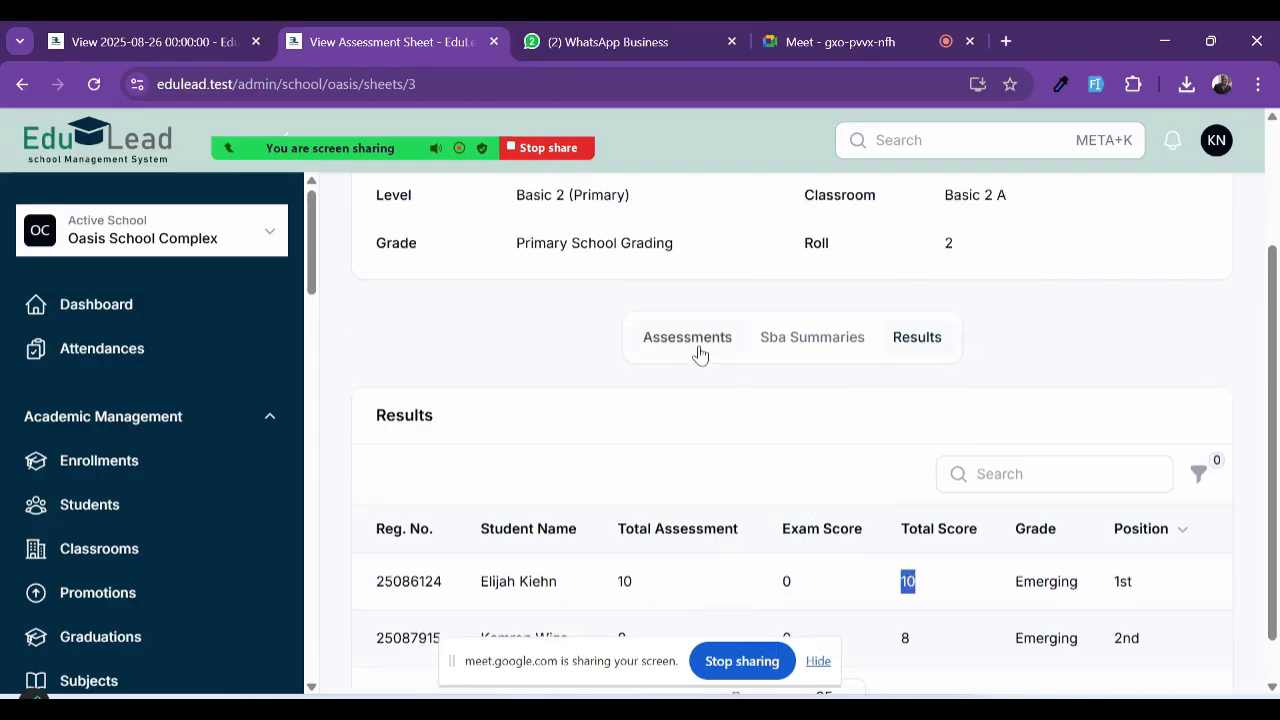
{"action": "scroll", "coordinate": [920, 515], "scroll_direction": "down", "scroll_amount": 2}
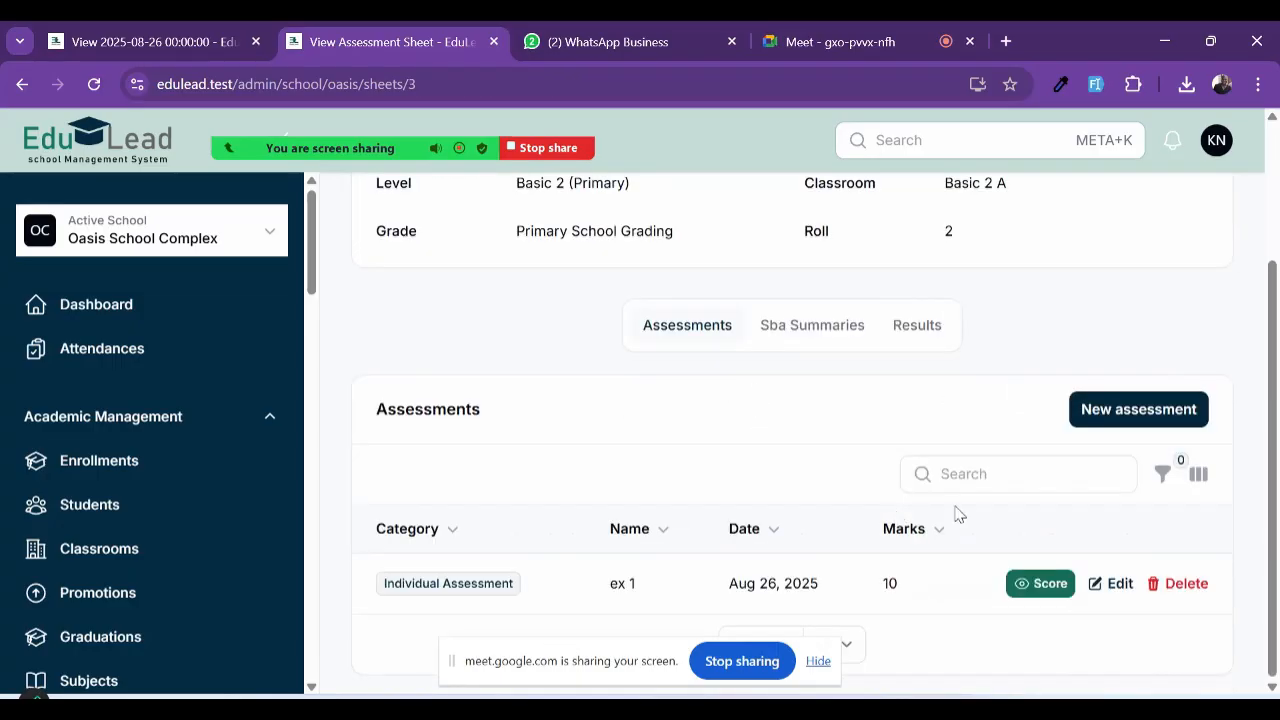
{"action": "left_click", "coordinate": [1106, 417]}
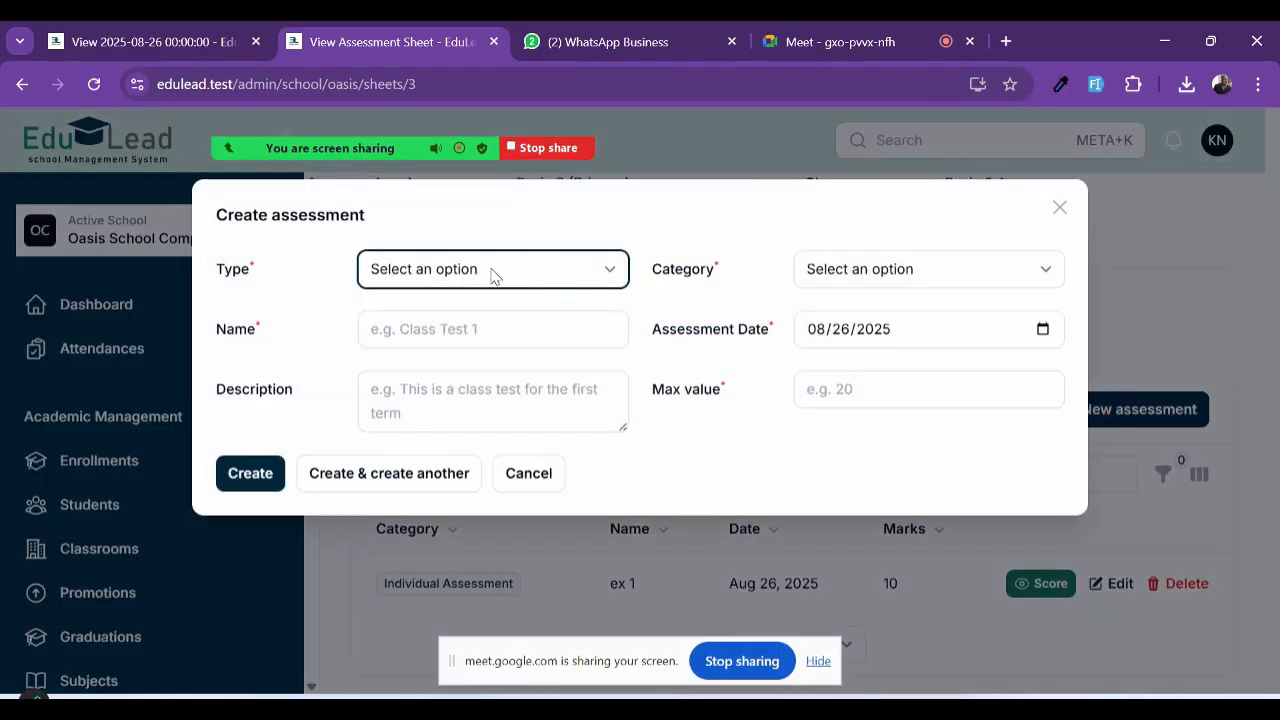
{"action": "left_click", "coordinate": [491, 272]}
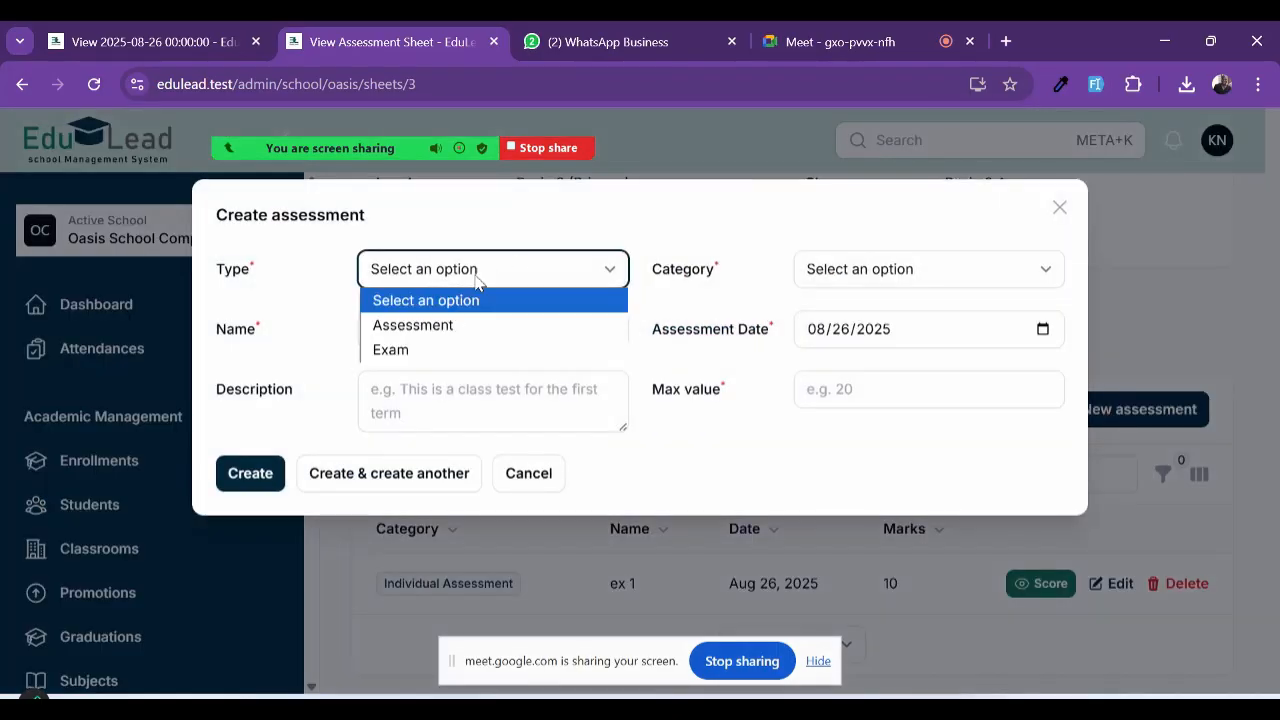
{"action": "left_click", "coordinate": [427, 322]}
{"action": "left_click", "coordinate": [831, 275]}
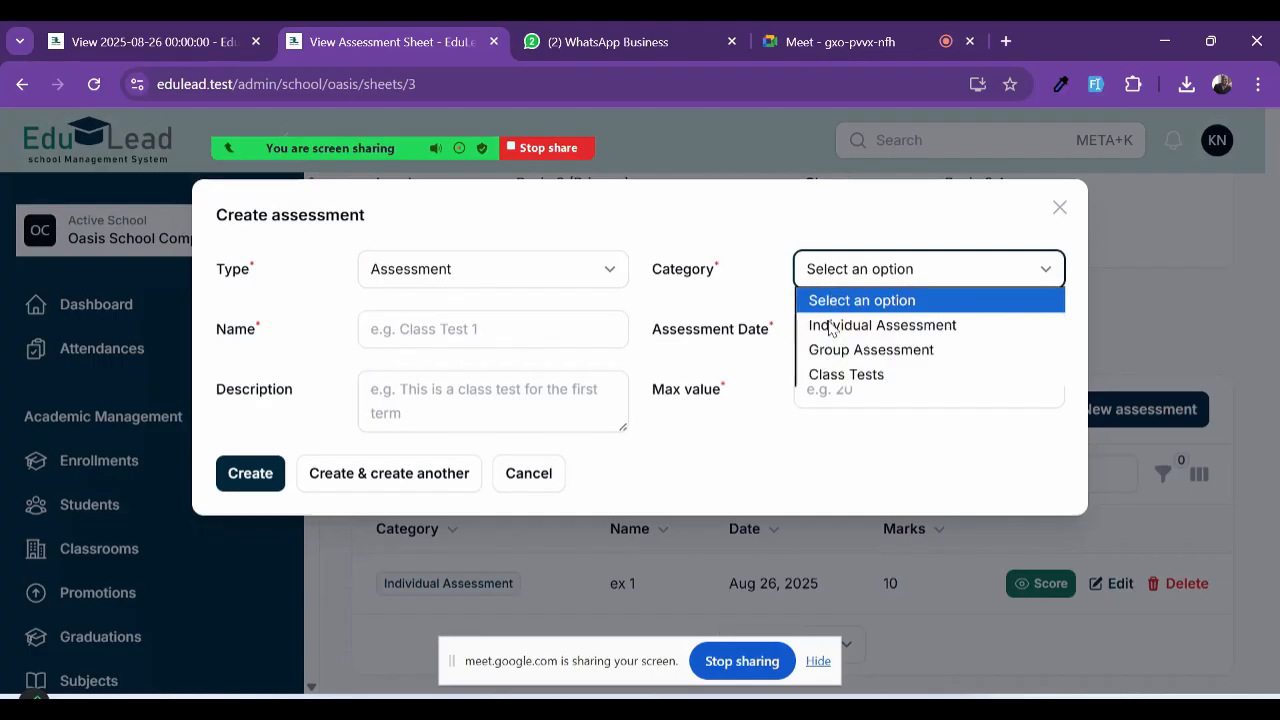
{"action": "left_click", "coordinate": [829, 323]}
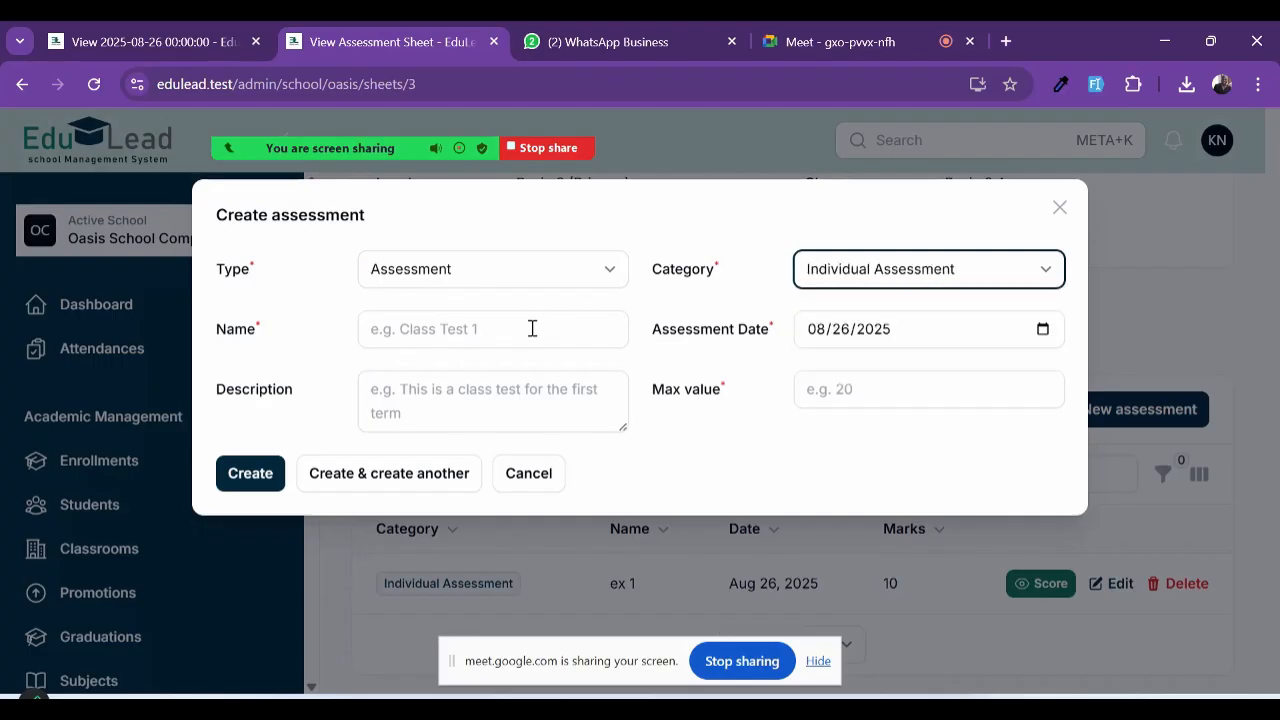
{"action": "left_click", "coordinate": [456, 326]}
{"action": "type", "text": "ex 2"}
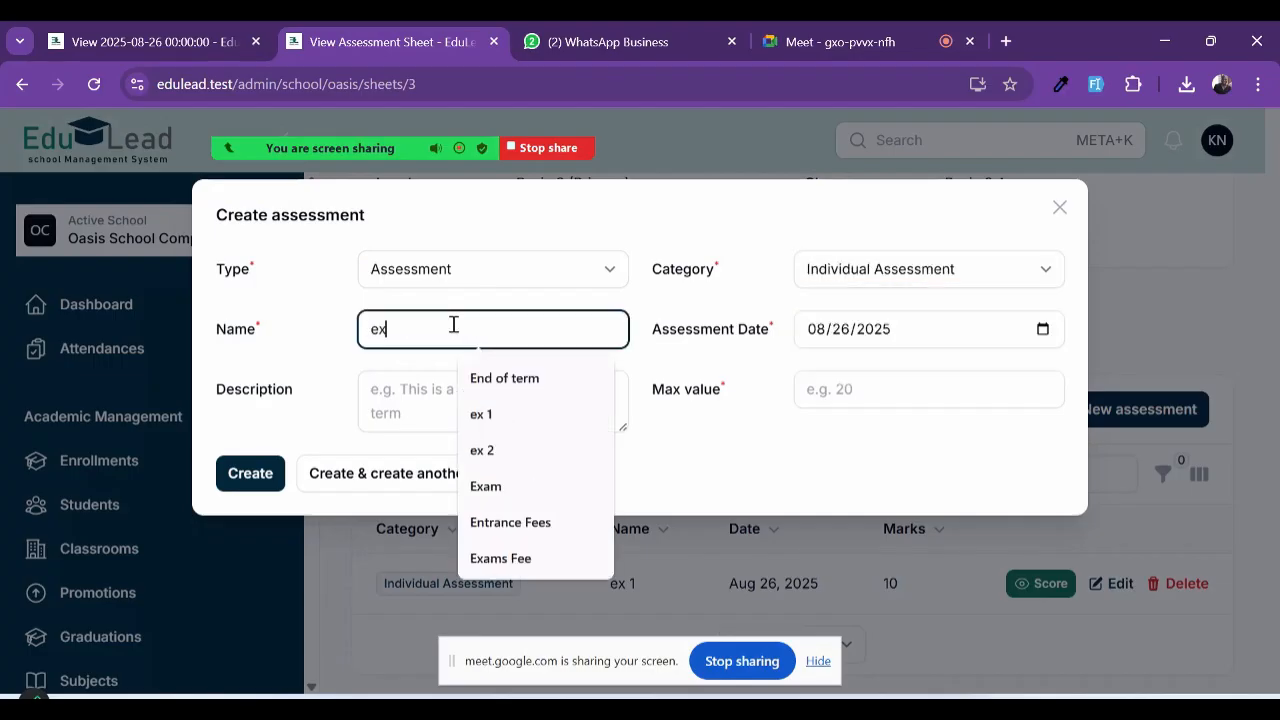
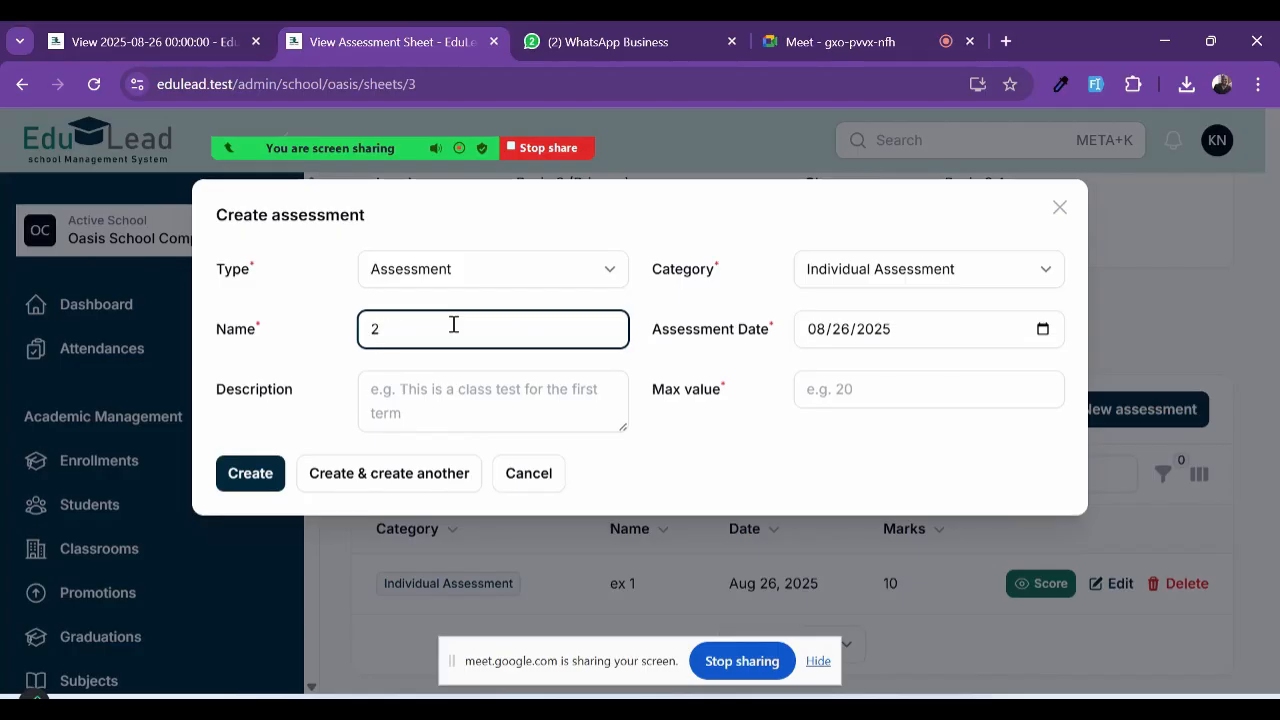
{"action": "key", "text": "BackSpace"}
{"action": "type", "text": "quiz"}
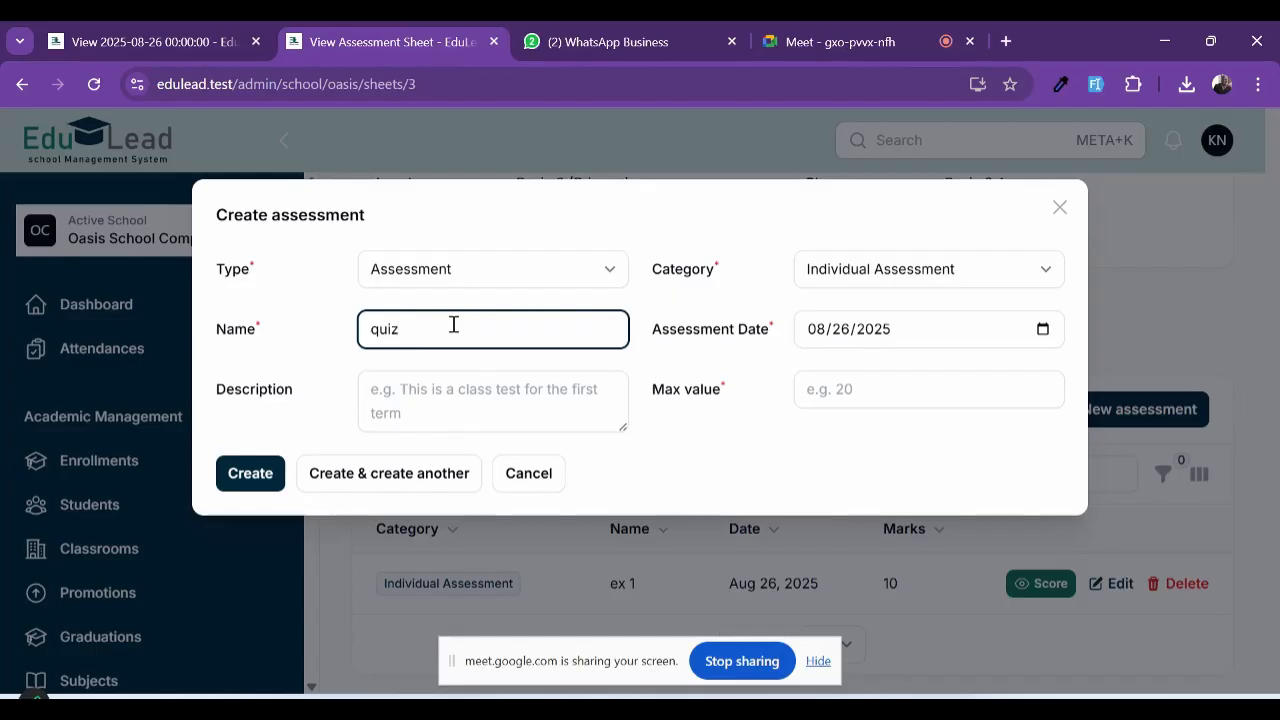
Step: Change the category to Group Assessment, name the assessment group work 1 with a max value of 20, and create it
{"action": "left_click", "coordinate": [838, 272]}
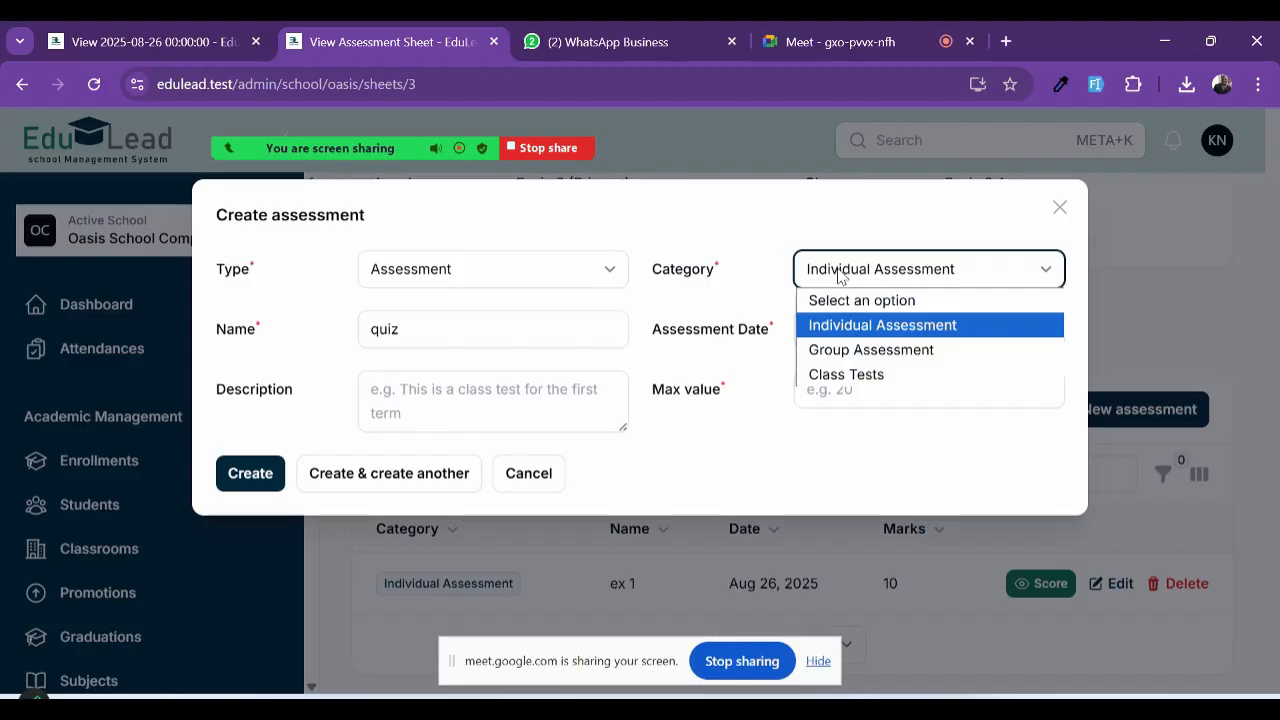
{"action": "left_click", "coordinate": [848, 350]}
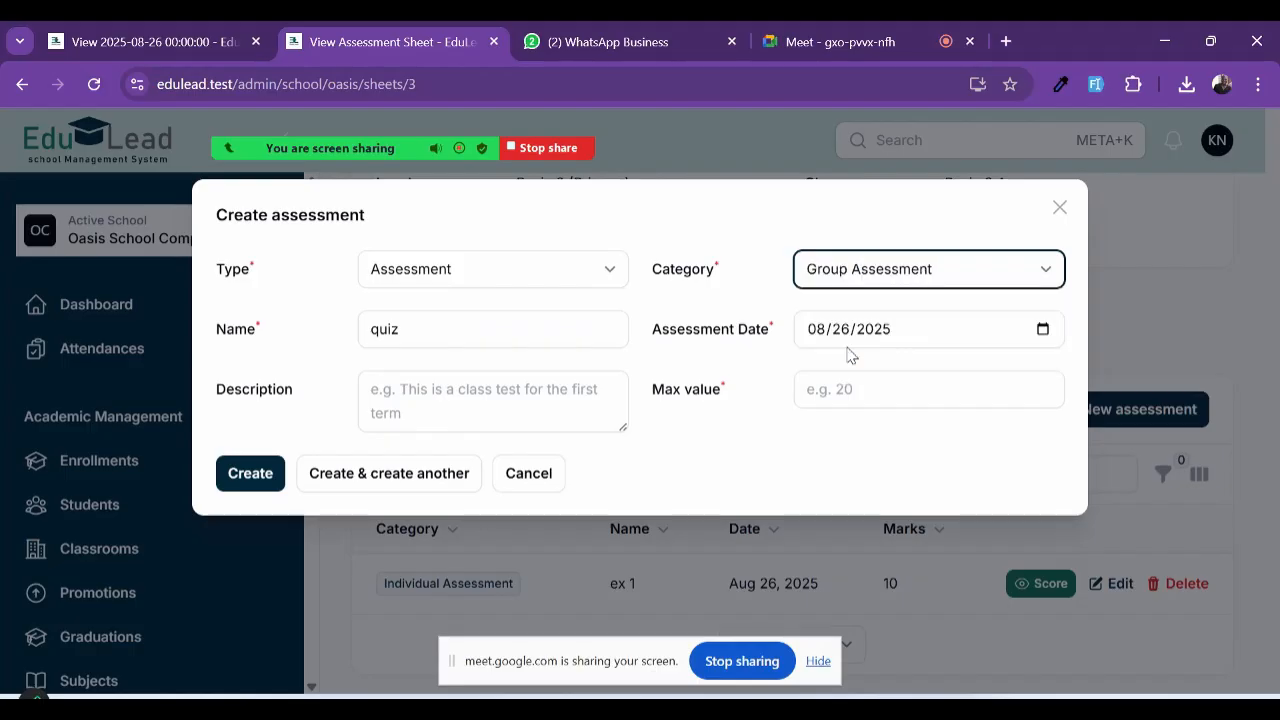
{"action": "left_click", "coordinate": [413, 334]}
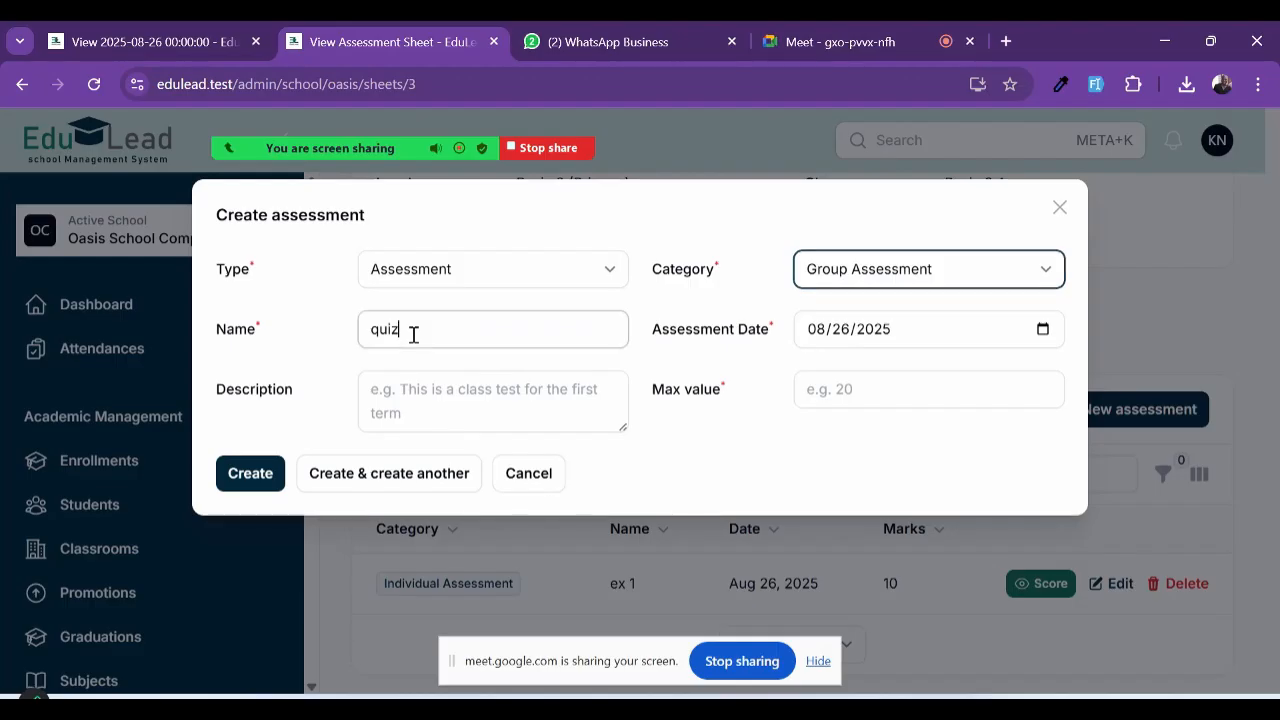
{"action": "double_click", "coordinate": [413, 334]}
{"action": "type", "text": "Gro"}
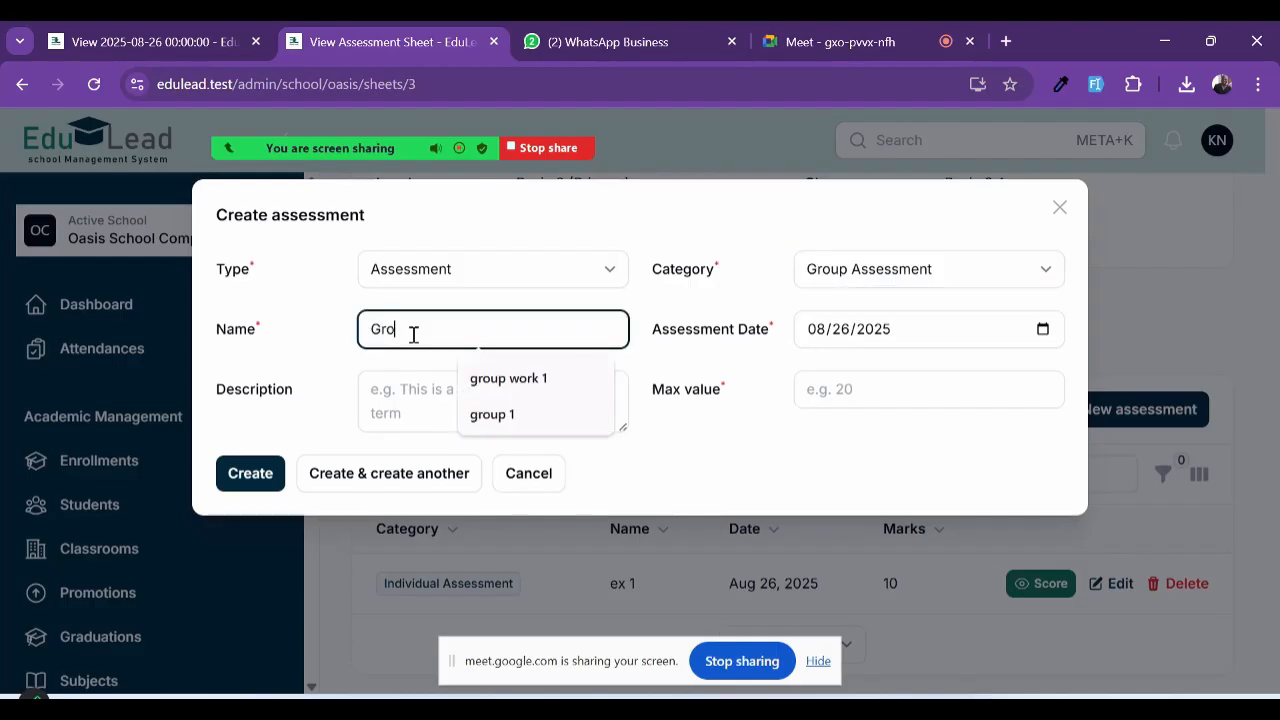
{"action": "type", "text": "up work 1"}
{"action": "left_click", "coordinate": [503, 390]}
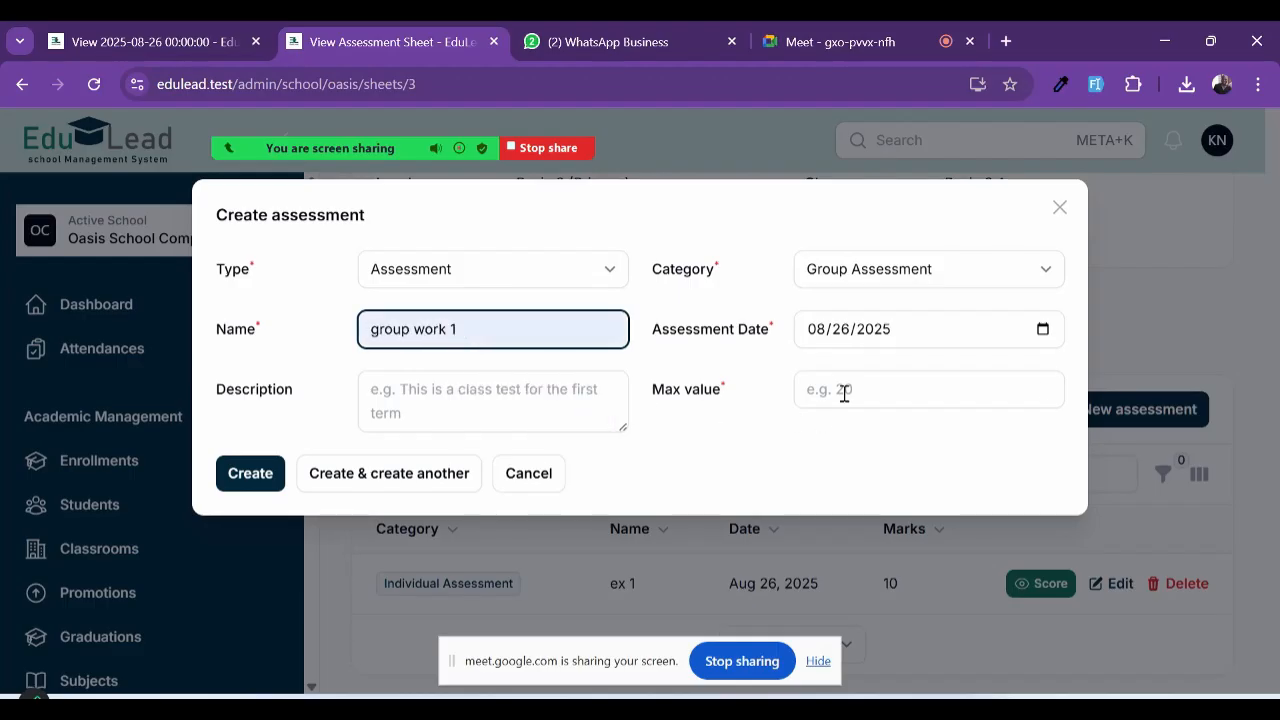
{"action": "left_click", "coordinate": [844, 393]}
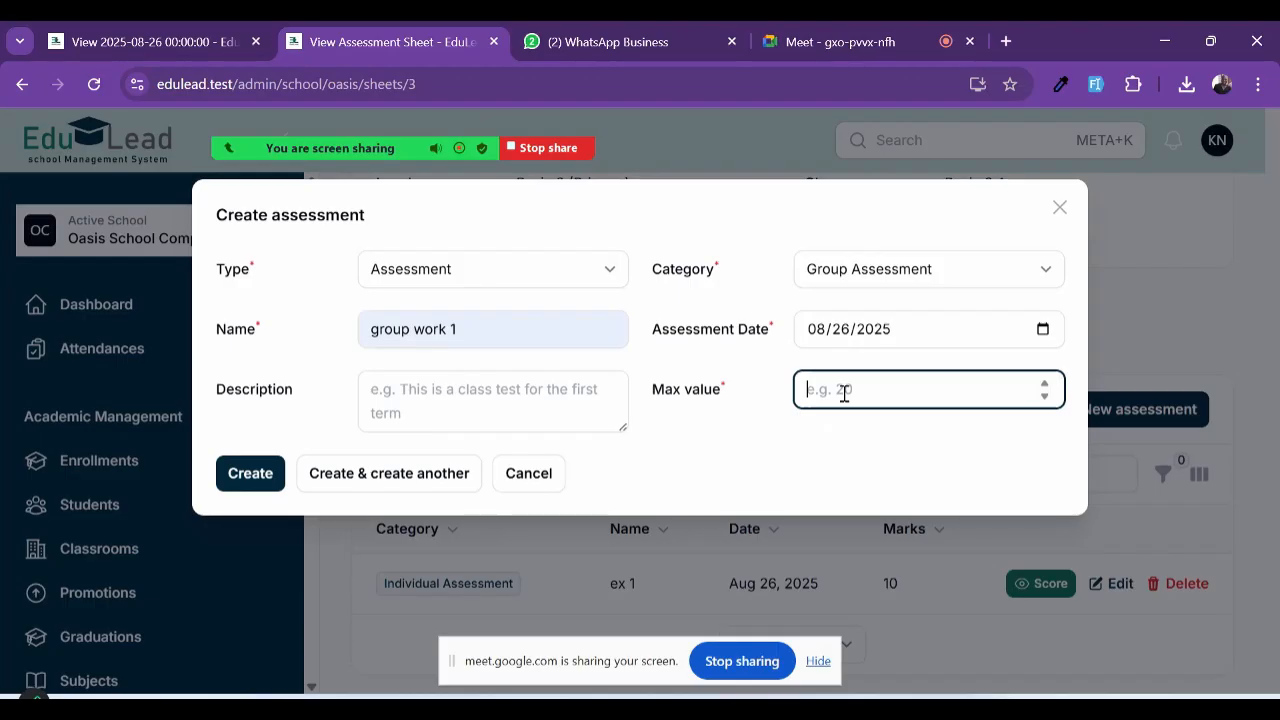
{"action": "type", "text": "20"}
{"action": "left_click", "coordinate": [240, 474]}
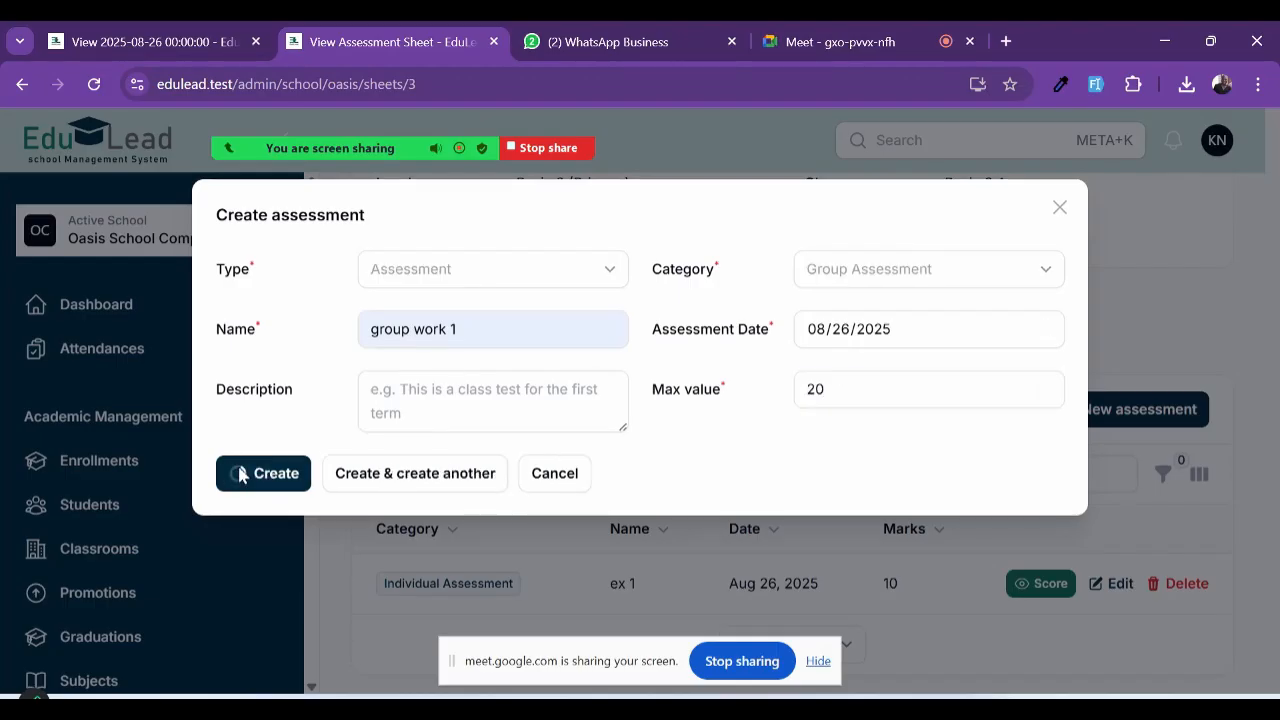
Step: Open scoring for the group work 1 assessment and enter 18 for the first student and 20 for the second
{"action": "scroll", "coordinate": [812, 525], "scroll_direction": "down", "scroll_amount": 1}
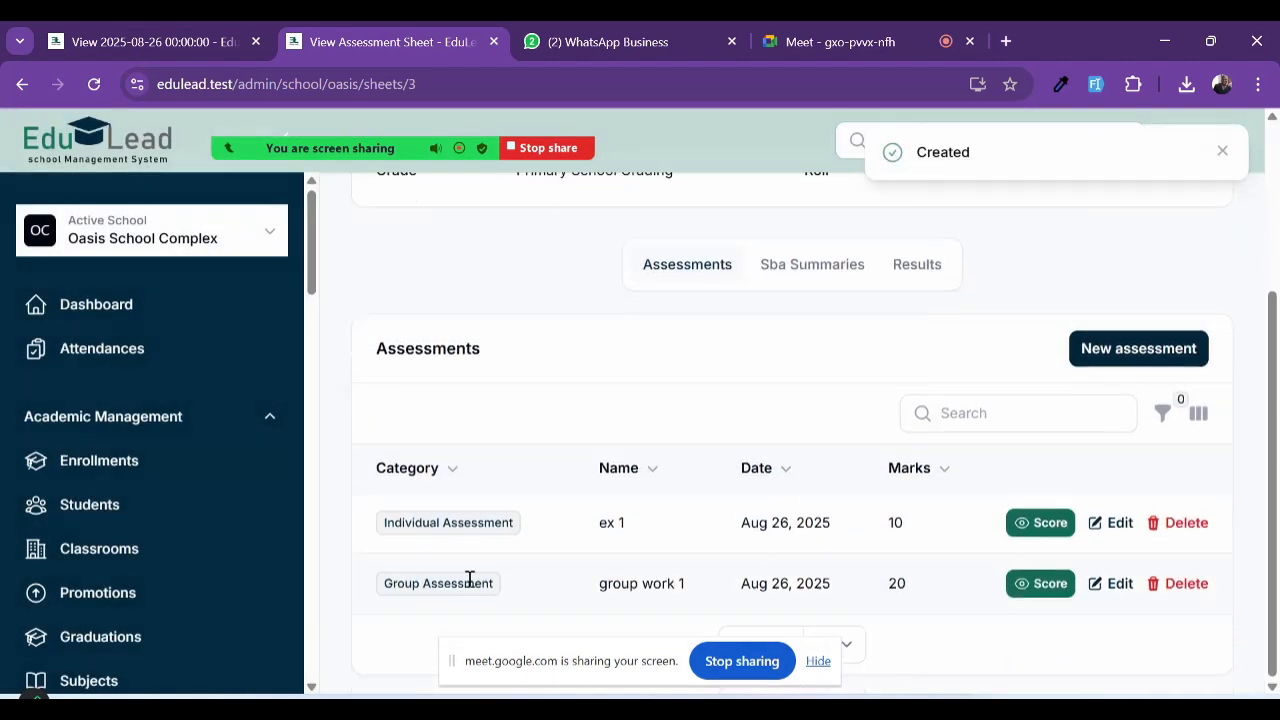
{"action": "double_click", "coordinate": [411, 583]}
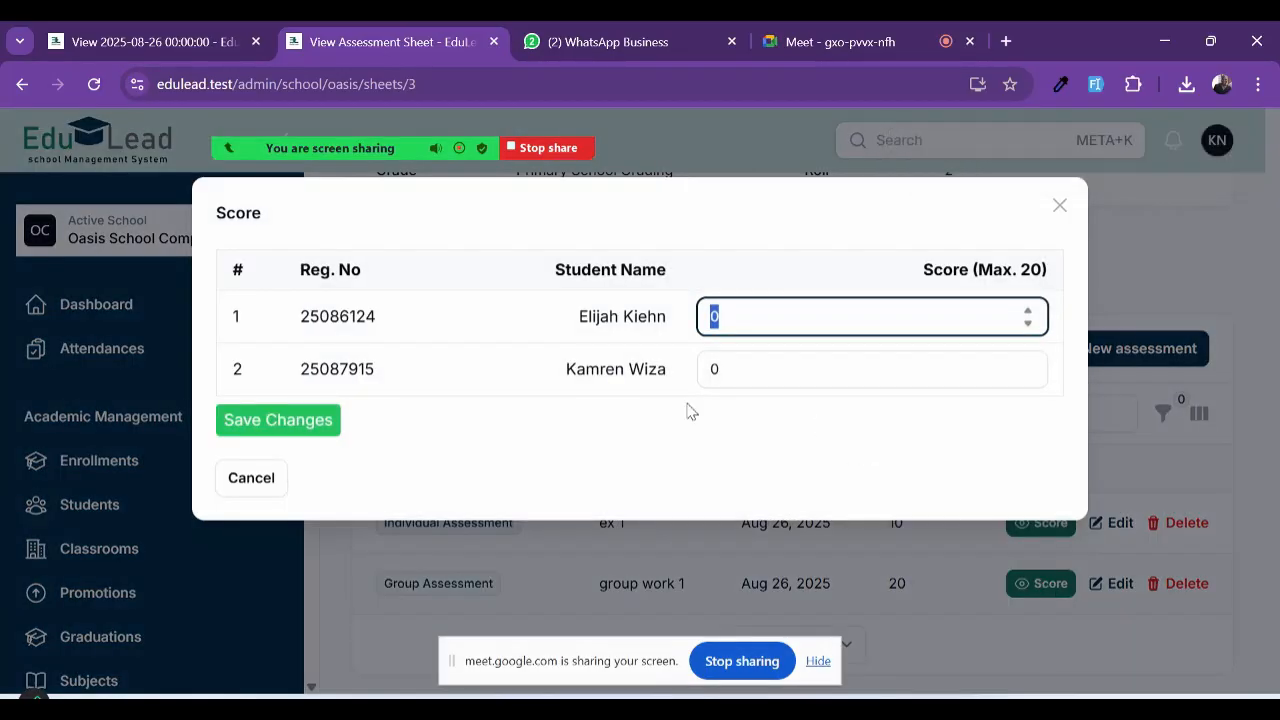
{"action": "type", "text": "18"}
{"action": "key", "text": "Tab"}
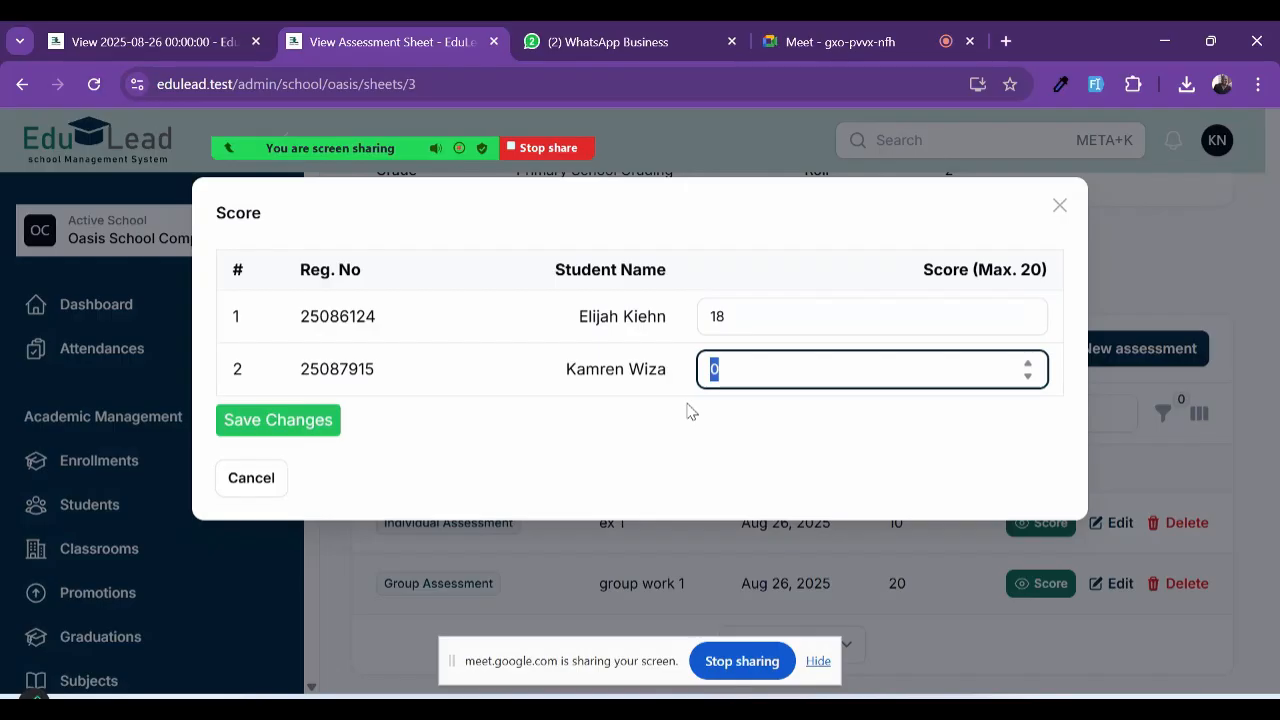
{"action": "type", "text": "20"}
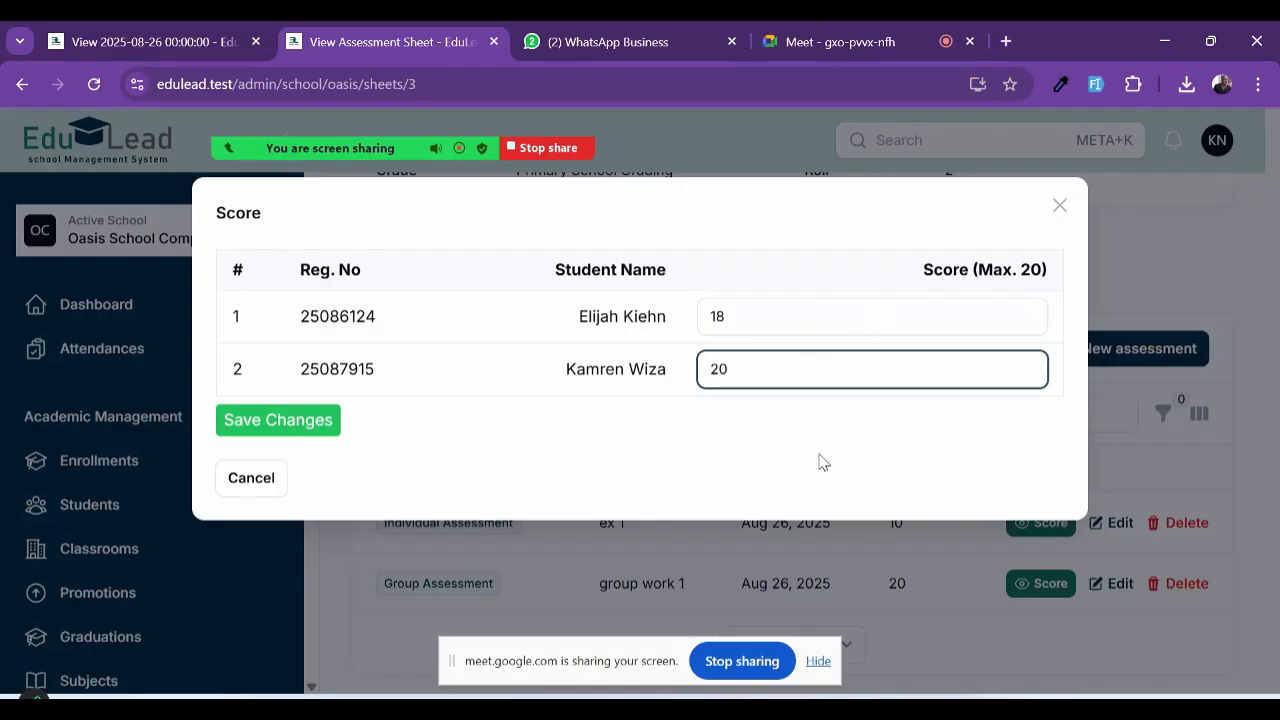
{"action": "left_click", "coordinate": [751, 418]}
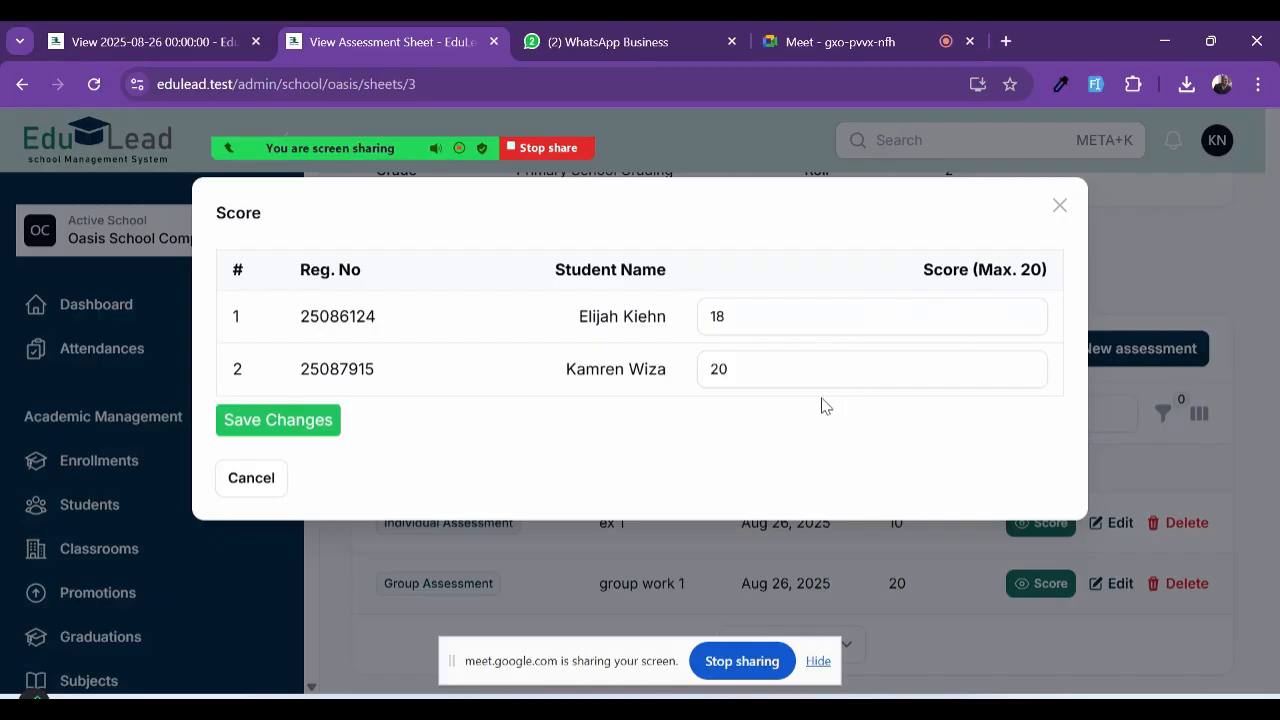
Step: Try to save a score of 22 for the second student on the group work 1 assessment
{"action": "scroll", "coordinate": [825, 404], "scroll_direction": "up", "scroll_amount": 3}
{"action": "left_click", "coordinate": [703, 351]}
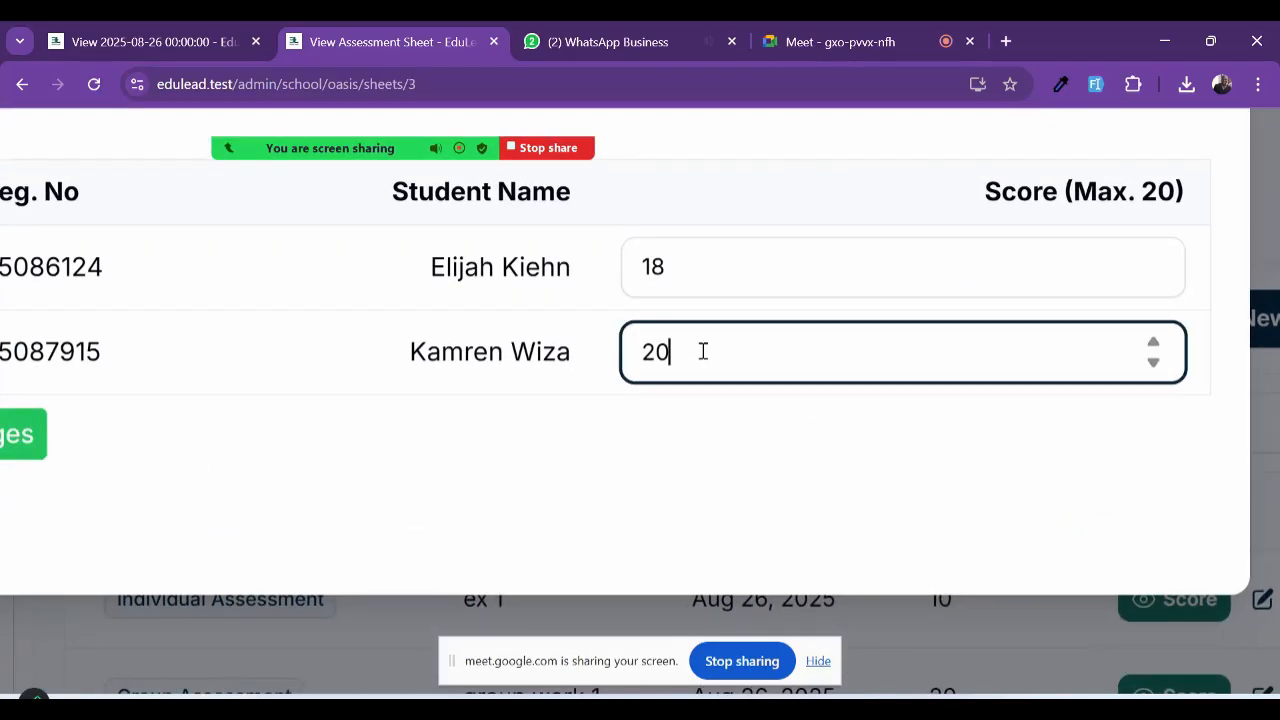
{"action": "key", "text": "BackSpace"}
{"action": "type", "text": "2"}
{"action": "left_click", "coordinate": [506, 429]}
{"action": "left_click", "coordinate": [13, 457]}
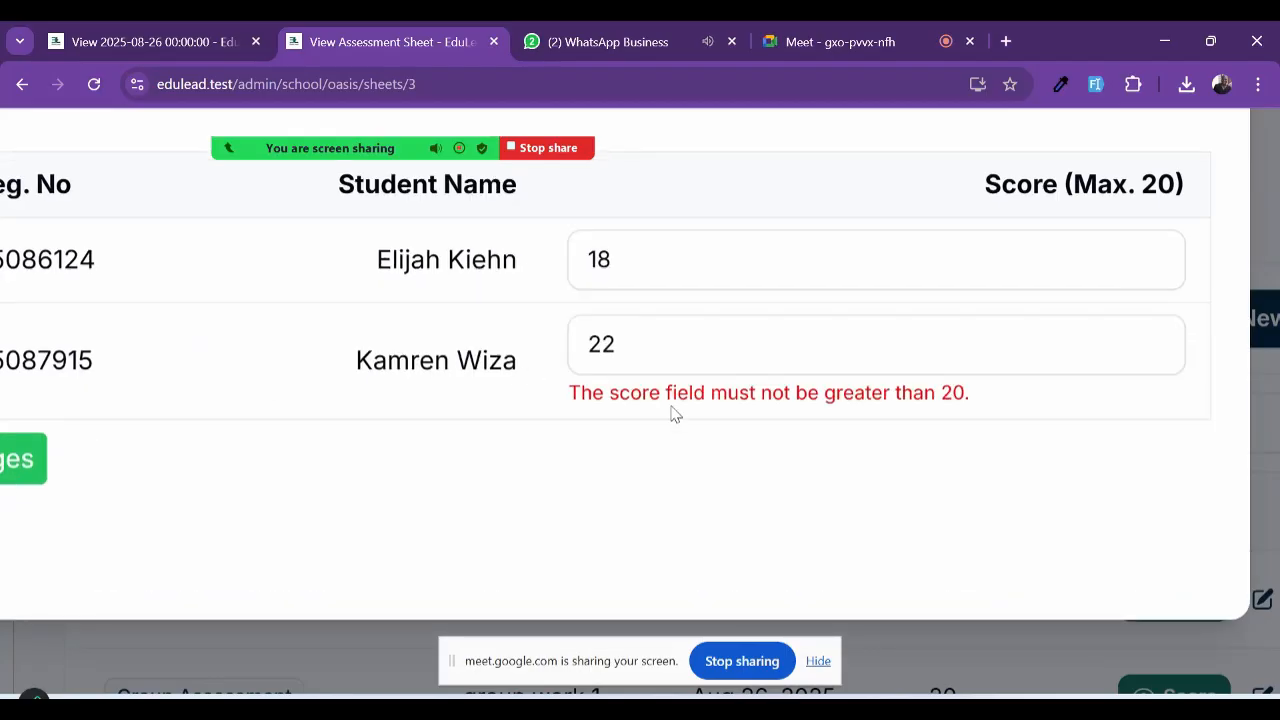
{"action": "scroll", "coordinate": [674, 414], "scroll_direction": "up", "scroll_amount": 3}
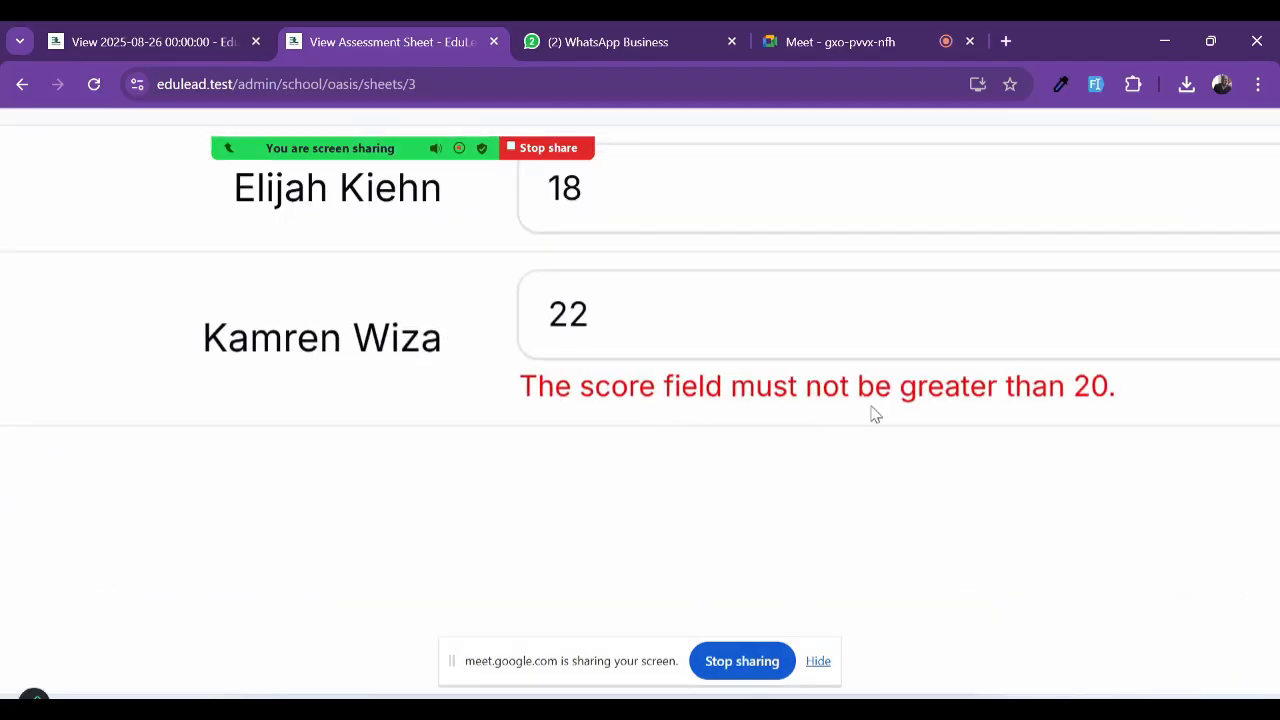
{"action": "scroll", "coordinate": [875, 415], "scroll_direction": "down", "scroll_amount": 5}
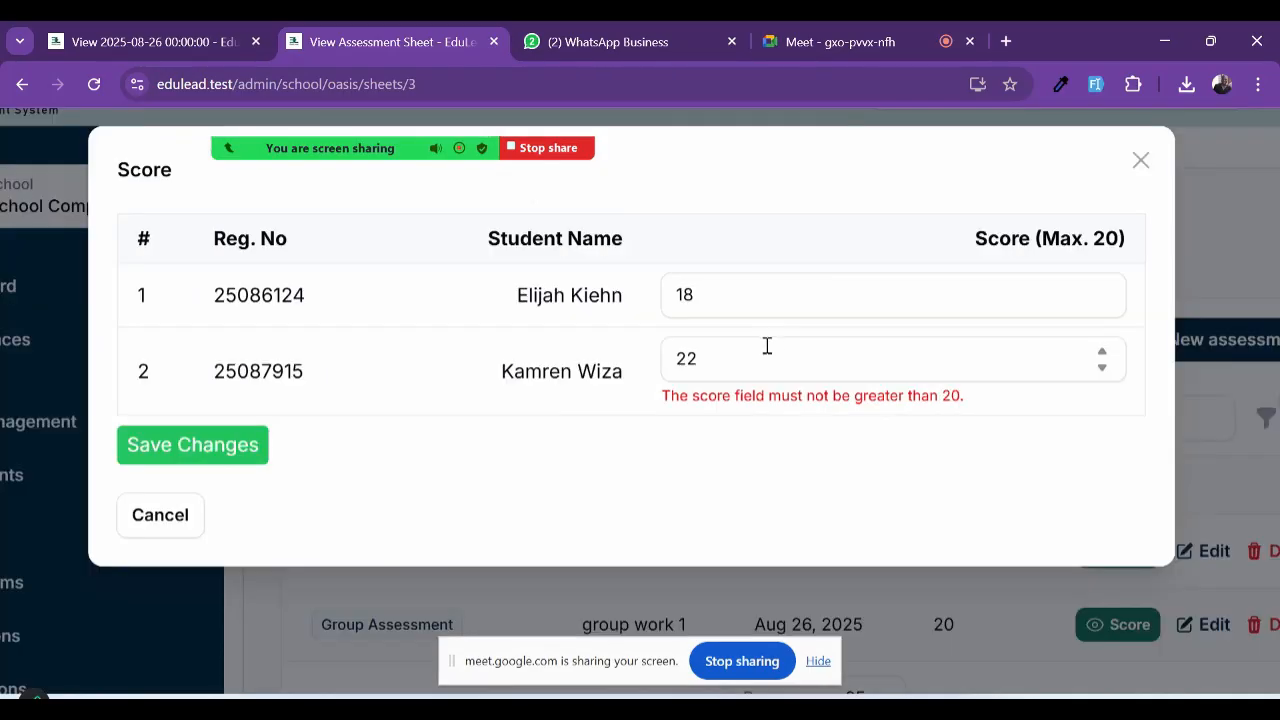
Step: Set the second student's score to 20 and save the group work 1 scores
{"action": "left_click", "coordinate": [717, 366]}
{"action": "key", "text": "BackSpace"}
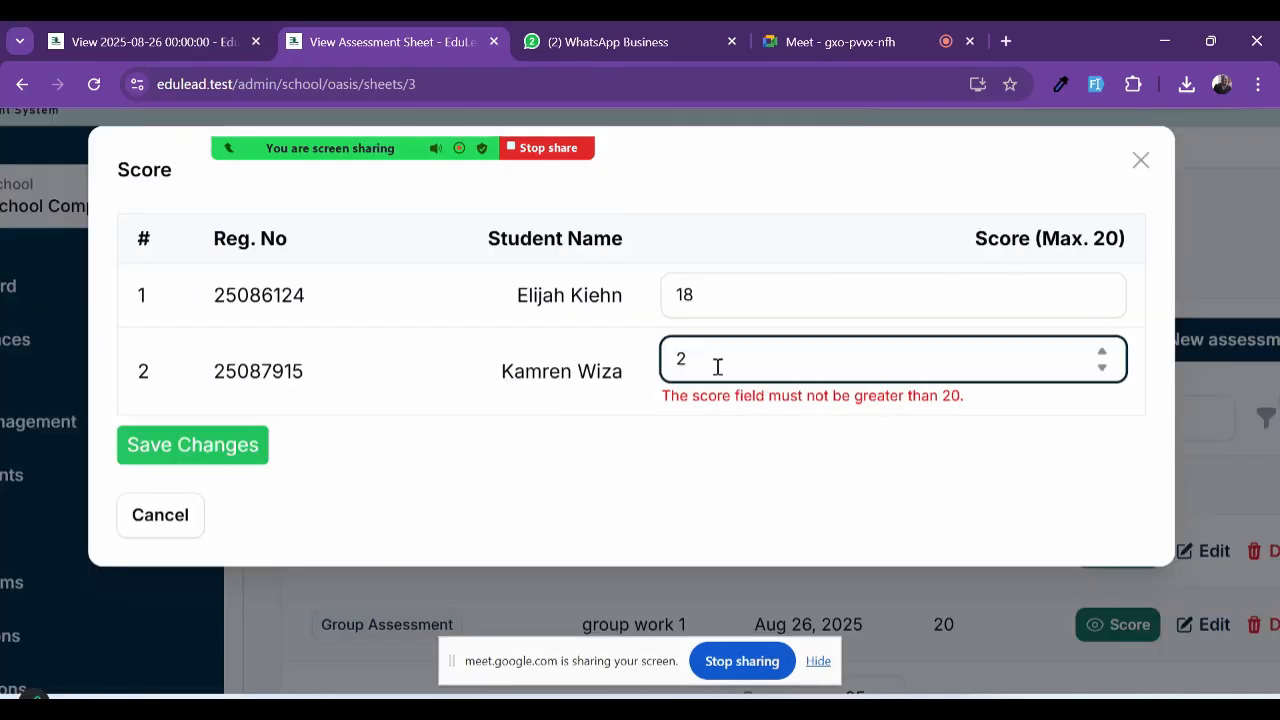
{"action": "type", "text": "0"}
{"action": "left_click", "coordinate": [193, 444]}
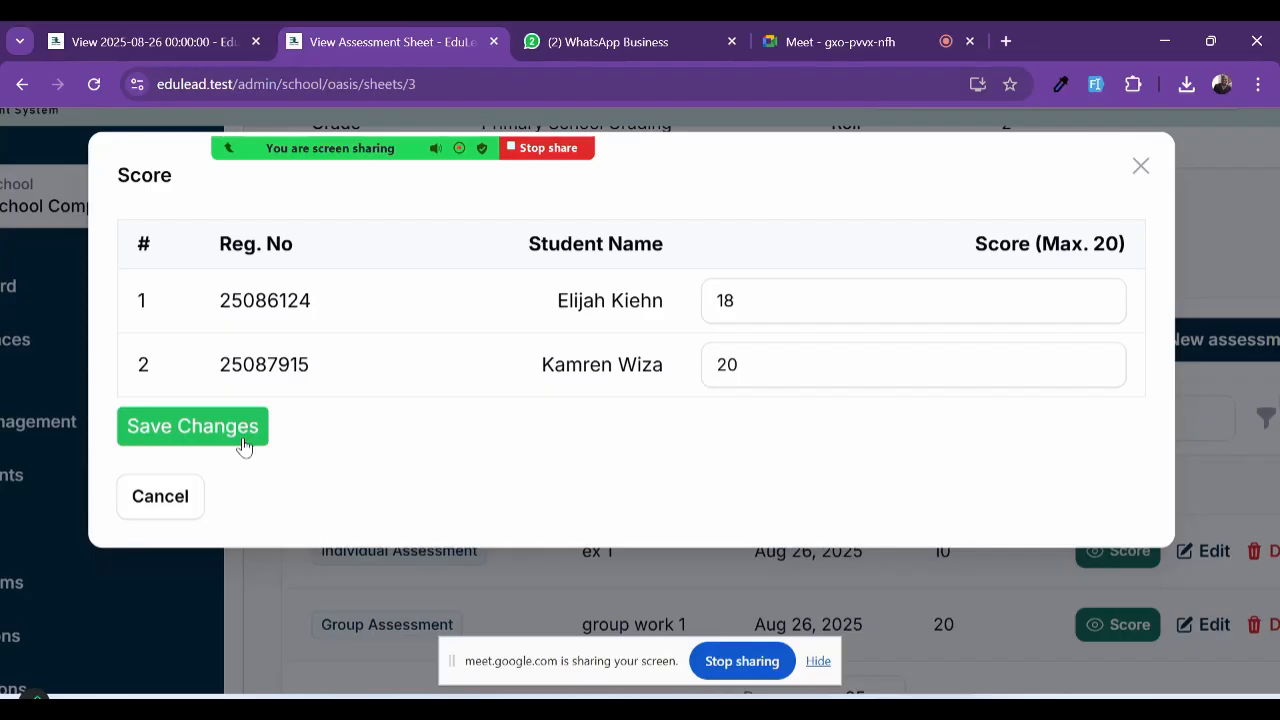
{"action": "scroll", "coordinate": [434, 456], "scroll_direction": "left", "scroll_amount": 1}
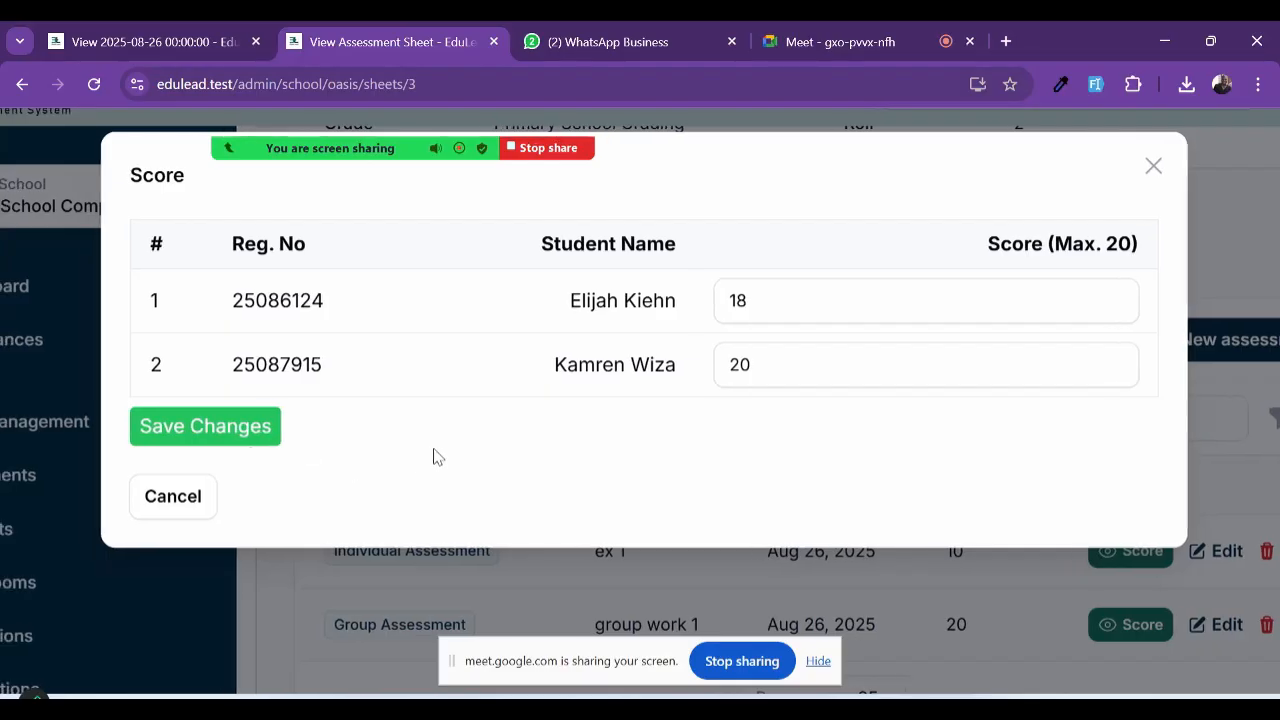
{"action": "scroll", "coordinate": [434, 456], "scroll_direction": "down", "scroll_amount": 2}
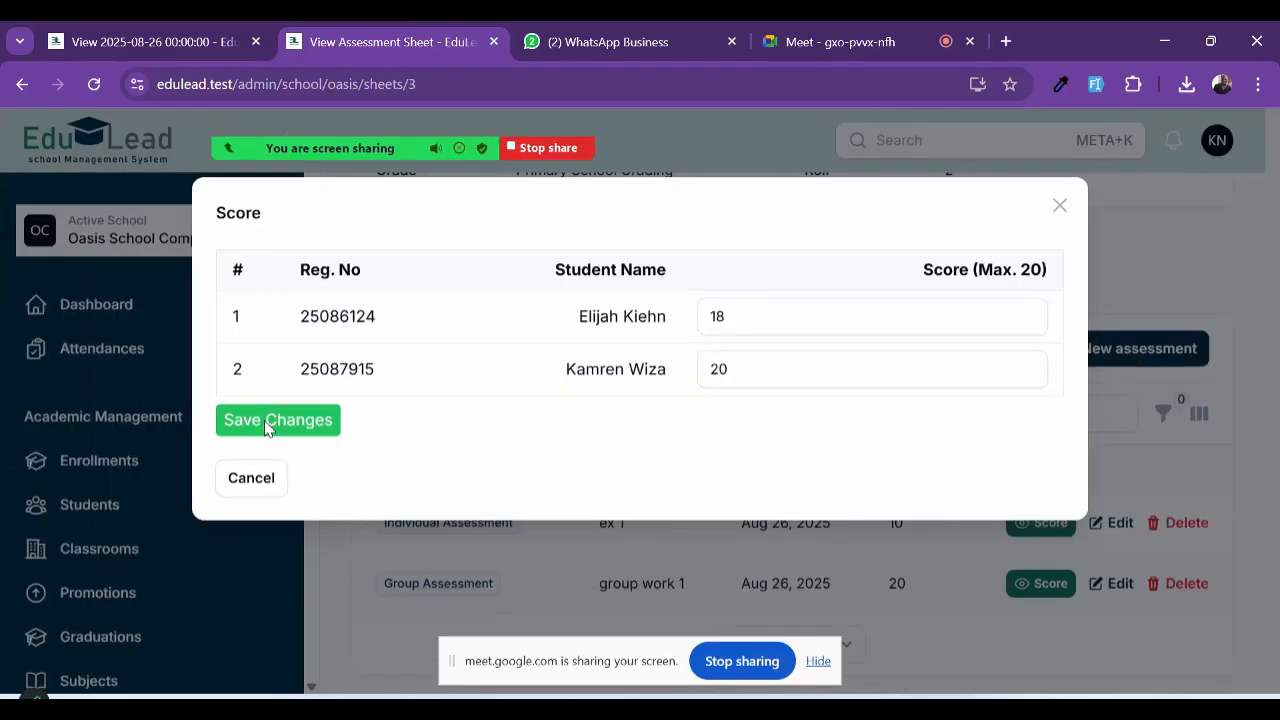
{"action": "left_click", "coordinate": [265, 424]}
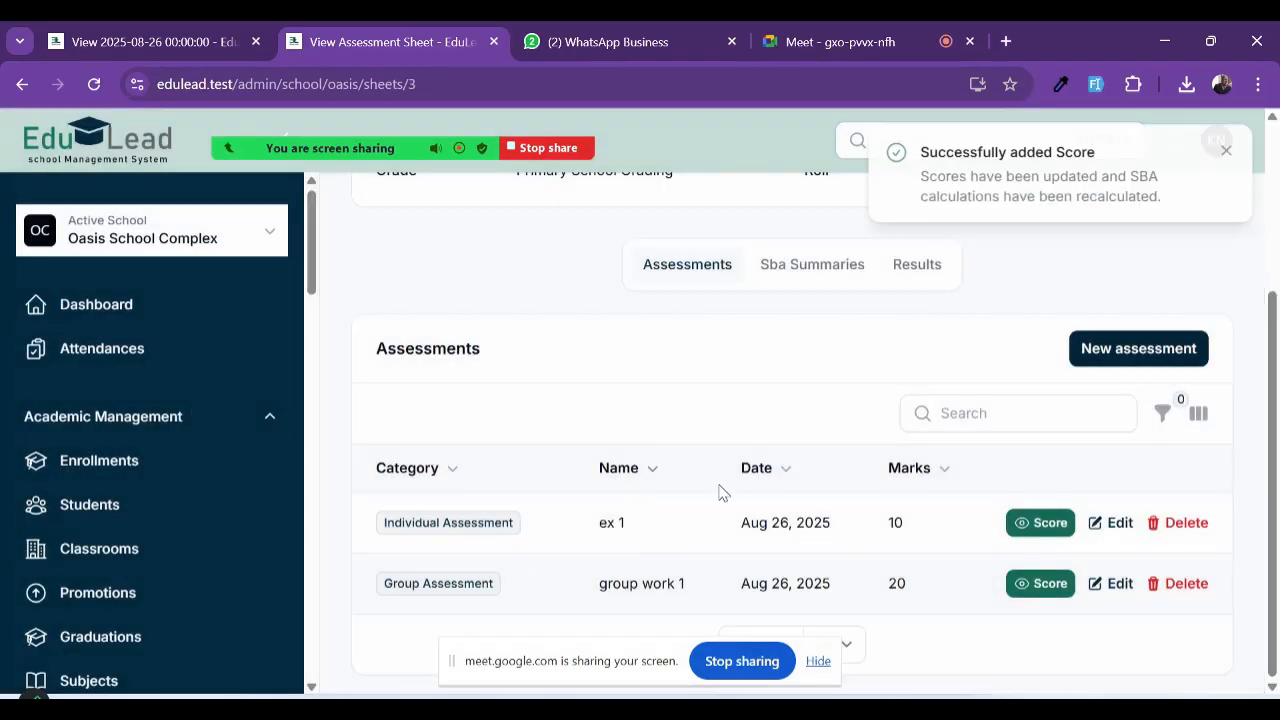
Step: Open the sheet's Sba Summaries and examine each student's marks, percentage and weighted score for the individual and group assessments
{"action": "scroll", "coordinate": [722, 488], "scroll_direction": "up", "scroll_amount": 1}
{"action": "left_click", "coordinate": [812, 391]}
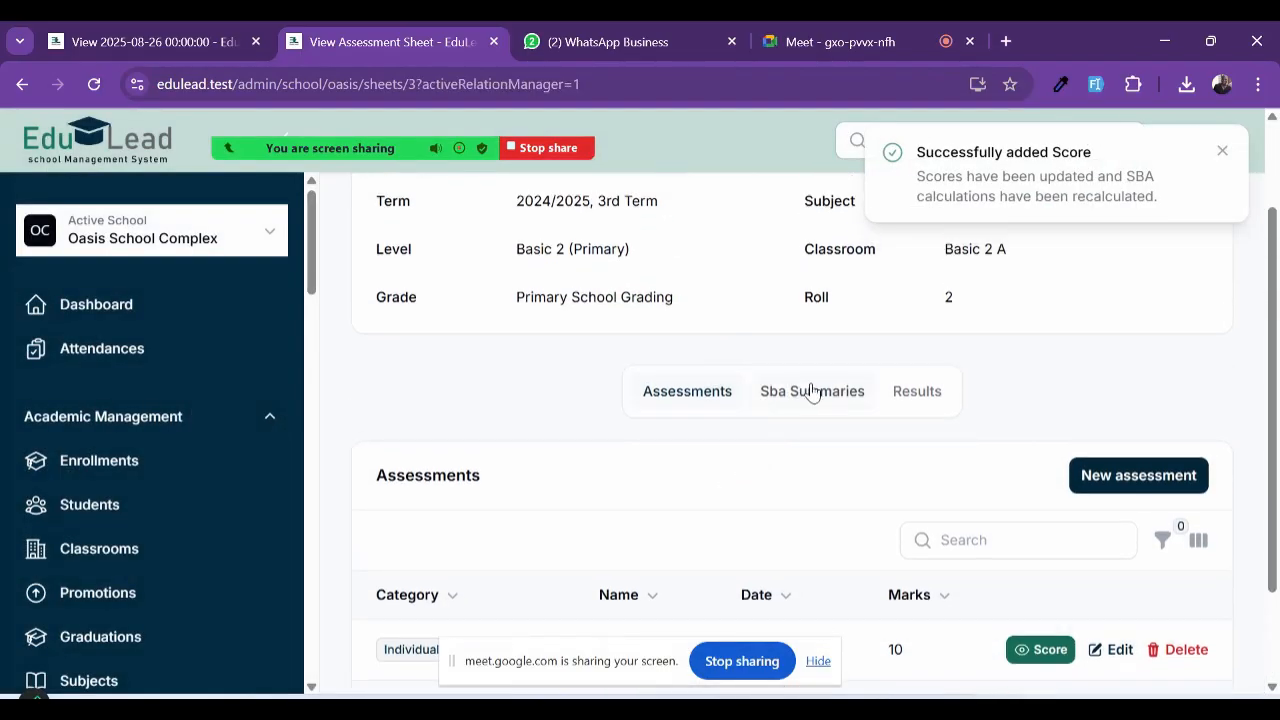
{"action": "scroll", "coordinate": [778, 464], "scroll_direction": "down", "scroll_amount": 4}
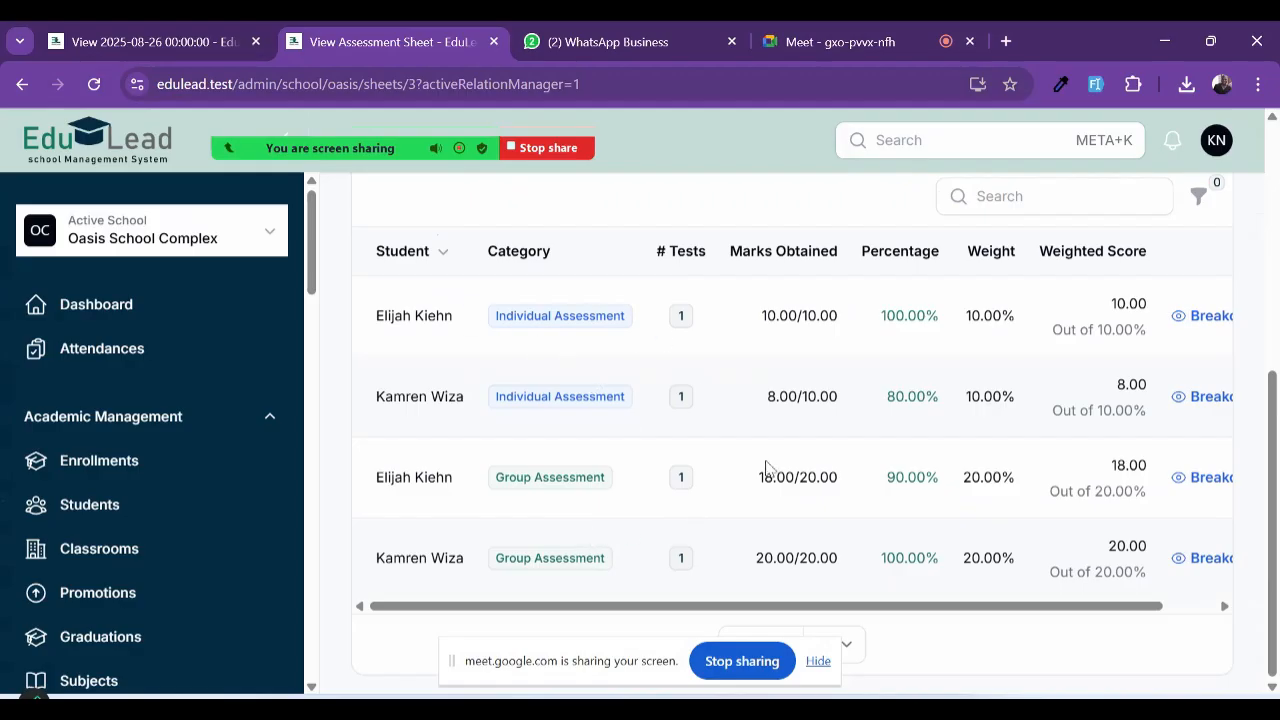
{"action": "scroll", "coordinate": [766, 471], "scroll_direction": "up", "scroll_amount": 1}
{"action": "scroll", "coordinate": [763, 484], "scroll_direction": "down", "scroll_amount": 1}
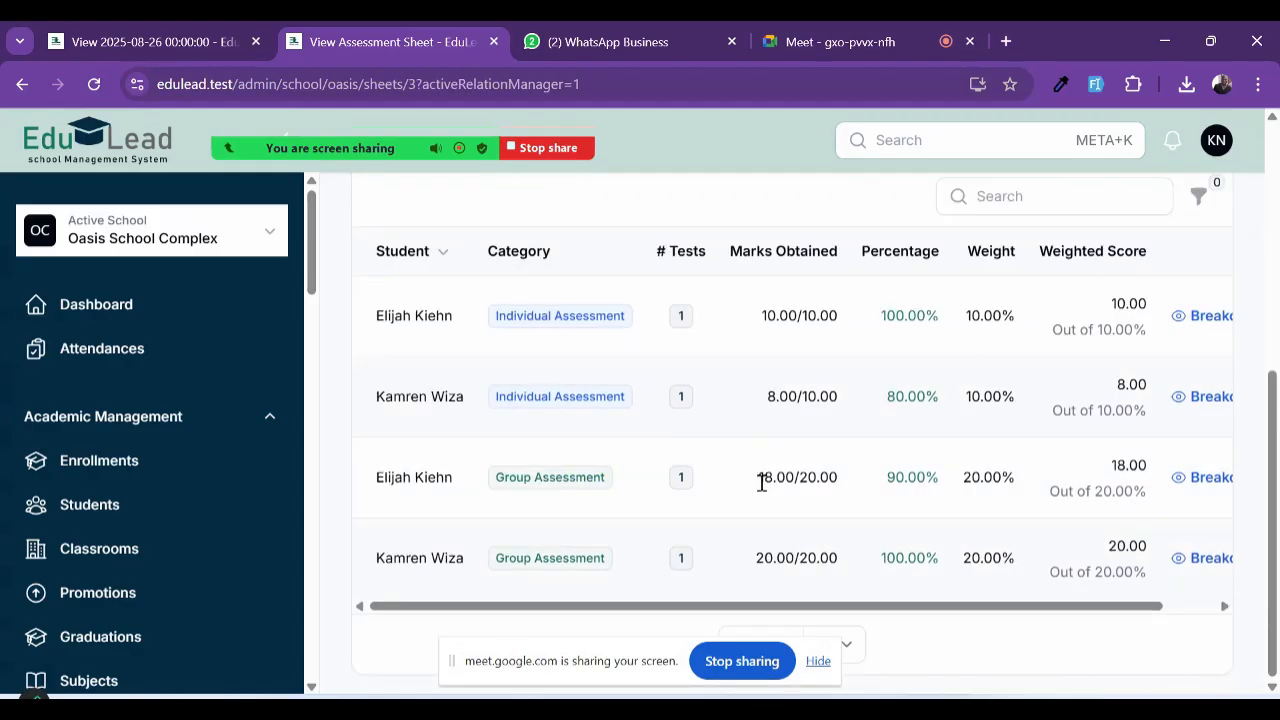
{"action": "scroll", "coordinate": [846, 537], "scroll_direction": "right", "scroll_amount": 1}
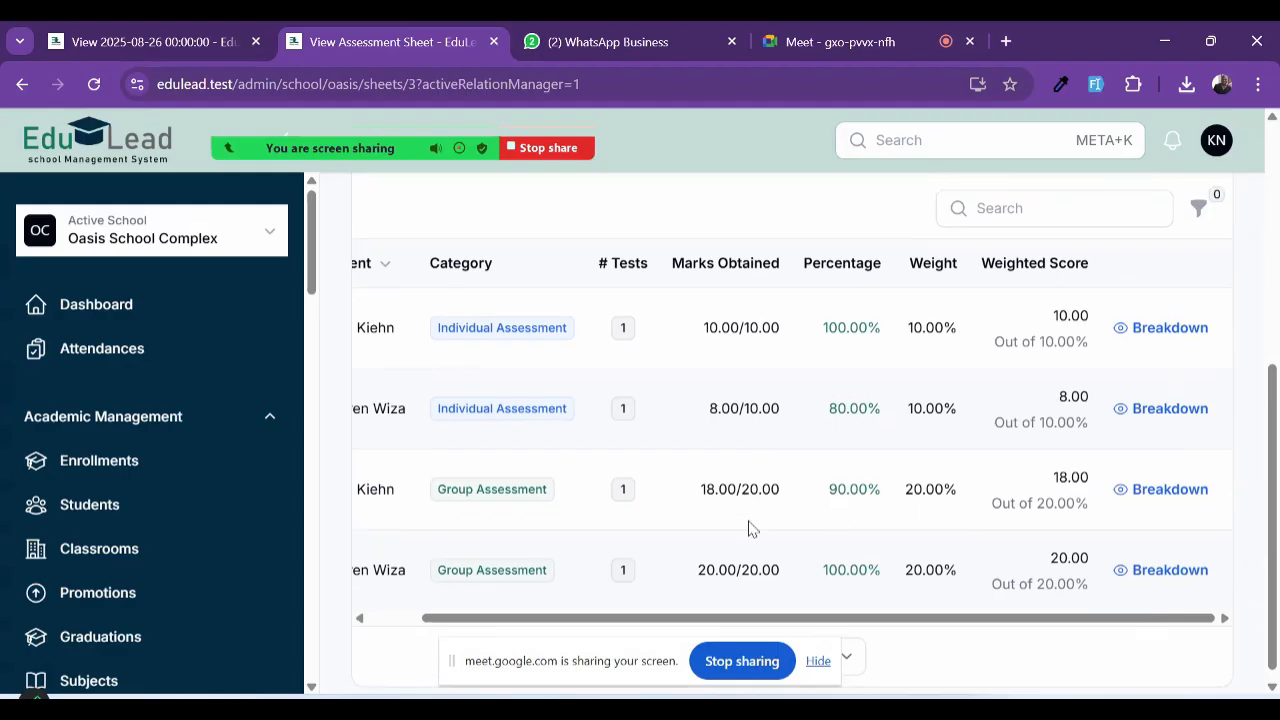
{"action": "scroll", "coordinate": [876, 490], "scroll_direction": "up", "scroll_amount": 3}
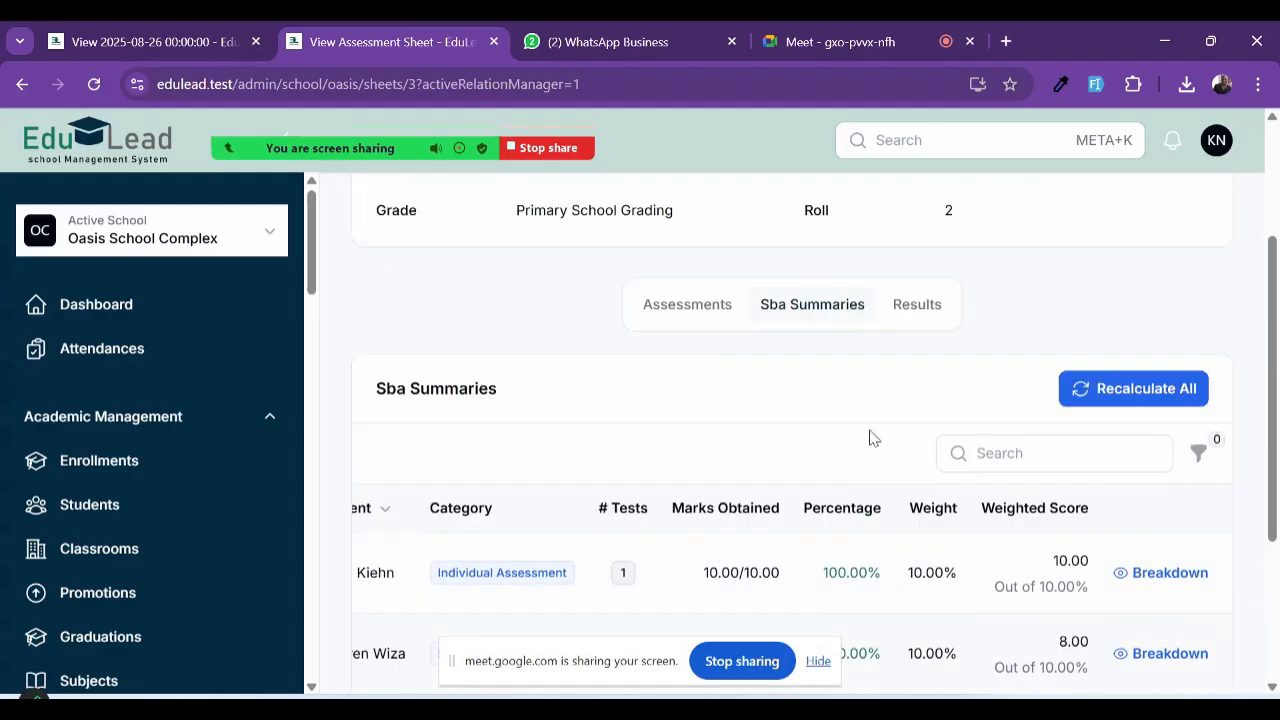
Step: Open the sheet's Results and examine each student's total assessment, total score, grade and position
{"action": "left_click", "coordinate": [921, 303]}
{"action": "scroll", "coordinate": [877, 425], "scroll_direction": "down", "scroll_amount": 3}
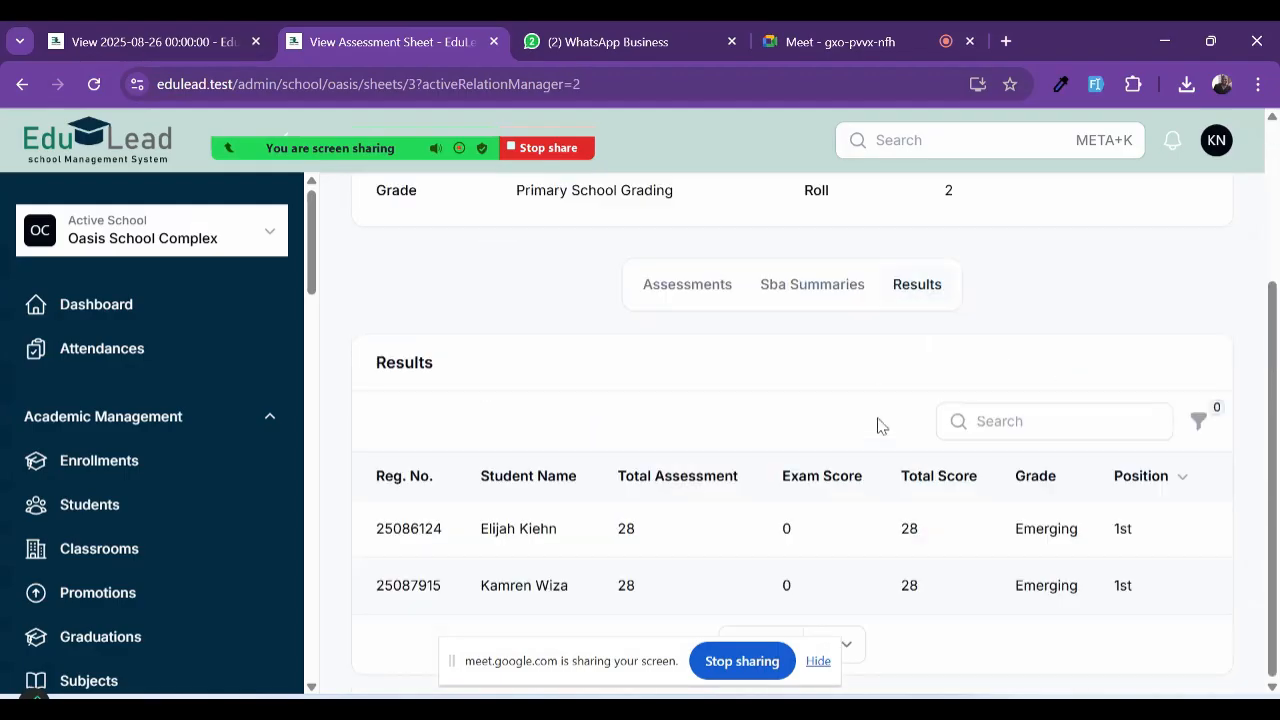
{"action": "double_click", "coordinate": [626, 528]}
{"action": "scroll", "coordinate": [744, 502], "scroll_direction": "up", "scroll_amount": 3}
{"action": "scroll", "coordinate": [744, 502], "scroll_direction": "down", "scroll_amount": 1}
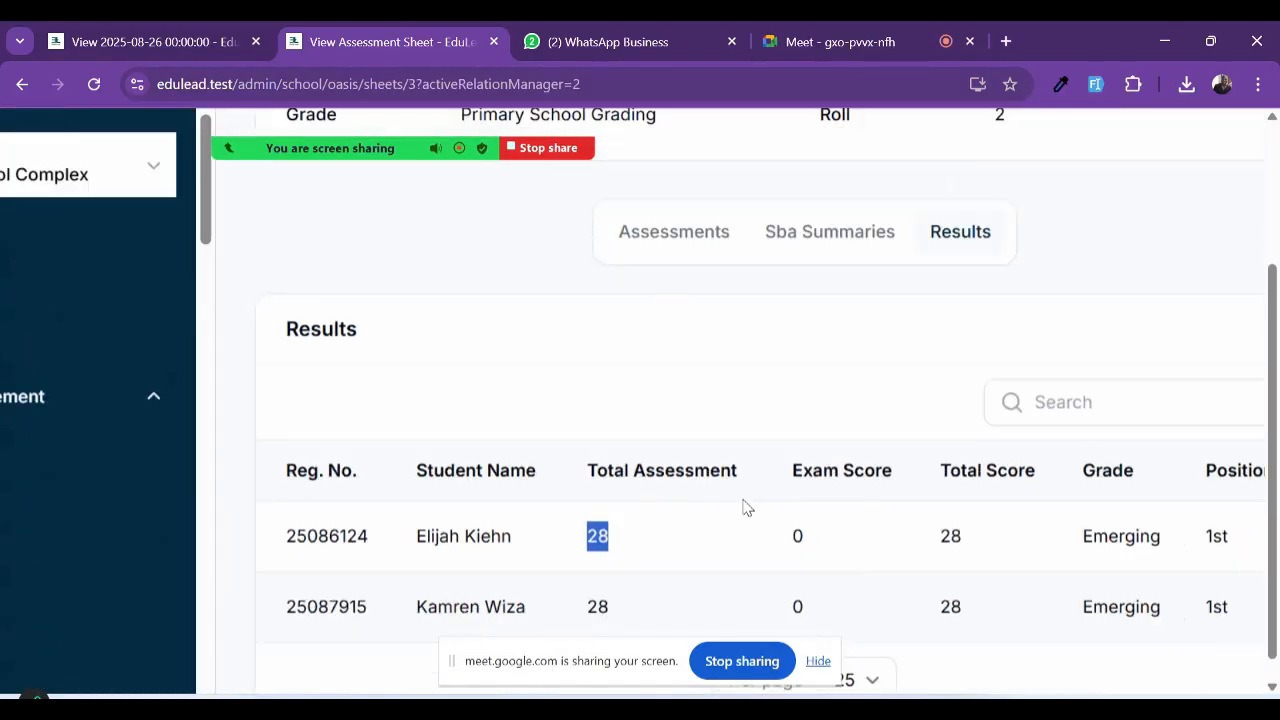
{"action": "scroll", "coordinate": [682, 320], "scroll_direction": "down", "scroll_amount": 2}
Step: Return to the sheet's Assessments and start a new one with type Assessment and category Class Tests
{"action": "left_click", "coordinate": [684, 303]}
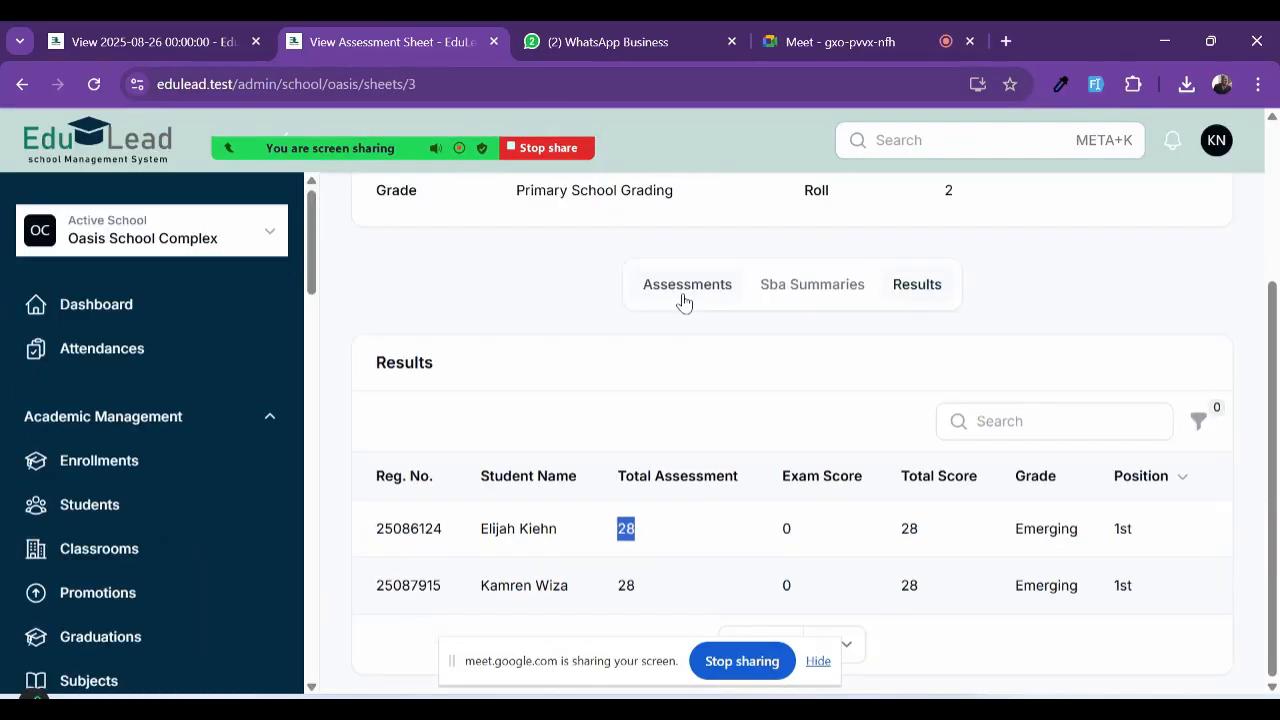
{"action": "scroll", "coordinate": [772, 506], "scroll_direction": "down", "scroll_amount": 3}
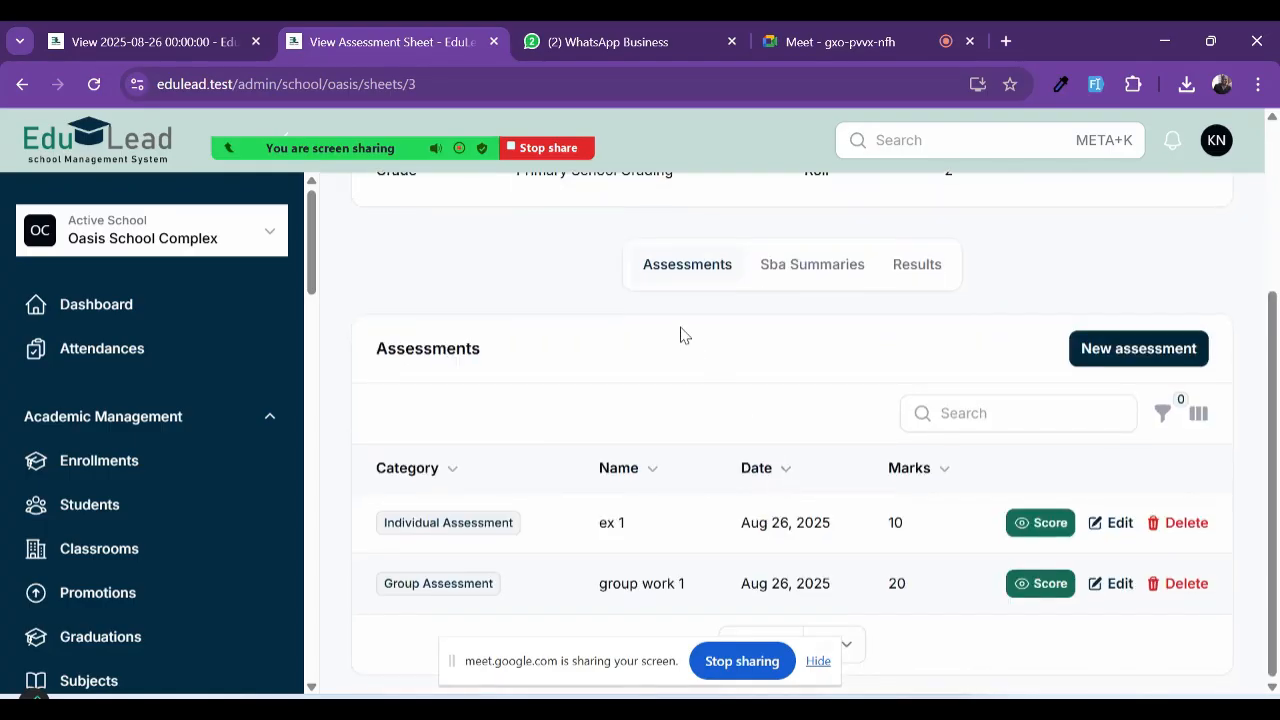
{"action": "left_click", "coordinate": [1155, 358]}
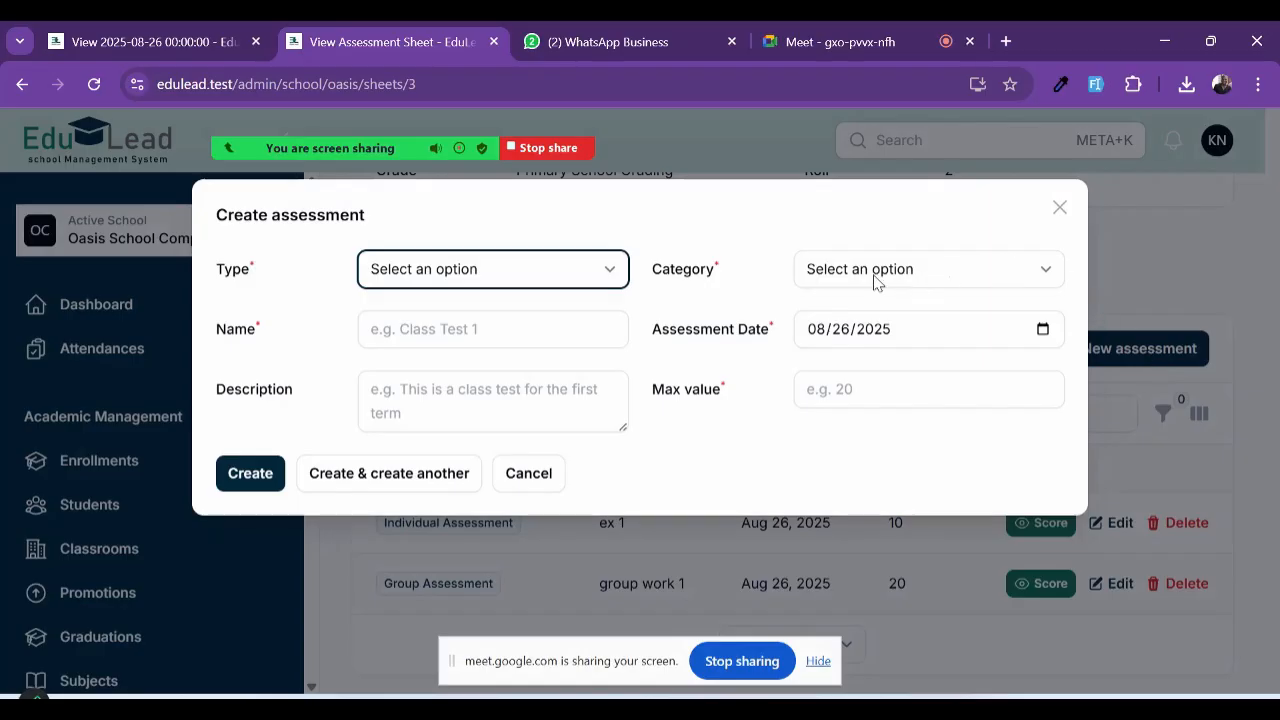
{"action": "left_click", "coordinate": [450, 277]}
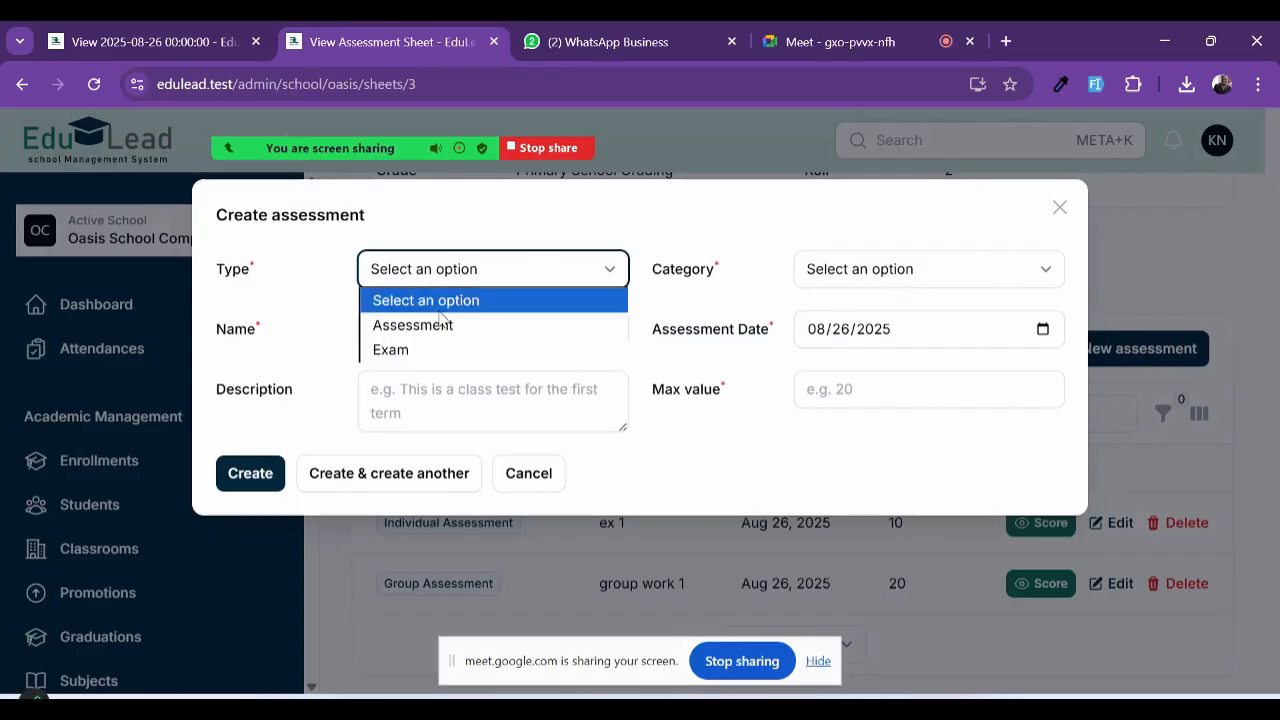
{"action": "left_click", "coordinate": [443, 325]}
{"action": "left_click", "coordinate": [830, 270]}
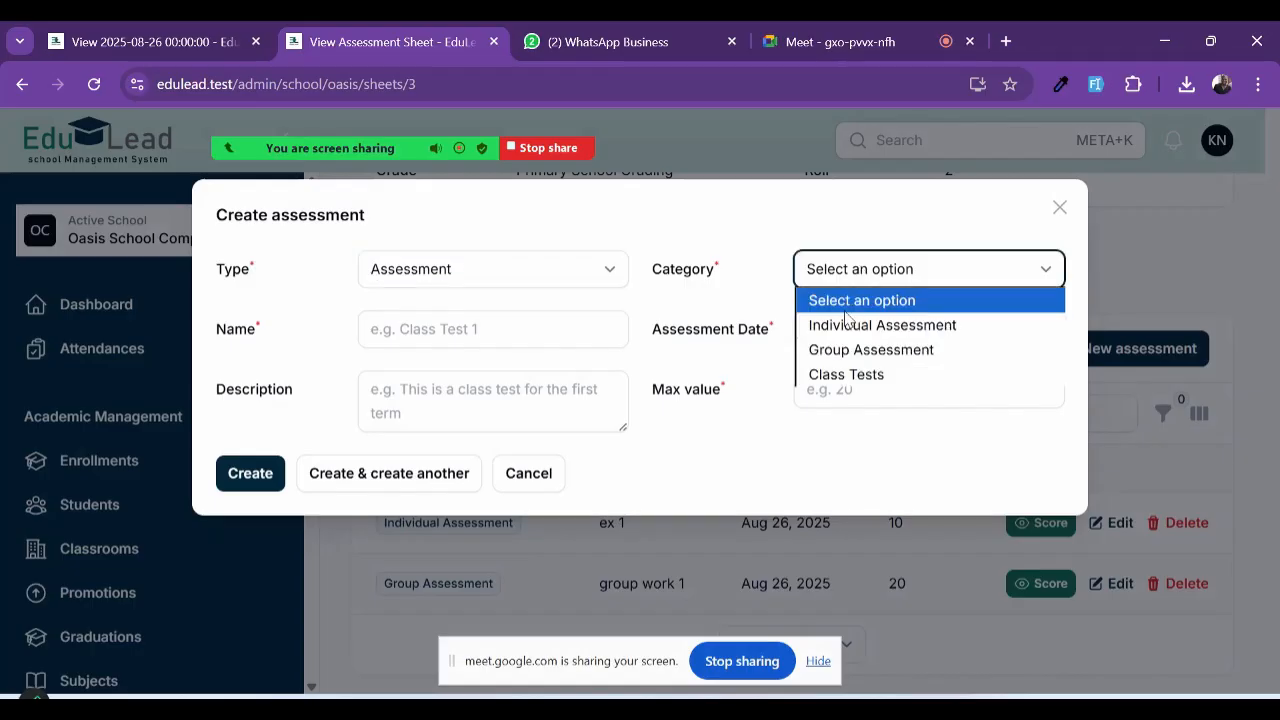
{"action": "left_click", "coordinate": [840, 376]}
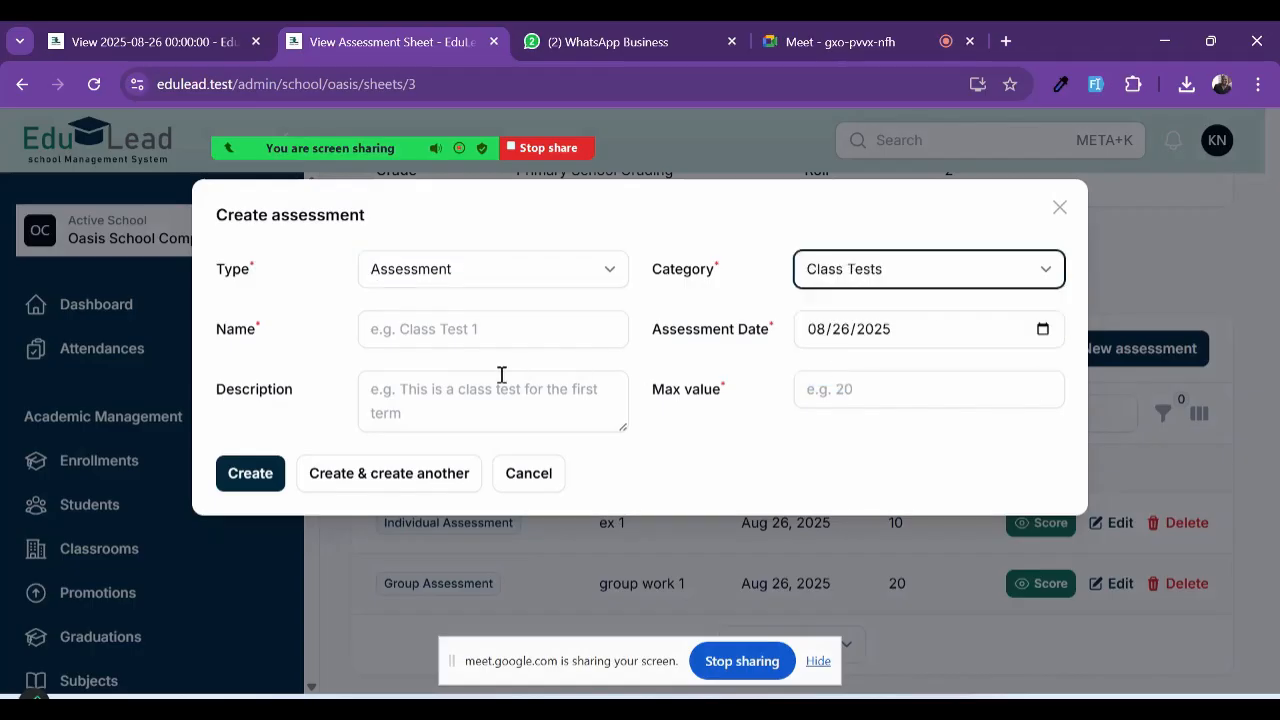
Step: Name the new assessment Class test 1
{"action": "left_click", "coordinate": [481, 336]}
{"action": "type", "text": "cla"}
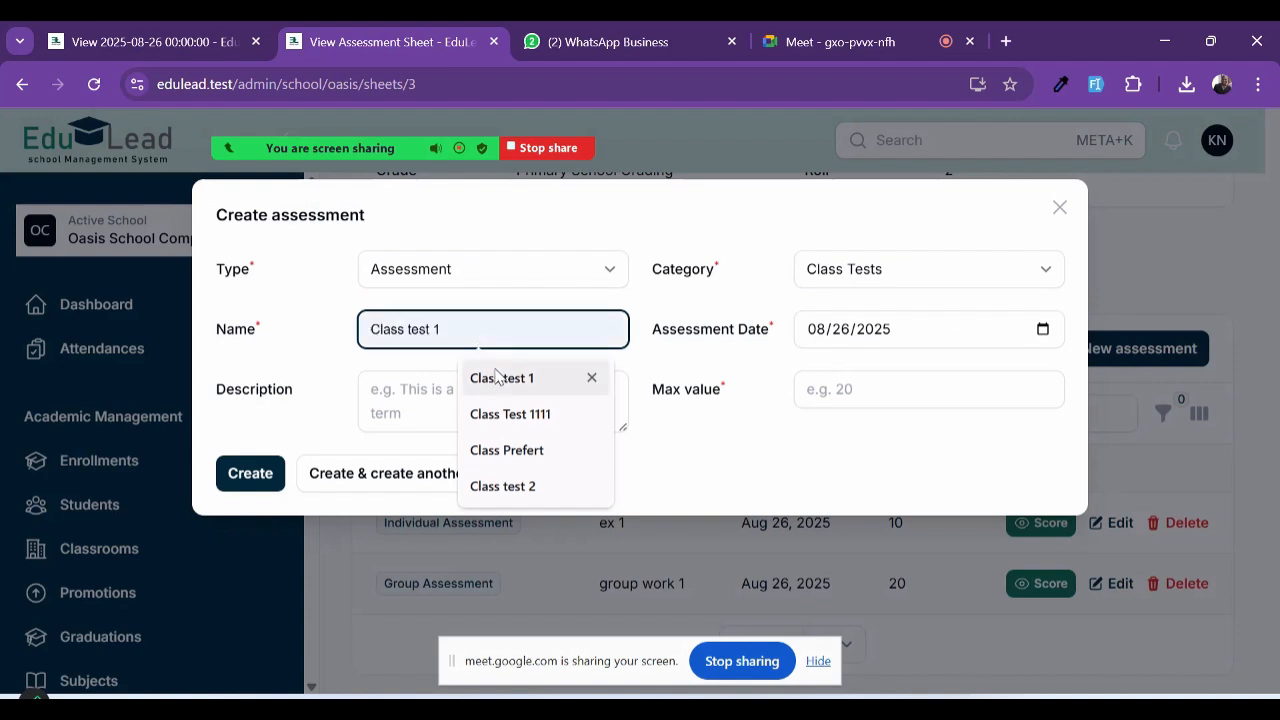
{"action": "left_click", "coordinate": [491, 376]}
{"action": "left_click", "coordinate": [438, 398]}
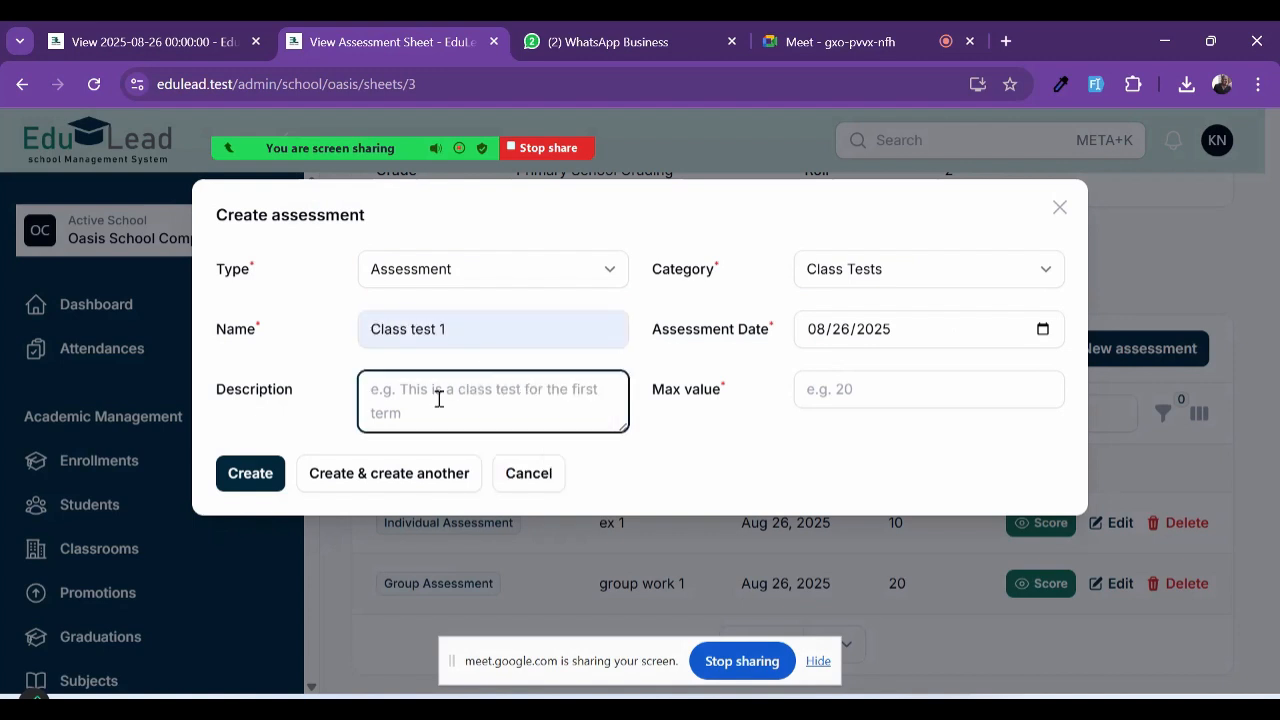
Step: Set the maximum value of the "Class test 1" assessment to 15 and create it
{"action": "left_click", "coordinate": [819, 388]}
{"action": "type", "text": "1"}
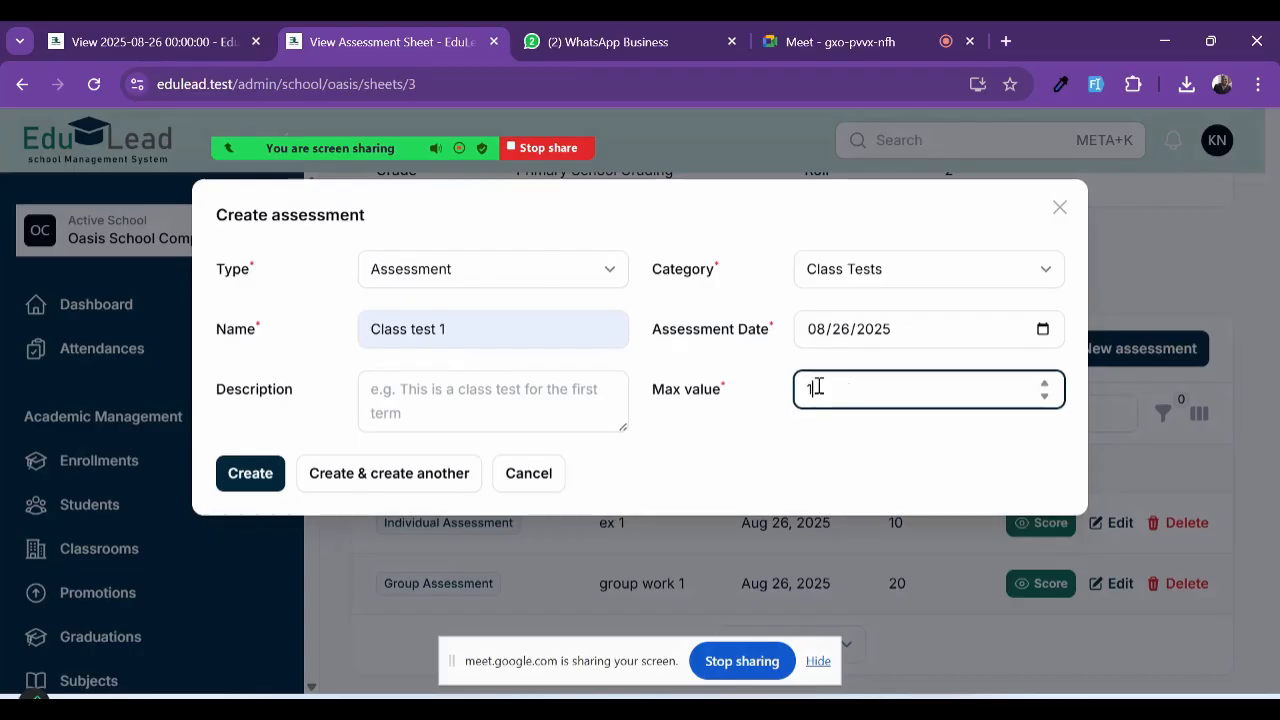
{"action": "type", "text": "5"}
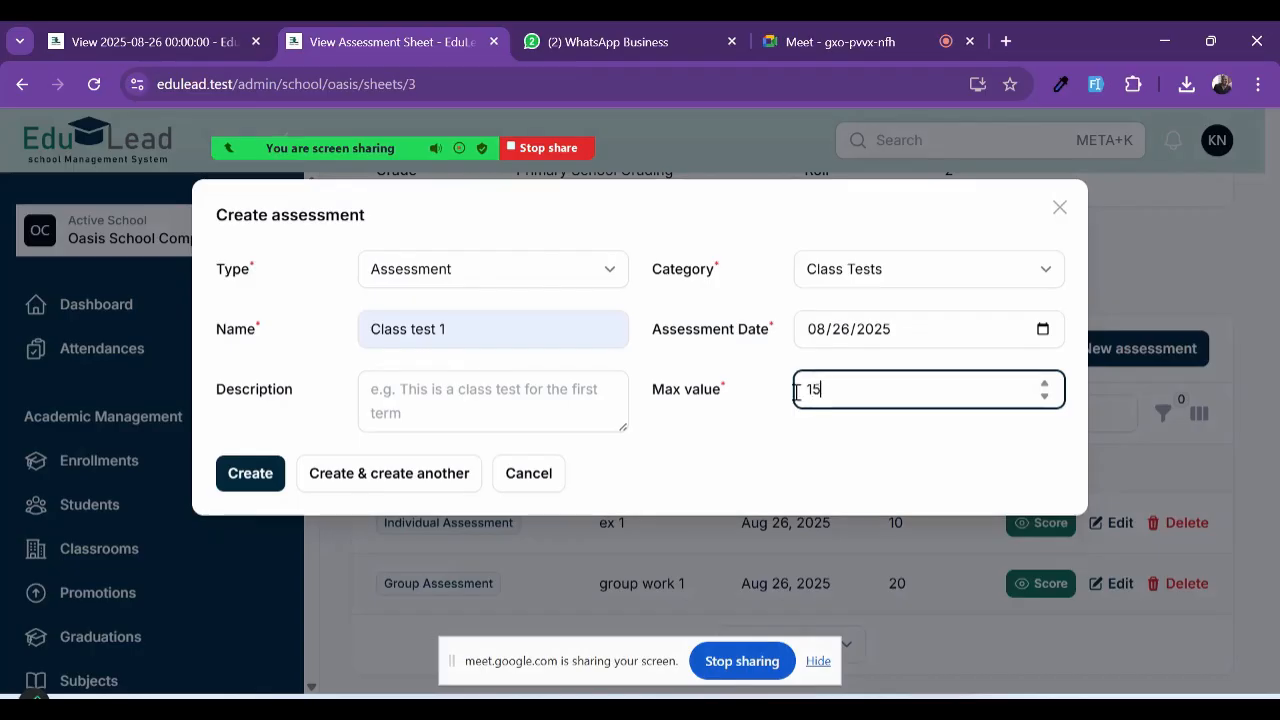
{"action": "left_click", "coordinate": [249, 474]}
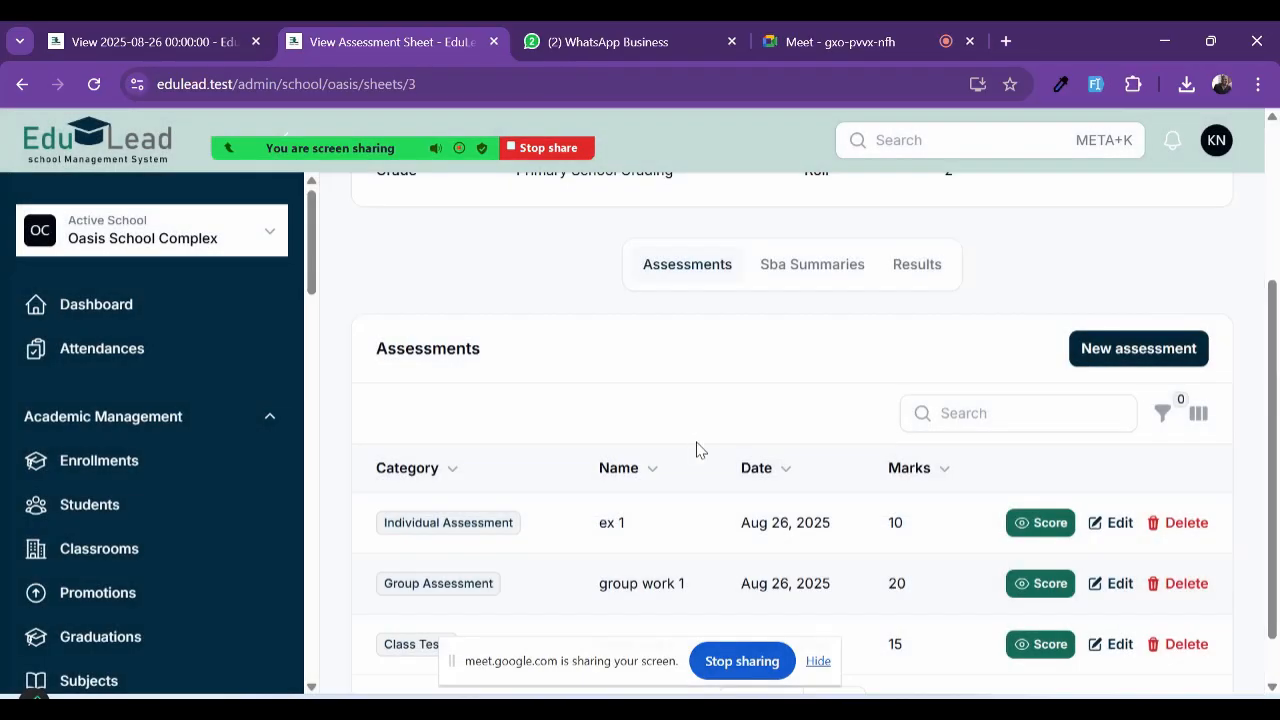
{"action": "scroll", "coordinate": [694, 448], "scroll_direction": "down", "scroll_amount": 1}
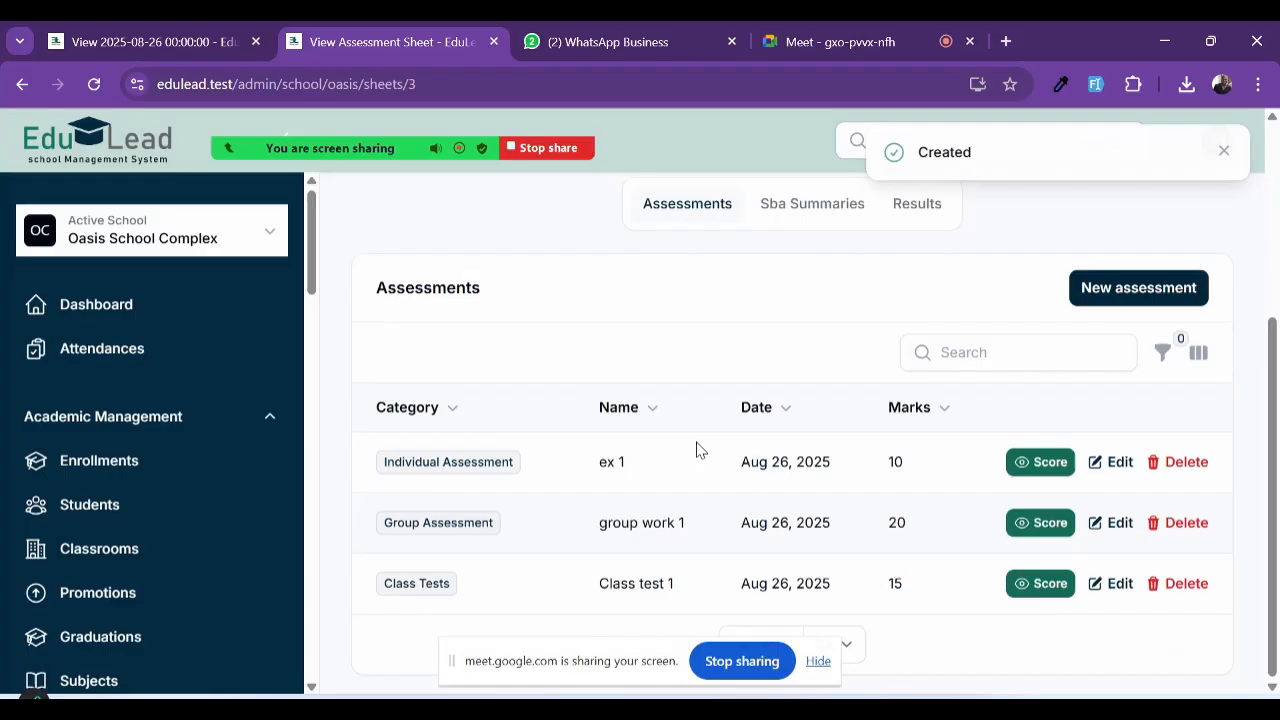
{"action": "triple_click", "coordinate": [418, 600]}
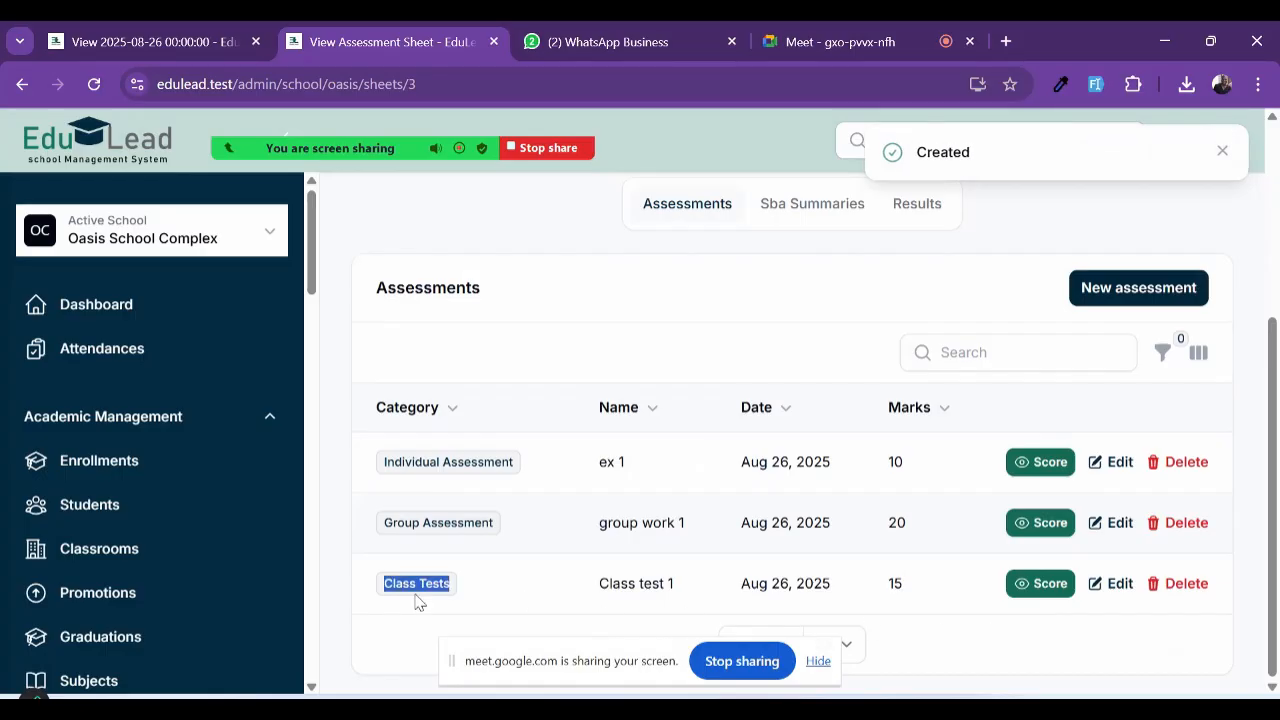
Step: Enter Class test 1 scores of 14 for the first student and 13 for the second, and save them
{"action": "left_click", "coordinate": [1053, 594]}
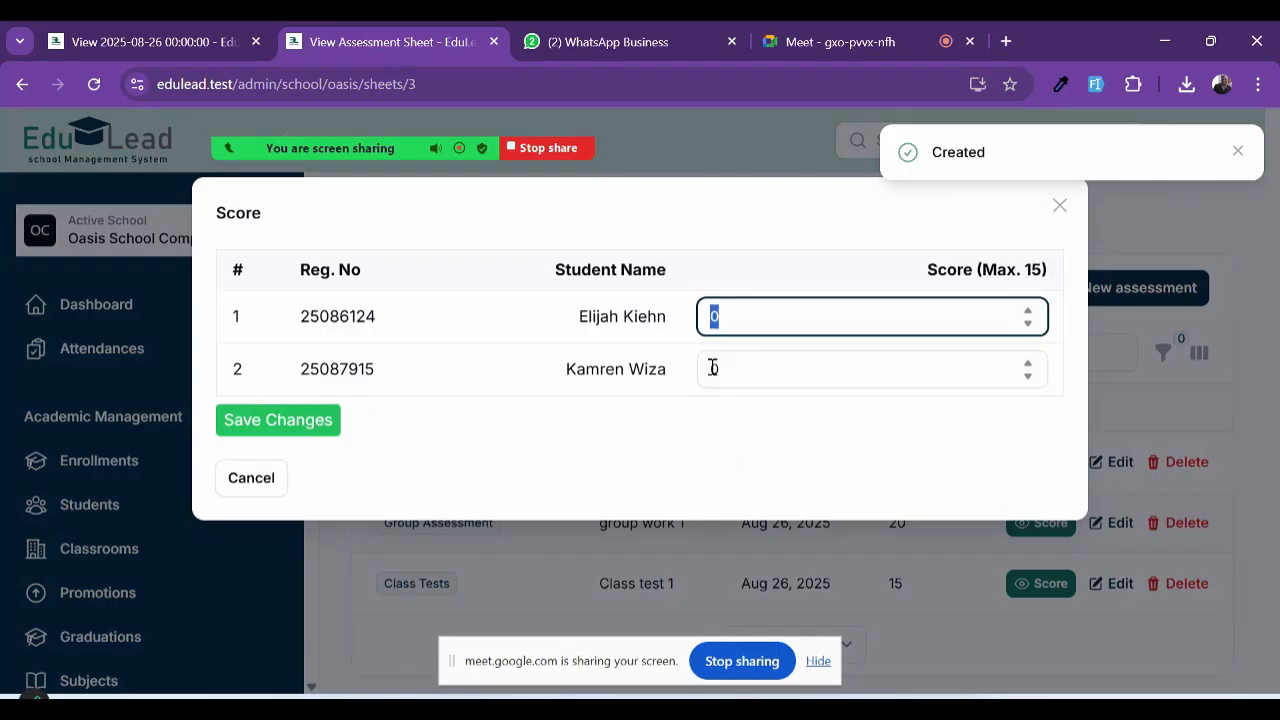
{"action": "type", "text": "14"}
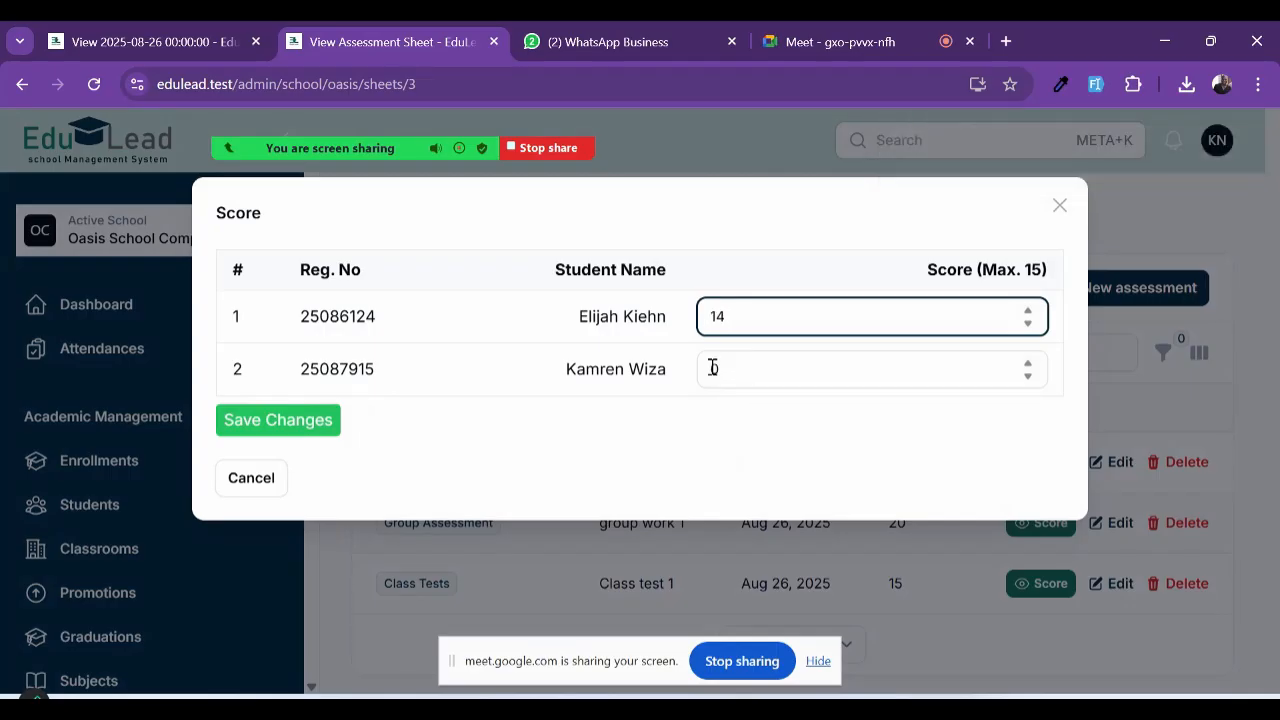
{"action": "left_click", "coordinate": [713, 368]}
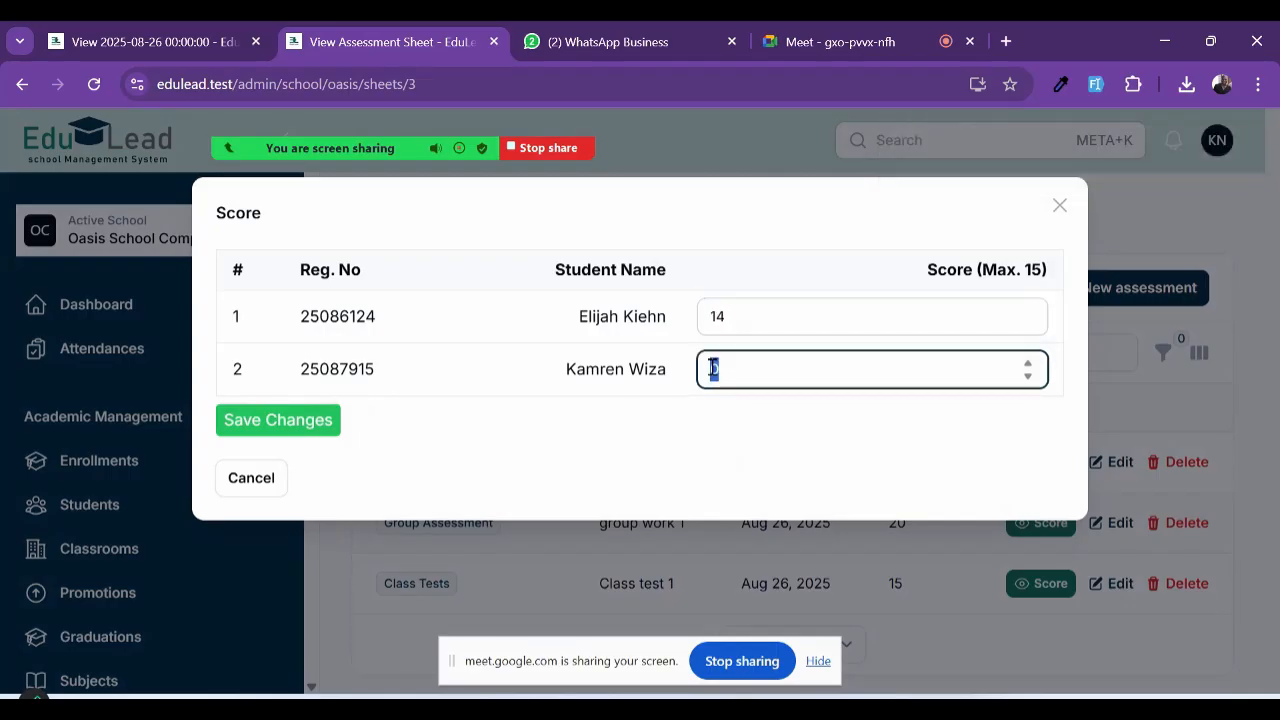
{"action": "type", "text": "13"}
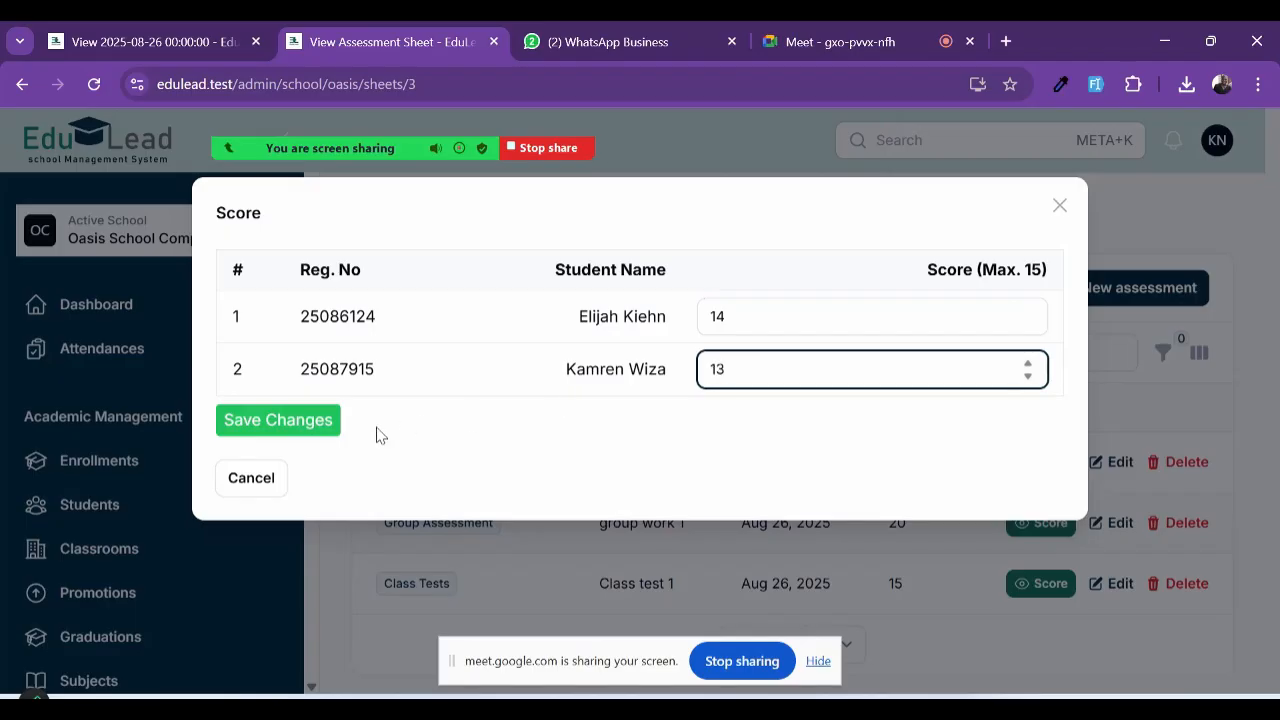
{"action": "left_click", "coordinate": [290, 428]}
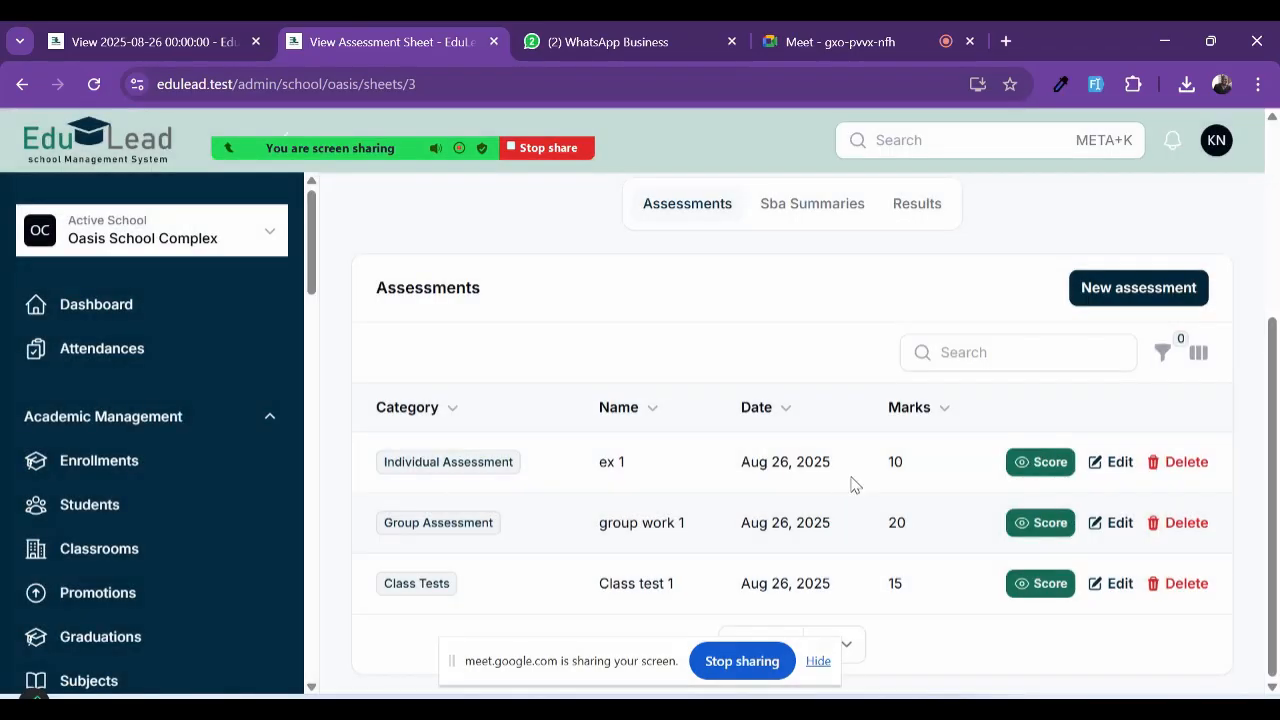
Step: Review the class test marks and percentages of both students in the SBA summaries
{"action": "scroll", "coordinate": [830, 440], "scroll_direction": "up", "scroll_amount": 2}
{"action": "left_click", "coordinate": [803, 329]}
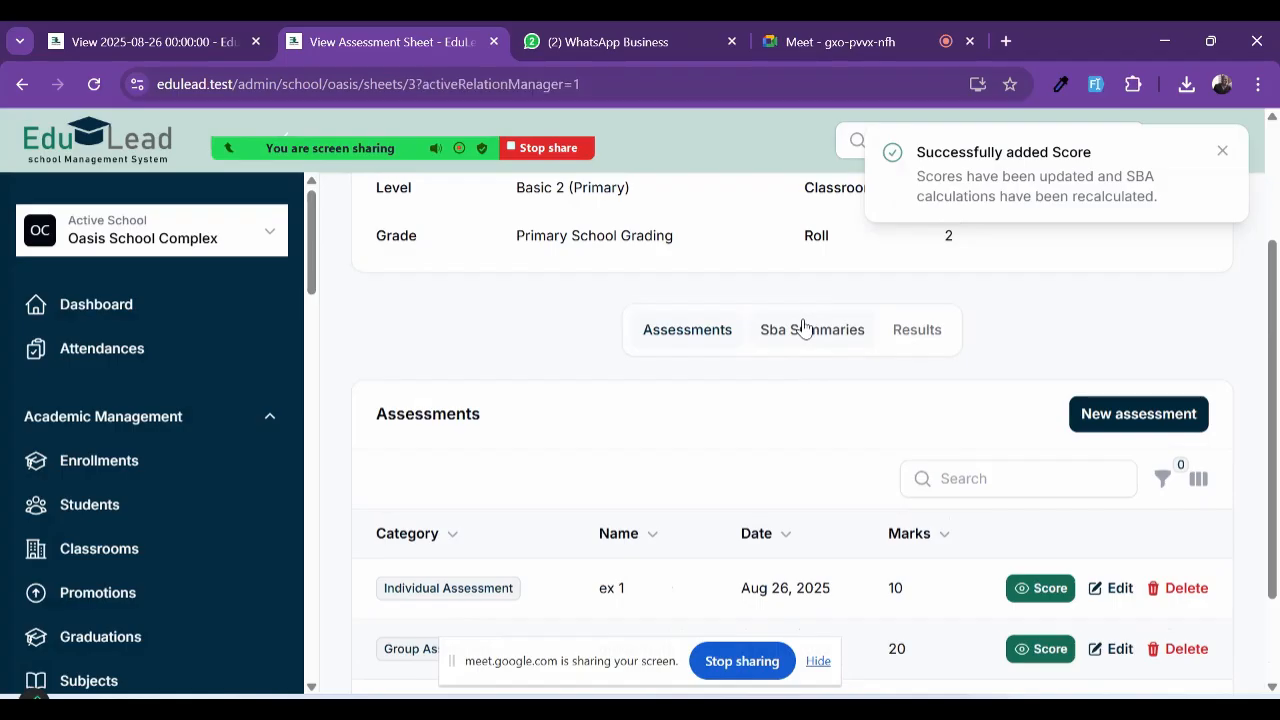
{"action": "scroll", "coordinate": [783, 420], "scroll_direction": "down", "scroll_amount": 8}
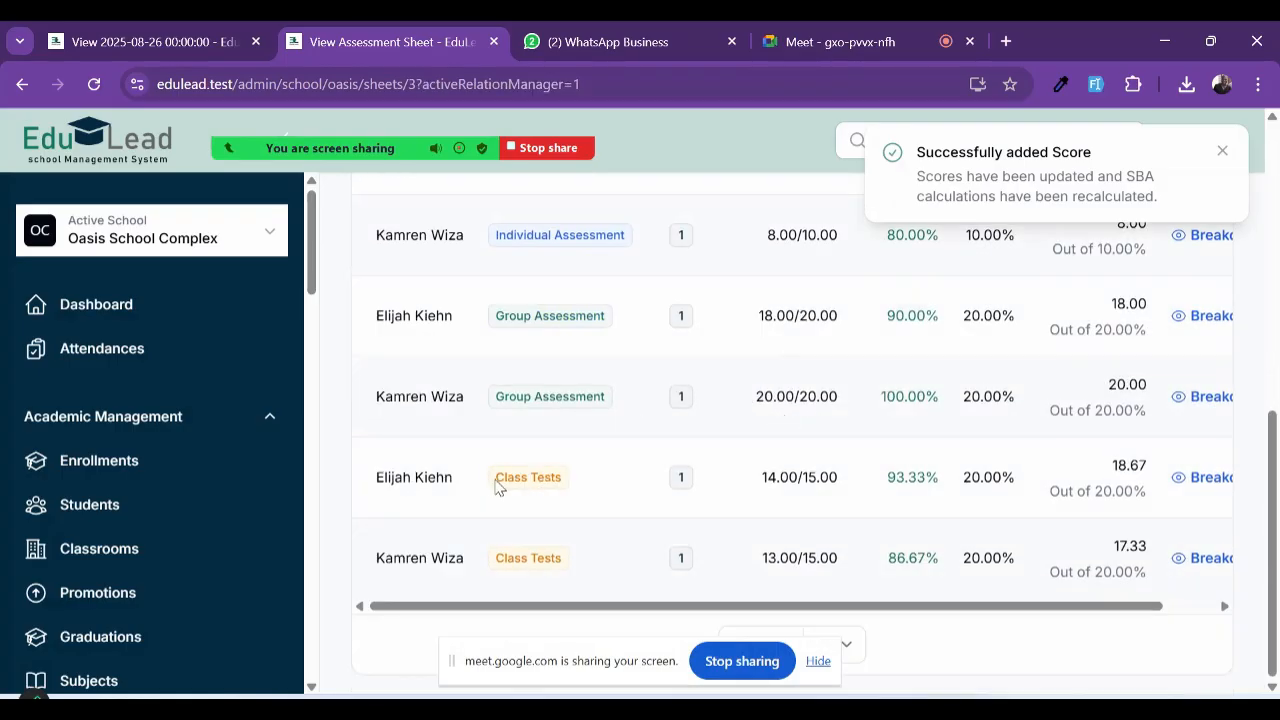
{"action": "scroll", "coordinate": [848, 497], "scroll_direction": "right", "scroll_amount": 1}
{"action": "double_click", "coordinate": [843, 484]}
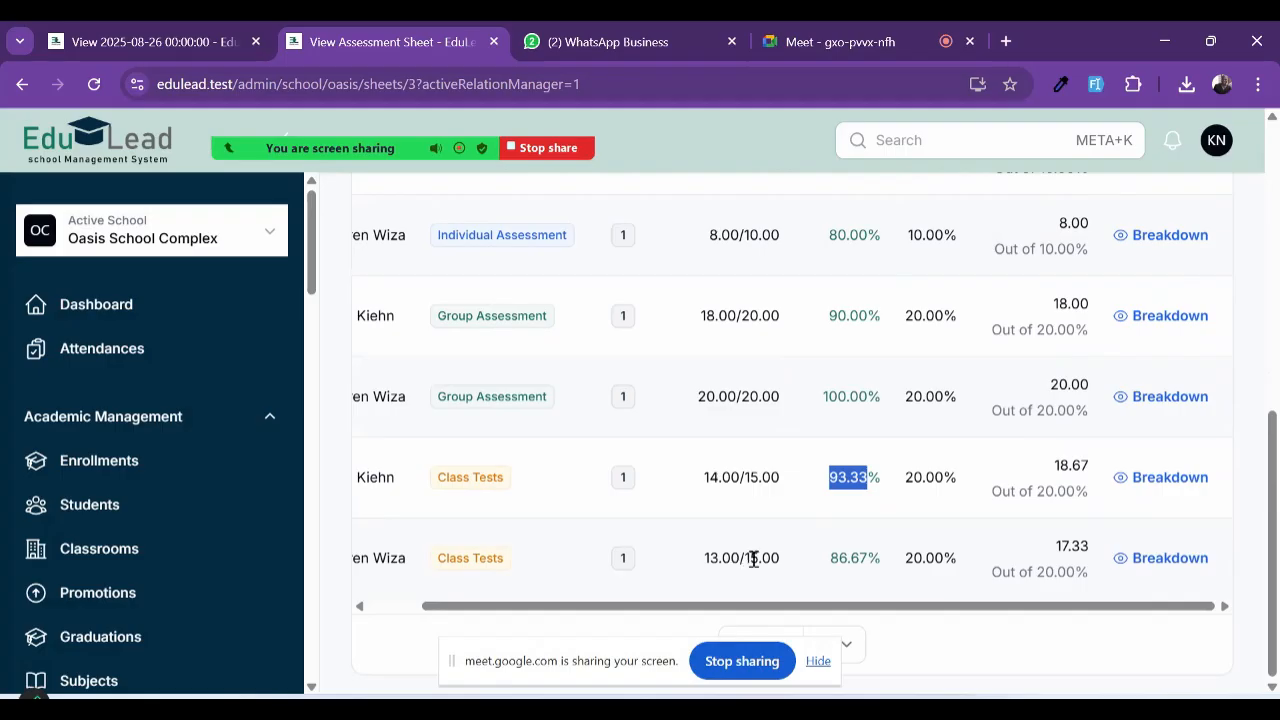
{"action": "double_click", "coordinate": [843, 558]}
{"action": "scroll", "coordinate": [840, 563], "scroll_direction": "up", "scroll_amount": 4}
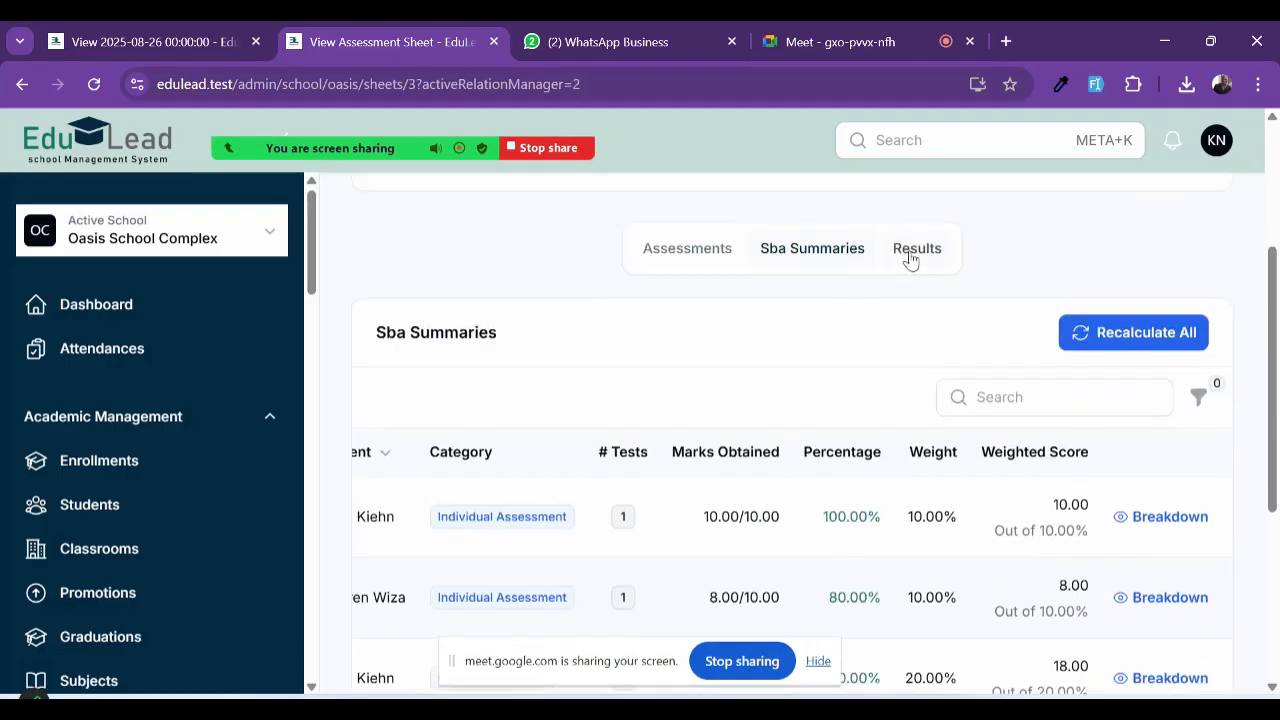
Step: Examine the assessment sheet's results for each student's total assessment, exam score, total score, grade and position
{"action": "left_click", "coordinate": [910, 258]}
{"action": "scroll", "coordinate": [909, 443], "scroll_direction": "down", "scroll_amount": 2}
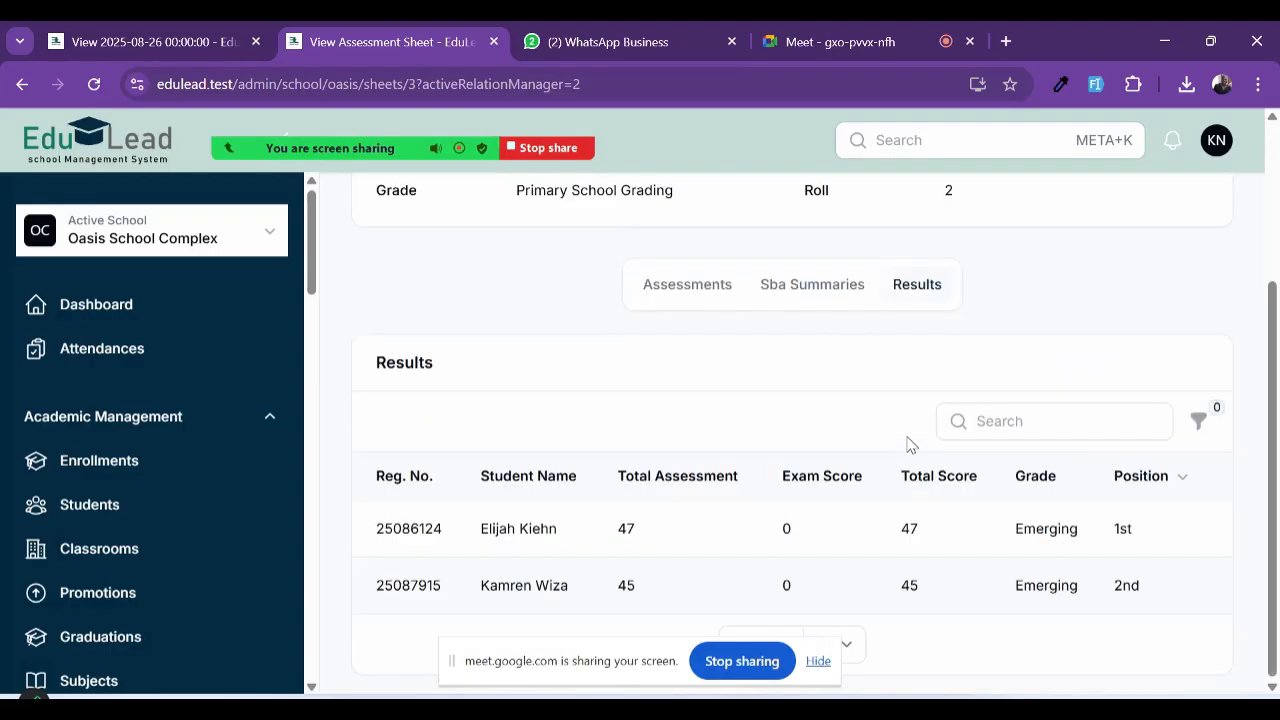
{"action": "double_click", "coordinate": [629, 533]}
{"action": "left_click", "coordinate": [498, 586]}
{"action": "scroll", "coordinate": [621, 592], "scroll_direction": "up", "scroll_amount": 1}
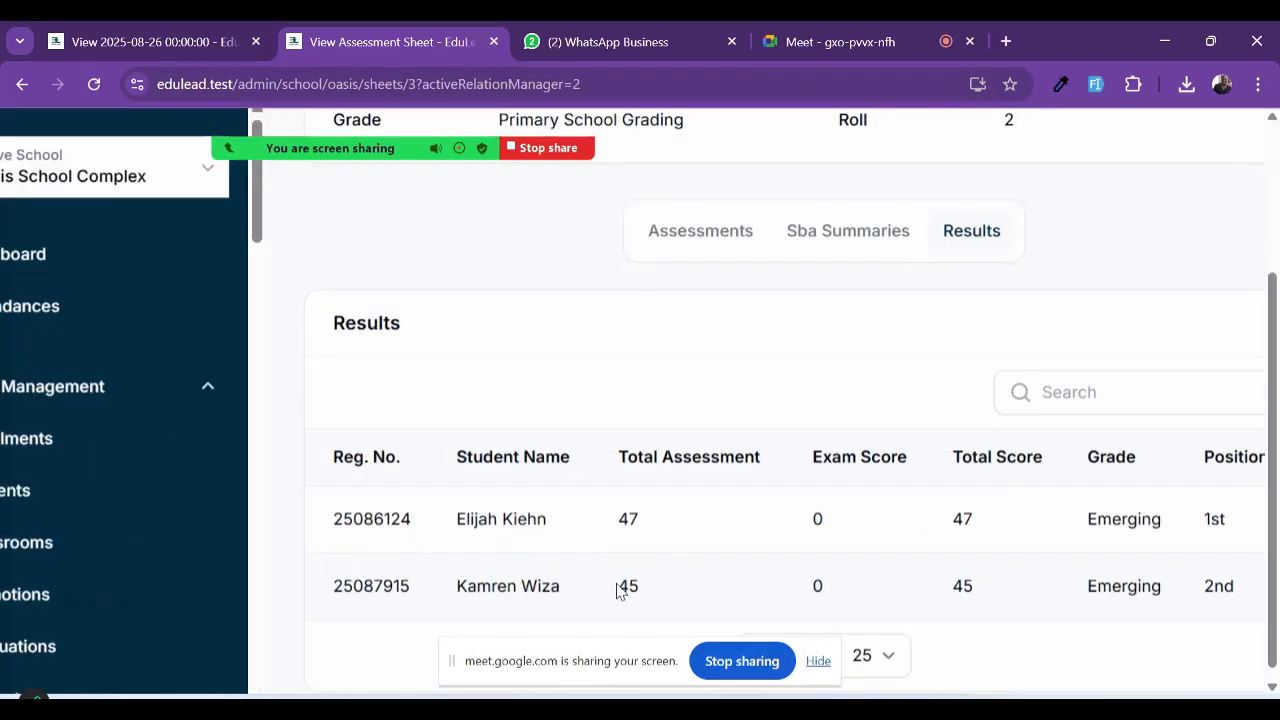
{"action": "scroll", "coordinate": [632, 586], "scroll_direction": "up", "scroll_amount": 3}
{"action": "scroll", "coordinate": [631, 586], "scroll_direction": "right", "scroll_amount": 8}
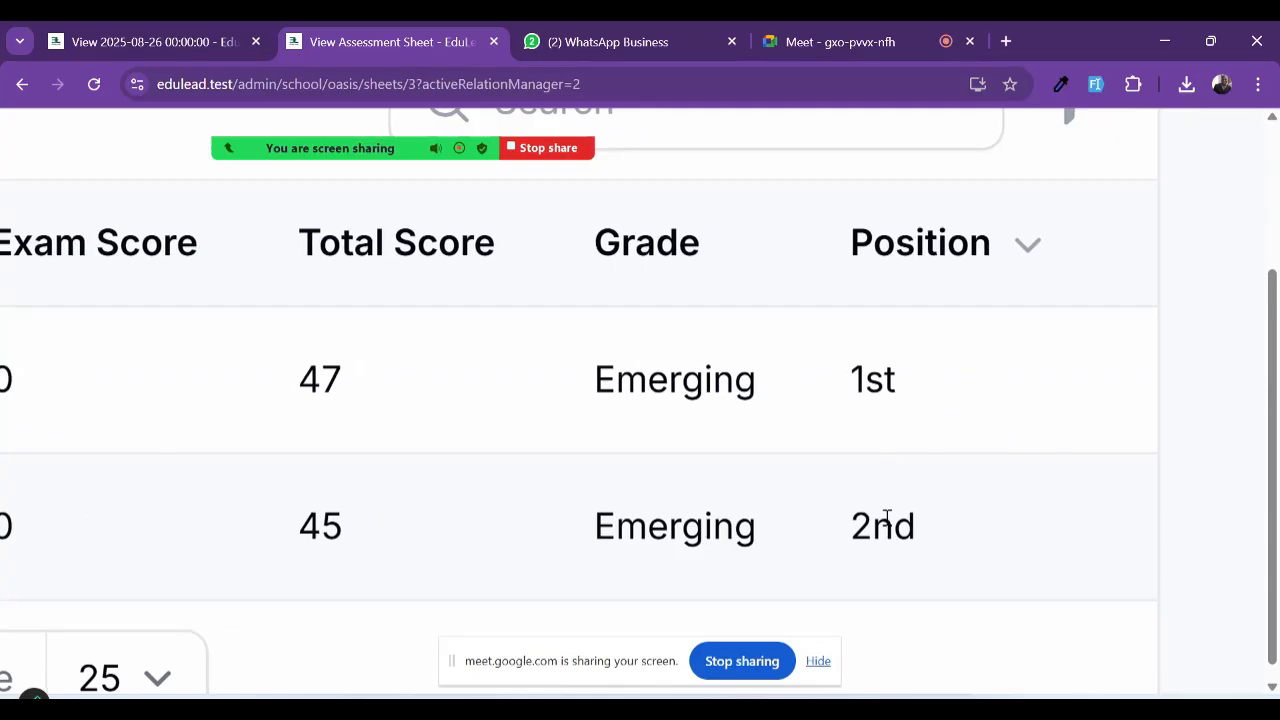
{"action": "scroll", "coordinate": [820, 428], "scroll_direction": "down", "scroll_amount": 5}
{"action": "scroll", "coordinate": [843, 420], "scroll_direction": "up", "scroll_amount": 3}
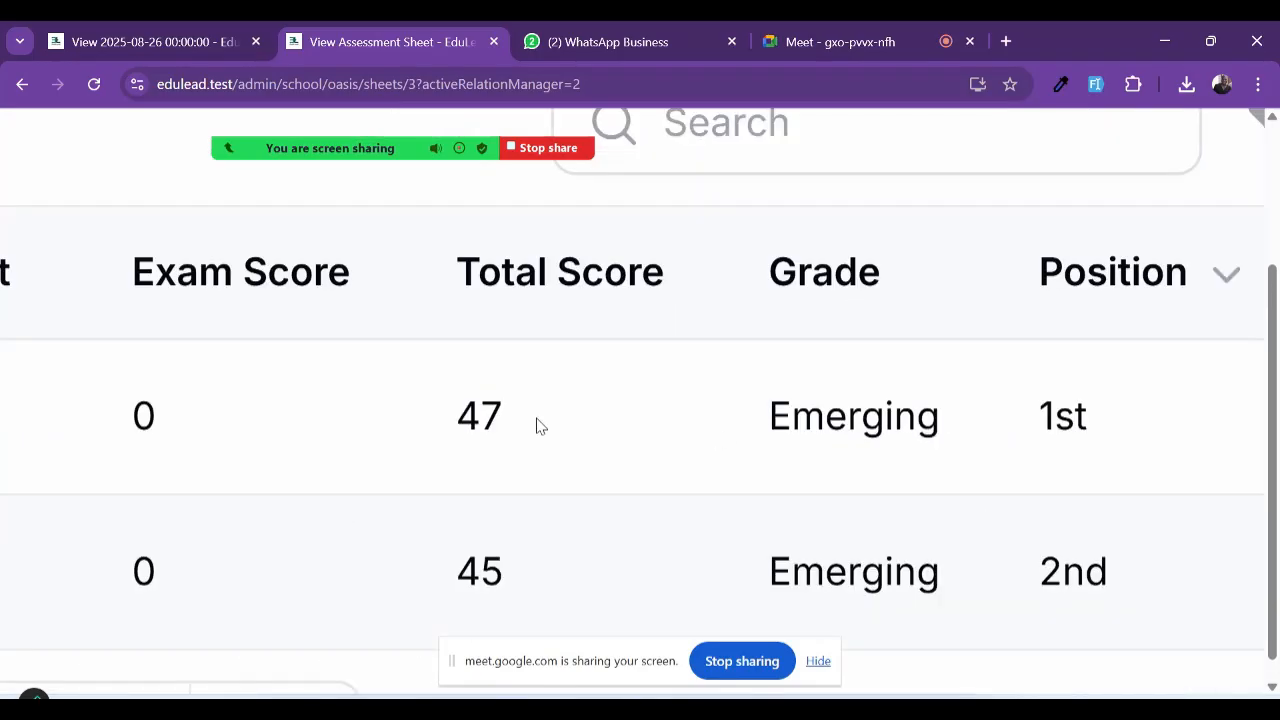
{"action": "scroll", "coordinate": [876, 428], "scroll_direction": "down", "scroll_amount": 5}
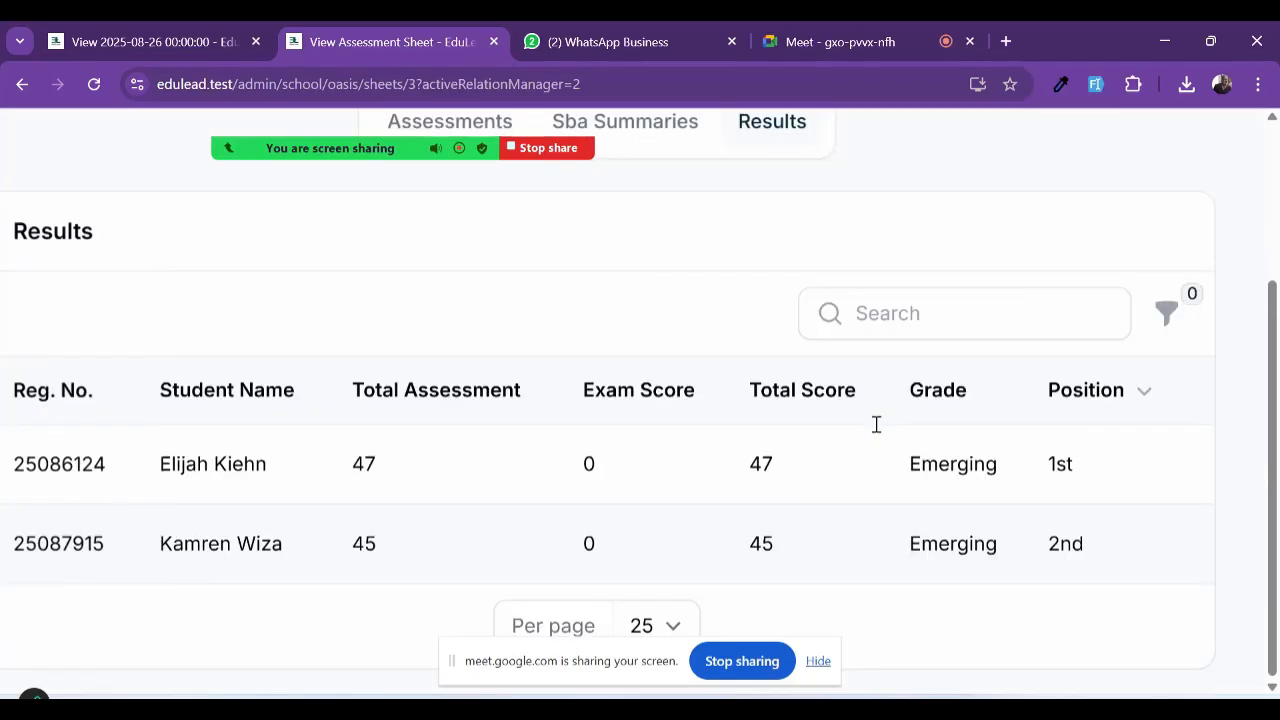
{"action": "scroll", "coordinate": [1014, 528], "scroll_direction": "up", "scroll_amount": 6}
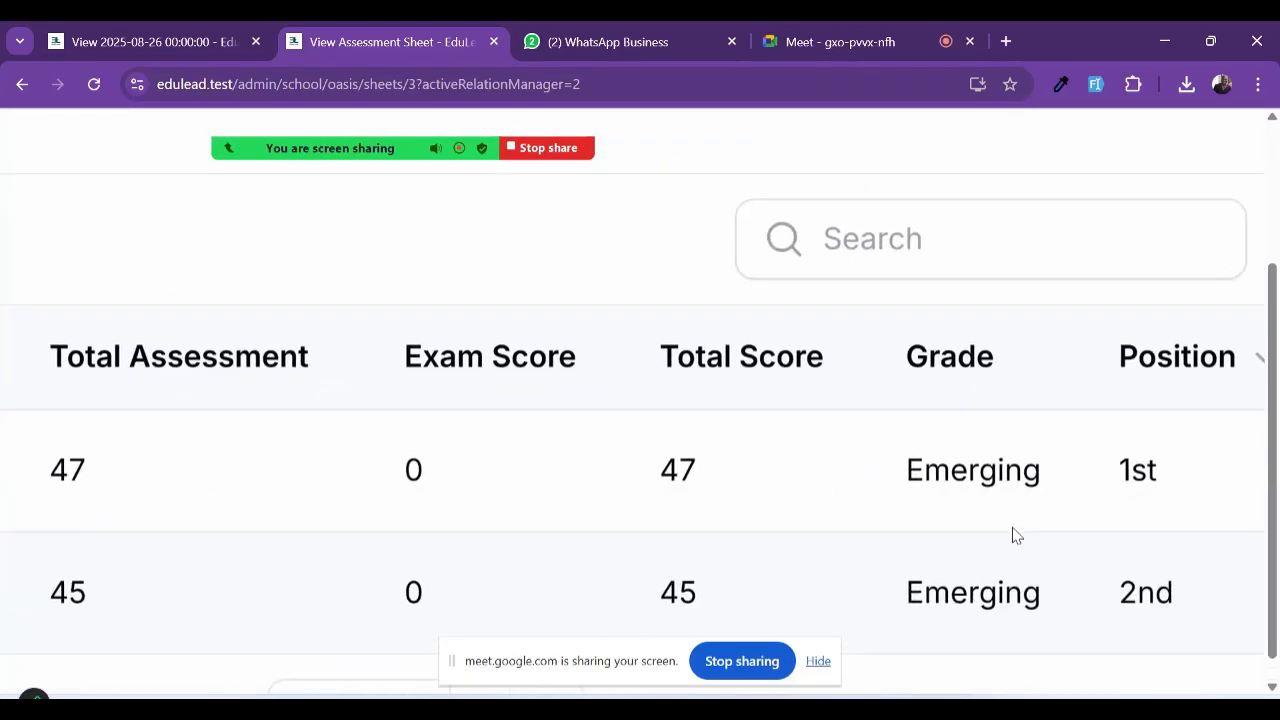
{"action": "scroll", "coordinate": [1013, 535], "scroll_direction": "down", "scroll_amount": 5}
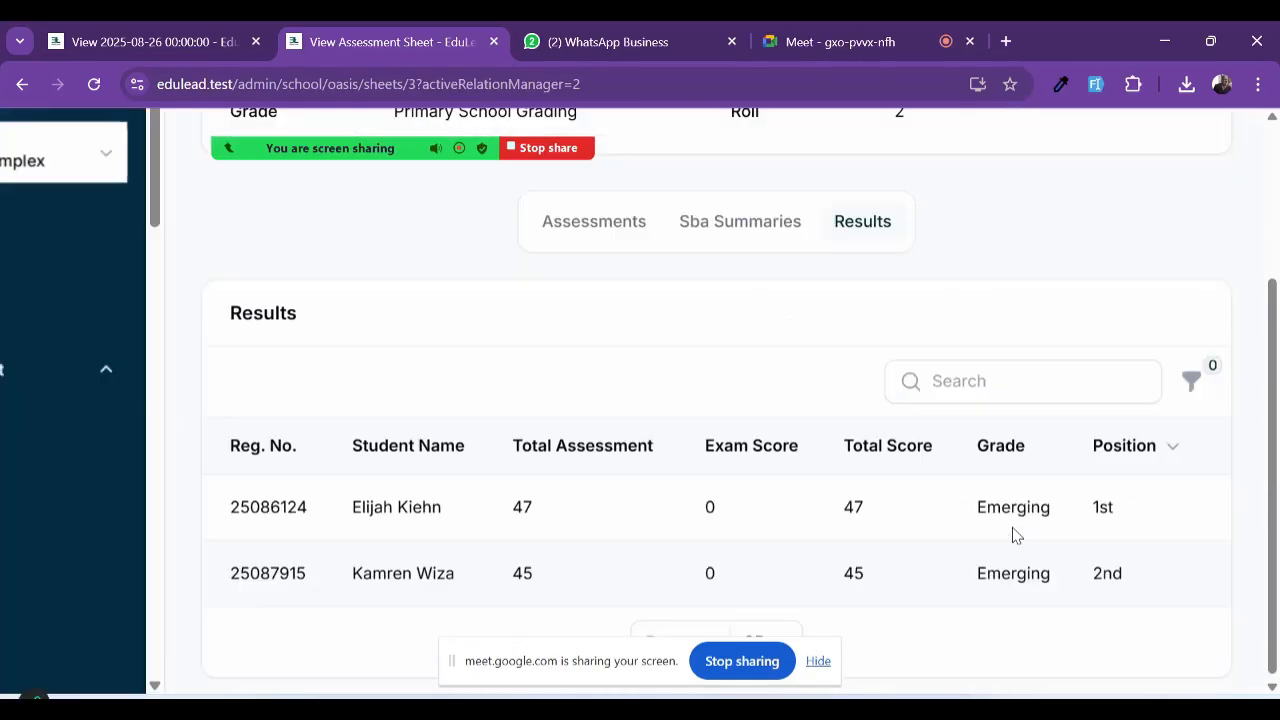
{"action": "scroll", "coordinate": [770, 525], "scroll_direction": "down", "scroll_amount": 2}
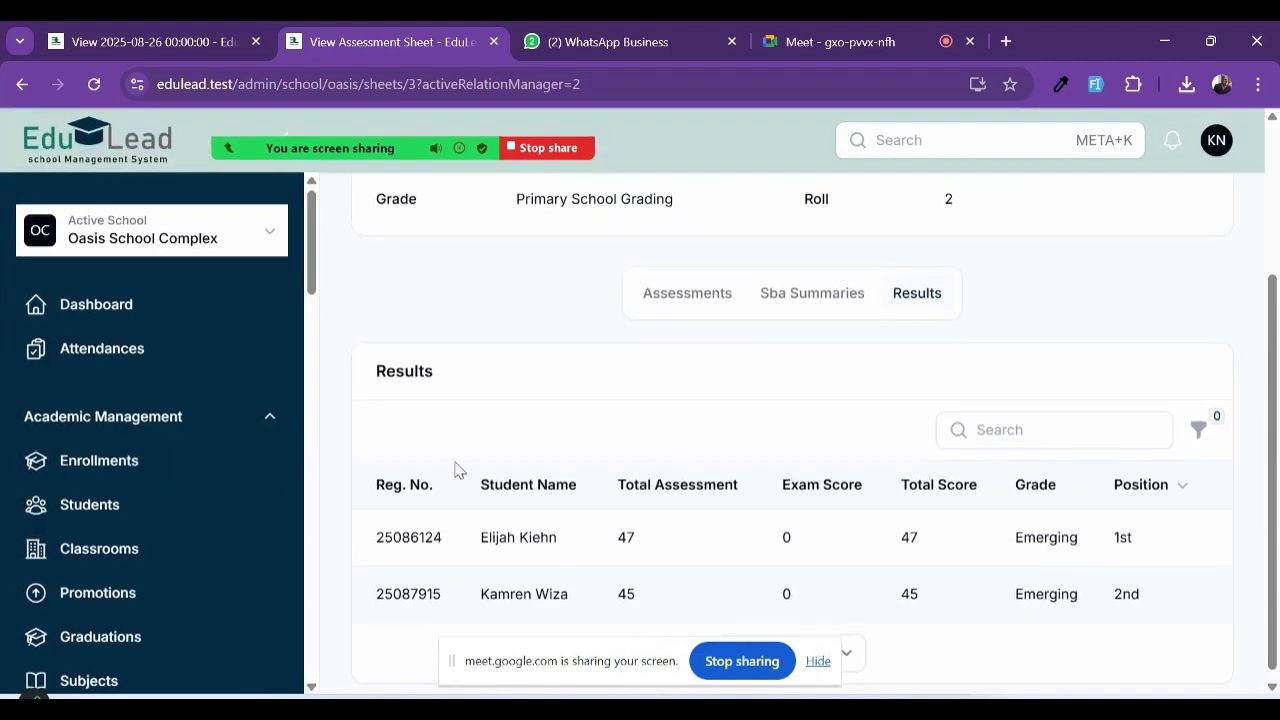
{"action": "scroll", "coordinate": [206, 537], "scroll_direction": "down", "scroll_amount": 3}
{"action": "scroll", "coordinate": [206, 537], "scroll_direction": "down", "scroll_amount": 2}
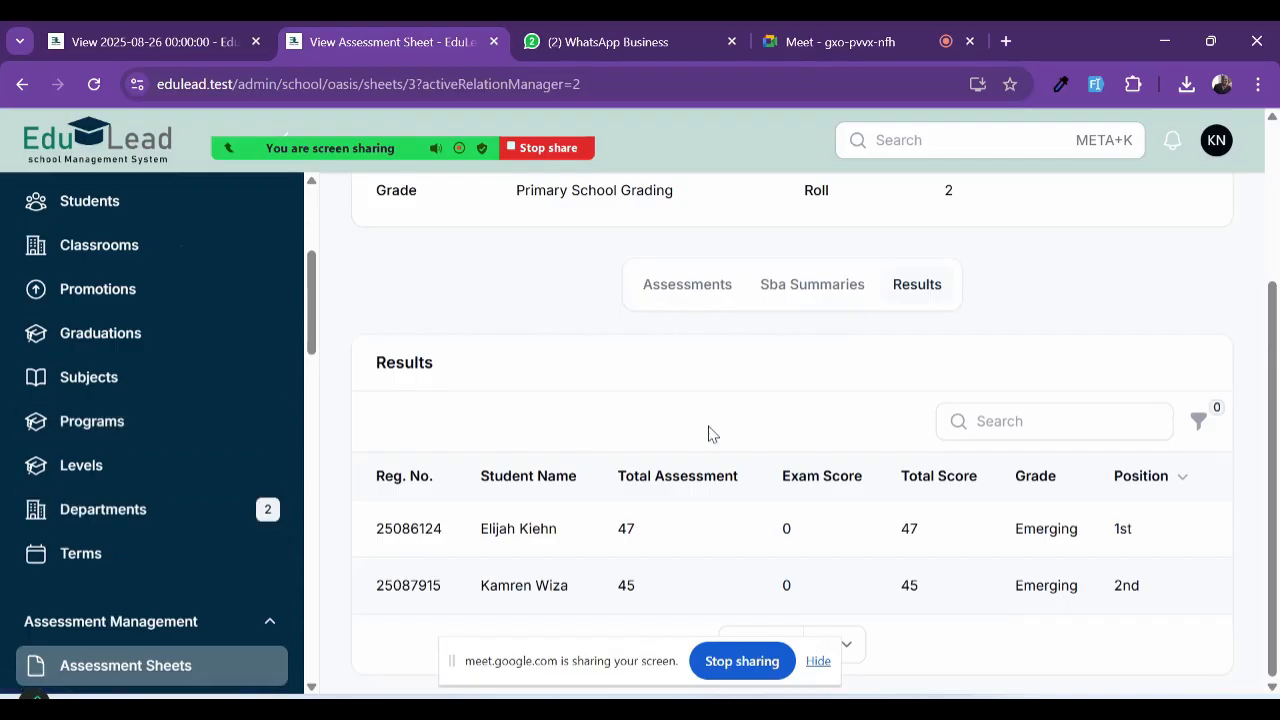
Step: Start a new assessment on the sheet with type Exam and category End of Term Exam
{"action": "scroll", "coordinate": [700, 420], "scroll_direction": "up", "scroll_amount": 1}
{"action": "left_click", "coordinate": [676, 350]}
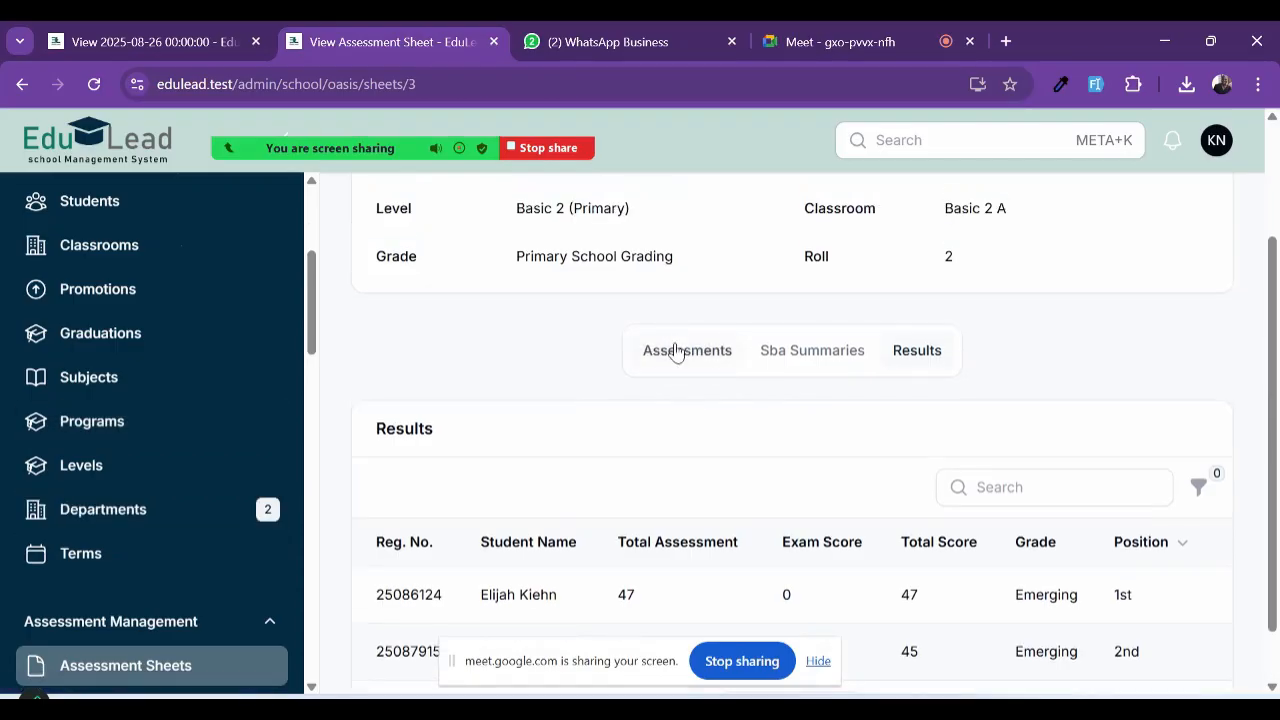
{"action": "scroll", "coordinate": [700, 474], "scroll_direction": "down", "scroll_amount": 3}
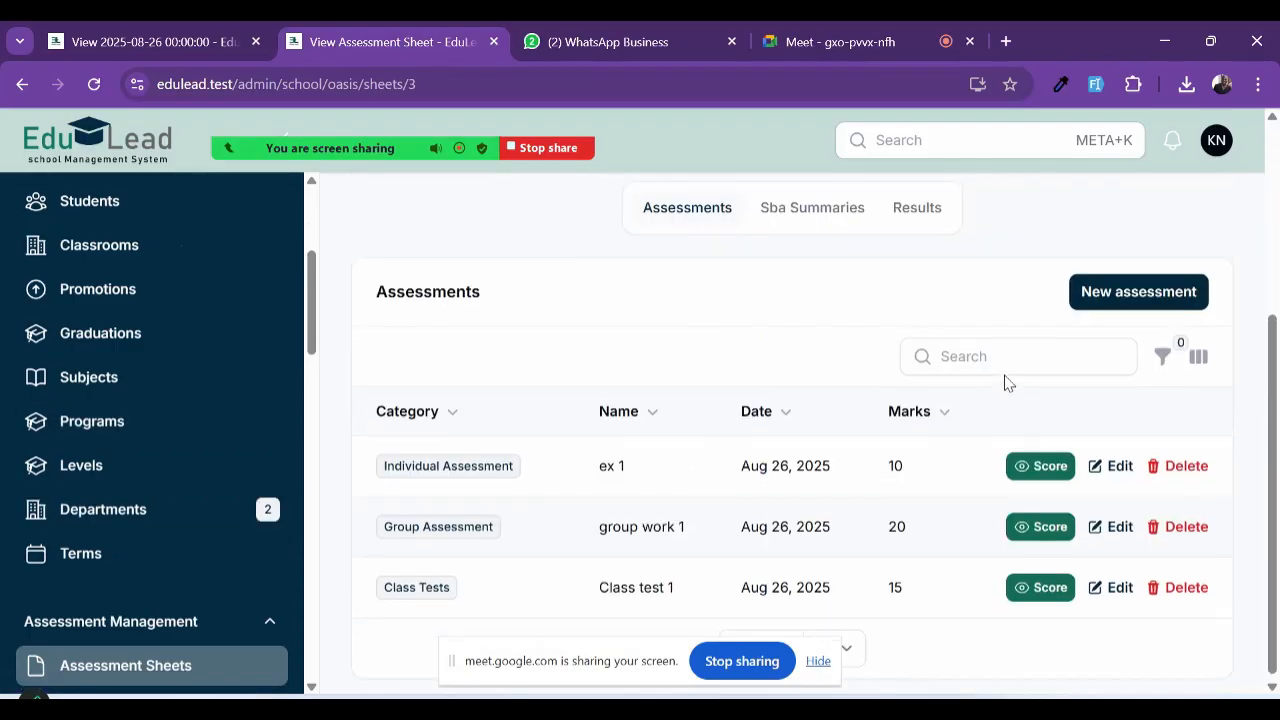
{"action": "scroll", "coordinate": [1008, 383], "scroll_direction": "up", "scroll_amount": 1}
{"action": "left_click", "coordinate": [1092, 377]}
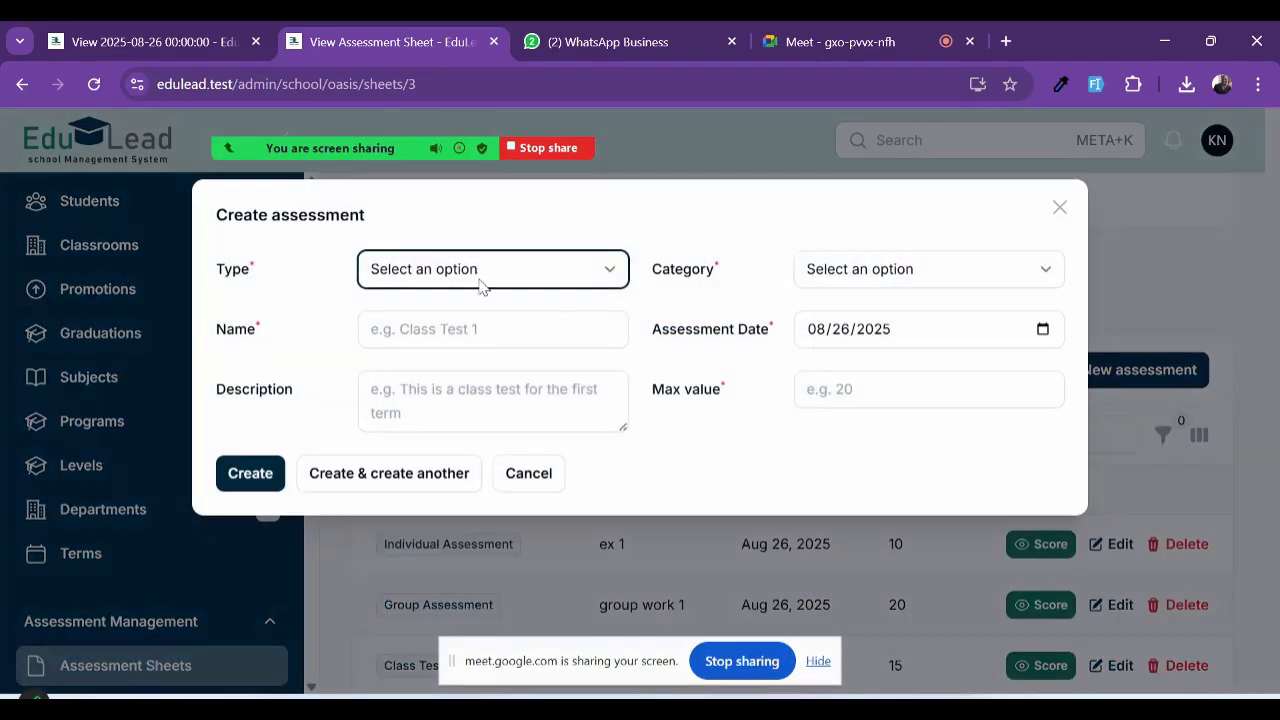
{"action": "left_click", "coordinate": [483, 282]}
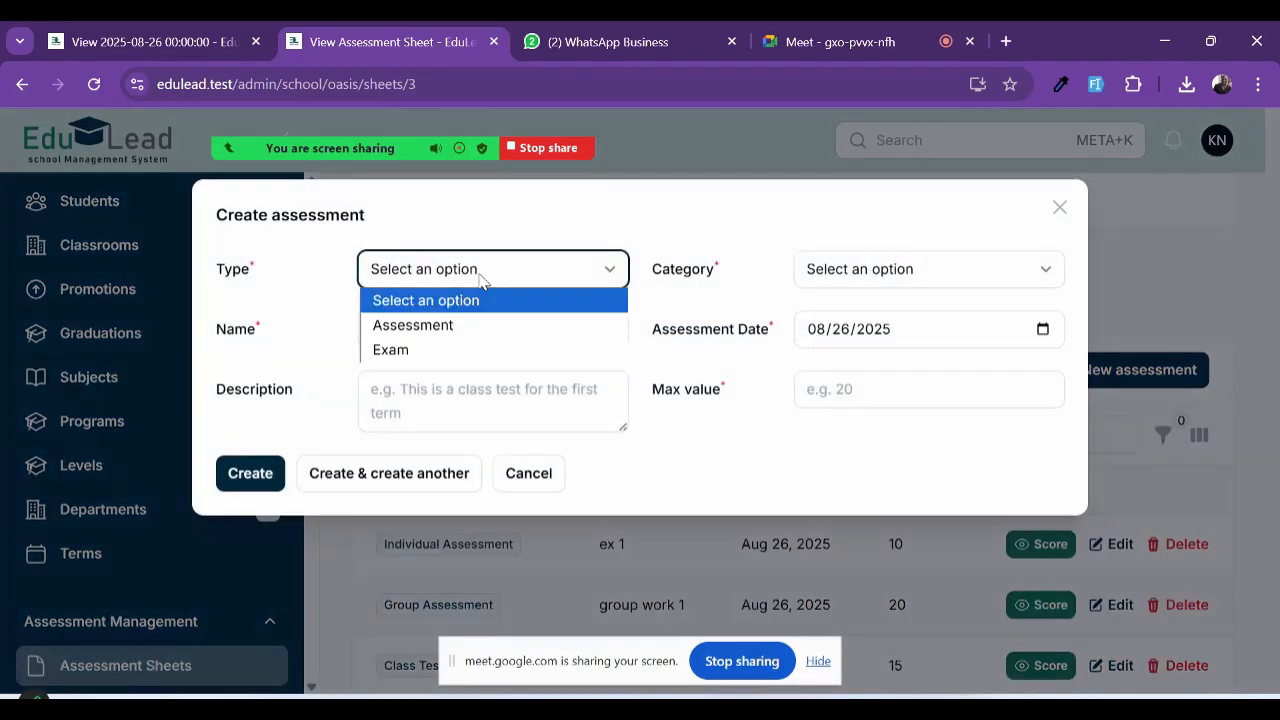
{"action": "left_click", "coordinate": [396, 352]}
{"action": "left_click", "coordinate": [855, 274]}
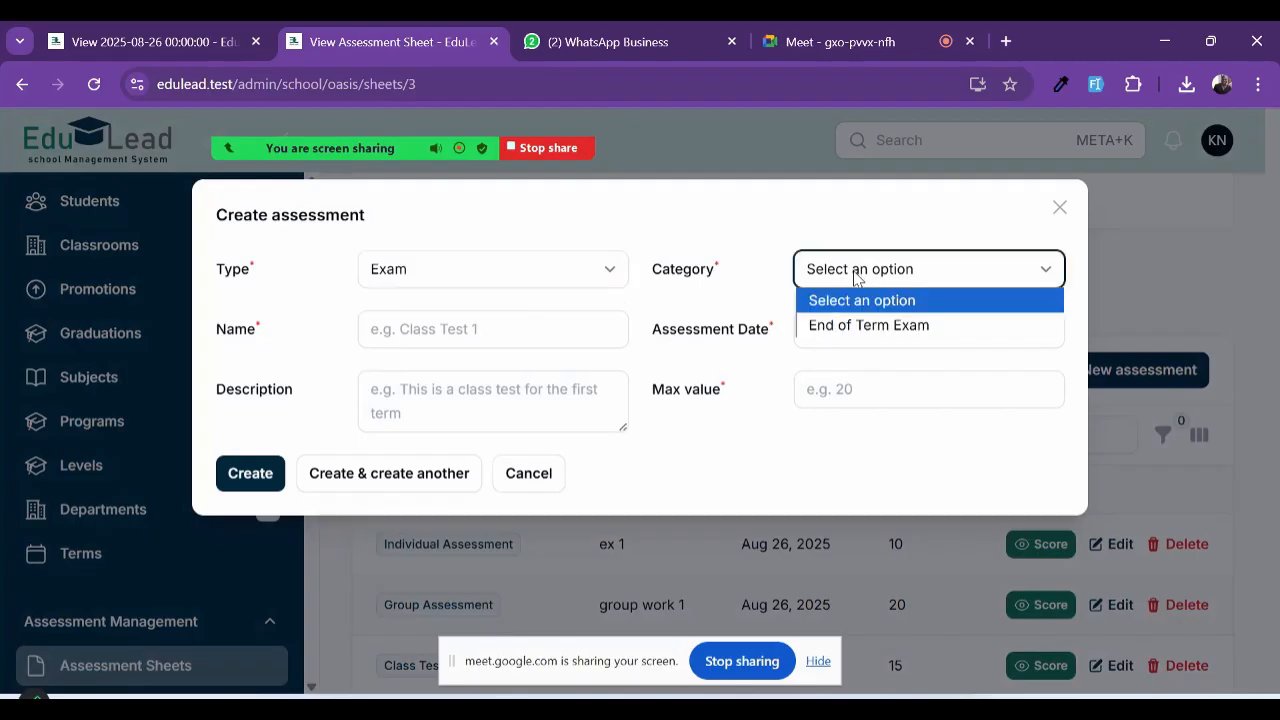
{"action": "left_click", "coordinate": [846, 326]}
Step: Name the exam "End of term", set its maximum value to 20, and create it
{"action": "left_click", "coordinate": [465, 341]}
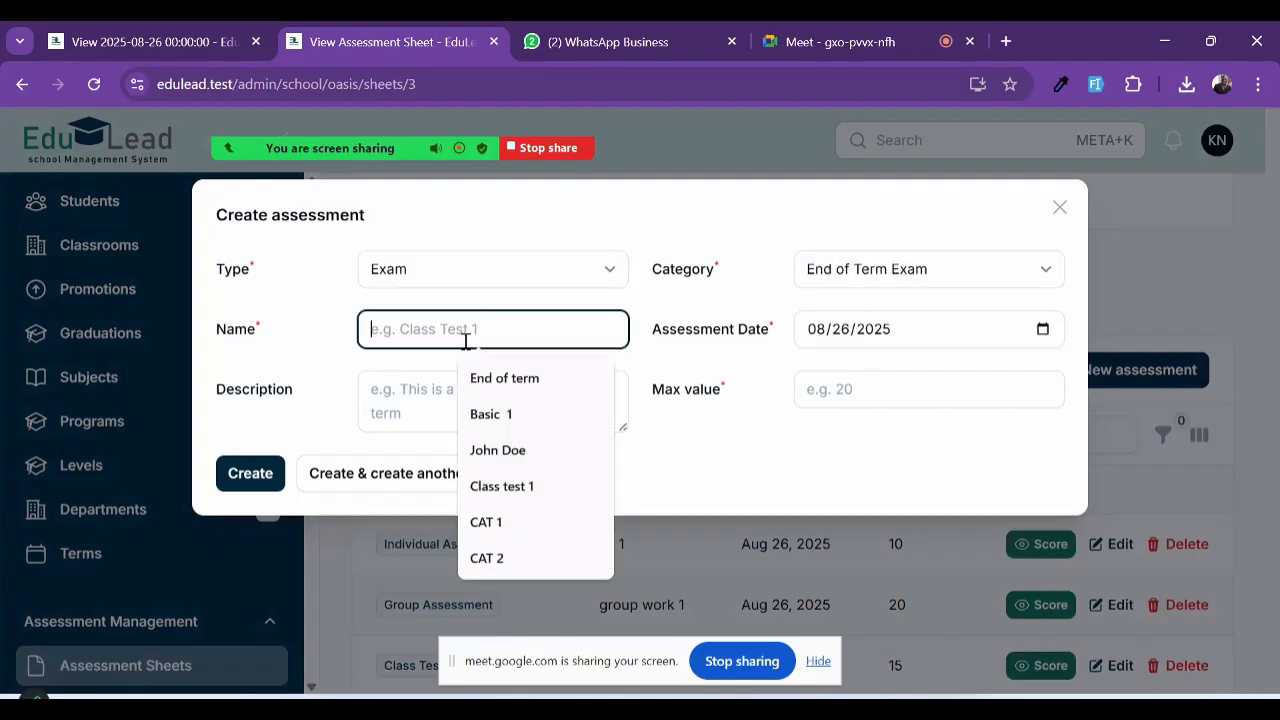
{"action": "left_click", "coordinate": [485, 375]}
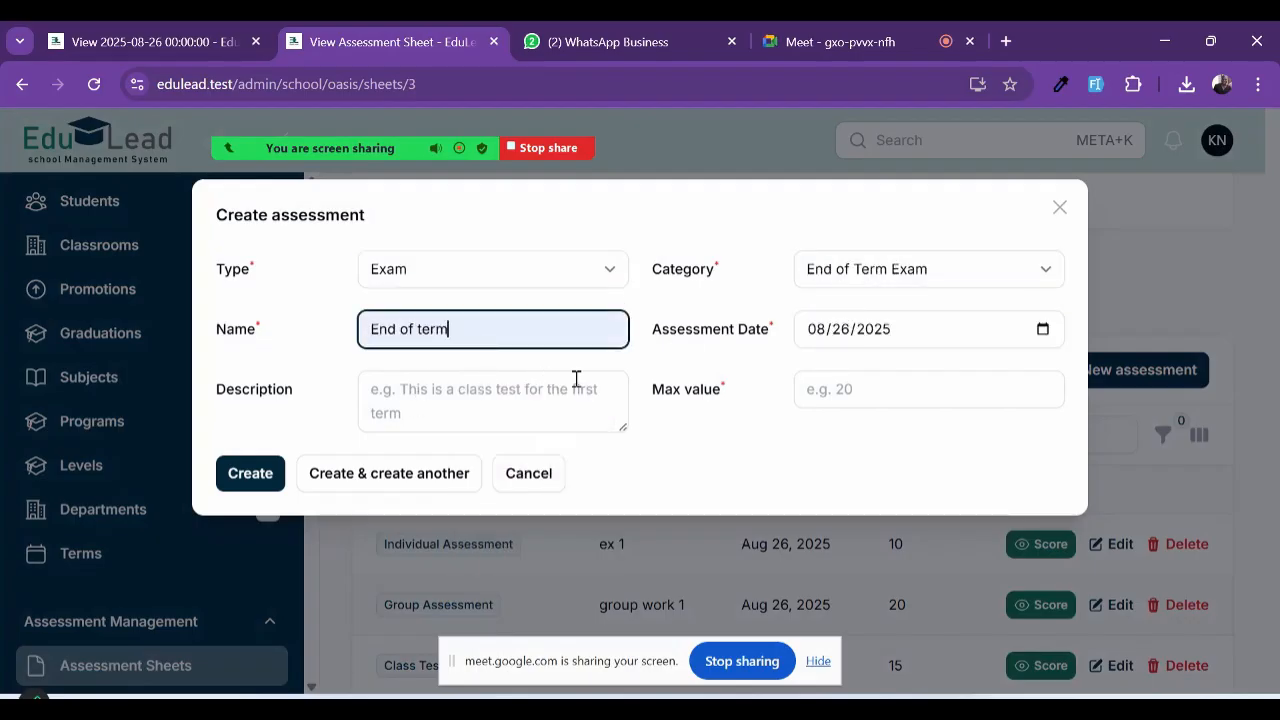
{"action": "left_click", "coordinate": [835, 392]}
{"action": "type", "text": "20"}
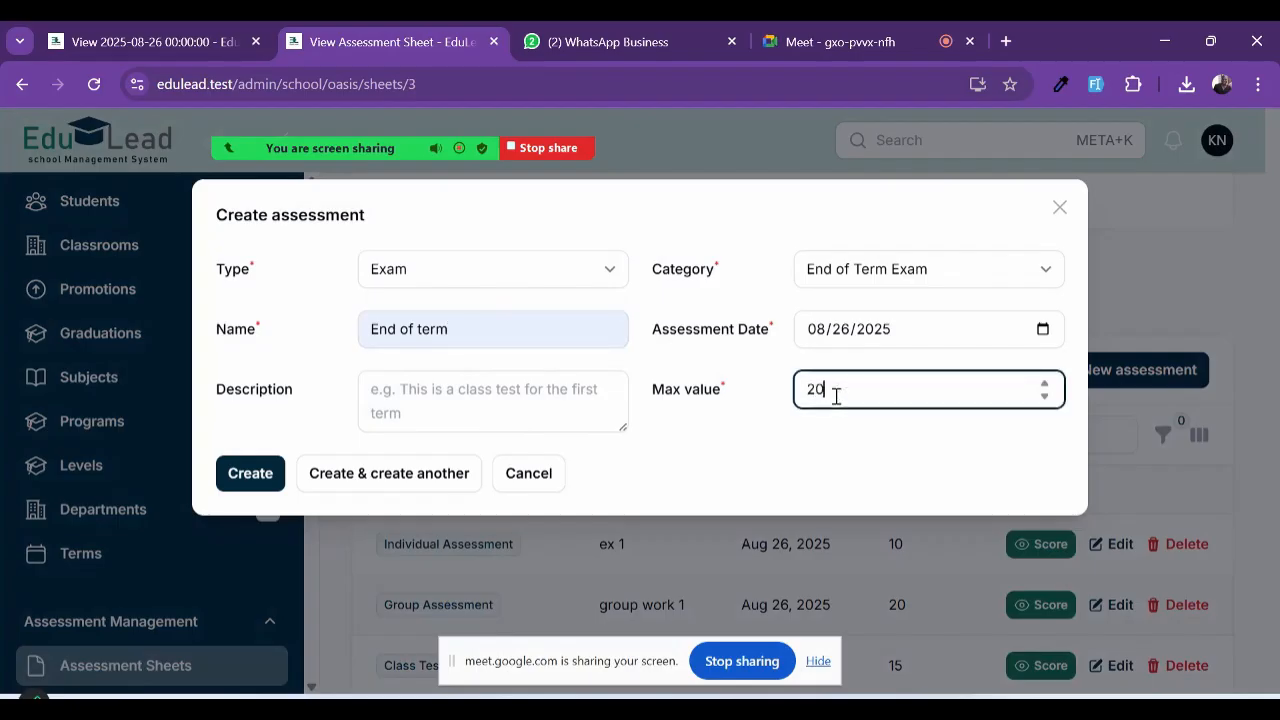
{"action": "left_click", "coordinate": [410, 408]}
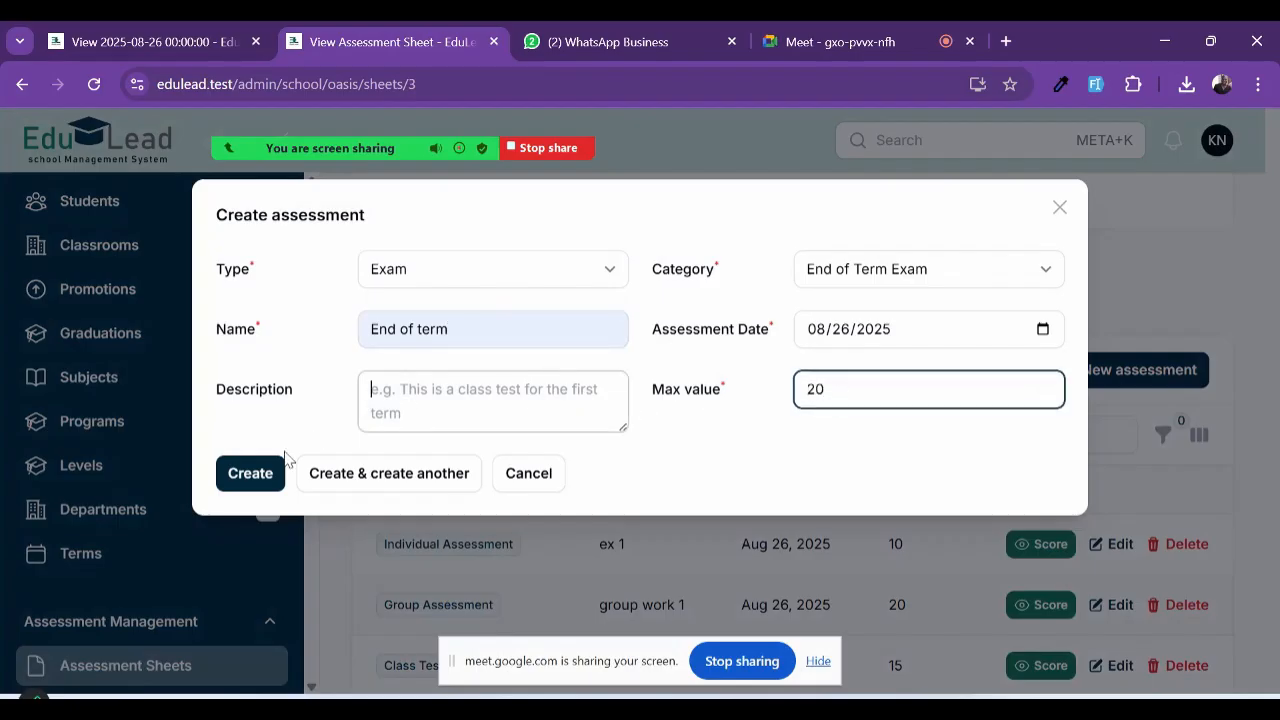
{"action": "left_click", "coordinate": [252, 476]}
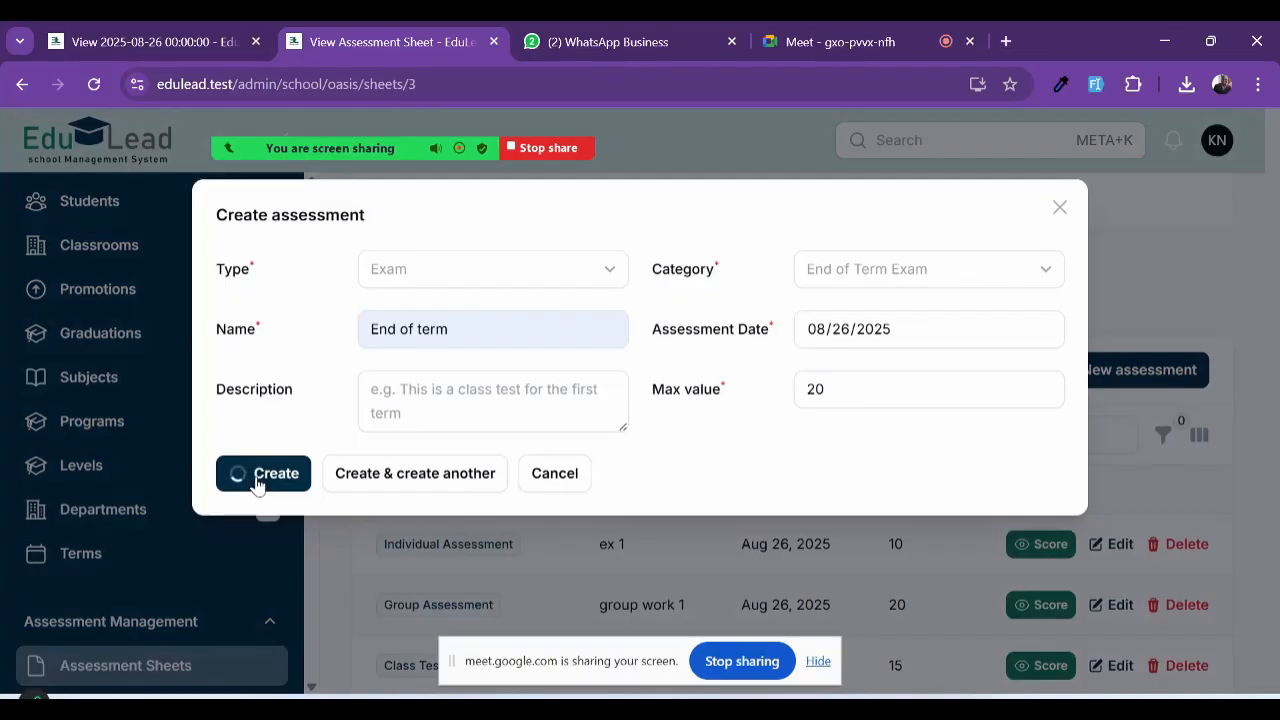
{"action": "scroll", "coordinate": [914, 526], "scroll_direction": "down", "scroll_amount": 2}
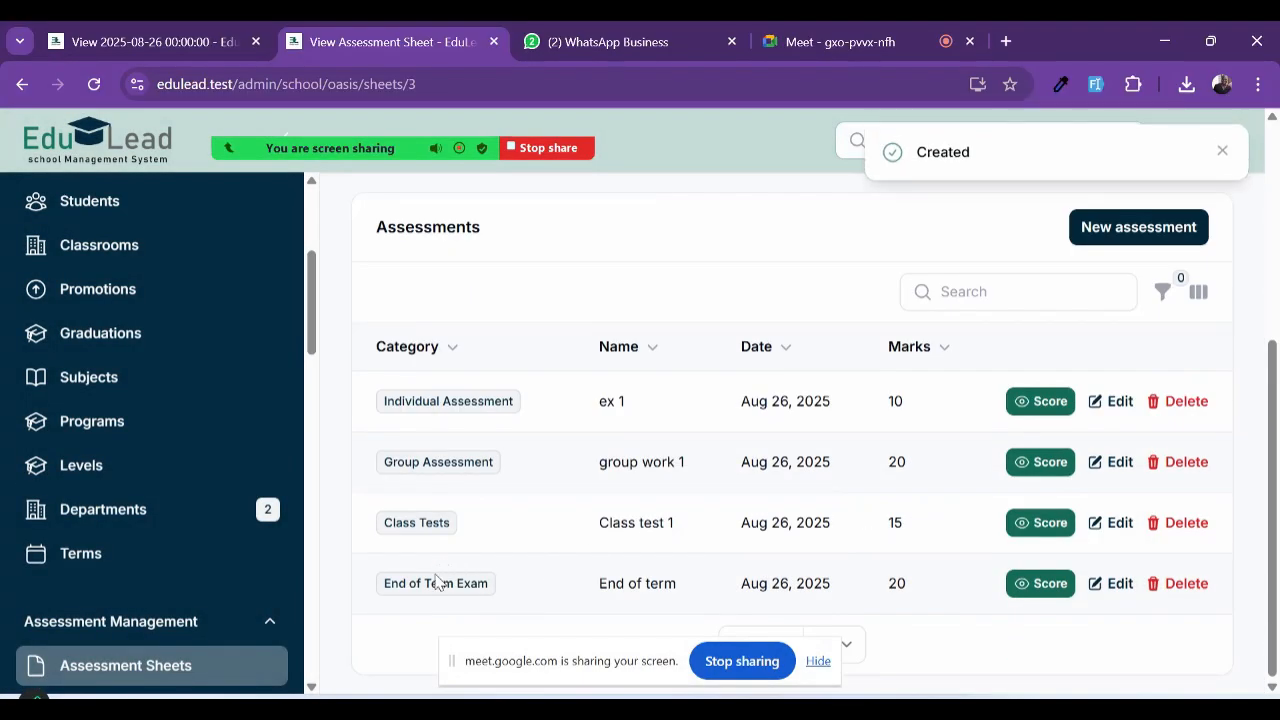
{"action": "triple_click", "coordinate": [420, 588]}
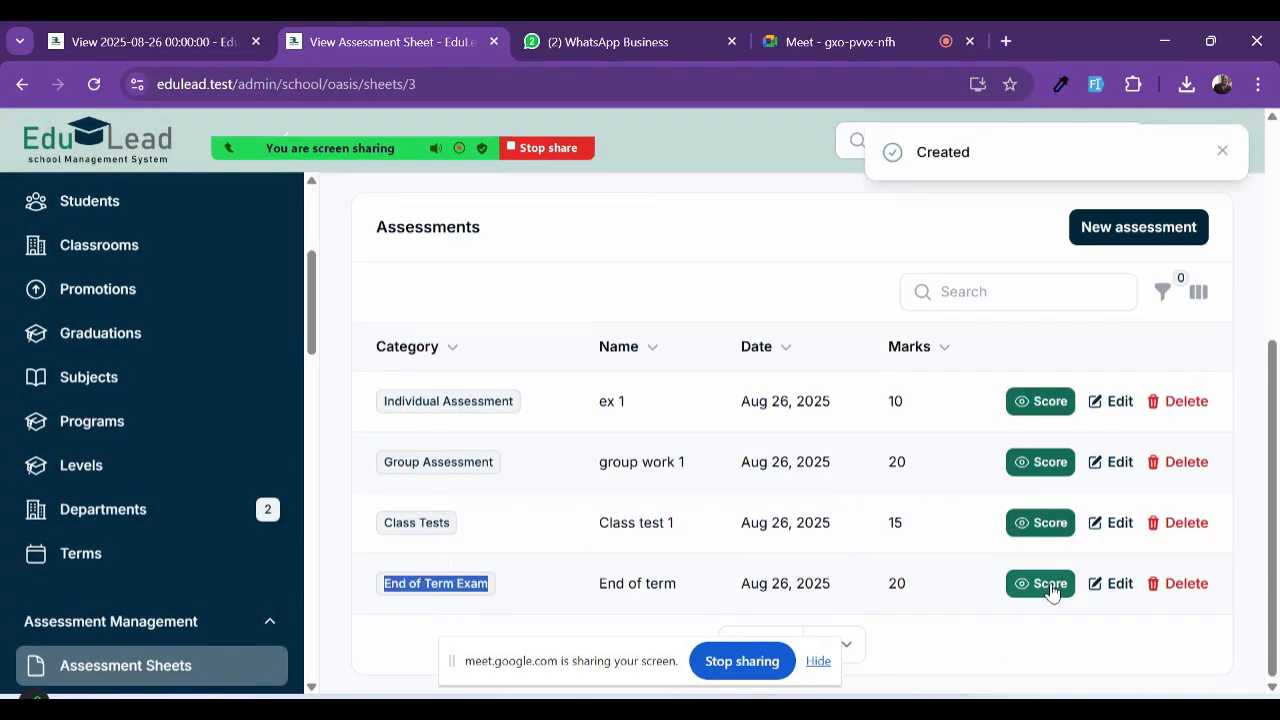
Step: Enter the End of Term Exam scores, 20 for the first student and 15 for the second, and save them
{"action": "left_click", "coordinate": [1051, 590]}
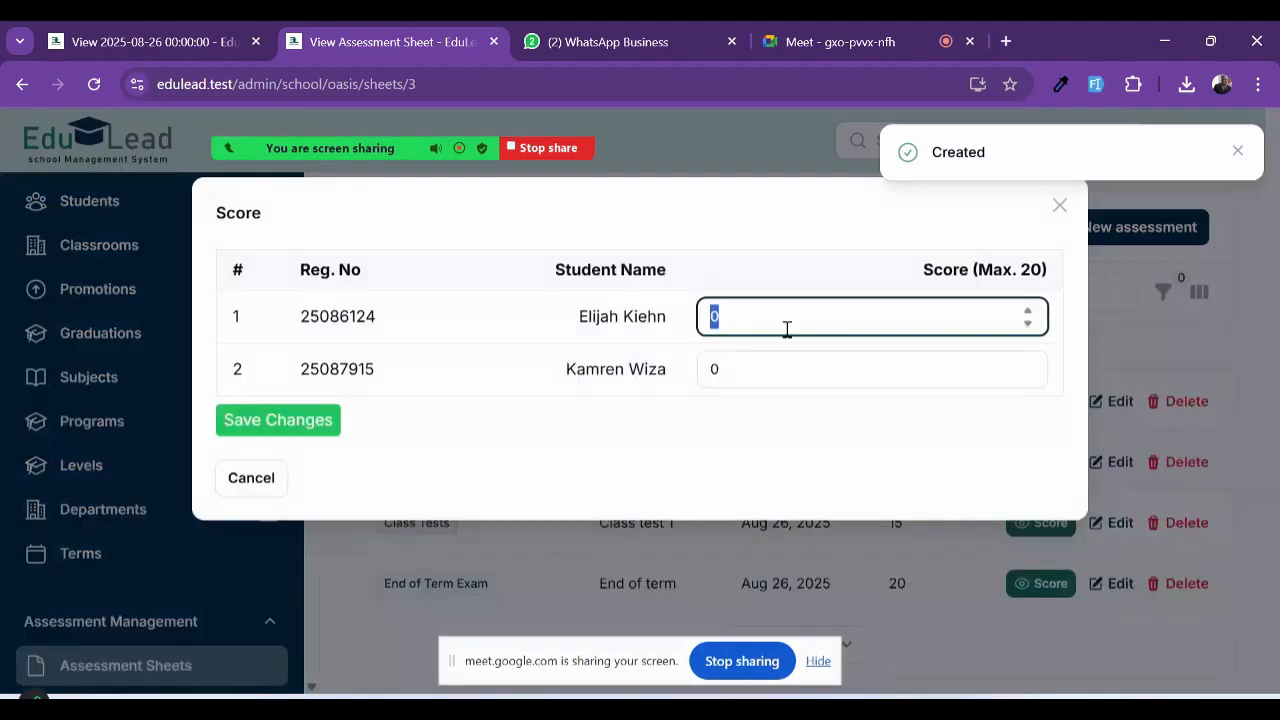
{"action": "scroll", "coordinate": [787, 329], "scroll_direction": "up", "scroll_amount": 10}
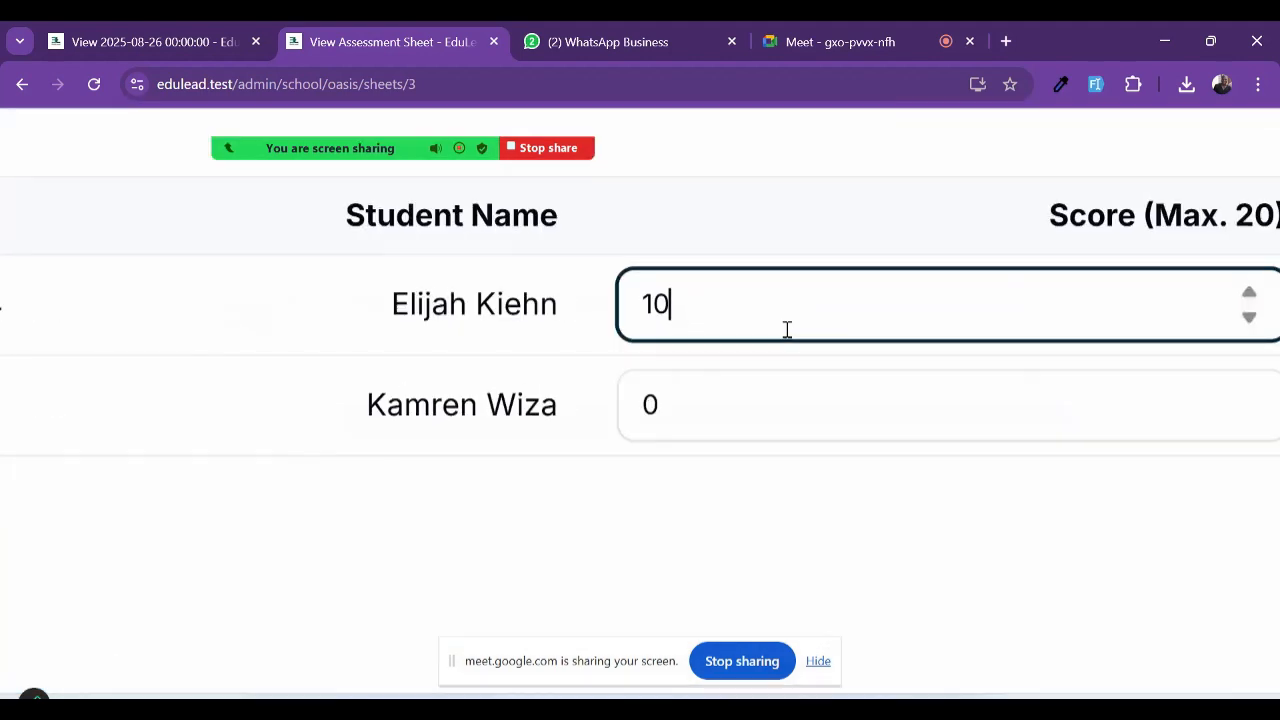
{"action": "left_click_drag", "start_coordinate": [787, 329], "coordinate": [660, 323]}
{"action": "key", "text": "BackSpace"}
{"action": "key", "text": "BackSpace"}
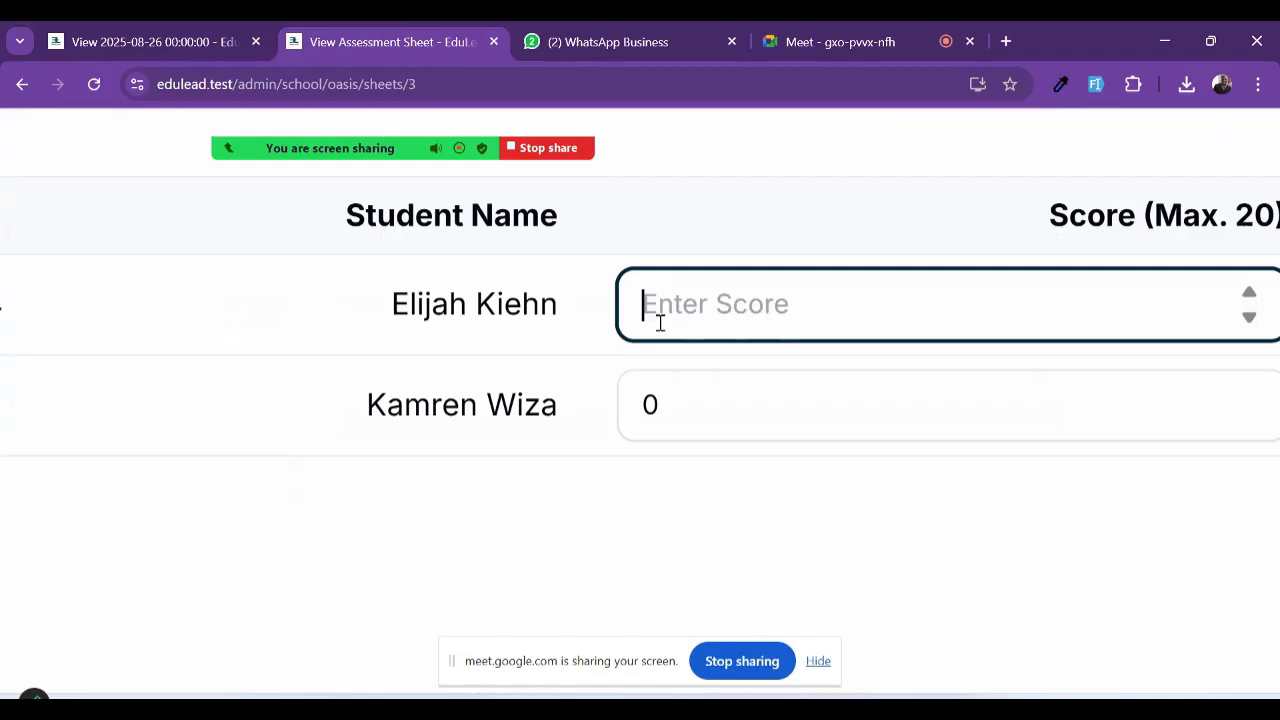
{"action": "type", "text": "20"}
{"action": "key", "text": "Tab"}
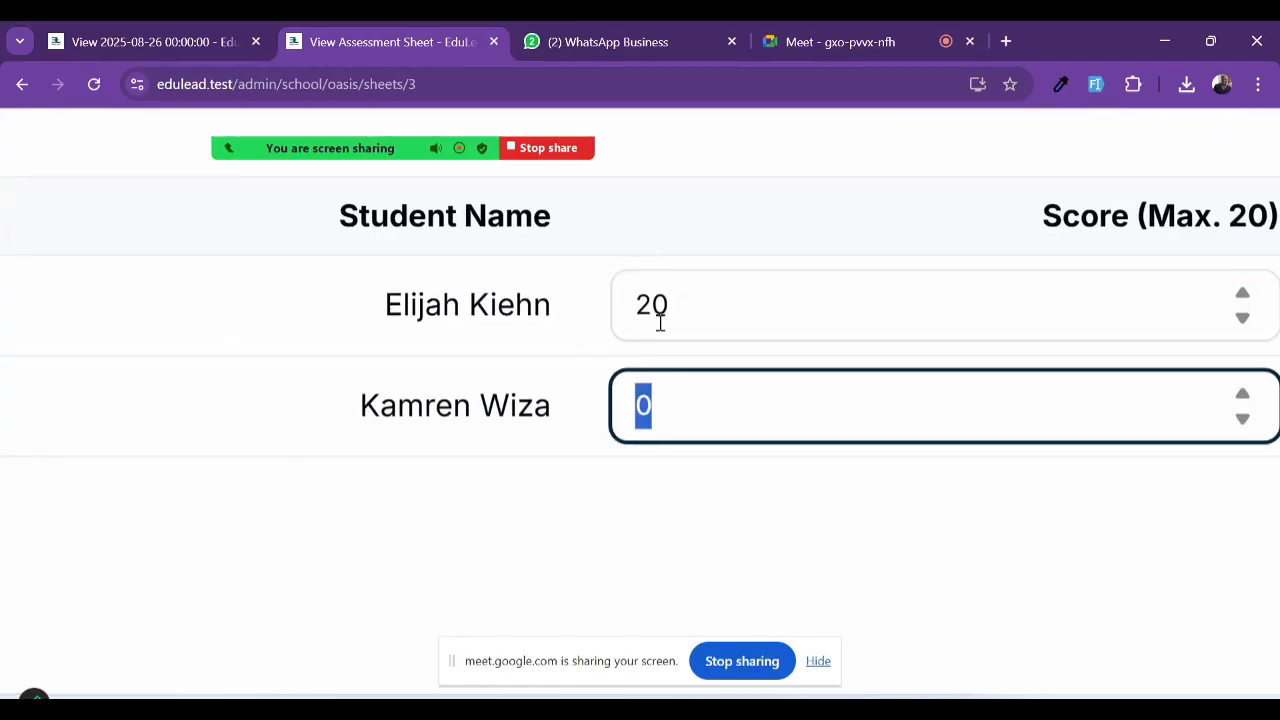
{"action": "type", "text": "1"}
{"action": "key", "text": "BackSpace"}
{"action": "type", "text": "15"}
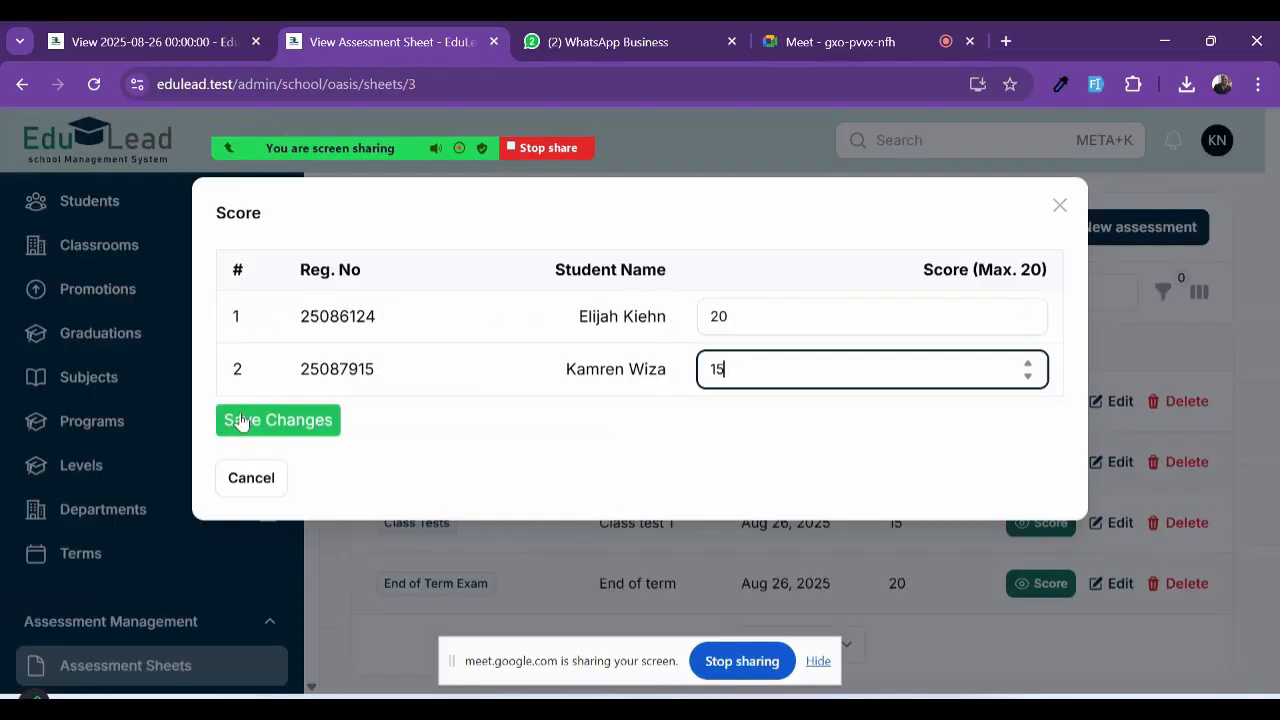
{"action": "left_click", "coordinate": [241, 421]}
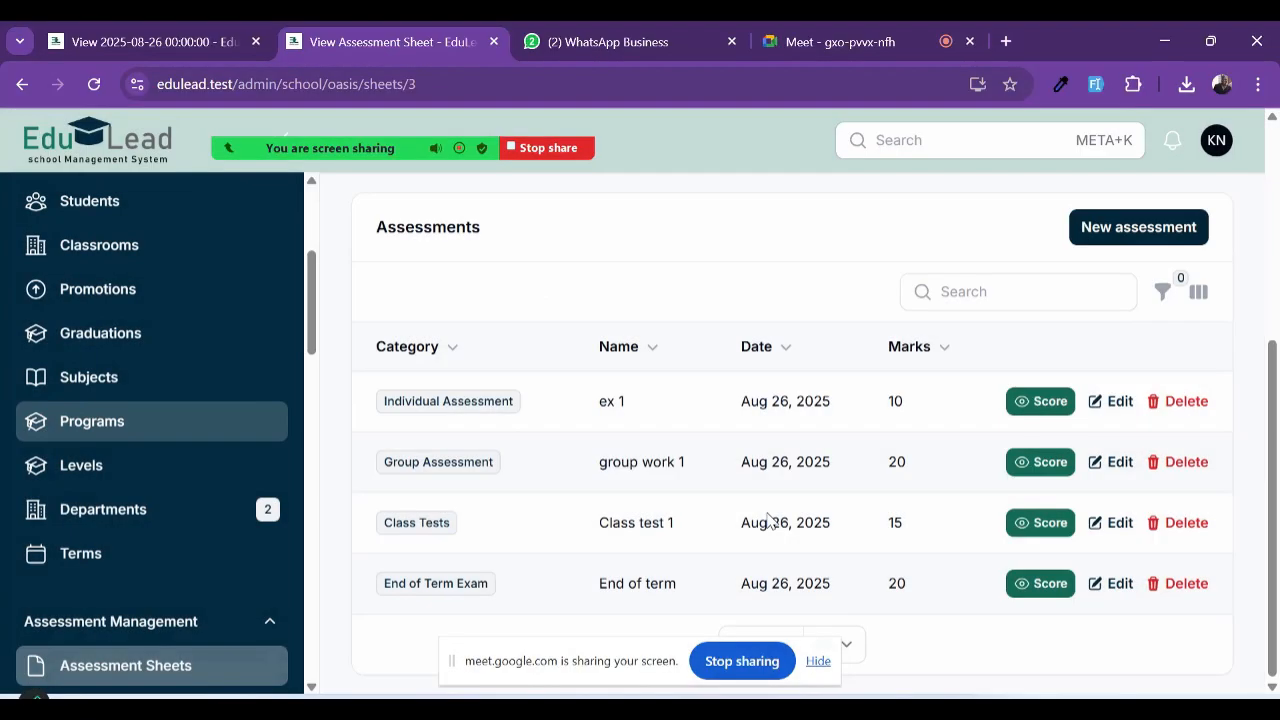
Step: Review both students' end-of-term exam marks, percentages and weighted scores in the SBA summaries
{"action": "scroll", "coordinate": [768, 520], "scroll_direction": "up", "scroll_amount": 3}
{"action": "left_click", "coordinate": [800, 437]}
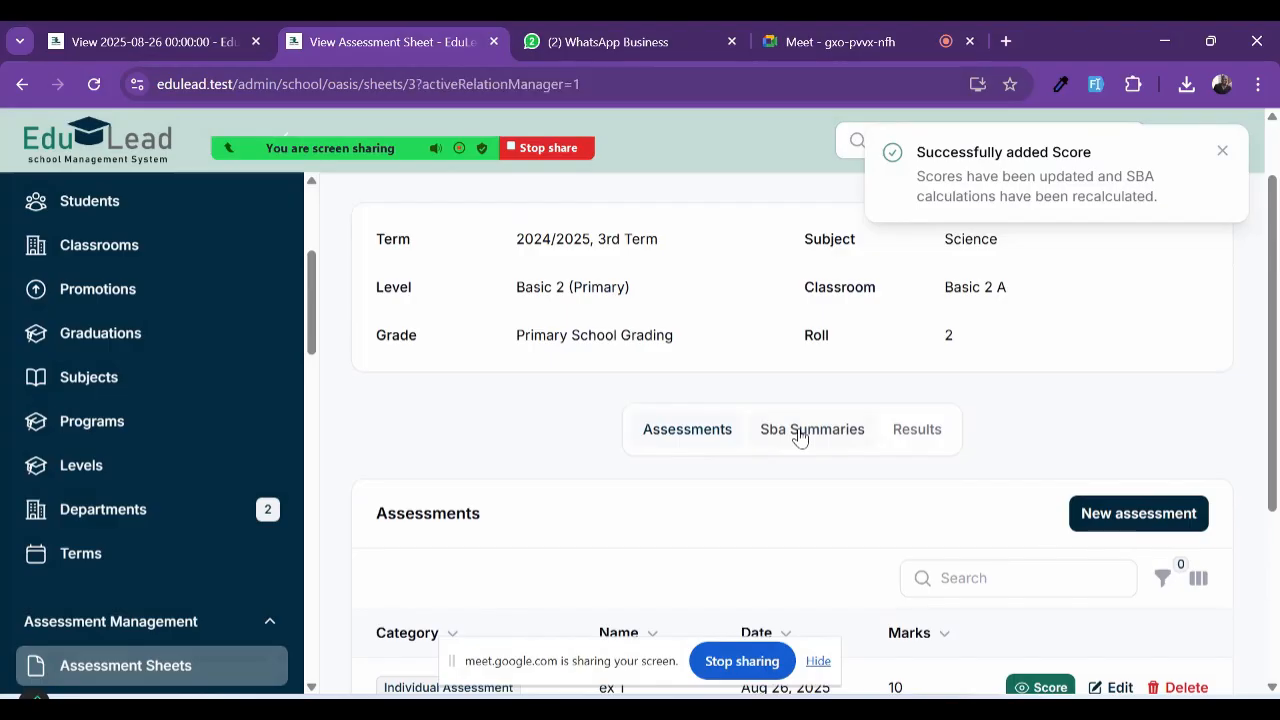
{"action": "scroll", "coordinate": [863, 480], "scroll_direction": "down", "scroll_amount": 2}
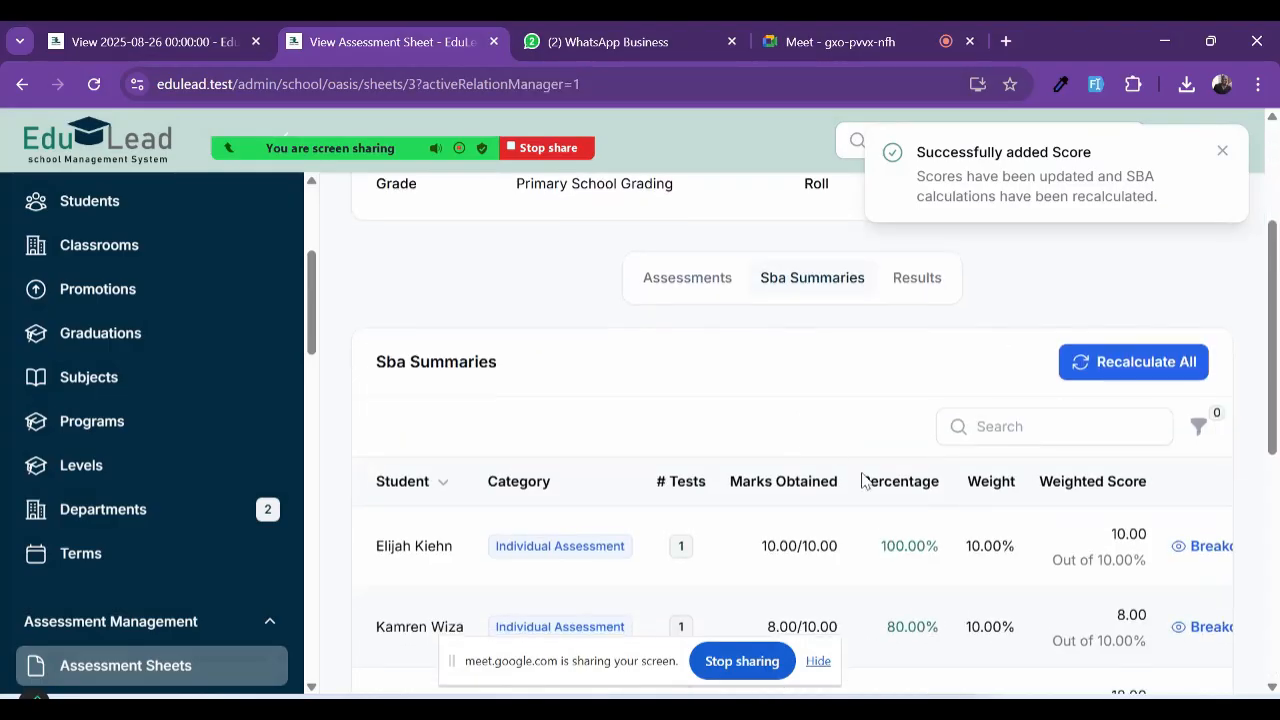
{"action": "scroll", "coordinate": [896, 575], "scroll_direction": "down", "scroll_amount": 5}
{"action": "scroll", "coordinate": [971, 586], "scroll_direction": "right", "scroll_amount": 3}
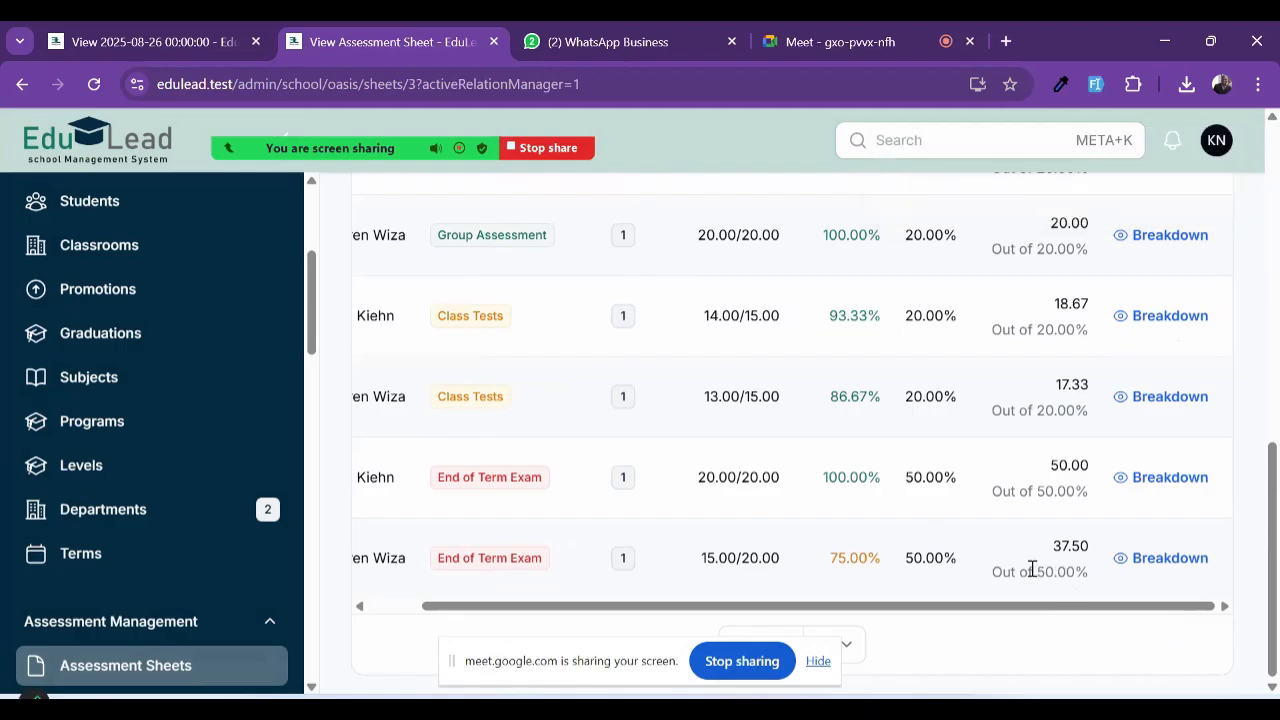
{"action": "scroll", "coordinate": [992, 577], "scroll_direction": "left", "scroll_amount": 1}
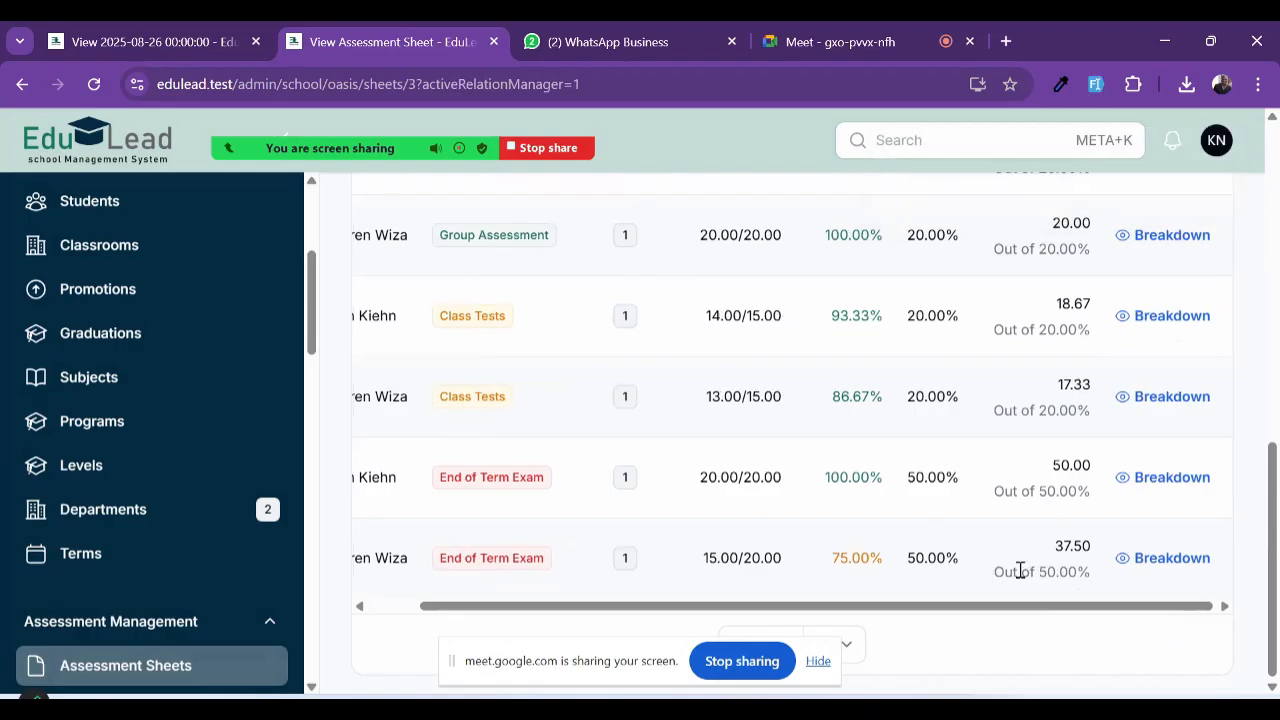
{"action": "scroll", "coordinate": [1028, 457], "scroll_direction": "up", "scroll_amount": 1}
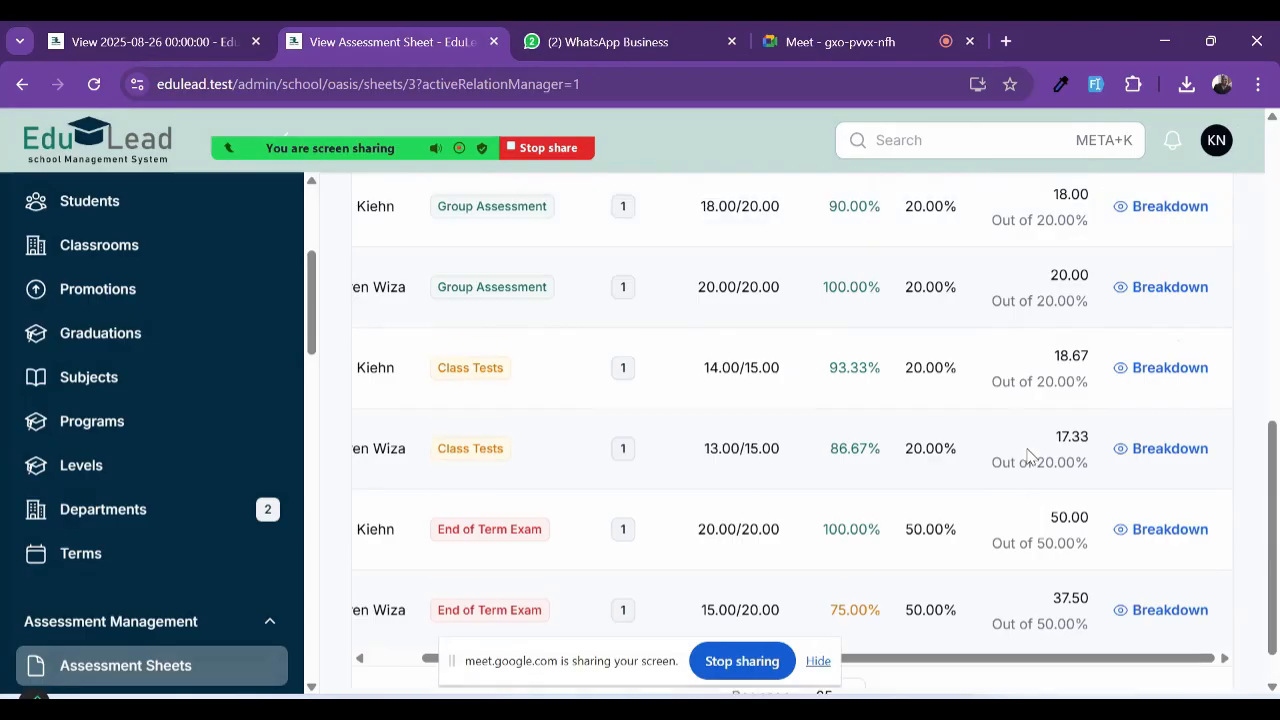
{"action": "scroll", "coordinate": [1028, 455], "scroll_direction": "up", "scroll_amount": 3}
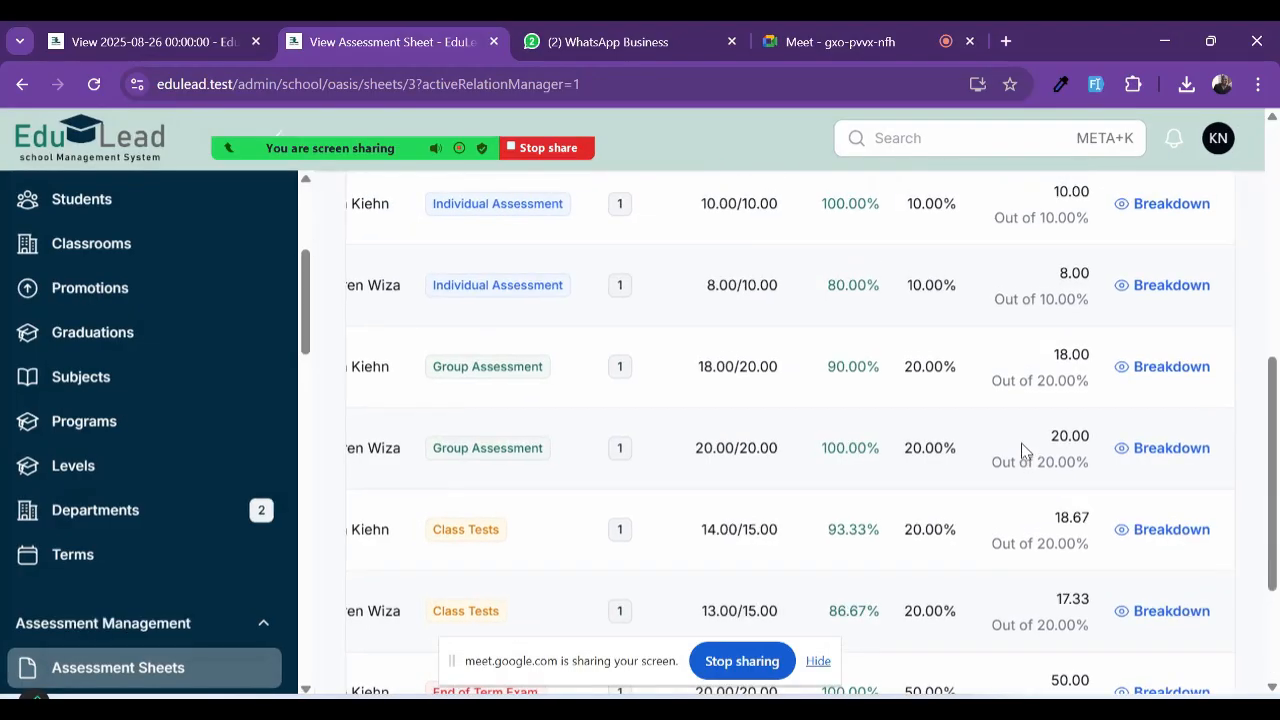
Step: Compare the weighted scores with their maximum weights for the individual, group and class test assessments
{"action": "key", "text": "ctrl+plus"}
{"action": "key", "text": "ctrl+plus"}
{"action": "key", "text": "ctrl+plus"}
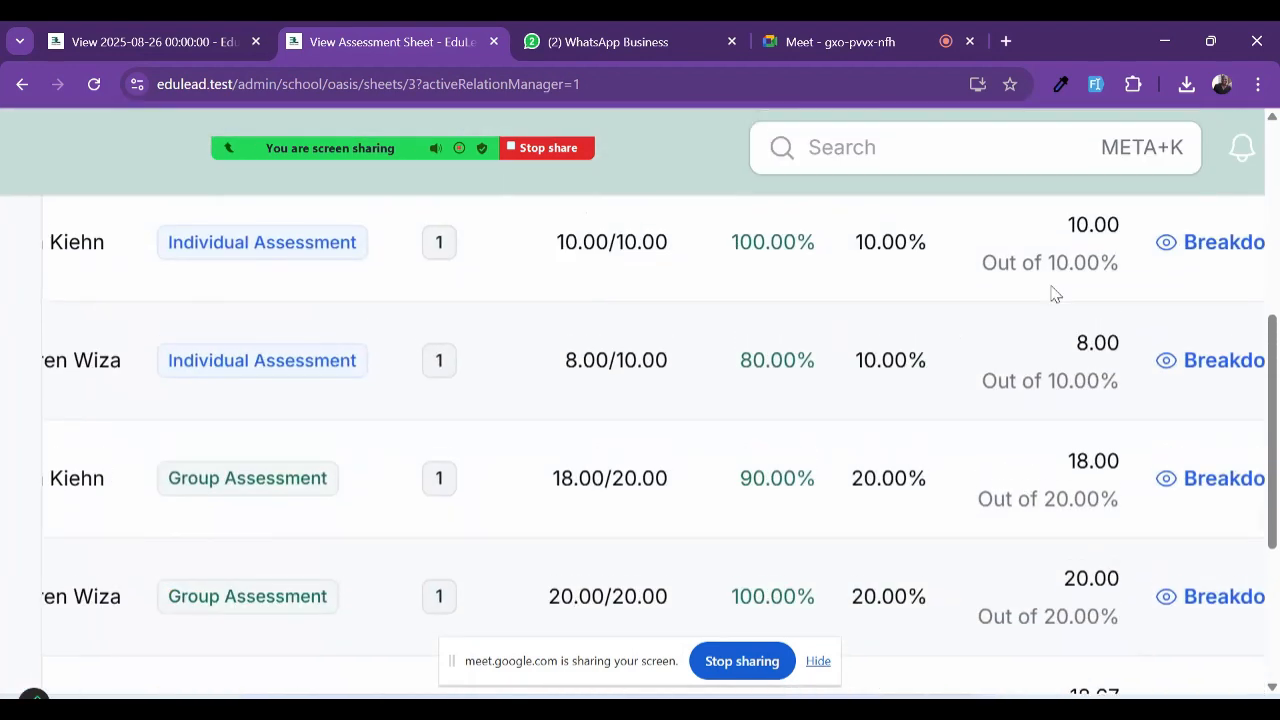
{"action": "scroll", "coordinate": [1118, 332], "scroll_direction": "right", "scroll_amount": 1}
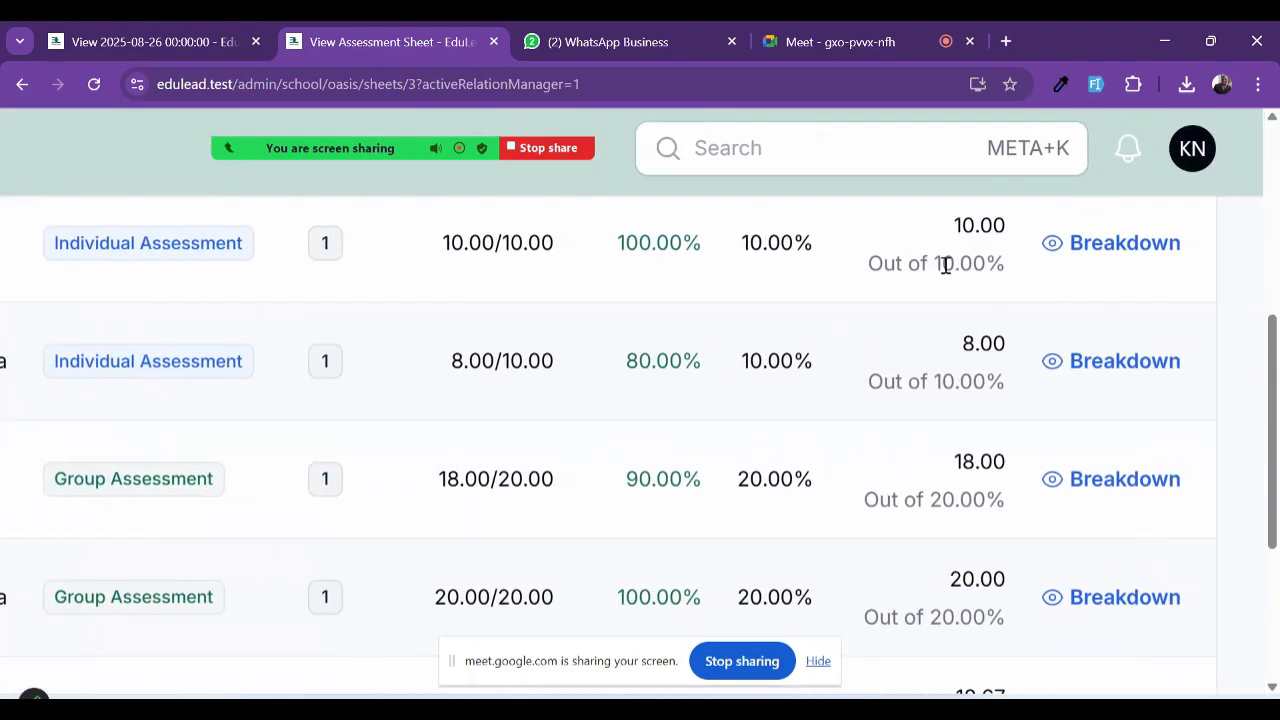
{"action": "double_click", "coordinate": [945, 265]}
{"action": "scroll", "coordinate": [931, 375], "scroll_direction": "down", "scroll_amount": 2}
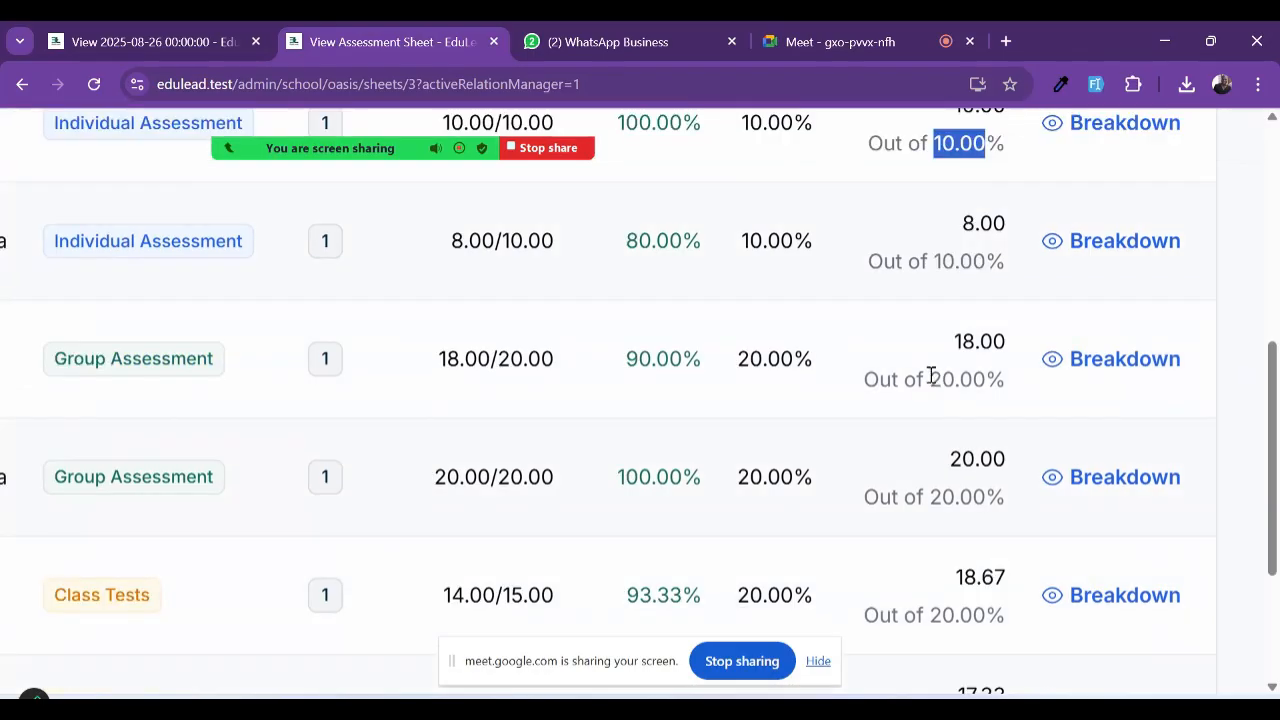
{"action": "scroll", "coordinate": [955, 388], "scroll_direction": "up", "scroll_amount": 1}
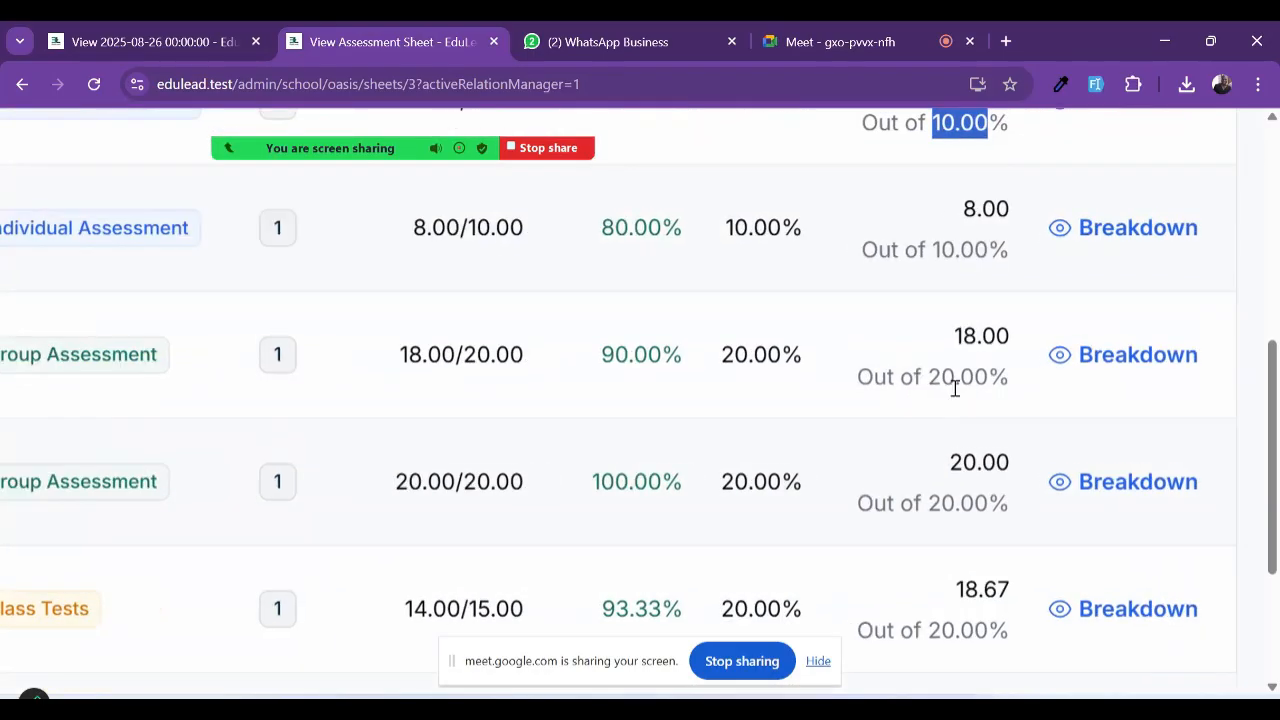
{"action": "scroll", "coordinate": [953, 508], "scroll_direction": "down", "scroll_amount": 2}
{"action": "scroll", "coordinate": [743, 454], "scroll_direction": "down", "scroll_amount": 3}
{"action": "scroll", "coordinate": [743, 454], "scroll_direction": "down", "scroll_amount": 2}
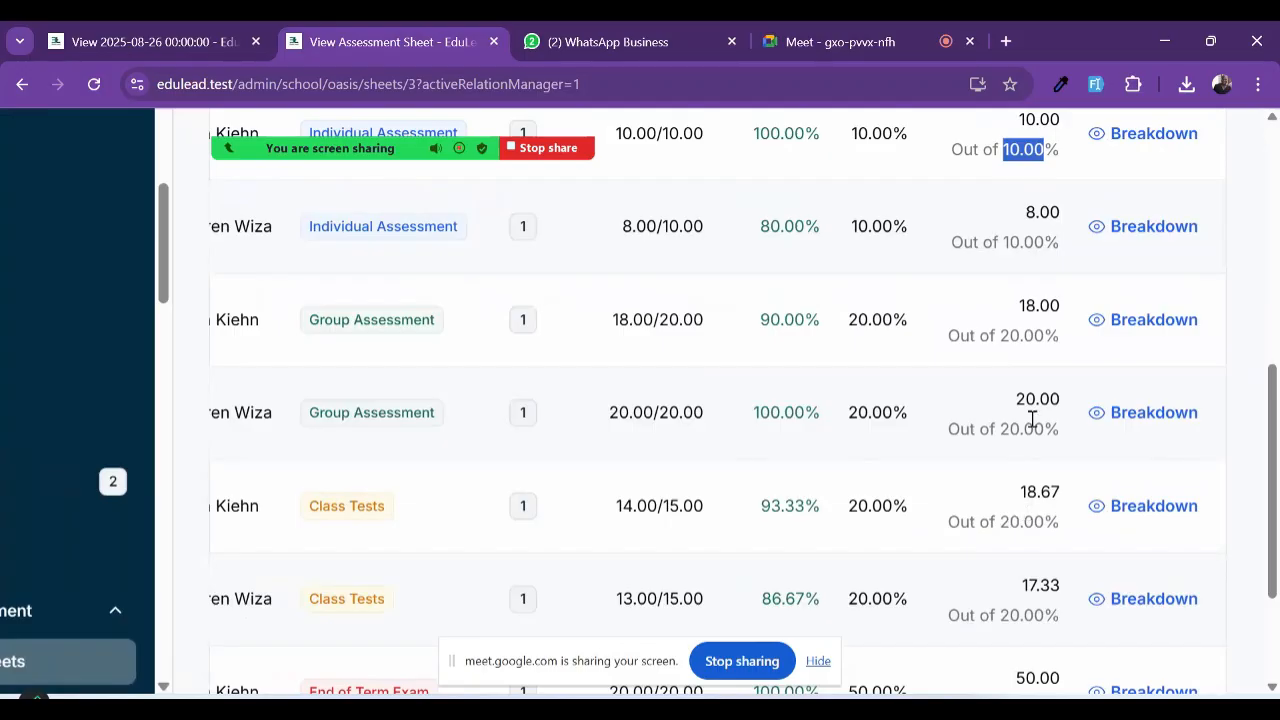
{"action": "scroll", "coordinate": [1032, 420], "scroll_direction": "down", "scroll_amount": 2}
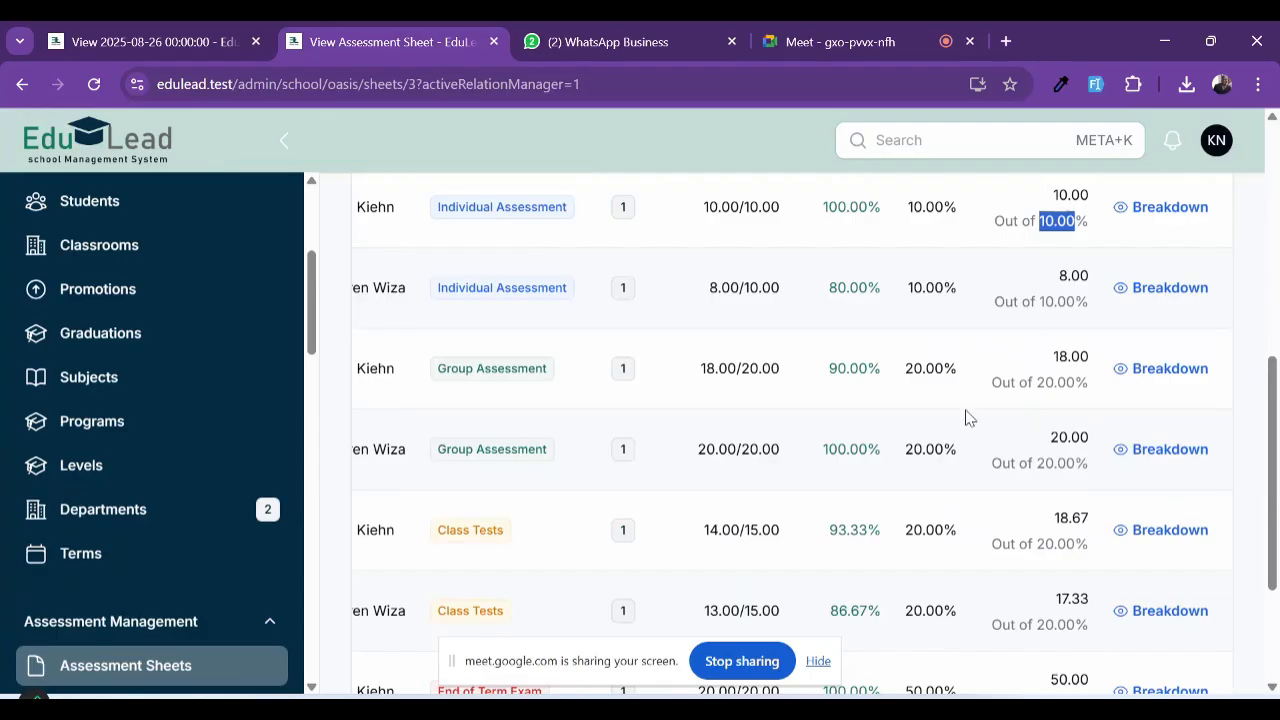
Step: Show the assessment sheet's results and examine each student's total assessment
{"action": "scroll", "coordinate": [966, 420], "scroll_direction": "up", "scroll_amount": 3}
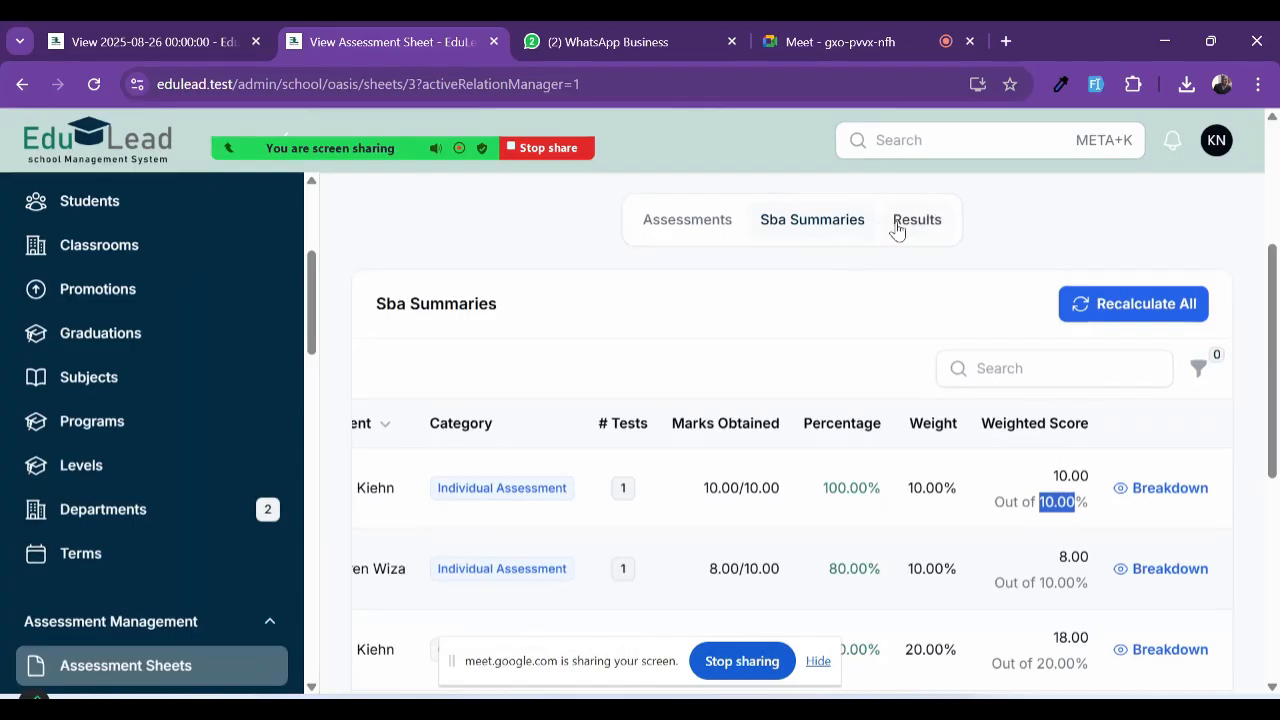
{"action": "left_click", "coordinate": [897, 229]}
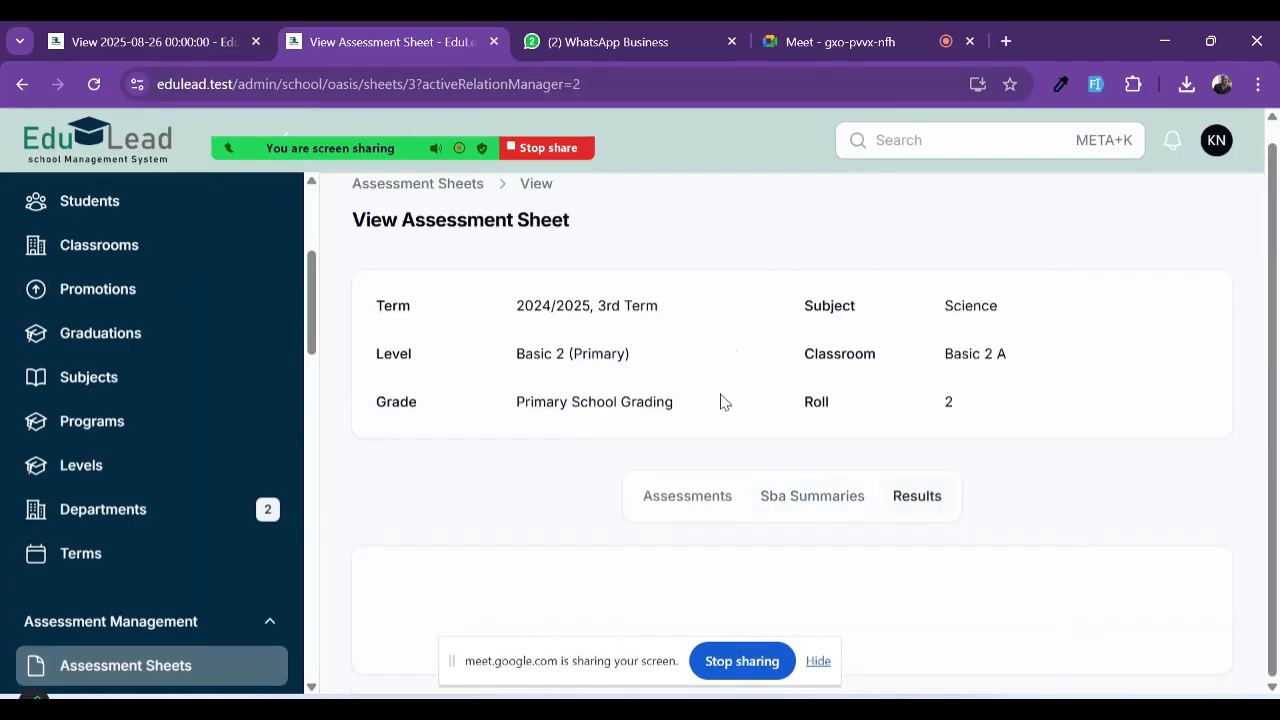
{"action": "scroll", "coordinate": [720, 400], "scroll_direction": "down", "scroll_amount": 2}
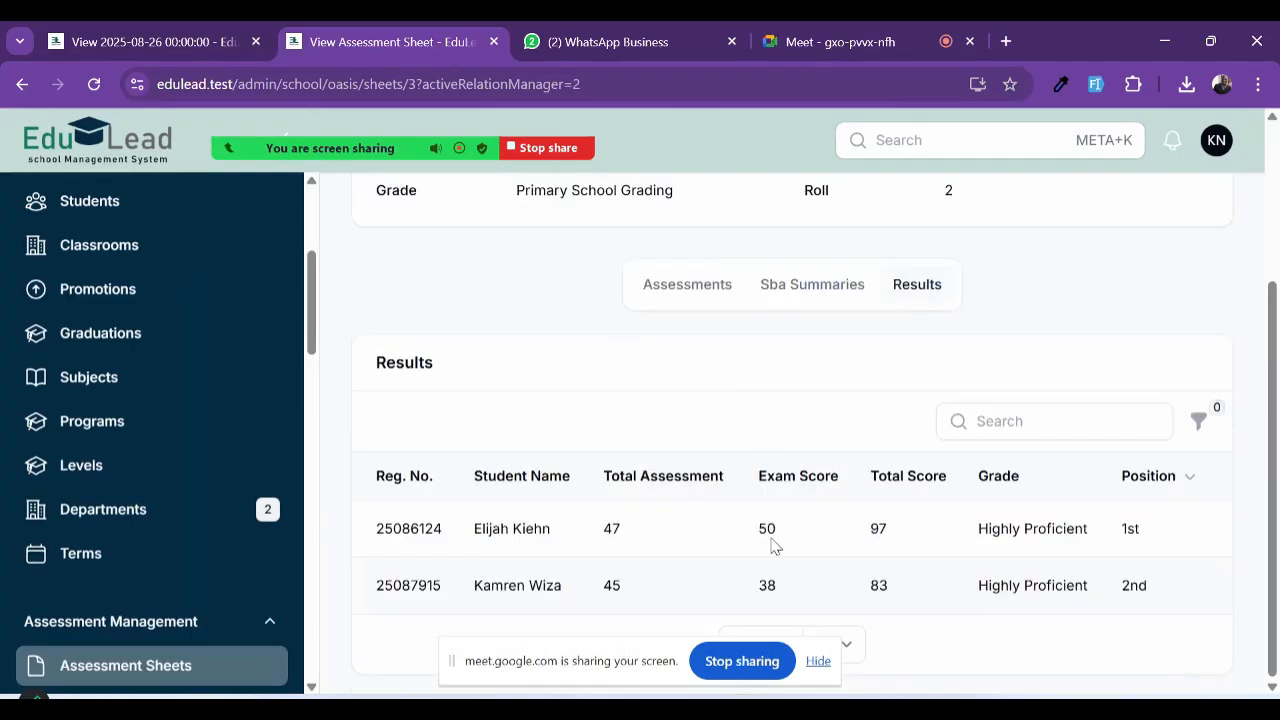
{"action": "key", "text": "ctrl+plus"}
{"action": "key", "text": "ctrl+plus"}
{"action": "key", "text": "ctrl+plus"}
{"action": "key", "text": "ctrl+plus"}
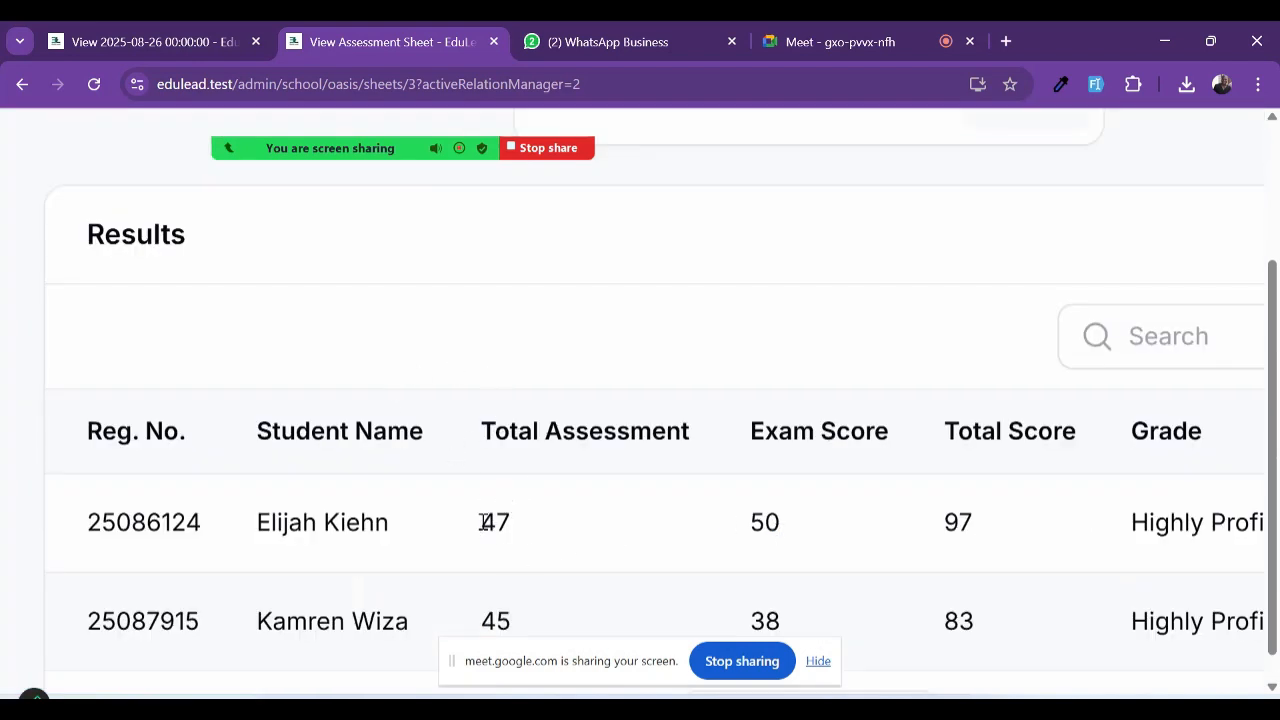
{"action": "key", "text": "ctrl+plus"}
{"action": "key", "text": "ctrl+plus"}
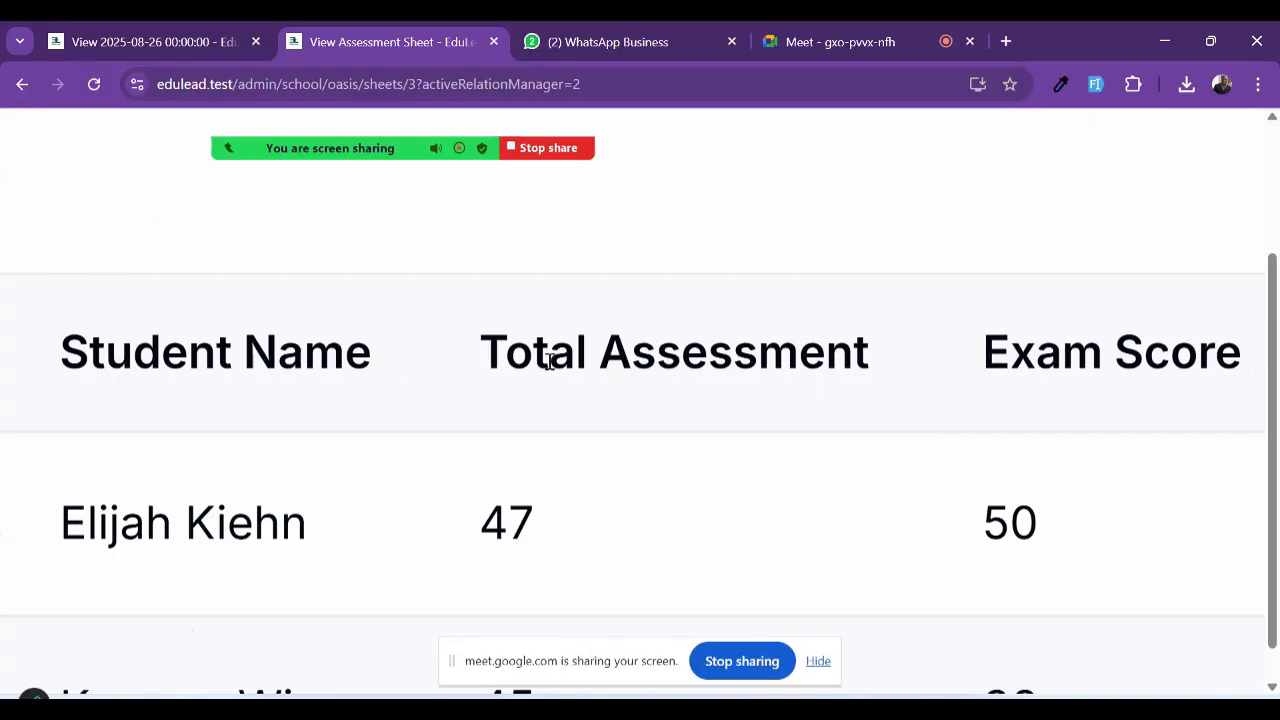
{"action": "double_click", "coordinate": [549, 362]}
{"action": "key", "text": "ctrl+minus"}
{"action": "key", "text": "ctrl+minus"}
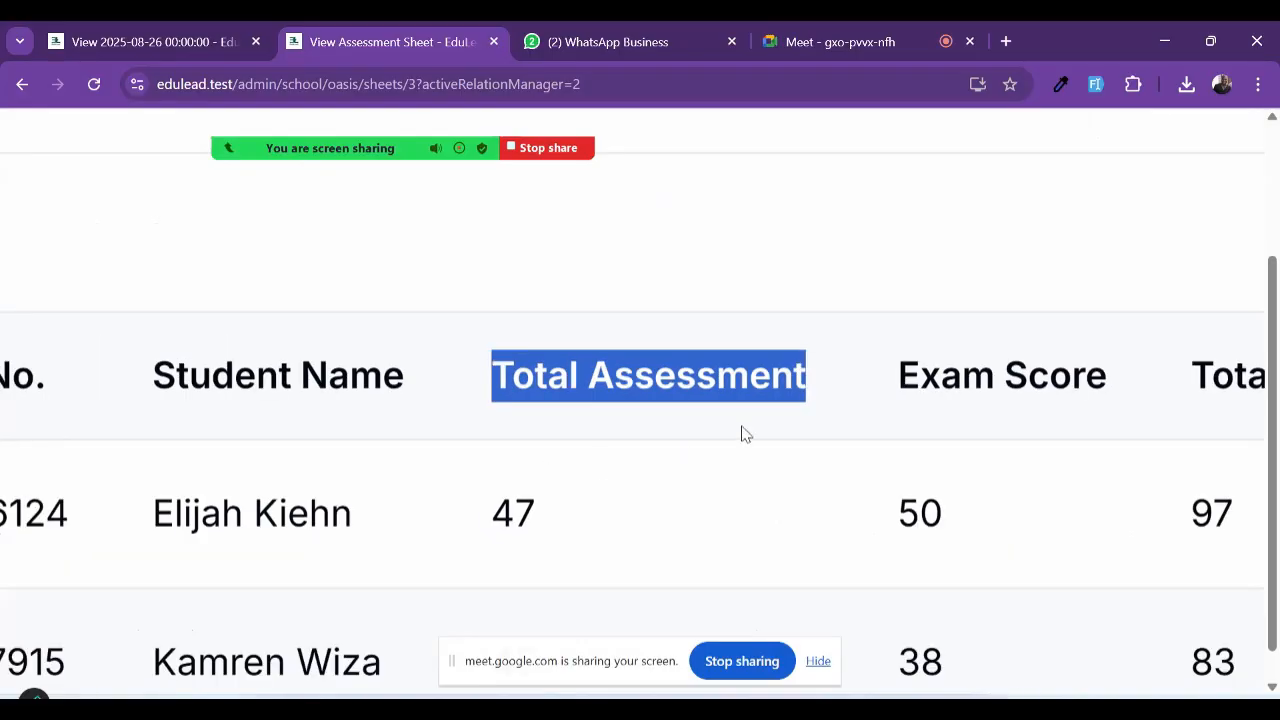
Step: Examine the exam scores of both students in the results table
{"action": "triple_click", "coordinate": [799, 415]}
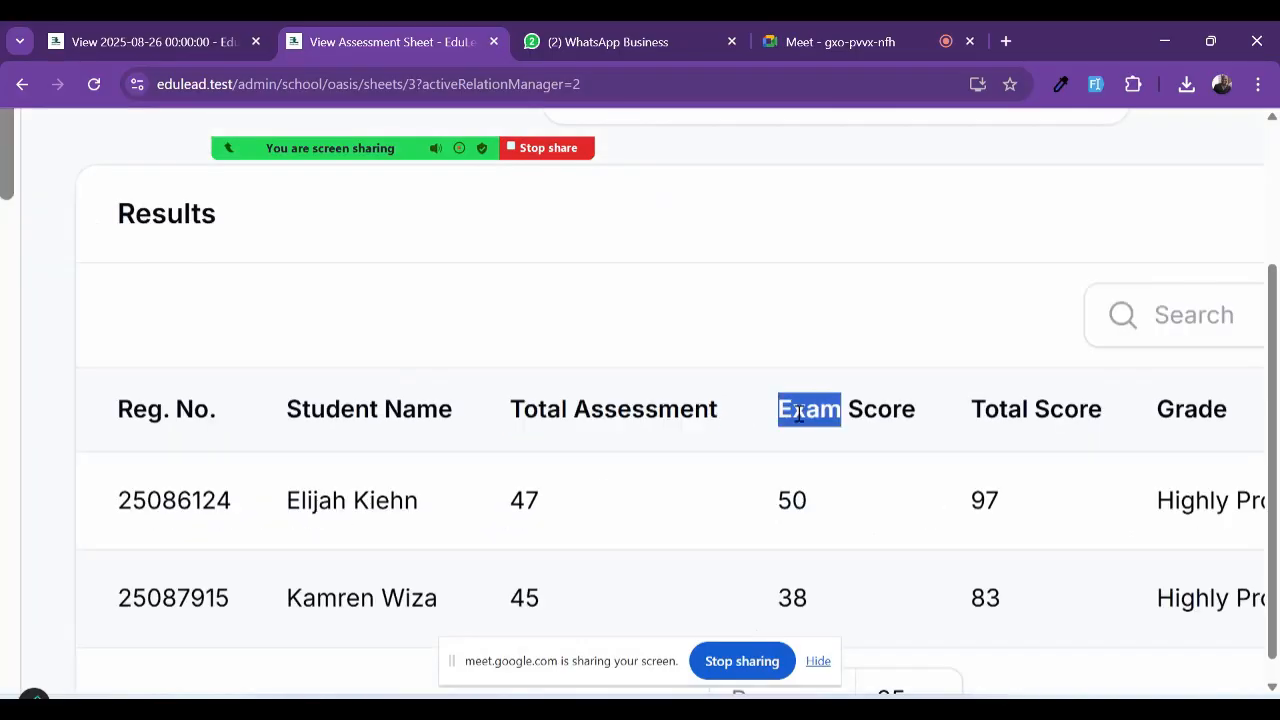
{"action": "double_click", "coordinate": [787, 509]}
{"action": "scroll", "coordinate": [787, 509], "scroll_direction": "up", "scroll_amount": 5}
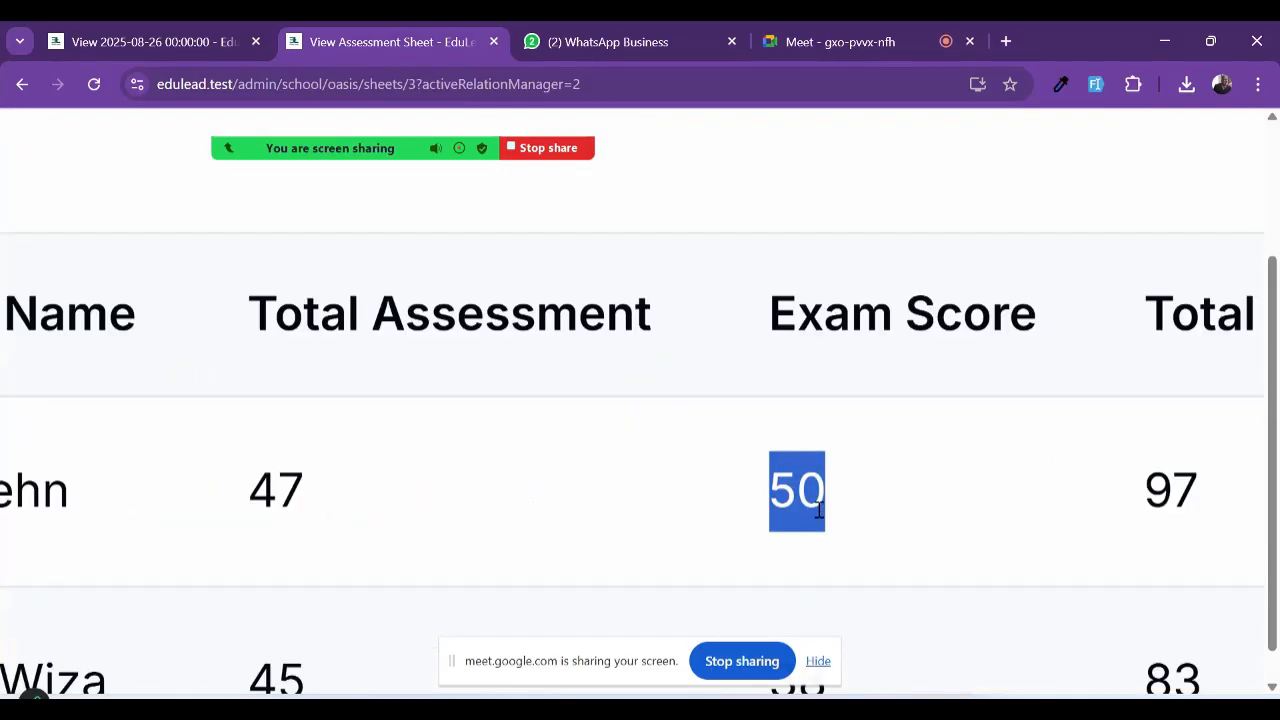
{"action": "scroll", "coordinate": [820, 510], "scroll_direction": "down", "scroll_amount": 3}
{"action": "scroll", "coordinate": [820, 510], "scroll_direction": "down", "scroll_amount": 3}
{"action": "scroll", "coordinate": [812, 520], "scroll_direction": "down", "scroll_amount": 1}
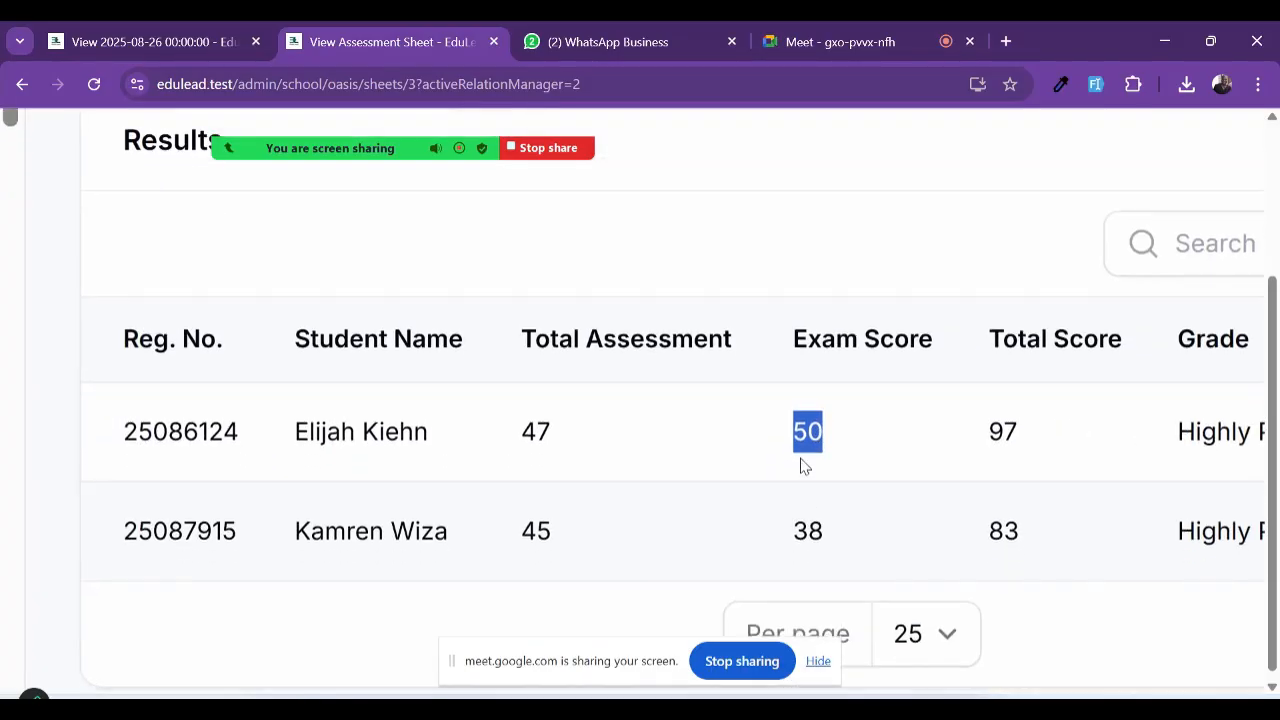
{"action": "scroll", "coordinate": [806, 441], "scroll_direction": "up", "scroll_amount": 3}
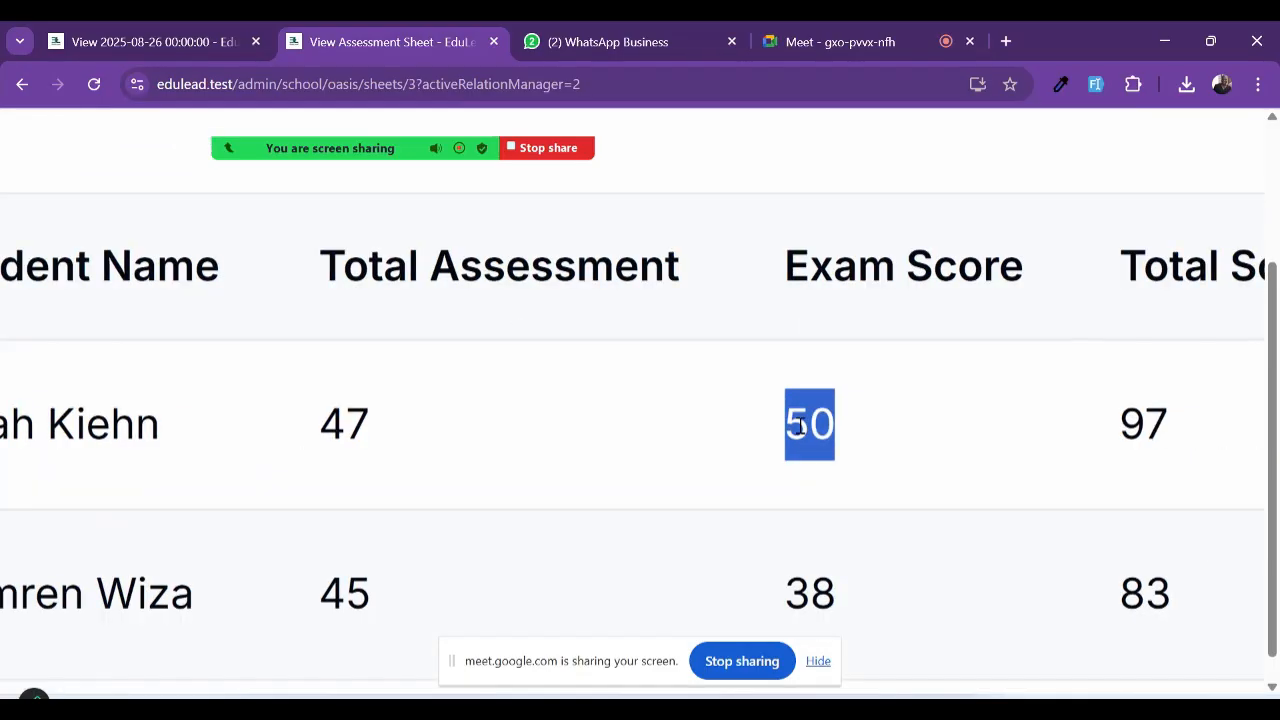
{"action": "scroll", "coordinate": [800, 425], "scroll_direction": "down", "scroll_amount": 2}
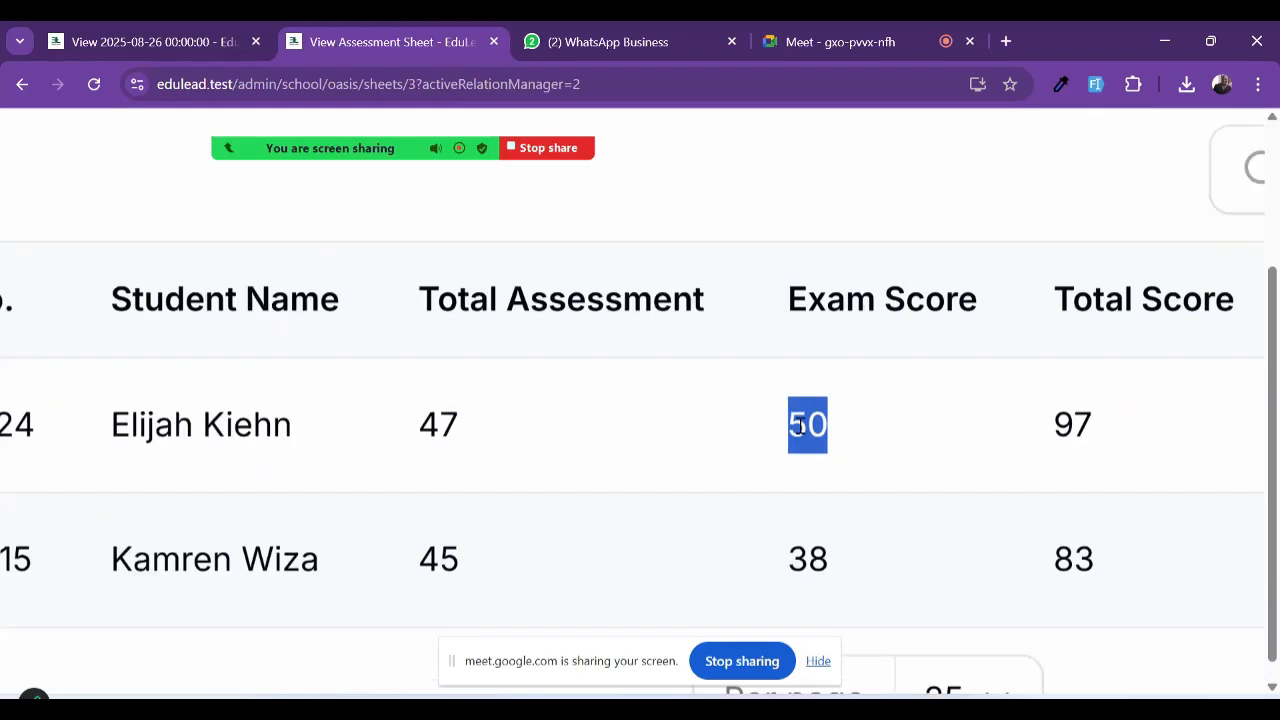
{"action": "scroll", "coordinate": [832, 437], "scroll_direction": "down", "scroll_amount": 1}
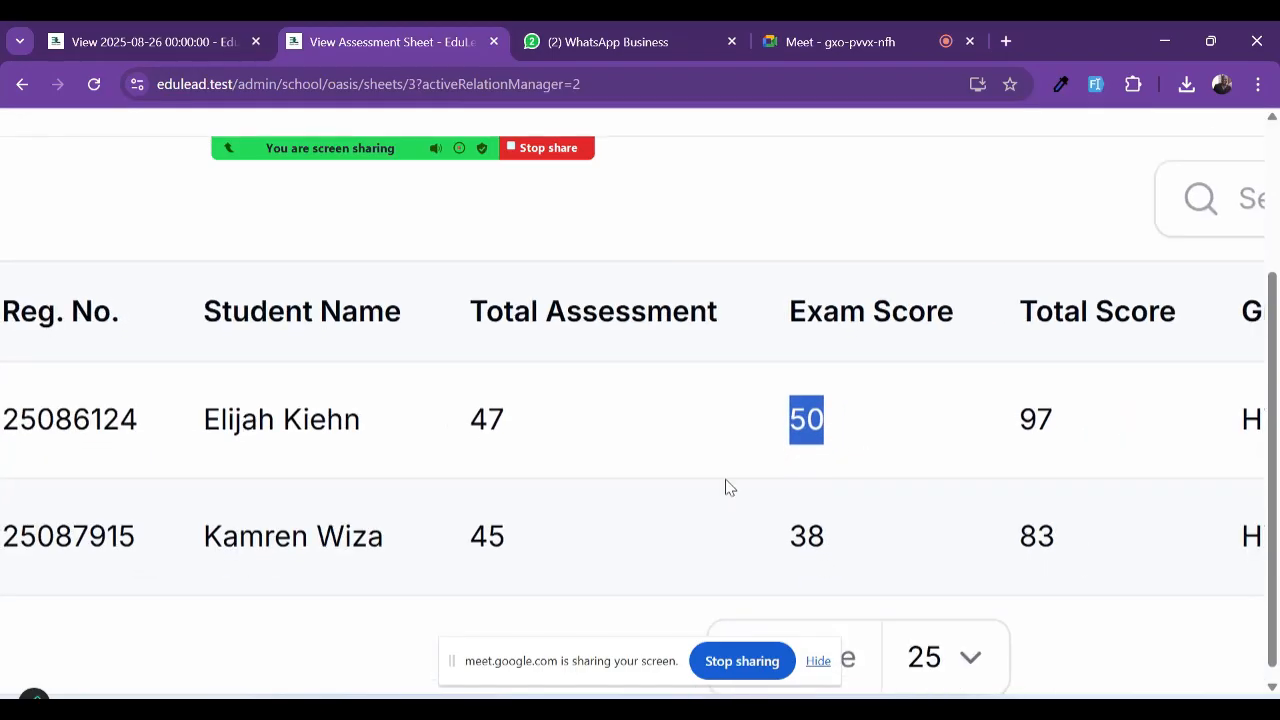
{"action": "scroll", "coordinate": [803, 503], "scroll_direction": "down", "scroll_amount": 1}
{"action": "scroll", "coordinate": [804, 502], "scroll_direction": "up", "scroll_amount": 1}
{"action": "scroll", "coordinate": [804, 502], "scroll_direction": "up", "scroll_amount": 2}
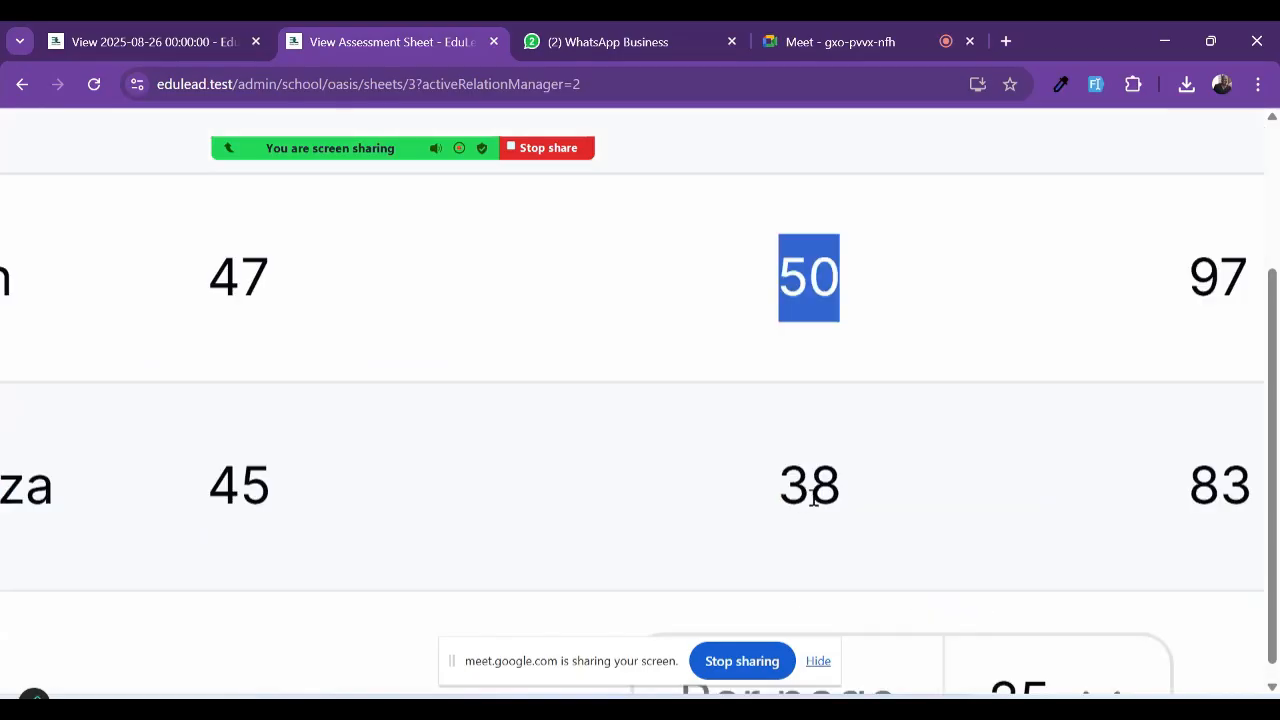
{"action": "scroll", "coordinate": [1000, 525], "scroll_direction": "down", "scroll_amount": 4}
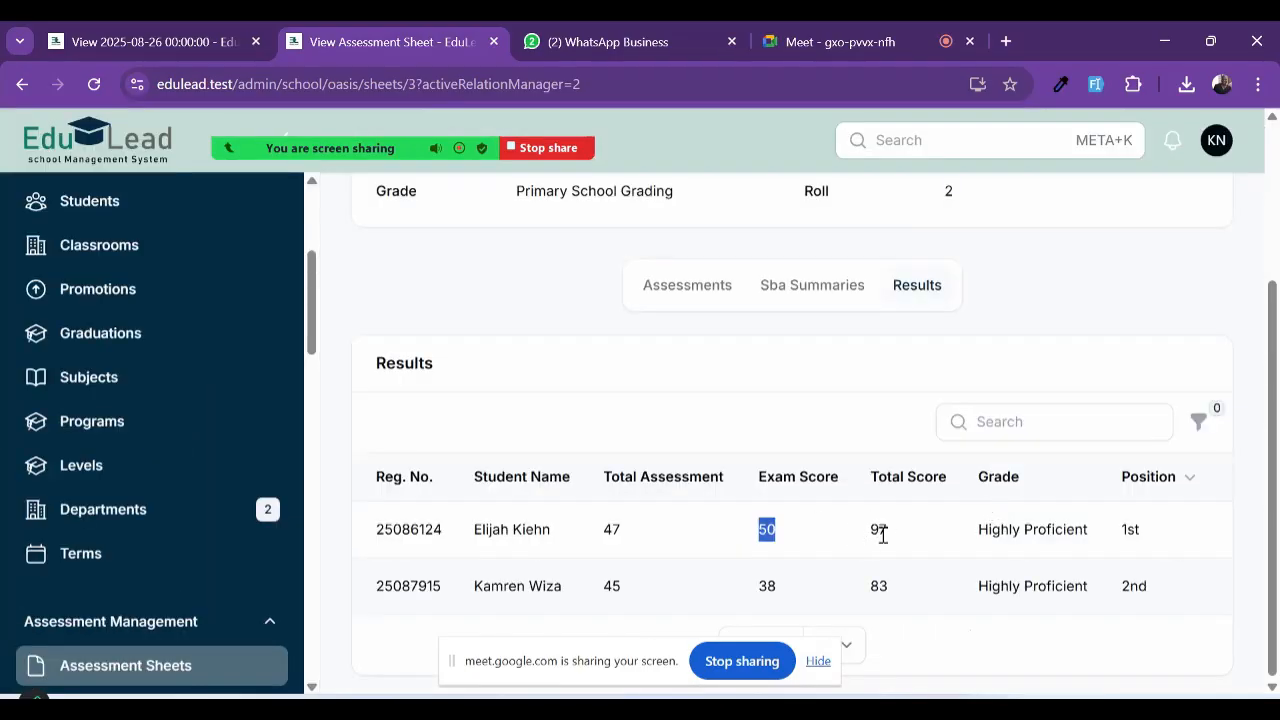
Step: Check both students' total scores and the first student's grade in the results
{"action": "double_click", "coordinate": [881, 531]}
{"action": "double_click", "coordinate": [879, 586]}
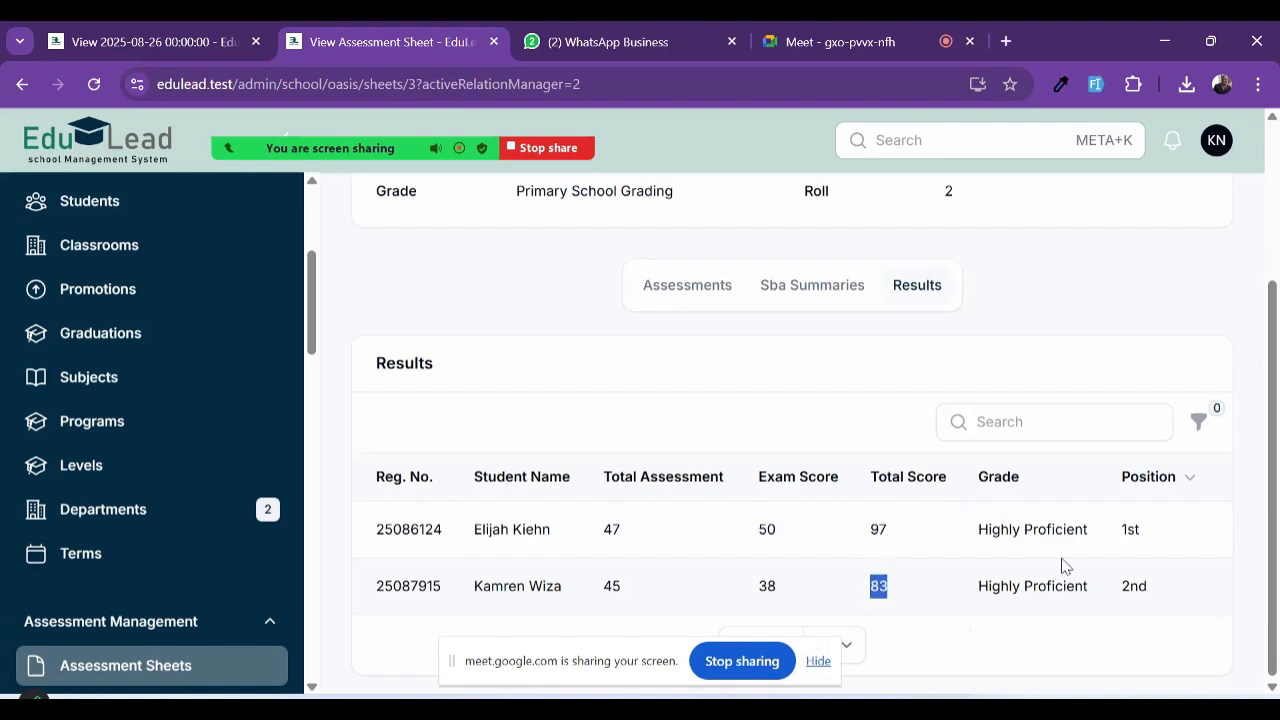
{"action": "scroll", "coordinate": [1132, 529], "scroll_direction": "up", "scroll_amount": 3}
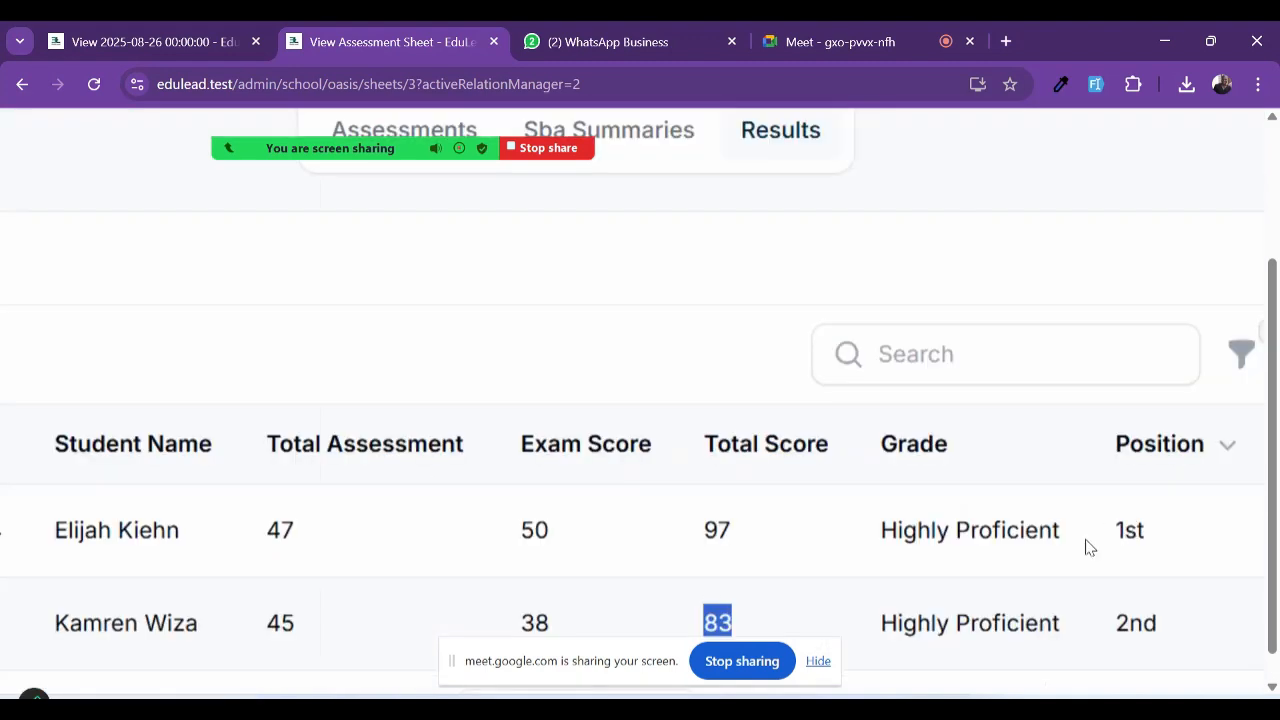
{"action": "left_click_drag", "start_coordinate": [882, 533], "coordinate": [1058, 566]}
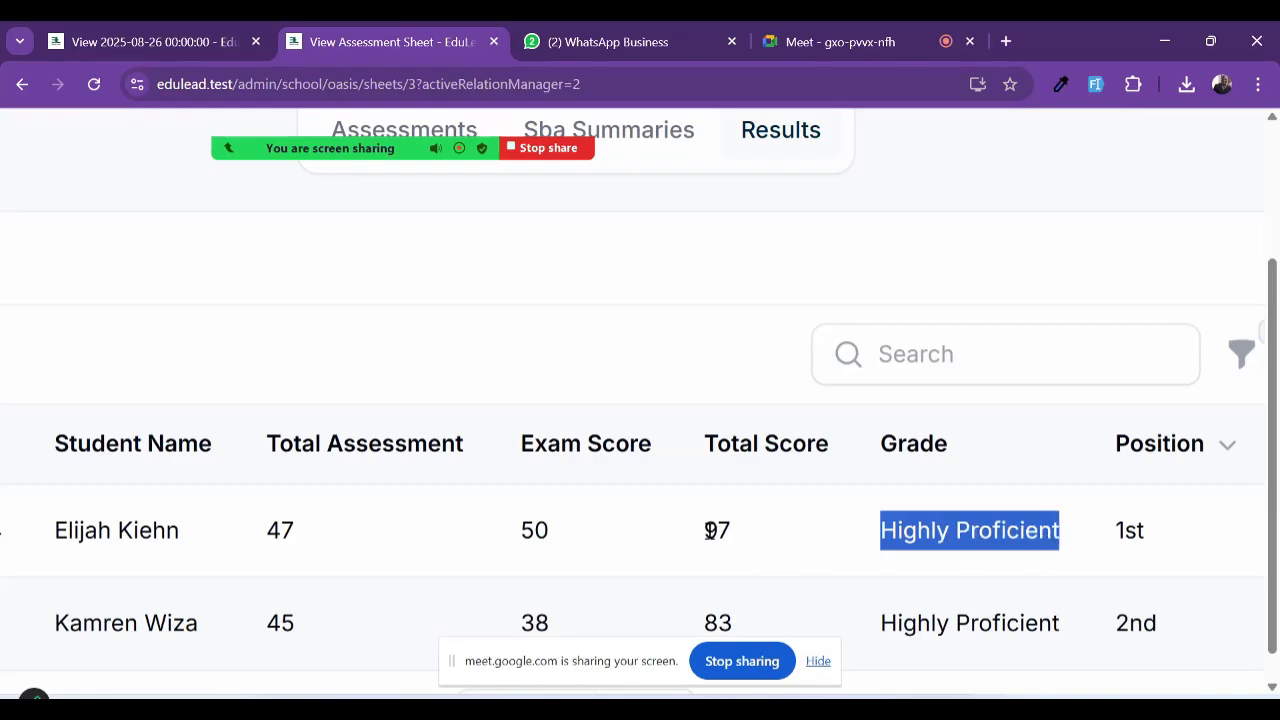
Step: Review the second student's total score and the first student's name in the assessment sheet's results table
{"action": "left_click", "coordinate": [966, 607]}
{"action": "scroll", "coordinate": [720, 570], "scroll_direction": "down", "scroll_amount": 1}
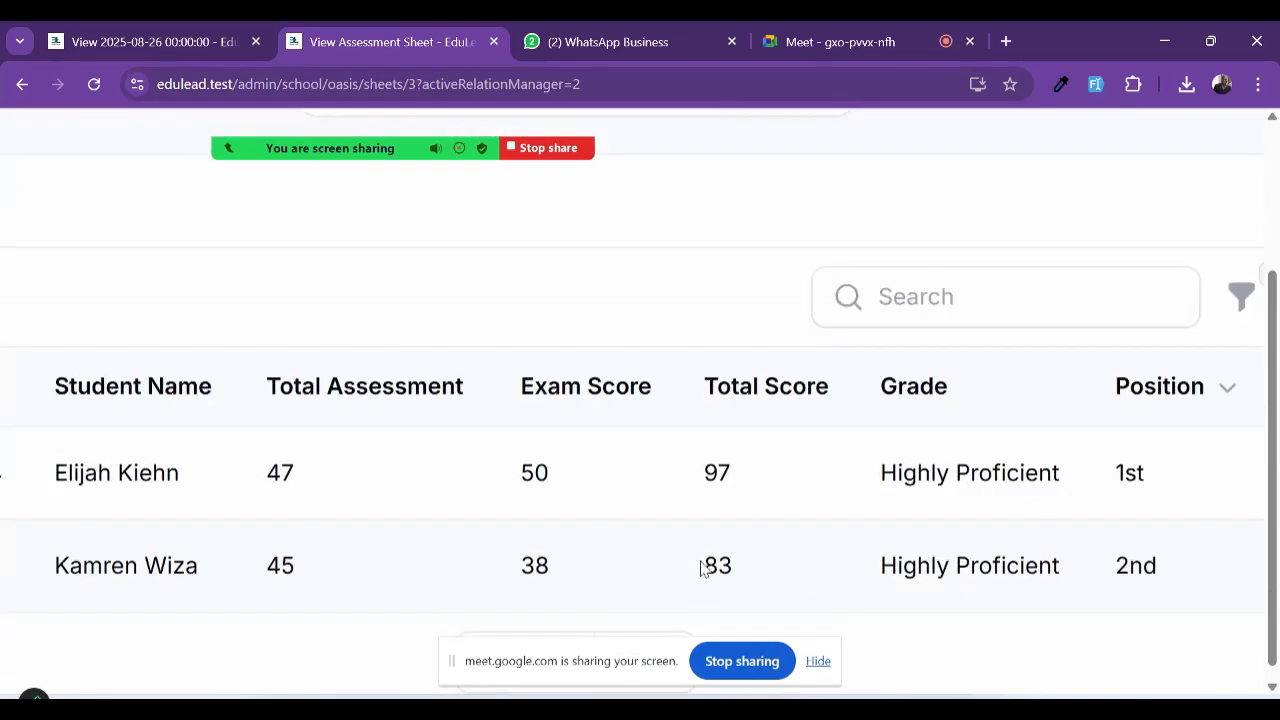
{"action": "left_click_drag", "start_coordinate": [703, 570], "coordinate": [738, 572]}
{"action": "scroll", "coordinate": [678, 567], "scroll_direction": "down", "scroll_amount": 1}
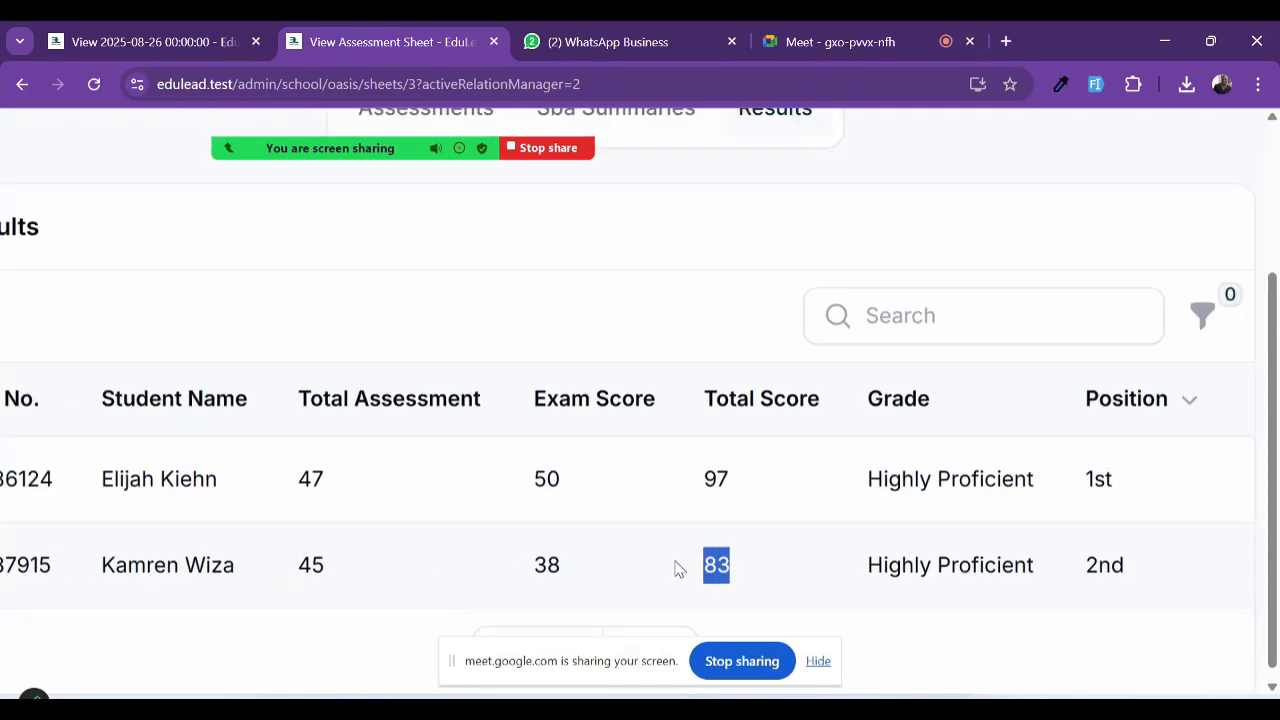
{"action": "scroll", "coordinate": [1148, 582], "scroll_direction": "down", "scroll_amount": 4}
{"action": "scroll", "coordinate": [1148, 580], "scroll_direction": "up", "scroll_amount": 4}
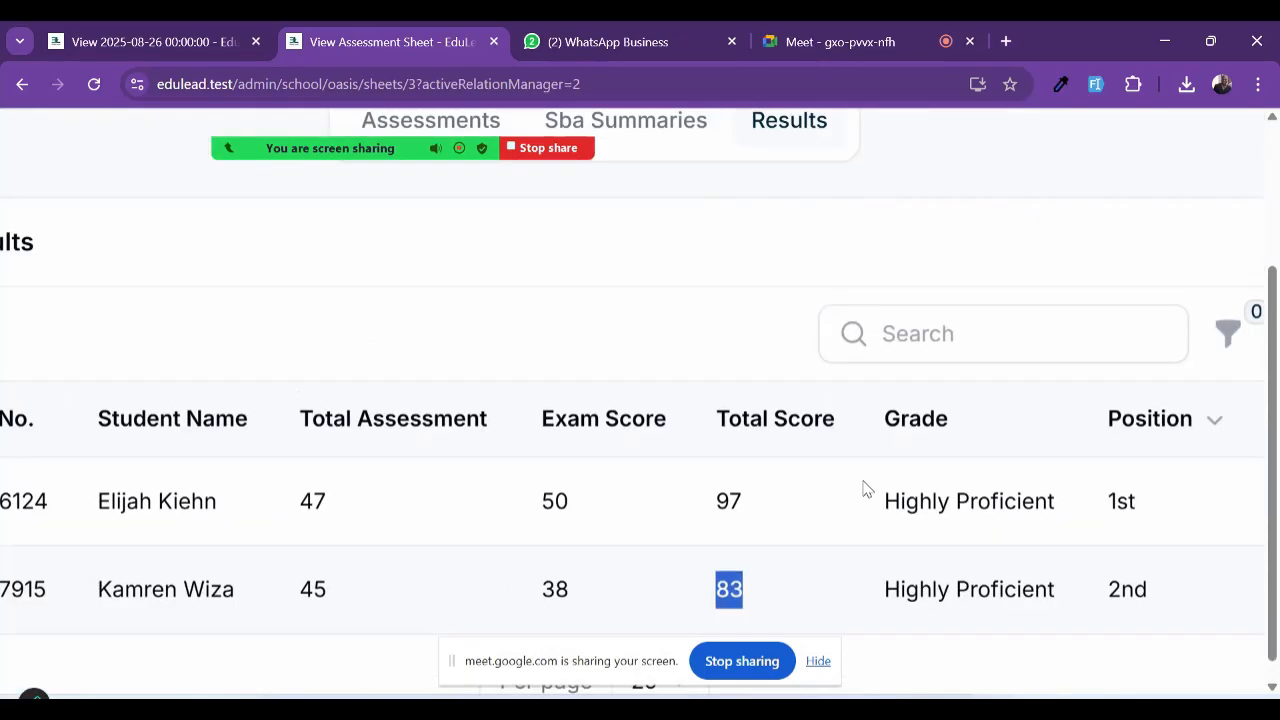
{"action": "double_click", "coordinate": [190, 503]}
{"action": "scroll", "coordinate": [188, 508], "scroll_direction": "down", "scroll_amount": 4}
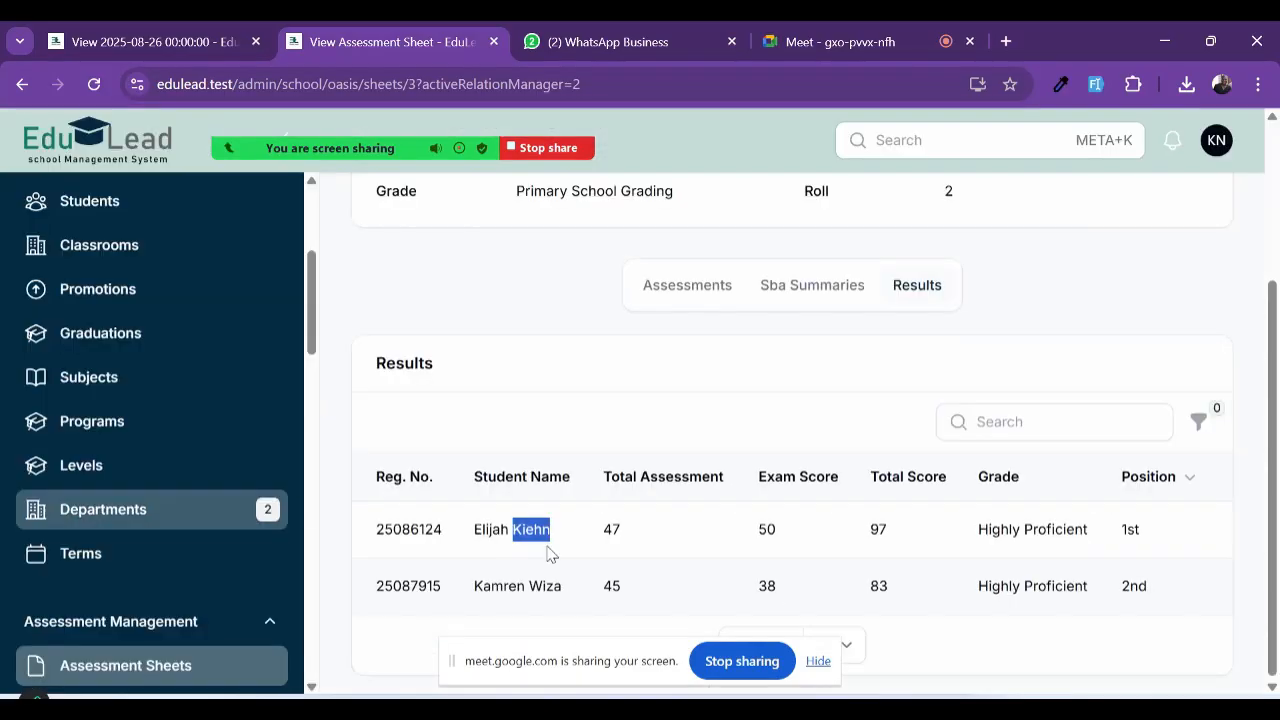
Step: Open the SBA categories list and examine the weights of the Kindergarten individual, group, class test and exam categories
{"action": "scroll", "coordinate": [126, 500], "scroll_direction": "down", "scroll_amount": 4}
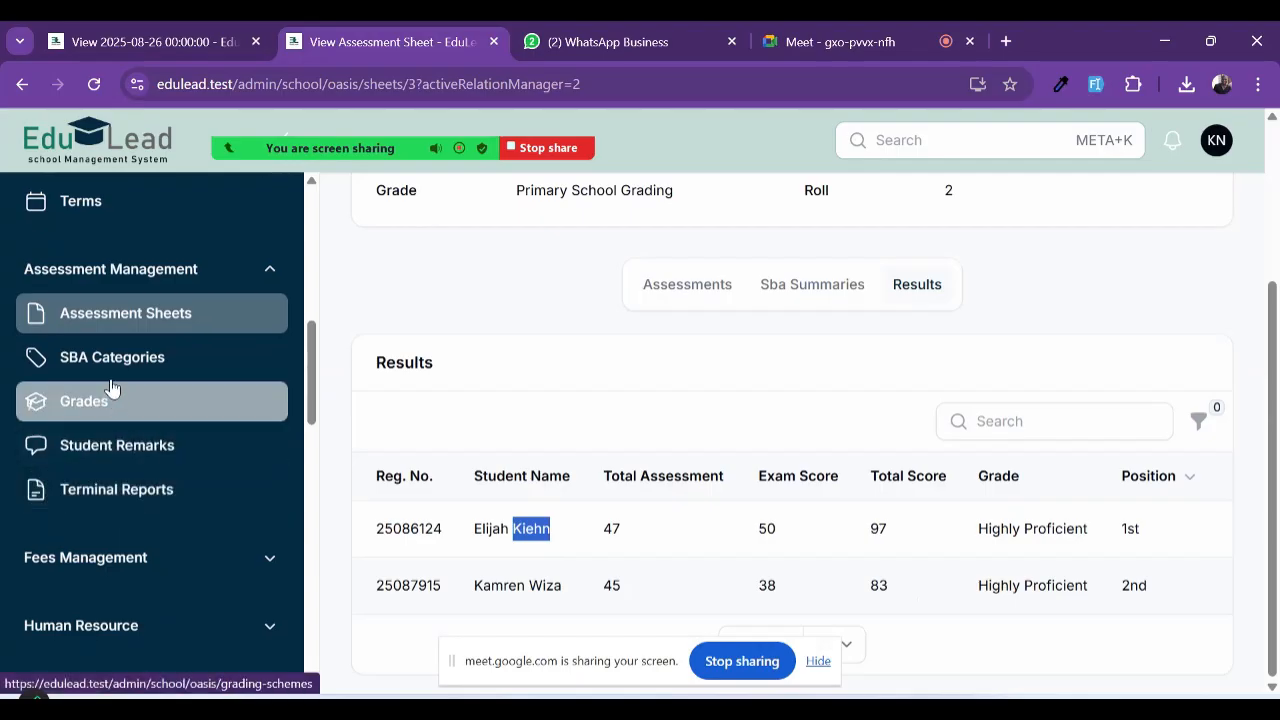
{"action": "left_click", "coordinate": [113, 368]}
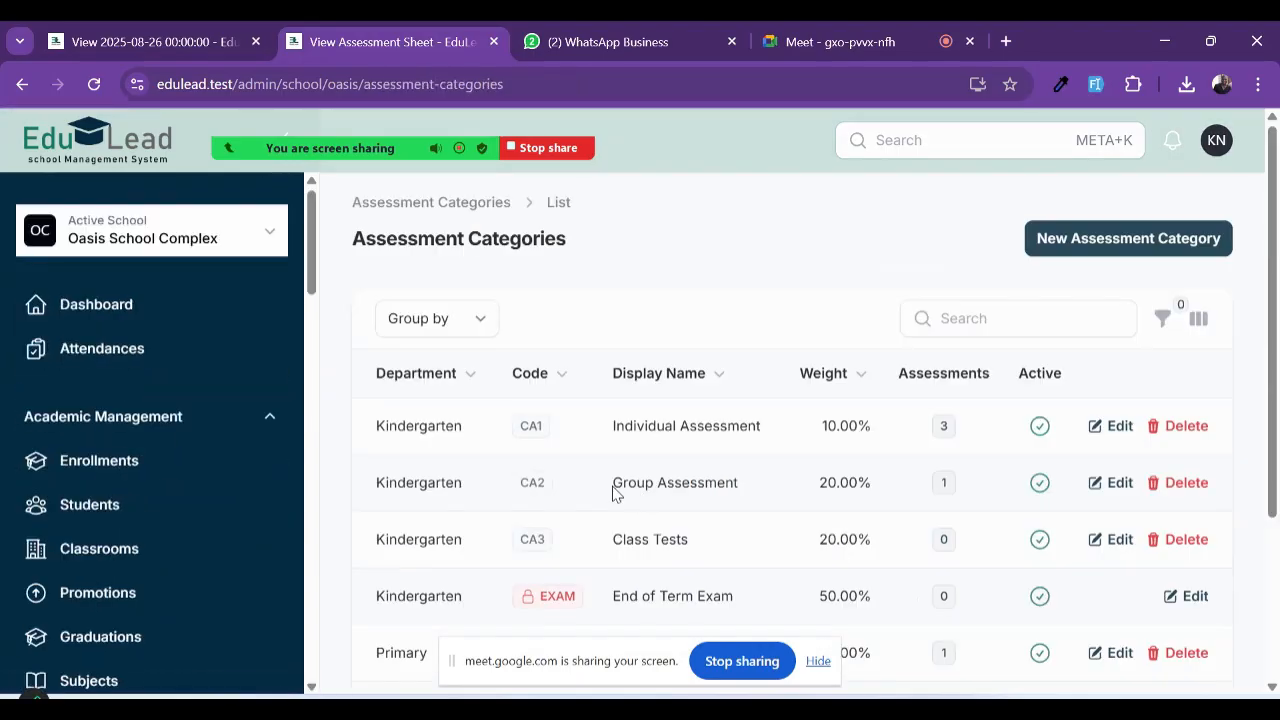
{"action": "scroll", "coordinate": [848, 489], "scroll_direction": "down", "scroll_amount": 1}
{"action": "scroll", "coordinate": [848, 489], "scroll_direction": "up", "scroll_amount": 3}
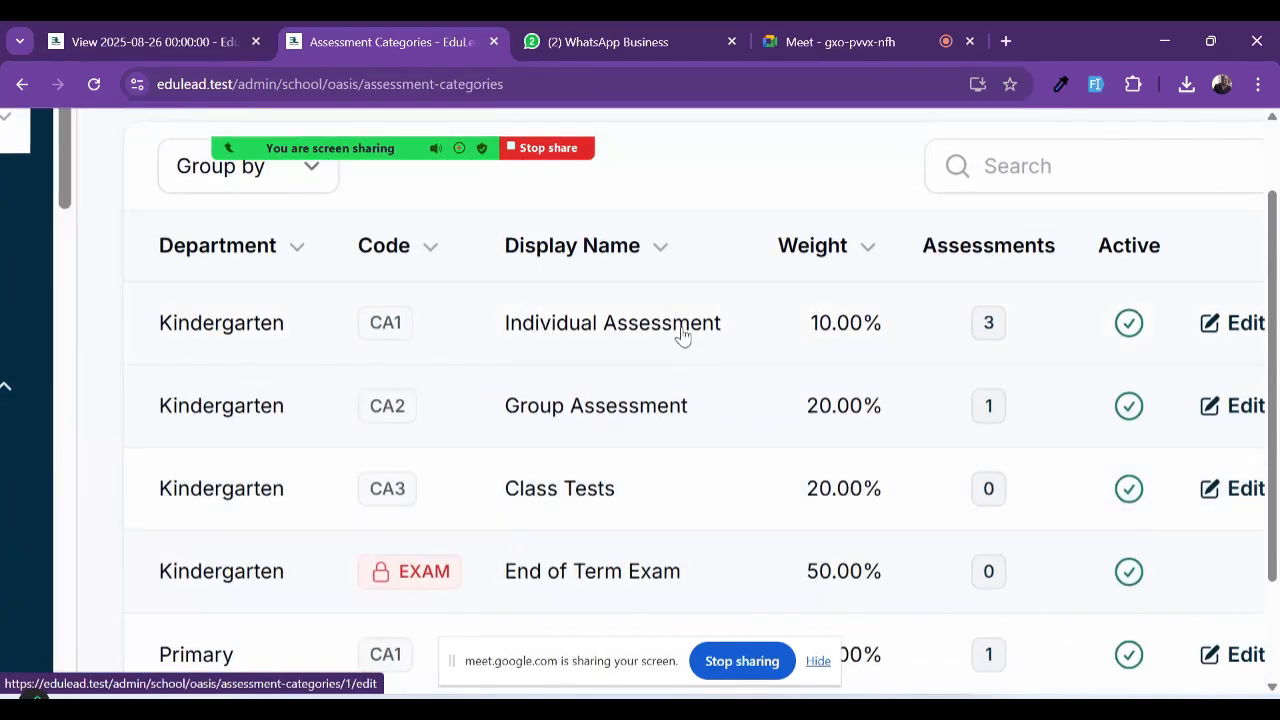
{"action": "scroll", "coordinate": [863, 329], "scroll_direction": "up", "scroll_amount": 2}
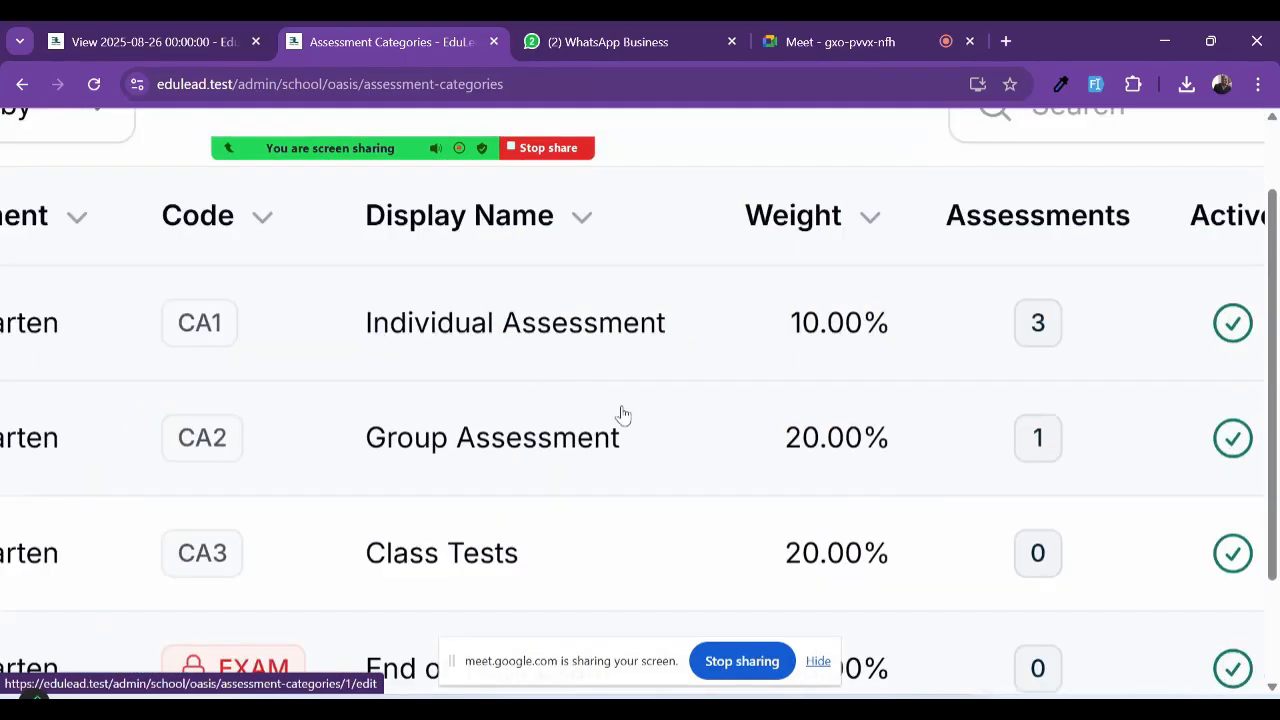
{"action": "scroll", "coordinate": [797, 449], "scroll_direction": "down", "scroll_amount": 1}
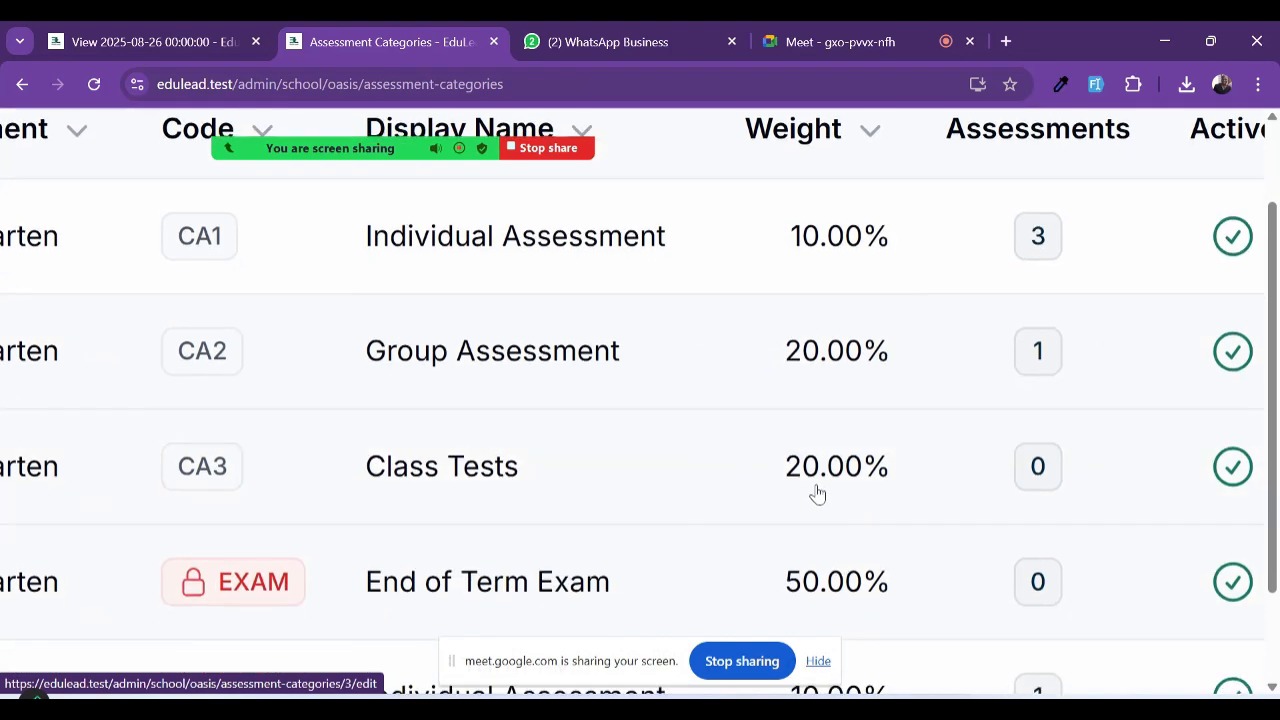
{"action": "scroll", "coordinate": [817, 492], "scroll_direction": "down", "scroll_amount": 2}
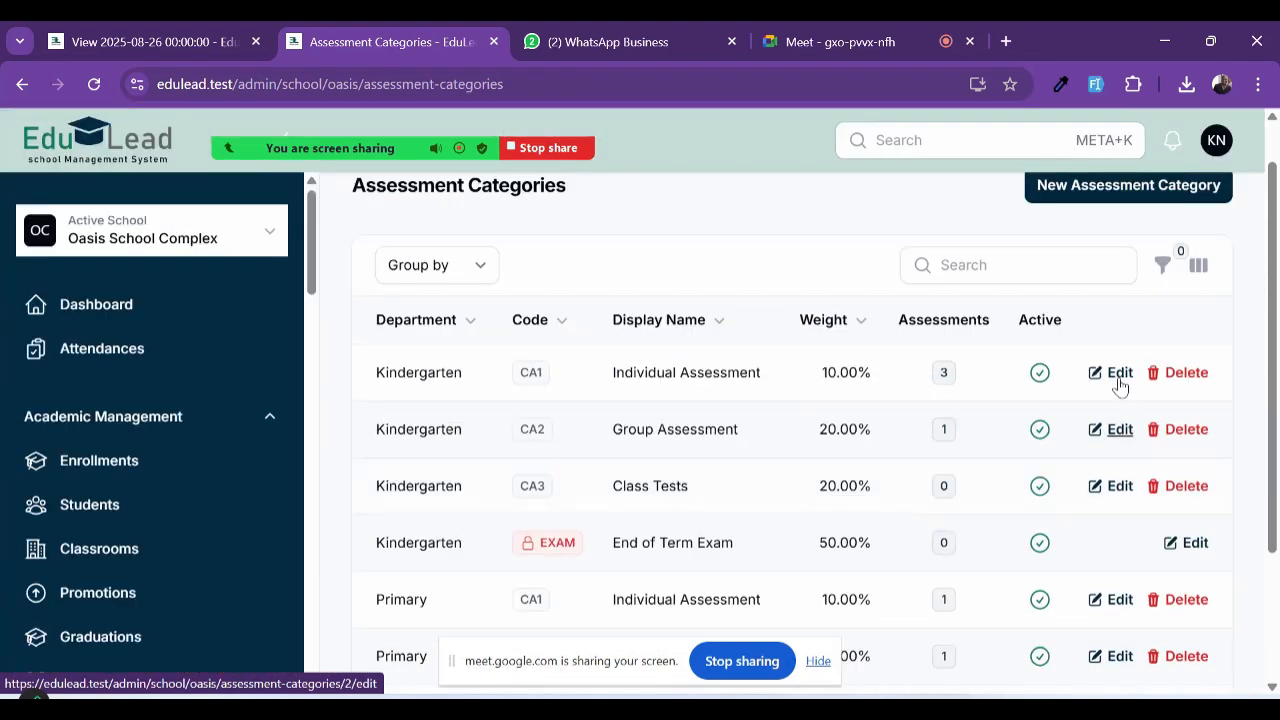
{"action": "scroll", "coordinate": [1088, 470], "scroll_direction": "up", "scroll_amount": 1}
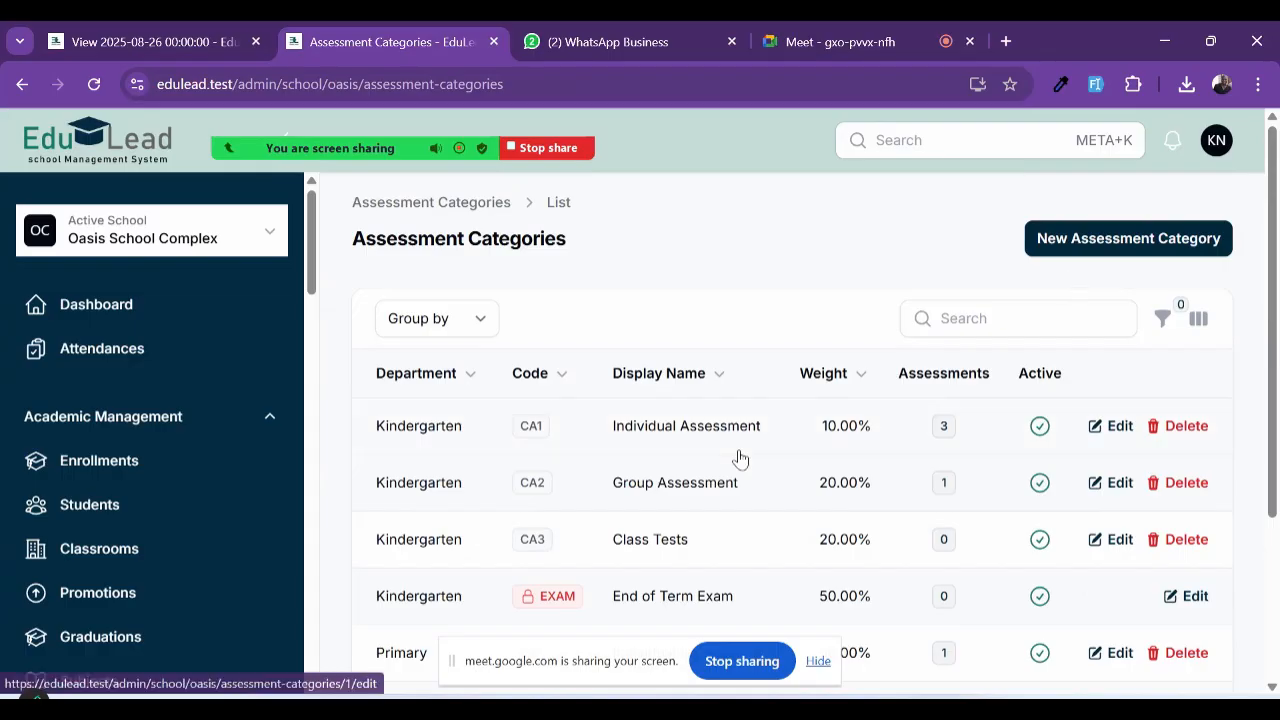
Step: Generate a terminal report for the first Basic 2 A student for 2024/2025, 3rd Term
{"action": "scroll", "coordinate": [700, 470], "scroll_direction": "down", "scroll_amount": 3}
{"action": "scroll", "coordinate": [67, 530], "scroll_direction": "down", "scroll_amount": 6}
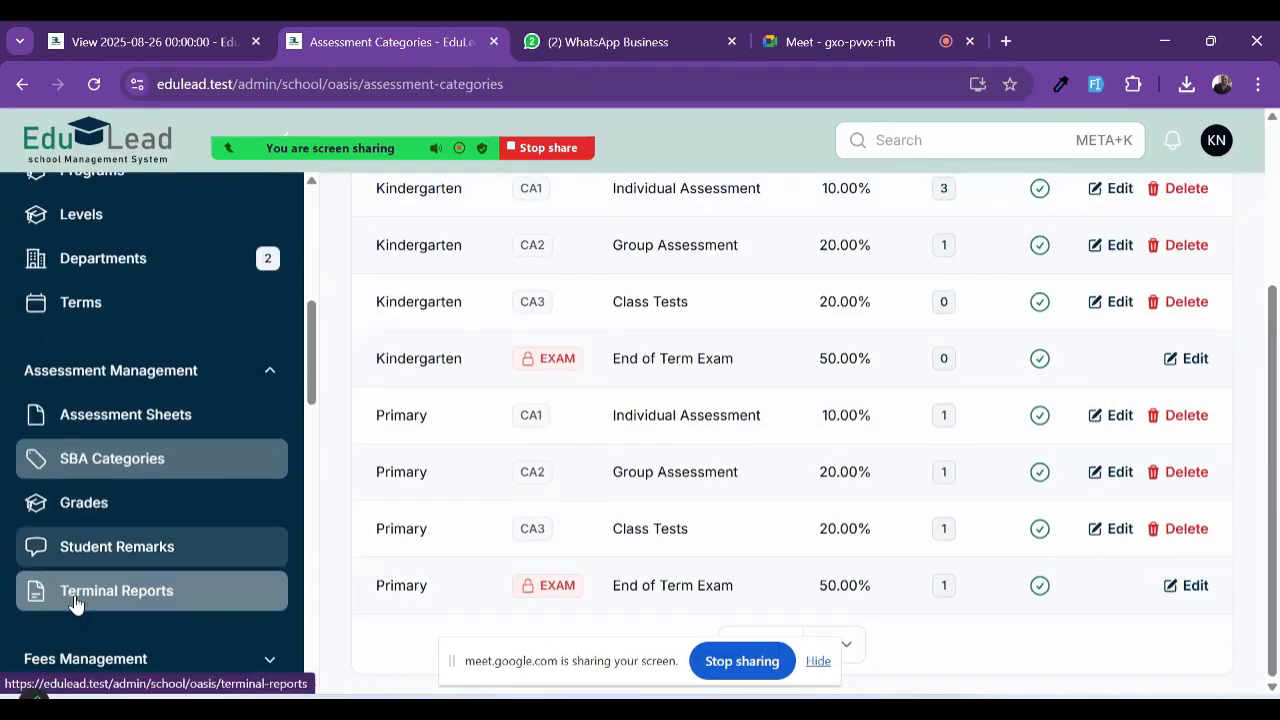
{"action": "left_click", "coordinate": [116, 477]}
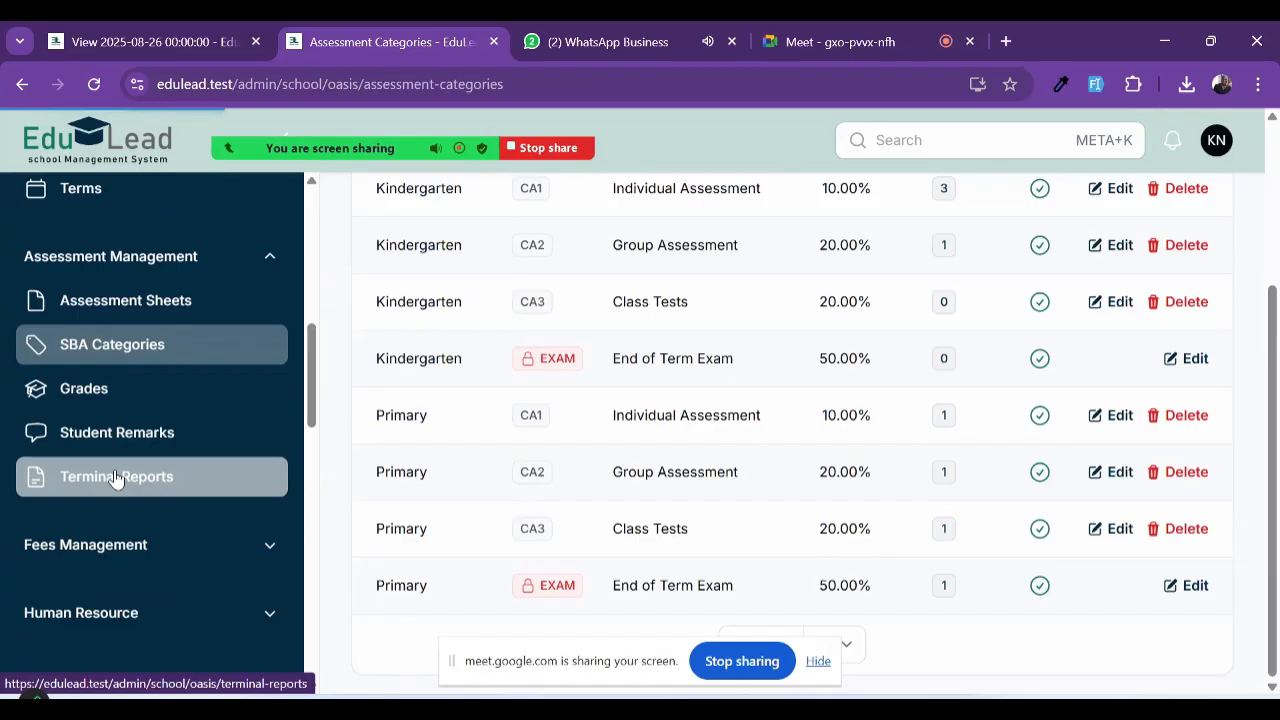
{"action": "scroll", "coordinate": [806, 491], "scroll_direction": "down", "scroll_amount": 2}
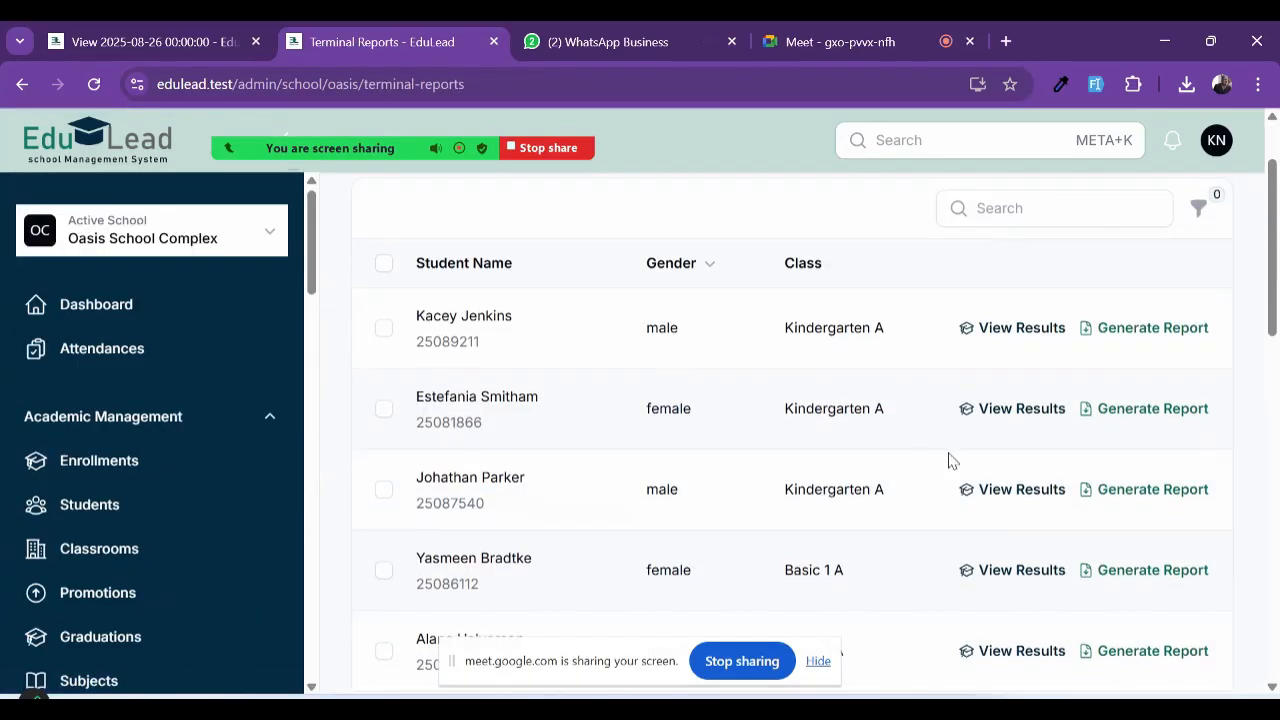
{"action": "scroll", "coordinate": [950, 460], "scroll_direction": "down", "scroll_amount": 3}
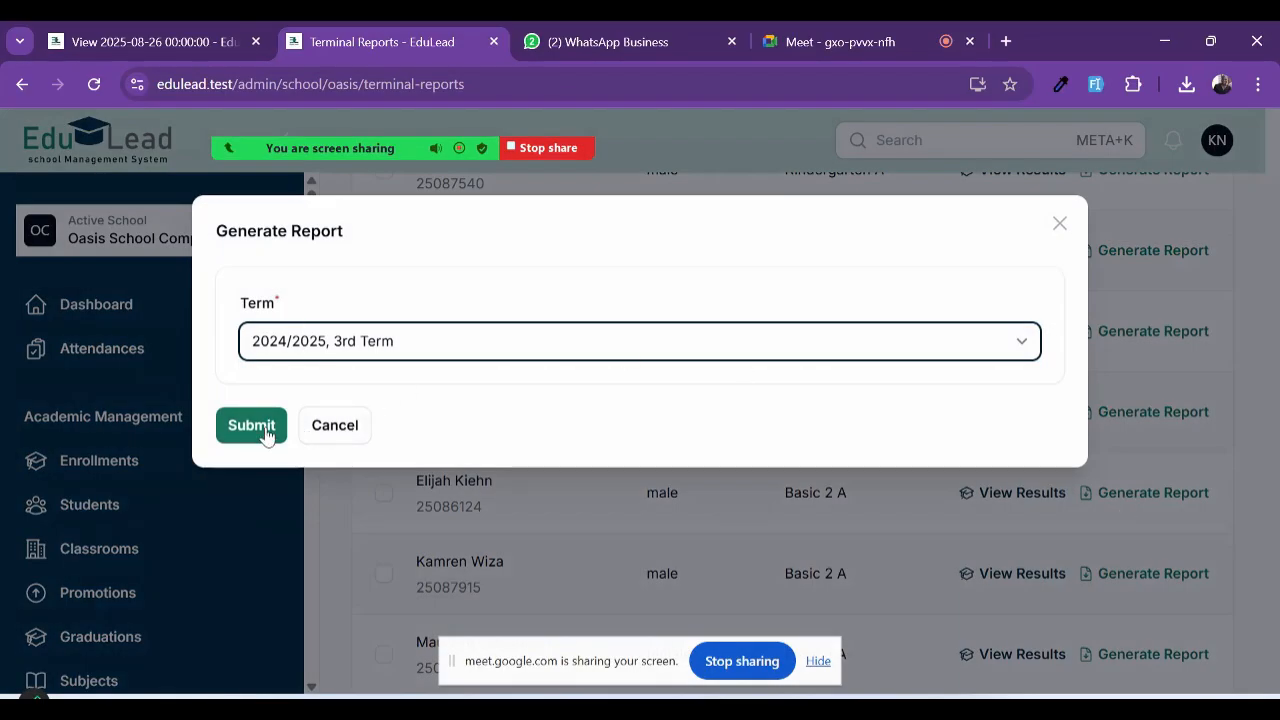
{"action": "left_click", "coordinate": [252, 425]}
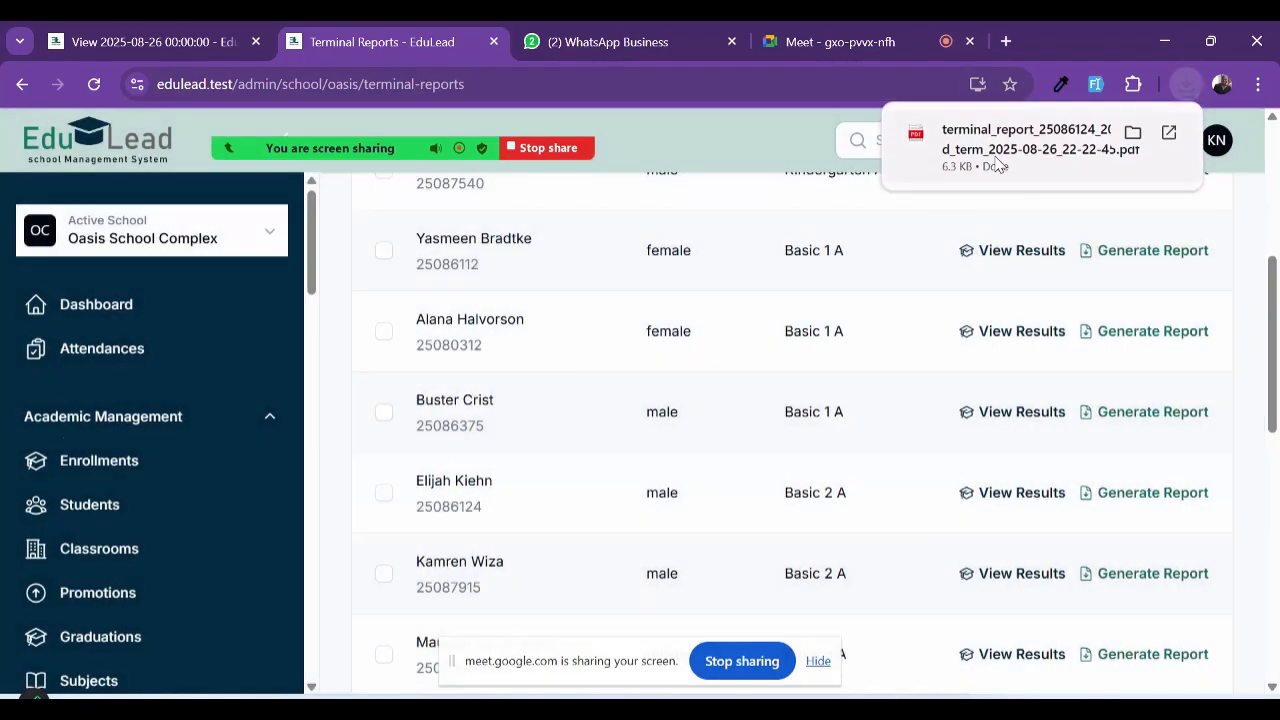
Step: Open the downloaded terminal report PDF and examine the school name, contact details and student photo area in its header
{"action": "left_click", "coordinate": [997, 164]}
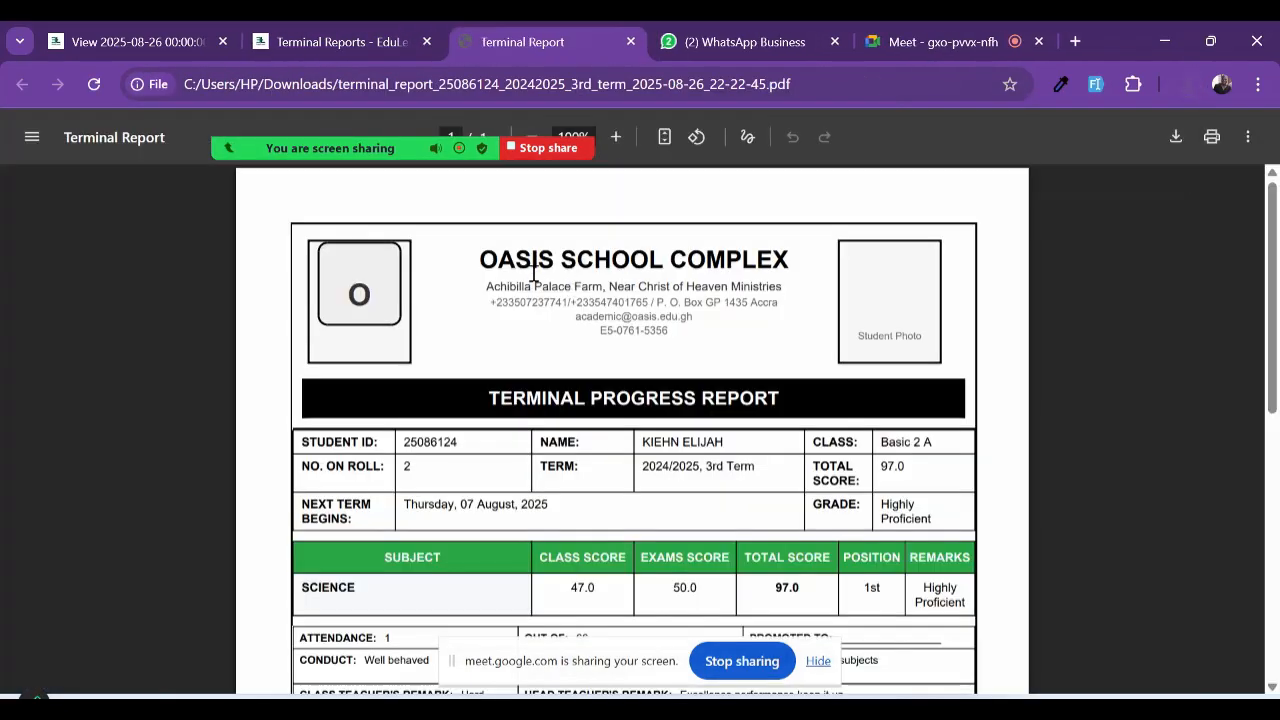
{"action": "double_click", "coordinate": [541, 265]}
{"action": "triple_click", "coordinate": [541, 265]}
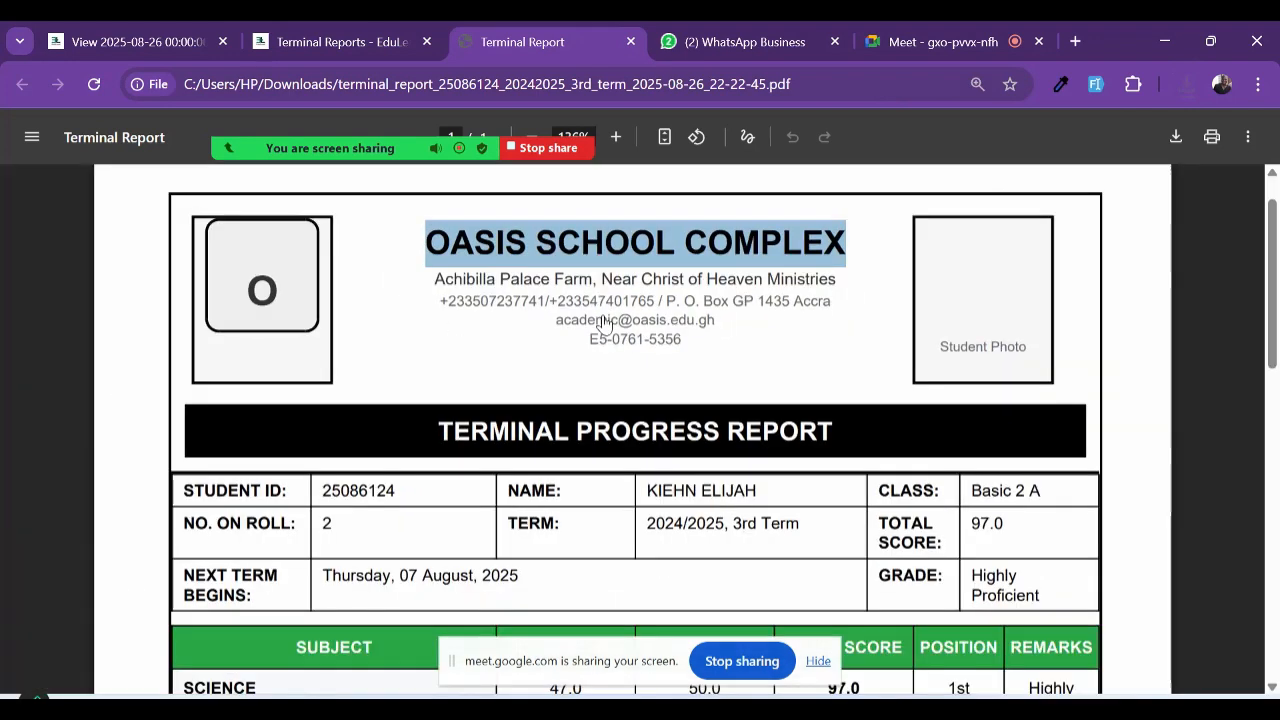
{"action": "key", "text": "ctrl+plus"}
{"action": "left_click", "coordinate": [969, 295]}
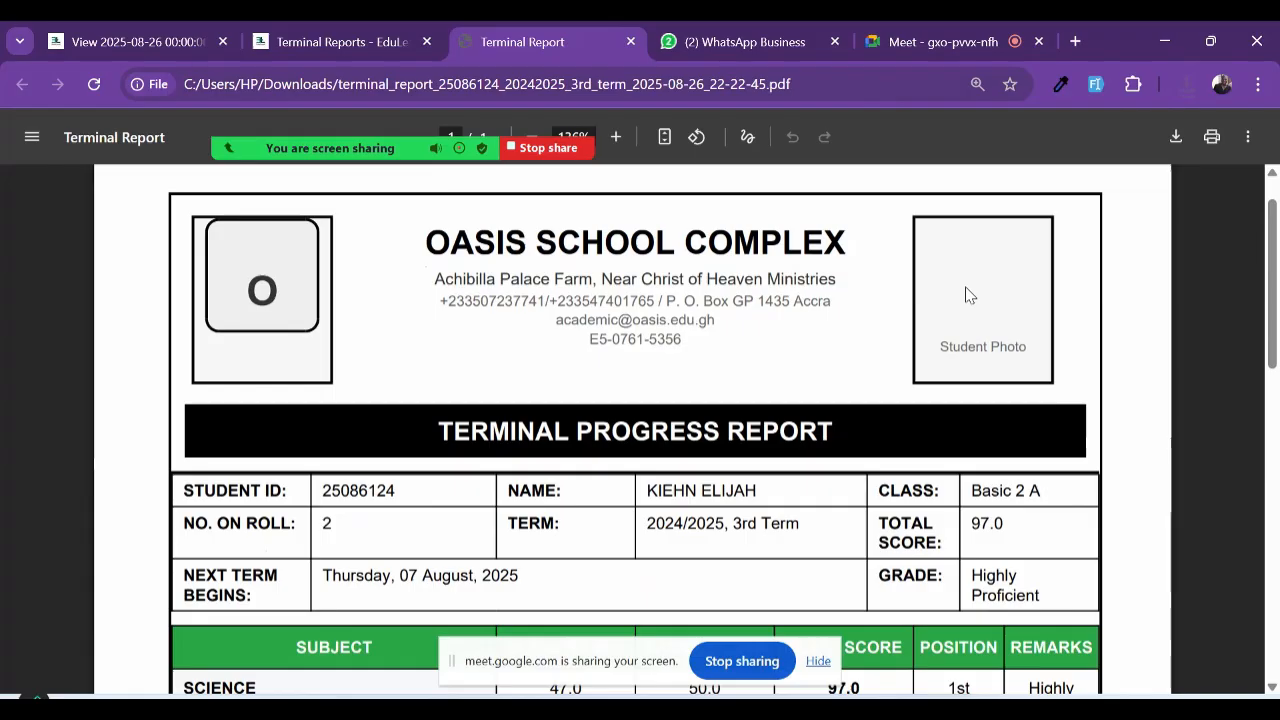
Step: Examine the student ID, name, class, number on roll and next term date in the terminal report
{"action": "scroll", "coordinate": [242, 400], "scroll_direction": "down", "scroll_amount": 1}
{"action": "double_click", "coordinate": [332, 404]}
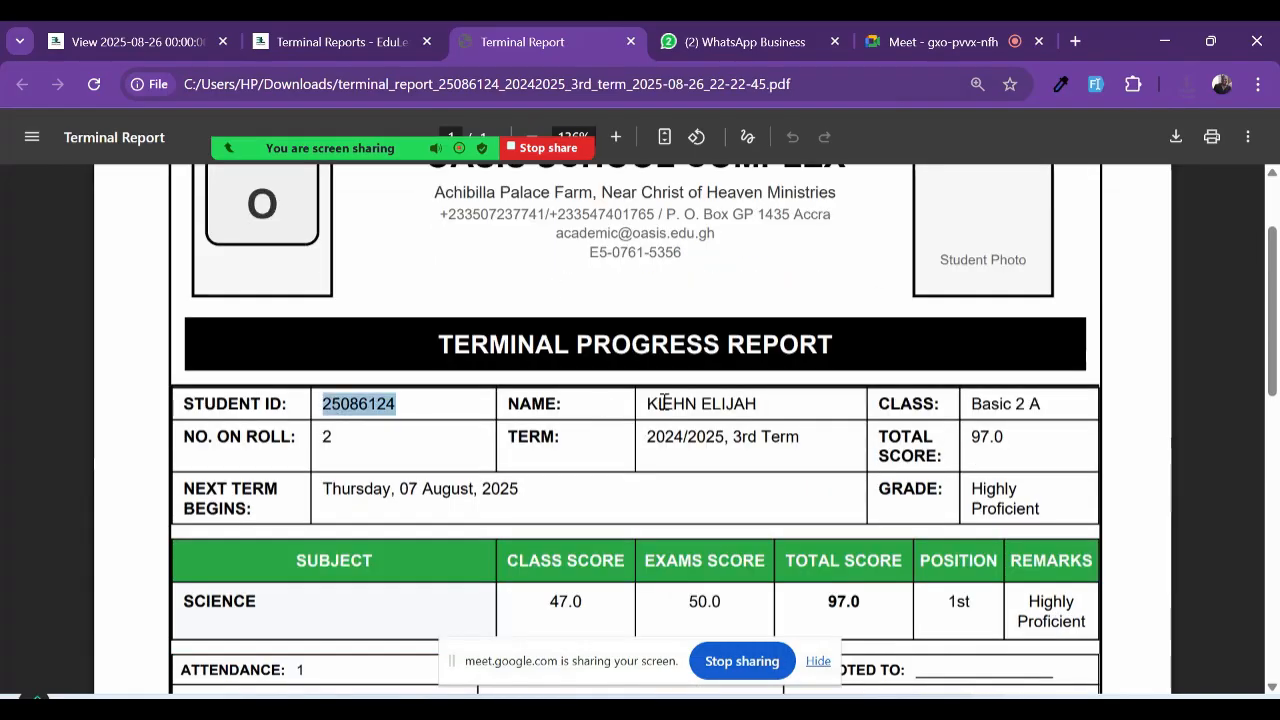
{"action": "key", "text": "ctrl+plus"}
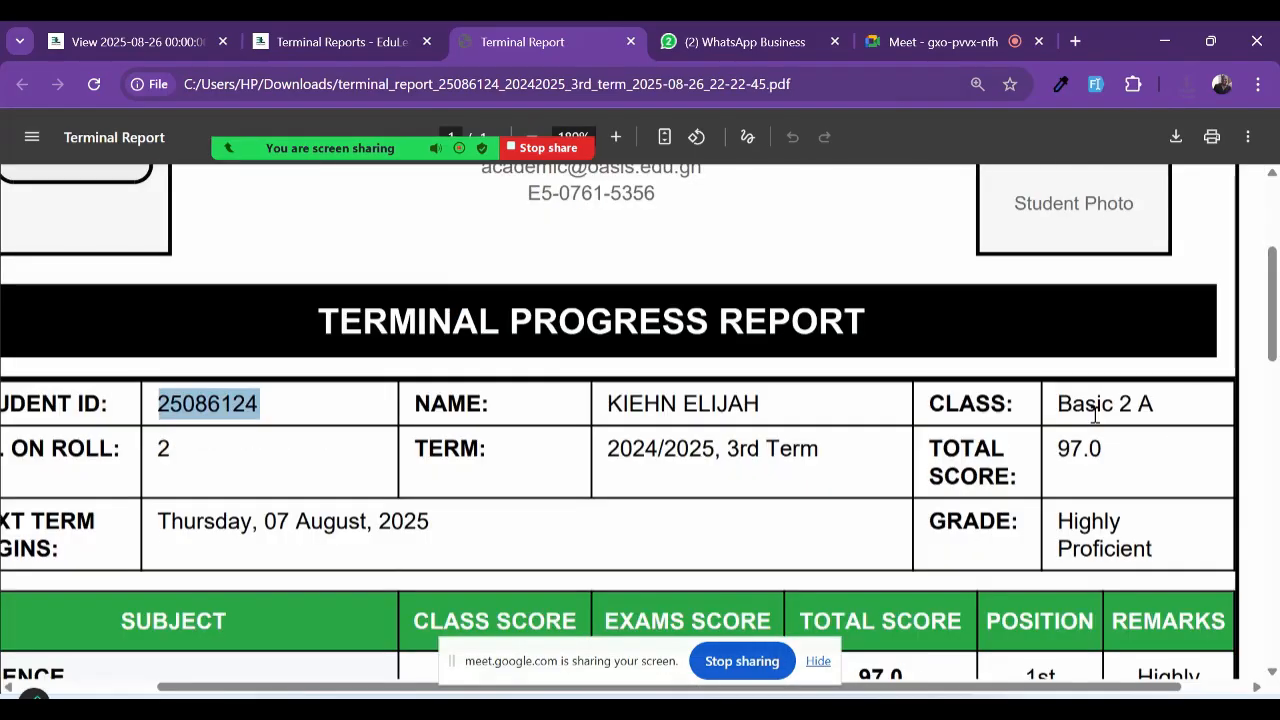
{"action": "double_click", "coordinate": [1088, 405]}
{"action": "scroll", "coordinate": [749, 495], "scroll_direction": "down", "scroll_amount": 1}
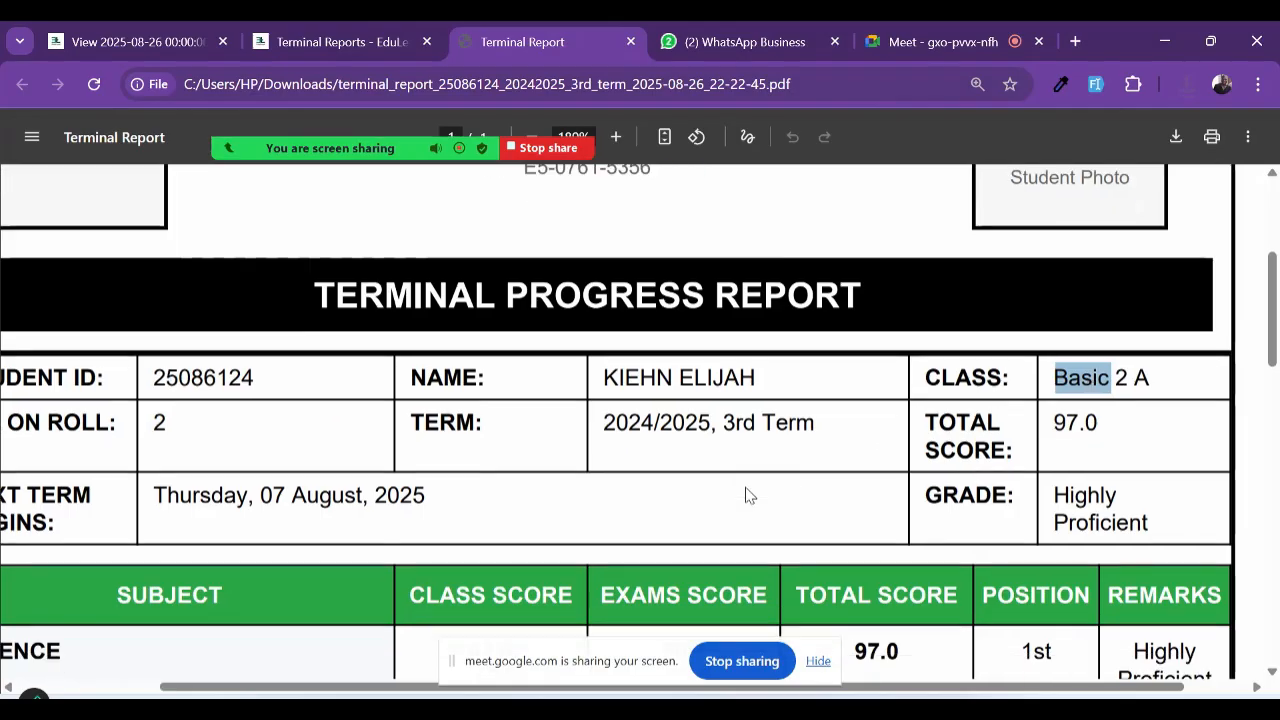
{"action": "scroll", "coordinate": [620, 463], "scroll_direction": "down", "scroll_amount": 3}
{"action": "scroll", "coordinate": [292, 447], "scroll_direction": "up", "scroll_amount": 3}
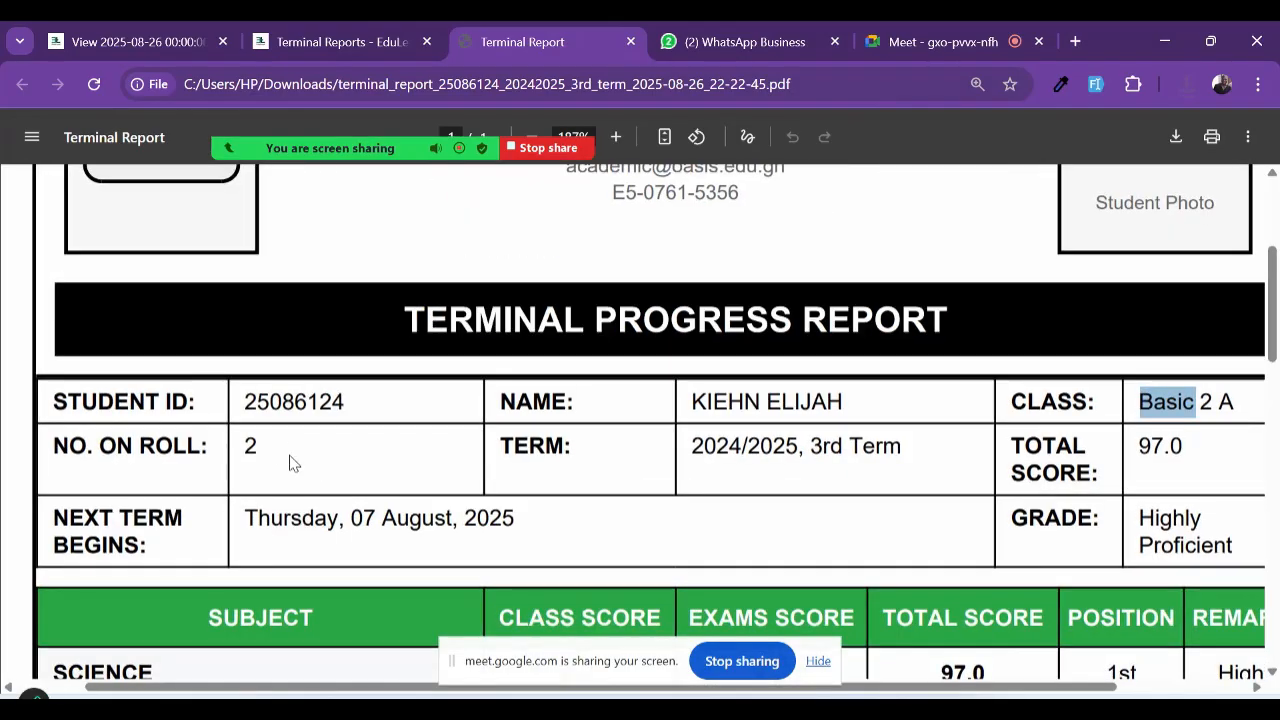
{"action": "scroll", "coordinate": [290, 452], "scroll_direction": "down", "scroll_amount": 1}
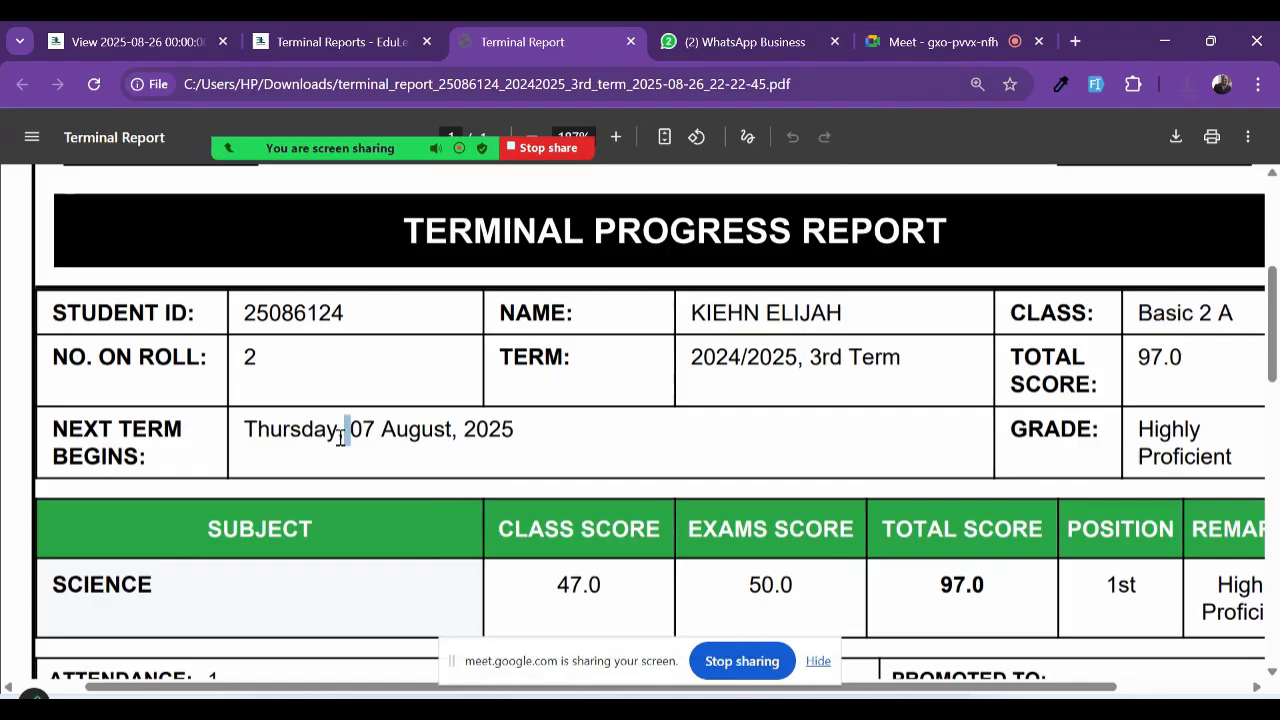
{"action": "triple_click", "coordinate": [342, 432]}
Step: Check the Science class, exams and total scores in the terminal report's subject table
{"action": "scroll", "coordinate": [335, 433], "scroll_direction": "down", "scroll_amount": 3}
{"action": "scroll", "coordinate": [532, 506], "scroll_direction": "down", "scroll_amount": 1}
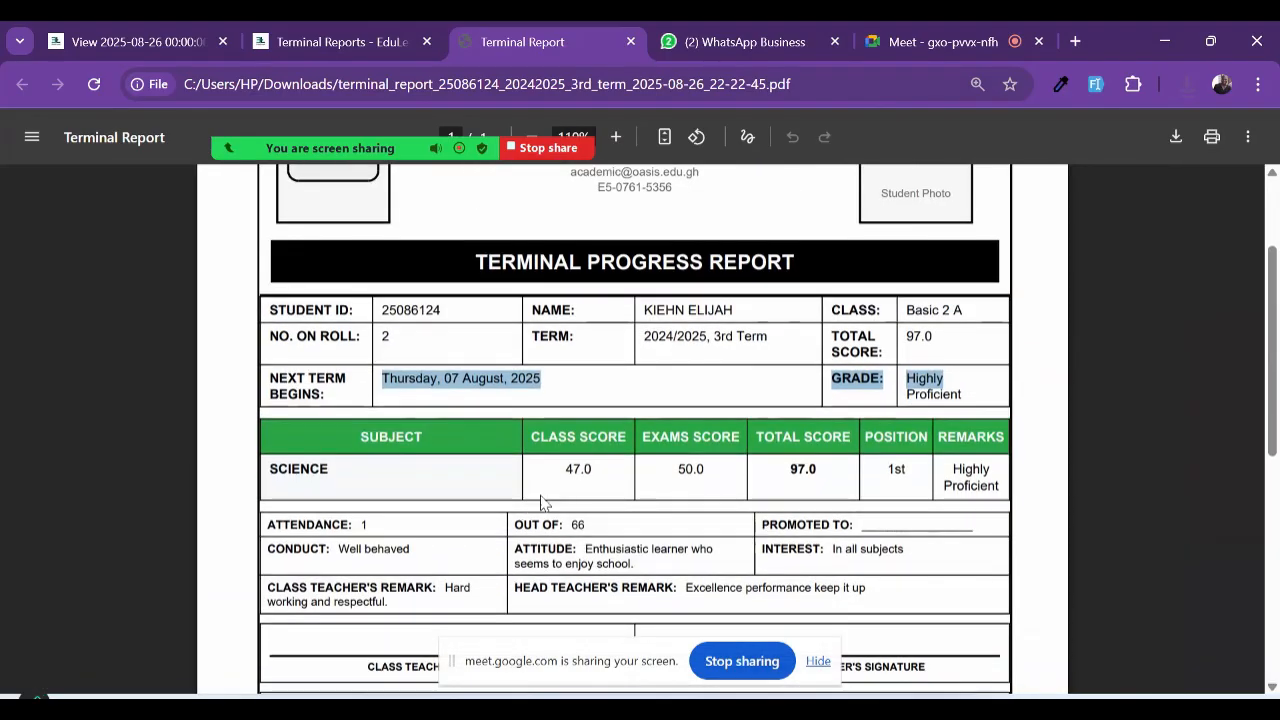
{"action": "scroll", "coordinate": [560, 456], "scroll_direction": "up", "scroll_amount": 2, "text": "ctrl"}
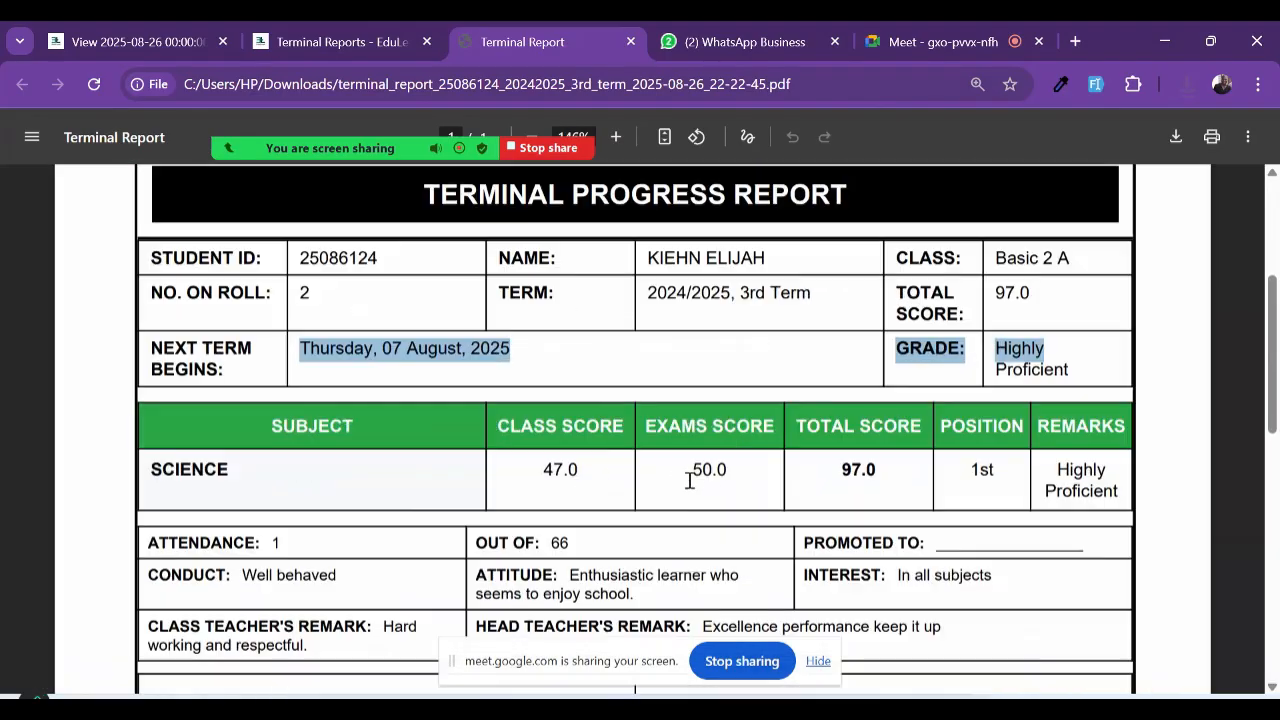
{"action": "double_click", "coordinate": [711, 469]}
{"action": "left_click", "coordinate": [862, 470]}
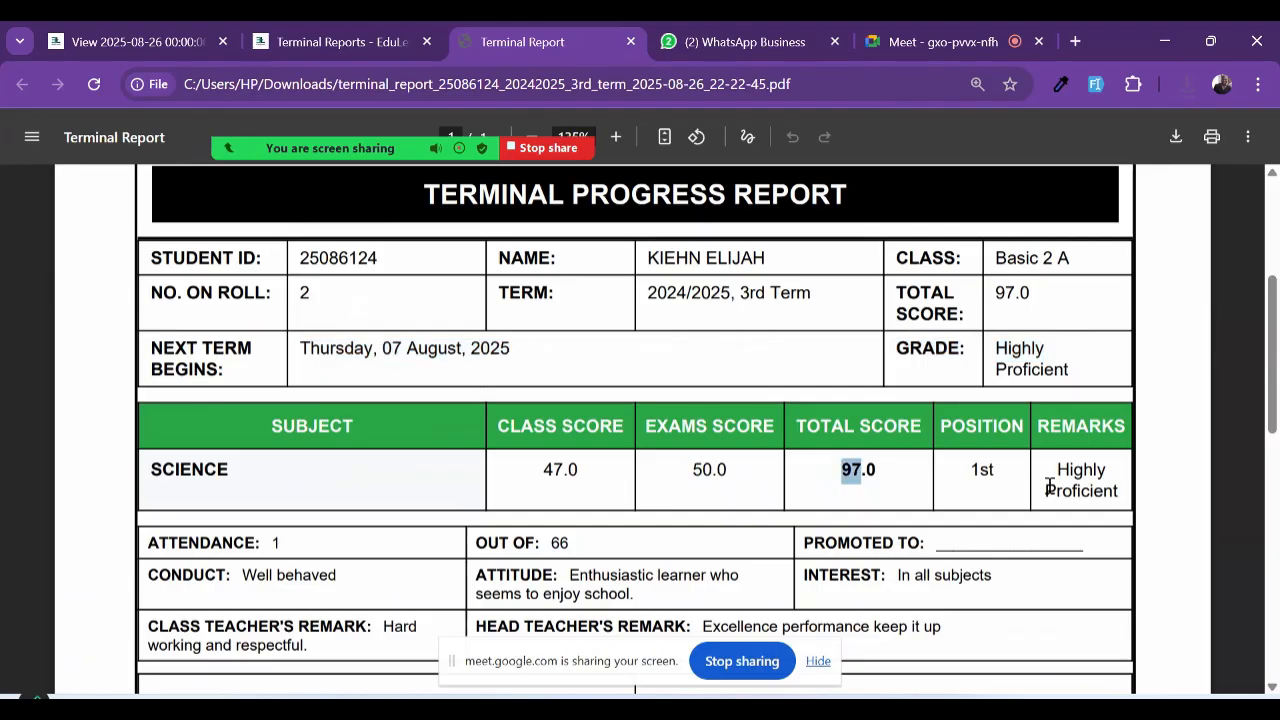
Step: Examine the attendance, conduct, attitude, interest and teachers' remarks, along with the remaining lower sections of the terminal report
{"action": "scroll", "coordinate": [1048, 487], "scroll_direction": "down", "scroll_amount": 2}
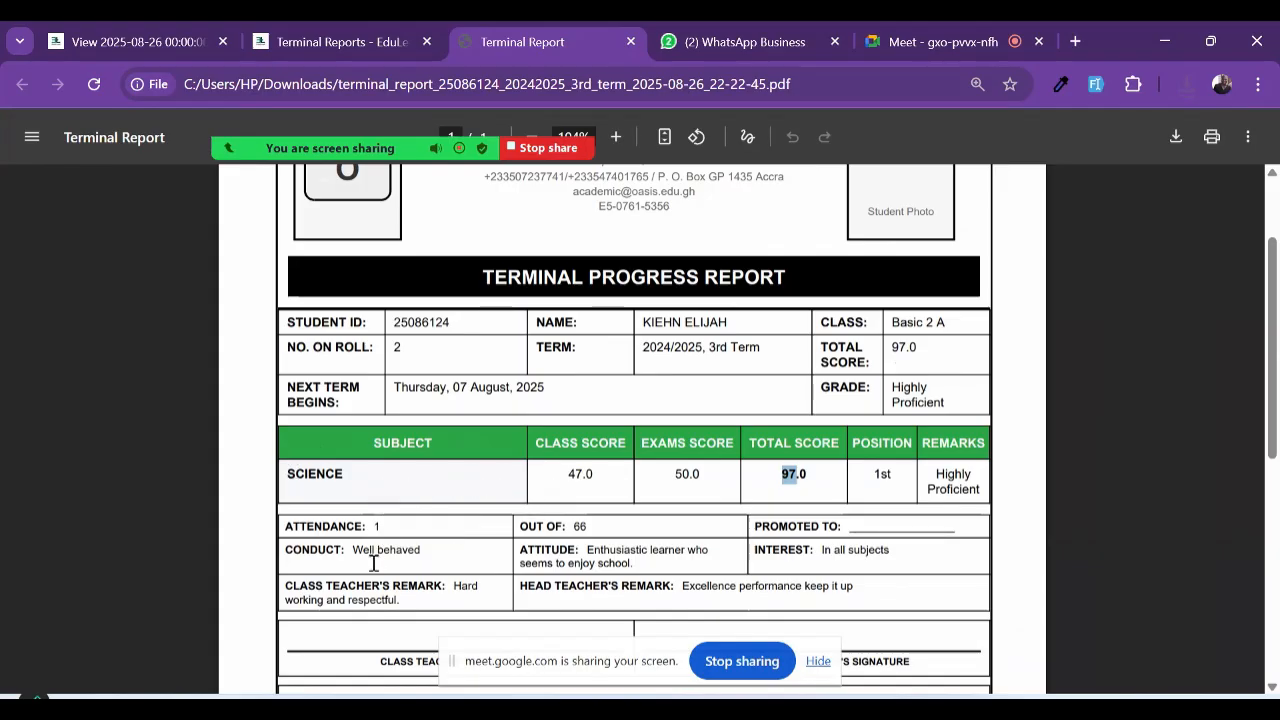
{"action": "scroll", "coordinate": [363, 586], "scroll_direction": "down", "scroll_amount": 1}
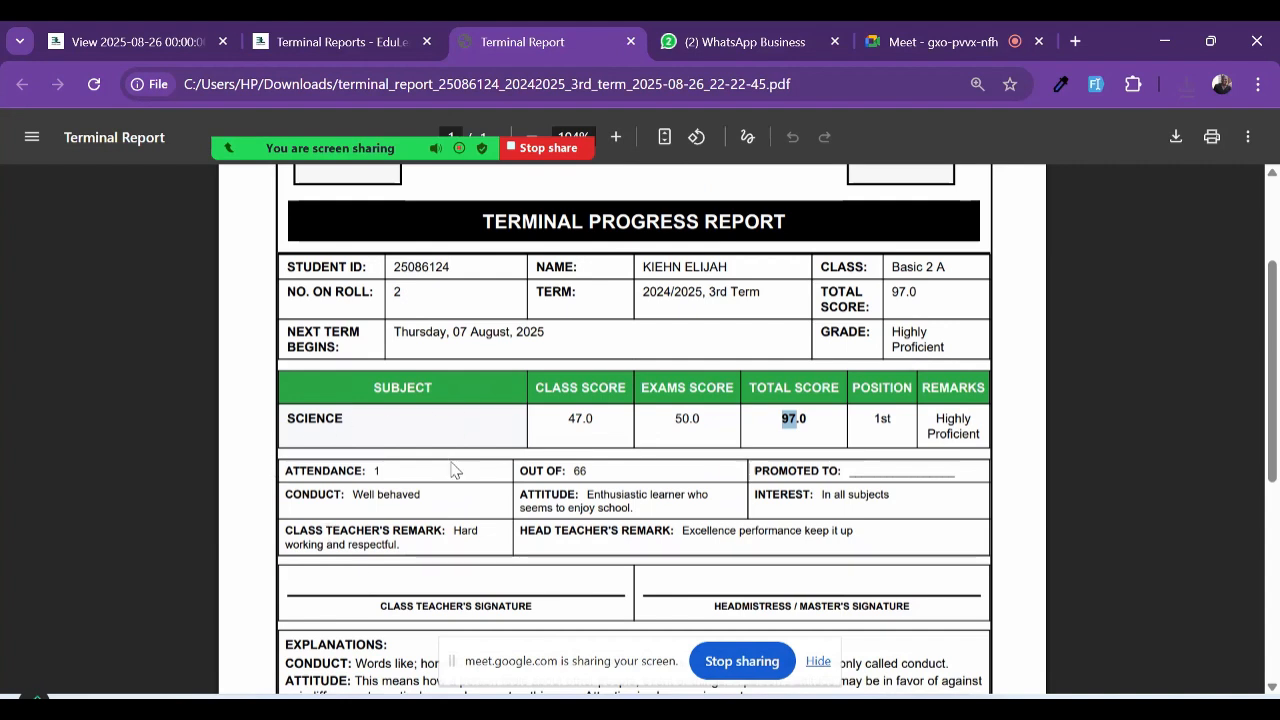
{"action": "scroll", "coordinate": [391, 494], "scroll_direction": "up", "scroll_amount": 1}
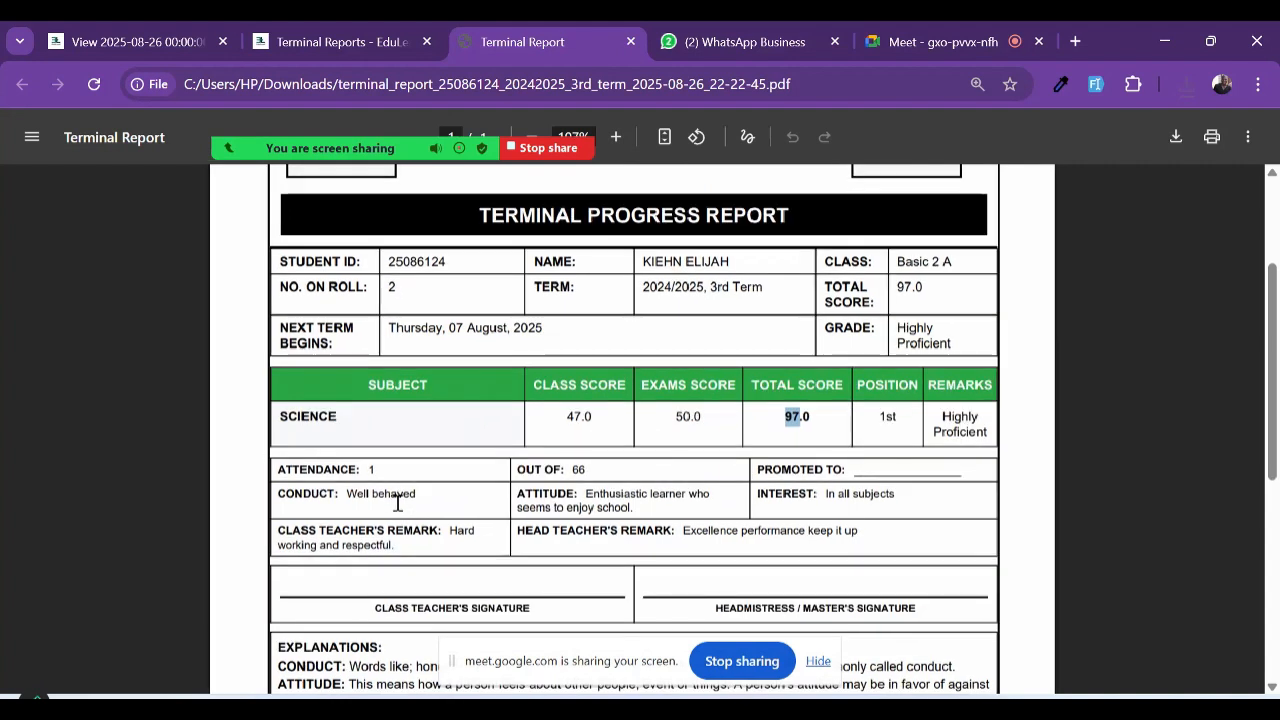
{"action": "scroll", "coordinate": [270, 462], "scroll_direction": "up", "scroll_amount": 1}
{"action": "left_click_drag", "start_coordinate": [277, 466], "coordinate": [316, 466]}
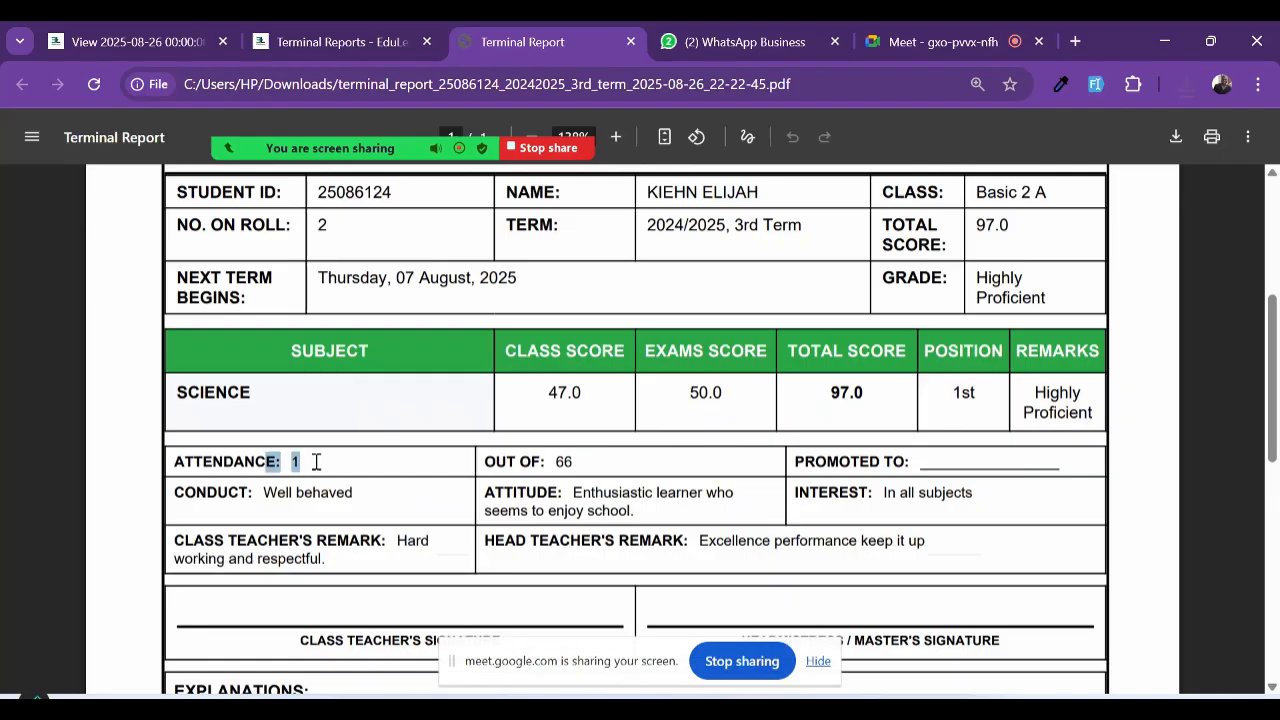
{"action": "left_click", "coordinate": [299, 465]}
{"action": "left_click_drag", "start_coordinate": [299, 462], "coordinate": [266, 462]}
{"action": "scroll", "coordinate": [373, 476], "scroll_direction": "down", "scroll_amount": 1}
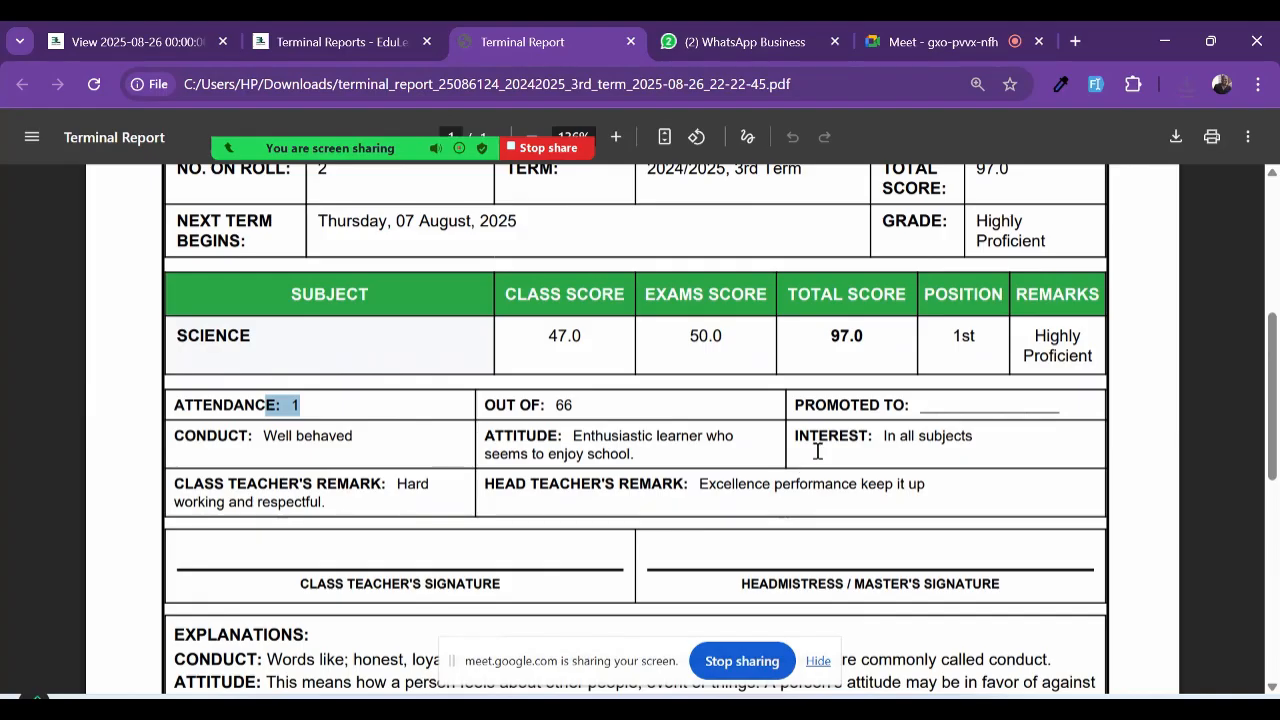
{"action": "scroll", "coordinate": [740, 514], "scroll_direction": "down", "scroll_amount": 4}
{"action": "scroll", "coordinate": [718, 538], "scroll_direction": "up", "scroll_amount": 3}
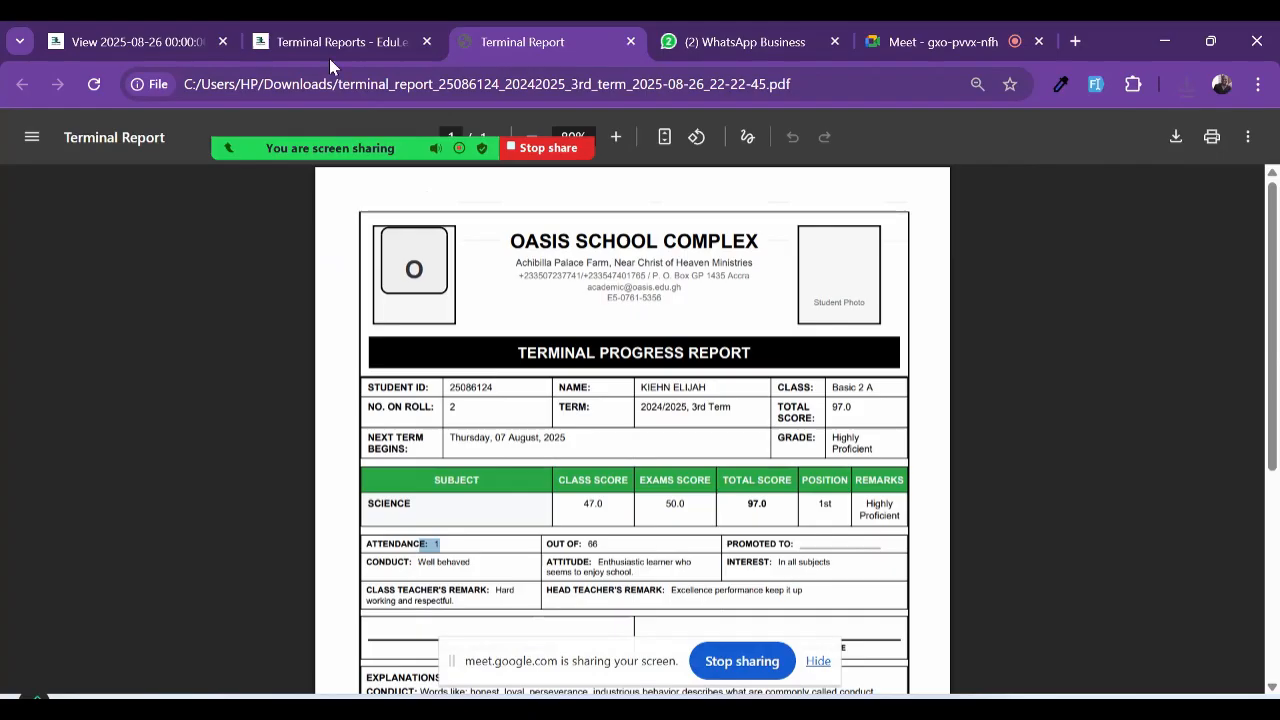
Step: Return to the terminal reports list of students and open the Student Remarks page from there
{"action": "left_click", "coordinate": [337, 45]}
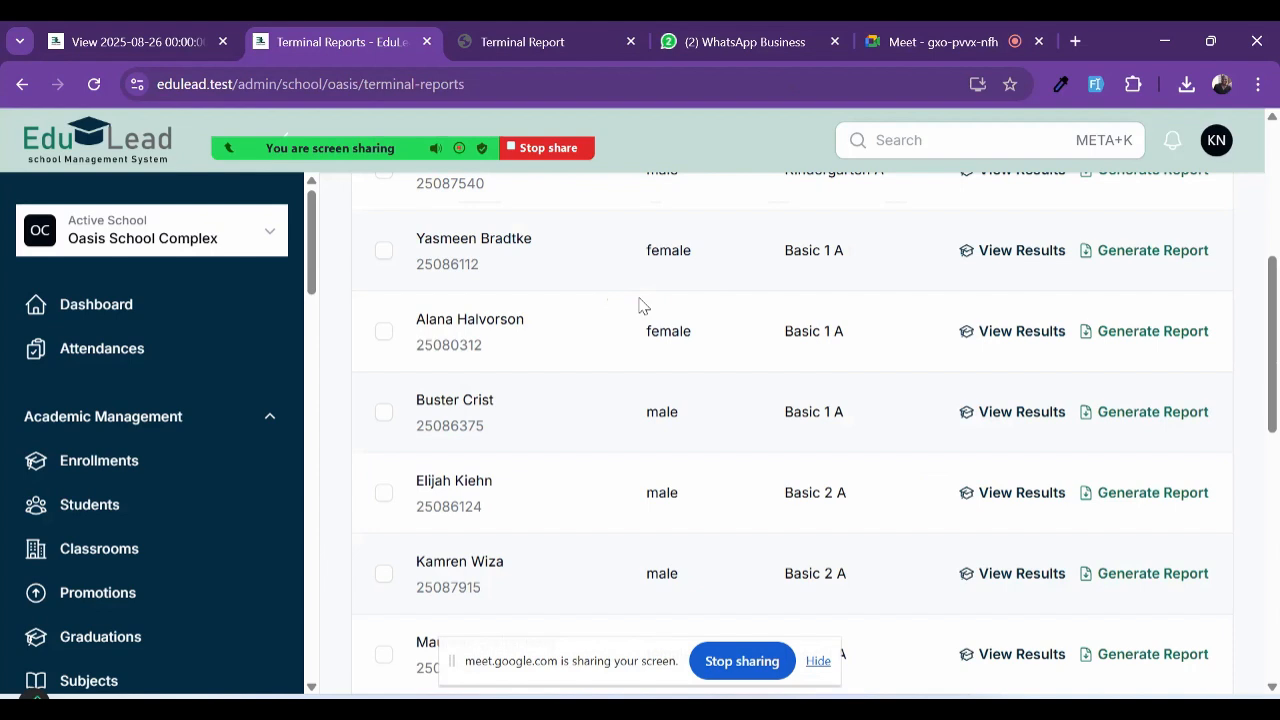
{"action": "scroll", "coordinate": [897, 421], "scroll_direction": "down", "scroll_amount": 1}
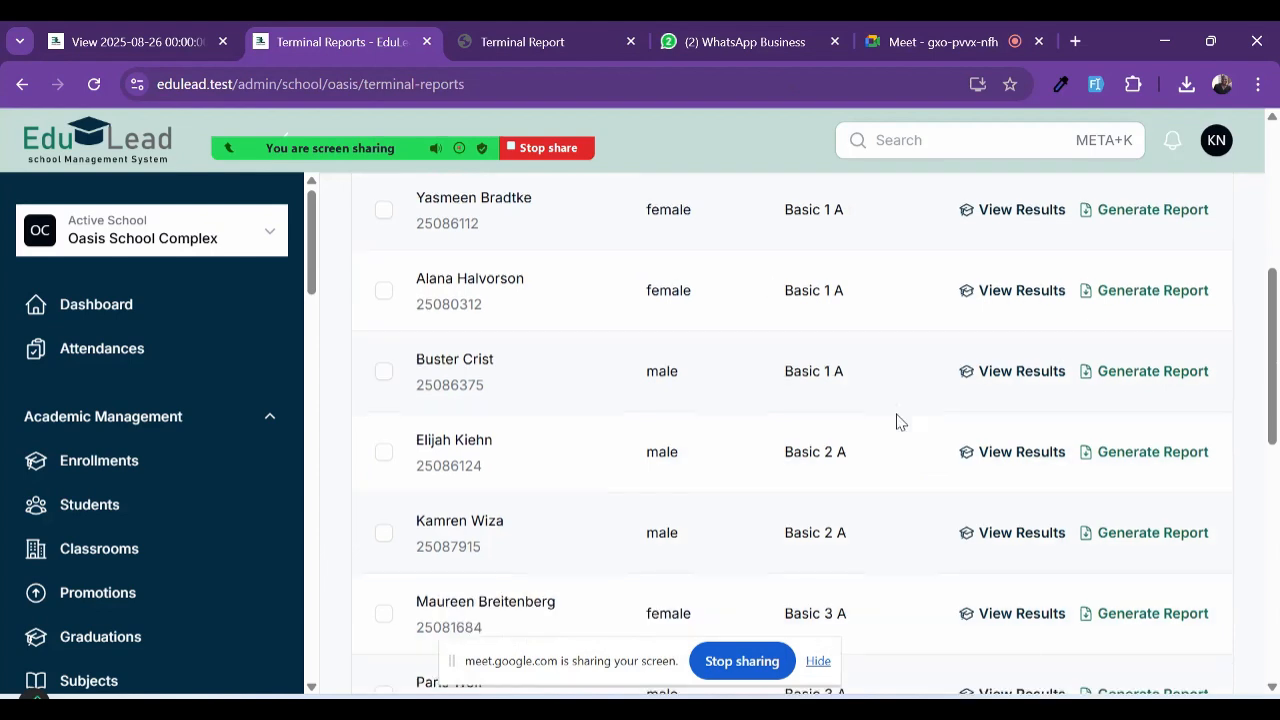
{"action": "scroll", "coordinate": [816, 440], "scroll_direction": "down", "scroll_amount": 1}
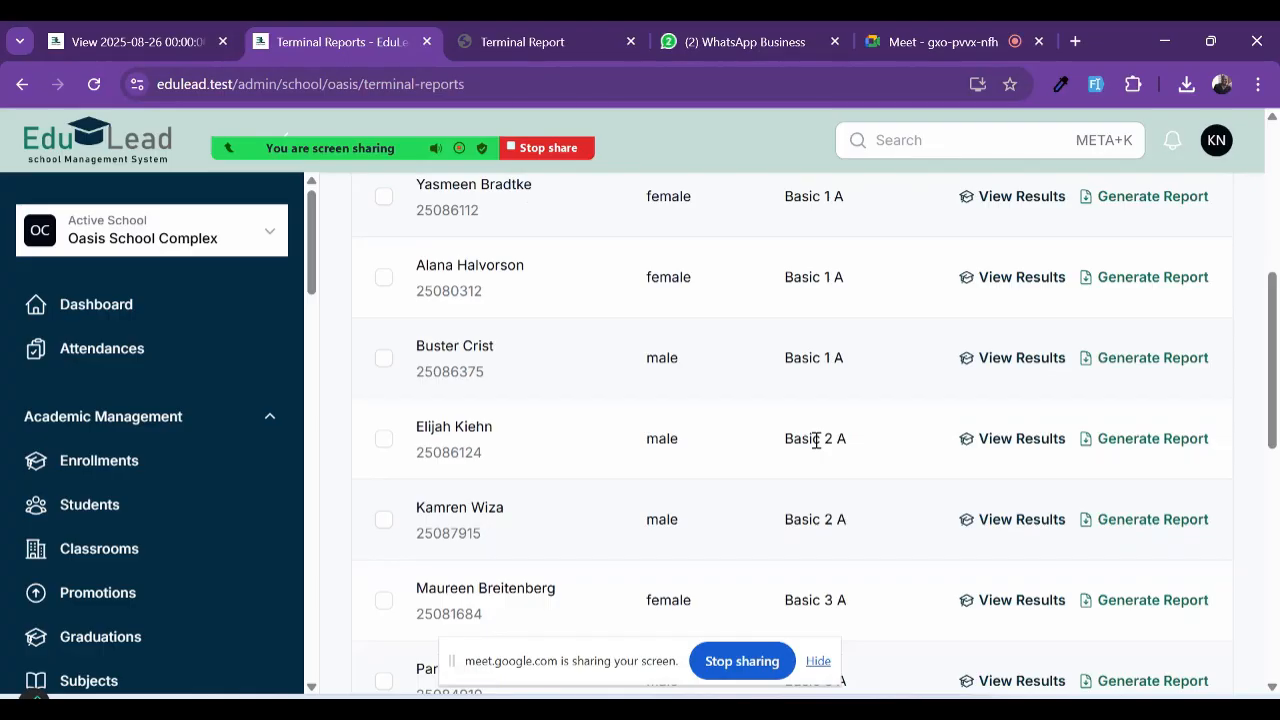
{"action": "scroll", "coordinate": [117, 630], "scroll_direction": "down", "scroll_amount": 5}
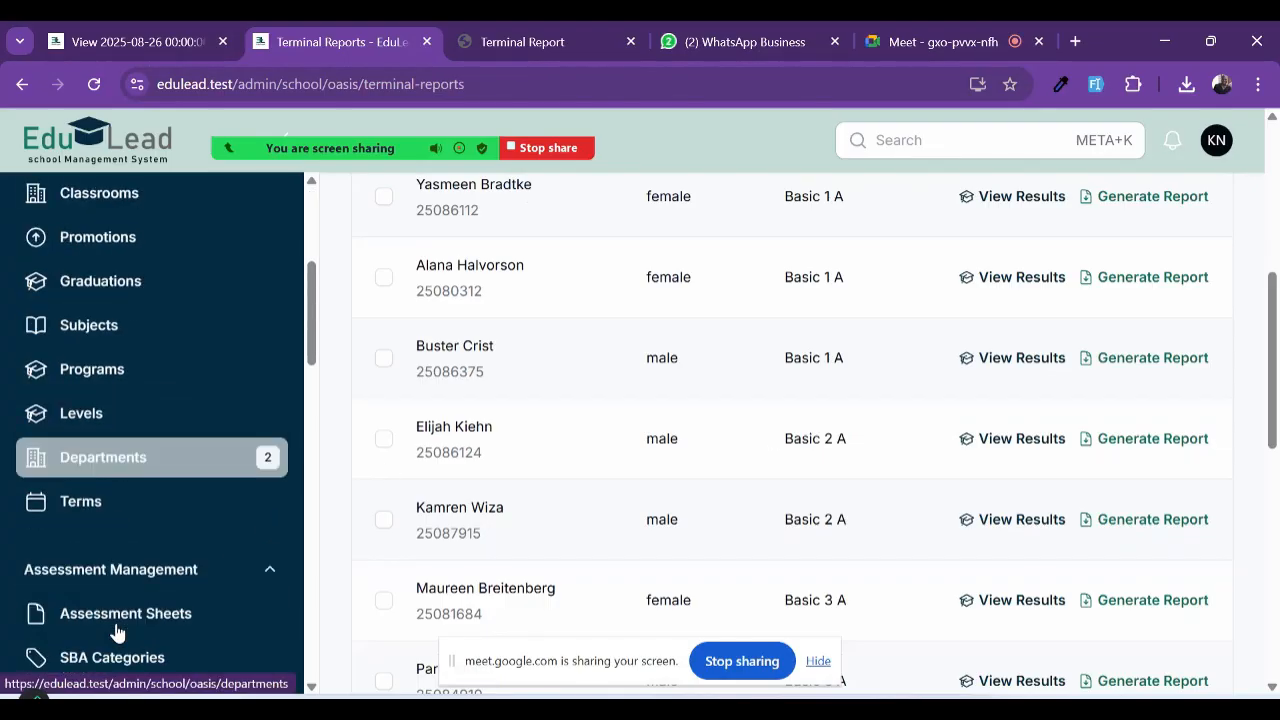
{"action": "scroll", "coordinate": [117, 630], "scroll_direction": "down", "scroll_amount": 1}
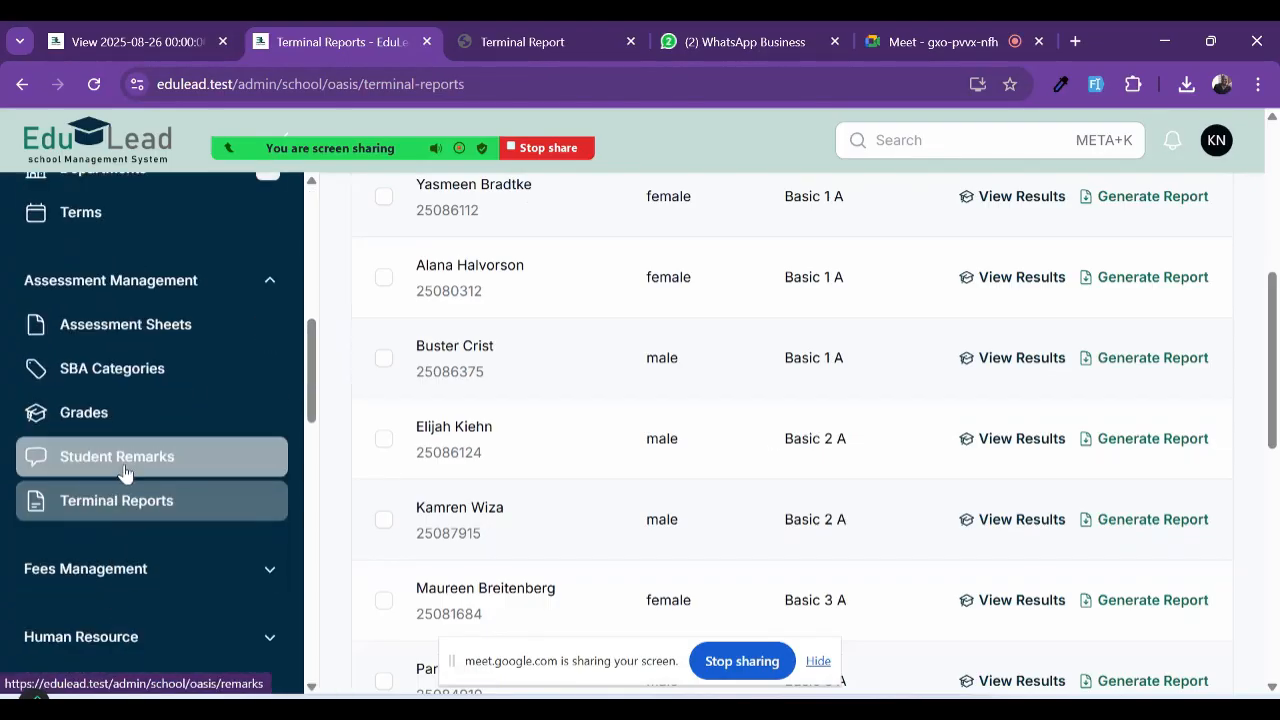
{"action": "left_click", "coordinate": [124, 459]}
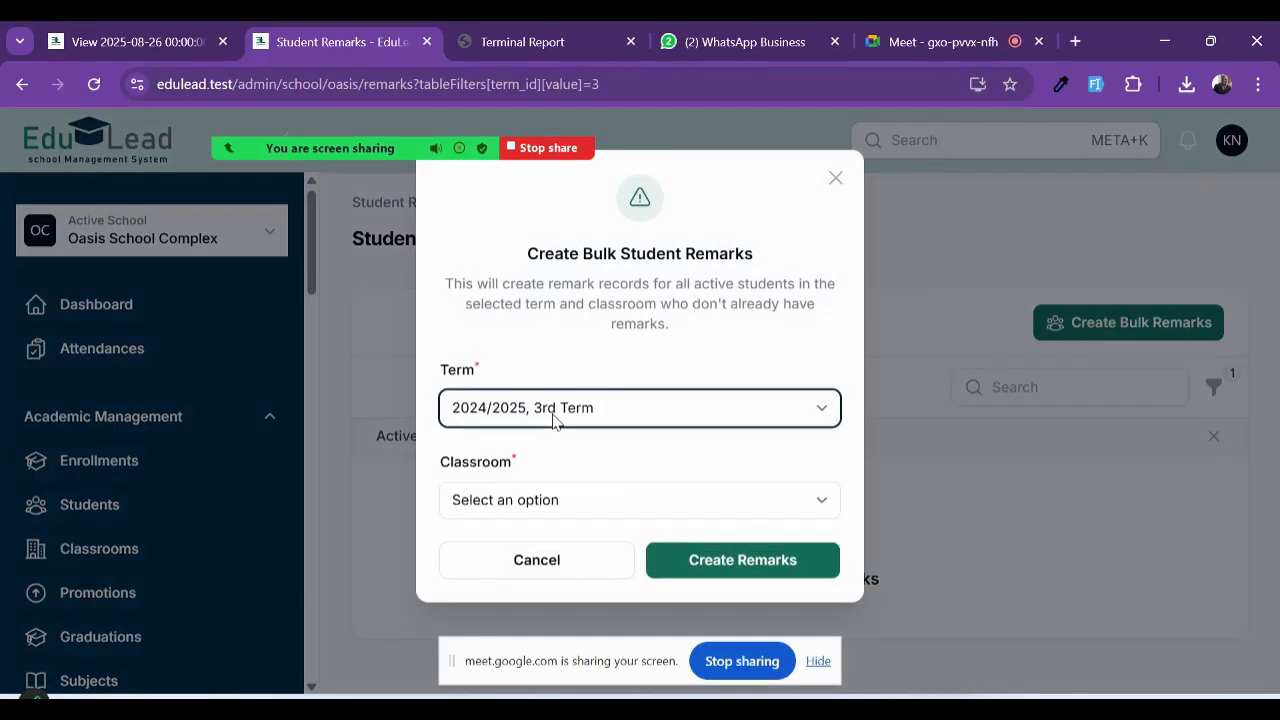
Step: Create bulk student remarks for the 2024/2025, 3rd Term in classroom Basic 2 A
{"action": "left_click", "coordinate": [524, 510]}
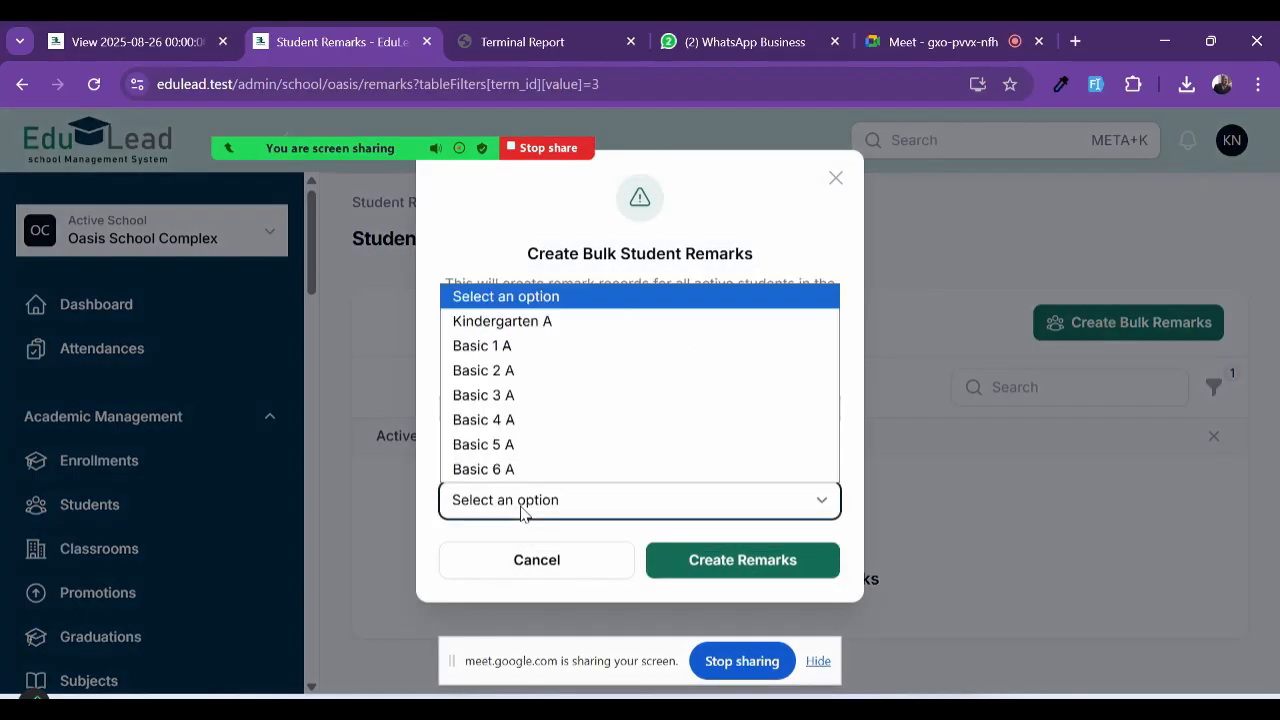
{"action": "left_click", "coordinate": [519, 372]}
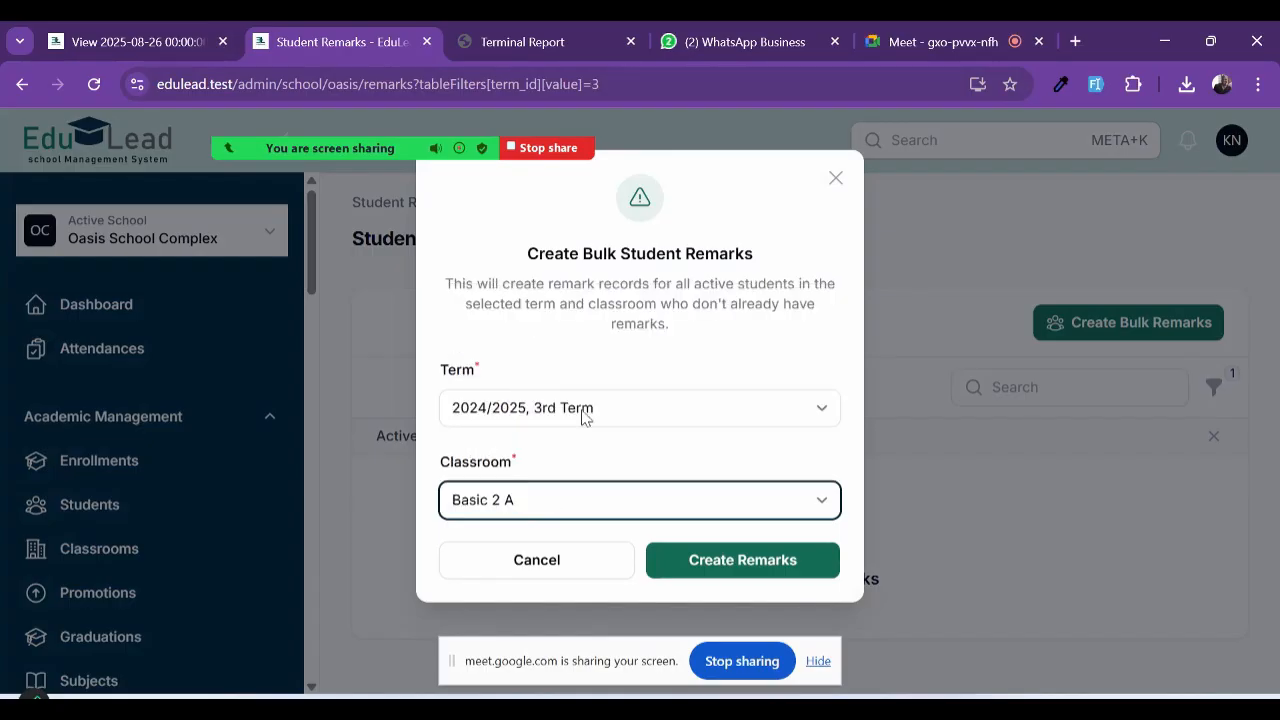
{"action": "left_click", "coordinate": [731, 562]}
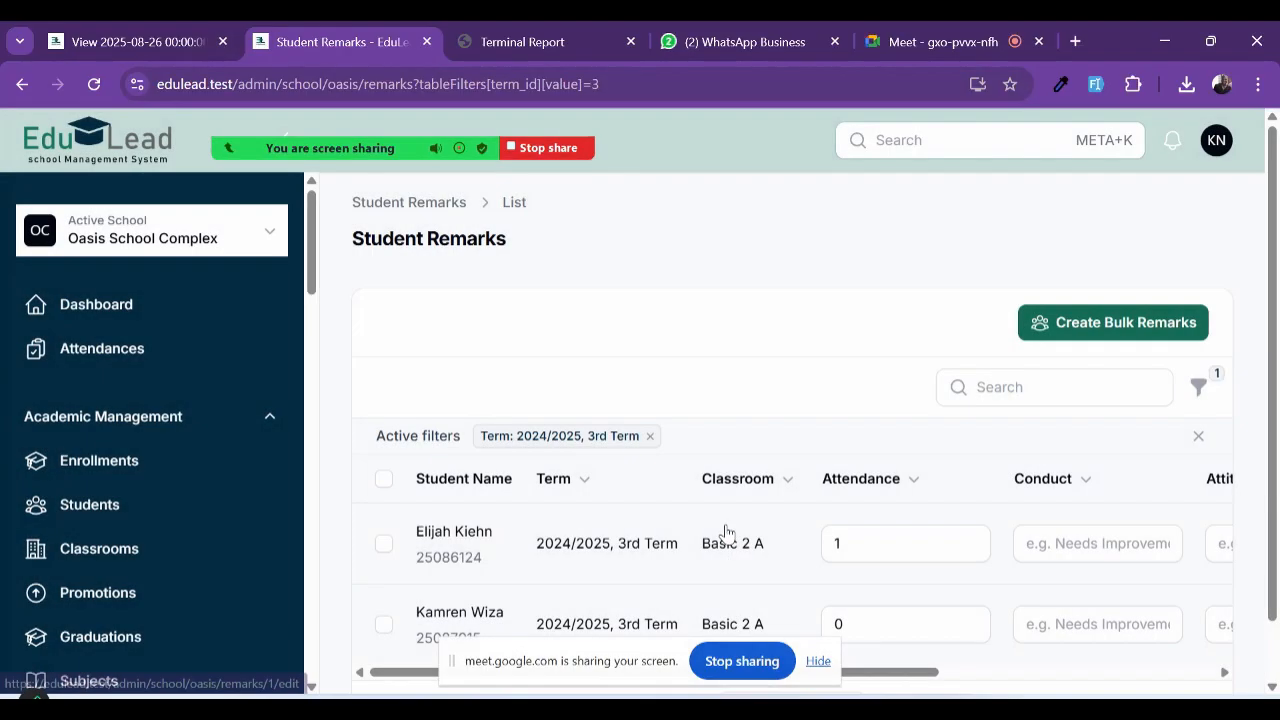
Step: Examine the attendance, conduct, attitude and interest fields in the Basic 2 A student remarks table
{"action": "scroll", "coordinate": [755, 528], "scroll_direction": "down", "scroll_amount": 1}
{"action": "scroll", "coordinate": [765, 525], "scroll_direction": "right", "scroll_amount": 4}
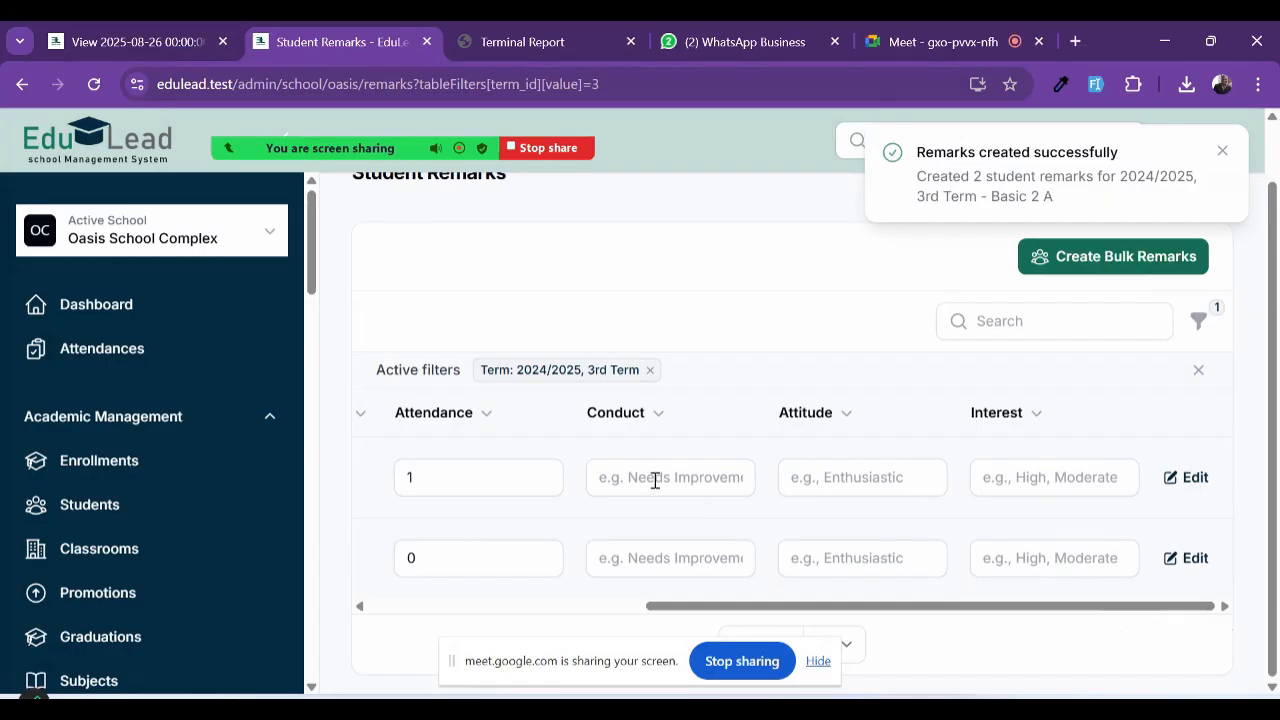
{"action": "left_click", "coordinate": [655, 480]}
{"action": "left_click", "coordinate": [824, 485]}
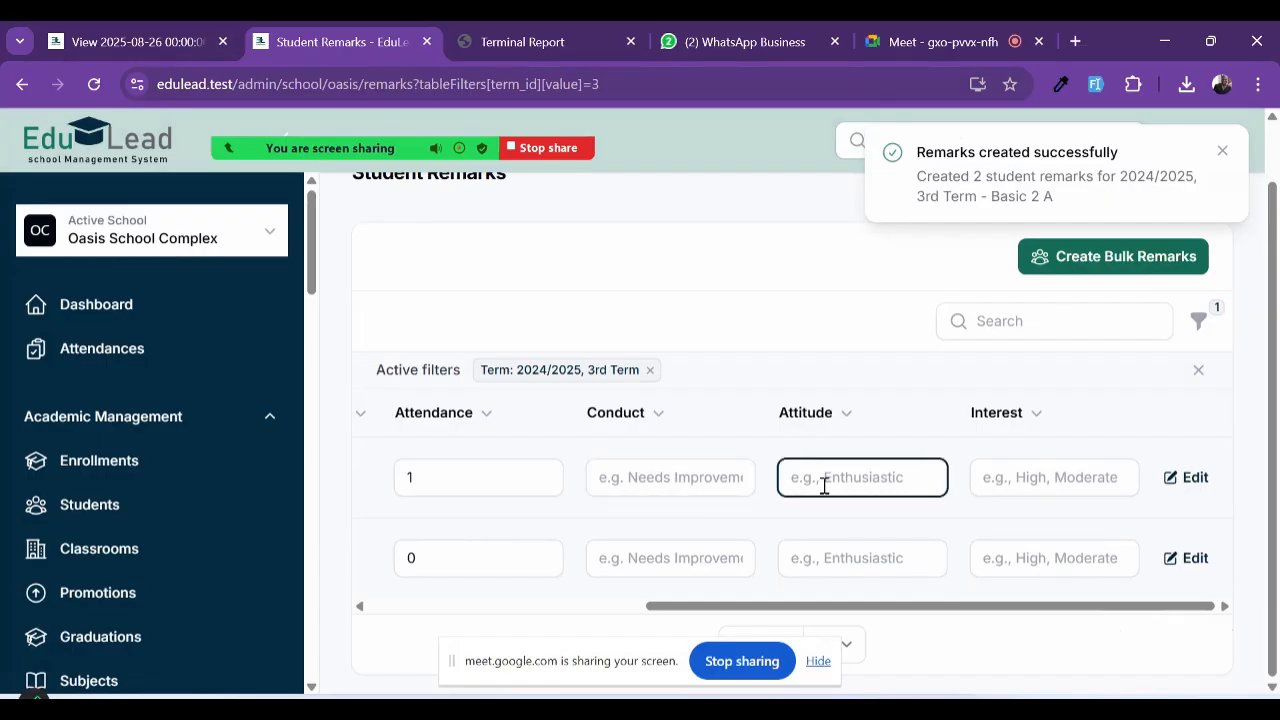
{"action": "scroll", "coordinate": [826, 483], "scroll_direction": "up", "scroll_amount": 3}
{"action": "scroll", "coordinate": [1037, 528], "scroll_direction": "right", "scroll_amount": 1}
{"action": "scroll", "coordinate": [1037, 532], "scroll_direction": "down", "scroll_amount": 3}
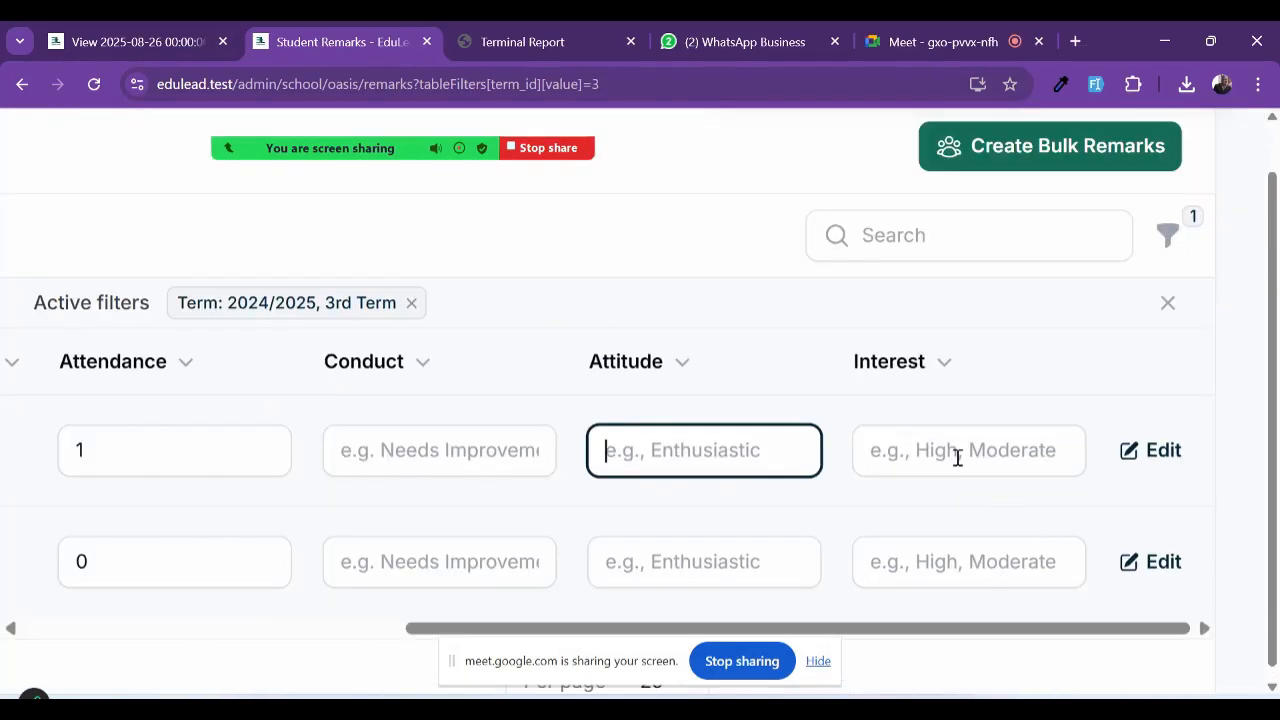
{"action": "scroll", "coordinate": [937, 449], "scroll_direction": "down", "scroll_amount": 3}
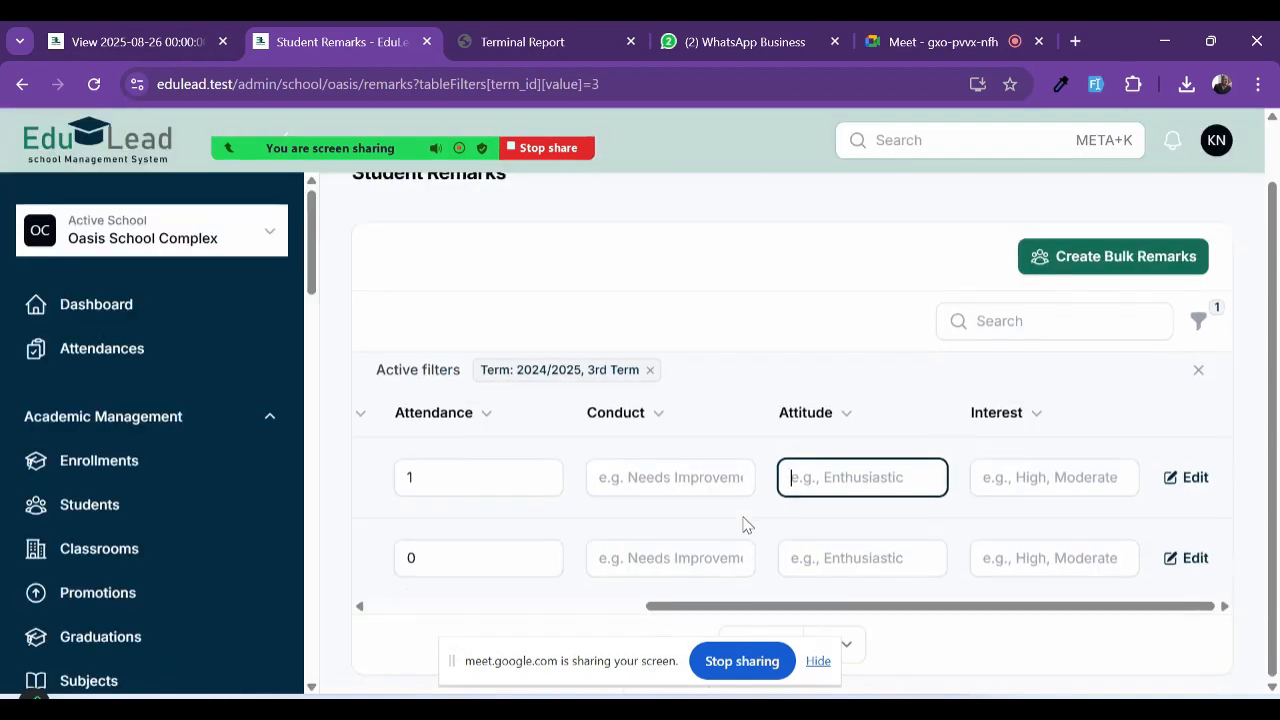
{"action": "scroll", "coordinate": [744, 524], "scroll_direction": "left", "scroll_amount": 3}
{"action": "scroll", "coordinate": [744, 524], "scroll_direction": "left", "scroll_amount": 1}
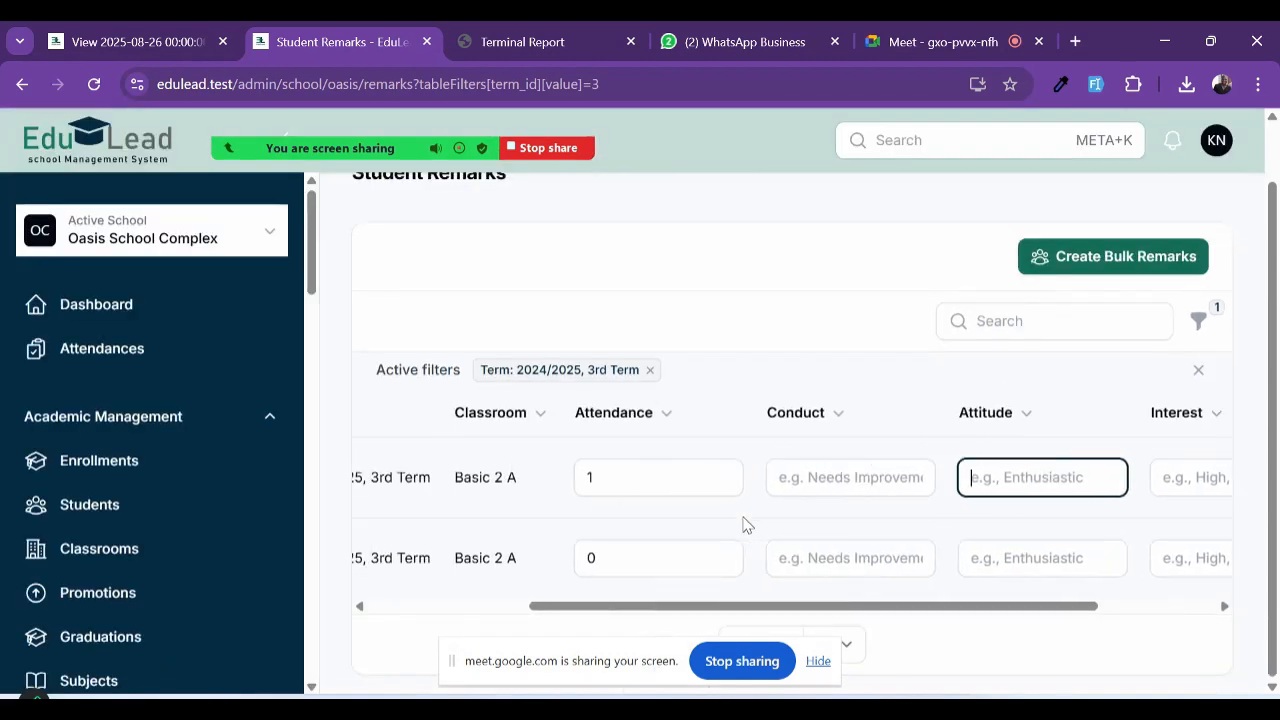
Step: Switch to Google Meet, leave the call, and return to the Student Remarks page in EduLead
{"action": "left_click", "coordinate": [924, 45]}
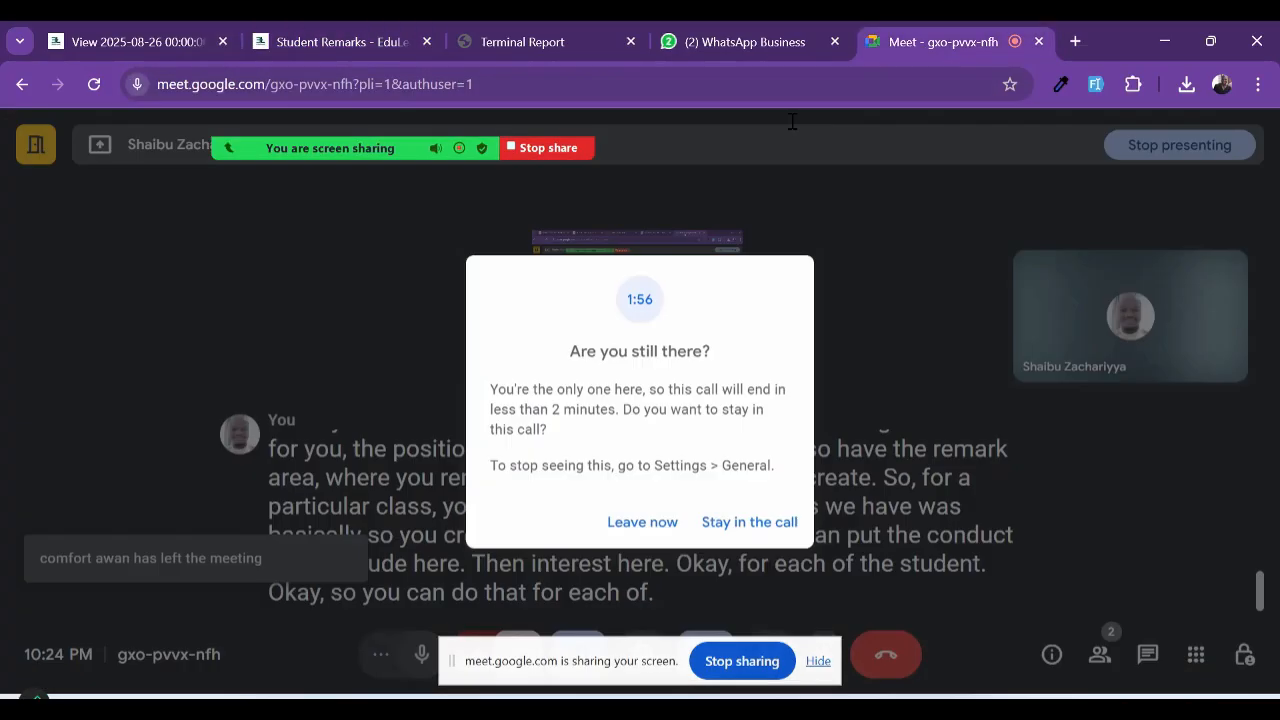
{"action": "left_click", "coordinate": [651, 531]}
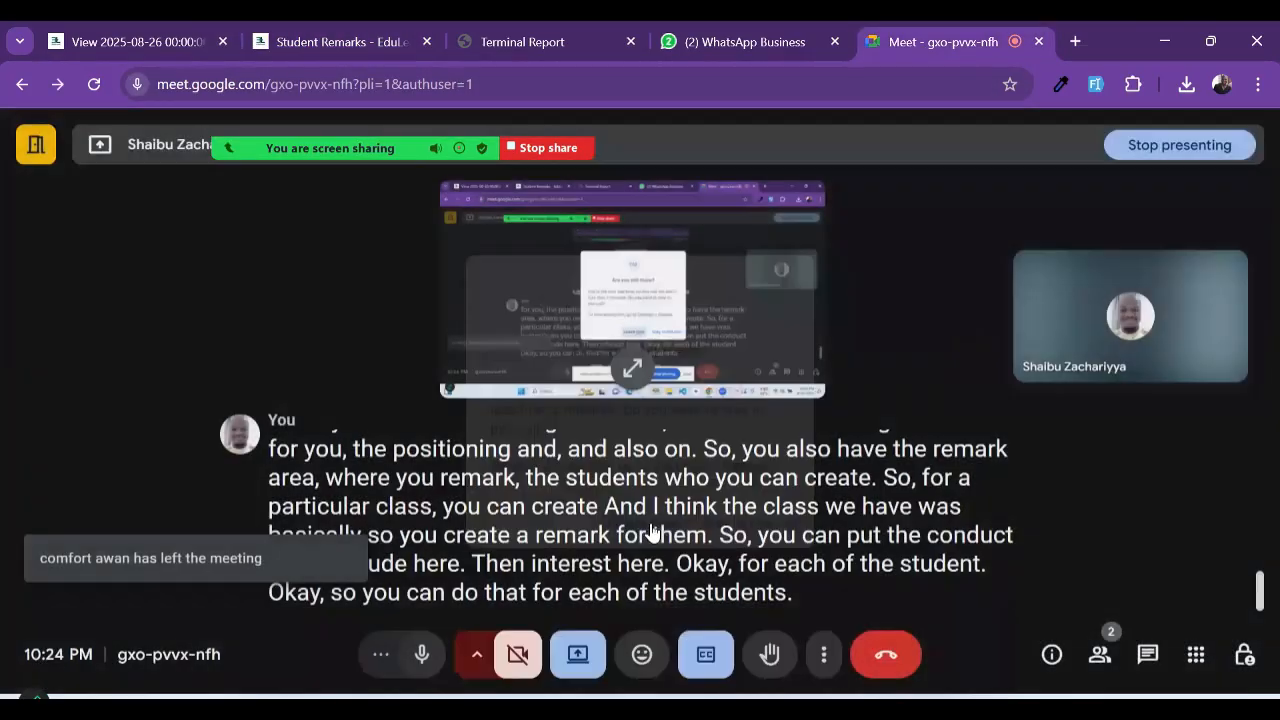
{"action": "left_click", "coordinate": [135, 42]}
{"action": "scroll", "coordinate": [614, 457], "scroll_direction": "down", "scroll_amount": 1}
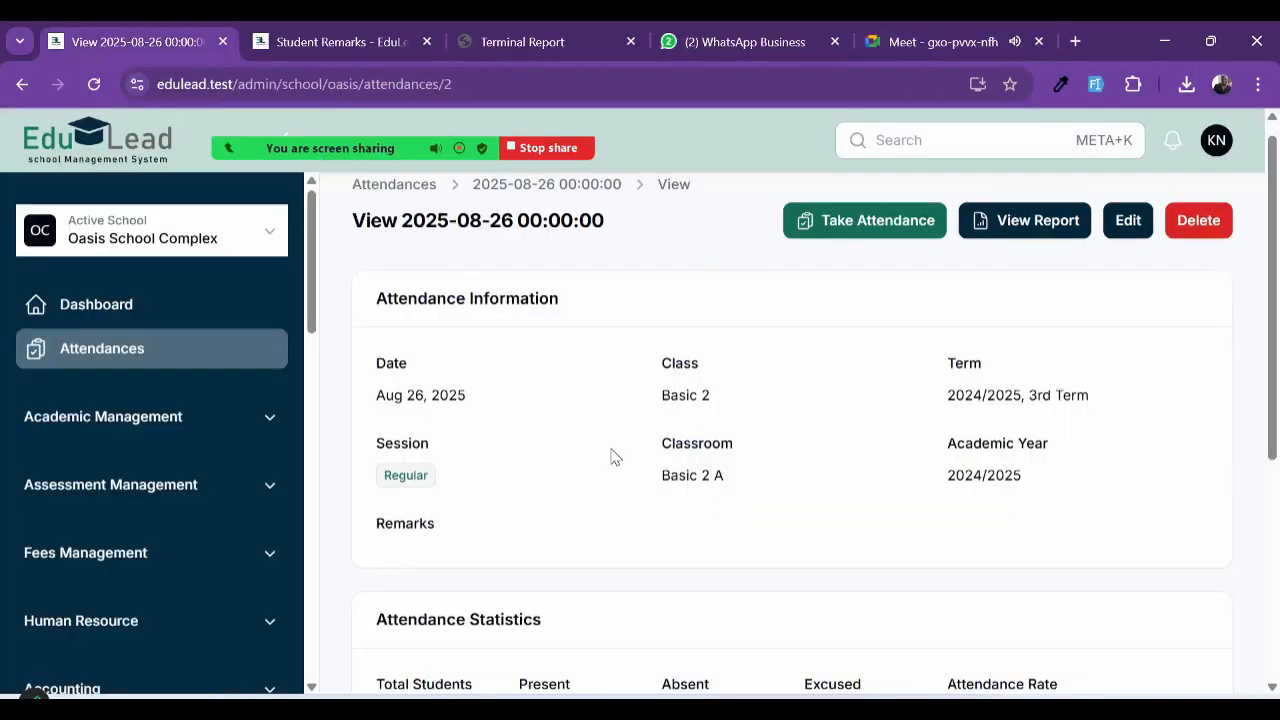
{"action": "scroll", "coordinate": [614, 457], "scroll_direction": "up", "scroll_amount": 1}
{"action": "left_click", "coordinate": [355, 44]}
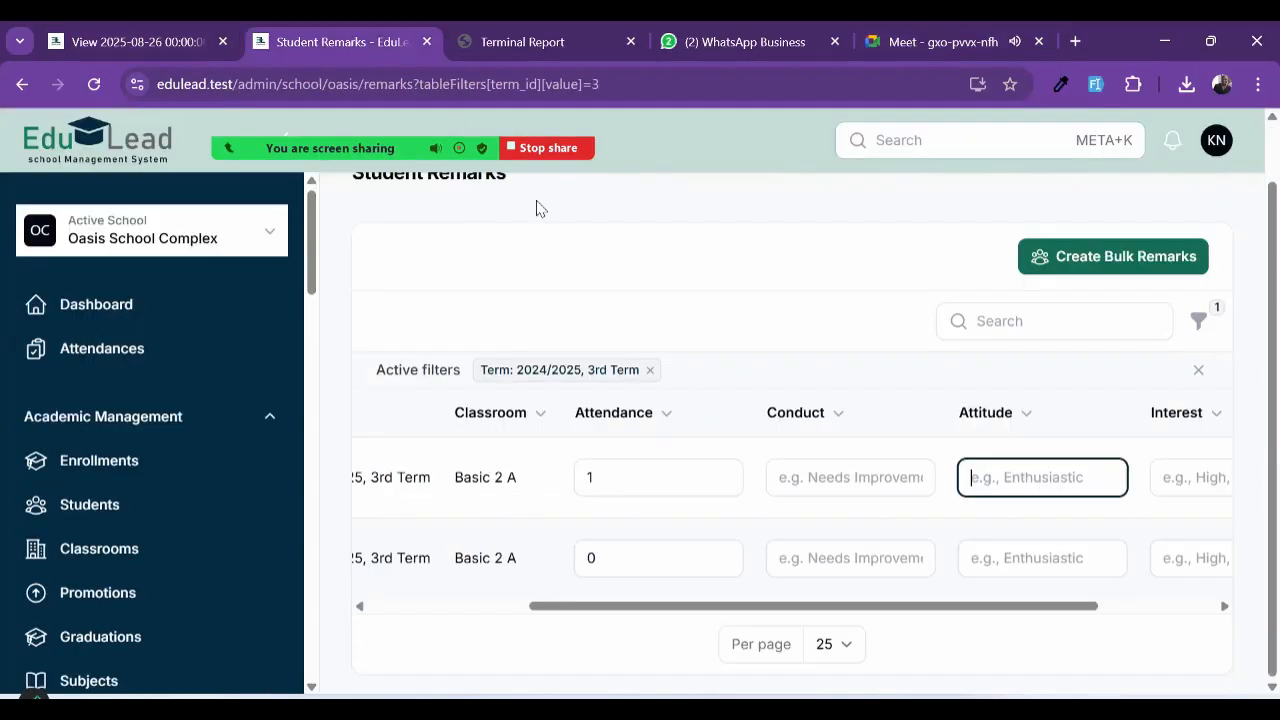
Step: Expand Fees Management and open the Bills page
{"action": "scroll", "coordinate": [100, 591], "scroll_direction": "down", "scroll_amount": 5}
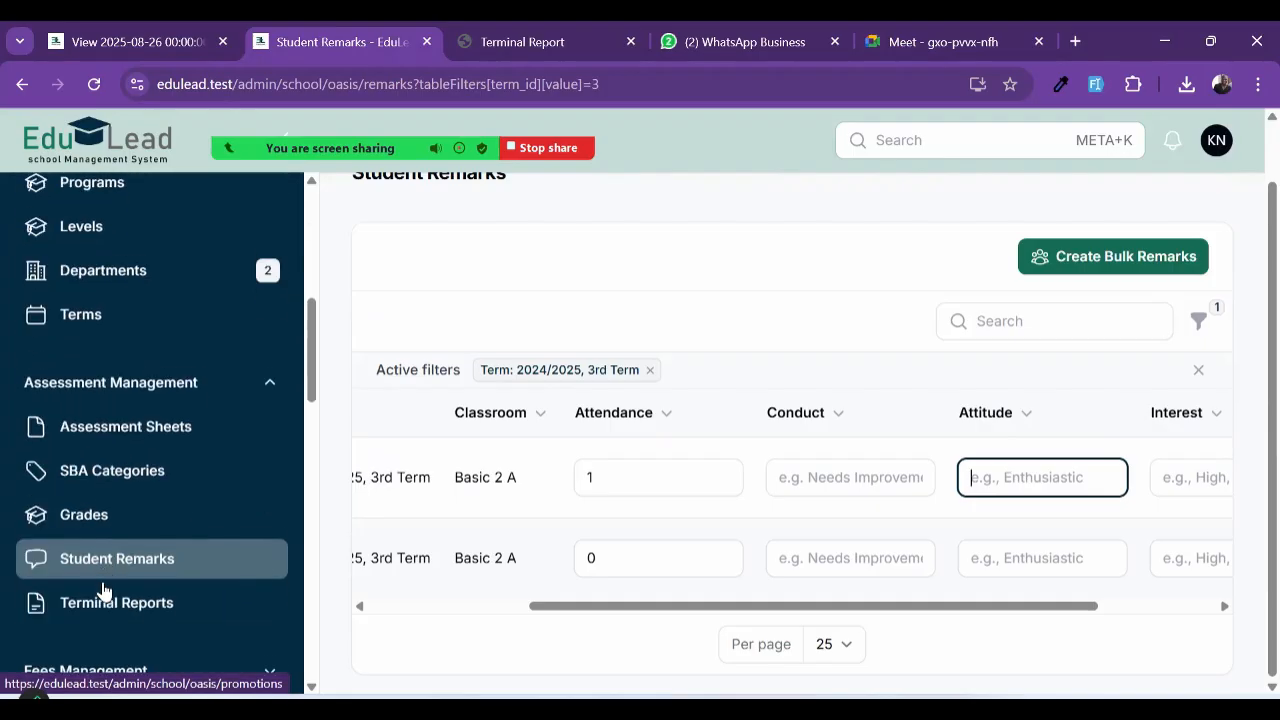
{"action": "scroll", "coordinate": [103, 591], "scroll_direction": "down", "scroll_amount": 4}
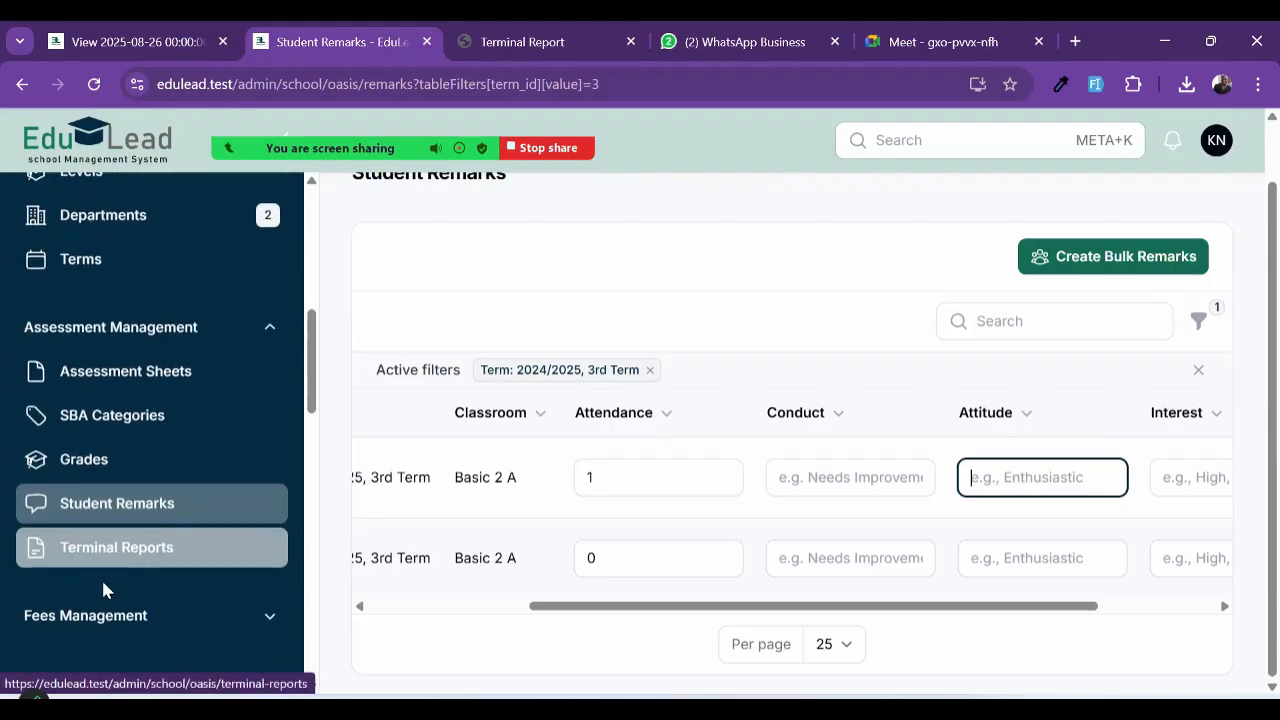
{"action": "scroll", "coordinate": [103, 591], "scroll_direction": "down", "scroll_amount": 2}
{"action": "left_click", "coordinate": [104, 350]}
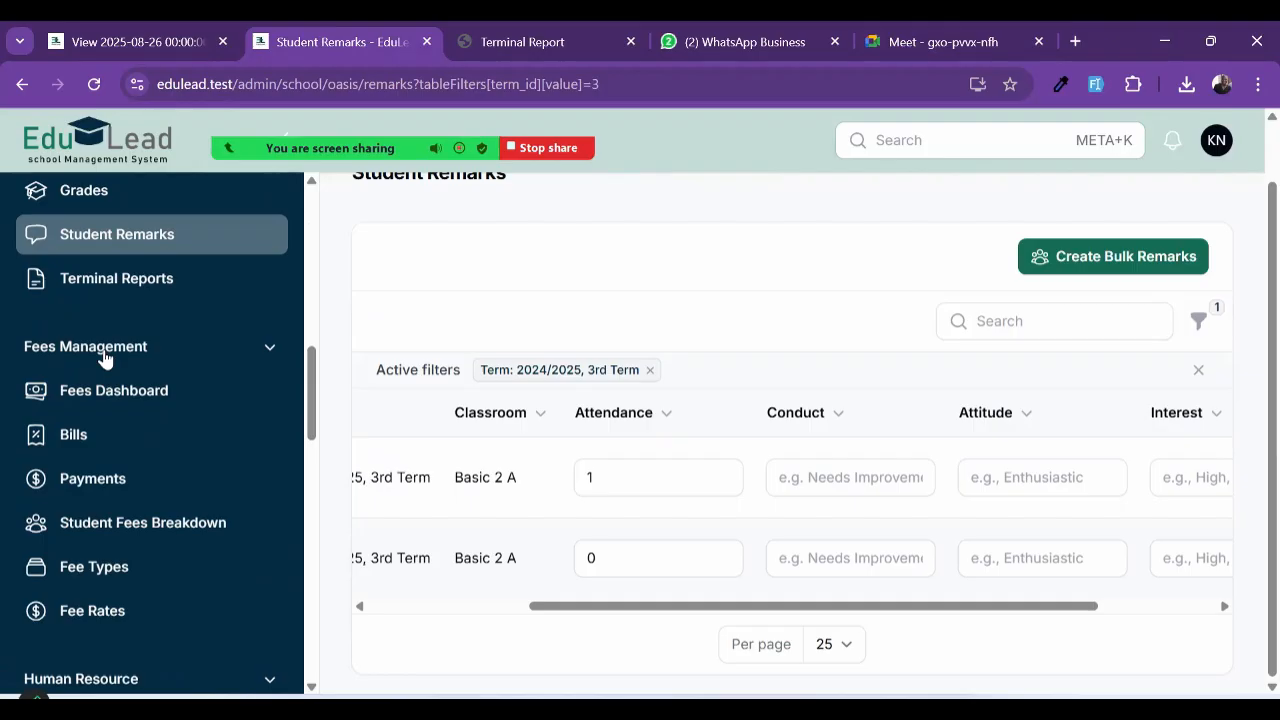
{"action": "scroll", "coordinate": [105, 360], "scroll_direction": "down", "scroll_amount": 1}
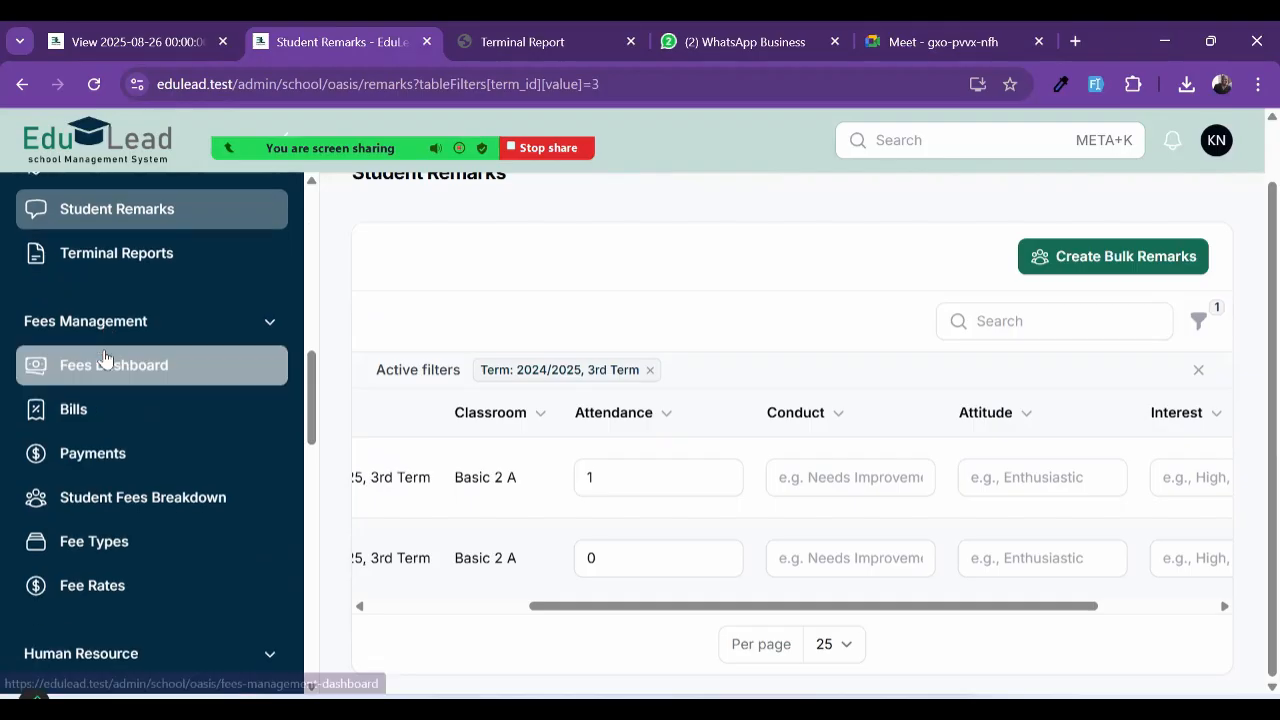
{"action": "left_click", "coordinate": [98, 414]}
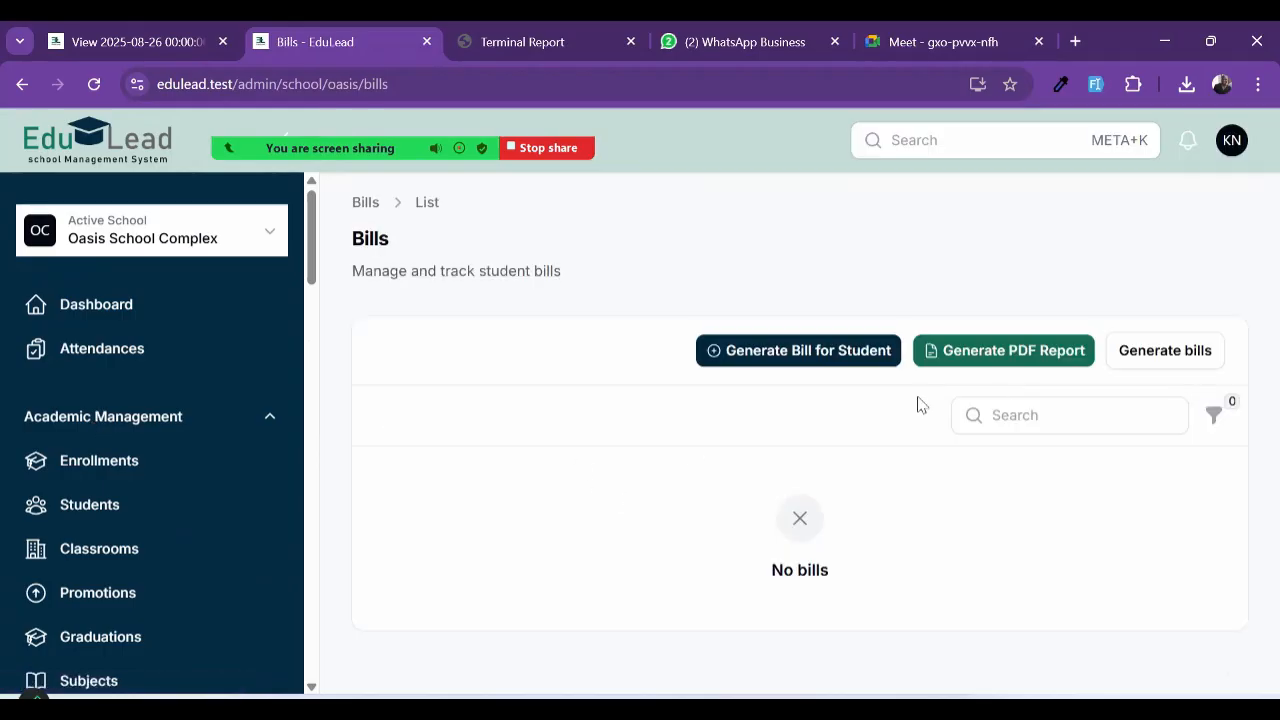
Step: Start generating bills for next term and try the Kindergarten and Primary departments
{"action": "scroll", "coordinate": [1131, 374], "scroll_direction": "up", "scroll_amount": 5}
{"action": "scroll", "coordinate": [1037, 329], "scroll_direction": "right", "scroll_amount": 3}
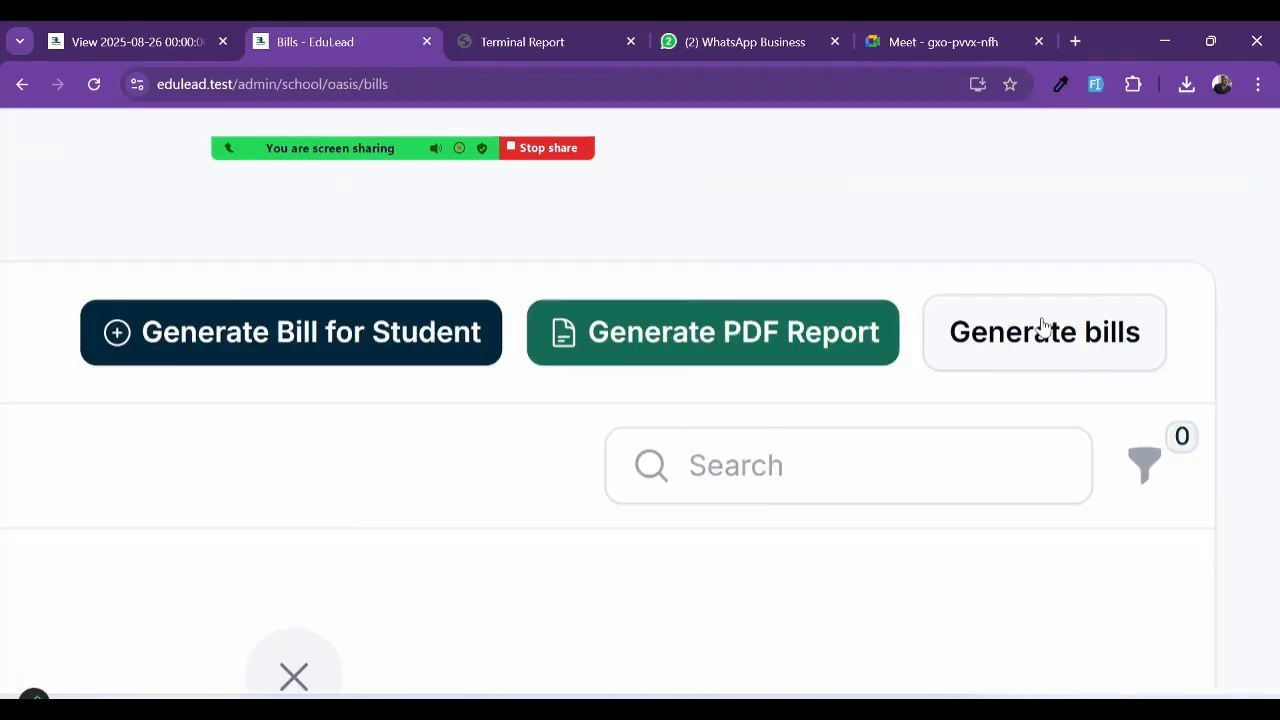
{"action": "scroll", "coordinate": [1037, 330], "scroll_direction": "right", "scroll_amount": 1}
{"action": "left_click", "coordinate": [1037, 330]}
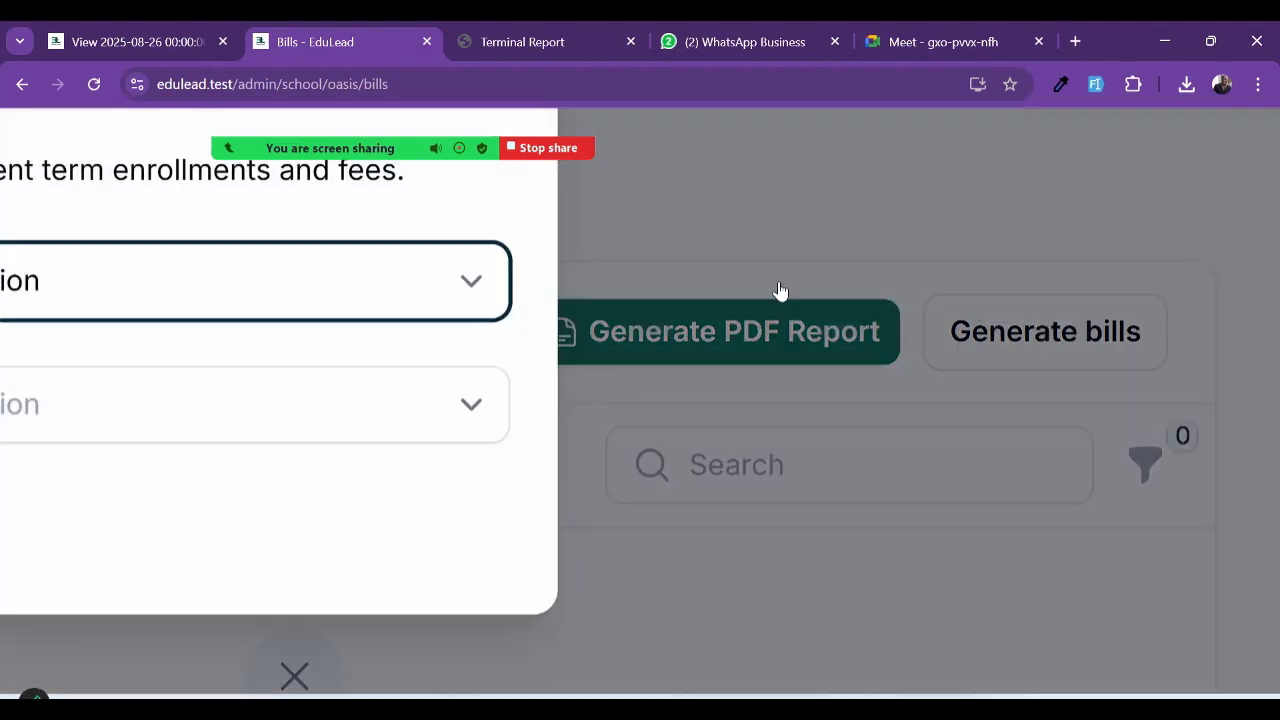
{"action": "scroll", "coordinate": [628, 327], "scroll_direction": "down", "scroll_amount": 5}
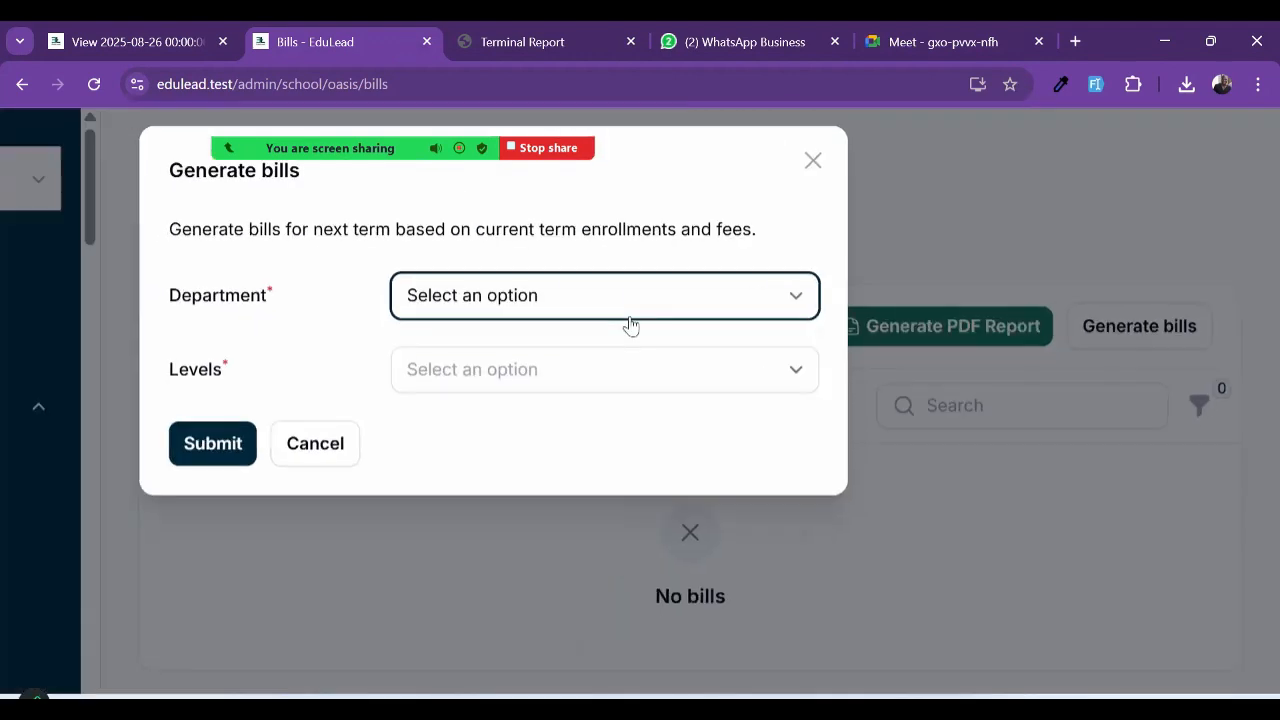
{"action": "left_click", "coordinate": [474, 305]}
{"action": "left_click", "coordinate": [484, 362]}
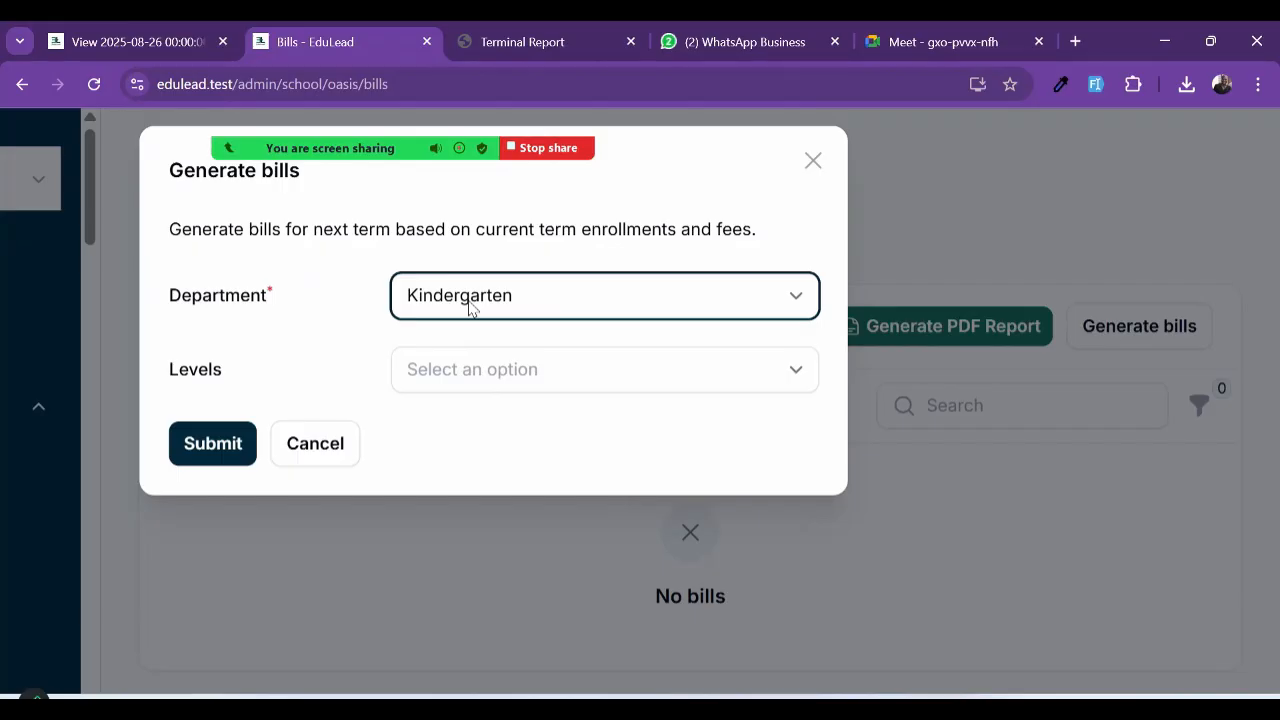
{"action": "left_click", "coordinate": [470, 307]}
{"action": "left_click", "coordinate": [449, 375]}
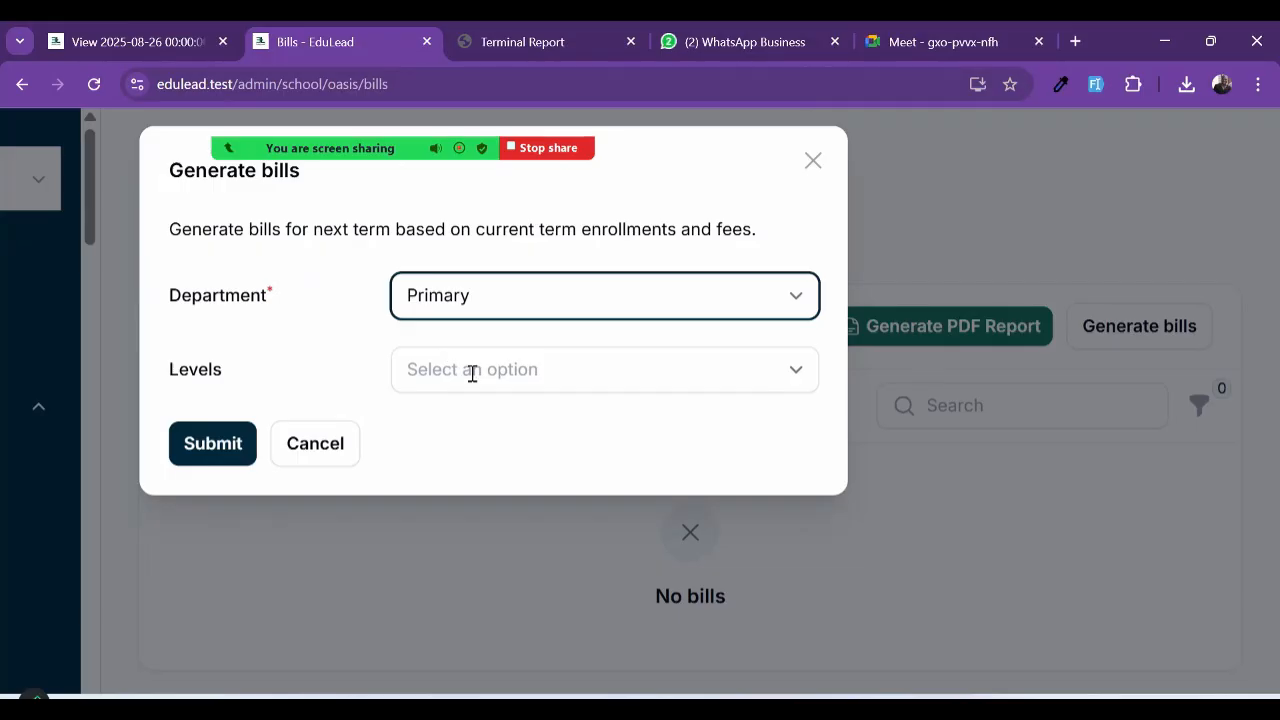
Step: Clear the department selection, examine the levels available for bulk bill generation, and cancel without submitting
{"action": "left_click", "coordinate": [472, 373]}
{"action": "left_click", "coordinate": [470, 306]}
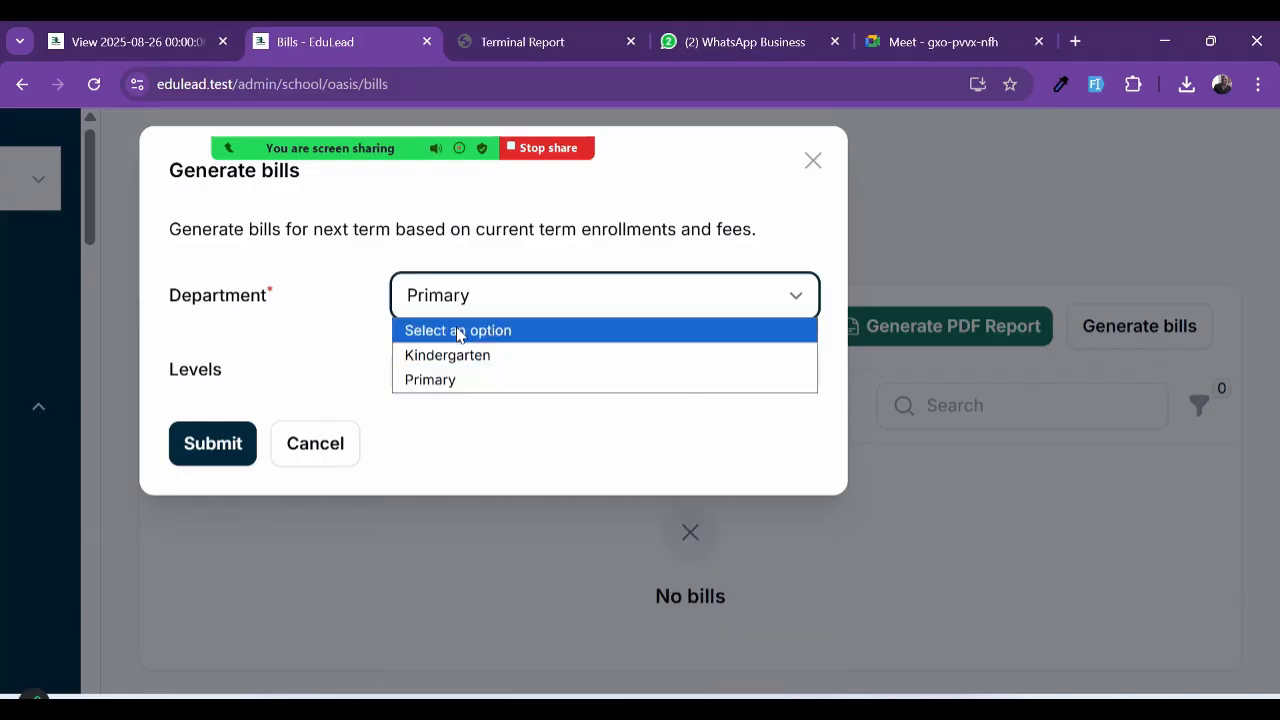
{"action": "left_click", "coordinate": [457, 329]}
{"action": "left_click", "coordinate": [514, 369]}
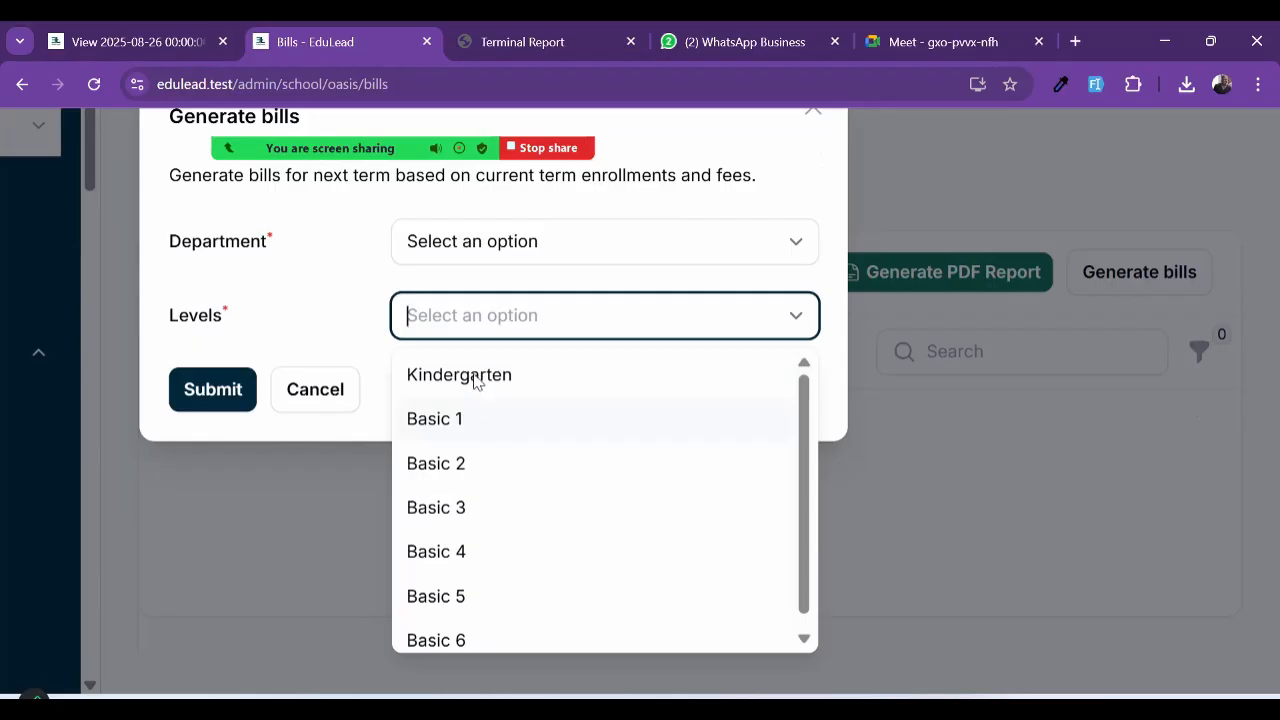
{"action": "scroll", "coordinate": [467, 461], "scroll_direction": "up", "scroll_amount": 4}
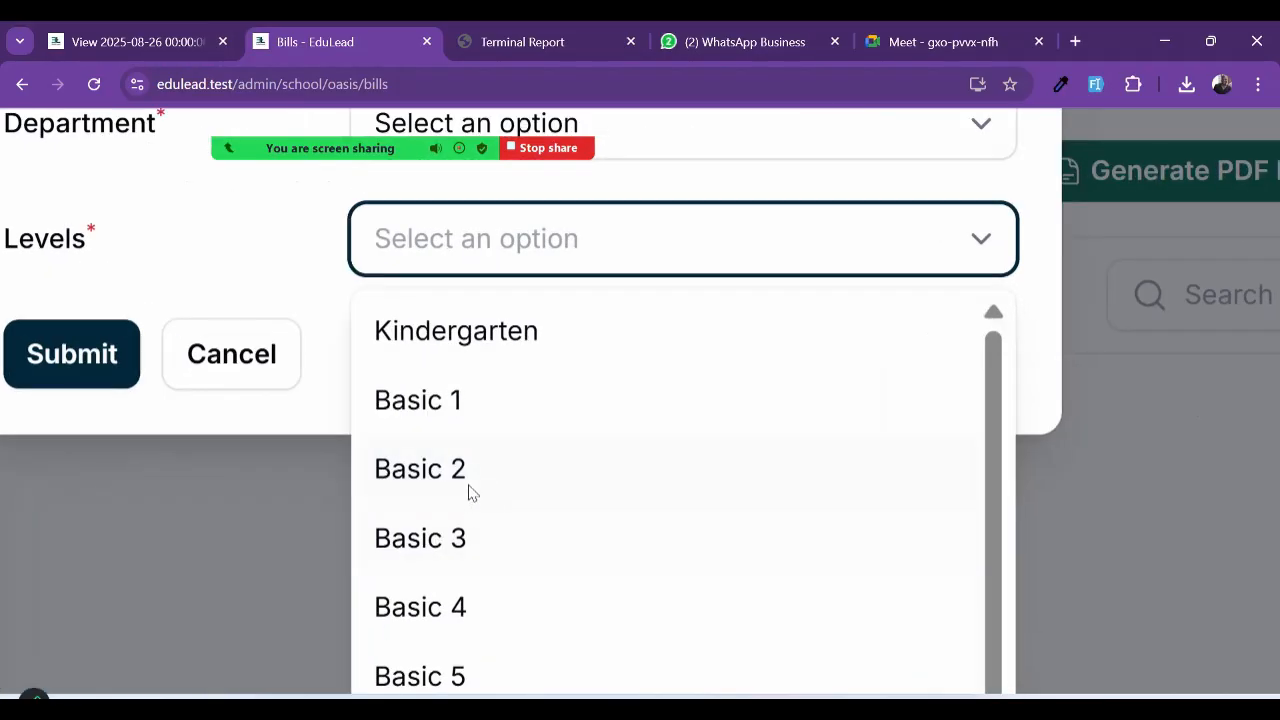
{"action": "scroll", "coordinate": [490, 421], "scroll_direction": "down", "scroll_amount": 4}
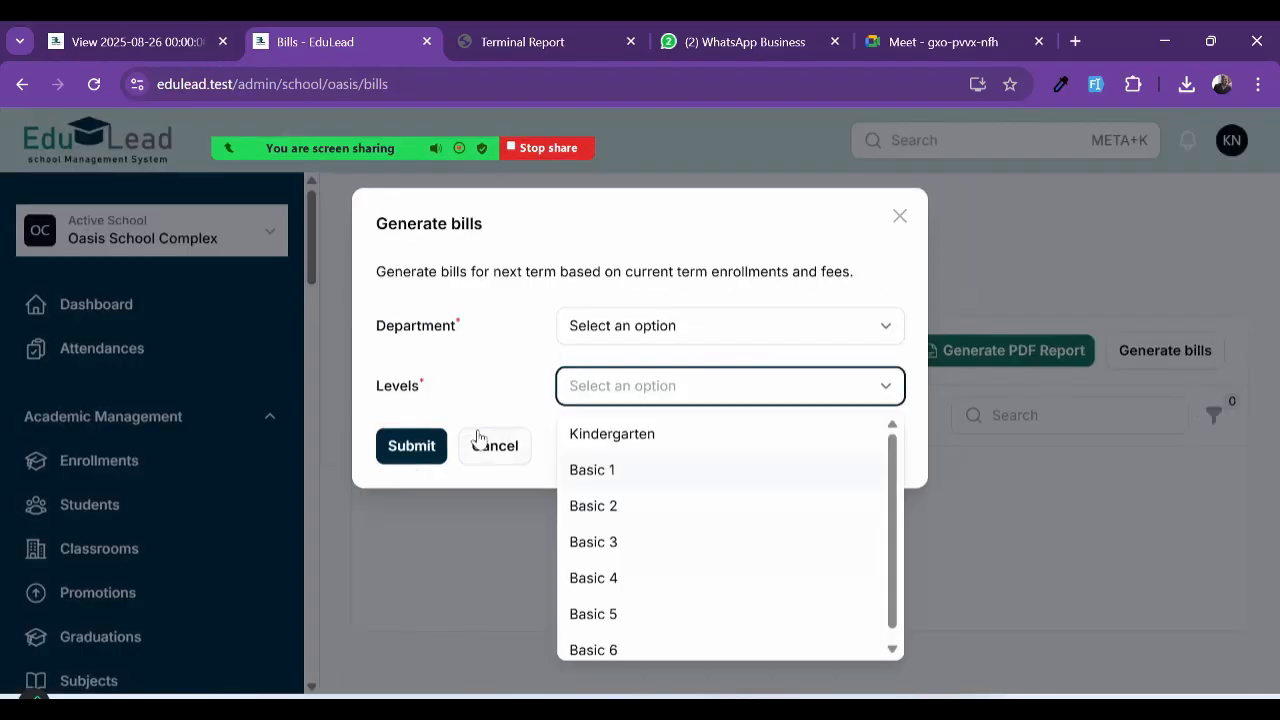
{"action": "left_click", "coordinate": [484, 443]}
{"action": "left_click", "coordinate": [478, 440]}
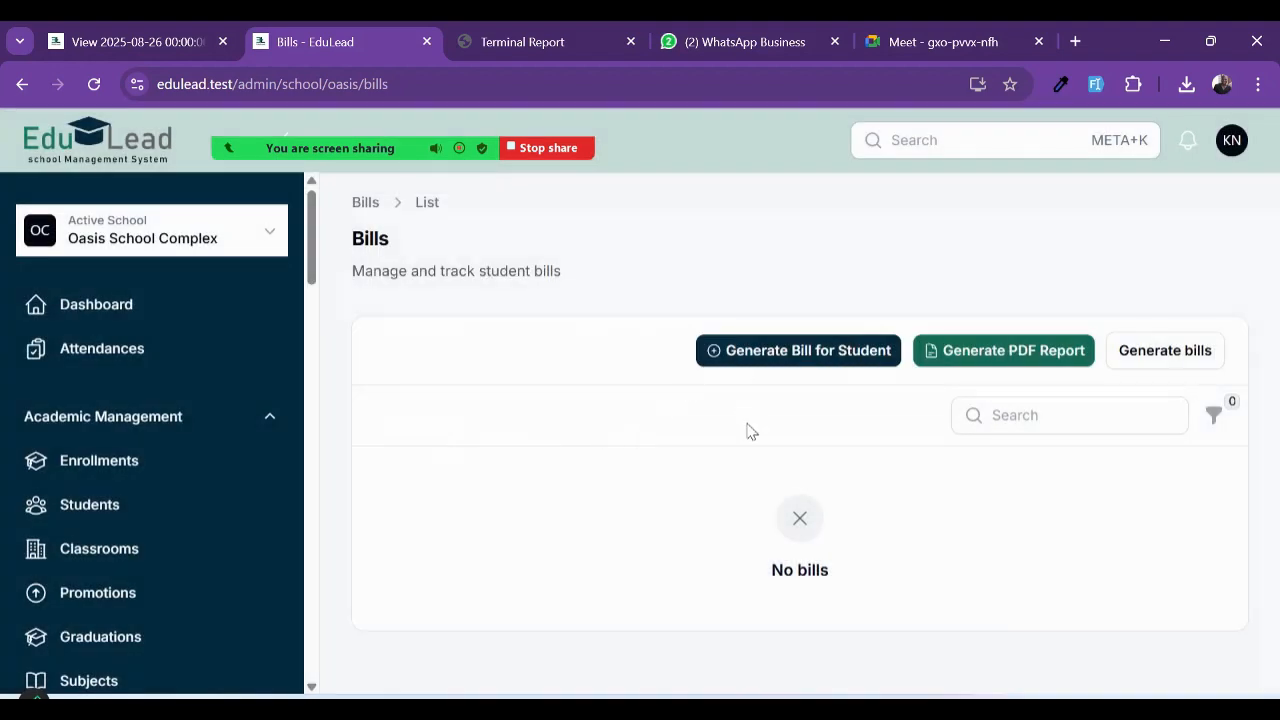
Step: Start generating a bill for an individual student, search for "el", and select the matching Basic 2 A student
{"action": "scroll", "coordinate": [826, 360], "scroll_direction": "up", "scroll_amount": 4}
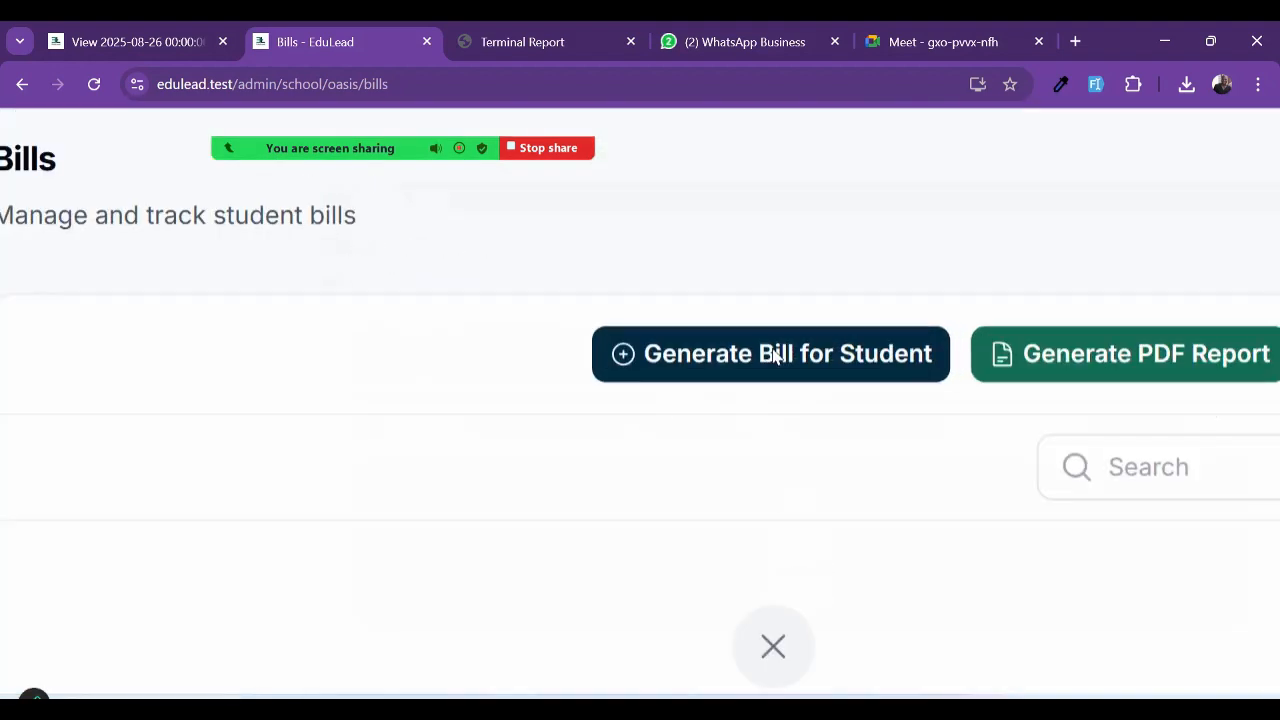
{"action": "left_click", "coordinate": [775, 357]}
{"action": "scroll", "coordinate": [775, 357], "scroll_direction": "down", "scroll_amount": 3}
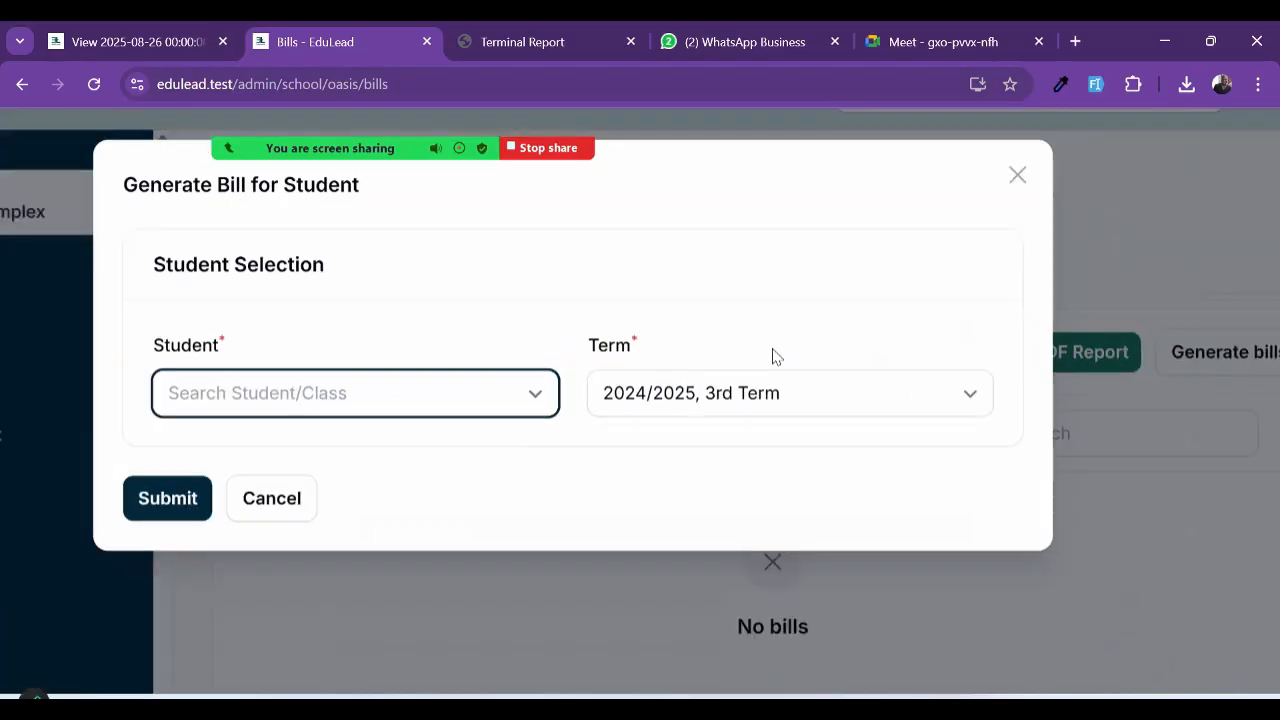
{"action": "scroll", "coordinate": [775, 357], "scroll_direction": "down", "scroll_amount": 2}
{"action": "left_click", "coordinate": [507, 395]}
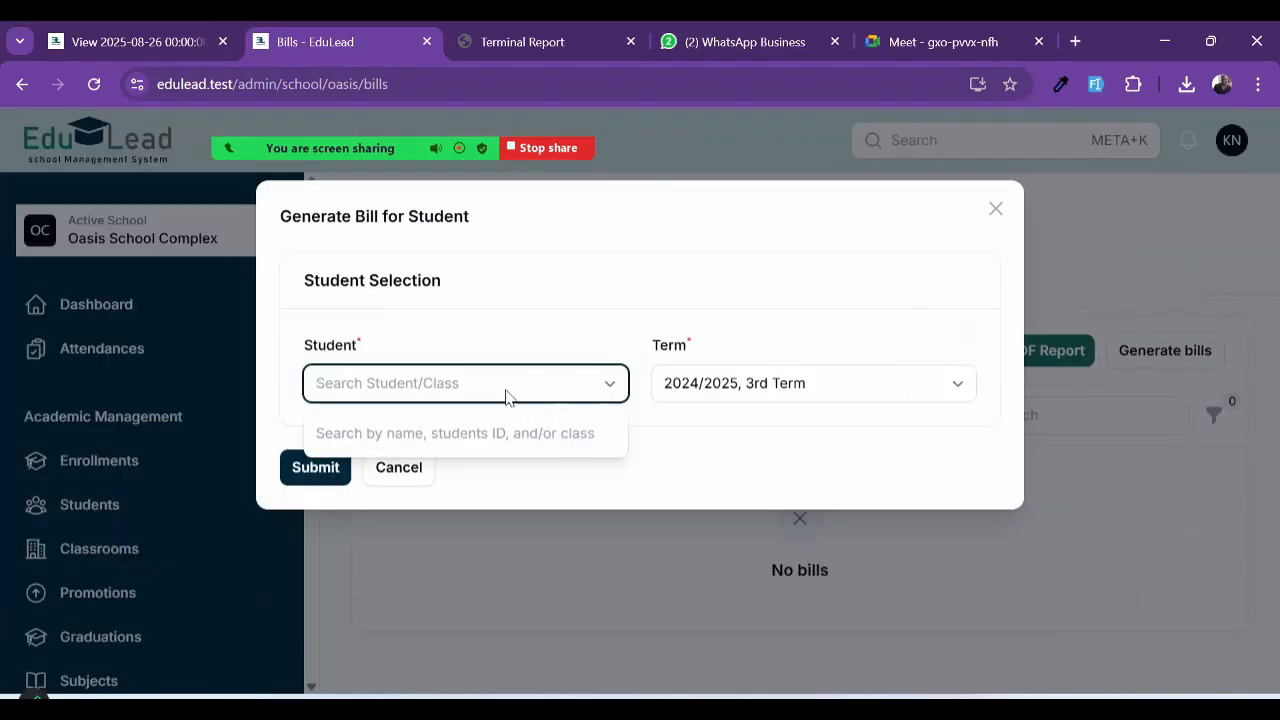
{"action": "type", "text": "el"}
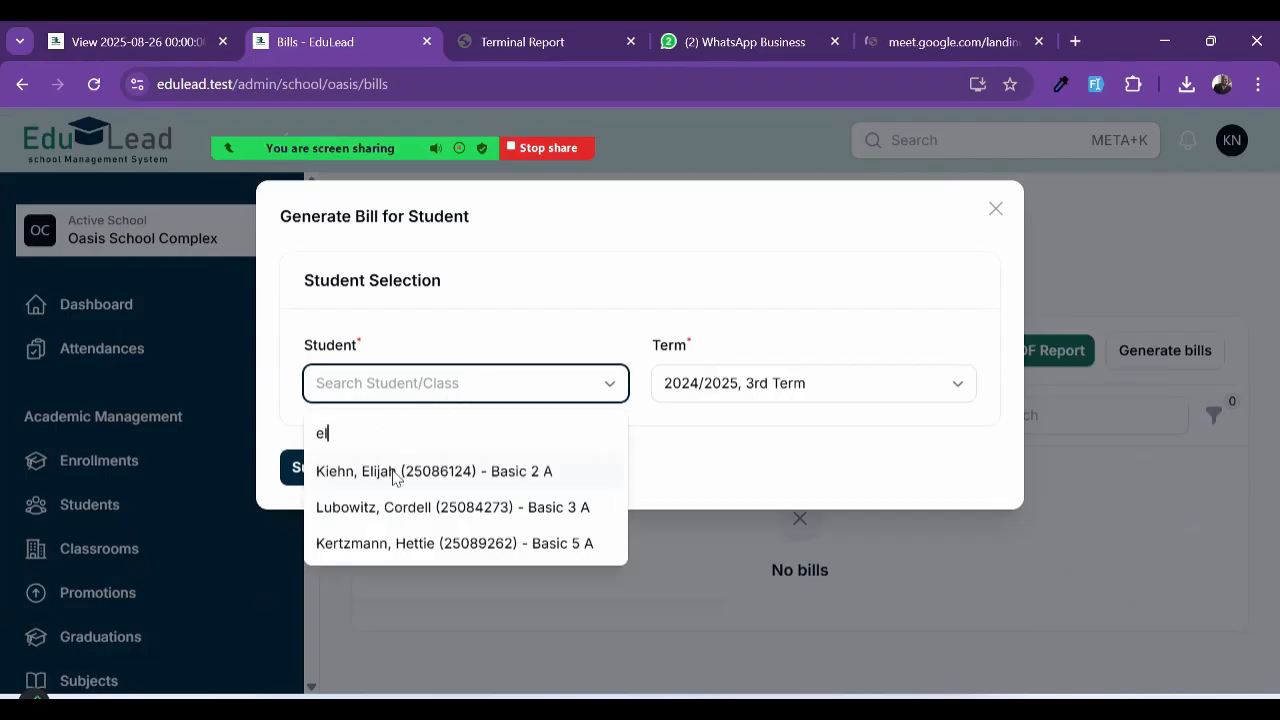
{"action": "left_click", "coordinate": [395, 474]}
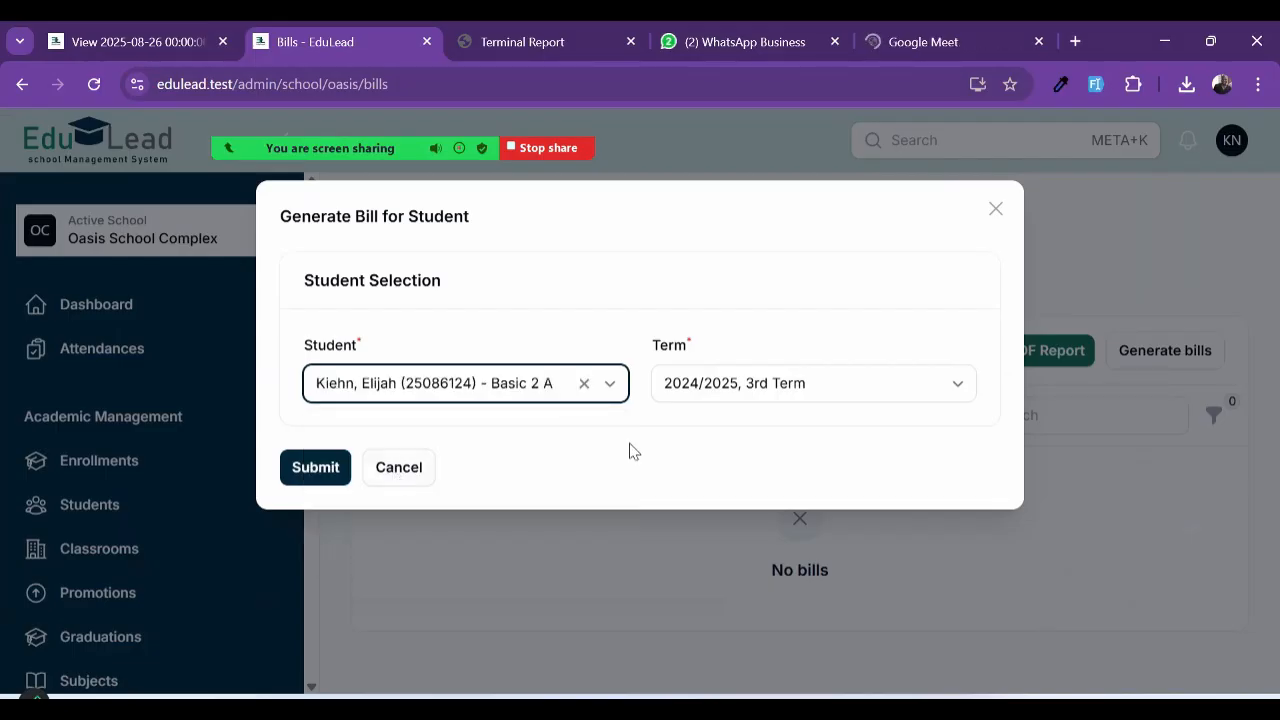
Step: Examine the bill preview's class, term, individual current term fees, subtotal and total bill amount
{"action": "scroll", "coordinate": [629, 451], "scroll_direction": "down", "scroll_amount": 3}
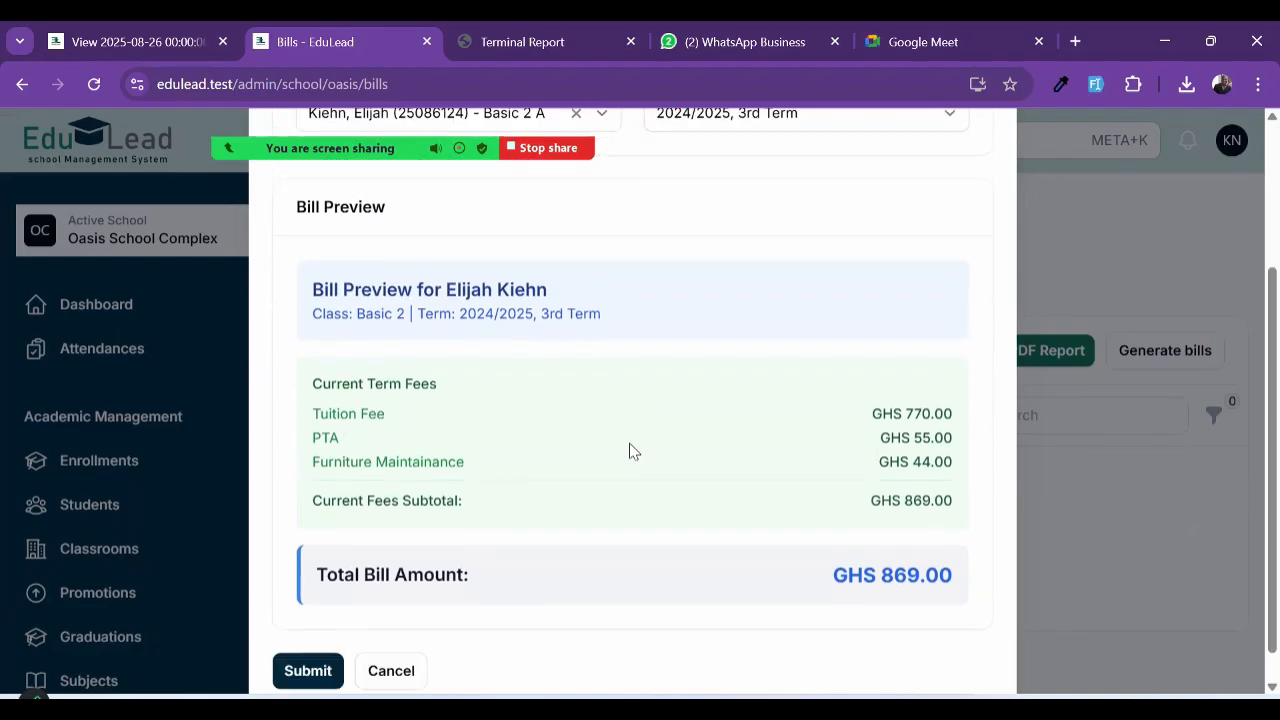
{"action": "scroll", "coordinate": [641, 468], "scroll_direction": "up", "scroll_amount": 3}
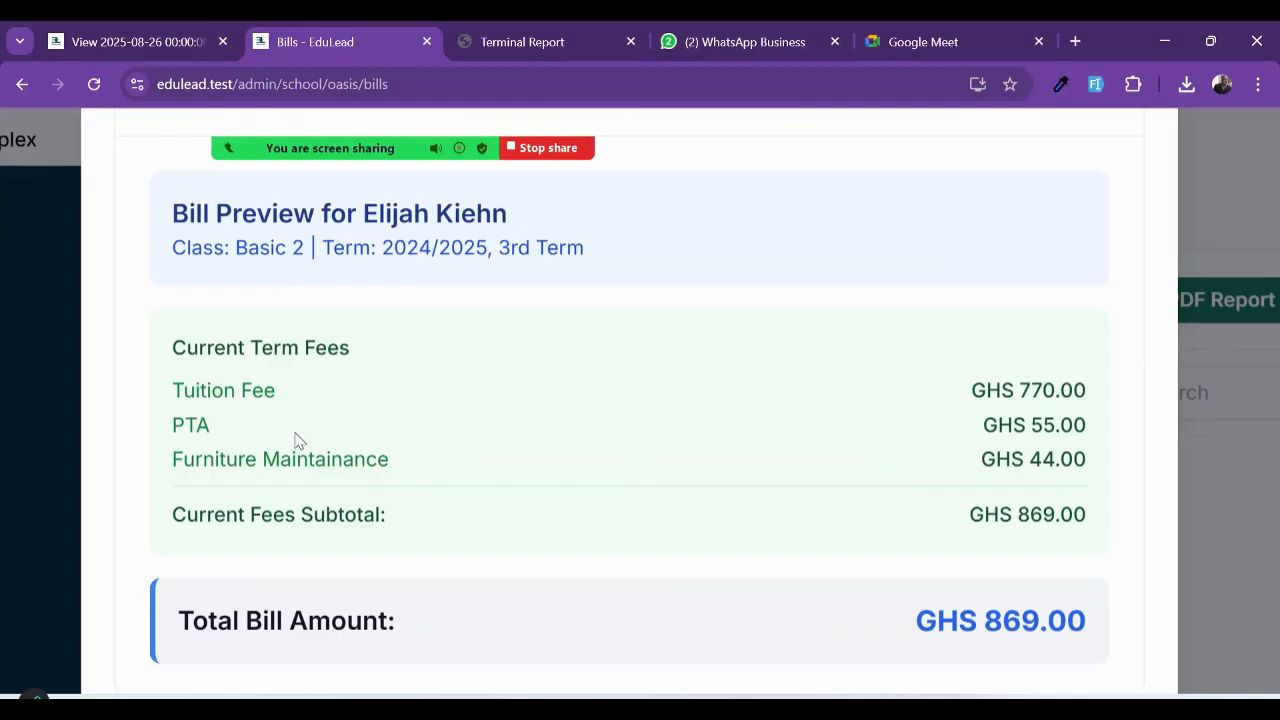
{"action": "scroll", "coordinate": [295, 438], "scroll_direction": "up", "scroll_amount": 3}
{"action": "scroll", "coordinate": [295, 438], "scroll_direction": "down", "scroll_amount": 4}
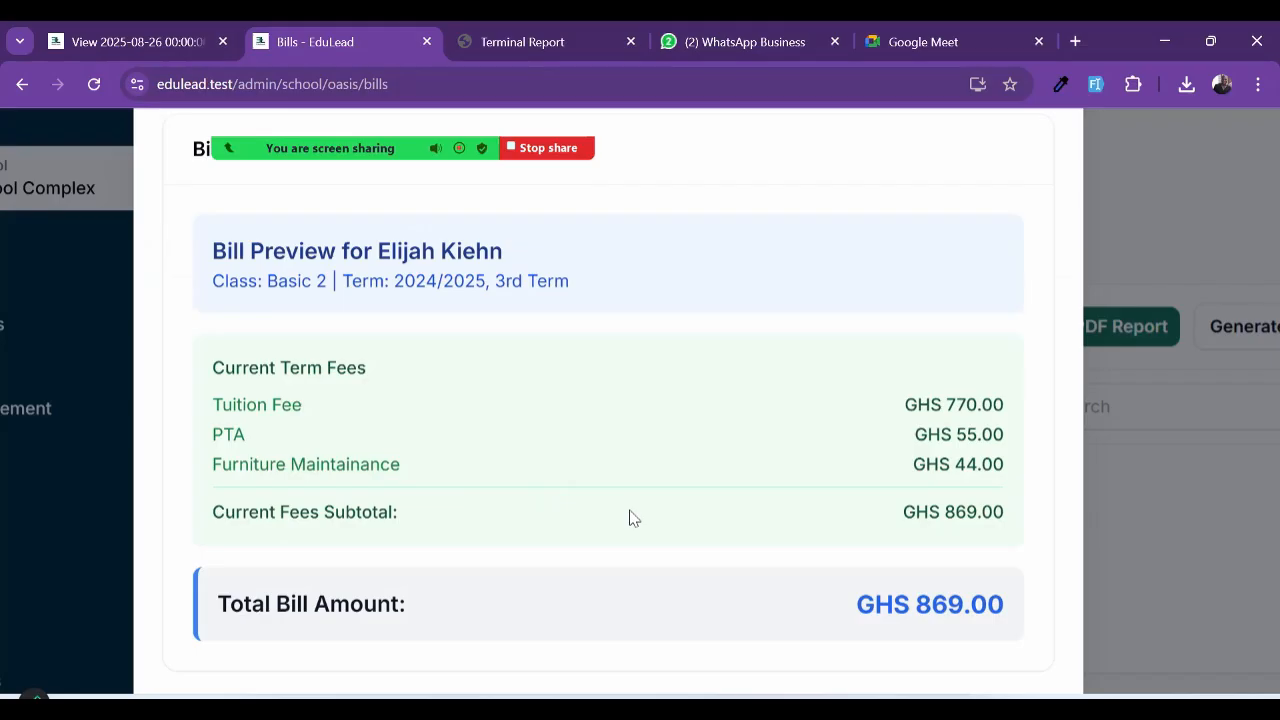
{"action": "scroll", "coordinate": [629, 518], "scroll_direction": "down", "scroll_amount": 1}
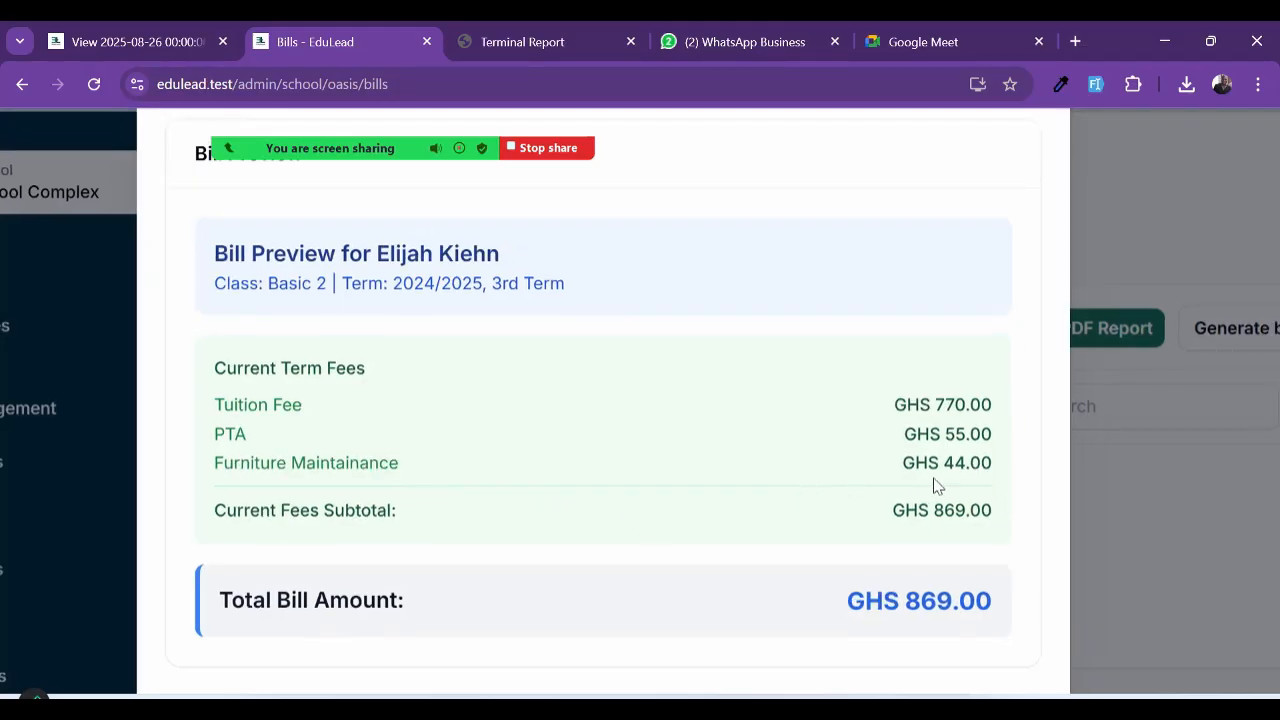
{"action": "scroll", "coordinate": [871, 479], "scroll_direction": "up", "scroll_amount": 3}
{"action": "scroll", "coordinate": [870, 478], "scroll_direction": "down", "scroll_amount": 5}
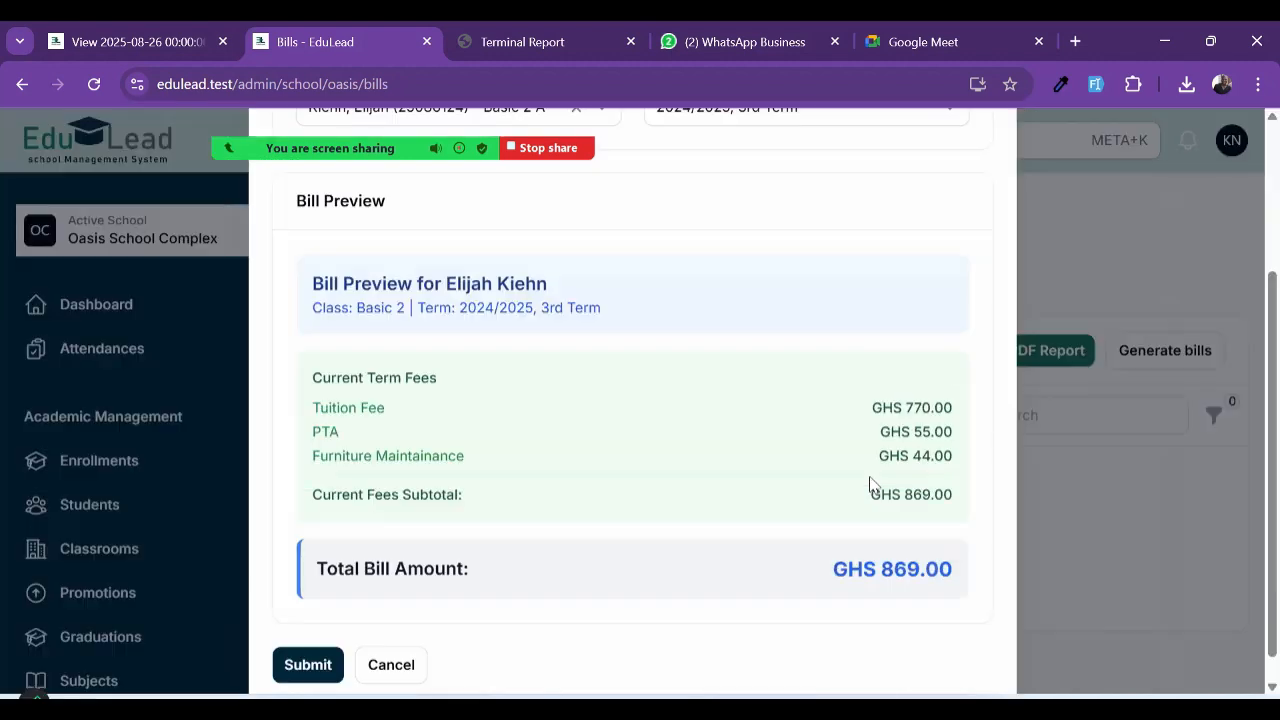
{"action": "scroll", "coordinate": [637, 517], "scroll_direction": "down", "scroll_amount": 2}
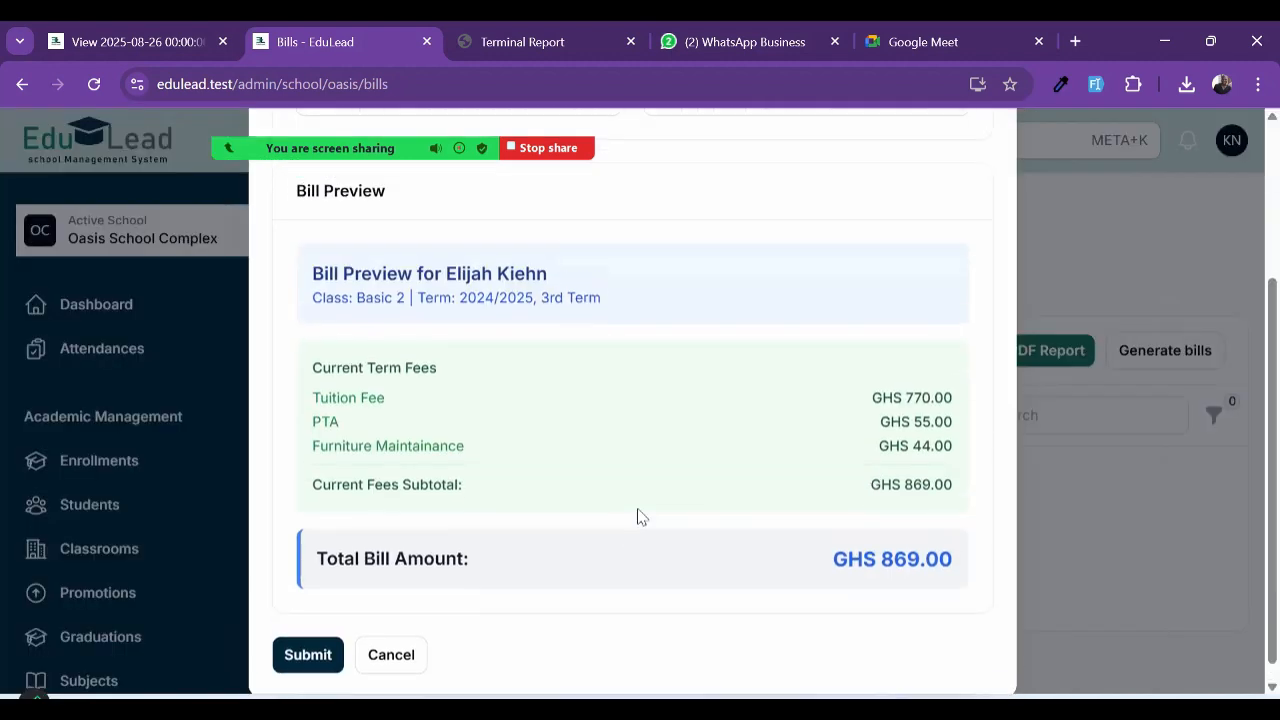
{"action": "double_click", "coordinate": [903, 556]}
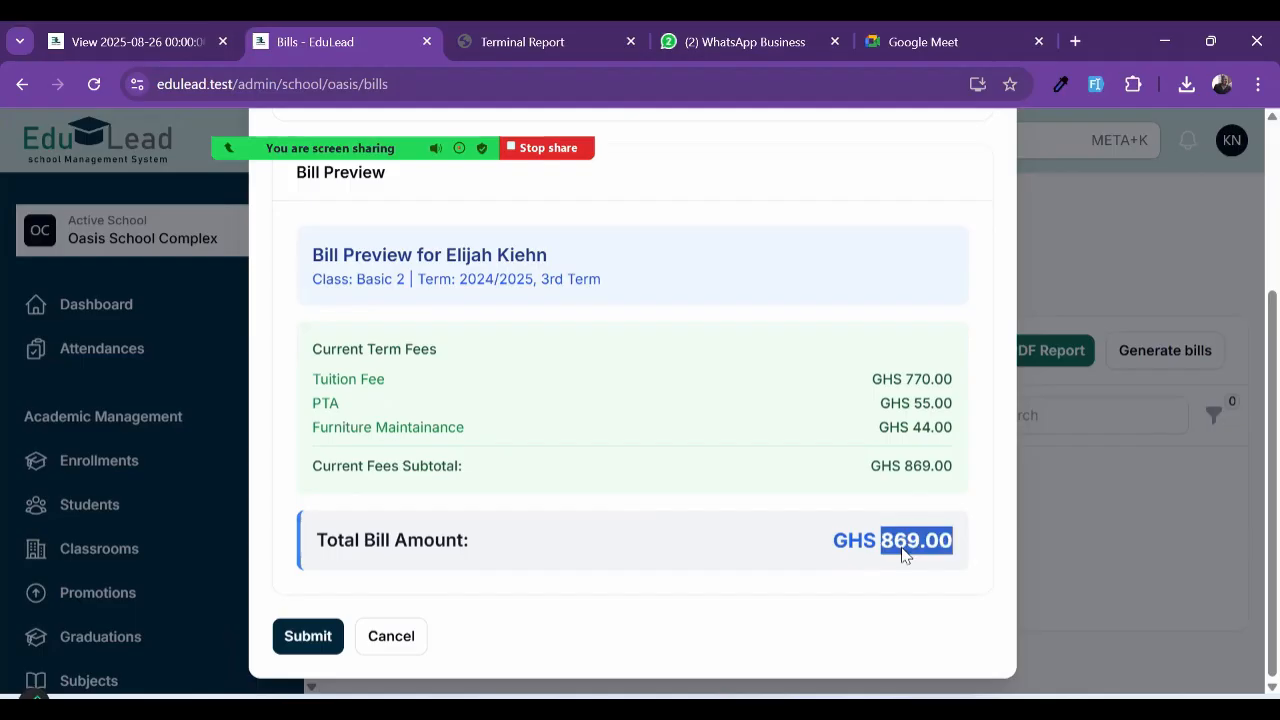
{"action": "scroll", "coordinate": [910, 553], "scroll_direction": "up", "scroll_amount": 3}
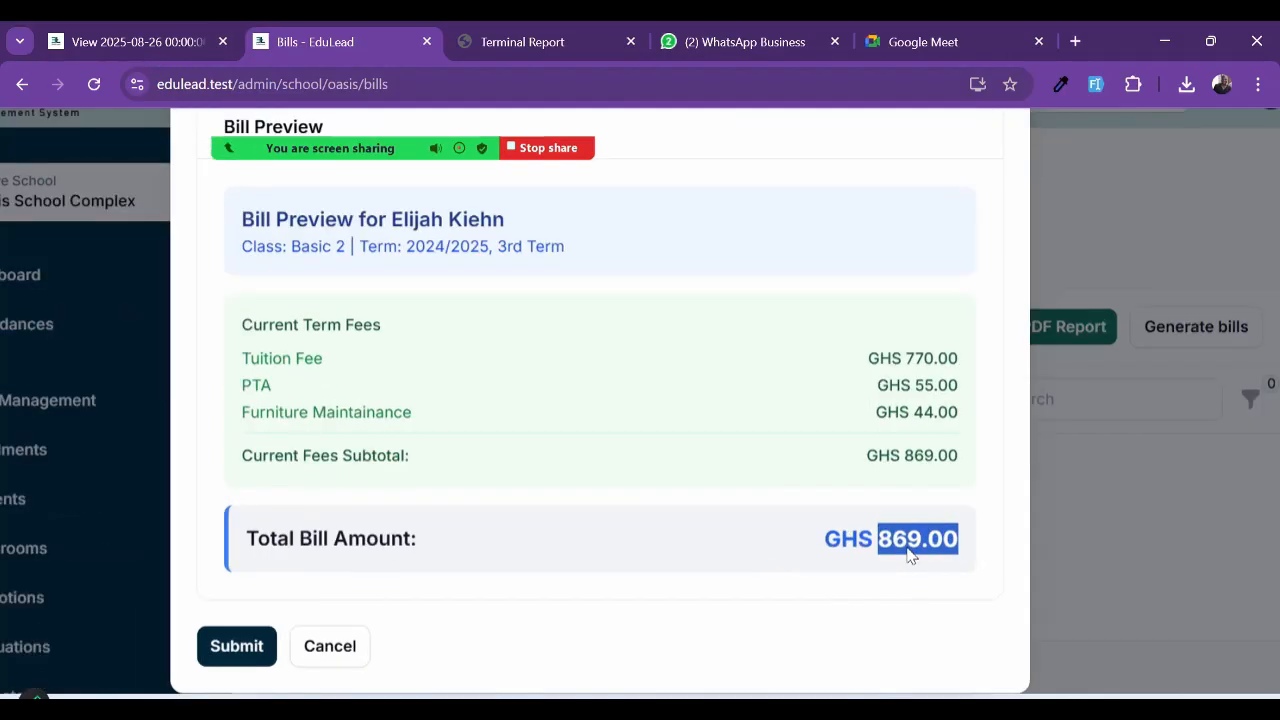
{"action": "scroll", "coordinate": [912, 551], "scroll_direction": "down", "scroll_amount": 3}
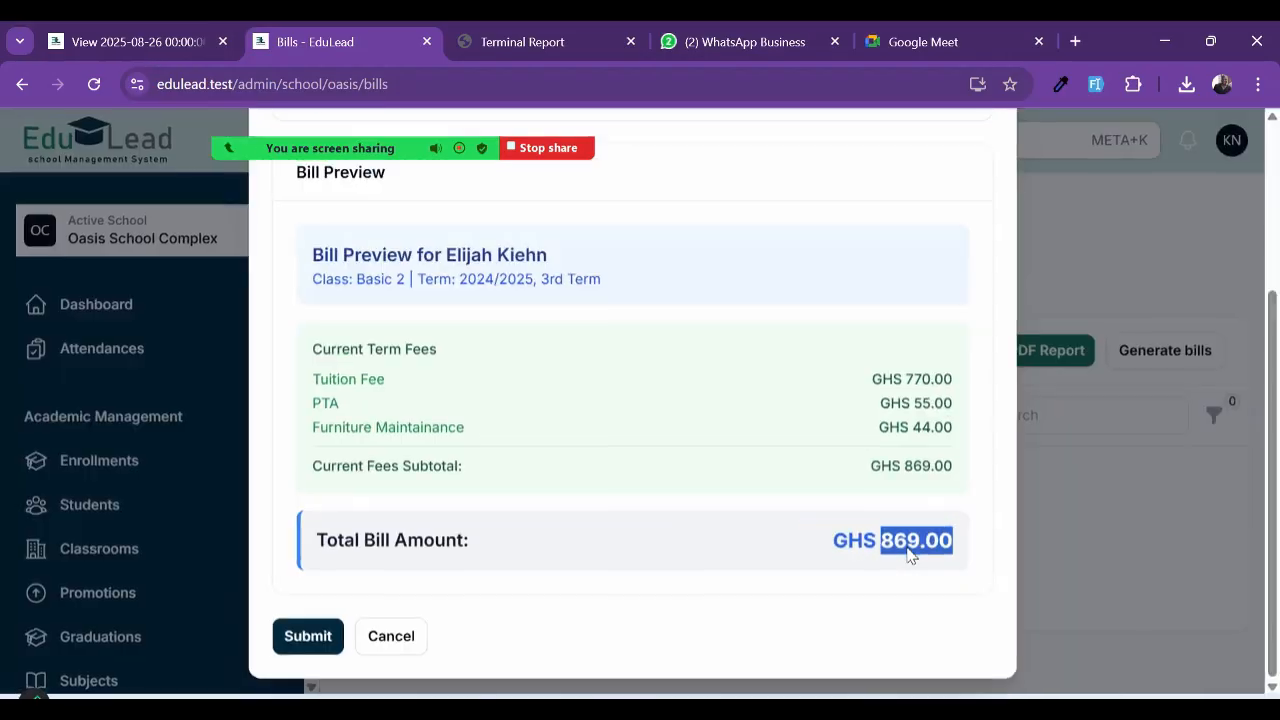
Step: Submit the Basic 2 student's bill for 2024/2025, 3rd Term and open its record from the bills list
{"action": "left_click", "coordinate": [318, 633]}
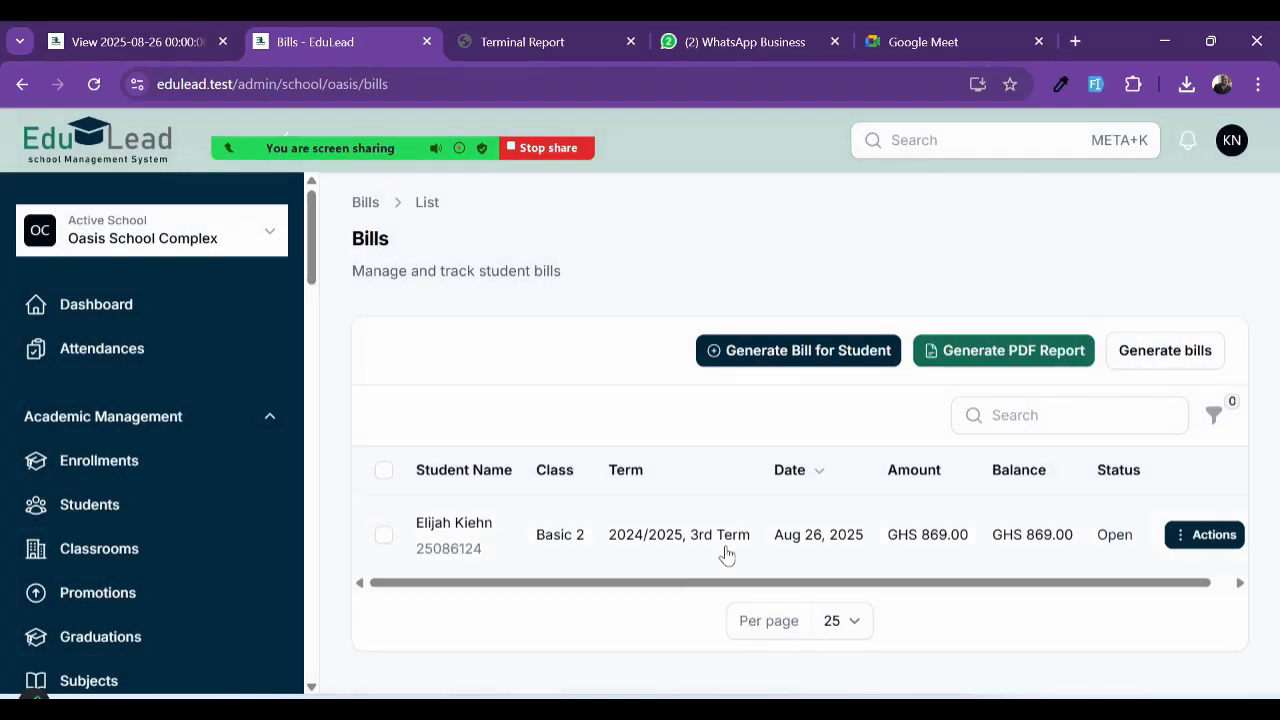
{"action": "scroll", "coordinate": [827, 555], "scroll_direction": "right", "scroll_amount": 1}
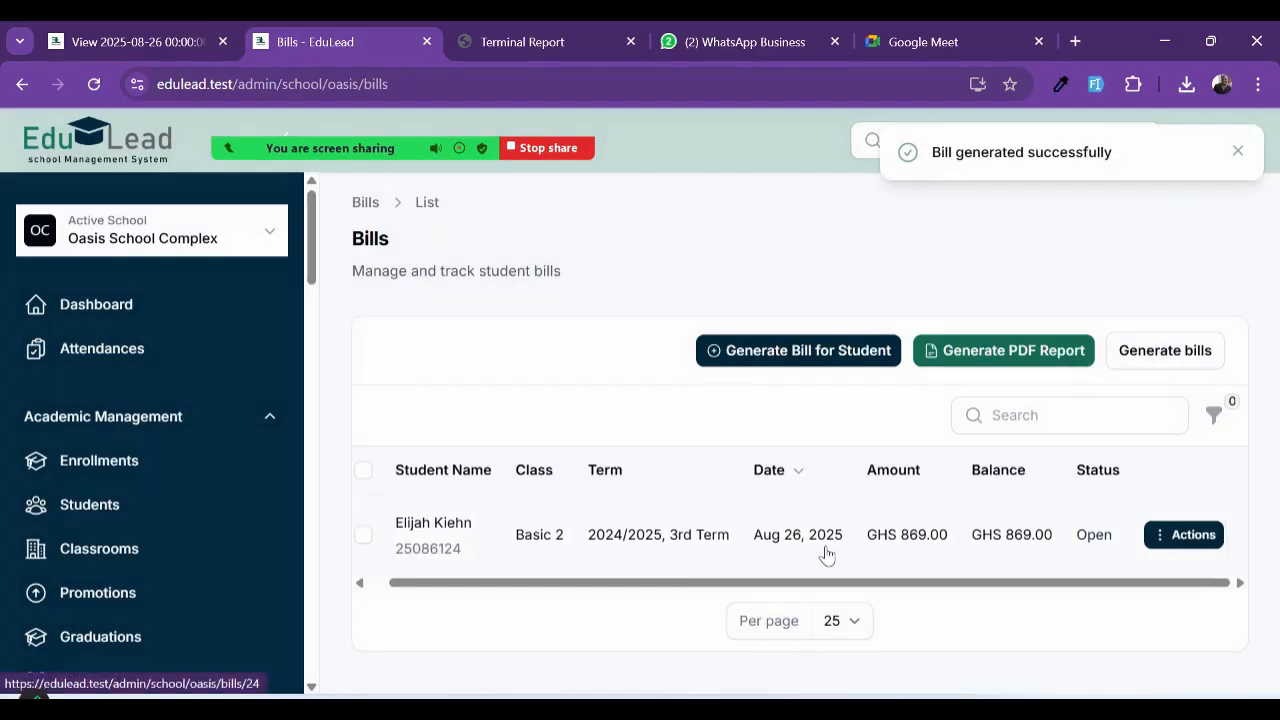
{"action": "left_click", "coordinate": [988, 549]}
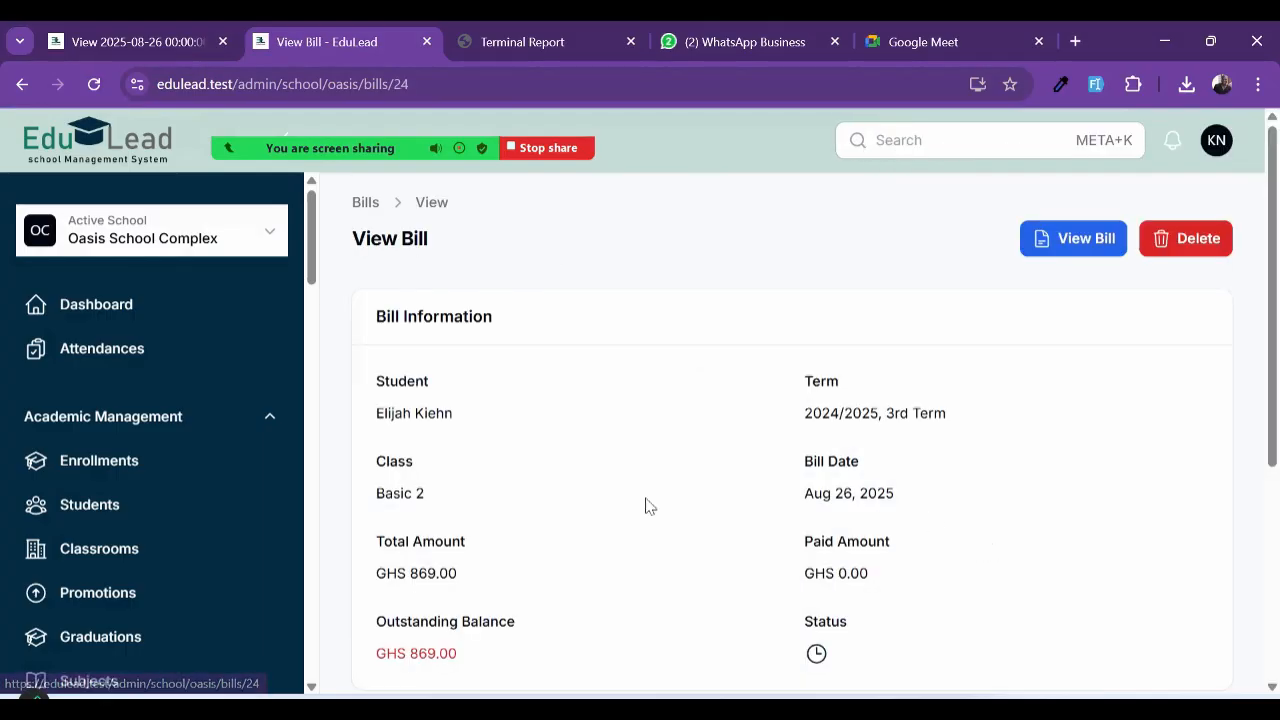
Step: Examine the bill's outstanding balance, paid amount and status, and the fee types listed under Bill Items
{"action": "scroll", "coordinate": [645, 505], "scroll_direction": "down", "scroll_amount": 2}
{"action": "scroll", "coordinate": [643, 506], "scroll_direction": "up", "scroll_amount": 2}
{"action": "scroll", "coordinate": [557, 591], "scroll_direction": "down", "scroll_amount": 2}
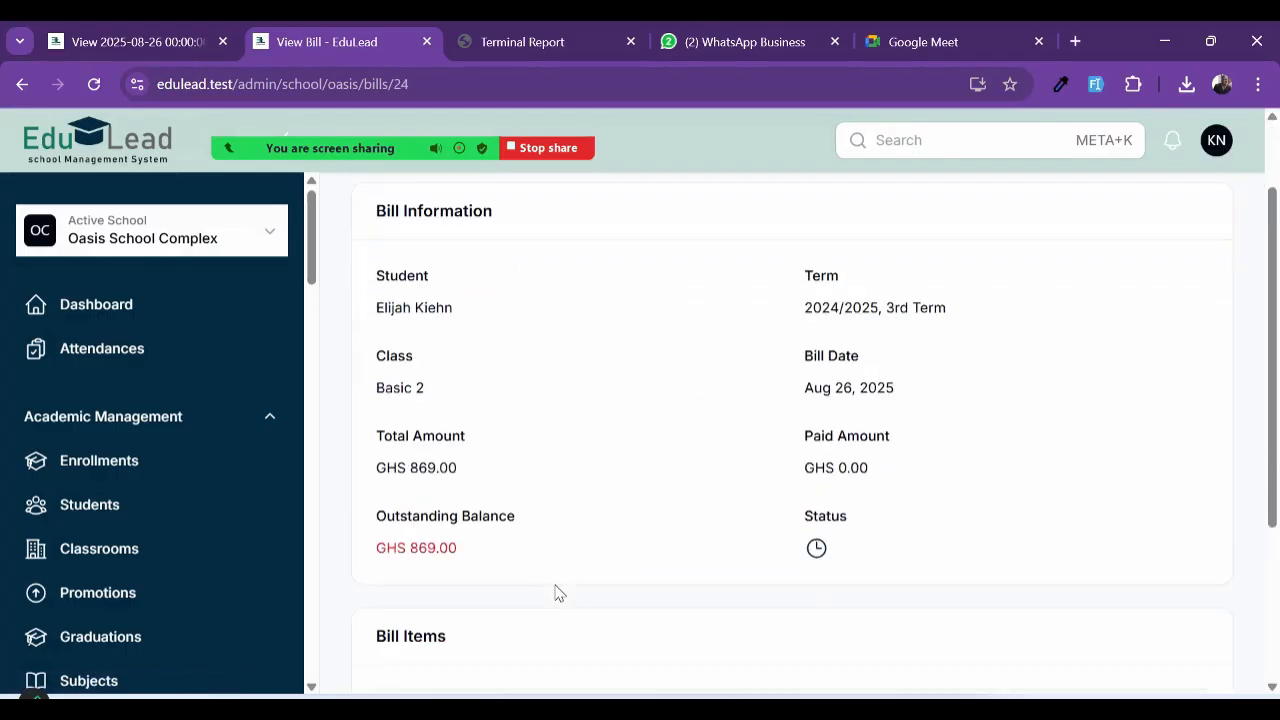
{"action": "triple_click", "coordinate": [425, 544]}
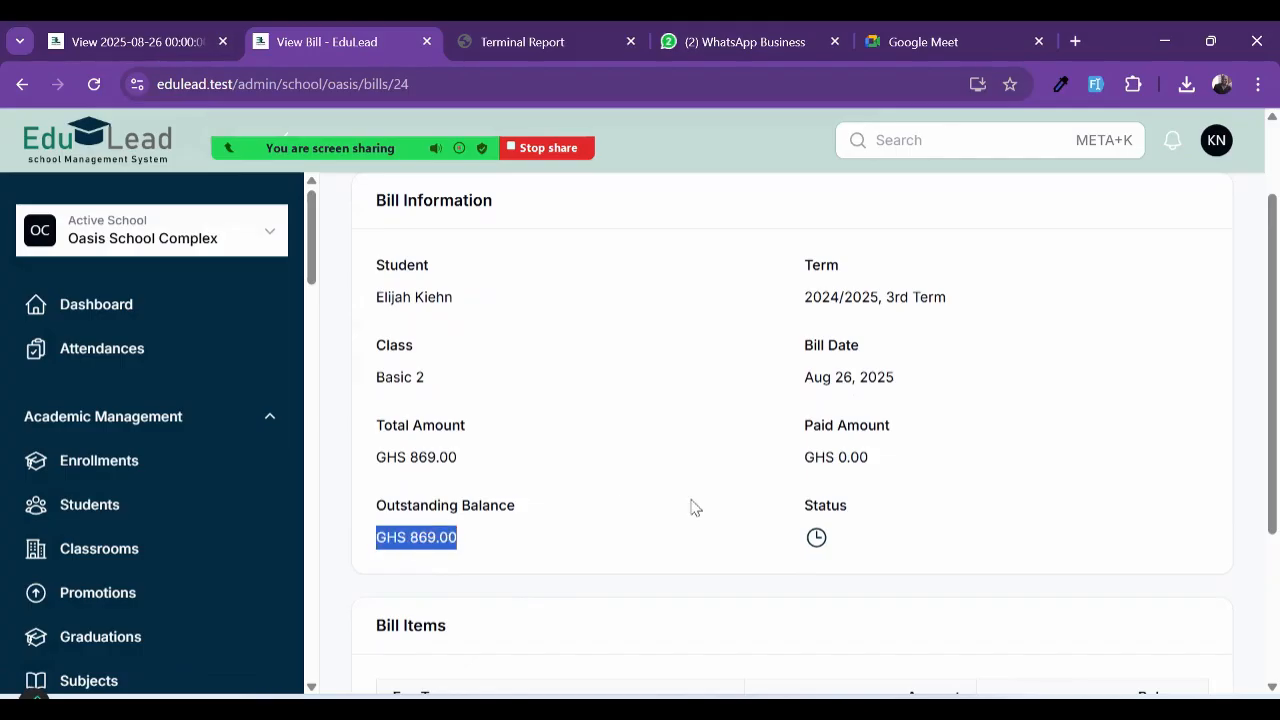
{"action": "scroll", "coordinate": [810, 470], "scroll_direction": "down", "scroll_amount": 1}
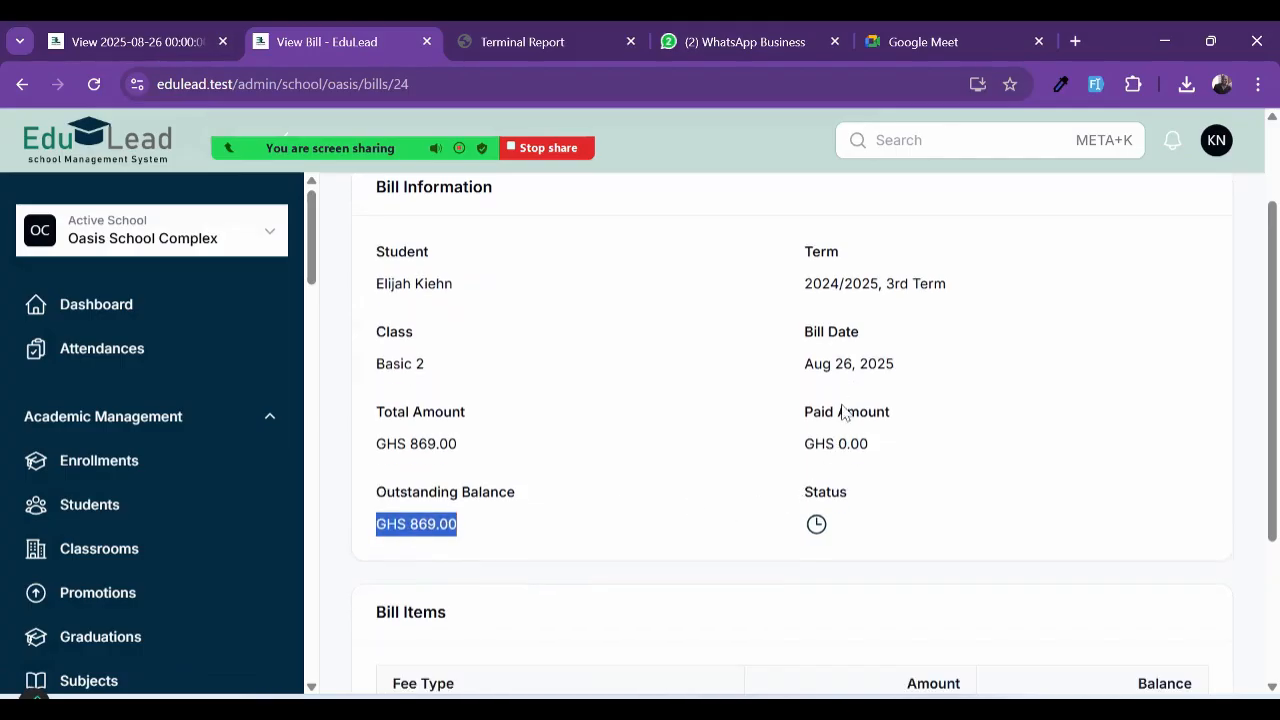
{"action": "scroll", "coordinate": [846, 411], "scroll_direction": "down", "scroll_amount": 1}
{"action": "left_click_drag", "start_coordinate": [872, 421], "coordinate": [789, 397]}
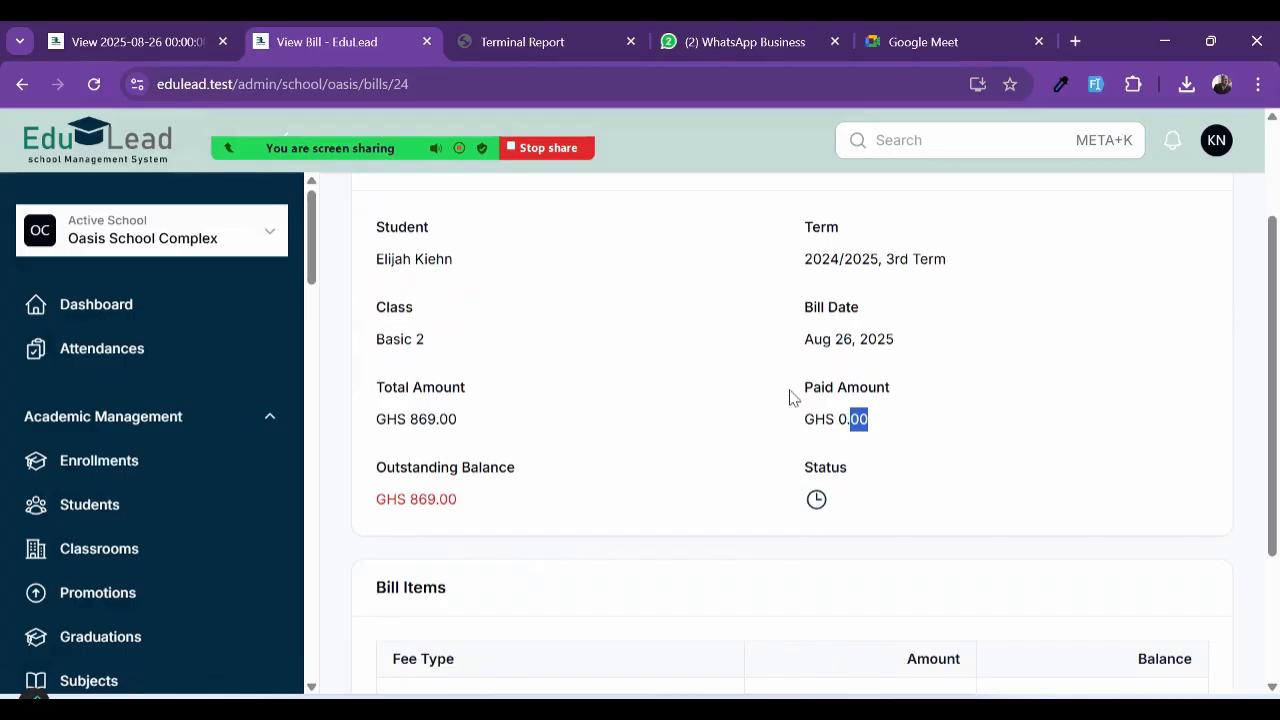
{"action": "scroll", "coordinate": [789, 397], "scroll_direction": "down", "scroll_amount": 2}
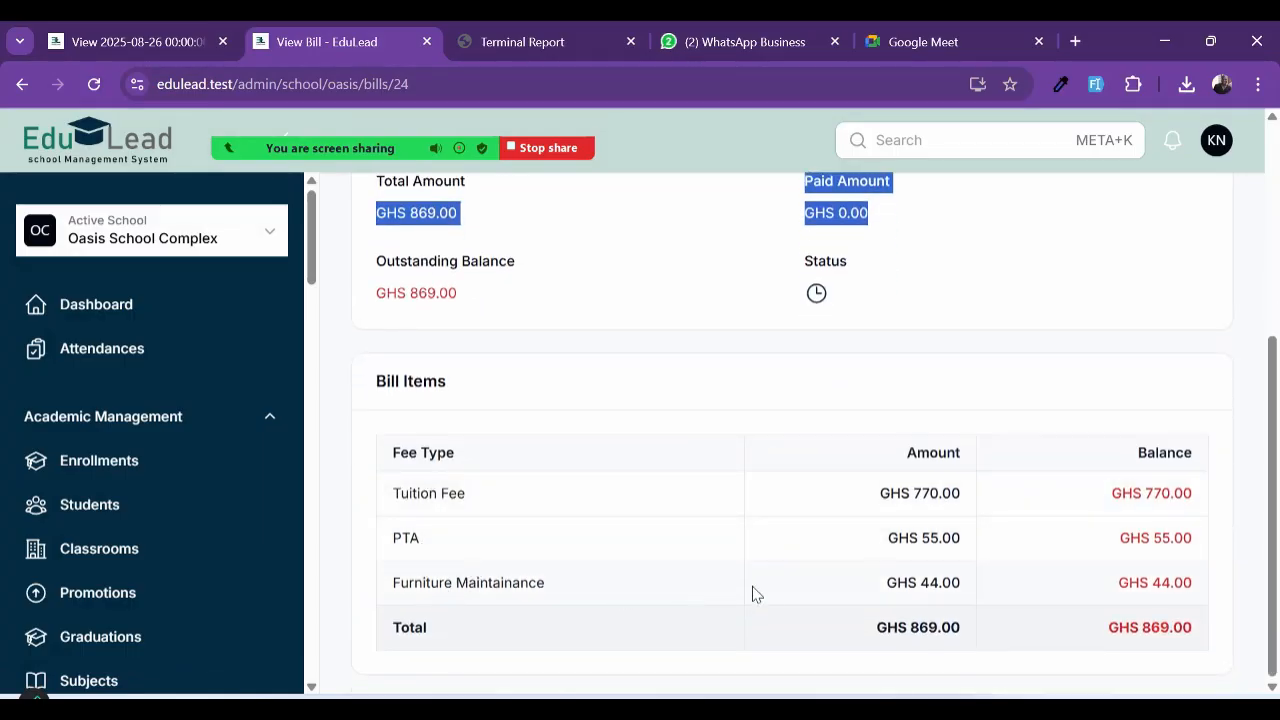
{"action": "scroll", "coordinate": [763, 591], "scroll_direction": "up", "scroll_amount": 3}
{"action": "scroll", "coordinate": [694, 623], "scroll_direction": "down", "scroll_amount": 3}
{"action": "scroll", "coordinate": [681, 560], "scroll_direction": "up", "scroll_amount": 4}
{"action": "left_click", "coordinate": [730, 487]}
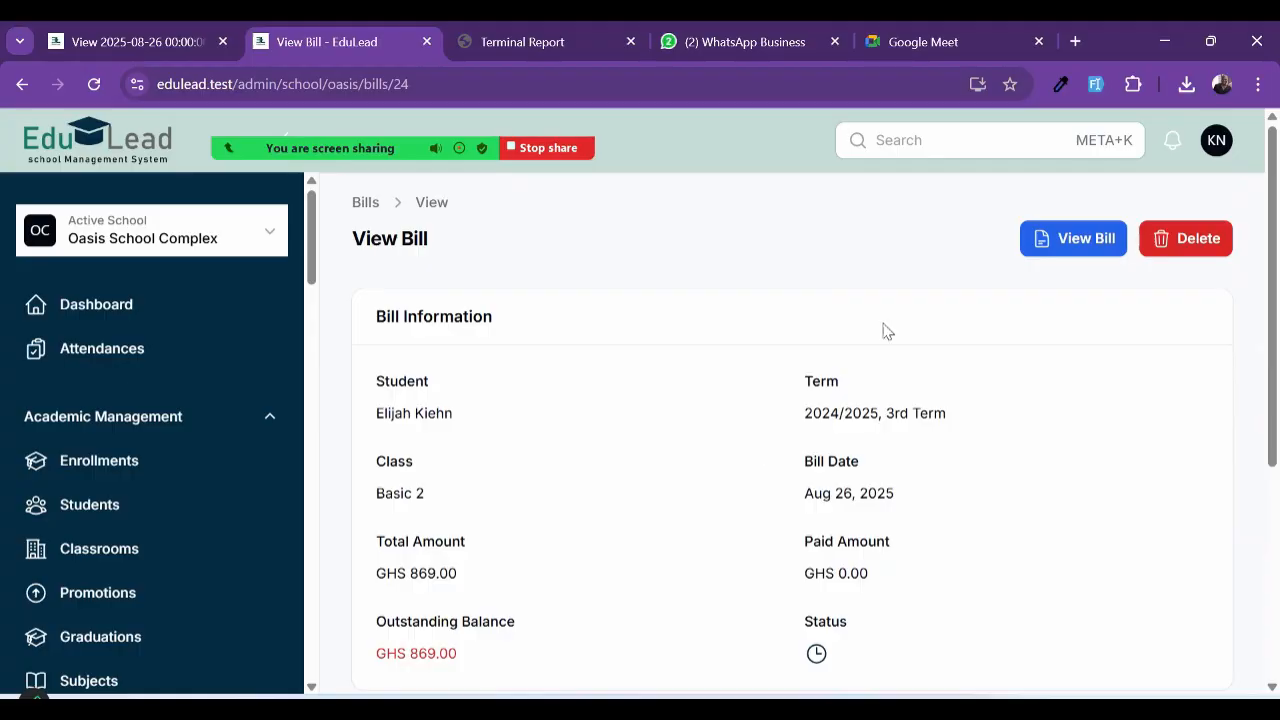
Step: Open the bill's printable statement and examine its school header, logo placeholder and fee table
{"action": "left_click", "coordinate": [1085, 240]}
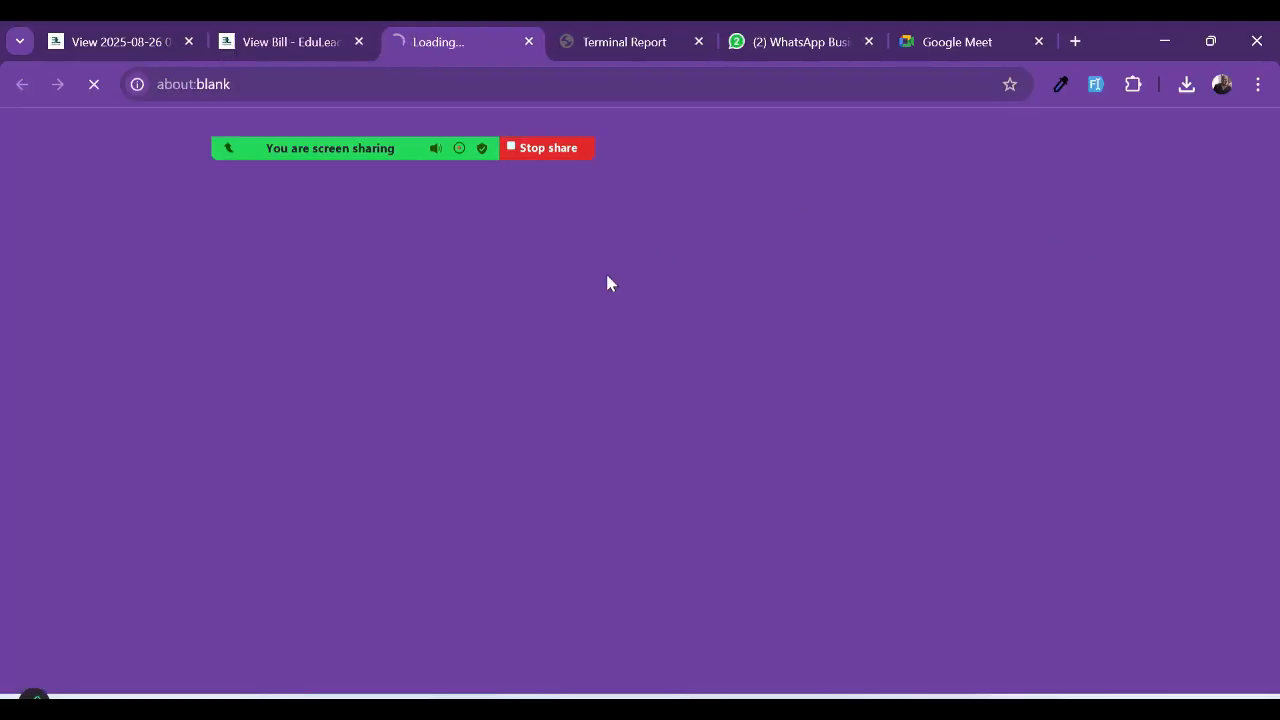
{"action": "scroll", "coordinate": [590, 545], "scroll_direction": "up", "scroll_amount": 3}
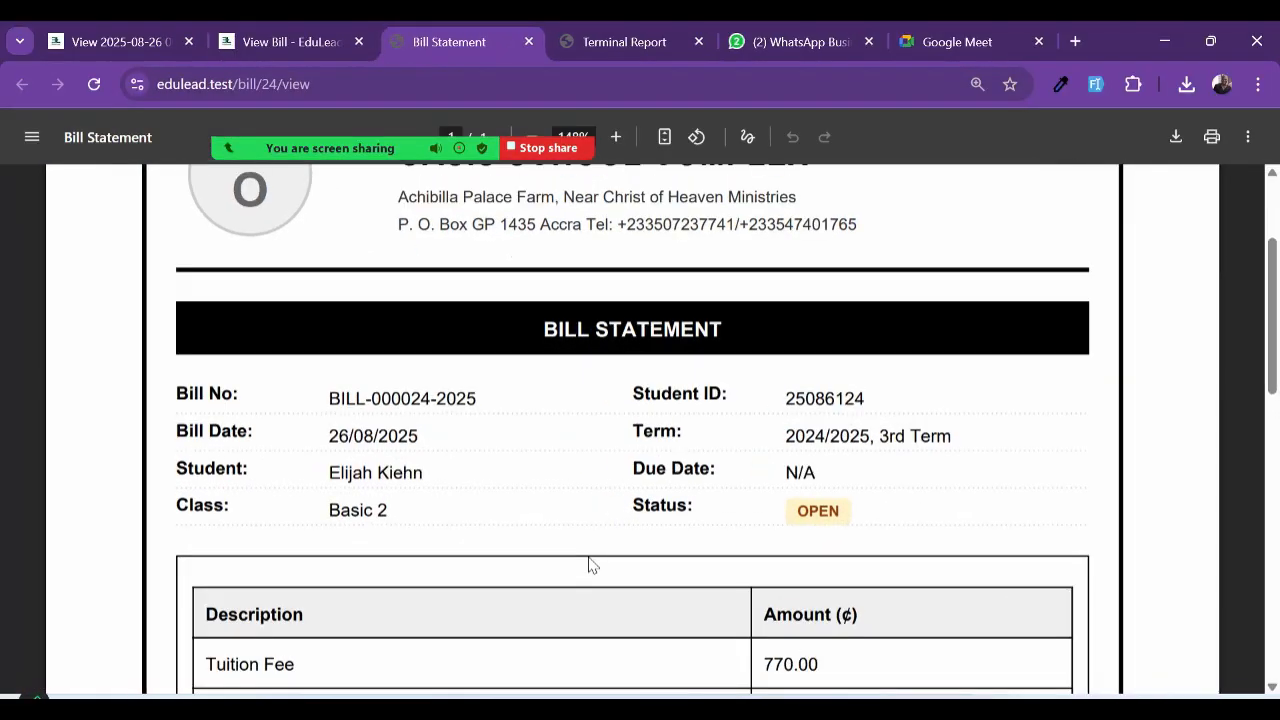
{"action": "scroll", "coordinate": [264, 360], "scroll_direction": "up", "scroll_amount": 2}
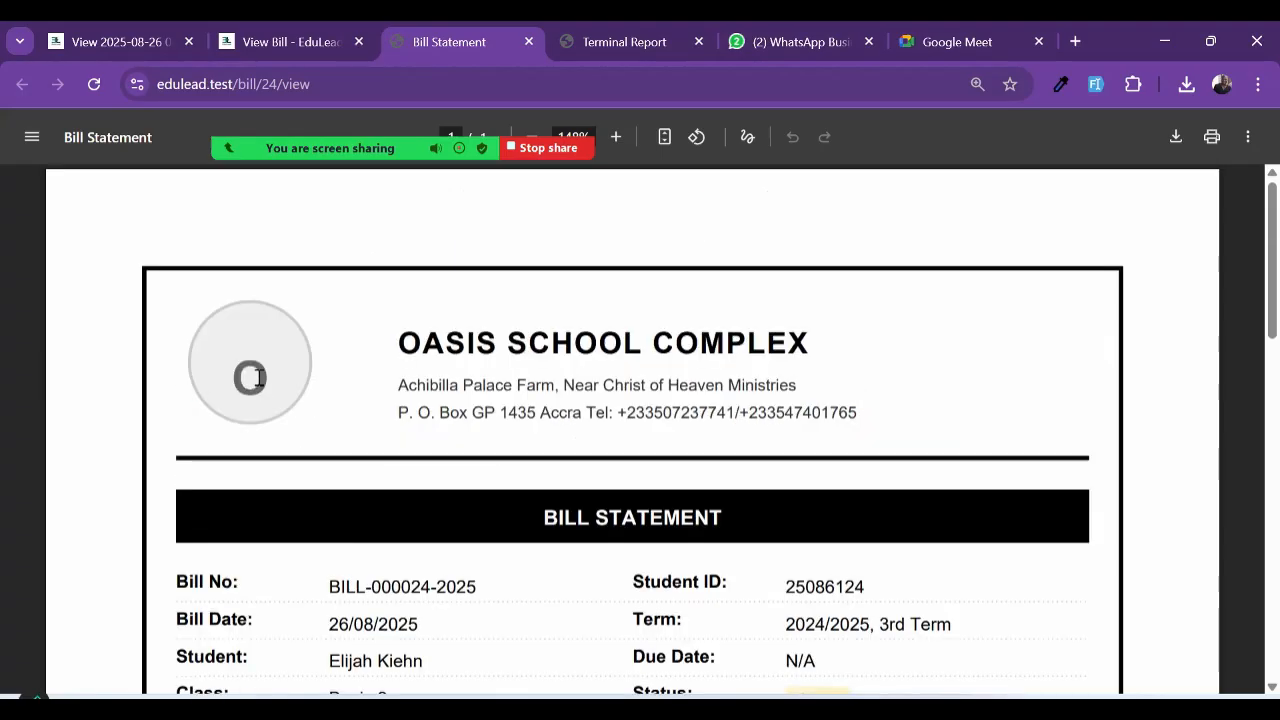
{"action": "left_click_drag", "start_coordinate": [205, 371], "coordinate": [295, 367]}
{"action": "scroll", "coordinate": [671, 438], "scroll_direction": "down", "scroll_amount": 4}
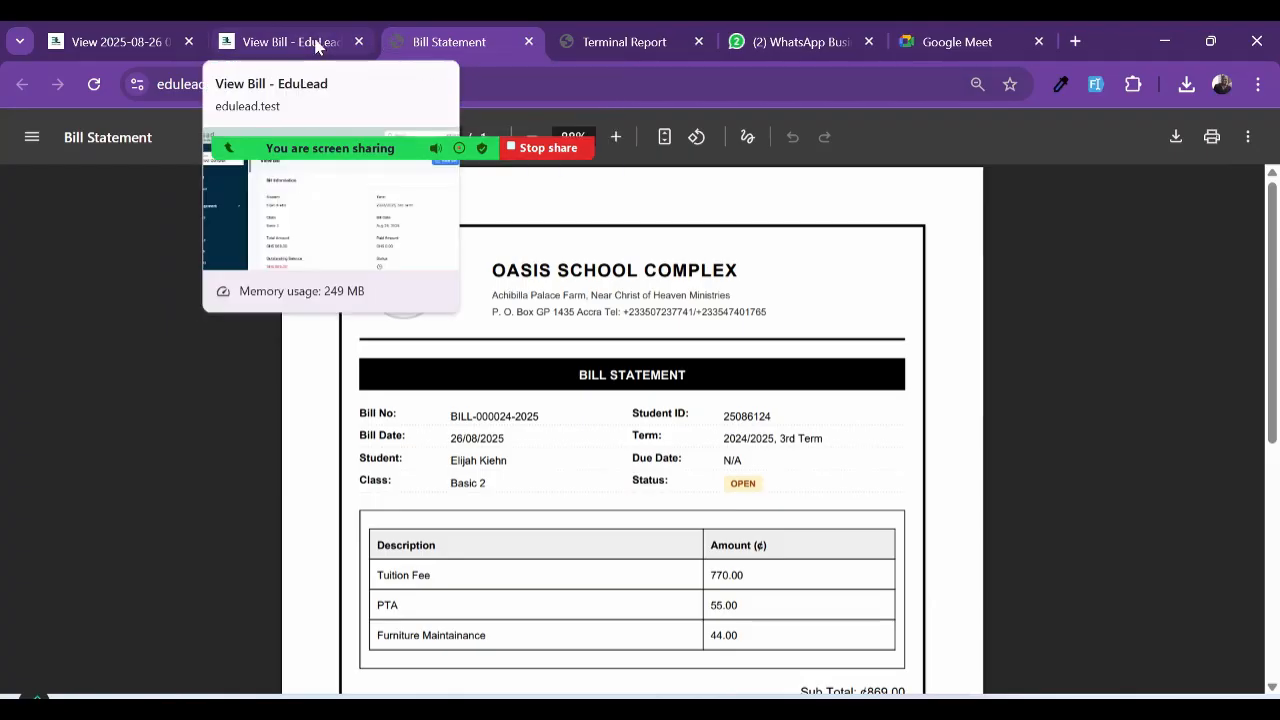
Step: Return to the View Bill page and open the School Profile settings at the logo upload field
{"action": "left_click", "coordinate": [280, 41]}
{"action": "scroll", "coordinate": [194, 403], "scroll_direction": "down", "scroll_amount": 10}
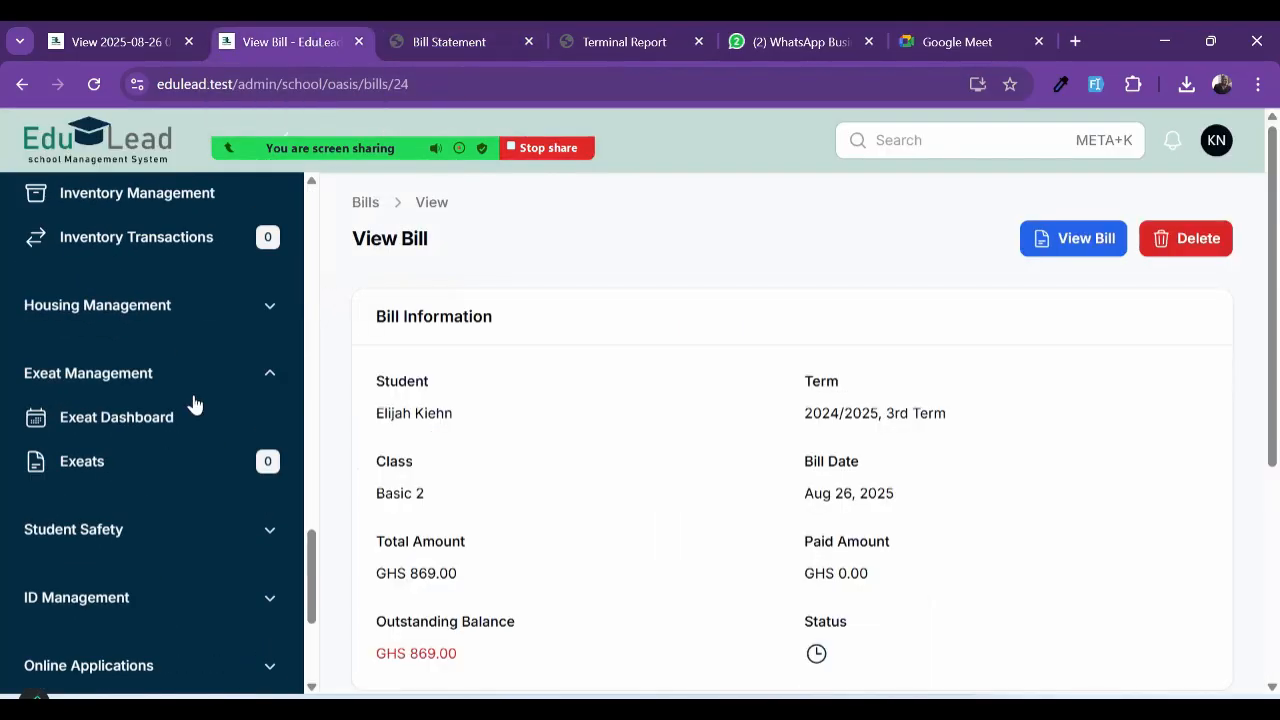
{"action": "scroll", "coordinate": [98, 557], "scroll_direction": "down", "scroll_amount": 1}
{"action": "left_click", "coordinate": [93, 647]}
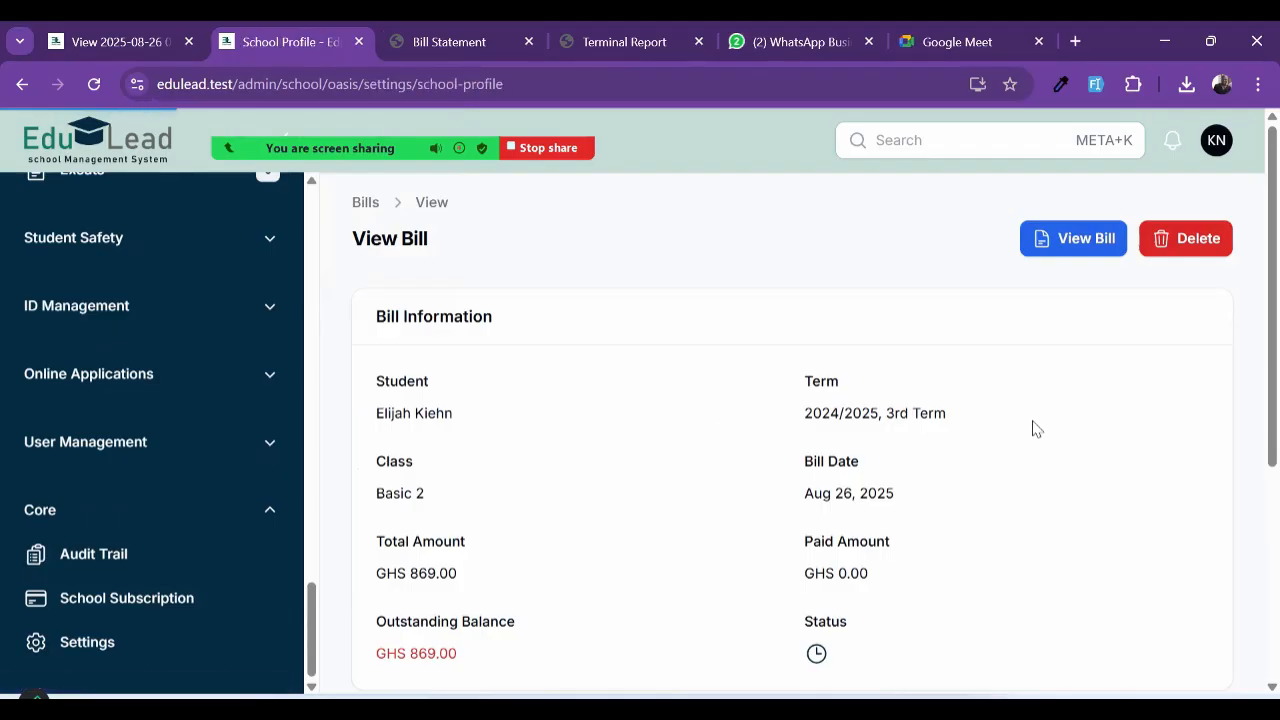
{"action": "scroll", "coordinate": [1067, 470], "scroll_direction": "up", "scroll_amount": 3}
{"action": "scroll", "coordinate": [967, 504], "scroll_direction": "up", "scroll_amount": 3}
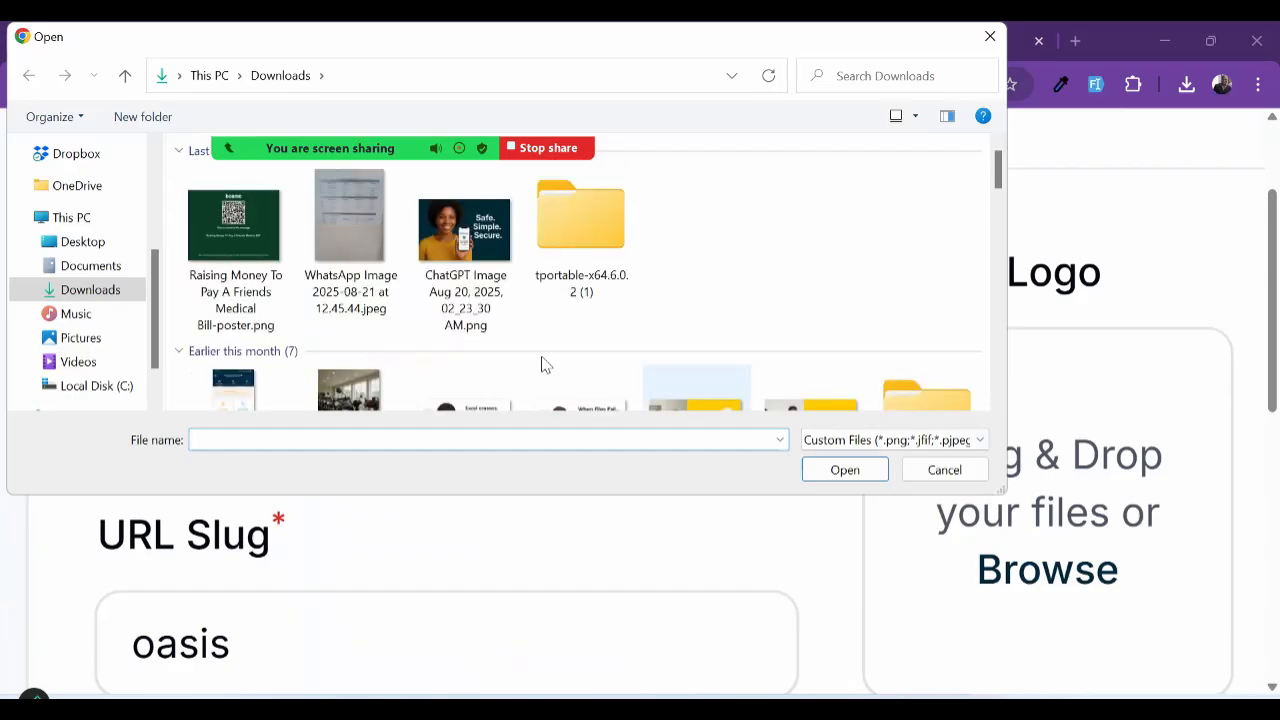
Step: Upload the_tamale_logo_wh.jpg from the edulead_screen folder on the Desktop as the school logo
{"action": "left_click", "coordinate": [74, 244]}
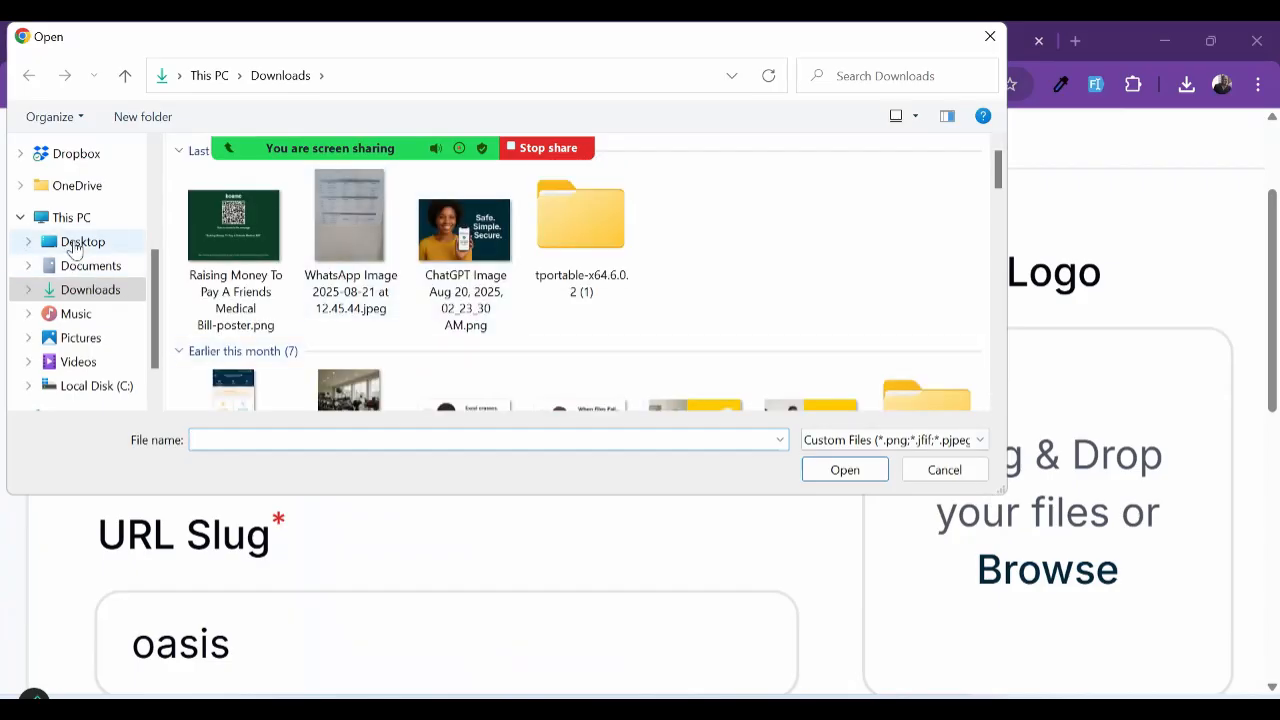
{"action": "double_click", "coordinate": [672, 210]}
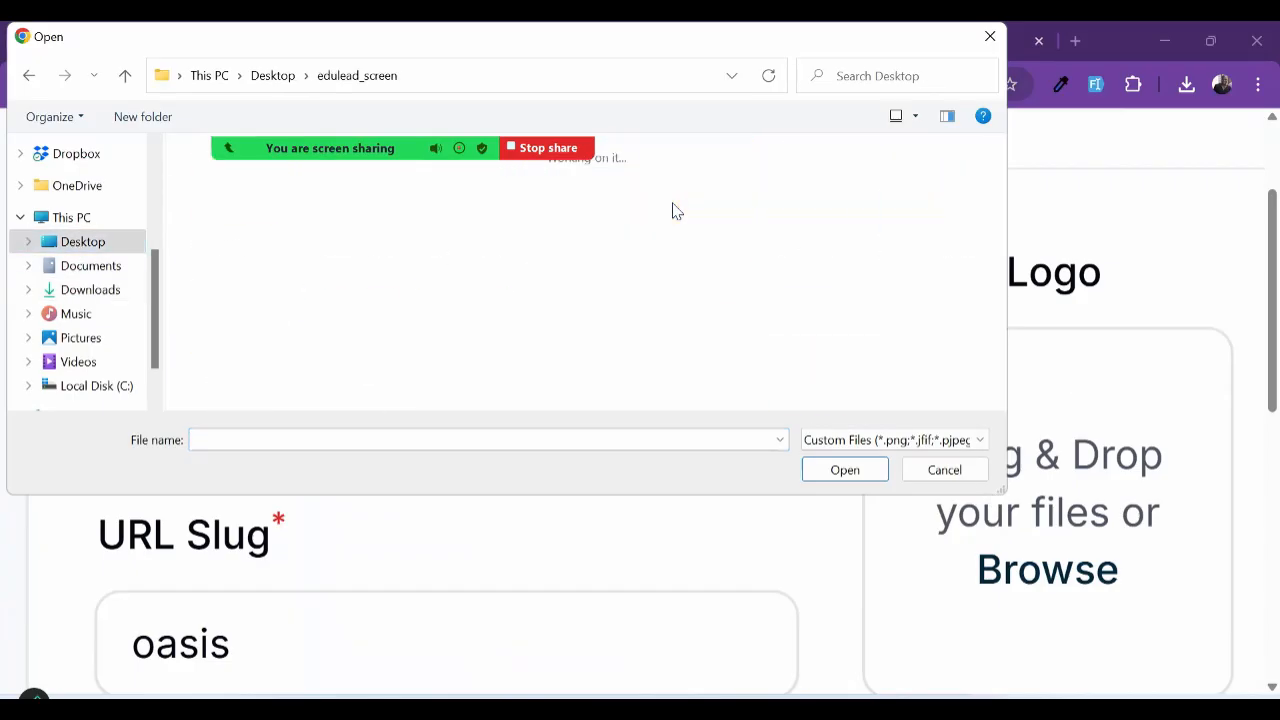
{"action": "scroll", "coordinate": [657, 332], "scroll_direction": "down", "scroll_amount": 10}
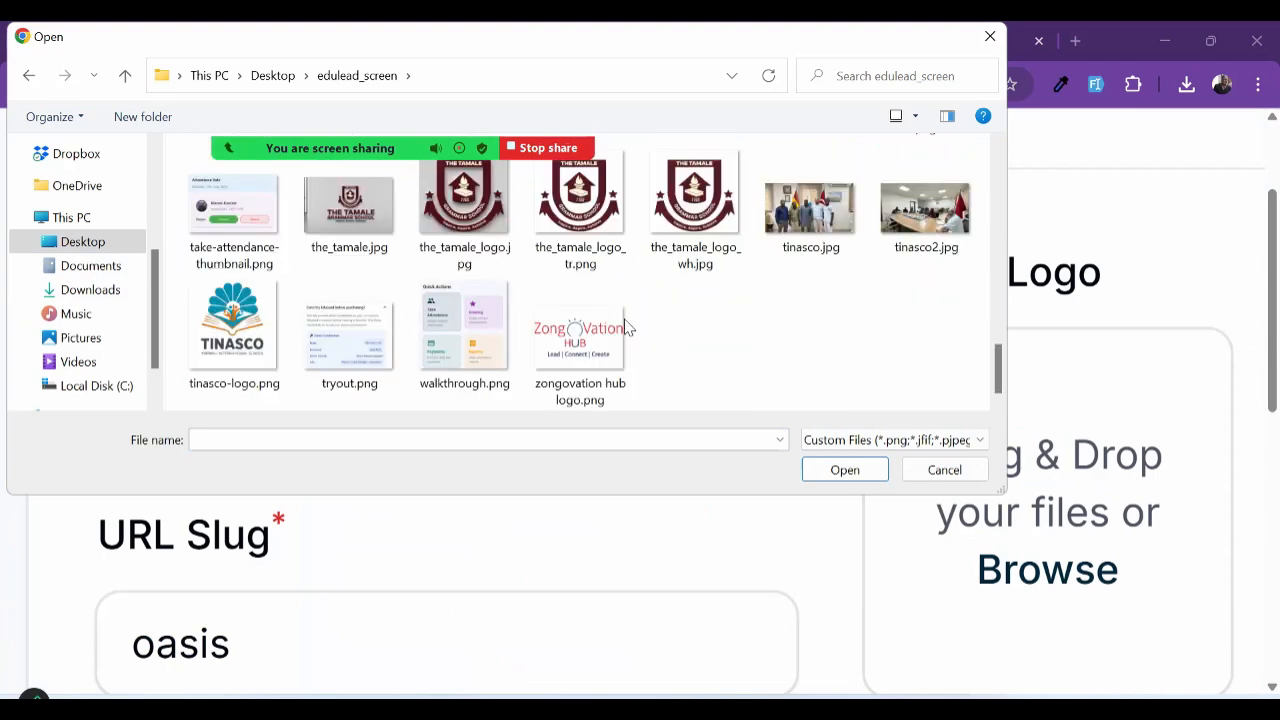
{"action": "left_click", "coordinate": [693, 218]}
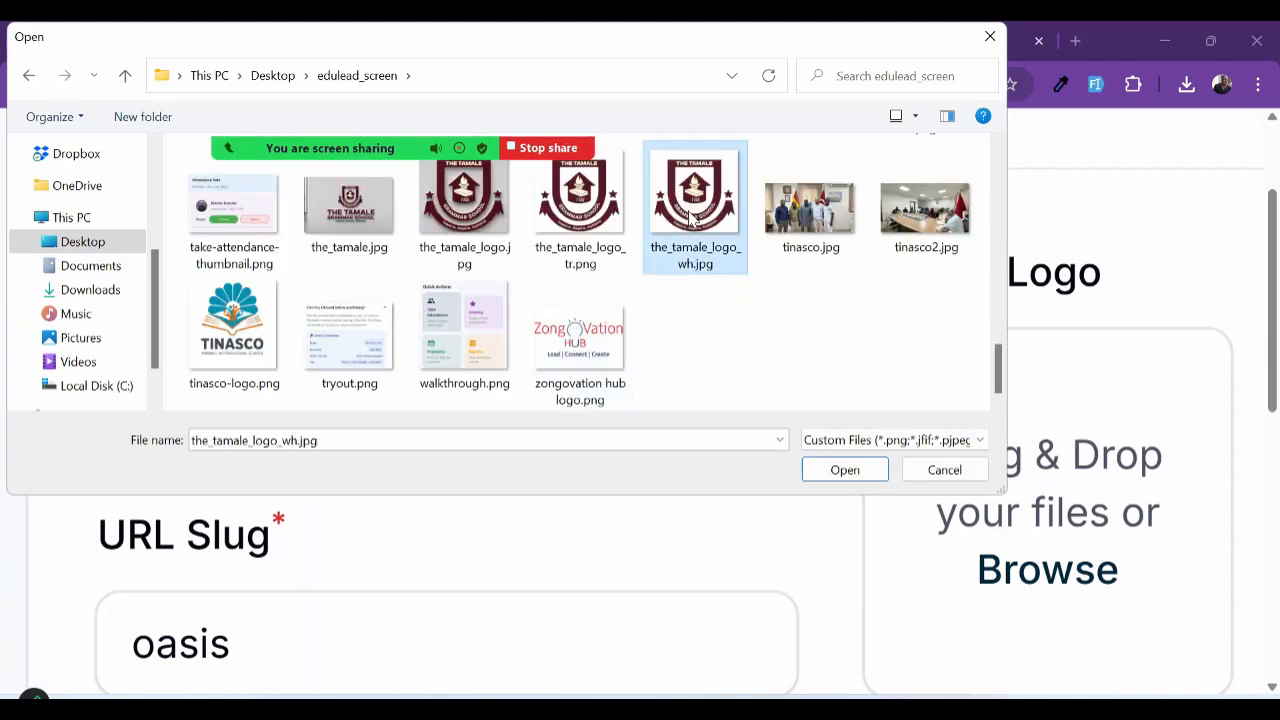
{"action": "double_click", "coordinate": [693, 218]}
{"action": "scroll", "coordinate": [792, 523], "scroll_direction": "down", "scroll_amount": 1}
{"action": "scroll", "coordinate": [795, 524], "scroll_direction": "down", "scroll_amount": 2}
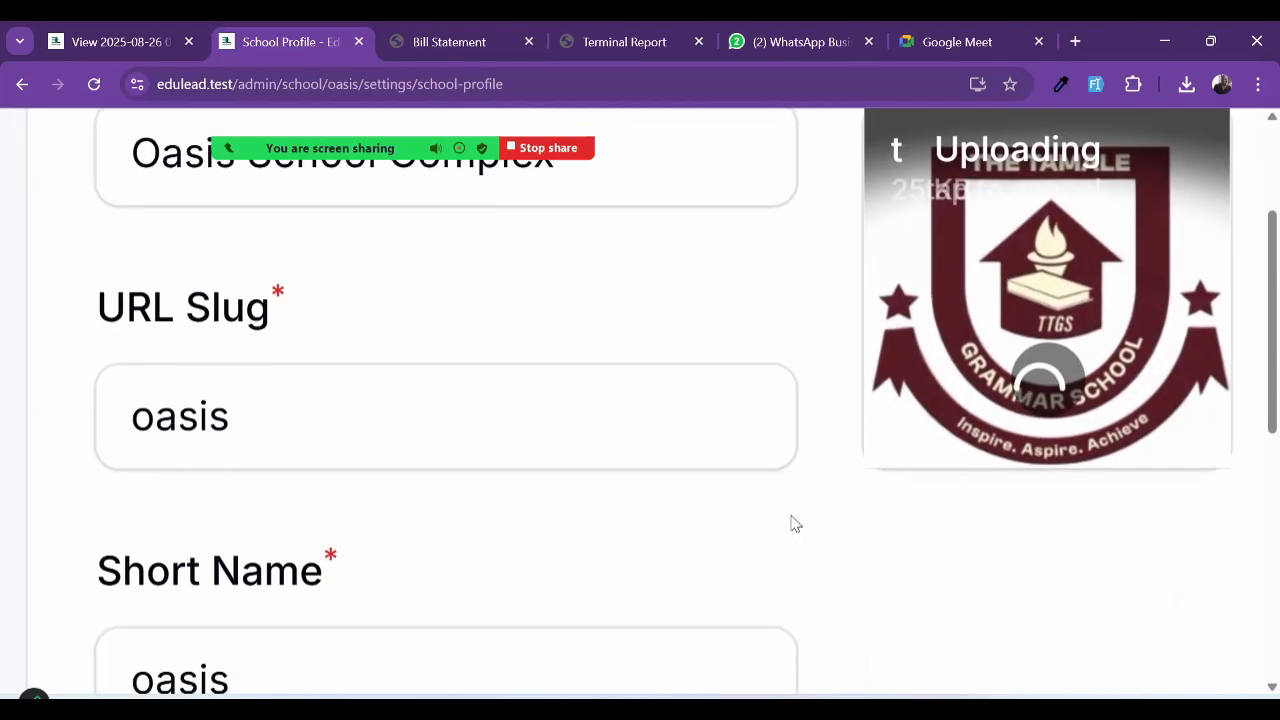
Step: Save the School Profile changes with the uploaded school logo
{"action": "scroll", "coordinate": [795, 524], "scroll_direction": "down", "scroll_amount": 3}
{"action": "scroll", "coordinate": [795, 524], "scroll_direction": "down", "scroll_amount": 1}
{"action": "scroll", "coordinate": [795, 524], "scroll_direction": "down", "scroll_amount": 1}
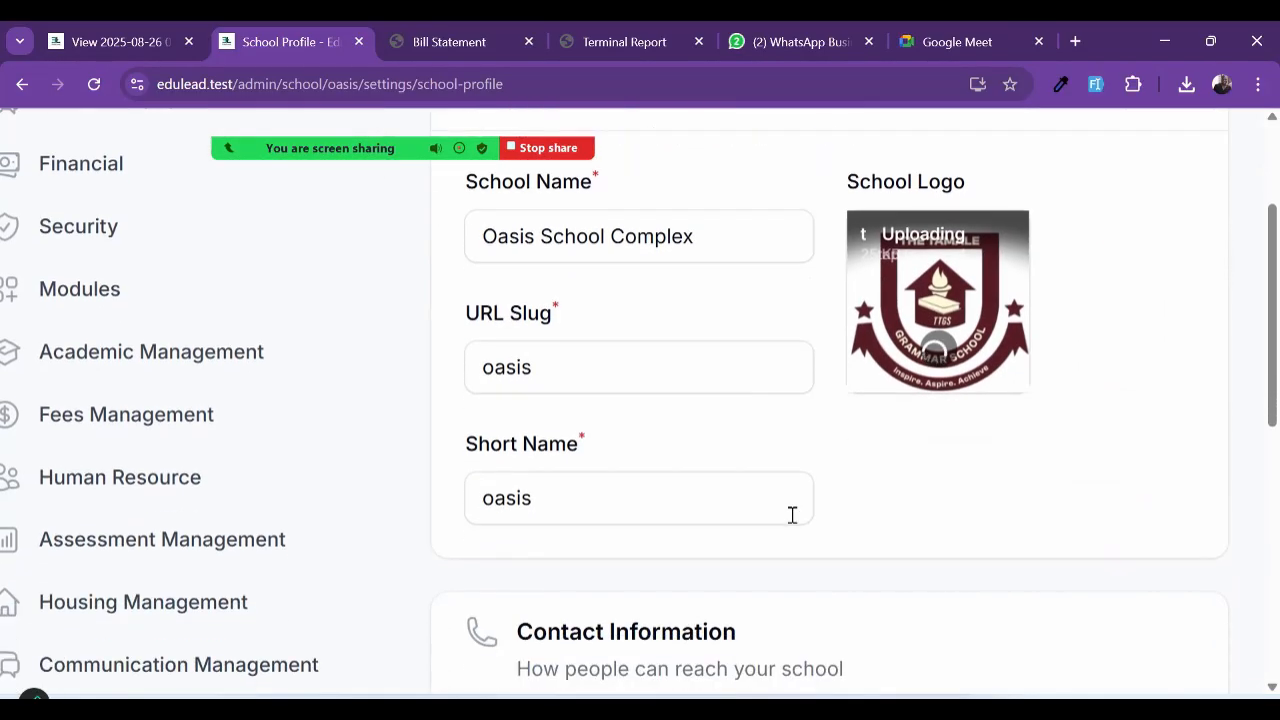
{"action": "scroll", "coordinate": [891, 537], "scroll_direction": "down", "scroll_amount": 5}
{"action": "scroll", "coordinate": [889, 539], "scroll_direction": "down", "scroll_amount": 5}
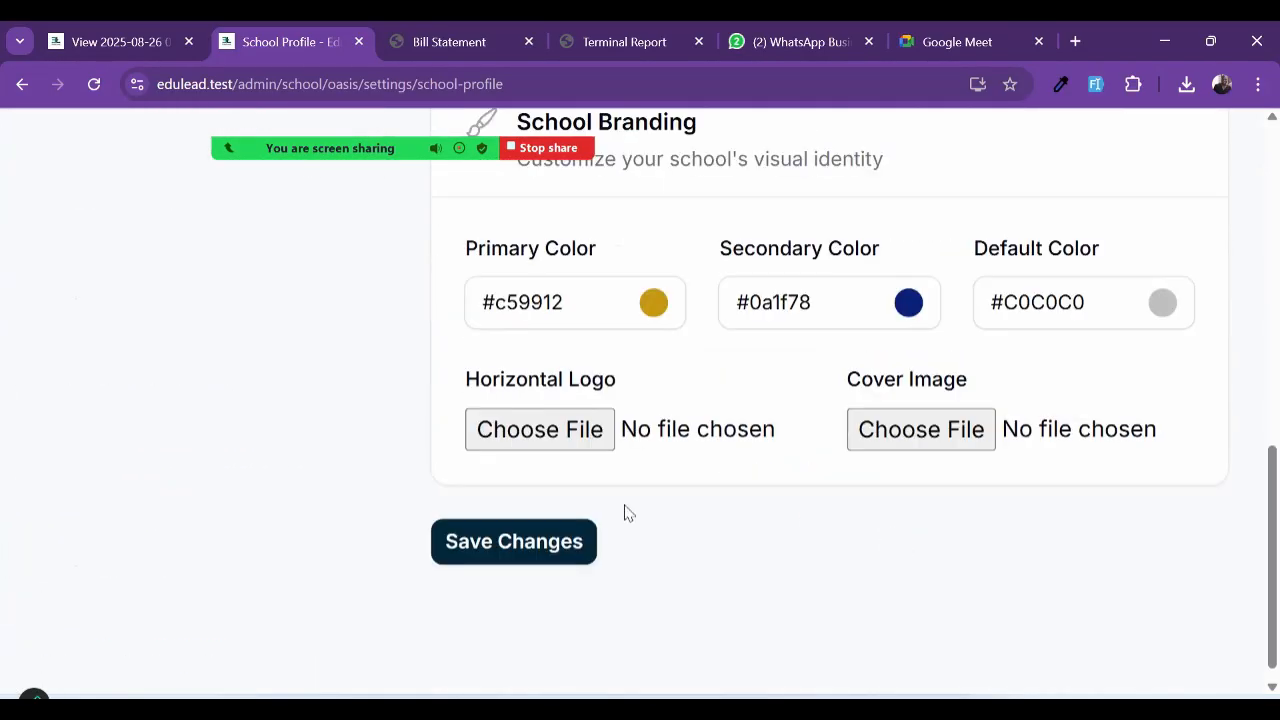
{"action": "scroll", "coordinate": [623, 514], "scroll_direction": "down", "scroll_amount": 1}
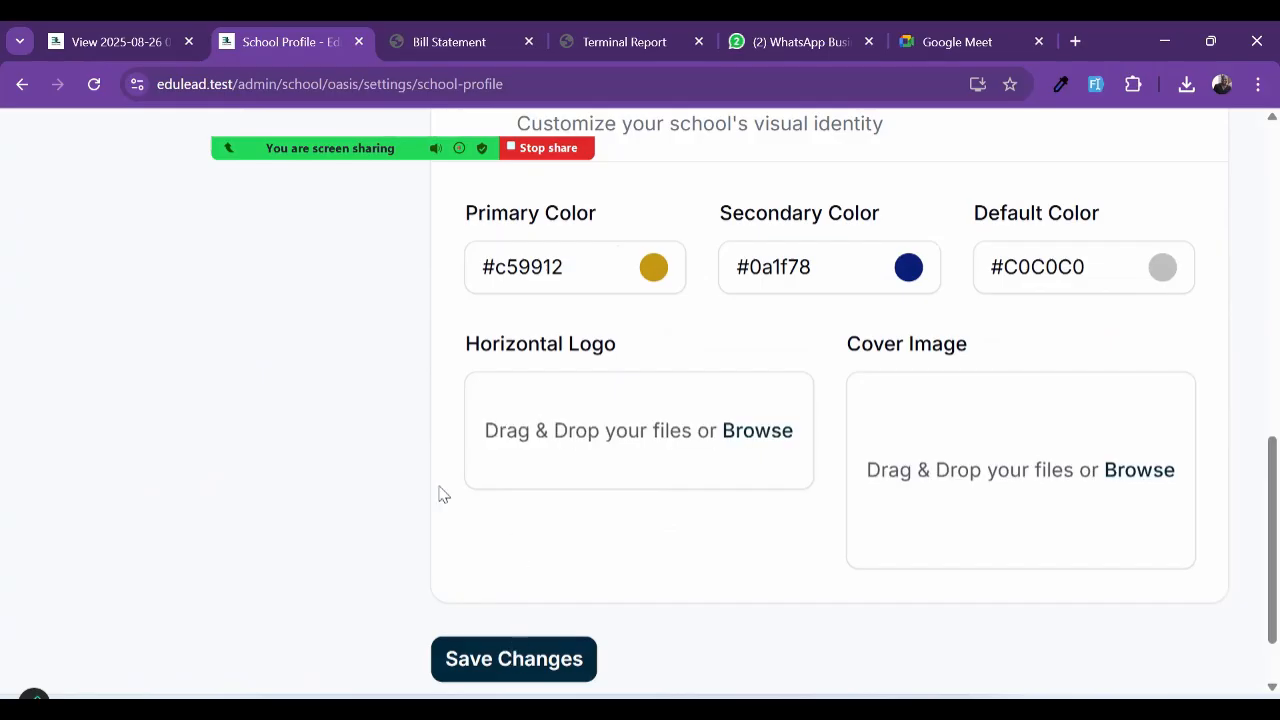
Step: Reload the open bill statement and examine the logo in its header, the fee table and the payment instructions
{"action": "left_click", "coordinate": [435, 37]}
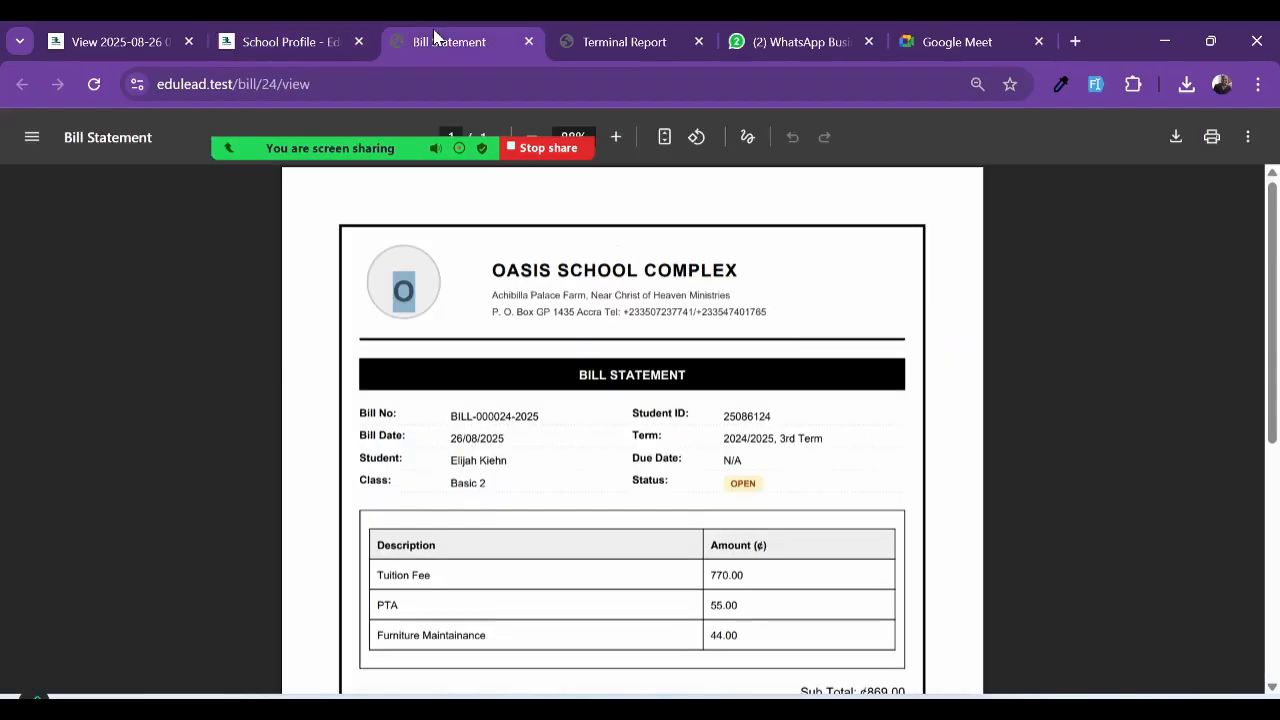
{"action": "left_click", "coordinate": [93, 85]}
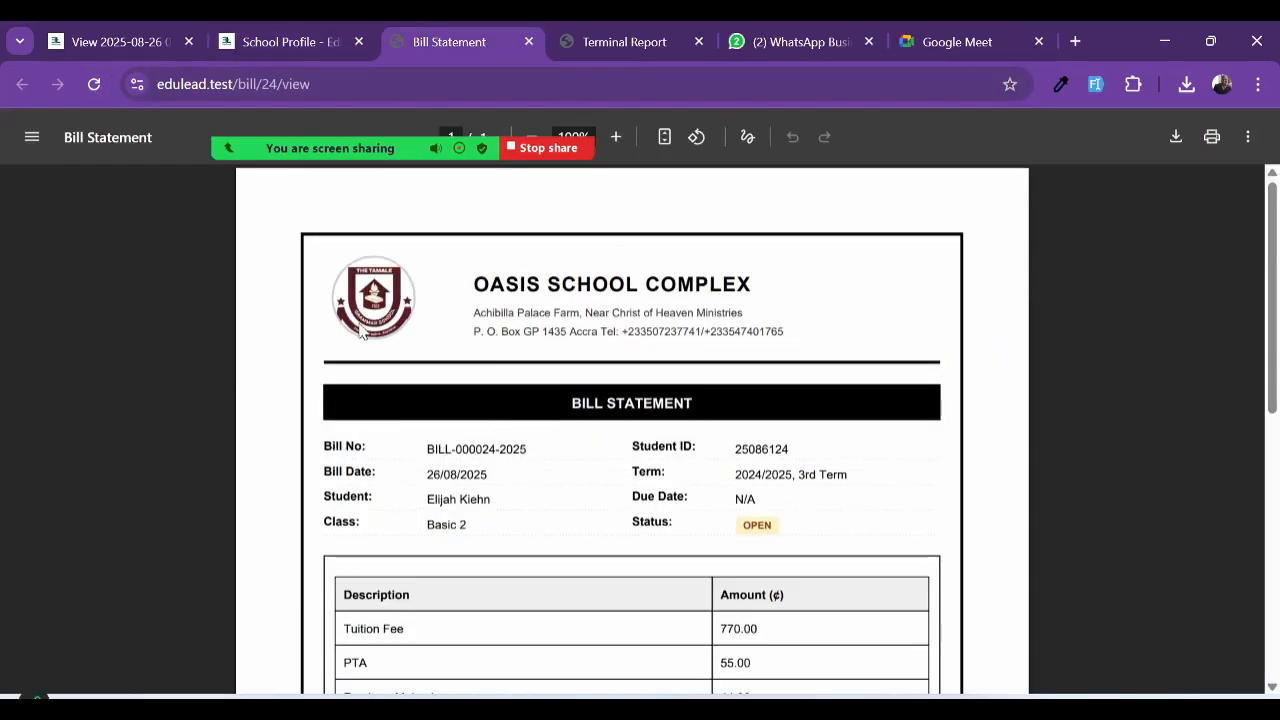
{"action": "scroll", "coordinate": [362, 332], "scroll_direction": "up", "scroll_amount": 3}
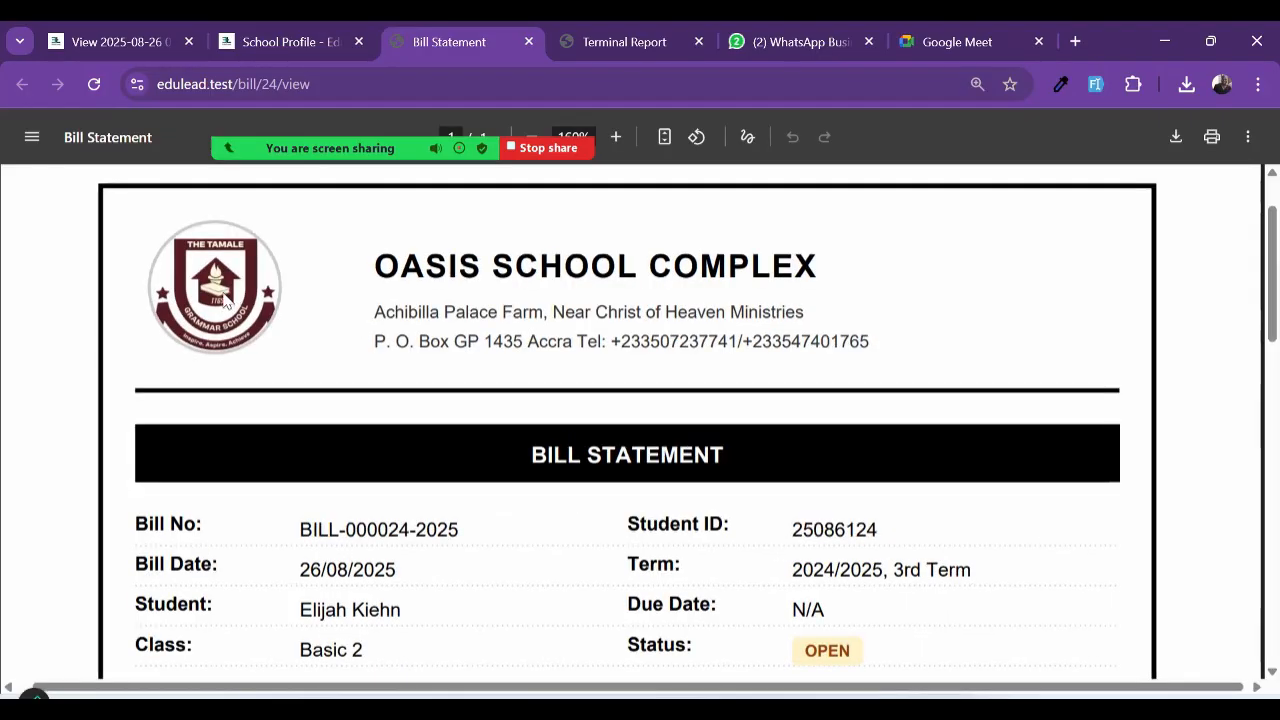
{"action": "scroll", "coordinate": [224, 300], "scroll_direction": "down", "scroll_amount": 3}
{"action": "scroll", "coordinate": [546, 529], "scroll_direction": "down", "scroll_amount": 3}
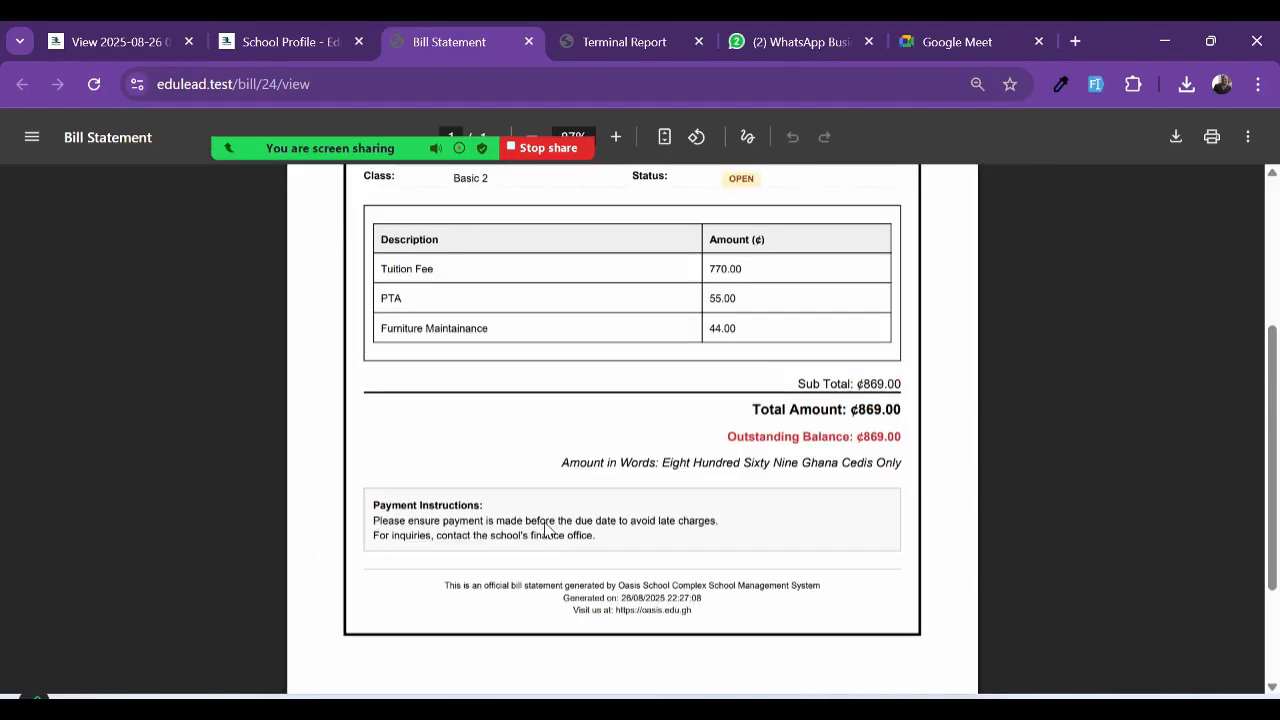
{"action": "scroll", "coordinate": [546, 529], "scroll_direction": "up", "scroll_amount": 3}
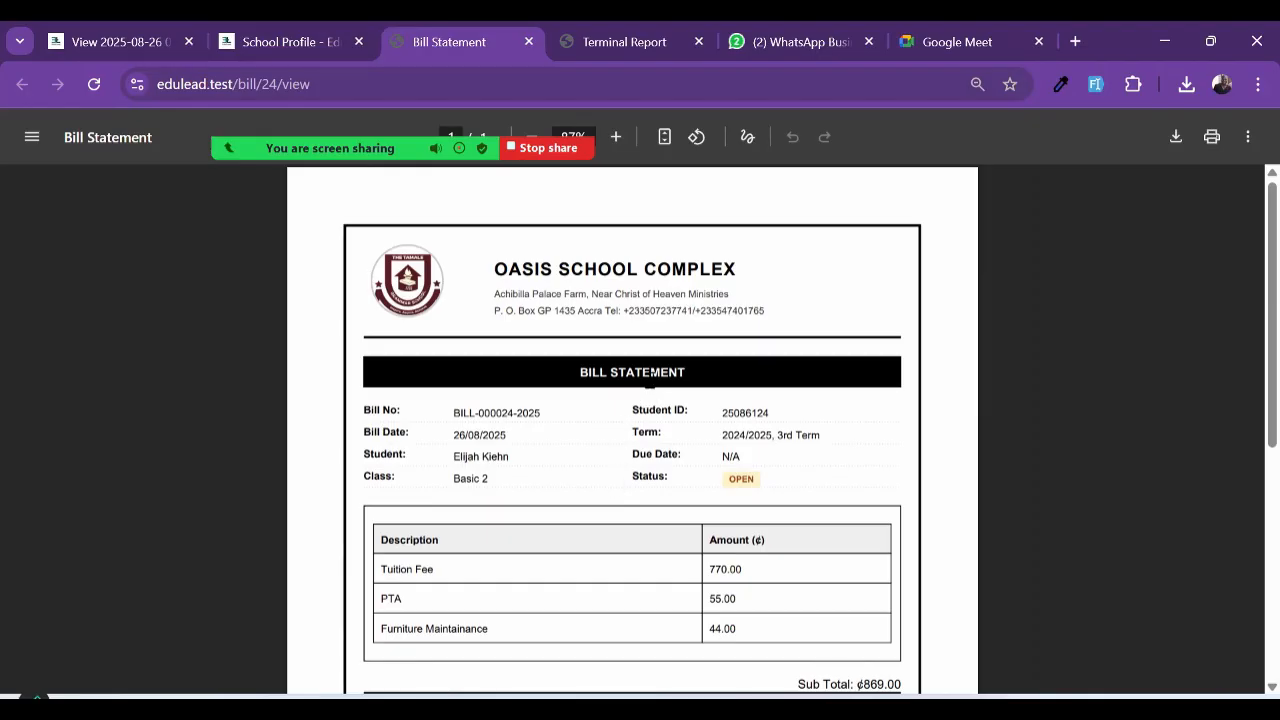
{"action": "scroll", "coordinate": [650, 382], "scroll_direction": "up", "scroll_amount": 3}
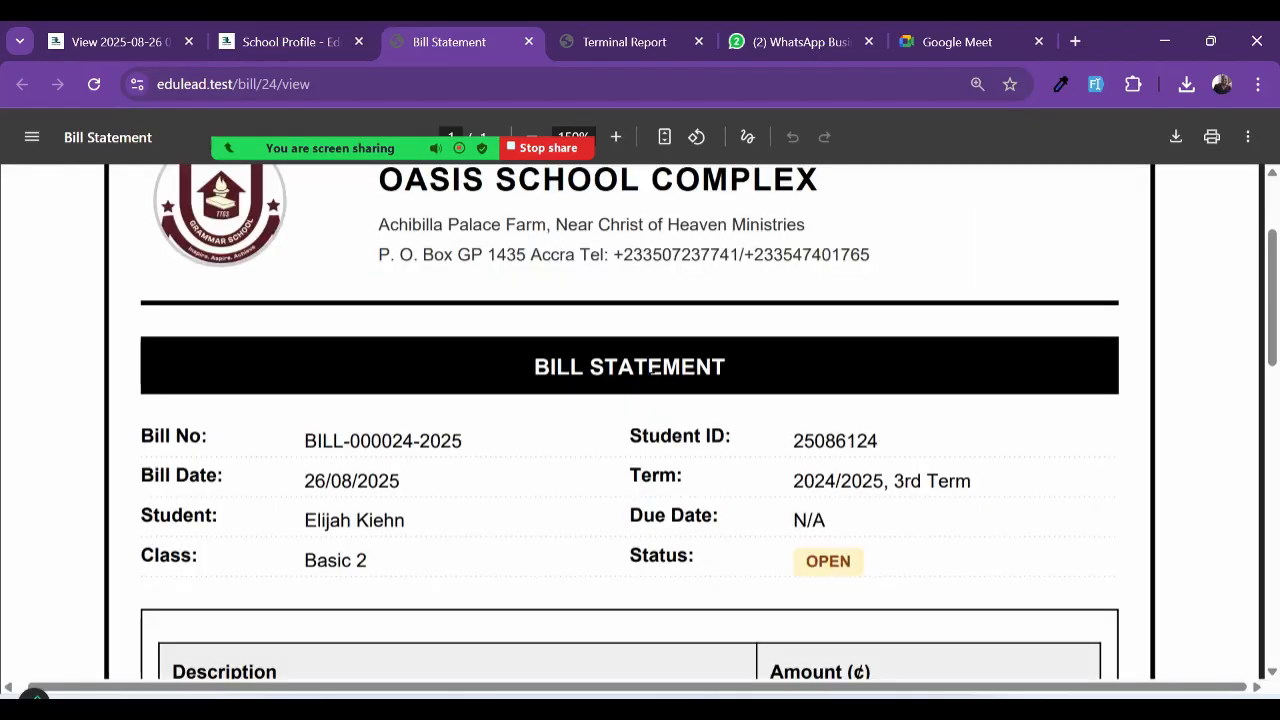
{"action": "scroll", "coordinate": [652, 368], "scroll_direction": "down", "scroll_amount": 3}
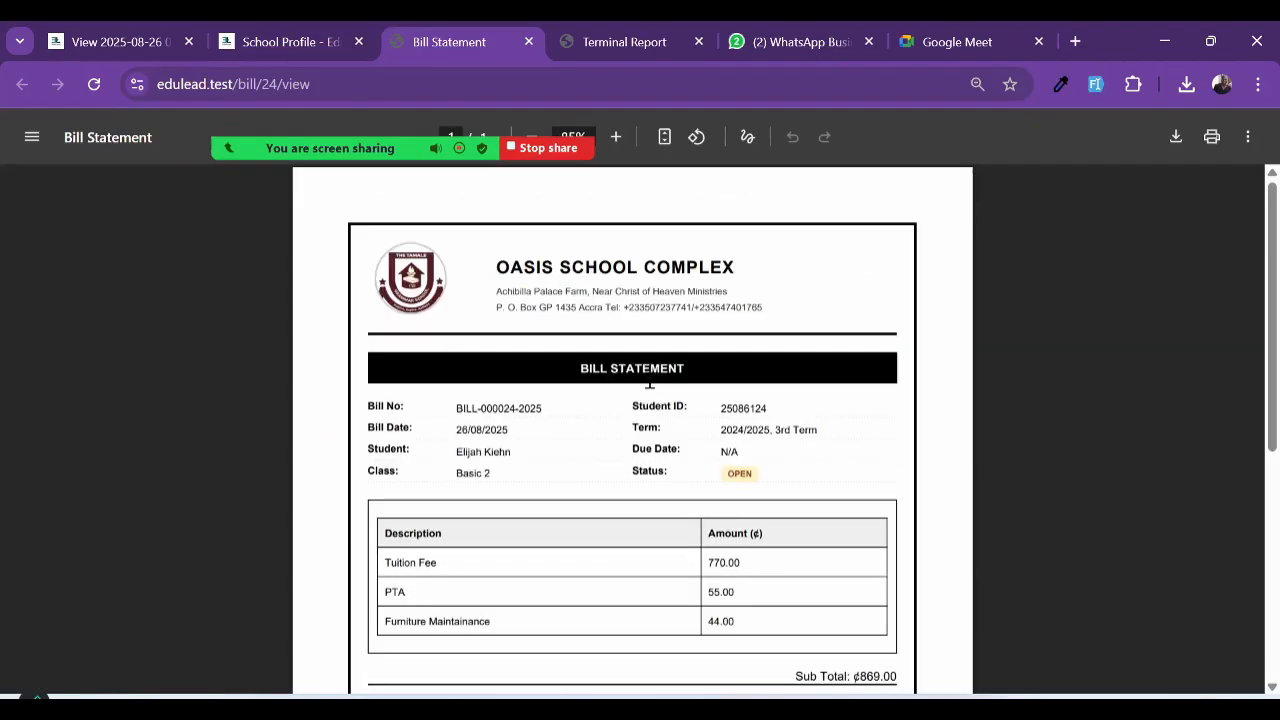
Step: Return to the School Profile page and open the Bills list under Fees Management
{"action": "left_click", "coordinate": [287, 42]}
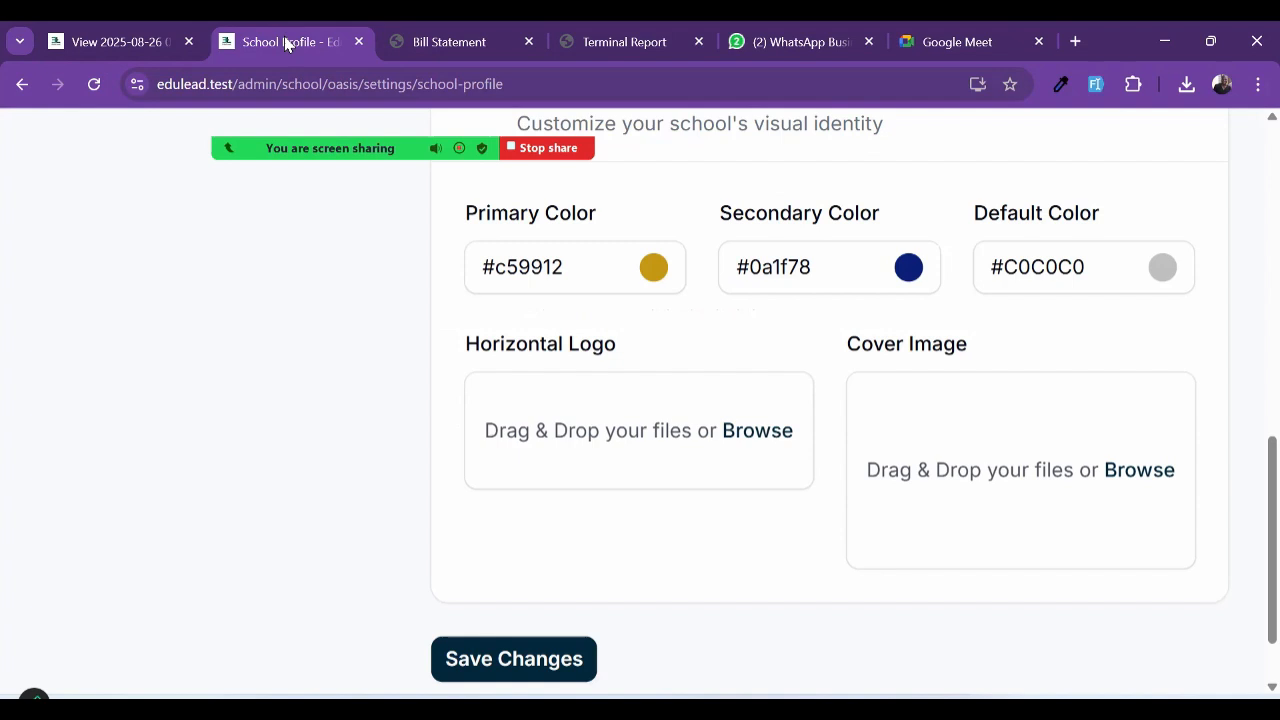
{"action": "left_click", "coordinate": [150, 45]}
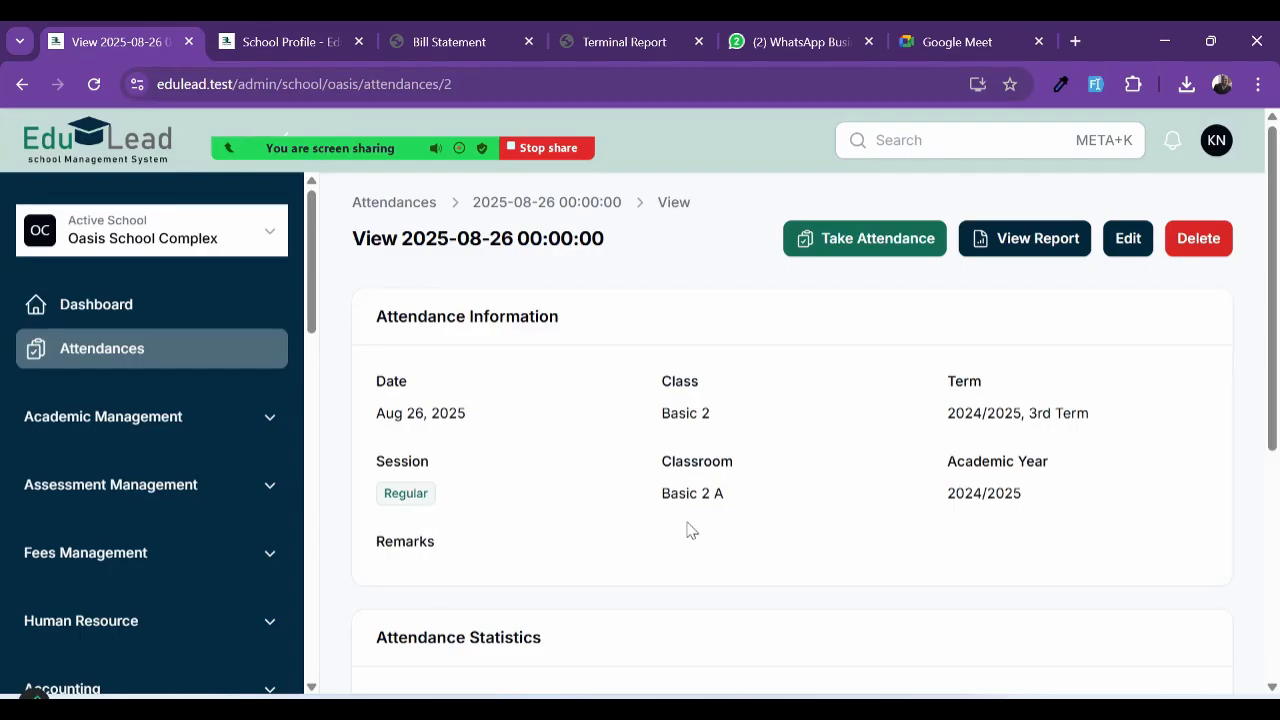
{"action": "left_click", "coordinate": [261, 52]}
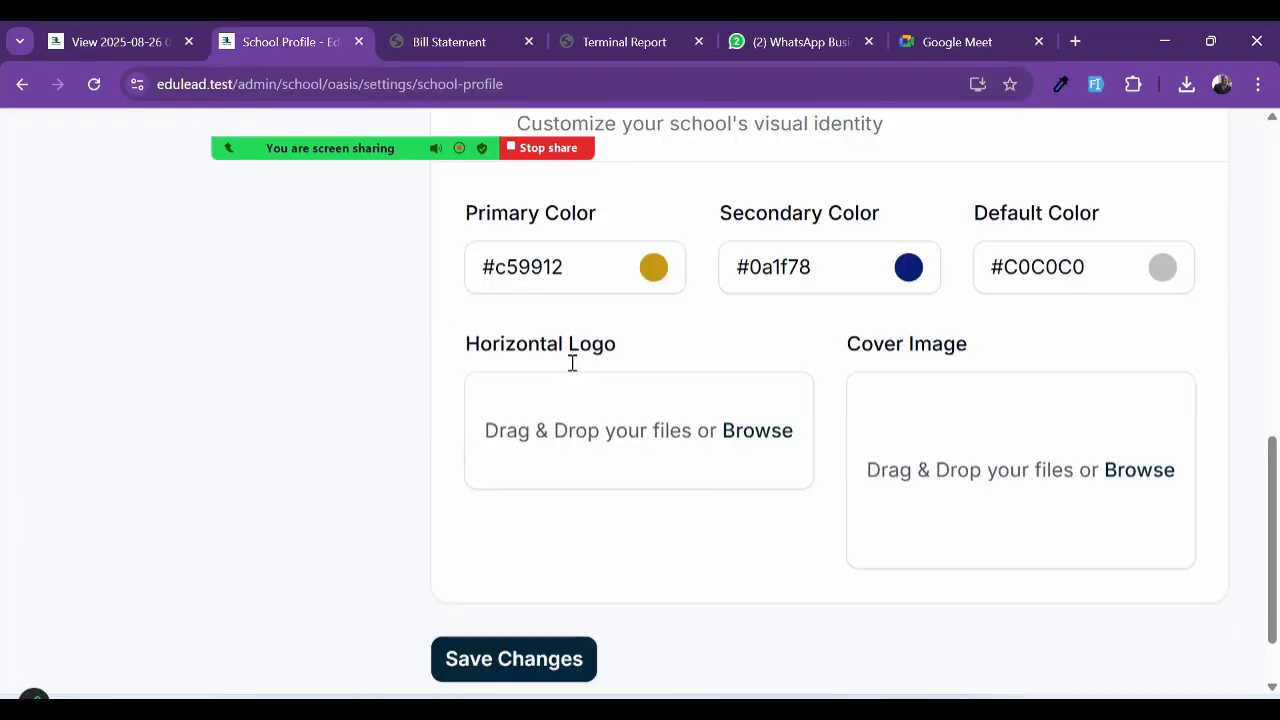
{"action": "scroll", "coordinate": [572, 370], "scroll_direction": "up", "scroll_amount": 10}
{"action": "scroll", "coordinate": [572, 370], "scroll_direction": "up", "scroll_amount": 2}
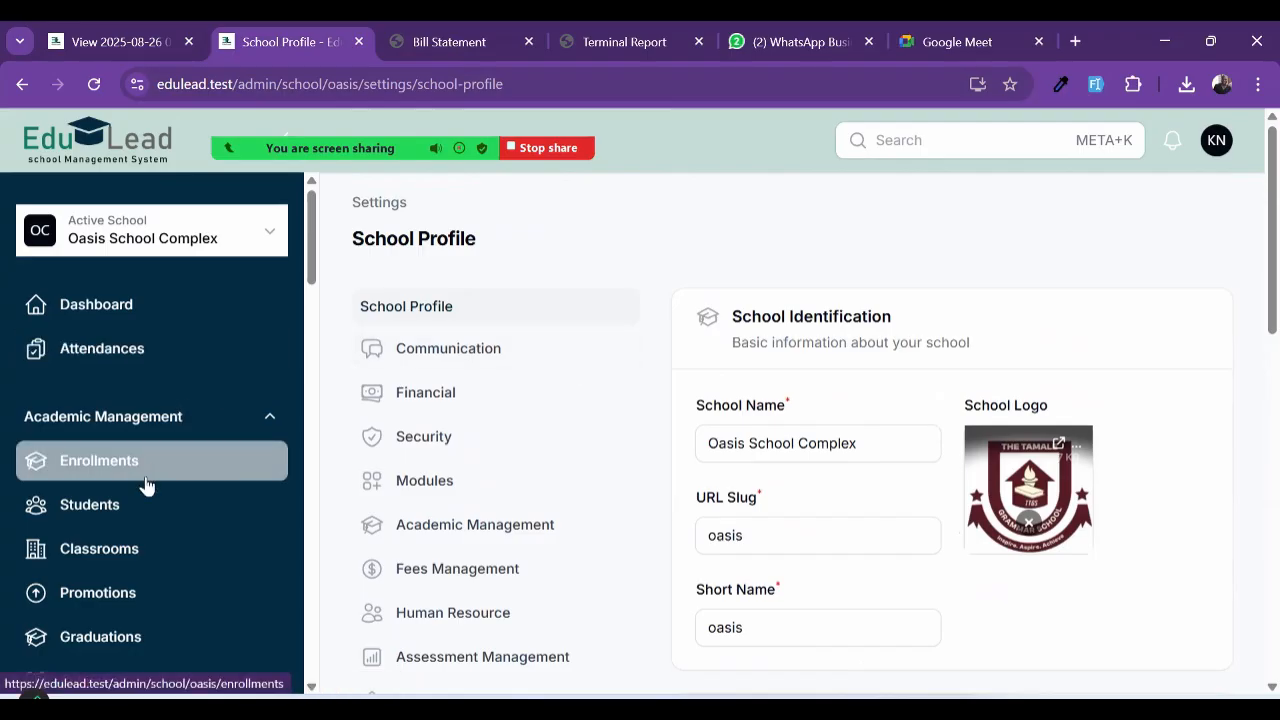
{"action": "scroll", "coordinate": [146, 485], "scroll_direction": "down", "scroll_amount": 1}
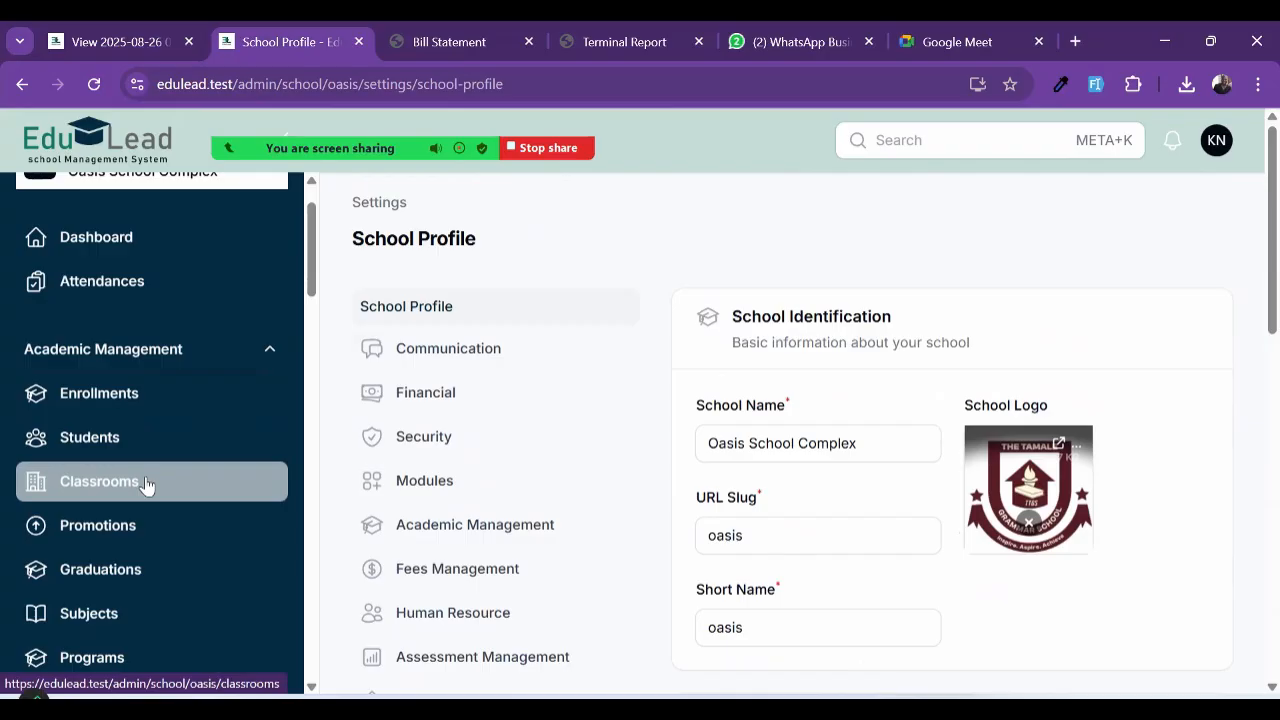
{"action": "scroll", "coordinate": [146, 485], "scroll_direction": "up", "scroll_amount": 1}
{"action": "scroll", "coordinate": [146, 485], "scroll_direction": "down", "scroll_amount": 6}
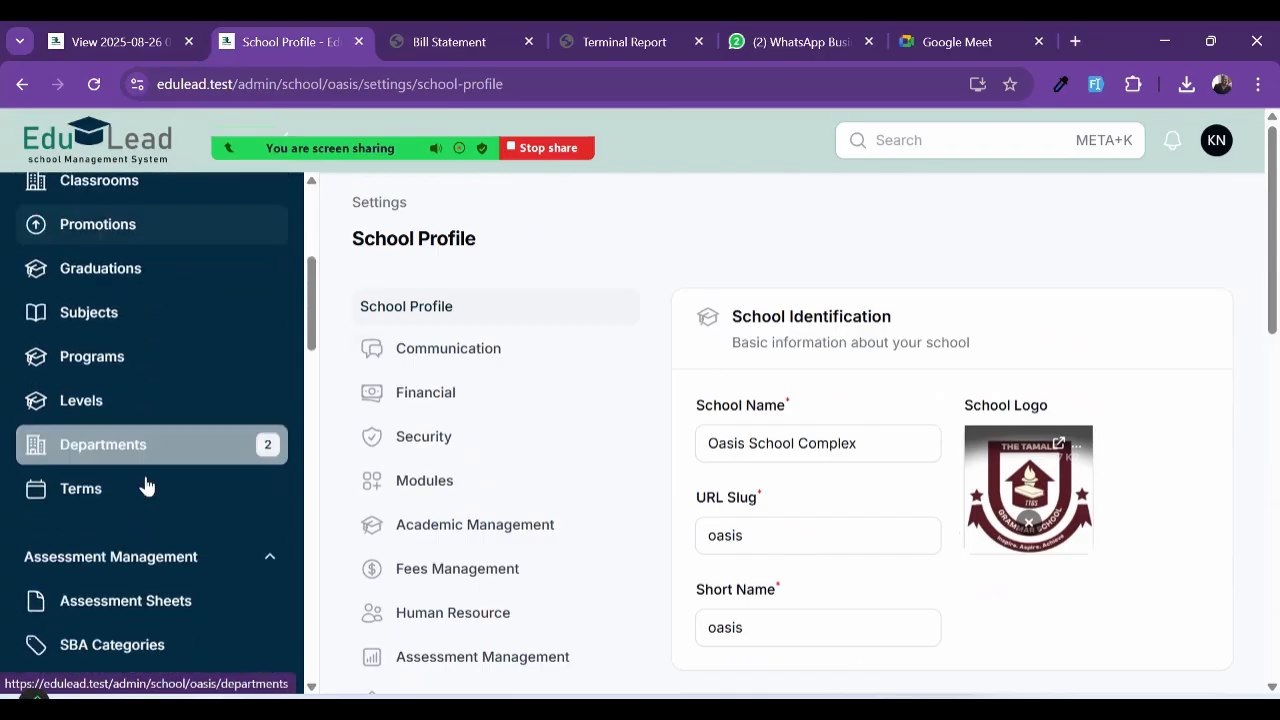
{"action": "scroll", "coordinate": [146, 485], "scroll_direction": "down", "scroll_amount": 5}
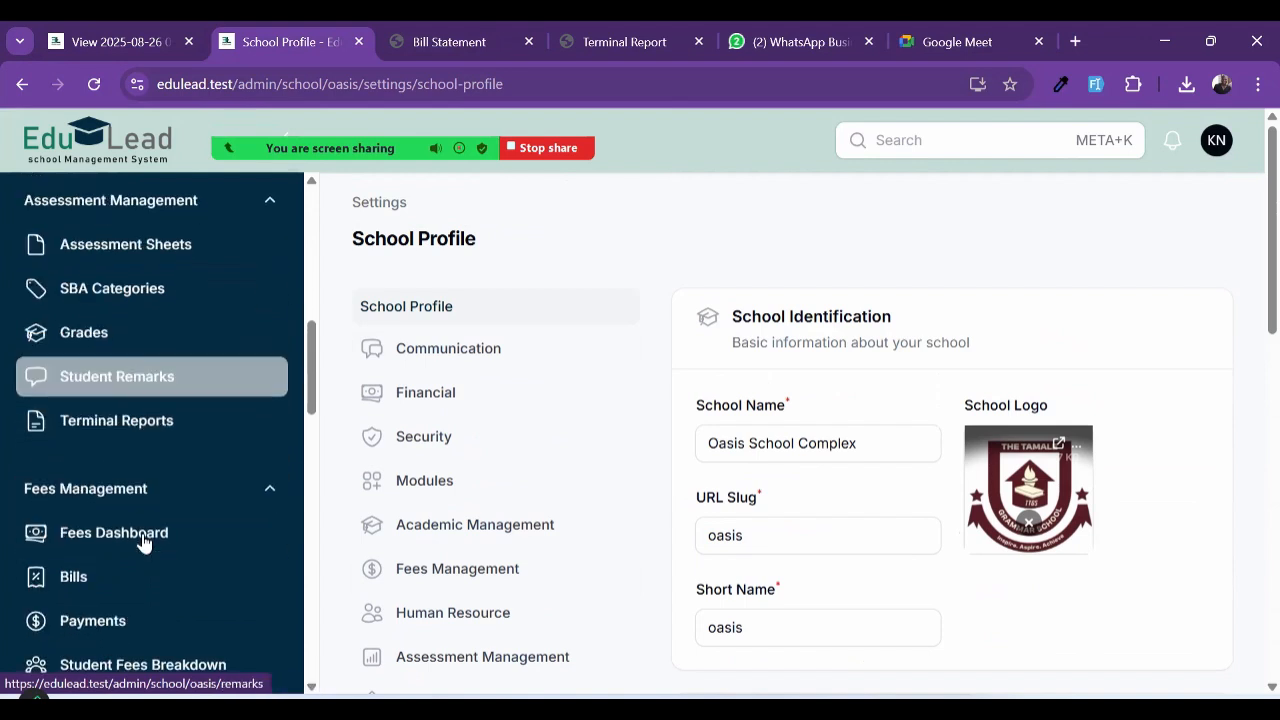
{"action": "scroll", "coordinate": [143, 540], "scroll_direction": "down", "scroll_amount": 2}
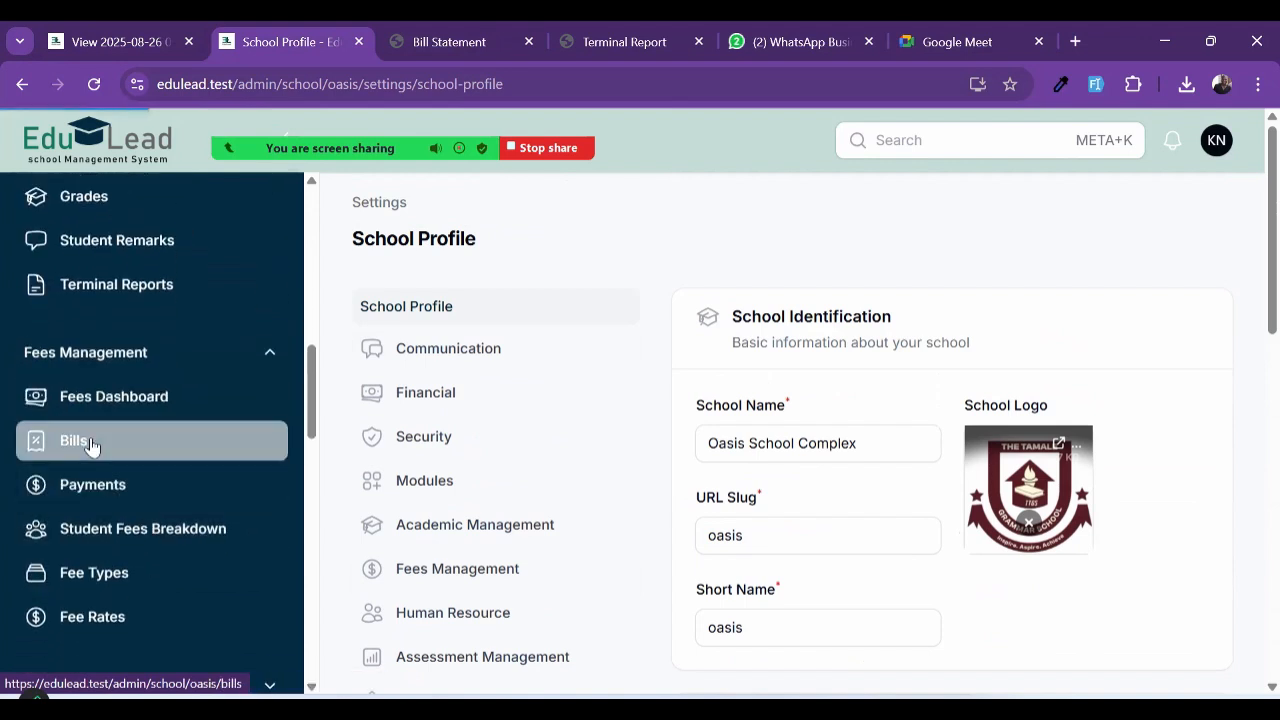
{"action": "left_click", "coordinate": [89, 444]}
Step: Open the Apply Payment form for the Basic 2 student's bill and set the payment amount to 500 GHS
{"action": "scroll", "coordinate": [841, 553], "scroll_direction": "right", "scroll_amount": 1}
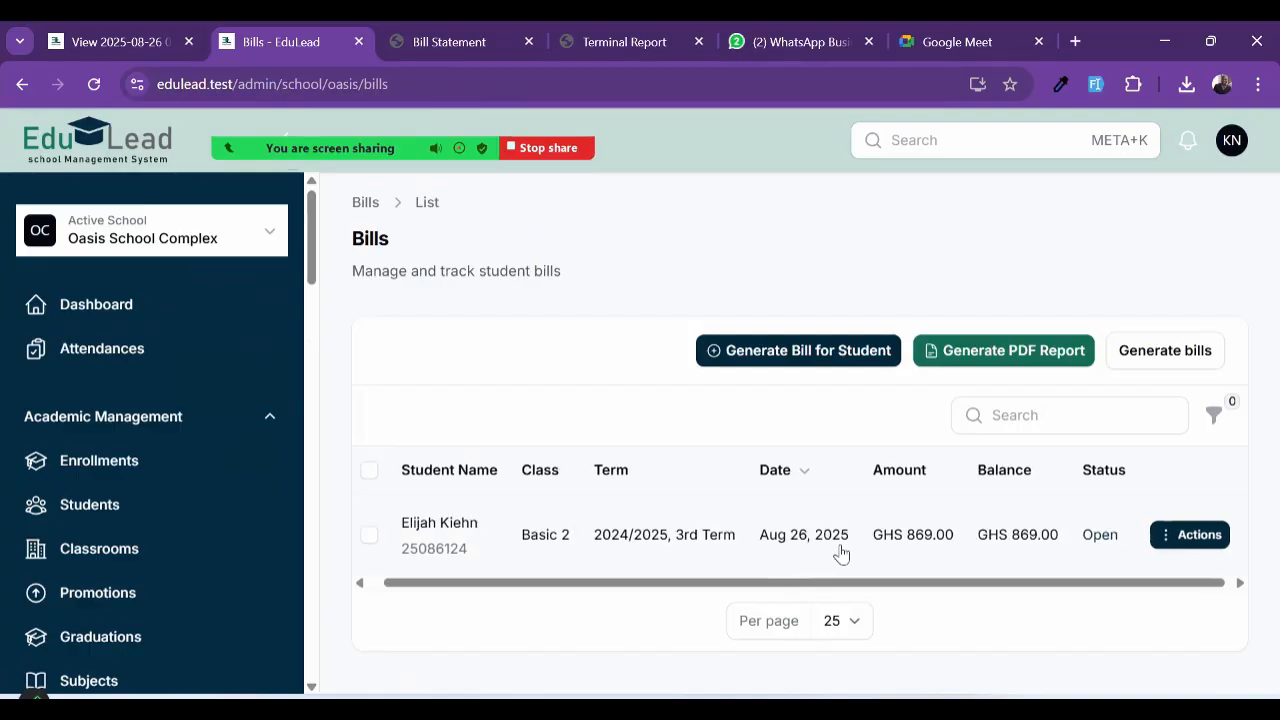
{"action": "left_click", "coordinate": [1183, 534]}
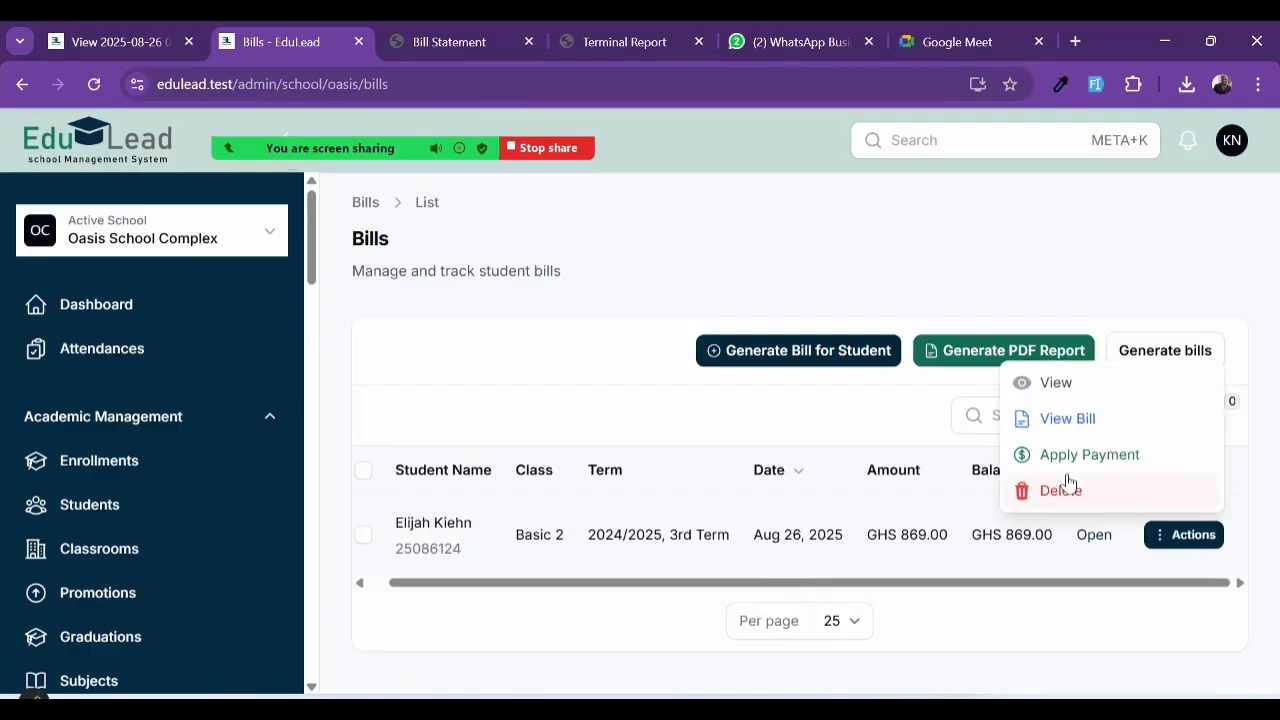
{"action": "scroll", "coordinate": [1088, 464], "scroll_direction": "up", "scroll_amount": 5}
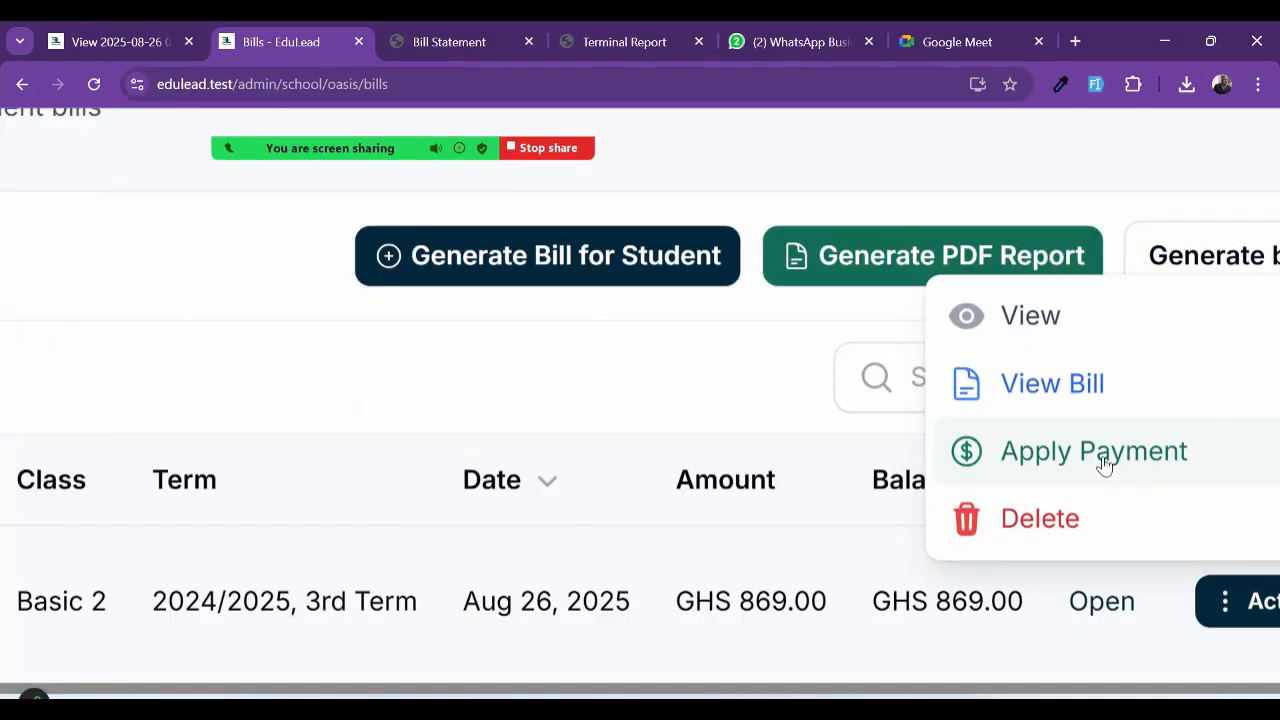
{"action": "left_click", "coordinate": [1104, 463]}
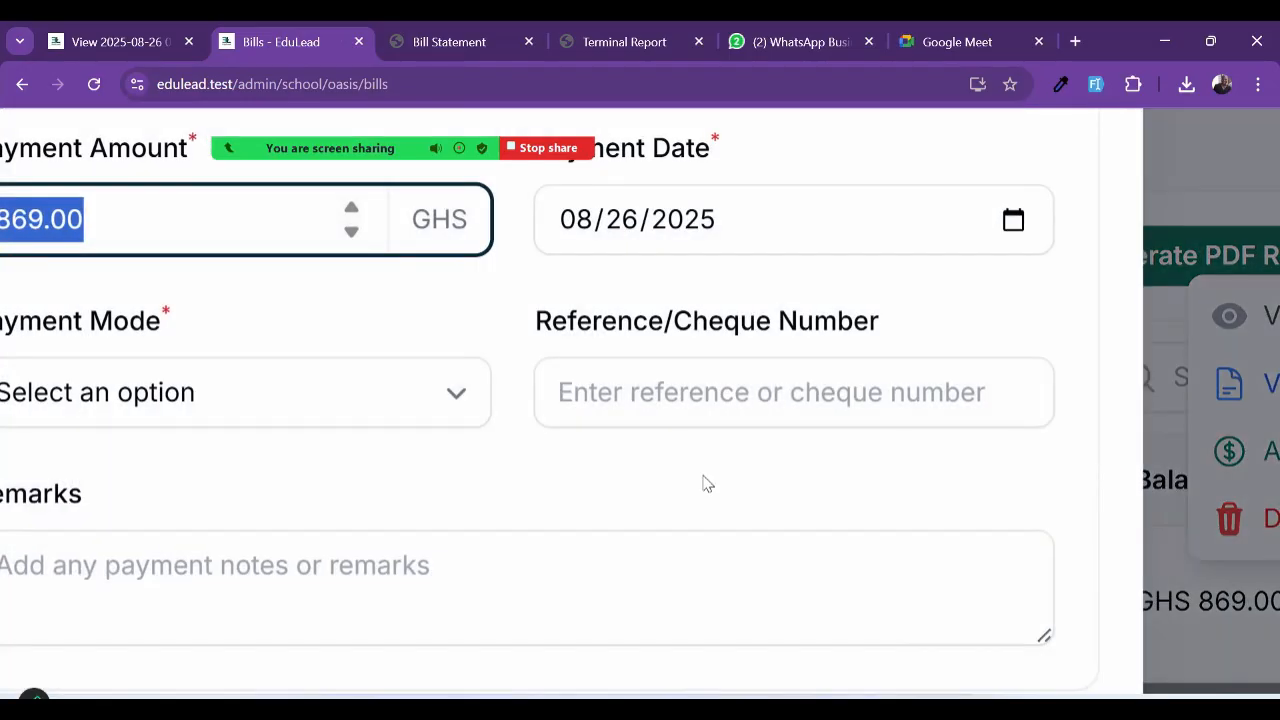
{"action": "scroll", "coordinate": [704, 483], "scroll_direction": "down", "scroll_amount": 5}
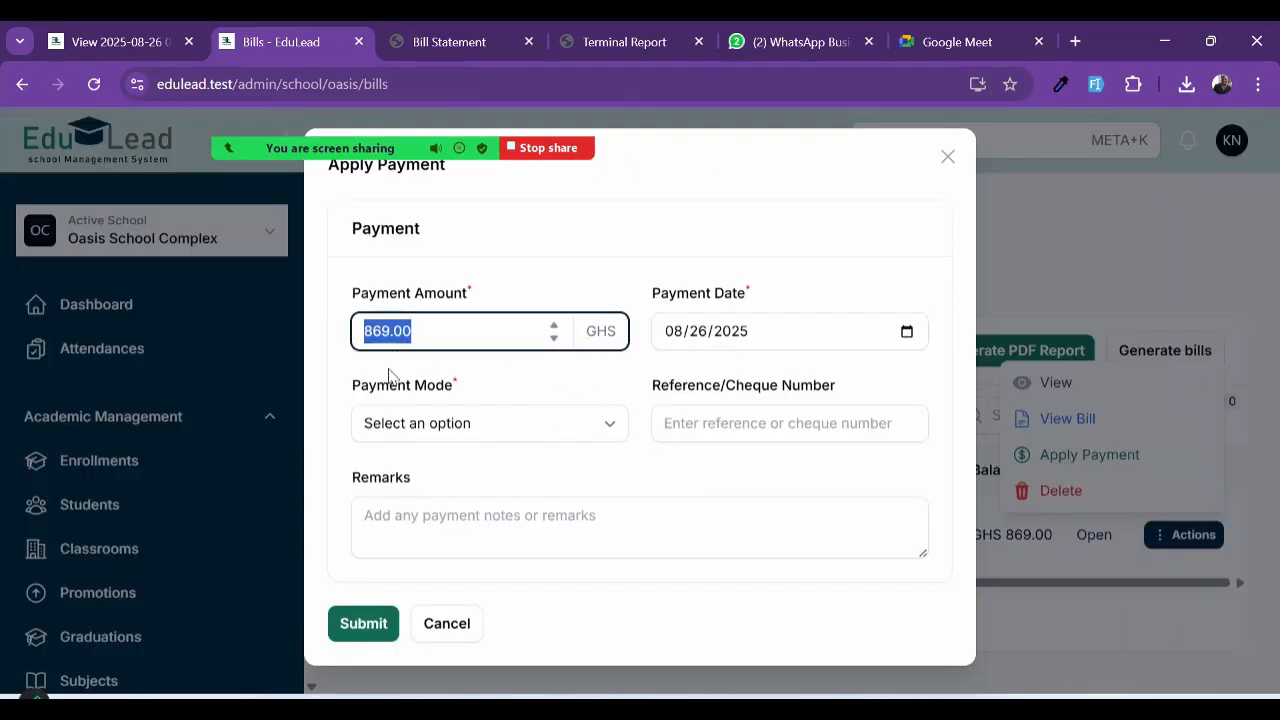
{"action": "type", "text": "500"}
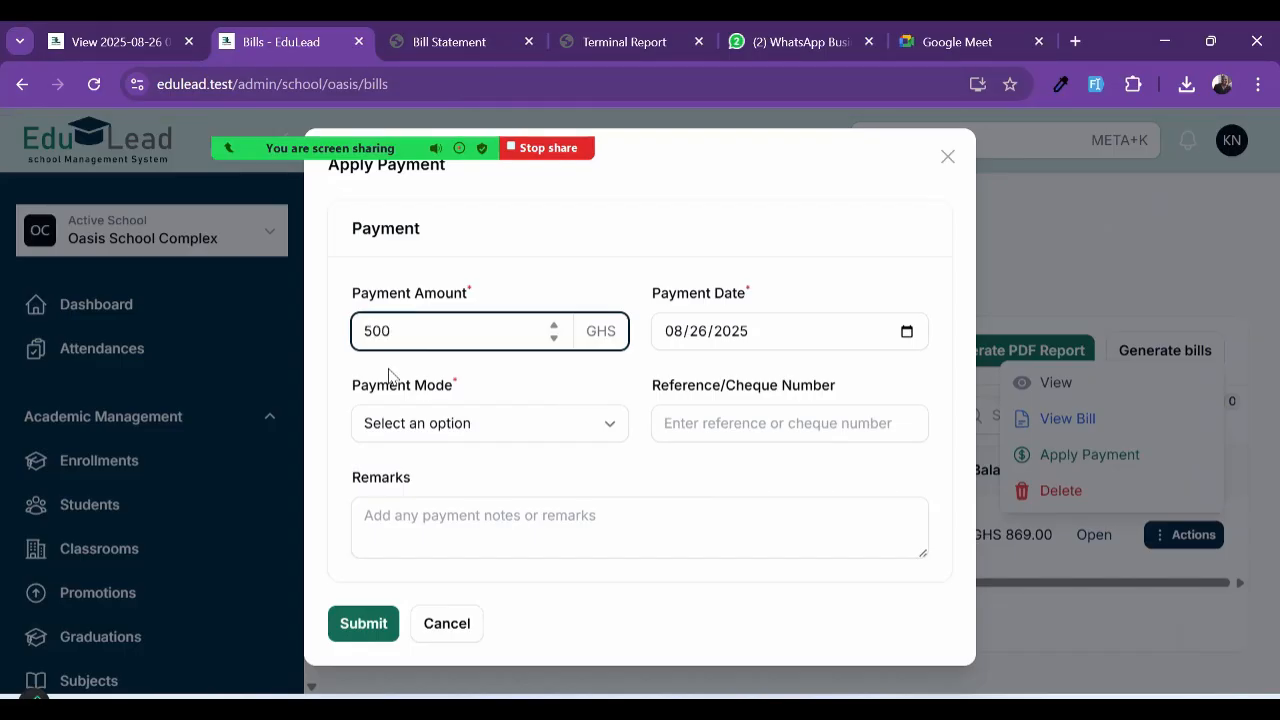
Step: Set the payment mode to Cash and submit the payment
{"action": "scroll", "coordinate": [389, 375], "scroll_direction": "up", "scroll_amount": 3}
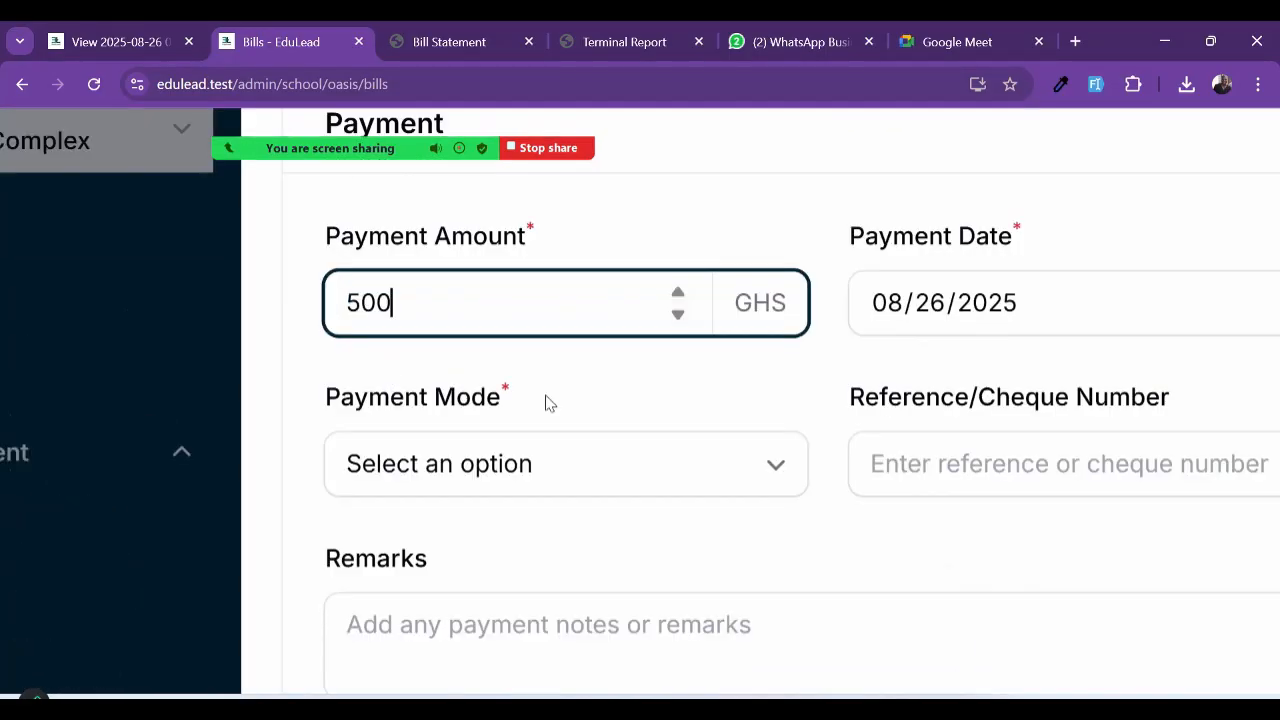
{"action": "scroll", "coordinate": [546, 403], "scroll_direction": "down", "scroll_amount": 3}
{"action": "left_click", "coordinate": [527, 437]}
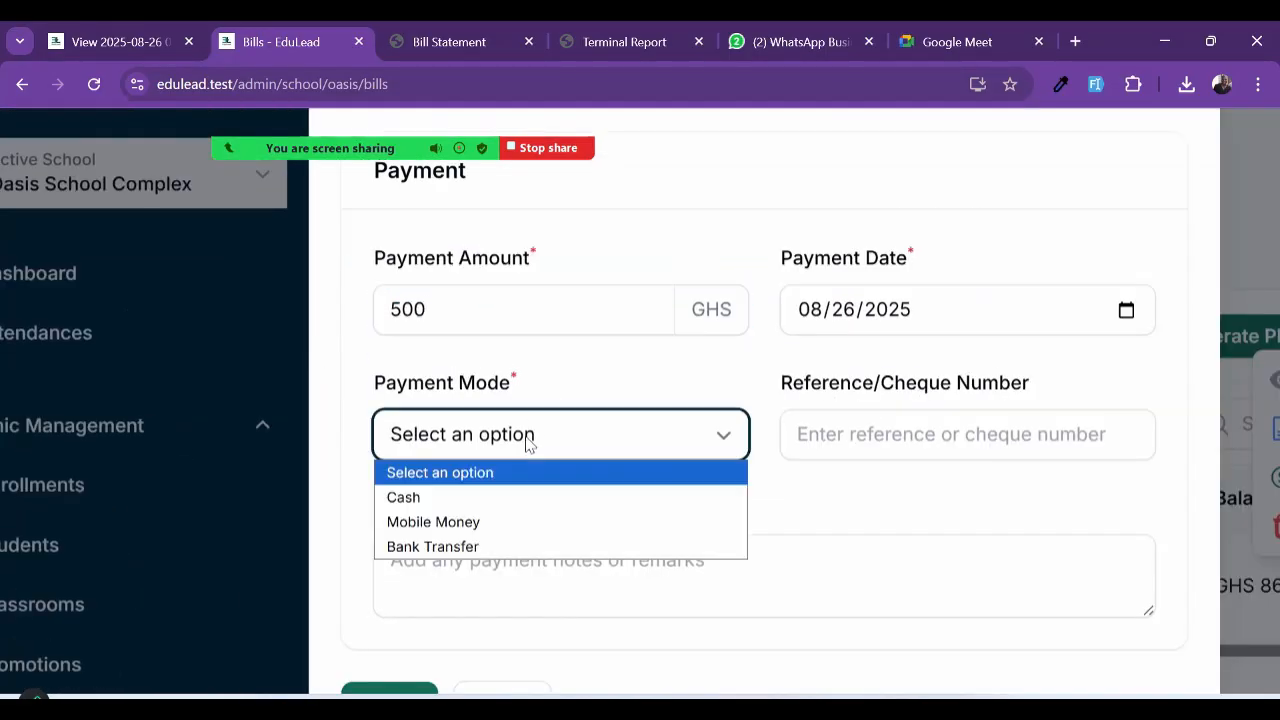
{"action": "left_click", "coordinate": [463, 505]}
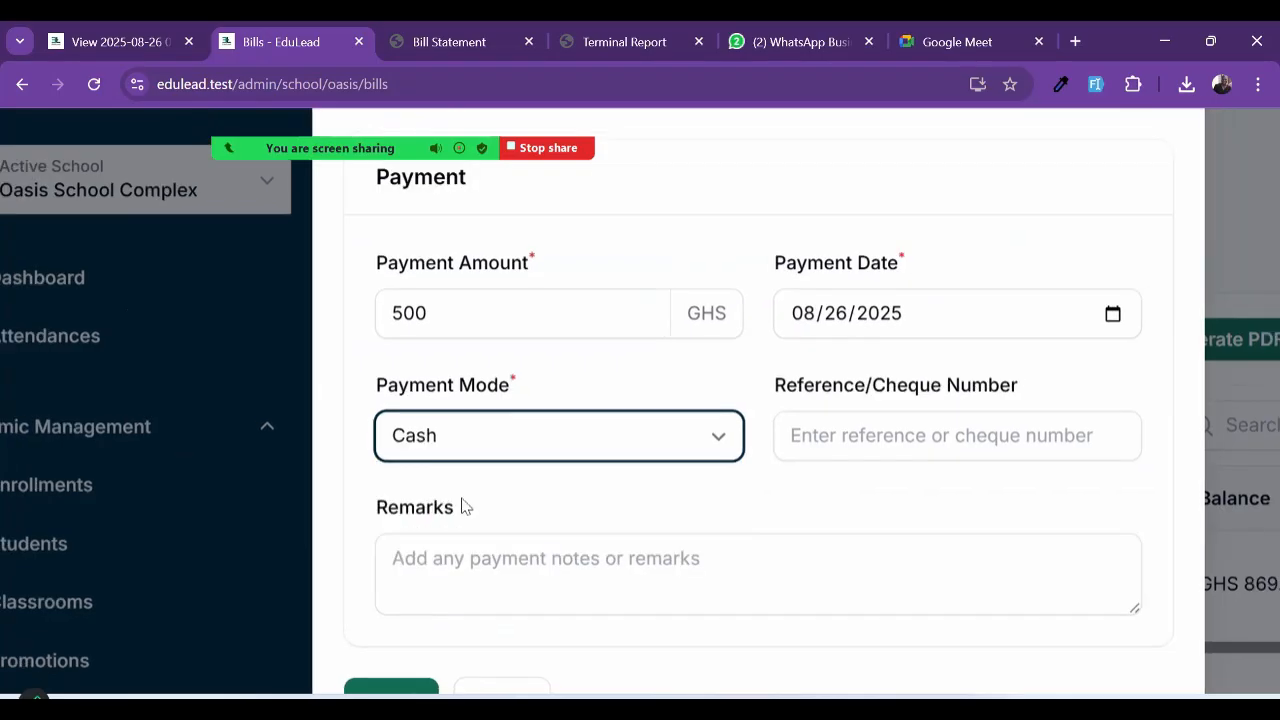
{"action": "scroll", "coordinate": [460, 505], "scroll_direction": "down", "scroll_amount": 3}
{"action": "left_click", "coordinate": [355, 622]}
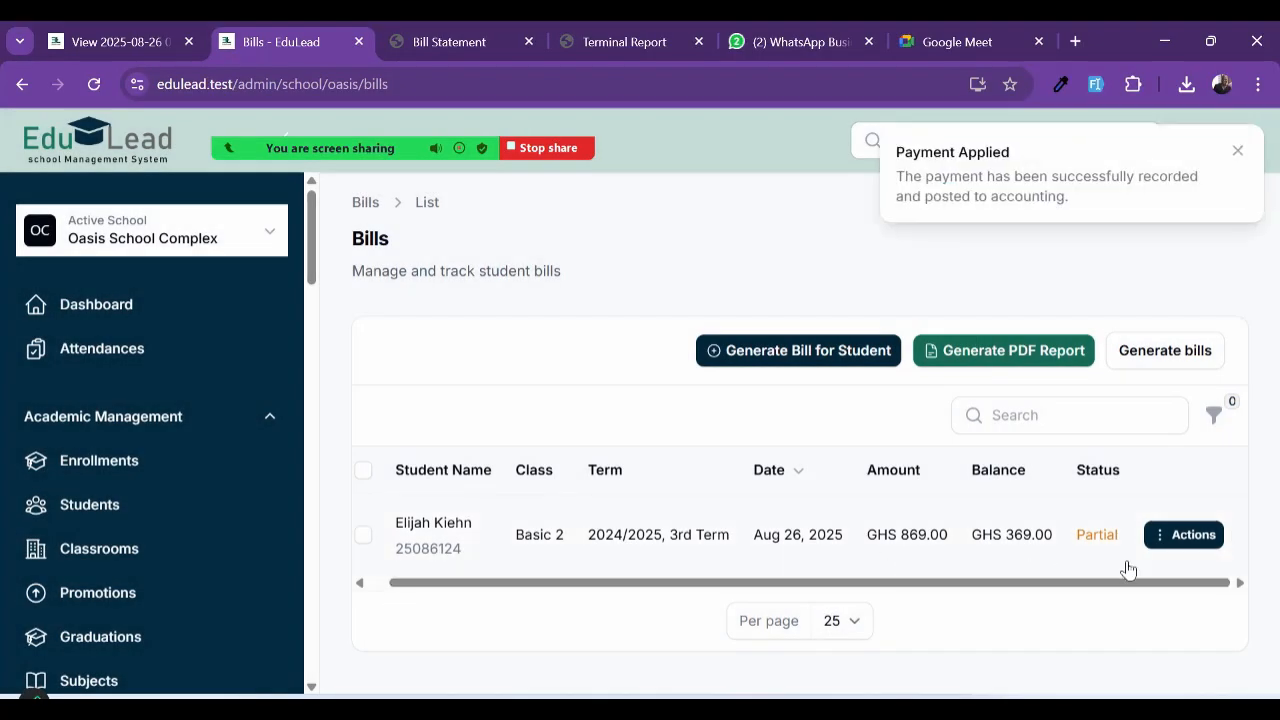
Step: Check the bill's balance and status in the list, and open its printable statement to examine the status and outstanding balance
{"action": "scroll", "coordinate": [1128, 568], "scroll_direction": "up", "scroll_amount": 4}
{"action": "scroll", "coordinate": [1053, 517], "scroll_direction": "up", "scroll_amount": 3}
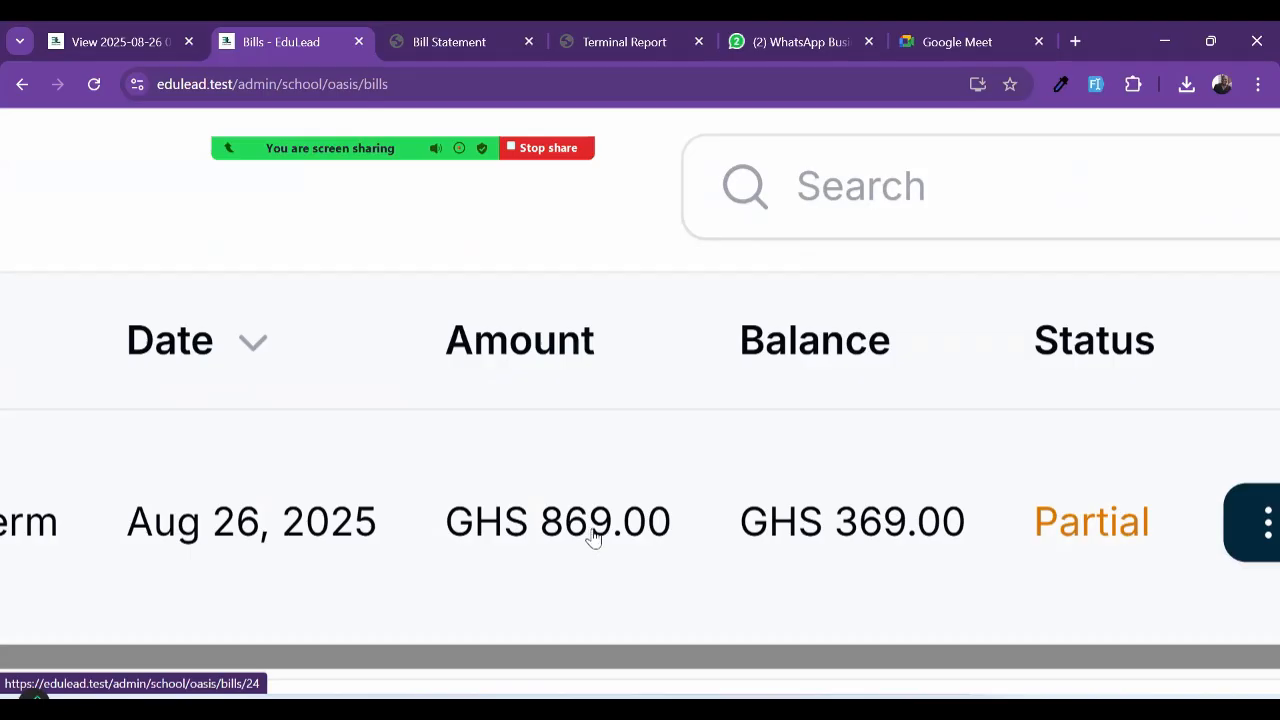
{"action": "scroll", "coordinate": [840, 543], "scroll_direction": "down", "scroll_amount": 1}
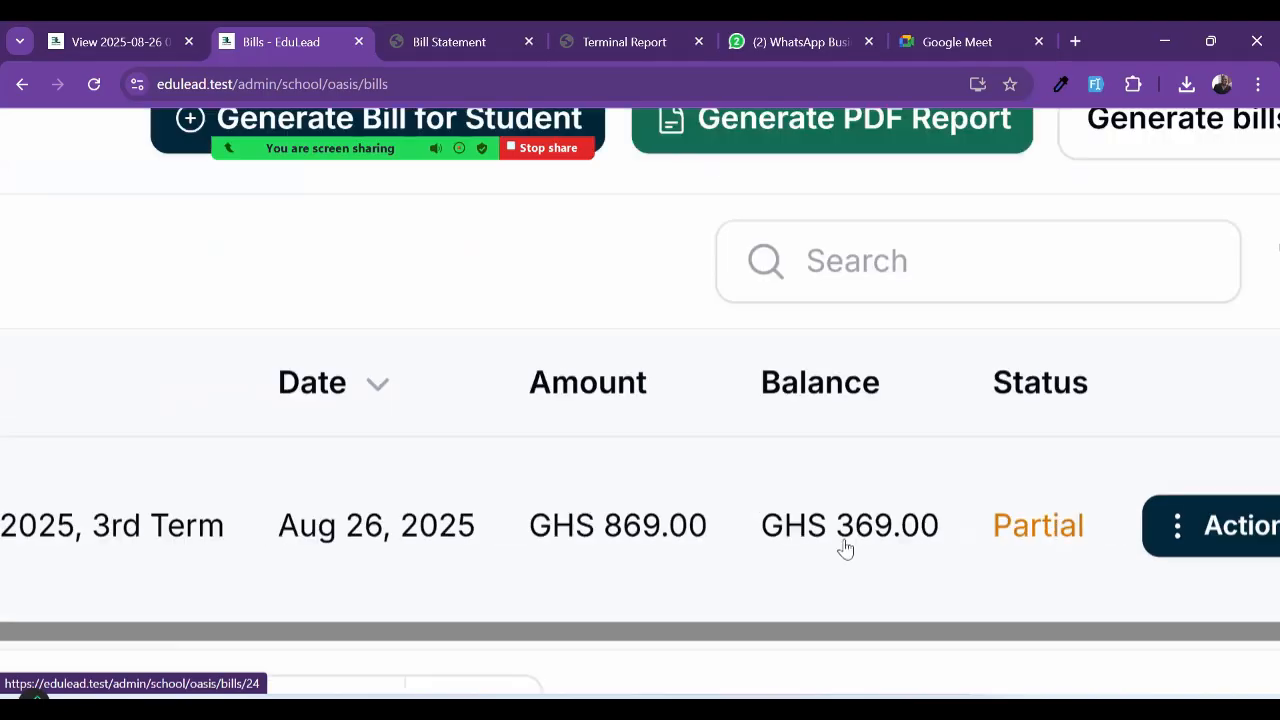
{"action": "scroll", "coordinate": [833, 540], "scroll_direction": "down", "scroll_amount": 2}
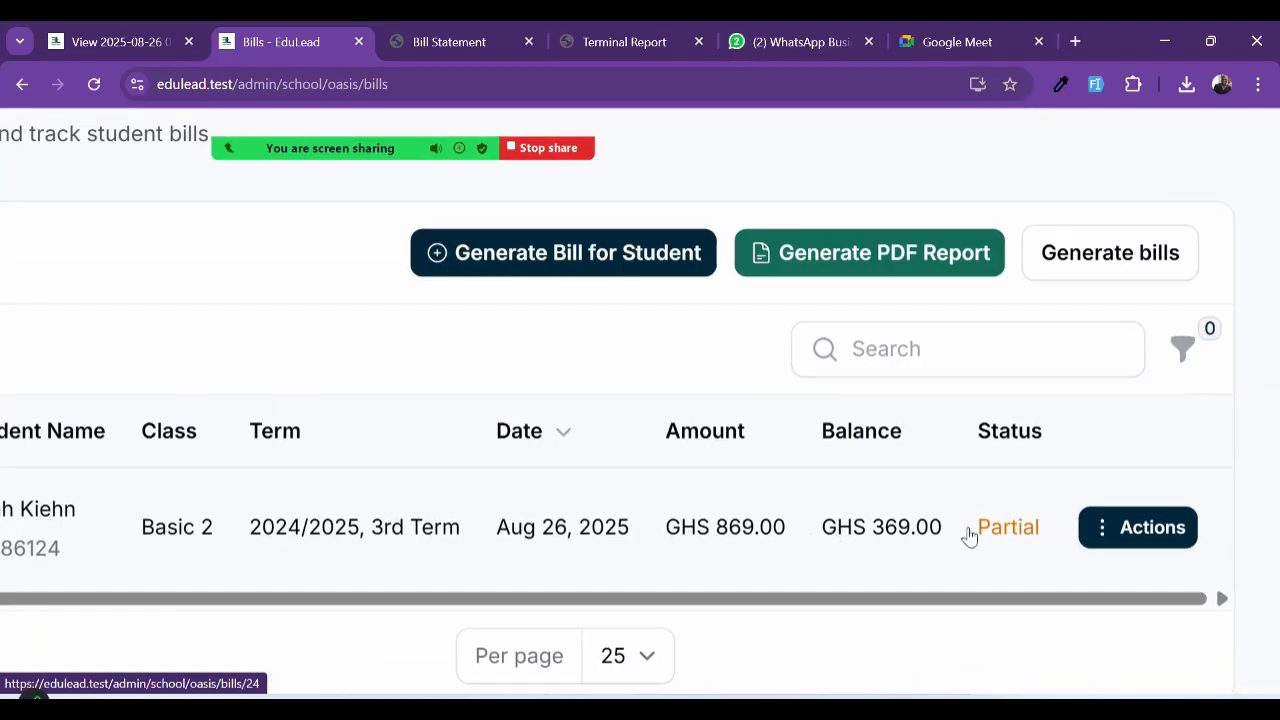
{"action": "left_click", "coordinate": [1116, 539]}
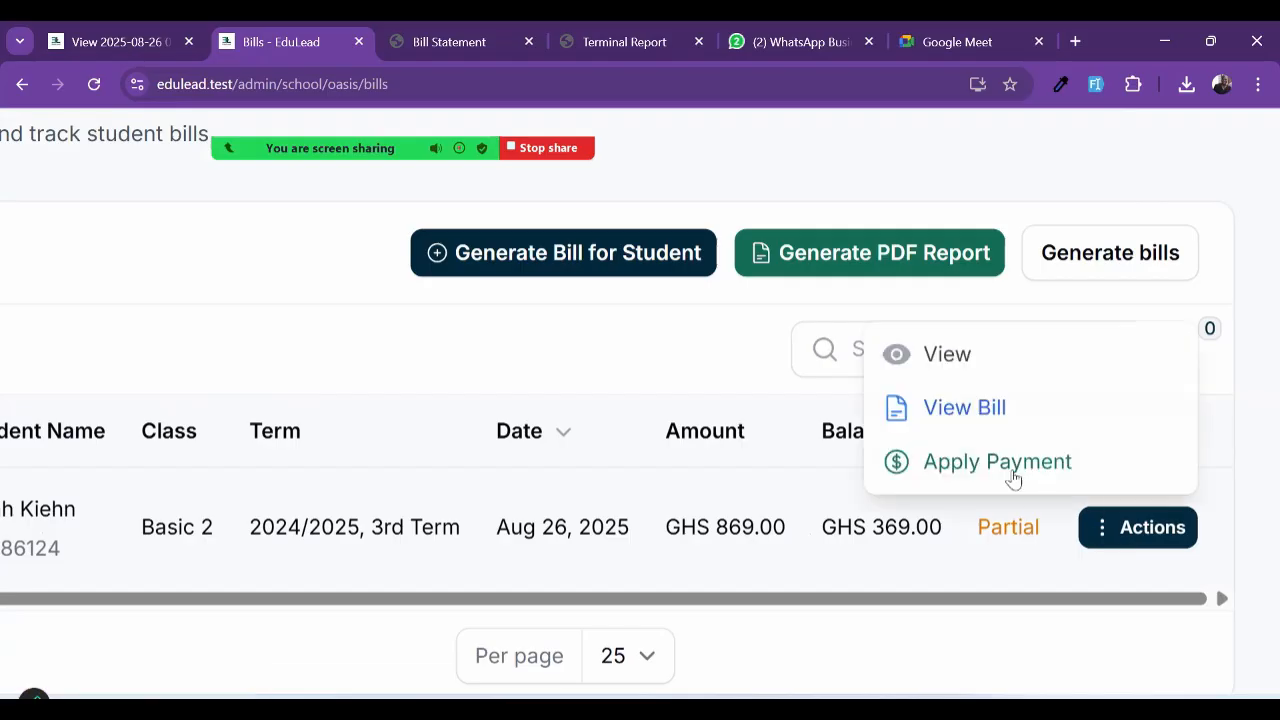
{"action": "left_click", "coordinate": [968, 407]}
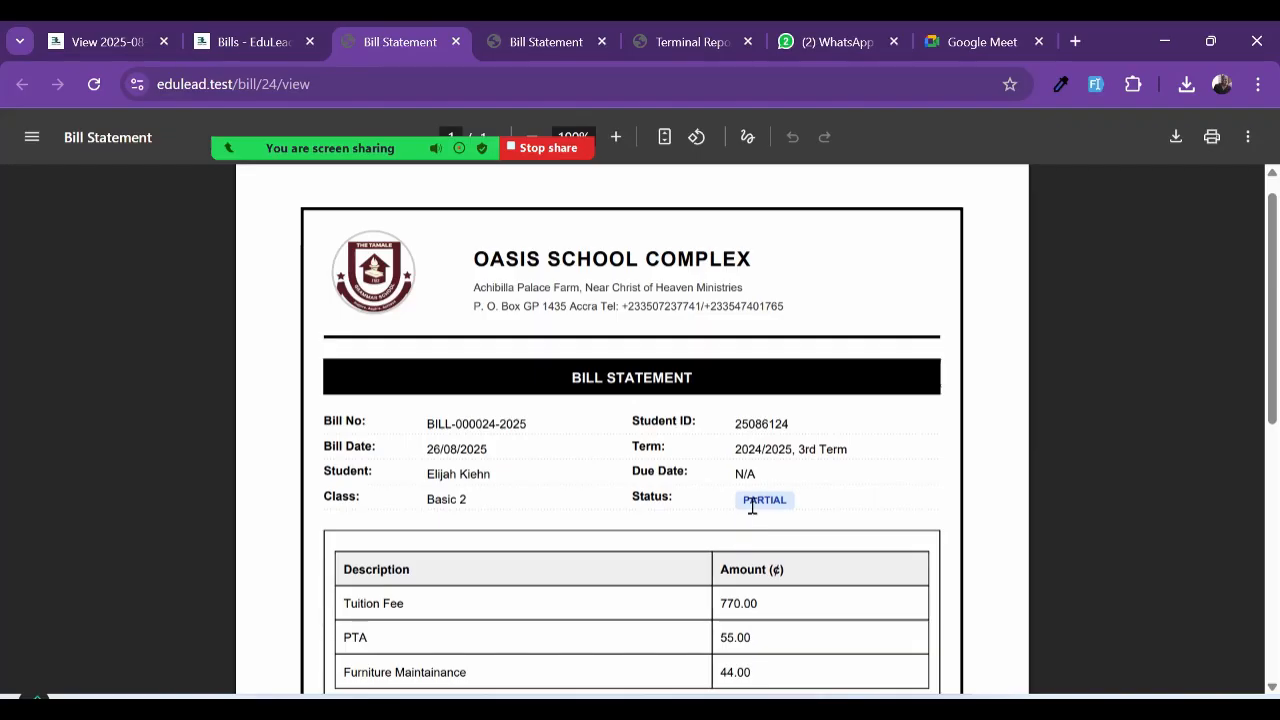
{"action": "scroll", "coordinate": [752, 506], "scroll_direction": "up", "scroll_amount": 4, "text": "ctrl"}
{"action": "scroll", "coordinate": [752, 506], "scroll_direction": "down", "scroll_amount": 5}
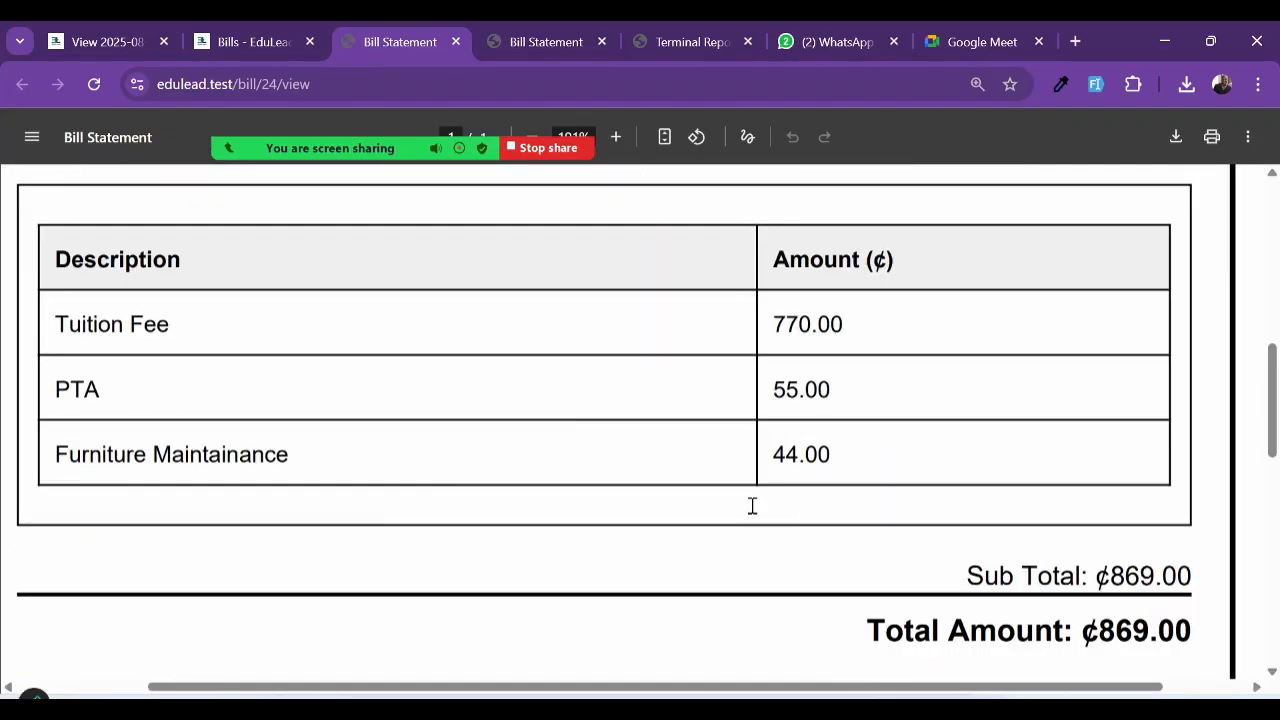
{"action": "scroll", "coordinate": [979, 585], "scroll_direction": "down", "scroll_amount": 2, "text": "ctrl"}
{"action": "scroll", "coordinate": [1017, 569], "scroll_direction": "up", "scroll_amount": 4, "text": "ctrl"}
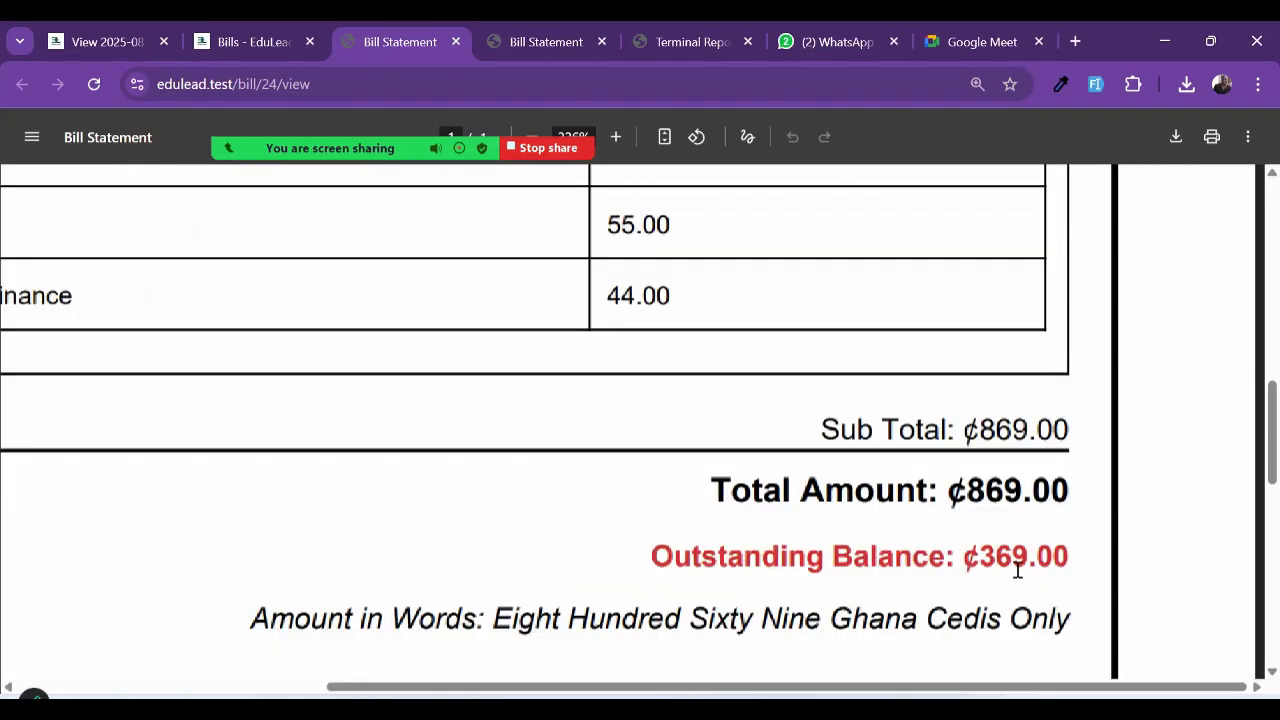
Step: Return from the bill statement to the Bills list and open the Apply Payment form for the Basic 2 student's remaining balance
{"action": "triple_click", "coordinate": [847, 490]}
{"action": "scroll", "coordinate": [847, 490], "scroll_direction": "down", "scroll_amount": 5, "text": "ctrl"}
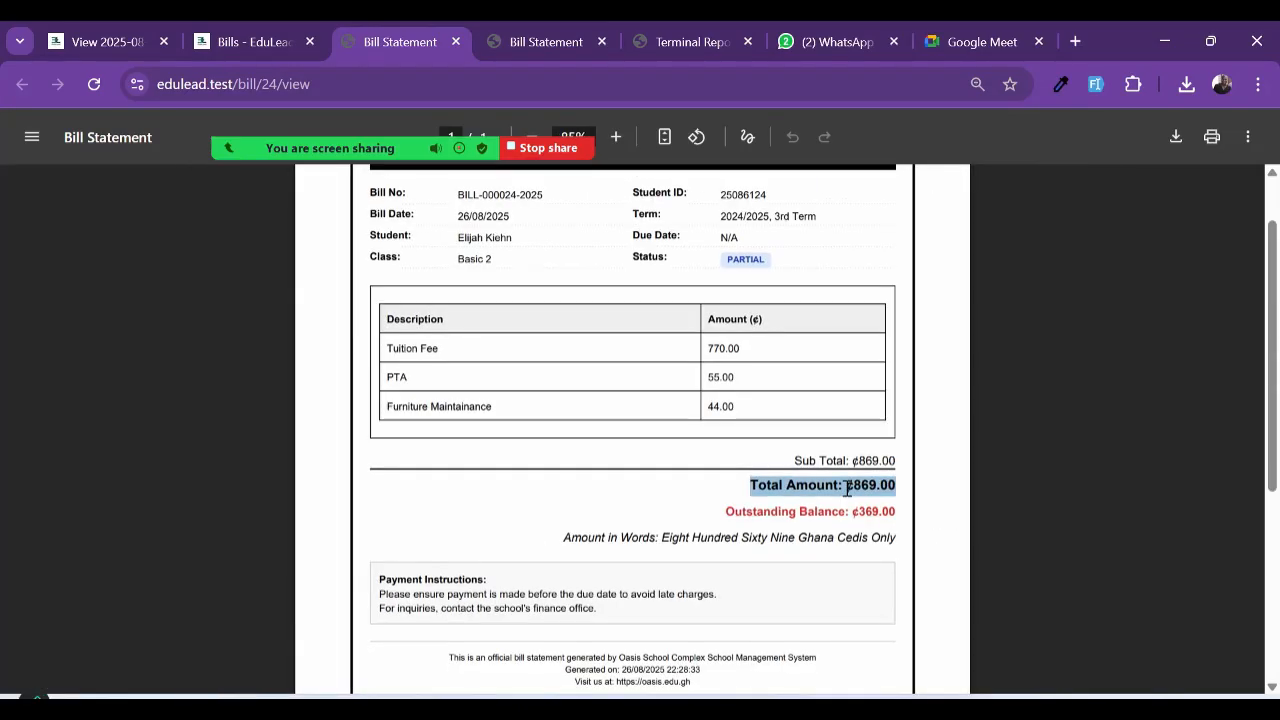
{"action": "left_click", "coordinate": [272, 42]}
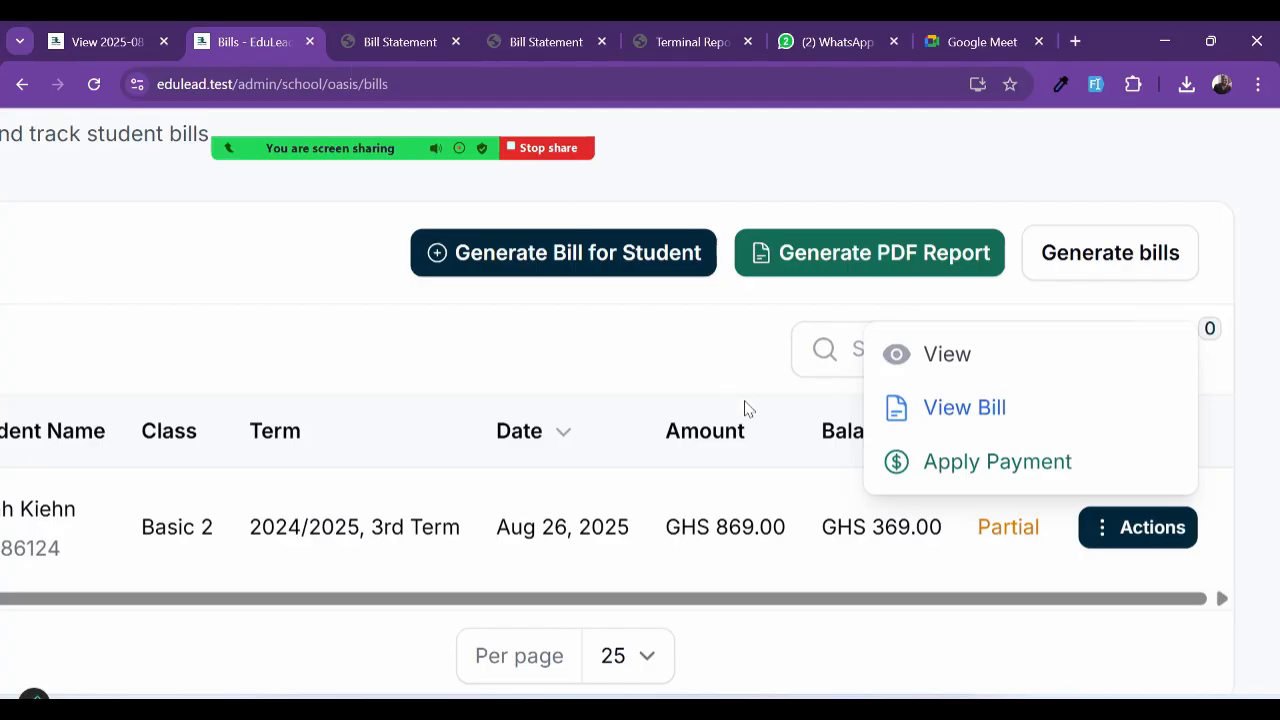
{"action": "scroll", "coordinate": [744, 409], "scroll_direction": "down", "scroll_amount": 3, "text": "ctrl"}
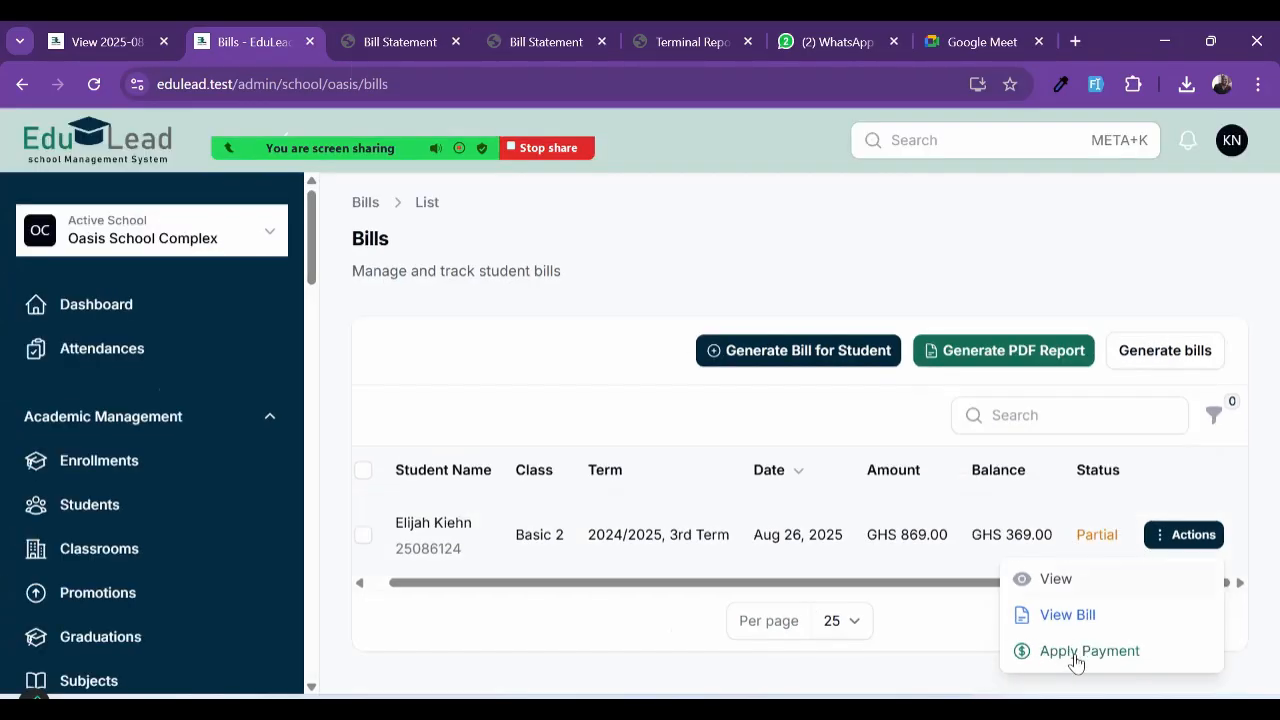
{"action": "left_click", "coordinate": [1079, 653]}
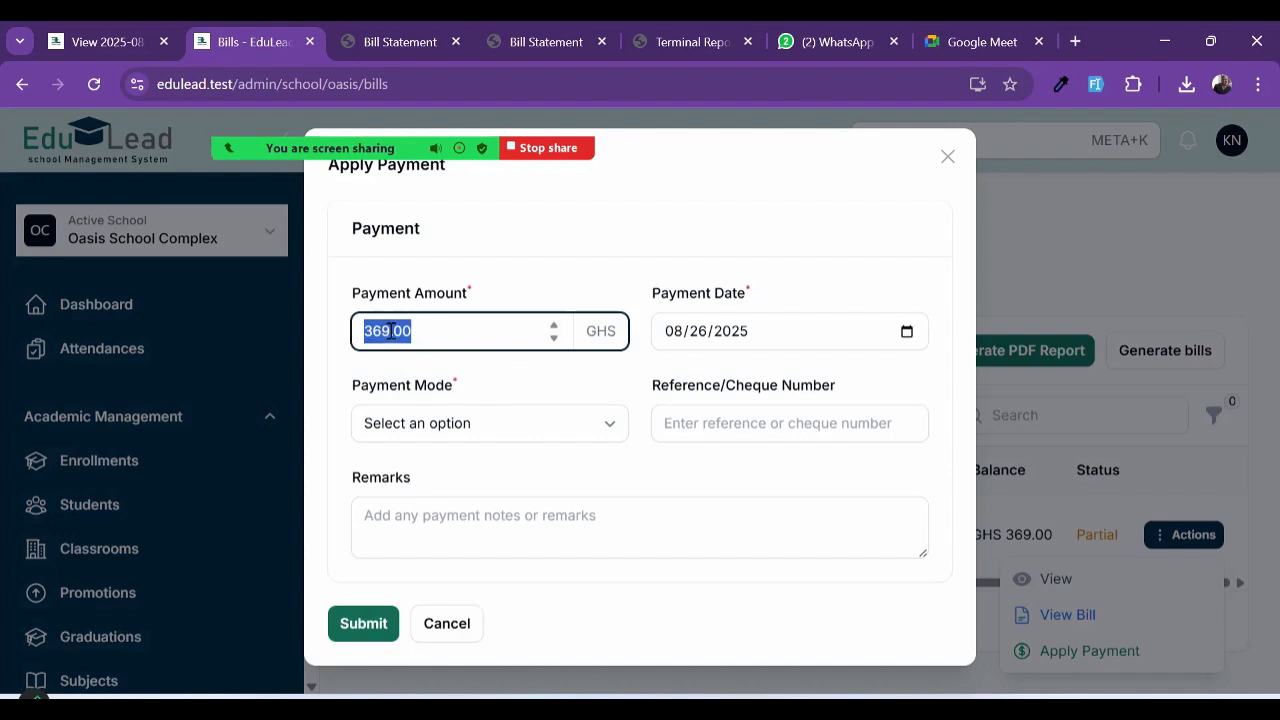
{"action": "left_click", "coordinate": [397, 331]}
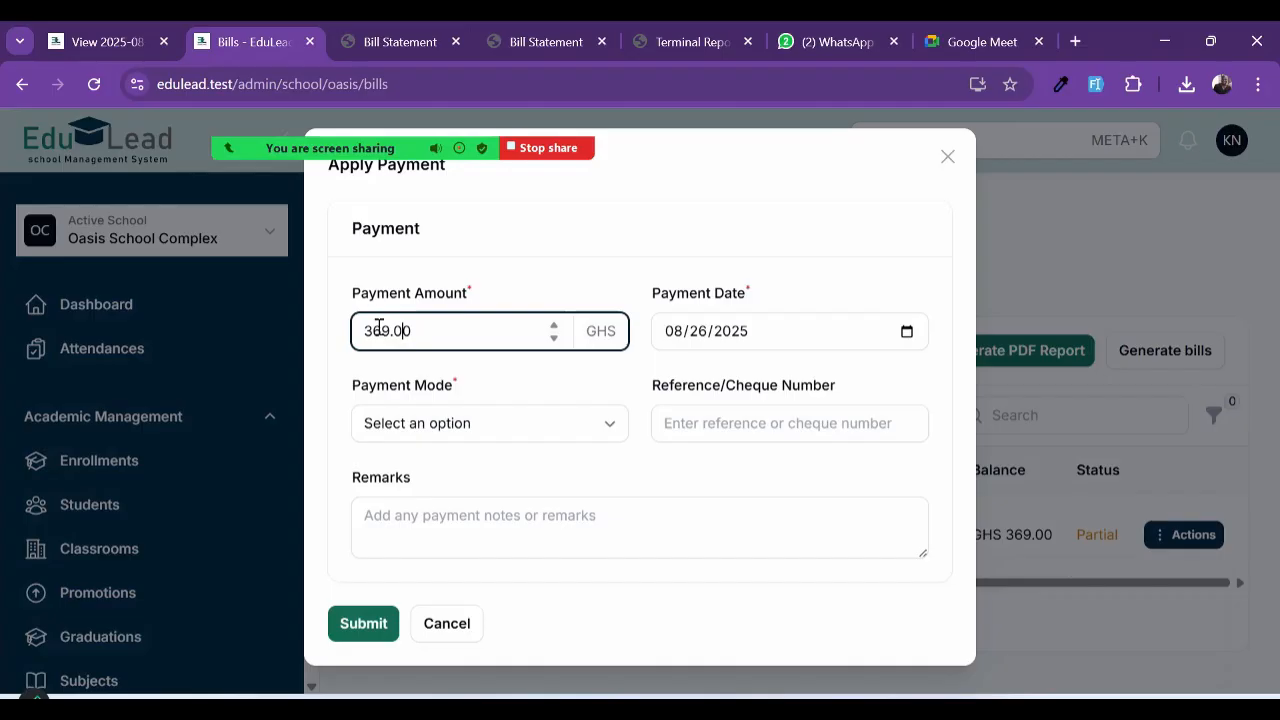
{"action": "double_click", "coordinate": [379, 330]}
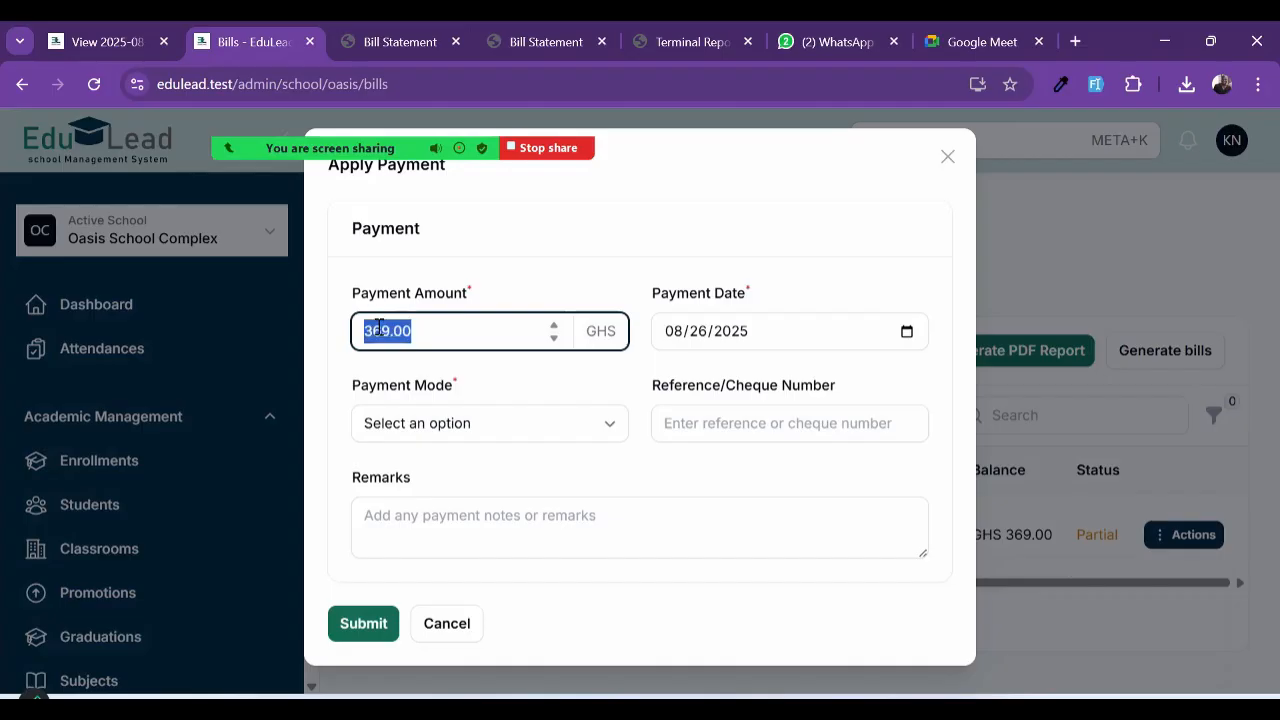
Step: Submit the payment with Mobile Money as the payment mode and check the bill's balance and status in the list
{"action": "left_click", "coordinate": [444, 424]}
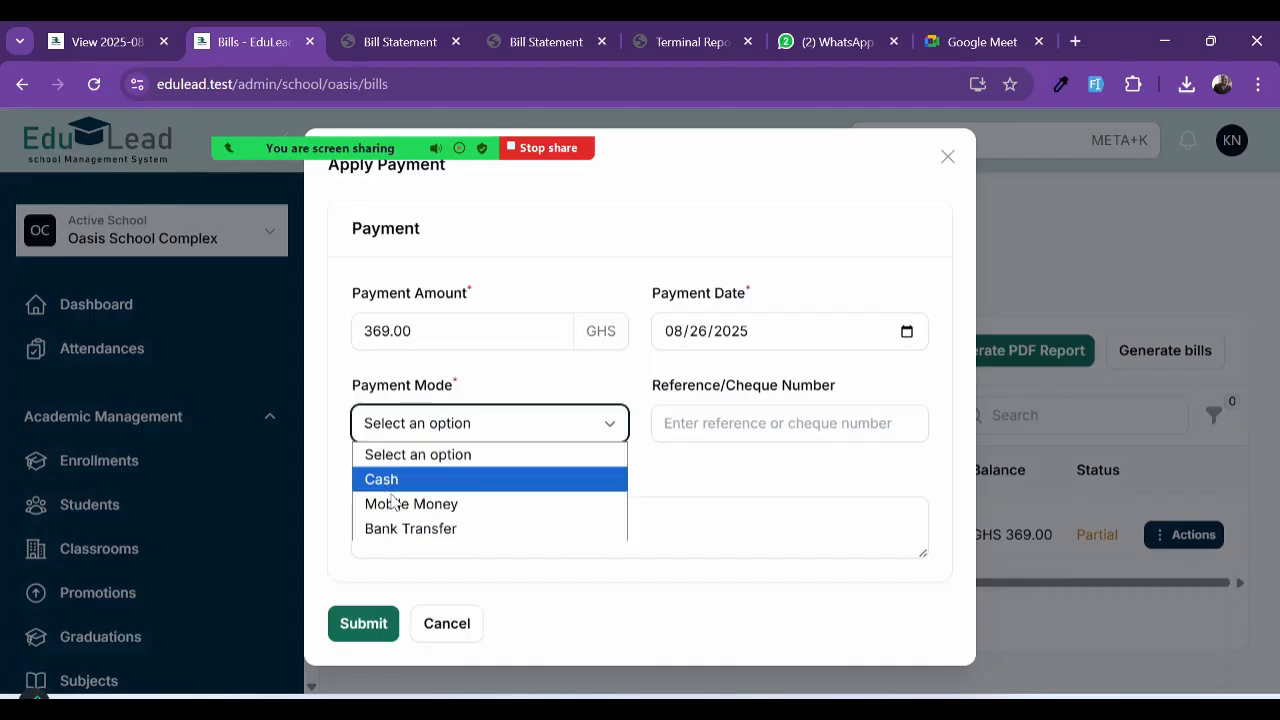
{"action": "left_click", "coordinate": [403, 503]}
{"action": "left_click", "coordinate": [403, 515]}
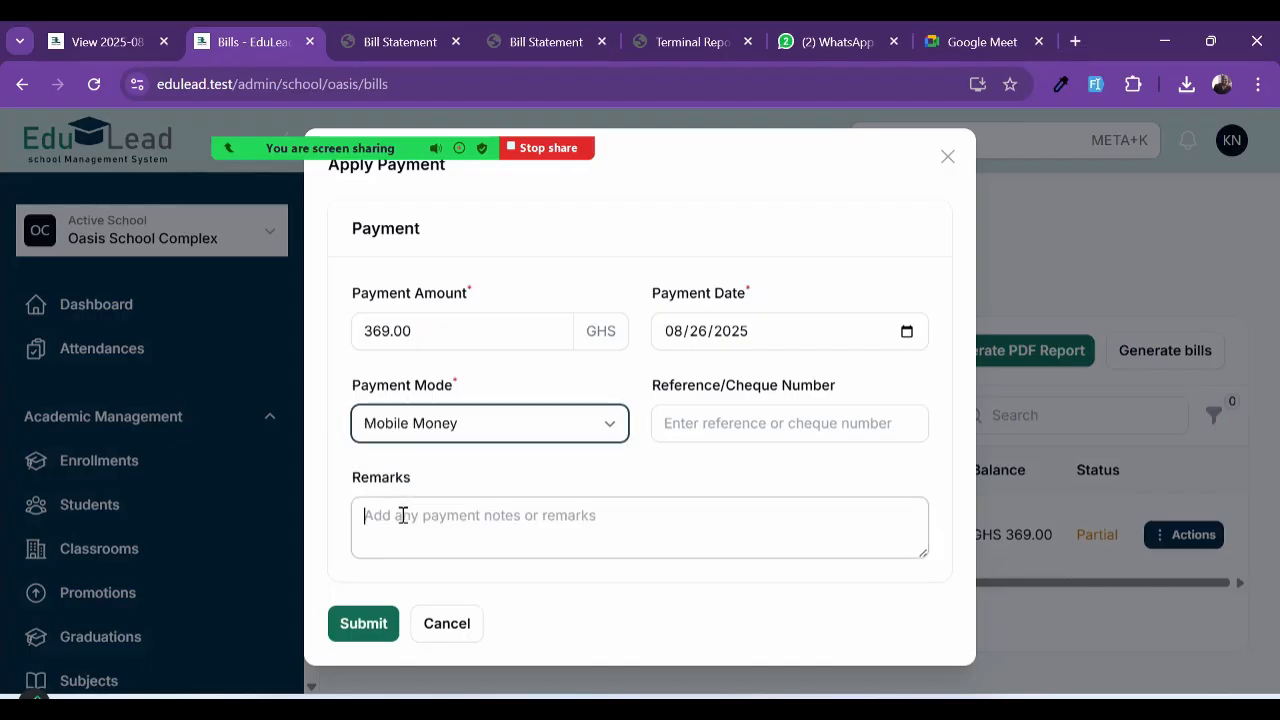
{"action": "left_click", "coordinate": [365, 628]}
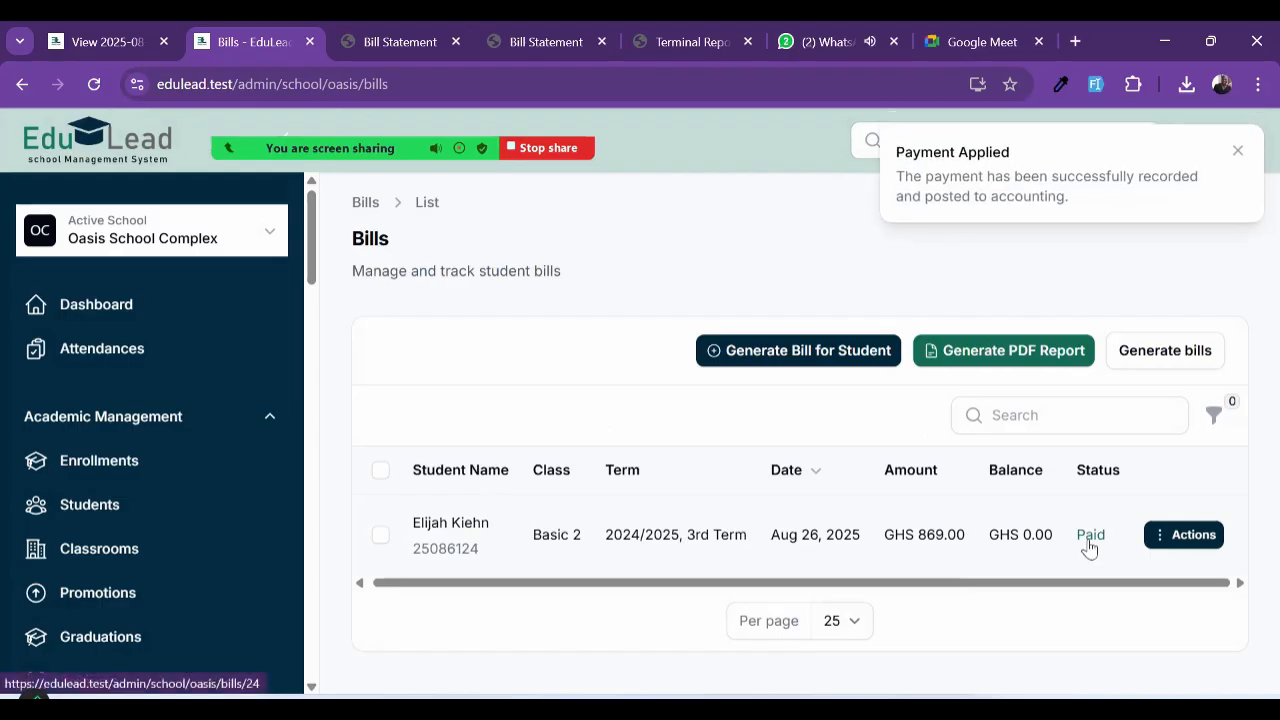
{"action": "scroll", "coordinate": [1082, 548], "scroll_direction": "up", "scroll_amount": 5}
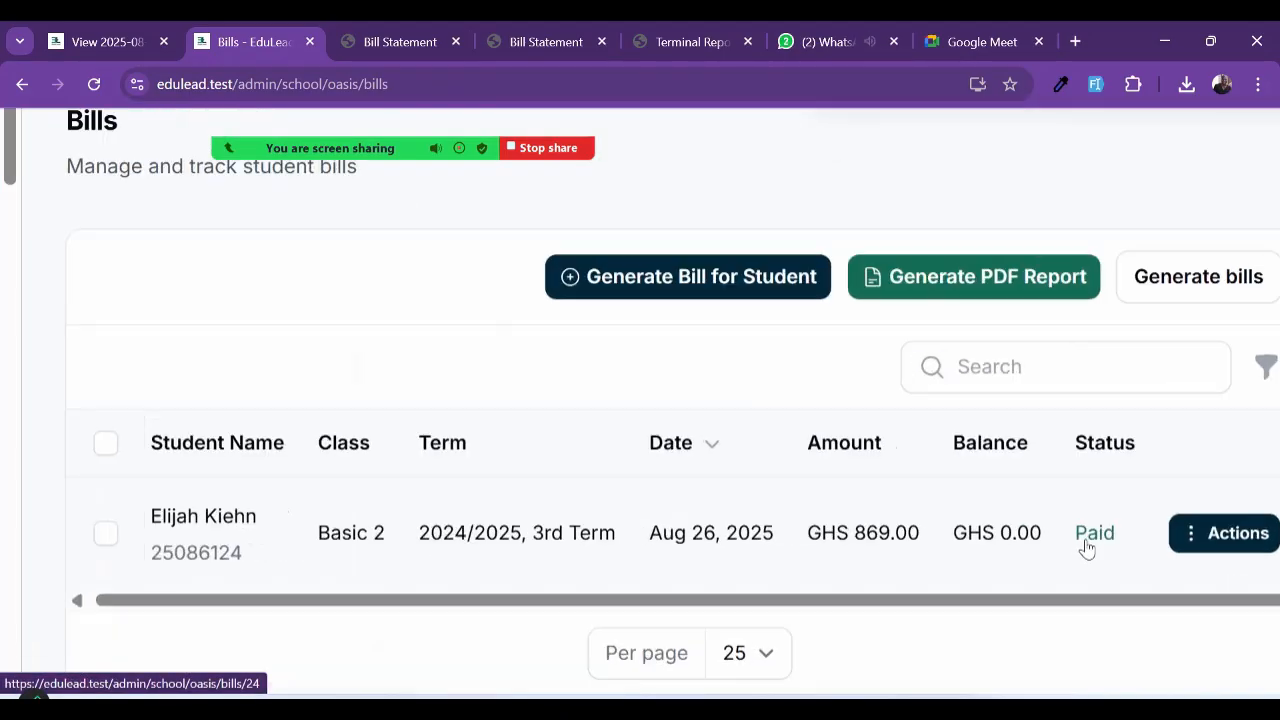
{"action": "scroll", "coordinate": [1093, 548], "scroll_direction": "down", "scroll_amount": 5}
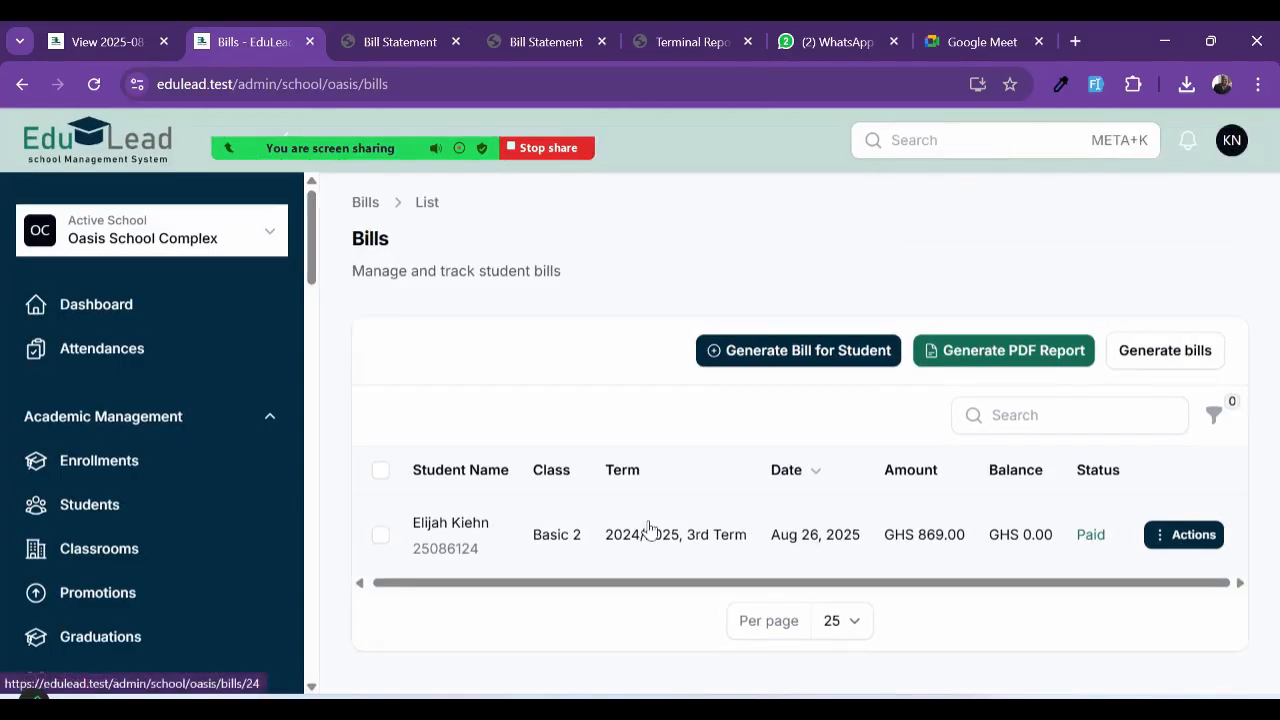
Step: Expand the Accounting section and open the Chart of Accounts
{"action": "scroll", "coordinate": [105, 562], "scroll_direction": "down", "scroll_amount": 5}
{"action": "scroll", "coordinate": [105, 562], "scroll_direction": "down", "scroll_amount": 5}
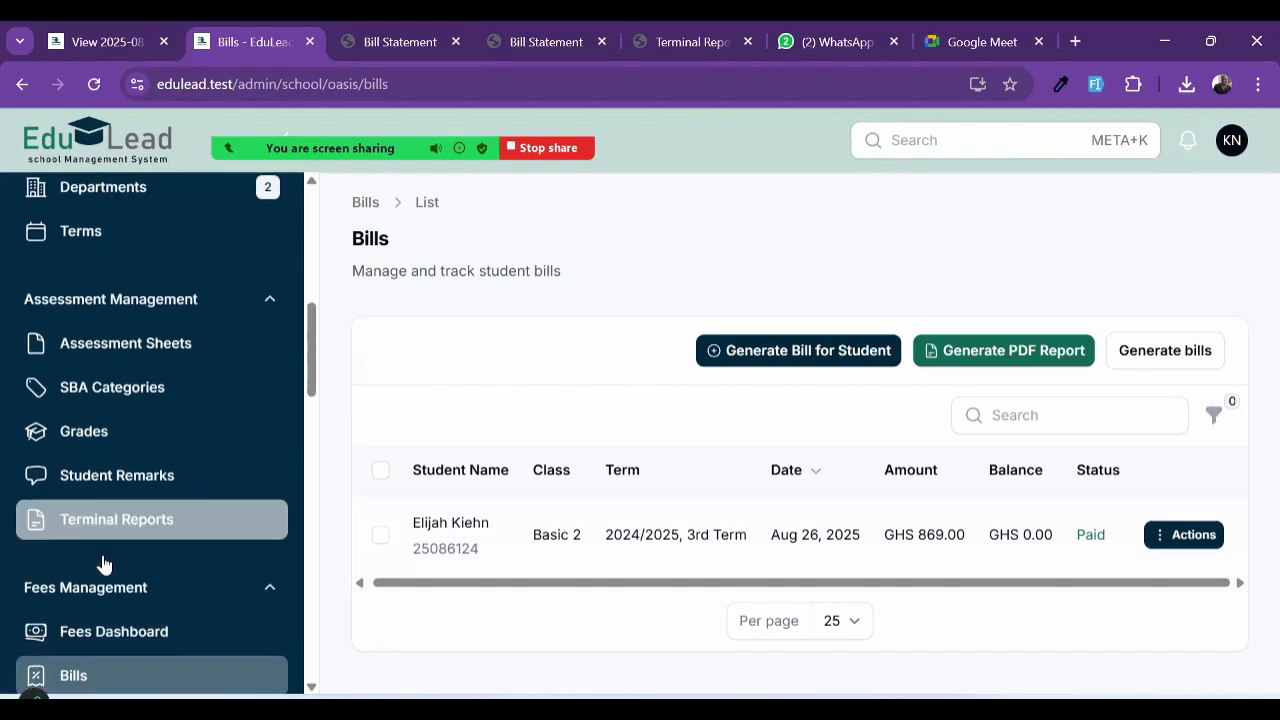
{"action": "scroll", "coordinate": [103, 567], "scroll_direction": "down", "scroll_amount": 2}
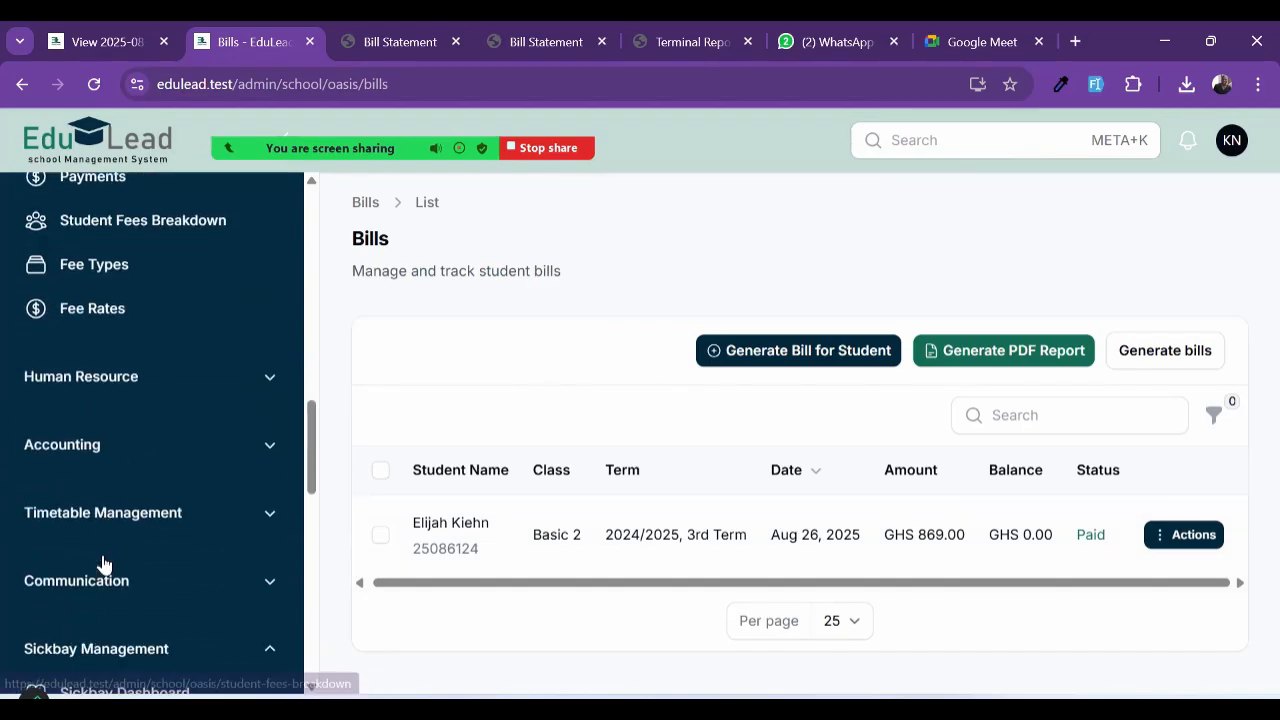
{"action": "left_click", "coordinate": [86, 450]}
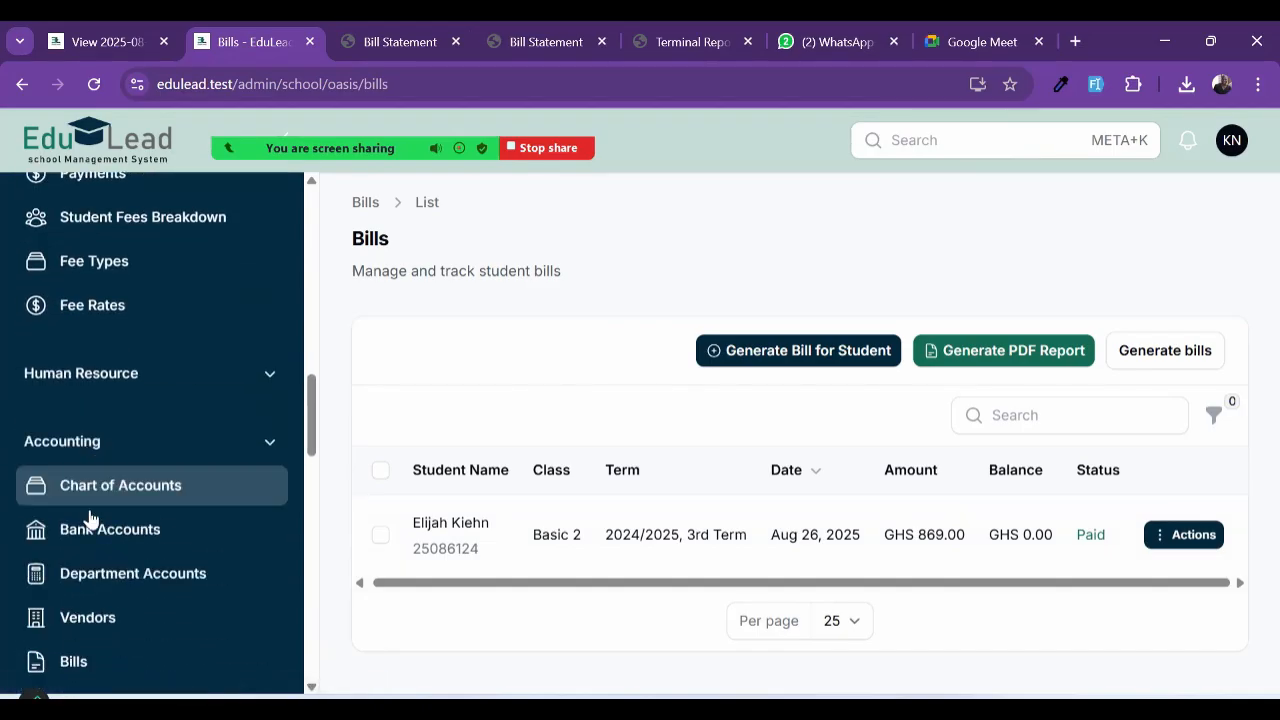
{"action": "left_click", "coordinate": [99, 495]}
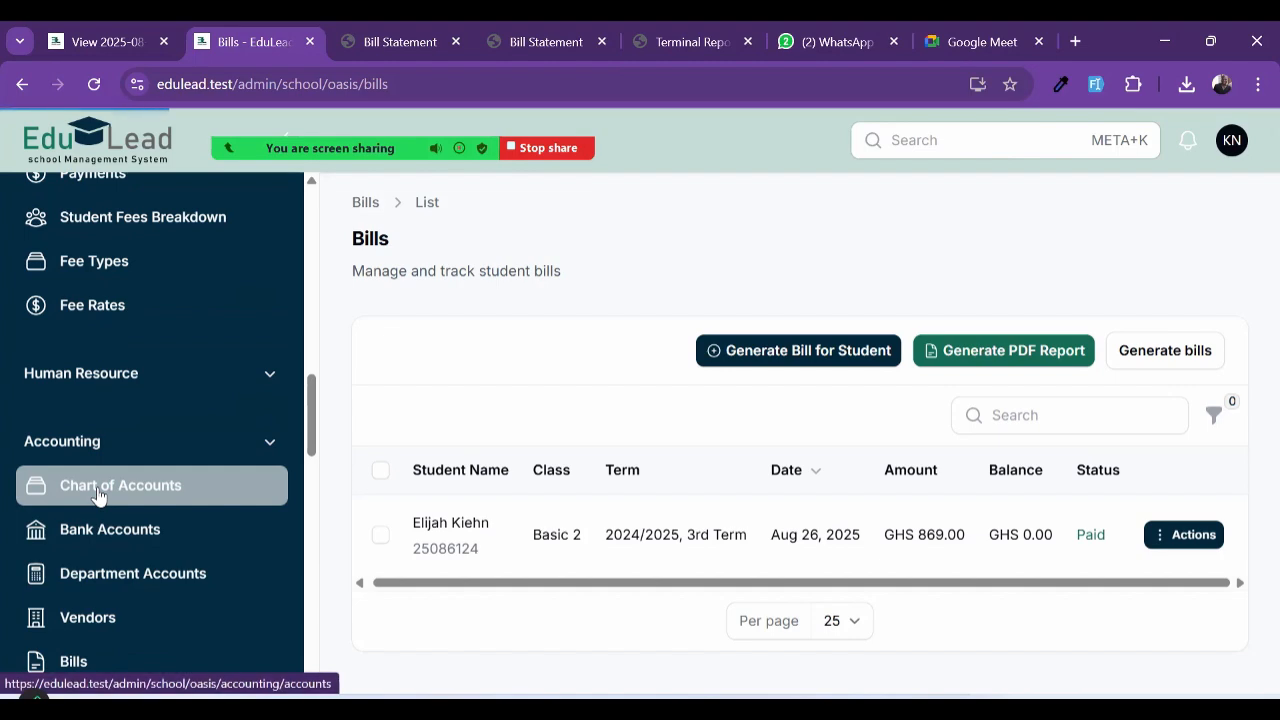
Step: Examine the current balances of the Primary School Fees, Cash in Hand and Mobile Money accounts
{"action": "scroll", "coordinate": [918, 492], "scroll_direction": "down", "scroll_amount": 1}
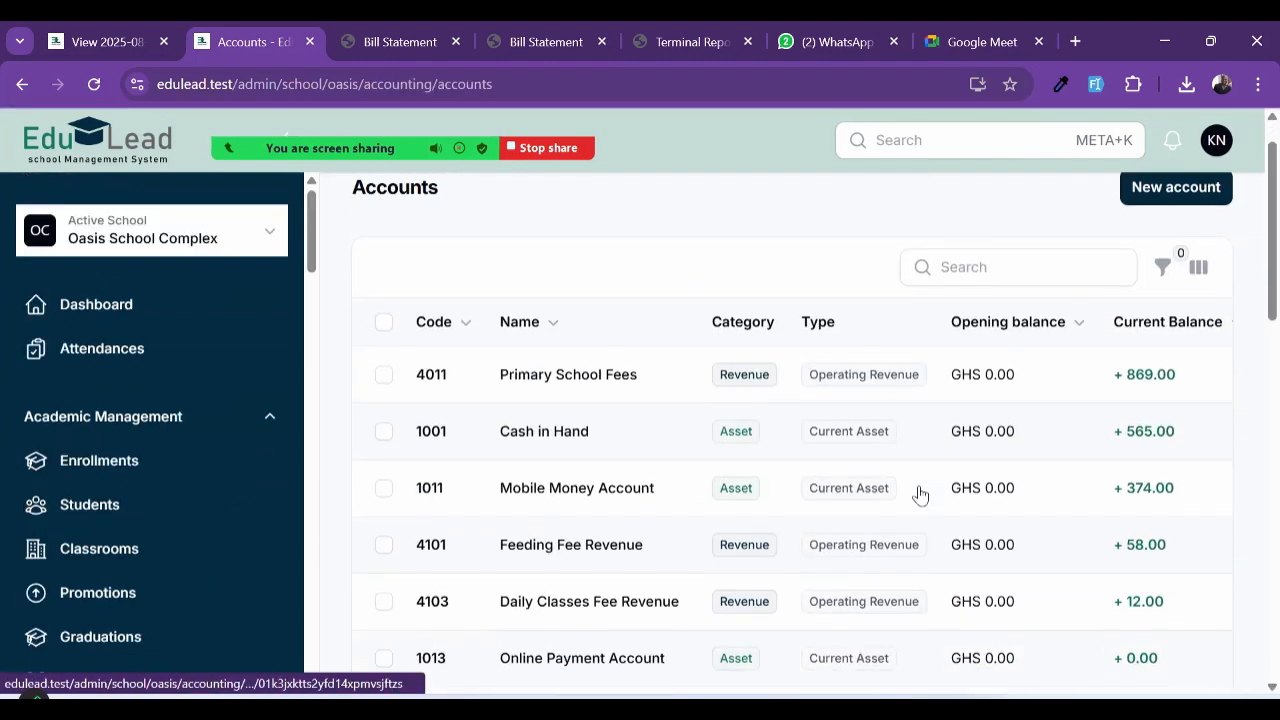
{"action": "scroll", "coordinate": [918, 492], "scroll_direction": "up", "scroll_amount": 3, "text": "ctrl"}
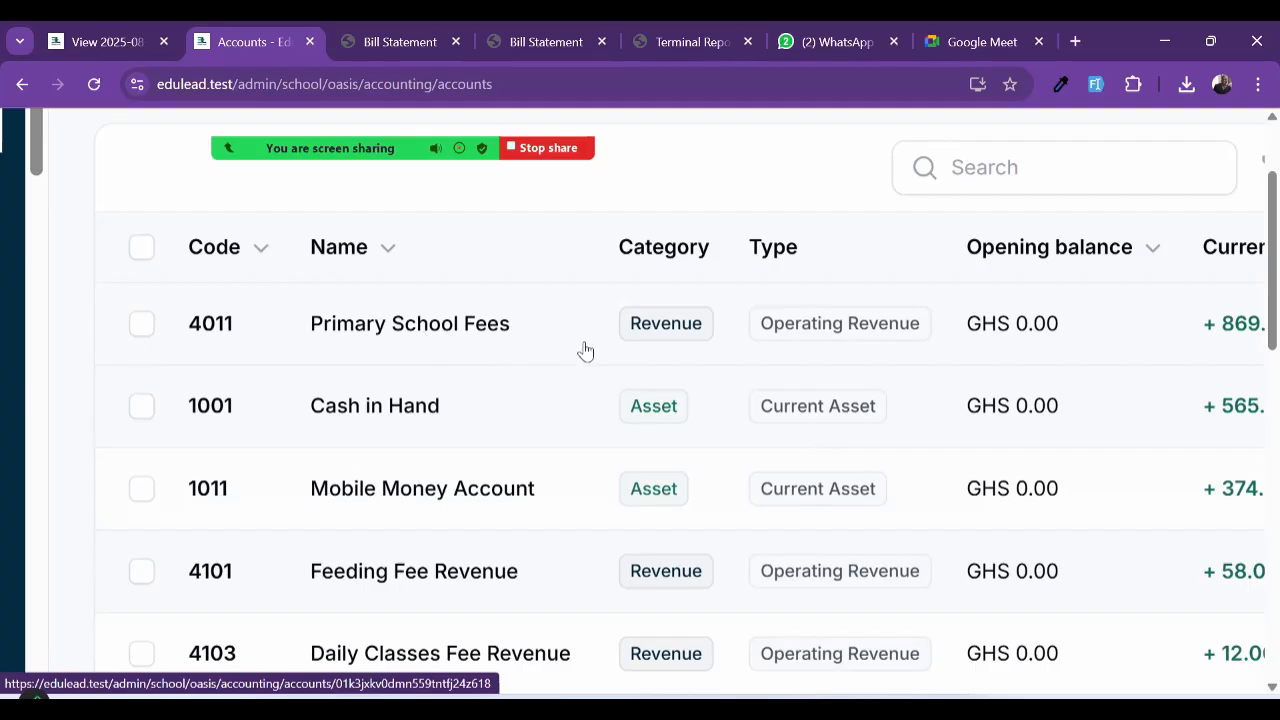
{"action": "scroll", "coordinate": [963, 343], "scroll_direction": "right", "scroll_amount": 3}
{"action": "scroll", "coordinate": [963, 343], "scroll_direction": "up", "scroll_amount": 1}
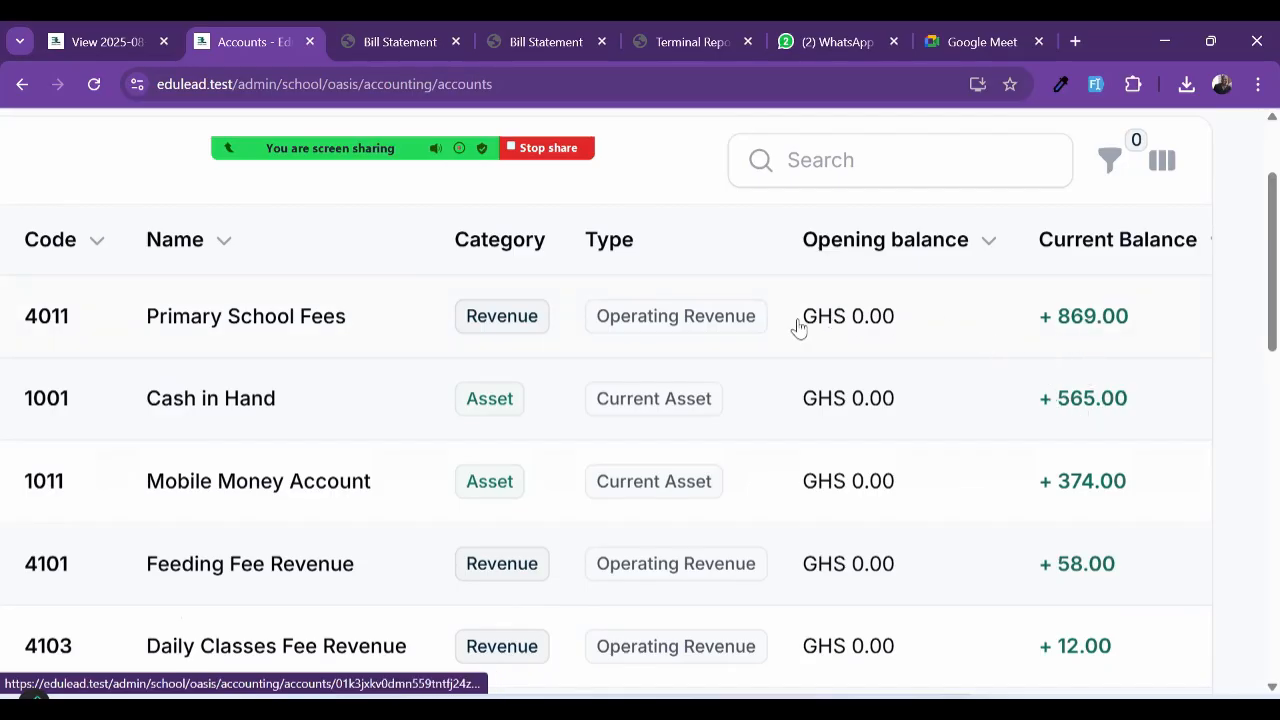
{"action": "scroll", "coordinate": [798, 328], "scroll_direction": "up", "scroll_amount": 2}
{"action": "scroll", "coordinate": [798, 328], "scroll_direction": "down", "scroll_amount": 3}
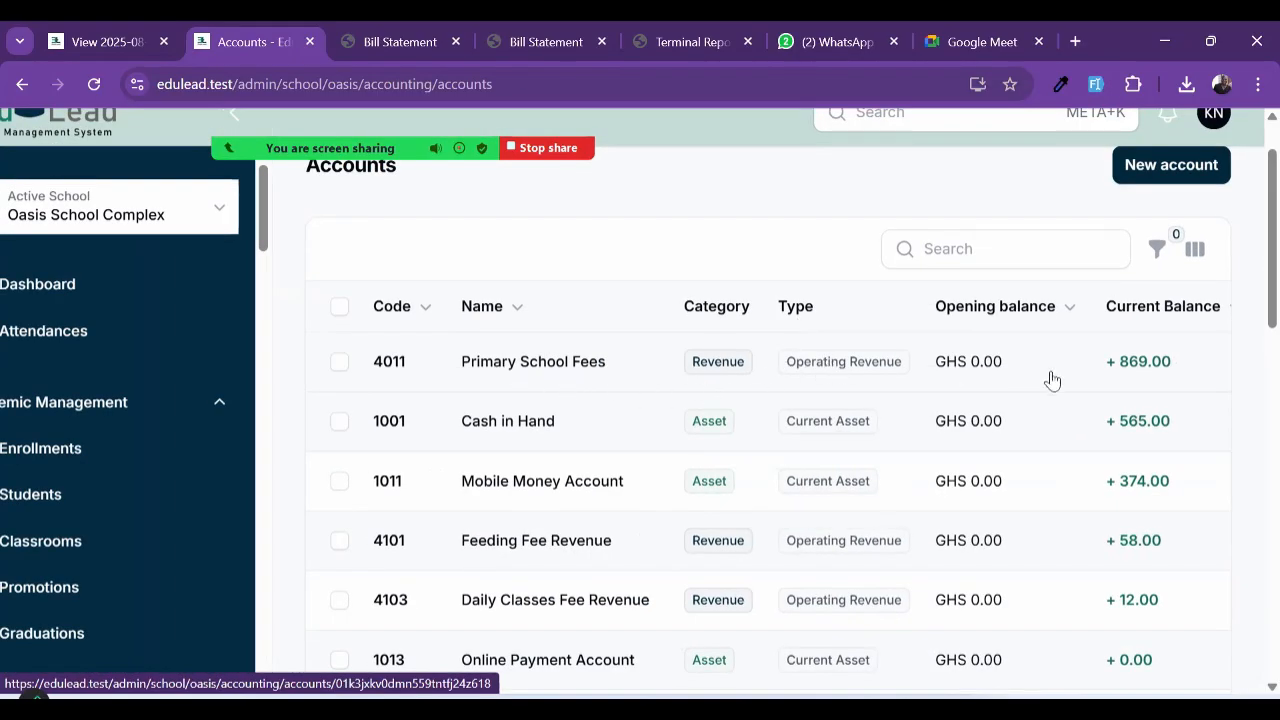
{"action": "scroll", "coordinate": [1152, 372], "scroll_direction": "up", "scroll_amount": 3}
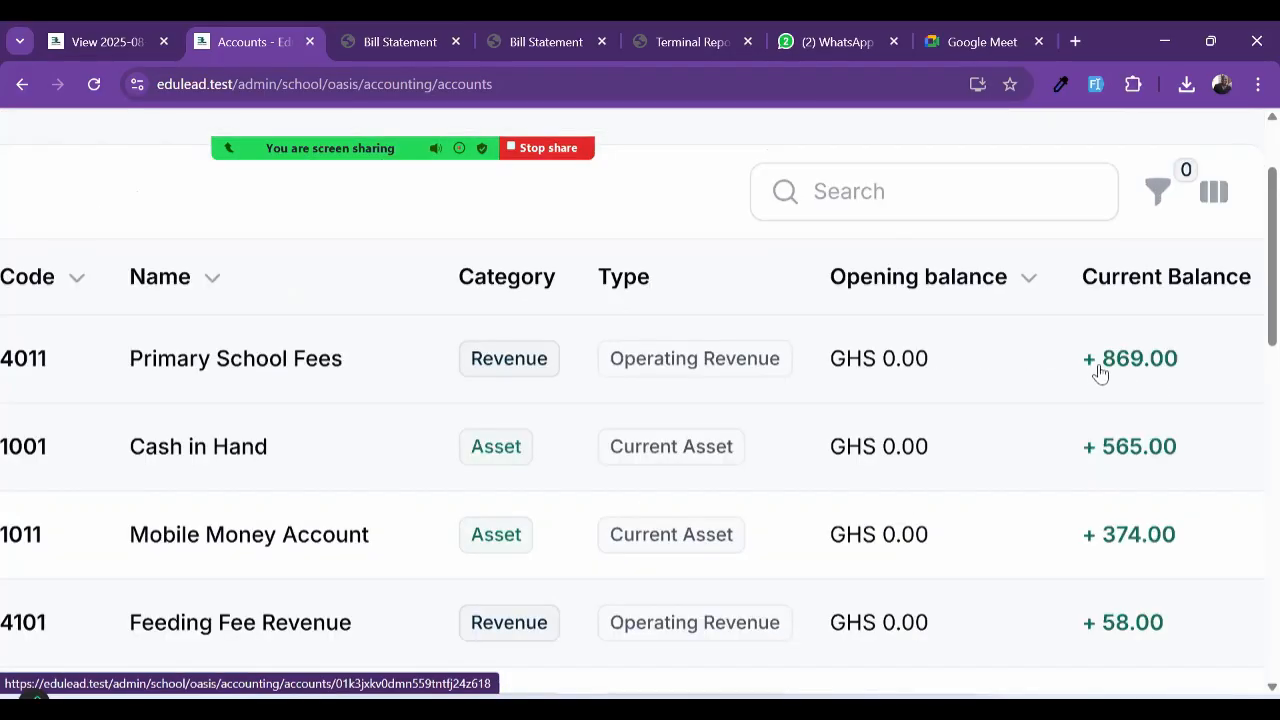
{"action": "scroll", "coordinate": [1143, 374], "scroll_direction": "up", "scroll_amount": 3}
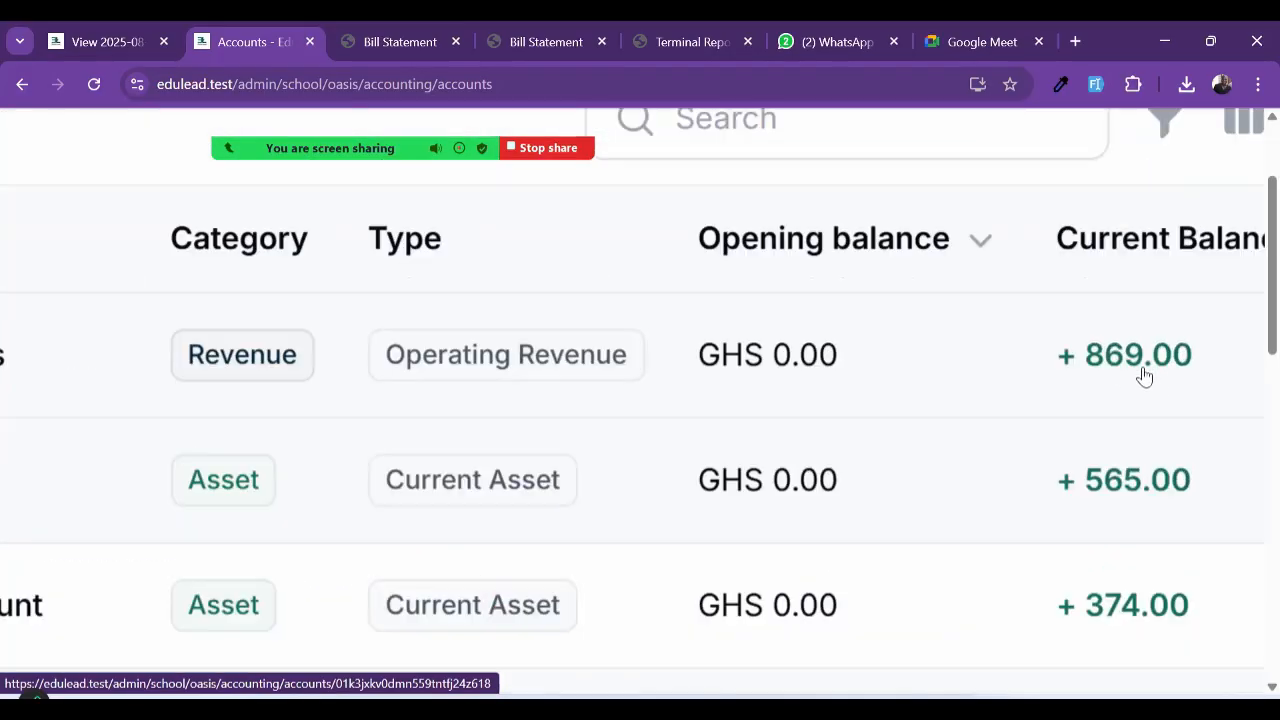
{"action": "scroll", "coordinate": [1143, 374], "scroll_direction": "down", "scroll_amount": 3}
{"action": "scroll", "coordinate": [1058, 502], "scroll_direction": "down", "scroll_amount": 2}
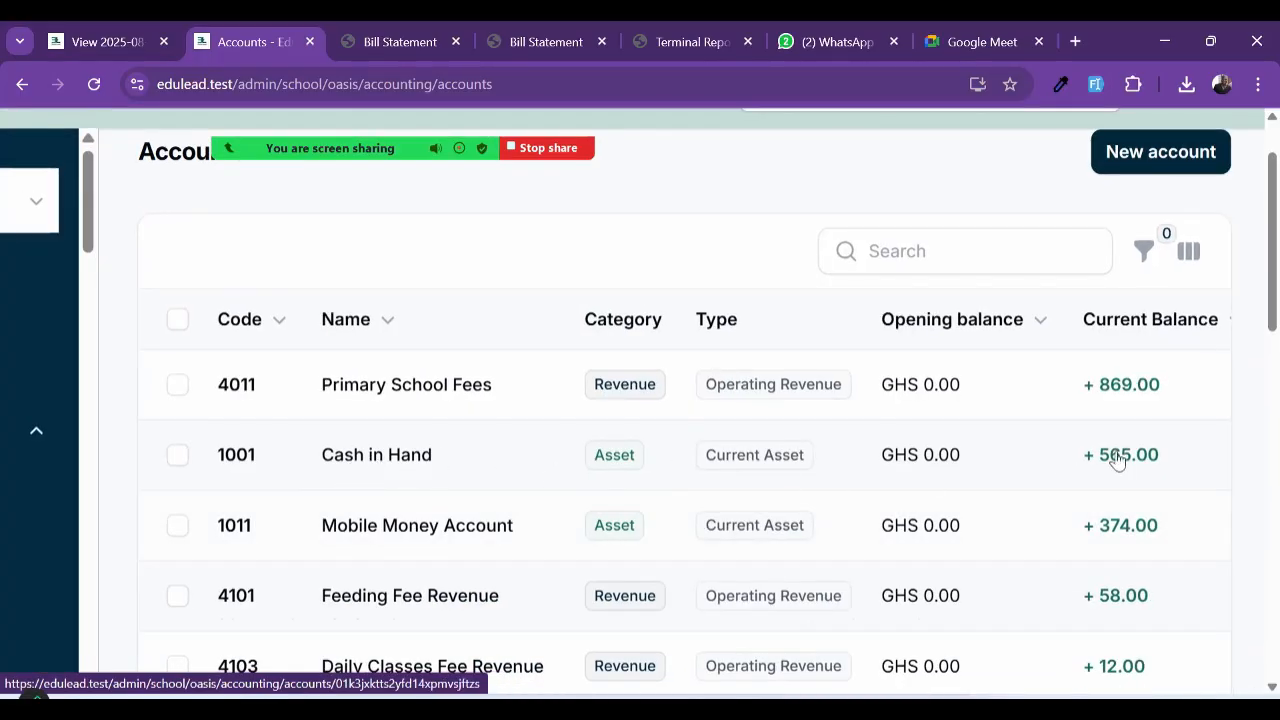
{"action": "scroll", "coordinate": [1118, 458], "scroll_direction": "up", "scroll_amount": 2}
{"action": "scroll", "coordinate": [1049, 503], "scroll_direction": "down", "scroll_amount": 3}
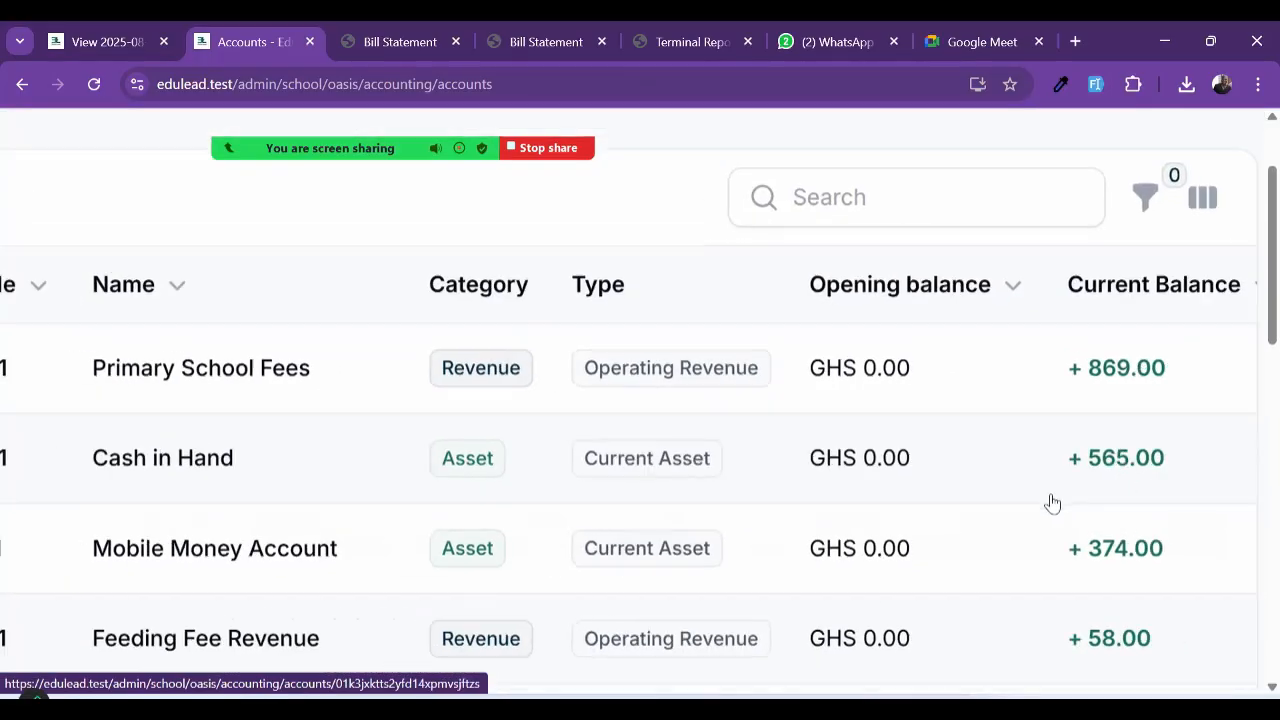
{"action": "scroll", "coordinate": [1128, 540], "scroll_direction": "up", "scroll_amount": 3}
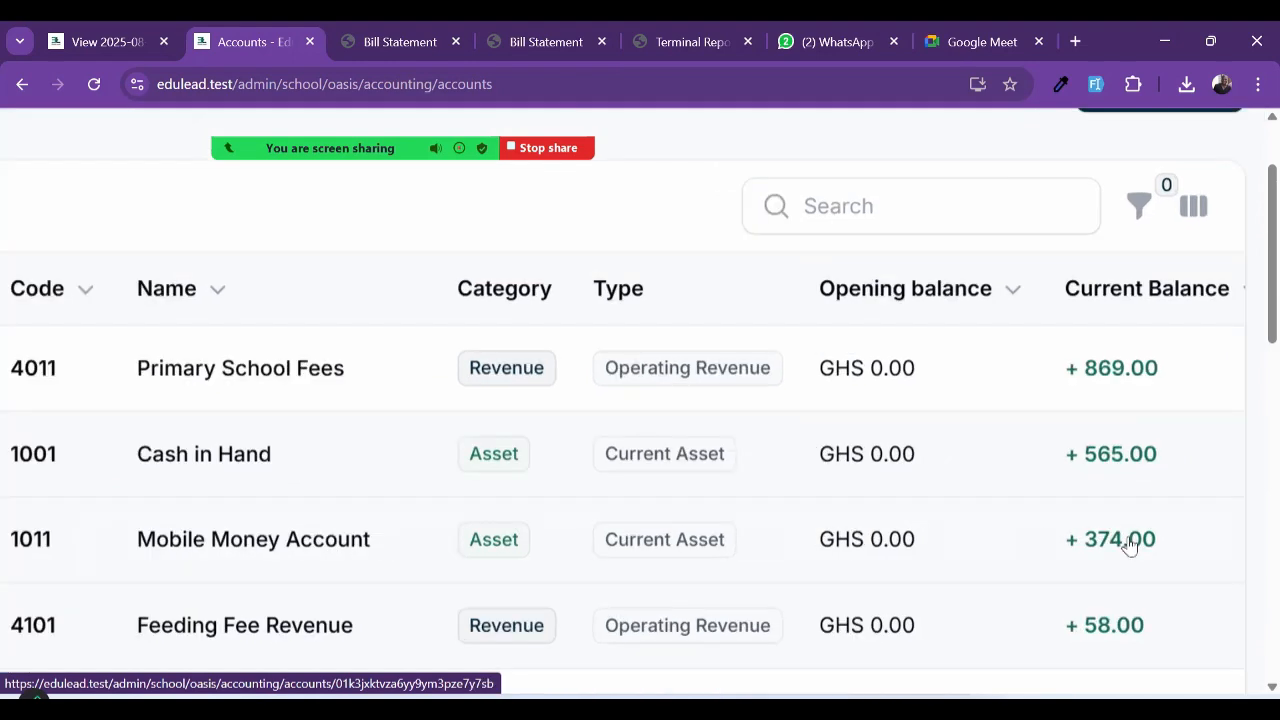
{"action": "scroll", "coordinate": [1128, 543], "scroll_direction": "down", "scroll_amount": 3}
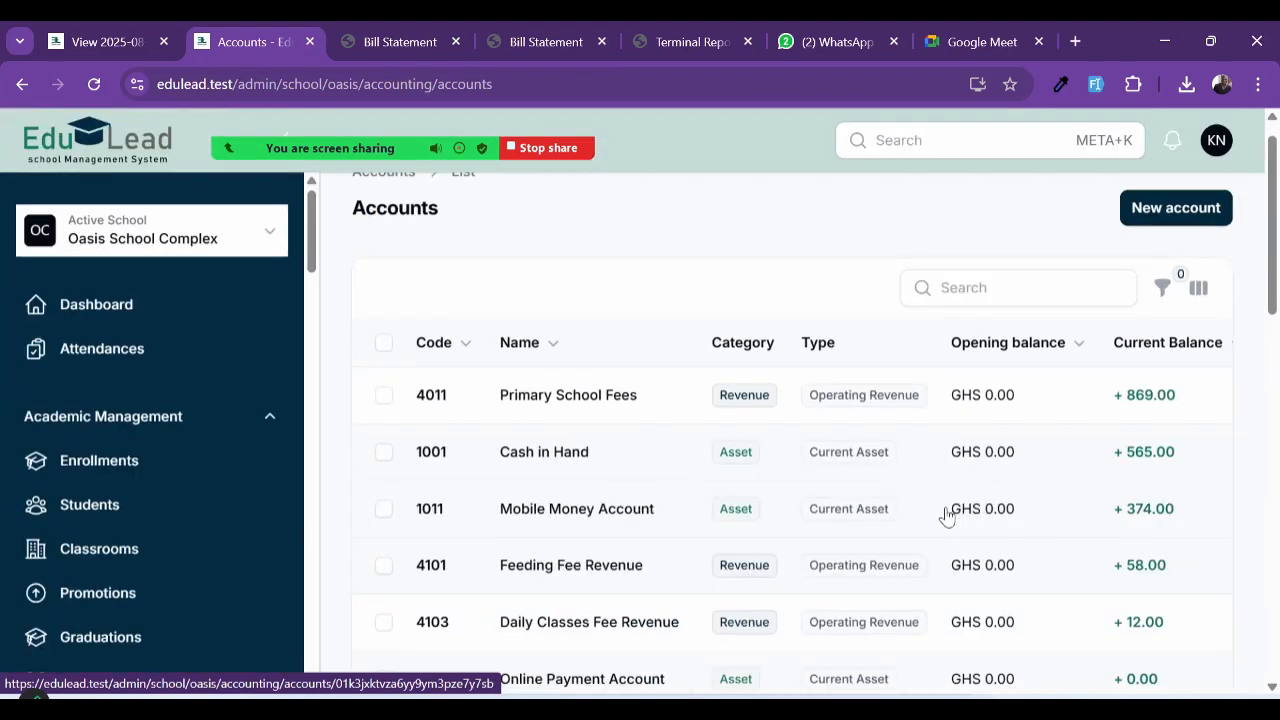
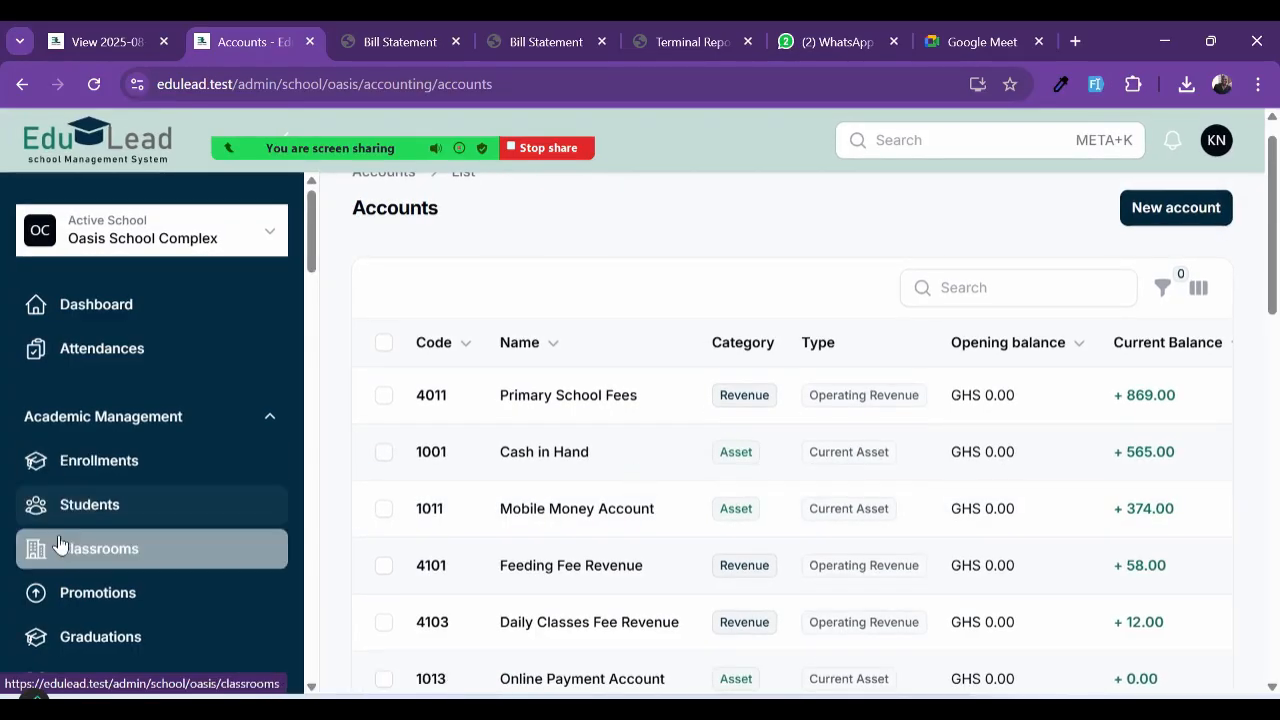
Step: Open the Payments list under Fees Management
{"action": "scroll", "coordinate": [100, 578], "scroll_direction": "down", "scroll_amount": 4}
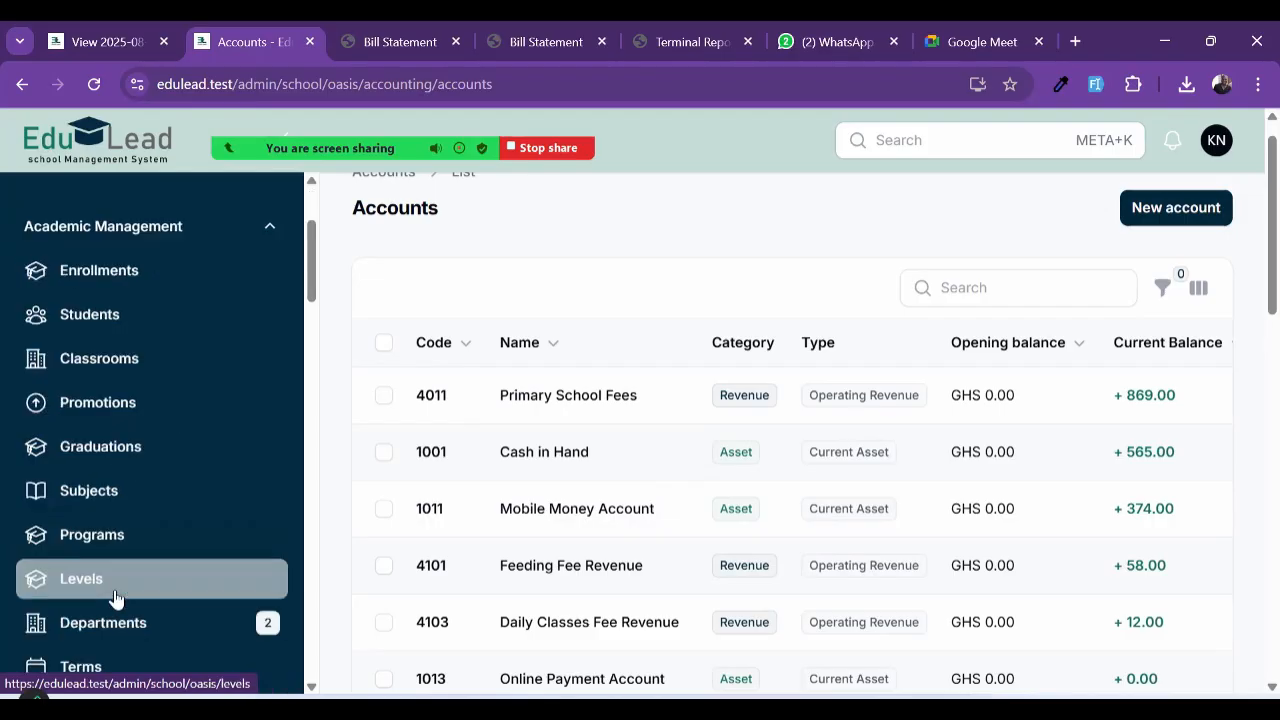
{"action": "scroll", "coordinate": [114, 600], "scroll_direction": "up", "scroll_amount": 3}
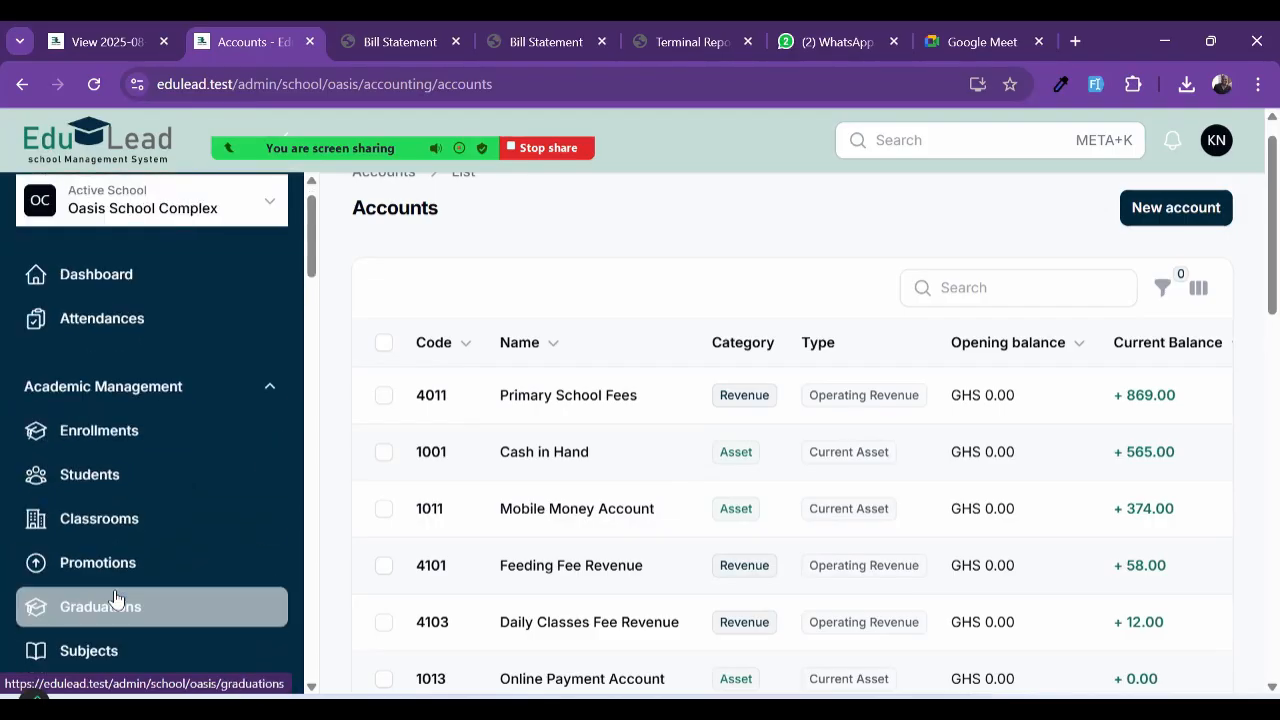
{"action": "scroll", "coordinate": [114, 600], "scroll_direction": "up", "scroll_amount": 1}
{"action": "scroll", "coordinate": [114, 597], "scroll_direction": "down", "scroll_amount": 3}
{"action": "scroll", "coordinate": [114, 597], "scroll_direction": "down", "scroll_amount": 6}
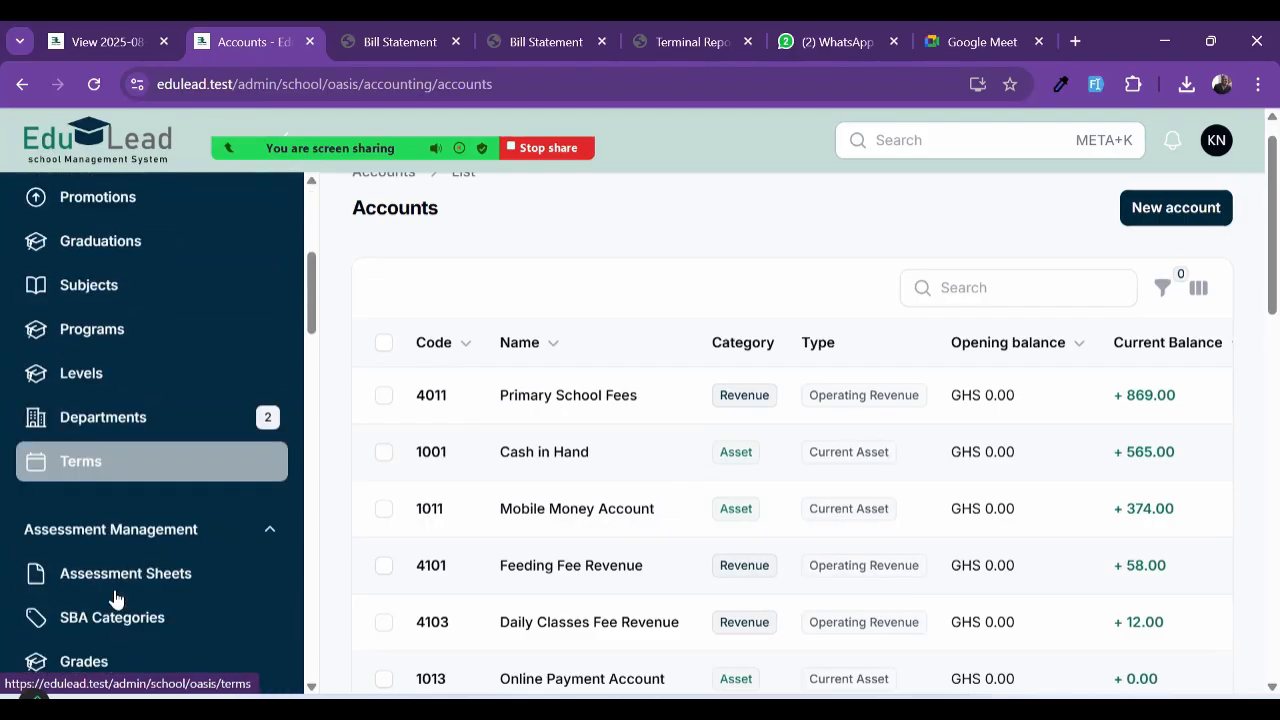
{"action": "scroll", "coordinate": [105, 575], "scroll_direction": "down", "scroll_amount": 1}
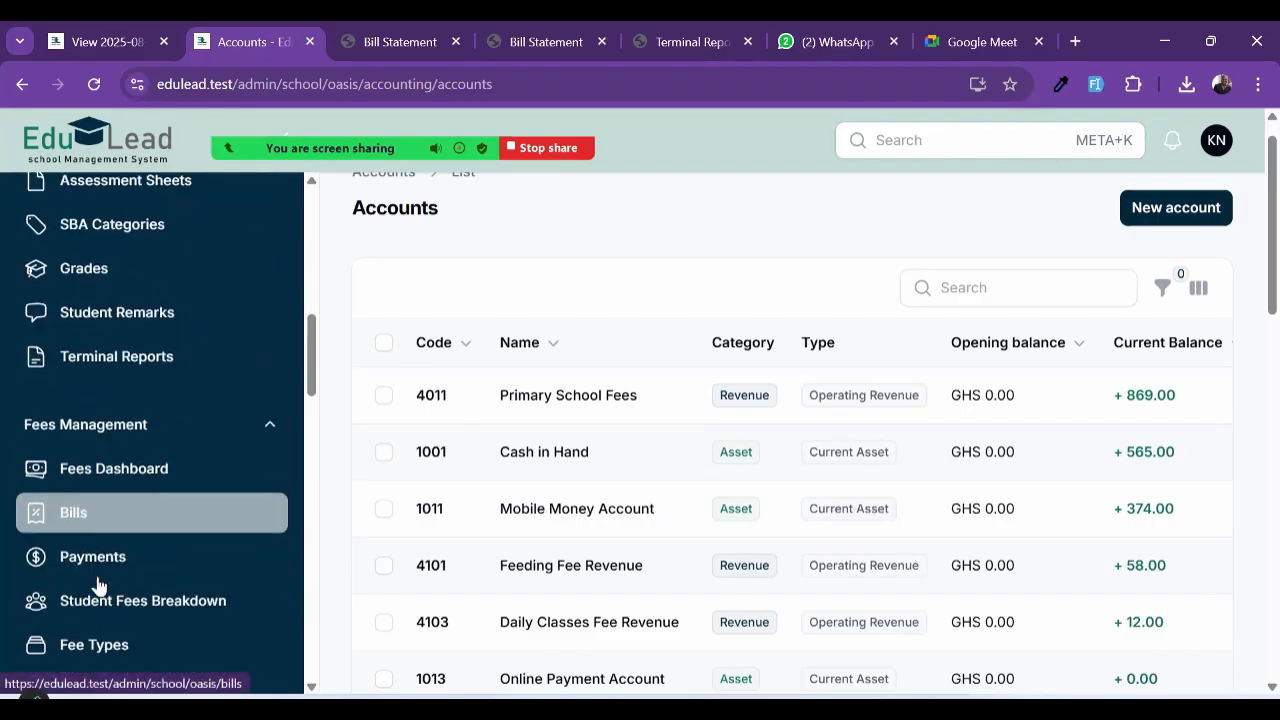
{"action": "left_click", "coordinate": [118, 546]}
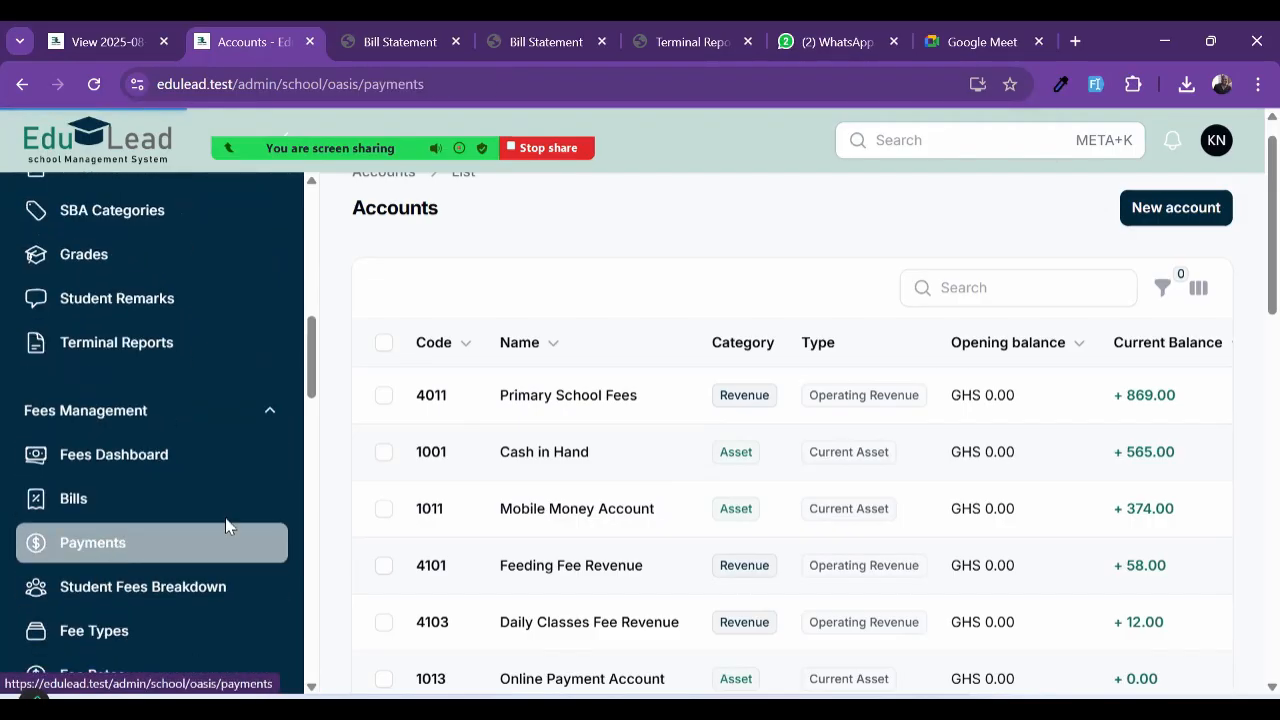
Step: Examine the amounts of the Basic 2 student's two School Fees payments in the fee payments list
{"action": "scroll", "coordinate": [750, 540], "scroll_direction": "down", "scroll_amount": 2}
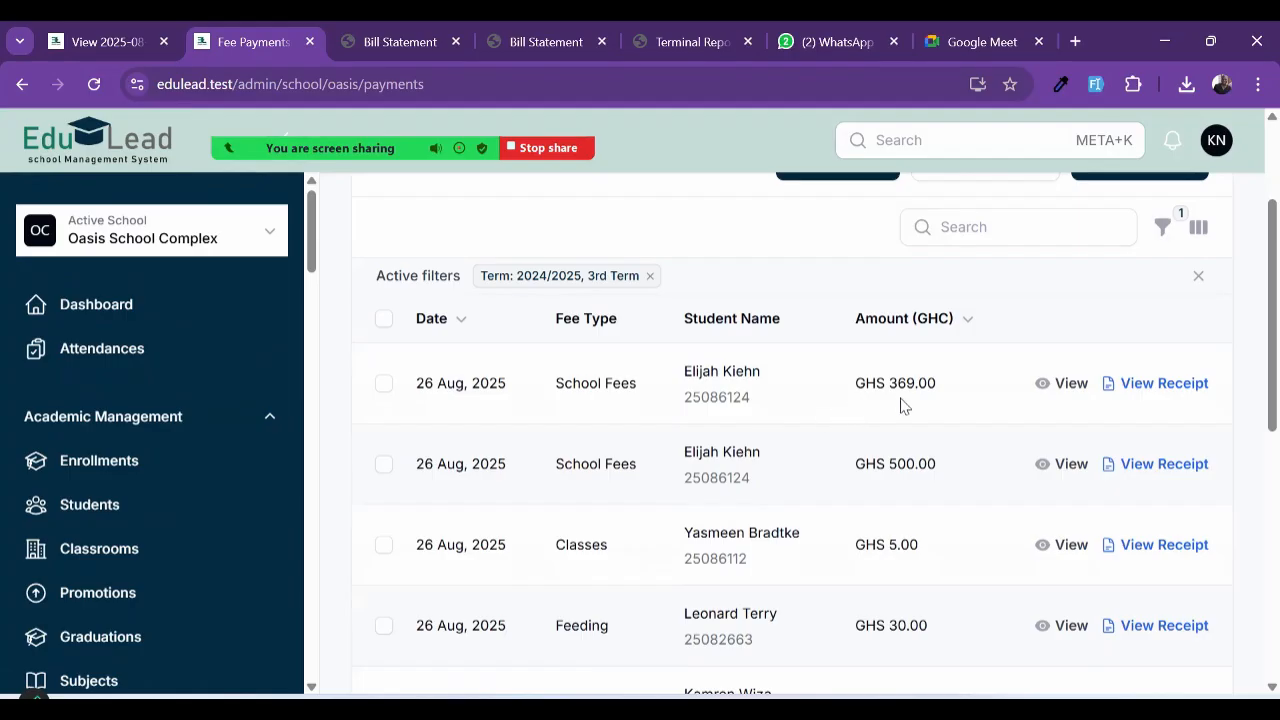
{"action": "scroll", "coordinate": [920, 468], "scroll_direction": "up", "scroll_amount": 3}
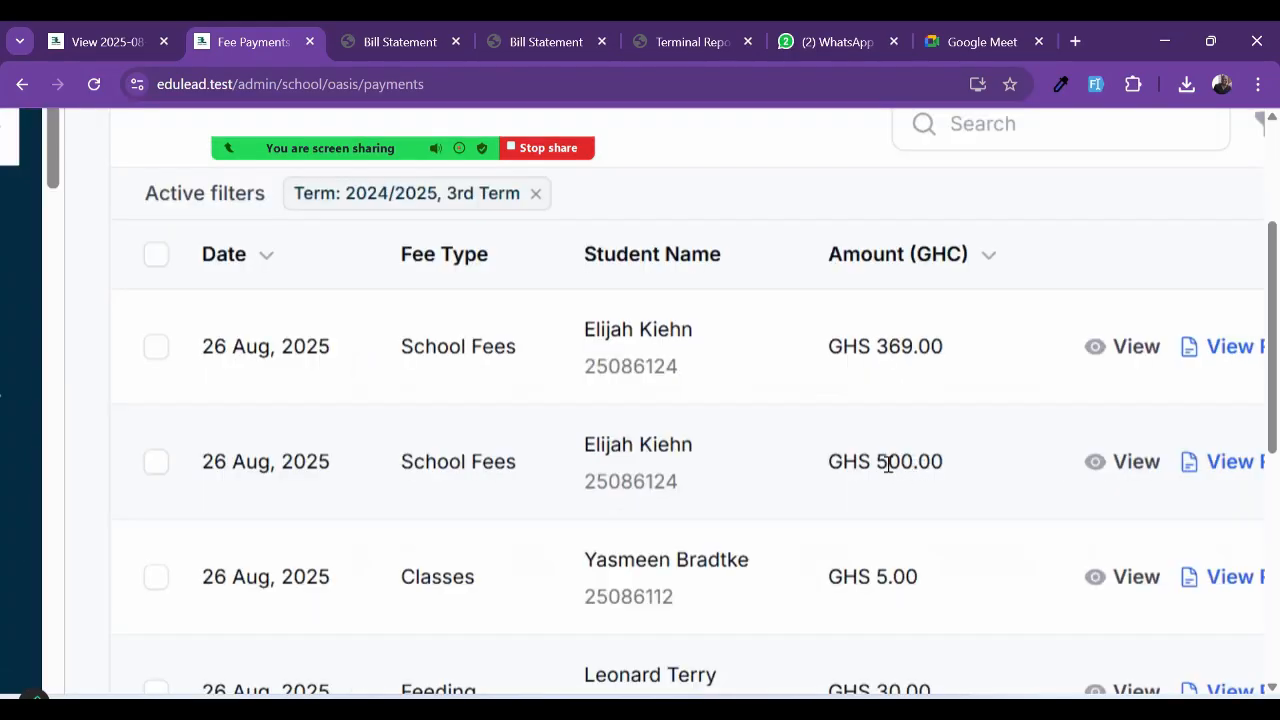
{"action": "scroll", "coordinate": [888, 463], "scroll_direction": "down", "scroll_amount": 3}
{"action": "scroll", "coordinate": [722, 458], "scroll_direction": "up", "scroll_amount": 3}
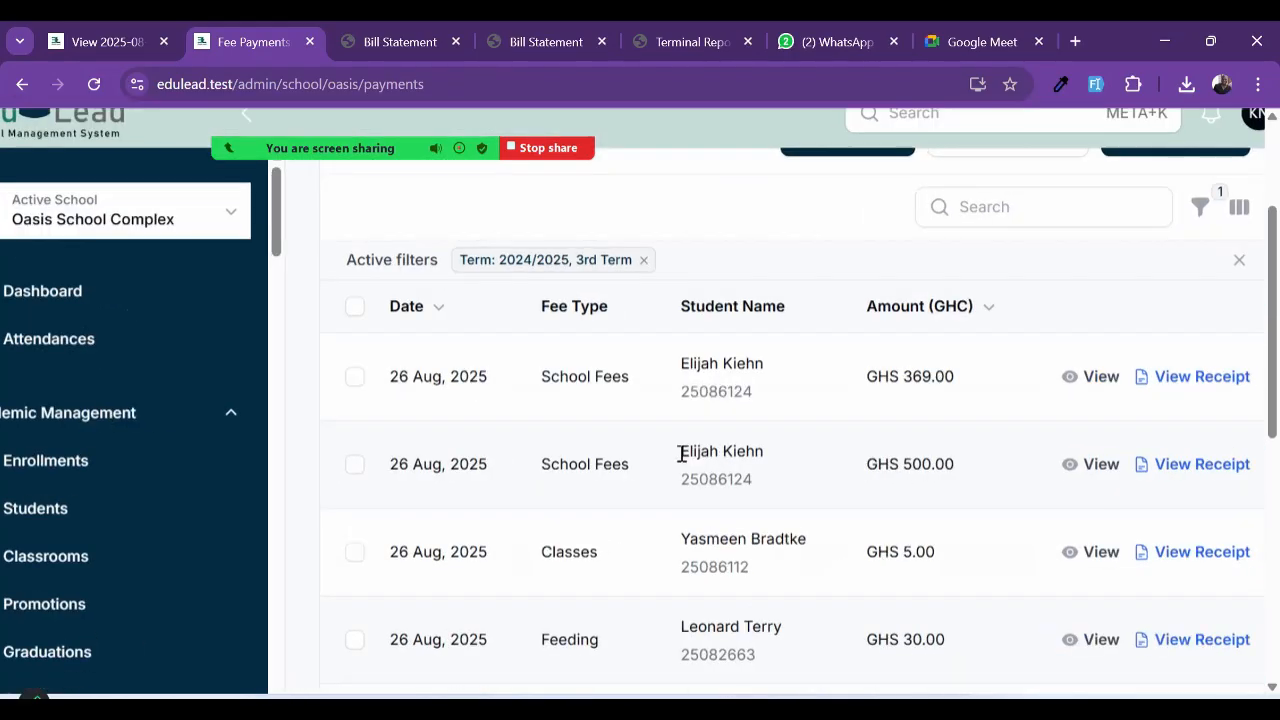
{"action": "scroll", "coordinate": [983, 358], "scroll_direction": "up", "scroll_amount": 3}
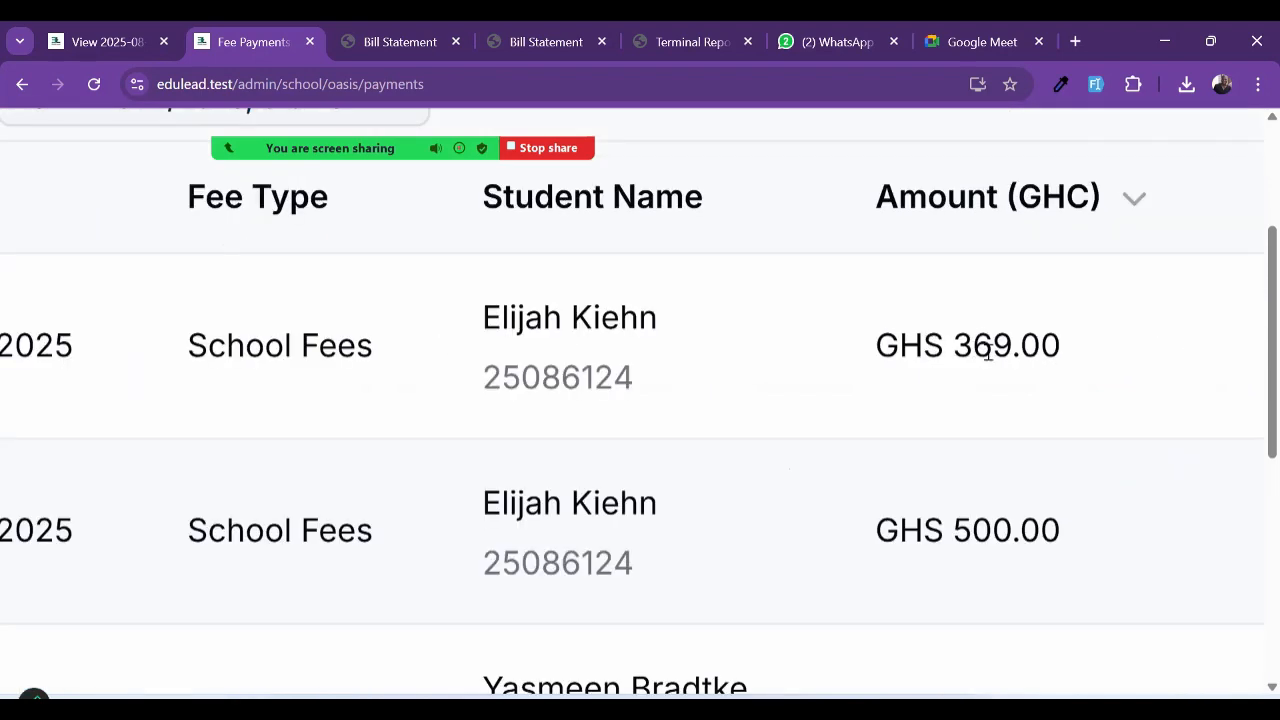
Step: Open the receipt for the Basic 2 student's GHS 369.00 School Fees payment and examine its details, total and outstanding balance
{"action": "scroll", "coordinate": [988, 352], "scroll_direction": "down", "scroll_amount": 3}
{"action": "left_click", "coordinate": [1153, 344]}
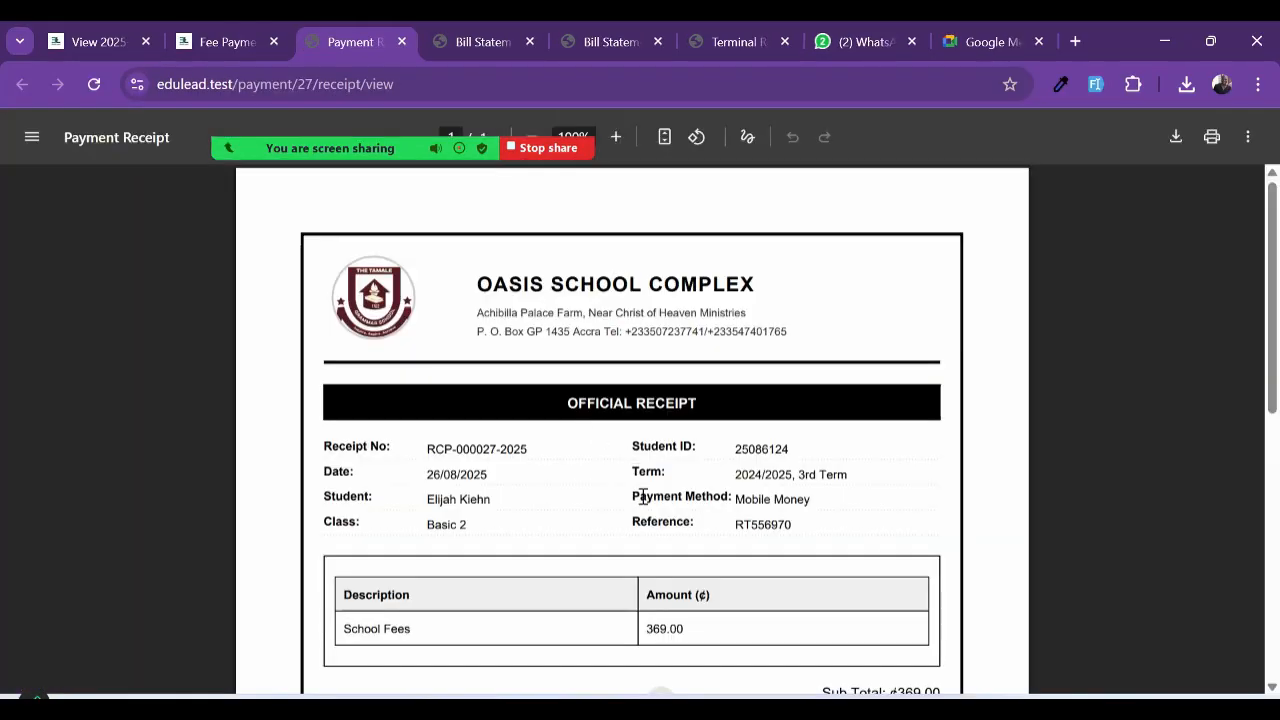
{"action": "scroll", "coordinate": [643, 497], "scroll_direction": "up", "scroll_amount": 5}
{"action": "scroll", "coordinate": [640, 457], "scroll_direction": "down", "scroll_amount": 3}
{"action": "scroll", "coordinate": [643, 455], "scroll_direction": "down", "scroll_amount": 5}
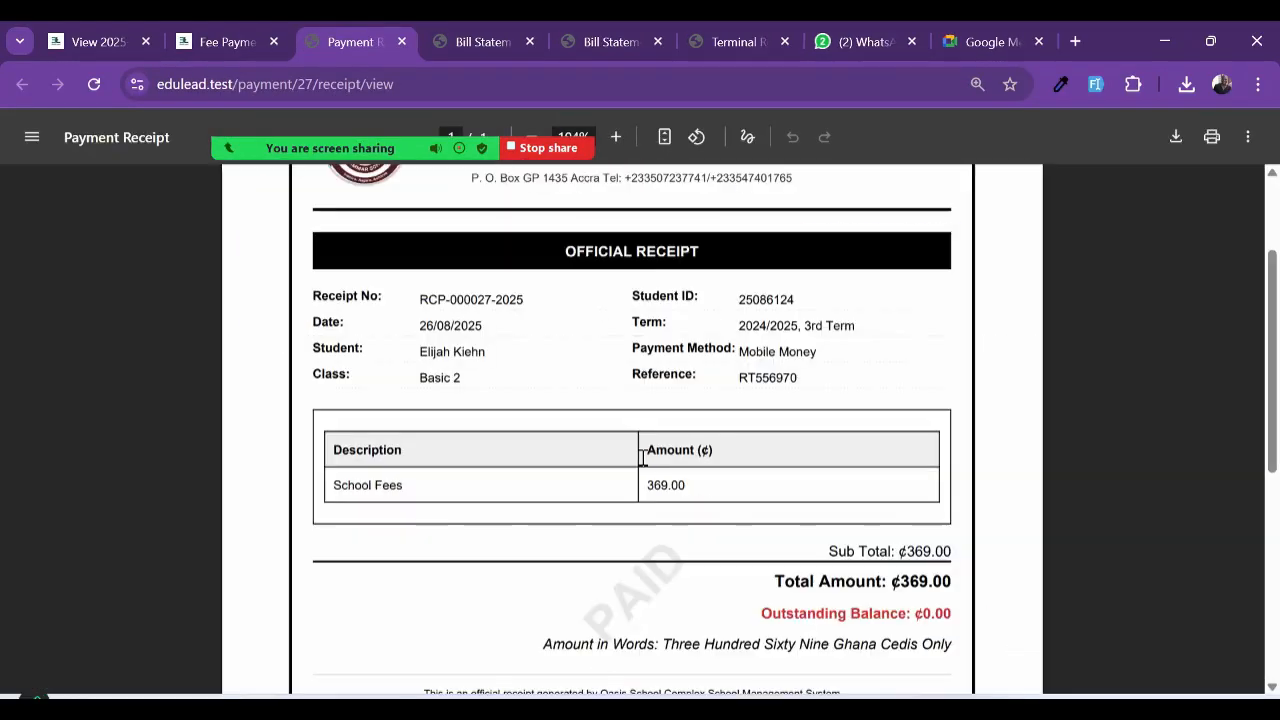
{"action": "scroll", "coordinate": [892, 574], "scroll_direction": "up", "scroll_amount": 1}
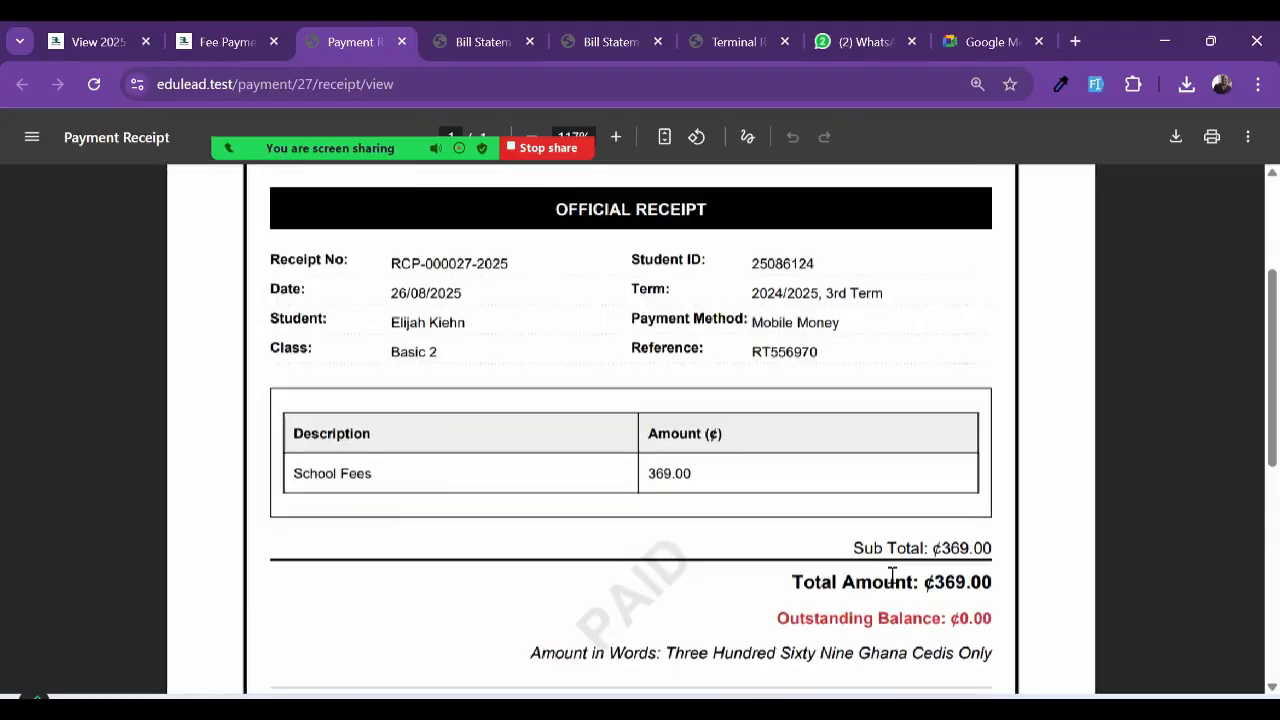
{"action": "scroll", "coordinate": [892, 574], "scroll_direction": "down", "scroll_amount": 3}
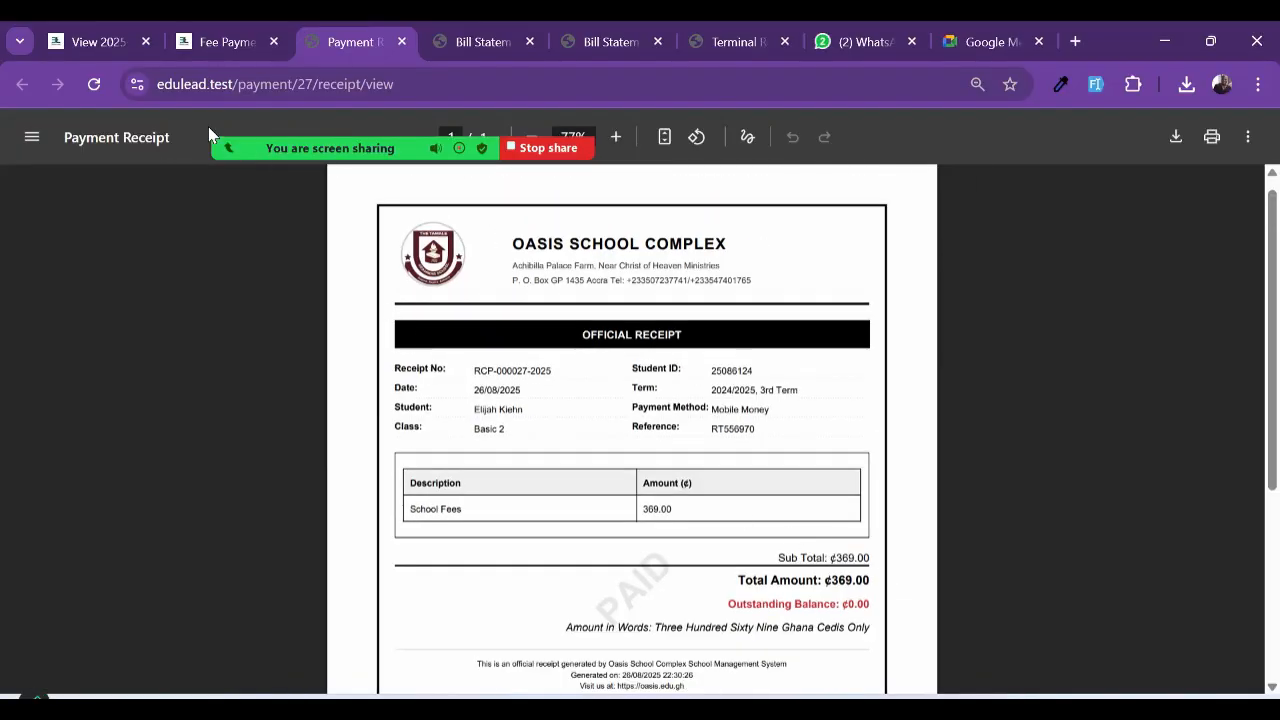
Step: Return to the fee payments list and review the recorded School Fees, Classes and Feeding payments
{"action": "left_click", "coordinate": [221, 48]}
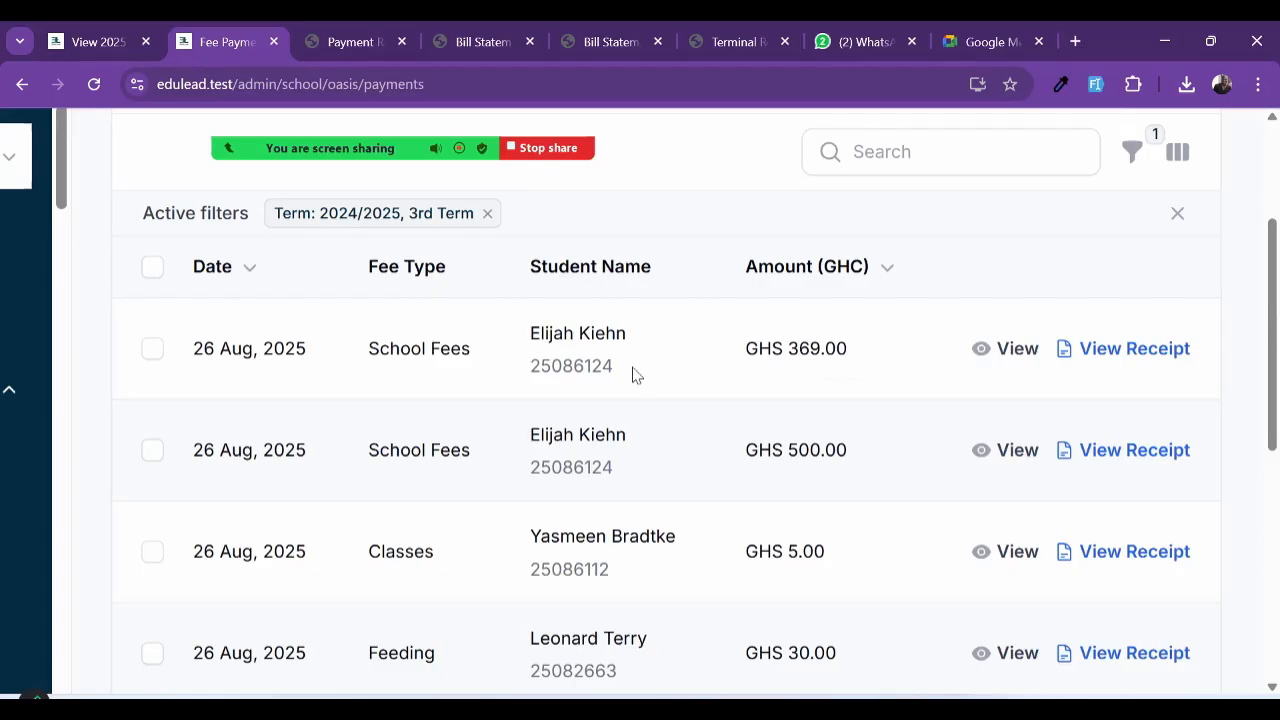
{"action": "scroll", "coordinate": [700, 466], "scroll_direction": "down", "scroll_amount": 1}
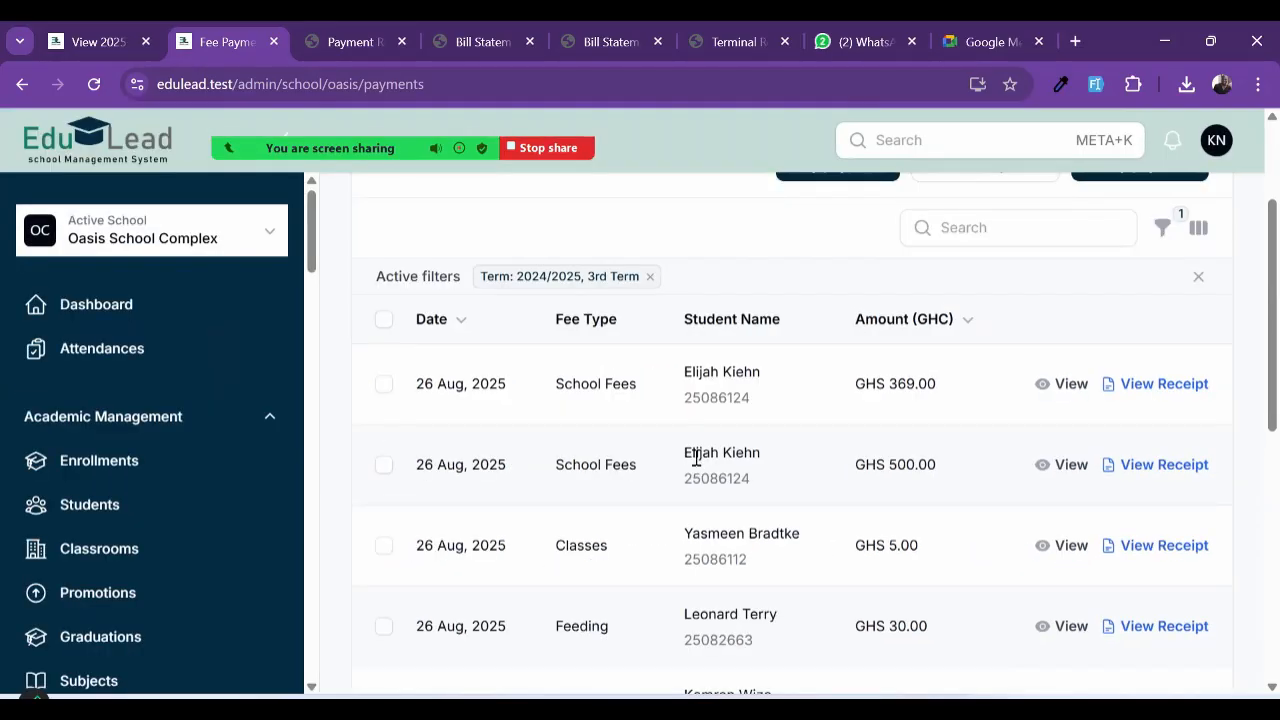
{"action": "scroll", "coordinate": [800, 493], "scroll_direction": "up", "scroll_amount": 5}
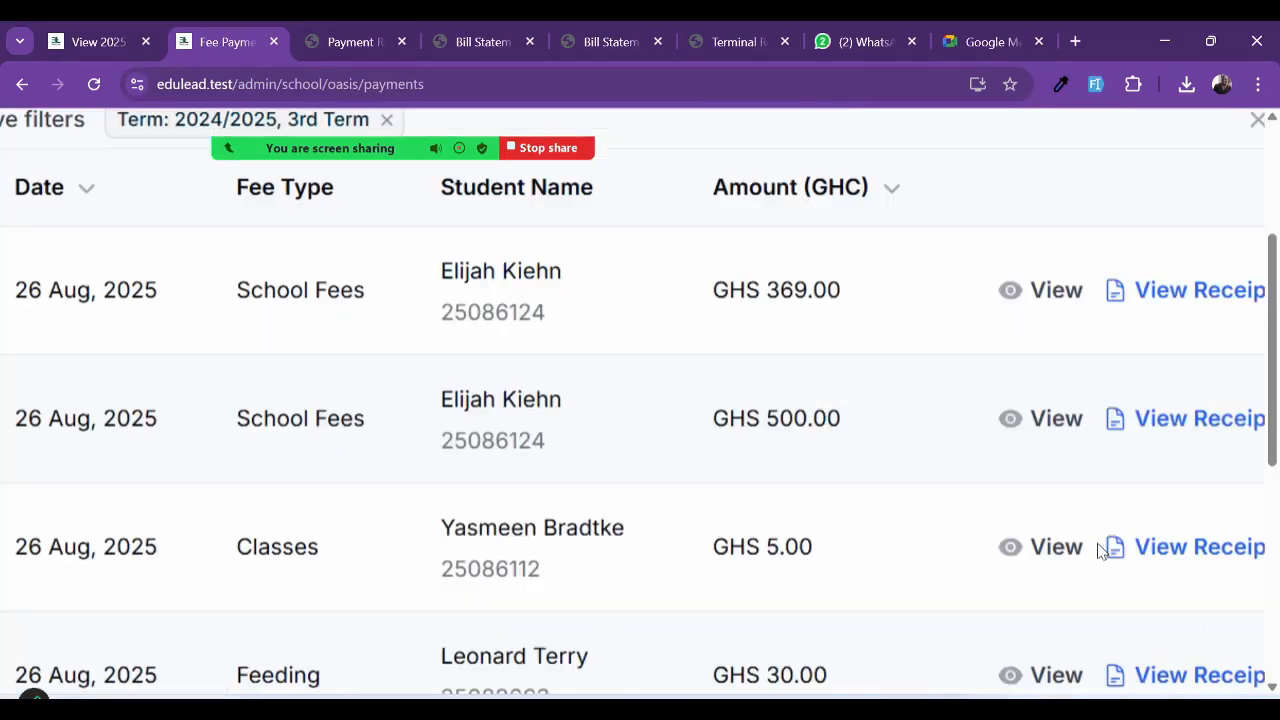
{"action": "scroll", "coordinate": [800, 493], "scroll_direction": "down", "scroll_amount": 5}
{"action": "scroll", "coordinate": [800, 493], "scroll_direction": "down", "scroll_amount": 2}
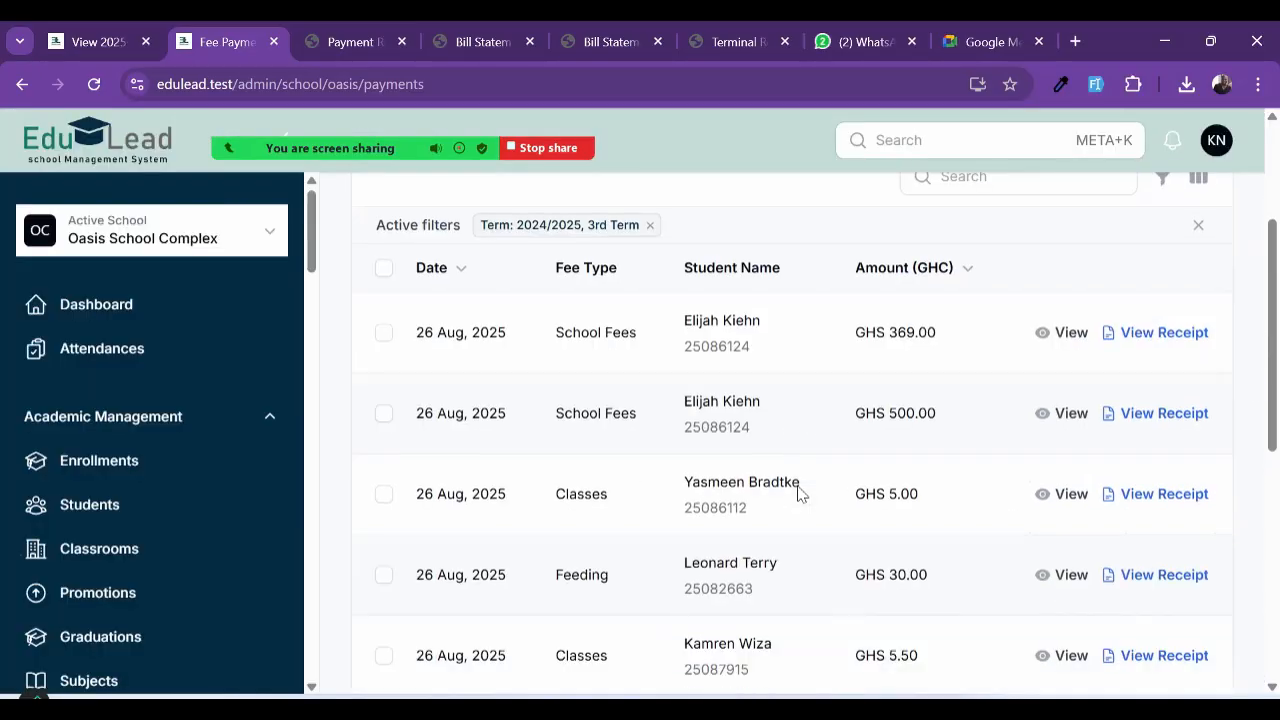
{"action": "scroll", "coordinate": [150, 550], "scroll_direction": "down", "scroll_amount": 4}
Step: Open the Fees Dashboard and examine the Total Billed and Collection Rate figures
{"action": "scroll", "coordinate": [152, 555], "scroll_direction": "down", "scroll_amount": 5}
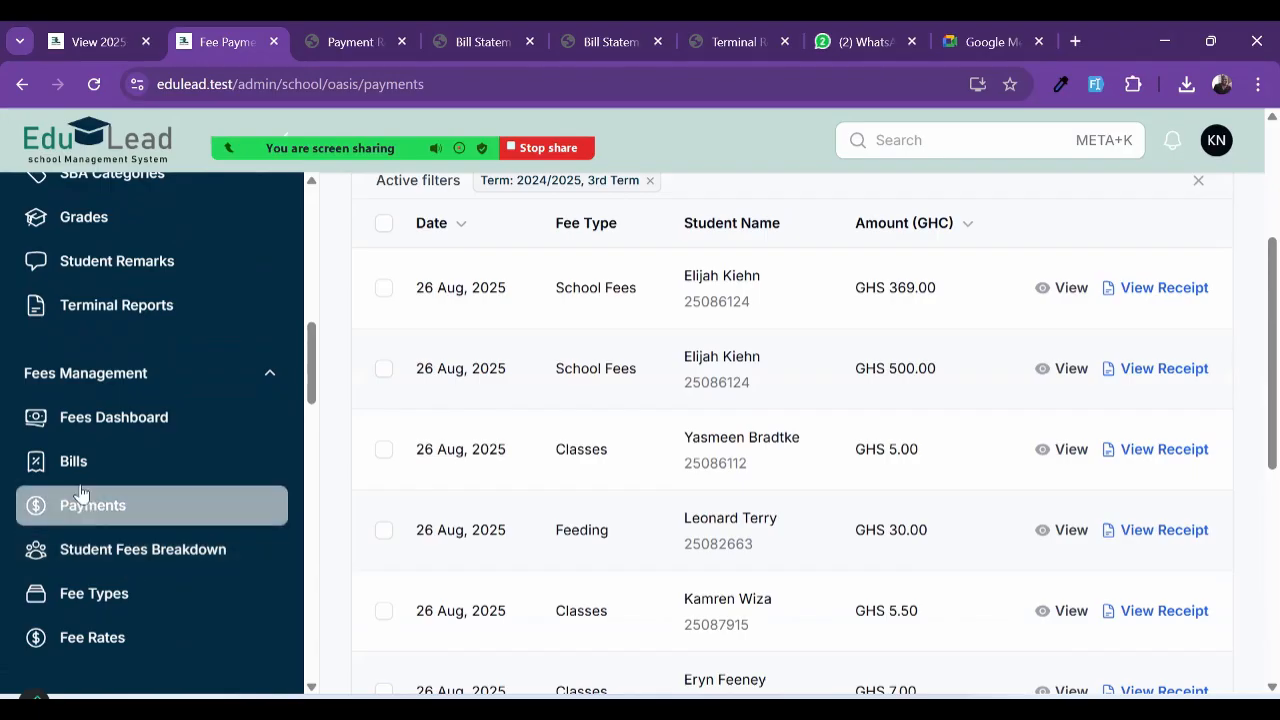
{"action": "left_click", "coordinate": [130, 424]}
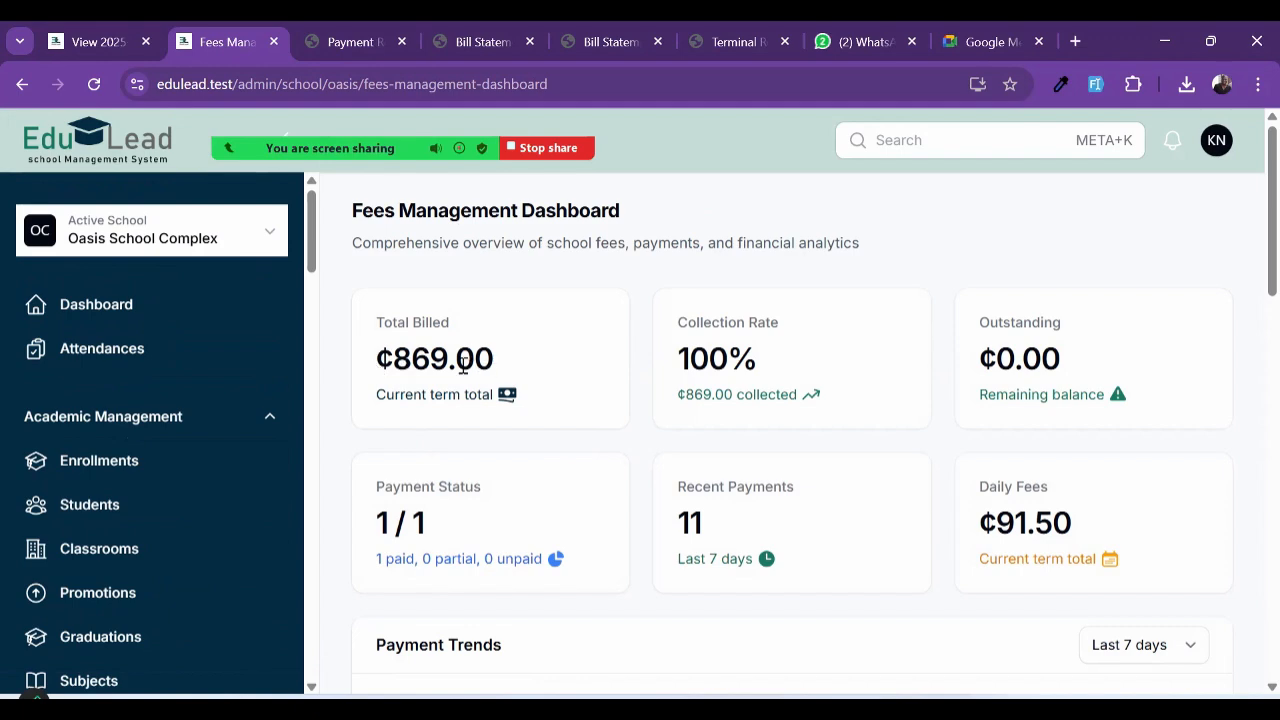
{"action": "scroll", "coordinate": [463, 366], "scroll_direction": "up", "scroll_amount": 2}
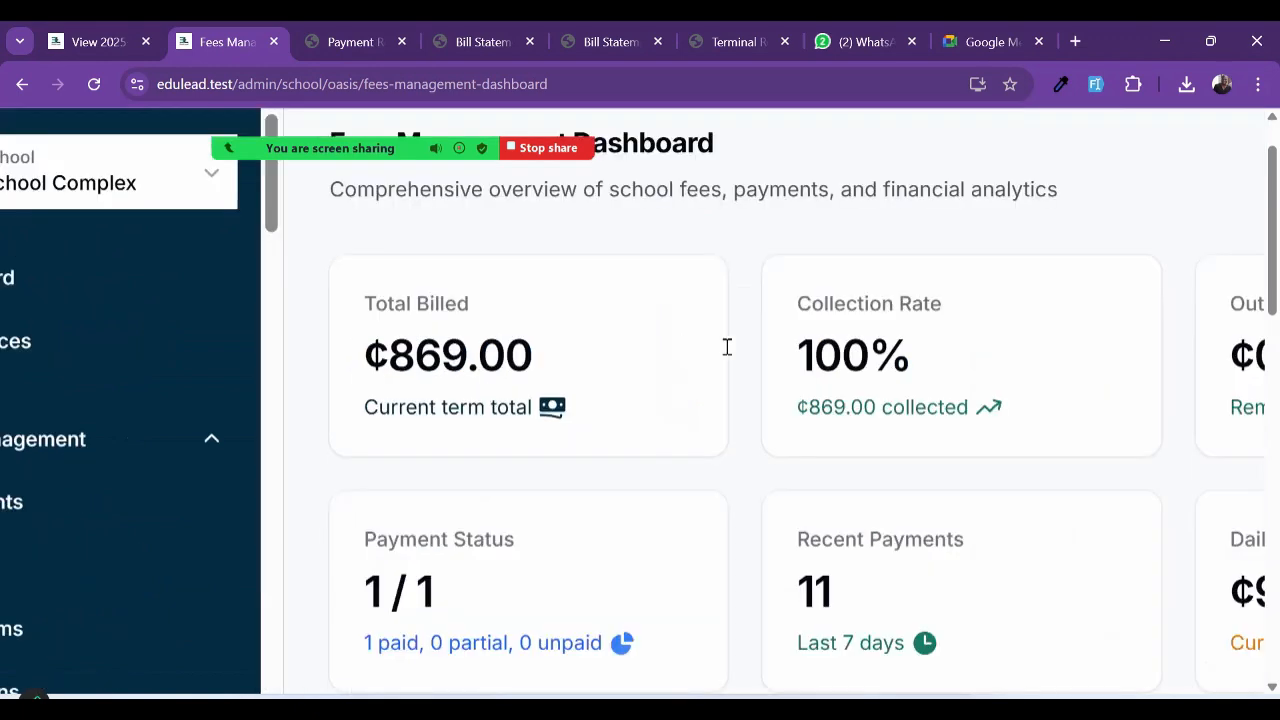
{"action": "scroll", "coordinate": [727, 347], "scroll_direction": "down", "scroll_amount": 3}
{"action": "scroll", "coordinate": [734, 353], "scroll_direction": "up", "scroll_amount": 3}
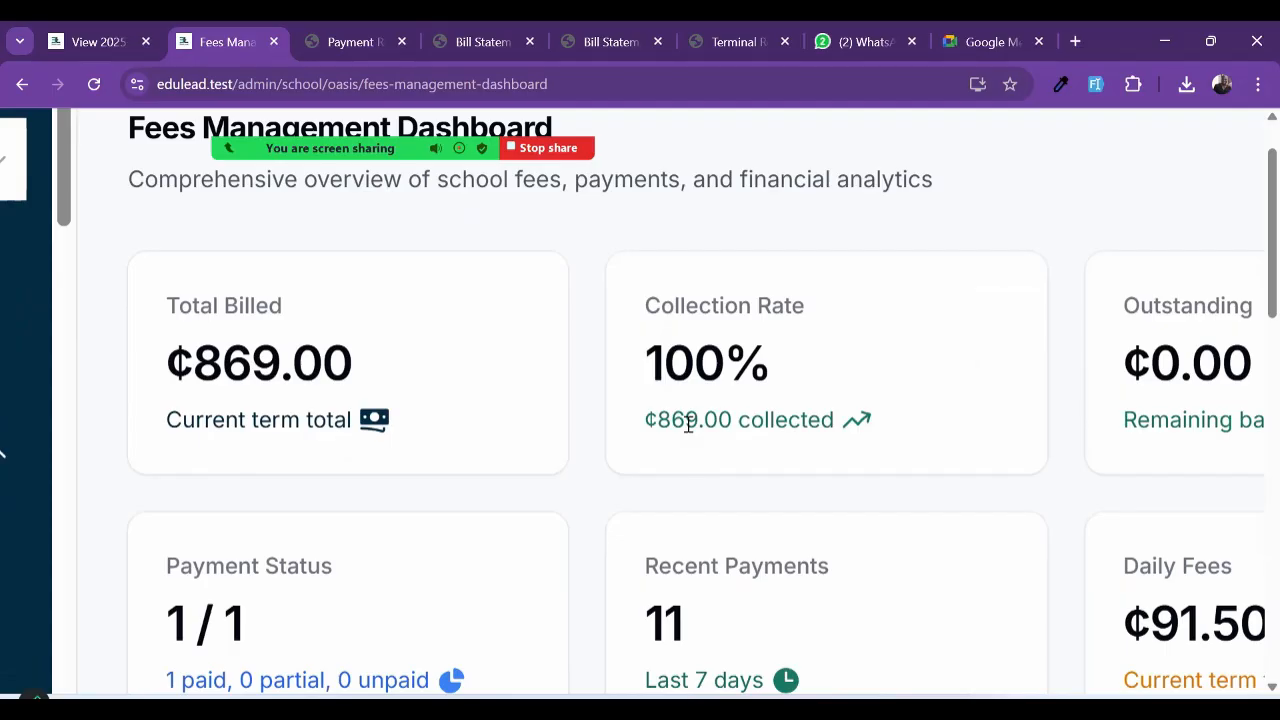
{"action": "scroll", "coordinate": [688, 424], "scroll_direction": "down", "scroll_amount": 3}
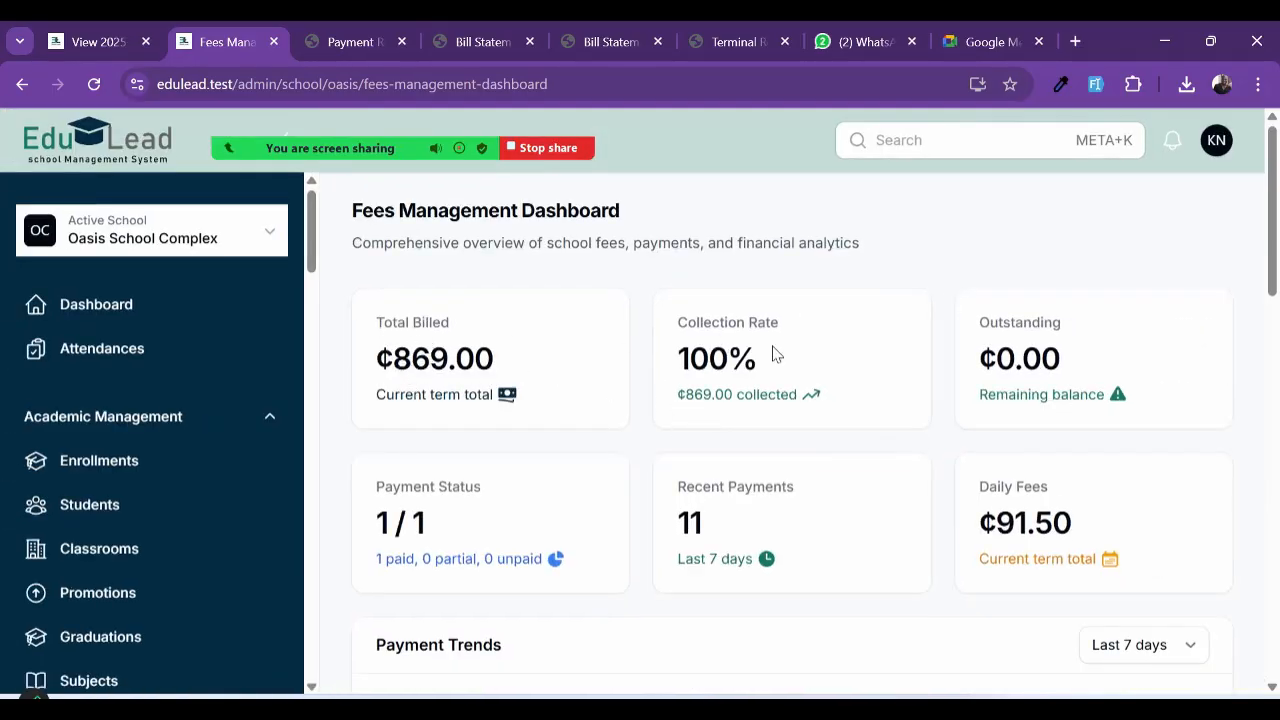
Step: Examine the dashboard's Outstanding, Payment Status, Recent Payments and Daily Fees figures and the charts below them
{"action": "double_click", "coordinate": [1028, 360]}
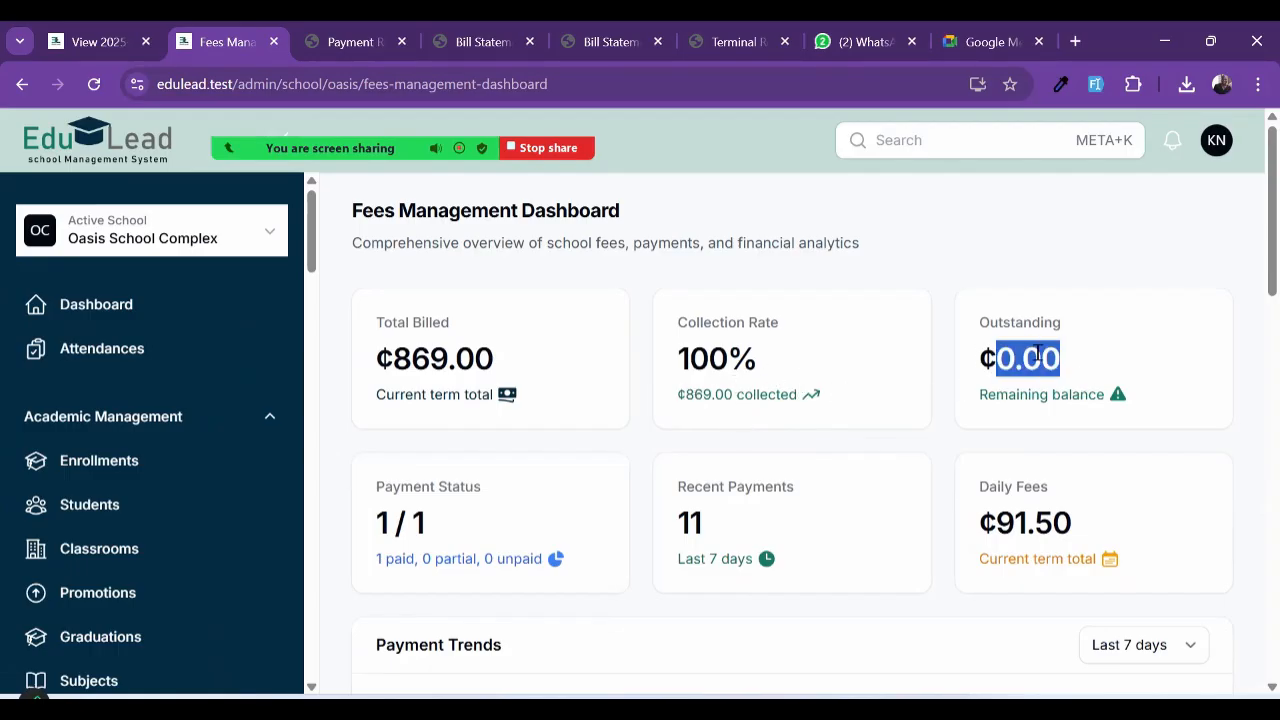
{"action": "scroll", "coordinate": [1035, 372], "scroll_direction": "up", "scroll_amount": 3}
{"action": "scroll", "coordinate": [1035, 372], "scroll_direction": "down", "scroll_amount": 3}
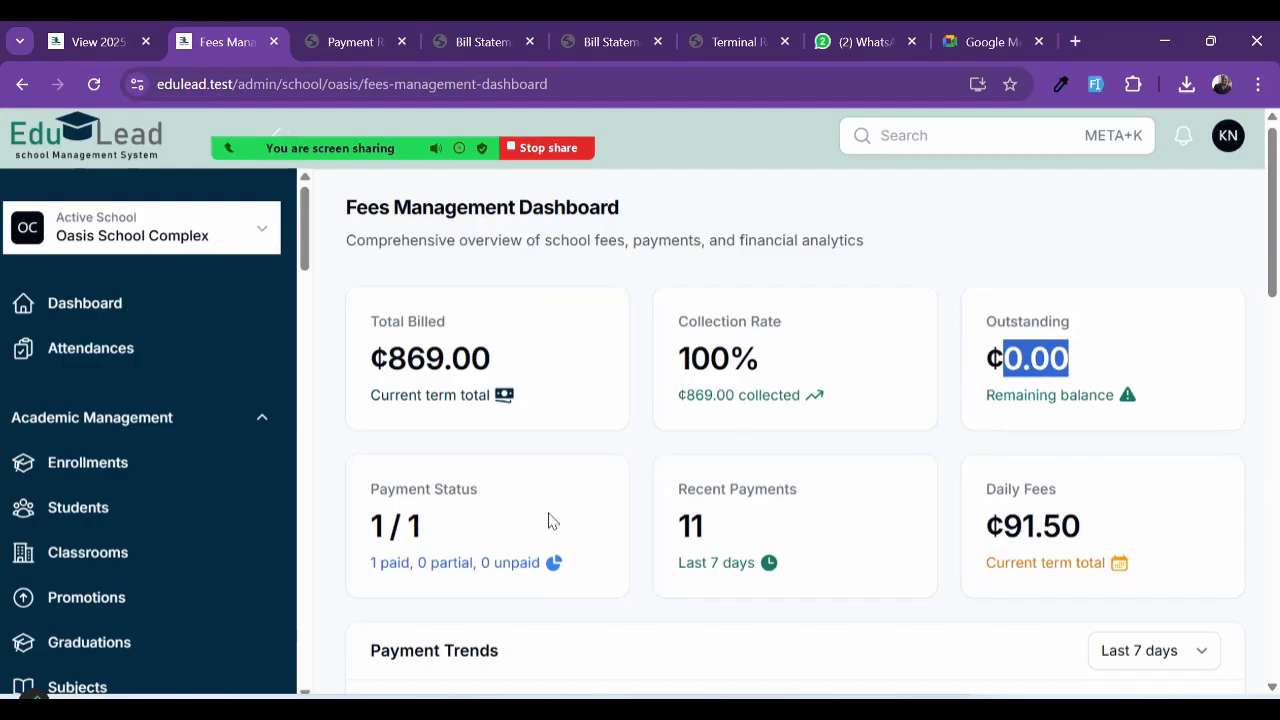
{"action": "left_click", "coordinate": [357, 529]}
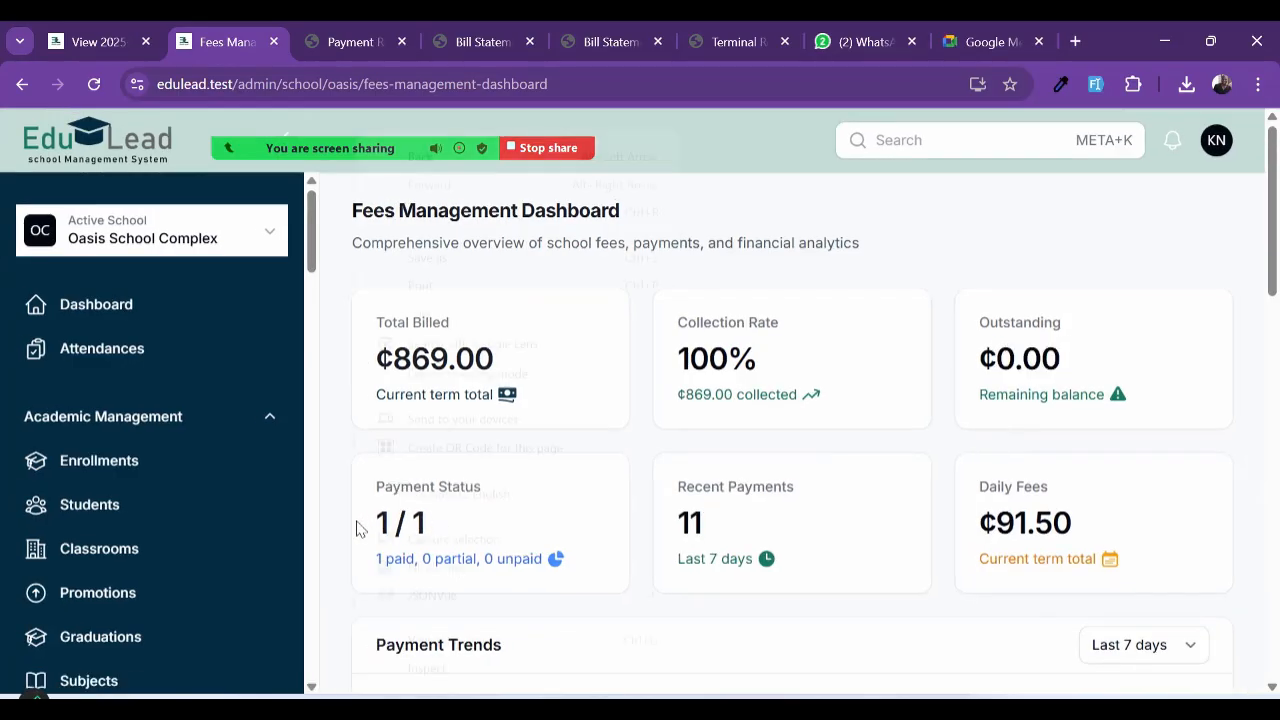
{"action": "right_click", "coordinate": [357, 529]}
{"action": "left_click", "coordinate": [750, 522]}
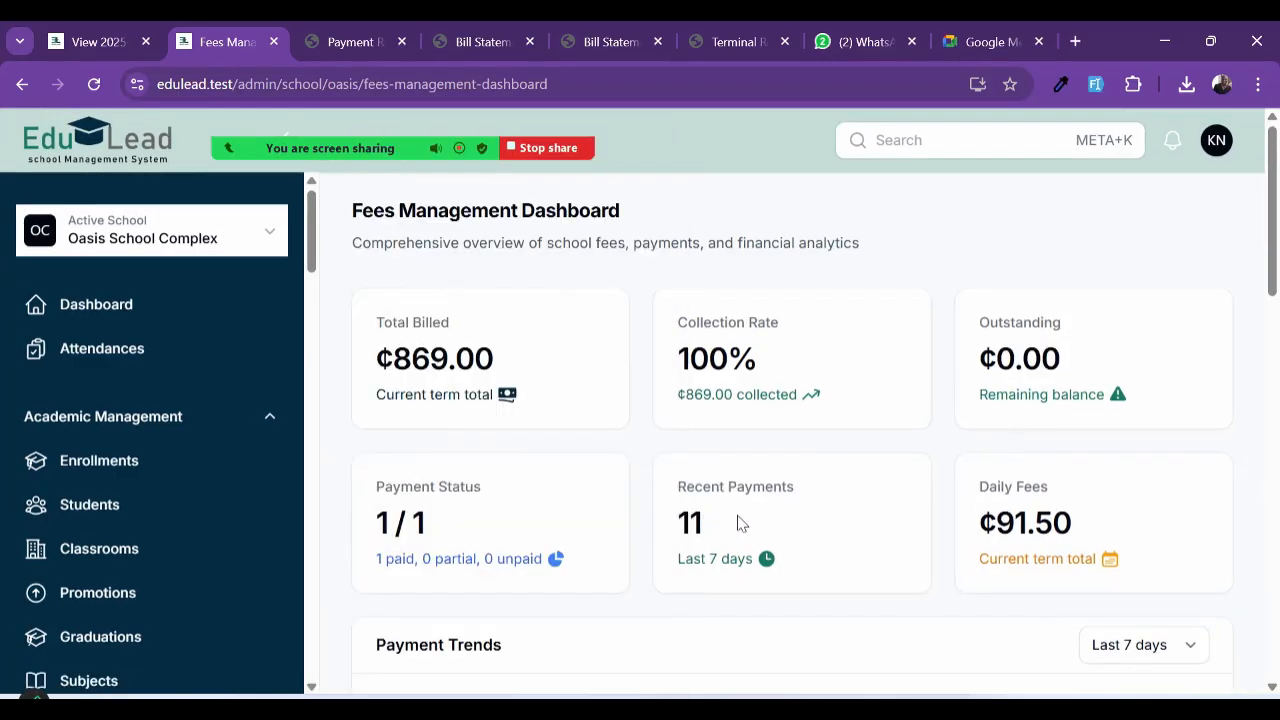
{"action": "scroll", "coordinate": [741, 523], "scroll_direction": "up", "scroll_amount": 3}
{"action": "scroll", "coordinate": [741, 523], "scroll_direction": "down", "scroll_amount": 3}
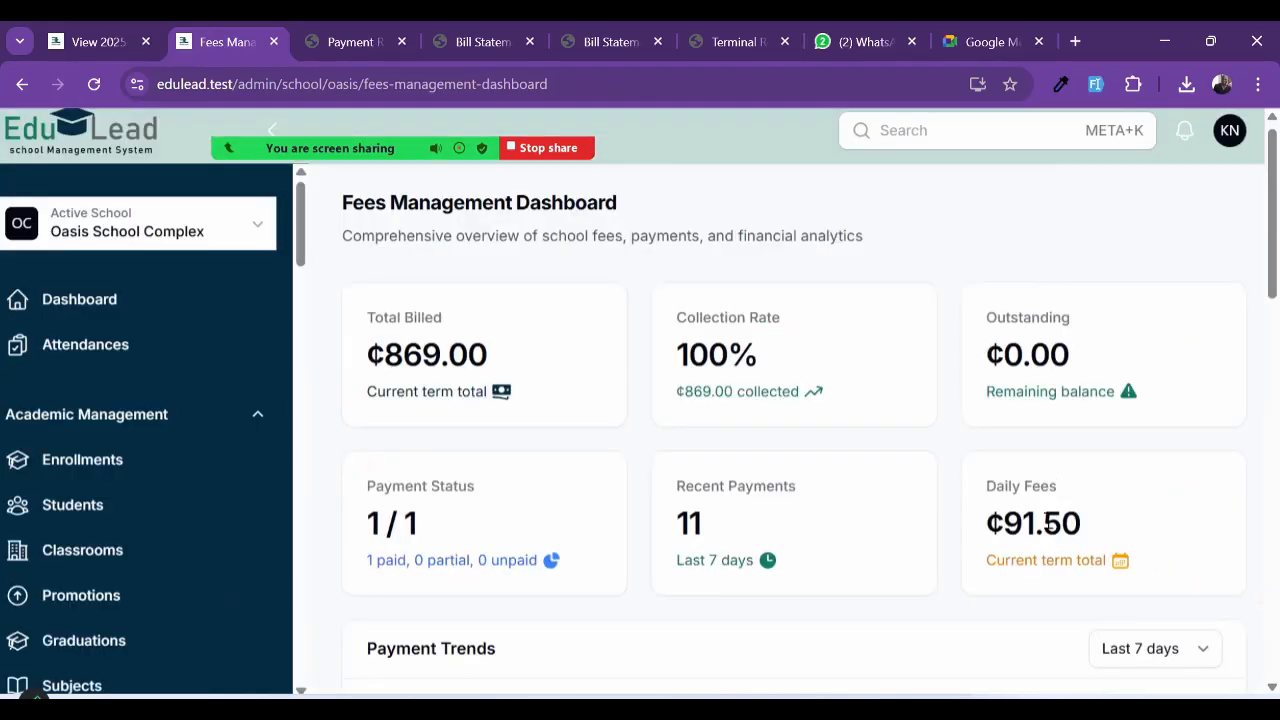
{"action": "scroll", "coordinate": [943, 543], "scroll_direction": "down", "scroll_amount": 10}
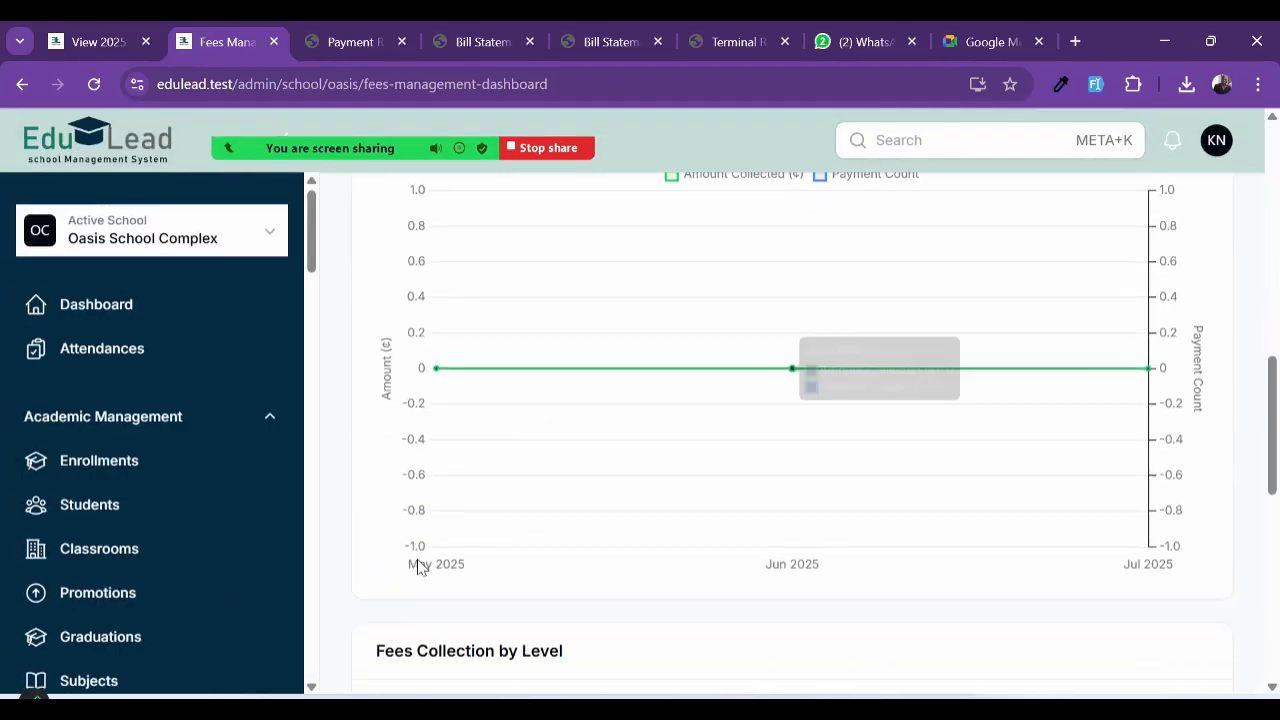
Step: Open the Fee Types list under Fees Management and review each fee type's parent category, frequency and linked accounts
{"action": "scroll", "coordinate": [118, 640], "scroll_direction": "down", "scroll_amount": 10}
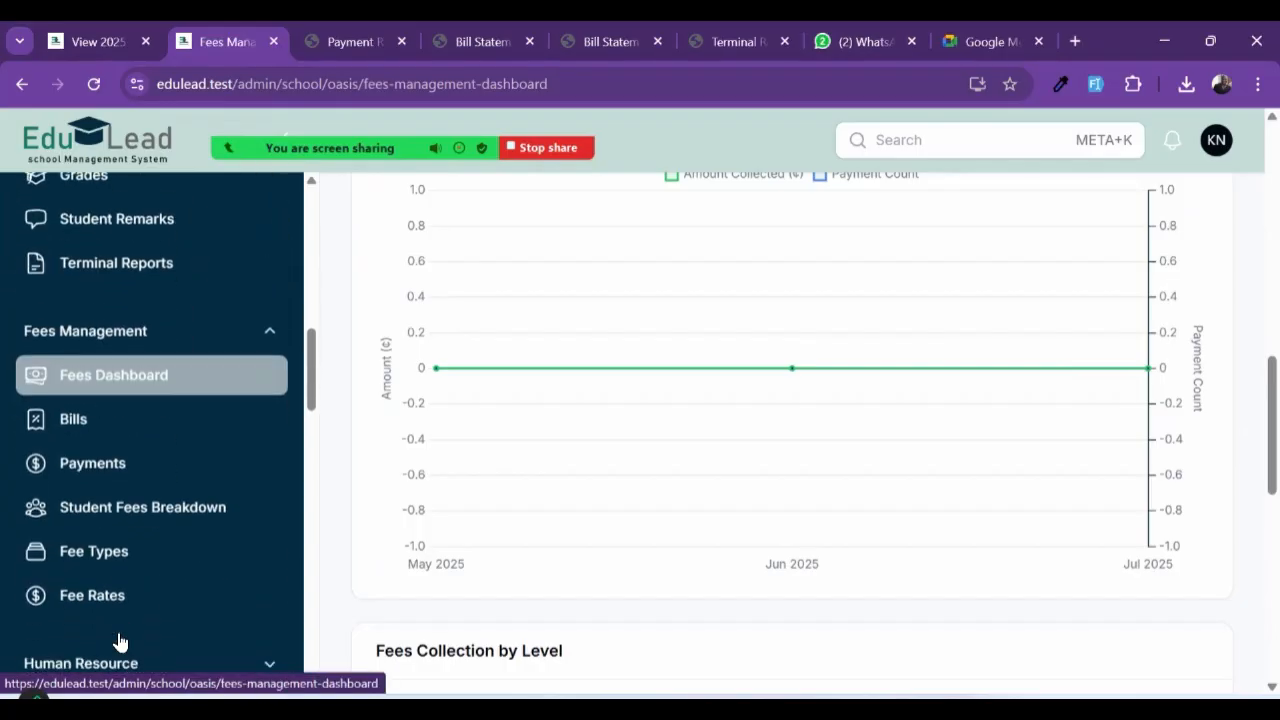
{"action": "scroll", "coordinate": [118, 640], "scroll_direction": "down", "scroll_amount": 3}
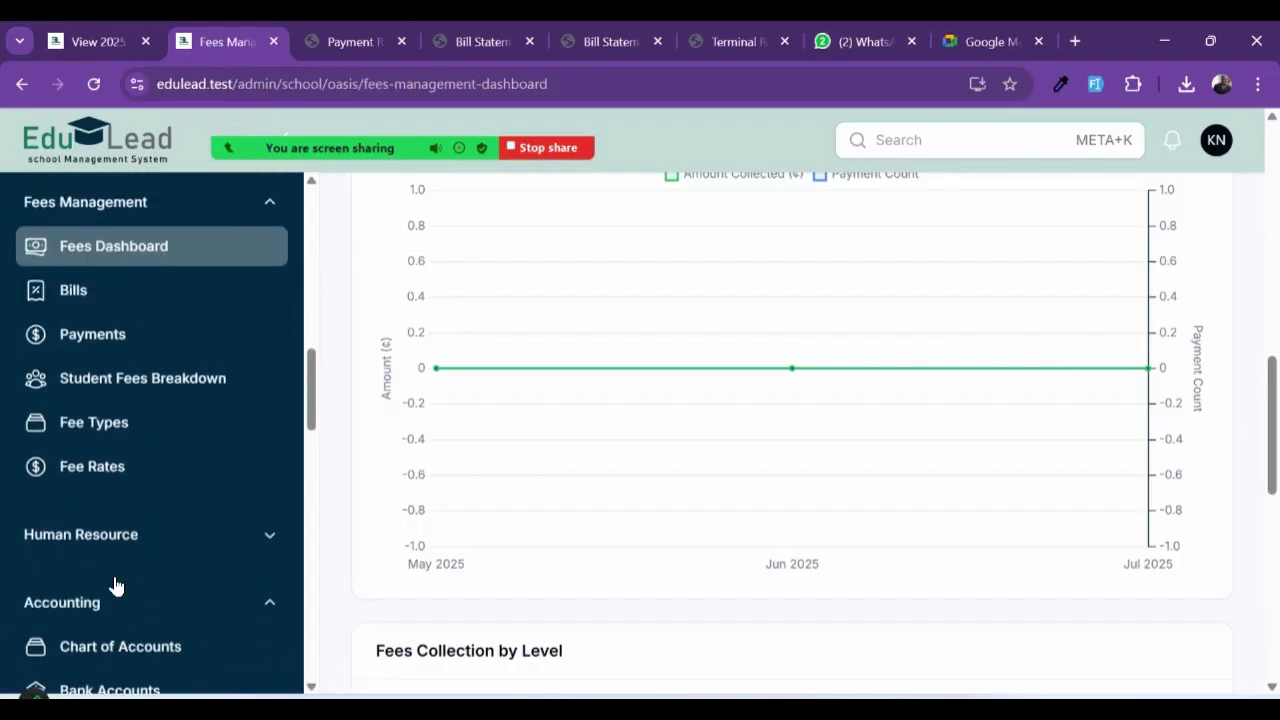
{"action": "scroll", "coordinate": [114, 451], "scroll_direction": "up", "scroll_amount": 1}
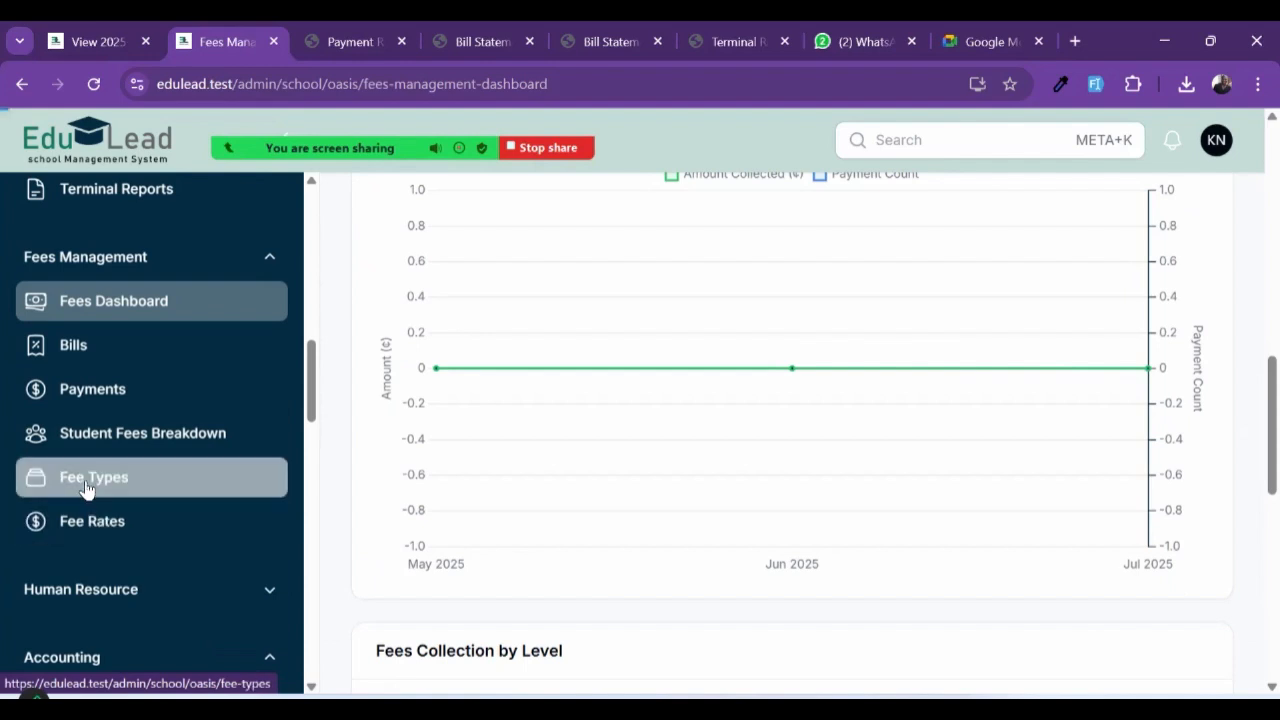
{"action": "left_click", "coordinate": [87, 488]}
{"action": "scroll", "coordinate": [660, 545], "scroll_direction": "down", "scroll_amount": 1}
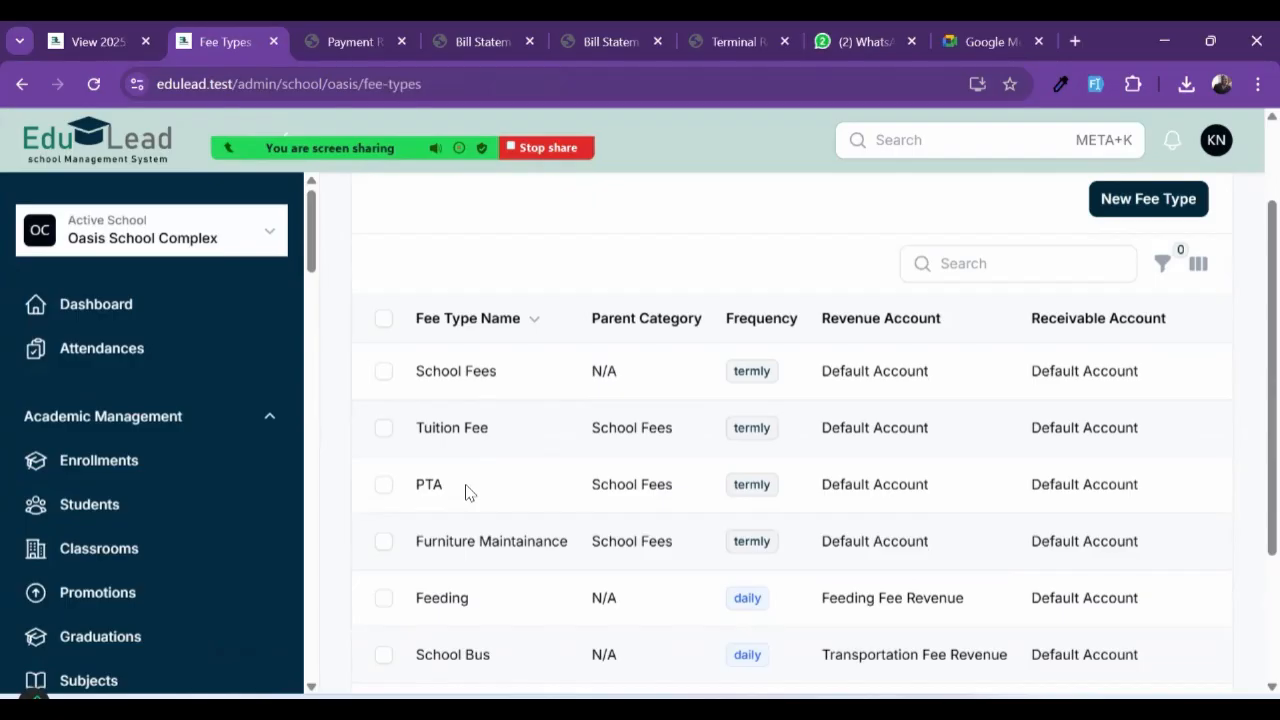
{"action": "scroll", "coordinate": [558, 528], "scroll_direction": "down", "scroll_amount": 2}
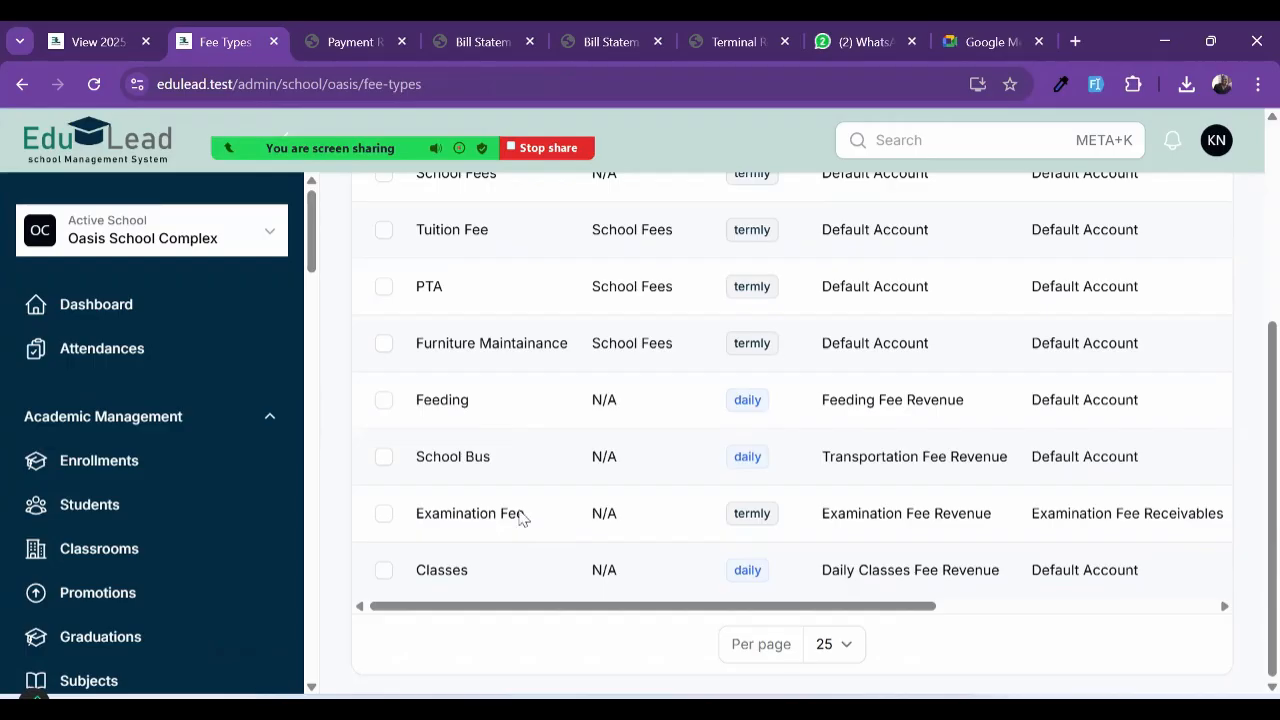
{"action": "scroll", "coordinate": [723, 551], "scroll_direction": "up", "scroll_amount": 3}
{"action": "scroll", "coordinate": [723, 551], "scroll_direction": "down", "scroll_amount": 3}
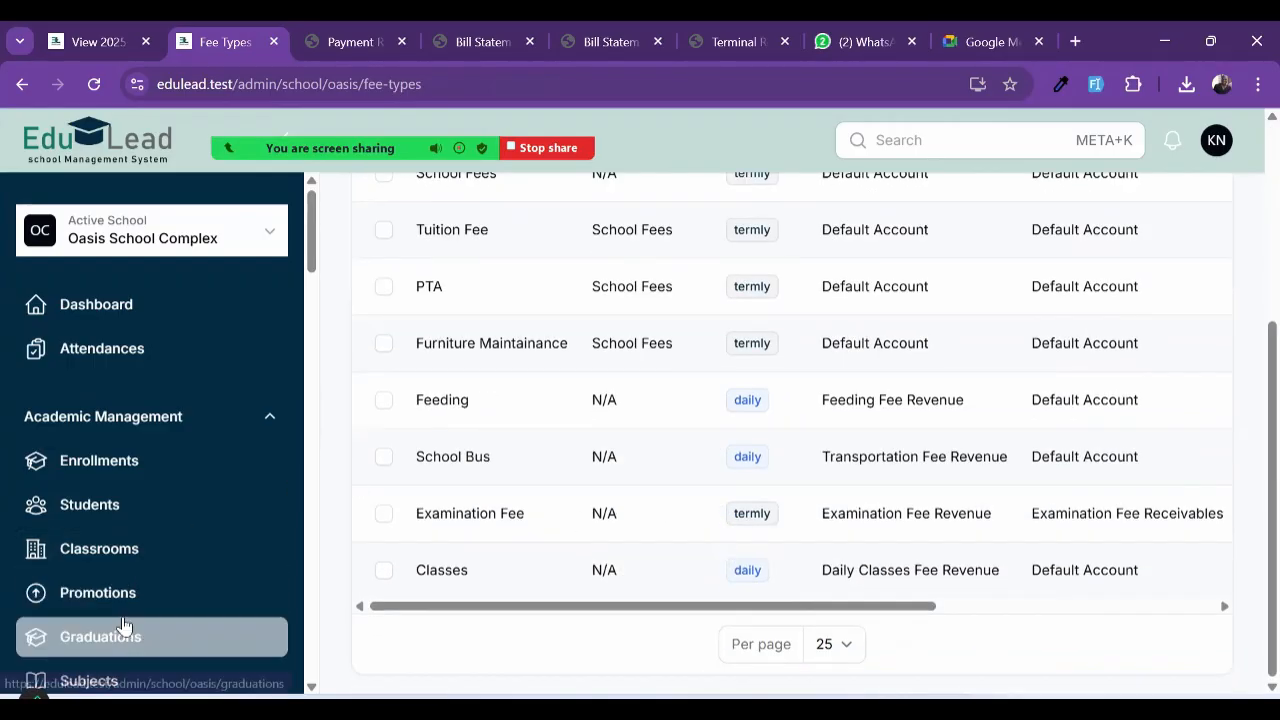
Step: Open the Fee Rates list under Fees Management and examine the rates set per class and fee type
{"action": "scroll", "coordinate": [123, 625], "scroll_direction": "down", "scroll_amount": 9}
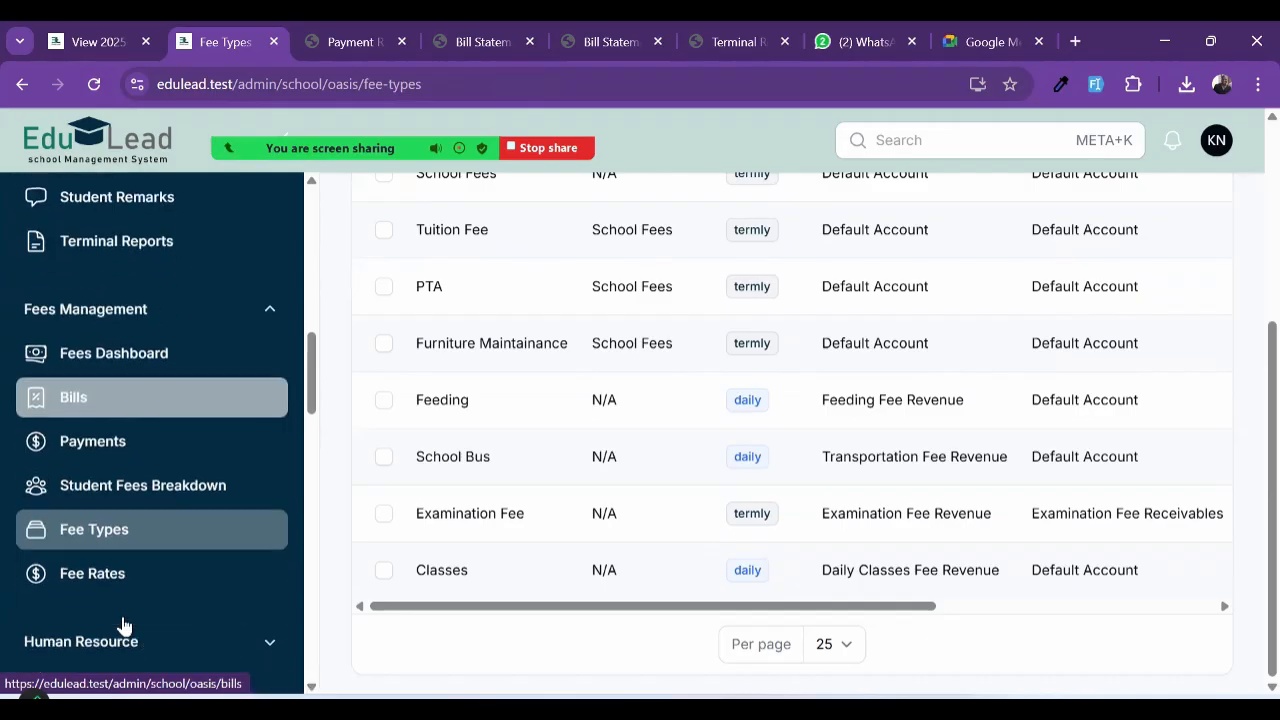
{"action": "left_click", "coordinate": [114, 566]}
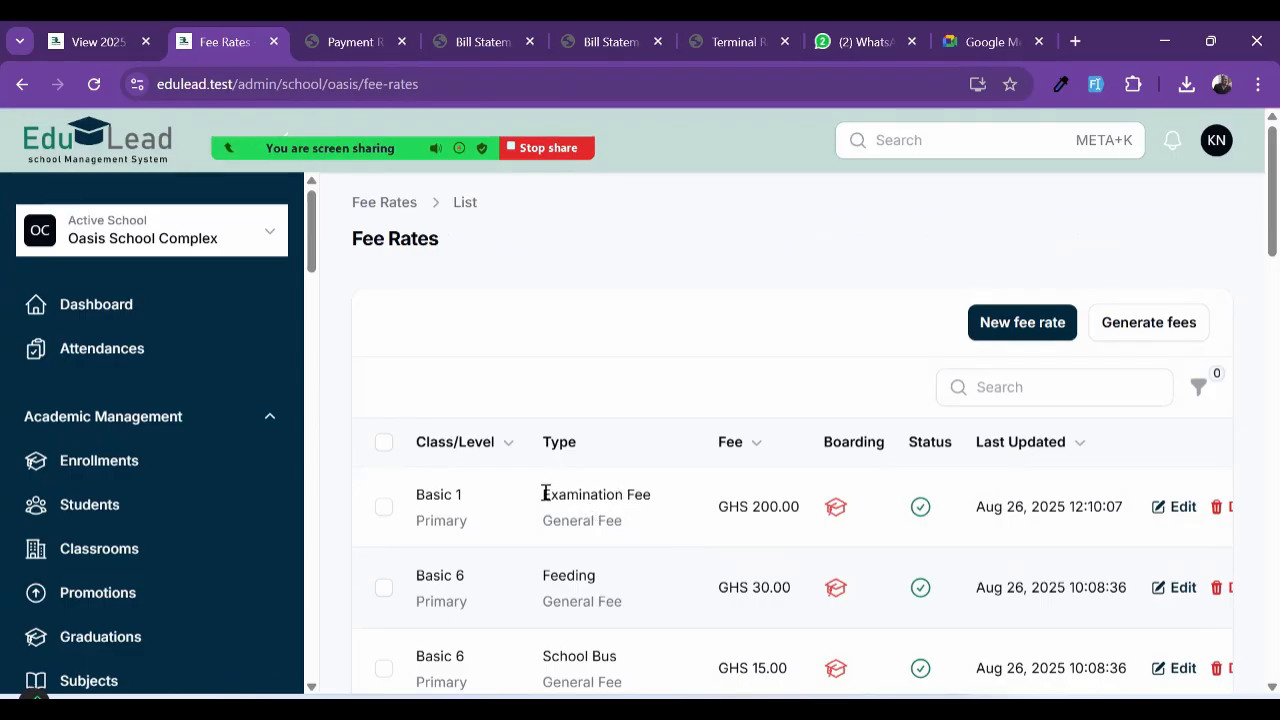
{"action": "scroll", "coordinate": [546, 493], "scroll_direction": "up", "scroll_amount": 4}
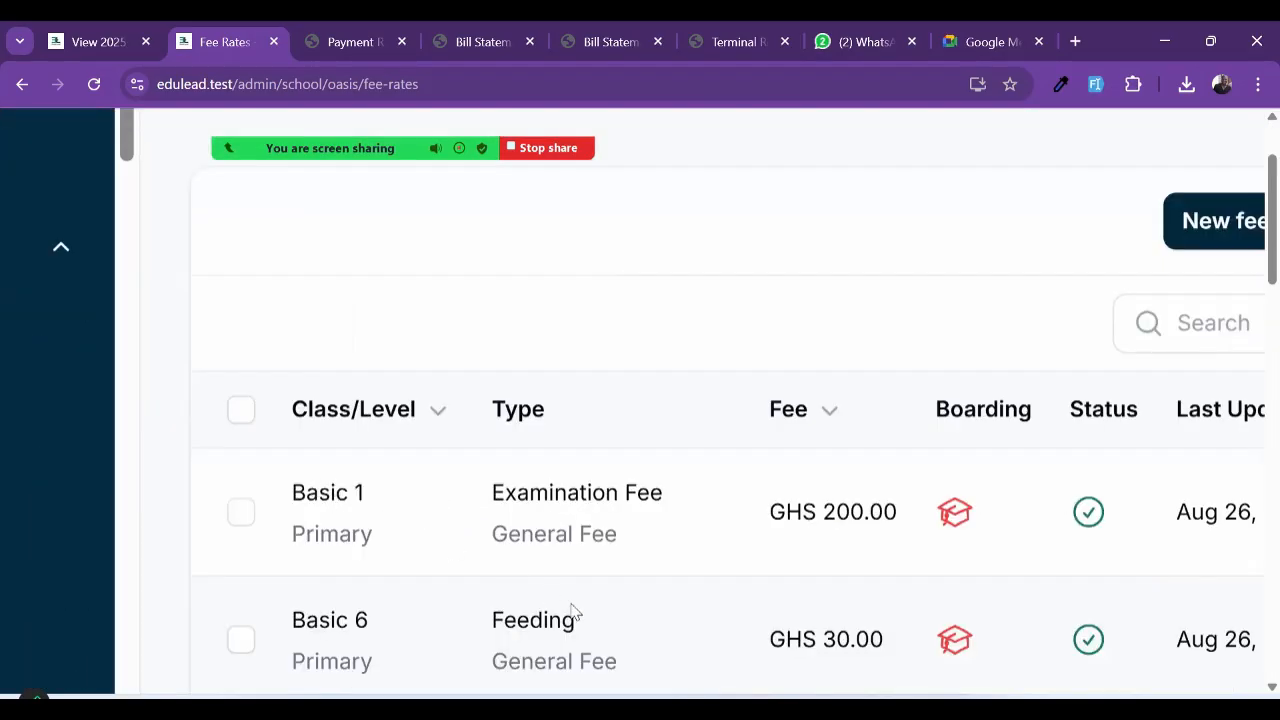
{"action": "scroll", "coordinate": [571, 612], "scroll_direction": "down", "scroll_amount": 1}
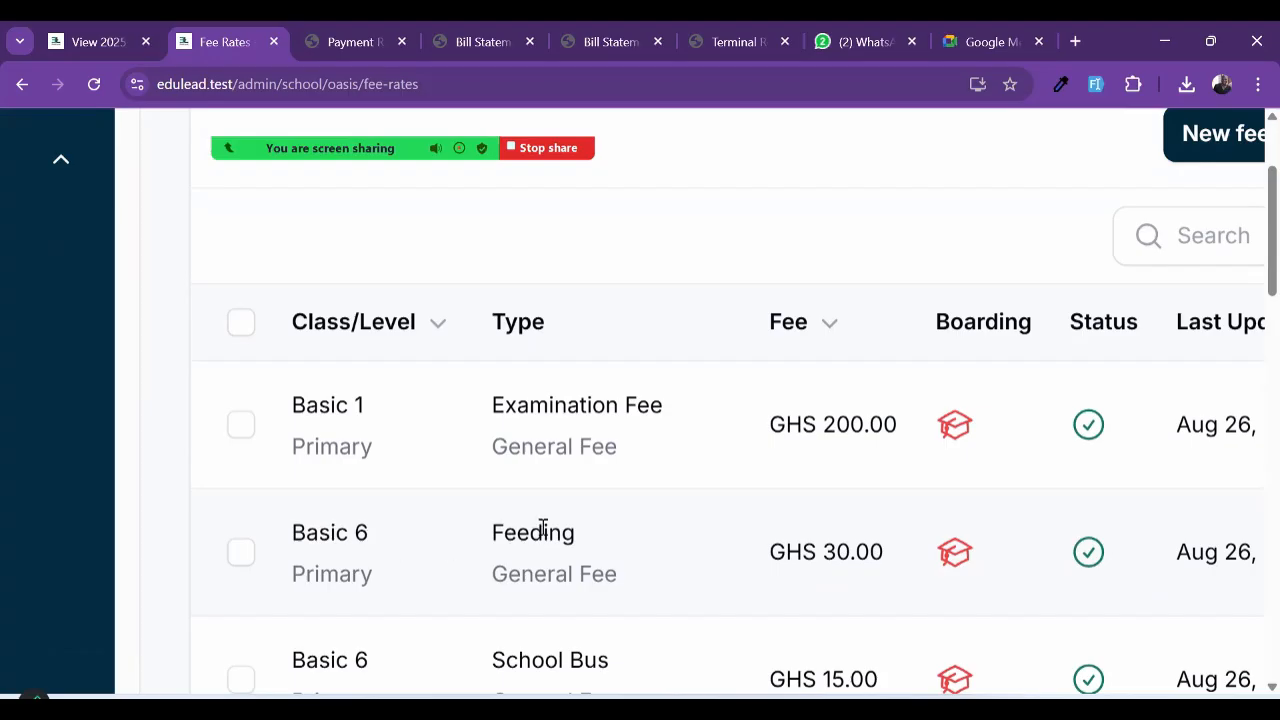
{"action": "scroll", "coordinate": [543, 527], "scroll_direction": "down", "scroll_amount": 4}
{"action": "scroll", "coordinate": [543, 527], "scroll_direction": "down", "scroll_amount": 3}
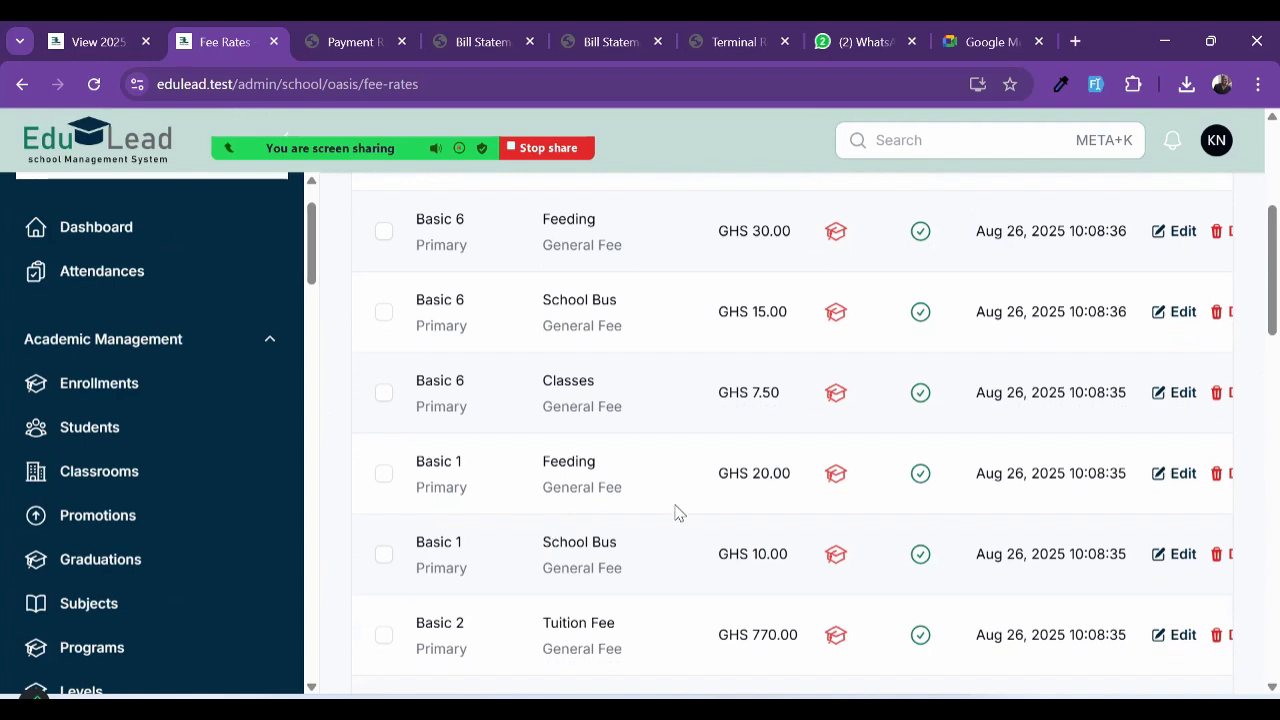
Step: Compare the fee rates of Basic 1, Basic 6 and Basic 2, including the Tuition Fee, PTA and Furniture Maintainance entries
{"action": "scroll", "coordinate": [679, 513], "scroll_direction": "up", "scroll_amount": 4}
{"action": "scroll", "coordinate": [679, 513], "scroll_direction": "up", "scroll_amount": 2}
{"action": "scroll", "coordinate": [679, 513], "scroll_direction": "down", "scroll_amount": 4}
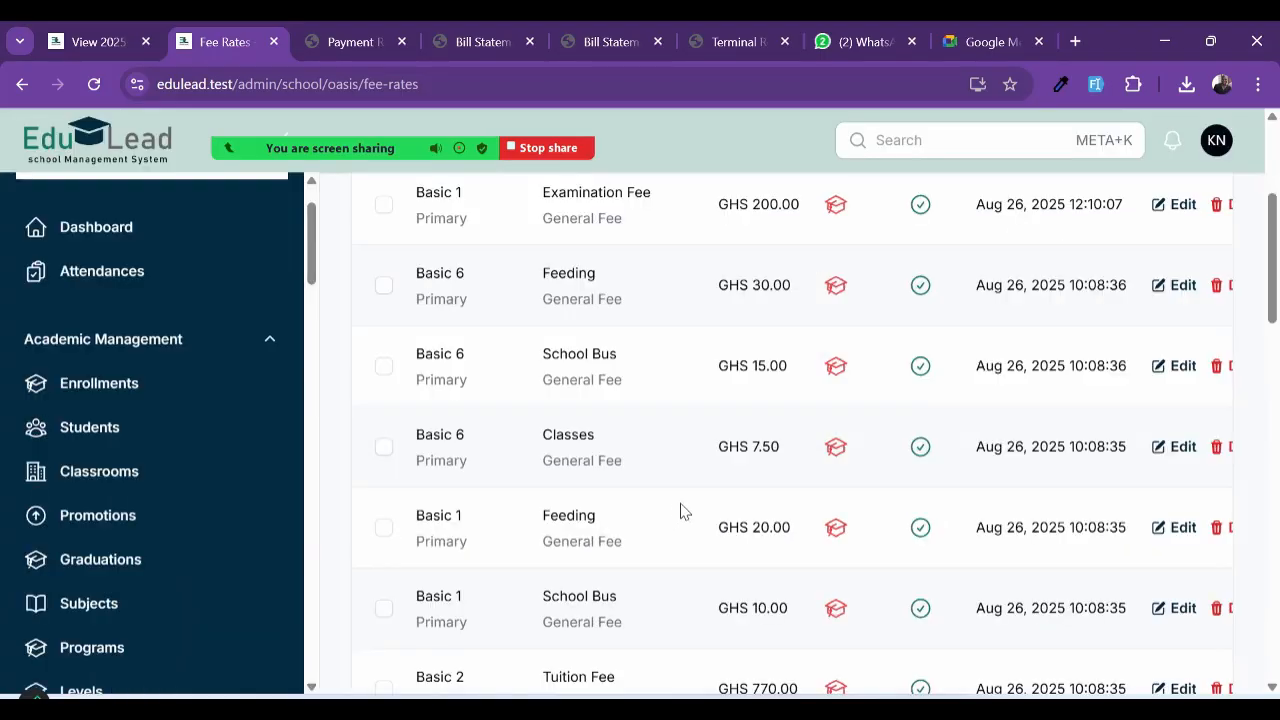
{"action": "scroll", "coordinate": [829, 472], "scroll_direction": "up", "scroll_amount": 1}
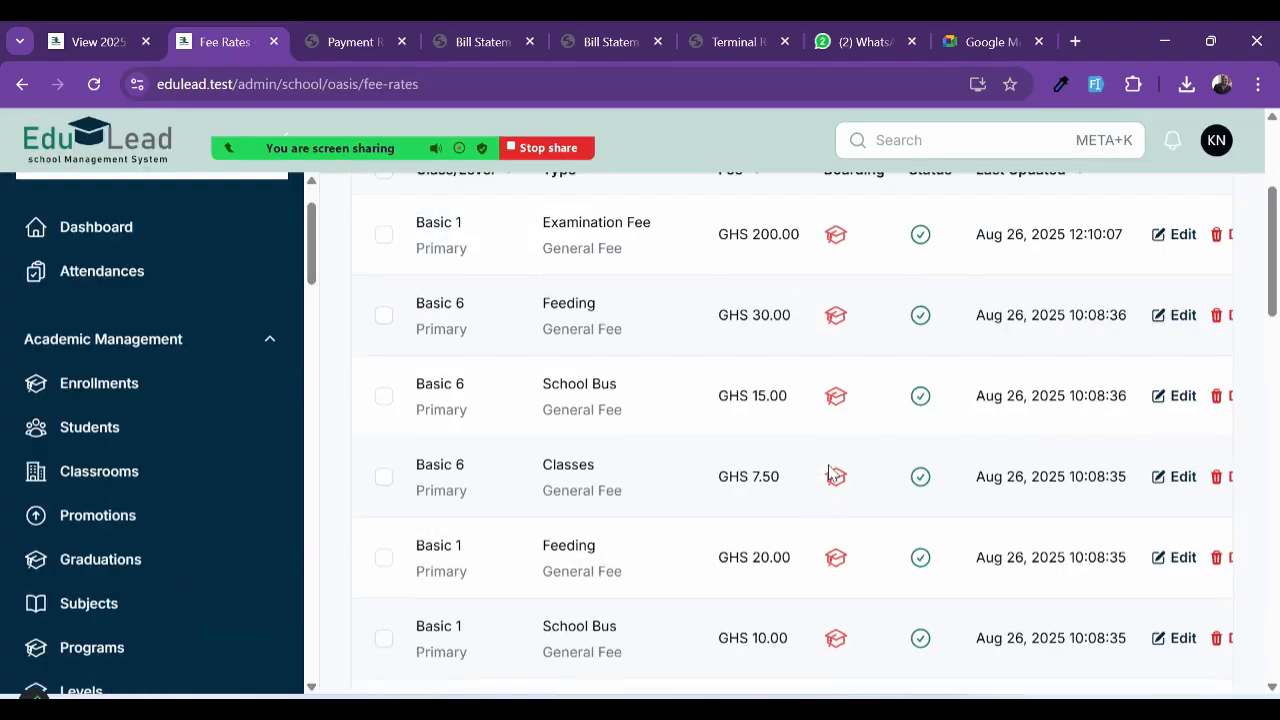
{"action": "scroll", "coordinate": [829, 472], "scroll_direction": "up", "scroll_amount": 3}
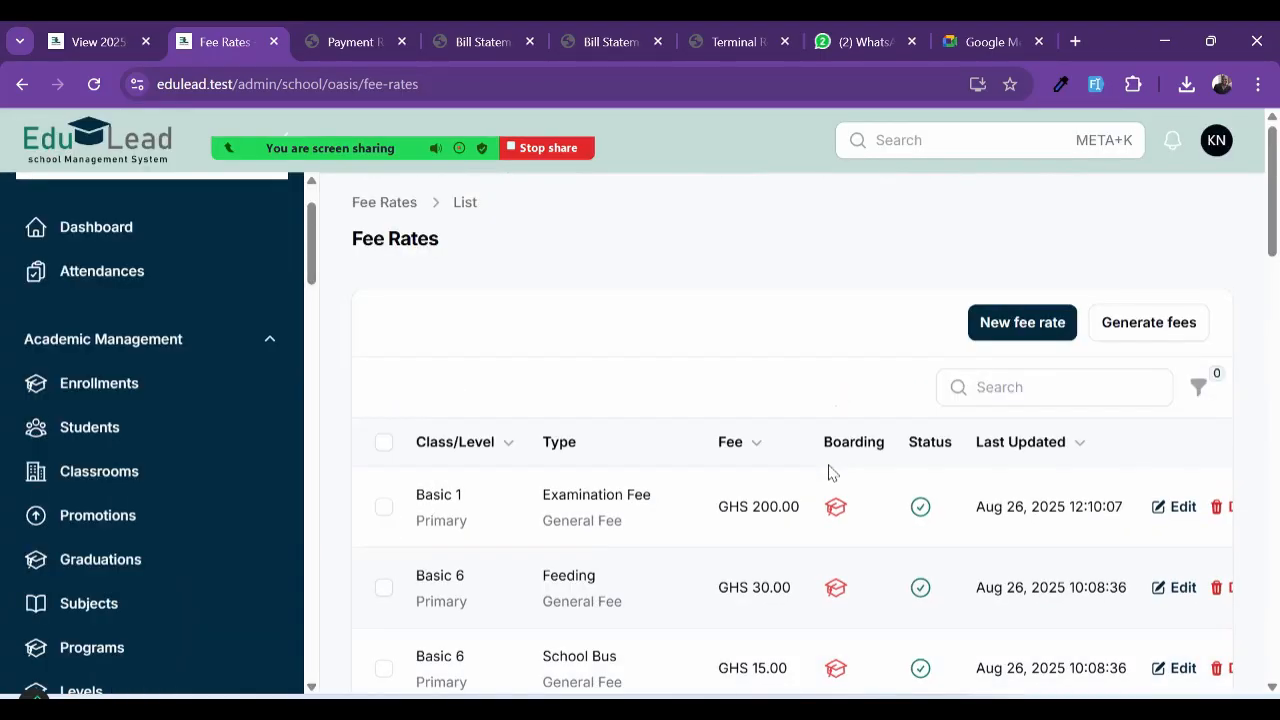
{"action": "scroll", "coordinate": [829, 472], "scroll_direction": "down", "scroll_amount": 1}
{"action": "scroll", "coordinate": [829, 472], "scroll_direction": "down", "scroll_amount": 5}
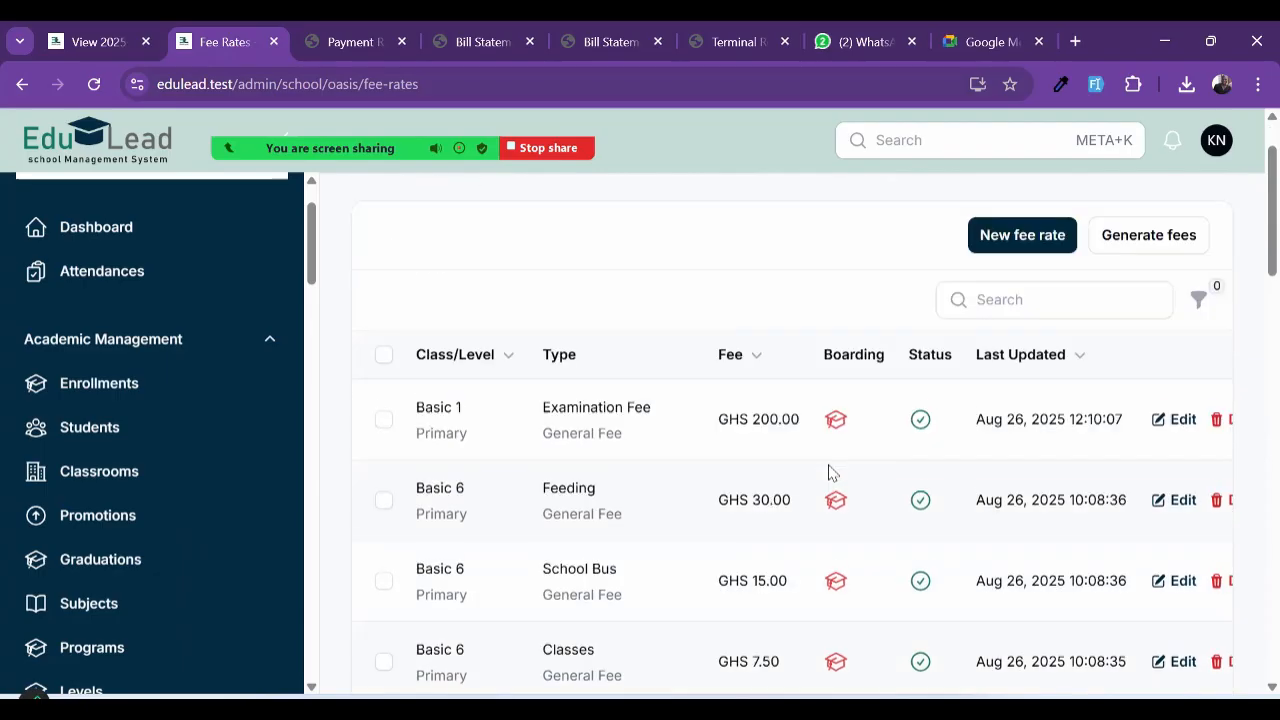
{"action": "scroll", "coordinate": [596, 479], "scroll_direction": "down", "scroll_amount": 2}
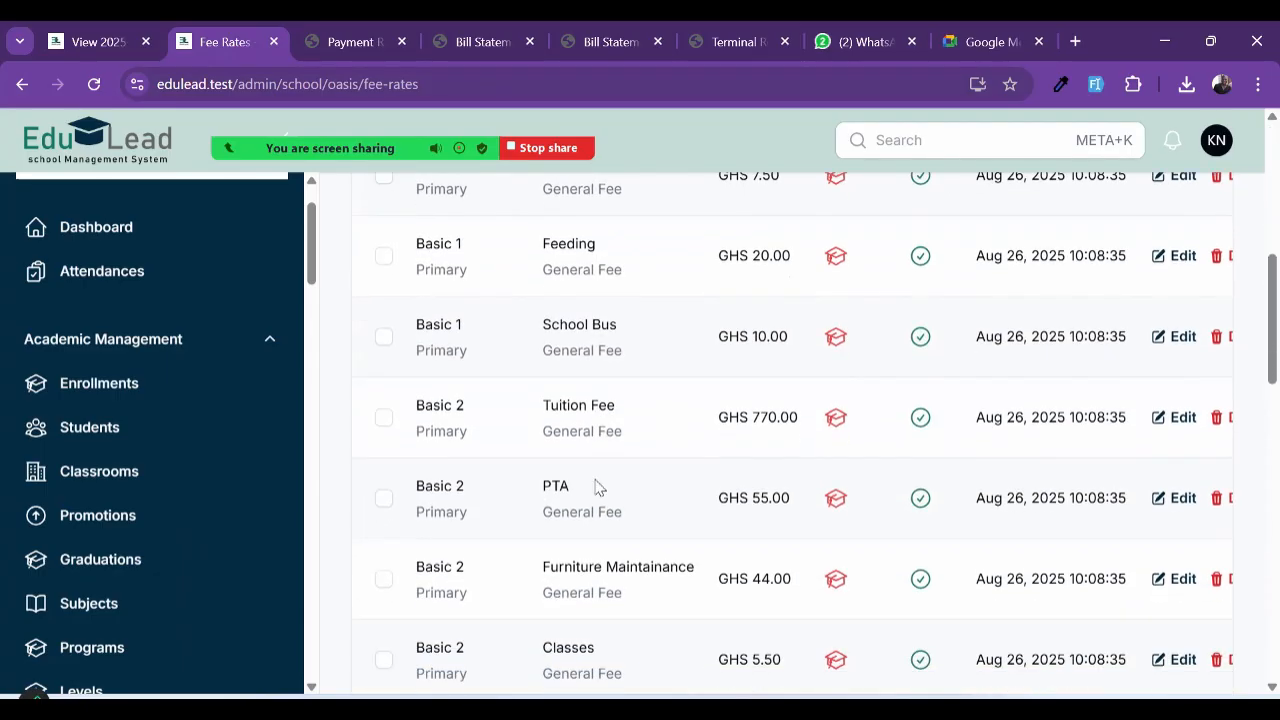
Step: Examine the fee rates set for Basic 2, Basic 3 and Basic 4, from Tuition Fee to School Bus
{"action": "scroll", "coordinate": [607, 581], "scroll_direction": "down", "scroll_amount": 4}
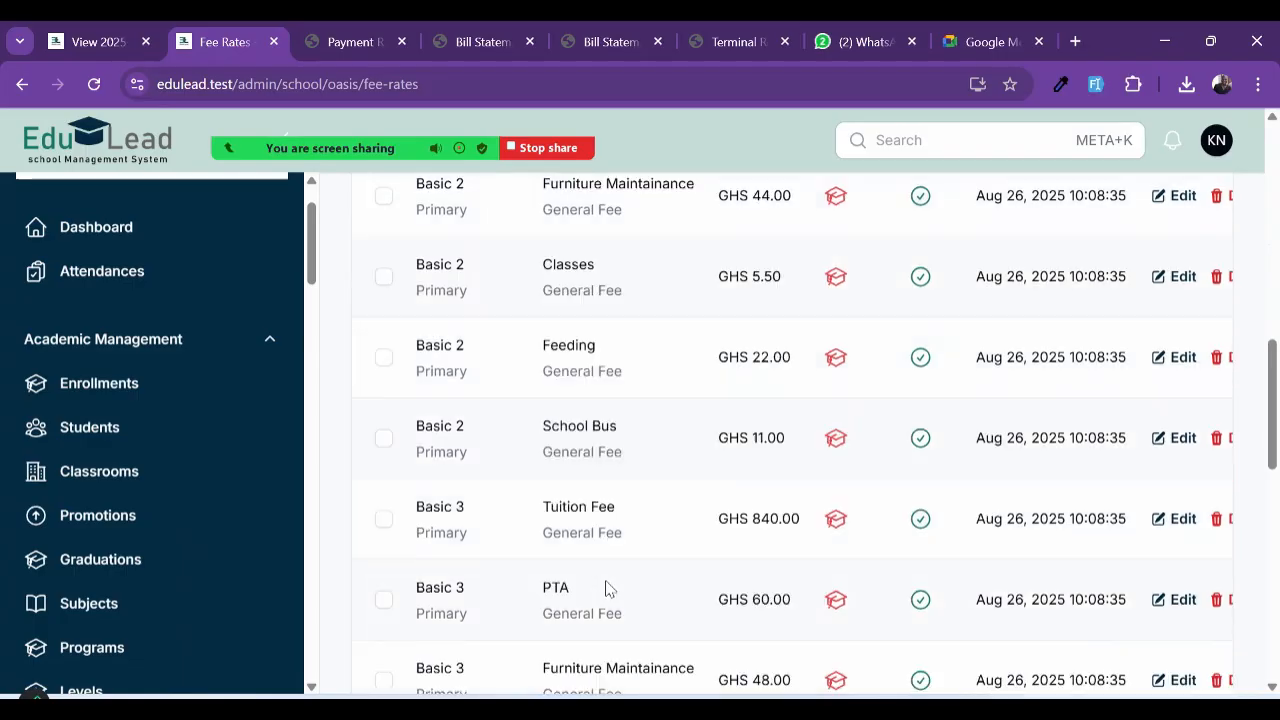
{"action": "scroll", "coordinate": [607, 581], "scroll_direction": "down", "scroll_amount": 2}
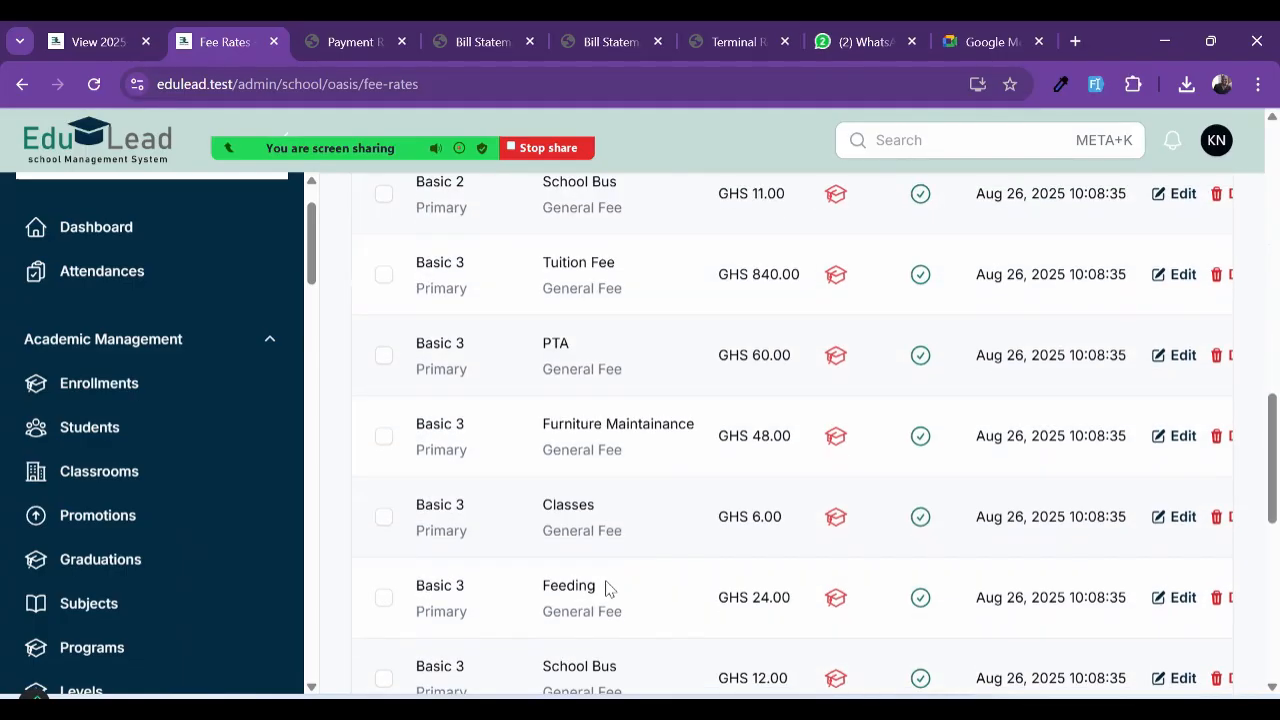
{"action": "scroll", "coordinate": [607, 581], "scroll_direction": "down", "scroll_amount": 2}
{"action": "scroll", "coordinate": [607, 581], "scroll_direction": "down", "scroll_amount": 4}
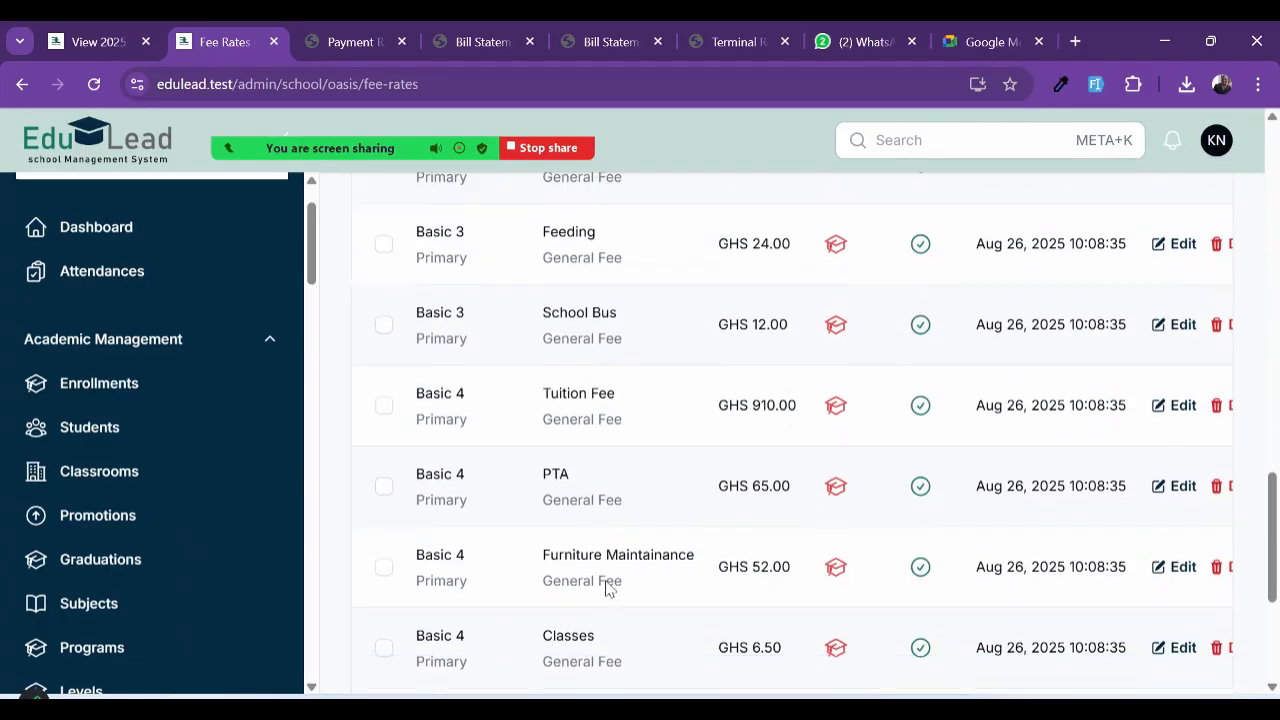
{"action": "key", "text": "ctrl+plus"}
{"action": "scroll", "coordinate": [607, 581], "scroll_direction": "down", "scroll_amount": 3}
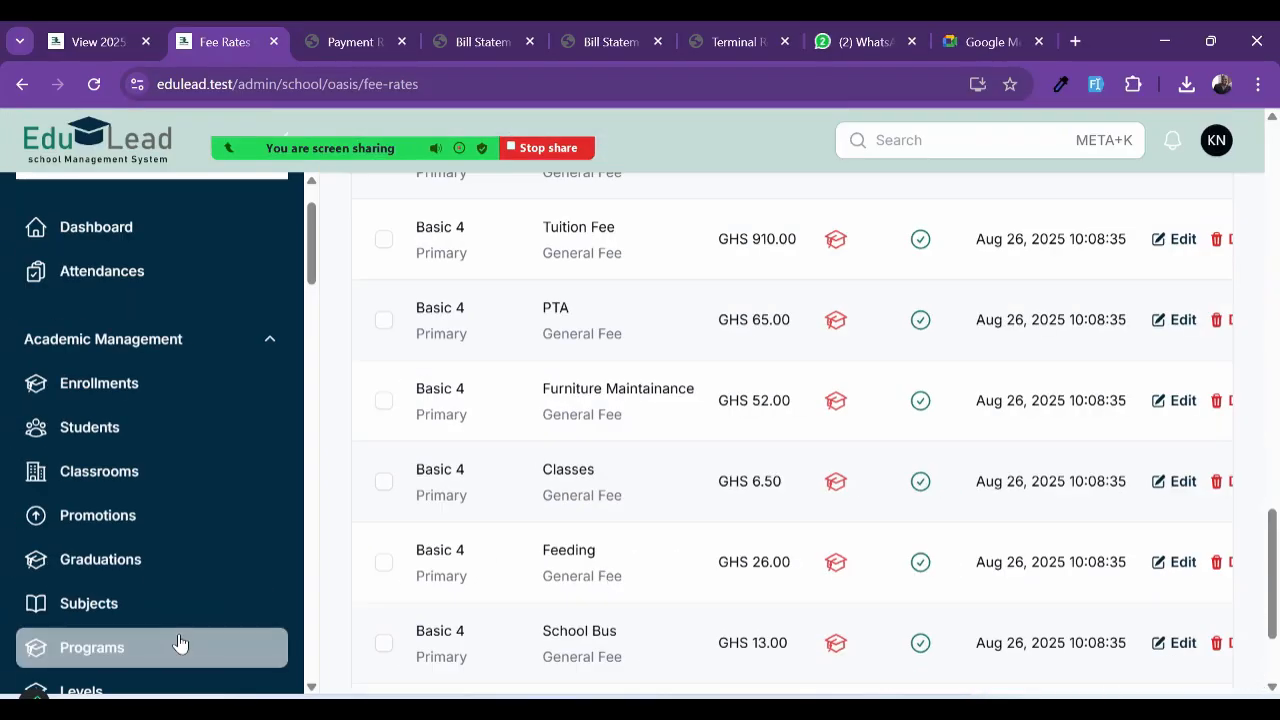
Step: Open the vendor Bills list under Accounting
{"action": "scroll", "coordinate": [180, 643], "scroll_direction": "down", "scroll_amount": 6}
{"action": "scroll", "coordinate": [180, 643], "scroll_direction": "down", "scroll_amount": 5}
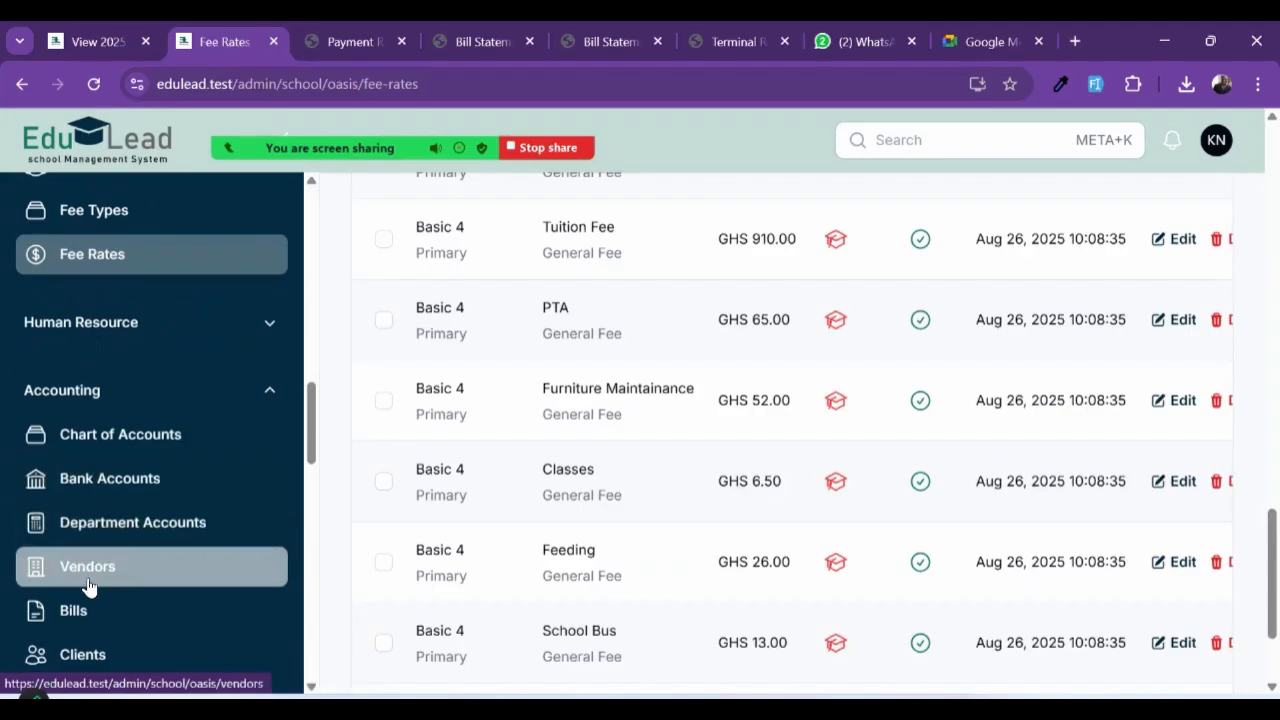
{"action": "scroll", "coordinate": [91, 586], "scroll_direction": "down", "scroll_amount": 1}
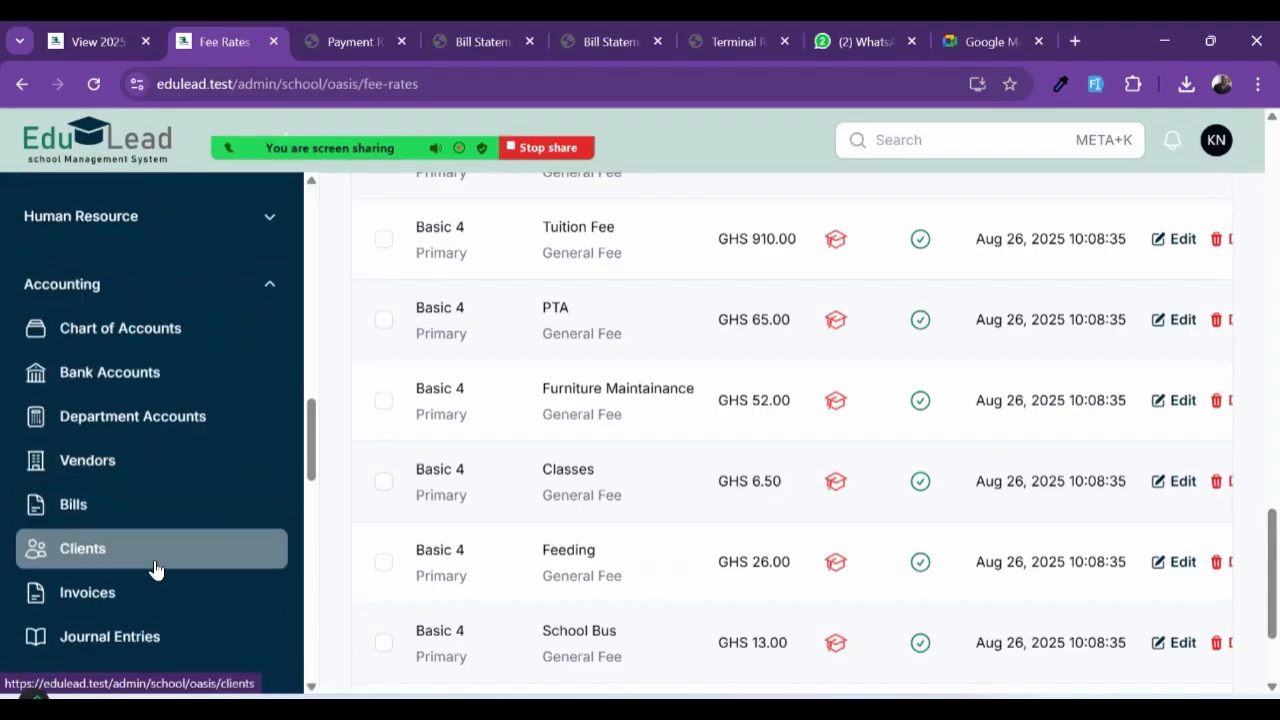
{"action": "left_click", "coordinate": [97, 522]}
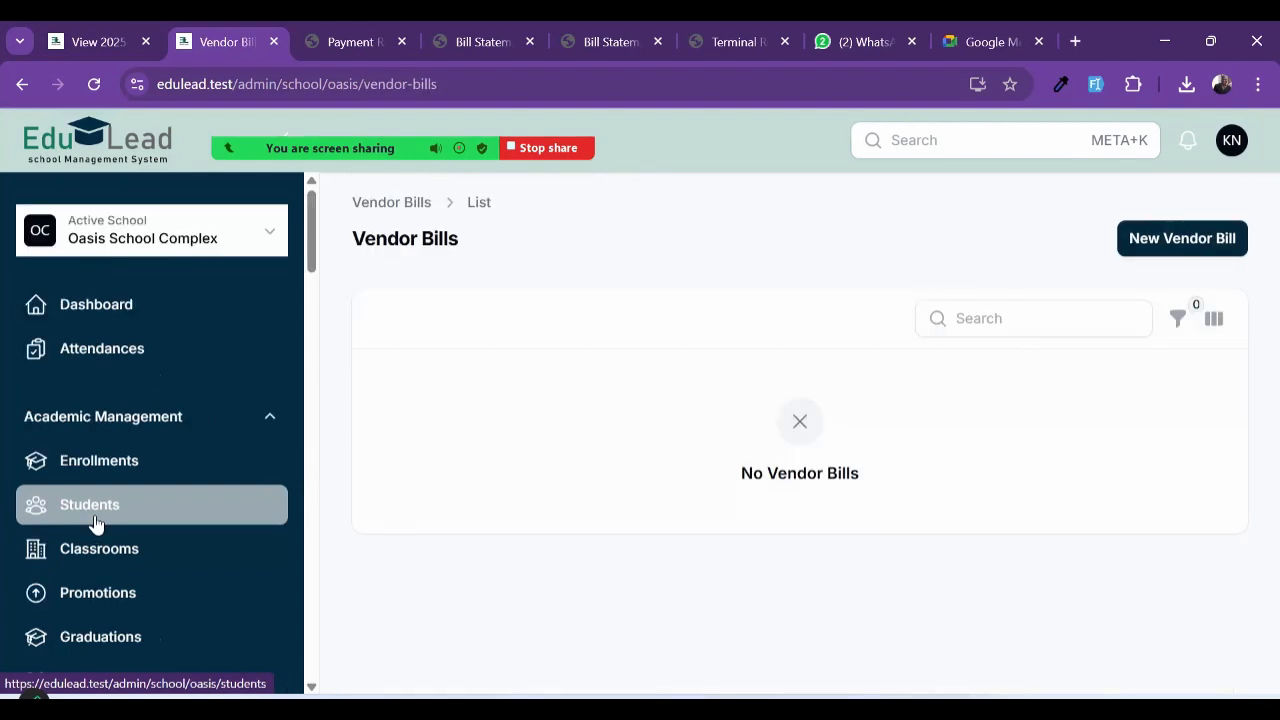
Step: Open a new vendor bill form and review its vendor choice, line items, accounts and additional information fields
{"action": "left_click", "coordinate": [1170, 248]}
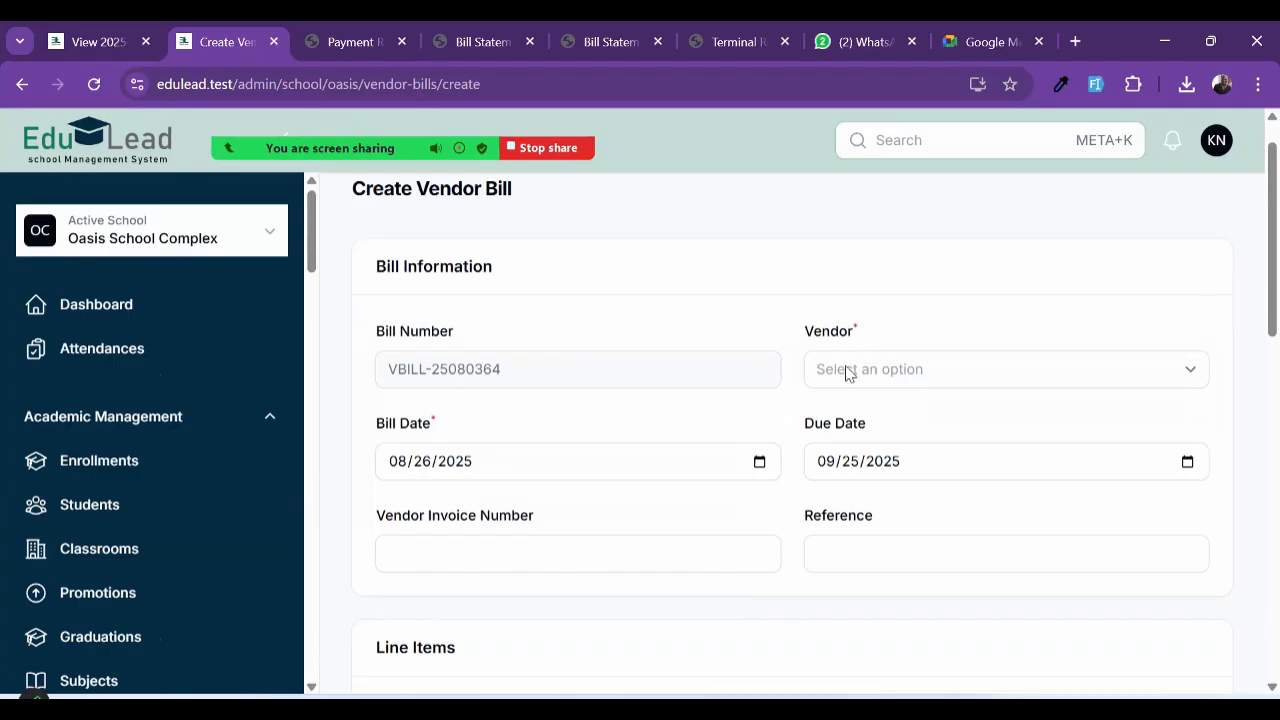
{"action": "left_click", "coordinate": [846, 371]}
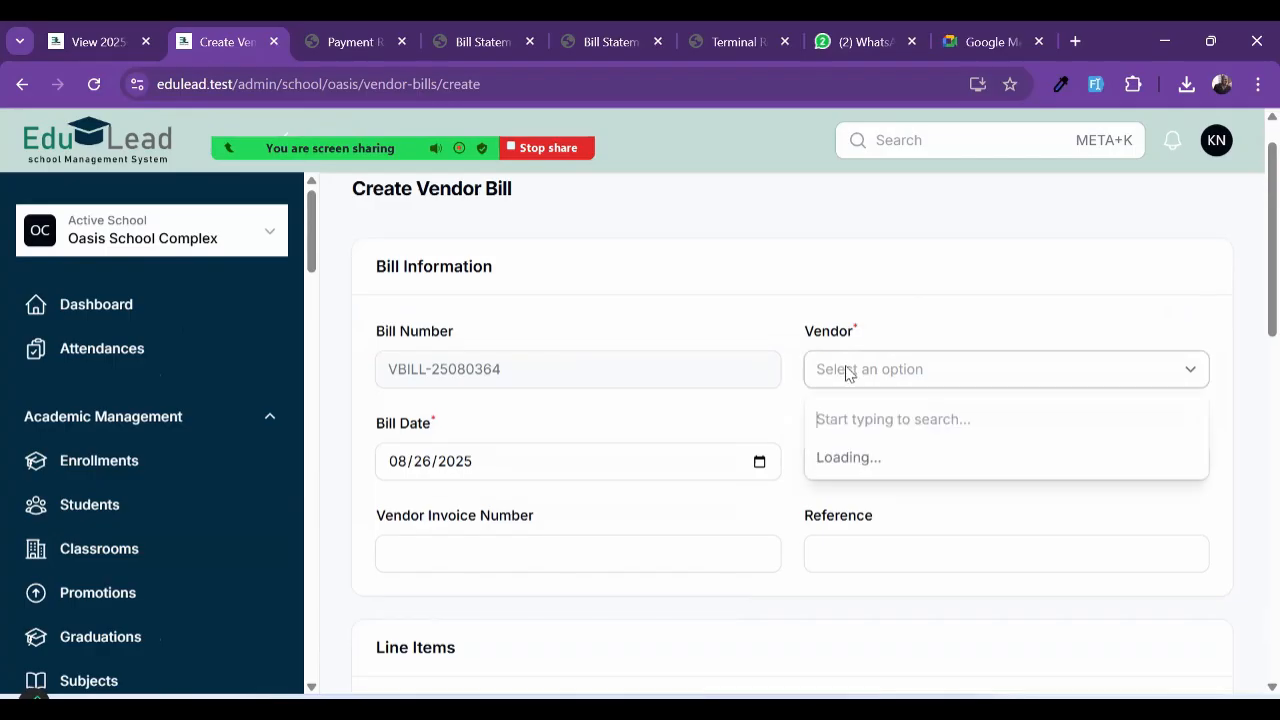
{"action": "left_click", "coordinate": [760, 430]}
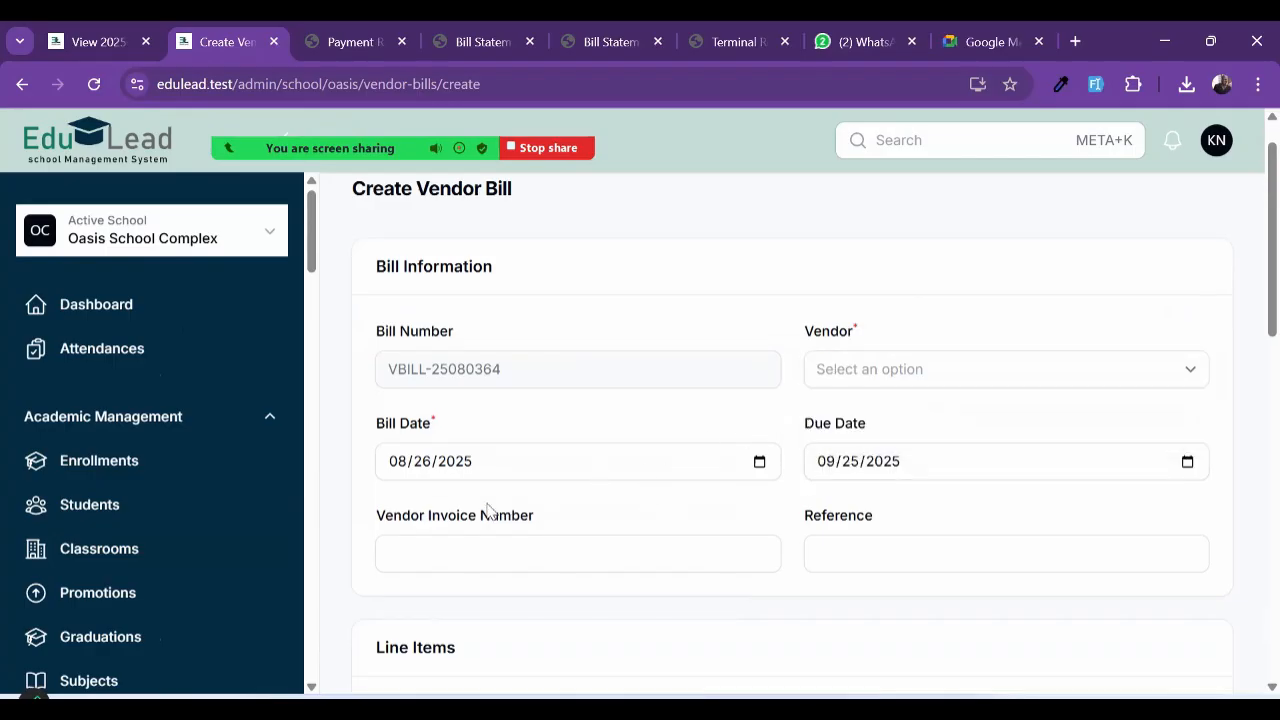
{"action": "scroll", "coordinate": [489, 511], "scroll_direction": "down", "scroll_amount": 4}
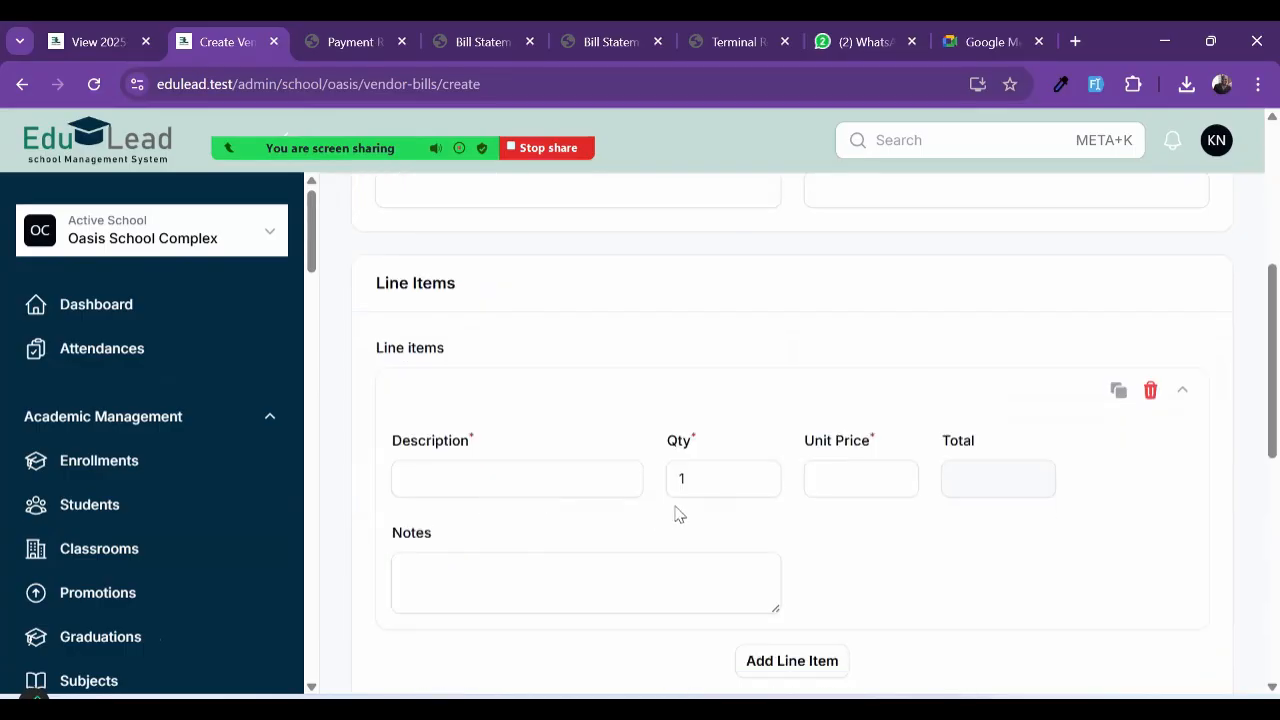
{"action": "scroll", "coordinate": [697, 575], "scroll_direction": "down", "scroll_amount": 7}
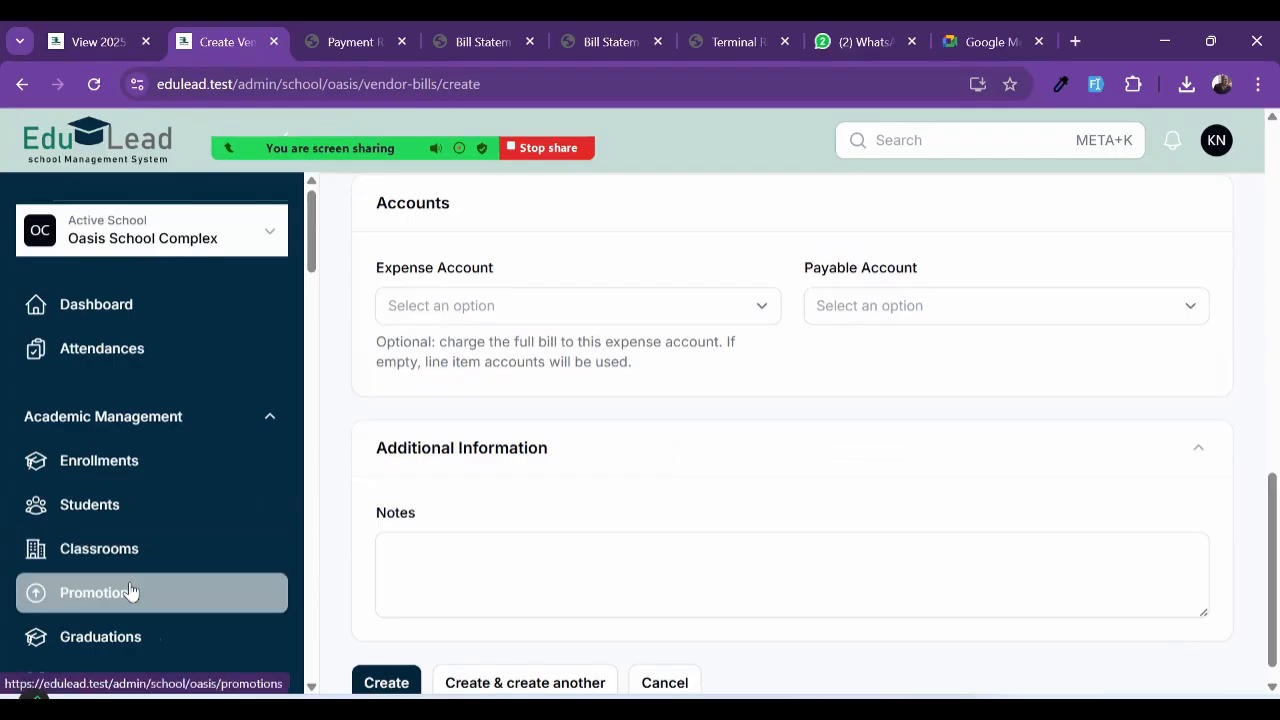
Step: Open the Chart of Accounts under Accounting and examine the accounts' categories, types and current balances
{"action": "scroll", "coordinate": [140, 588], "scroll_direction": "down", "scroll_amount": 5}
{"action": "scroll", "coordinate": [130, 590], "scroll_direction": "down", "scroll_amount": 5}
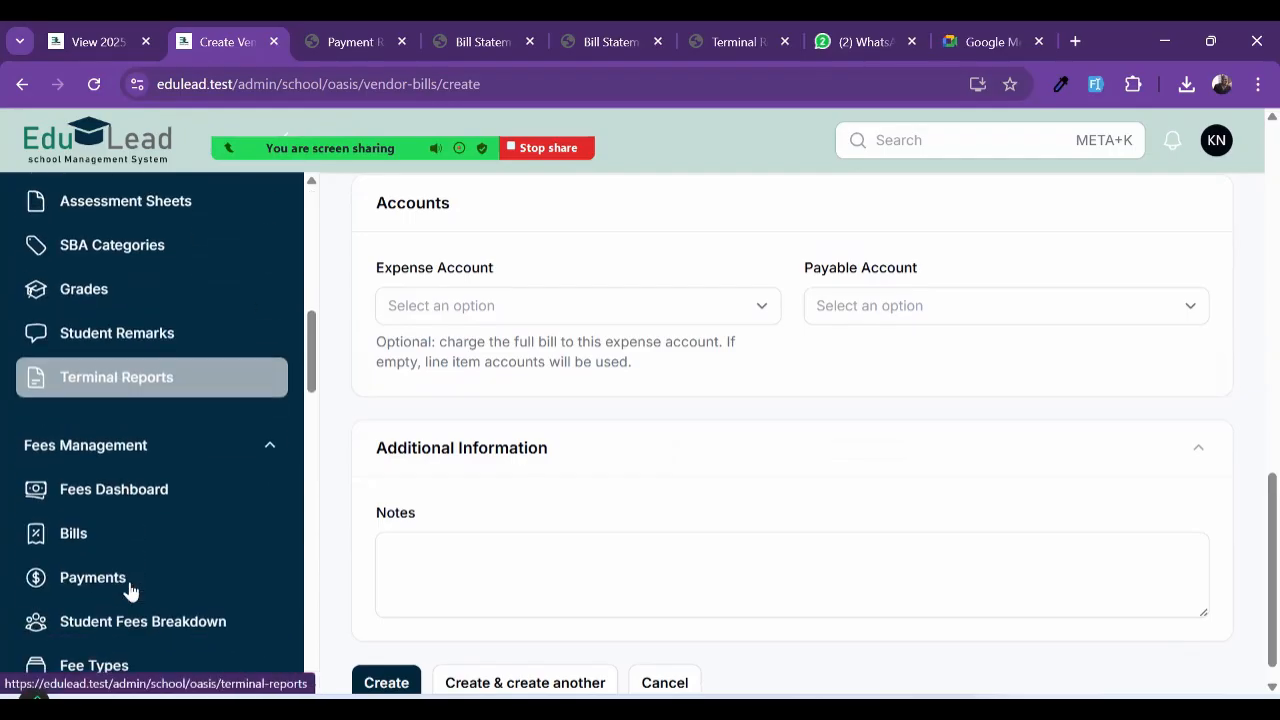
{"action": "scroll", "coordinate": [100, 560], "scroll_direction": "down", "scroll_amount": 1}
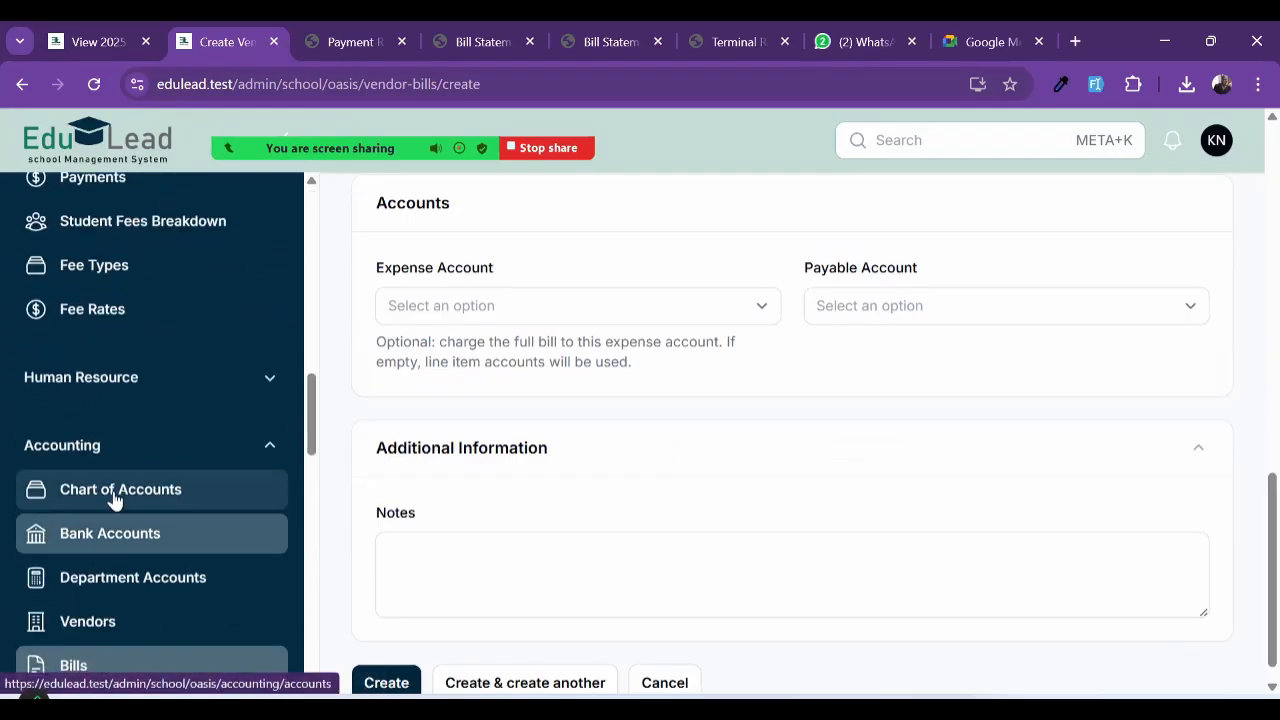
{"action": "left_click", "coordinate": [110, 492]}
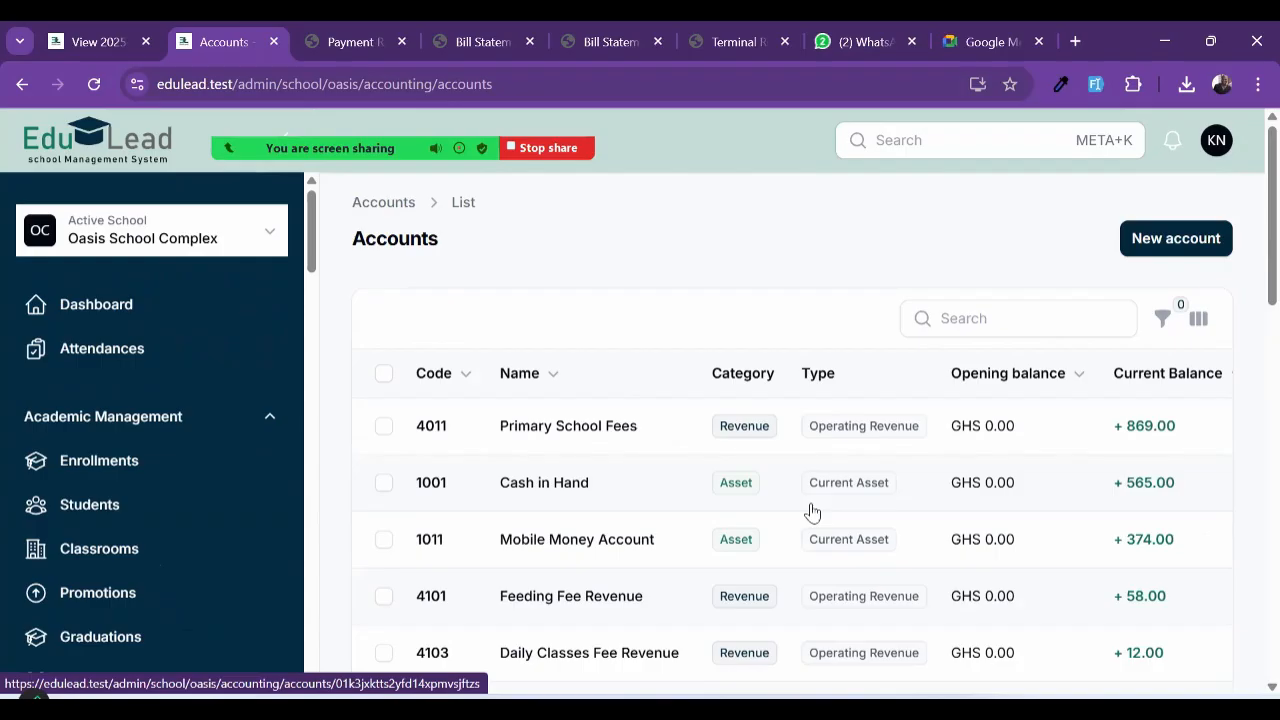
{"action": "scroll", "coordinate": [812, 512], "scroll_direction": "down", "scroll_amount": 1}
{"action": "scroll", "coordinate": [129, 582], "scroll_direction": "down", "scroll_amount": 3}
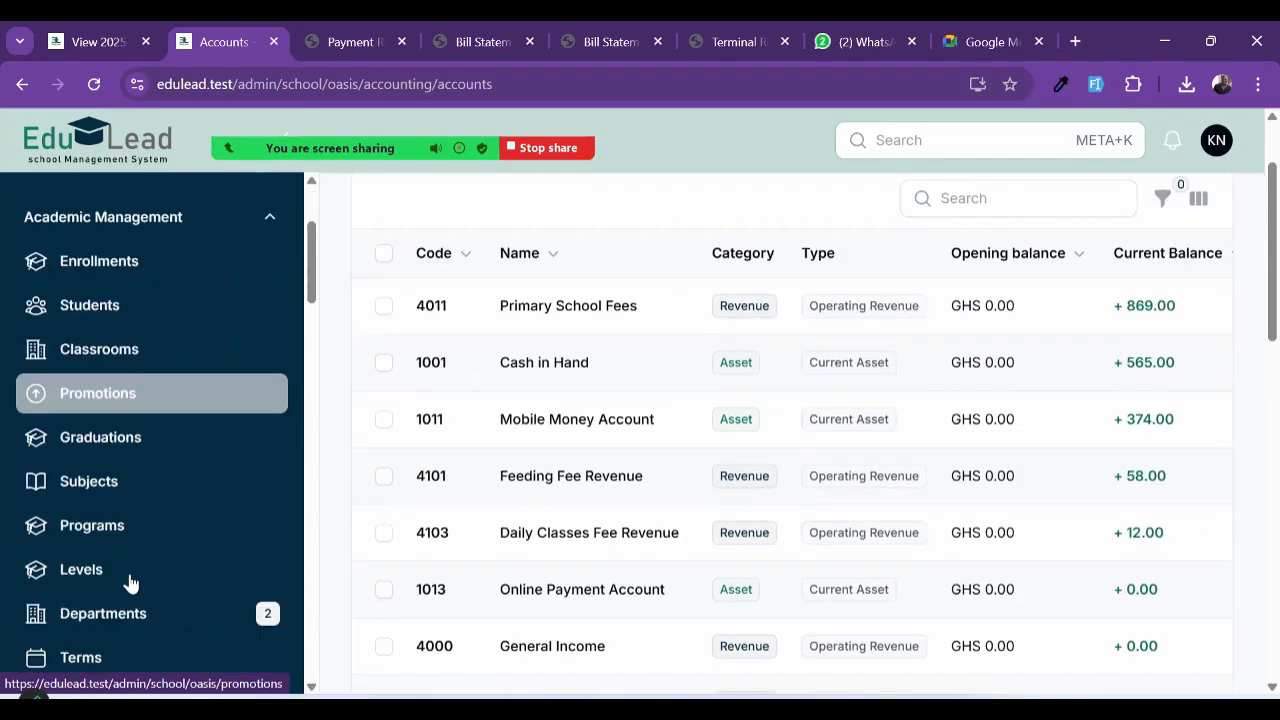
Step: Review the pages offered under Academic Management, Assessment Management, Fees Management and Accounting
{"action": "scroll", "coordinate": [131, 583], "scroll_direction": "up", "scroll_amount": 1}
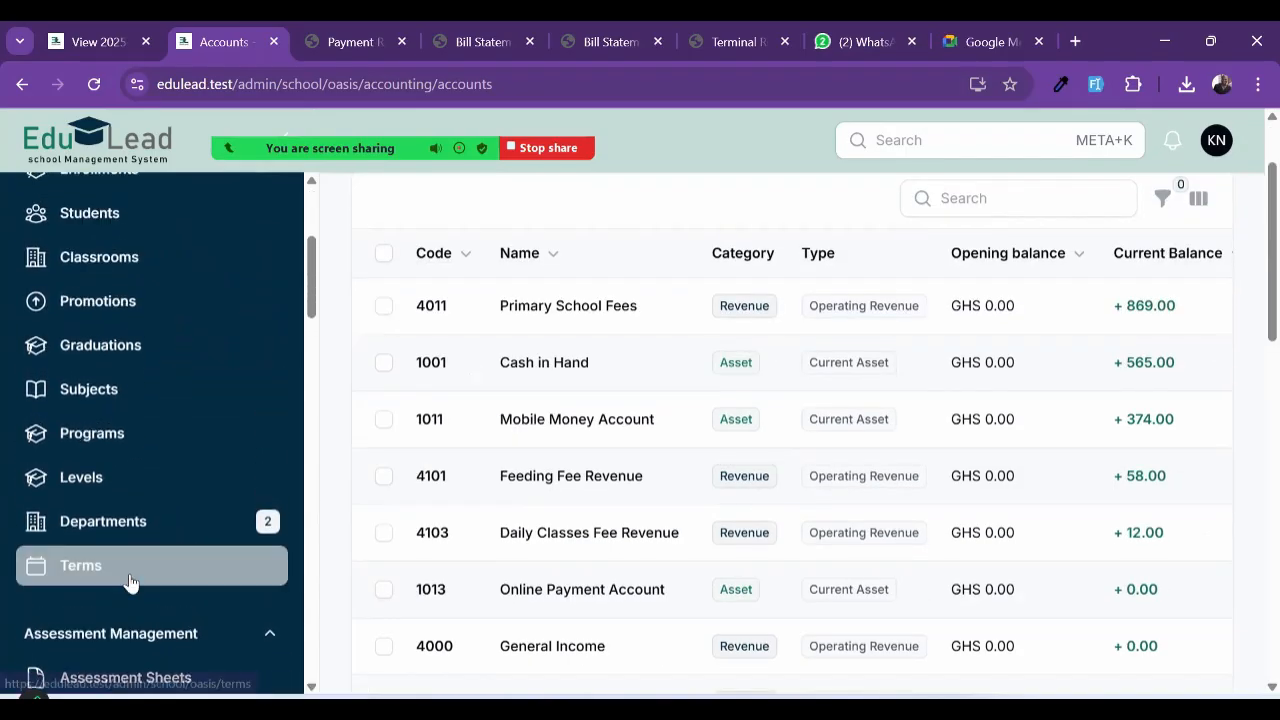
{"action": "scroll", "coordinate": [129, 582], "scroll_direction": "up", "scroll_amount": 5}
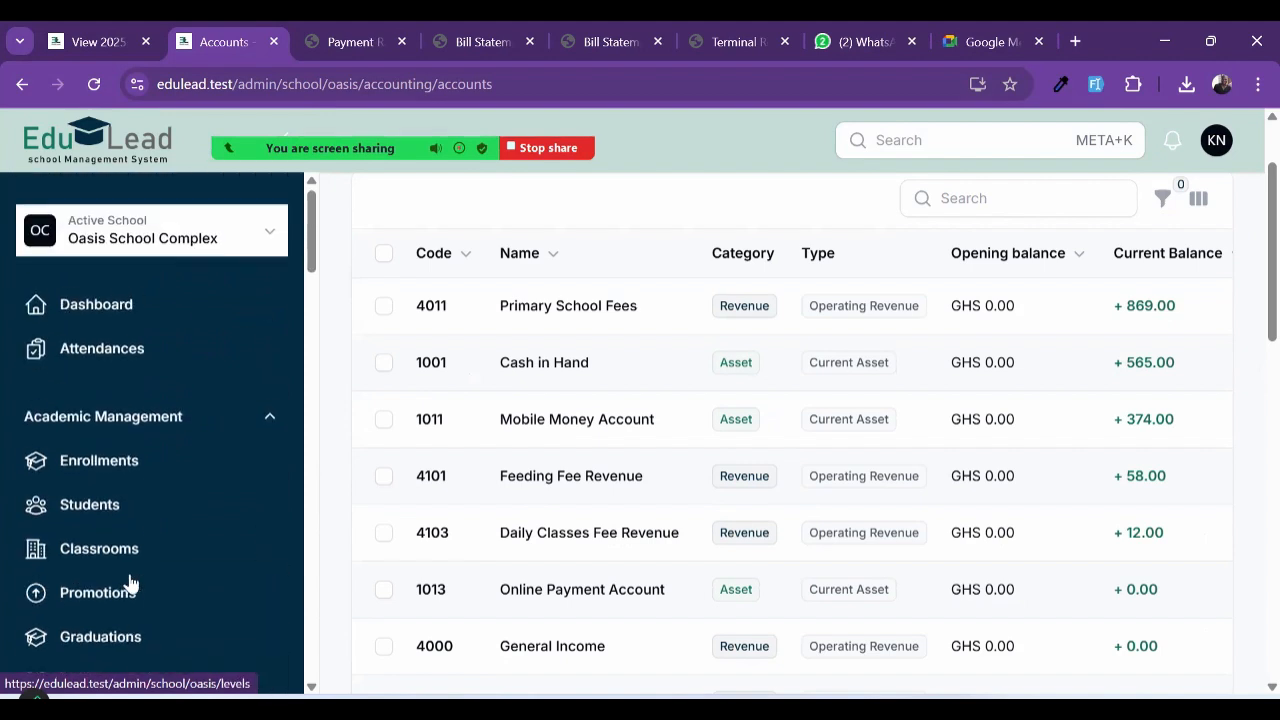
{"action": "scroll", "coordinate": [129, 584], "scroll_direction": "down", "scroll_amount": 1}
{"action": "scroll", "coordinate": [129, 582], "scroll_direction": "down", "scroll_amount": 4}
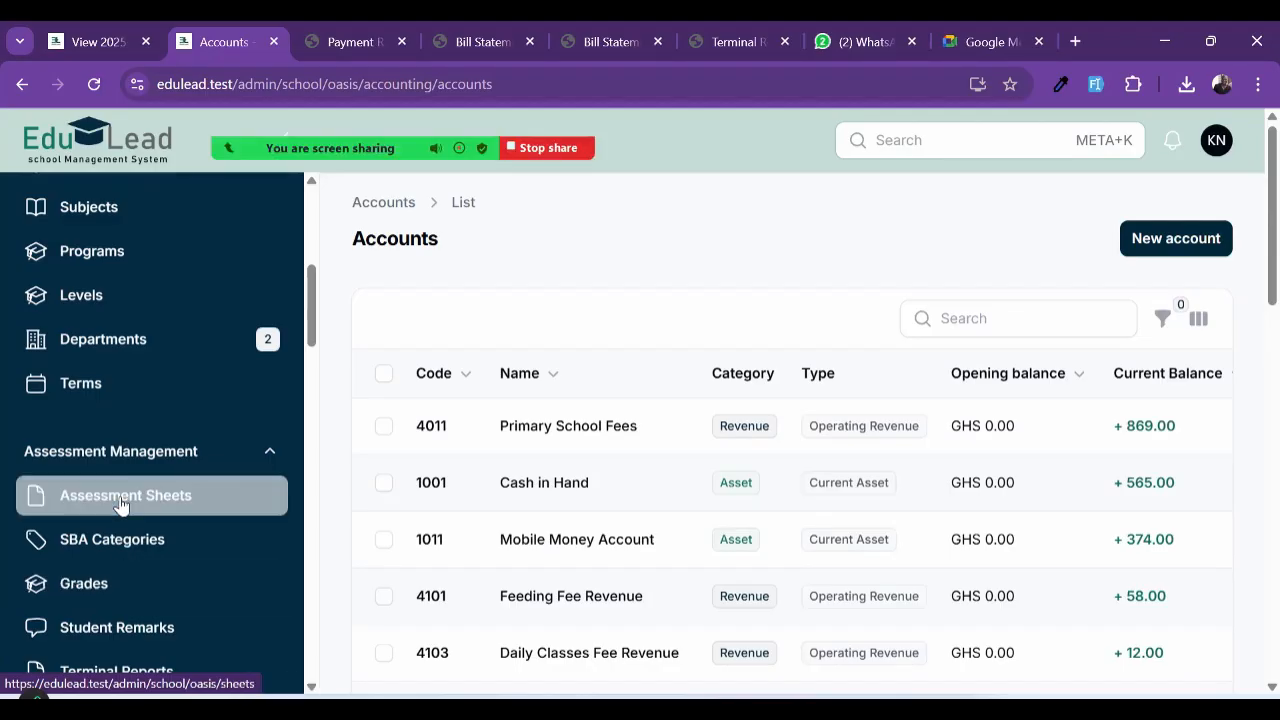
{"action": "scroll", "coordinate": [110, 486], "scroll_direction": "up", "scroll_amount": 1}
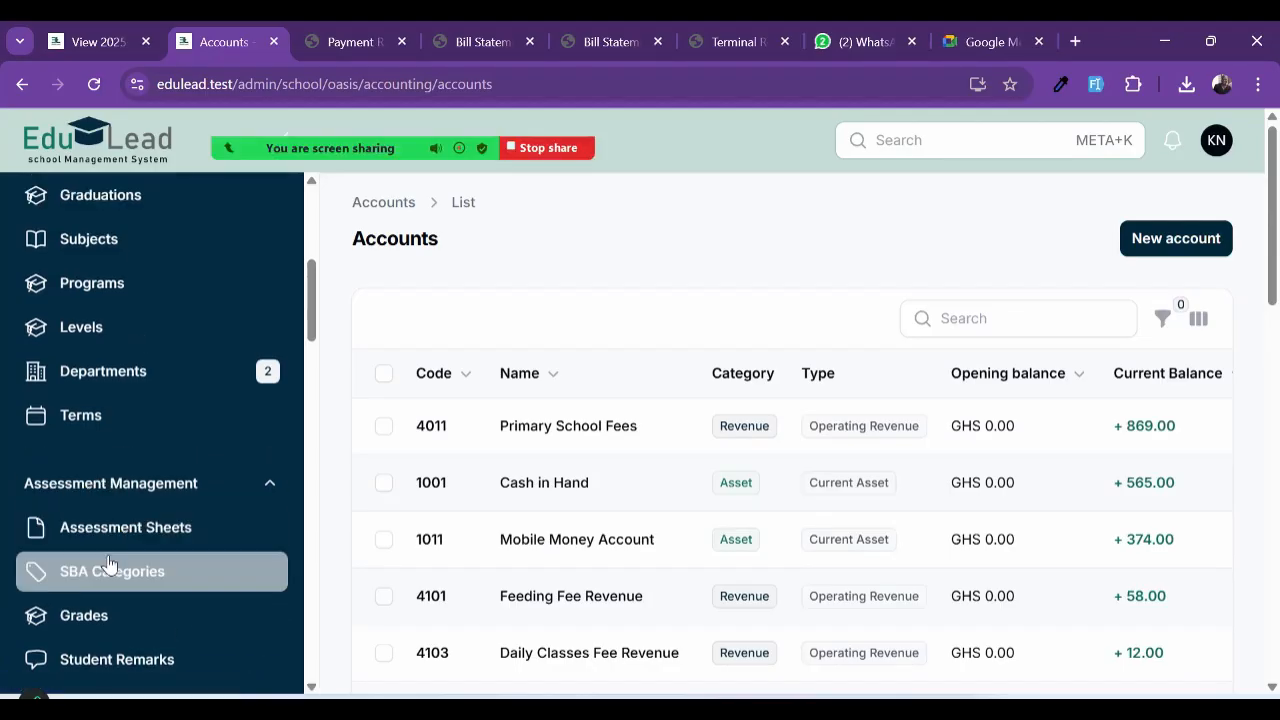
{"action": "scroll", "coordinate": [110, 563], "scroll_direction": "down", "scroll_amount": 1}
{"action": "scroll", "coordinate": [106, 563], "scroll_direction": "up", "scroll_amount": 2}
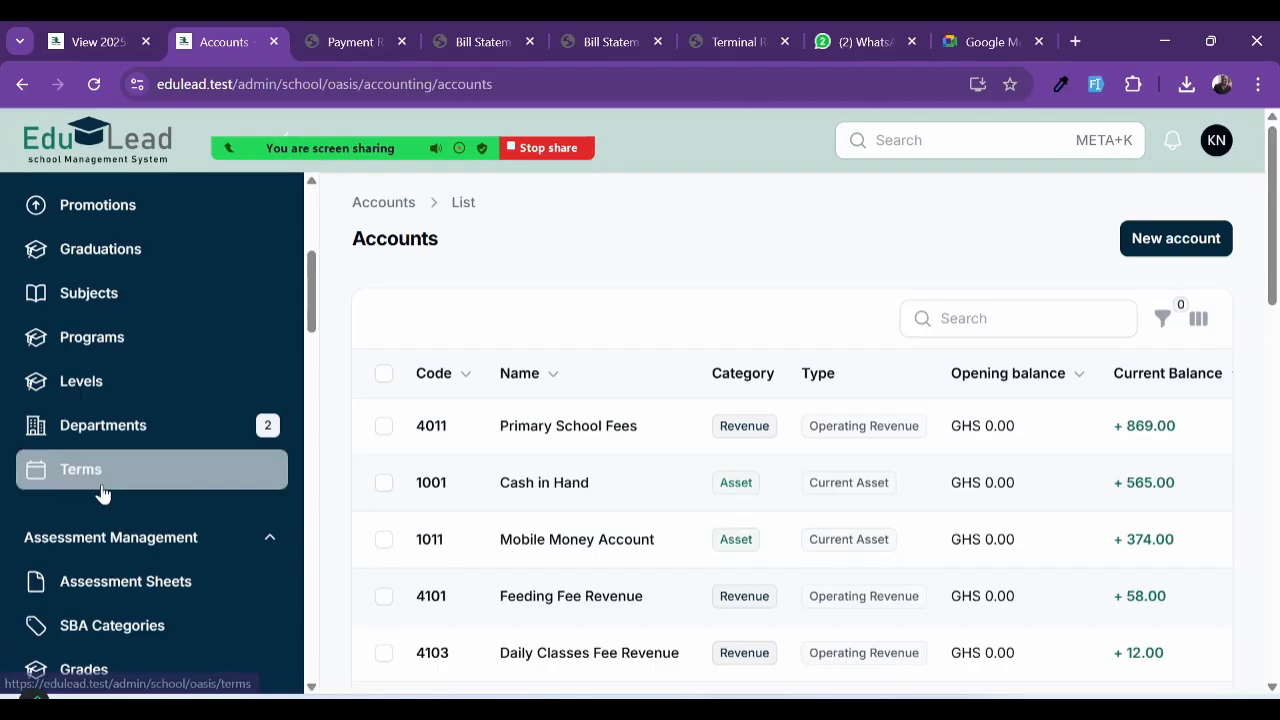
{"action": "scroll", "coordinate": [95, 450], "scroll_direction": "up", "scroll_amount": 5}
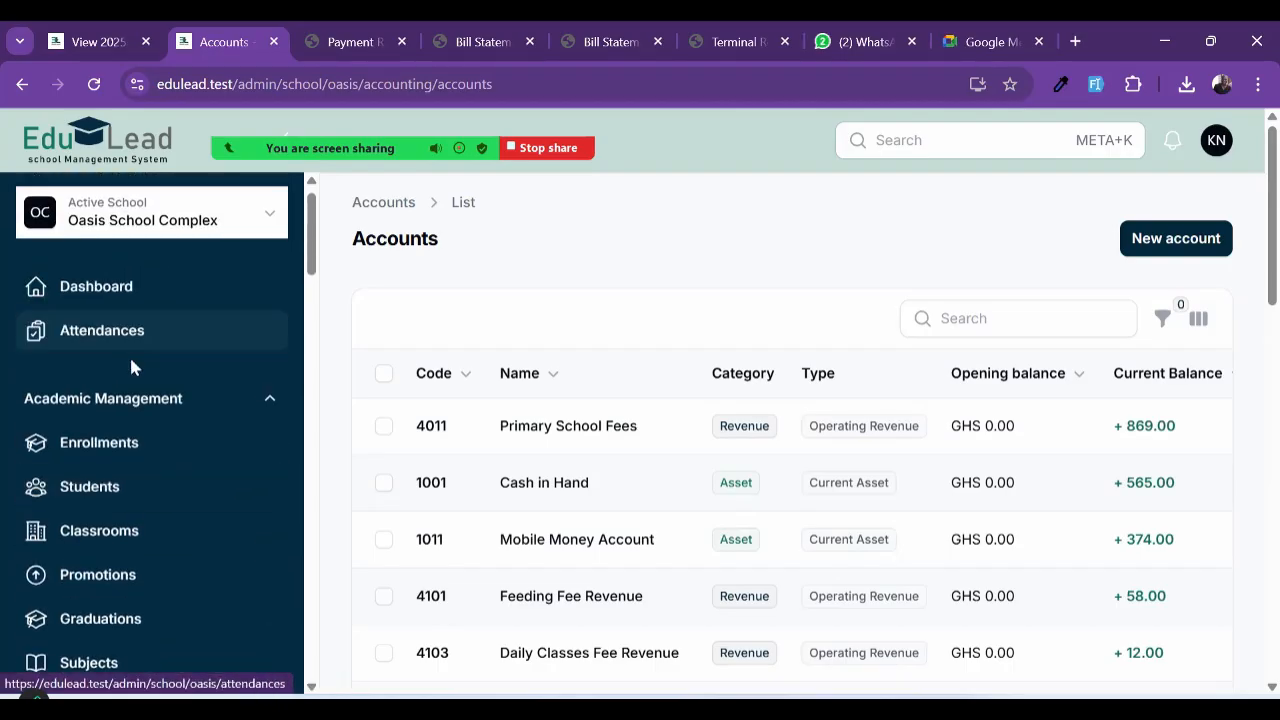
{"action": "scroll", "coordinate": [130, 366], "scroll_direction": "down", "scroll_amount": 4}
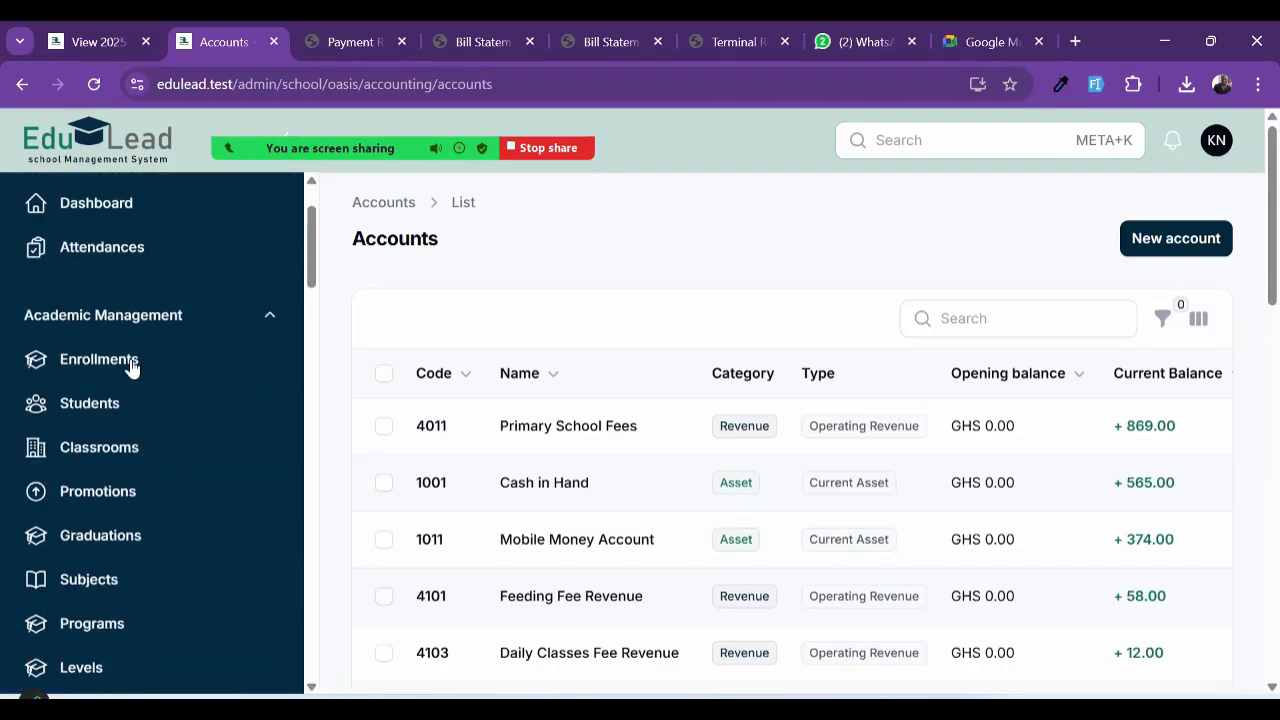
{"action": "scroll", "coordinate": [130, 510], "scroll_direction": "down", "scroll_amount": 12}
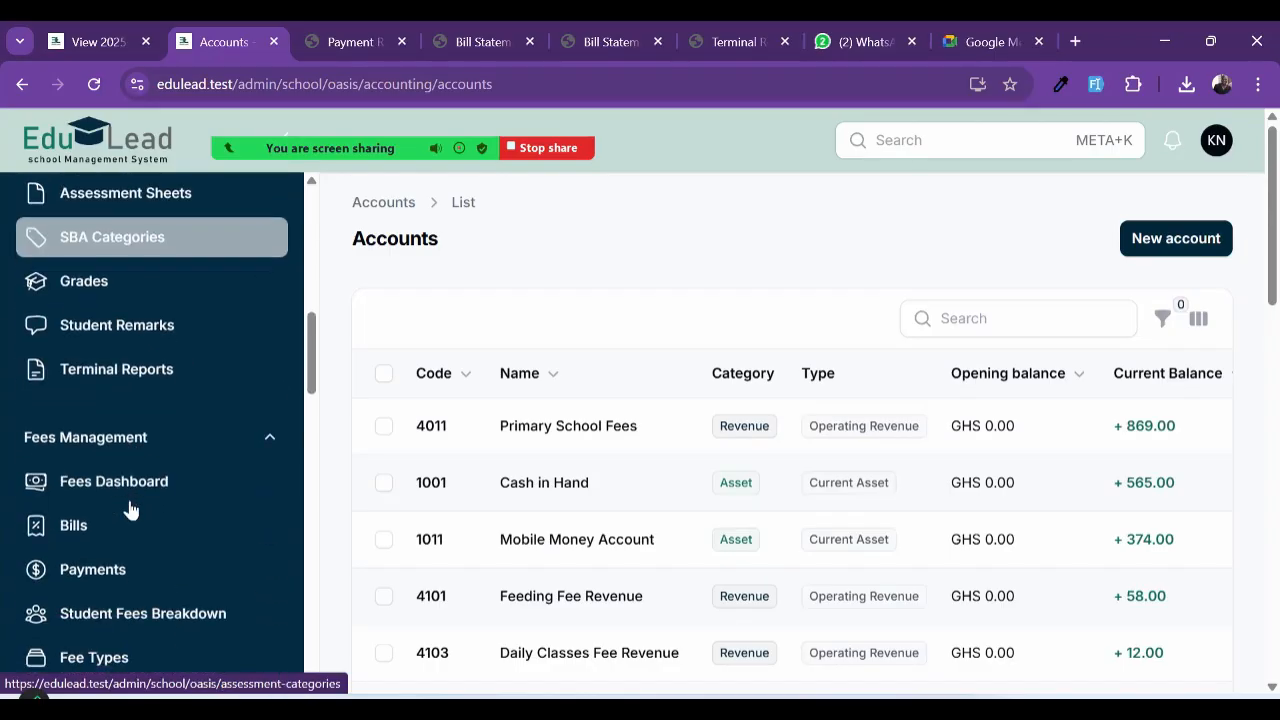
{"action": "scroll", "coordinate": [128, 508], "scroll_direction": "up", "scroll_amount": 1}
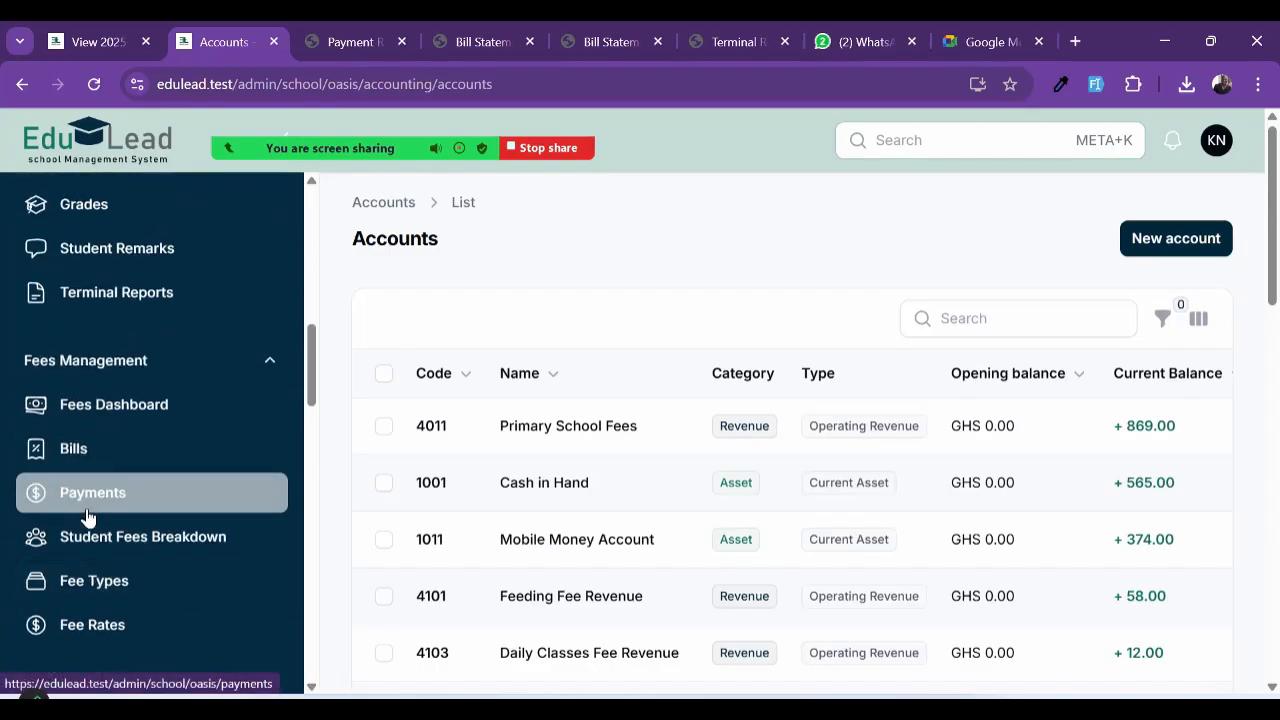
{"action": "scroll", "coordinate": [88, 517], "scroll_direction": "up", "scroll_amount": 5}
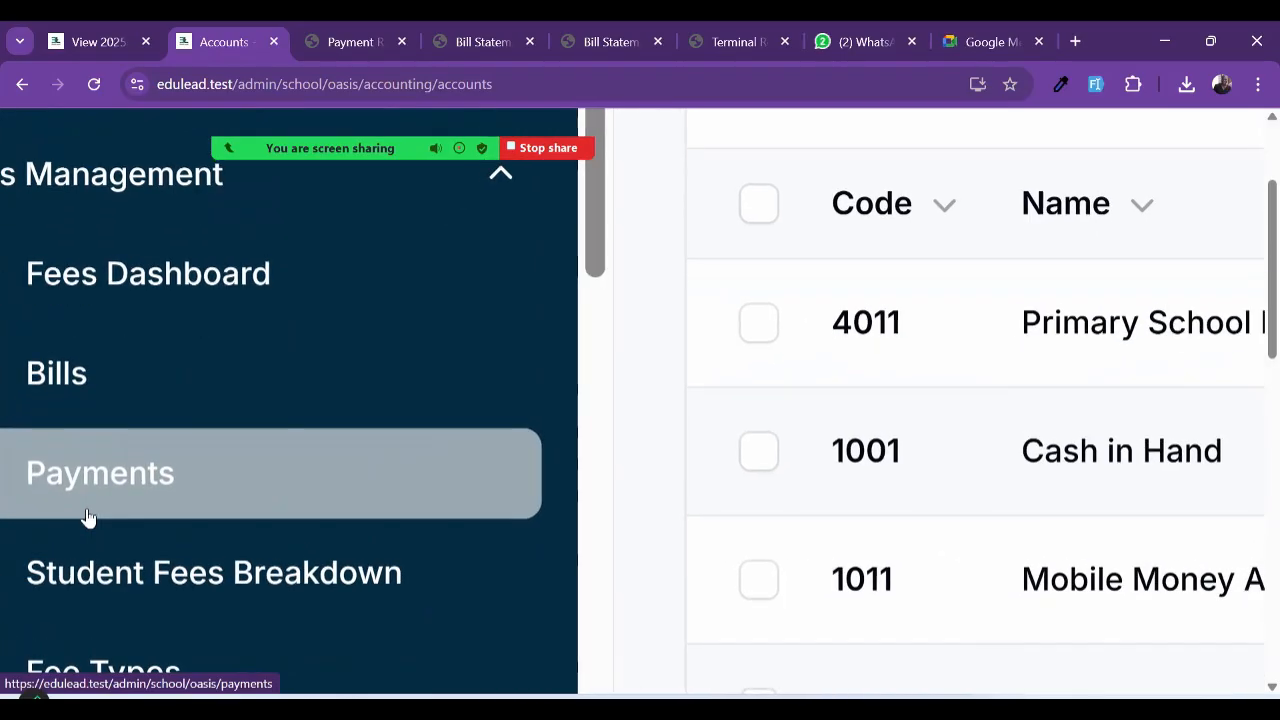
{"action": "scroll", "coordinate": [88, 517], "scroll_direction": "down", "scroll_amount": 4}
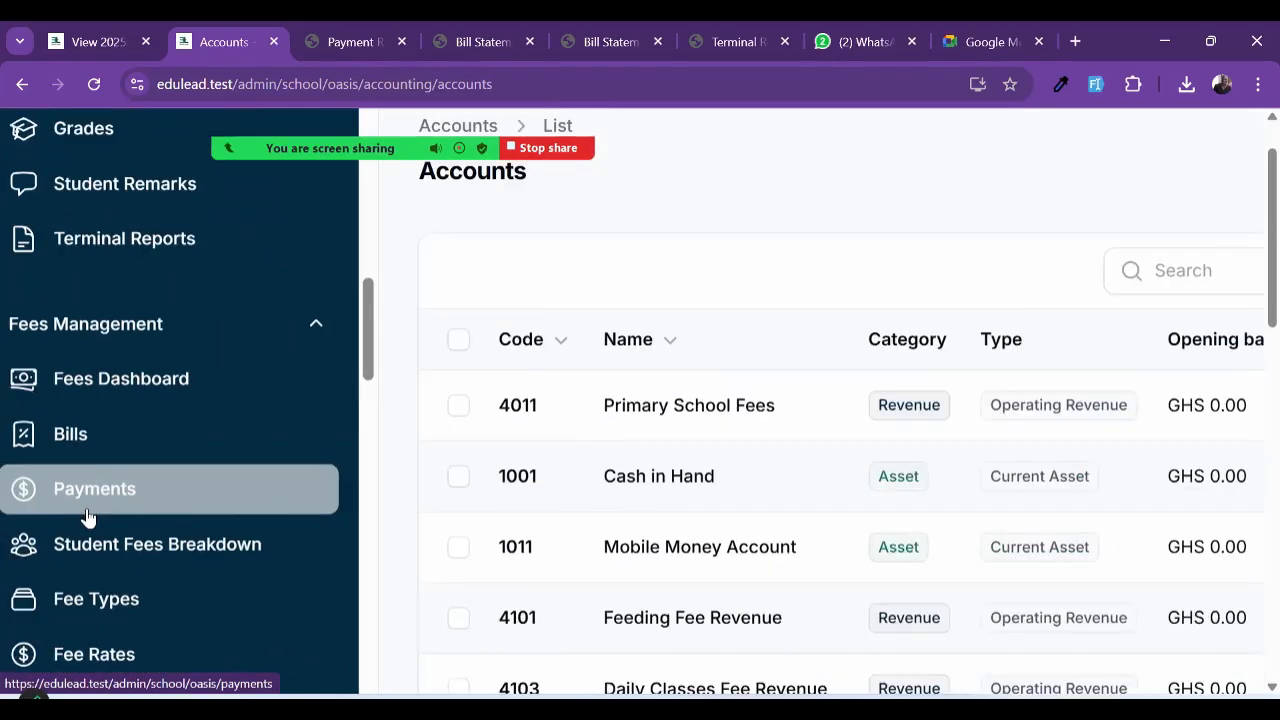
{"action": "scroll", "coordinate": [88, 517], "scroll_direction": "down", "scroll_amount": 9}
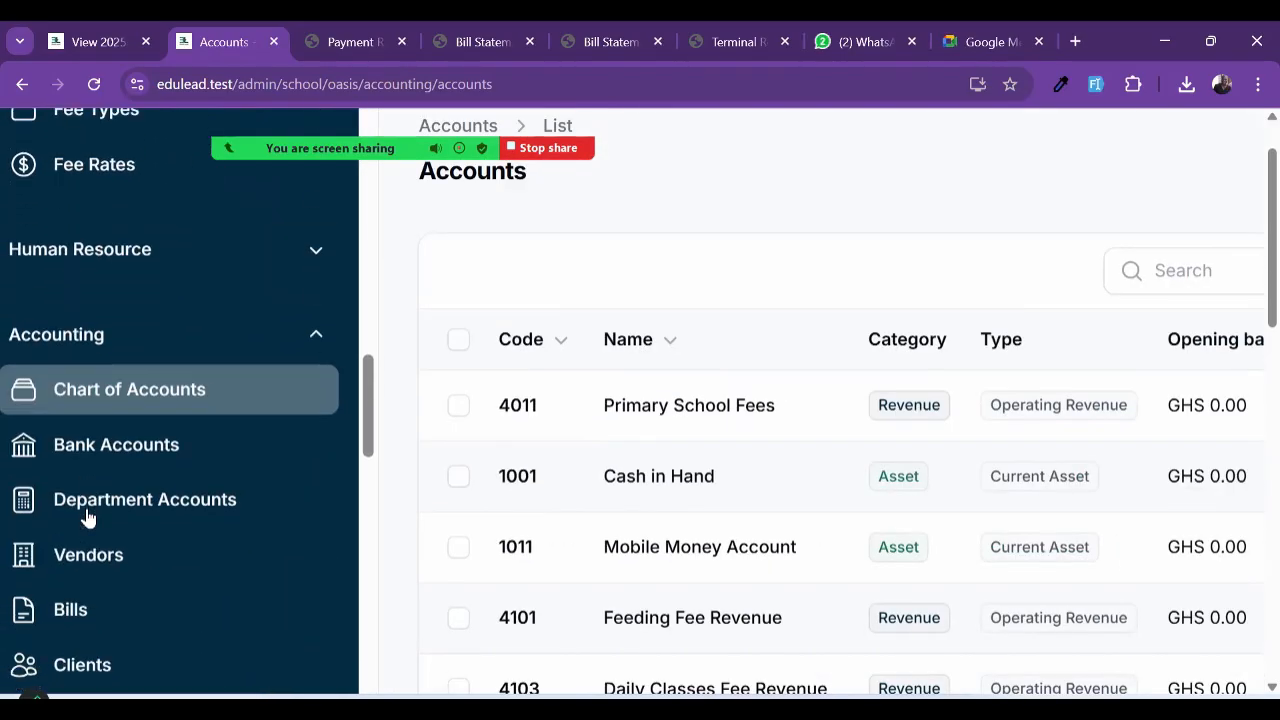
{"action": "scroll", "coordinate": [88, 517], "scroll_direction": "down", "scroll_amount": 4}
Step: Expand the Human Resource section and open the Payroll Runs list
{"action": "scroll", "coordinate": [86, 517], "scroll_direction": "up", "scroll_amount": 5}
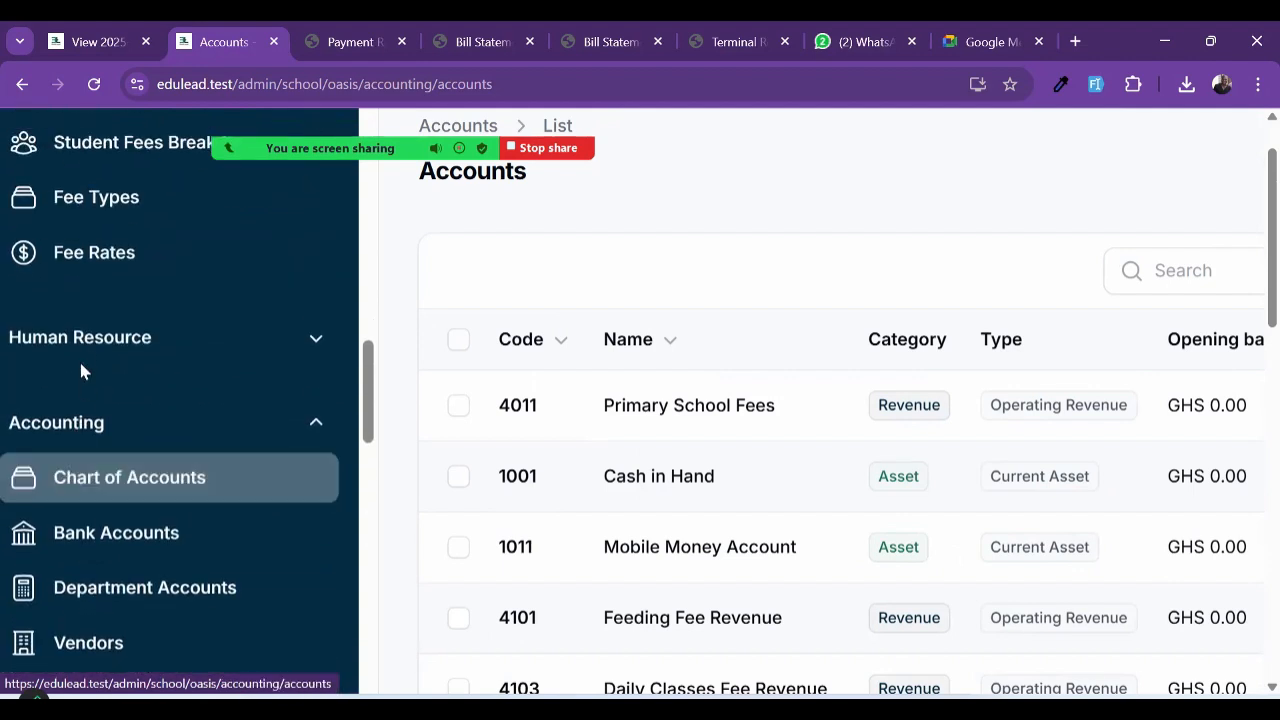
{"action": "left_click", "coordinate": [88, 340]}
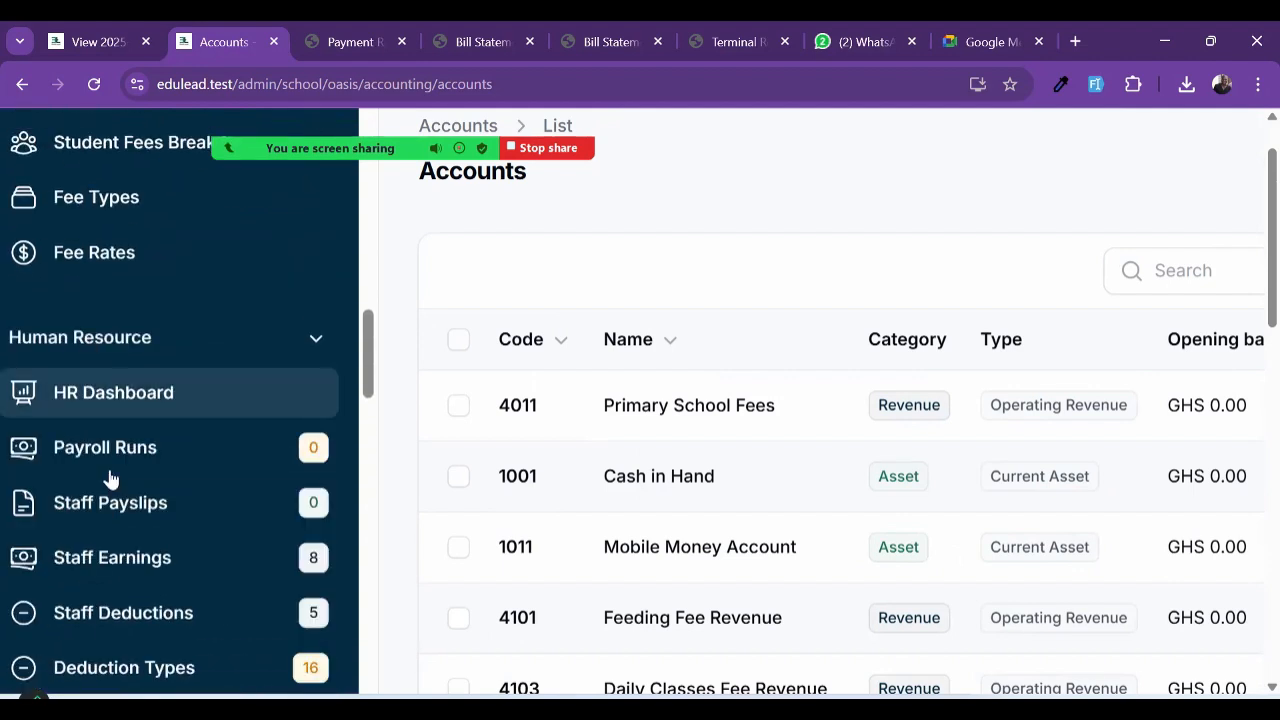
{"action": "scroll", "coordinate": [109, 470], "scroll_direction": "down", "scroll_amount": 1}
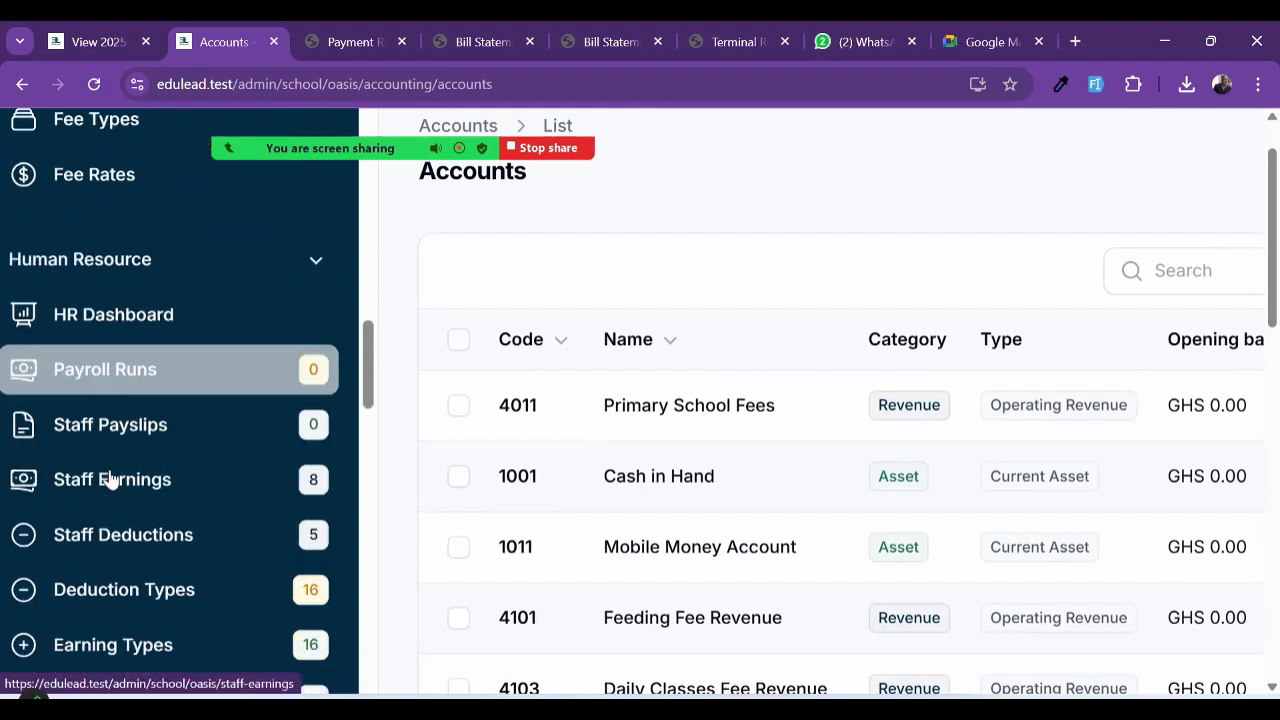
{"action": "left_click", "coordinate": [119, 383]}
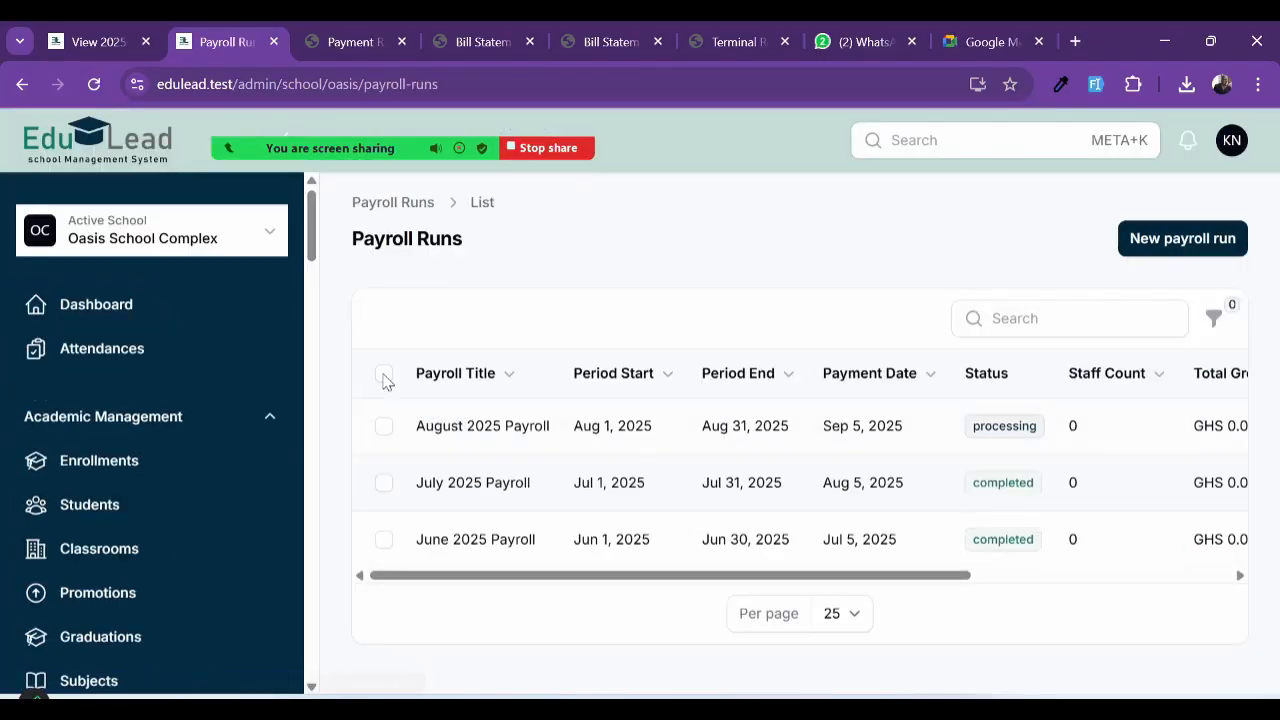
Step: Select all payroll runs in the list and start deleting them in bulk
{"action": "left_click", "coordinate": [384, 374]}
{"action": "left_click", "coordinate": [445, 330]}
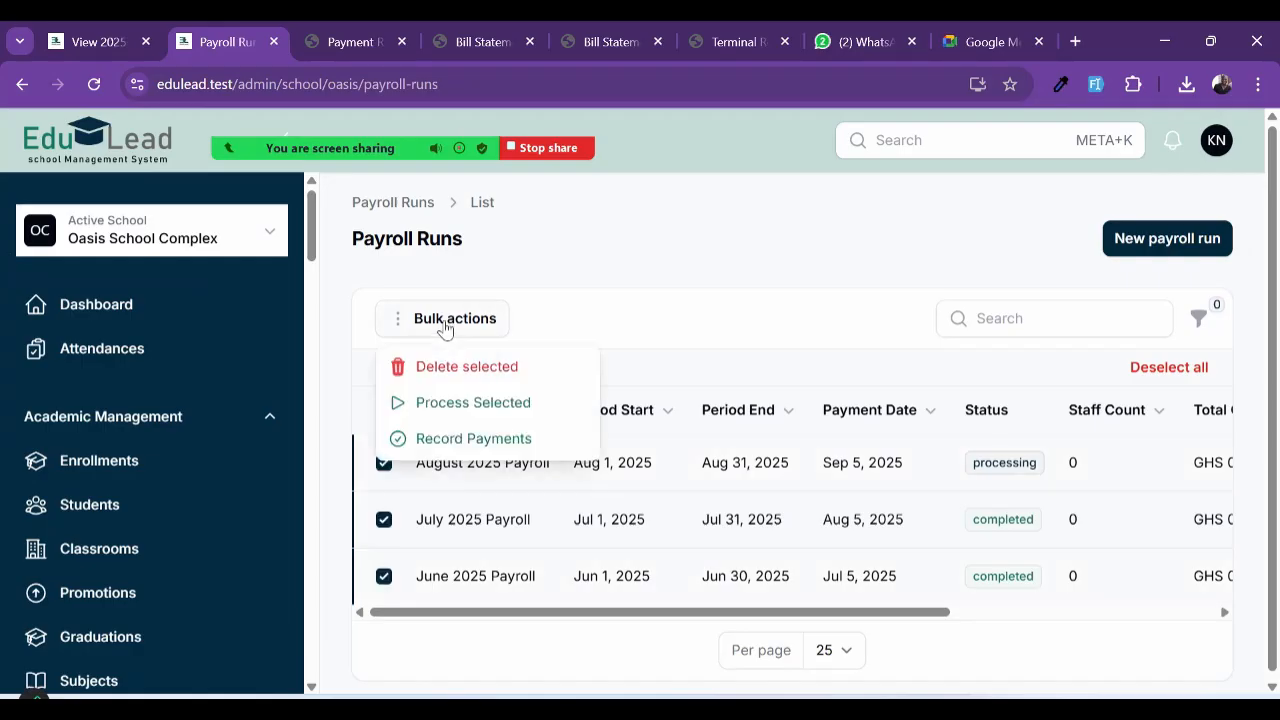
{"action": "left_click", "coordinate": [457, 368]}
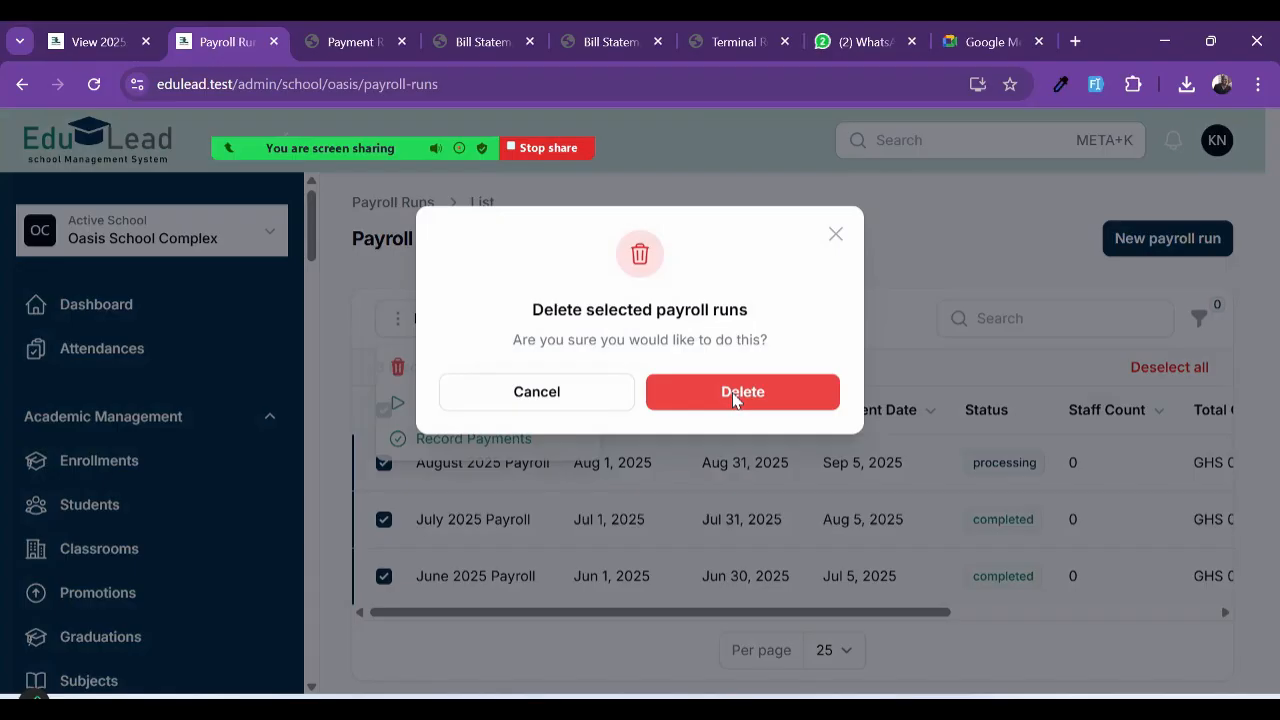
Step: Delete the selected payroll runs and create a draft run titled Payroll for August 2025, covering 08/01/2025 to 08/31/2025, payment date 09/25/2025
{"action": "left_click", "coordinate": [735, 396]}
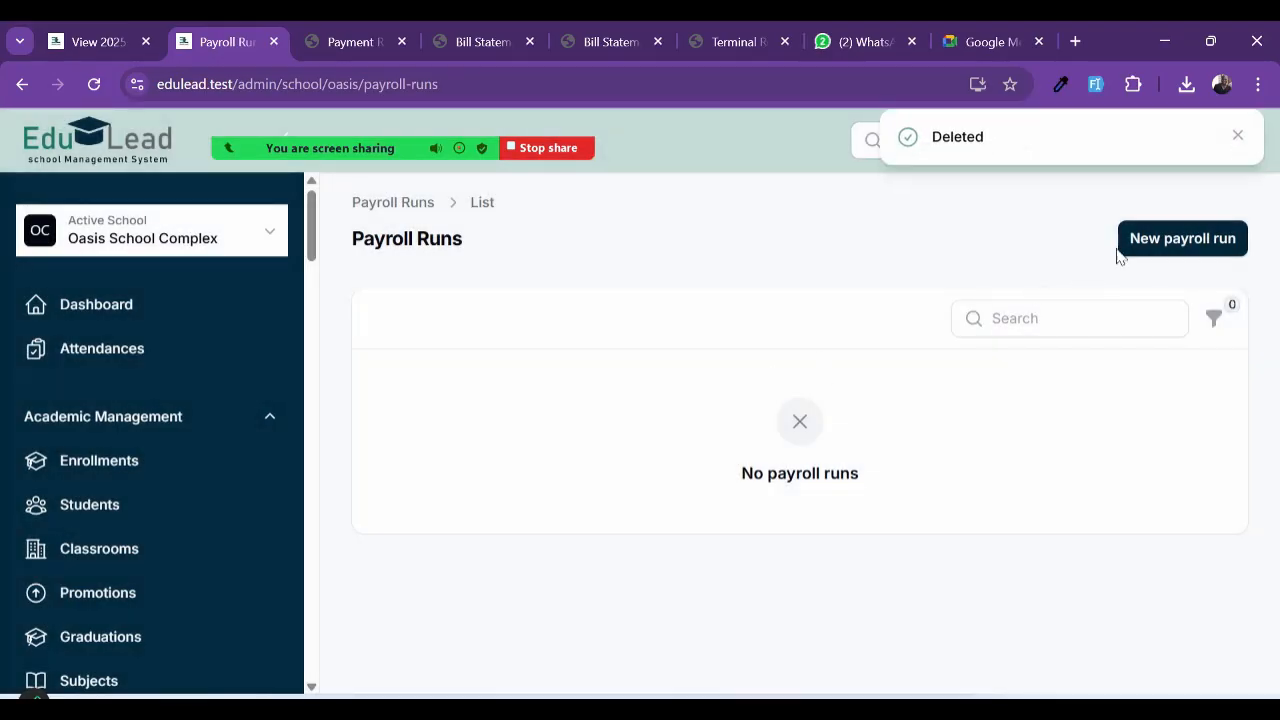
{"action": "left_click", "coordinate": [1154, 240]}
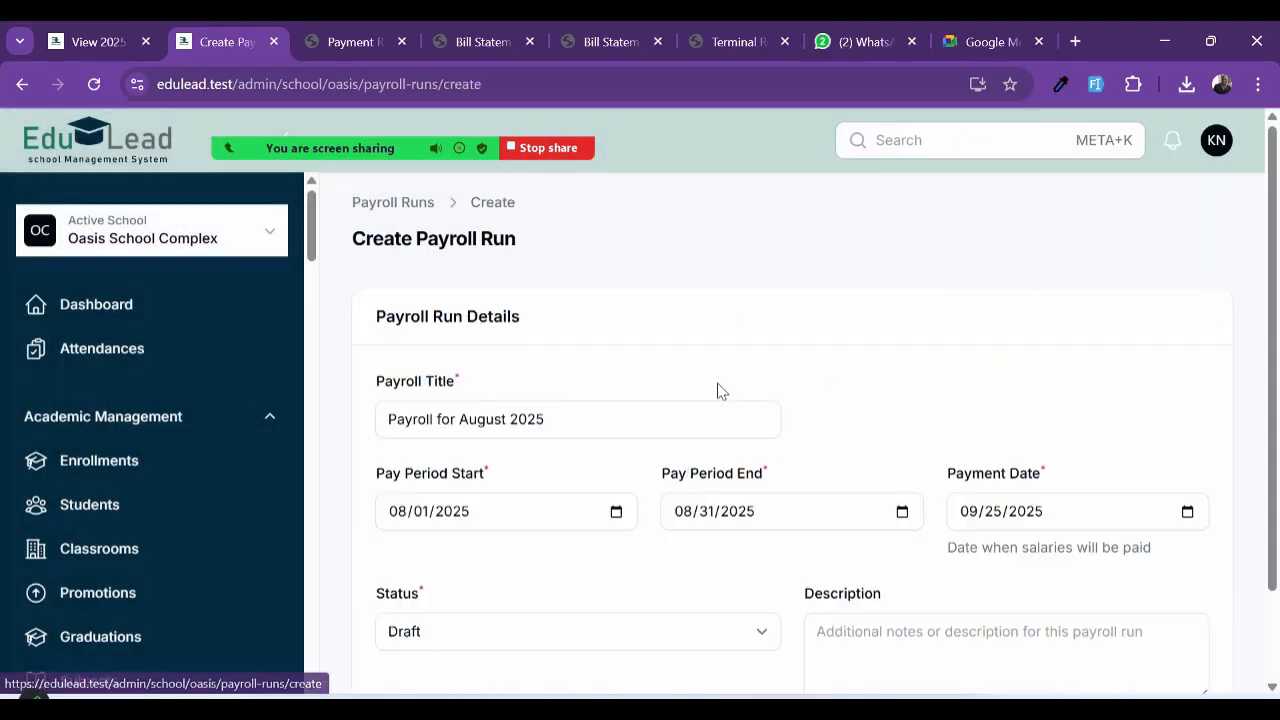
{"action": "scroll", "coordinate": [560, 450], "scroll_direction": "down", "scroll_amount": 1}
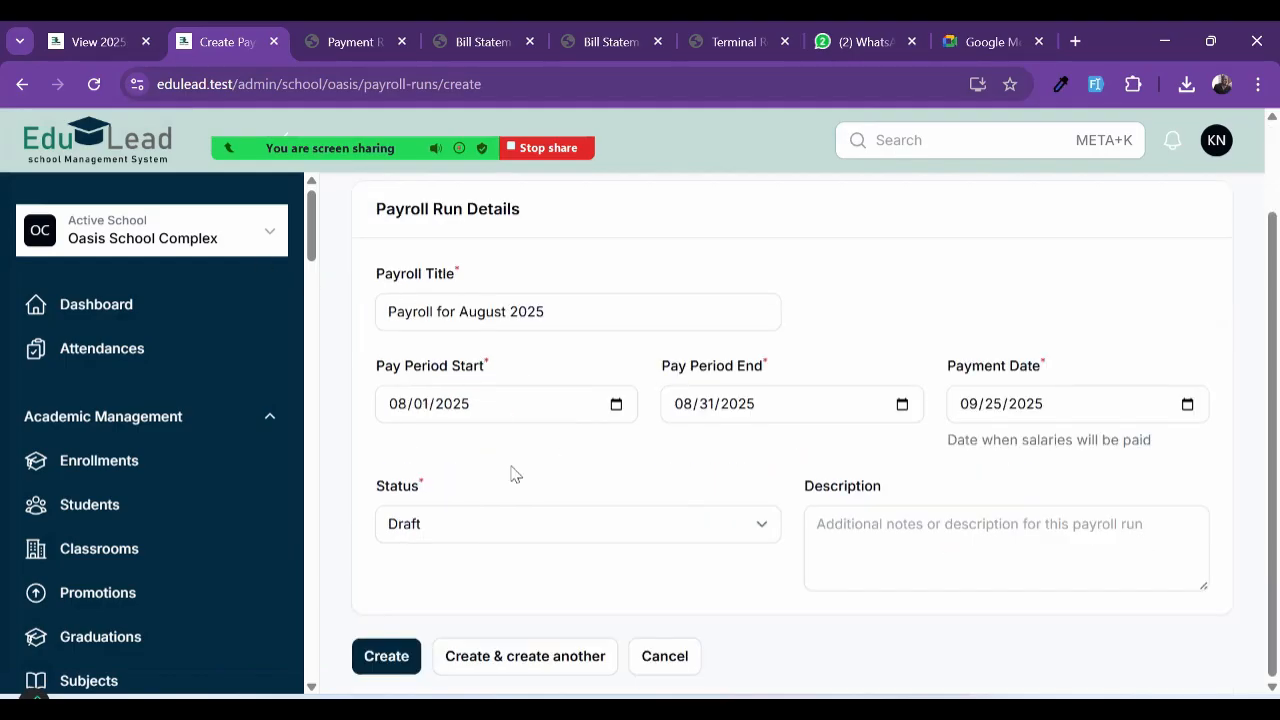
{"action": "left_click", "coordinate": [395, 667]}
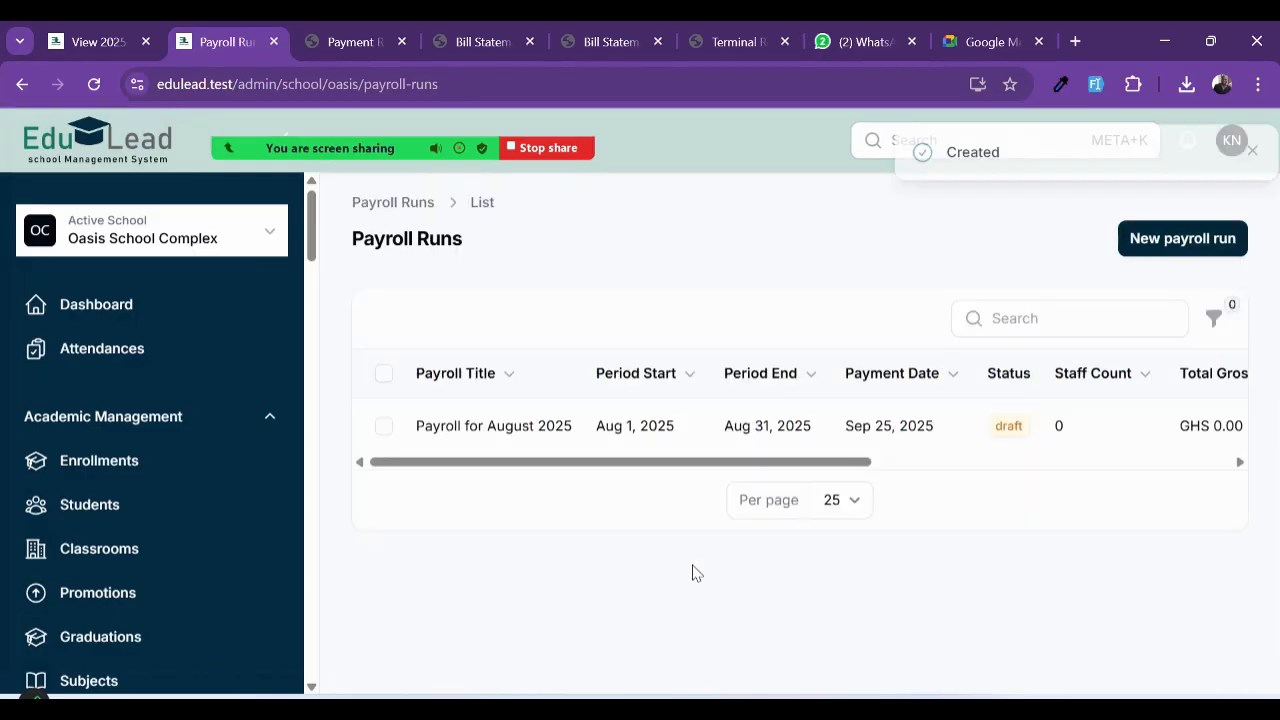
Step: Process the Payroll for August 2025 run for all active staff and confirm it
{"action": "scroll", "coordinate": [794, 434], "scroll_direction": "right", "scroll_amount": 6}
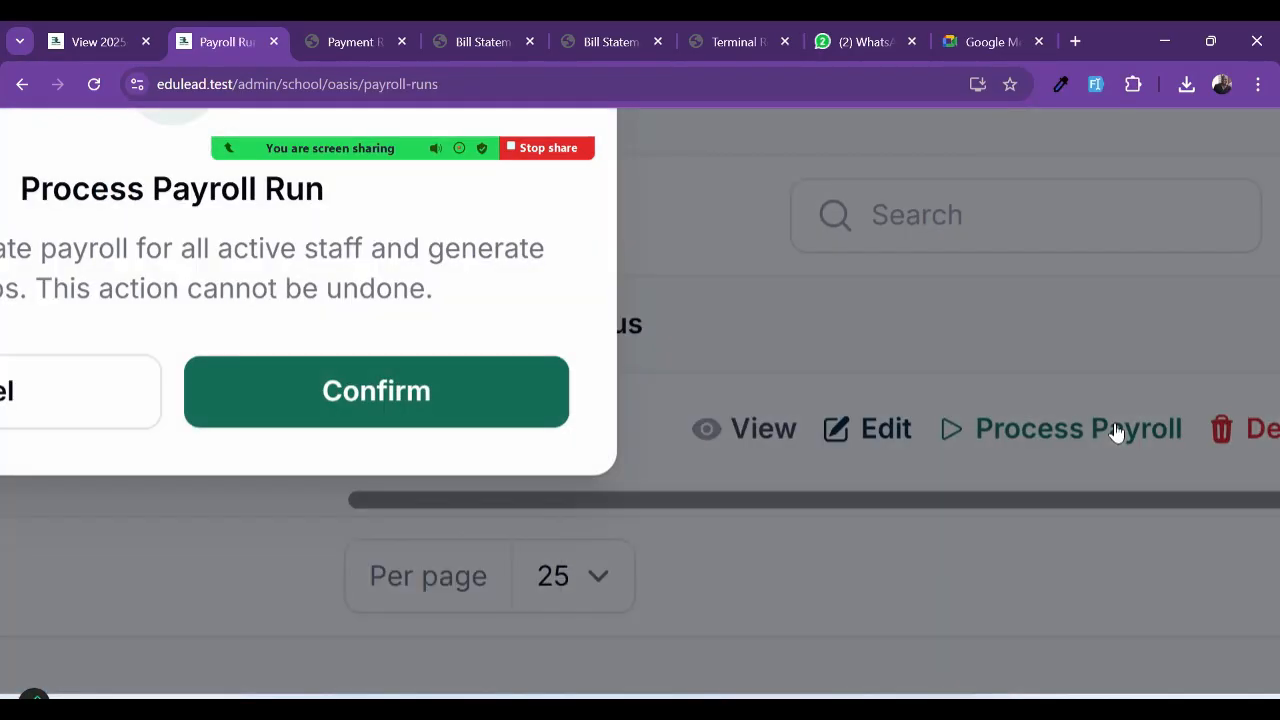
{"action": "left_click", "coordinate": [422, 397]}
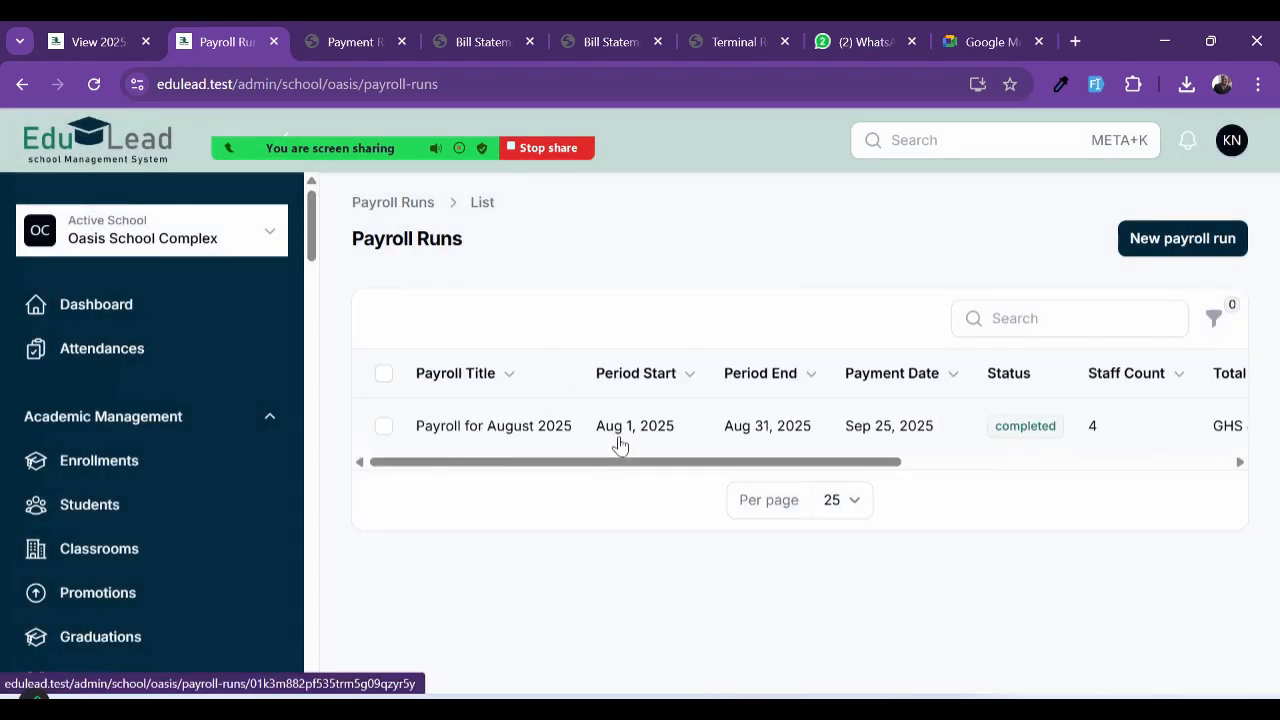
Step: Examine the processing notice and the August 2025 run's status, staff count, gross and net totals, and payment status
{"action": "scroll", "coordinate": [920, 380], "scroll_direction": "right", "scroll_amount": 1}
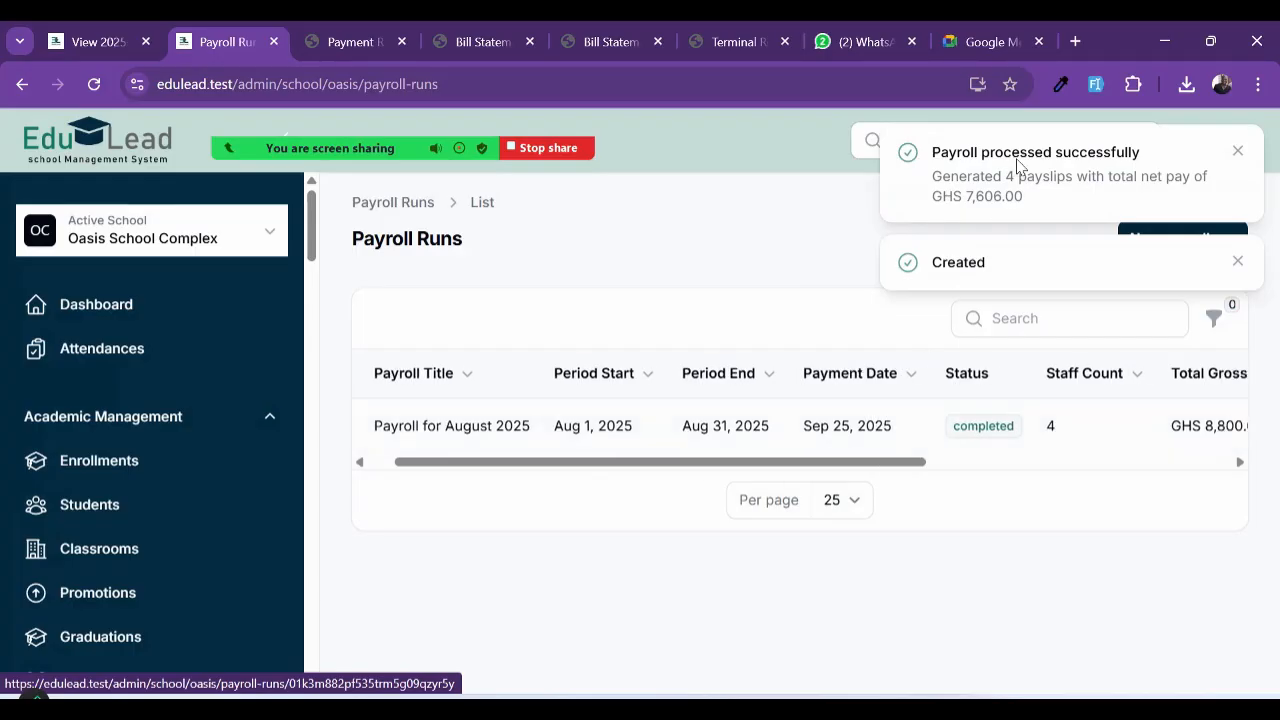
{"action": "left_click_drag", "start_coordinate": [960, 172], "coordinate": [1195, 198]}
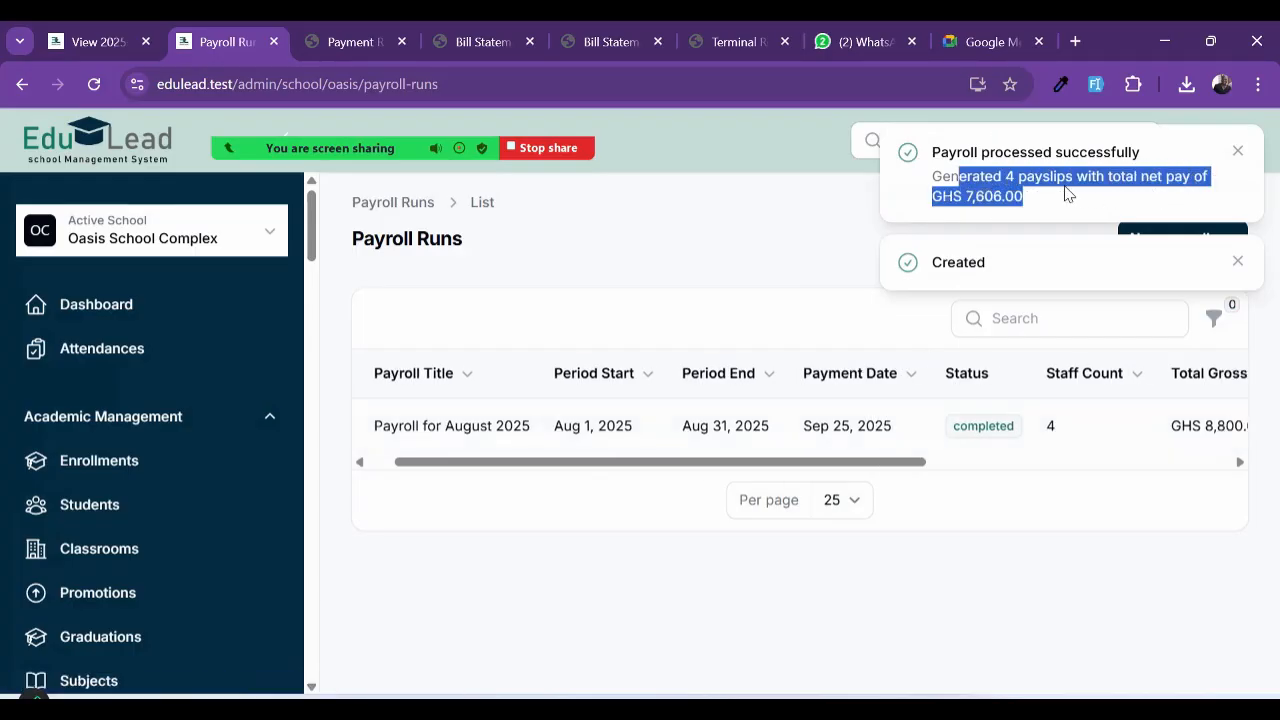
{"action": "scroll", "coordinate": [1068, 194], "scroll_direction": "up", "scroll_amount": 5}
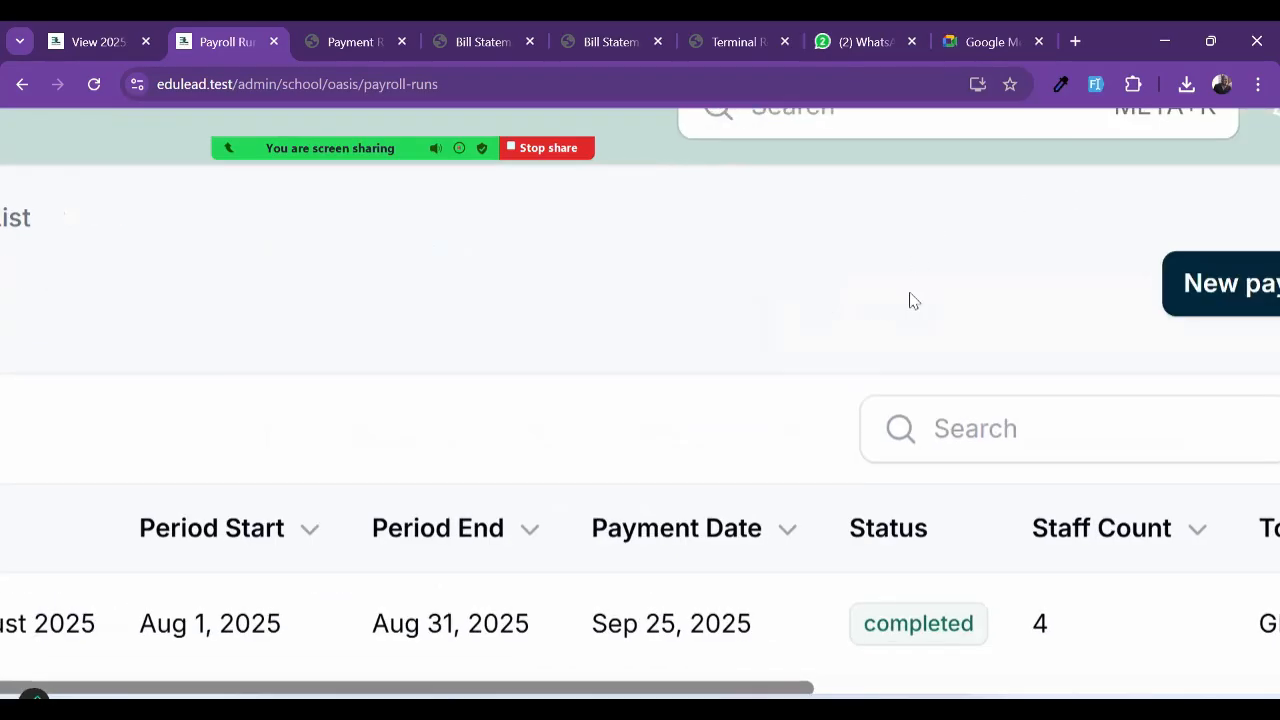
{"action": "scroll", "coordinate": [910, 300], "scroll_direction": "down", "scroll_amount": 5}
{"action": "scroll", "coordinate": [850, 425], "scroll_direction": "right", "scroll_amount": 5}
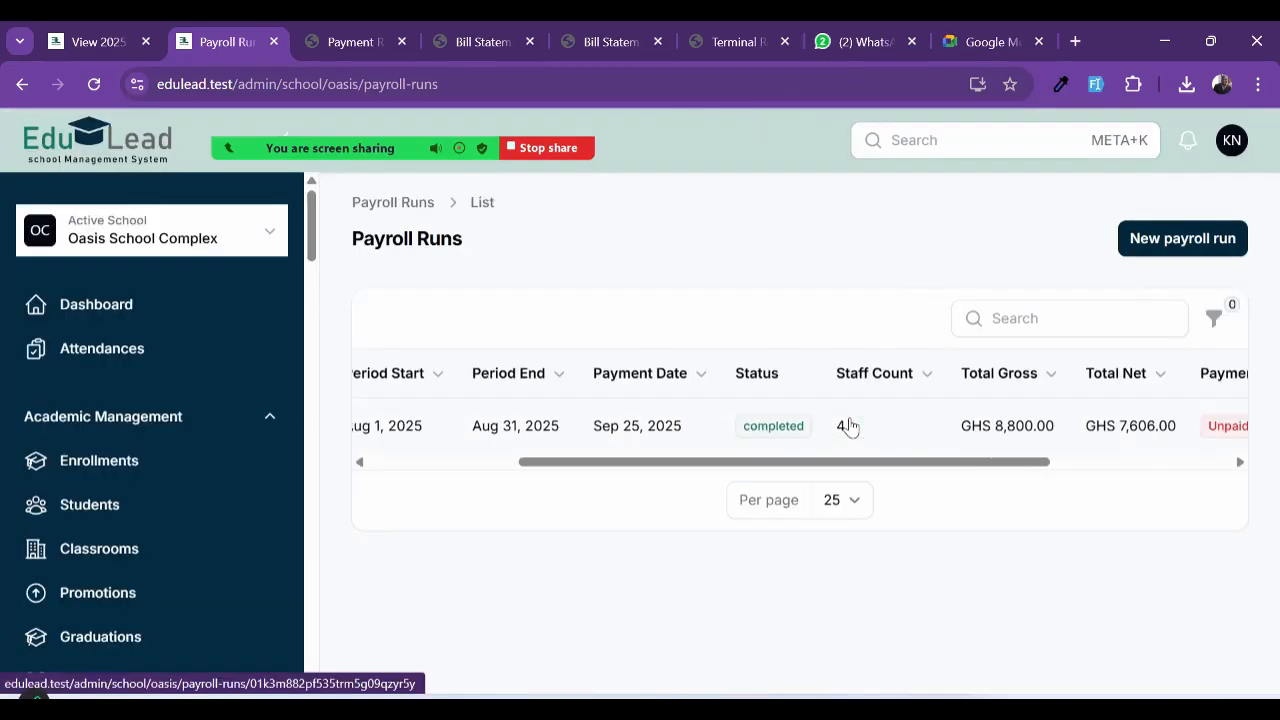
{"action": "scroll", "coordinate": [850, 425], "scroll_direction": "up", "scroll_amount": 5}
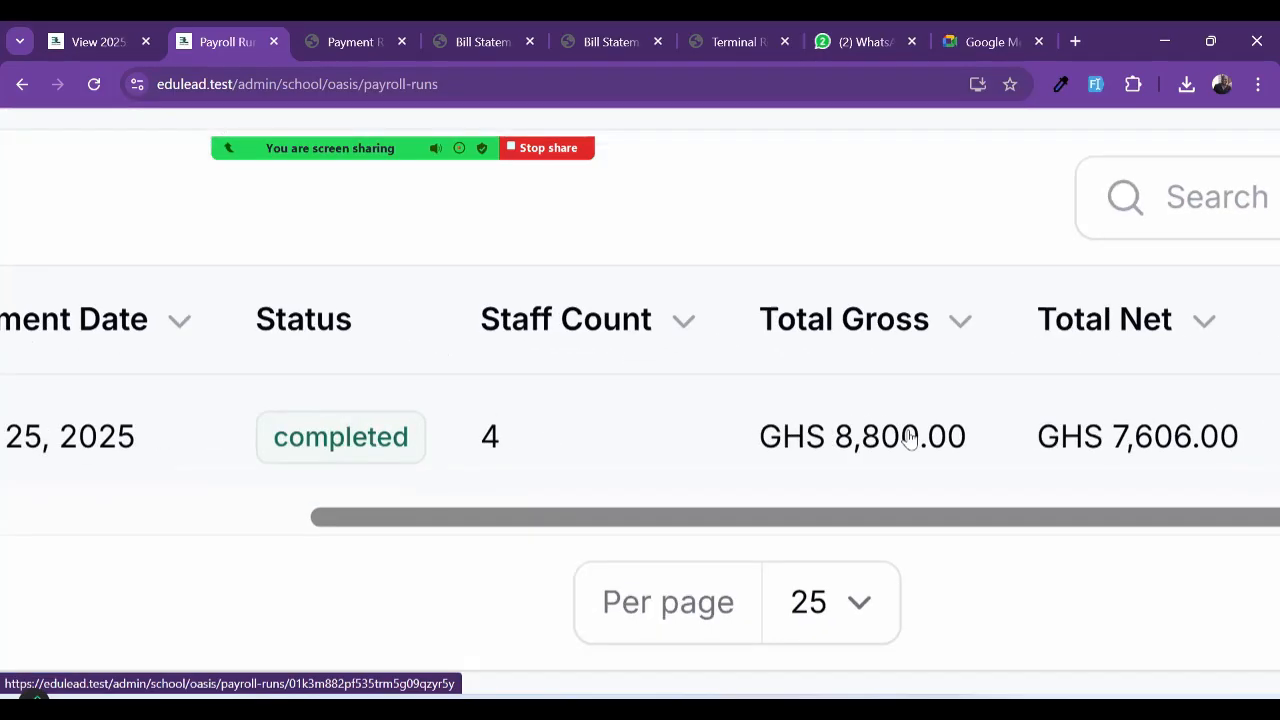
{"action": "scroll", "coordinate": [945, 457], "scroll_direction": "right", "scroll_amount": 3}
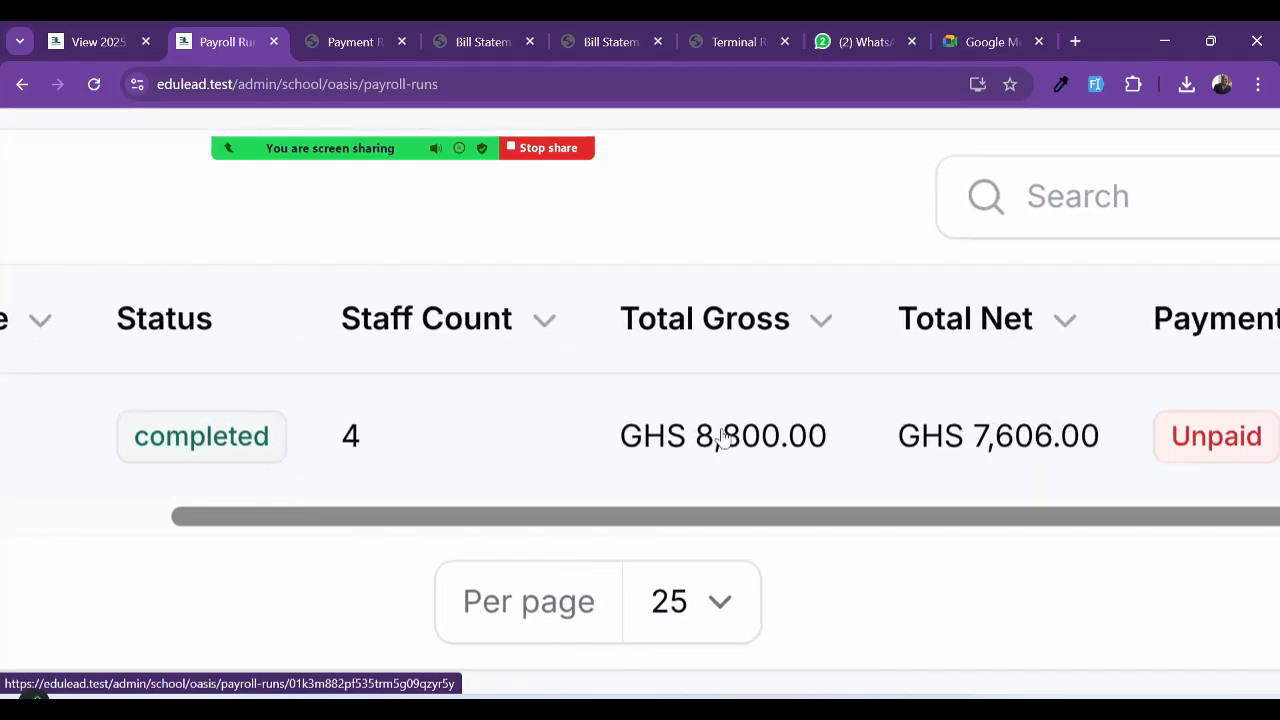
{"action": "scroll", "coordinate": [717, 436], "scroll_direction": "down", "scroll_amount": 5}
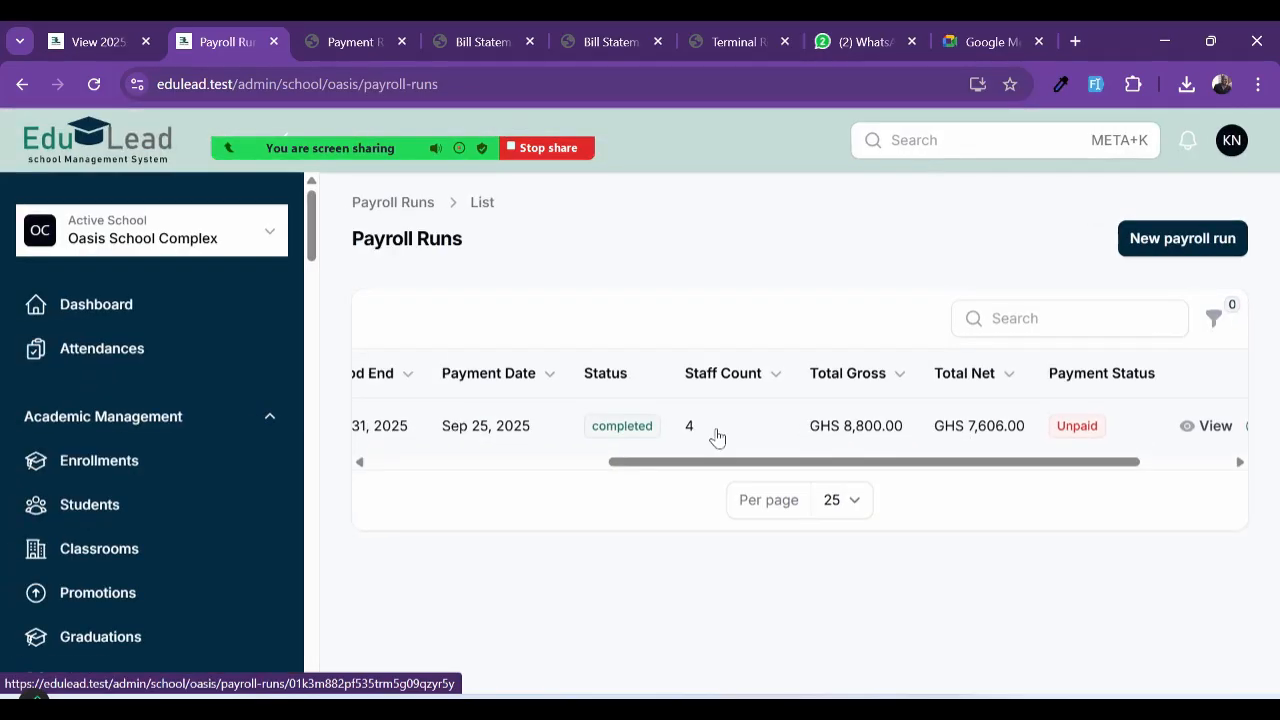
Step: Open the Staff Payslips list in Human Resource and look through the August 2025 payslips
{"action": "left_click", "coordinate": [152, 418]}
{"action": "scroll", "coordinate": [152, 424], "scroll_direction": "down", "scroll_amount": 5}
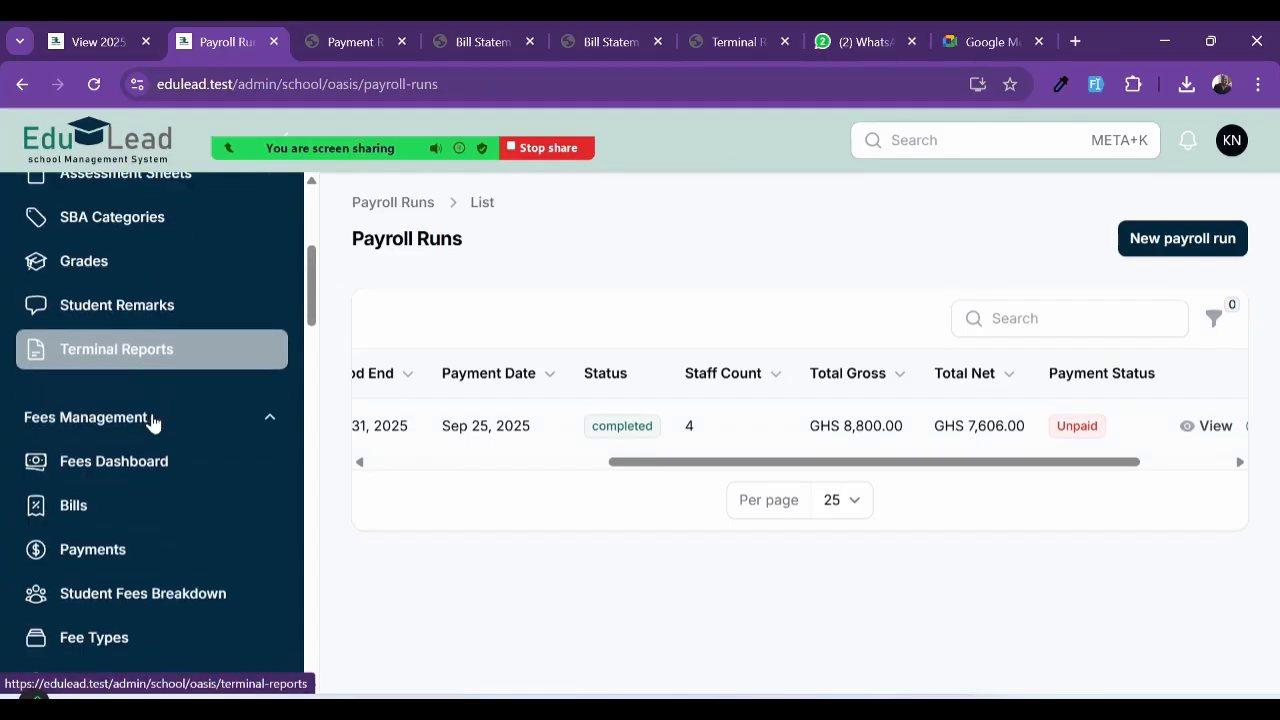
{"action": "scroll", "coordinate": [152, 422], "scroll_direction": "down", "scroll_amount": 5}
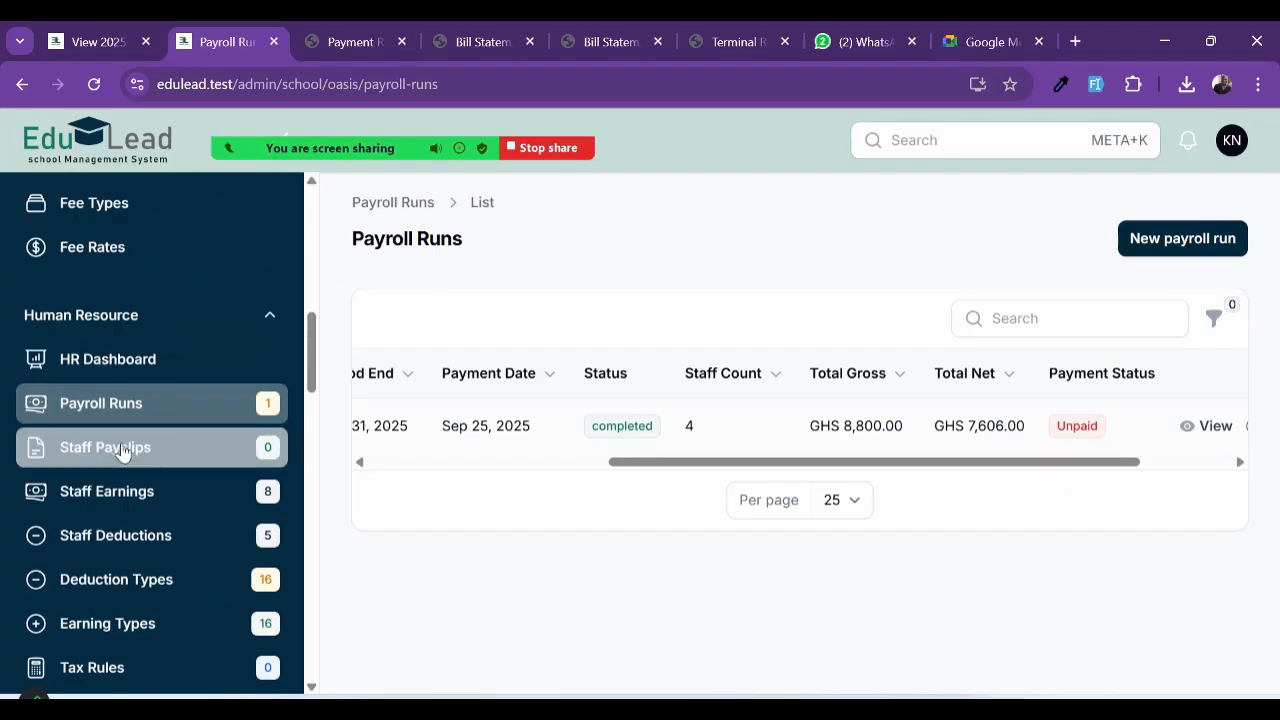
{"action": "left_click", "coordinate": [122, 450]}
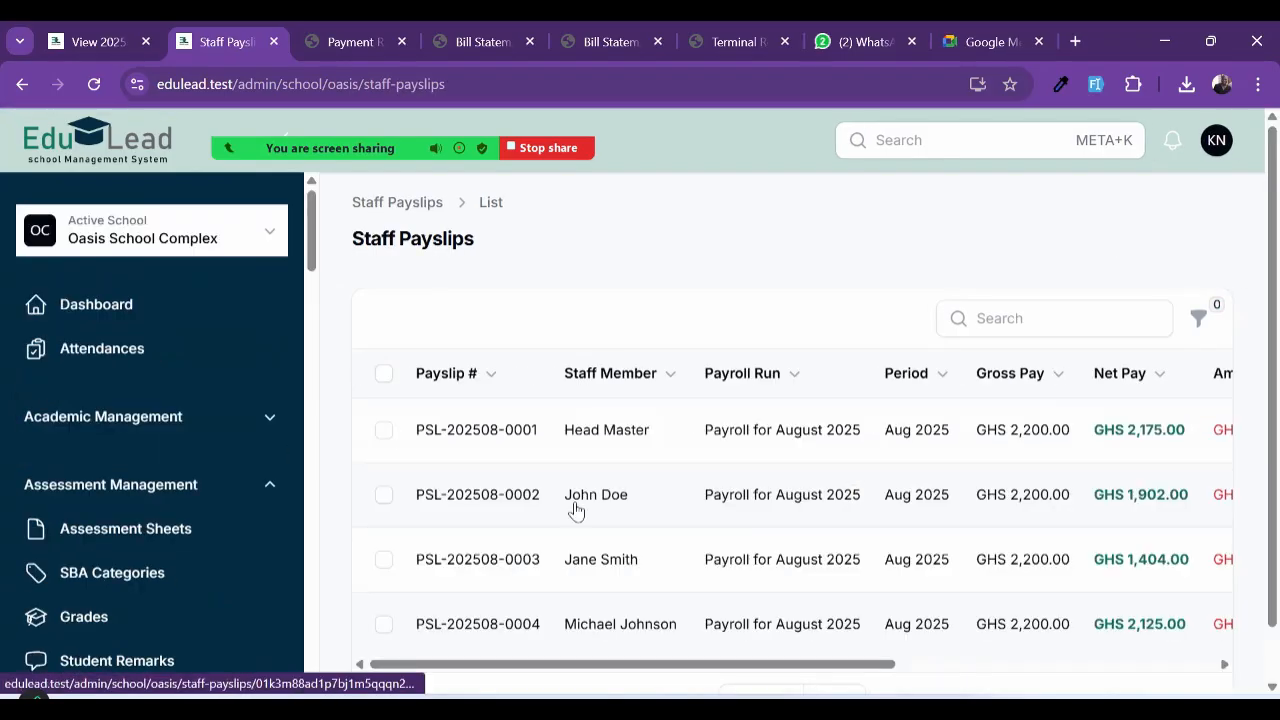
{"action": "scroll", "coordinate": [571, 508], "scroll_direction": "down", "scroll_amount": 1}
{"action": "scroll", "coordinate": [766, 474], "scroll_direction": "right", "scroll_amount": 2}
{"action": "scroll", "coordinate": [766, 474], "scroll_direction": "left", "scroll_amount": 3}
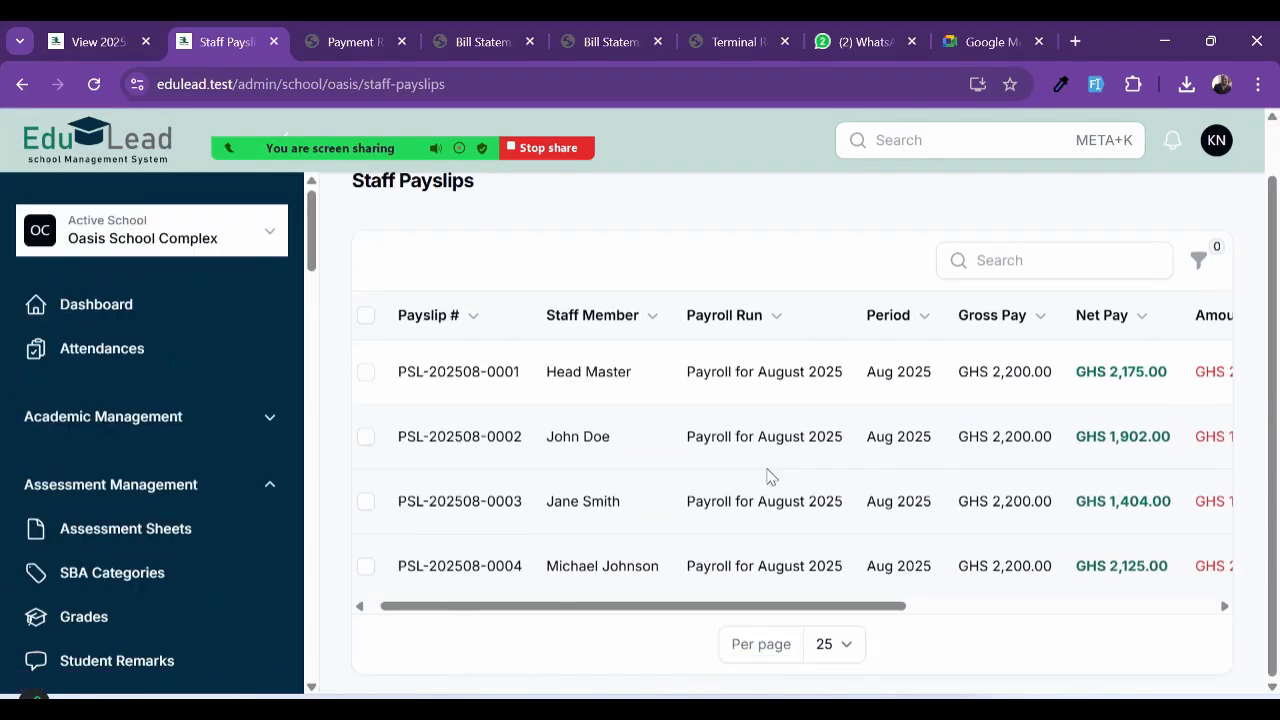
Step: Open the first payslip in the list, review its payslip information and preview it as a PDF
{"action": "left_click", "coordinate": [609, 376]}
{"action": "scroll", "coordinate": [609, 376], "scroll_direction": "up", "scroll_amount": 3}
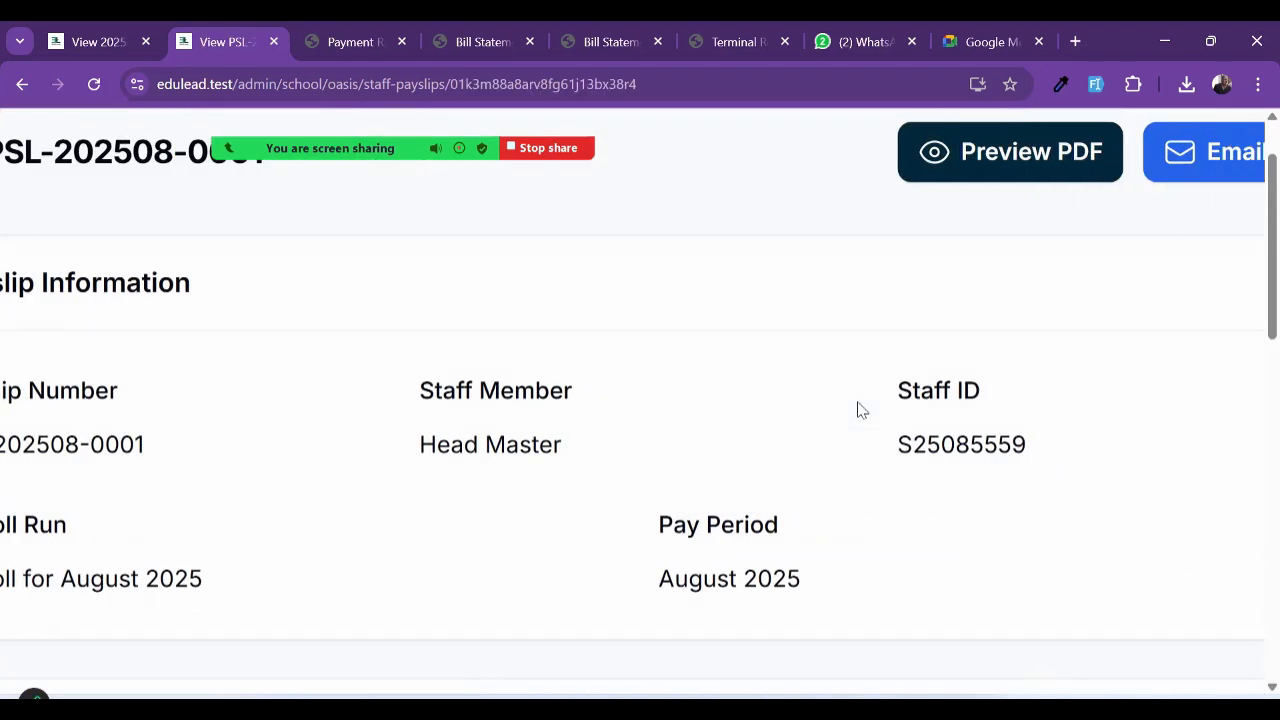
{"action": "scroll", "coordinate": [857, 410], "scroll_direction": "down", "scroll_amount": 3}
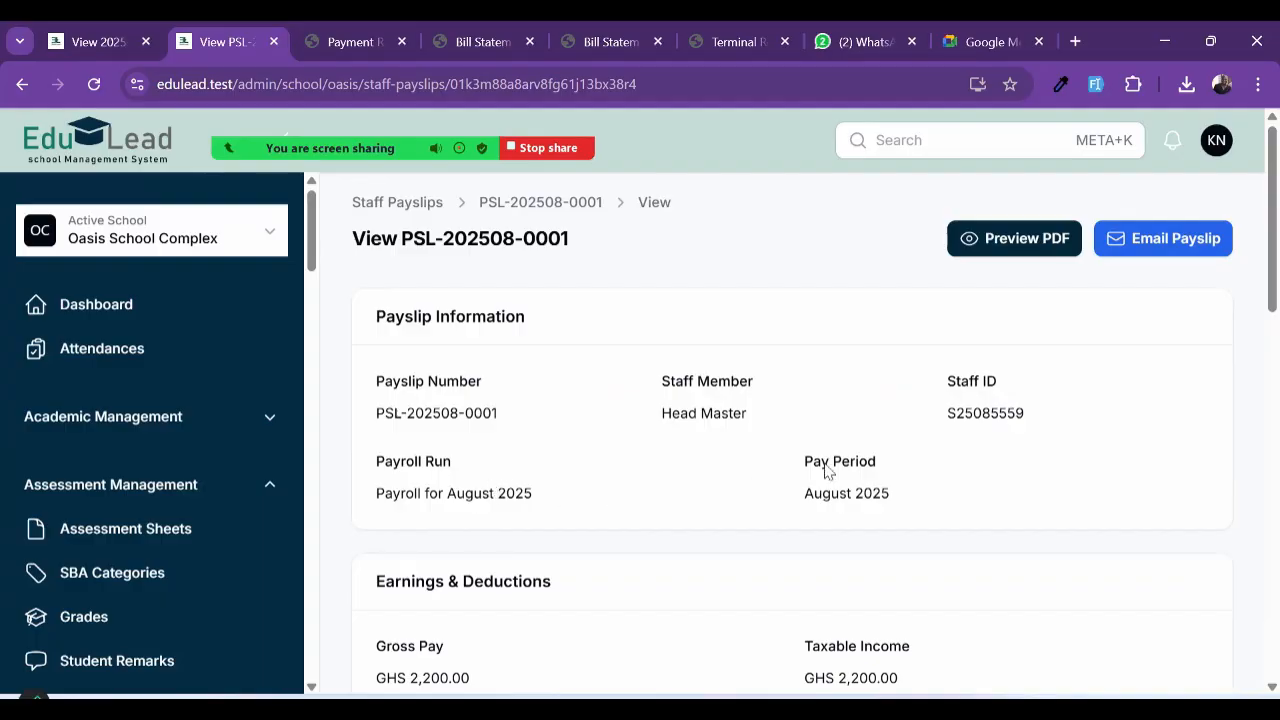
{"action": "scroll", "coordinate": [852, 455], "scroll_direction": "up", "scroll_amount": 3}
{"action": "scroll", "coordinate": [852, 453], "scroll_direction": "down", "scroll_amount": 3}
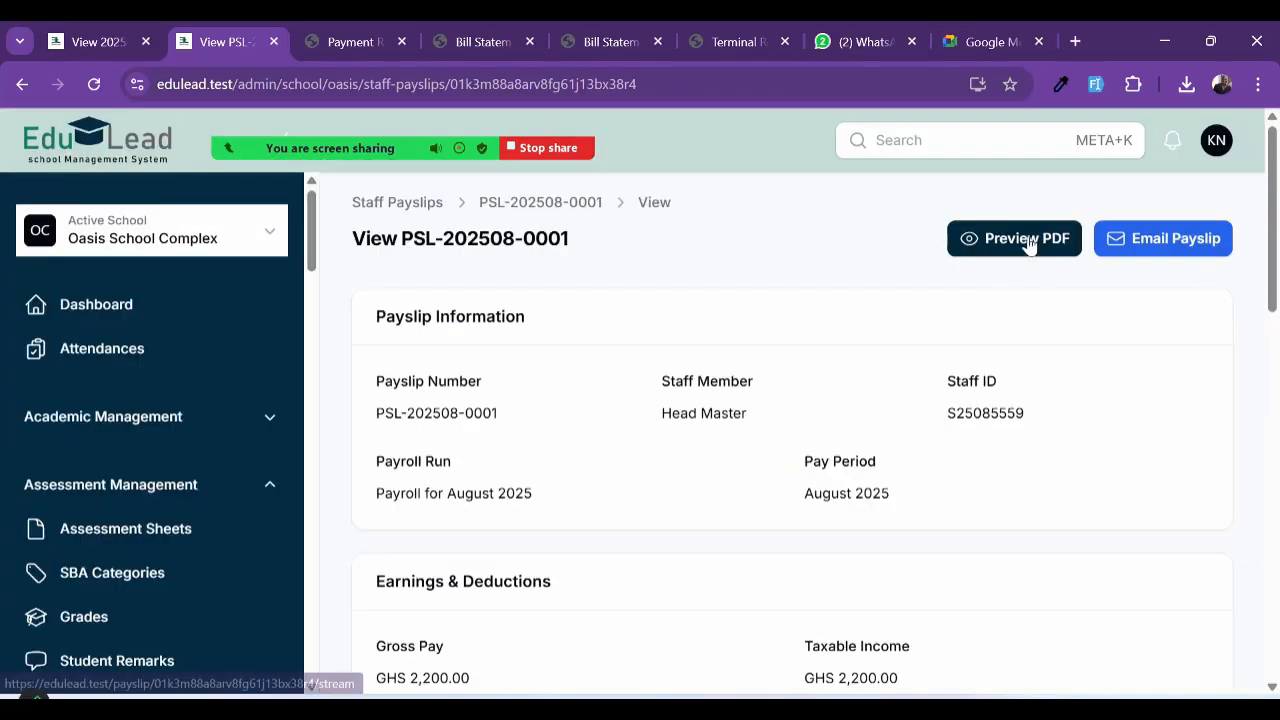
{"action": "left_click", "coordinate": [1028, 246]}
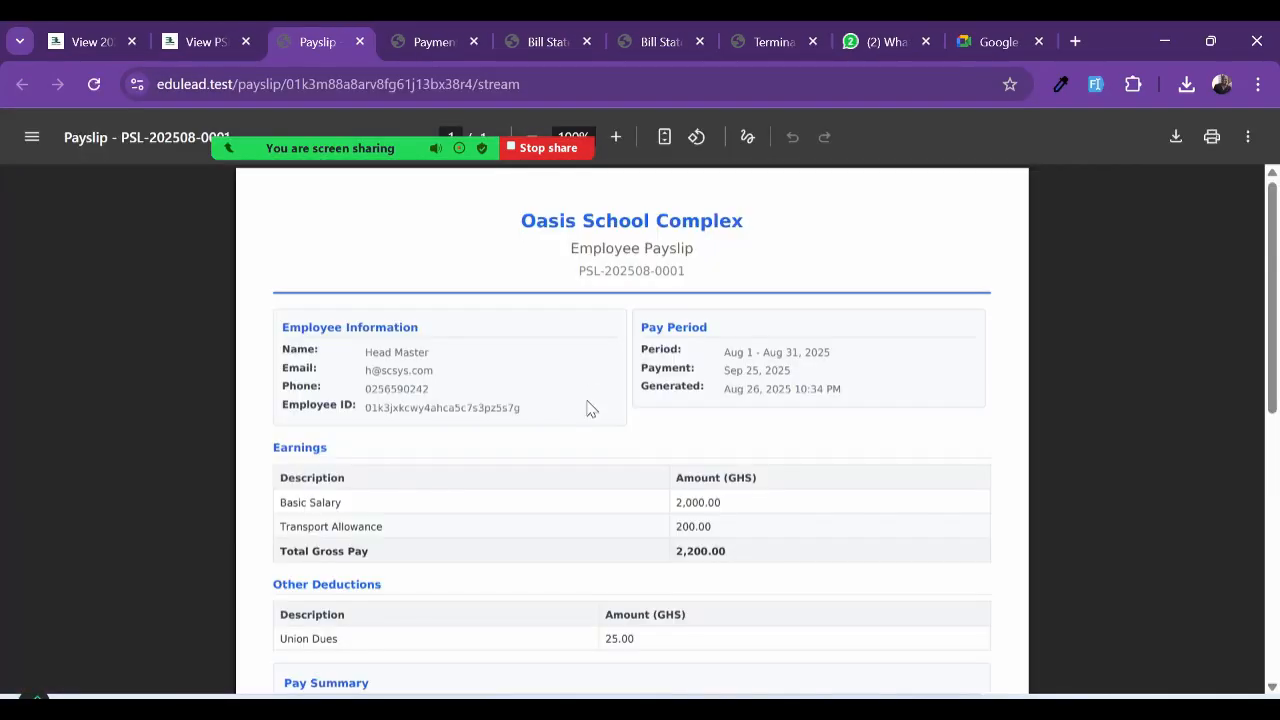
Step: Examine the employee information, pay period and earnings, including the transport allowance, in the payslip PDF
{"action": "scroll", "coordinate": [588, 408], "scroll_direction": "up", "scroll_amount": 3}
{"action": "scroll", "coordinate": [511, 401], "scroll_direction": "down", "scroll_amount": 2}
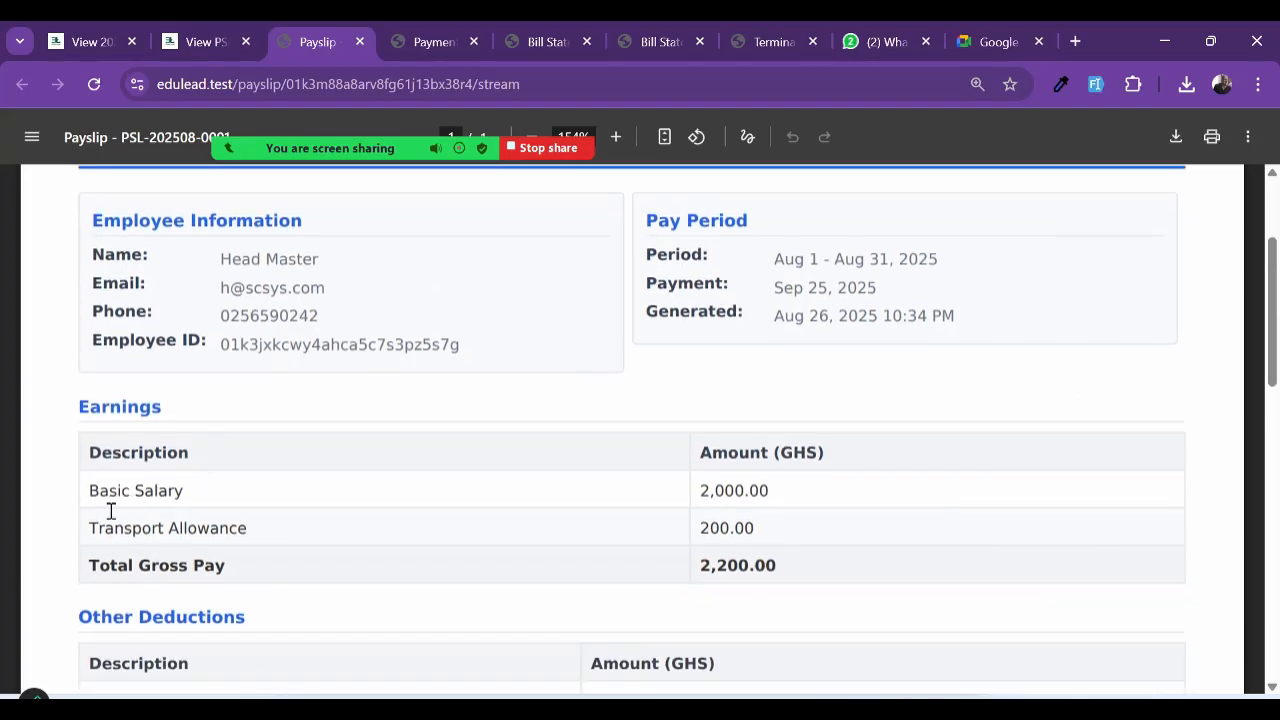
{"action": "double_click", "coordinate": [199, 528]}
{"action": "scroll", "coordinate": [199, 528], "scroll_direction": "up", "scroll_amount": 1}
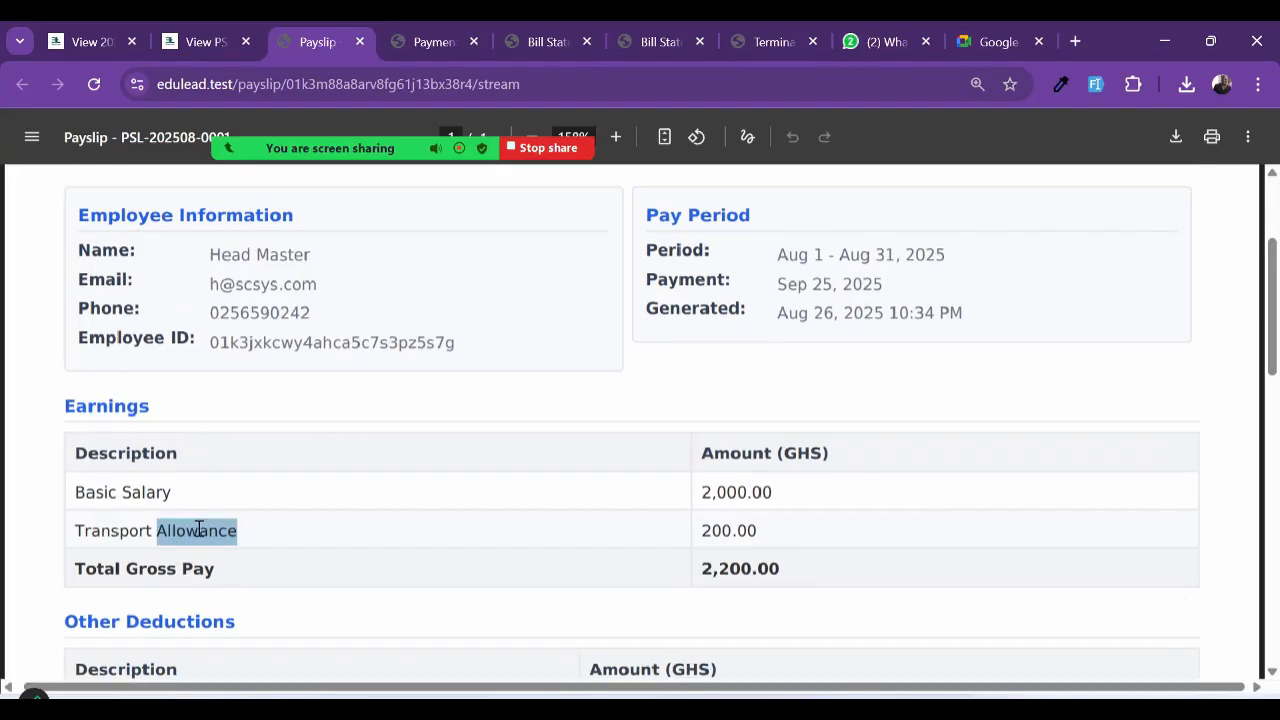
{"action": "scroll", "coordinate": [199, 528], "scroll_direction": "up", "scroll_amount": 2}
{"action": "scroll", "coordinate": [199, 528], "scroll_direction": "down", "scroll_amount": 1}
{"action": "scroll", "coordinate": [199, 528], "scroll_direction": "down", "scroll_amount": 2}
{"action": "scroll", "coordinate": [199, 528], "scroll_direction": "down", "scroll_amount": 1}
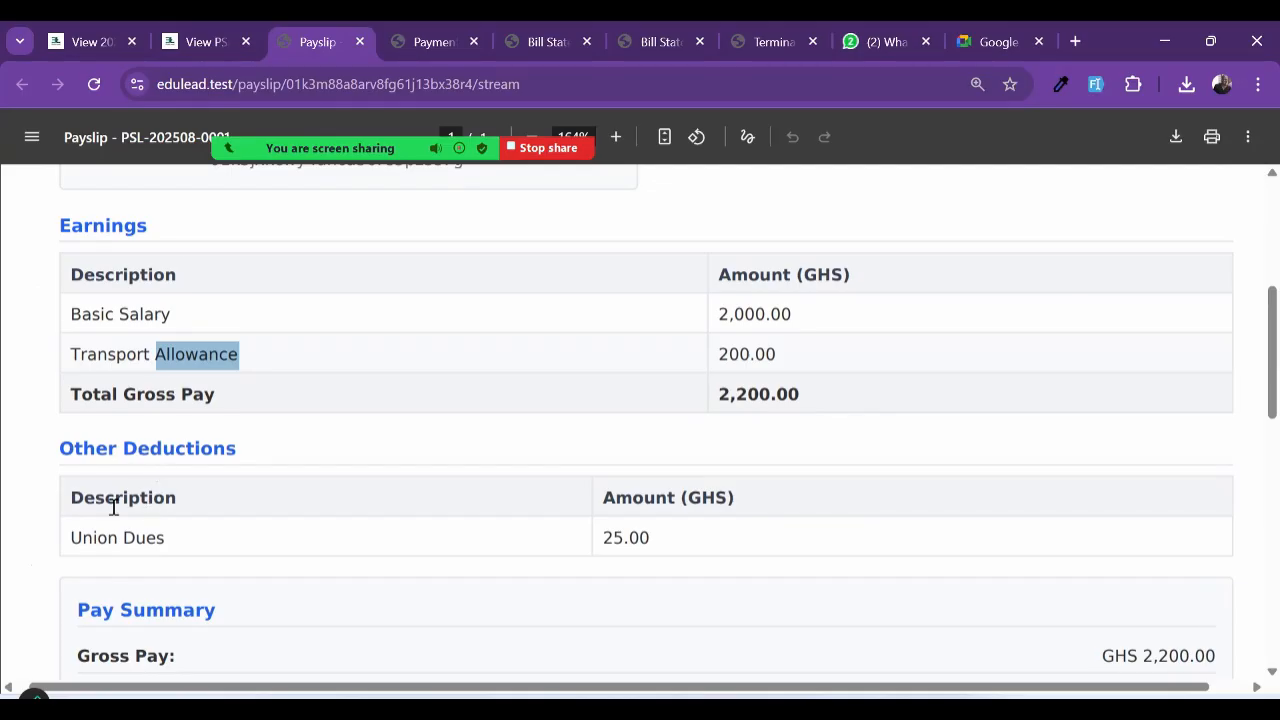
Step: Examine the Other Deductions and Pay Summary sections, including net pay, and look over the whole payslip PDF
{"action": "double_click", "coordinate": [152, 450]}
{"action": "scroll", "coordinate": [145, 538], "scroll_direction": "down", "scroll_amount": 2}
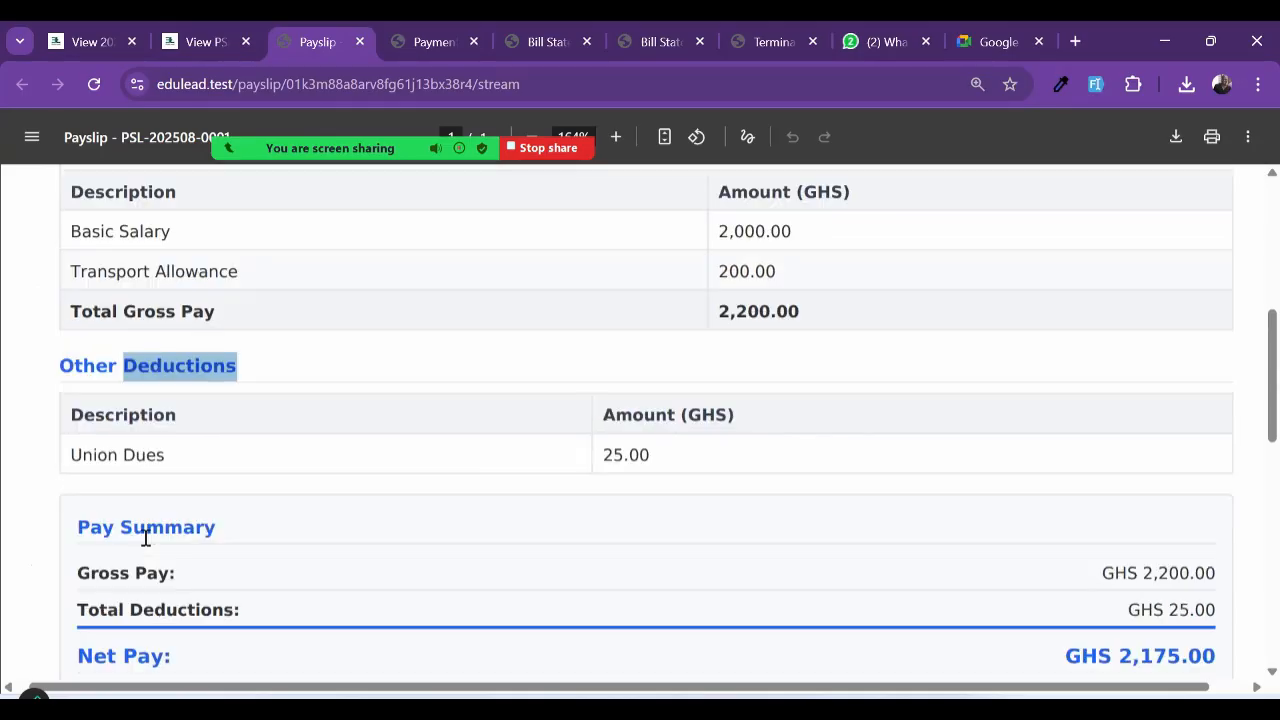
{"action": "scroll", "coordinate": [150, 540], "scroll_direction": "down", "scroll_amount": 3}
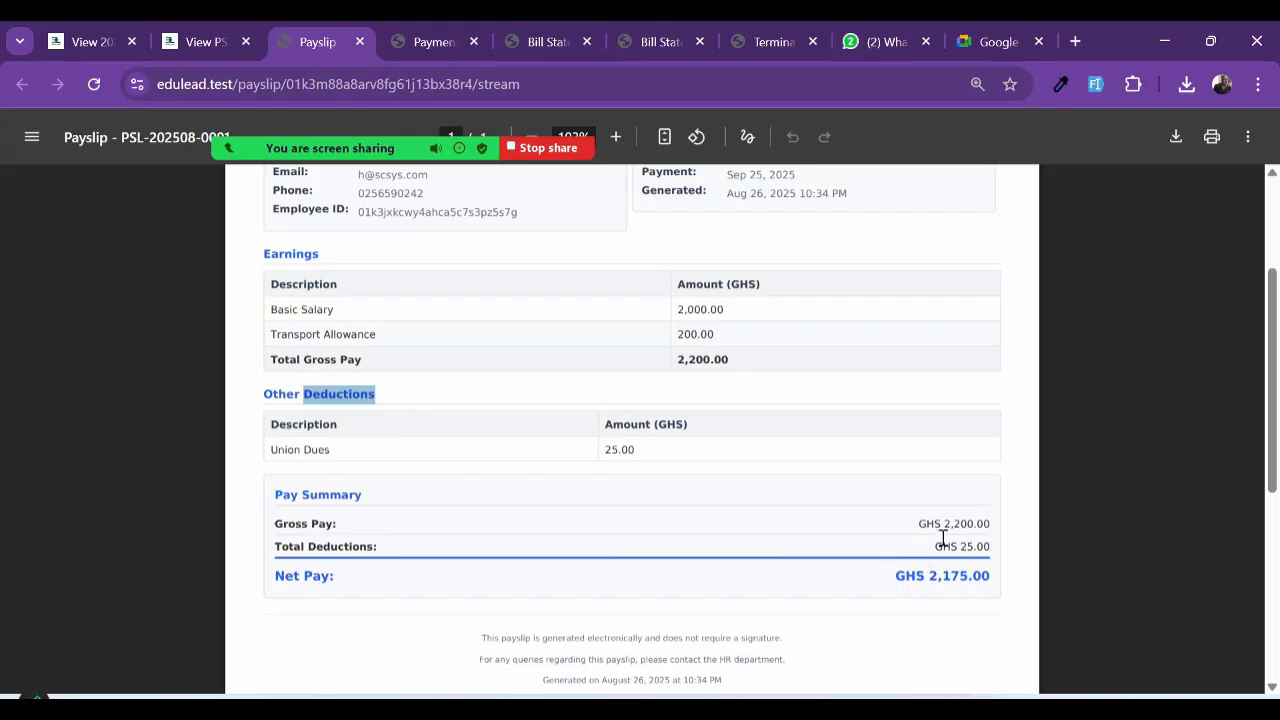
{"action": "scroll", "coordinate": [957, 531], "scroll_direction": "up", "scroll_amount": 3}
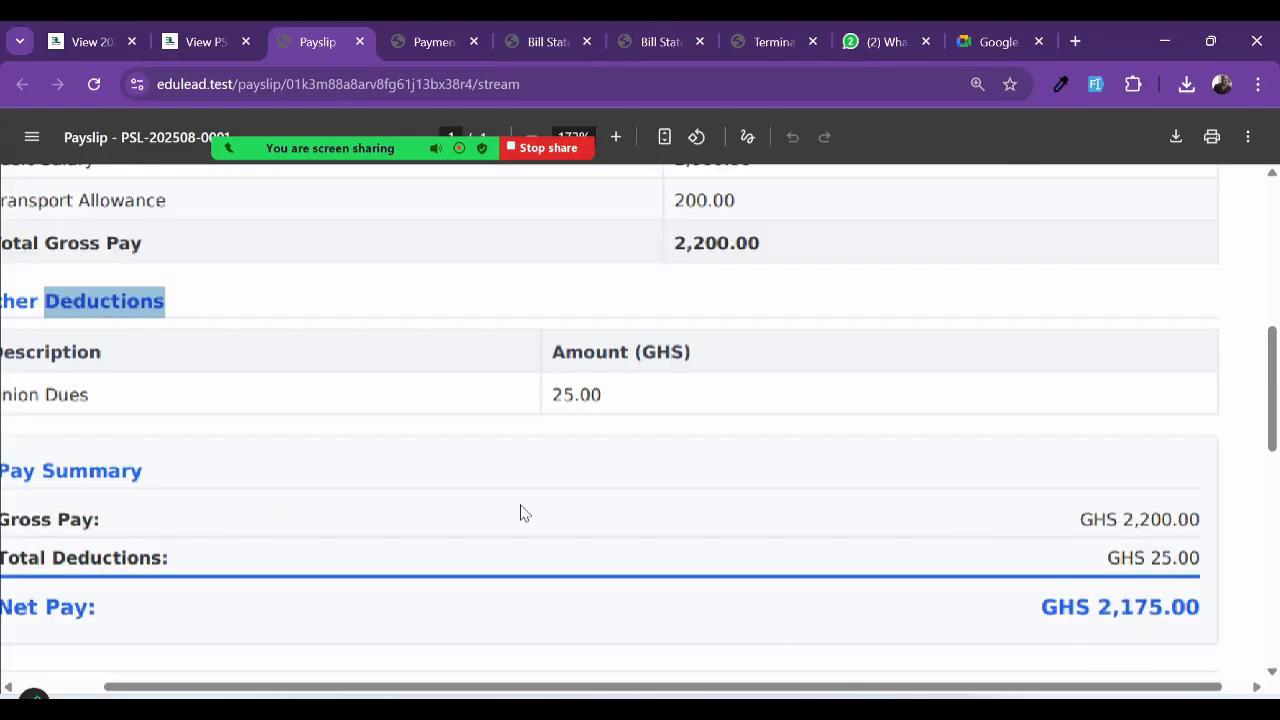
{"action": "scroll", "coordinate": [520, 513], "scroll_direction": "down", "scroll_amount": 2}
{"action": "scroll", "coordinate": [1031, 510], "scroll_direction": "down", "scroll_amount": 1}
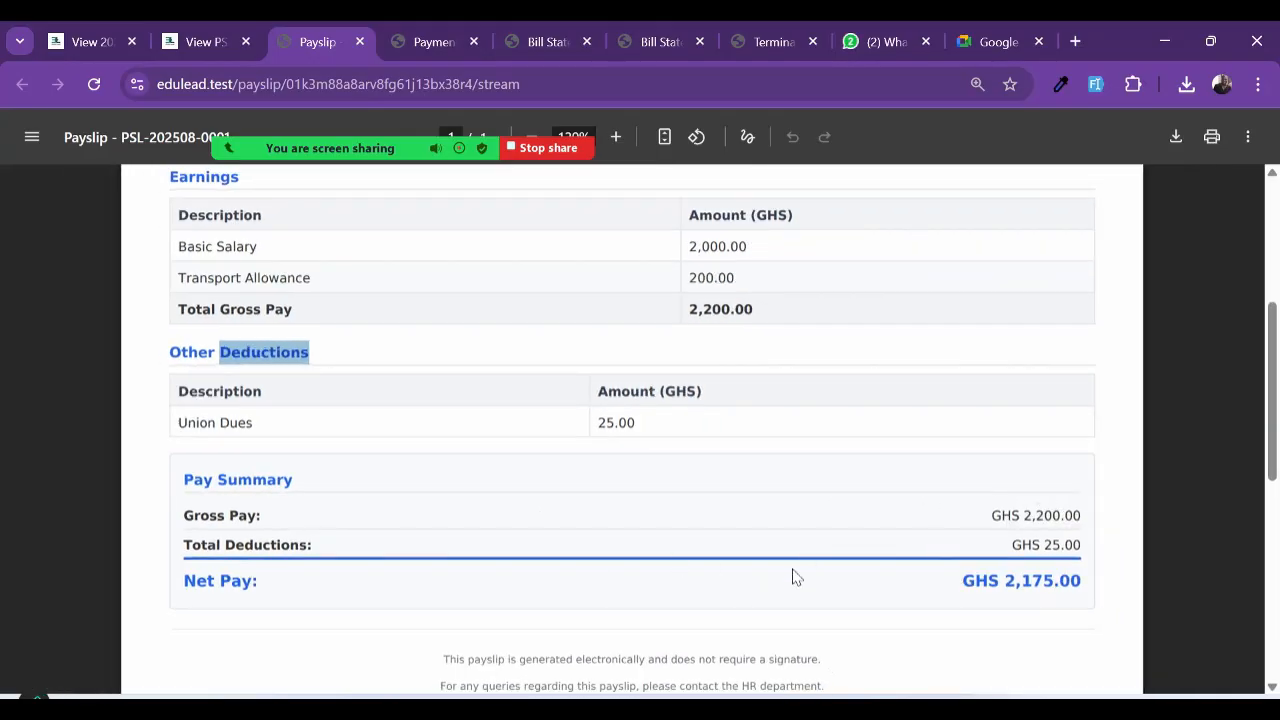
{"action": "scroll", "coordinate": [788, 570], "scroll_direction": "down", "scroll_amount": 4}
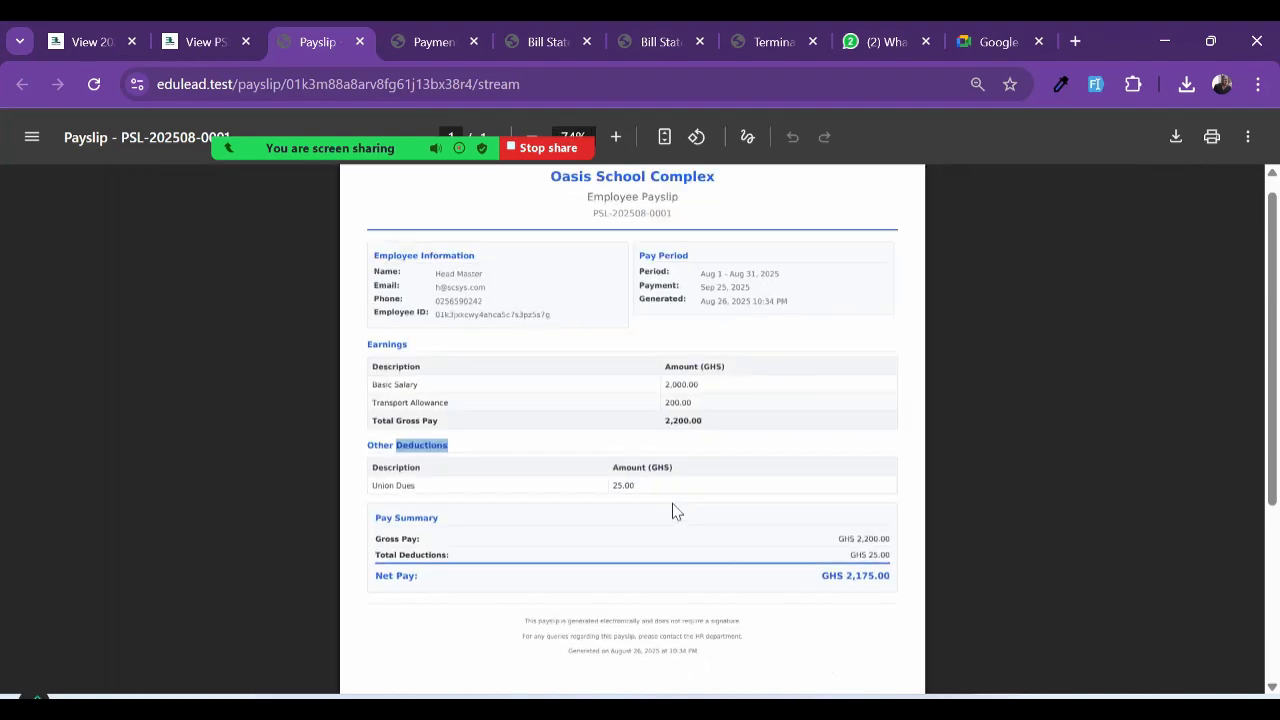
{"action": "scroll", "coordinate": [673, 511], "scroll_direction": "up", "scroll_amount": 3}
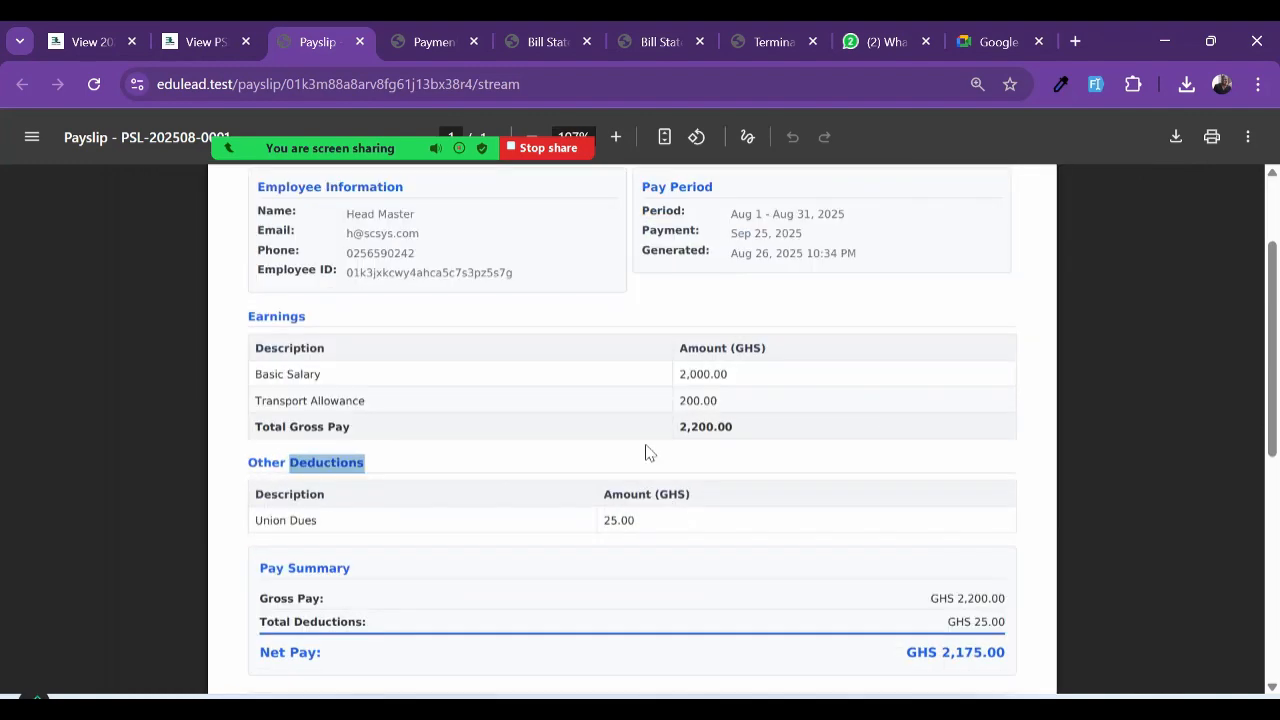
{"action": "scroll", "coordinate": [645, 453], "scroll_direction": "up", "scroll_amount": 4}
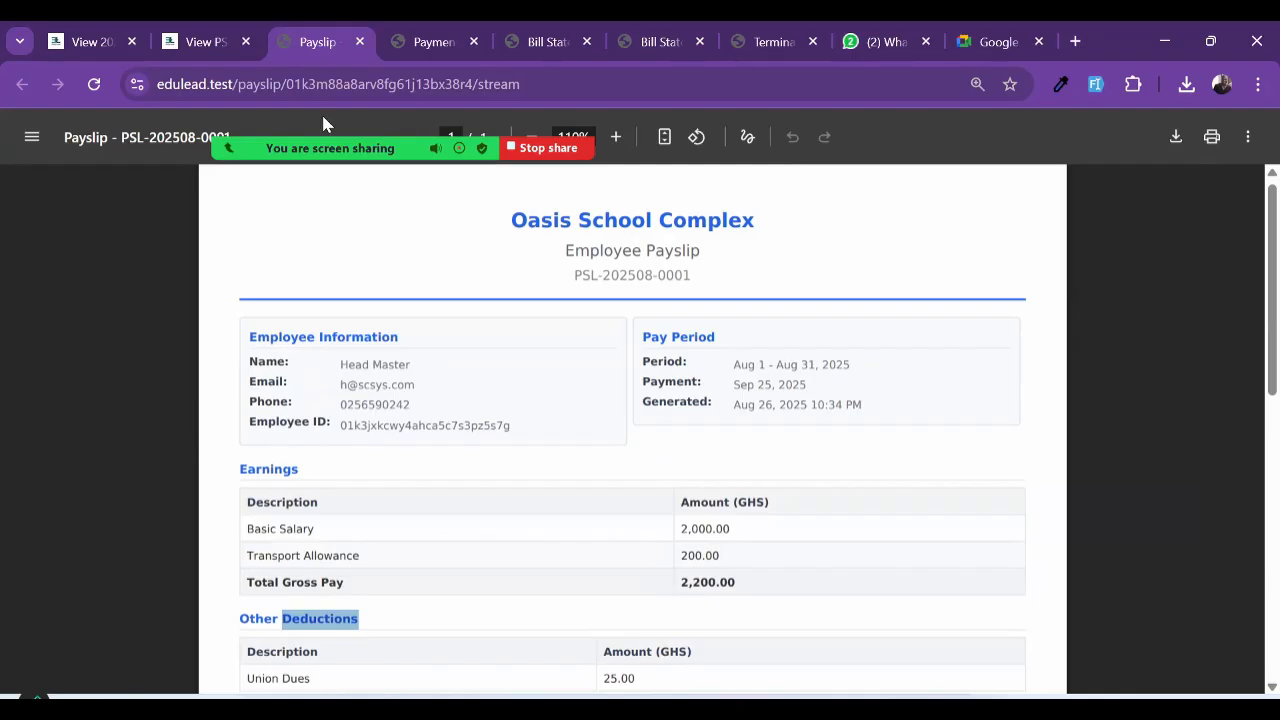
Step: Return from the PDF to the payslip's record in EduLead and open the Staff Earnings list
{"action": "left_click", "coordinate": [202, 44]}
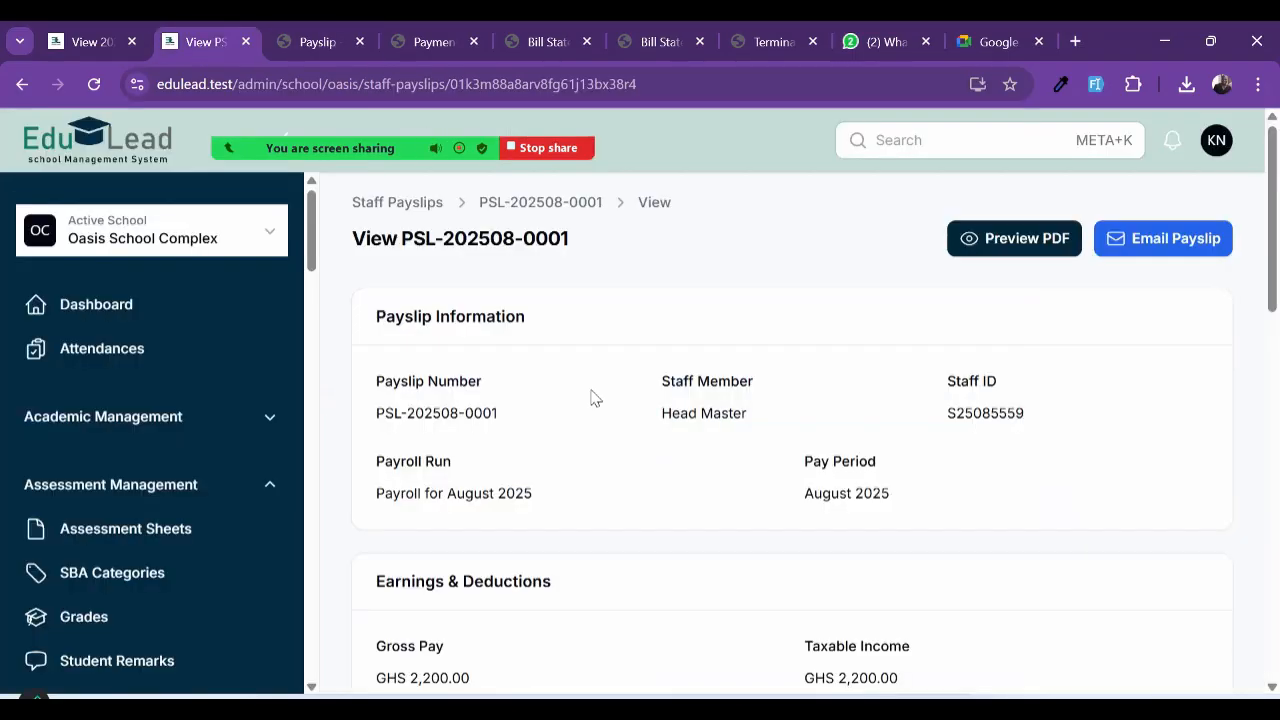
{"action": "scroll", "coordinate": [591, 398], "scroll_direction": "down", "scroll_amount": 2}
{"action": "scroll", "coordinate": [591, 398], "scroll_direction": "up", "scroll_amount": 2}
{"action": "scroll", "coordinate": [200, 503], "scroll_direction": "down", "scroll_amount": 3}
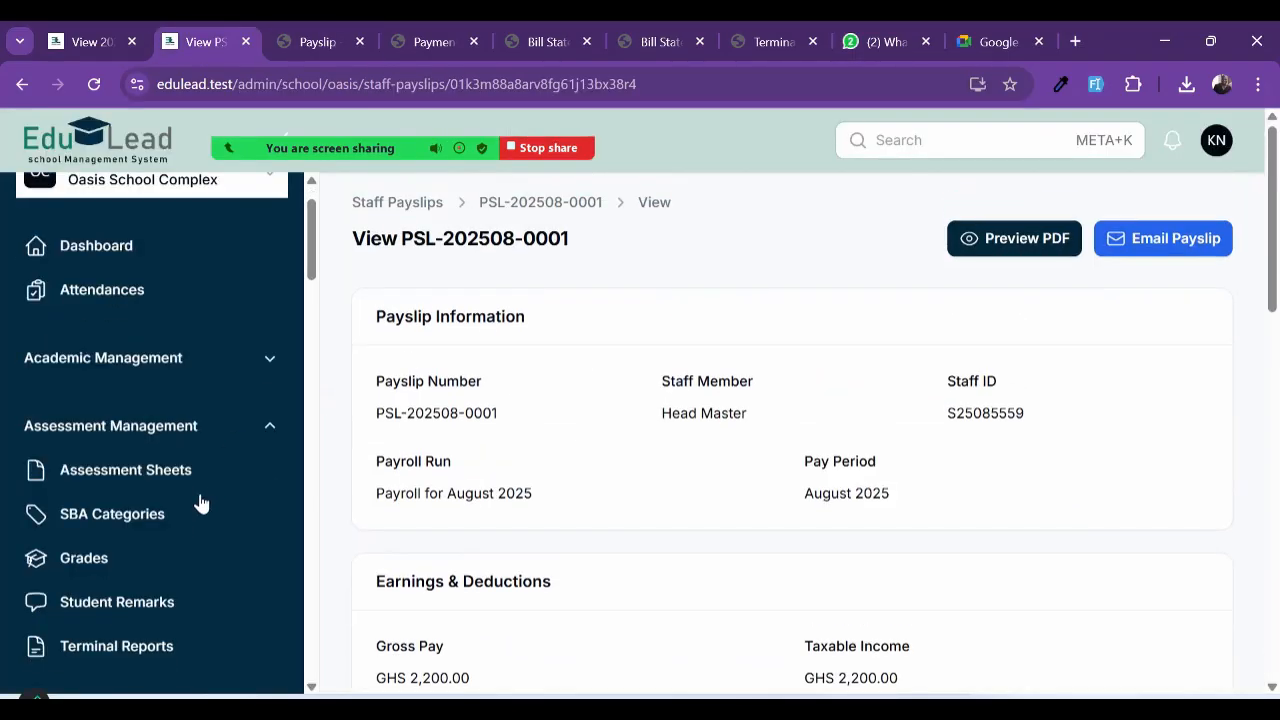
{"action": "scroll", "coordinate": [200, 502], "scroll_direction": "down", "scroll_amount": 6}
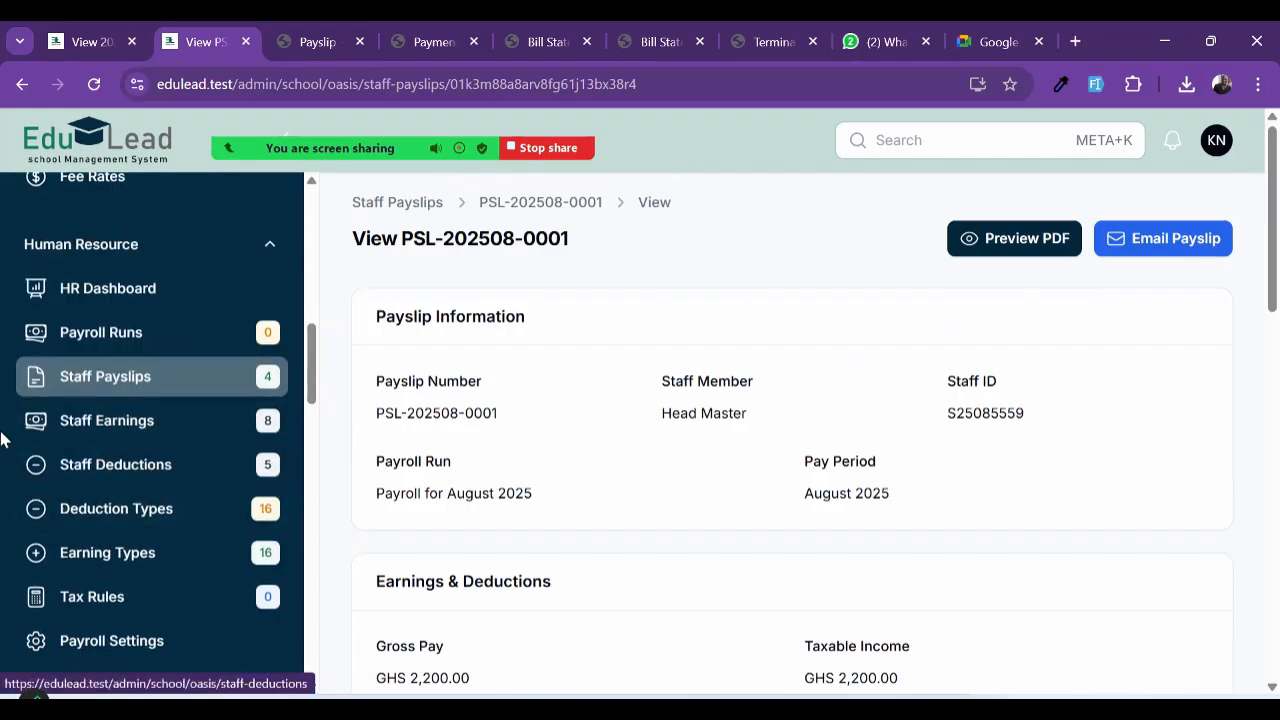
{"action": "left_click", "coordinate": [127, 429]}
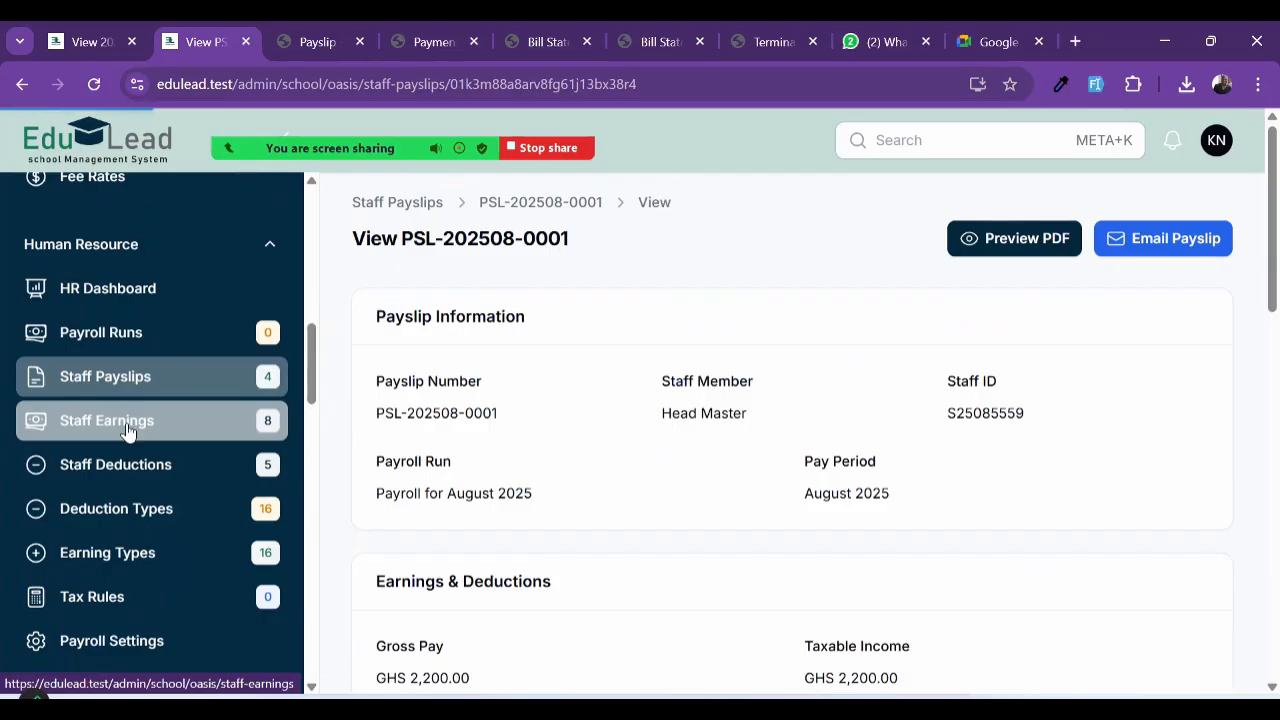
Step: Examine the Staff Earnings list, including each entry's earning type, amount, recurring status and start and end dates
{"action": "scroll", "coordinate": [685, 517], "scroll_direction": "up", "scroll_amount": 4}
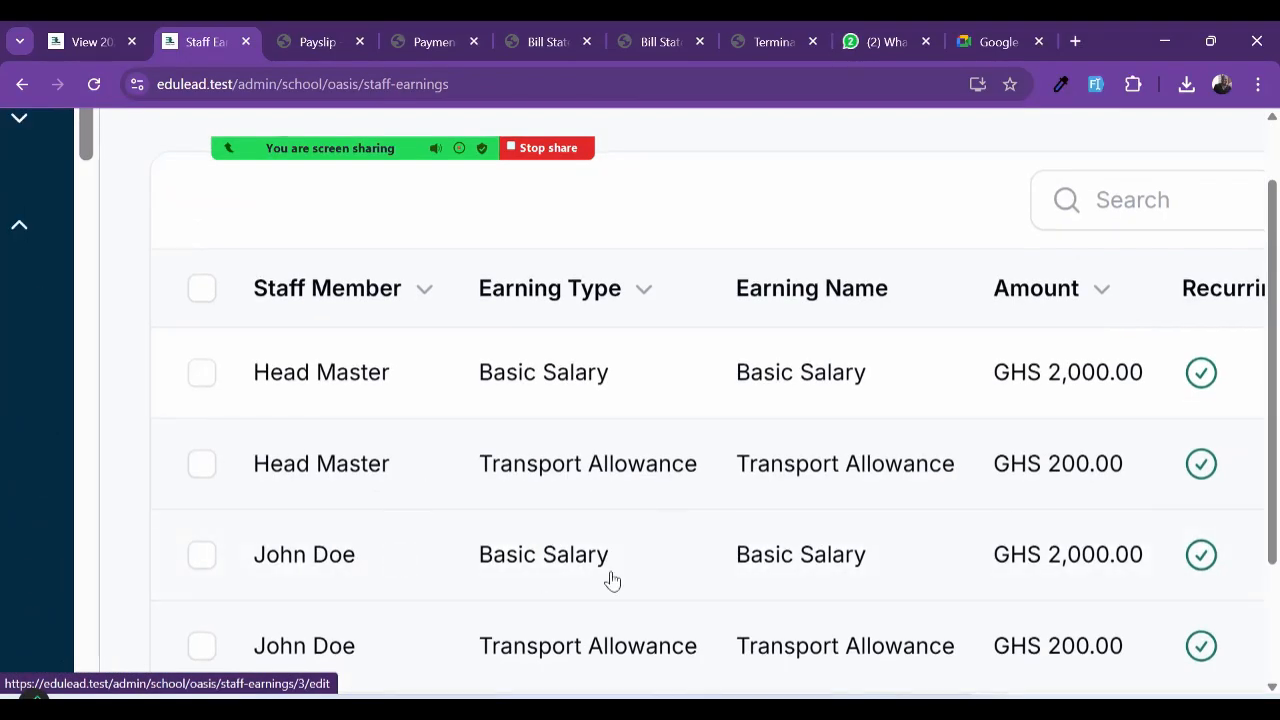
{"action": "scroll", "coordinate": [612, 580], "scroll_direction": "down", "scroll_amount": 4}
{"action": "scroll", "coordinate": [650, 480], "scroll_direction": "down", "scroll_amount": 1}
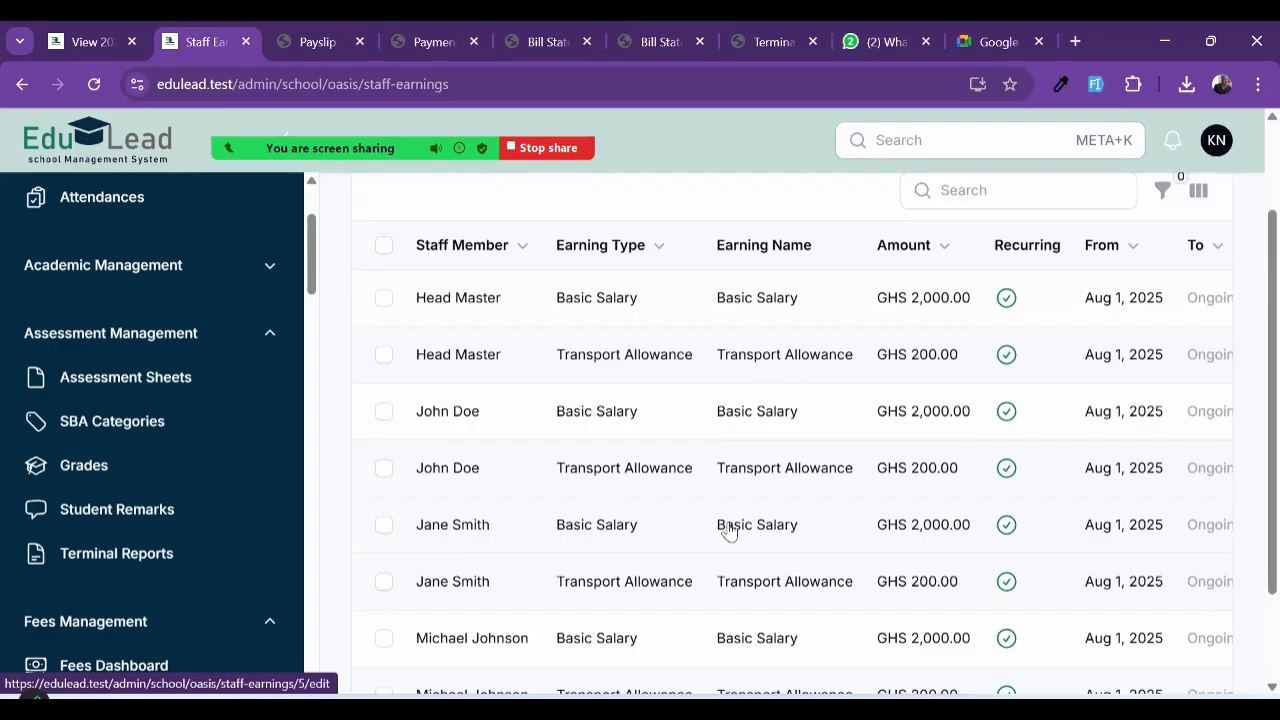
{"action": "scroll", "coordinate": [729, 532], "scroll_direction": "up", "scroll_amount": 4}
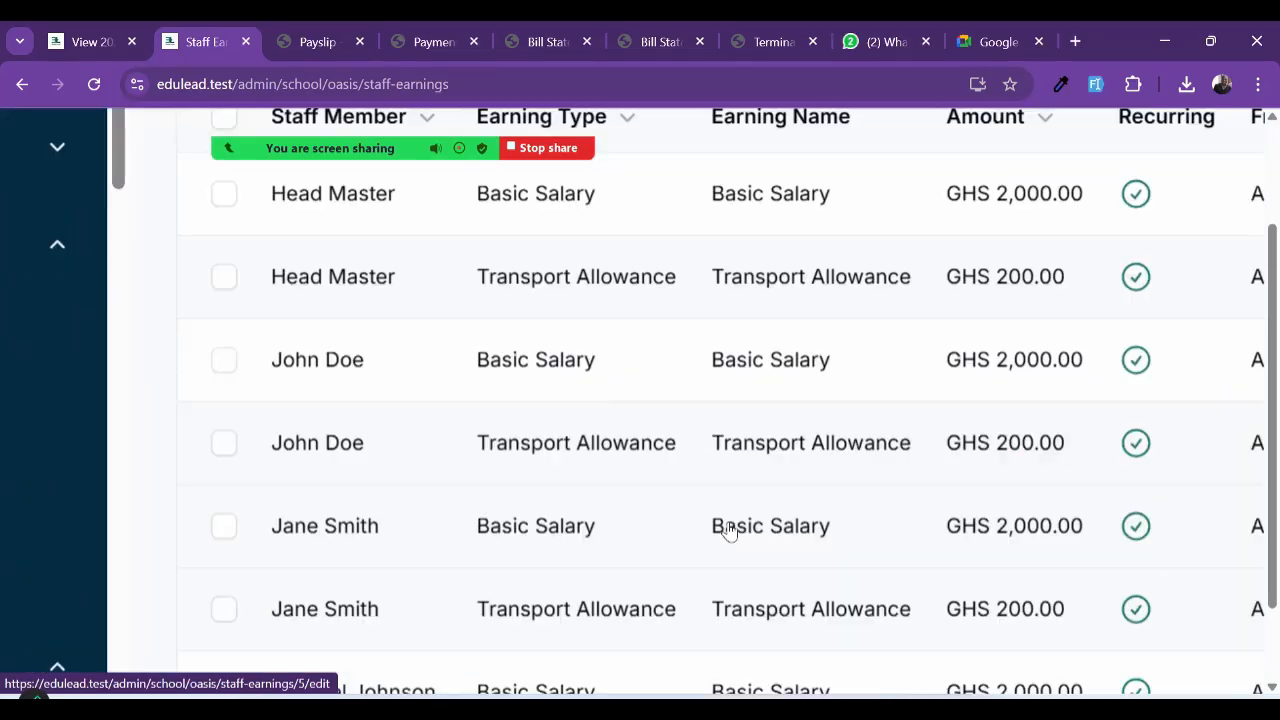
{"action": "scroll", "coordinate": [729, 532], "scroll_direction": "right", "scroll_amount": 2}
{"action": "scroll", "coordinate": [729, 532], "scroll_direction": "down", "scroll_amount": 4}
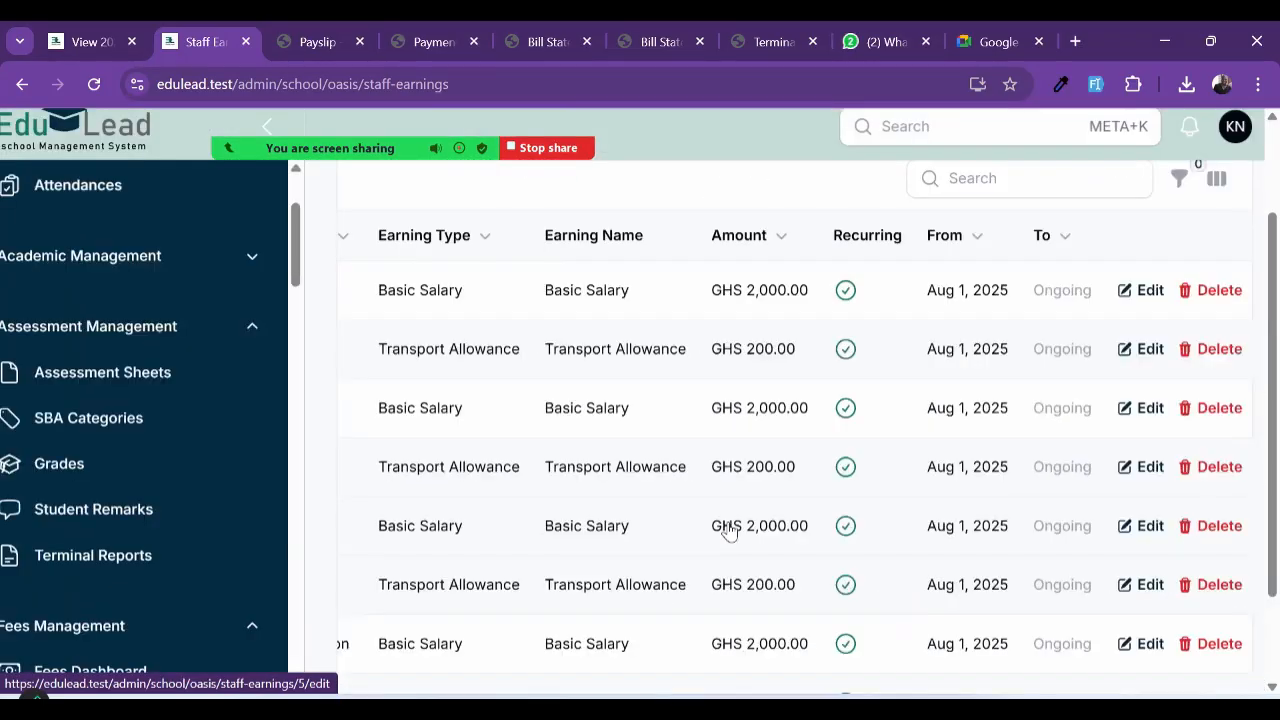
{"action": "scroll", "coordinate": [729, 532], "scroll_direction": "down", "scroll_amount": 2}
{"action": "scroll", "coordinate": [729, 532], "scroll_direction": "up", "scroll_amount": 3}
{"action": "scroll", "coordinate": [729, 532], "scroll_direction": "down", "scroll_amount": 3}
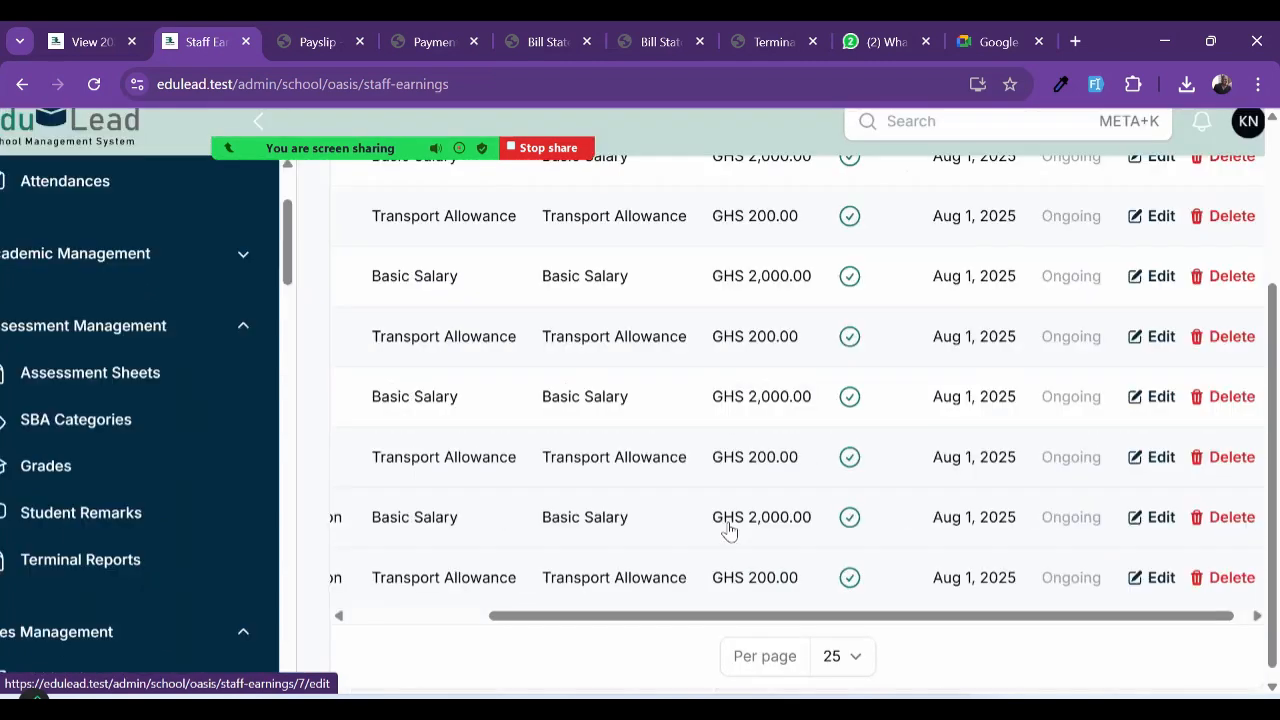
{"action": "scroll", "coordinate": [729, 532], "scroll_direction": "down", "scroll_amount": 2}
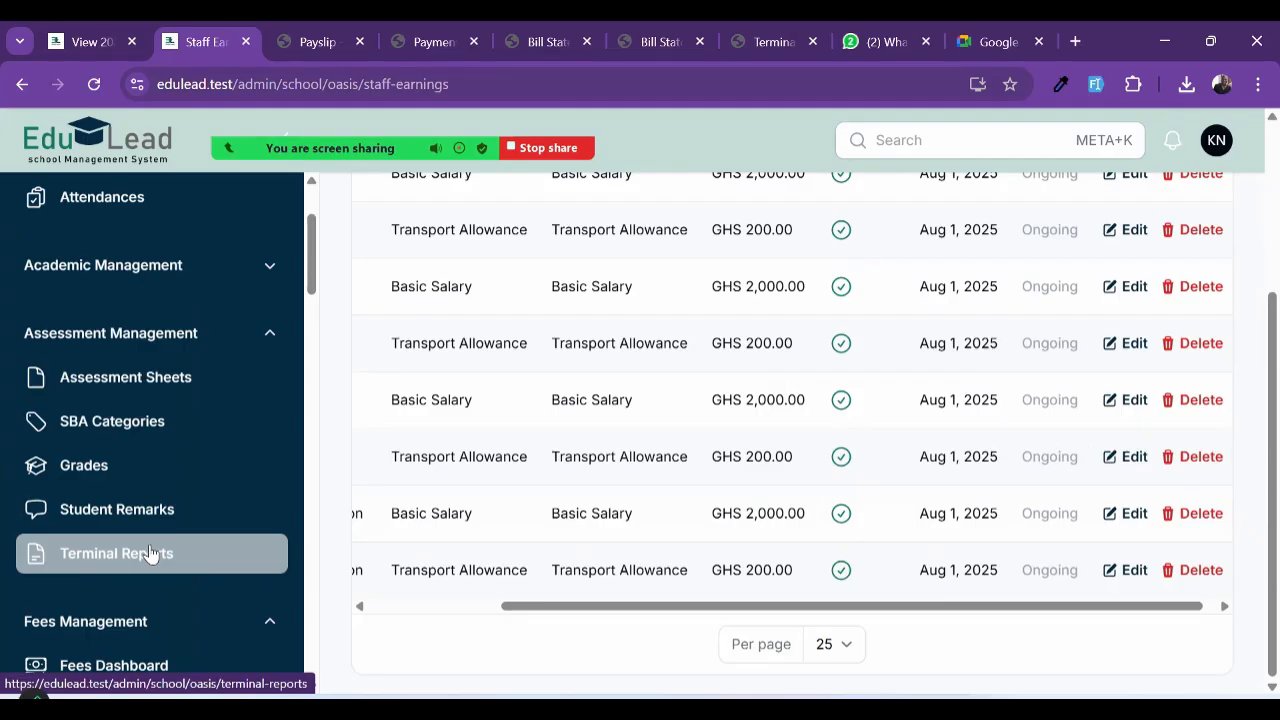
Step: Open the Staff Deductions list and examine each entry's deduction type, amount, recurring status and start date
{"action": "scroll", "coordinate": [149, 555], "scroll_direction": "down", "scroll_amount": 5}
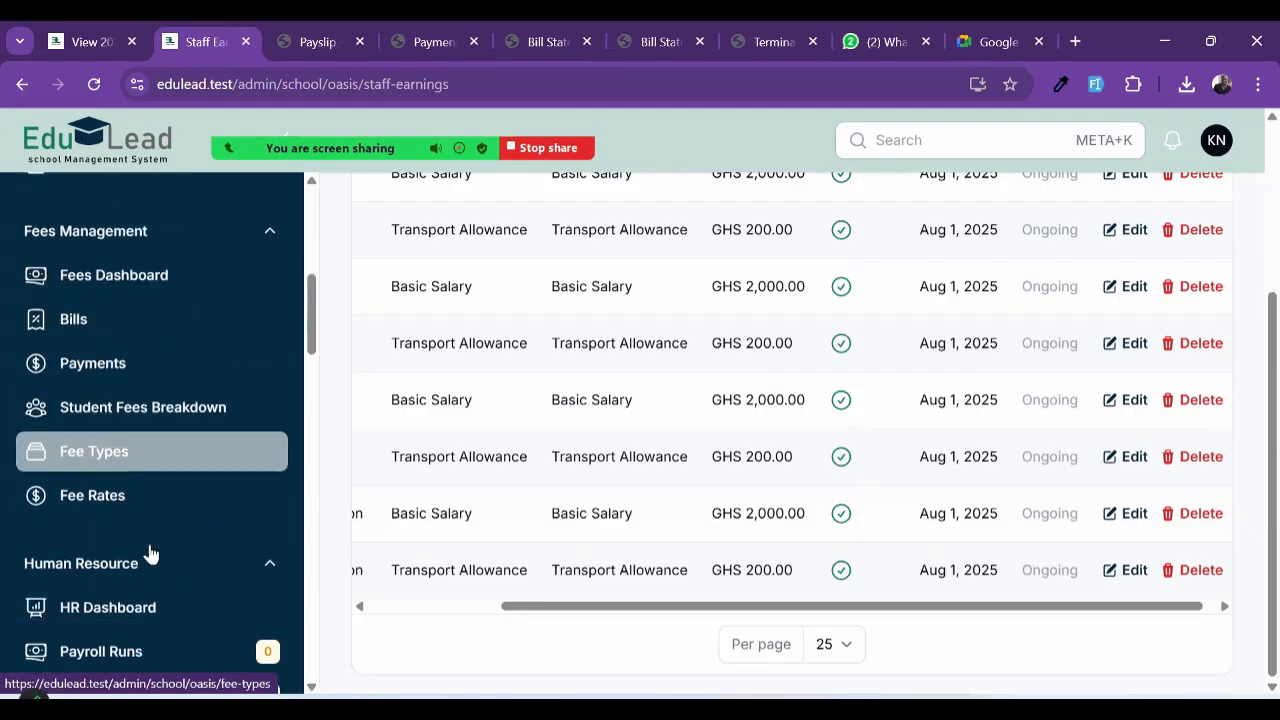
{"action": "scroll", "coordinate": [149, 555], "scroll_direction": "down", "scroll_amount": 2}
{"action": "scroll", "coordinate": [126, 571], "scroll_direction": "down", "scroll_amount": 1}
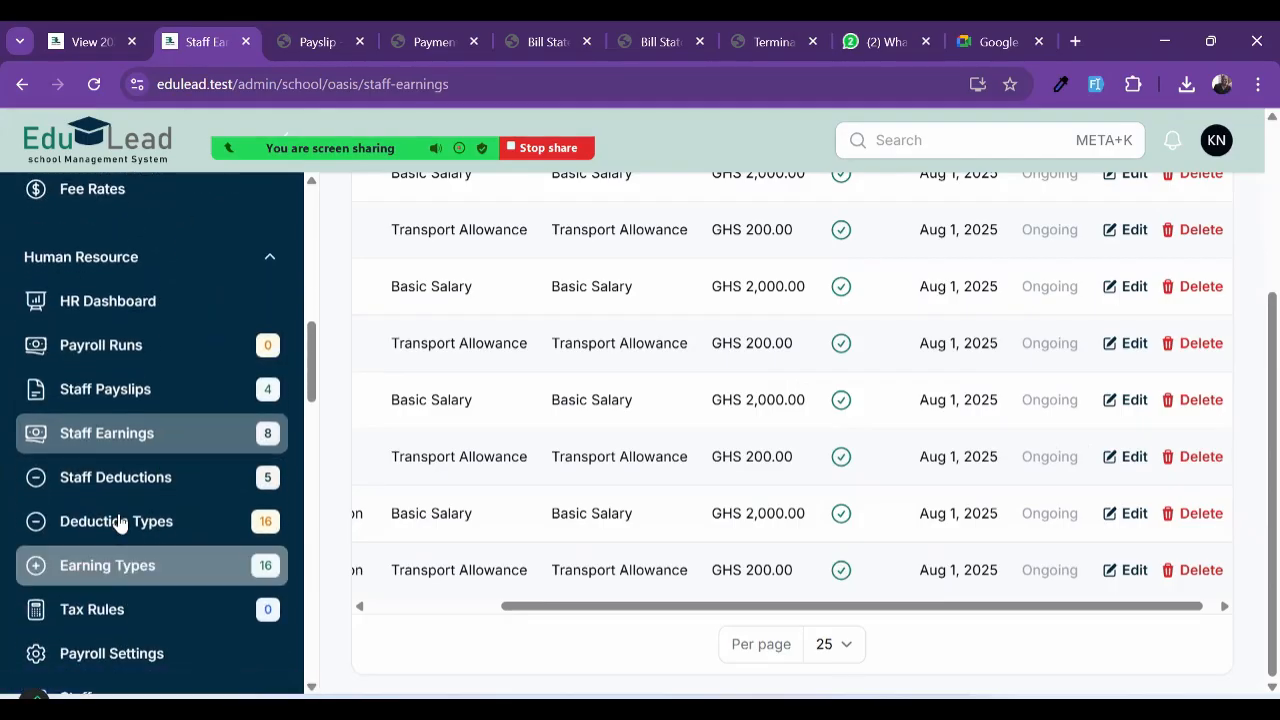
{"action": "left_click", "coordinate": [125, 478]}
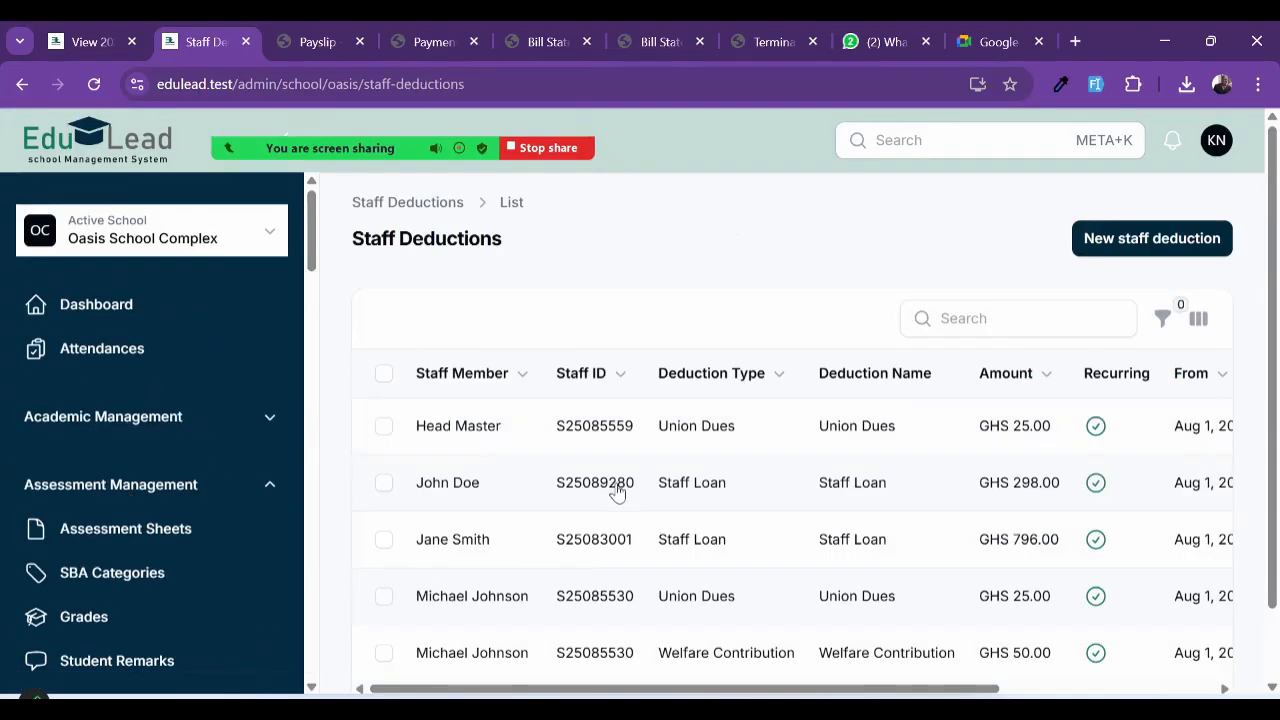
{"action": "scroll", "coordinate": [618, 482], "scroll_direction": "up", "scroll_amount": 3}
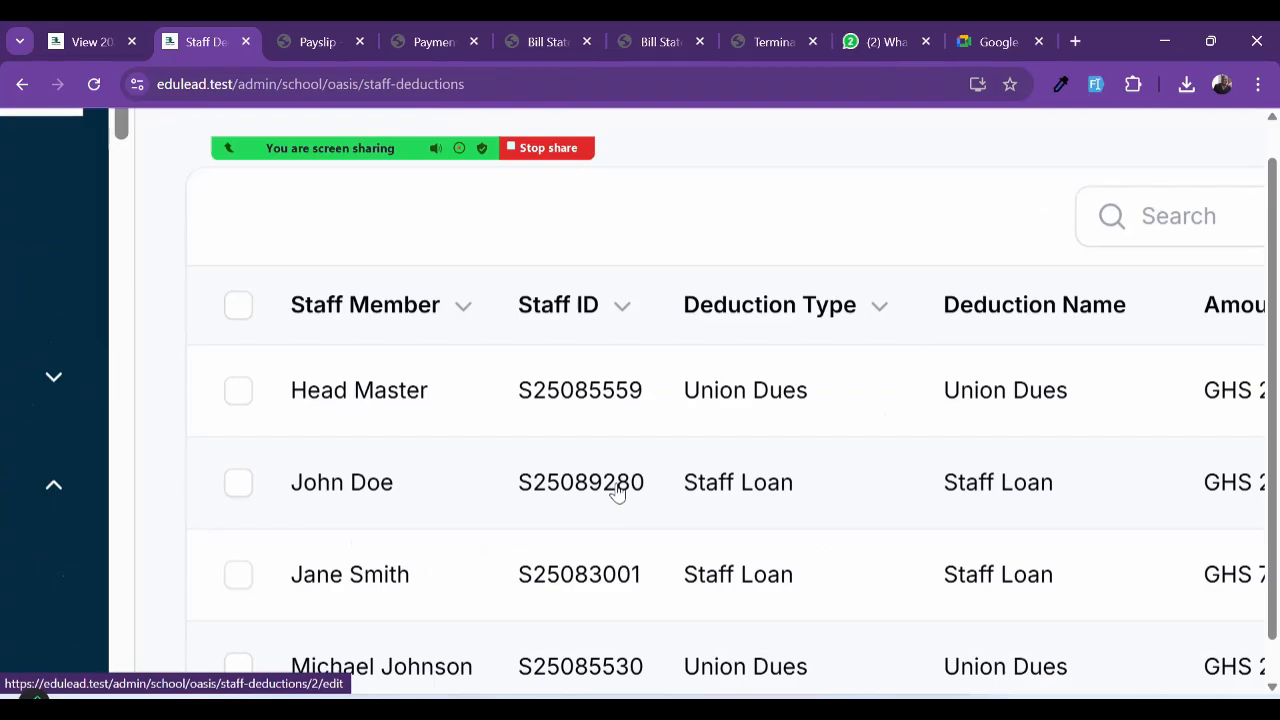
{"action": "scroll", "coordinate": [750, 516], "scroll_direction": "down", "scroll_amount": 3}
{"action": "scroll", "coordinate": [750, 516], "scroll_direction": "right", "scroll_amount": 3}
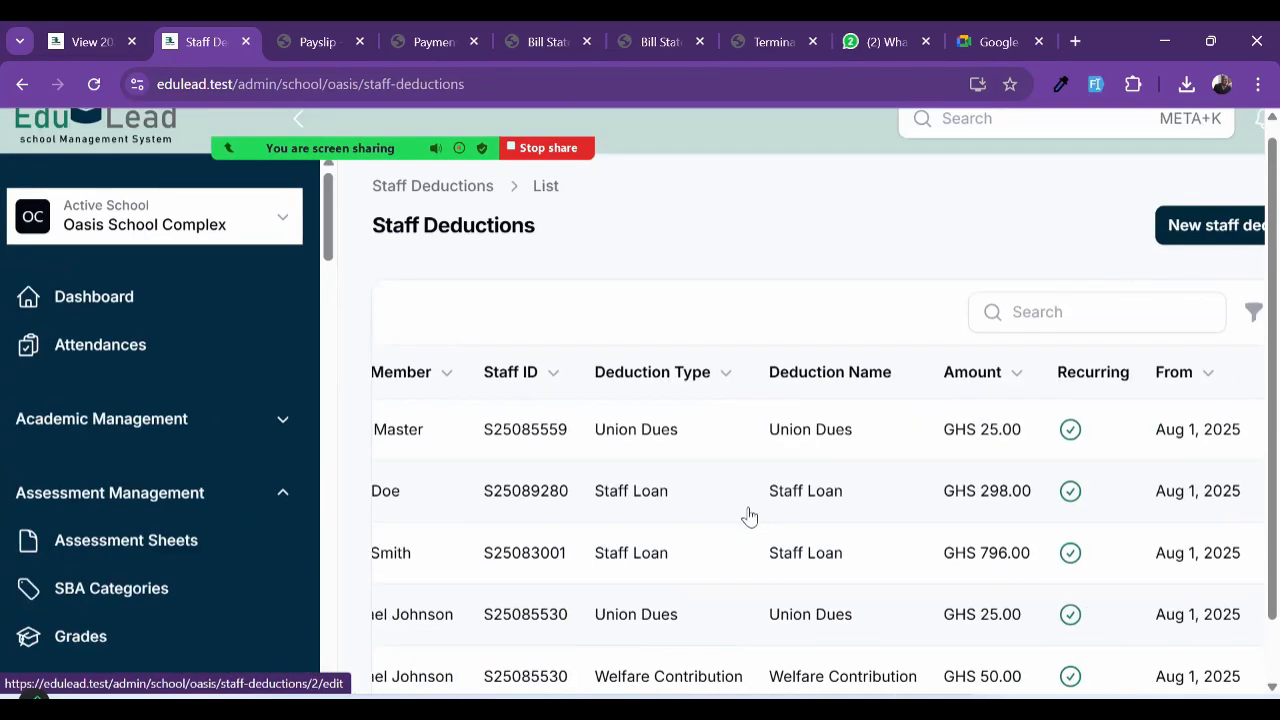
{"action": "scroll", "coordinate": [745, 514], "scroll_direction": "down", "scroll_amount": 1}
Step: Open the Chart of Accounts and examine the current balances of the Accounts Payable and Teacher Salaries accounts
{"action": "scroll", "coordinate": [147, 568], "scroll_direction": "down", "scroll_amount": 7}
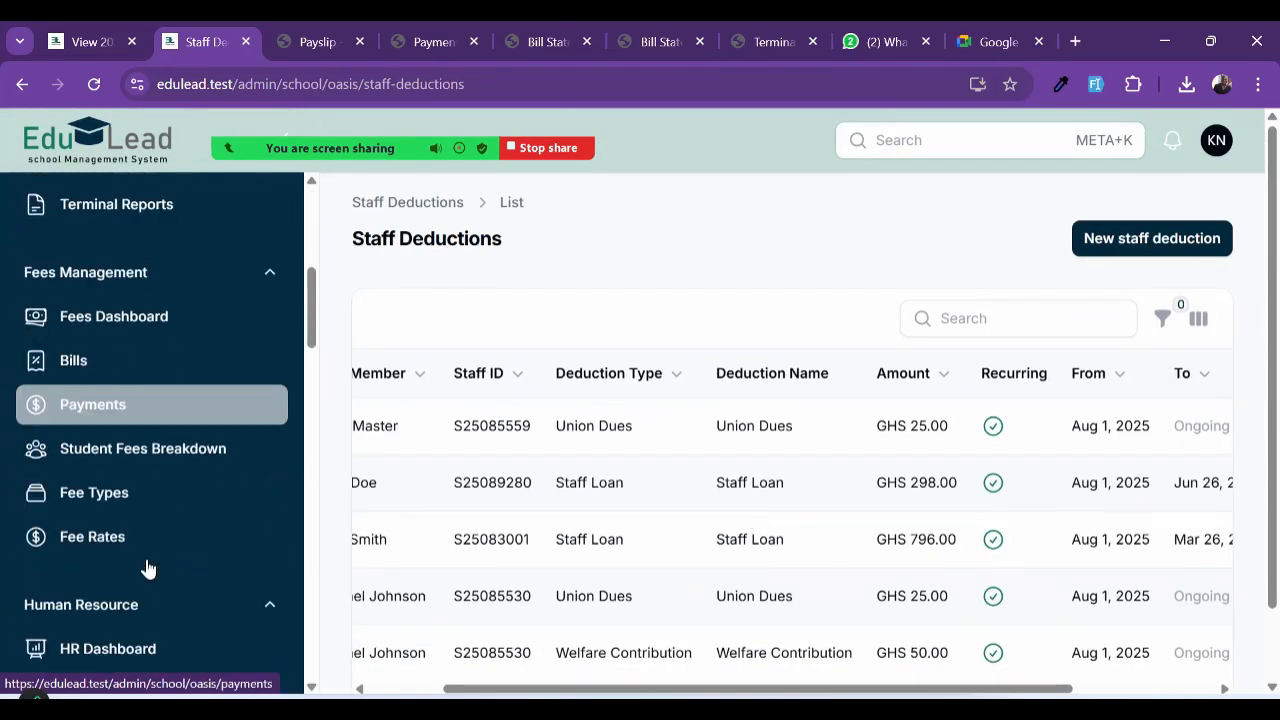
{"action": "scroll", "coordinate": [147, 568], "scroll_direction": "down", "scroll_amount": 5}
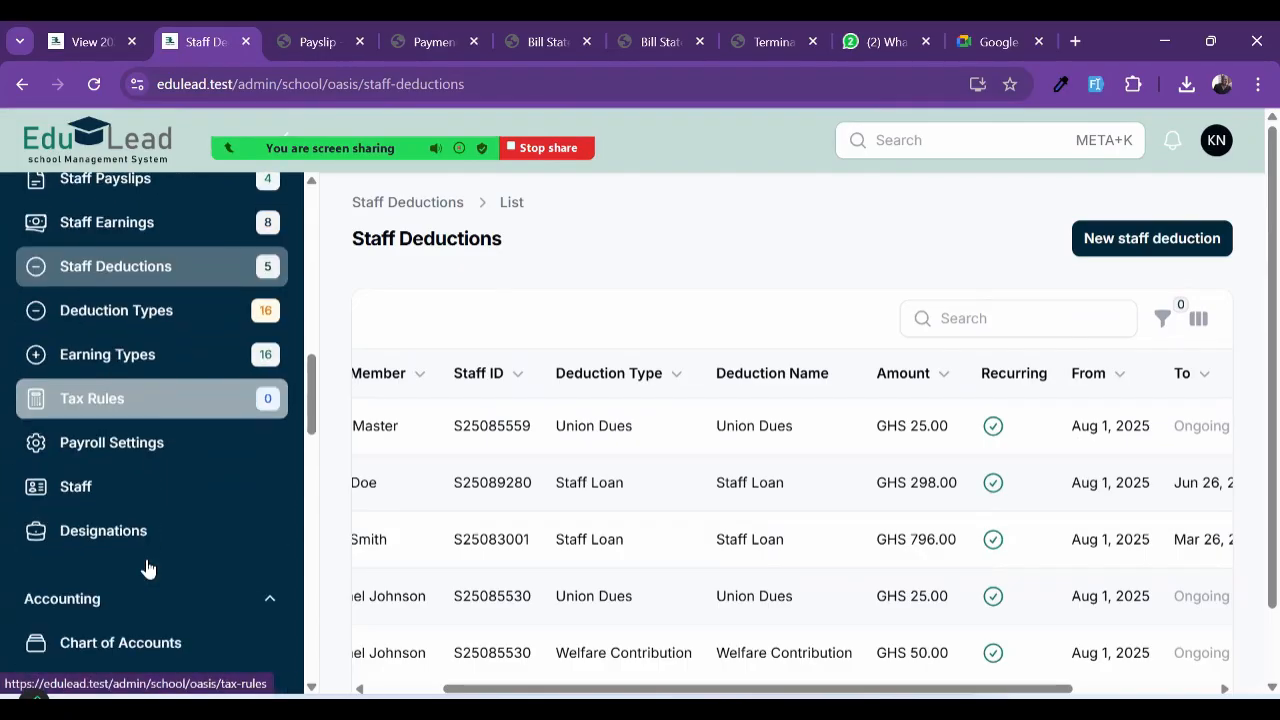
{"action": "left_click", "coordinate": [118, 484]}
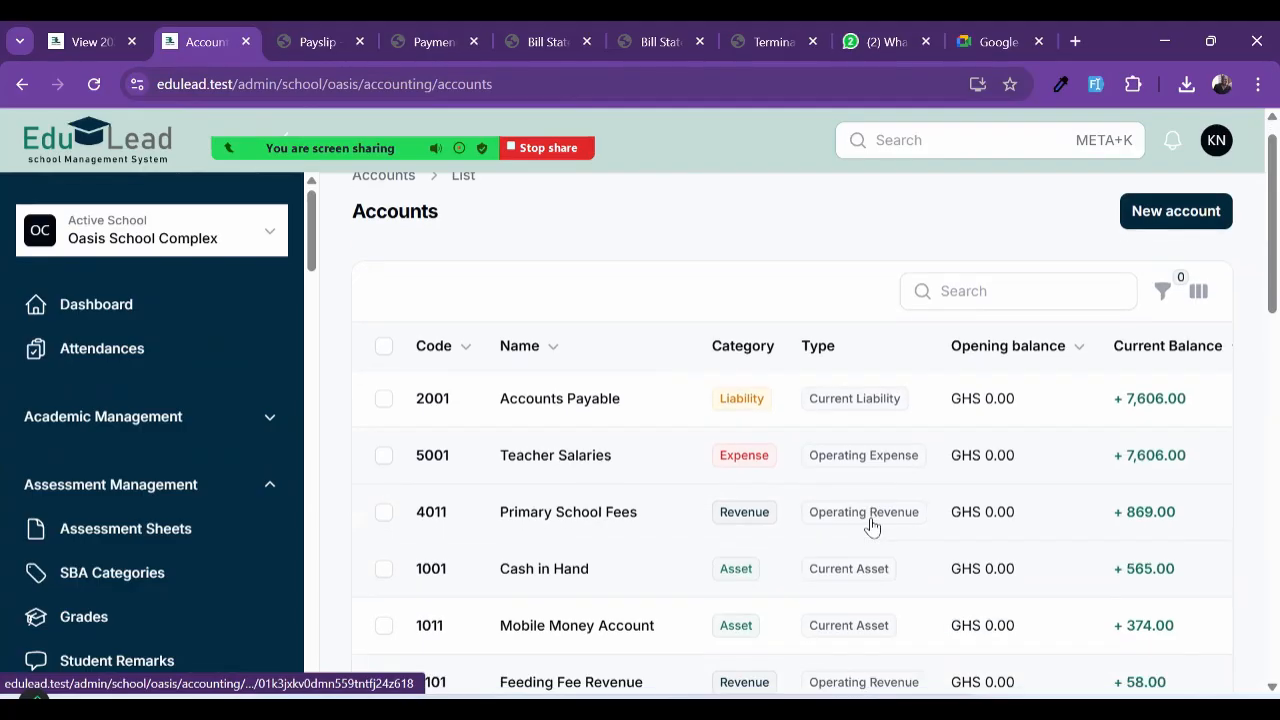
{"action": "scroll", "coordinate": [848, 438], "scroll_direction": "up", "scroll_amount": 3}
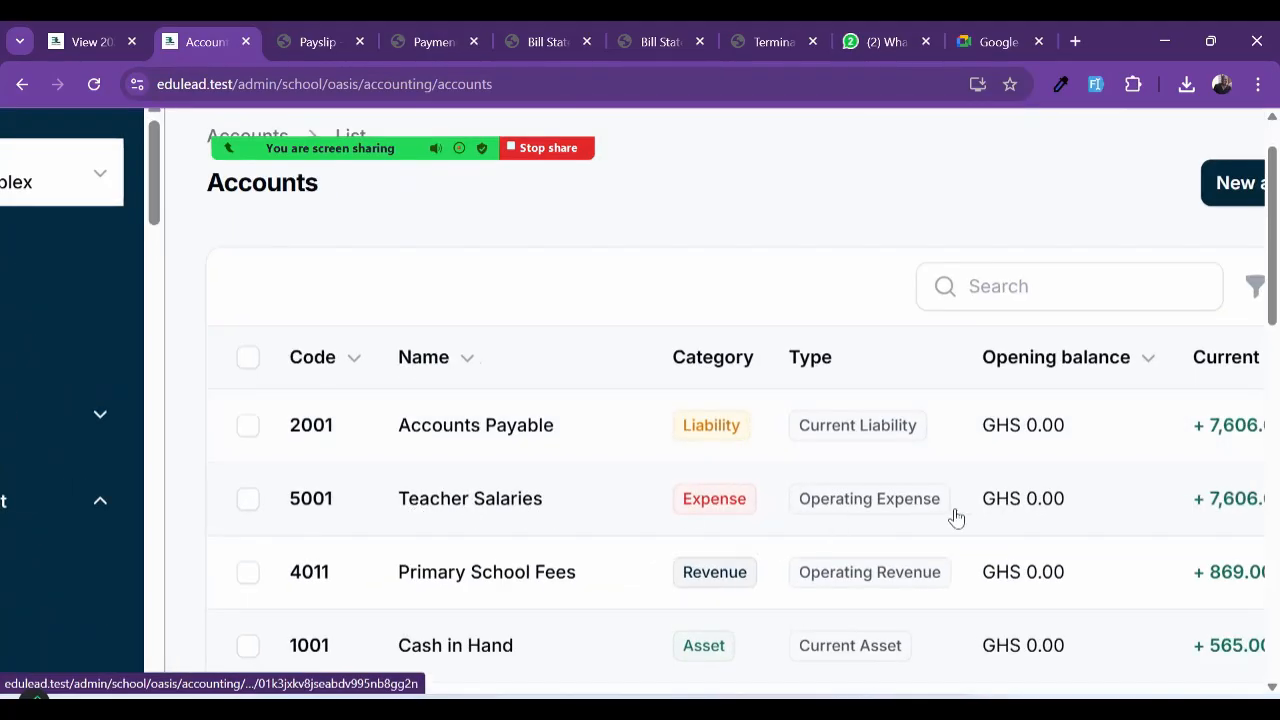
{"action": "scroll", "coordinate": [994, 509], "scroll_direction": "right", "scroll_amount": 3}
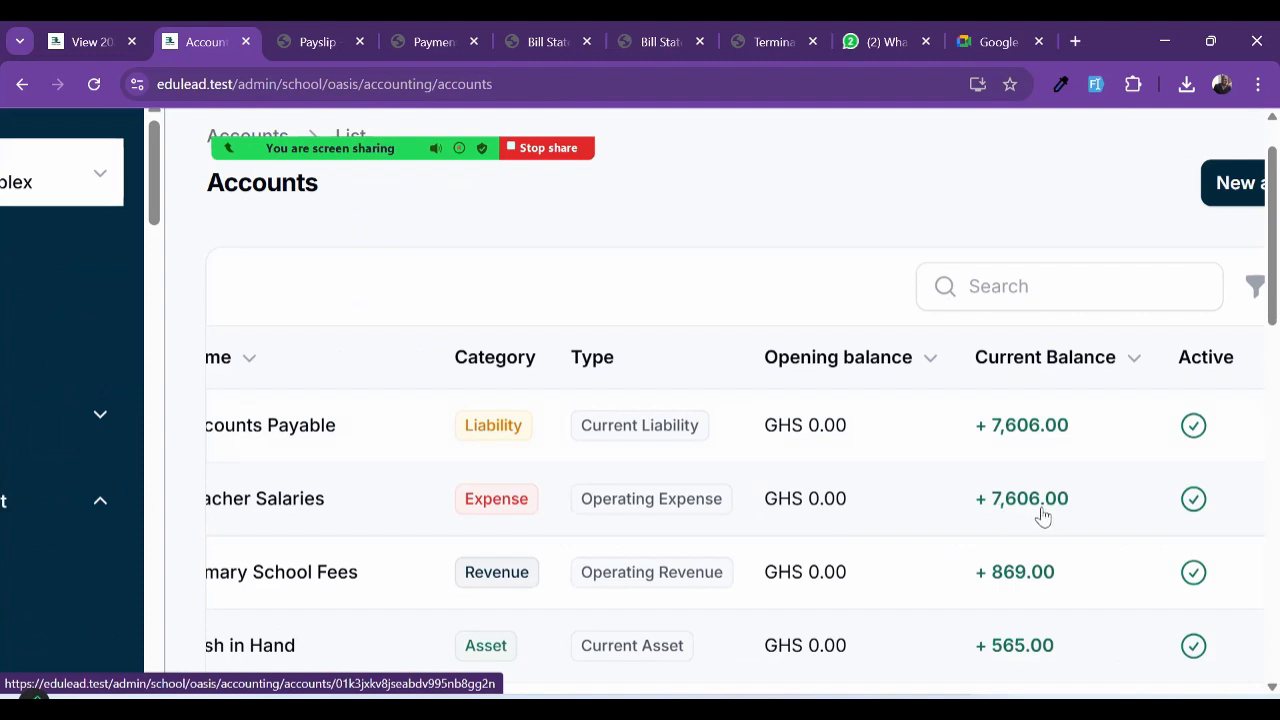
{"action": "scroll", "coordinate": [1043, 516], "scroll_direction": "down", "scroll_amount": 3}
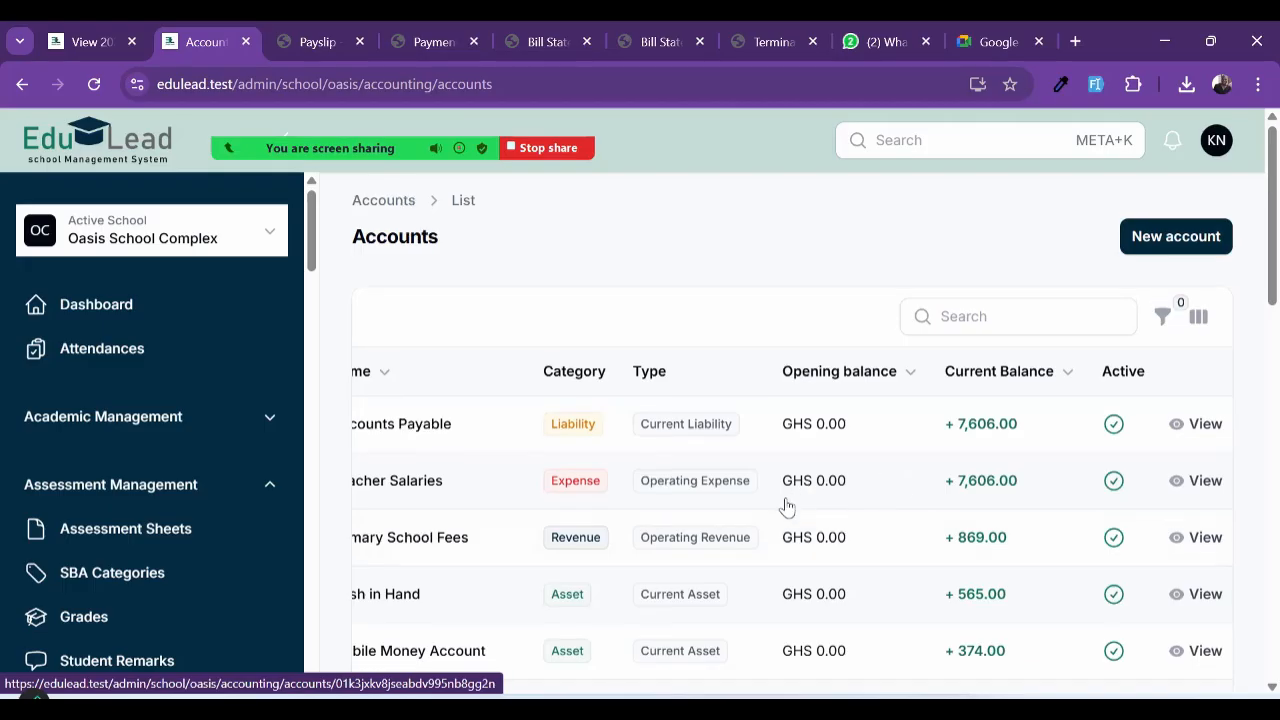
Step: Collapse the Fees Management and Assessment Management groups in the navigation
{"action": "scroll", "coordinate": [114, 565], "scroll_direction": "down", "scroll_amount": 2}
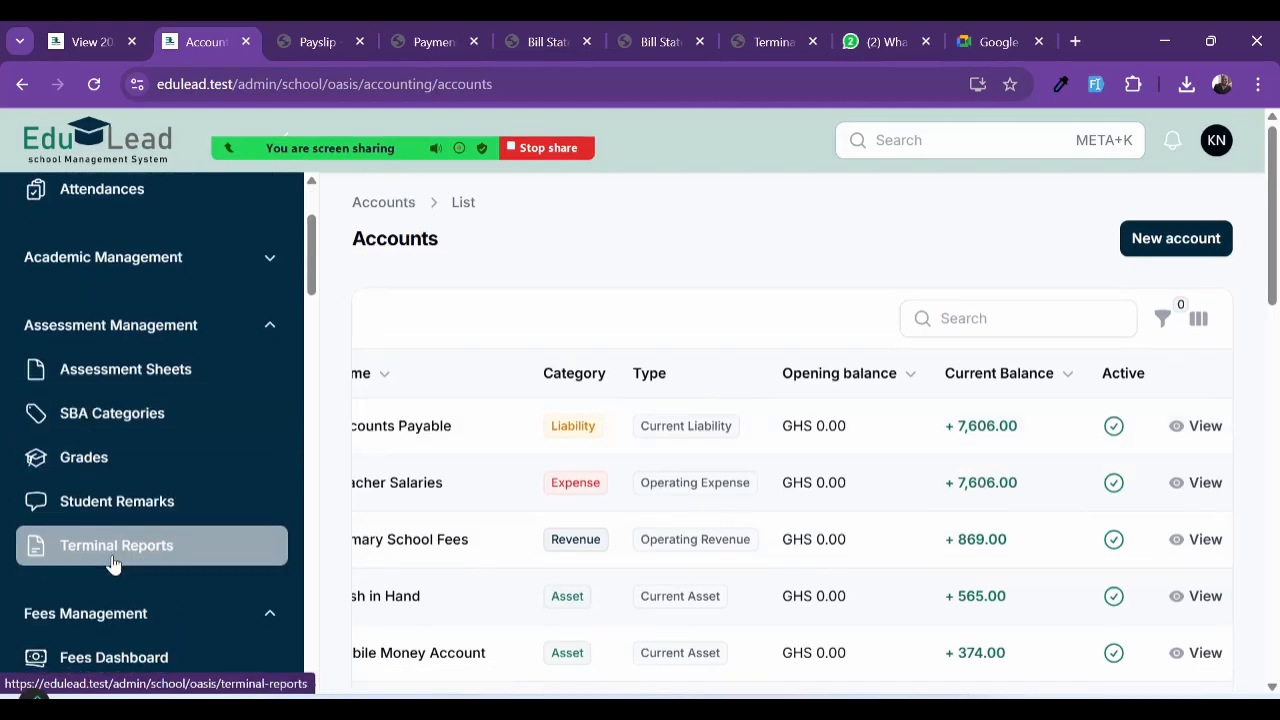
{"action": "scroll", "coordinate": [114, 565], "scroll_direction": "down", "scroll_amount": 1}
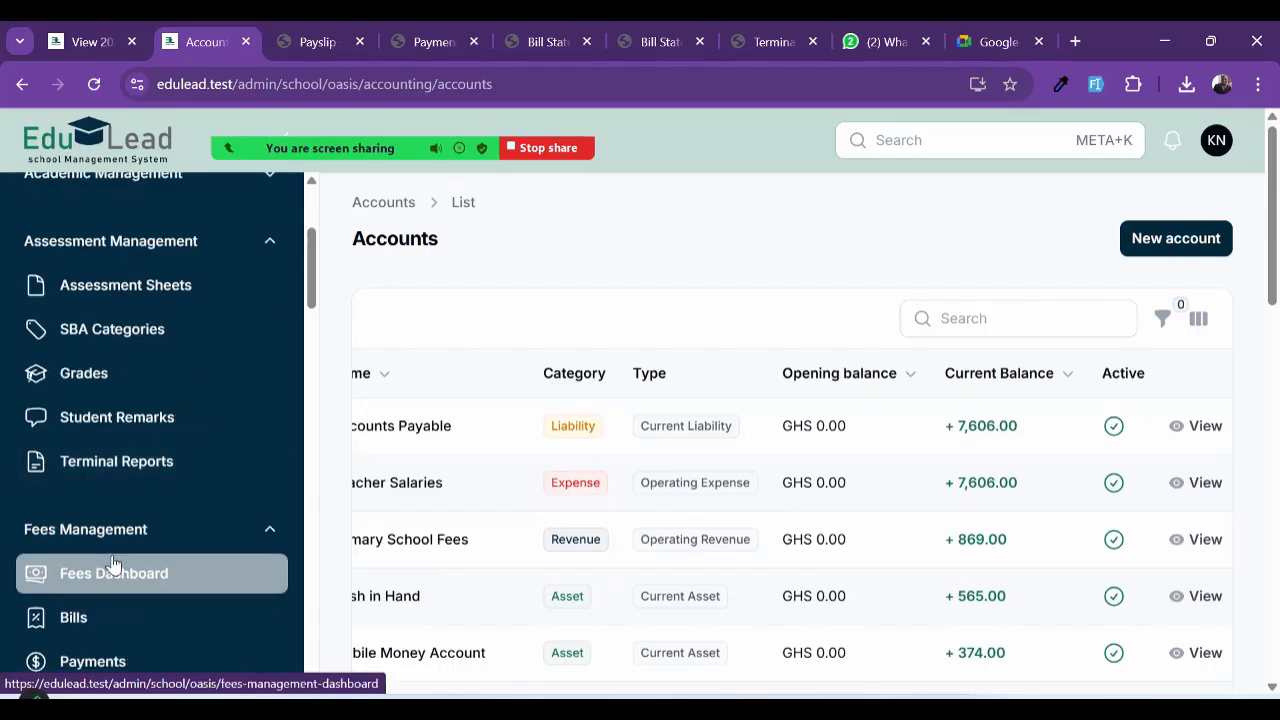
{"action": "left_click", "coordinate": [85, 533]}
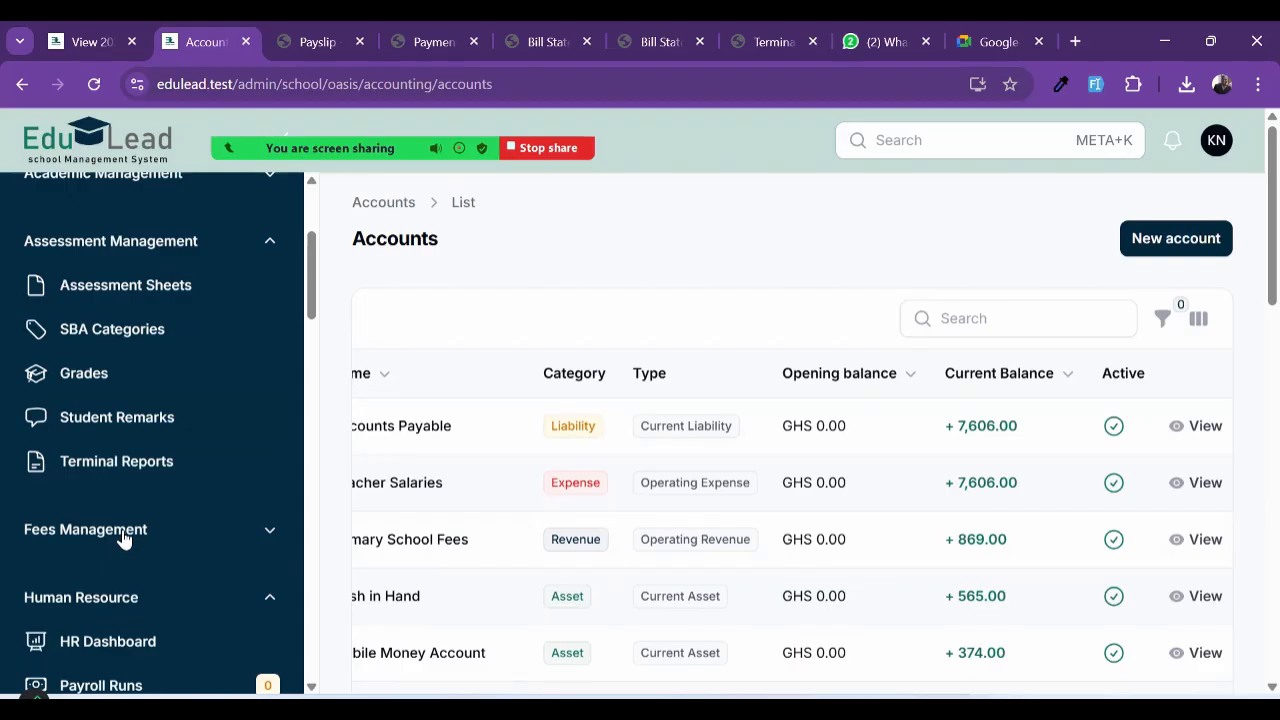
{"action": "scroll", "coordinate": [123, 540], "scroll_direction": "down", "scroll_amount": 1}
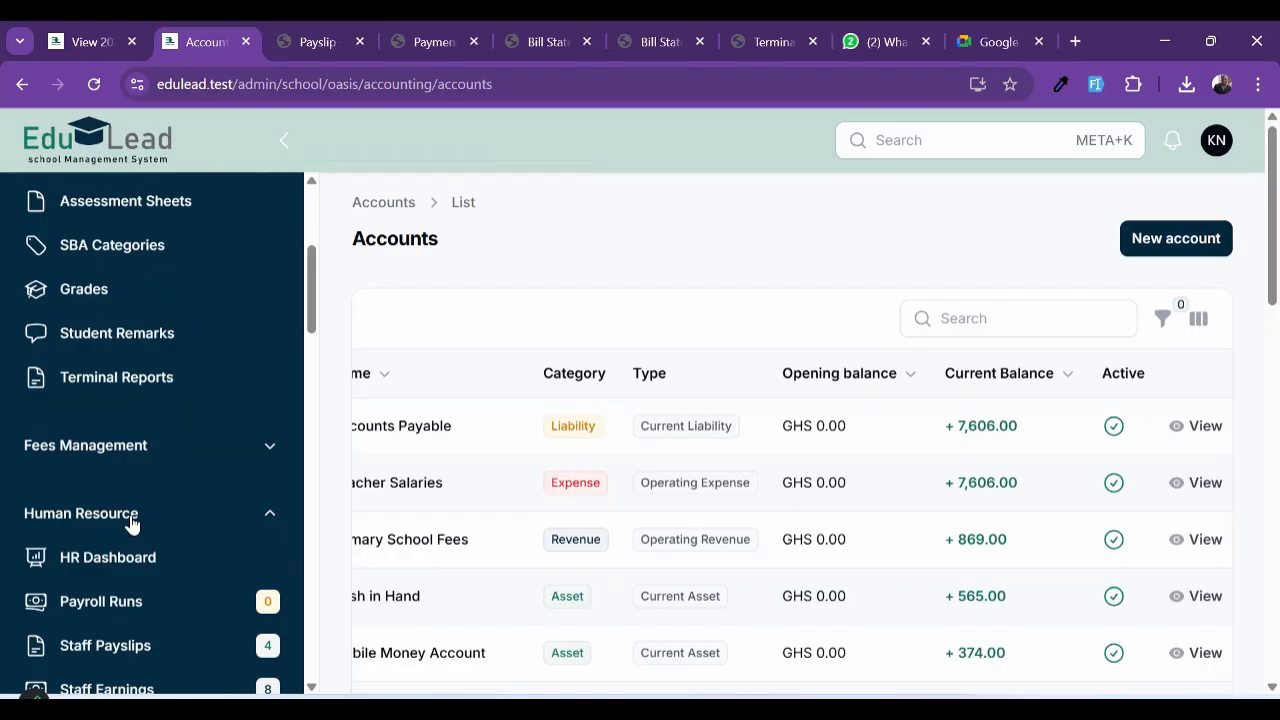
{"action": "scroll", "coordinate": [130, 520], "scroll_direction": "up", "scroll_amount": 4}
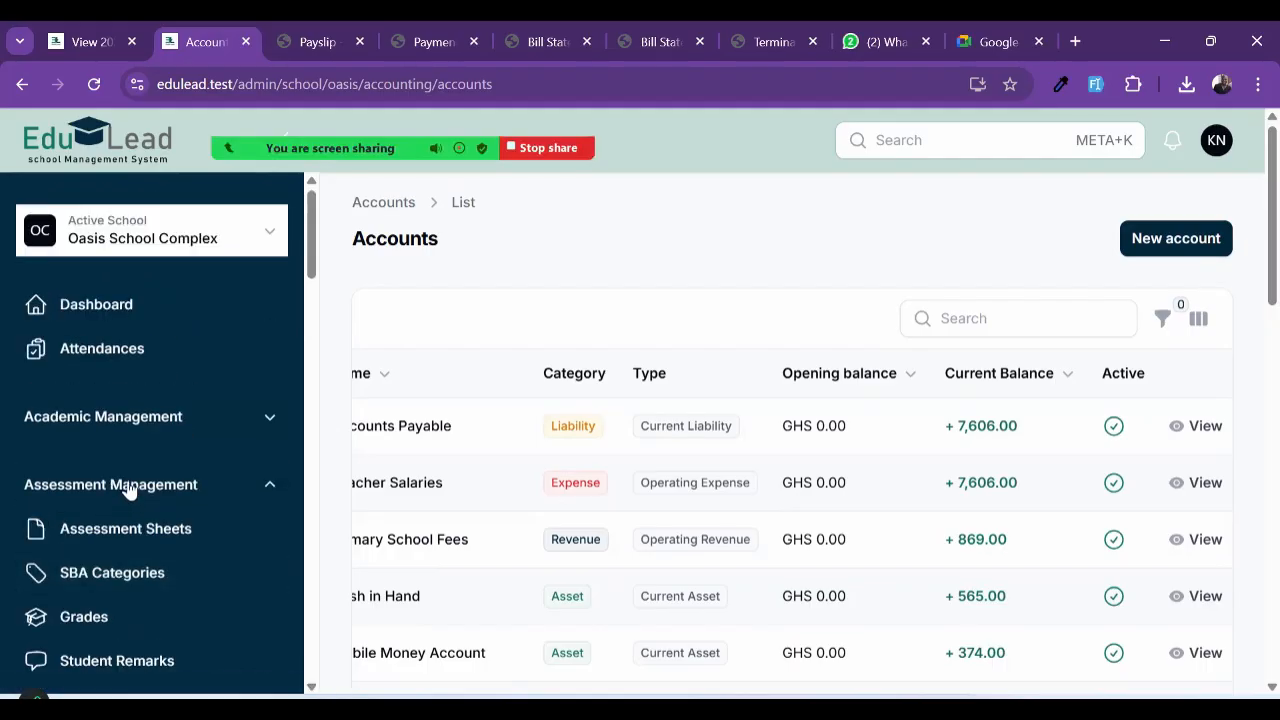
{"action": "left_click", "coordinate": [128, 488]}
Step: Expand the Fees Management group, open the fee payments list and start a new daily payment
{"action": "scroll", "coordinate": [126, 489], "scroll_direction": "down", "scroll_amount": 1}
{"action": "left_click", "coordinate": [118, 481]}
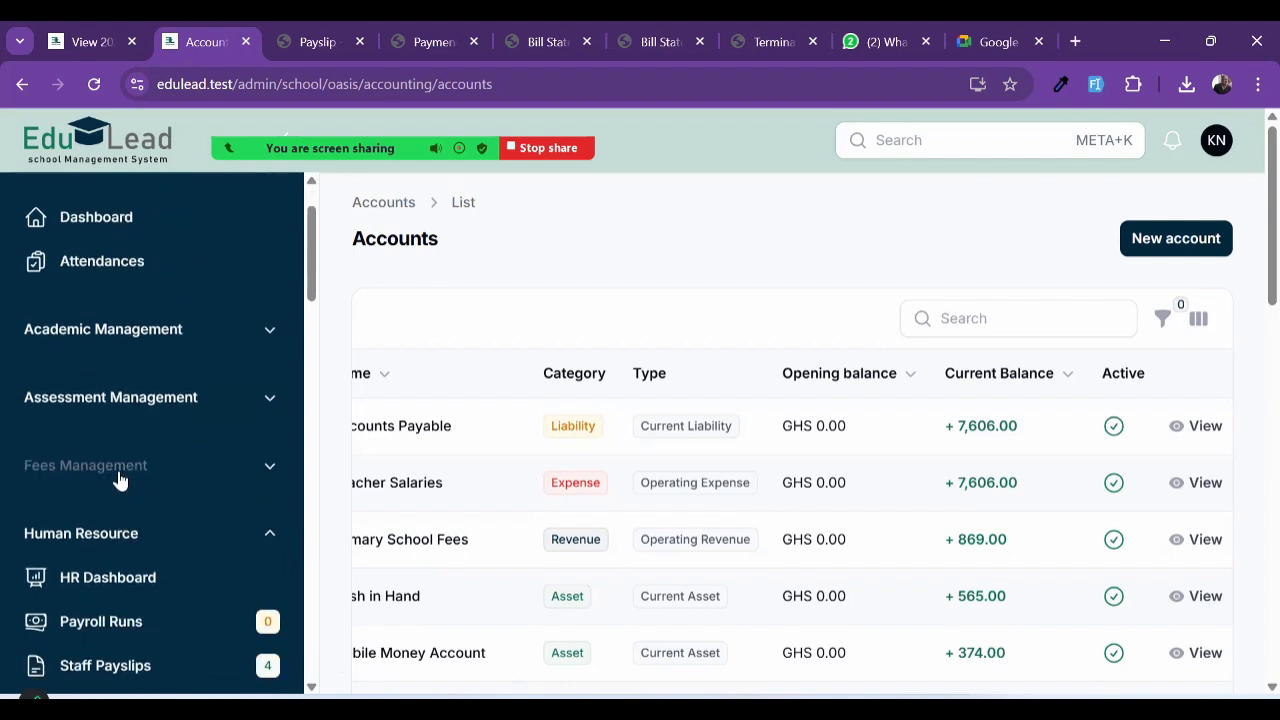
{"action": "scroll", "coordinate": [125, 560], "scroll_direction": "up", "scroll_amount": 1}
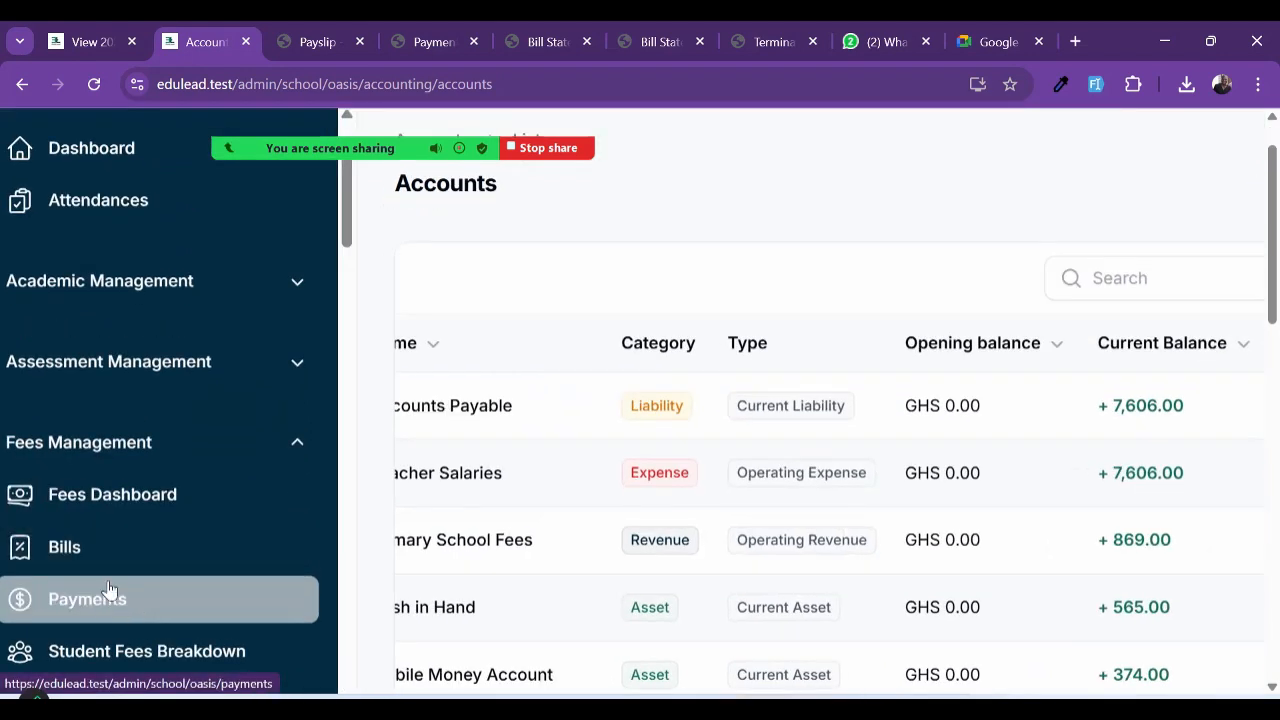
{"action": "left_click", "coordinate": [110, 590]}
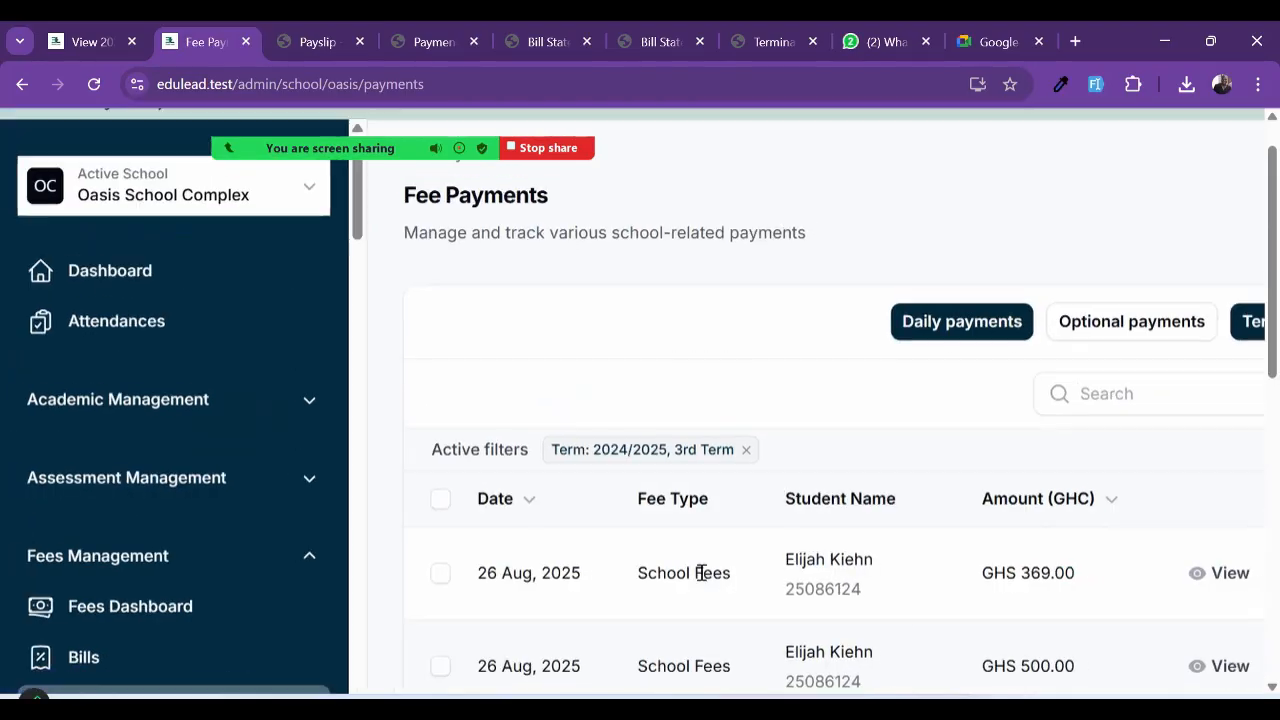
{"action": "left_click", "coordinate": [833, 347]}
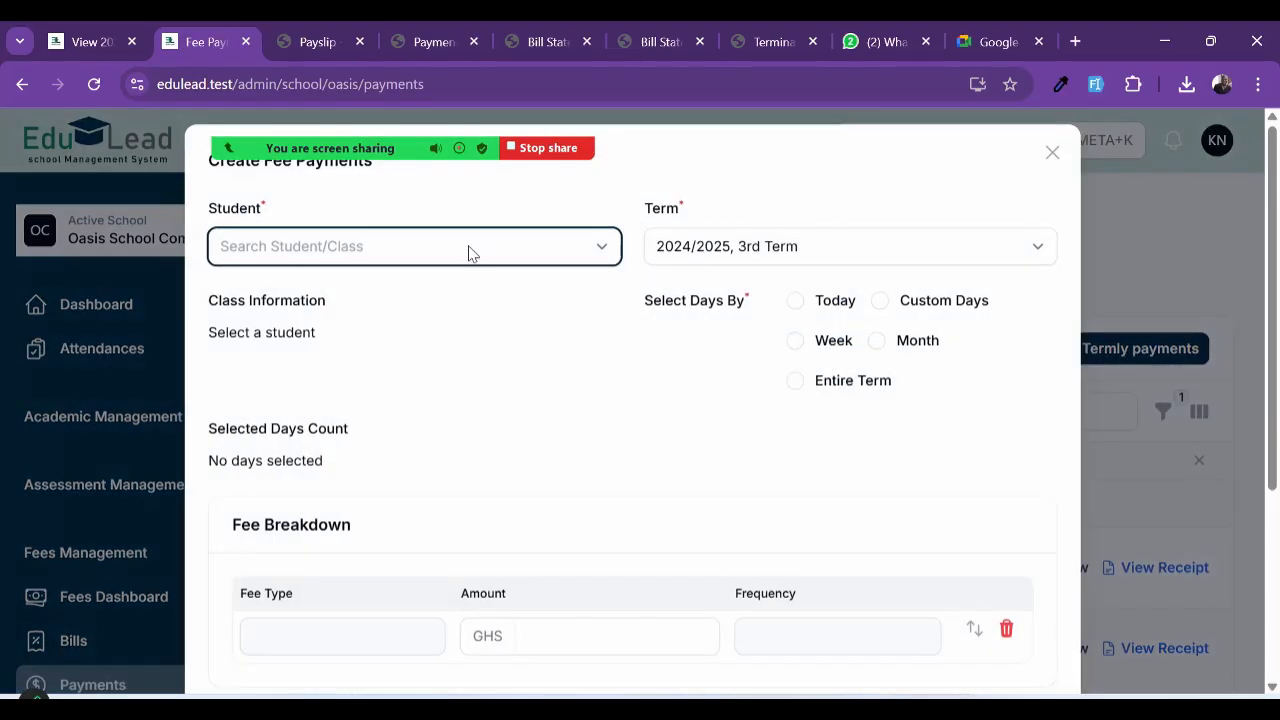
Step: Search the students for "a" and choose the first Basic 1 A student for the fee payment
{"action": "left_click", "coordinate": [470, 250]}
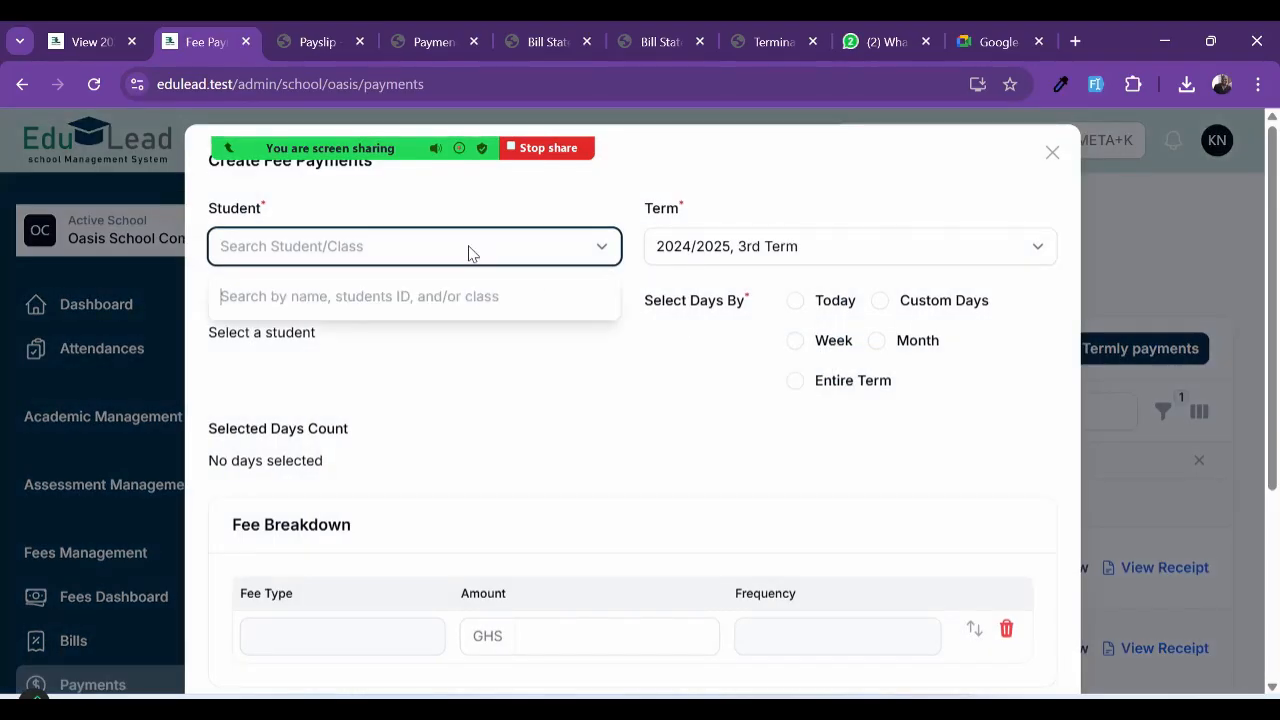
{"action": "type", "text": "a"}
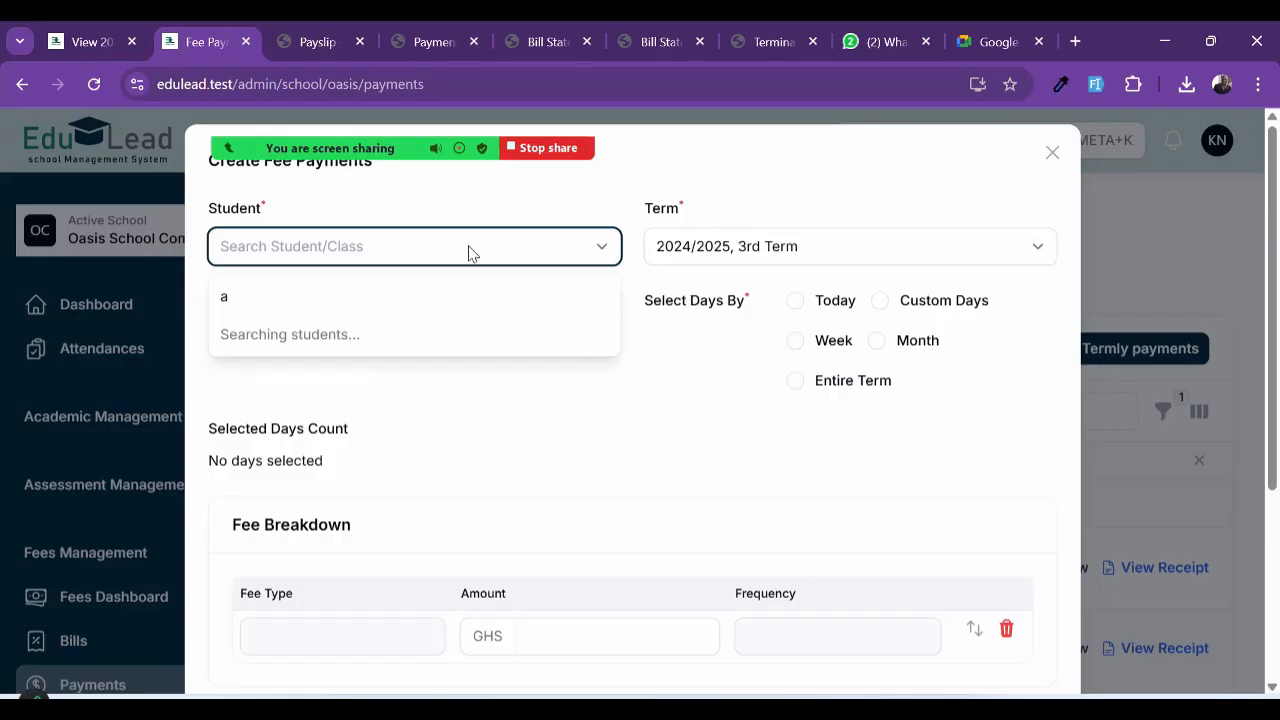
{"action": "scroll", "coordinate": [403, 366], "scroll_direction": "down", "scroll_amount": 1}
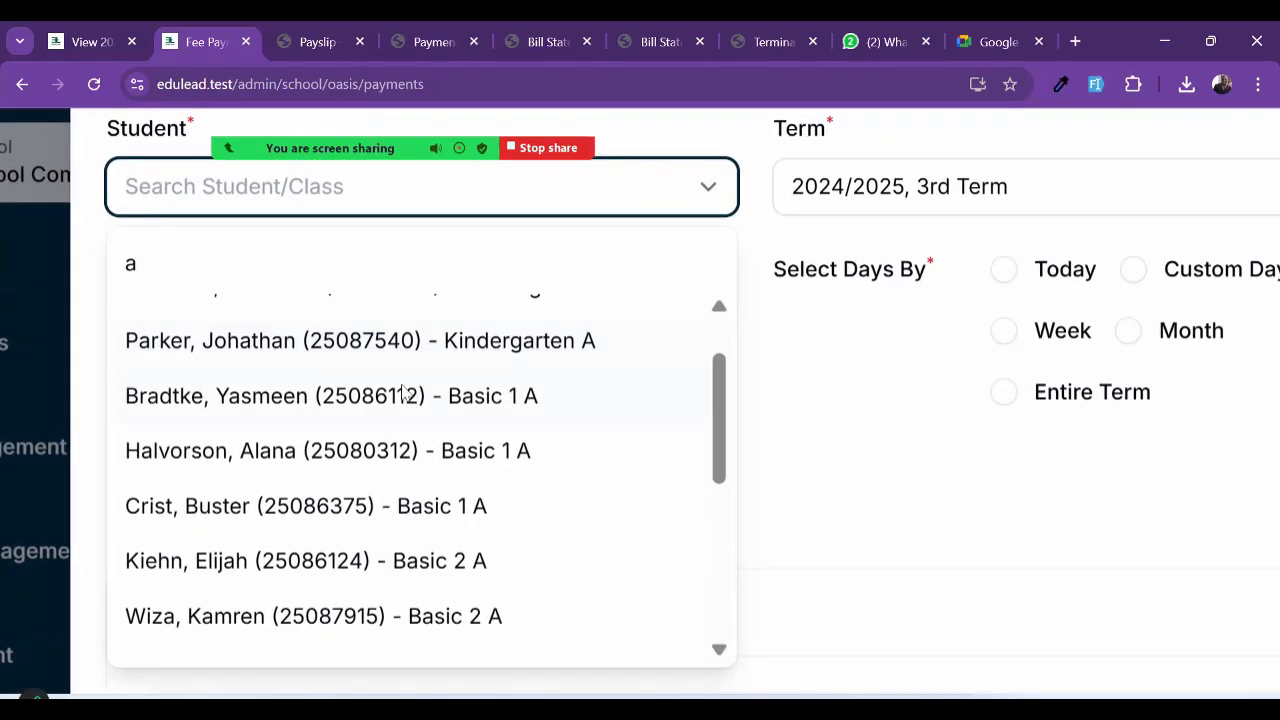
{"action": "left_click", "coordinate": [397, 400]}
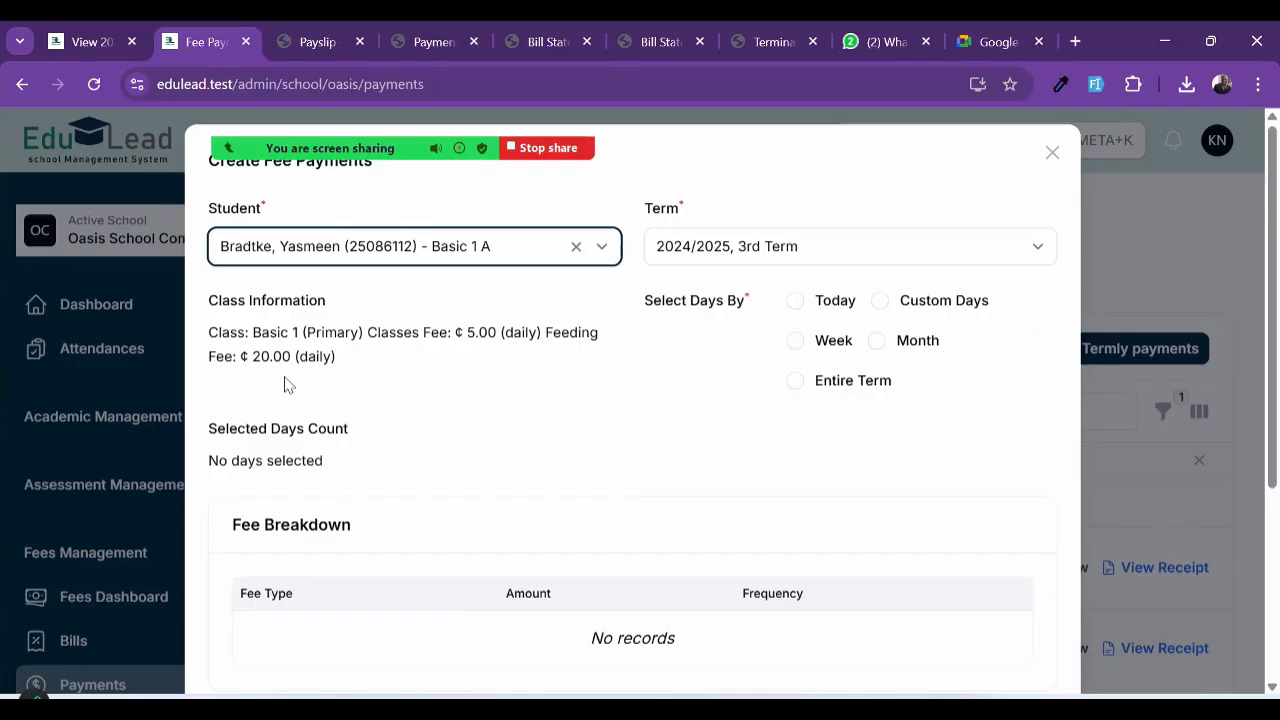
Step: Set the payment's day selection to Custom Days and choose May 01, May 02 and May 05, 2025
{"action": "left_click", "coordinate": [795, 301]}
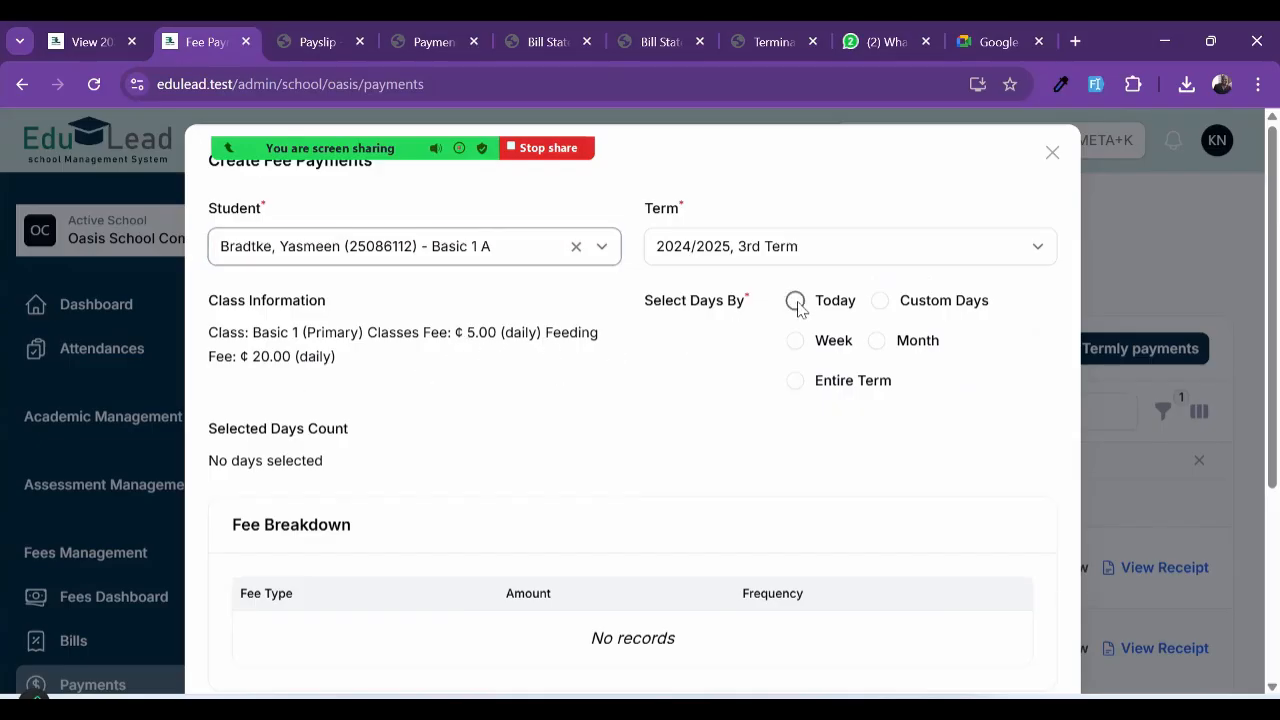
{"action": "left_click", "coordinate": [880, 302]}
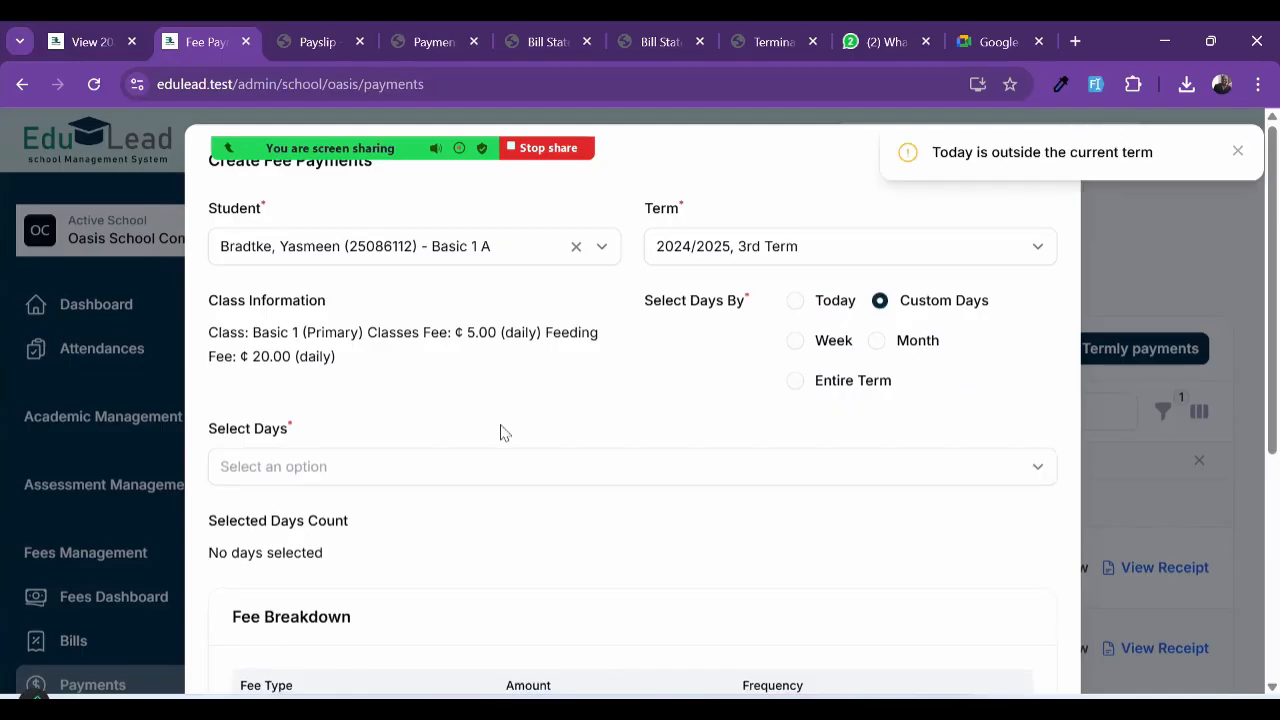
{"action": "scroll", "coordinate": [490, 415], "scroll_direction": "down", "scroll_amount": 1}
{"action": "left_click", "coordinate": [467, 381]}
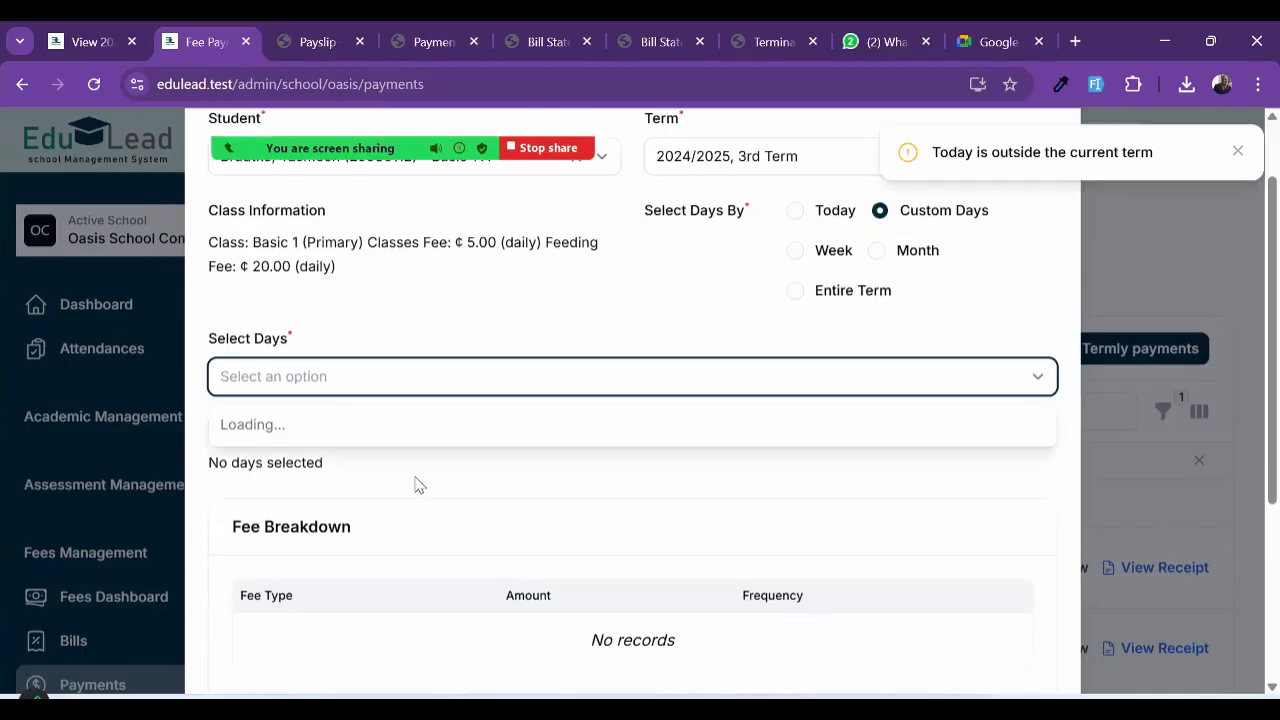
{"action": "left_click", "coordinate": [313, 441]}
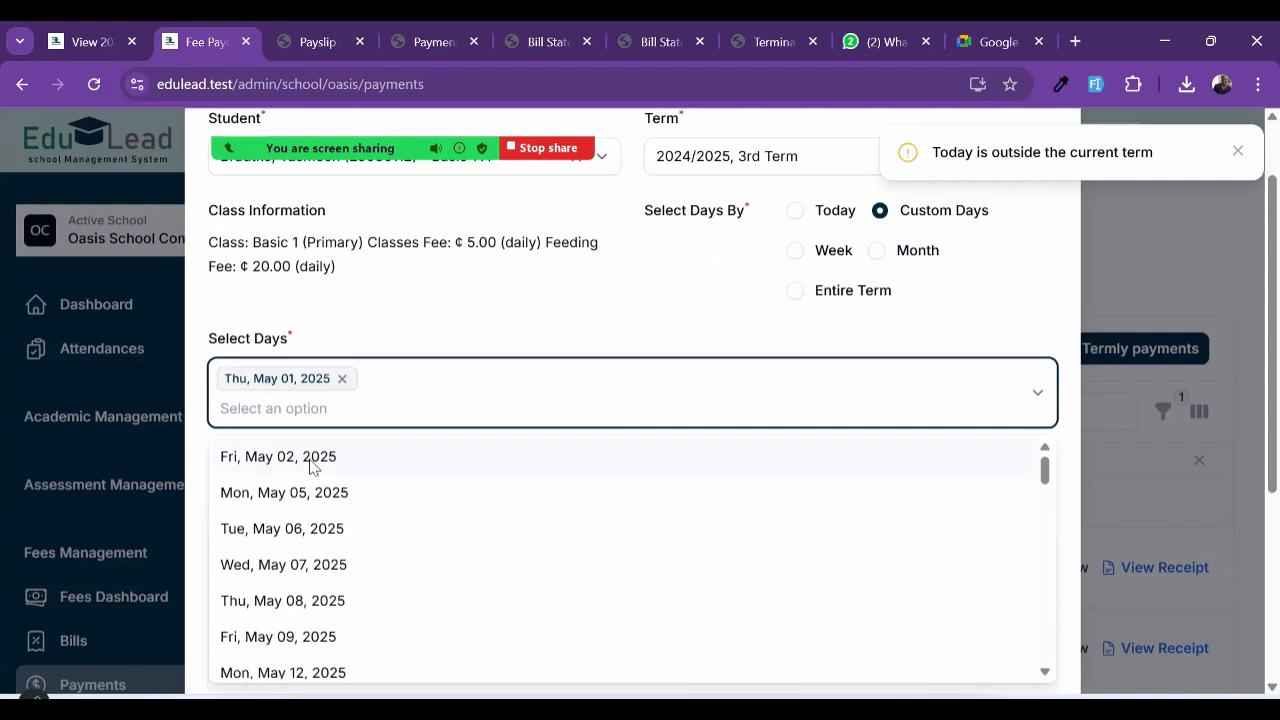
{"action": "left_click", "coordinate": [313, 465]}
{"action": "left_click", "coordinate": [313, 468]}
{"action": "left_click", "coordinate": [640, 290]}
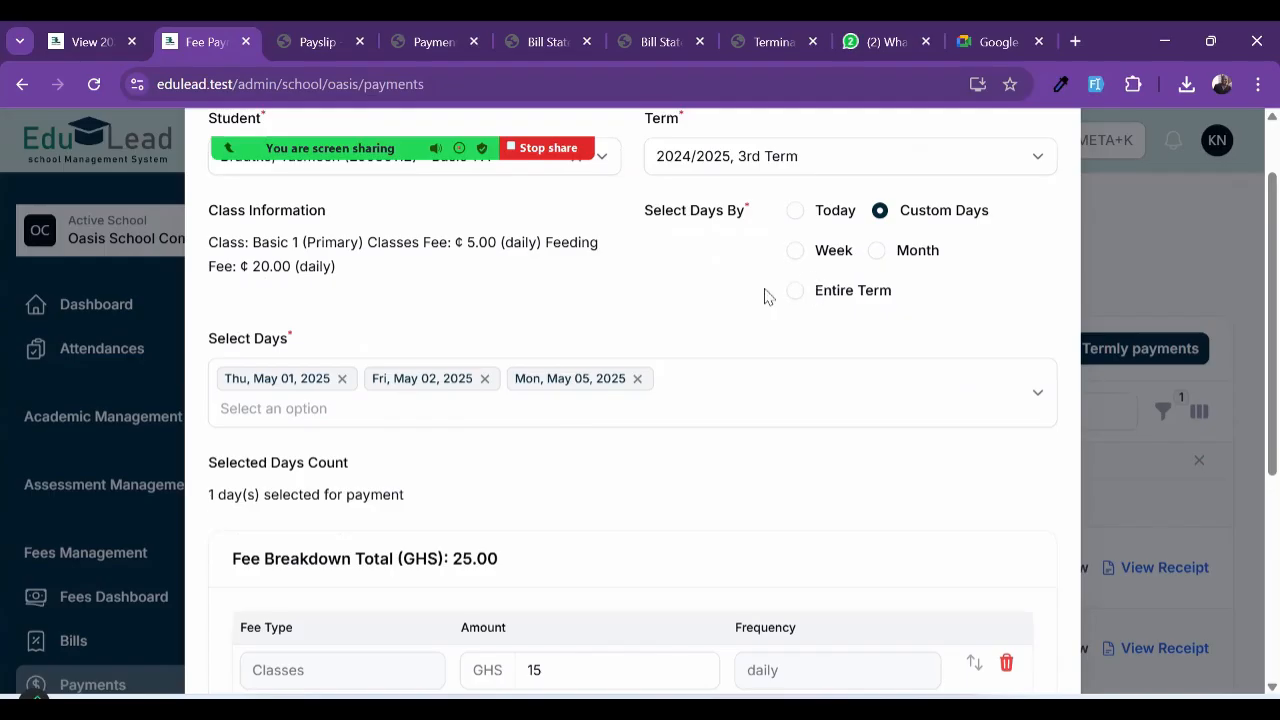
Step: Check the fee breakdown for the chosen days and submit the student's daily payment
{"action": "scroll", "coordinate": [736, 330], "scroll_direction": "down", "scroll_amount": 1}
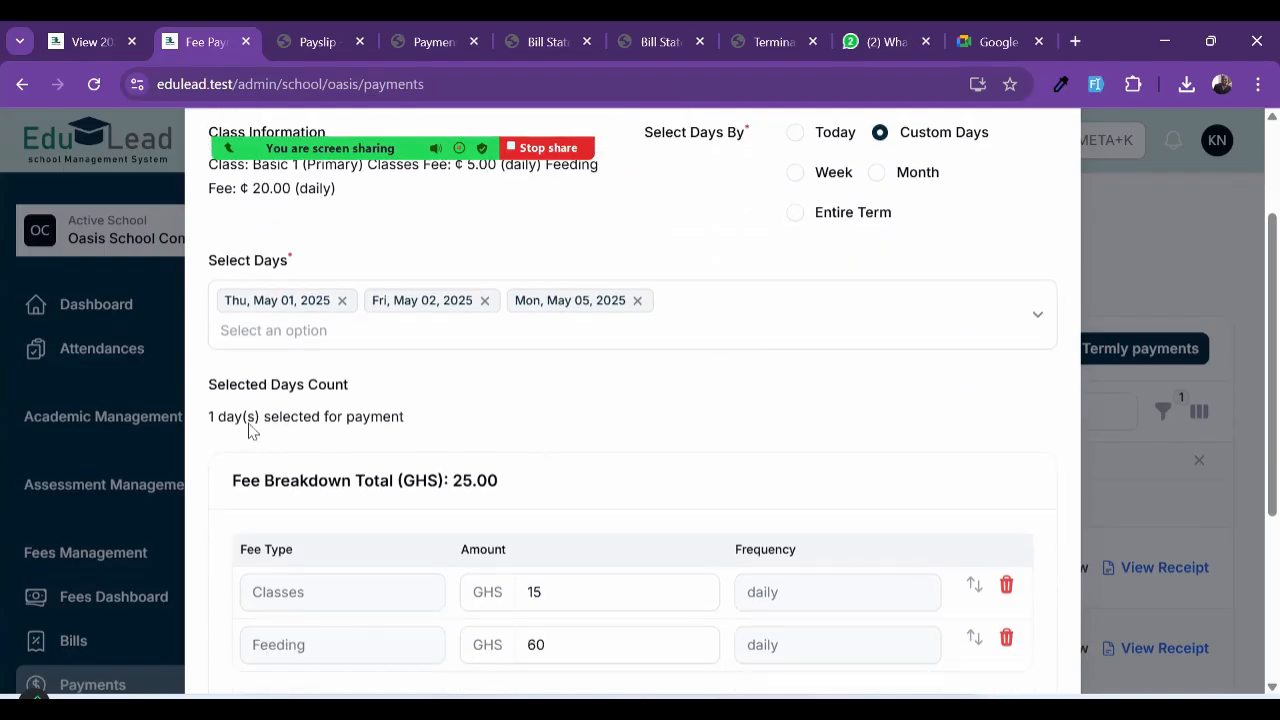
{"action": "scroll", "coordinate": [249, 431], "scroll_direction": "up", "scroll_amount": 5}
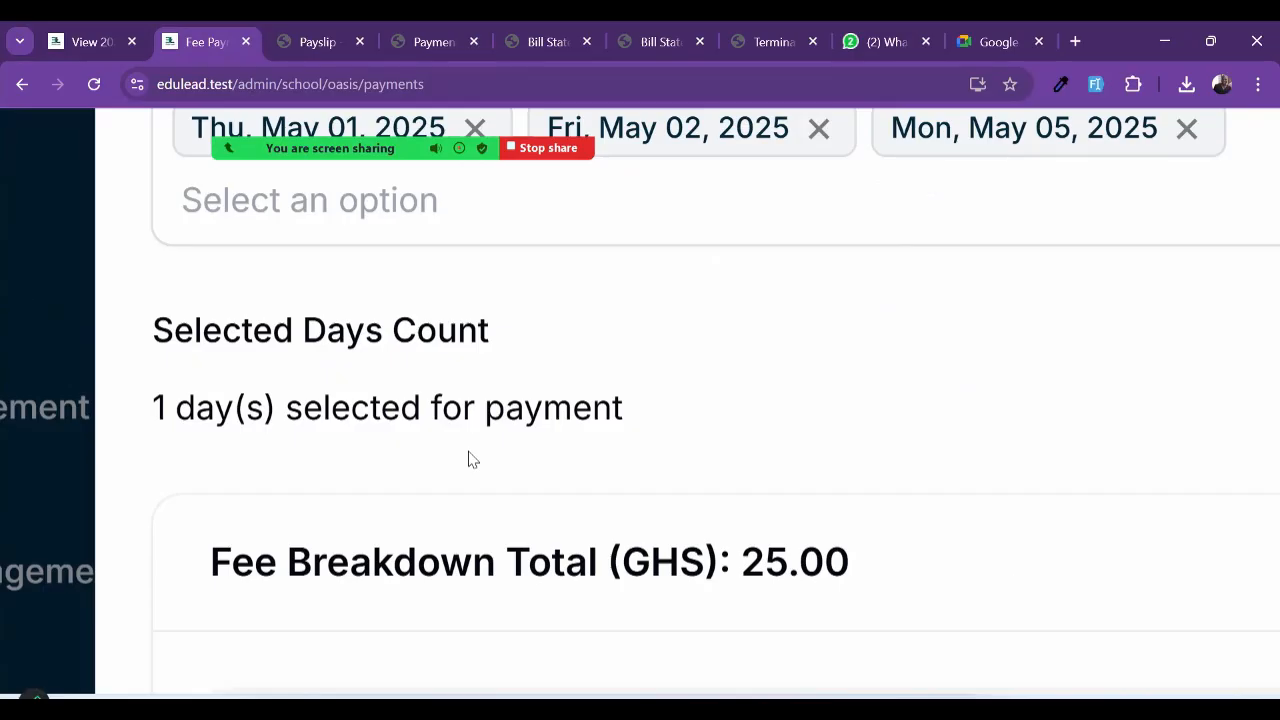
{"action": "scroll", "coordinate": [472, 459], "scroll_direction": "down", "scroll_amount": 5}
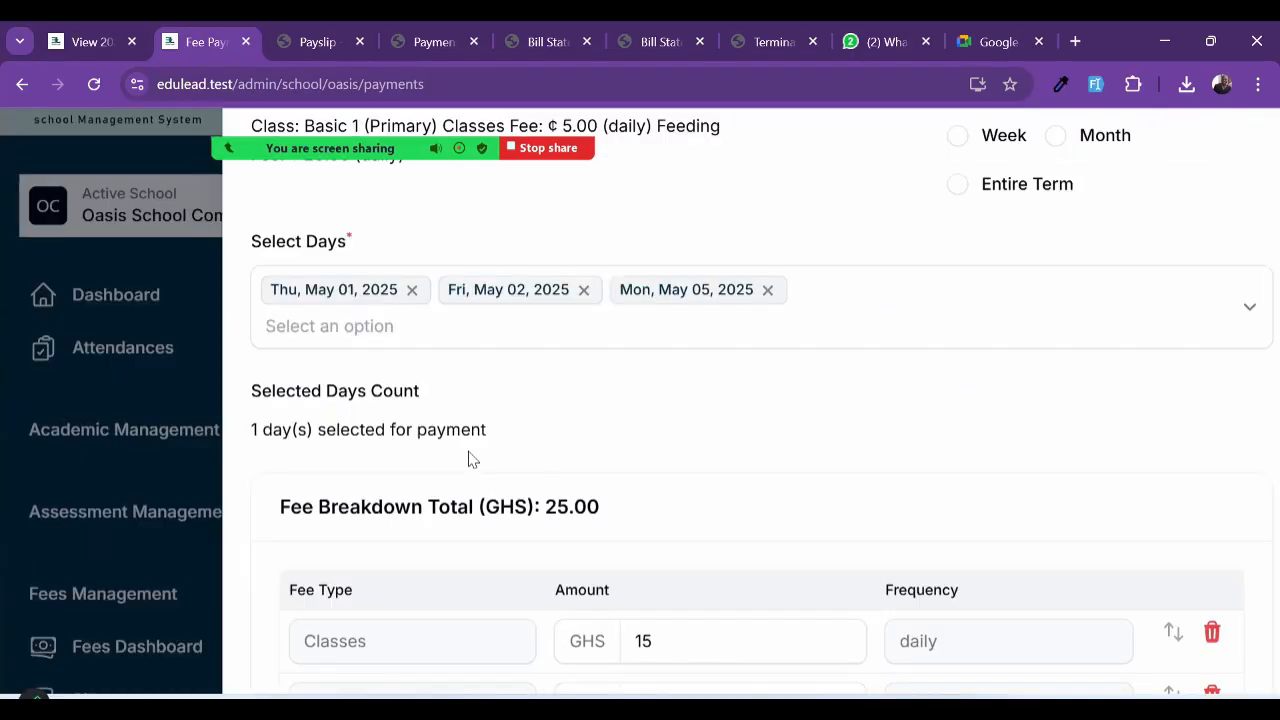
{"action": "scroll", "coordinate": [657, 474], "scroll_direction": "down", "scroll_amount": 2}
{"action": "scroll", "coordinate": [656, 472], "scroll_direction": "down", "scroll_amount": 2}
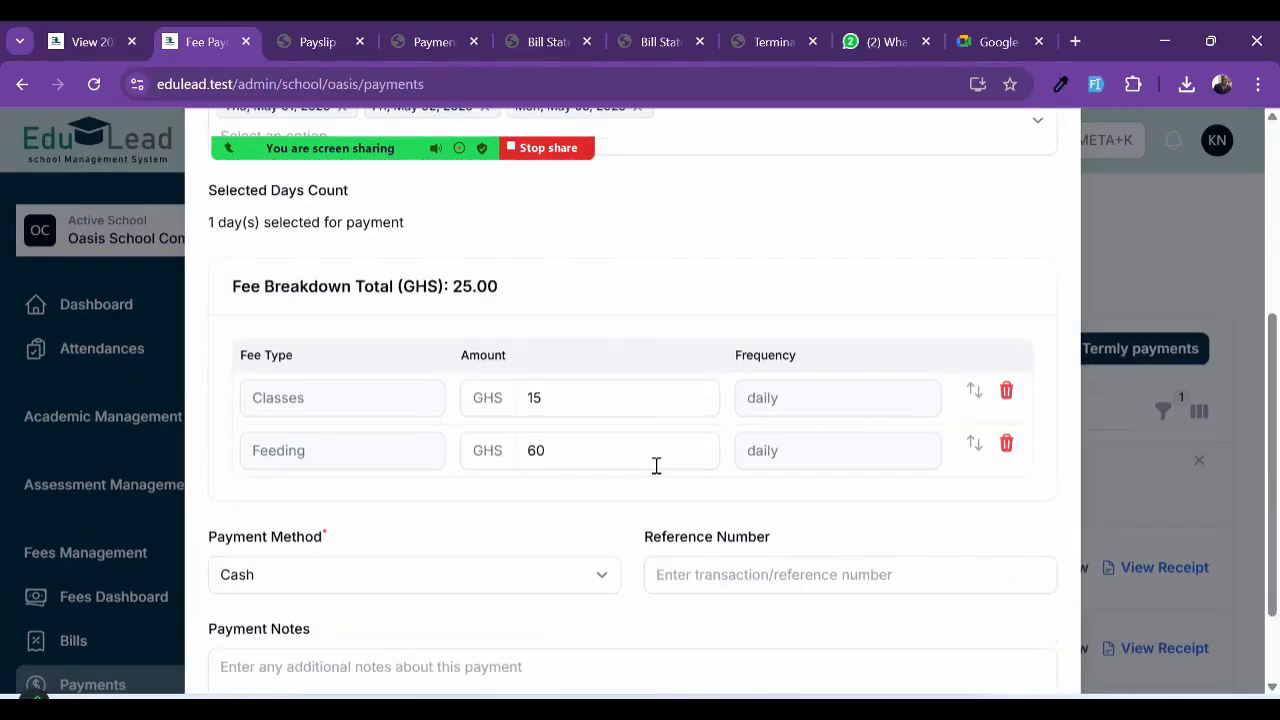
{"action": "scroll", "coordinate": [534, 474], "scroll_direction": "down", "scroll_amount": 2}
{"action": "left_click", "coordinate": [241, 636]}
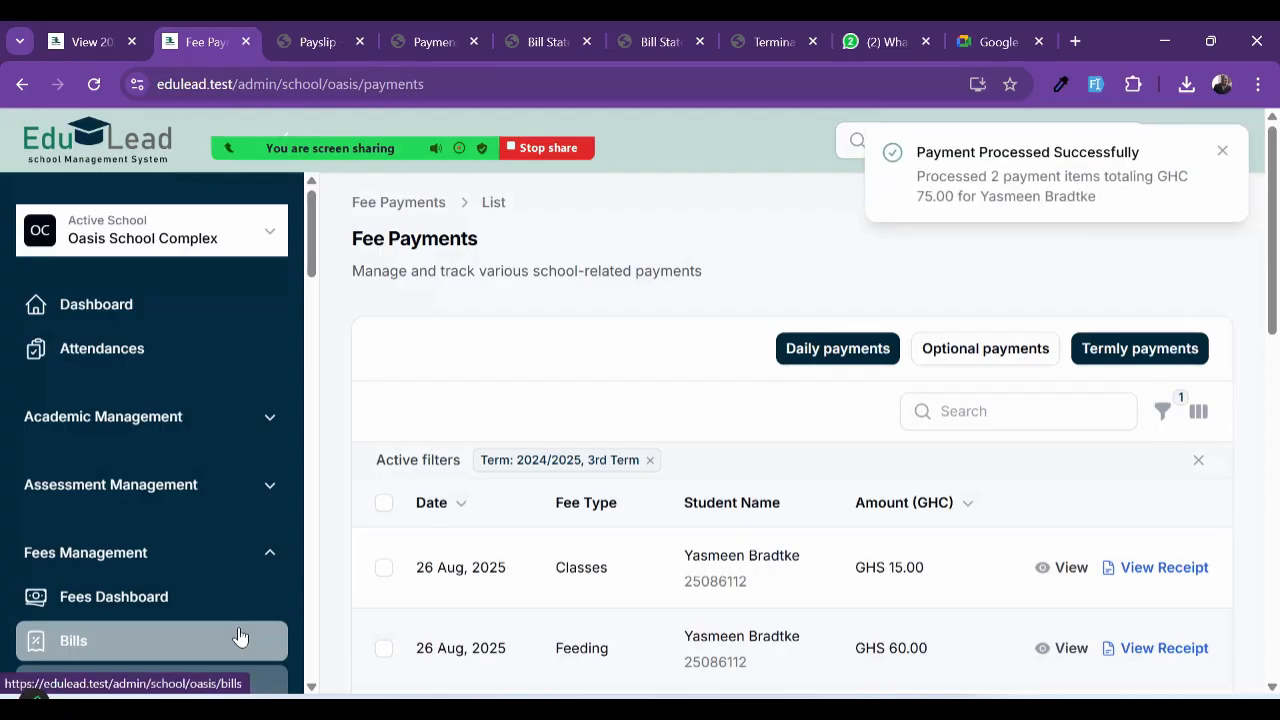
Step: Review the recent fee payments, search the list by the first letters of a student's name, and clear the search
{"action": "scroll", "coordinate": [603, 565], "scroll_direction": "down", "scroll_amount": 3}
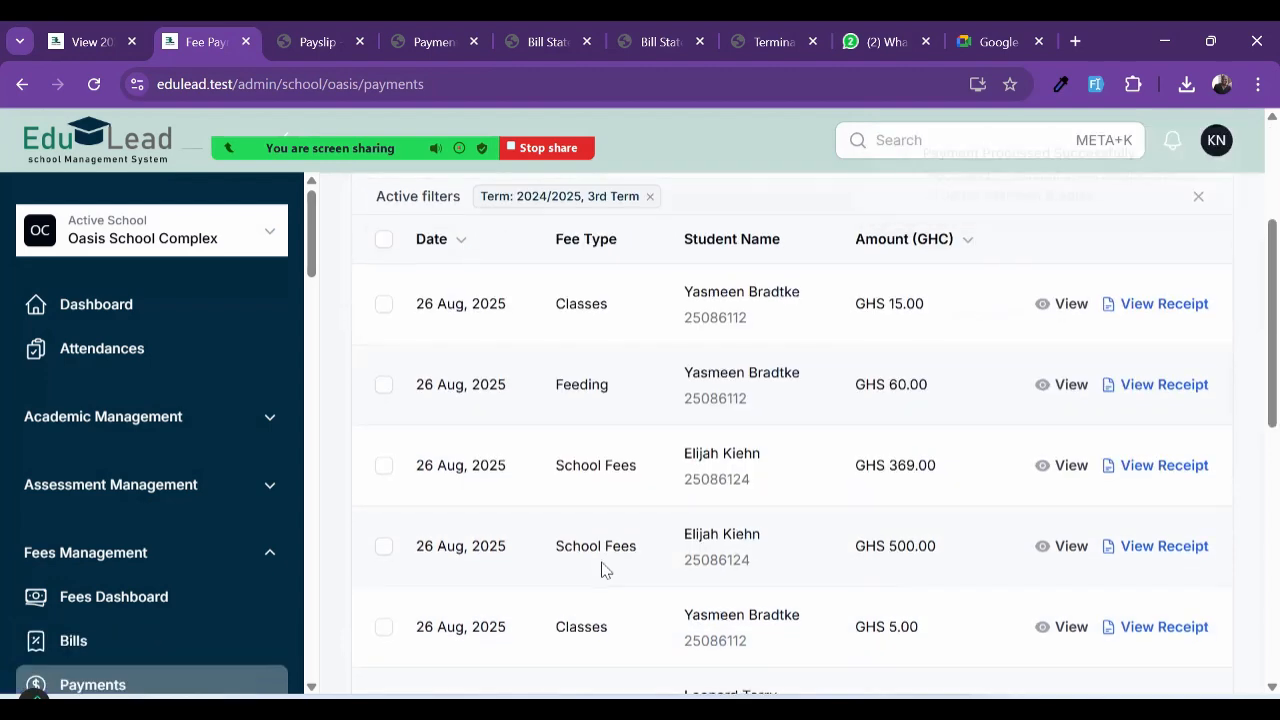
{"action": "scroll", "coordinate": [603, 565], "scroll_direction": "down", "scroll_amount": 1}
{"action": "scroll", "coordinate": [603, 570], "scroll_direction": "up", "scroll_amount": 3}
{"action": "scroll", "coordinate": [603, 570], "scroll_direction": "down", "scroll_amount": 1}
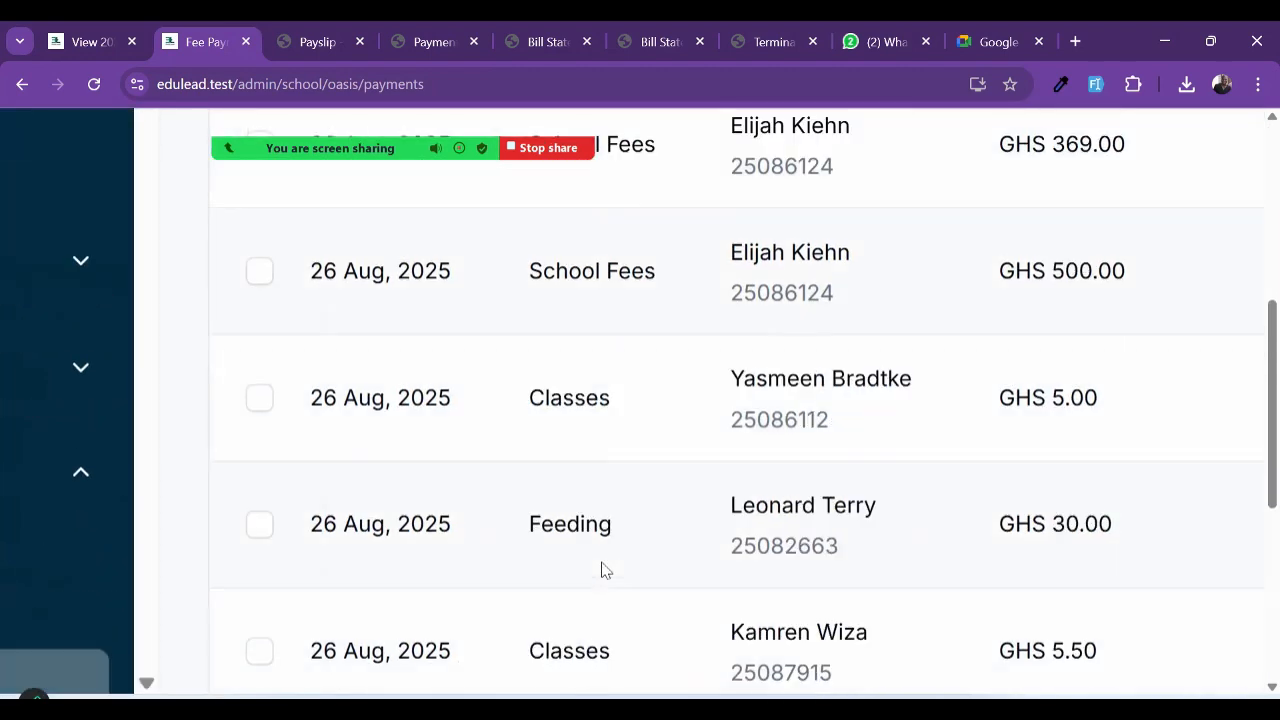
{"action": "scroll", "coordinate": [603, 570], "scroll_direction": "down", "scroll_amount": 3}
{"action": "scroll", "coordinate": [843, 409], "scroll_direction": "up", "scroll_amount": 5}
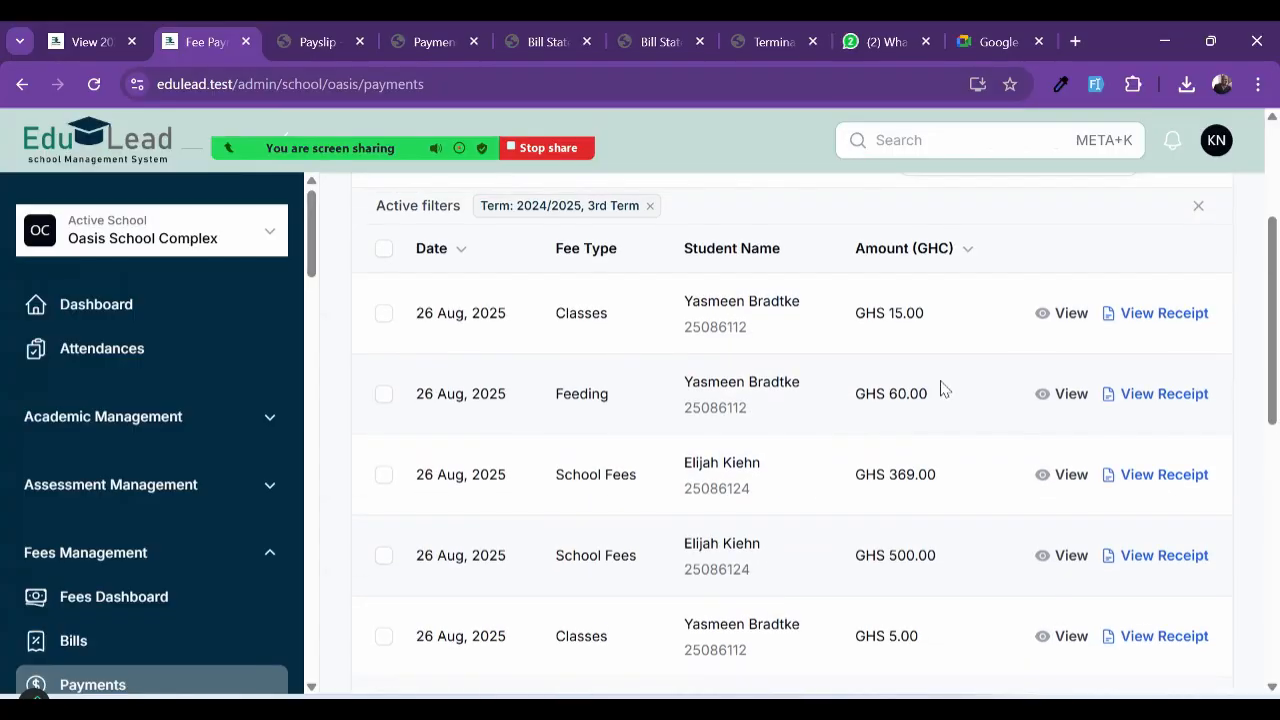
{"action": "left_click", "coordinate": [959, 411]}
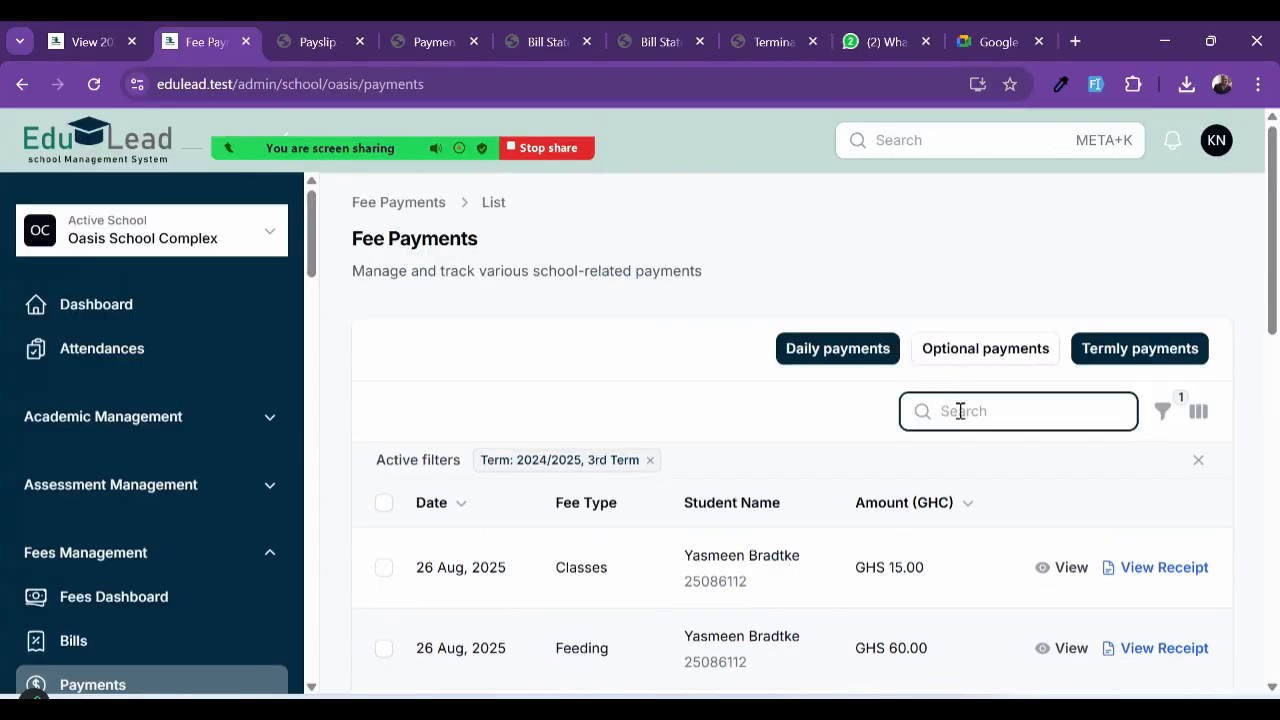
{"action": "type", "text": "a"}
{"action": "key", "text": "BackSpace"}
{"action": "type", "text": "e"}
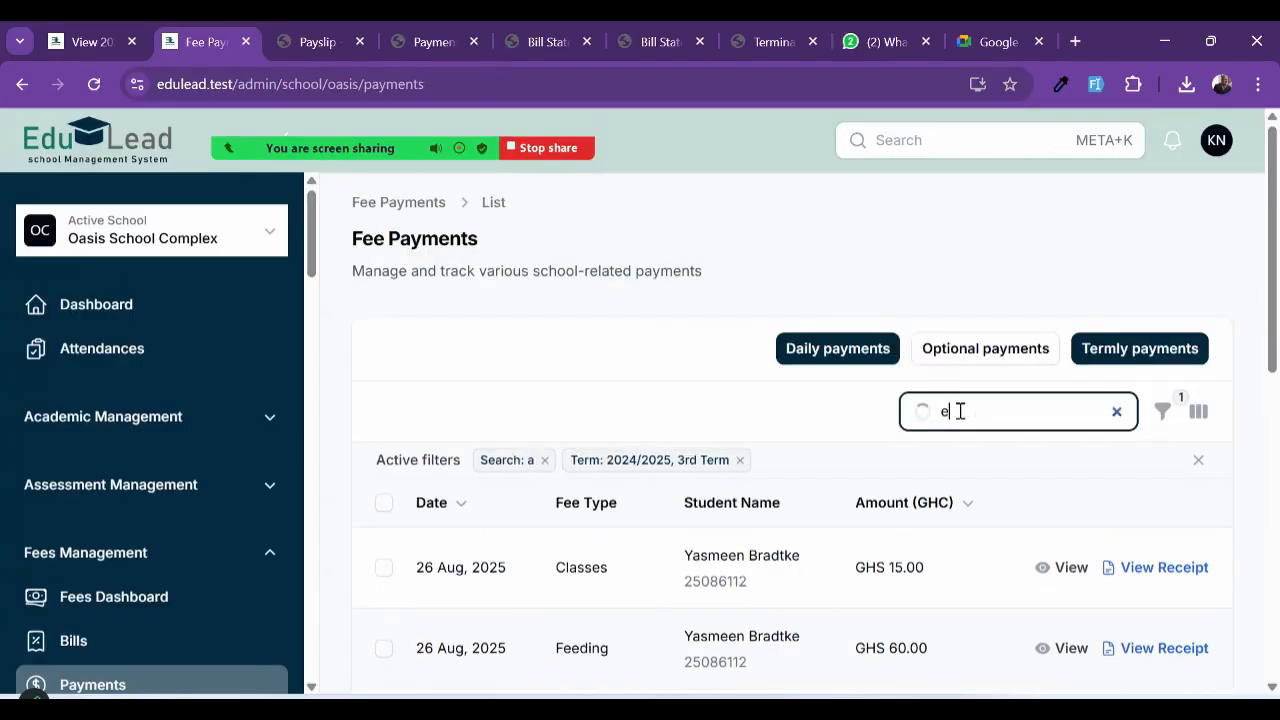
{"action": "type", "text": "li"}
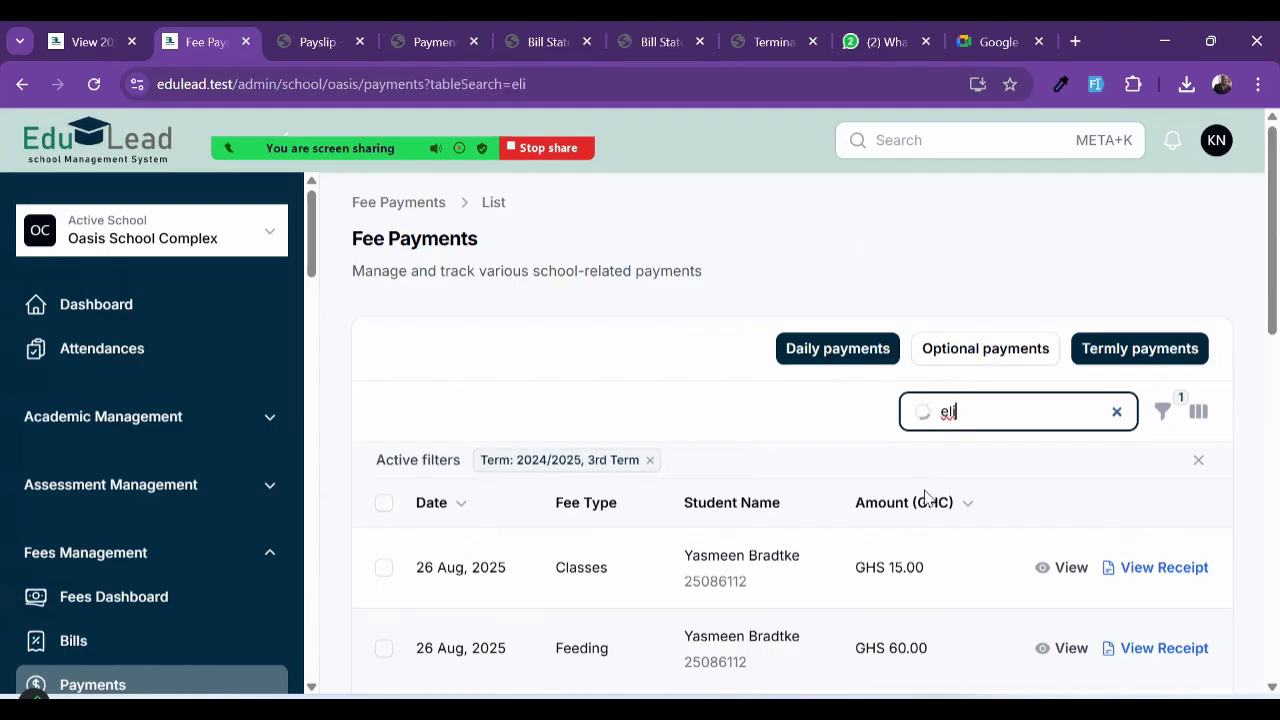
{"action": "scroll", "coordinate": [820, 510], "scroll_direction": "down", "scroll_amount": 2}
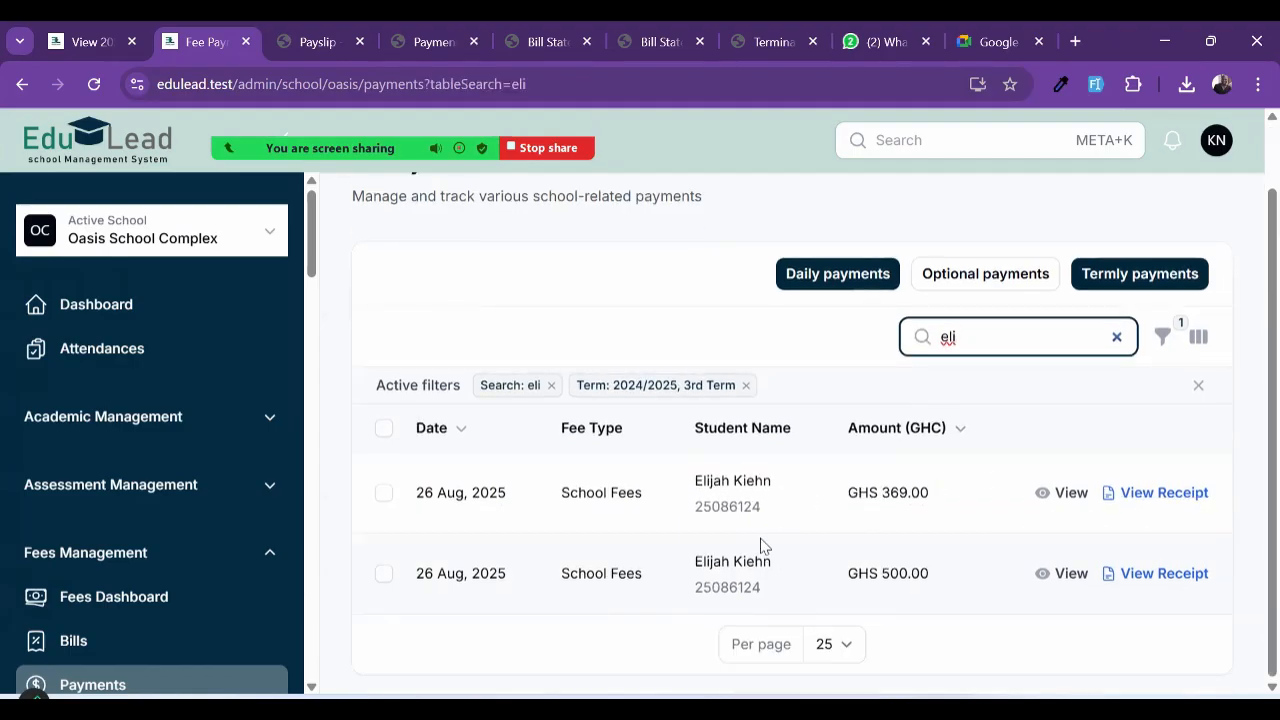
{"action": "left_click", "coordinate": [1117, 339]}
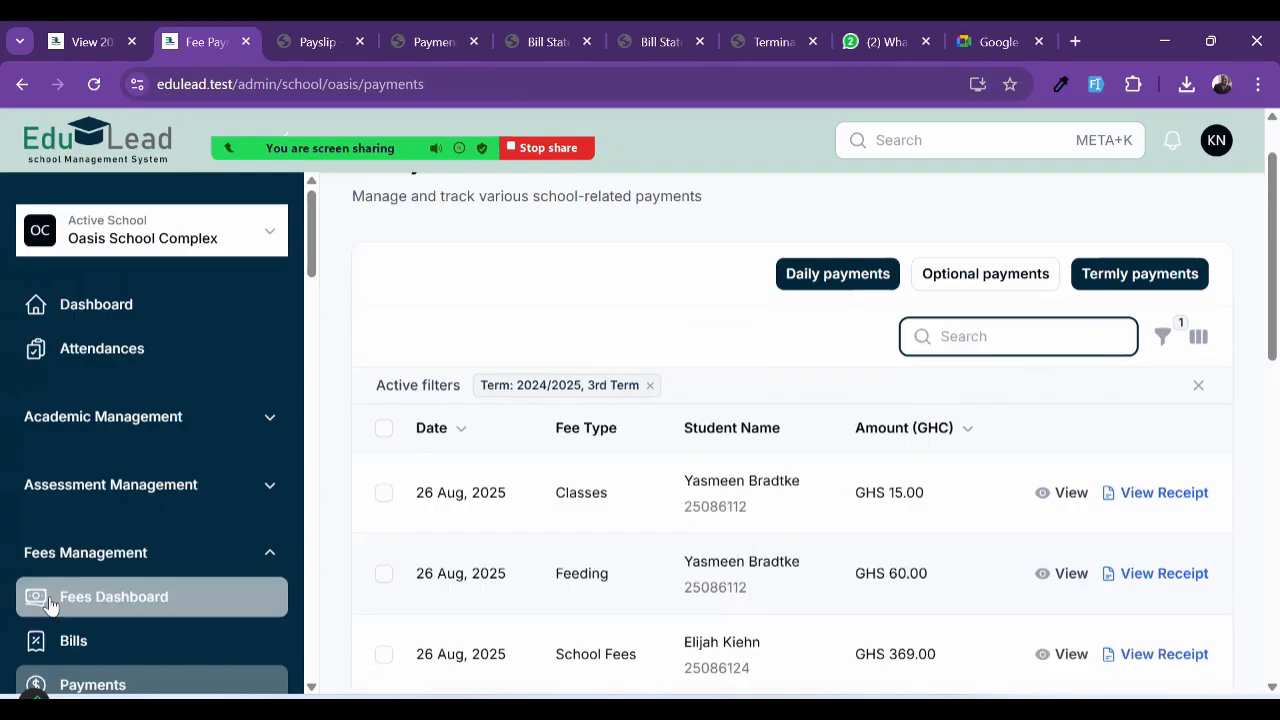
Step: Expand the Communication group, open the messages list and start a new message
{"action": "scroll", "coordinate": [48, 604], "scroll_direction": "down", "scroll_amount": 6}
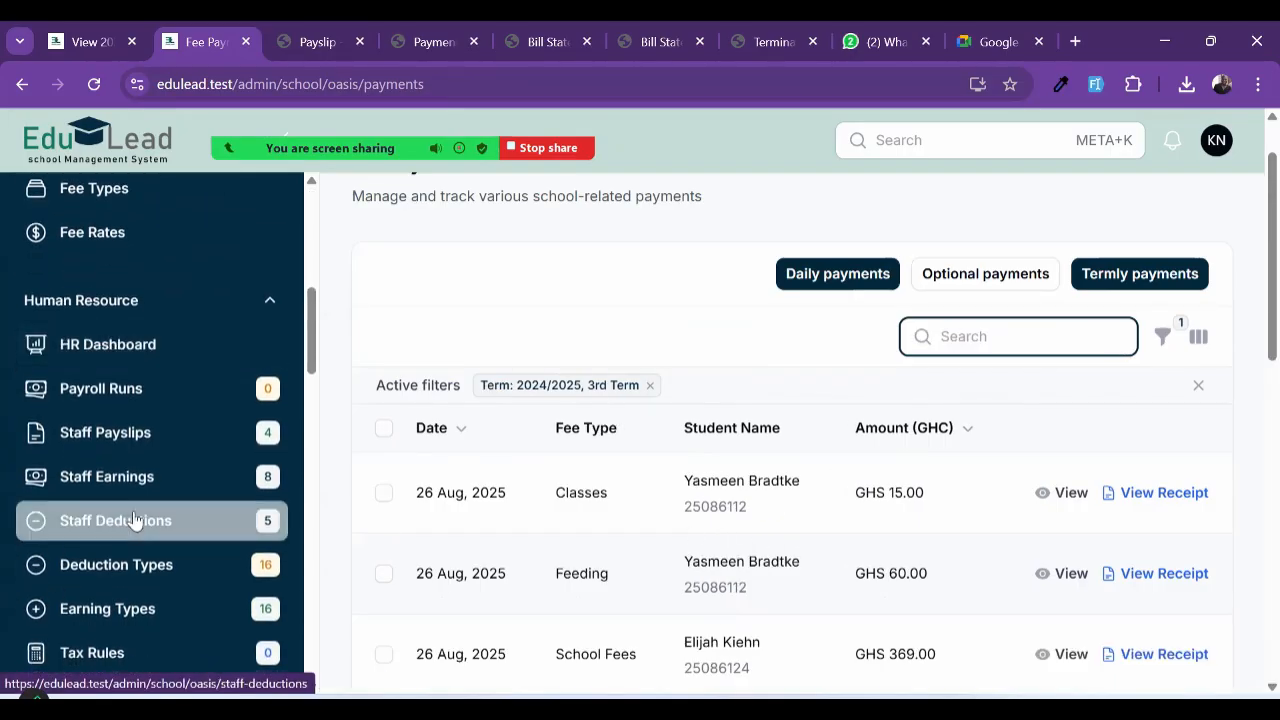
{"action": "scroll", "coordinate": [135, 520], "scroll_direction": "down", "scroll_amount": 10}
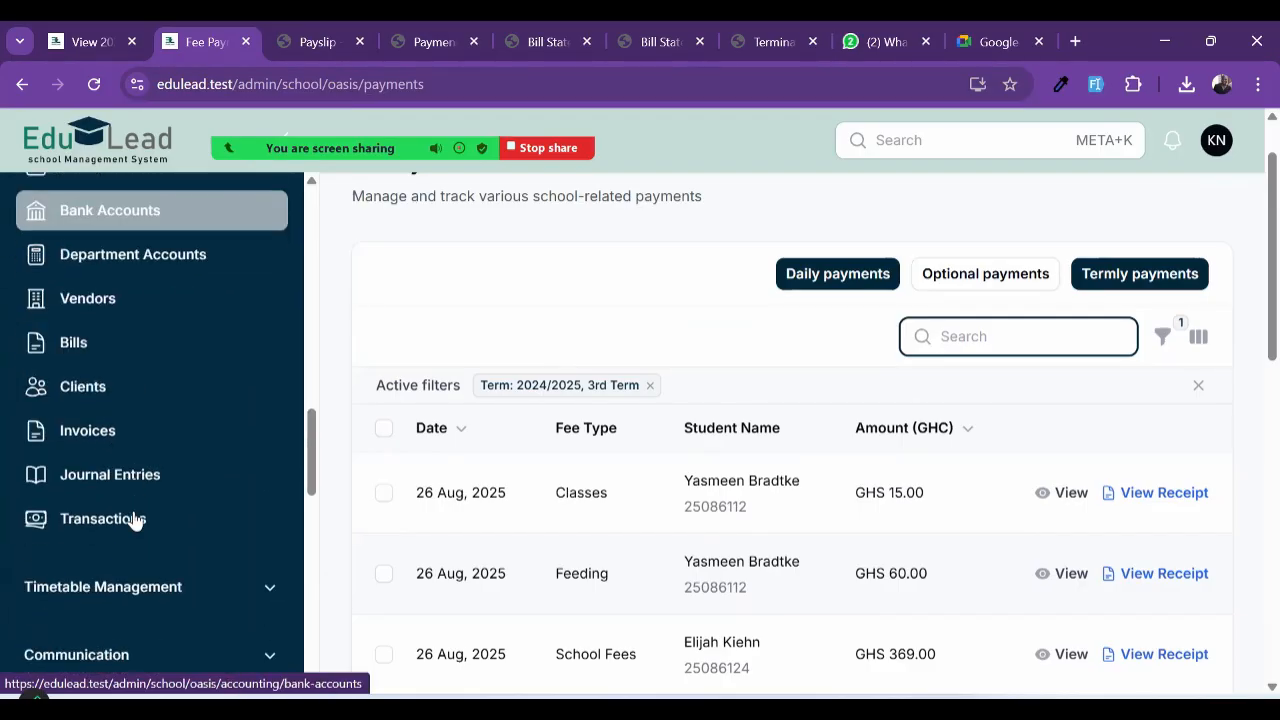
{"action": "scroll", "coordinate": [135, 520], "scroll_direction": "down", "scroll_amount": 2}
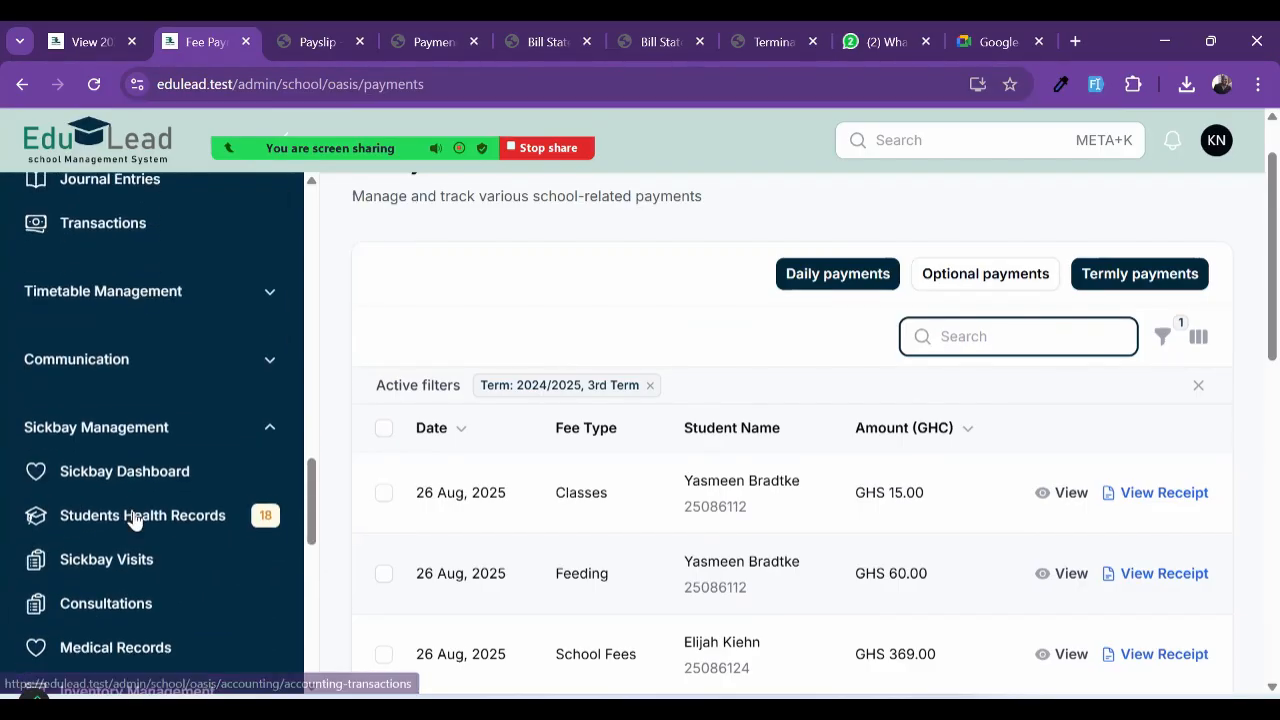
{"action": "left_click", "coordinate": [96, 361]}
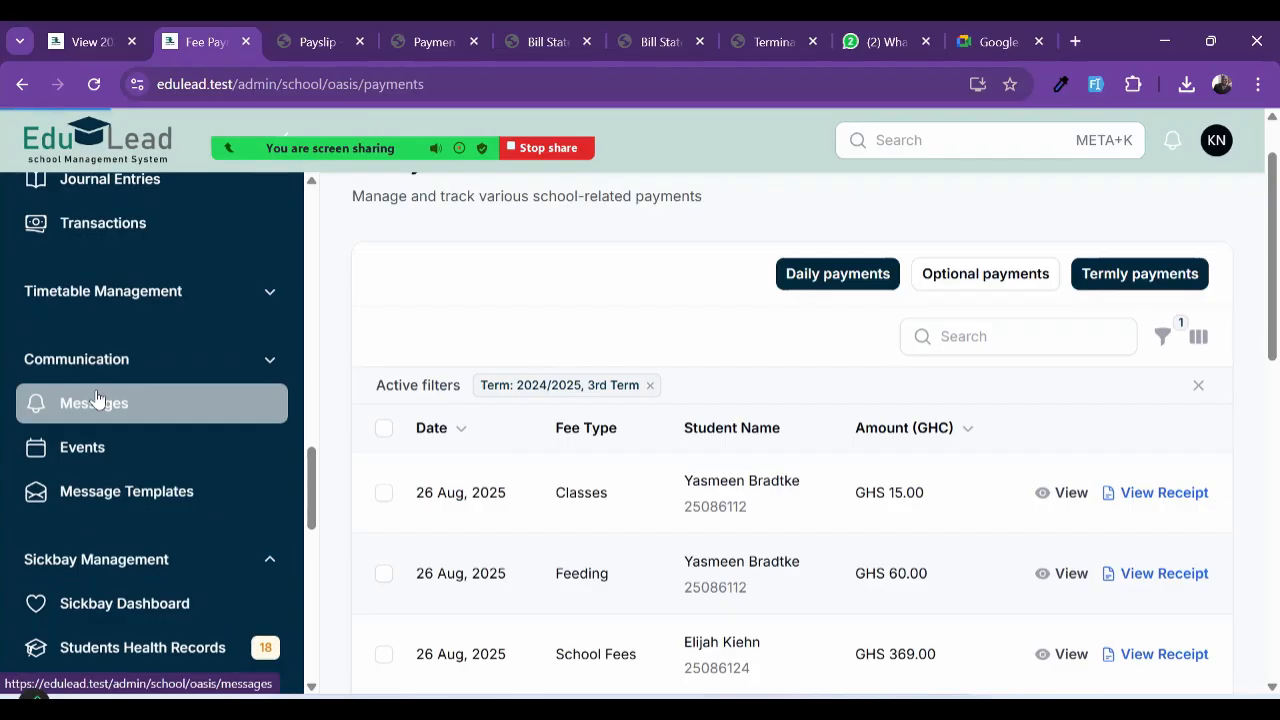
{"action": "left_click", "coordinate": [95, 401]}
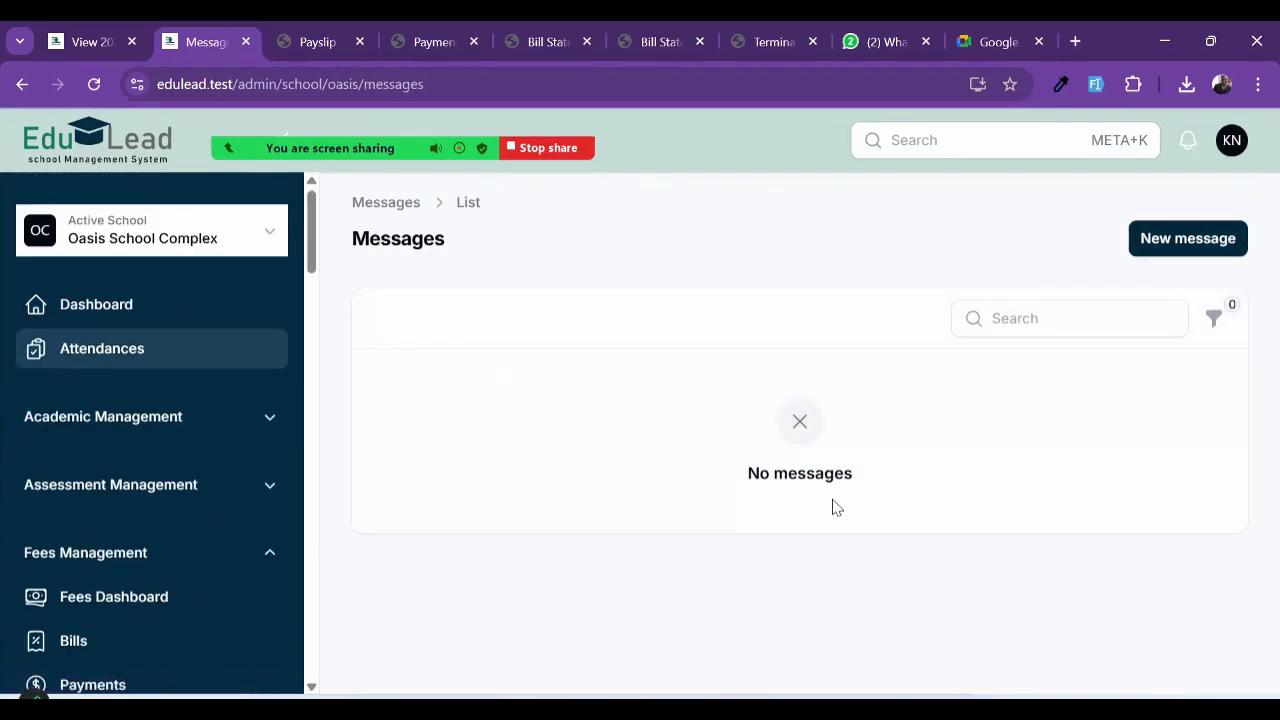
{"action": "left_click", "coordinate": [1166, 245]}
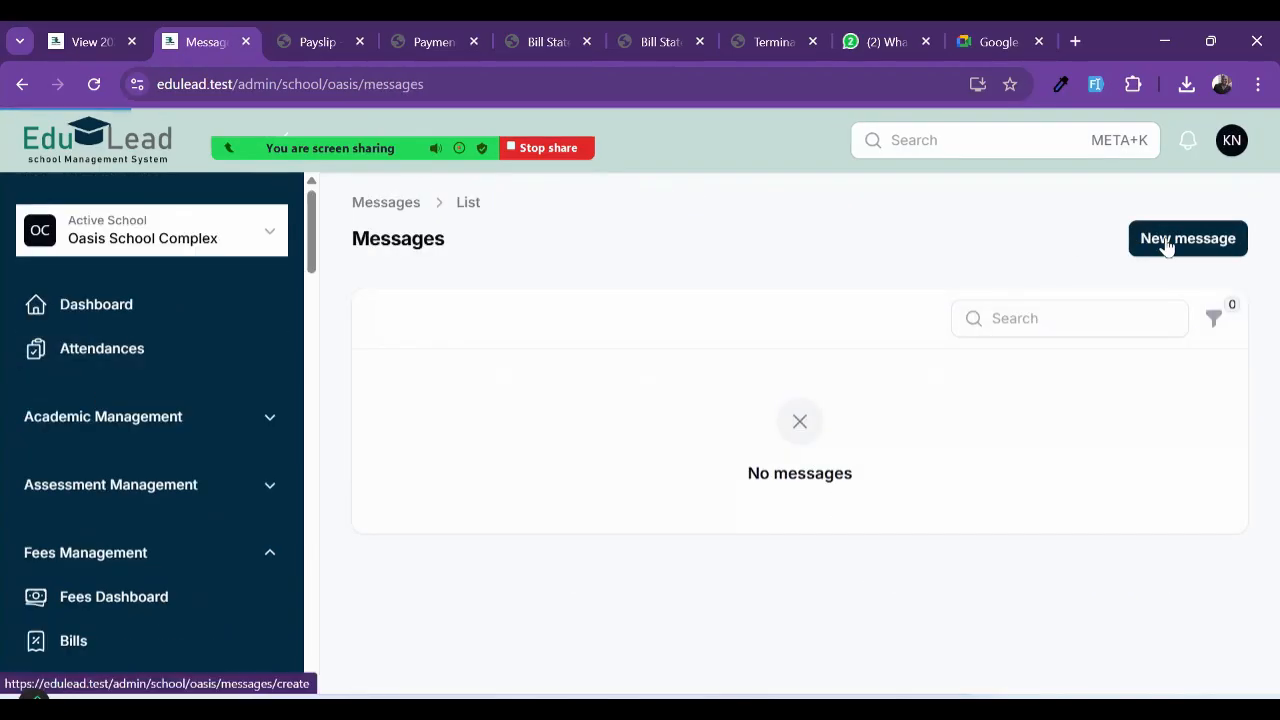
Step: Set the new message's subject to "PTA Meeting"
{"action": "scroll", "coordinate": [740, 373], "scroll_direction": "up", "scroll_amount": 5}
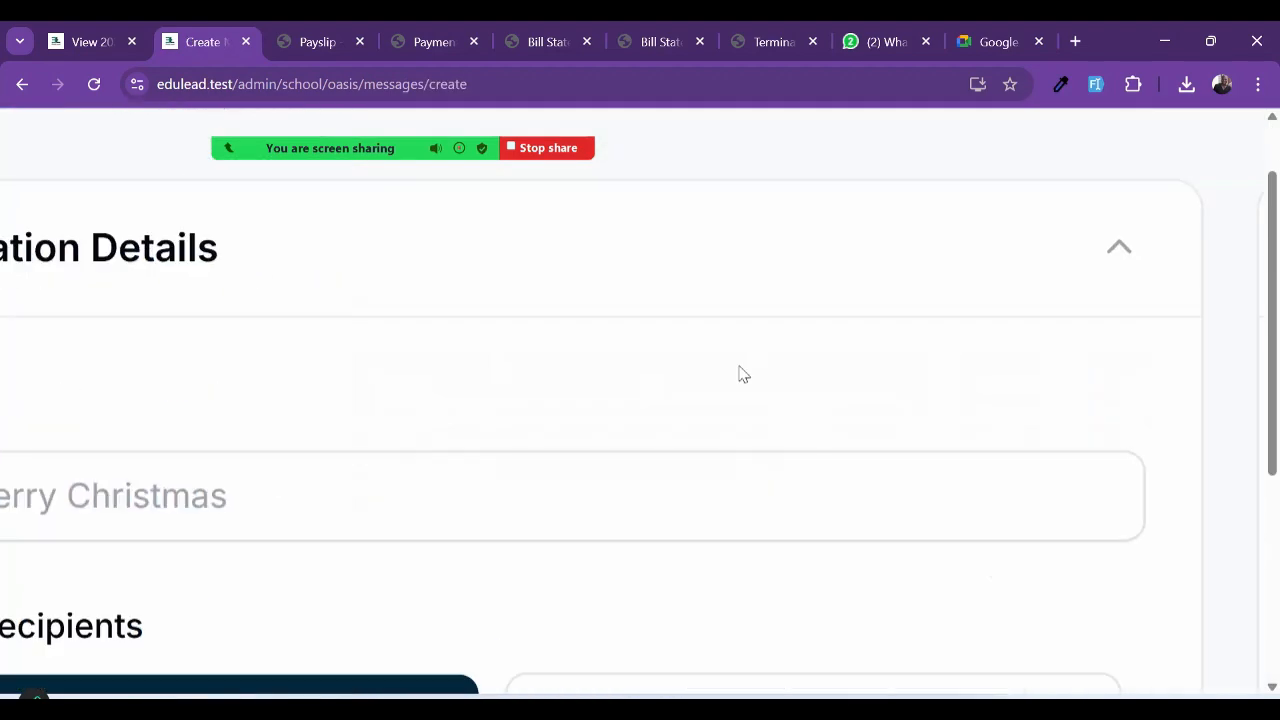
{"action": "scroll", "coordinate": [740, 373], "scroll_direction": "down", "scroll_amount": 3}
{"action": "left_click", "coordinate": [314, 451]}
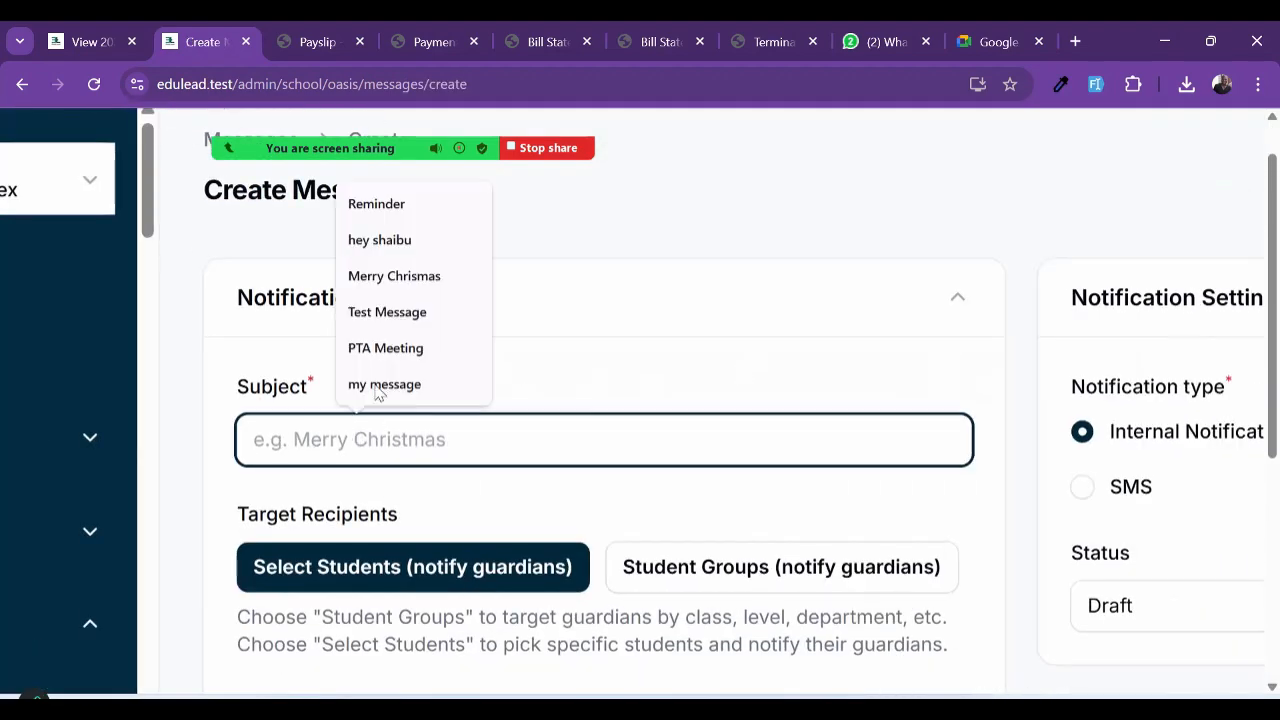
{"action": "left_click", "coordinate": [374, 348]}
{"action": "scroll", "coordinate": [490, 430], "scroll_direction": "down", "scroll_amount": 2}
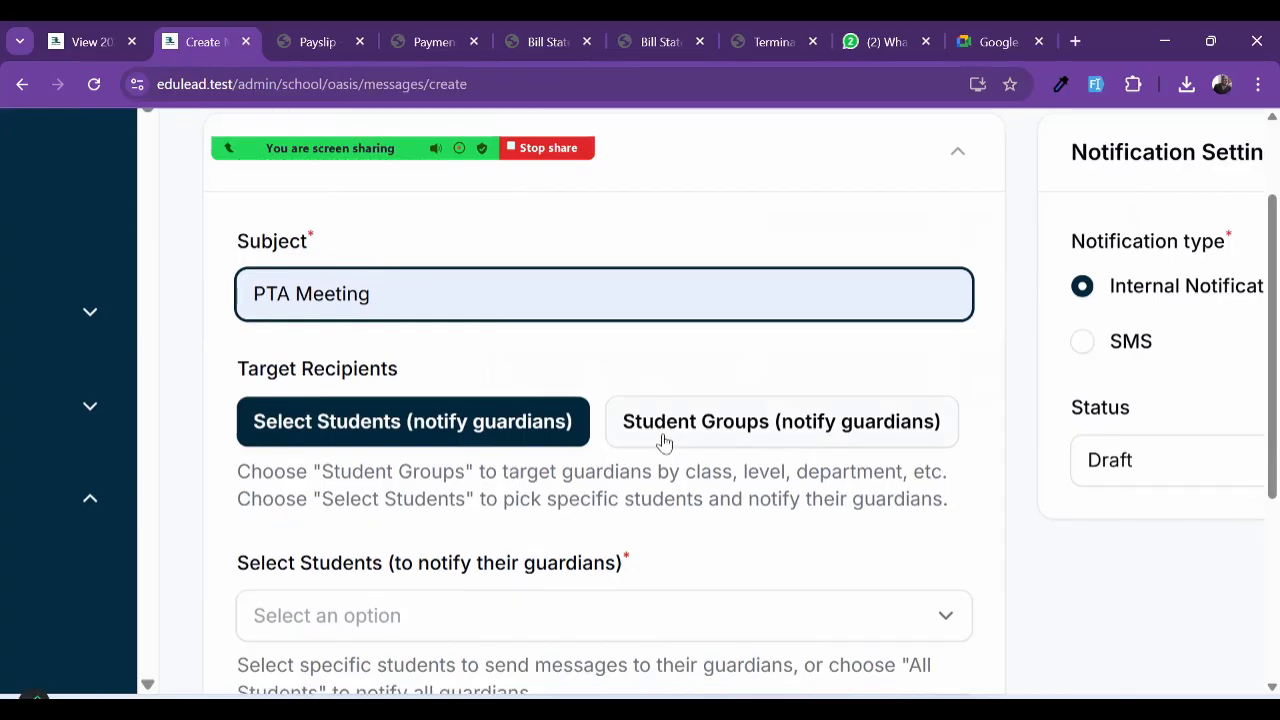
Step: Target the message at selected students and choose All Students (notify all guardians) as recipients
{"action": "left_click", "coordinate": [502, 442]}
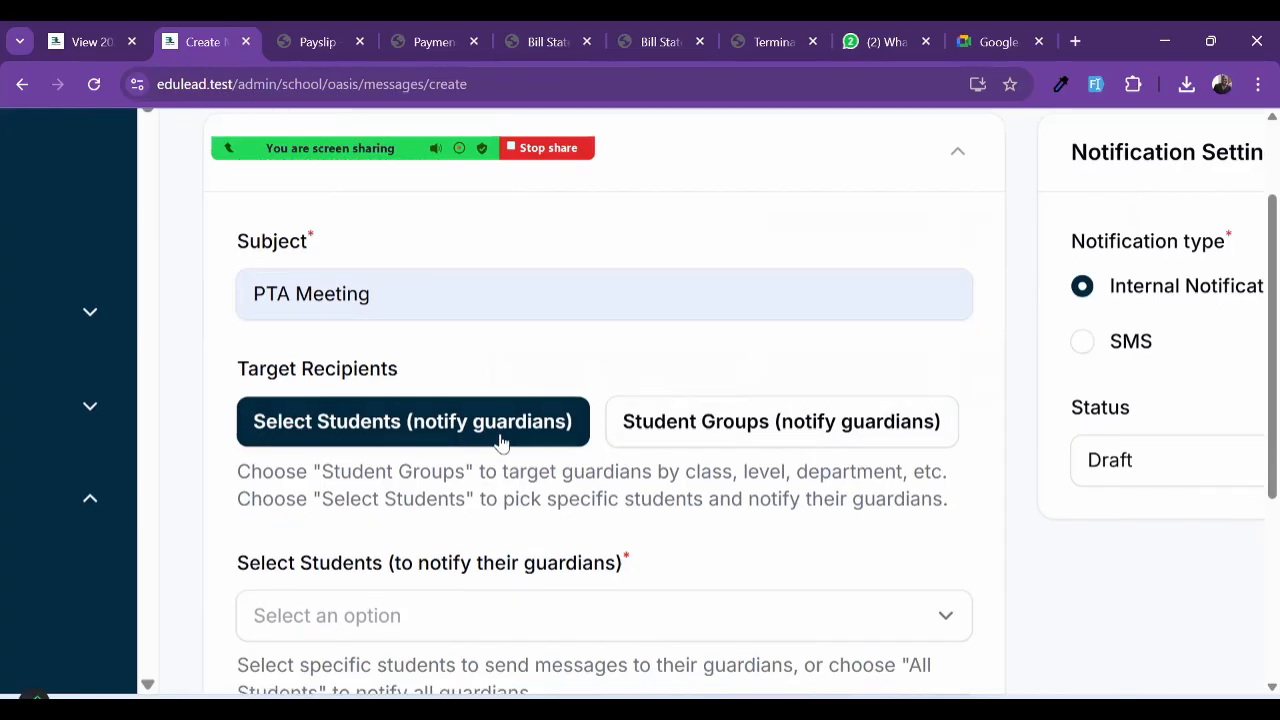
{"action": "scroll", "coordinate": [500, 436], "scroll_direction": "down", "scroll_amount": 1}
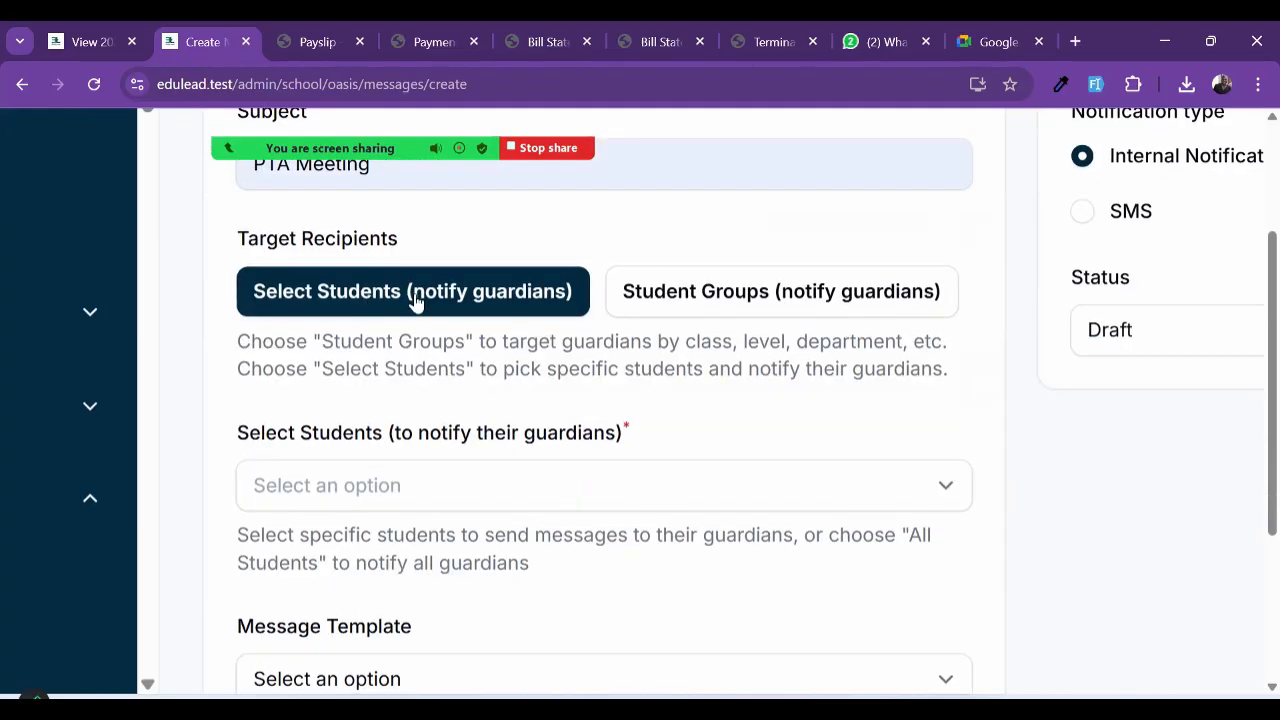
{"action": "left_click", "coordinate": [408, 484]}
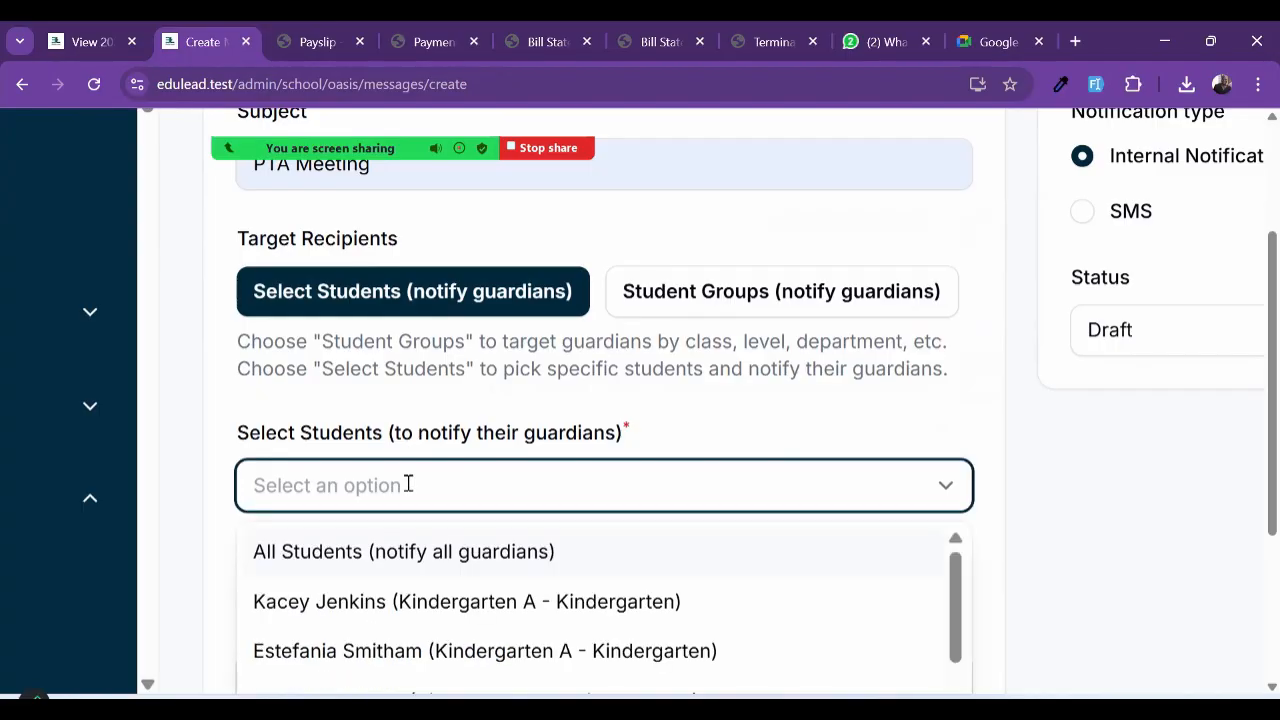
{"action": "left_click", "coordinate": [405, 556]}
{"action": "key", "text": "ctrl+minus"}
{"action": "key", "text": "ctrl+minus"}
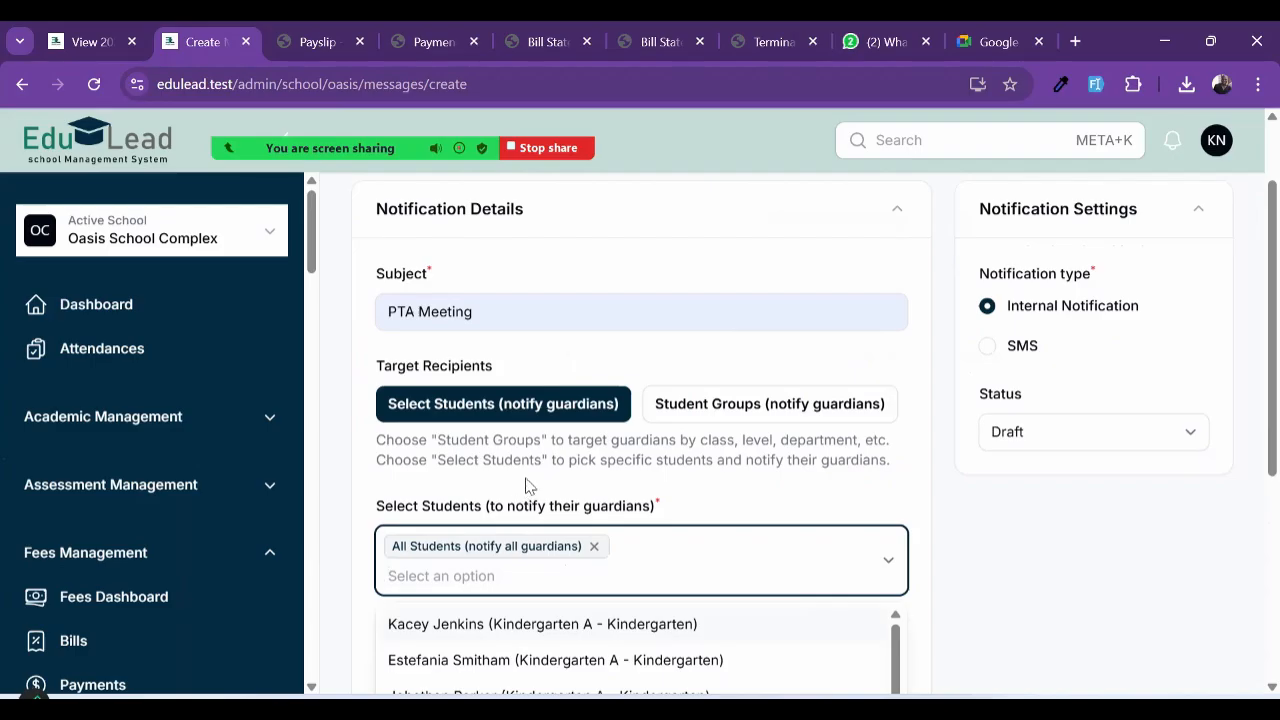
{"action": "left_click", "coordinate": [548, 482]}
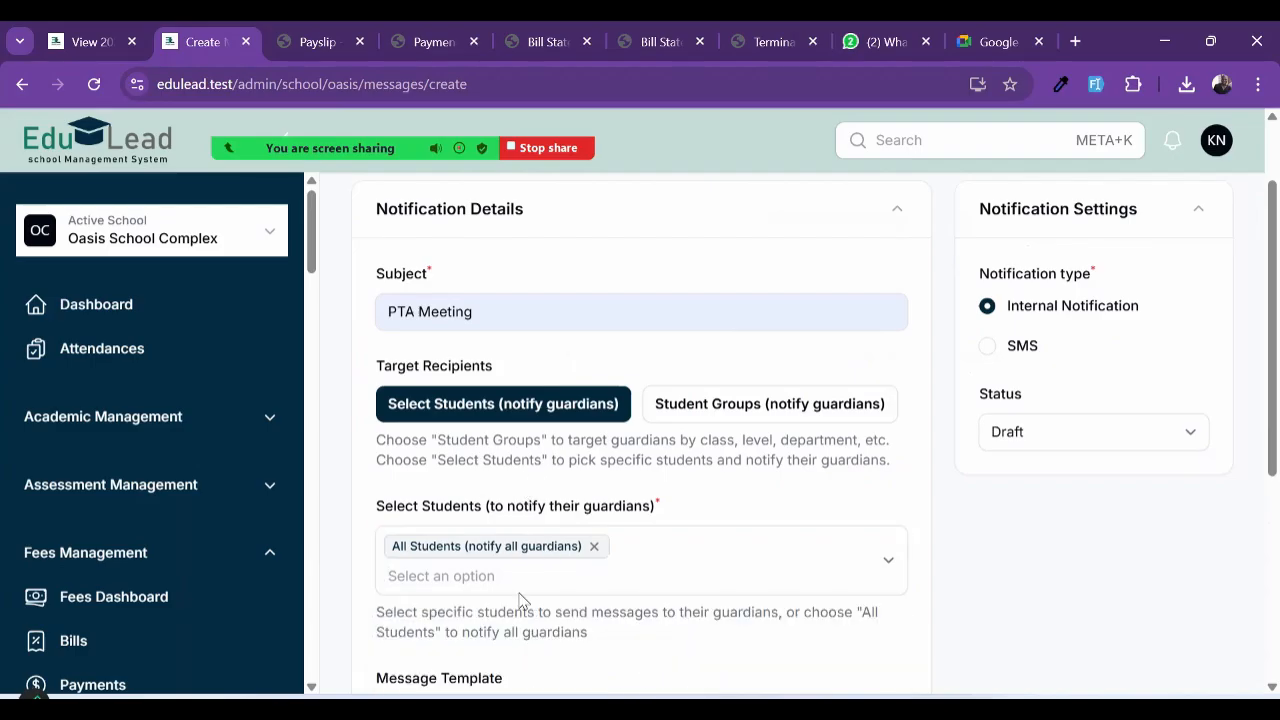
Step: Review the form's template and content fields and reload the message creation page
{"action": "scroll", "coordinate": [520, 600], "scroll_direction": "down", "scroll_amount": 1}
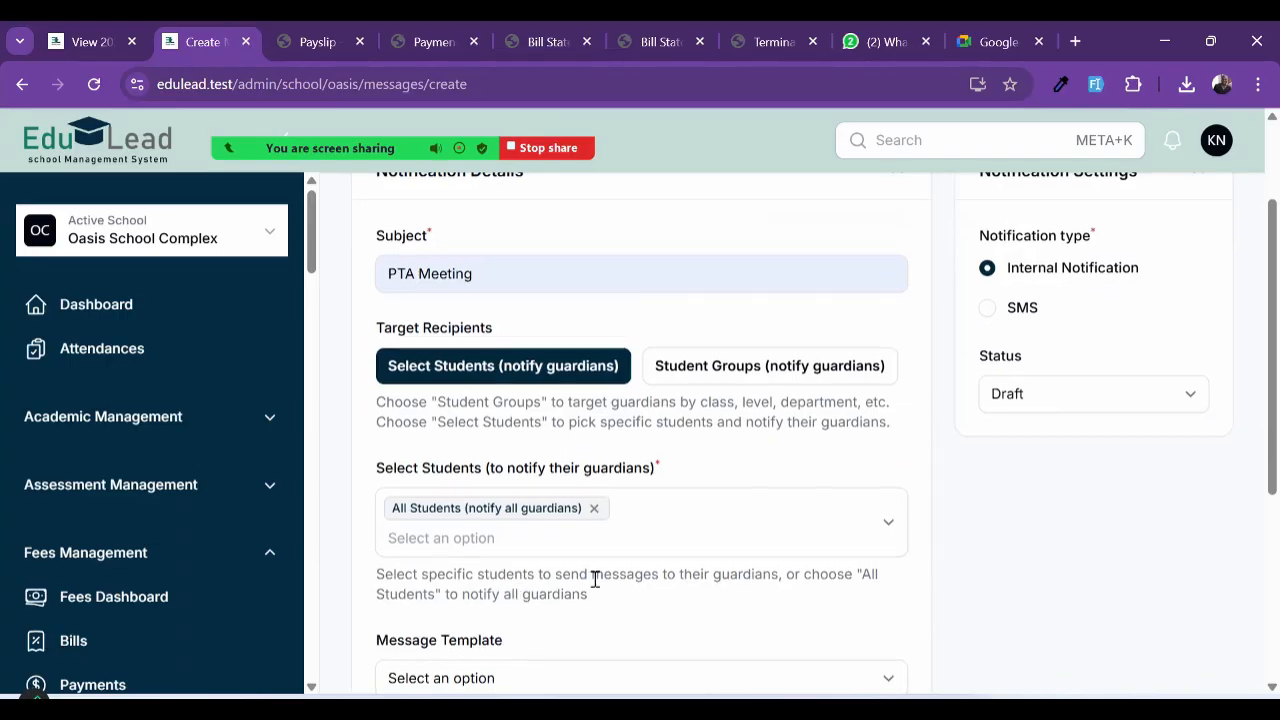
{"action": "scroll", "coordinate": [595, 579], "scroll_direction": "up", "scroll_amount": 3}
{"action": "scroll", "coordinate": [595, 579], "scroll_direction": "down", "scroll_amount": 3}
{"action": "scroll", "coordinate": [594, 570], "scroll_direction": "down", "scroll_amount": 2}
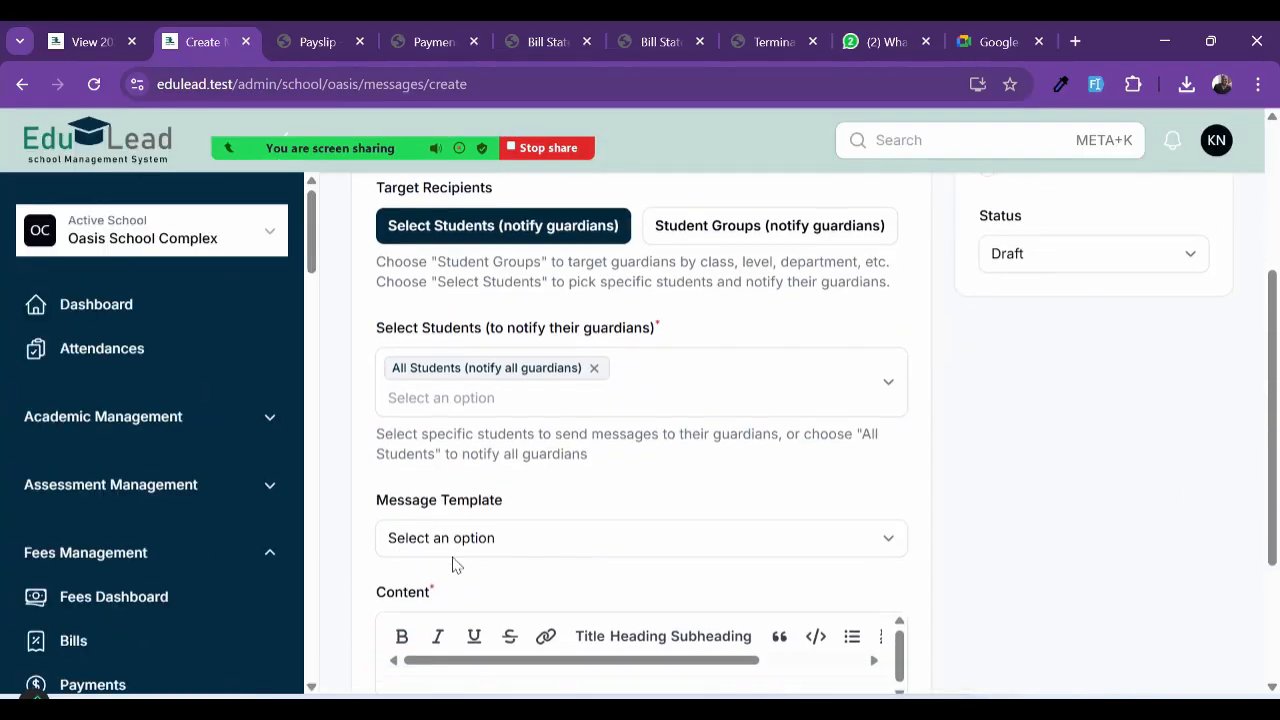
{"action": "scroll", "coordinate": [493, 546], "scroll_direction": "up", "scroll_amount": 3}
{"action": "scroll", "coordinate": [493, 546], "scroll_direction": "down", "scroll_amount": 3}
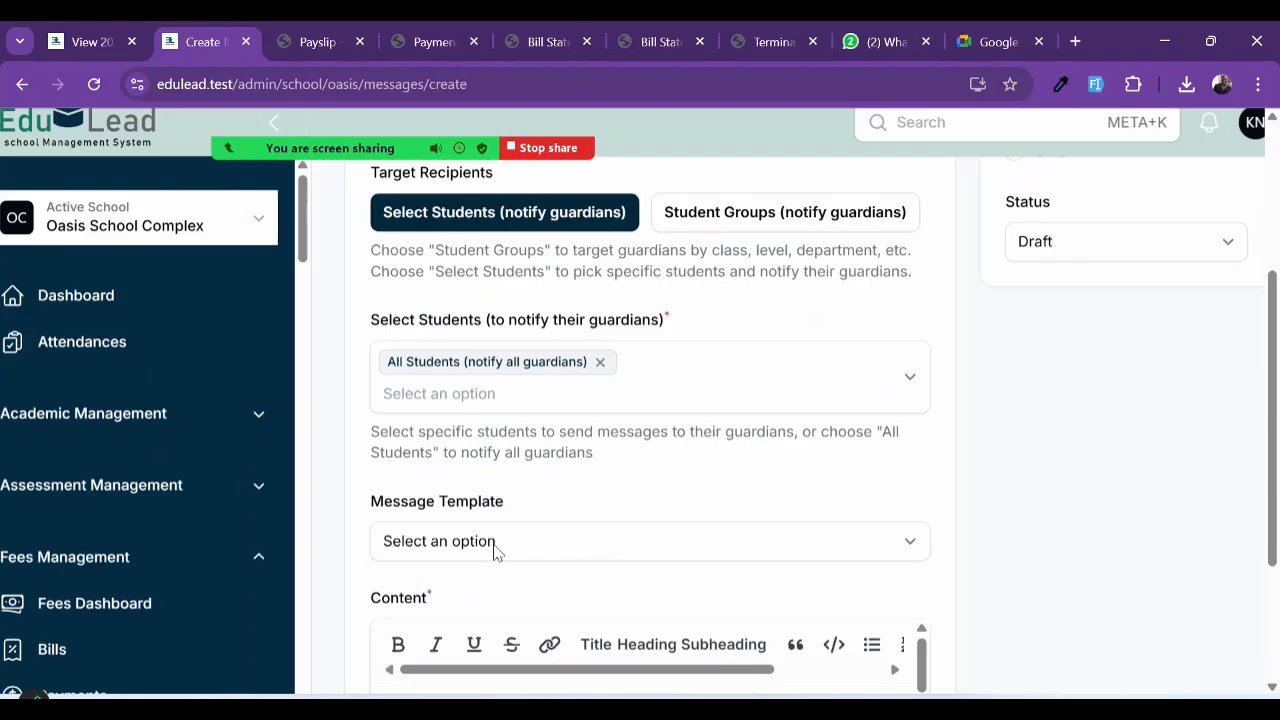
{"action": "scroll", "coordinate": [590, 600], "scroll_direction": "down", "scroll_amount": 2}
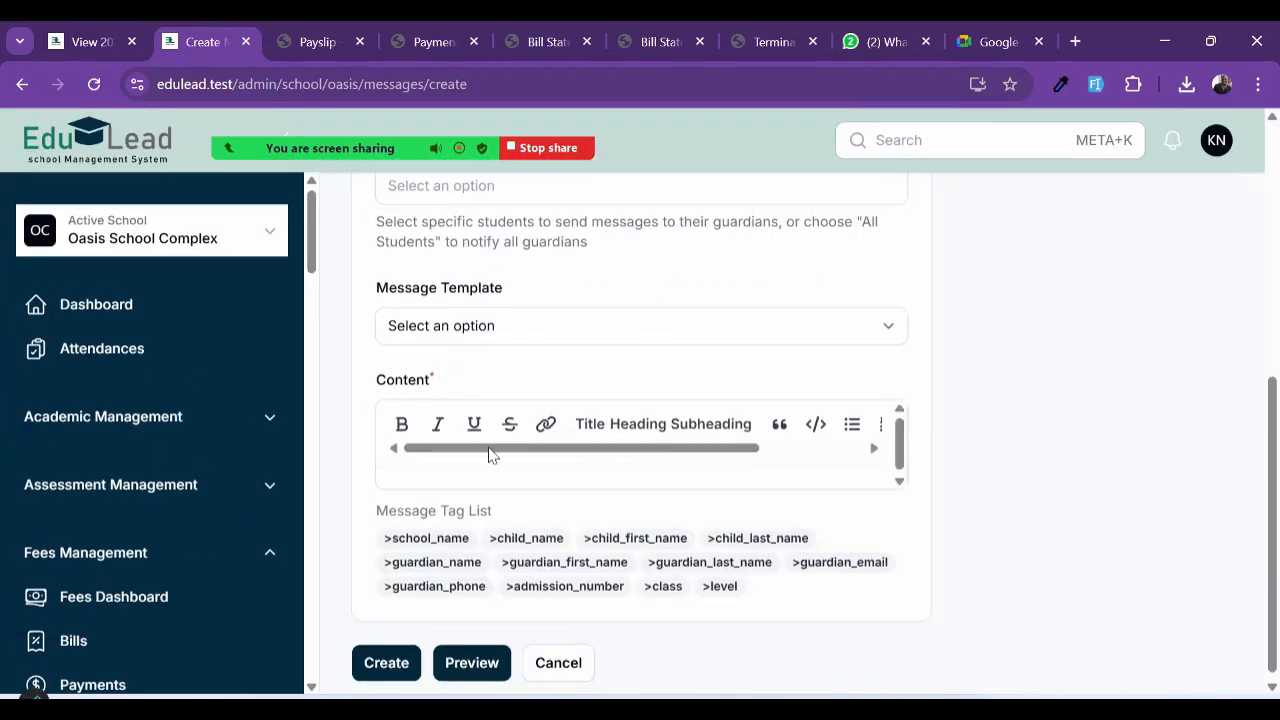
{"action": "left_click", "coordinate": [94, 84]}
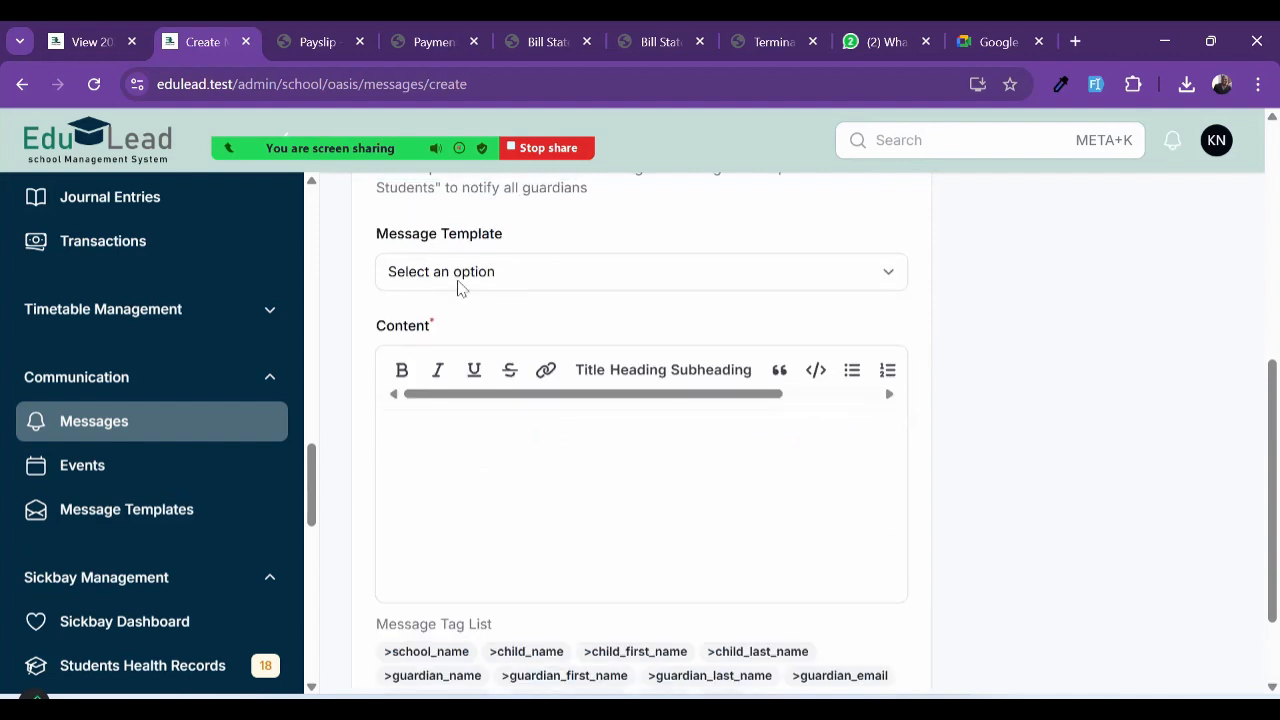
Step: Apply the PTA Meeting Invitation template to the message and inspect the inserted content
{"action": "left_click", "coordinate": [460, 284]}
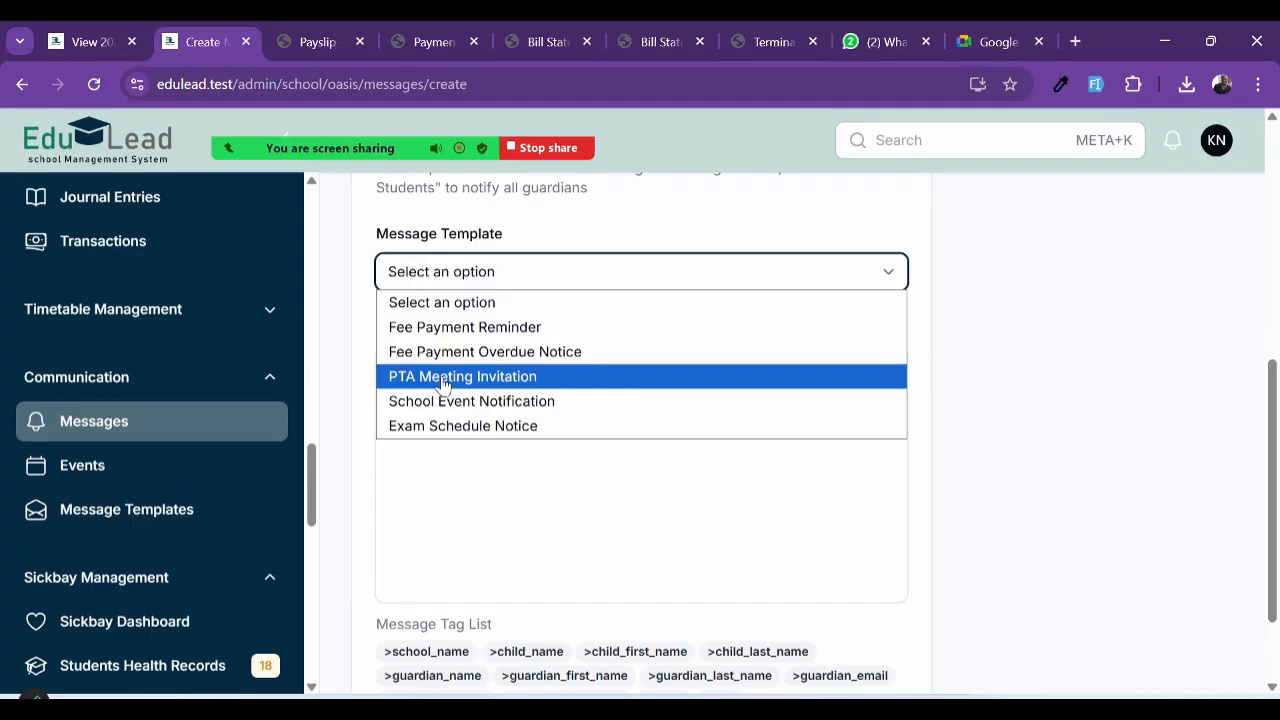
{"action": "left_click", "coordinate": [445, 378]}
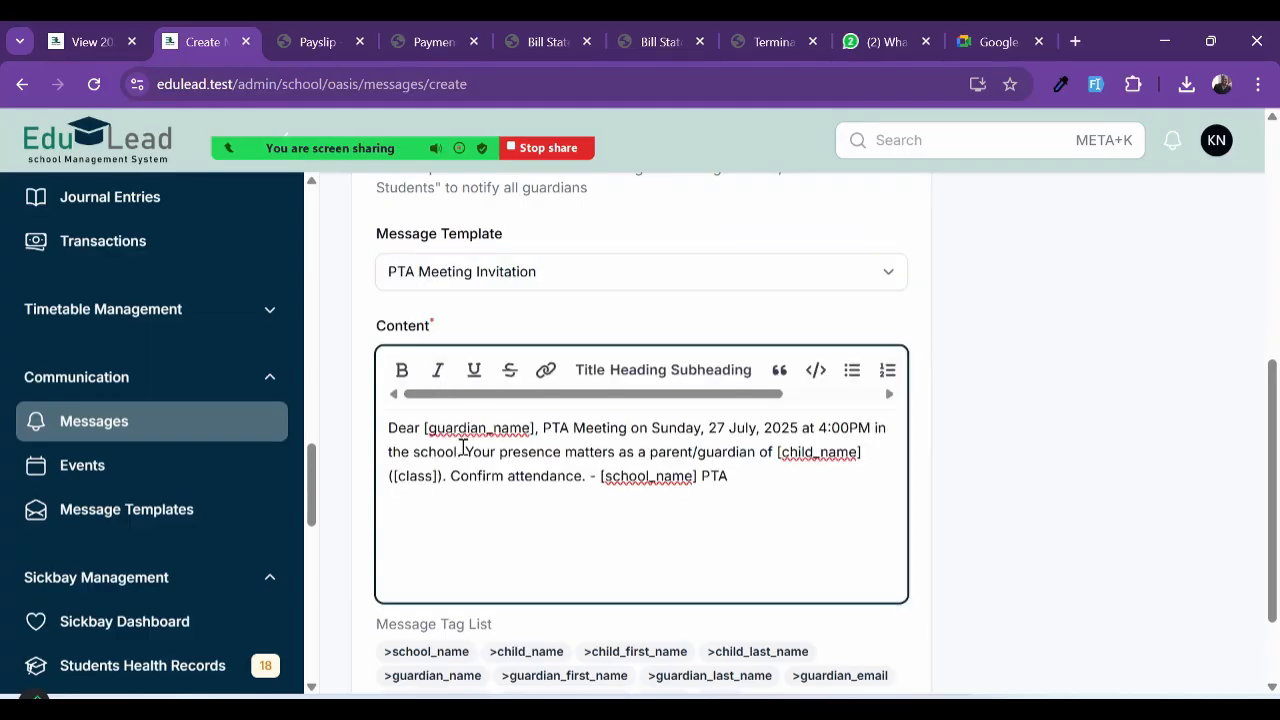
{"action": "scroll", "coordinate": [463, 447], "scroll_direction": "up", "scroll_amount": 5}
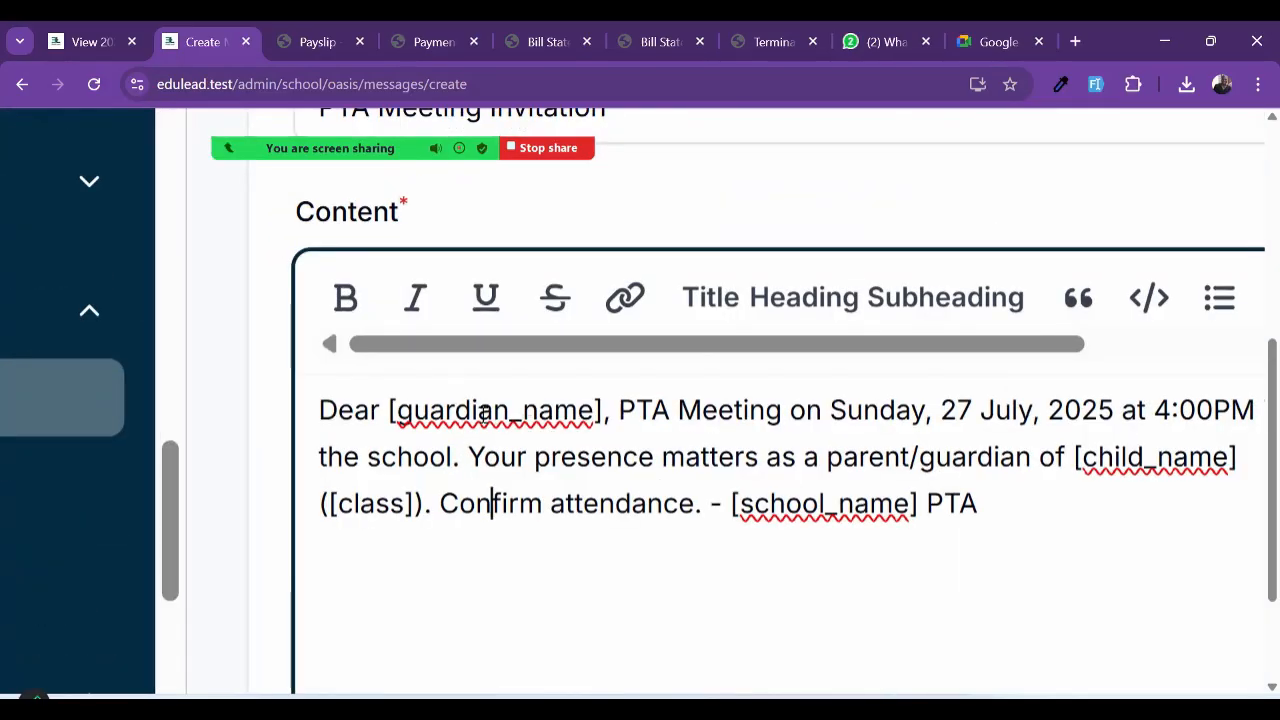
Step: Examine the guardian, child, class and school placeholders in the PTA Meeting Invitation content
{"action": "left_click_drag", "start_coordinate": [389, 410], "coordinate": [605, 410]}
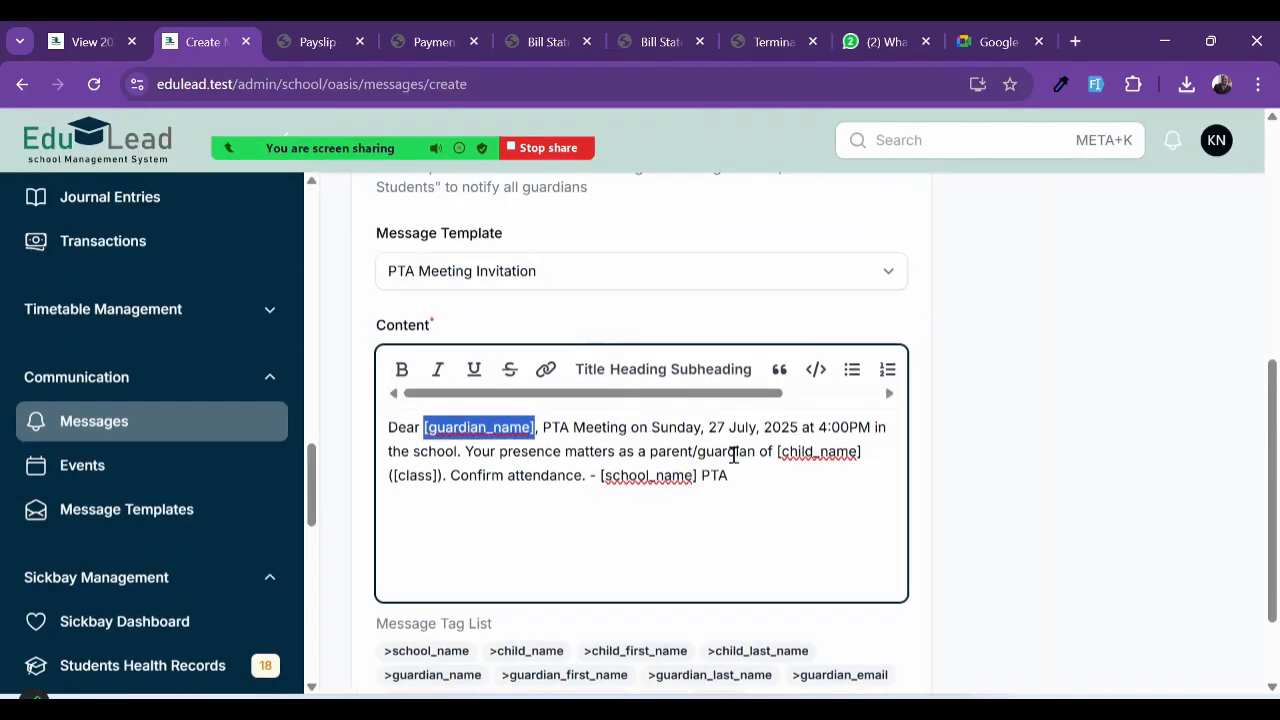
{"action": "scroll", "coordinate": [671, 484], "scroll_direction": "up", "scroll_amount": 1}
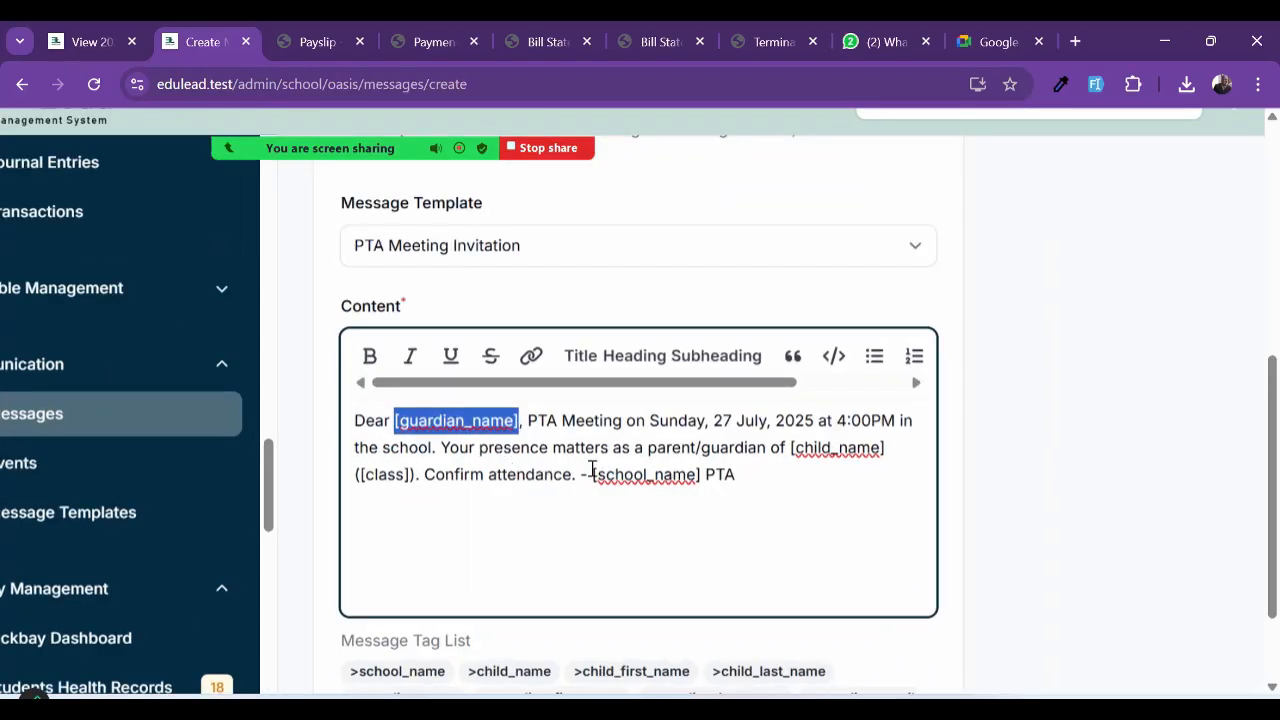
{"action": "scroll", "coordinate": [669, 486], "scroll_direction": "up", "scroll_amount": 5}
{"action": "scroll", "coordinate": [967, 420], "scroll_direction": "up", "scroll_amount": 1}
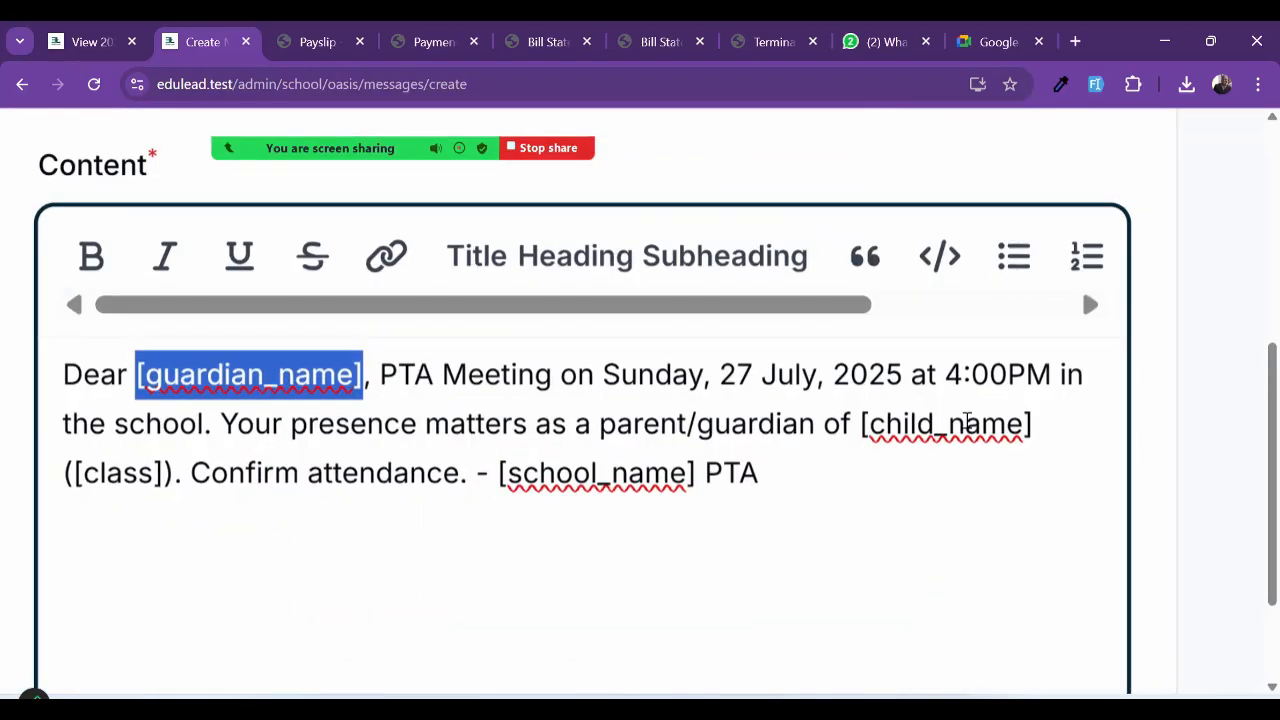
{"action": "scroll", "coordinate": [967, 420], "scroll_direction": "up", "scroll_amount": 5}
{"action": "scroll", "coordinate": [964, 422], "scroll_direction": "down", "scroll_amount": 4}
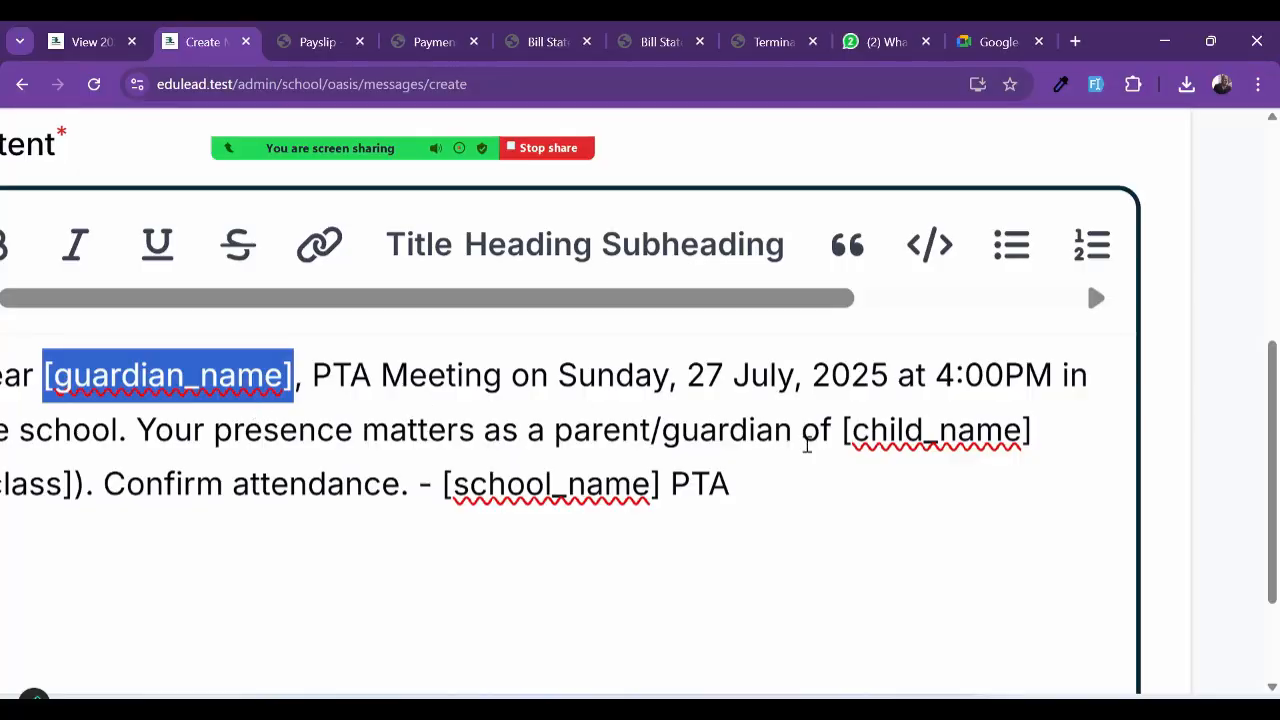
{"action": "scroll", "coordinate": [920, 443], "scroll_direction": "up", "scroll_amount": 1}
{"action": "scroll", "coordinate": [700, 445], "scroll_direction": "down", "scroll_amount": 5}
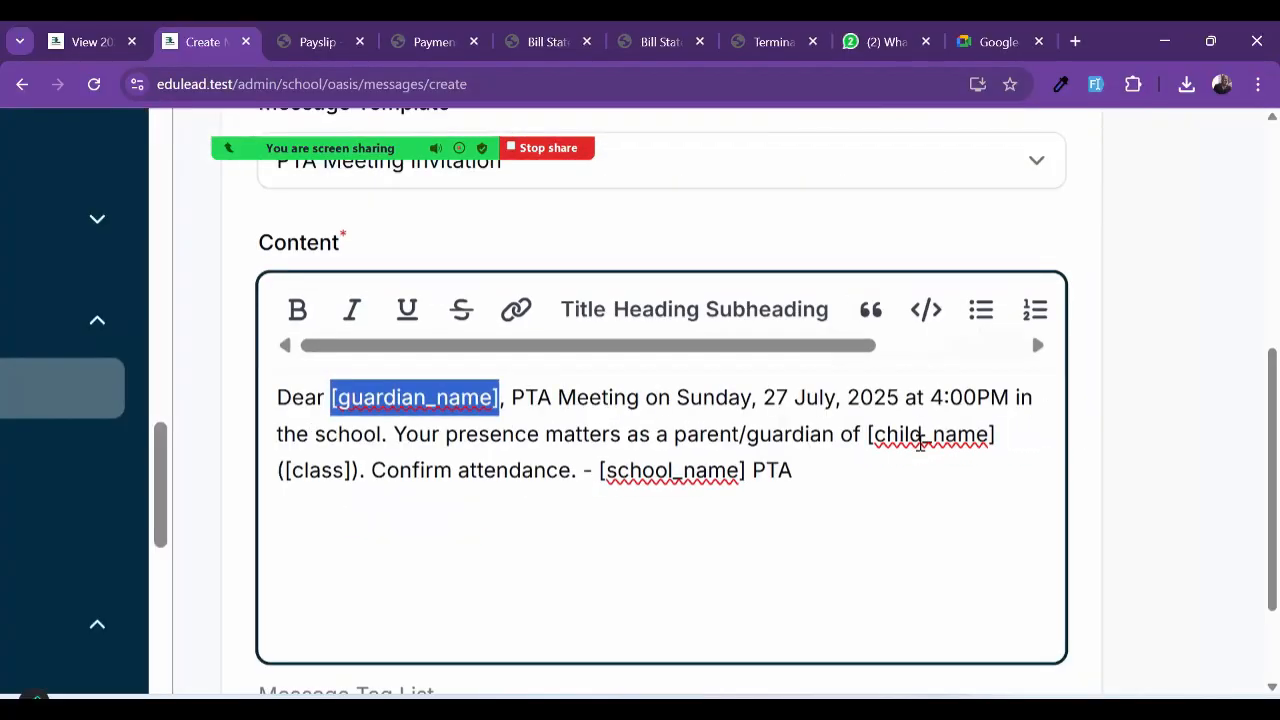
{"action": "scroll", "coordinate": [521, 451], "scroll_direction": "down", "scroll_amount": 3}
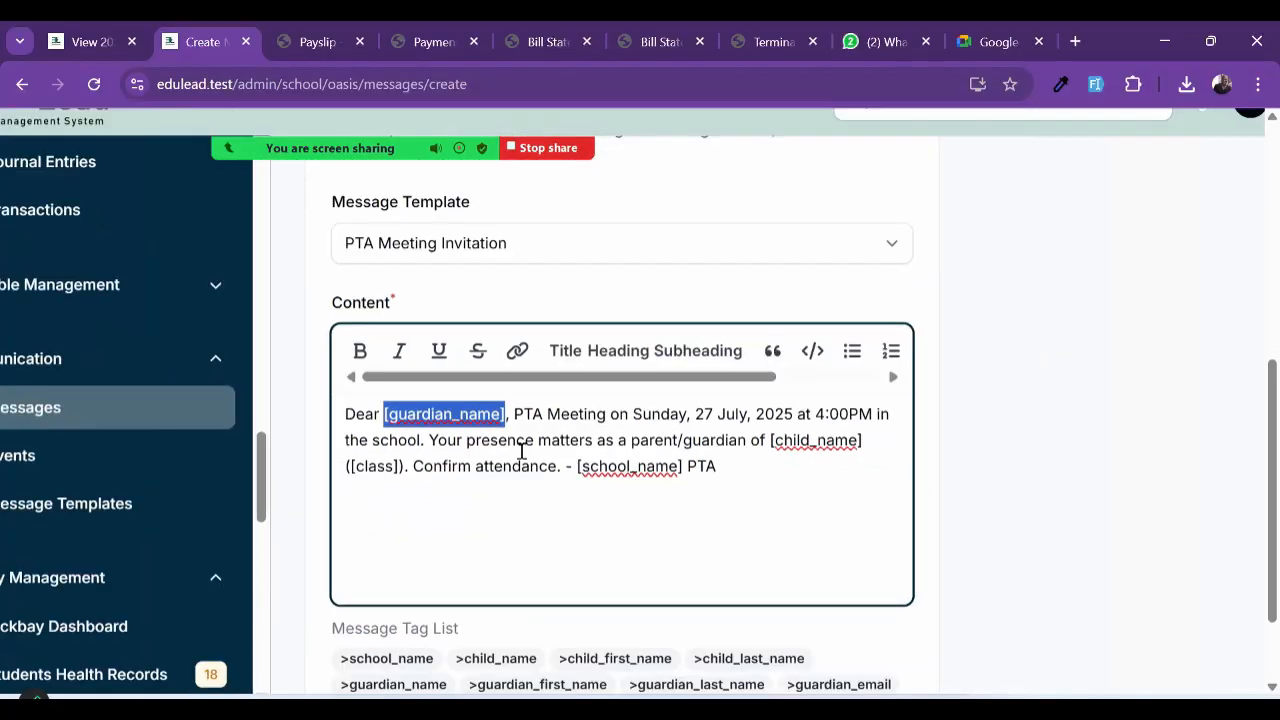
Step: Choose All Students (notify all guardians) as the message recipients
{"action": "scroll", "coordinate": [536, 431], "scroll_direction": "up", "scroll_amount": 2}
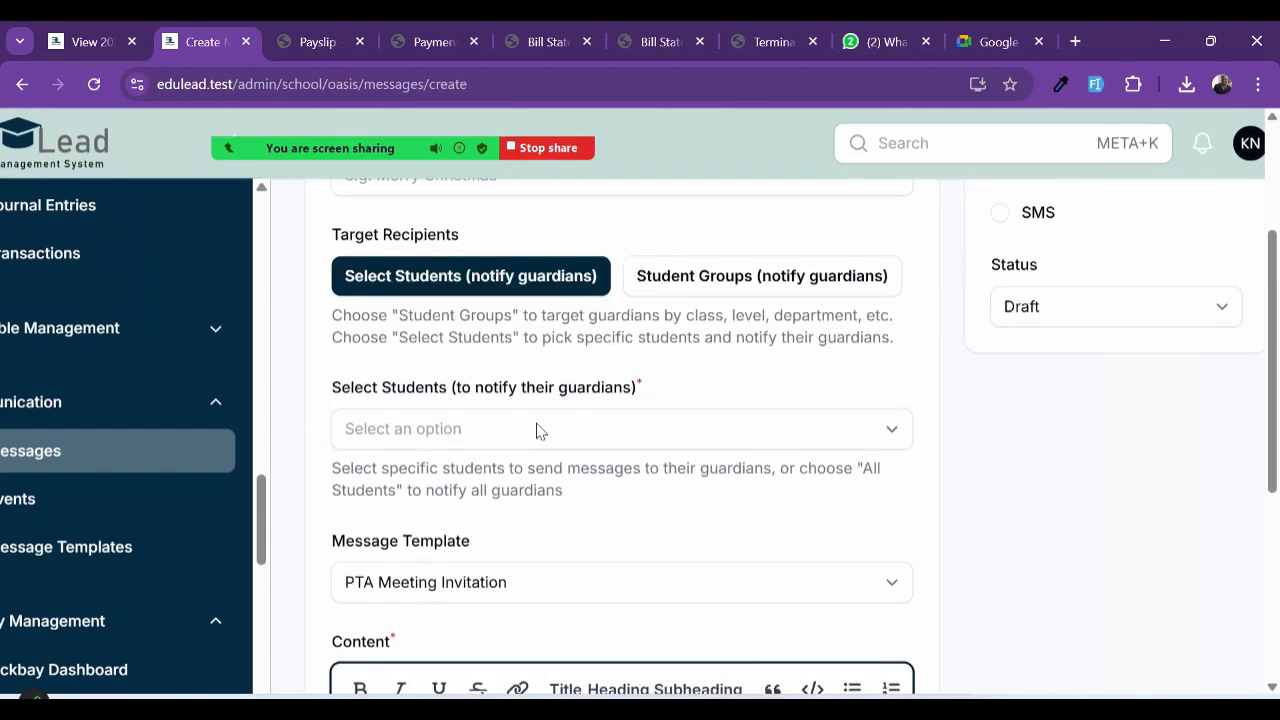
{"action": "left_click", "coordinate": [478, 425]}
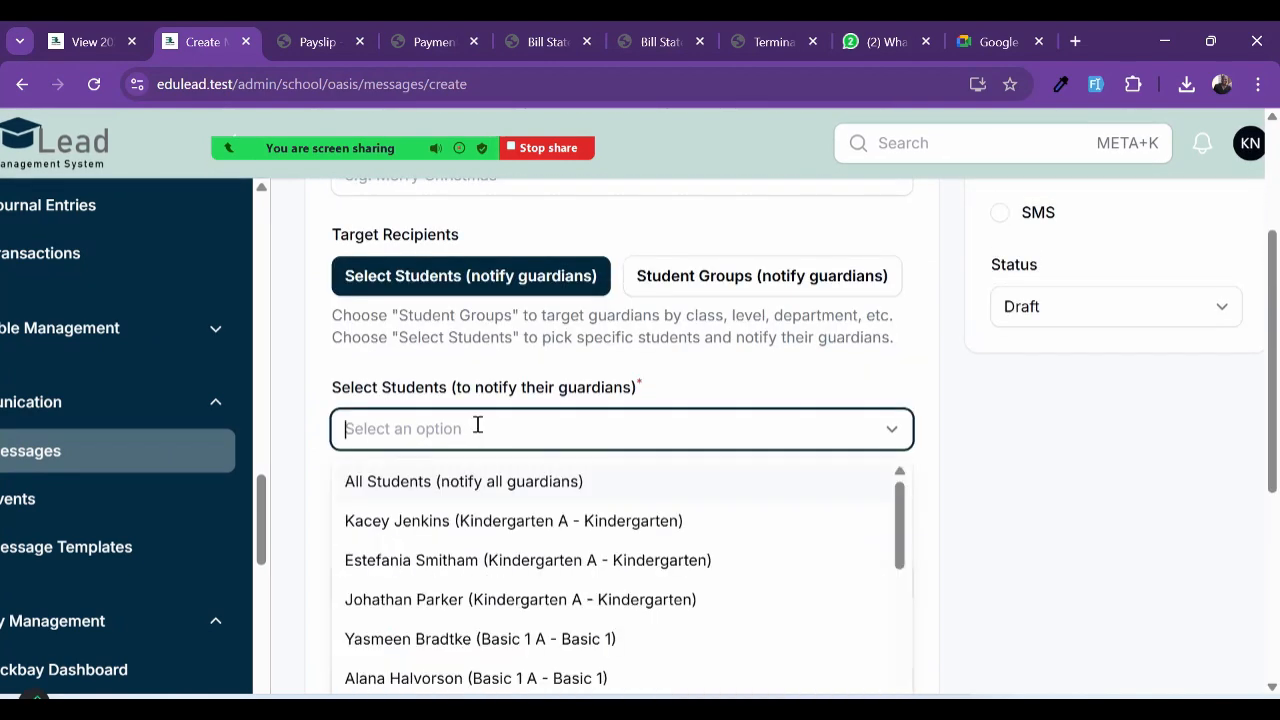
{"action": "left_click", "coordinate": [514, 488]}
{"action": "left_click", "coordinate": [940, 563]}
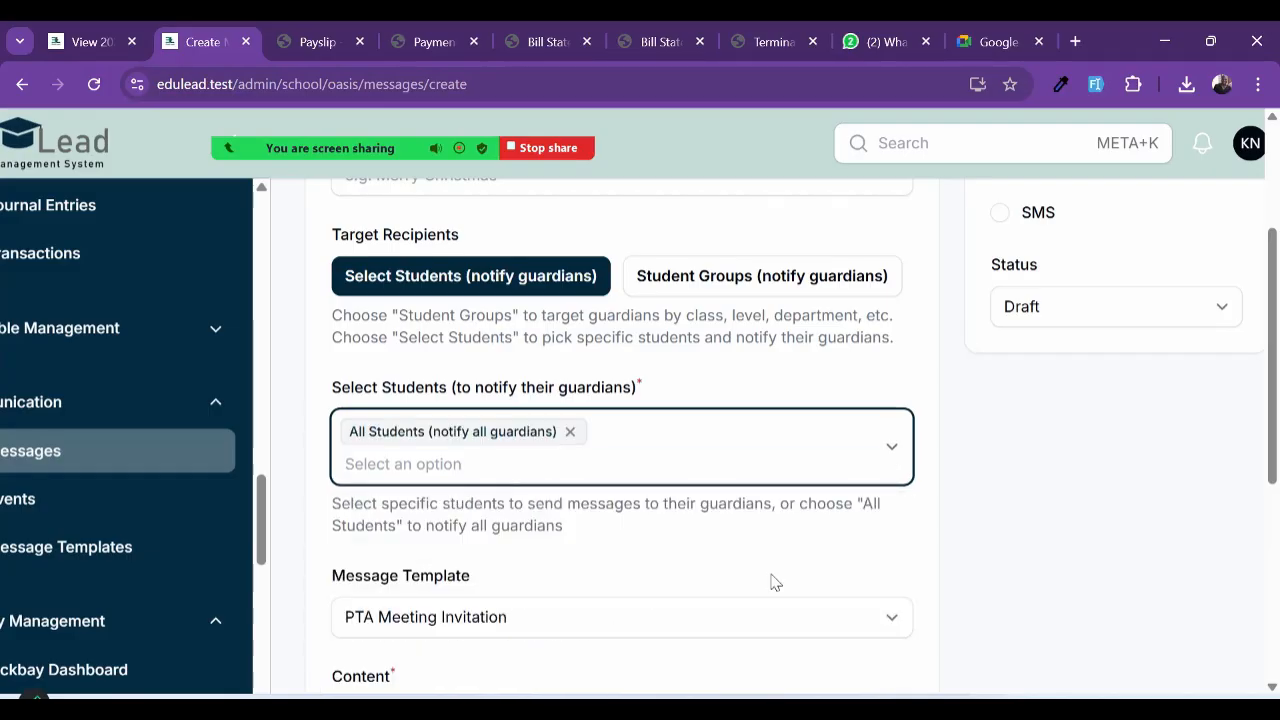
Step: Preview the message and check how the guardian name placeholder is filled in
{"action": "scroll", "coordinate": [490, 584], "scroll_direction": "down", "scroll_amount": 4}
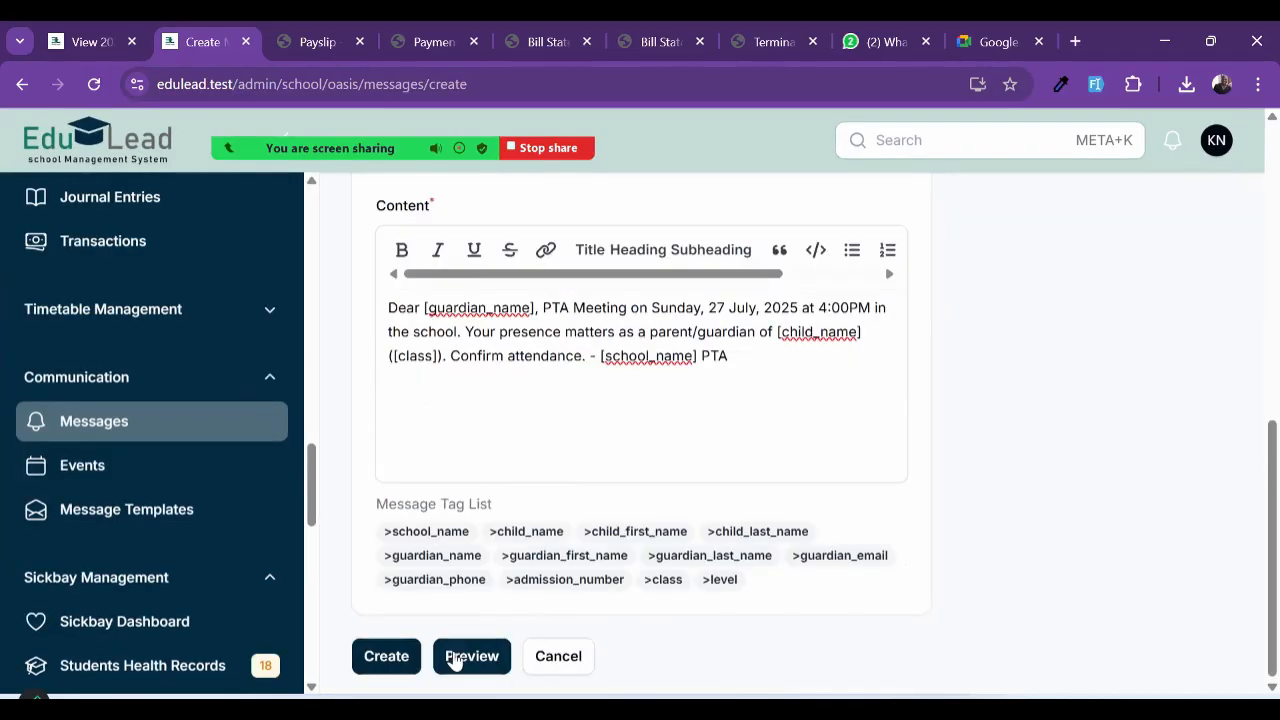
{"action": "left_click", "coordinate": [455, 658]}
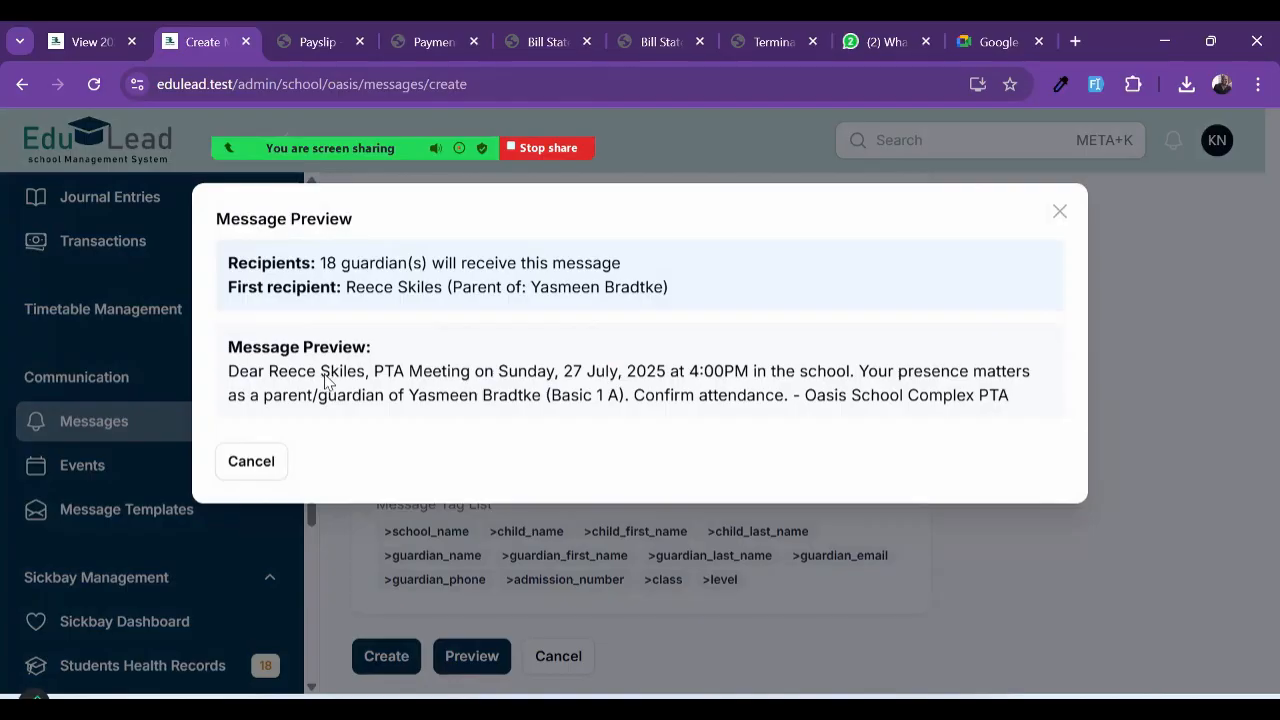
{"action": "left_click_drag", "start_coordinate": [321, 378], "coordinate": [371, 380]}
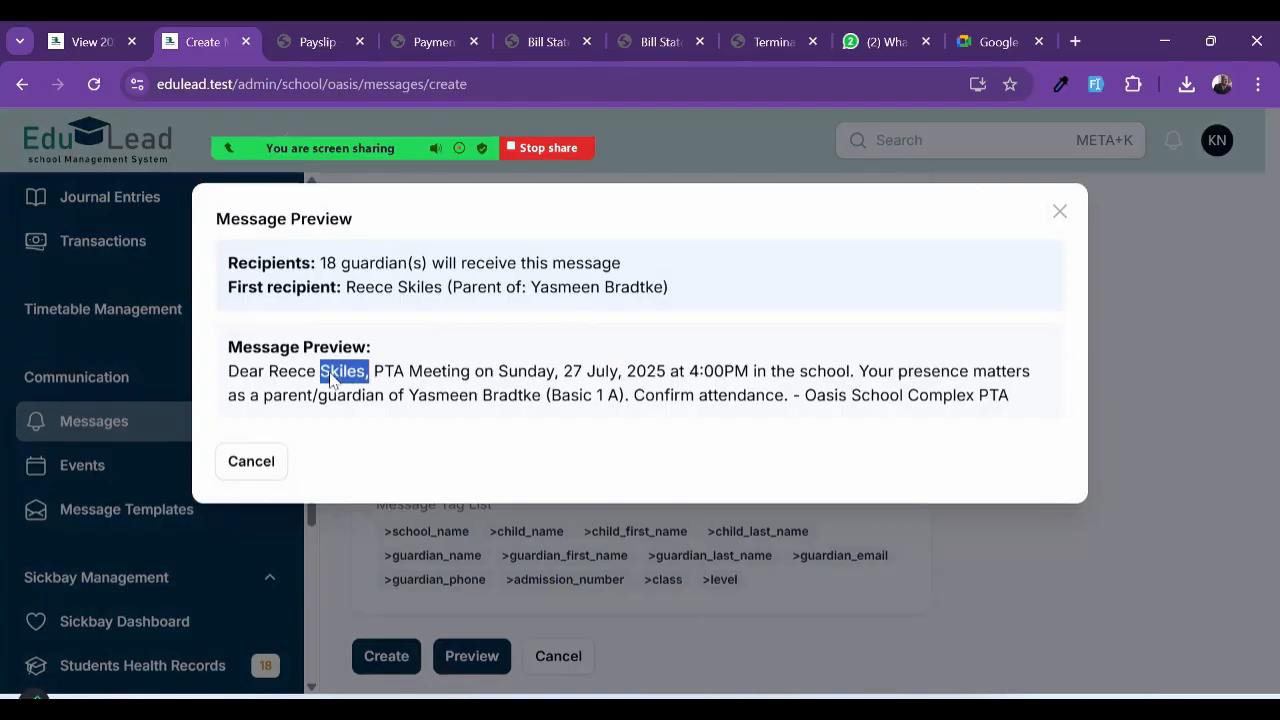
{"action": "scroll", "coordinate": [332, 380], "scroll_direction": "up", "scroll_amount": 5}
{"action": "scroll", "coordinate": [270, 380], "scroll_direction": "down", "scroll_amount": 2}
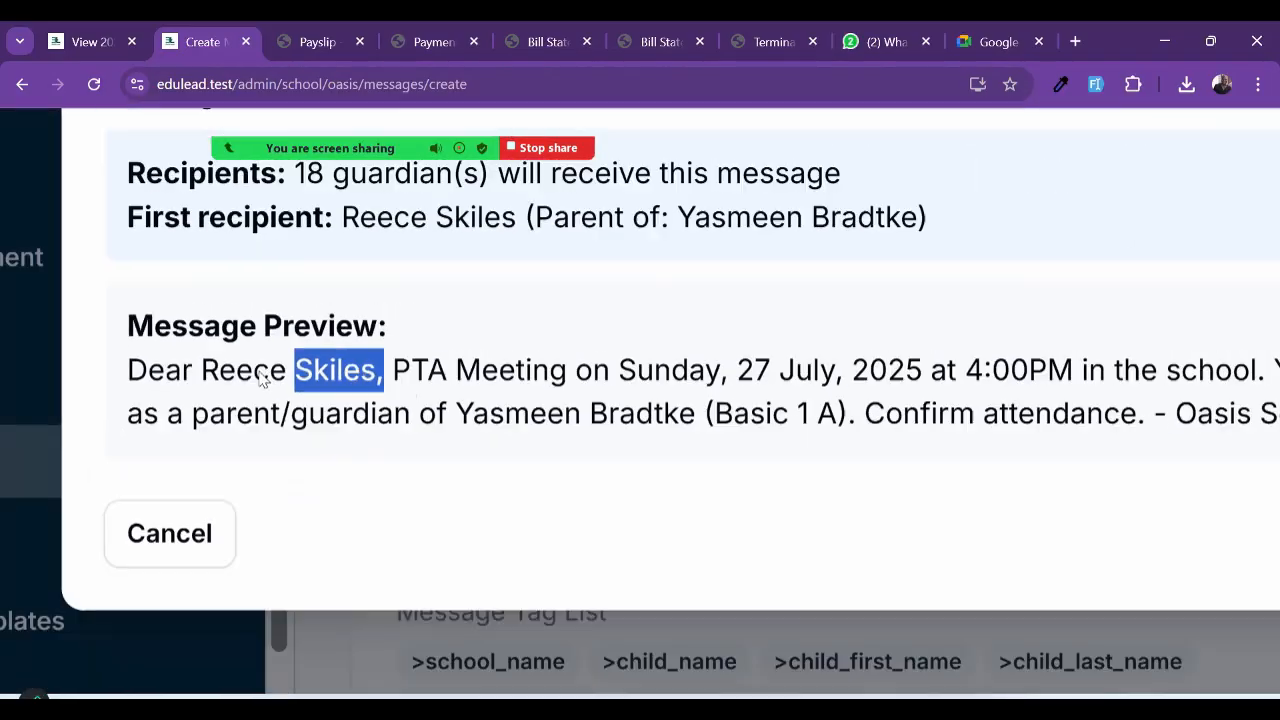
{"action": "left_click_drag", "start_coordinate": [205, 380], "coordinate": [362, 380]}
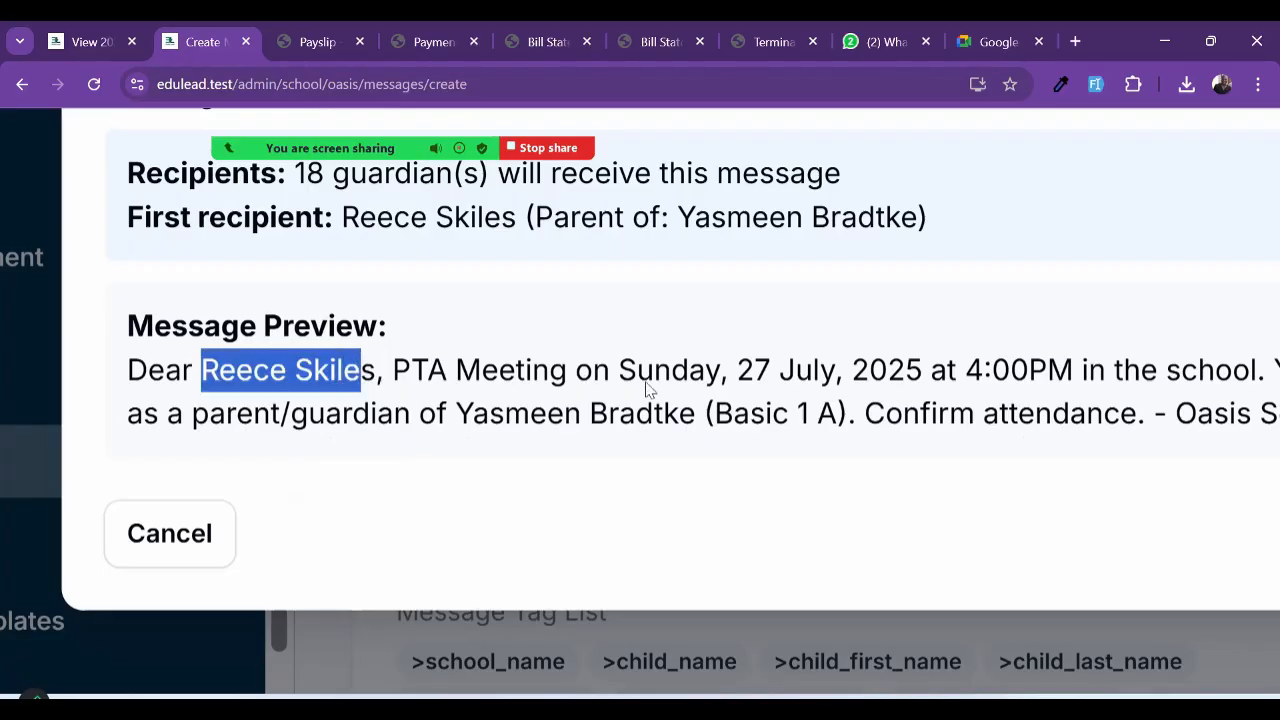
Step: Check the child's name and class filled into the previewed message
{"action": "scroll", "coordinate": [812, 393], "scroll_direction": "down", "scroll_amount": 2}
{"action": "scroll", "coordinate": [812, 393], "scroll_direction": "right", "scroll_amount": 3}
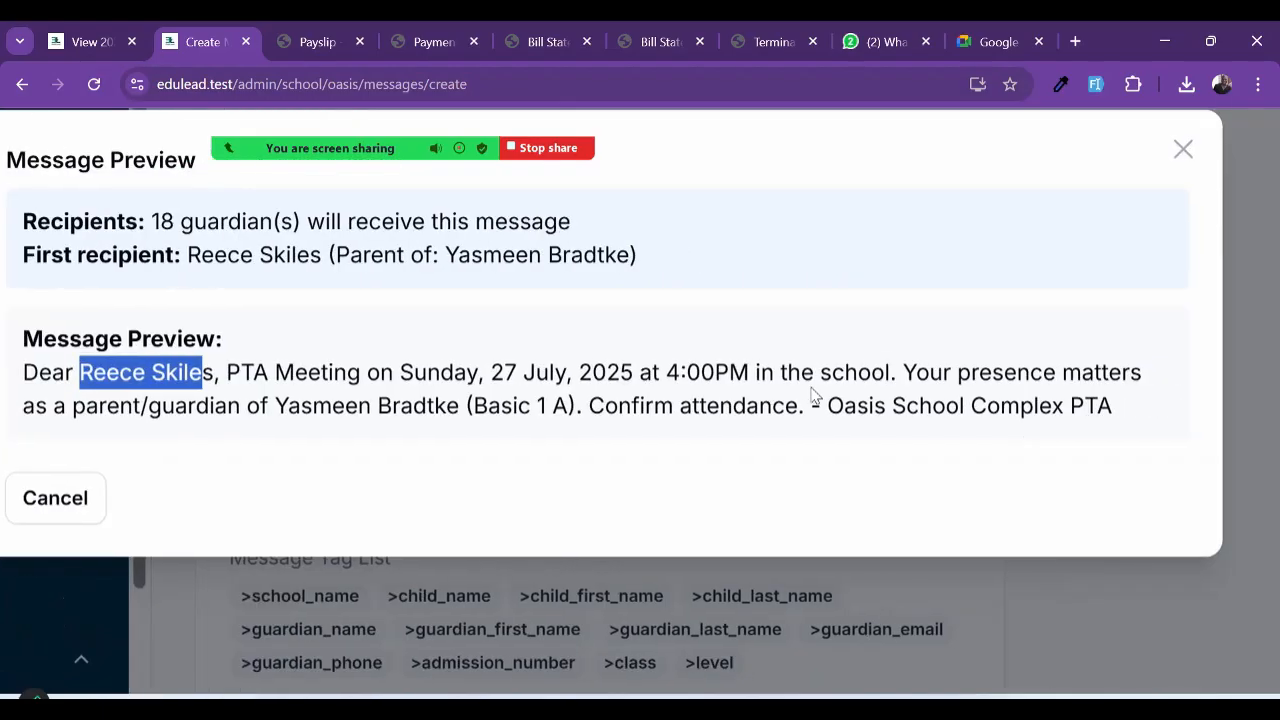
{"action": "scroll", "coordinate": [797, 408], "scroll_direction": "left", "scroll_amount": 2}
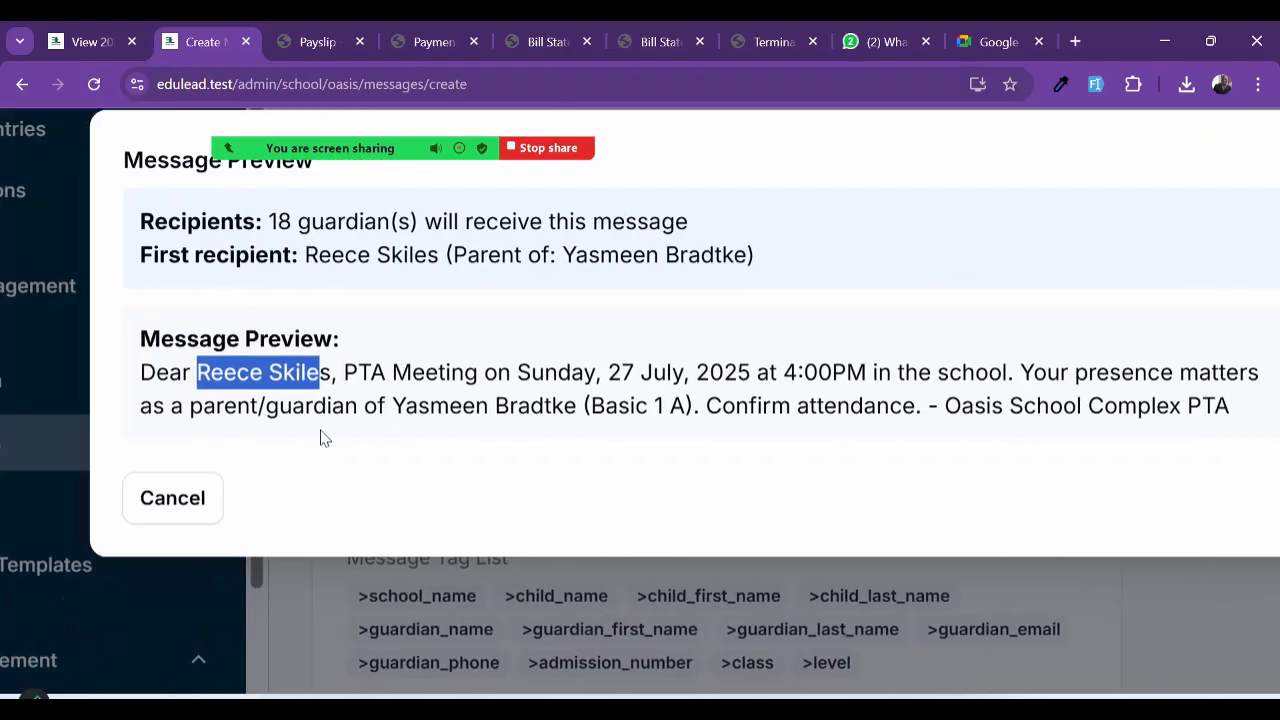
{"action": "scroll", "coordinate": [490, 417], "scroll_direction": "up", "scroll_amount": 2}
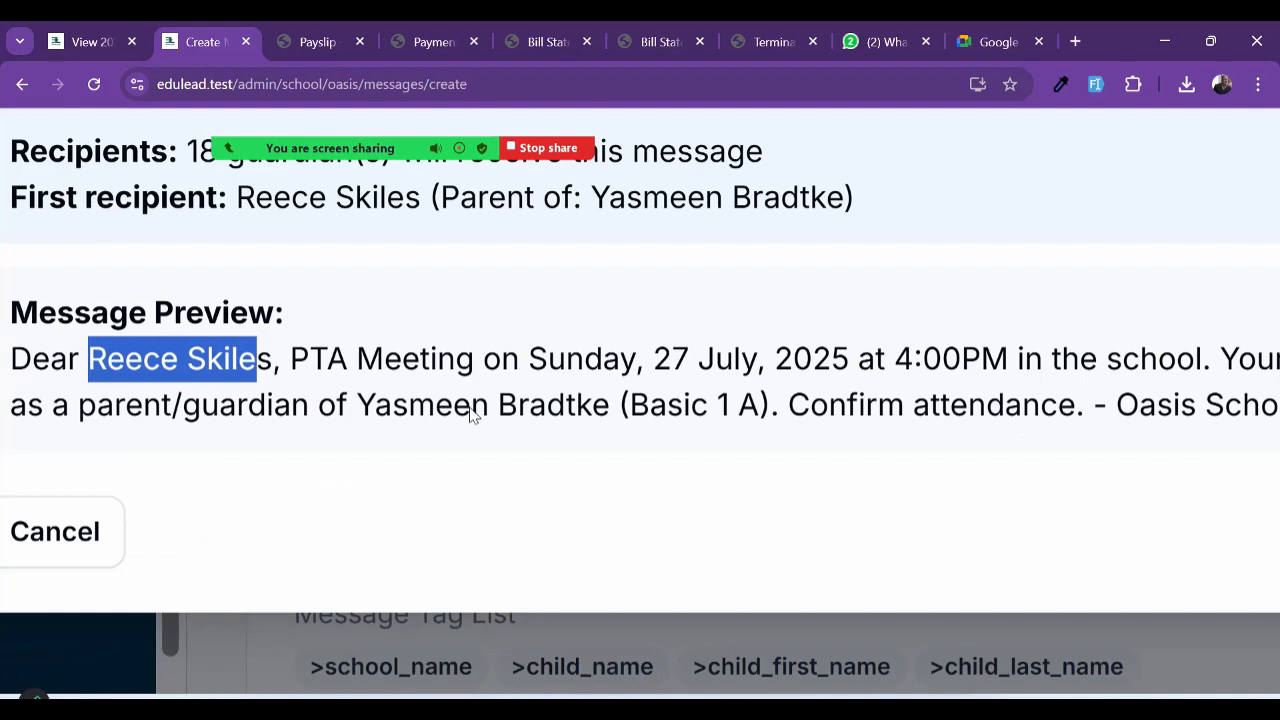
{"action": "scroll", "coordinate": [470, 410], "scroll_direction": "up", "scroll_amount": 2}
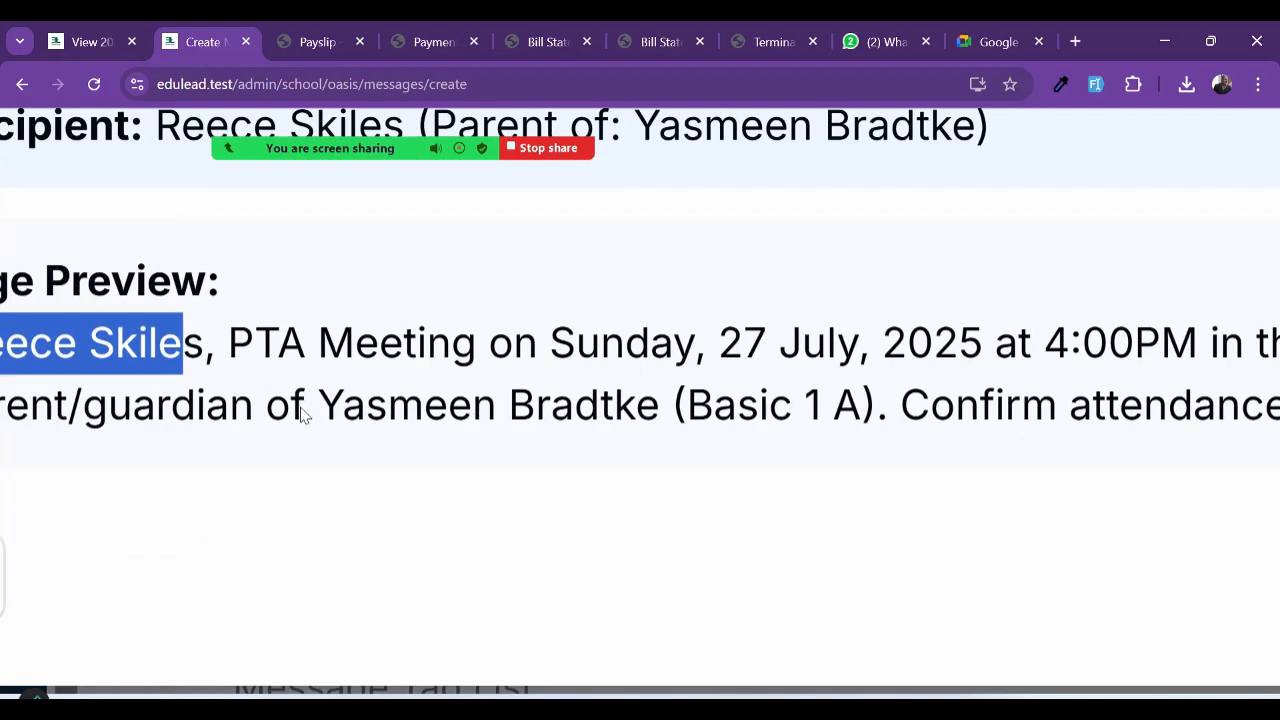
{"action": "left_click_drag", "start_coordinate": [318, 414], "coordinate": [646, 424]}
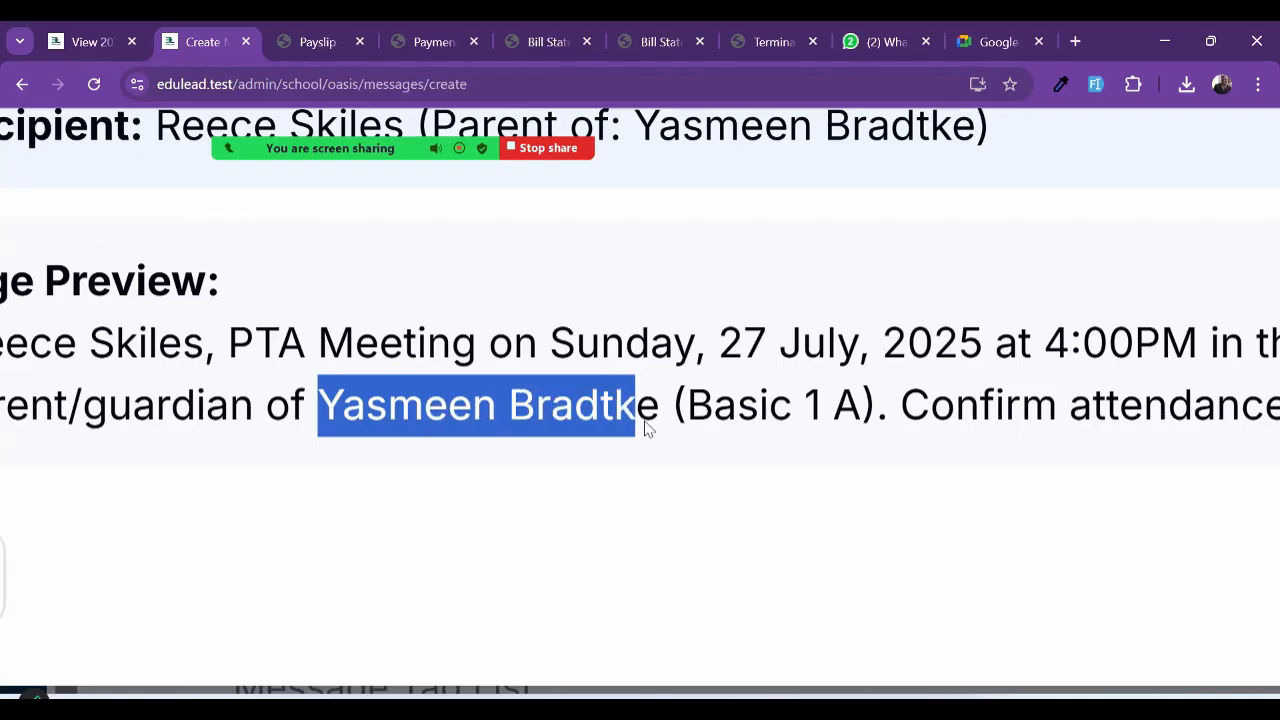
{"action": "double_click", "coordinate": [777, 419]}
{"action": "scroll", "coordinate": [777, 419], "scroll_direction": "down", "scroll_amount": 5}
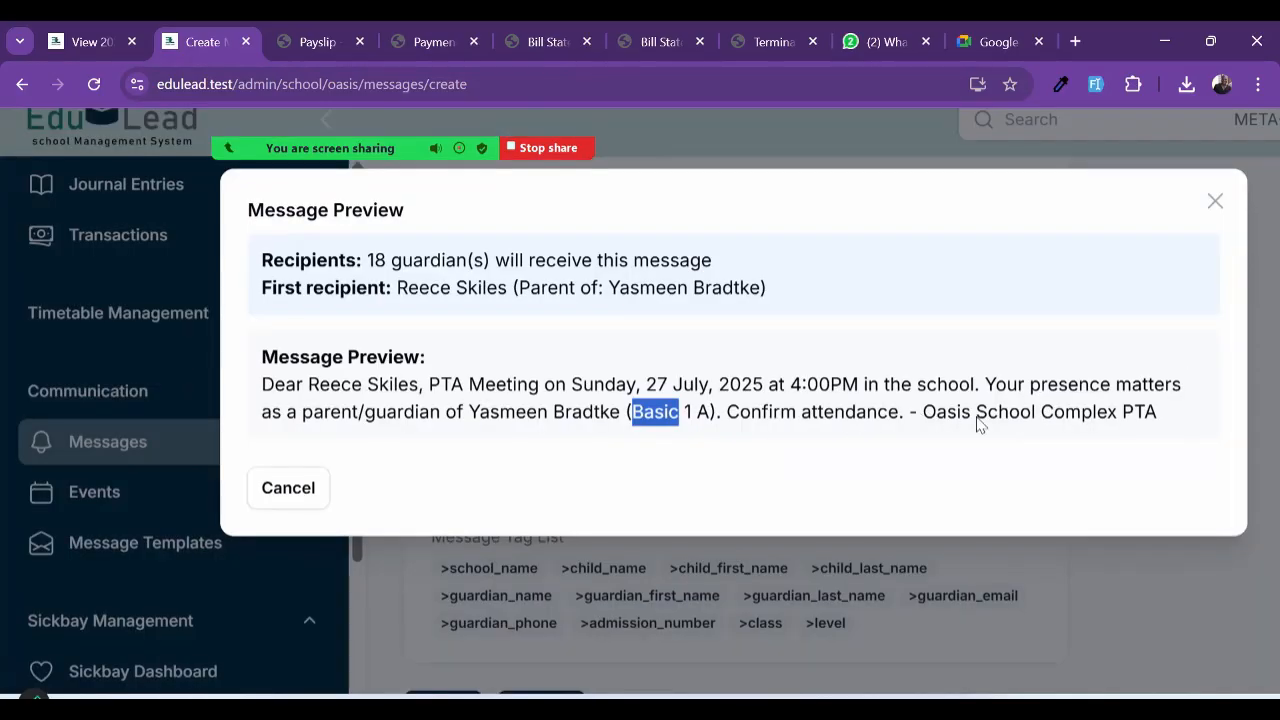
Step: Check the school name and the recipients line in the message preview and close it
{"action": "left_click_drag", "start_coordinate": [921, 416], "coordinate": [1145, 417]}
{"action": "scroll", "coordinate": [1145, 417], "scroll_direction": "up", "scroll_amount": 5}
{"action": "scroll", "coordinate": [1145, 419], "scroll_direction": "up", "scroll_amount": 2}
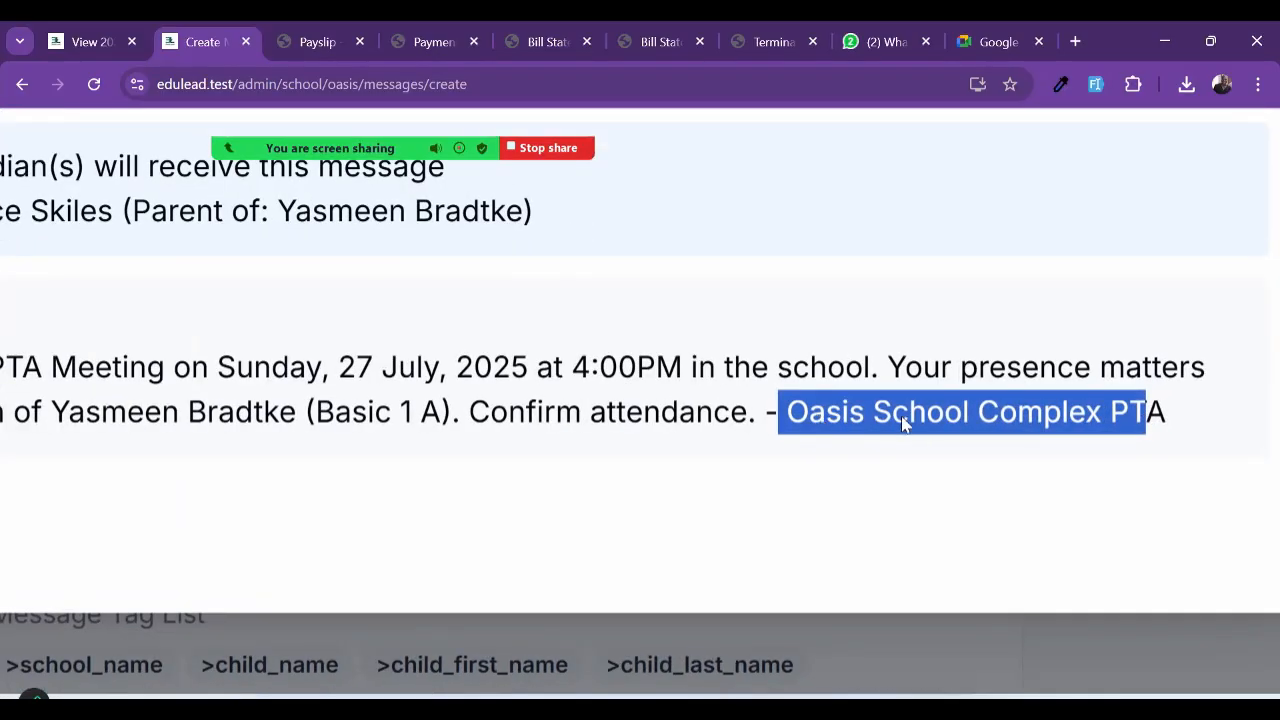
{"action": "scroll", "coordinate": [961, 413], "scroll_direction": "down", "scroll_amount": 7}
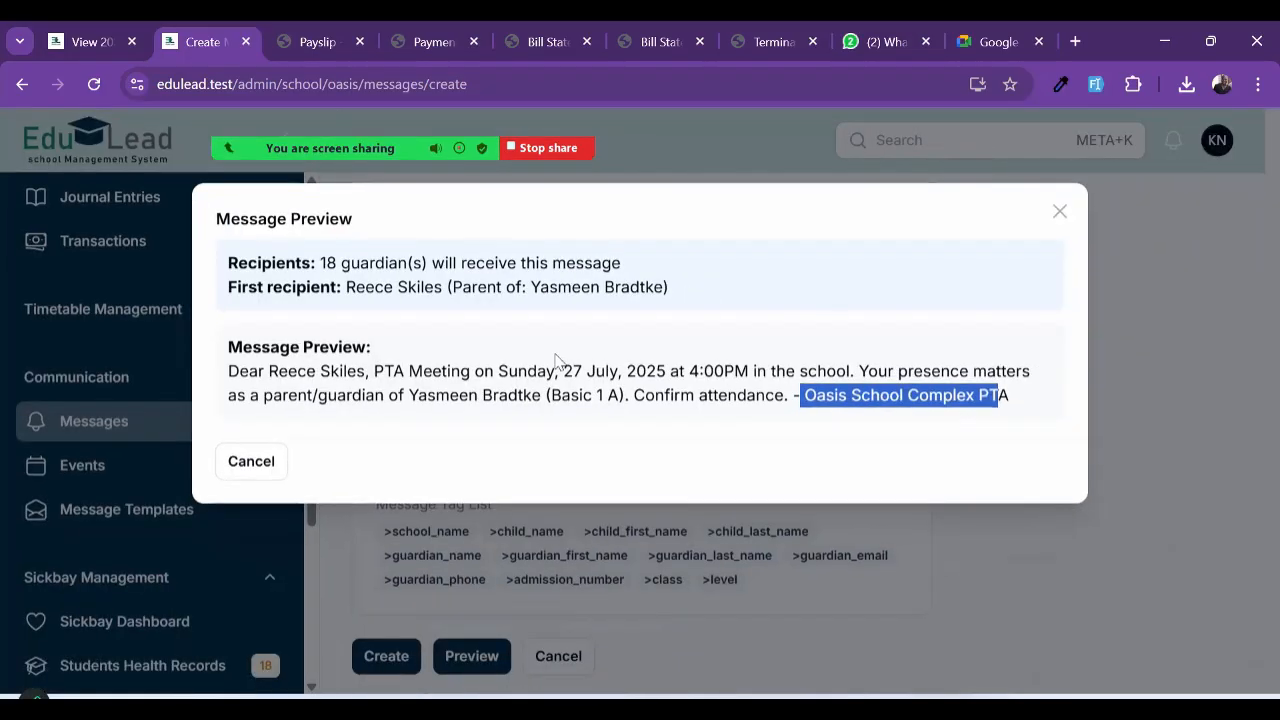
{"action": "triple_click", "coordinate": [270, 268]}
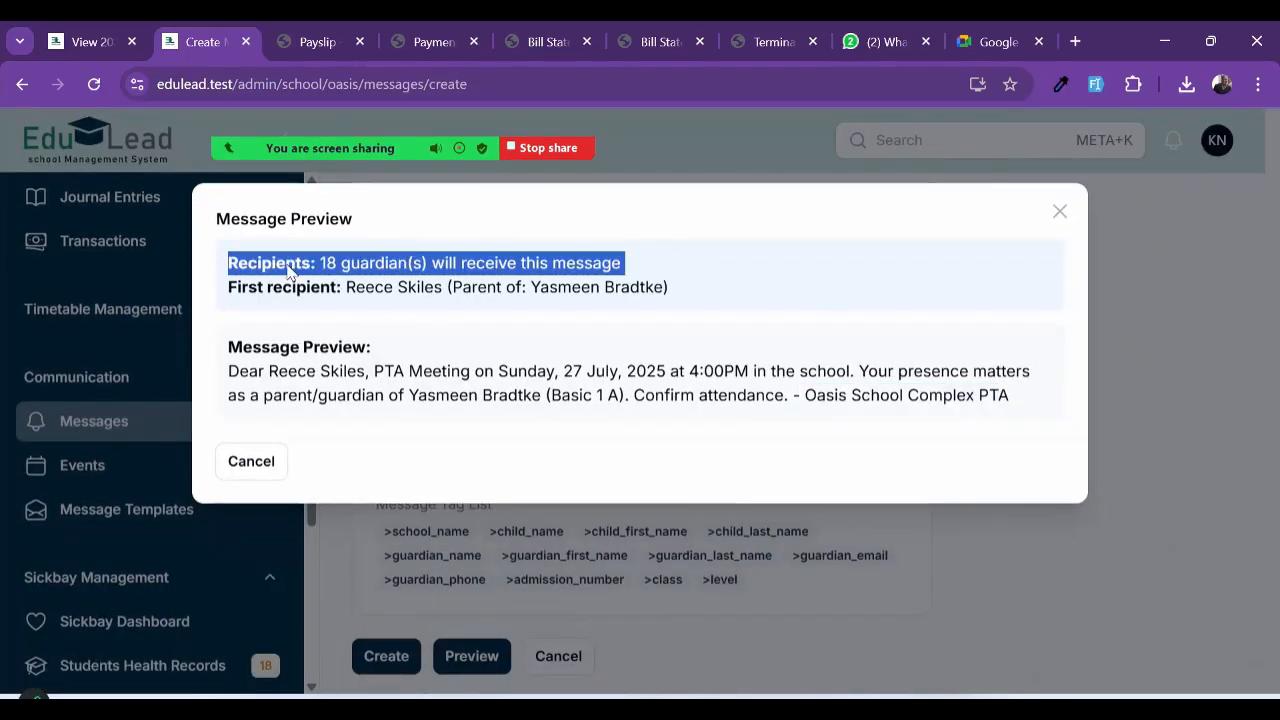
{"action": "scroll", "coordinate": [288, 268], "scroll_direction": "up", "scroll_amount": 3}
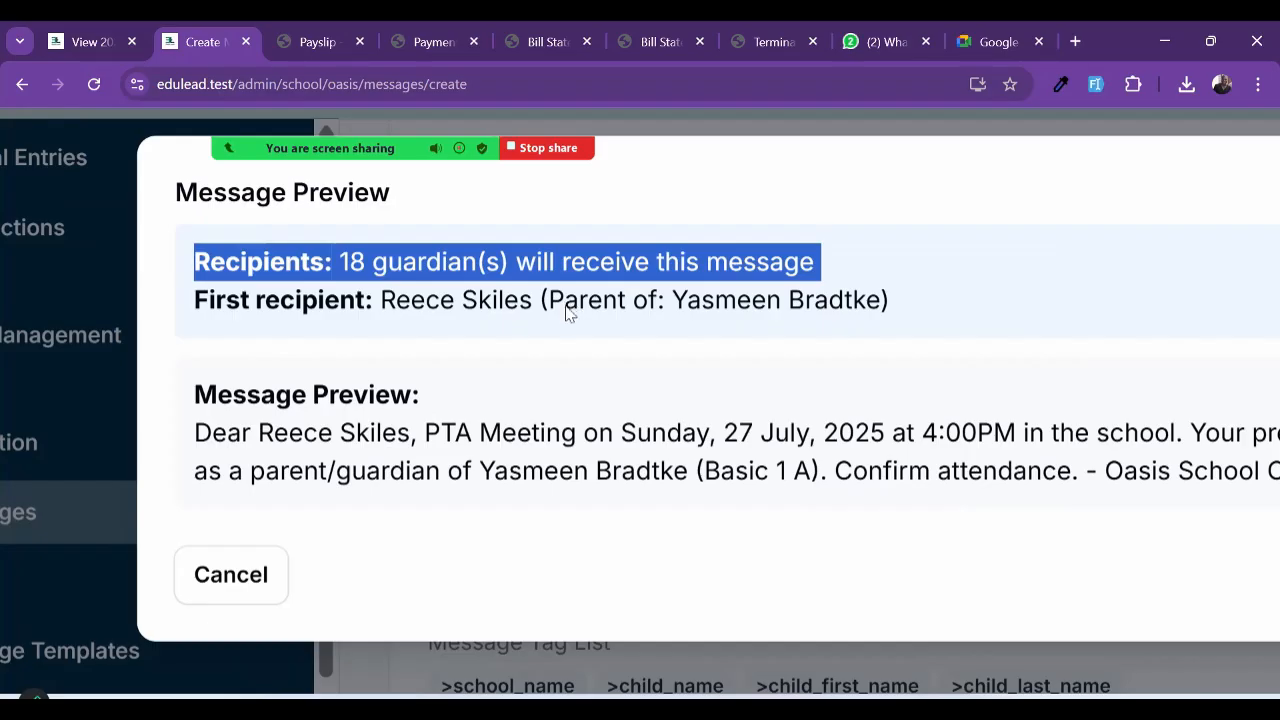
{"action": "scroll", "coordinate": [1090, 222], "scroll_direction": "down", "scroll_amount": 3}
{"action": "left_click", "coordinate": [1058, 210]}
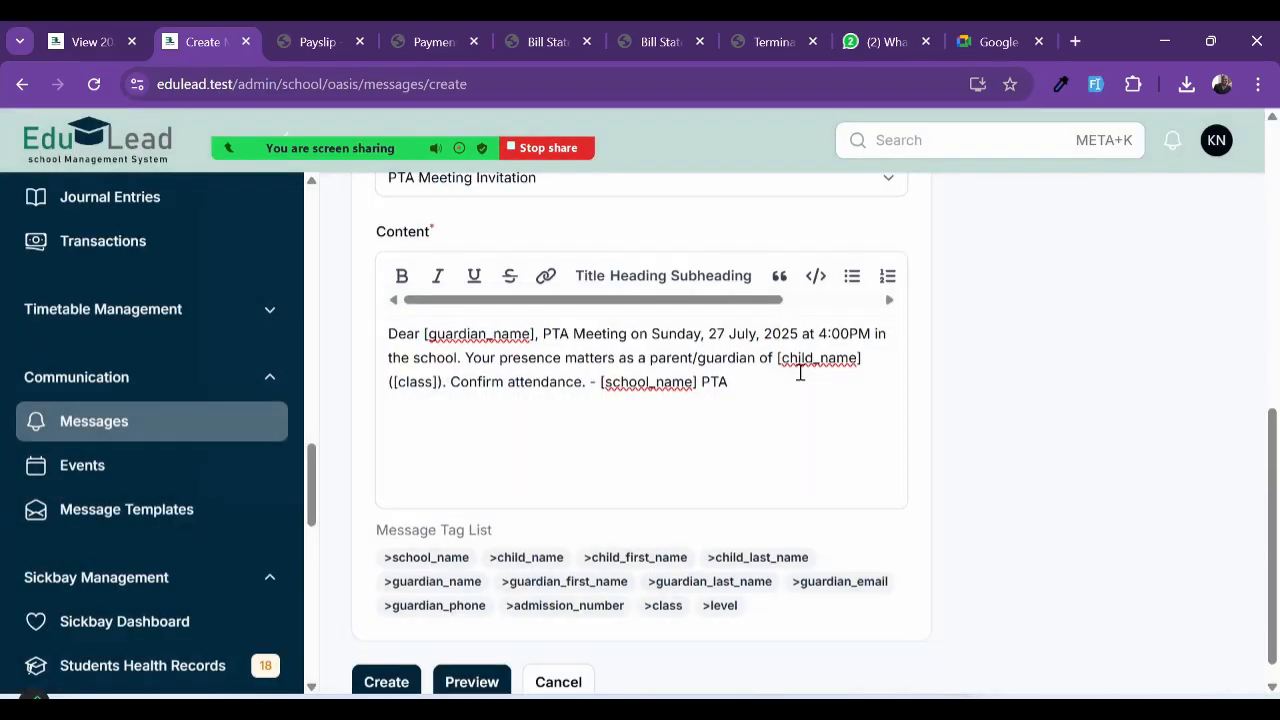
Step: Switch the notification type to SMS and back to Internal Notification
{"action": "scroll", "coordinate": [800, 372], "scroll_direction": "up", "scroll_amount": 5}
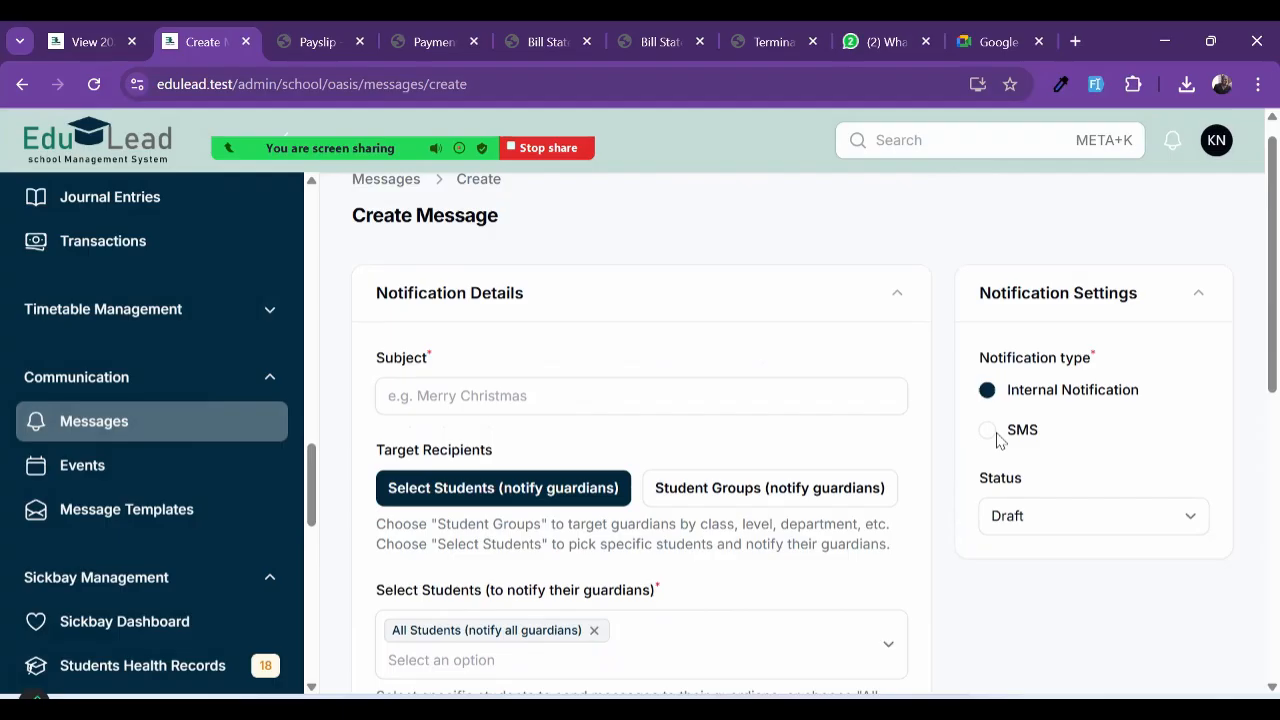
{"action": "left_click", "coordinate": [987, 431]}
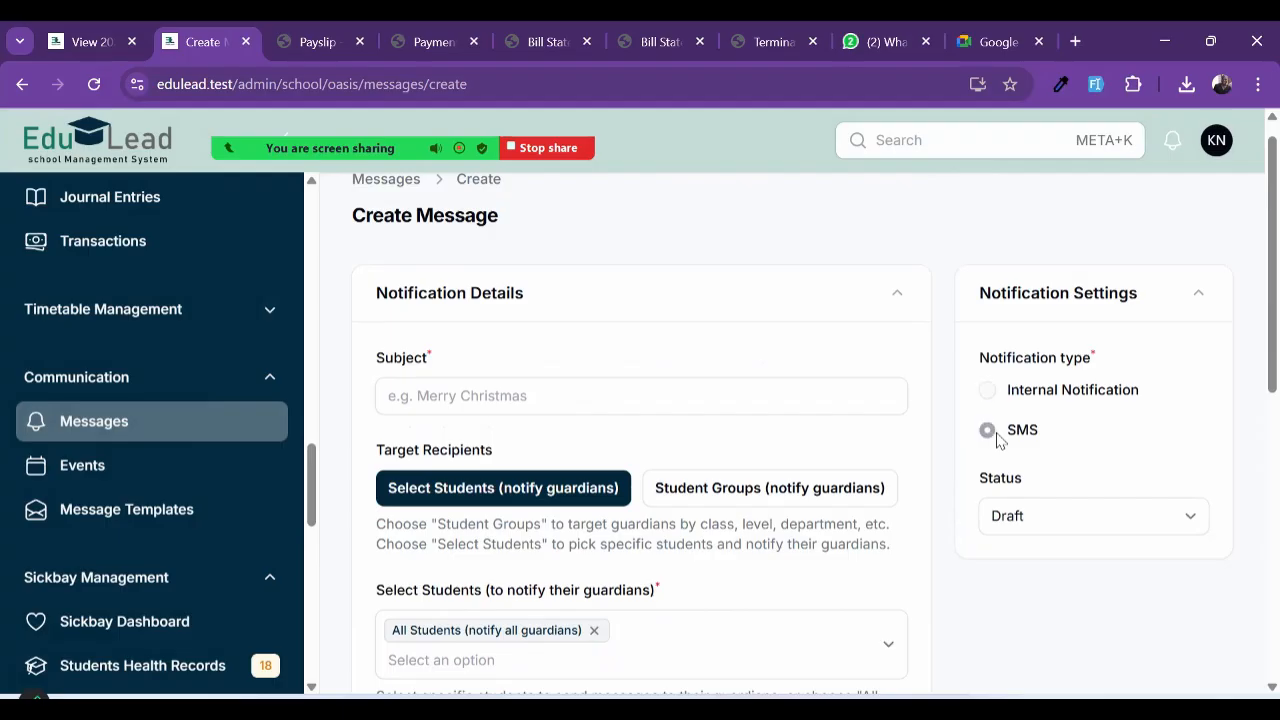
{"action": "left_click", "coordinate": [1049, 400]}
Step: Review the message content and the templates offered for the message
{"action": "scroll", "coordinate": [808, 457], "scroll_direction": "down", "scroll_amount": 6}
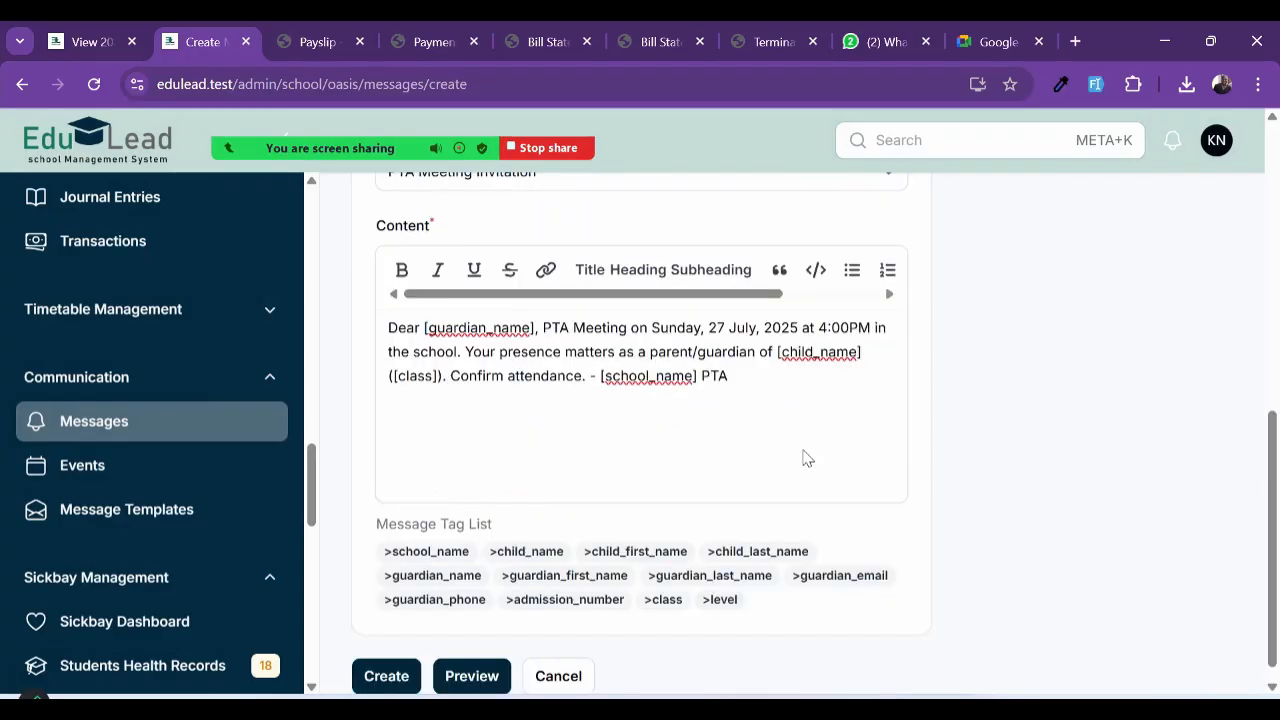
{"action": "scroll", "coordinate": [109, 520], "scroll_direction": "down", "scroll_amount": 3}
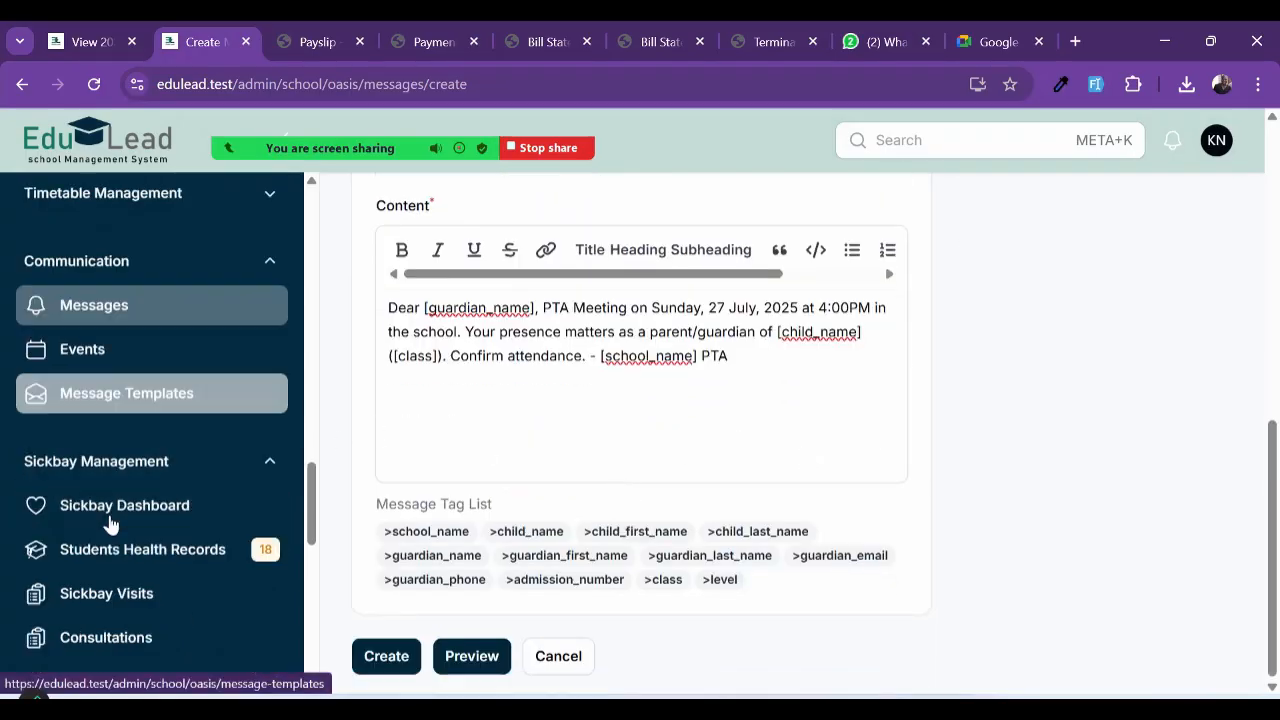
{"action": "scroll", "coordinate": [470, 300], "scroll_direction": "up", "scroll_amount": 2}
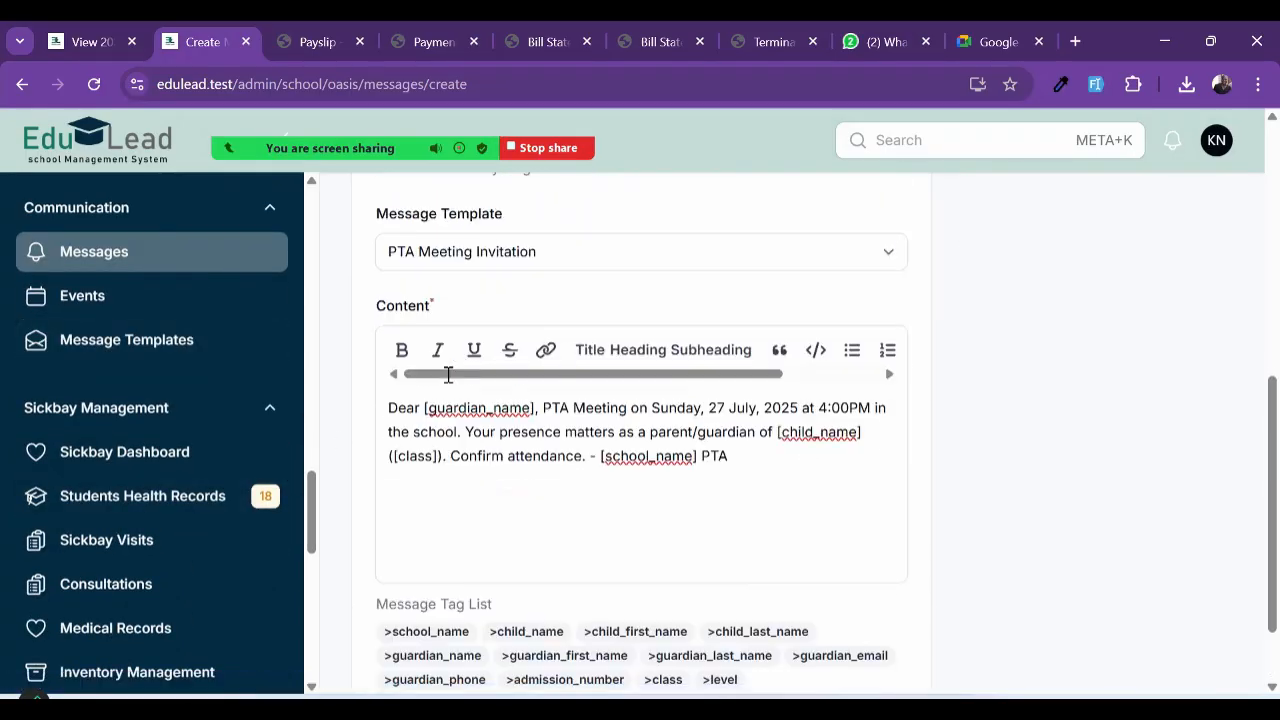
{"action": "left_click", "coordinate": [470, 265]}
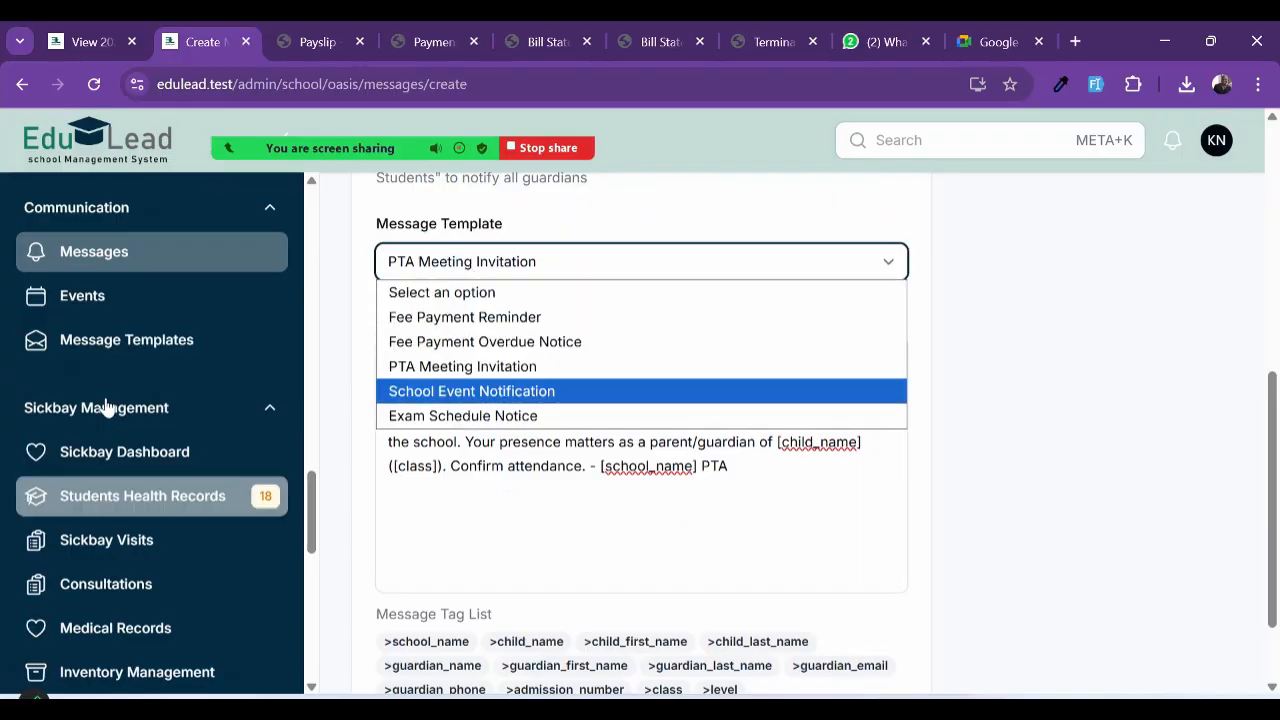
Step: View the school's message templates and open the form for adding a new one
{"action": "left_click", "coordinate": [117, 344]}
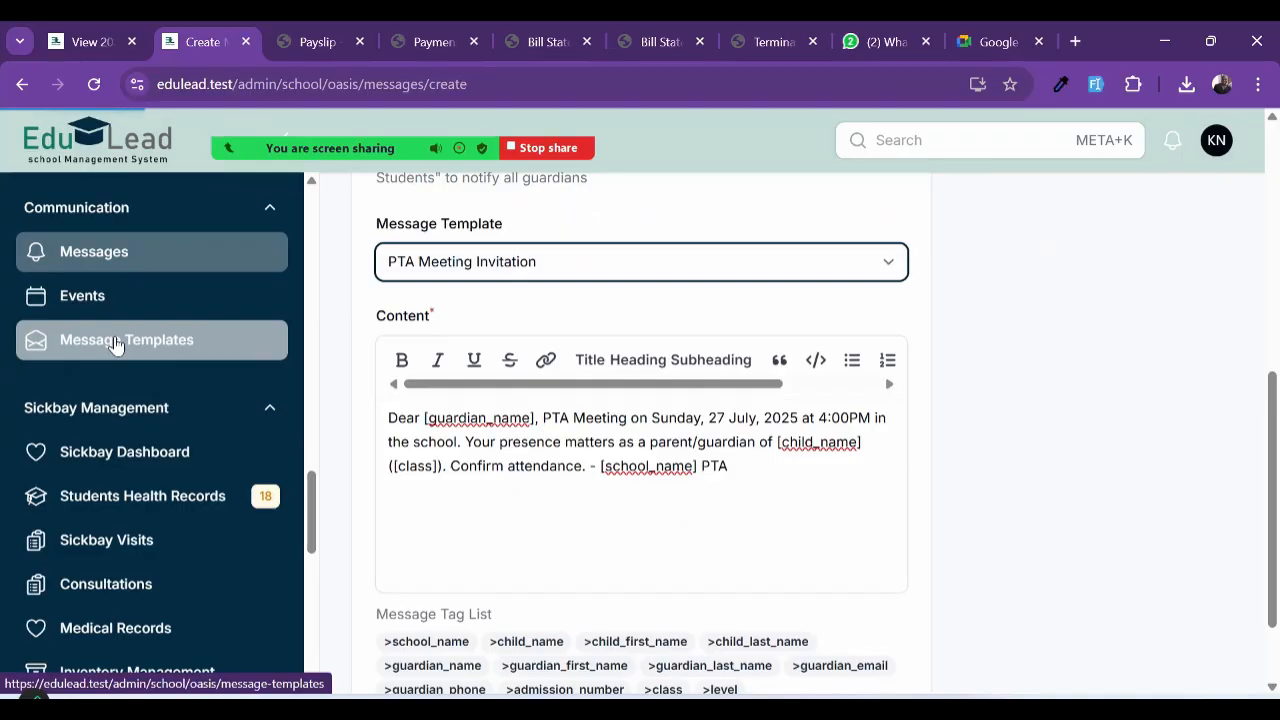
{"action": "left_click", "coordinate": [115, 344]}
{"action": "scroll", "coordinate": [706, 489], "scroll_direction": "down", "scroll_amount": 1}
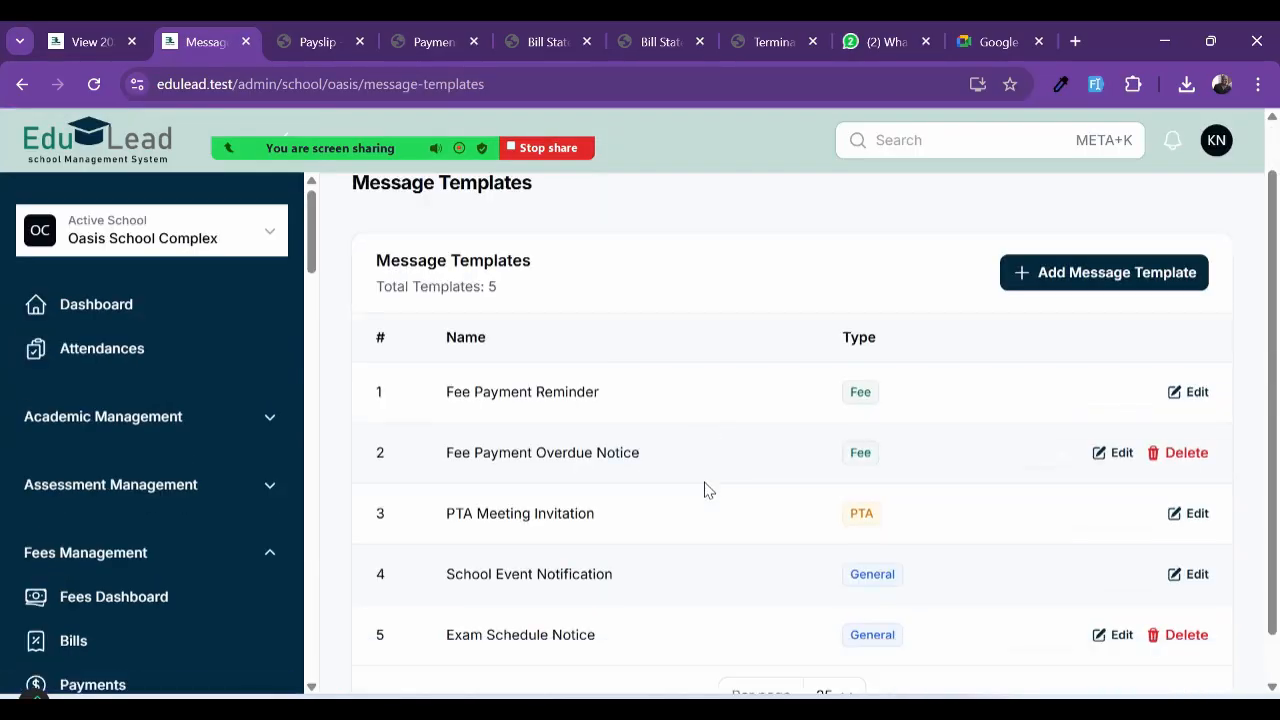
{"action": "left_click", "coordinate": [1062, 277]}
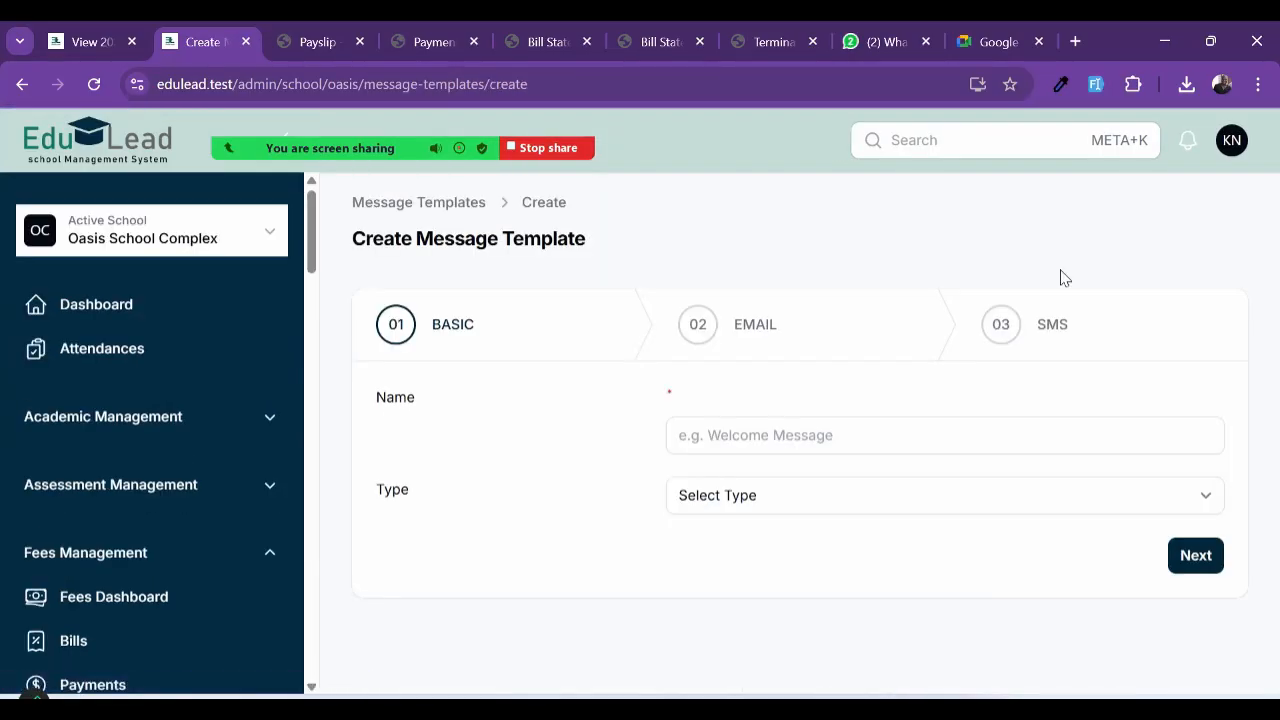
{"action": "scroll", "coordinate": [83, 560], "scroll_direction": "down", "scroll_amount": 3}
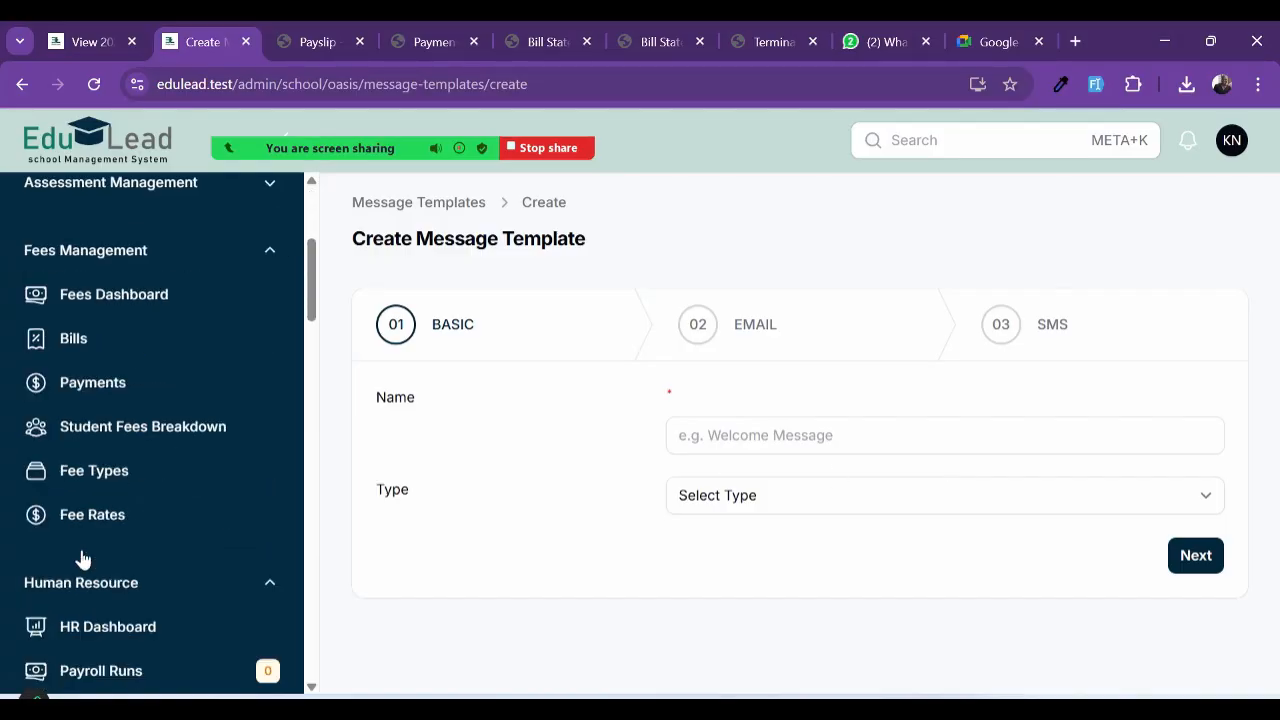
Step: Expand the Timetable Management section and look over the pages it offers
{"action": "scroll", "coordinate": [83, 560], "scroll_direction": "down", "scroll_amount": 6}
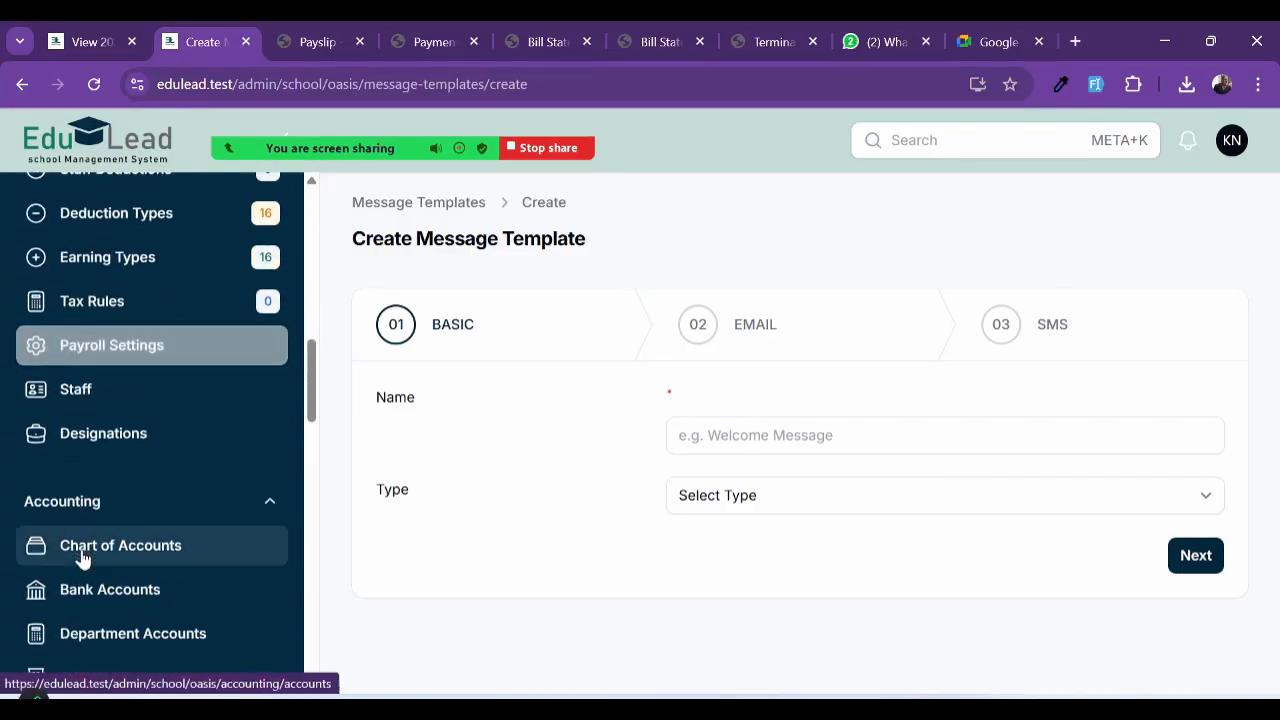
{"action": "scroll", "coordinate": [83, 560], "scroll_direction": "down", "scroll_amount": 6}
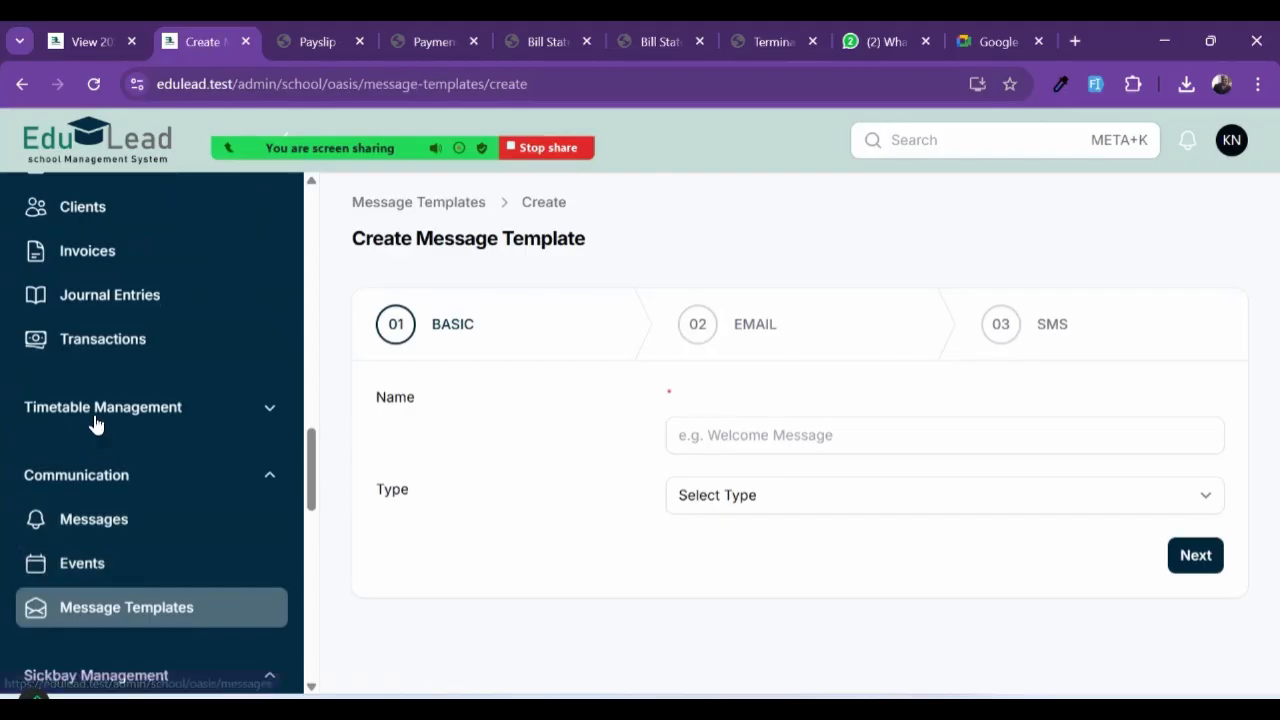
{"action": "left_click", "coordinate": [95, 425]}
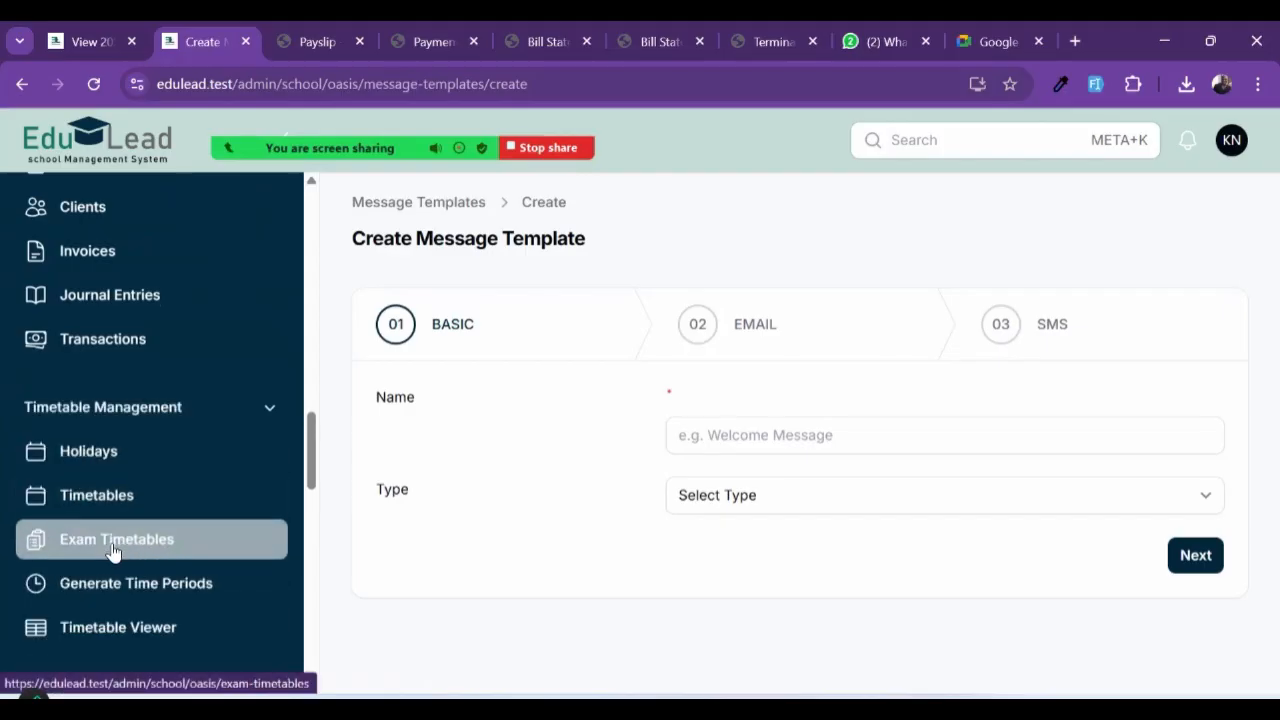
{"action": "scroll", "coordinate": [111, 648], "scroll_direction": "down", "scroll_amount": 2}
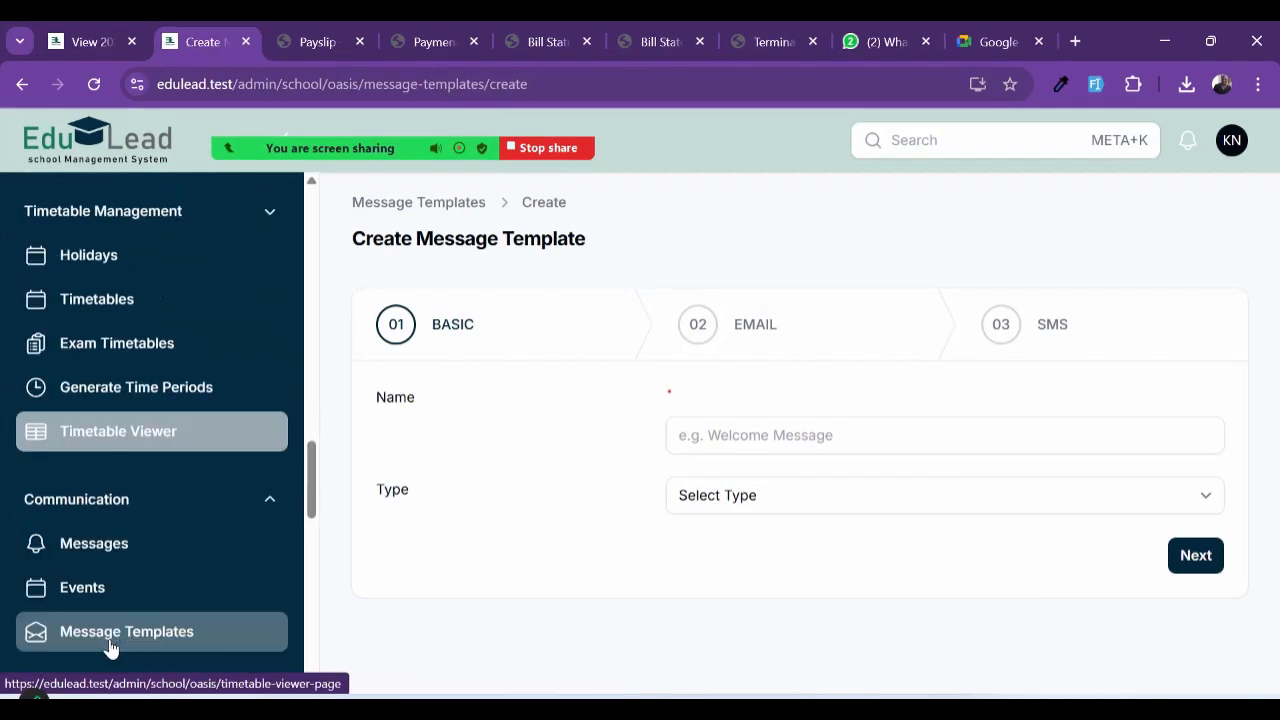
Step: Open the Sickbay Dashboard and review its visit, stock, prescription and medical coverage cards along with the quick actions
{"action": "scroll", "coordinate": [111, 648], "scroll_direction": "down", "scroll_amount": 4}
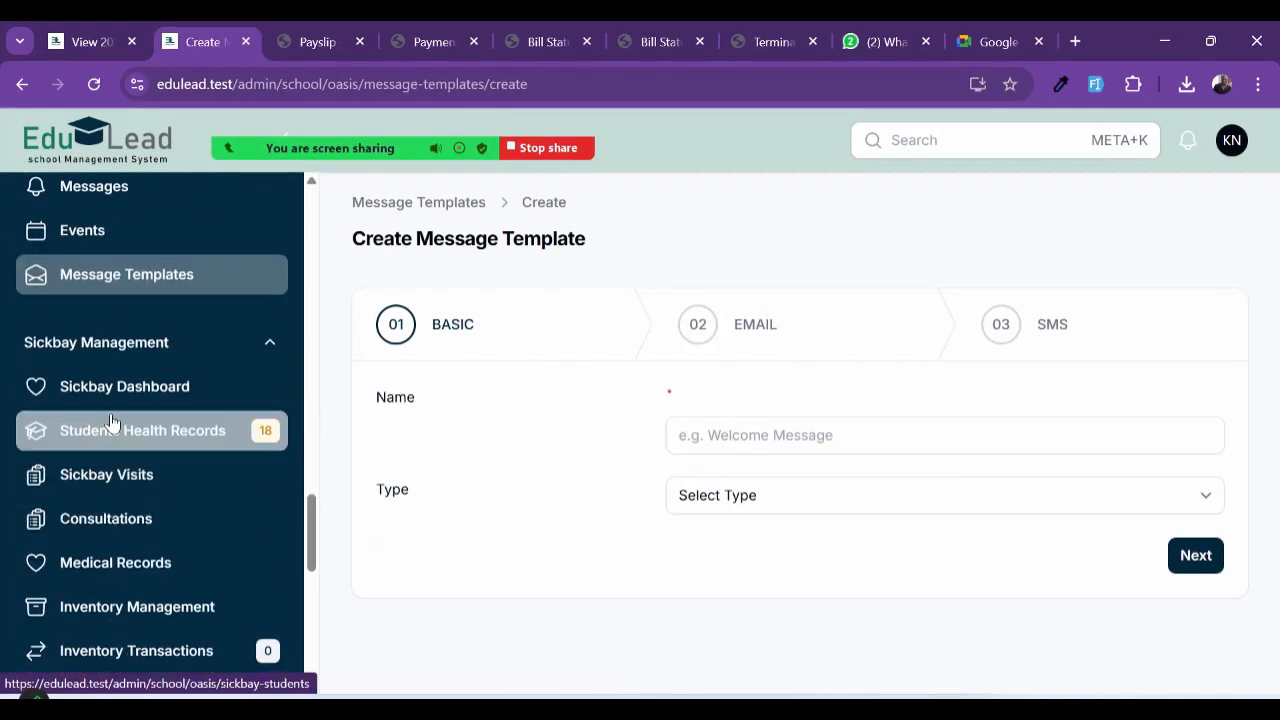
{"action": "scroll", "coordinate": [106, 523], "scroll_direction": "up", "scroll_amount": 1}
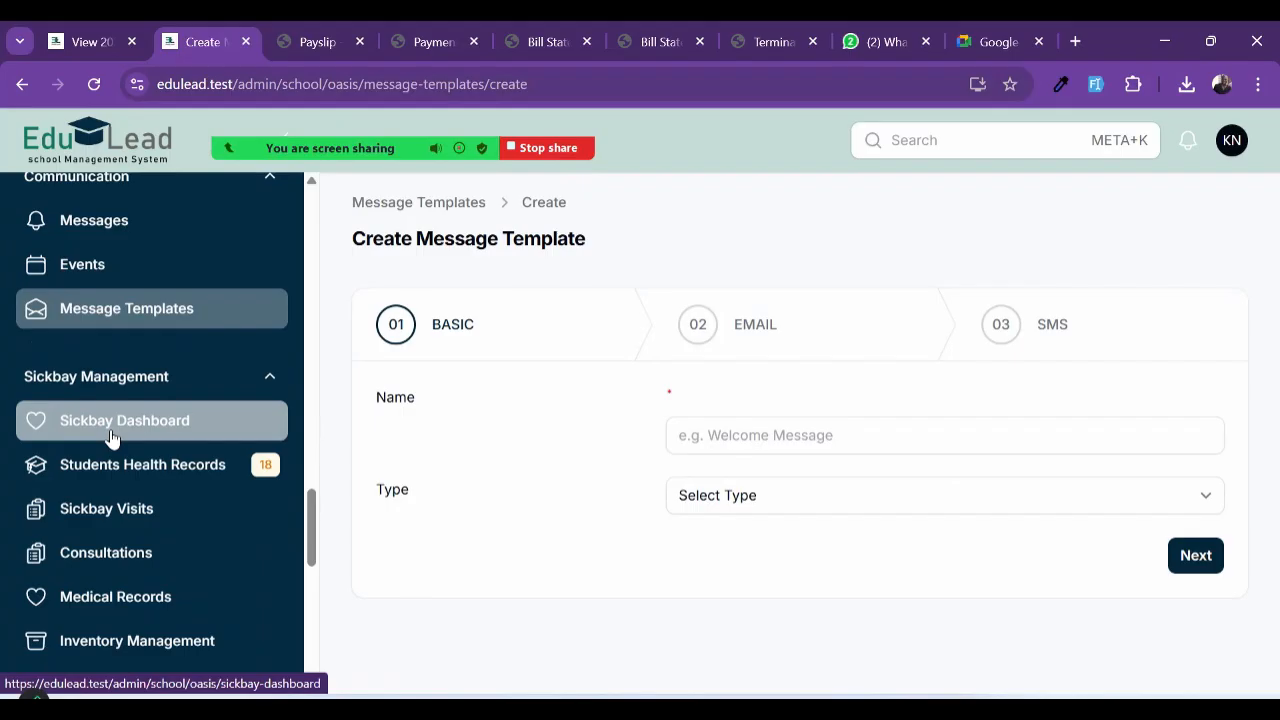
{"action": "left_click", "coordinate": [111, 438]}
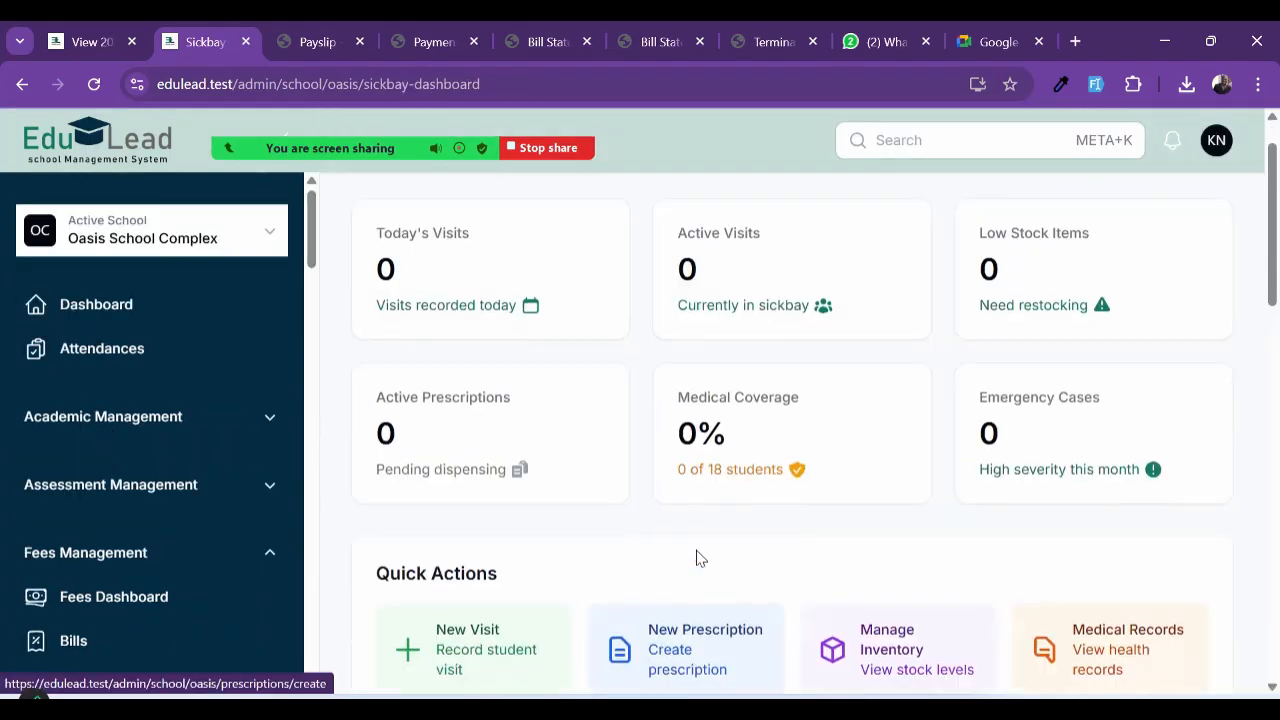
{"action": "scroll", "coordinate": [700, 558], "scroll_direction": "up", "scroll_amount": 1}
{"action": "scroll", "coordinate": [700, 558], "scroll_direction": "down", "scroll_amount": 2}
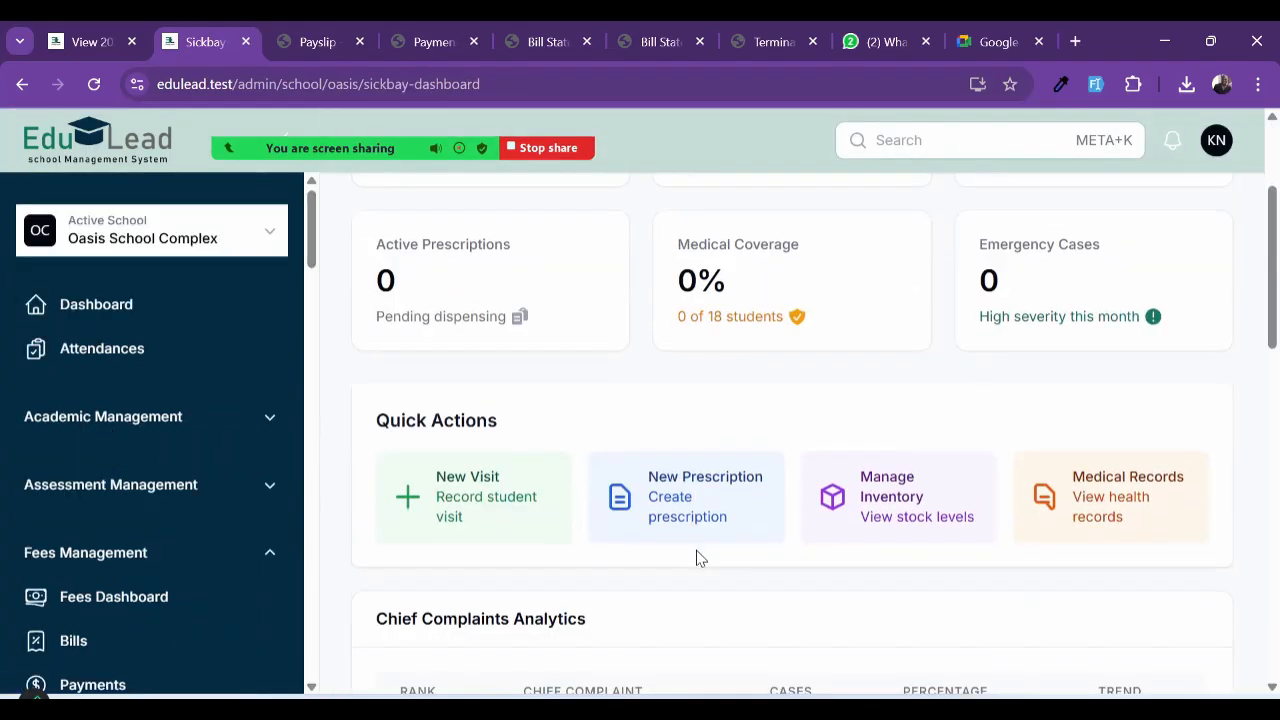
{"action": "scroll", "coordinate": [698, 558], "scroll_direction": "down", "scroll_amount": 1}
{"action": "scroll", "coordinate": [698, 558], "scroll_direction": "up", "scroll_amount": 1}
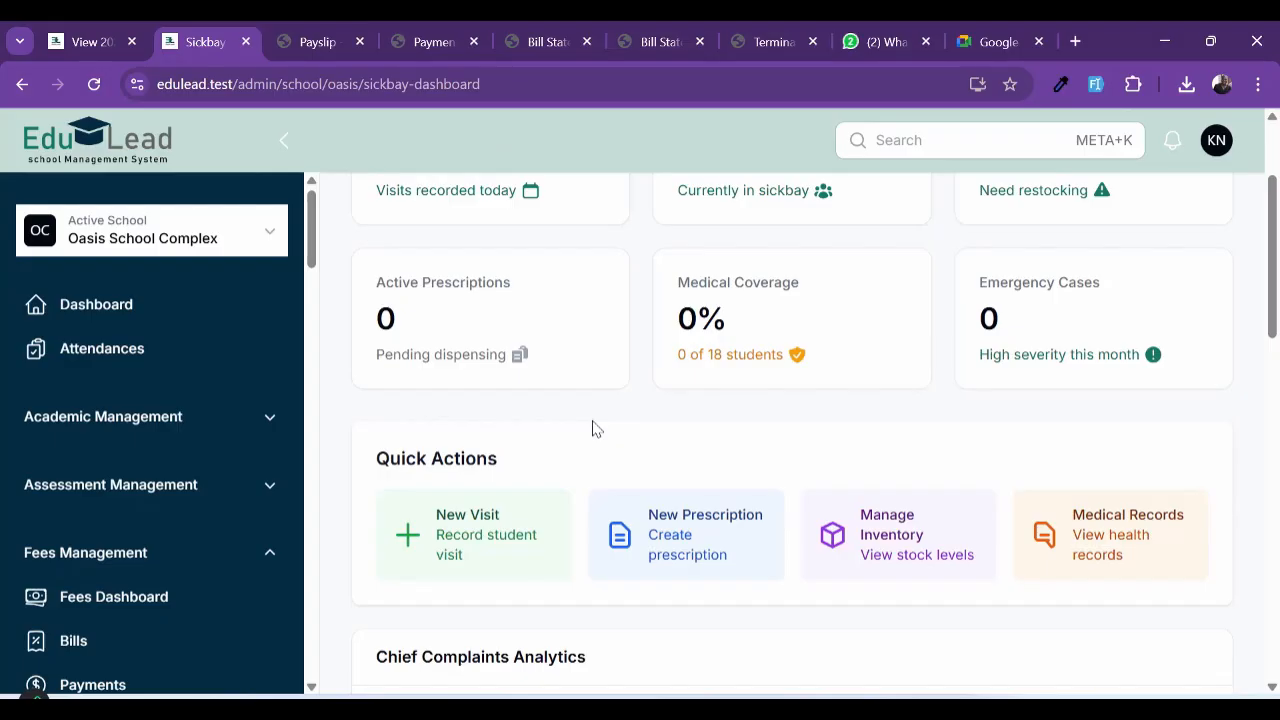
{"action": "scroll", "coordinate": [592, 428], "scroll_direction": "up", "scroll_amount": 2}
{"action": "scroll", "coordinate": [670, 443], "scroll_direction": "up", "scroll_amount": 1}
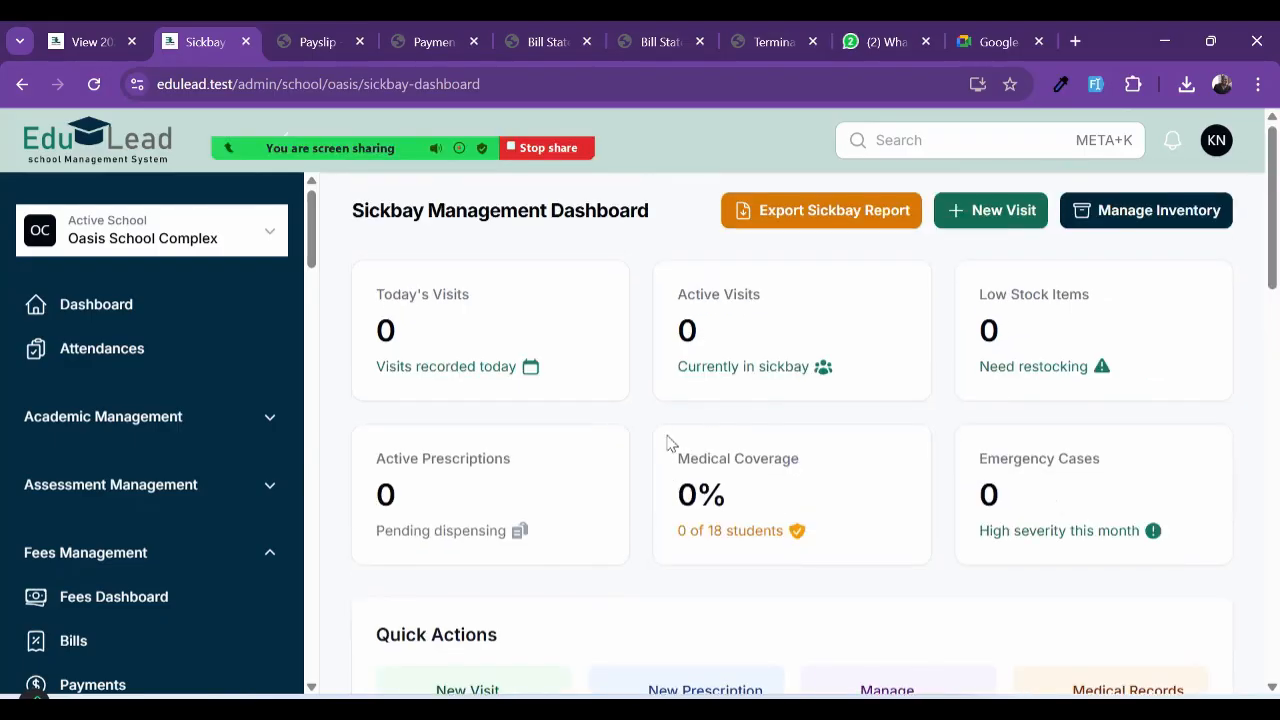
{"action": "scroll", "coordinate": [670, 443], "scroll_direction": "down", "scroll_amount": 3}
Step: Collapse the Fees Management, Human Resource and Accounting sections of the navigation
{"action": "scroll", "coordinate": [194, 543], "scroll_direction": "down", "scroll_amount": 2}
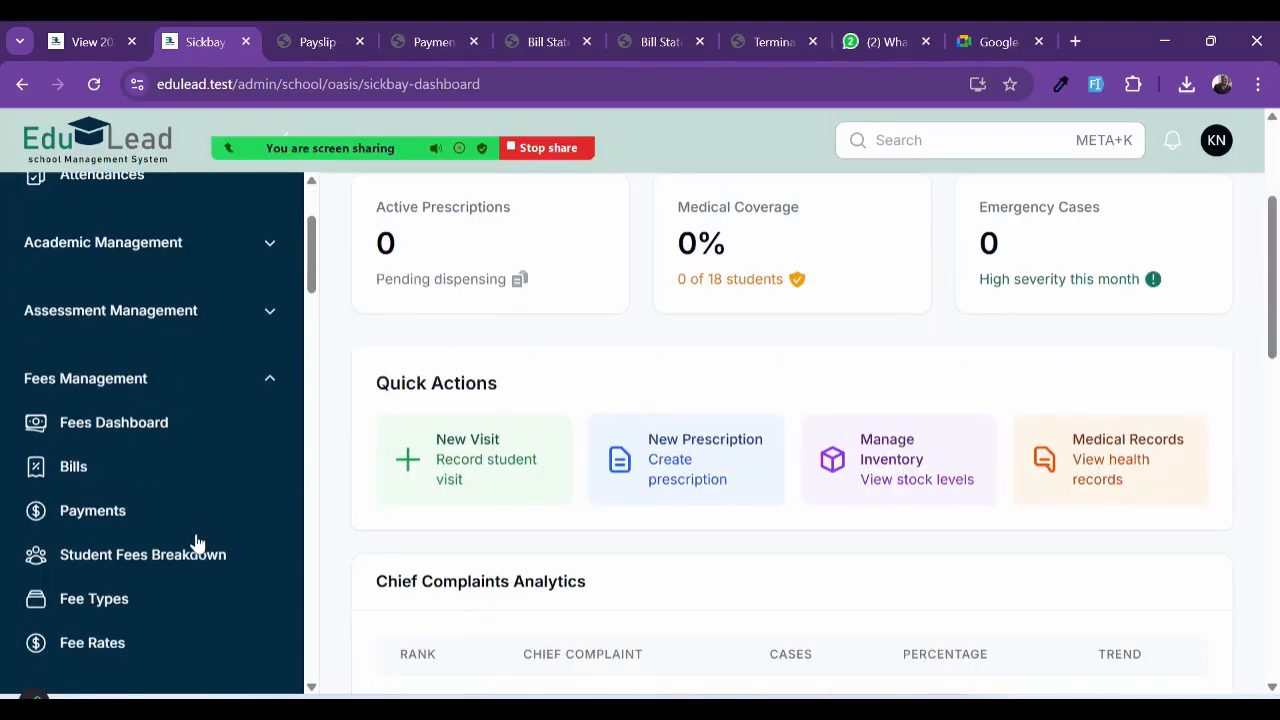
{"action": "left_click", "coordinate": [114, 374]}
{"action": "scroll", "coordinate": [114, 374], "scroll_direction": "down", "scroll_amount": 2}
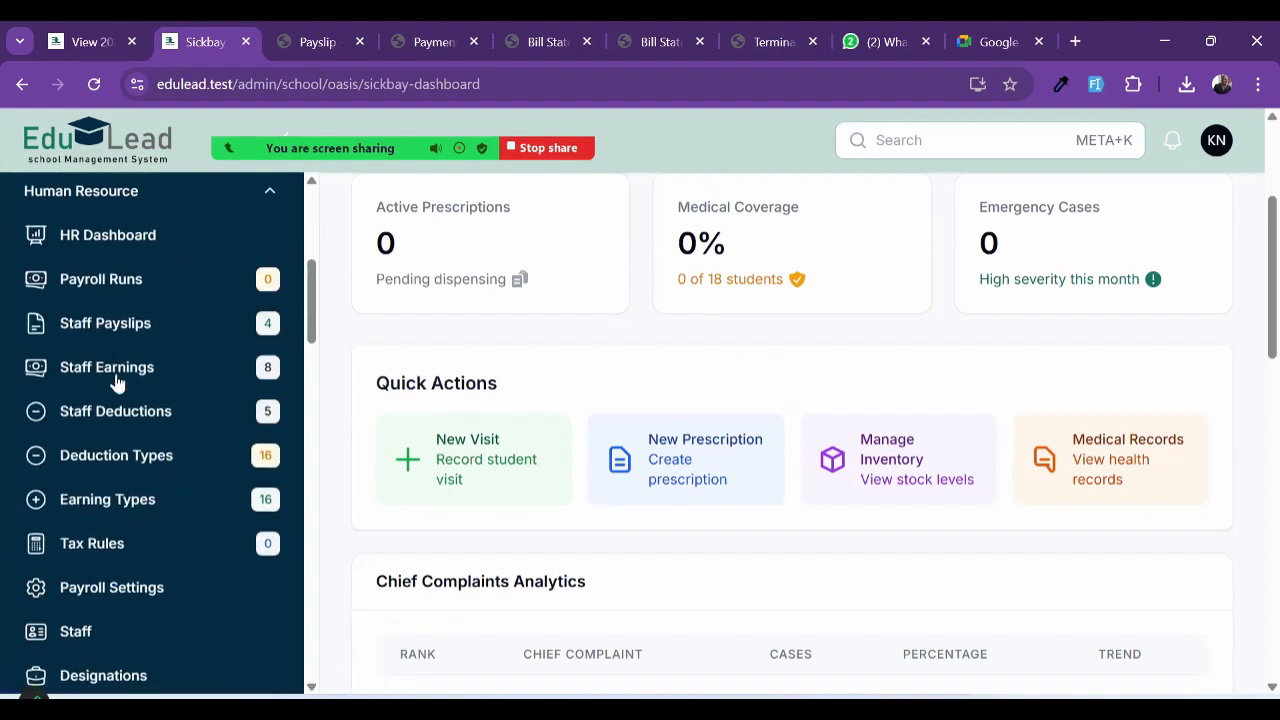
{"action": "left_click", "coordinate": [86, 280]}
{"action": "scroll", "coordinate": [101, 437], "scroll_direction": "down", "scroll_amount": 1}
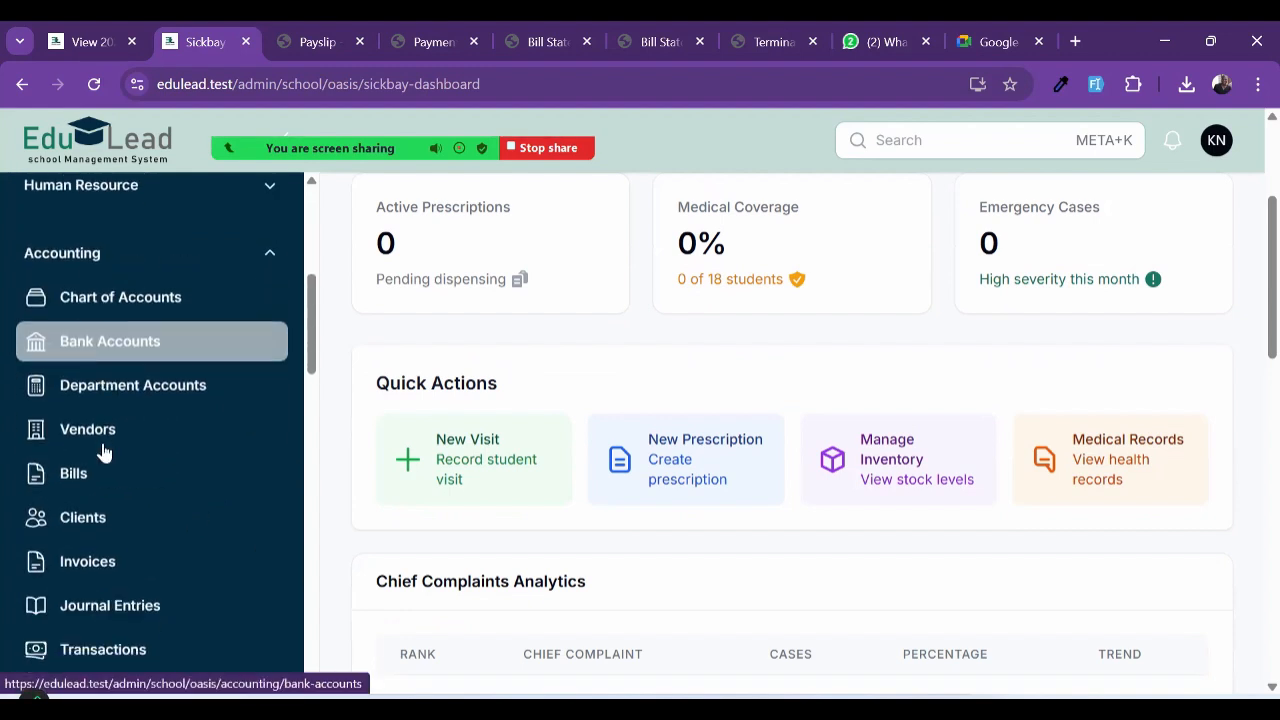
{"action": "left_click", "coordinate": [76, 274]}
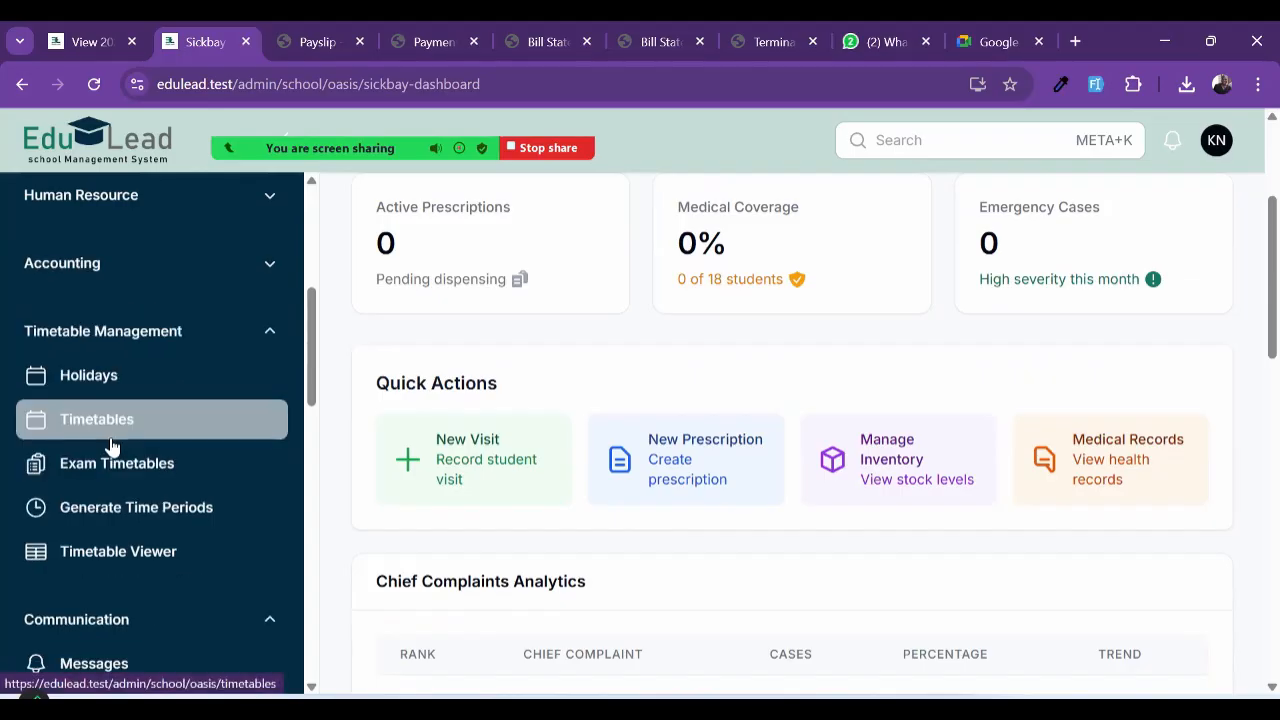
Step: Expand the Housing Management section of the navigation
{"action": "scroll", "coordinate": [109, 445], "scroll_direction": "down", "scroll_amount": 2}
{"action": "scroll", "coordinate": [111, 445], "scroll_direction": "down", "scroll_amount": 7}
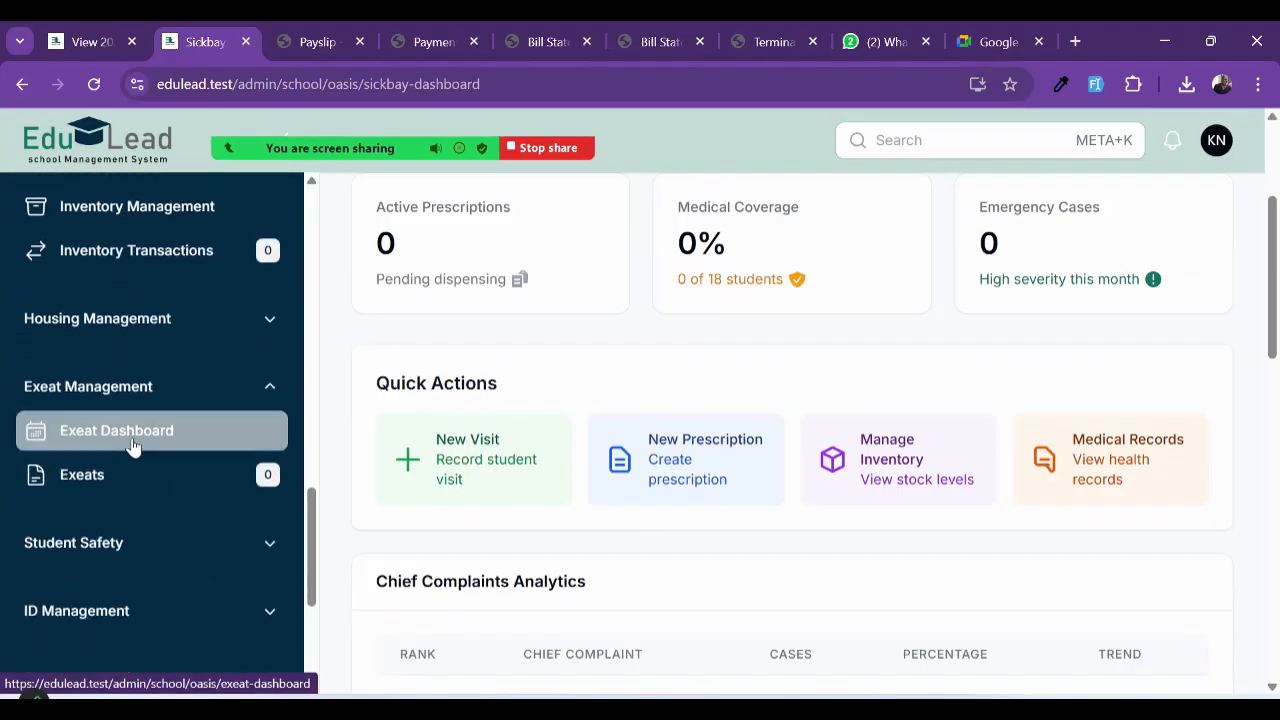
{"action": "left_click", "coordinate": [97, 331]}
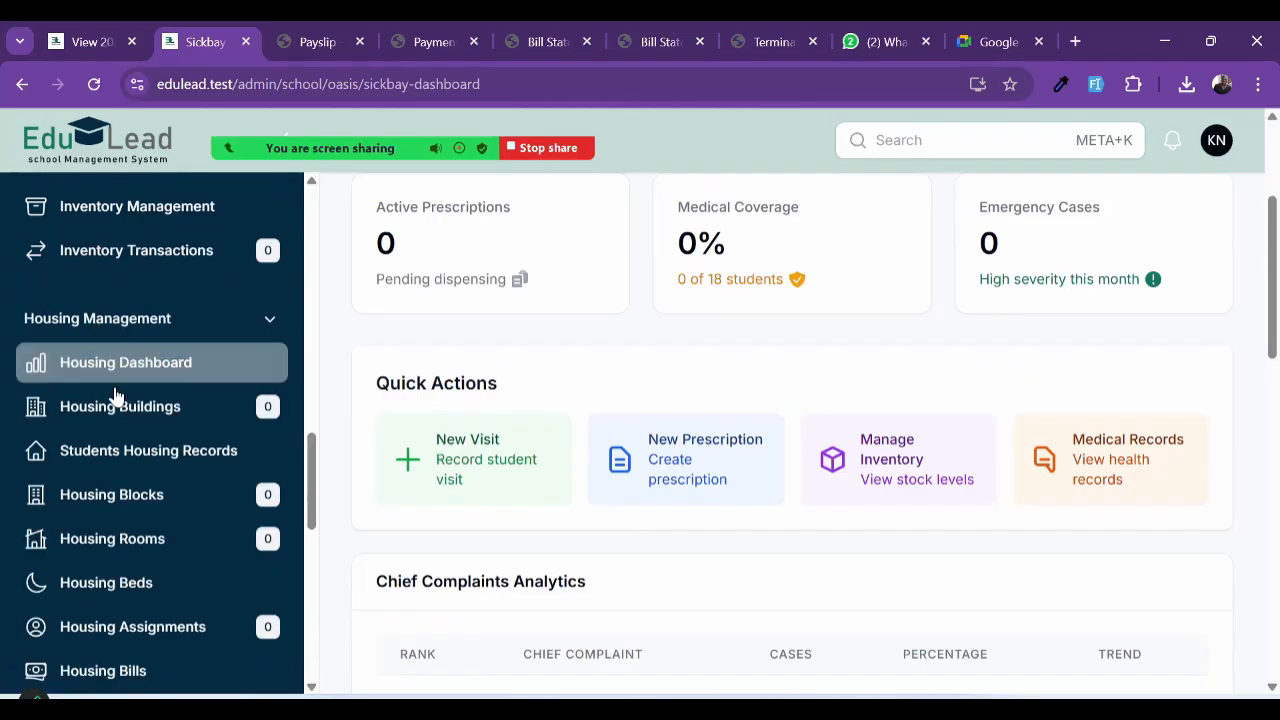
Step: Examine the Housing Management pages at a larger scale, including buildings, student housing records, blocks, rooms, beds and assignments
{"action": "scroll", "coordinate": [116, 397], "scroll_direction": "up", "scroll_amount": 3}
{"action": "scroll", "coordinate": [116, 397], "scroll_direction": "left", "scroll_amount": 1}
{"action": "scroll", "coordinate": [116, 397], "scroll_direction": "left", "scroll_amount": 1}
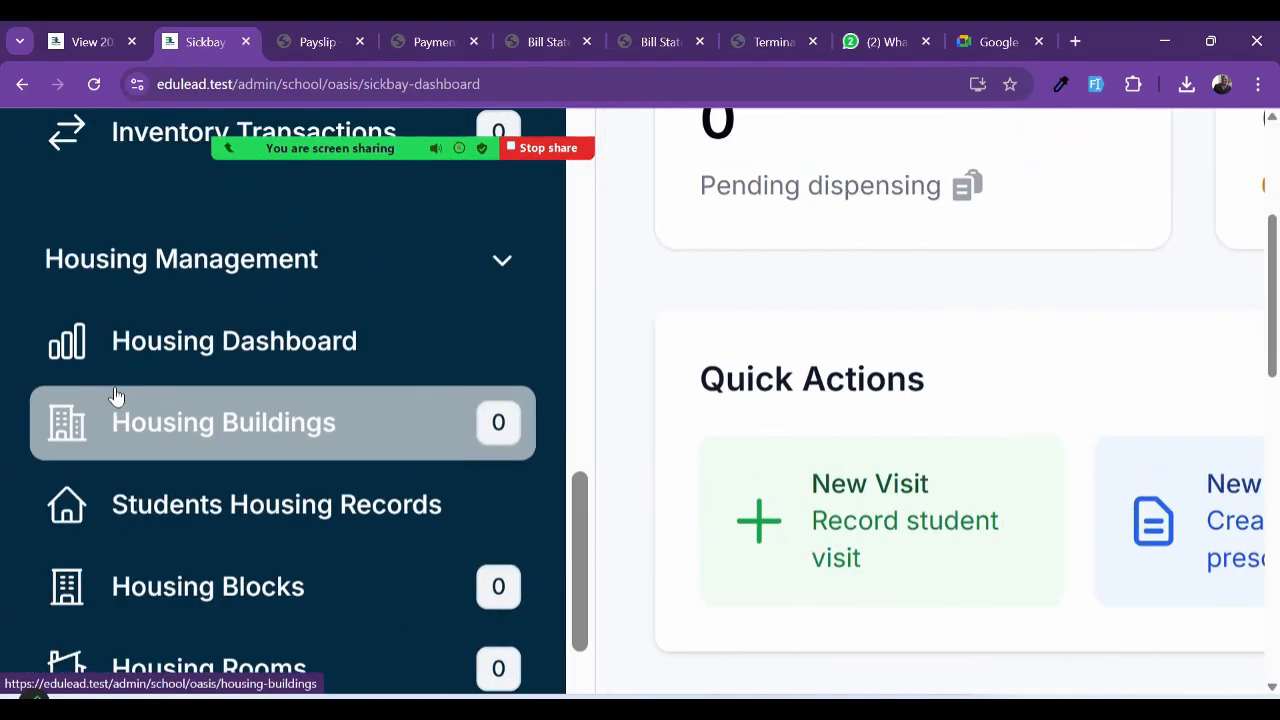
{"action": "scroll", "coordinate": [179, 492], "scroll_direction": "down", "scroll_amount": 1}
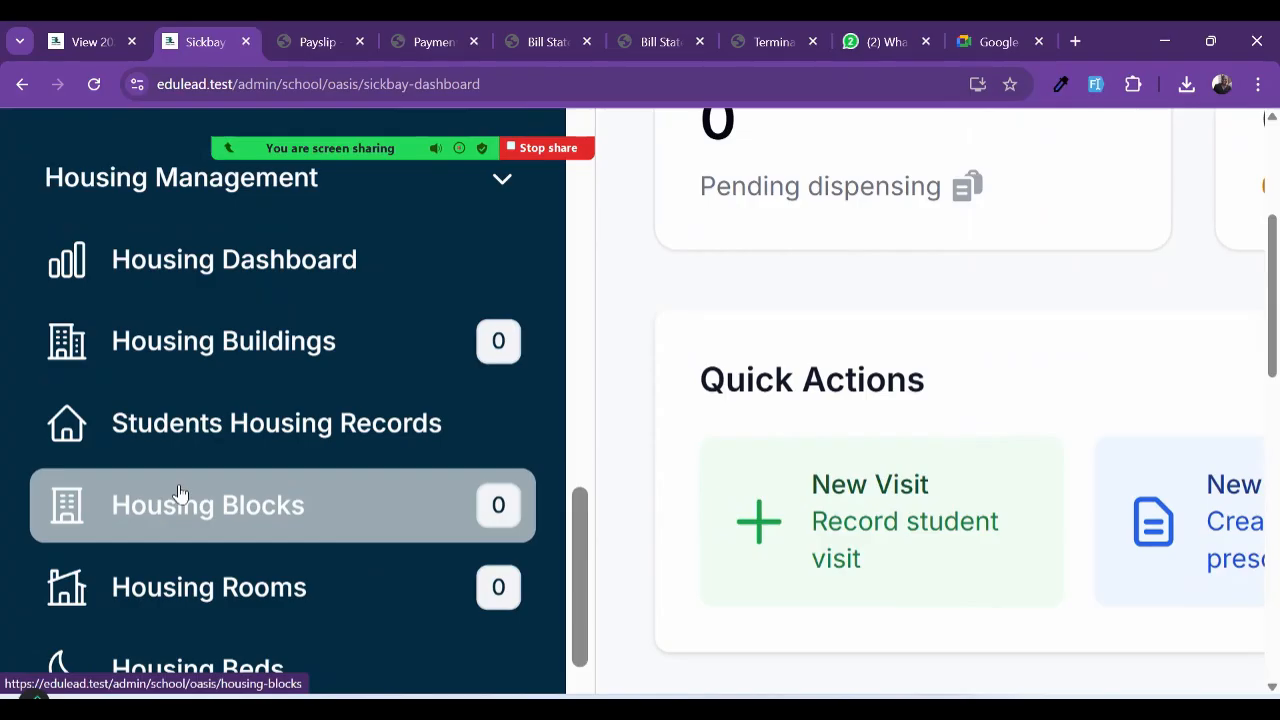
{"action": "scroll", "coordinate": [179, 492], "scroll_direction": "down", "scroll_amount": 3}
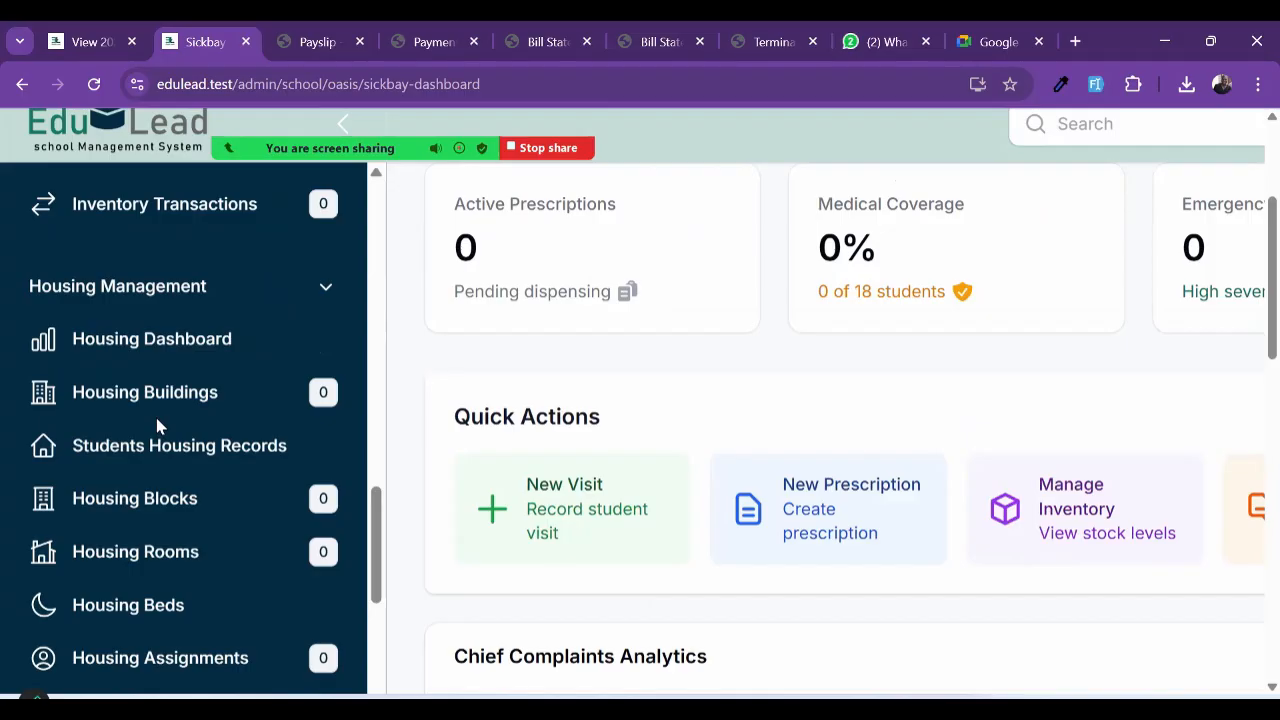
{"action": "scroll", "coordinate": [156, 515], "scroll_direction": "up", "scroll_amount": 3}
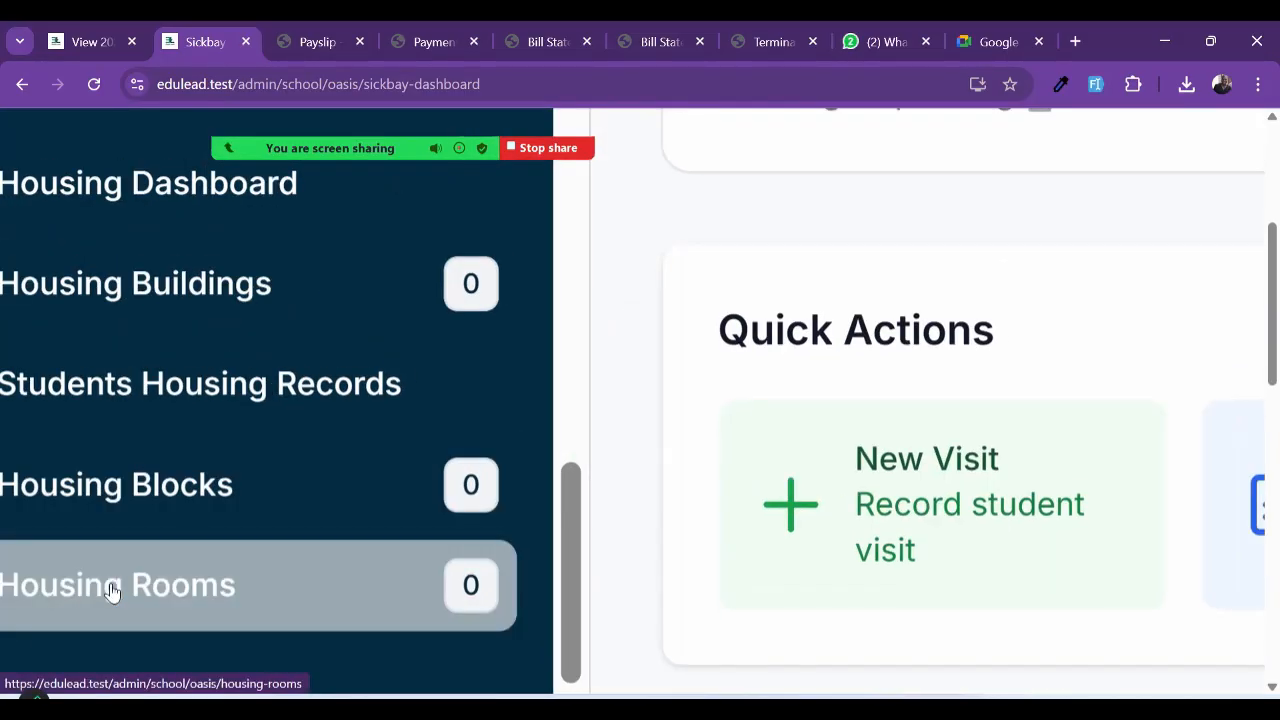
{"action": "scroll", "coordinate": [112, 592], "scroll_direction": "down", "scroll_amount": 1}
{"action": "scroll", "coordinate": [114, 597], "scroll_direction": "down", "scroll_amount": 1}
{"action": "scroll", "coordinate": [114, 600], "scroll_direction": "left", "scroll_amount": 1}
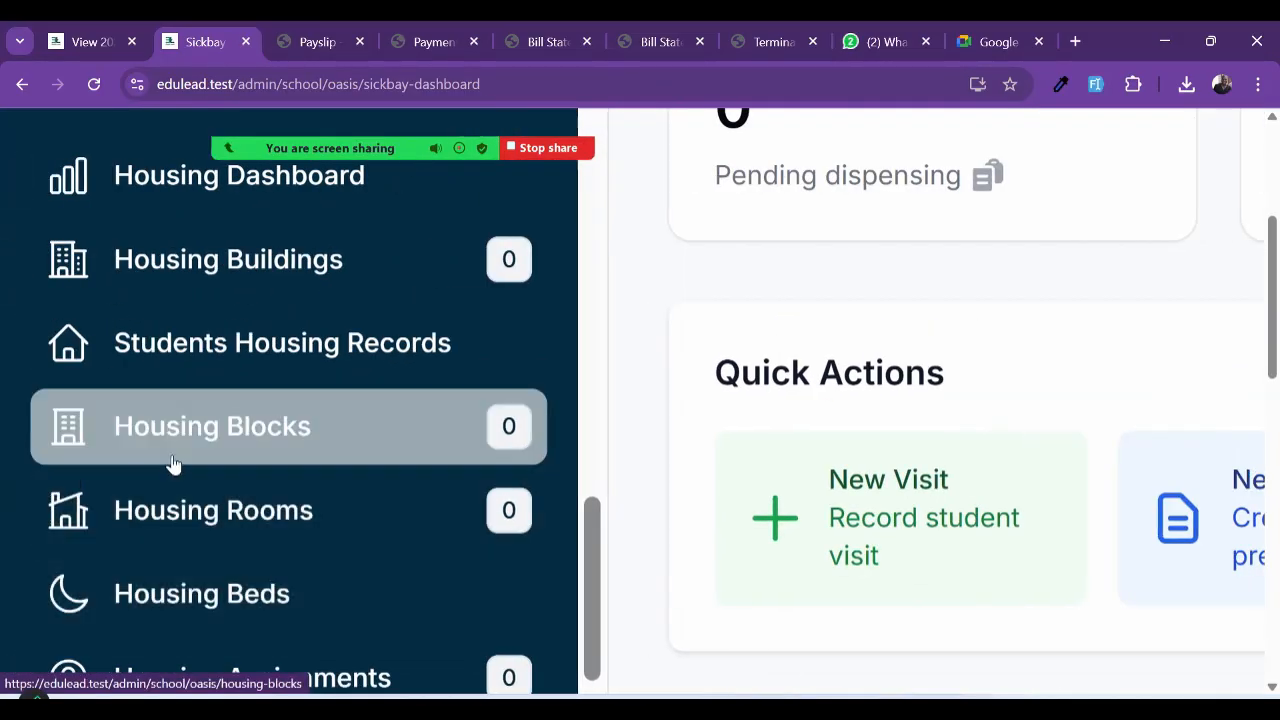
{"action": "scroll", "coordinate": [173, 463], "scroll_direction": "up", "scroll_amount": 1}
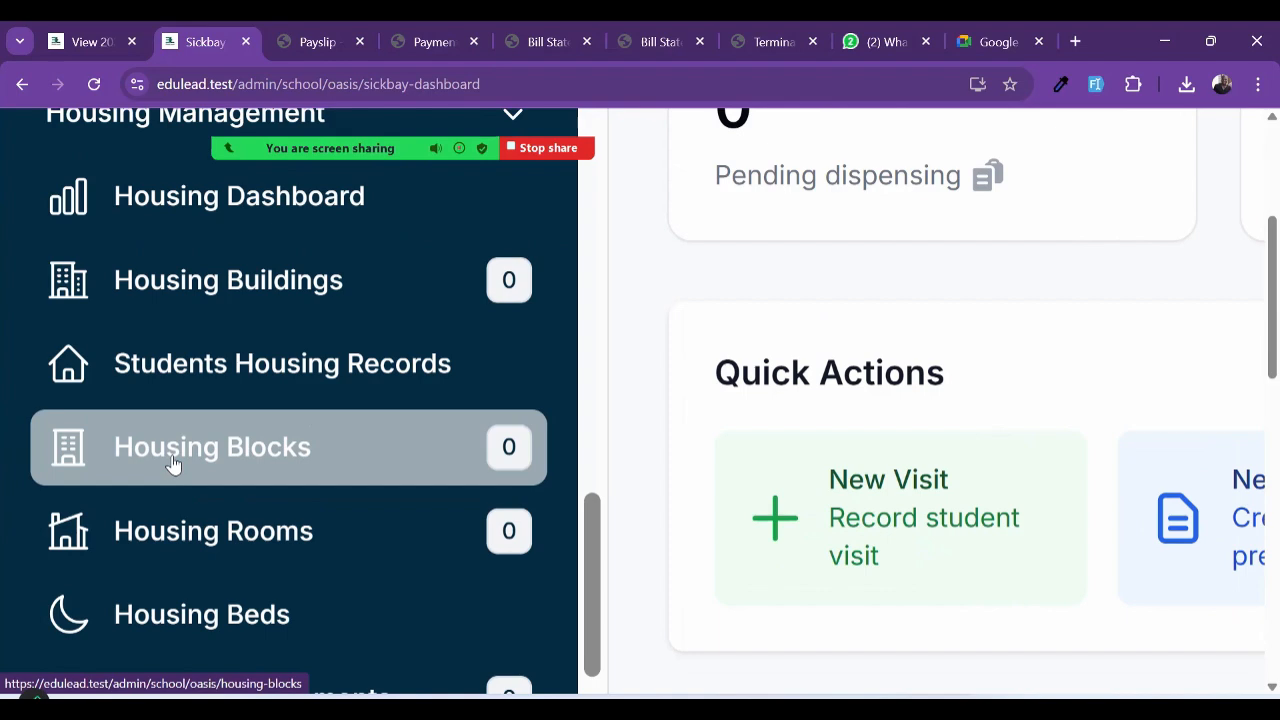
{"action": "scroll", "coordinate": [173, 463], "scroll_direction": "down", "scroll_amount": 1}
{"action": "scroll", "coordinate": [173, 463], "scroll_direction": "down", "scroll_amount": 1}
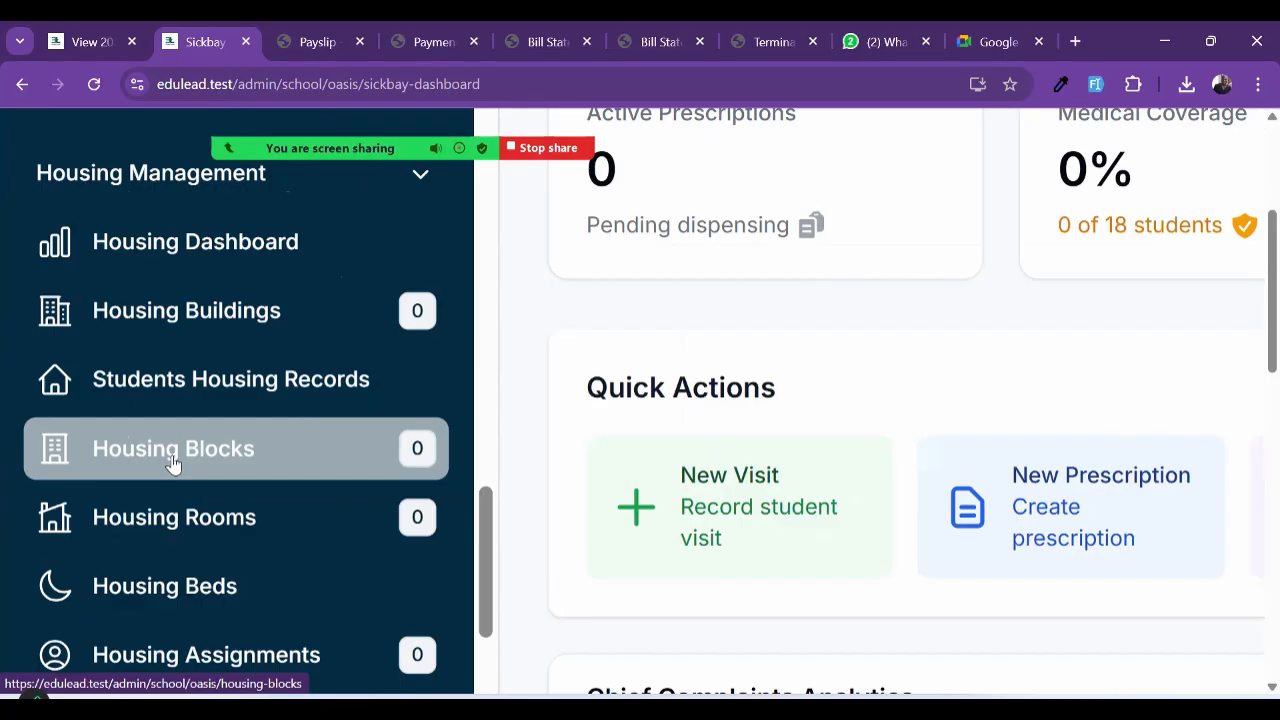
Step: Open Housing Blocks, bring up the form for a new housing block and review its block information fields
{"action": "left_click", "coordinate": [173, 463]}
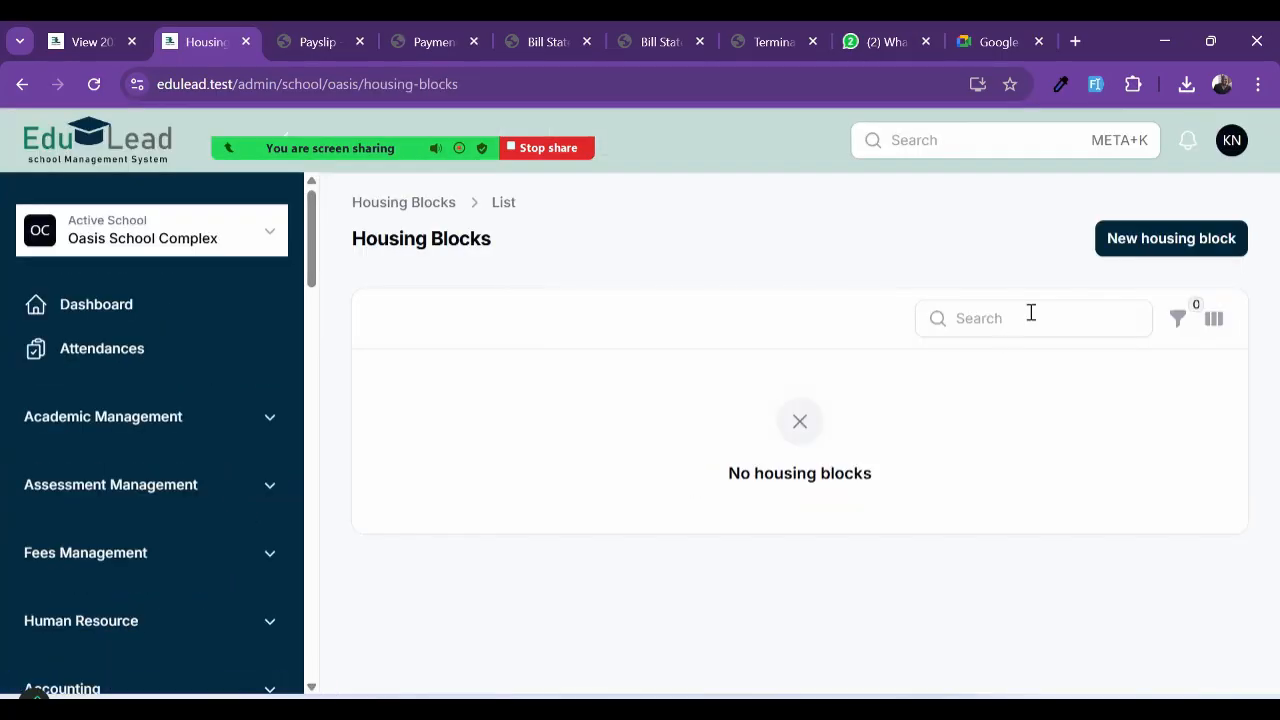
{"action": "left_click", "coordinate": [1120, 254]}
{"action": "scroll", "coordinate": [826, 446], "scroll_direction": "down", "scroll_amount": 1}
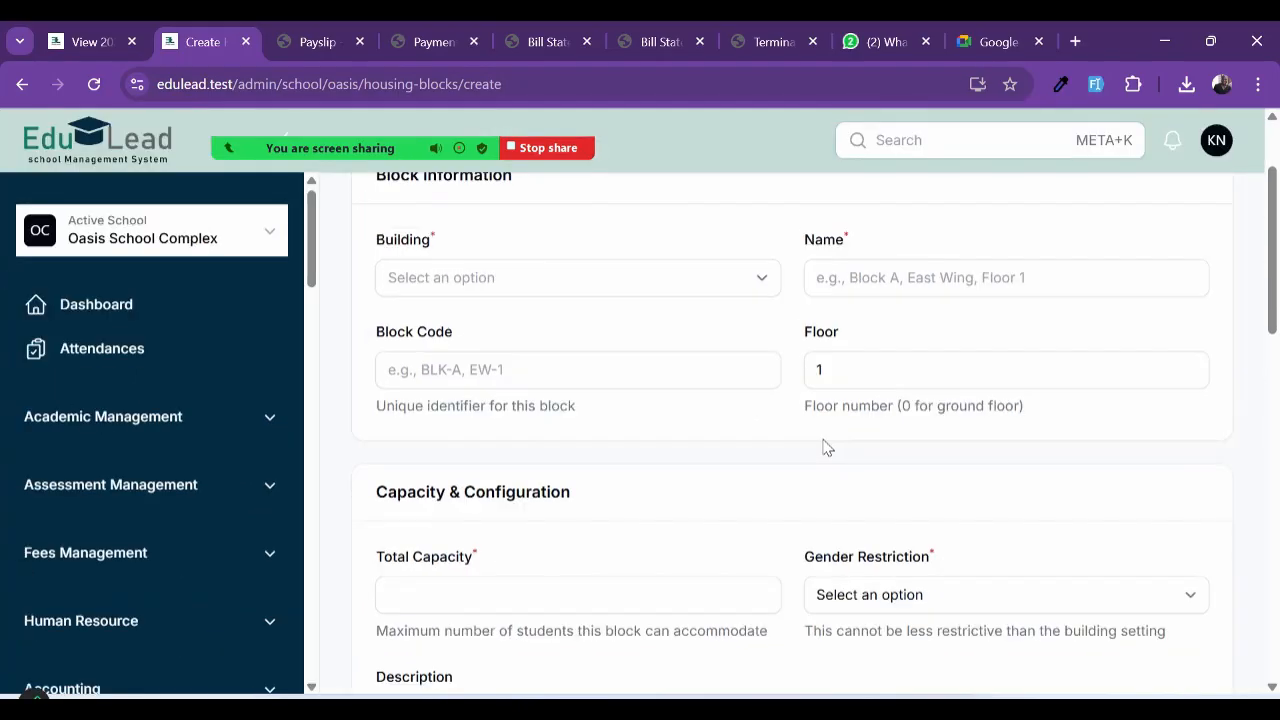
{"action": "scroll", "coordinate": [854, 534], "scroll_direction": "down", "scroll_amount": 1}
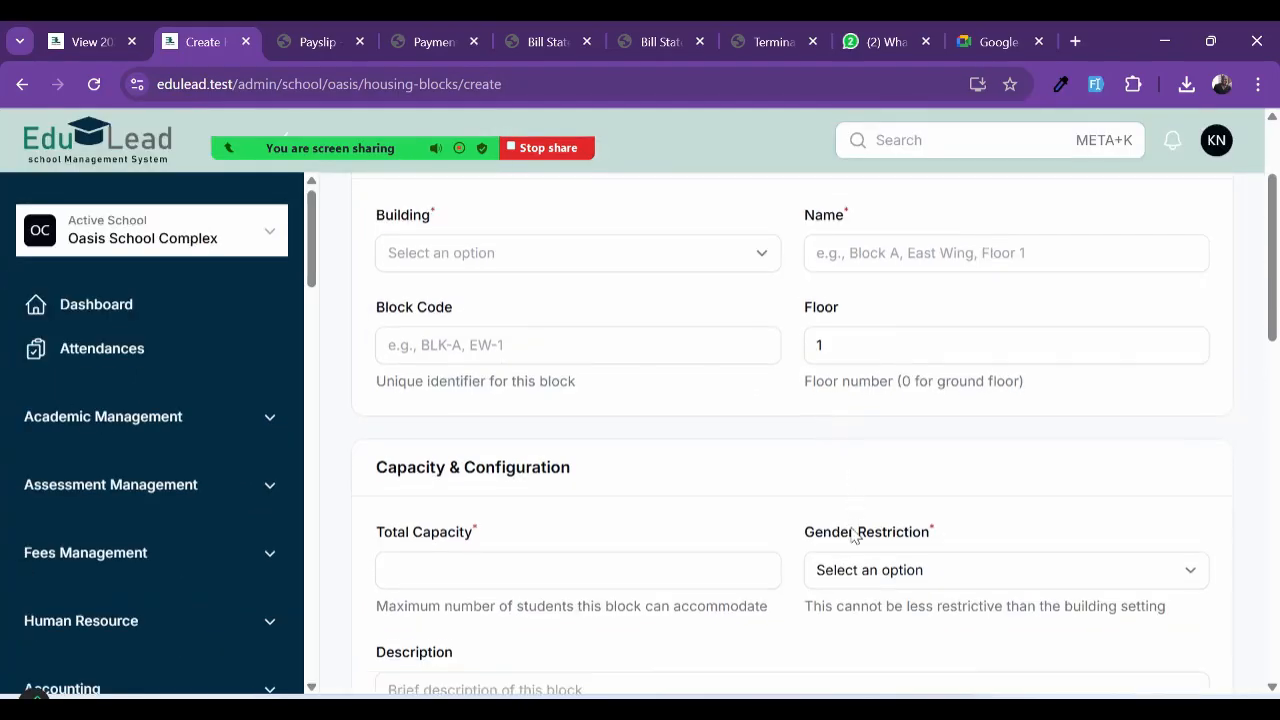
Step: Check the gender restriction options available for the new housing block without choosing one
{"action": "scroll", "coordinate": [855, 535], "scroll_direction": "down", "scroll_amount": 1}
{"action": "scroll", "coordinate": [855, 536], "scroll_direction": "up", "scroll_amount": 3}
{"action": "scroll", "coordinate": [855, 534], "scroll_direction": "down", "scroll_amount": 1}
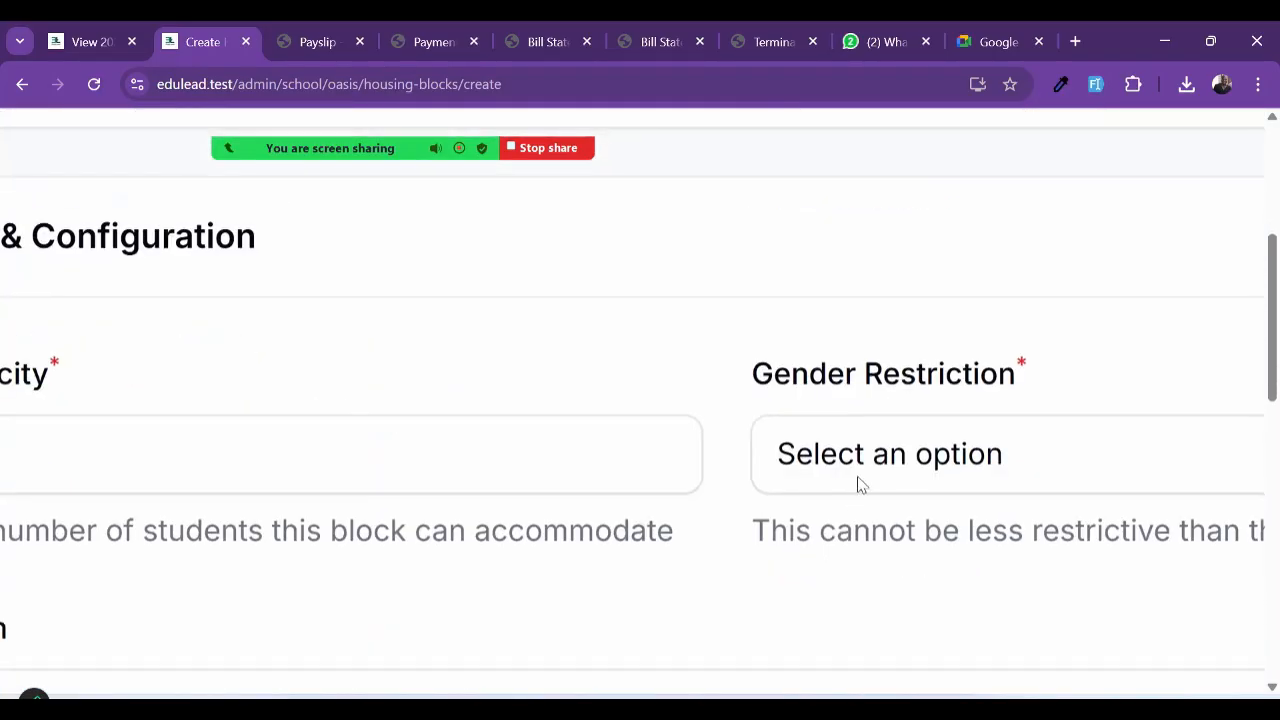
{"action": "left_click", "coordinate": [858, 482]}
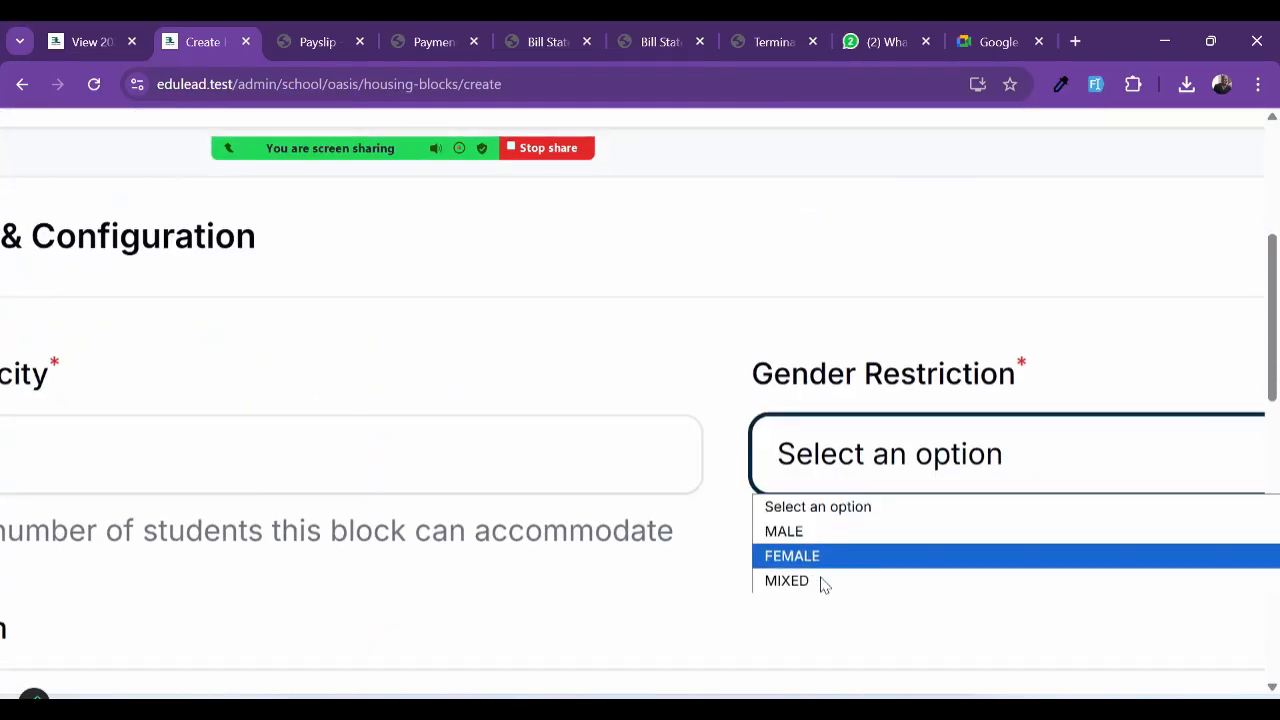
{"action": "scroll", "coordinate": [708, 575], "scroll_direction": "down", "scroll_amount": 3}
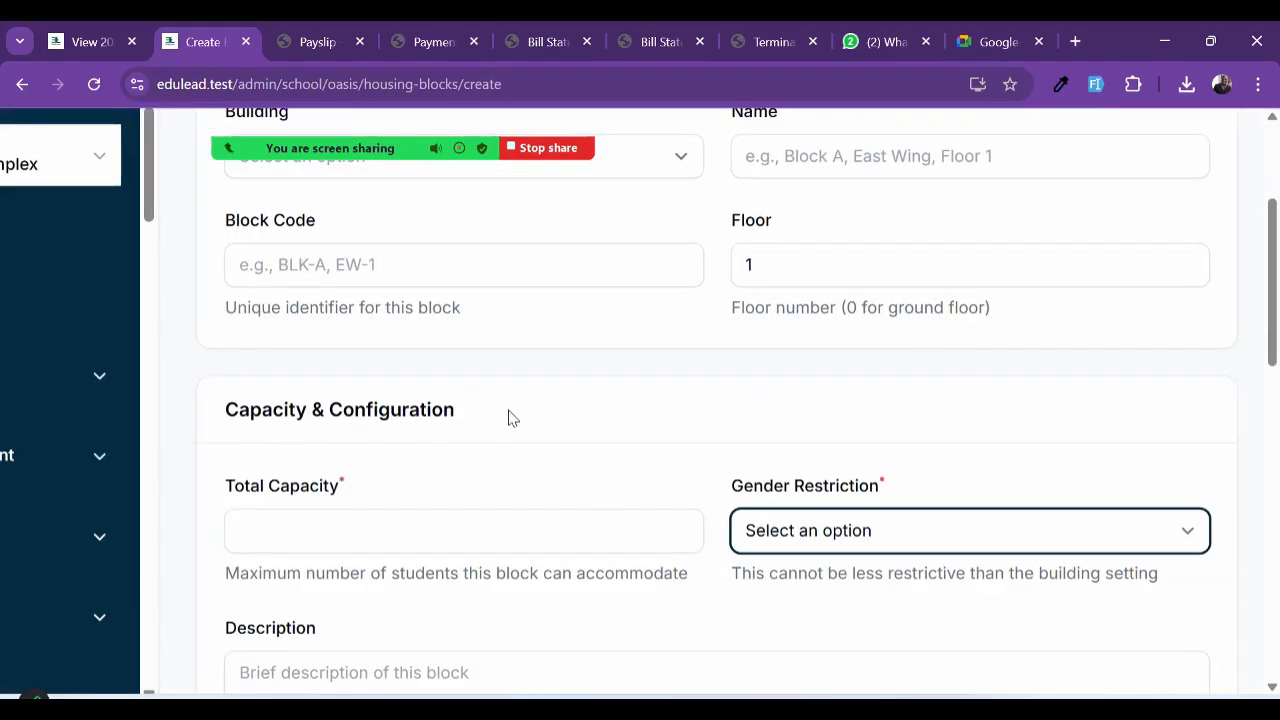
{"action": "scroll", "coordinate": [512, 418], "scroll_direction": "down", "scroll_amount": 2}
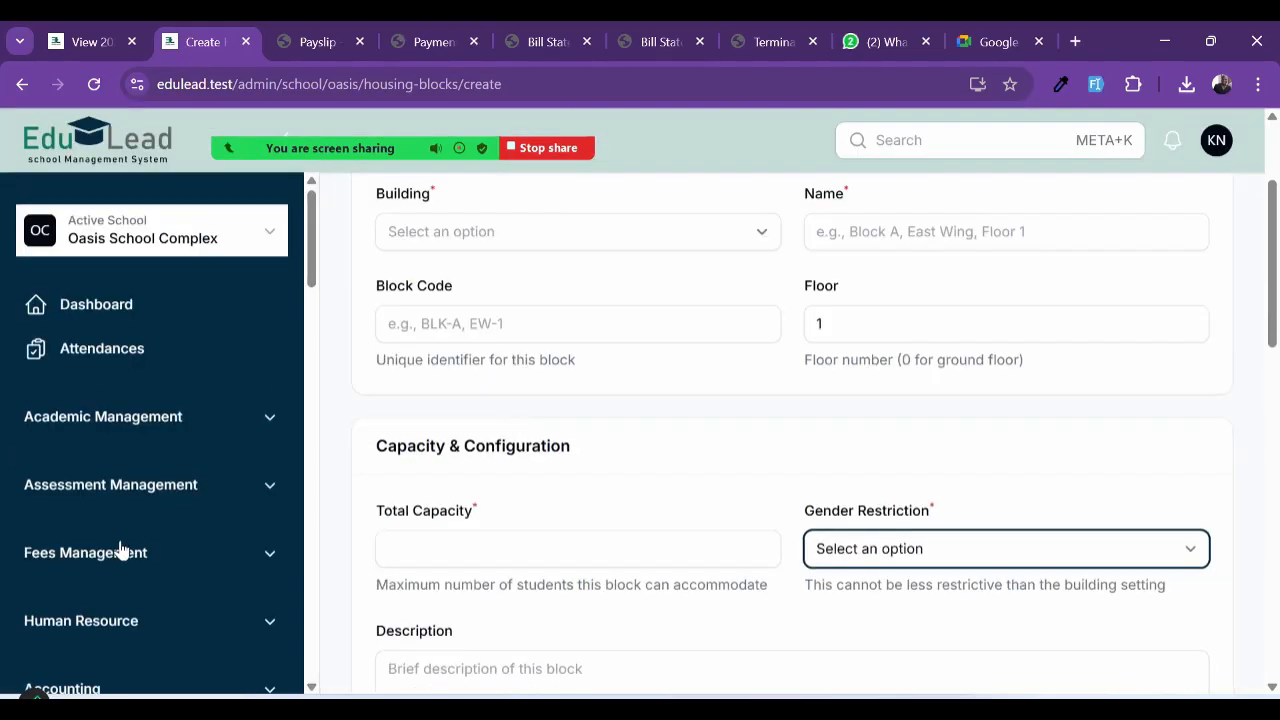
Step: Collapse the Sickbay Management section and look over the pages listed under Housing Management
{"action": "scroll", "coordinate": [124, 549], "scroll_direction": "down", "scroll_amount": 5}
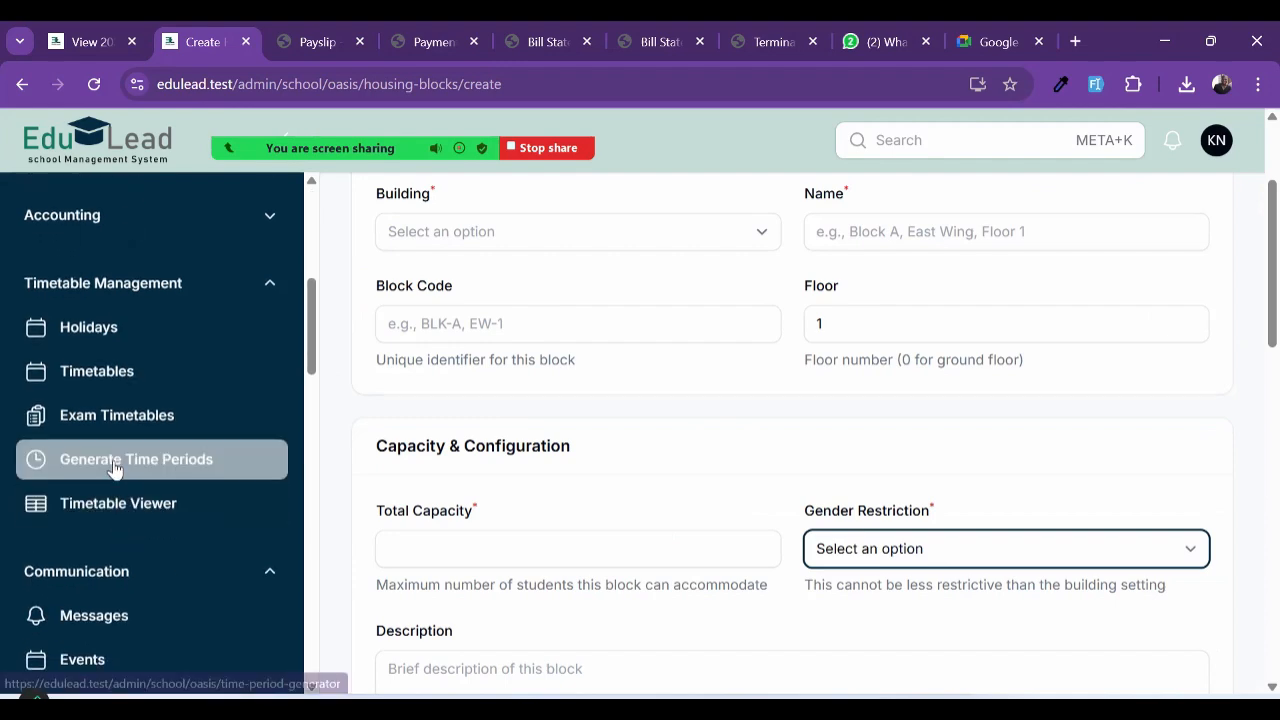
{"action": "scroll", "coordinate": [115, 470], "scroll_direction": "up", "scroll_amount": 3}
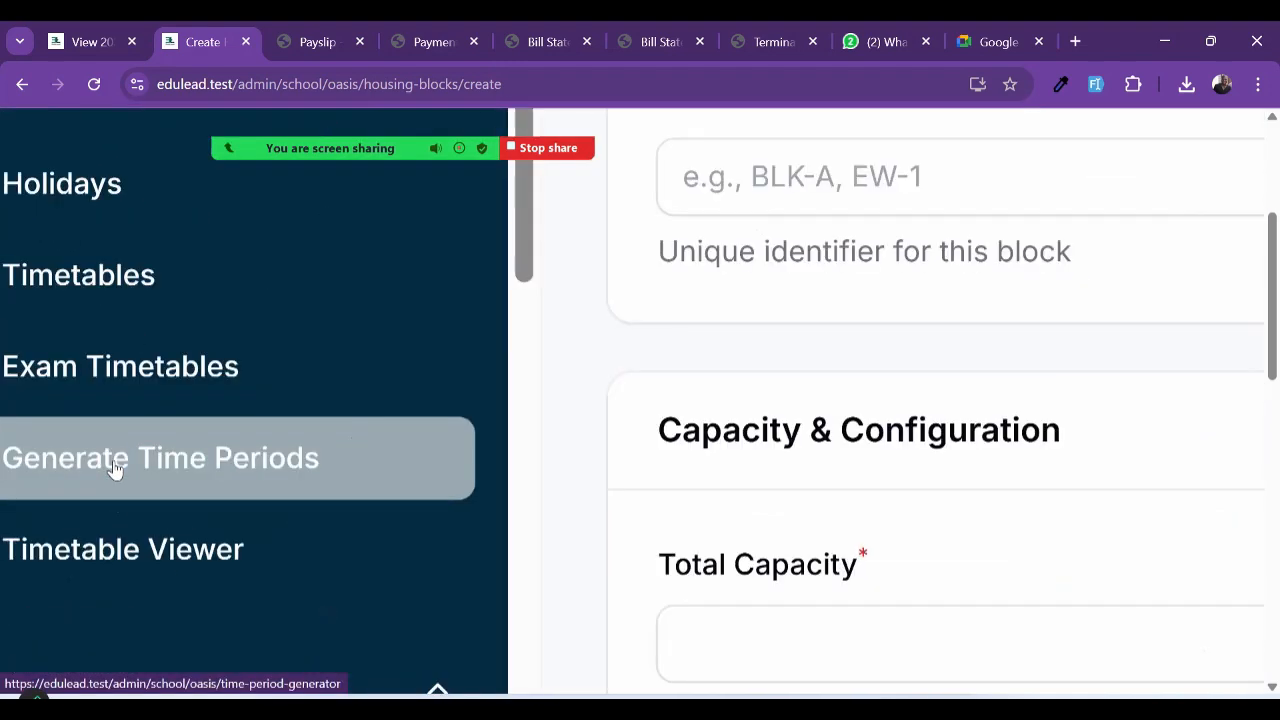
{"action": "scroll", "coordinate": [115, 470], "scroll_direction": "down", "scroll_amount": 2}
{"action": "scroll", "coordinate": [115, 470], "scroll_direction": "down", "scroll_amount": 1}
{"action": "scroll", "coordinate": [113, 467], "scroll_direction": "down", "scroll_amount": 5}
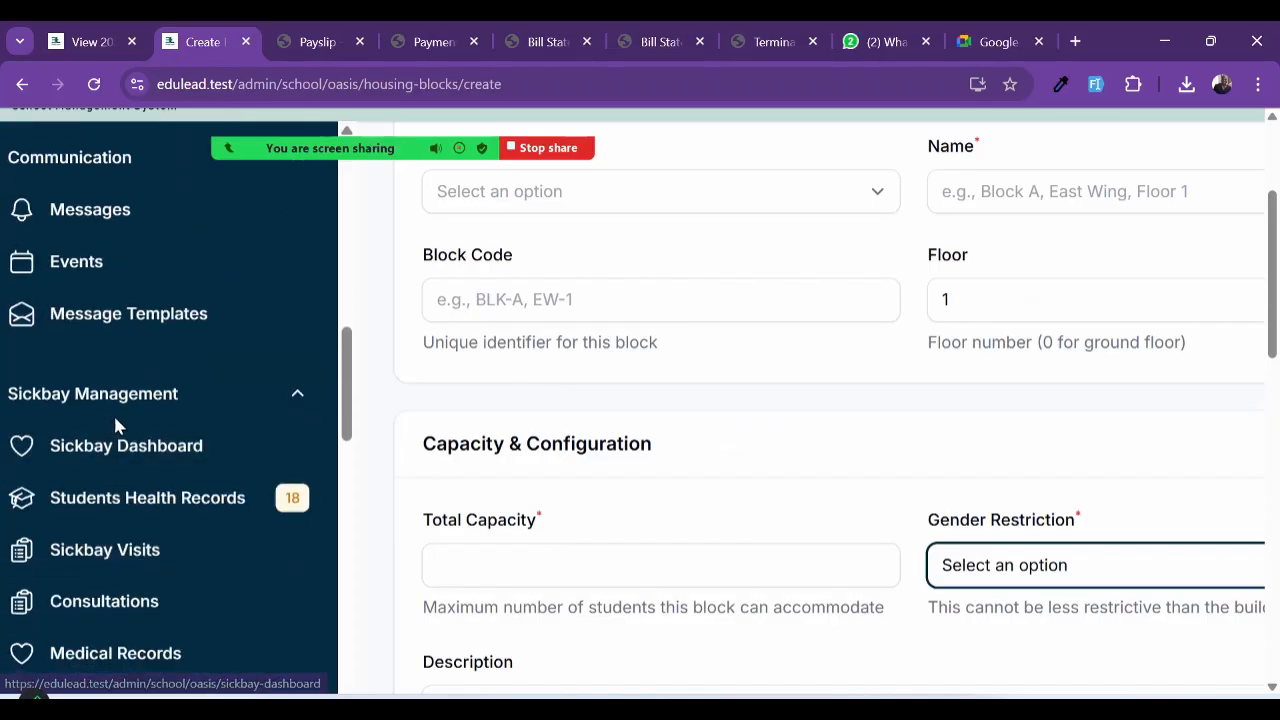
{"action": "left_click", "coordinate": [112, 400]}
{"action": "scroll", "coordinate": [118, 471], "scroll_direction": "down", "scroll_amount": 2}
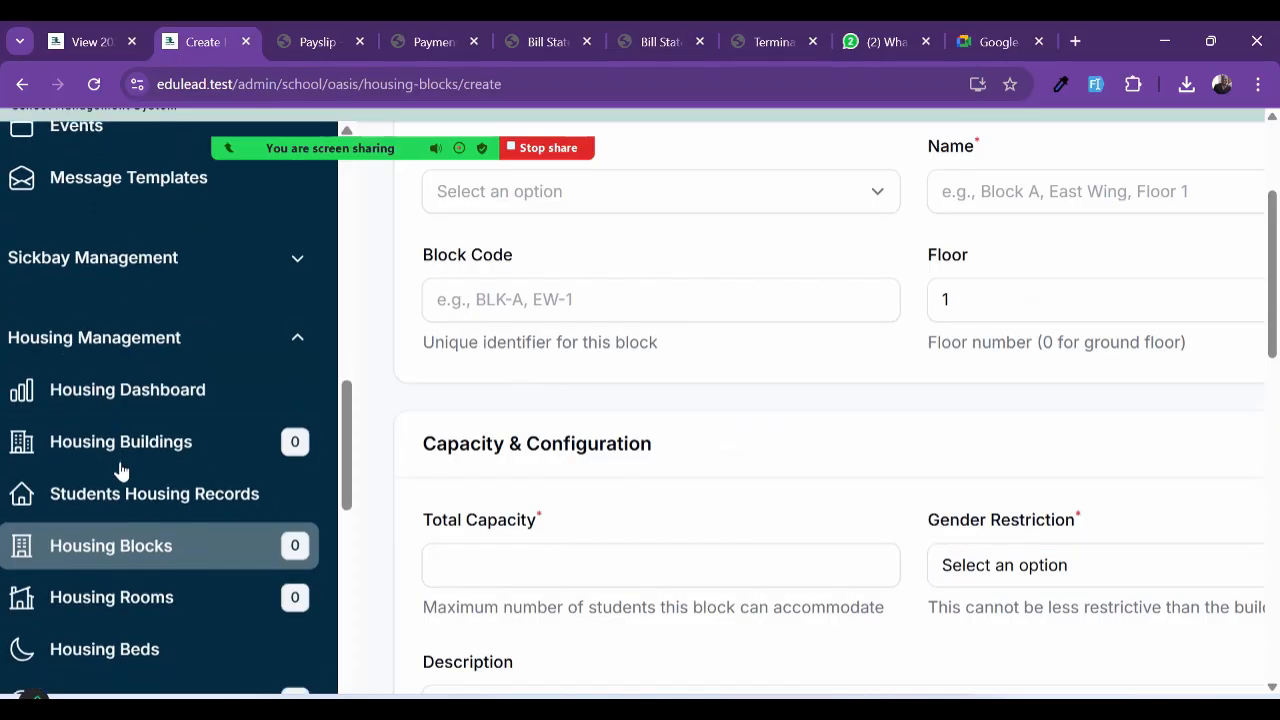
{"action": "scroll", "coordinate": [120, 470], "scroll_direction": "down", "scroll_amount": 2}
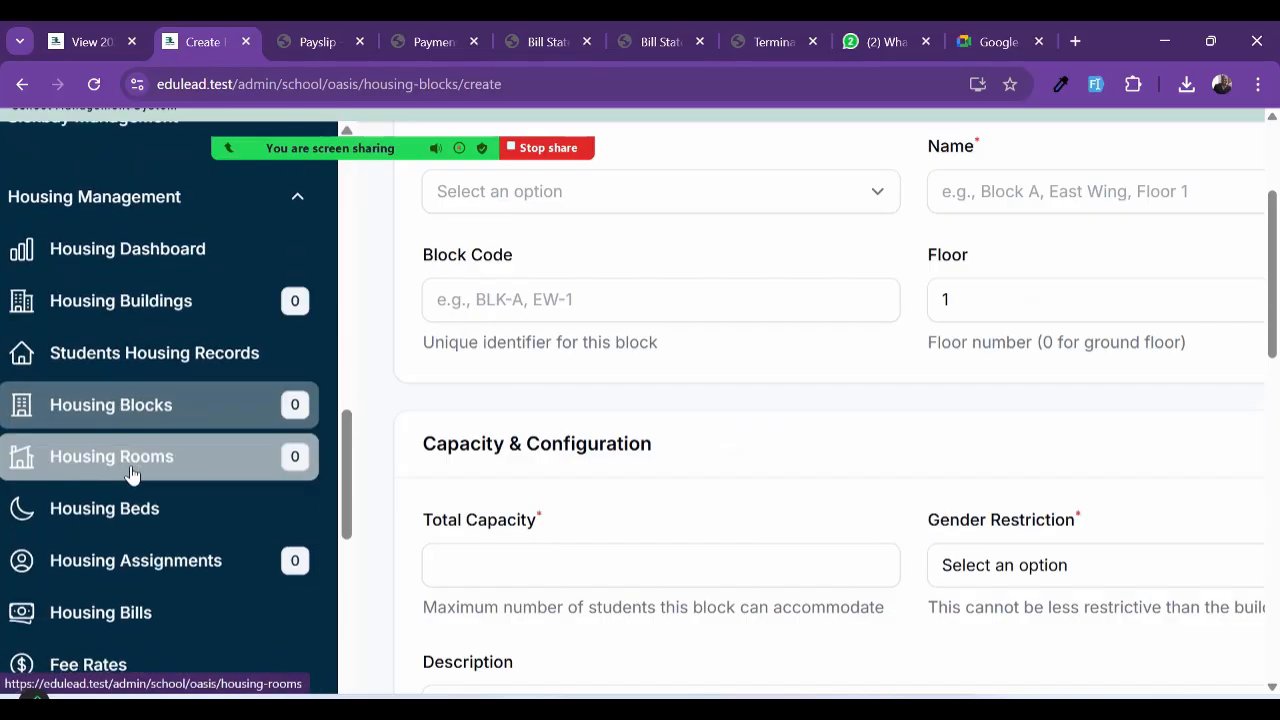
Step: Open the Housing Bills page under Housing Management
{"action": "scroll", "coordinate": [132, 475], "scroll_direction": "down", "scroll_amount": 1}
{"action": "scroll", "coordinate": [131, 476], "scroll_direction": "down", "scroll_amount": 1}
{"action": "scroll", "coordinate": [131, 476], "scroll_direction": "down", "scroll_amount": 1}
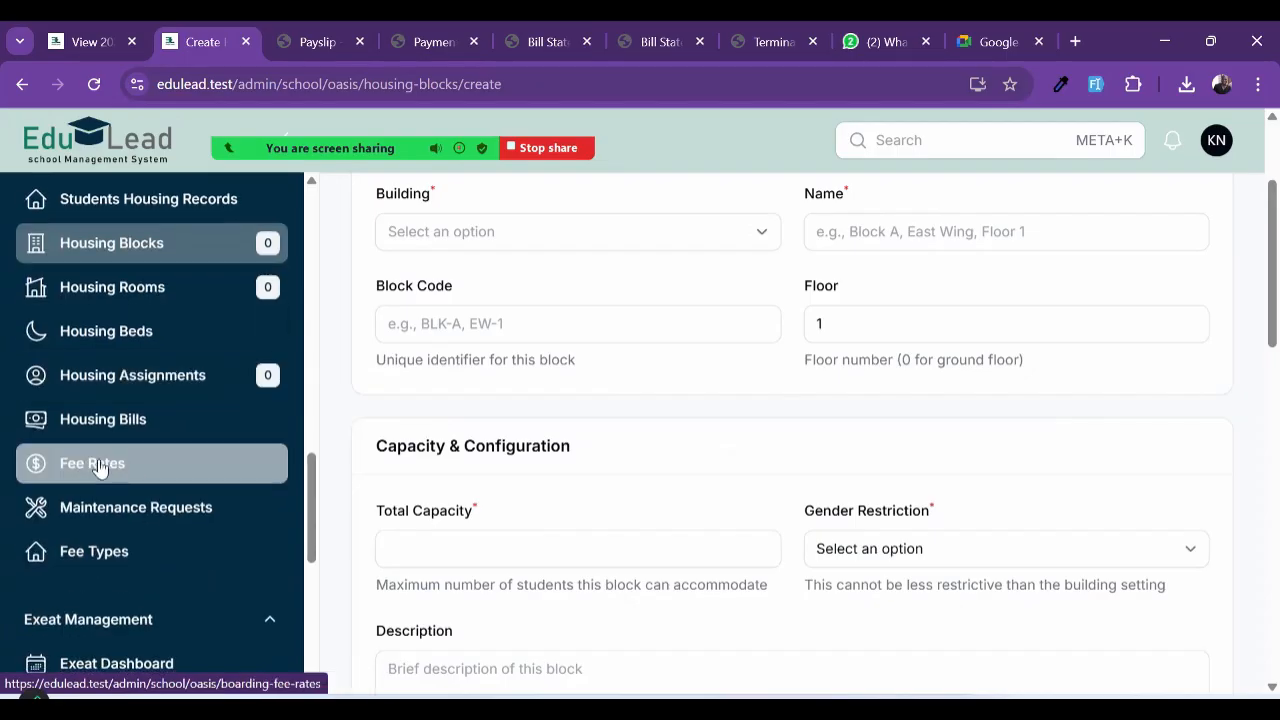
{"action": "left_click", "coordinate": [124, 427]}
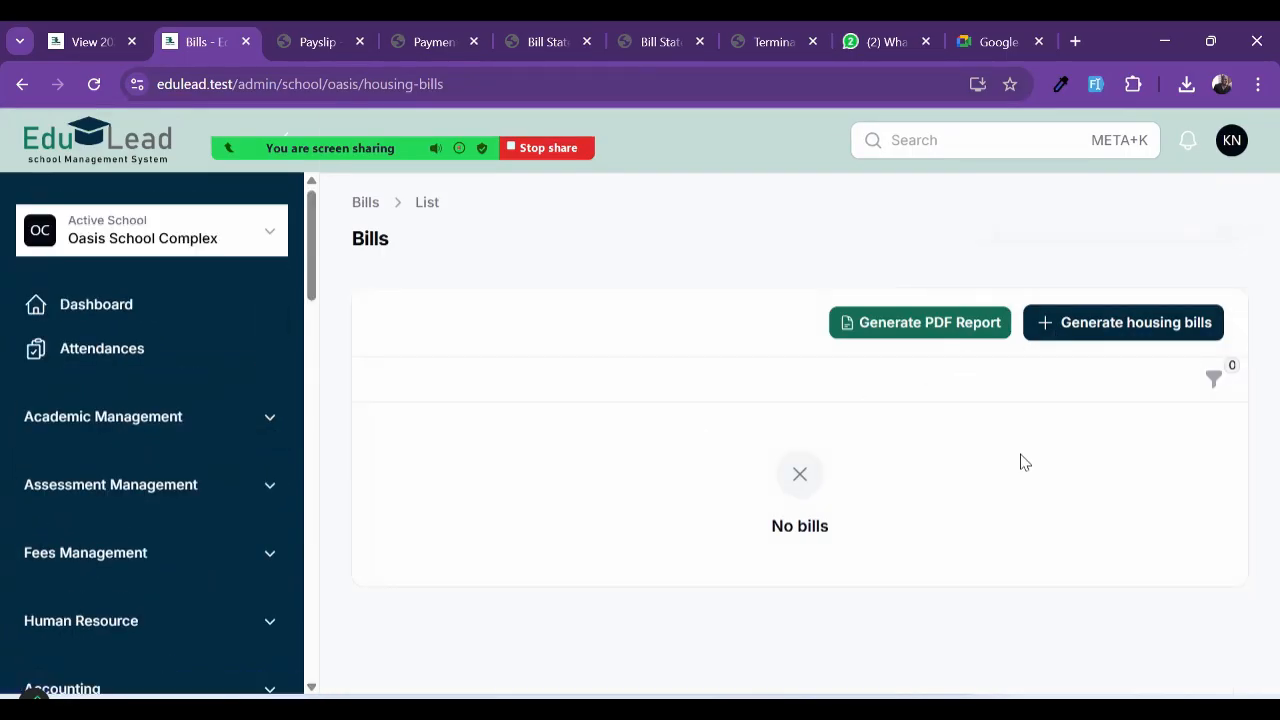
Step: Open the Exeats page under Exeat Management and examine its list at a larger scale
{"action": "scroll", "coordinate": [94, 600], "scroll_direction": "down", "scroll_amount": 5}
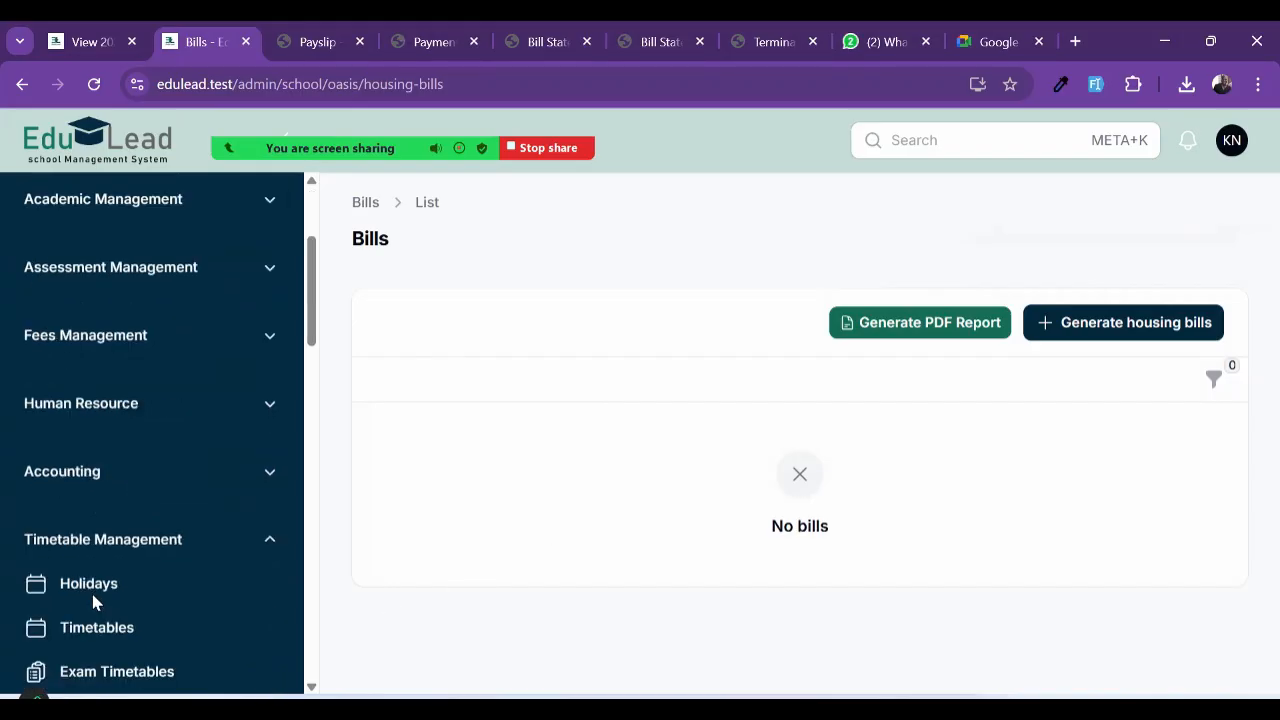
{"action": "scroll", "coordinate": [92, 603], "scroll_direction": "down", "scroll_amount": 10}
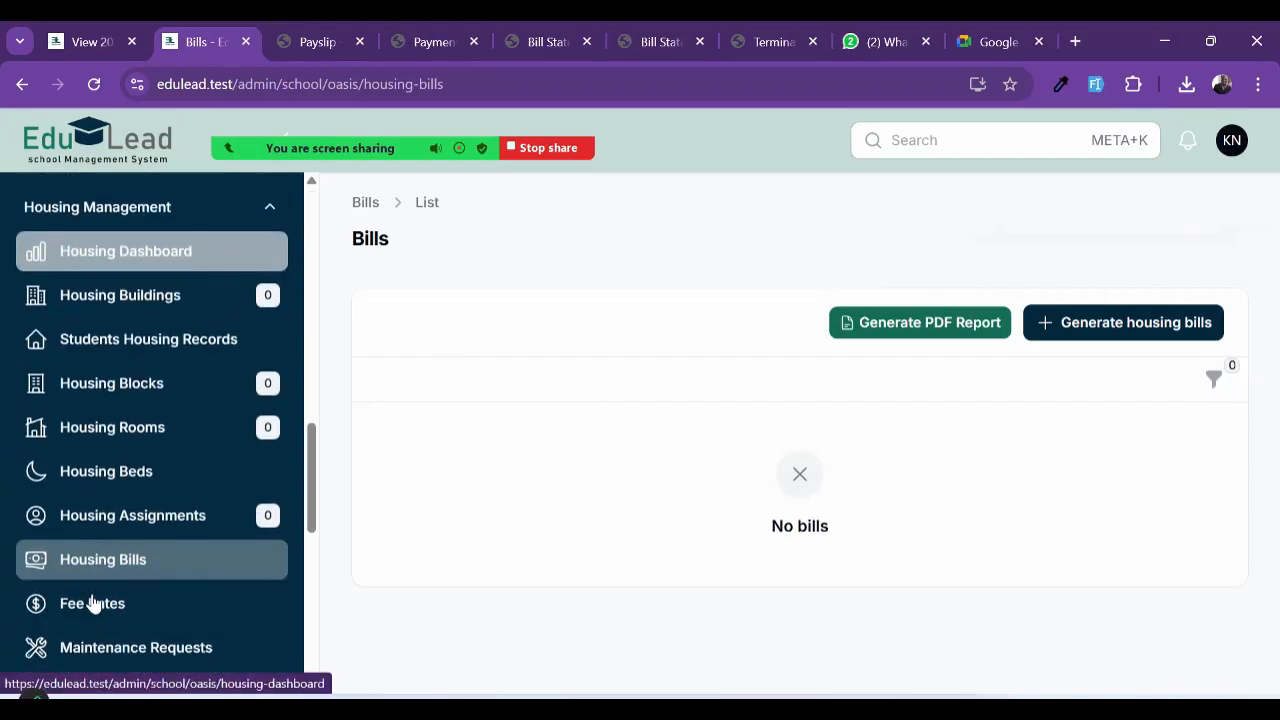
{"action": "scroll", "coordinate": [92, 603], "scroll_direction": "down", "scroll_amount": 4}
{"action": "scroll", "coordinate": [88, 560], "scroll_direction": "up", "scroll_amount": 2}
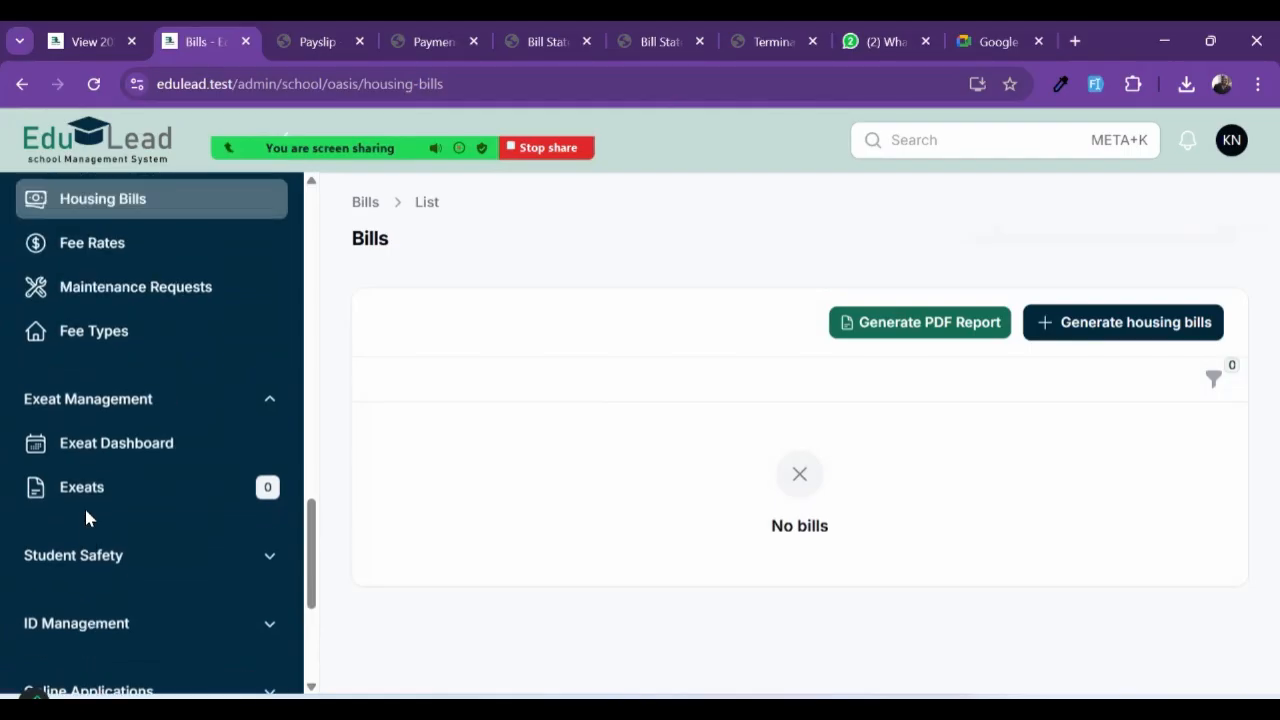
{"action": "left_click", "coordinate": [99, 486]}
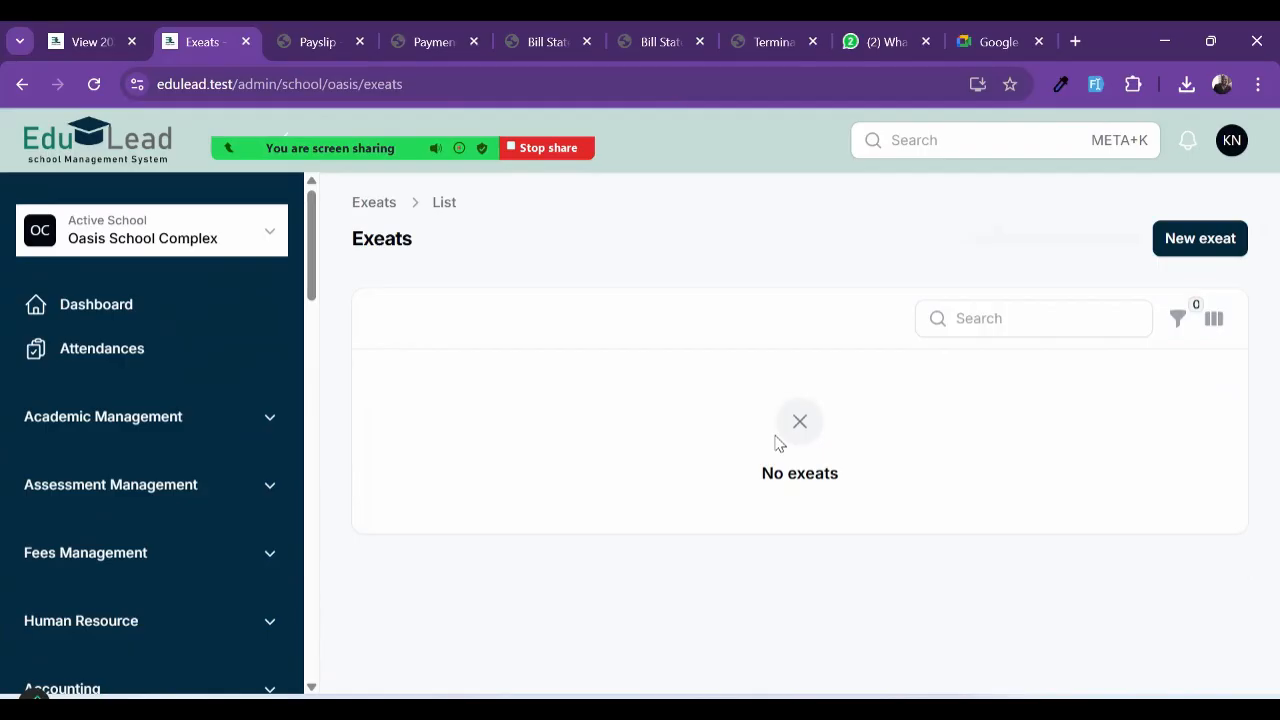
{"action": "scroll", "coordinate": [907, 437], "scroll_direction": "up", "scroll_amount": 2, "text": "ctrl"}
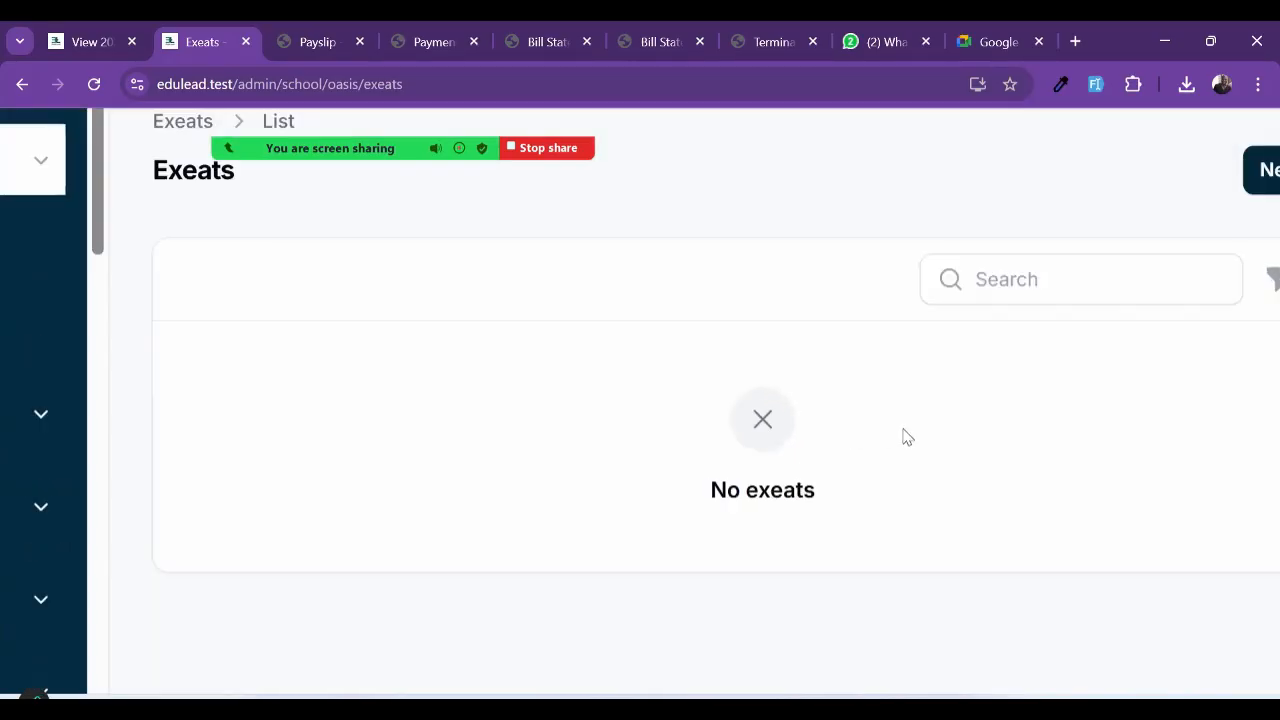
{"action": "scroll", "coordinate": [907, 437], "scroll_direction": "down", "scroll_amount": 2, "text": "ctrl"}
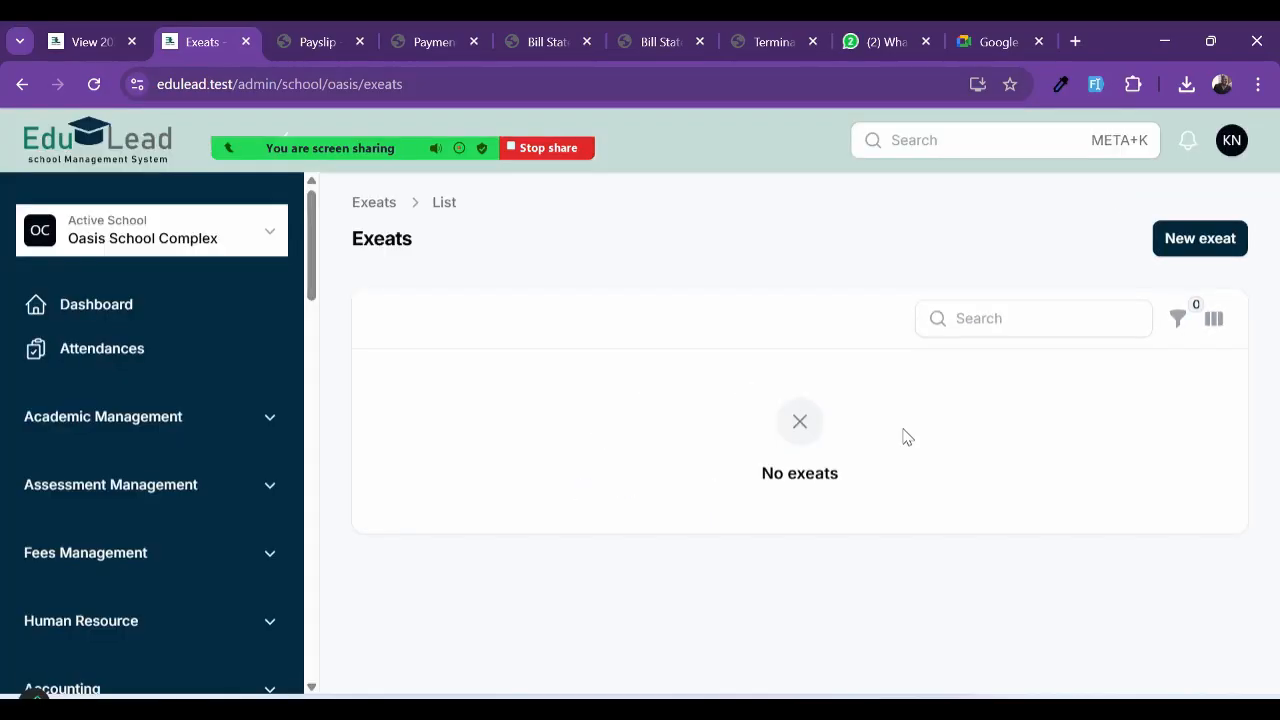
Step: Bring up the form for a new exeat and check the available exeat types without choosing one
{"action": "left_click", "coordinate": [1202, 246]}
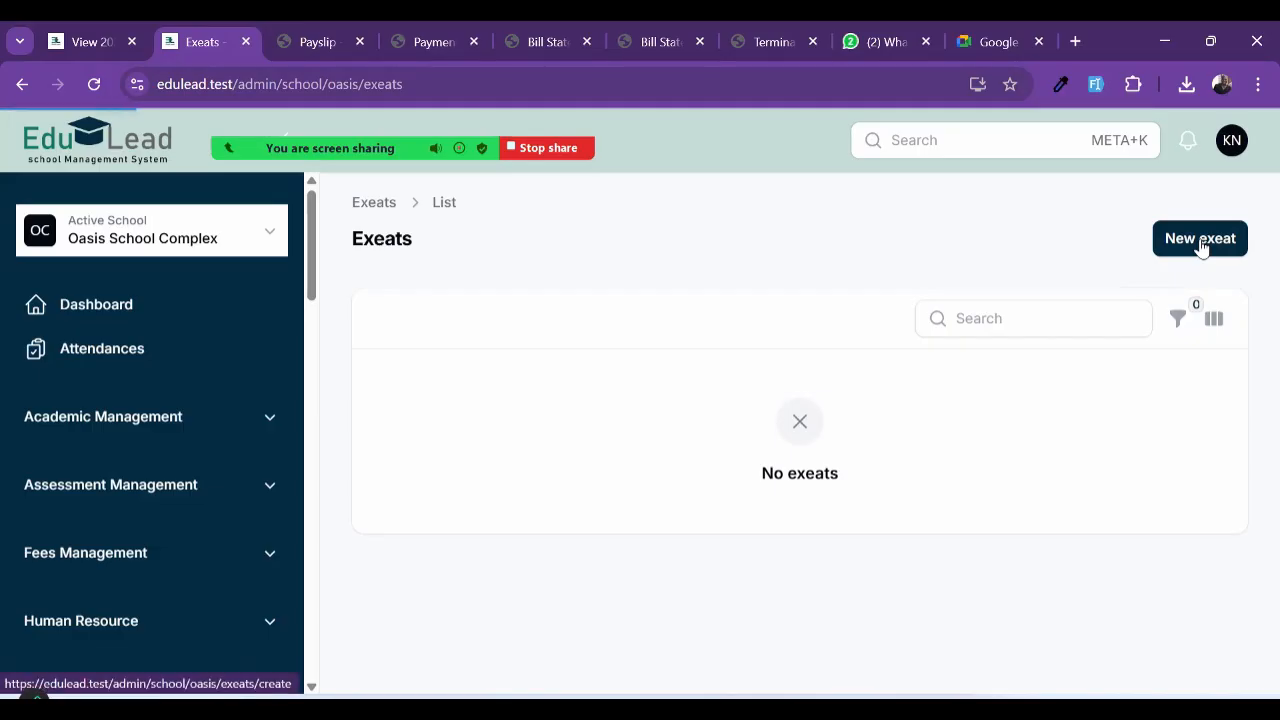
{"action": "scroll", "coordinate": [657, 414], "scroll_direction": "down", "scroll_amount": 1}
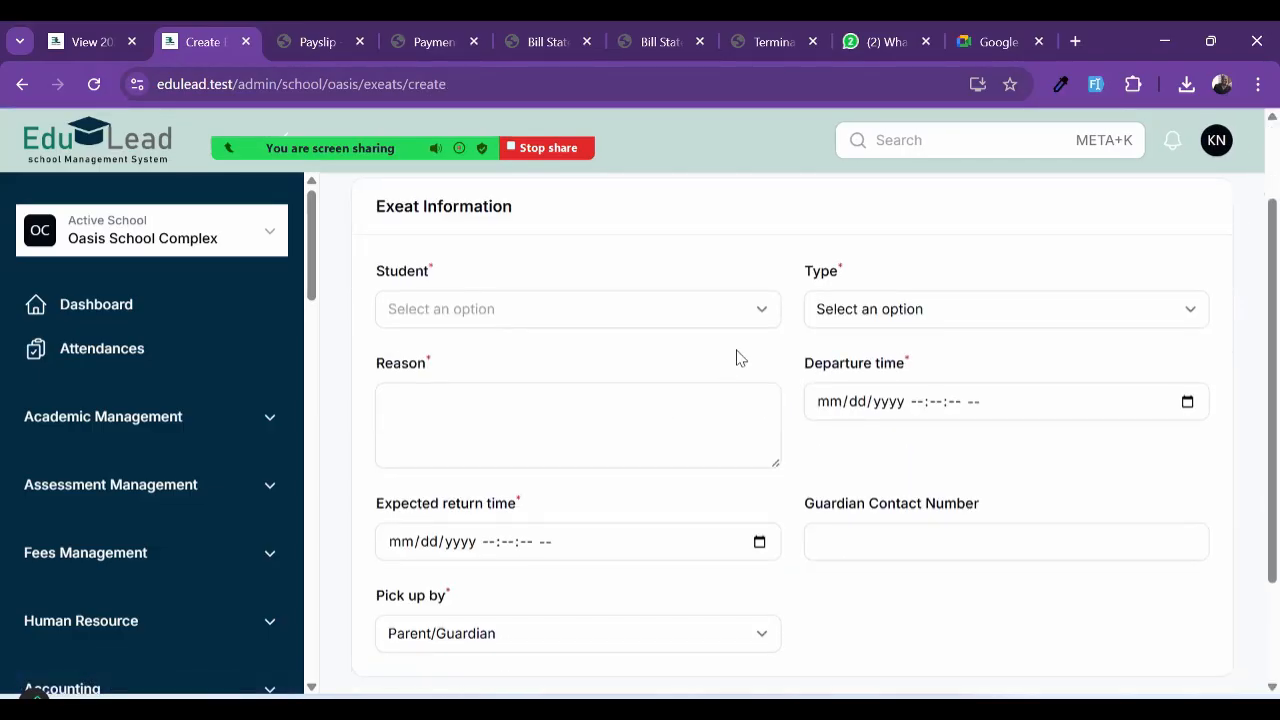
{"action": "left_click", "coordinate": [843, 311]}
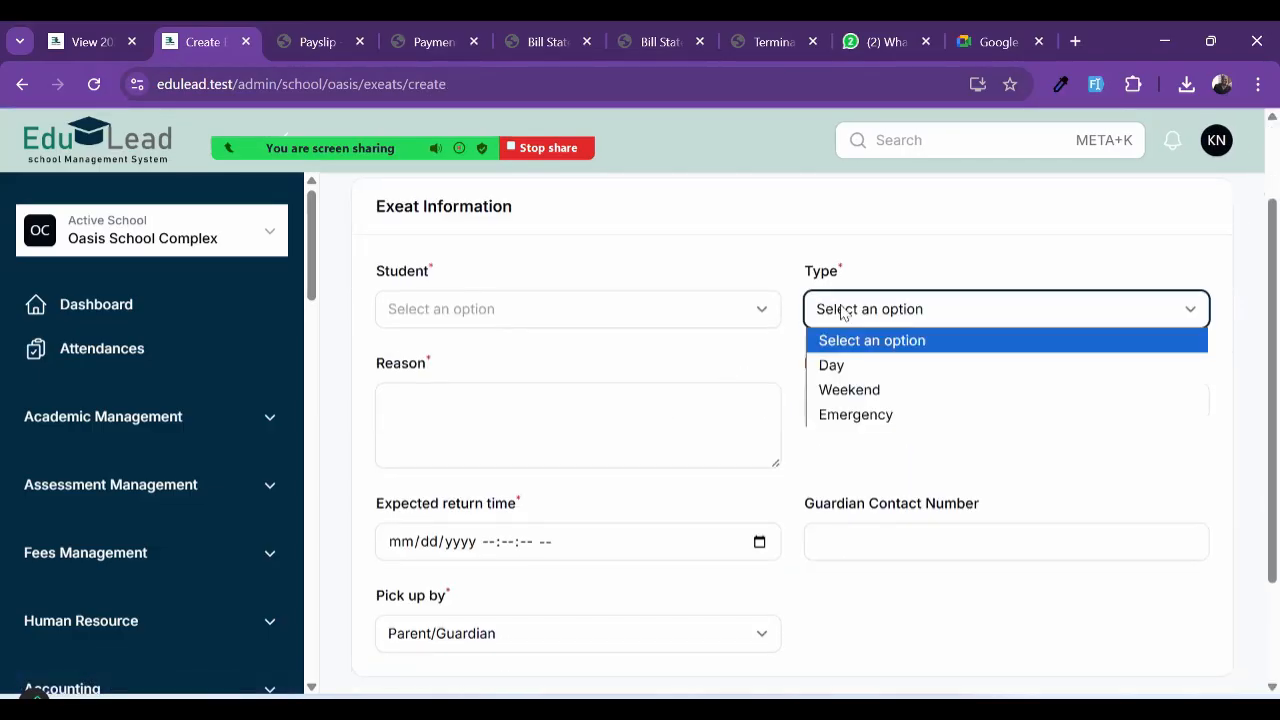
{"action": "left_click", "coordinate": [702, 360]}
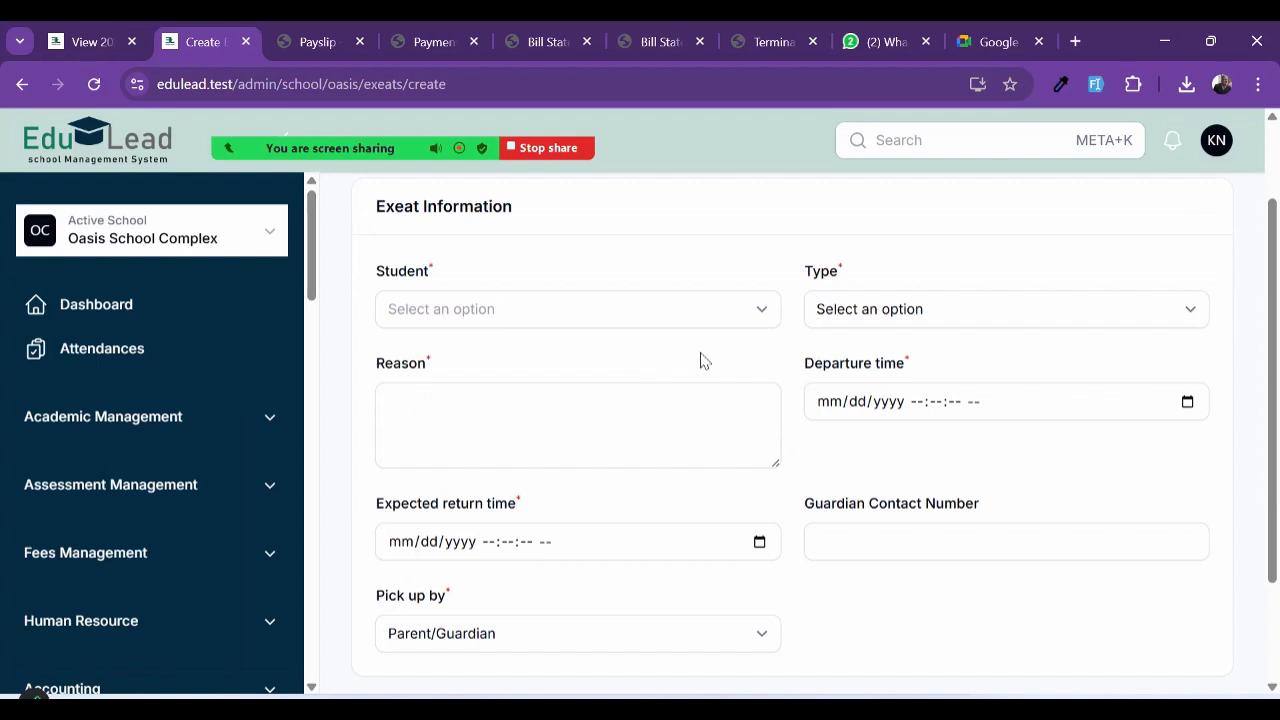
Step: Set the new exeat's type to Emergency and choose the second student offered
{"action": "left_click", "coordinate": [846, 320]}
{"action": "left_click", "coordinate": [851, 415]}
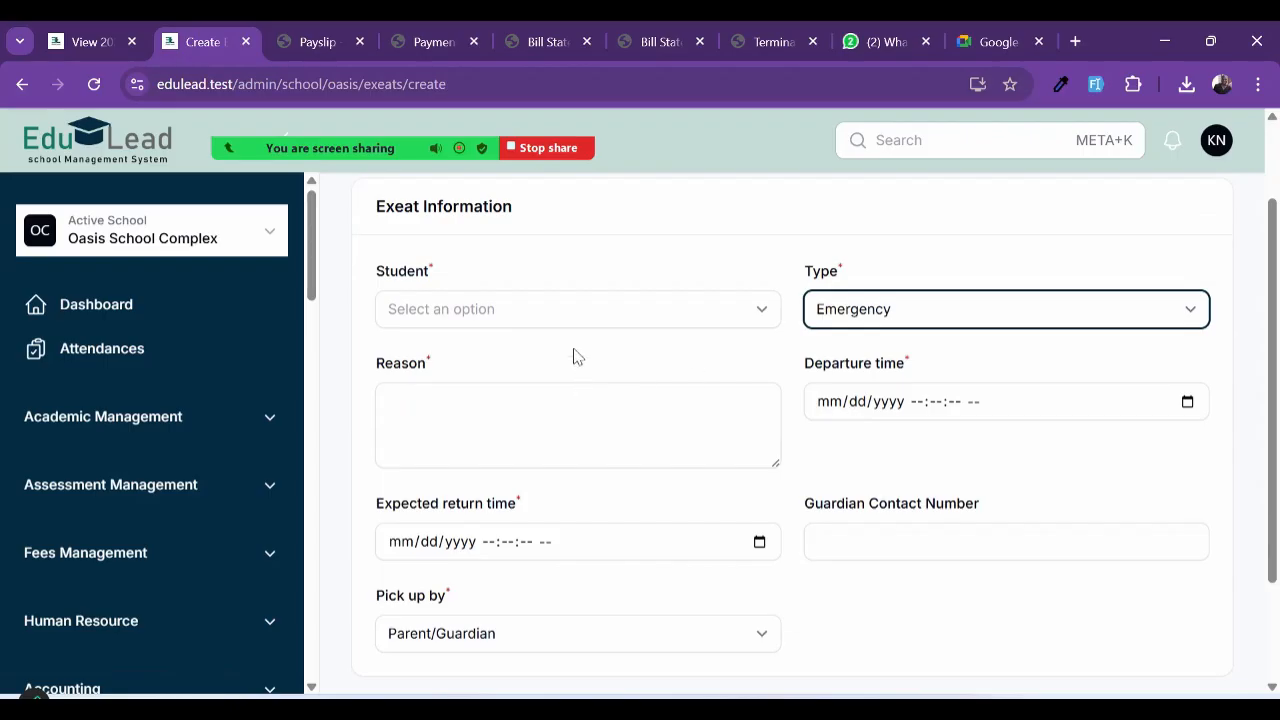
{"action": "left_click", "coordinate": [585, 314]}
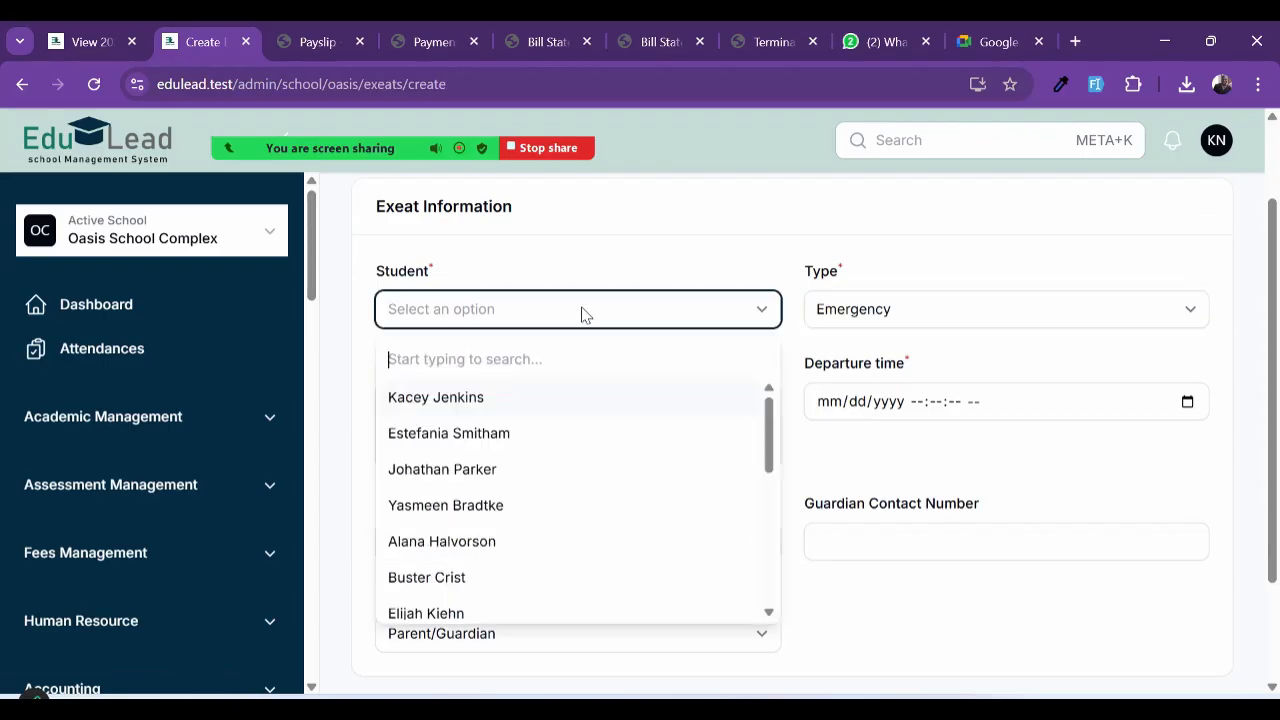
{"action": "left_click", "coordinate": [568, 451]}
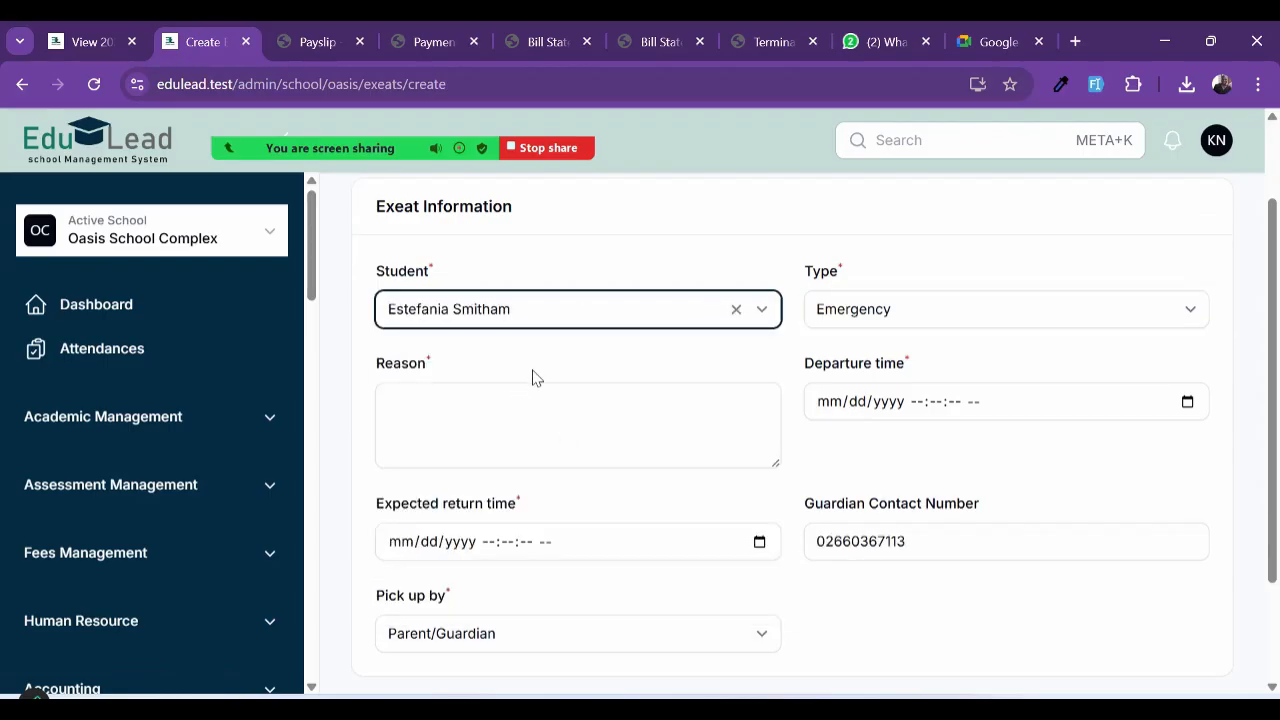
Step: Enter "fdddsd" as the exeat's reason and review the remaining exeat information fields
{"action": "scroll", "coordinate": [528, 413], "scroll_direction": "down", "scroll_amount": 1}
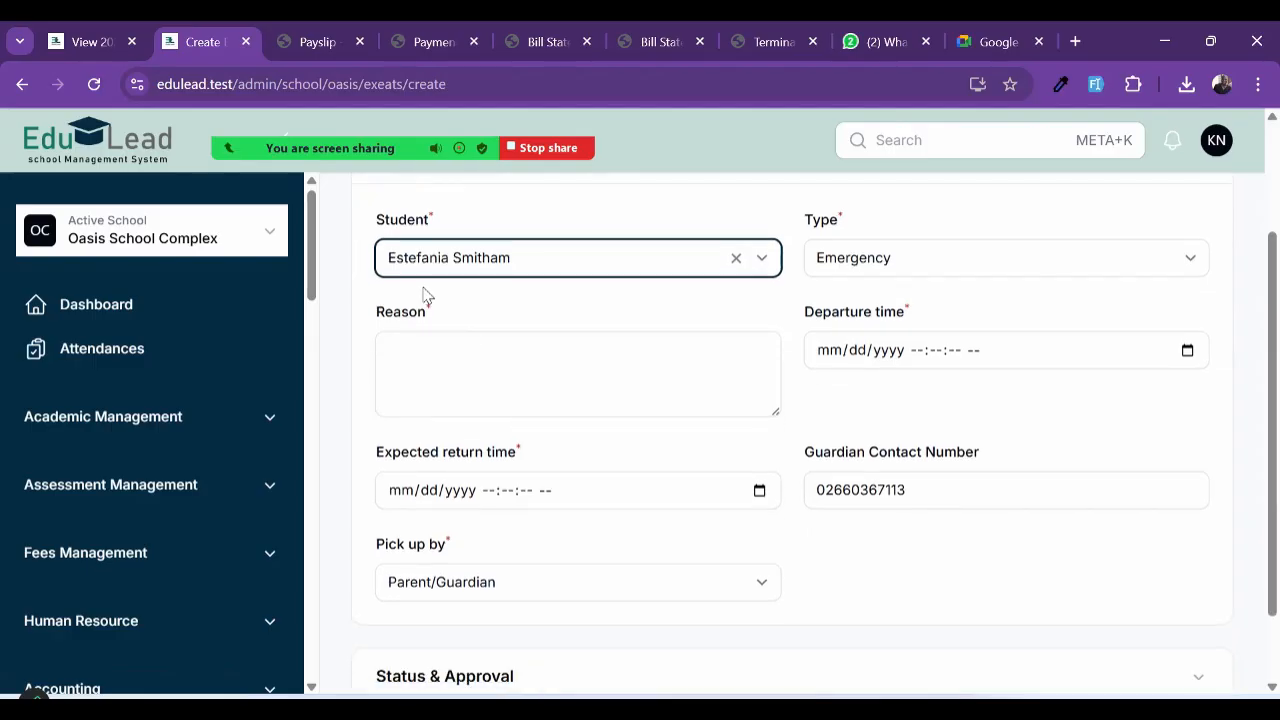
{"action": "left_click", "coordinate": [447, 327]}
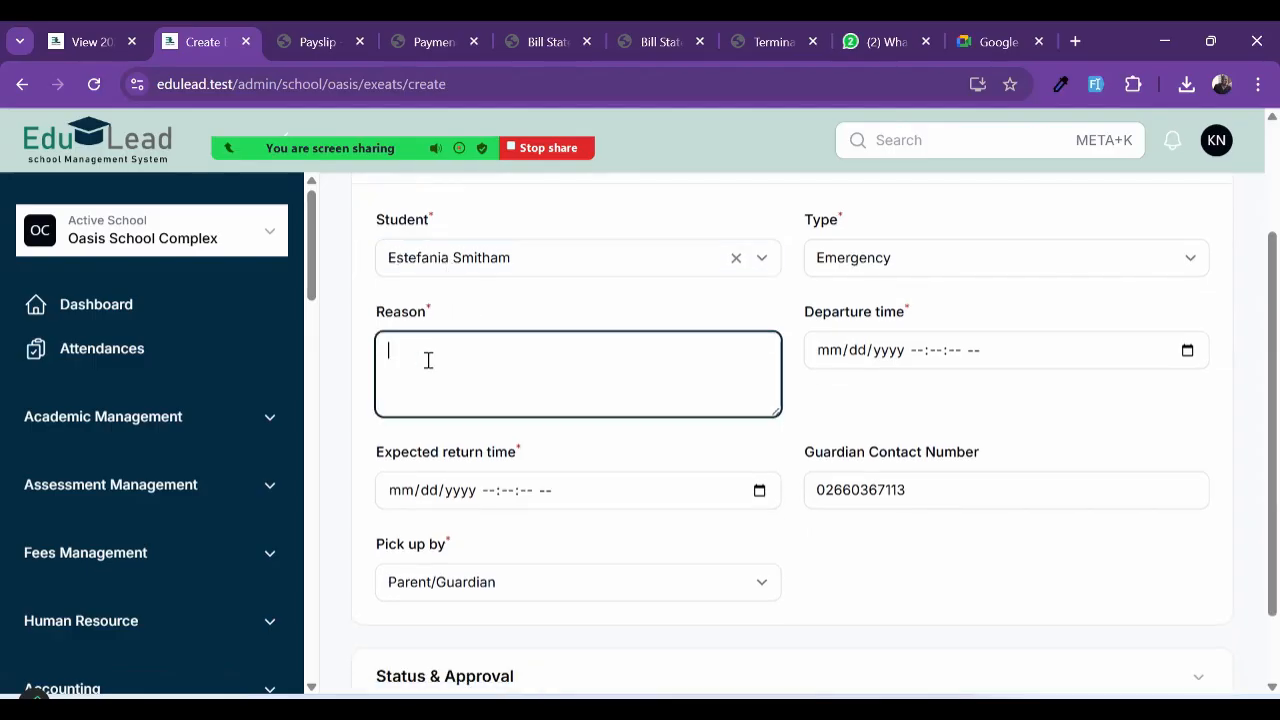
{"action": "type", "text": "fdddsd"}
{"action": "scroll", "coordinate": [600, 528], "scroll_direction": "down", "scroll_amount": 2}
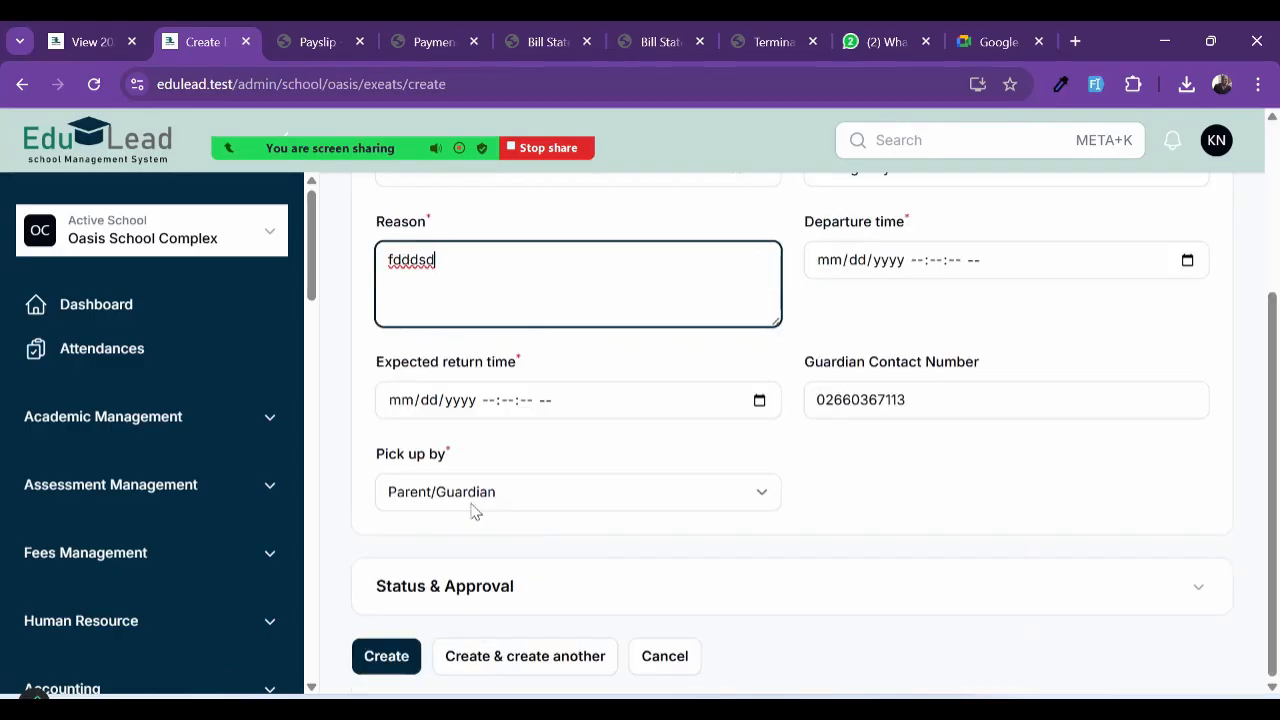
{"action": "scroll", "coordinate": [475, 511], "scroll_direction": "up", "scroll_amount": 3}
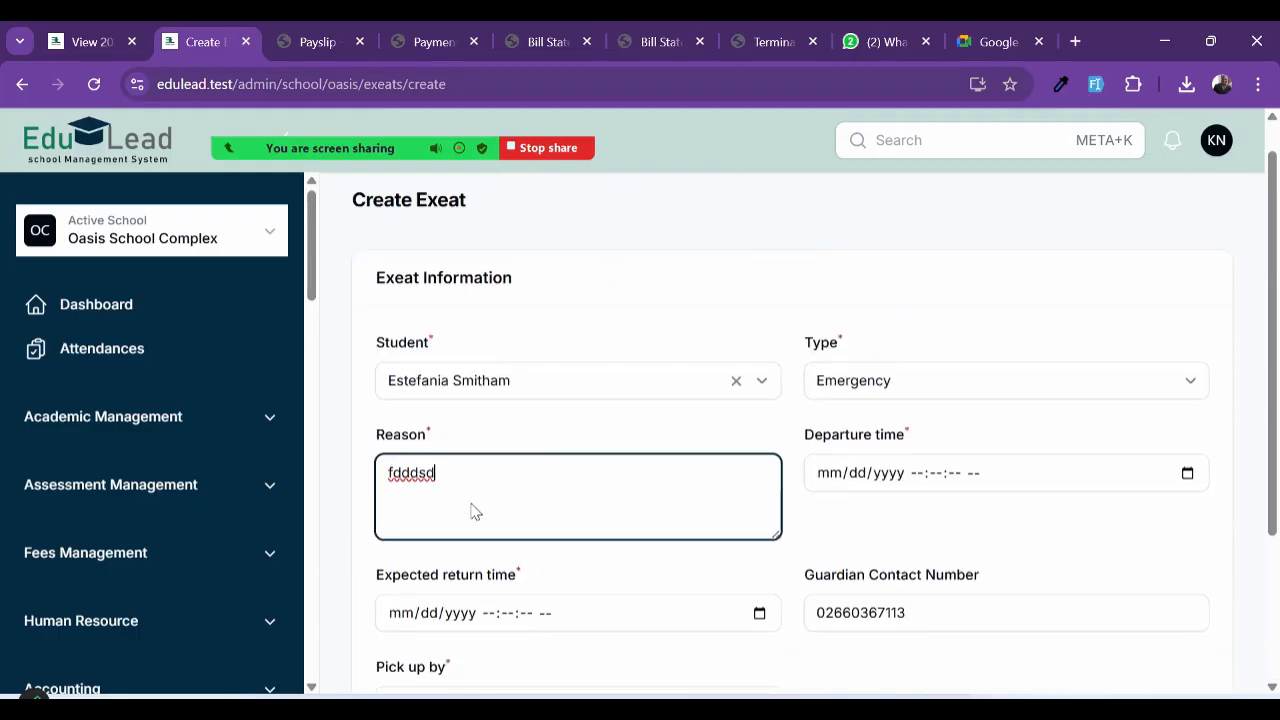
{"action": "scroll", "coordinate": [472, 504], "scroll_direction": "down", "scroll_amount": 3}
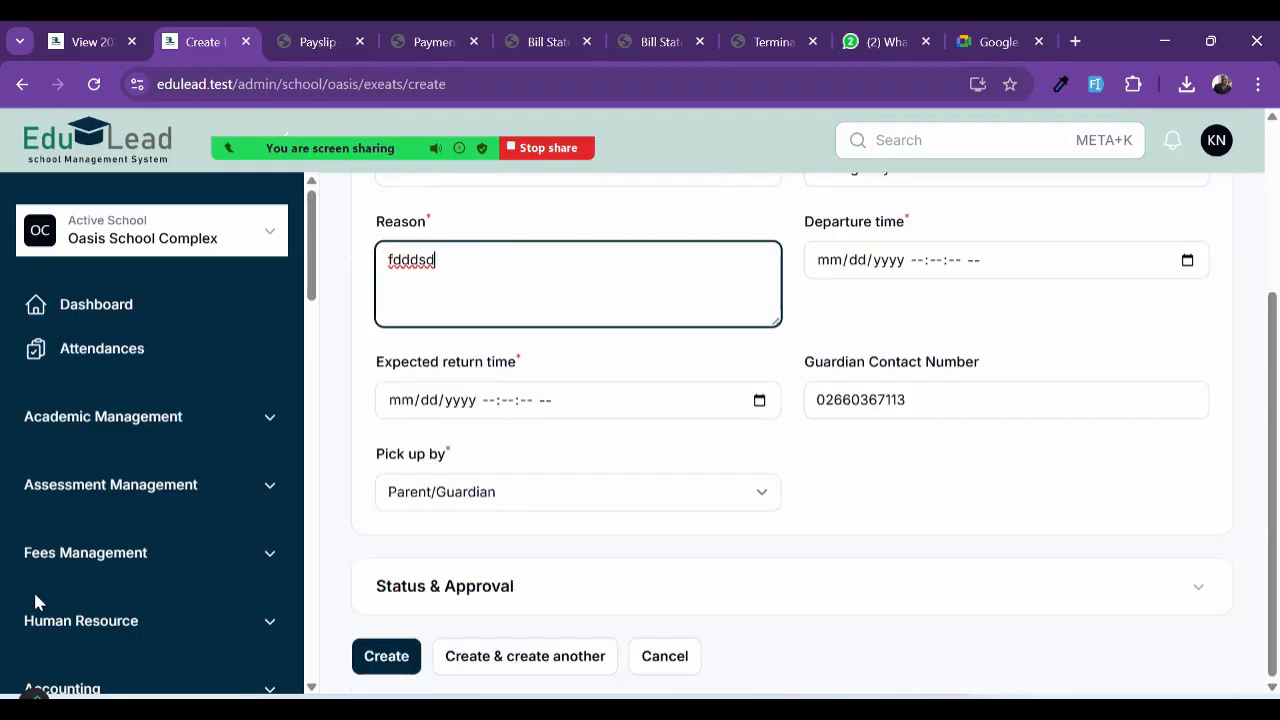
Step: Collapse the Housing Management and Exeat Management sections
{"action": "scroll", "coordinate": [114, 611], "scroll_direction": "down", "scroll_amount": 5}
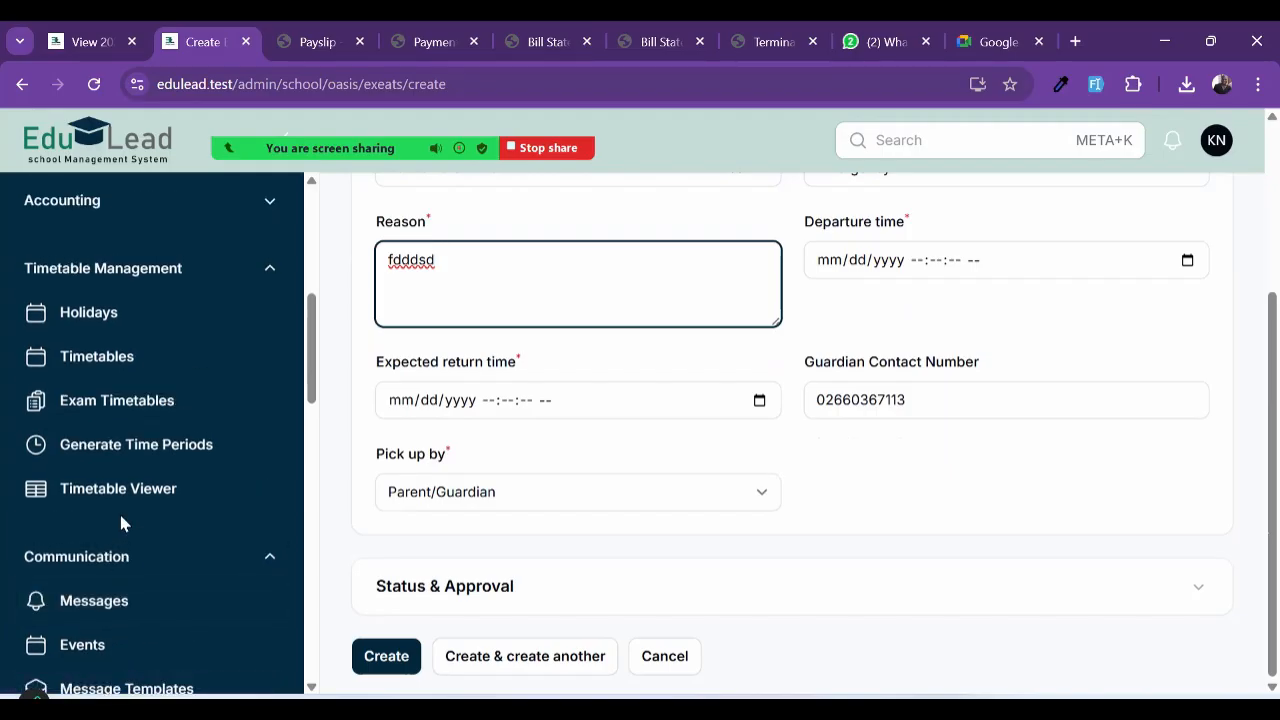
{"action": "scroll", "coordinate": [120, 523], "scroll_direction": "up", "scroll_amount": 1}
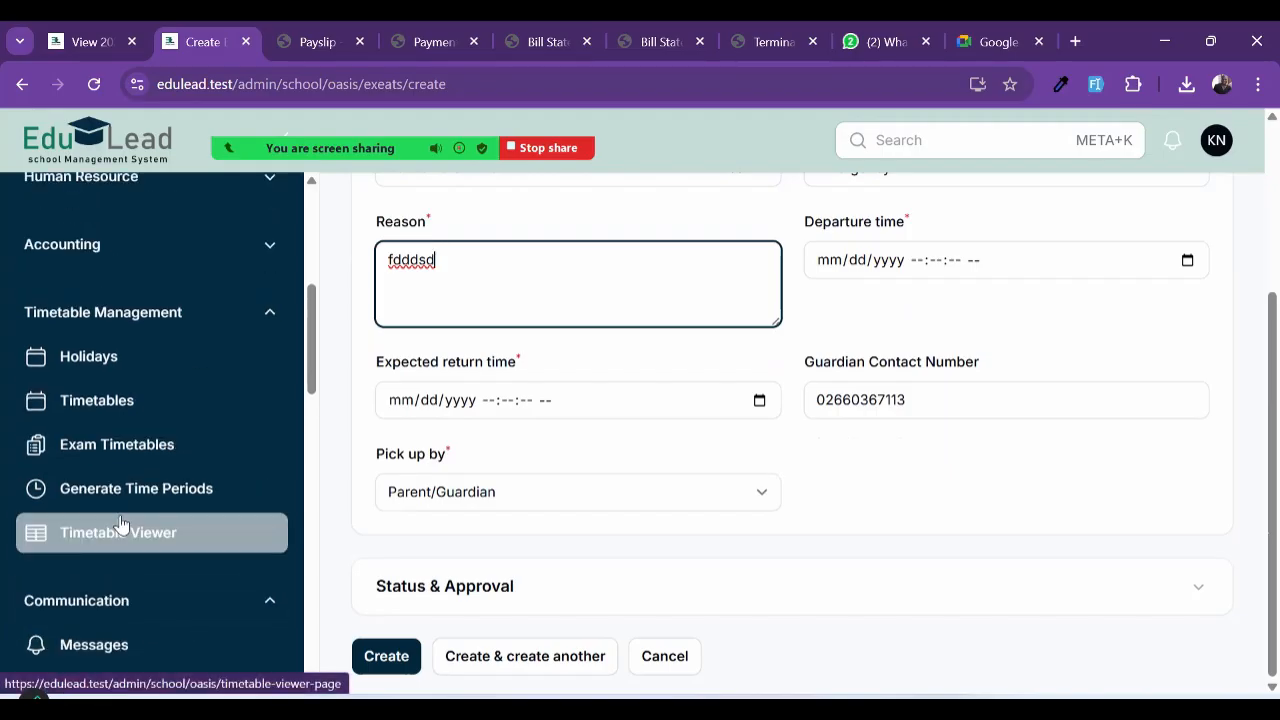
{"action": "scroll", "coordinate": [120, 523], "scroll_direction": "down", "scroll_amount": 5}
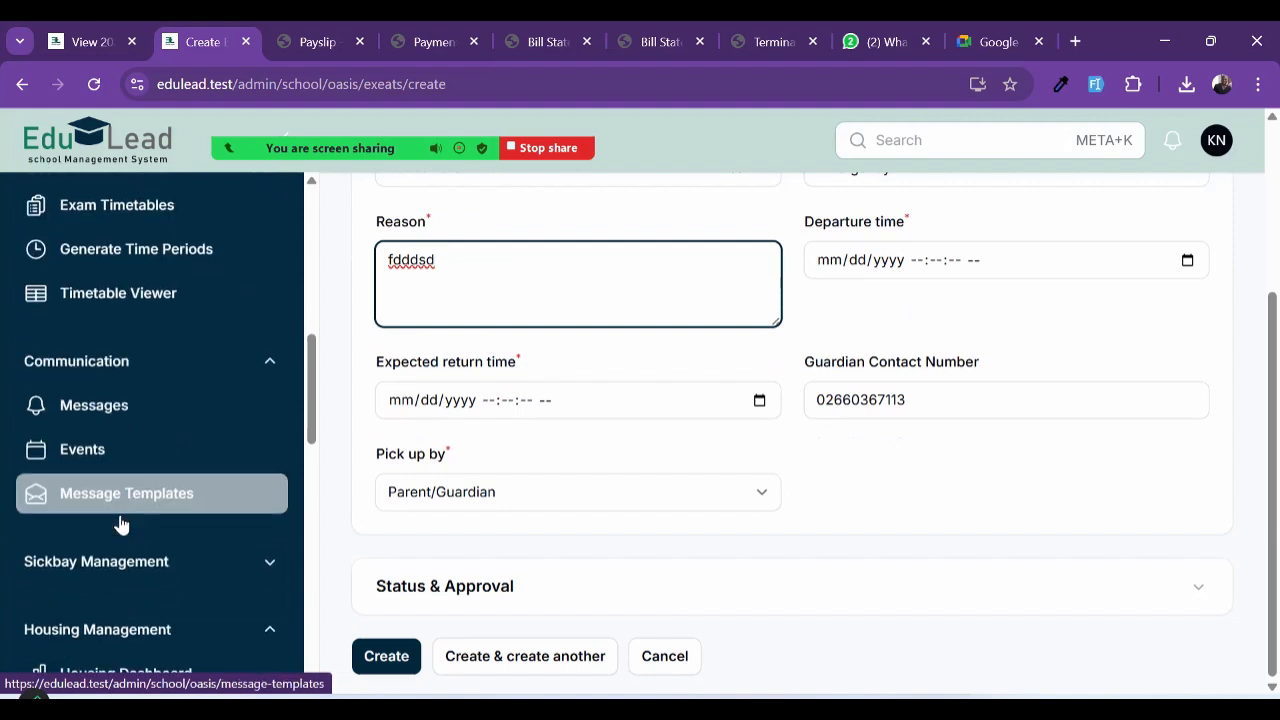
{"action": "left_click", "coordinate": [103, 375]}
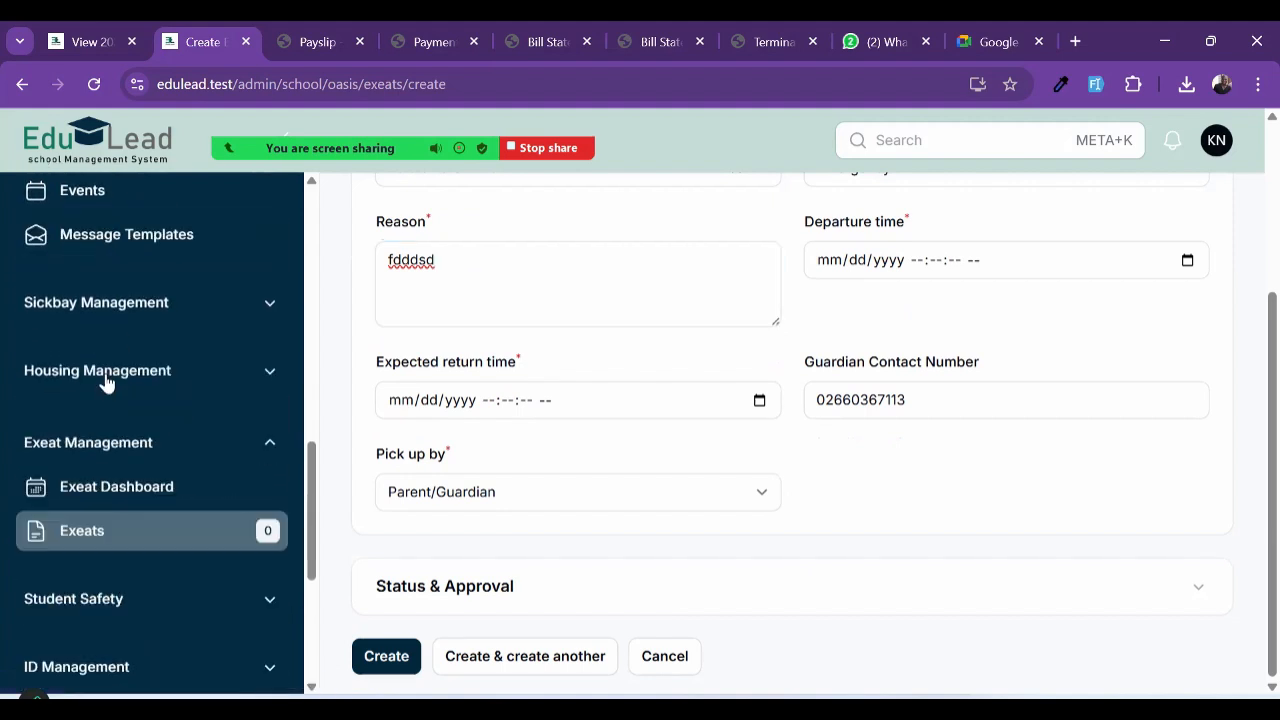
{"action": "scroll", "coordinate": [107, 379], "scroll_direction": "down", "scroll_amount": 1}
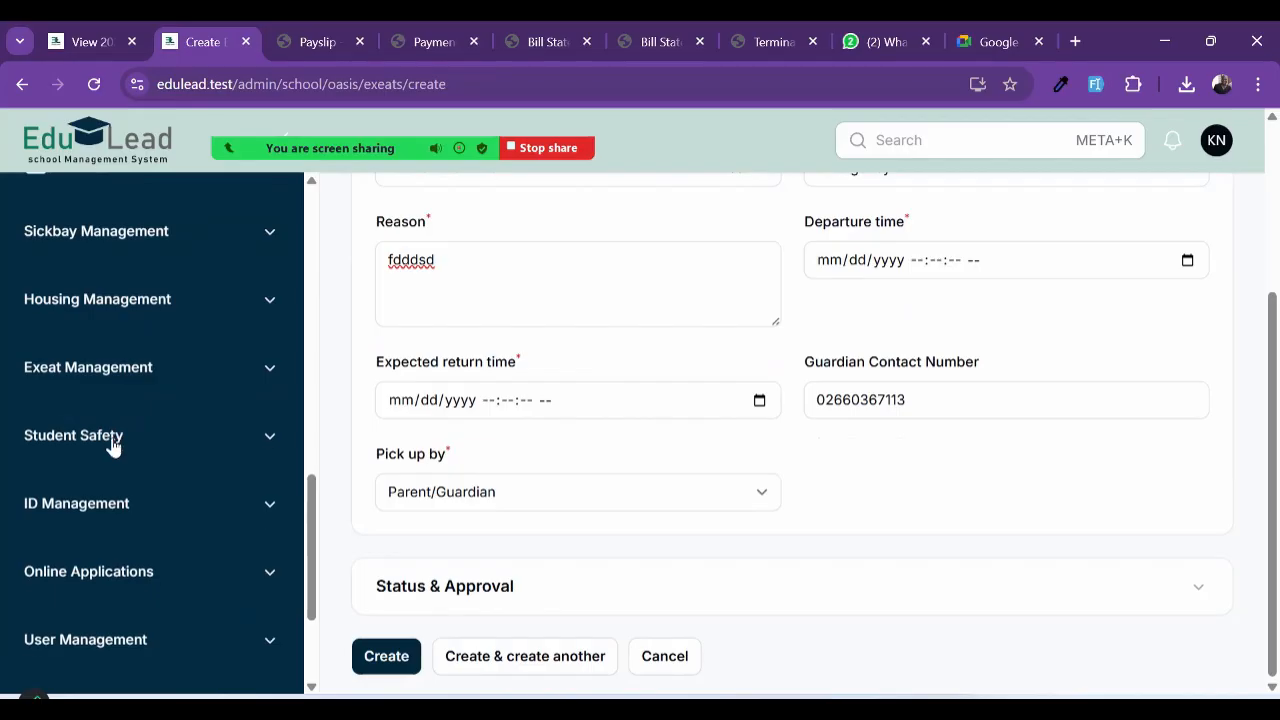
Step: Expand the Student Safety section, look over its pages at a larger scale and open Pickup Authorizations
{"action": "left_click", "coordinate": [114, 441]}
{"action": "scroll", "coordinate": [120, 480], "scroll_direction": "down", "scroll_amount": 2}
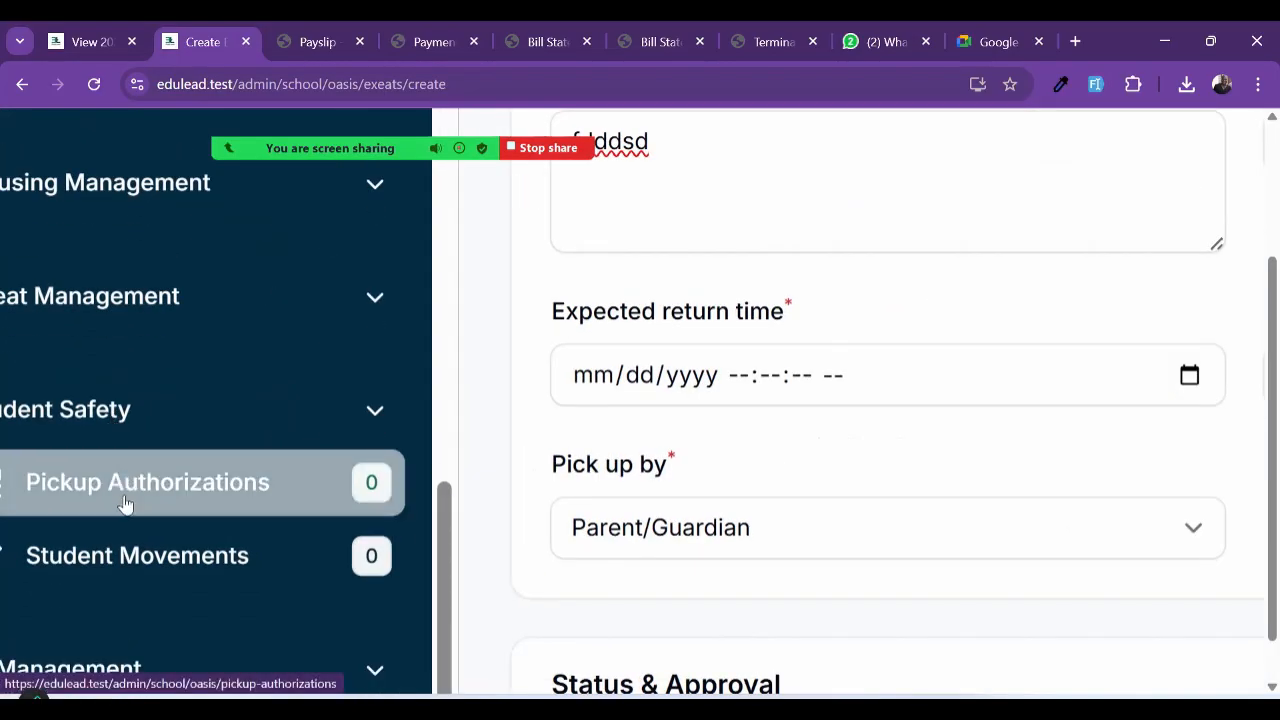
{"action": "scroll", "coordinate": [130, 508], "scroll_direction": "left", "scroll_amount": 2}
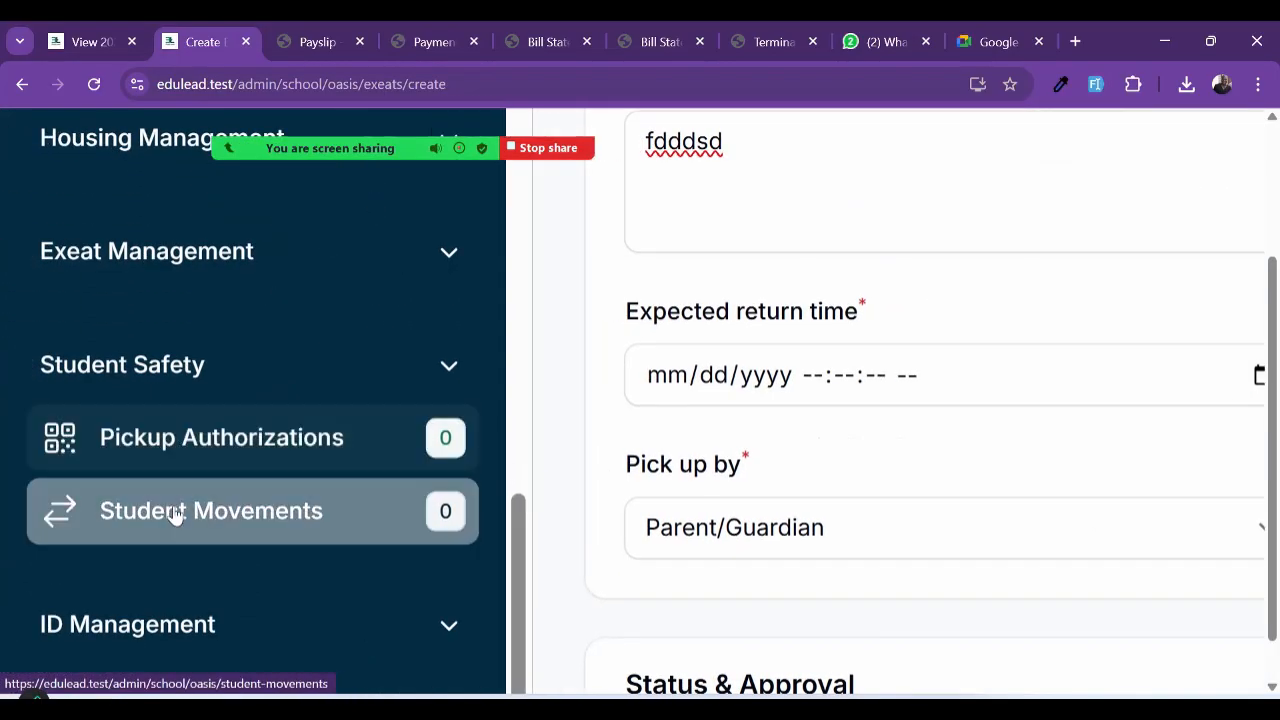
{"action": "left_click", "coordinate": [175, 513]}
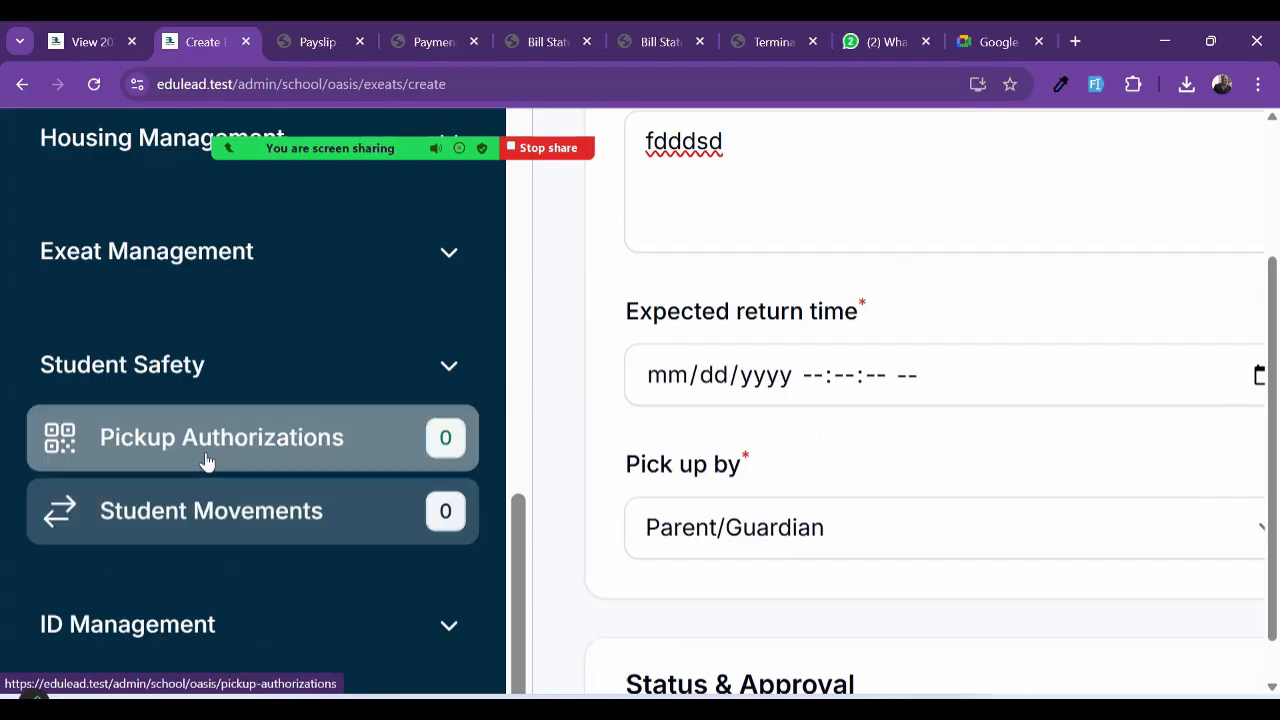
{"action": "left_click", "coordinate": [206, 458]}
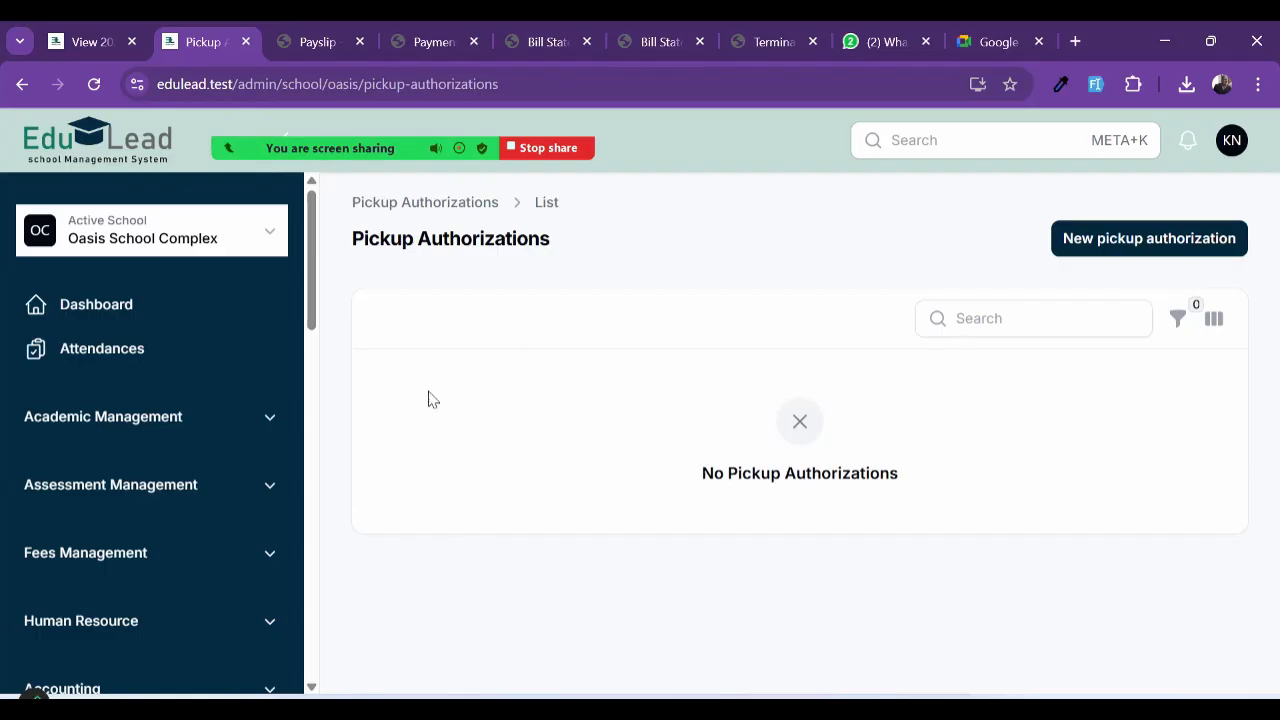
Step: Examine the Pickup Authorizations and Student Movements entries under Student Safety and the neighbouring management sections
{"action": "scroll", "coordinate": [183, 565], "scroll_direction": "down", "scroll_amount": 1}
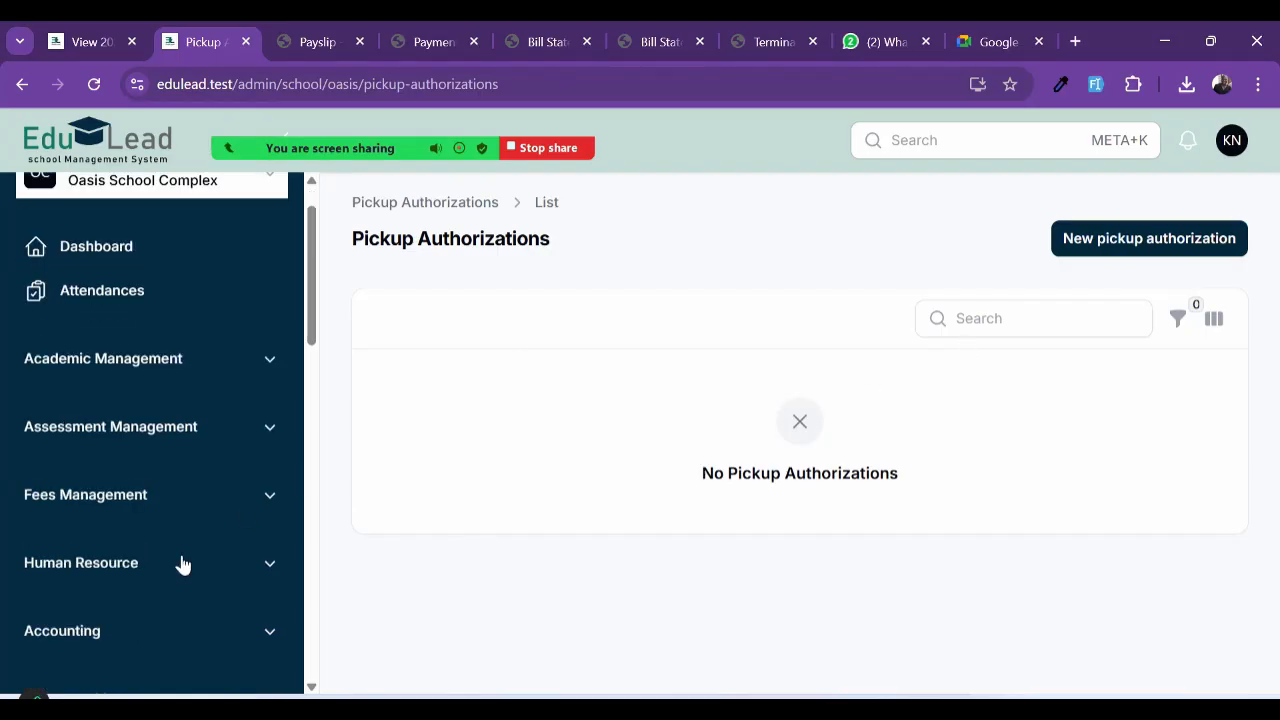
{"action": "scroll", "coordinate": [183, 565], "scroll_direction": "down", "scroll_amount": 5}
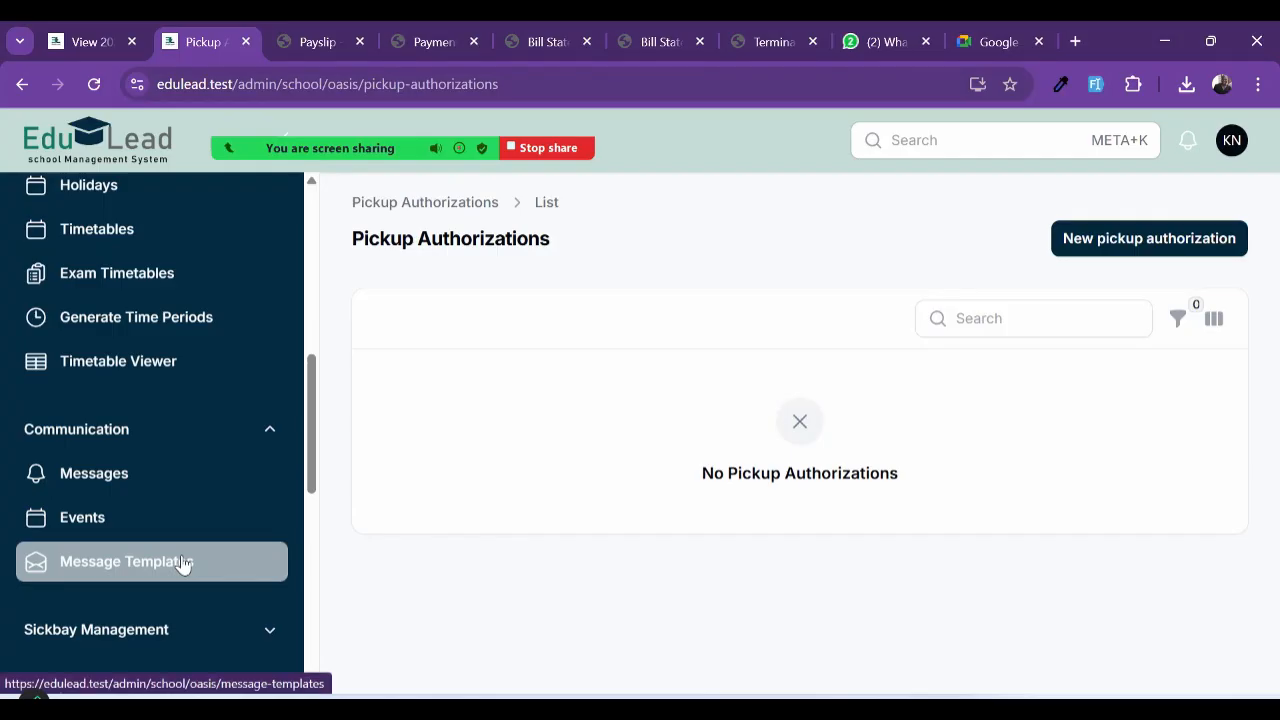
{"action": "scroll", "coordinate": [183, 565], "scroll_direction": "up", "scroll_amount": 3}
{"action": "scroll", "coordinate": [183, 565], "scroll_direction": "down", "scroll_amount": 5}
{"action": "scroll", "coordinate": [182, 563], "scroll_direction": "down", "scroll_amount": 3}
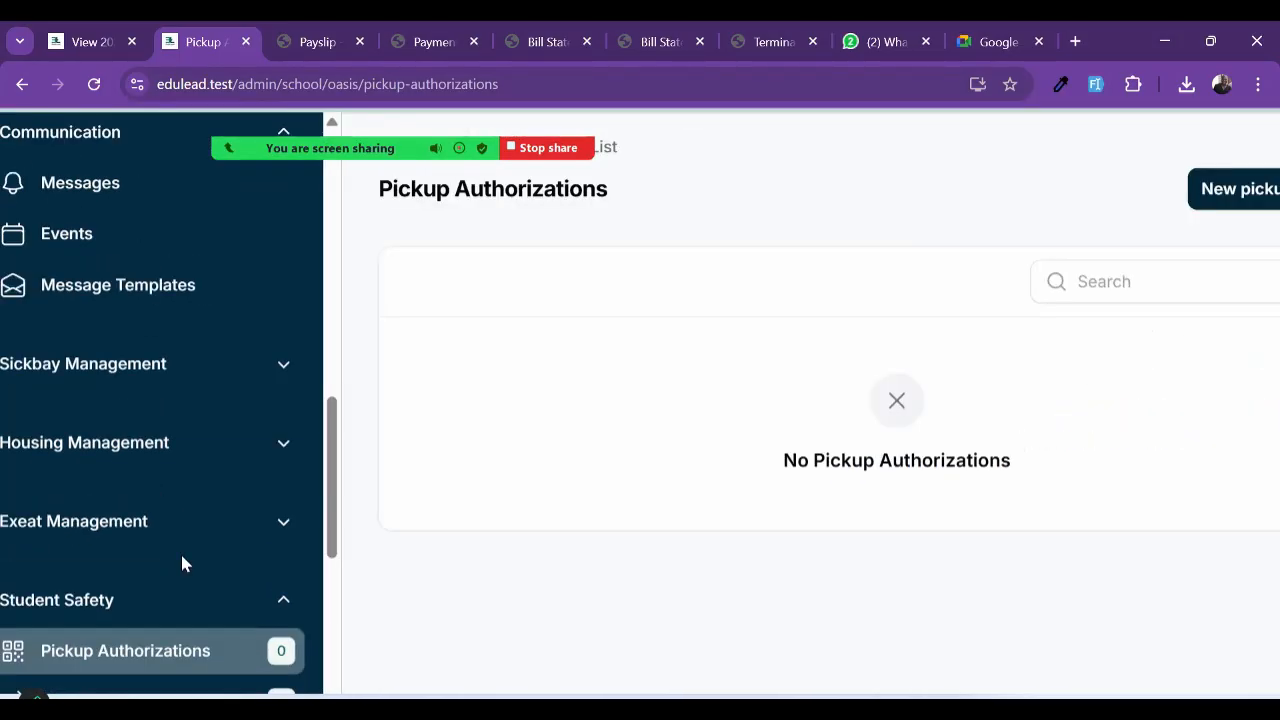
{"action": "scroll", "coordinate": [182, 557], "scroll_direction": "down", "scroll_amount": 2}
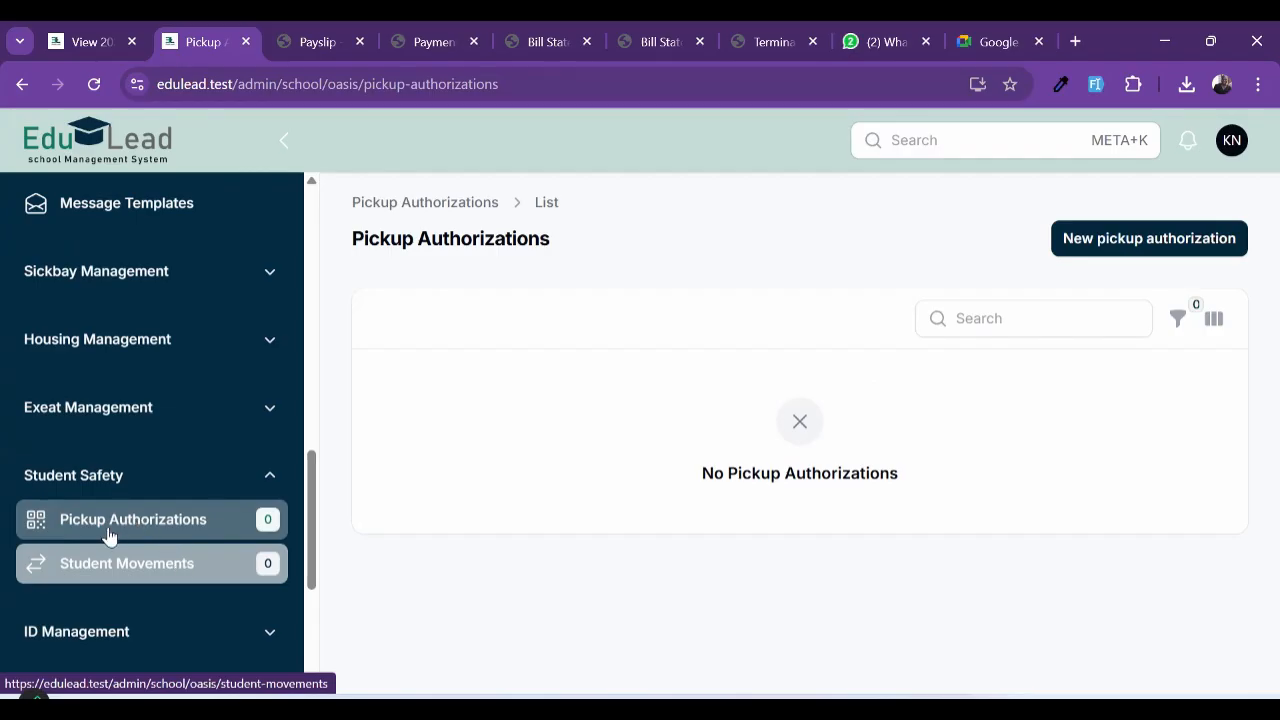
{"action": "scroll", "coordinate": [111, 531], "scroll_direction": "up", "scroll_amount": 3}
{"action": "scroll", "coordinate": [114, 549], "scroll_direction": "down", "scroll_amount": 1}
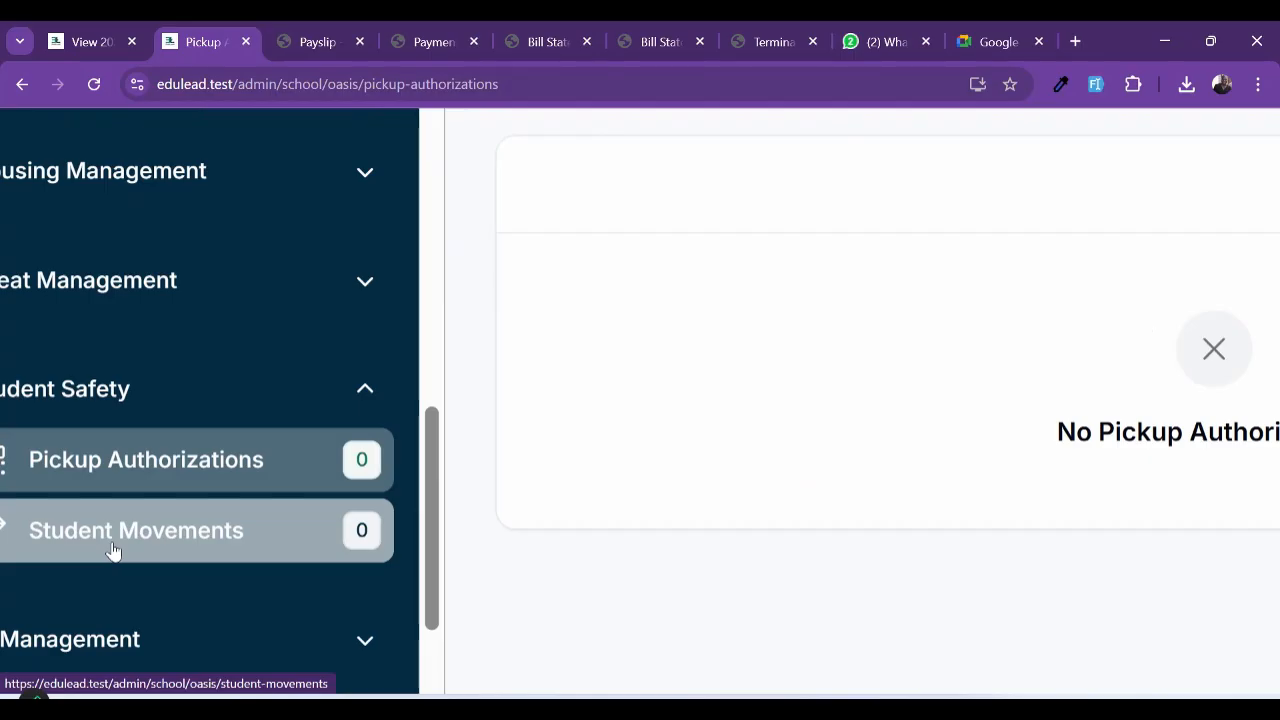
{"action": "scroll", "coordinate": [113, 550], "scroll_direction": "down", "scroll_amount": 3}
{"action": "scroll", "coordinate": [113, 550], "scroll_direction": "down", "scroll_amount": 1}
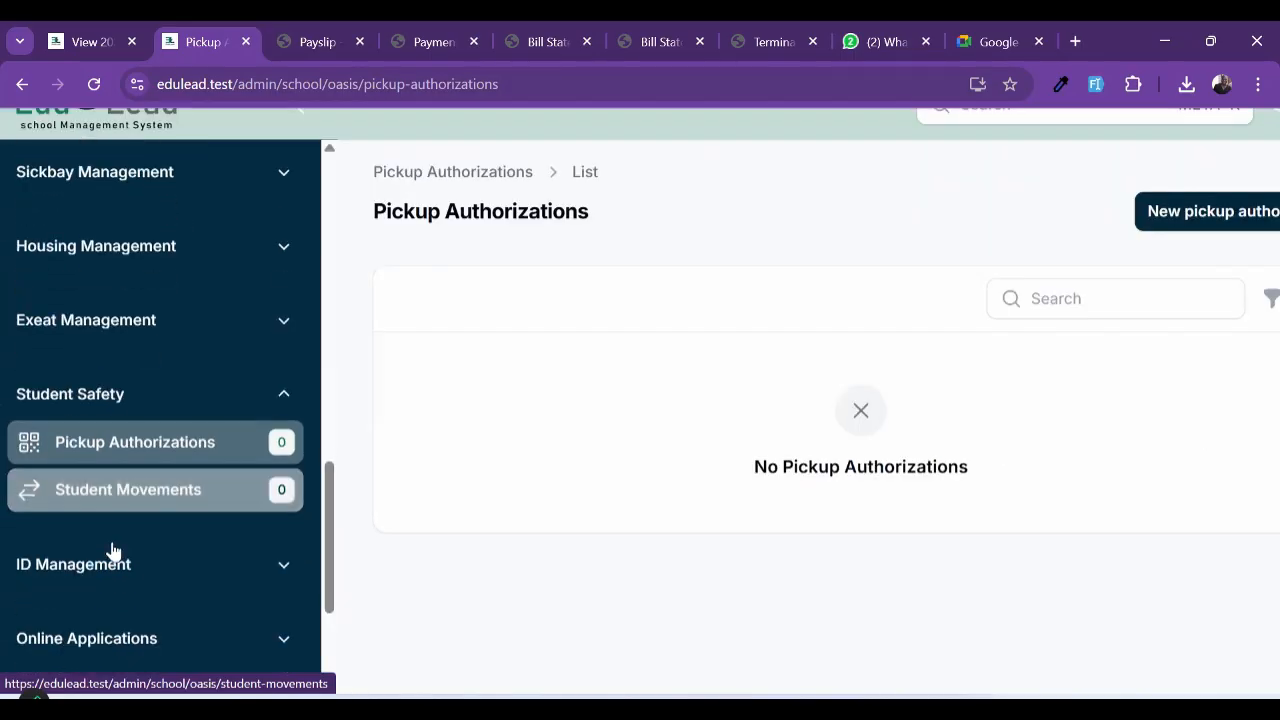
Step: Open the Student Movements page under Student Safety
{"action": "scroll", "coordinate": [113, 550], "scroll_direction": "down", "scroll_amount": 2}
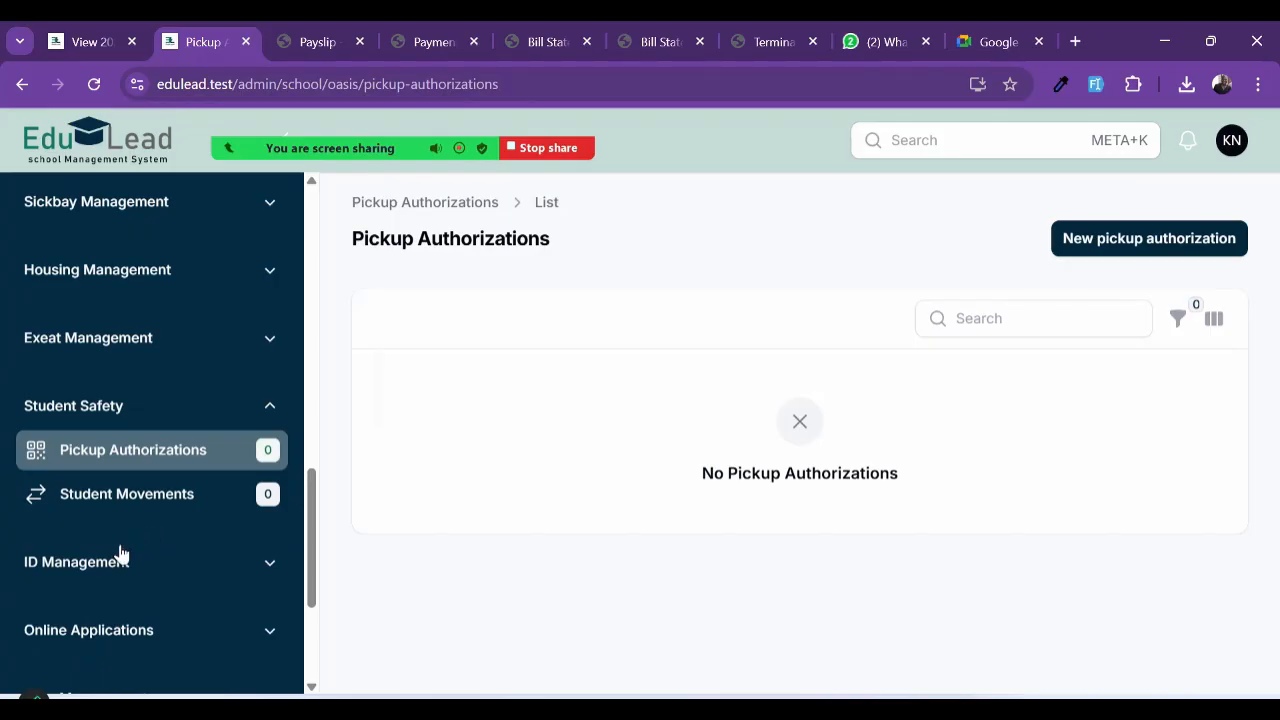
{"action": "scroll", "coordinate": [120, 555], "scroll_direction": "down", "scroll_amount": 1}
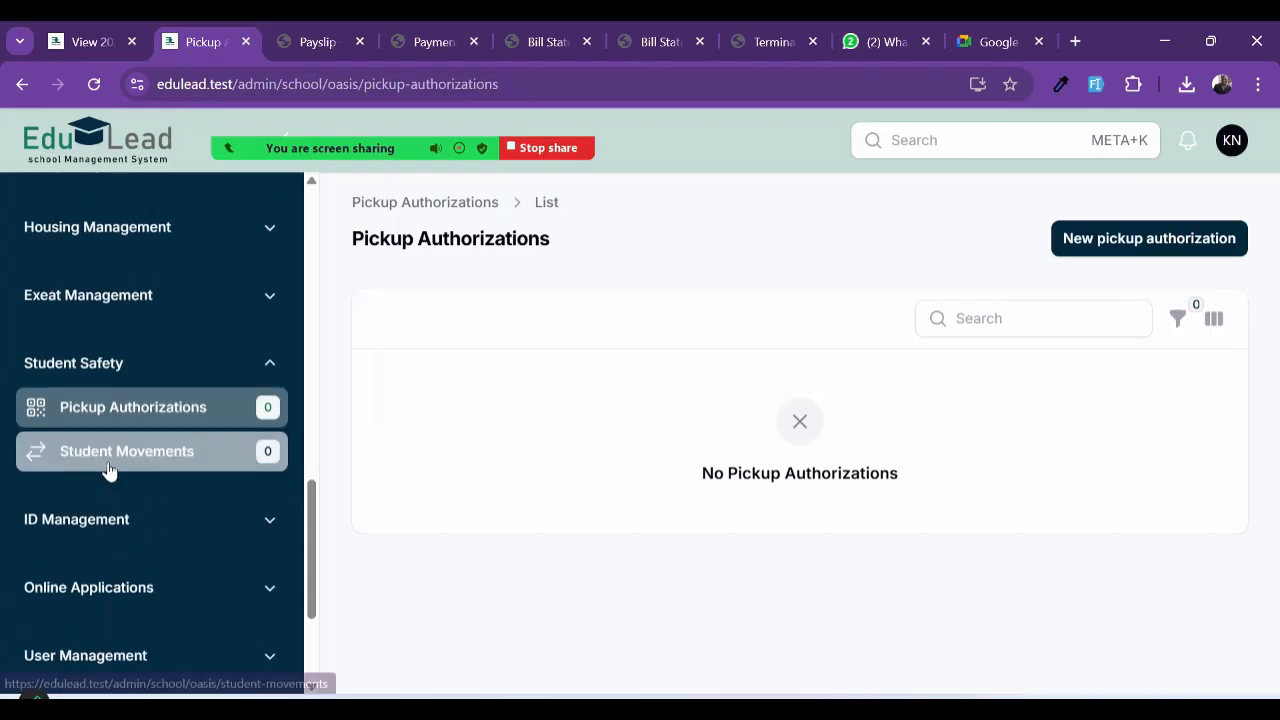
{"action": "scroll", "coordinate": [110, 468], "scroll_direction": "up", "scroll_amount": 5}
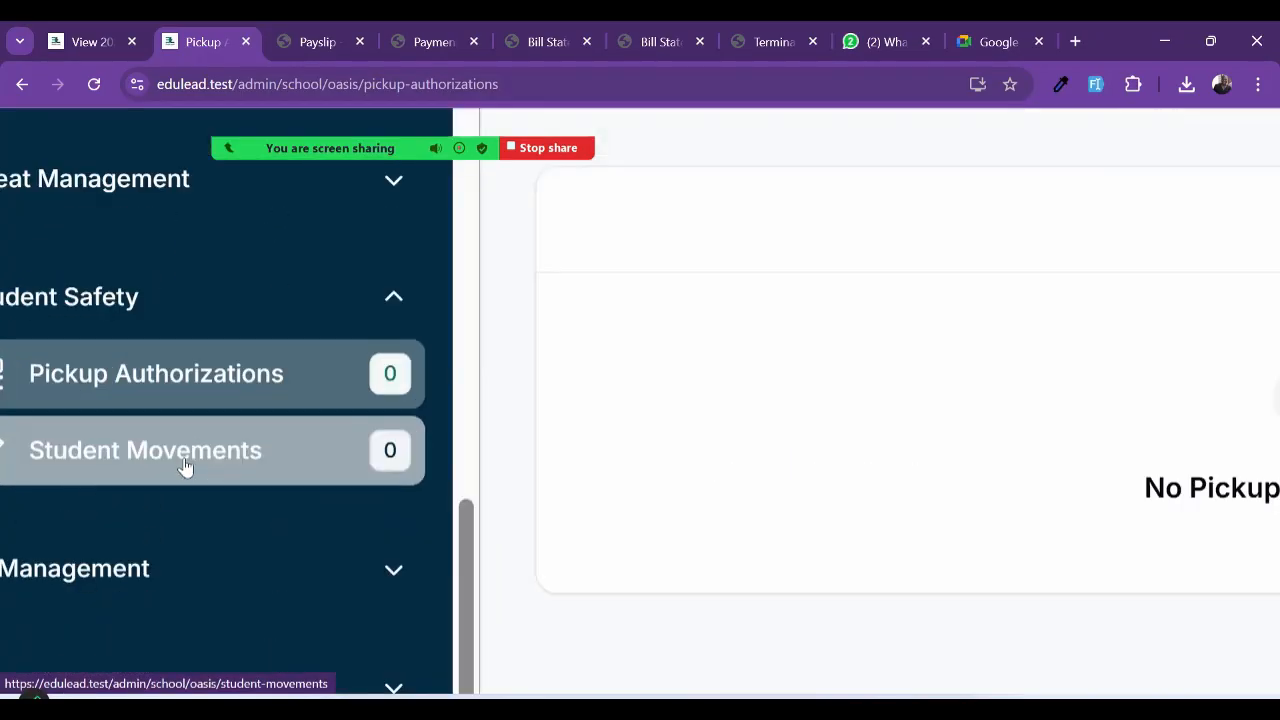
{"action": "left_click", "coordinate": [185, 465]}
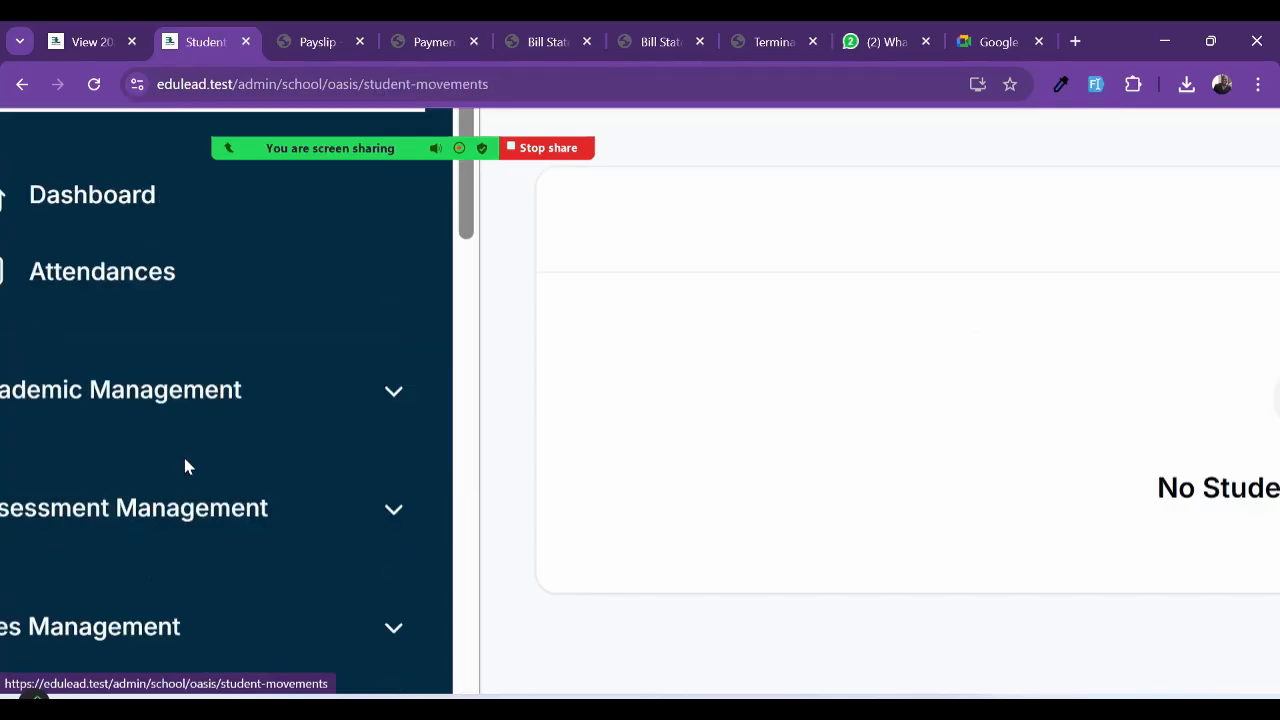
{"action": "scroll", "coordinate": [185, 466], "scroll_direction": "down", "scroll_amount": 5}
{"action": "scroll", "coordinate": [185, 466], "scroll_direction": "down", "scroll_amount": 1}
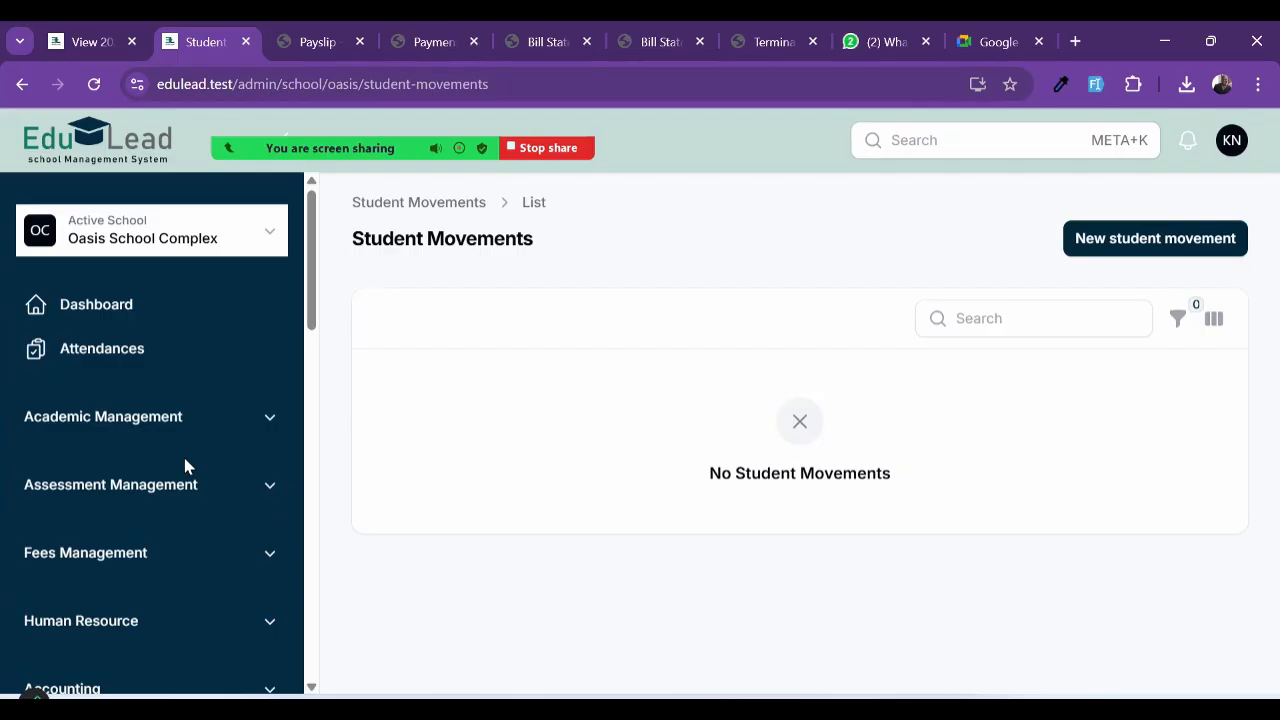
Step: Collapse the Communication section in the navigation
{"action": "scroll", "coordinate": [185, 466], "scroll_direction": "down", "scroll_amount": 5}
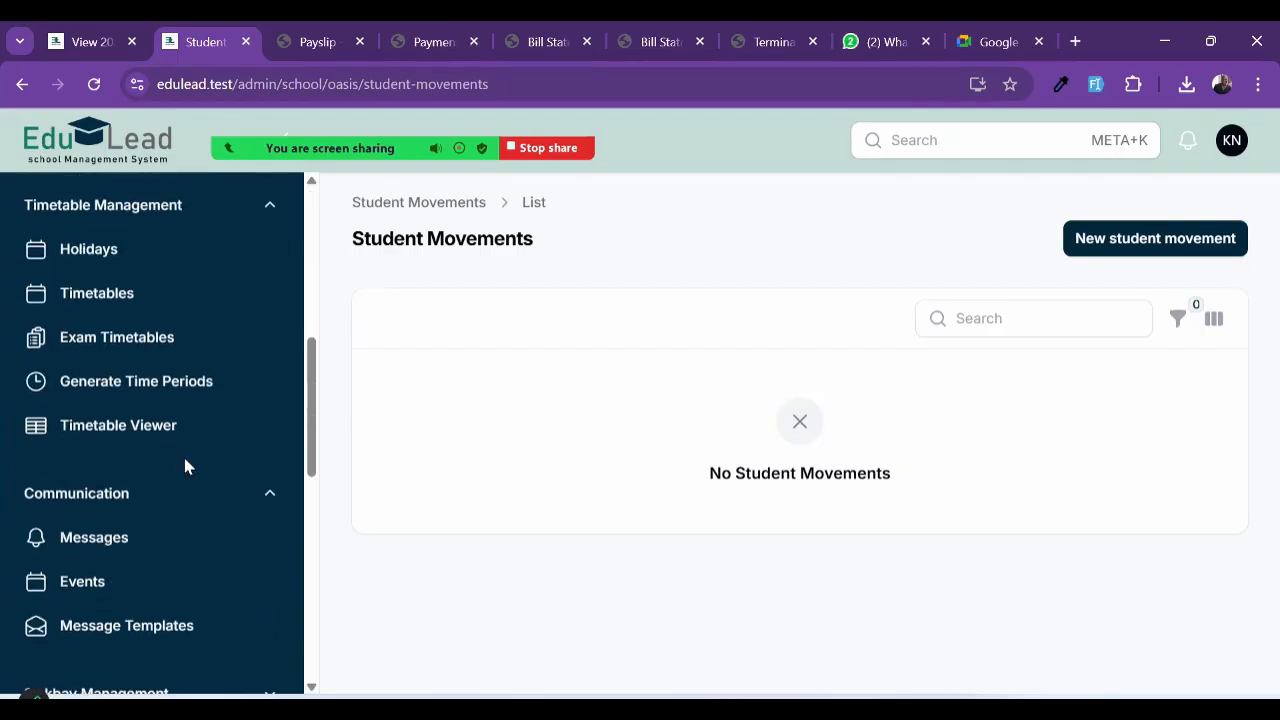
{"action": "scroll", "coordinate": [185, 466], "scroll_direction": "down", "scroll_amount": 1}
{"action": "left_click", "coordinate": [127, 385]}
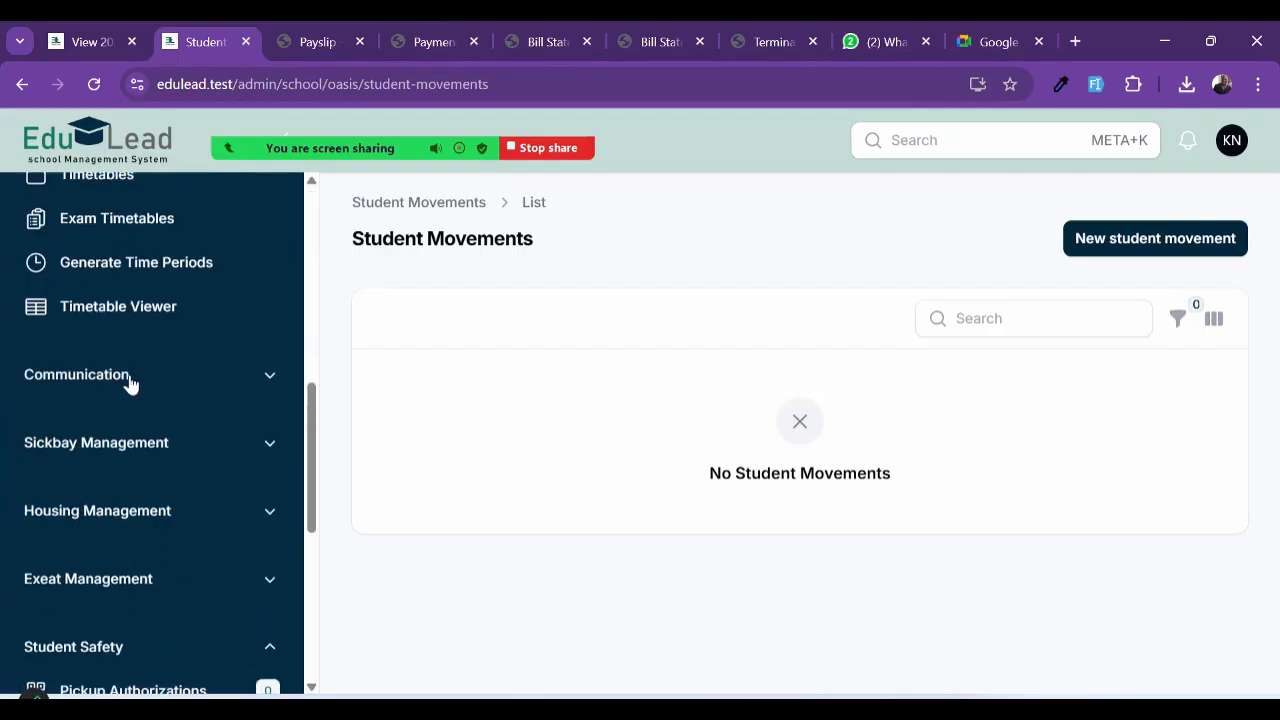
Step: Expand the ID Management section and open Student ID Cards
{"action": "scroll", "coordinate": [131, 477], "scroll_direction": "down", "scroll_amount": 2}
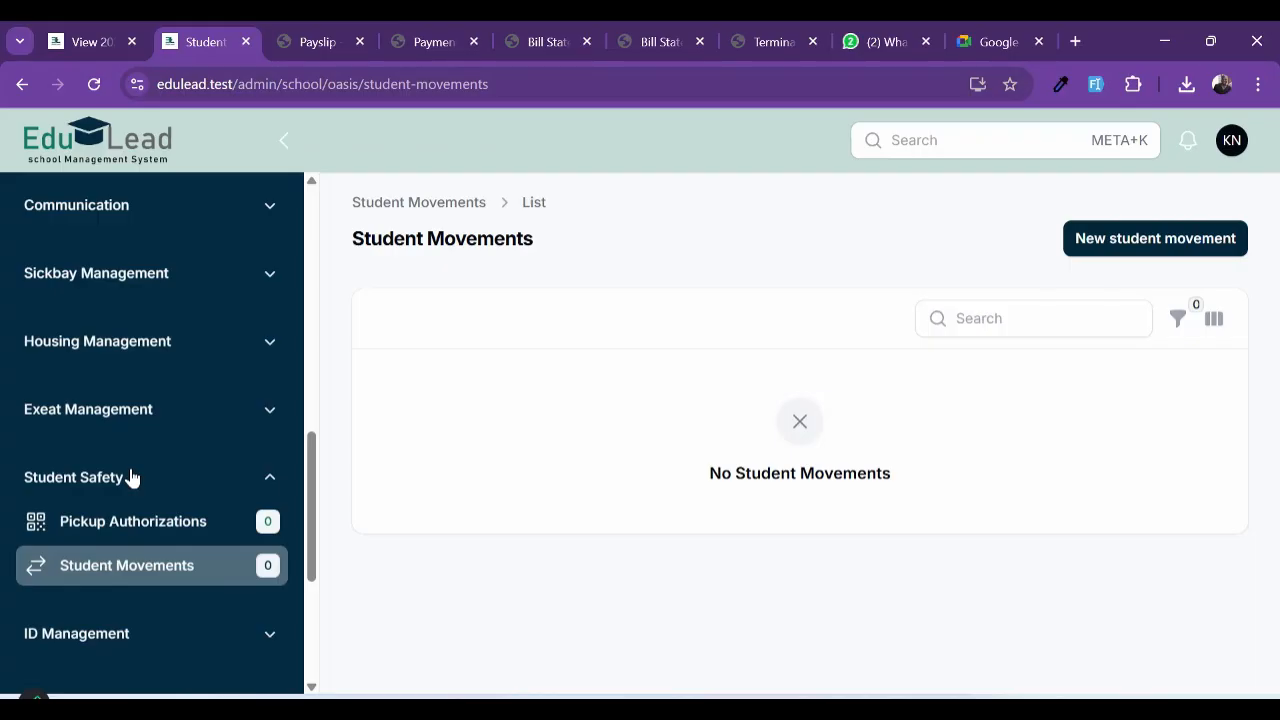
{"action": "scroll", "coordinate": [130, 477], "scroll_direction": "down", "scroll_amount": 3}
{"action": "left_click", "coordinate": [123, 481]}
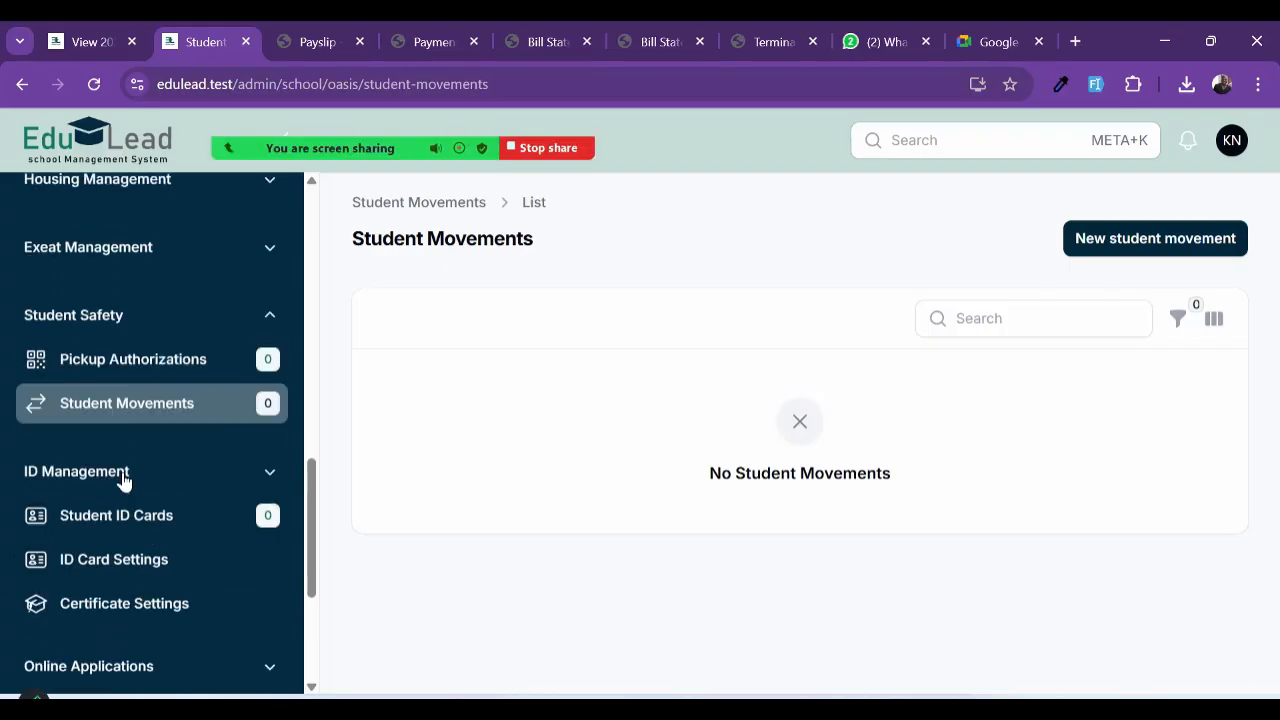
{"action": "scroll", "coordinate": [123, 481], "scroll_direction": "down", "scroll_amount": 2}
{"action": "left_click", "coordinate": [134, 420]}
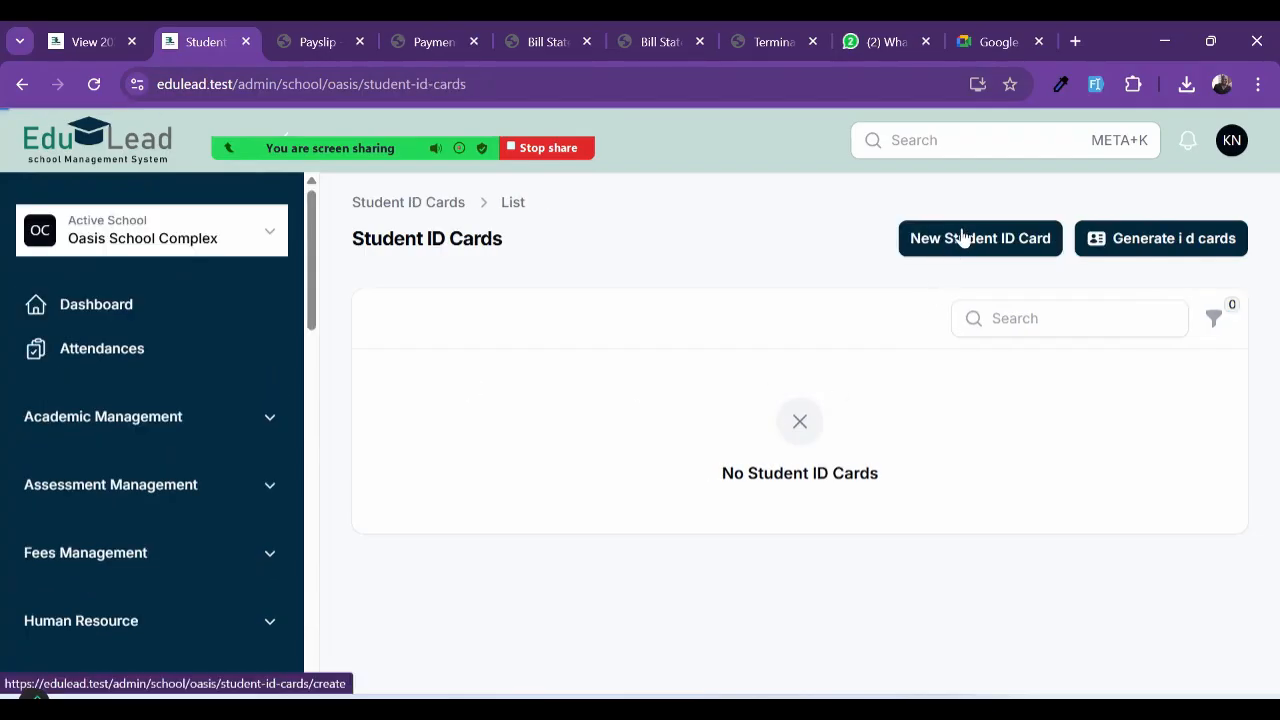
Step: Create a new student ID card for a Kindergarten student, keeping the prefilled issue and expiry dates
{"action": "left_click", "coordinate": [962, 238]}
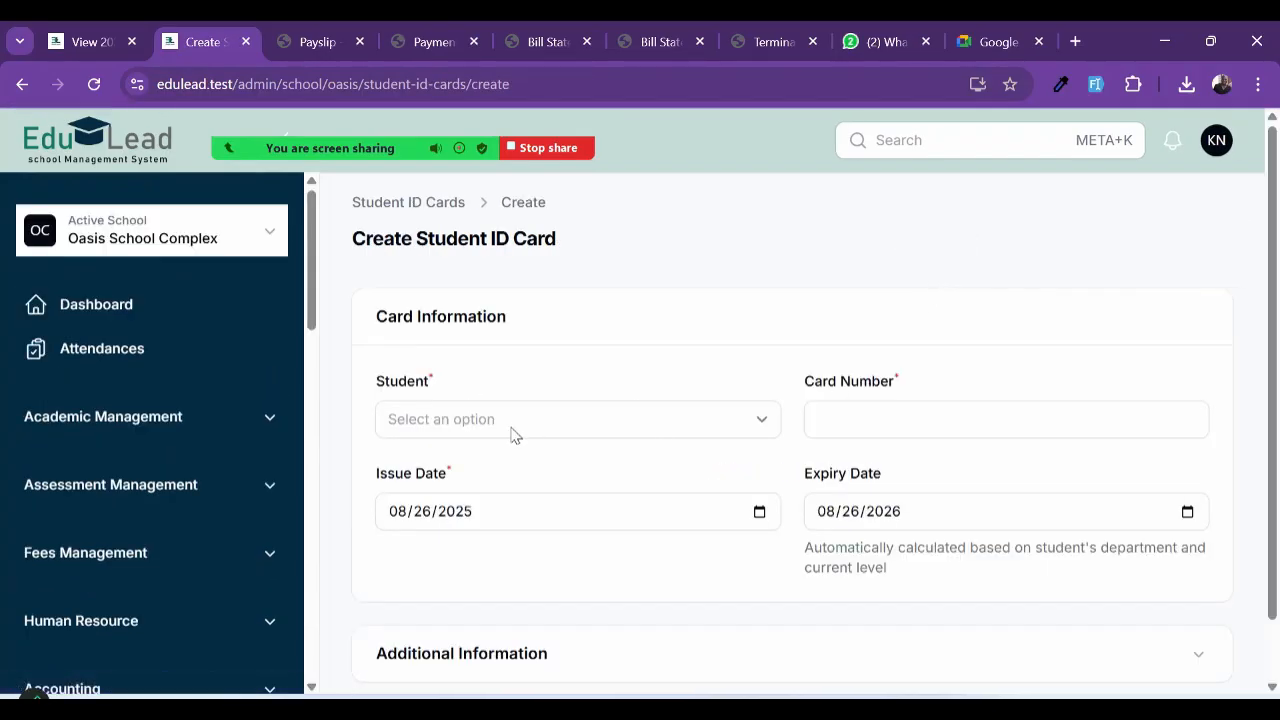
{"action": "left_click", "coordinate": [511, 433]}
{"action": "left_click", "coordinate": [444, 519]}
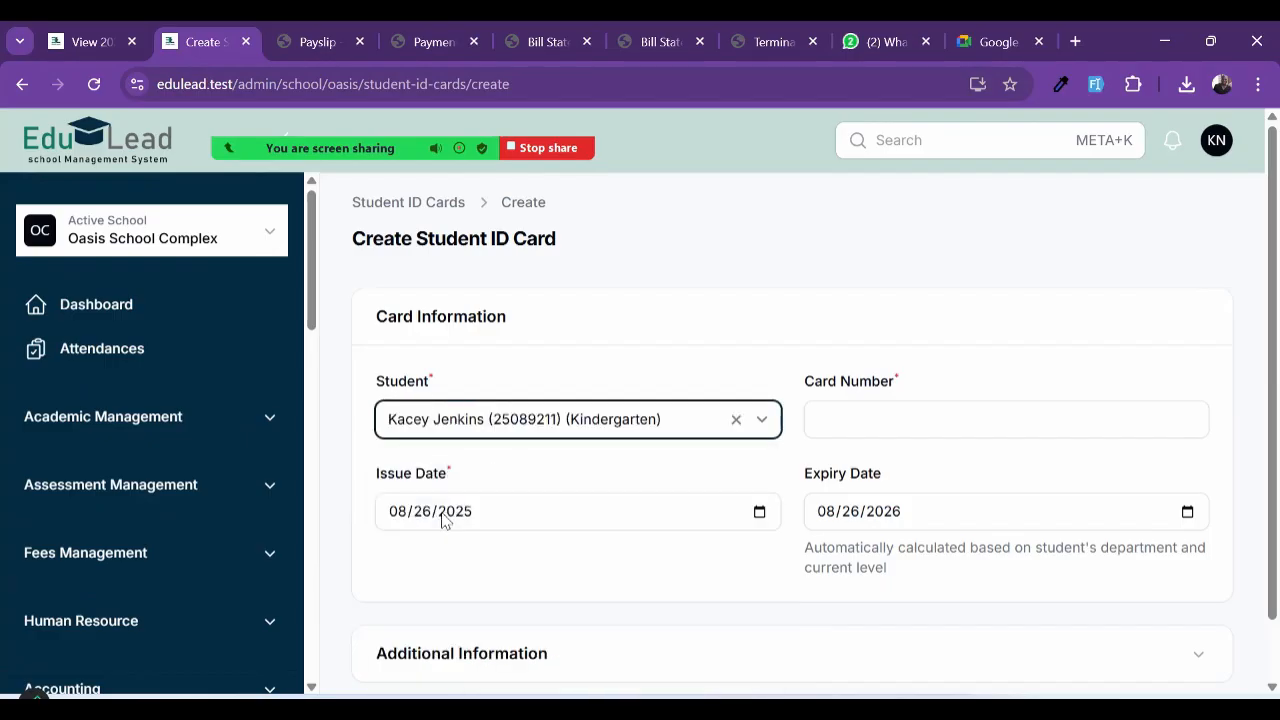
{"action": "scroll", "coordinate": [691, 446], "scroll_direction": "down", "scroll_amount": 1}
{"action": "left_click", "coordinate": [397, 664]}
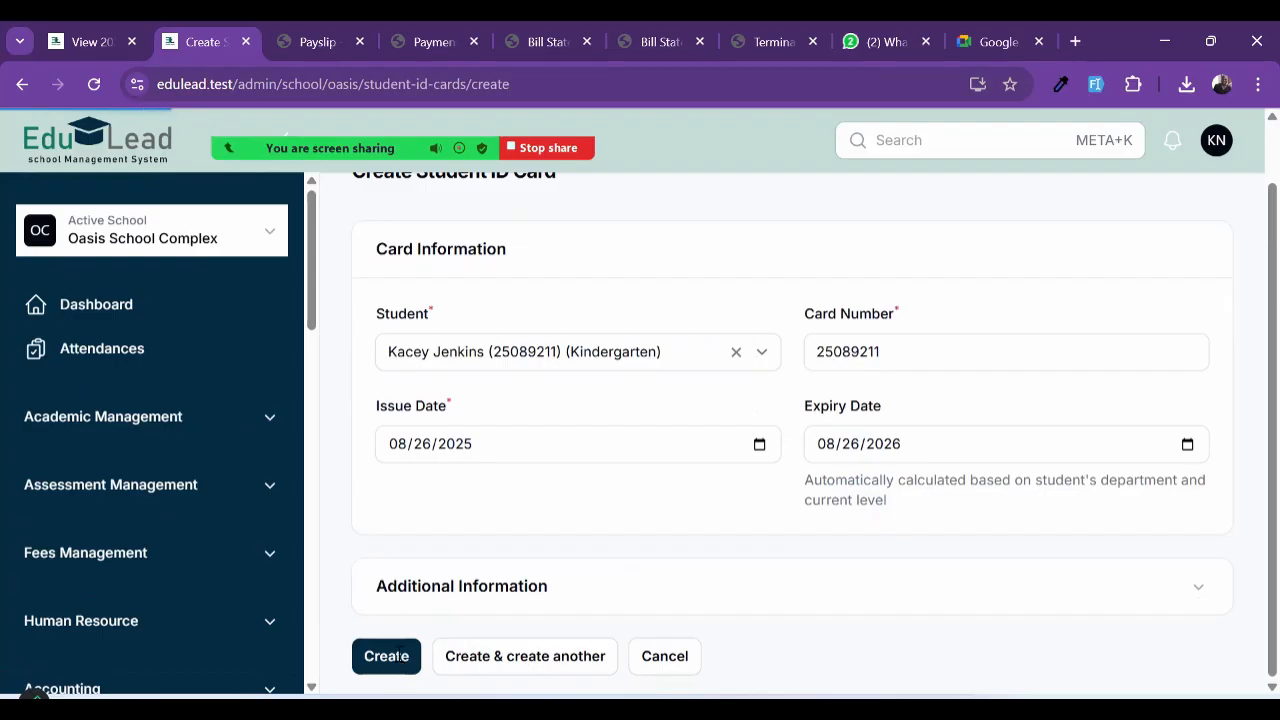
Step: Preview the new student ID card and look over its front and back
{"action": "left_click", "coordinate": [1155, 250]}
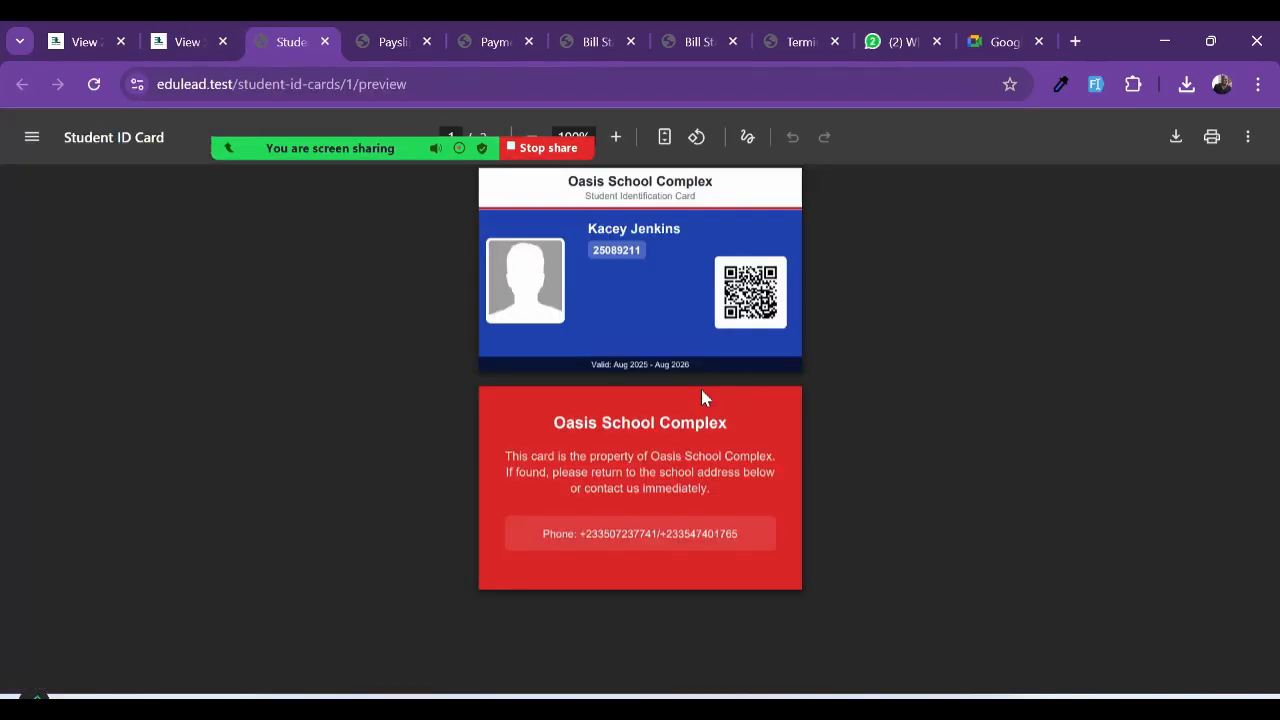
{"action": "scroll", "coordinate": [686, 305], "scroll_direction": "up", "scroll_amount": 3}
{"action": "scroll", "coordinate": [686, 305], "scroll_direction": "down", "scroll_amount": 3}
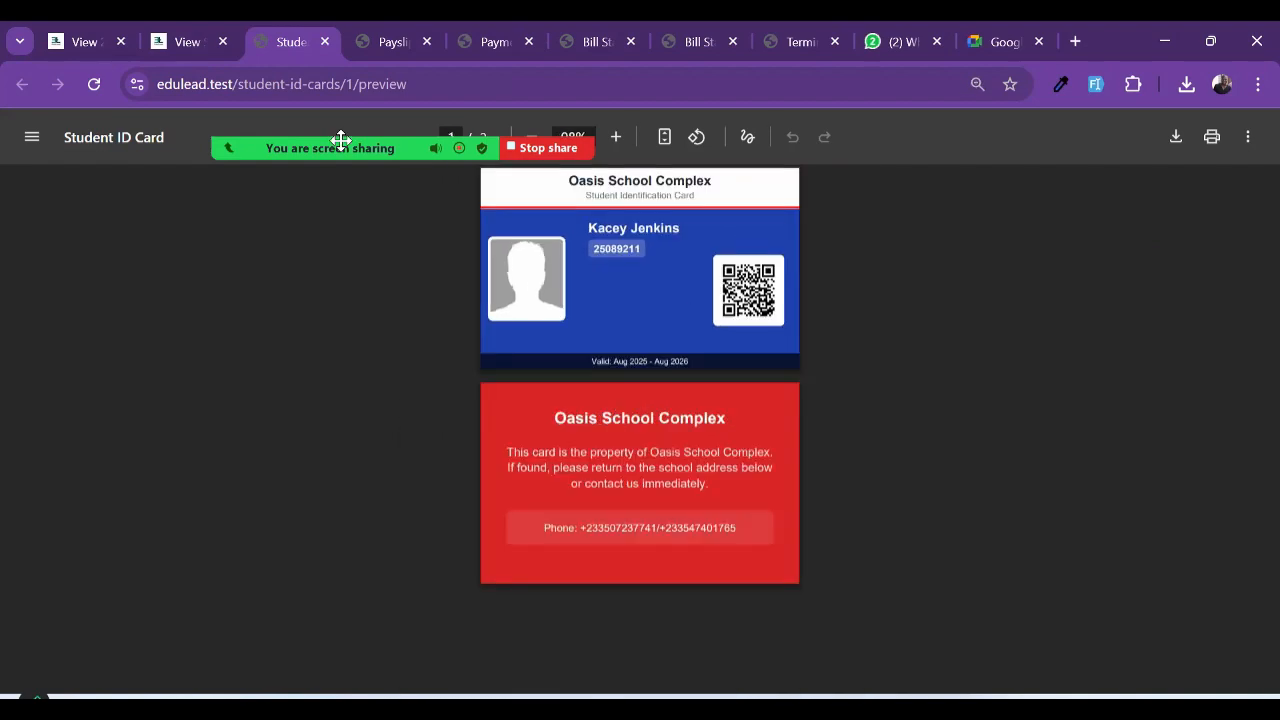
Step: Return to the ID card record, collapse the Timetable Management section and open ID Card Settings
{"action": "left_click", "coordinate": [201, 44]}
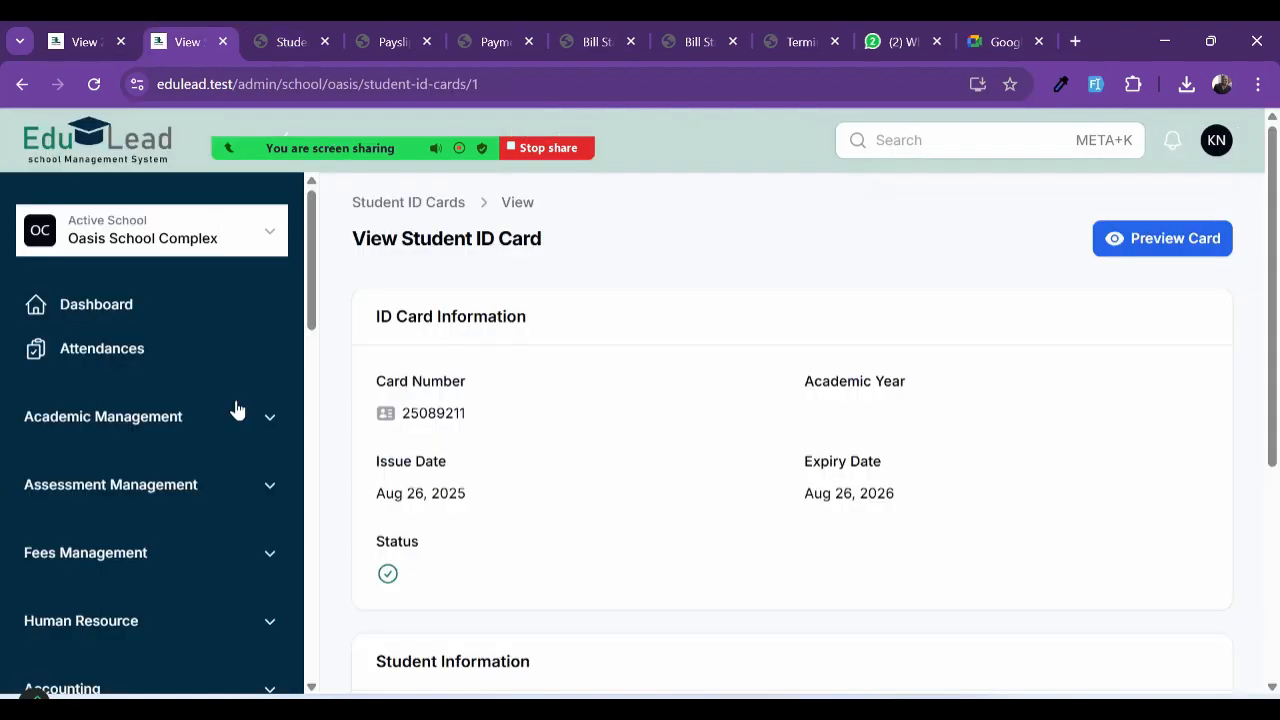
{"action": "scroll", "coordinate": [237, 409], "scroll_direction": "down", "scroll_amount": 3}
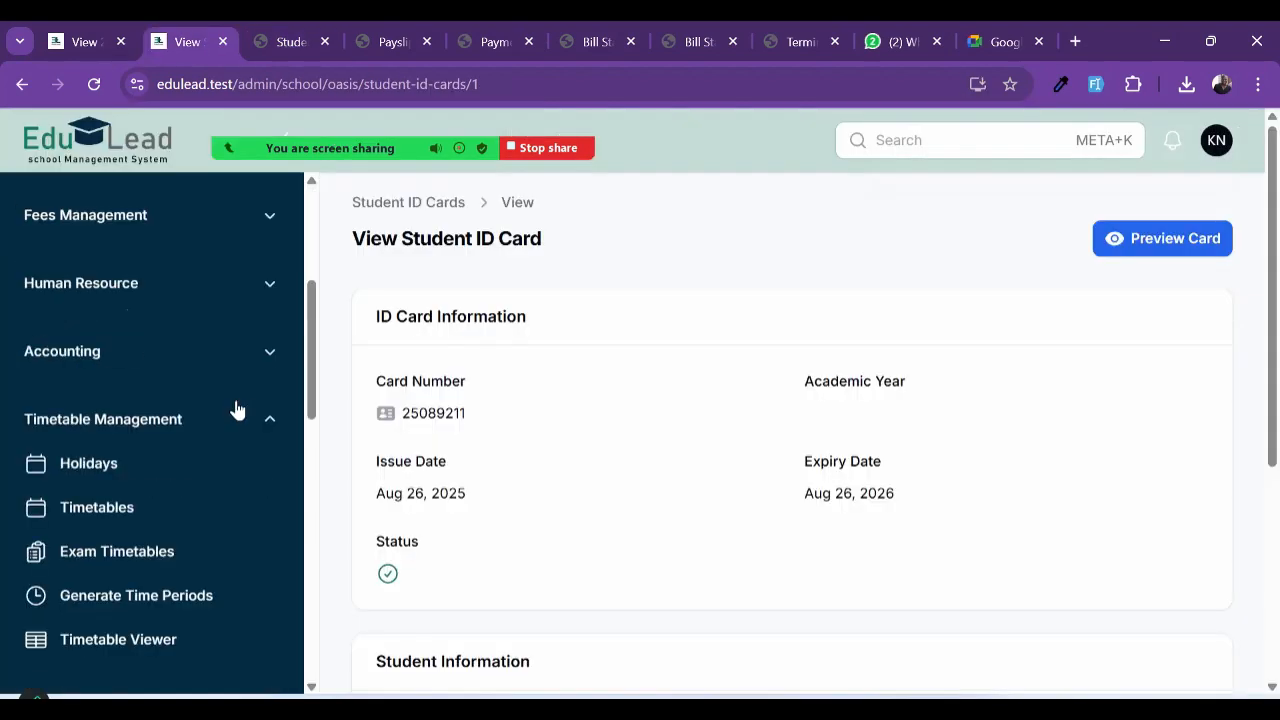
{"action": "left_click", "coordinate": [157, 441]}
{"action": "scroll", "coordinate": [157, 441], "scroll_direction": "down", "scroll_amount": 1}
{"action": "scroll", "coordinate": [157, 441], "scroll_direction": "down", "scroll_amount": 5}
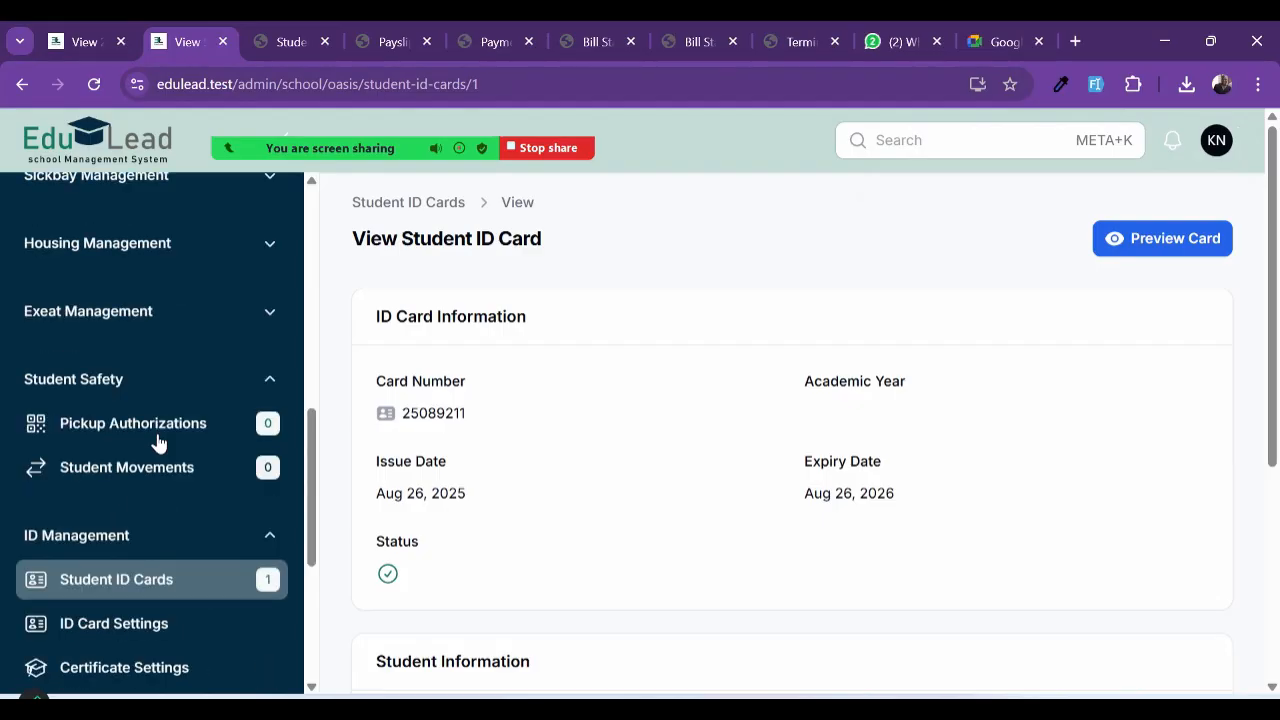
{"action": "left_click", "coordinate": [117, 482]}
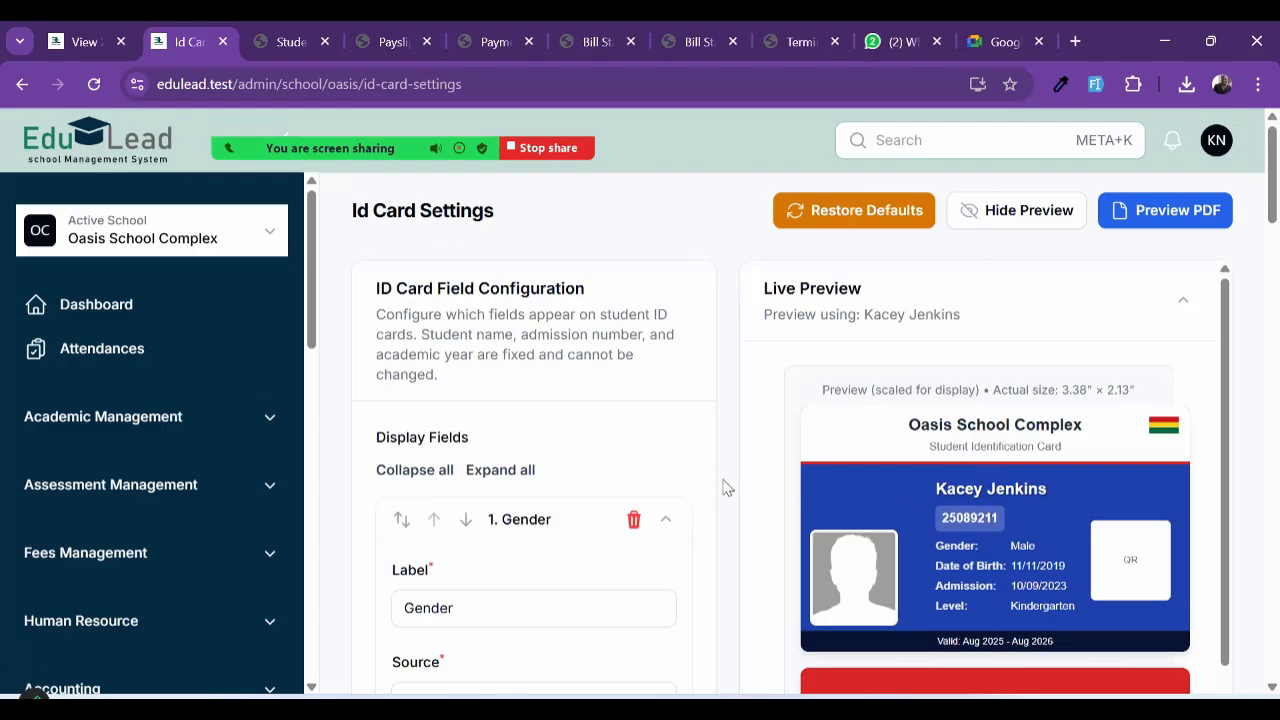
Step: Examine the ID card's display field settings, live preview and styling options
{"action": "scroll", "coordinate": [577, 480], "scroll_direction": "down", "scroll_amount": 1}
{"action": "scroll", "coordinate": [628, 465], "scroll_direction": "down", "scroll_amount": 6}
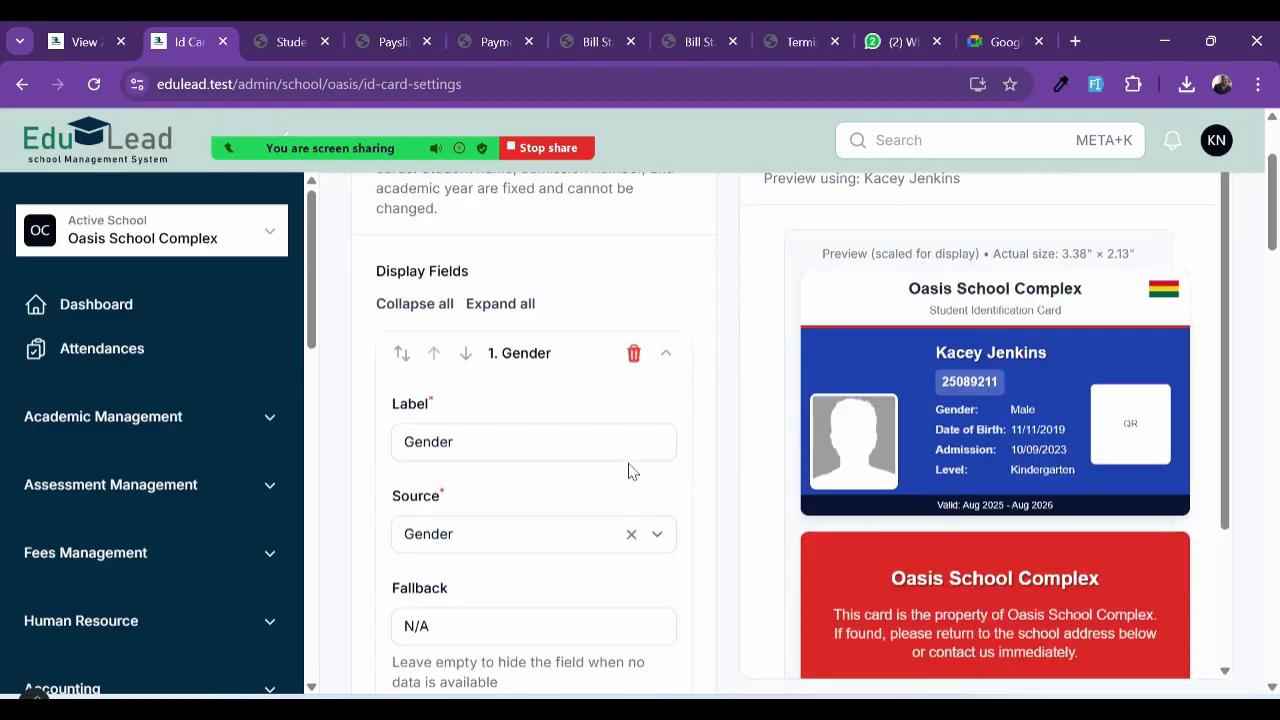
{"action": "scroll", "coordinate": [629, 465], "scroll_direction": "down", "scroll_amount": 3}
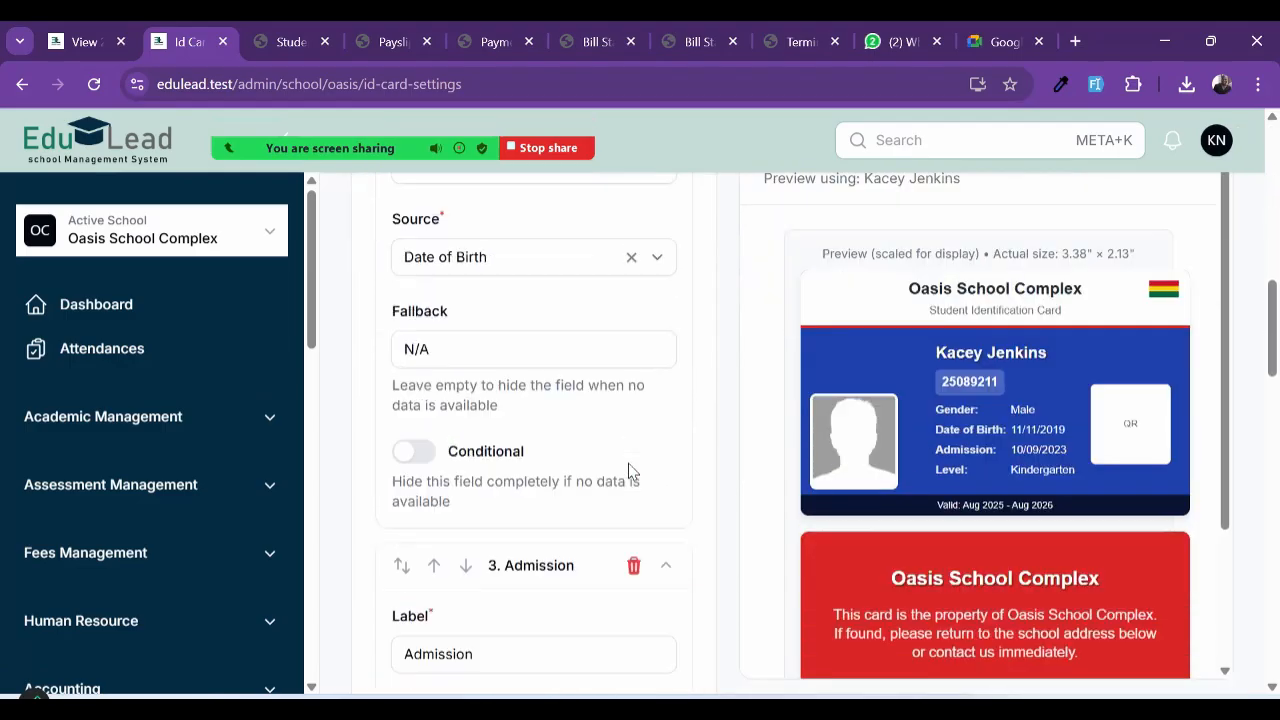
{"action": "scroll", "coordinate": [629, 465], "scroll_direction": "up", "scroll_amount": 3}
{"action": "scroll", "coordinate": [629, 465], "scroll_direction": "down", "scroll_amount": 1}
{"action": "scroll", "coordinate": [628, 471], "scroll_direction": "right", "scroll_amount": 3}
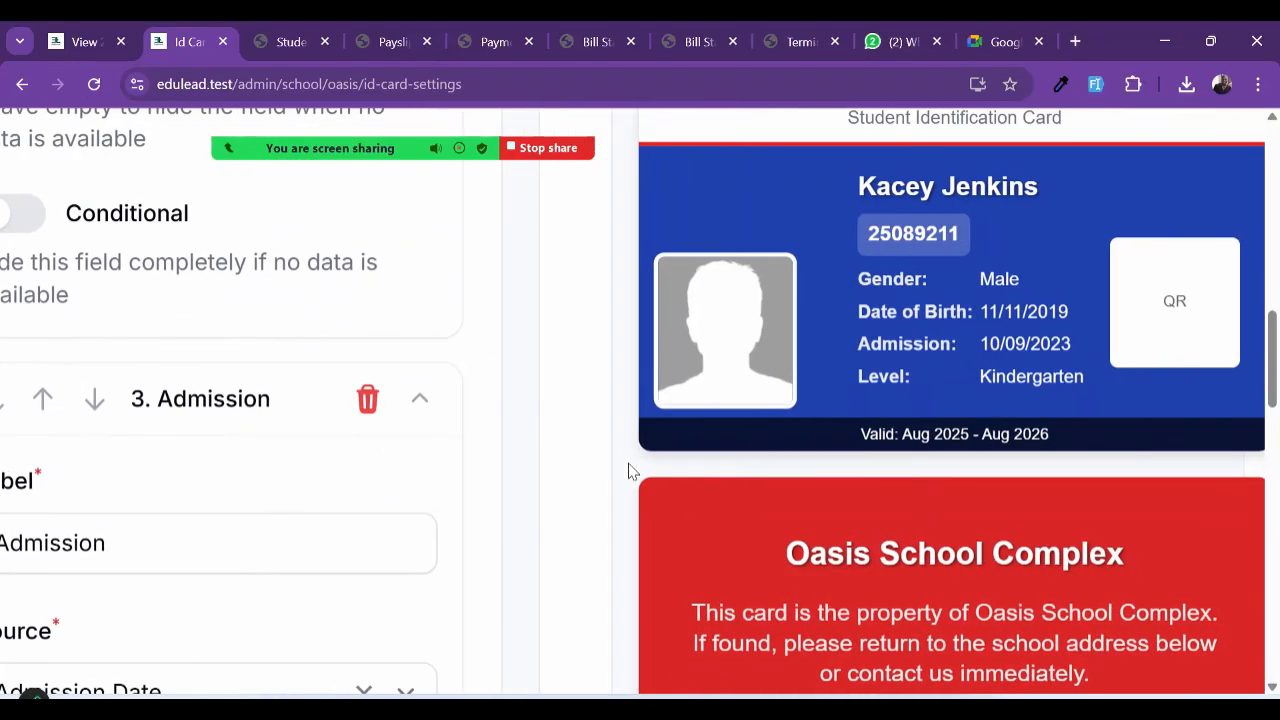
{"action": "scroll", "coordinate": [628, 471], "scroll_direction": "down", "scroll_amount": 3}
{"action": "scroll", "coordinate": [628, 471], "scroll_direction": "down", "scroll_amount": 3}
{"action": "scroll", "coordinate": [628, 471], "scroll_direction": "down", "scroll_amount": 12}
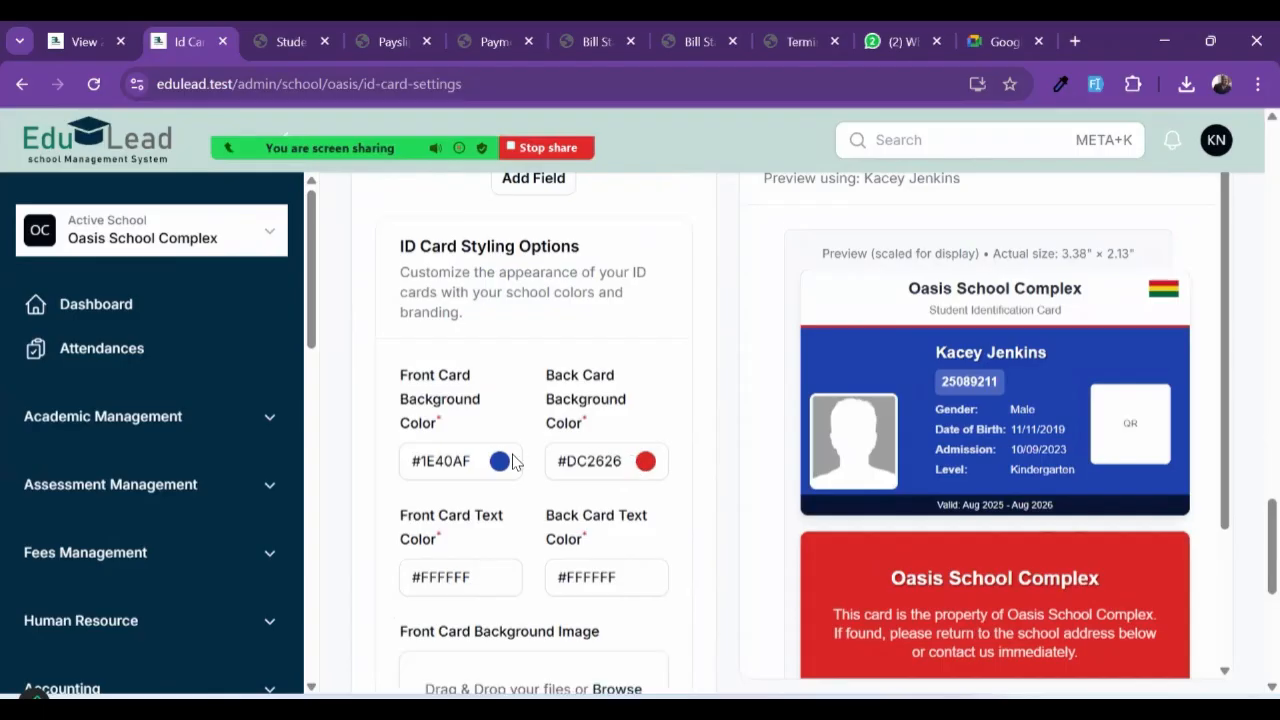
Step: Set the ID card's Front Card Background Color to purple #b01eae
{"action": "left_click", "coordinate": [499, 464]}
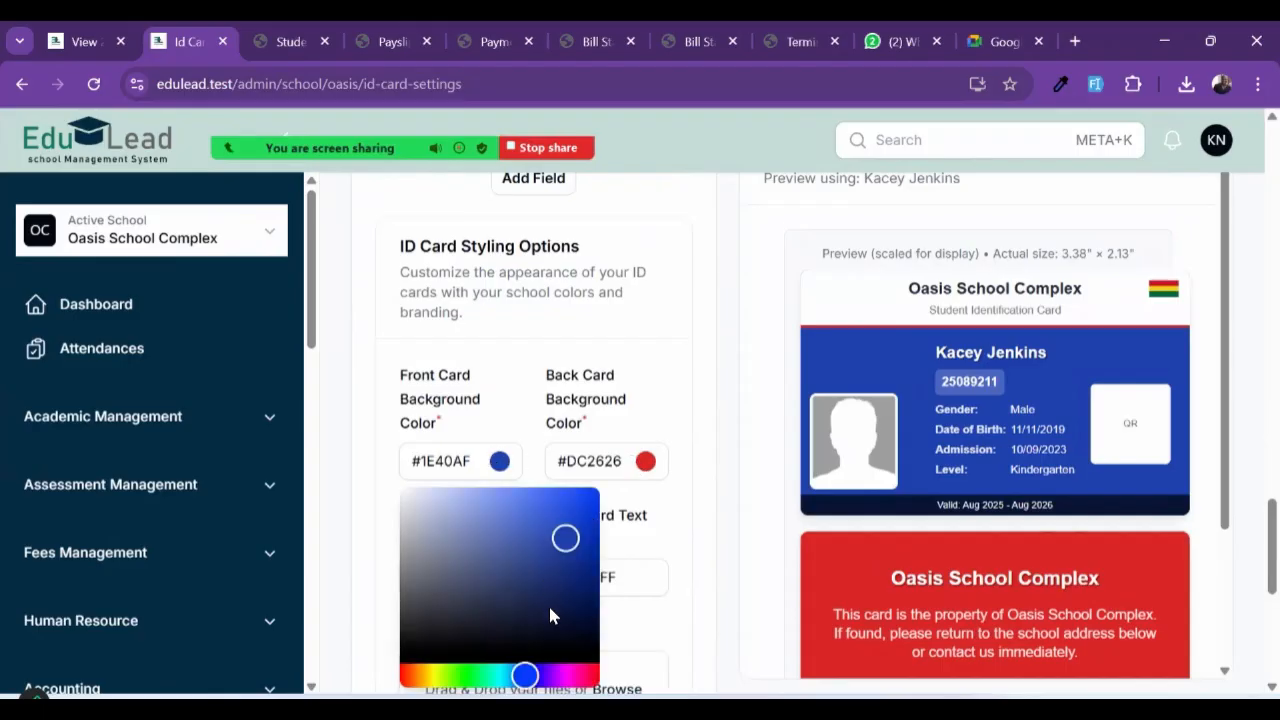
{"action": "left_click", "coordinate": [566, 676]}
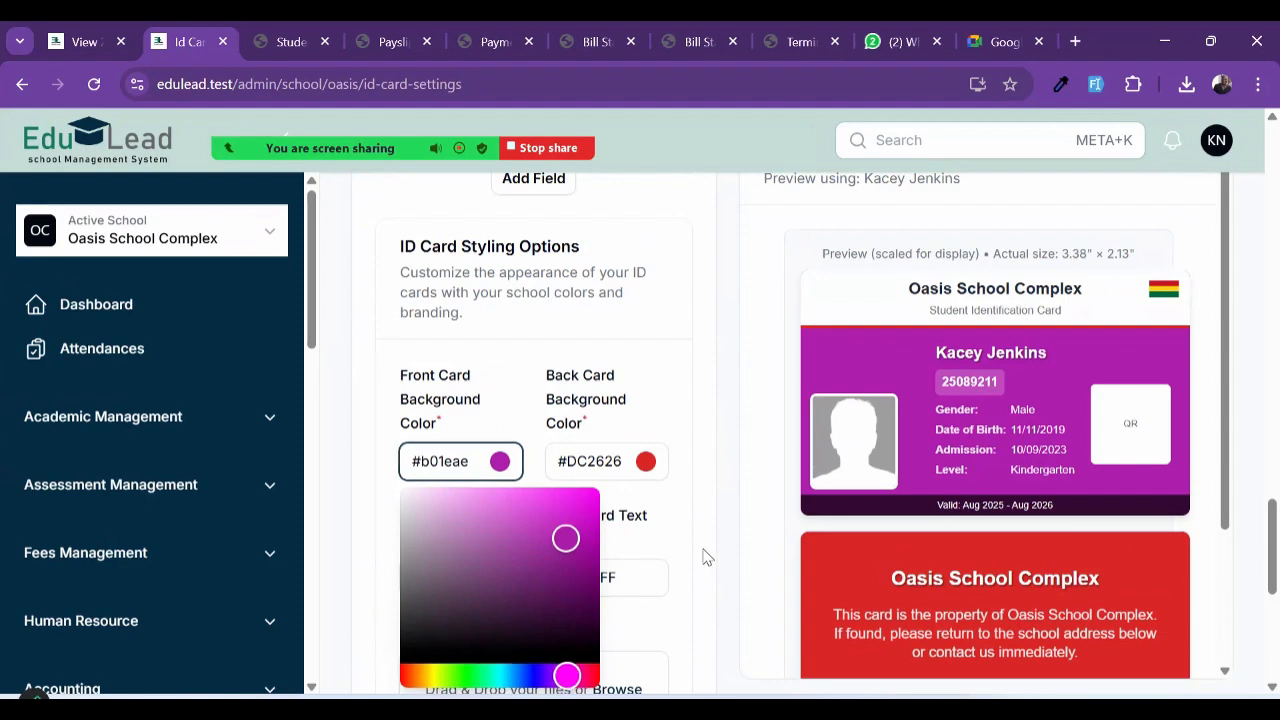
{"action": "left_click", "coordinate": [647, 526]}
Step: Look over the remaining ID card styling options and save the configuration
{"action": "scroll", "coordinate": [647, 526], "scroll_direction": "down", "scroll_amount": 1}
{"action": "scroll", "coordinate": [684, 518], "scroll_direction": "down", "scroll_amount": 1}
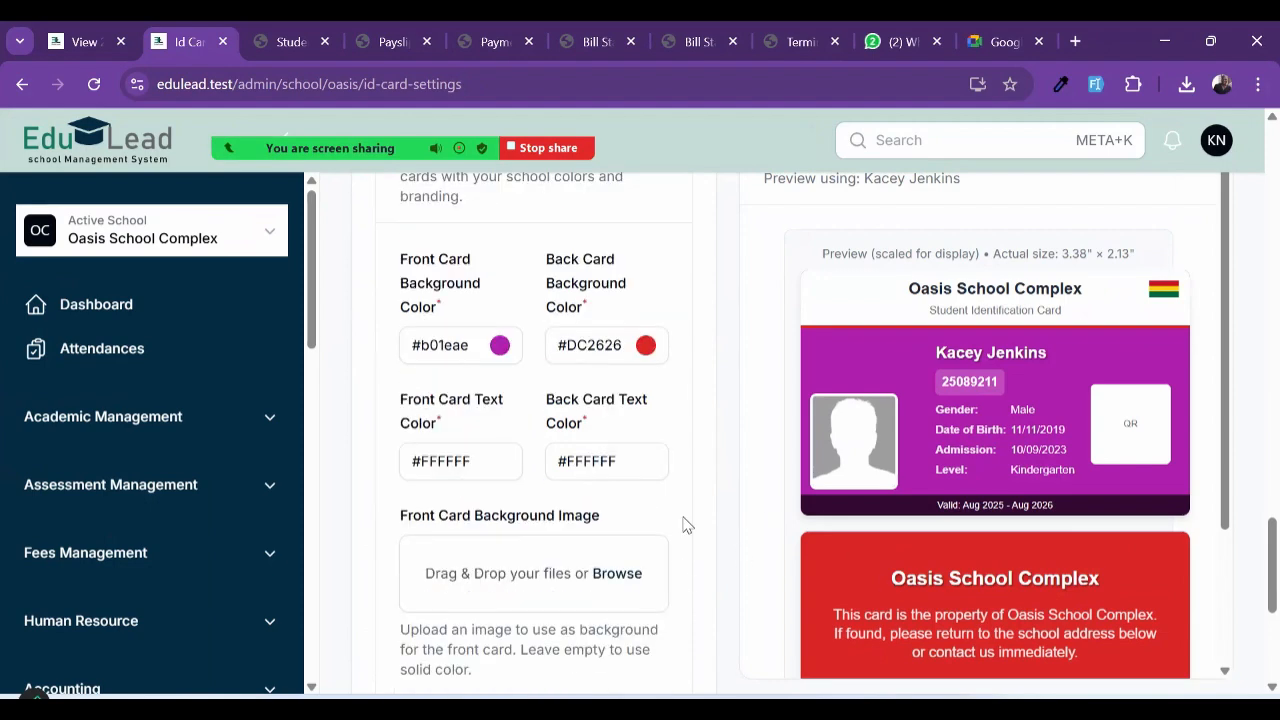
{"action": "scroll", "coordinate": [543, 560], "scroll_direction": "down", "scroll_amount": 1}
{"action": "scroll", "coordinate": [545, 600], "scroll_direction": "up", "scroll_amount": 1}
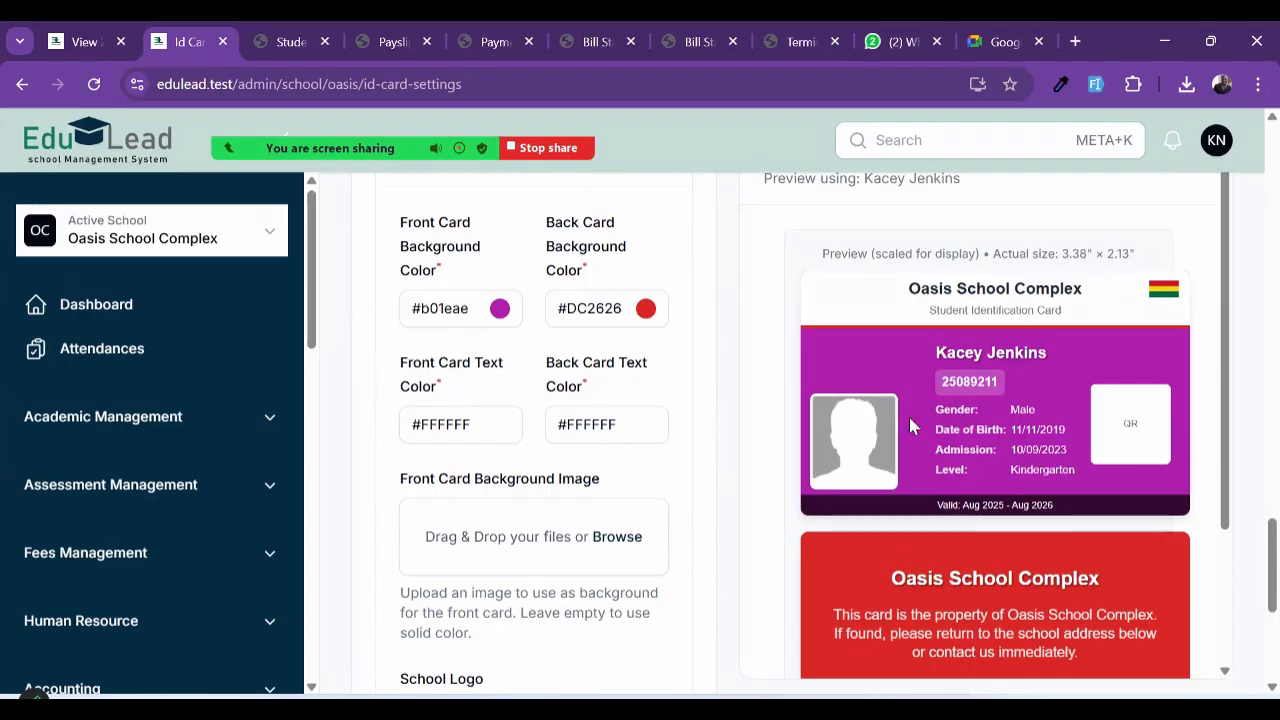
{"action": "scroll", "coordinate": [592, 520], "scroll_direction": "down", "scroll_amount": 3}
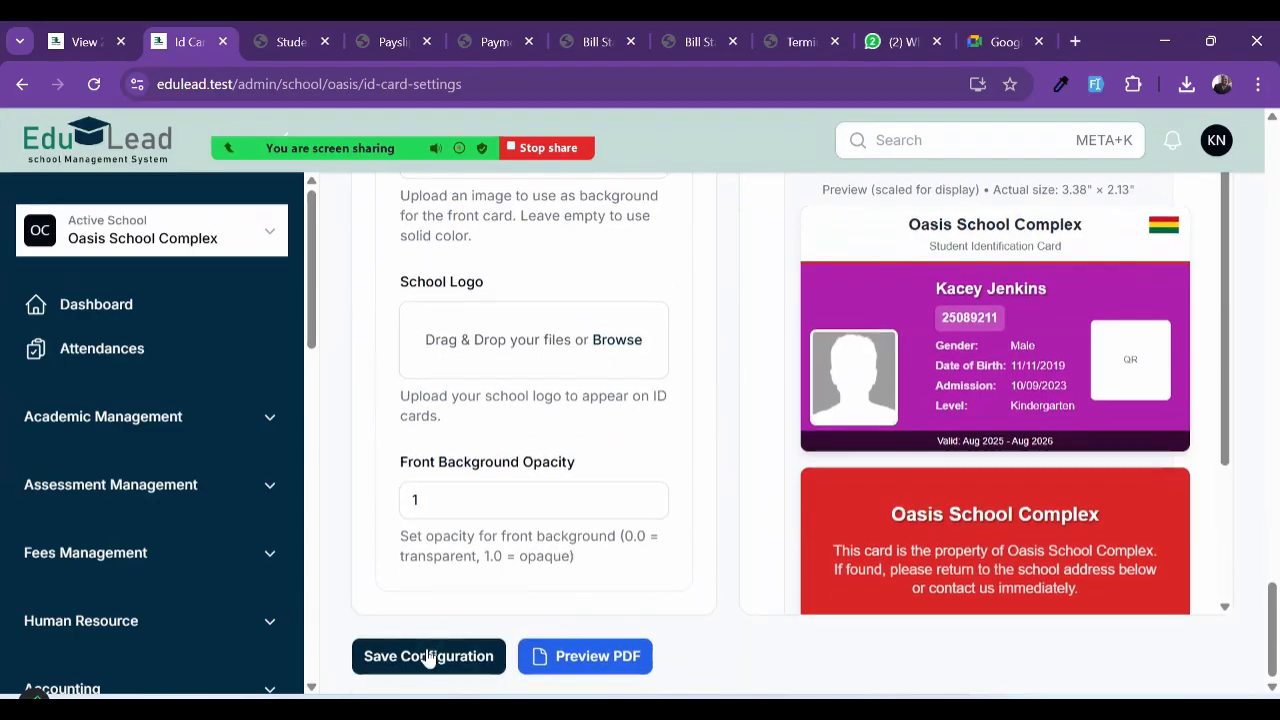
{"action": "left_click", "coordinate": [430, 657]}
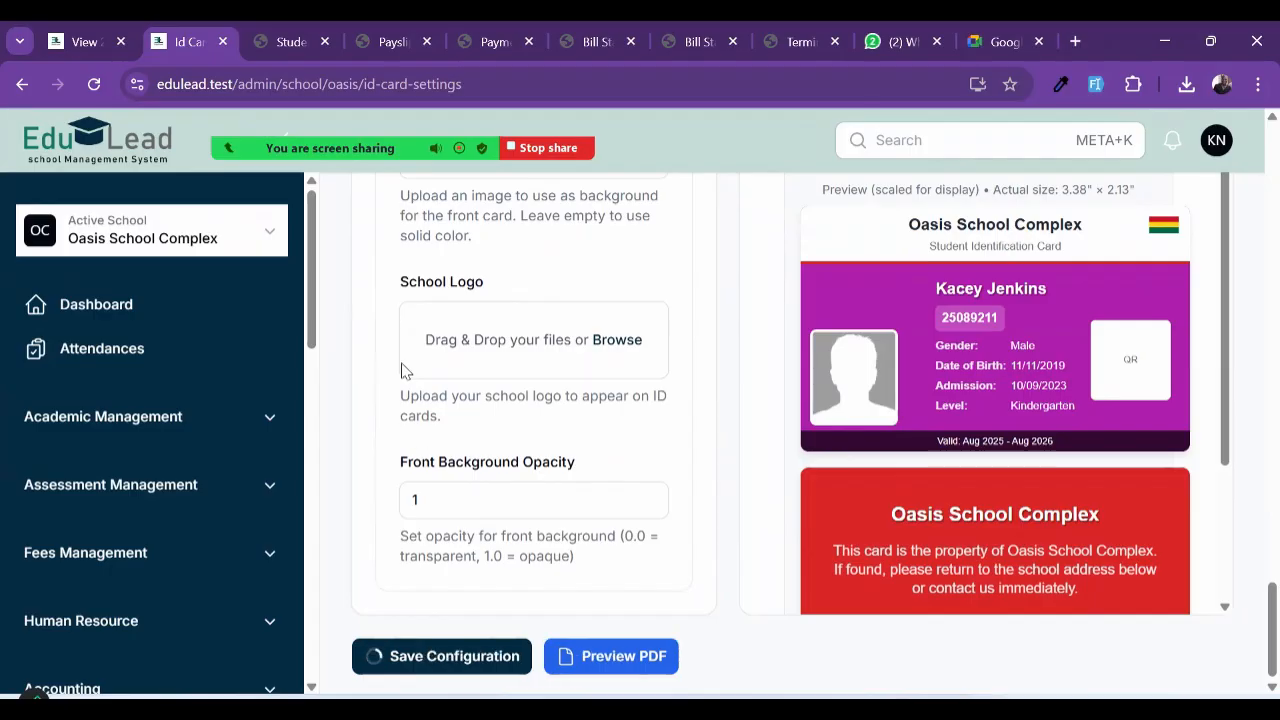
Step: Reload the student's ID card preview and inspect the updated card at different zoom levels
{"action": "left_click", "coordinate": [287, 45]}
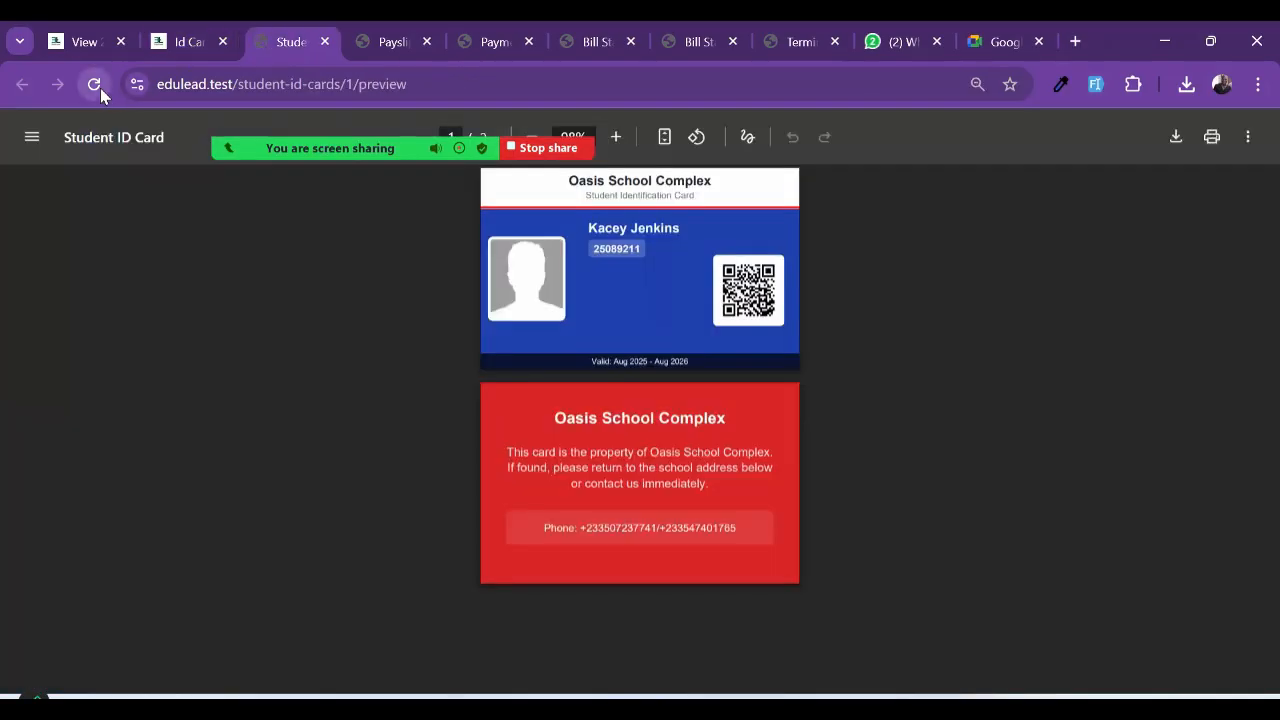
{"action": "left_click", "coordinate": [97, 86]}
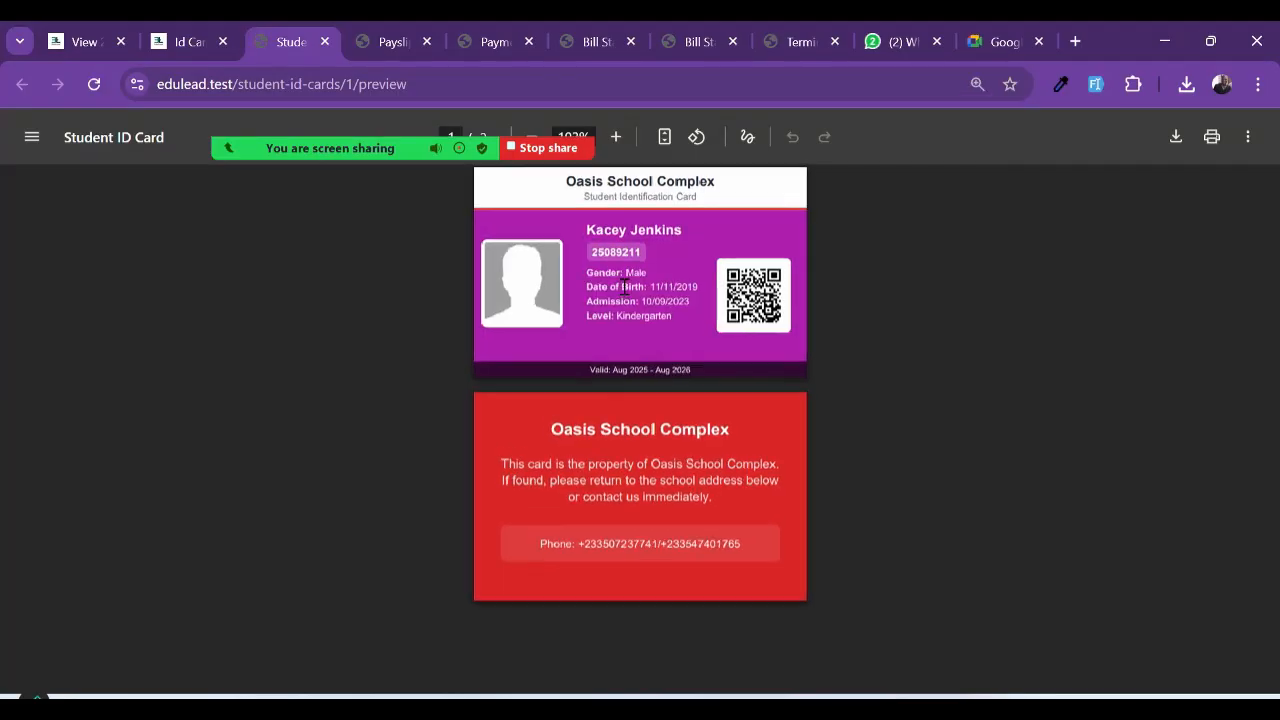
{"action": "scroll", "coordinate": [670, 300], "scroll_direction": "up", "scroll_amount": 1}
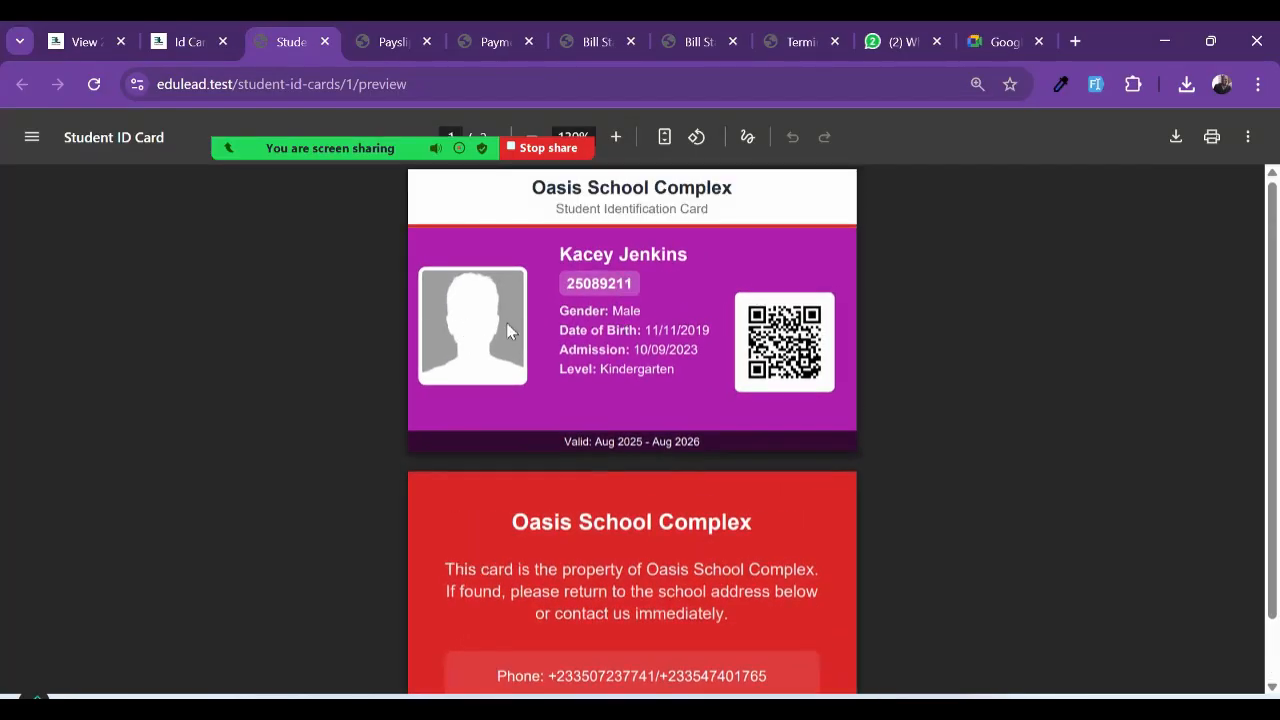
{"action": "scroll", "coordinate": [614, 367], "scroll_direction": "up", "scroll_amount": 1}
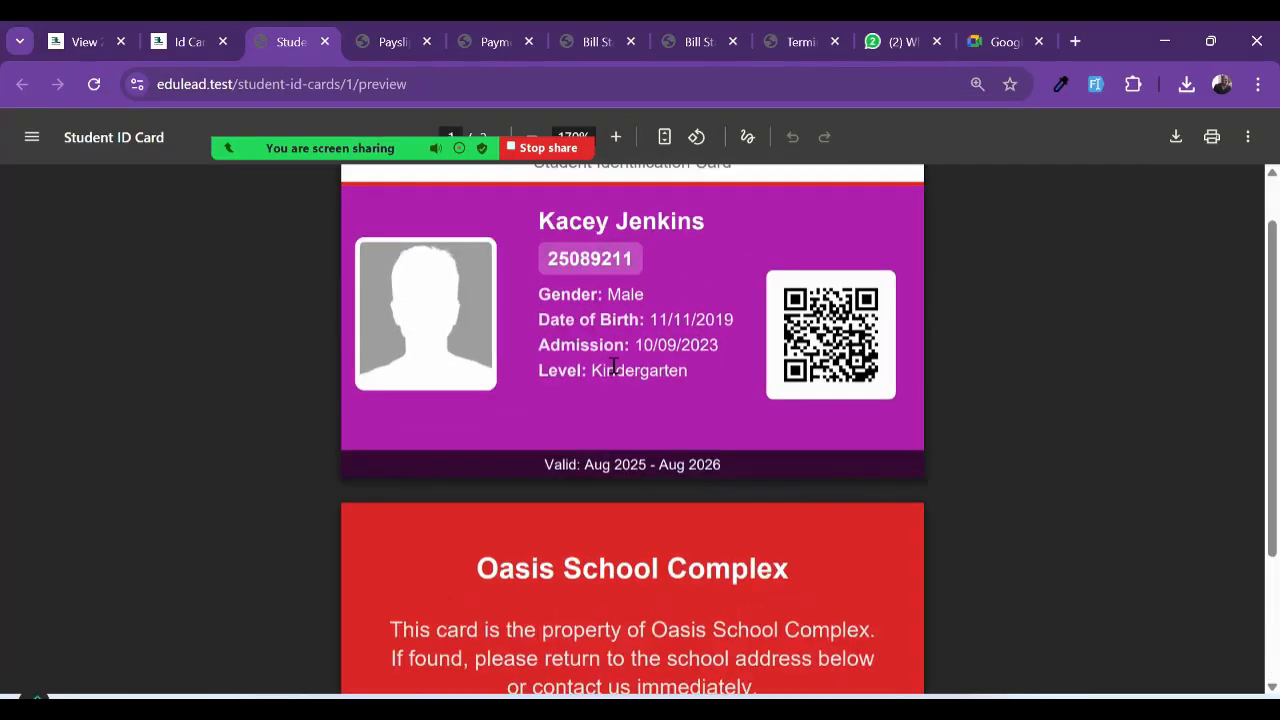
{"action": "scroll", "coordinate": [614, 367], "scroll_direction": "down", "scroll_amount": 2}
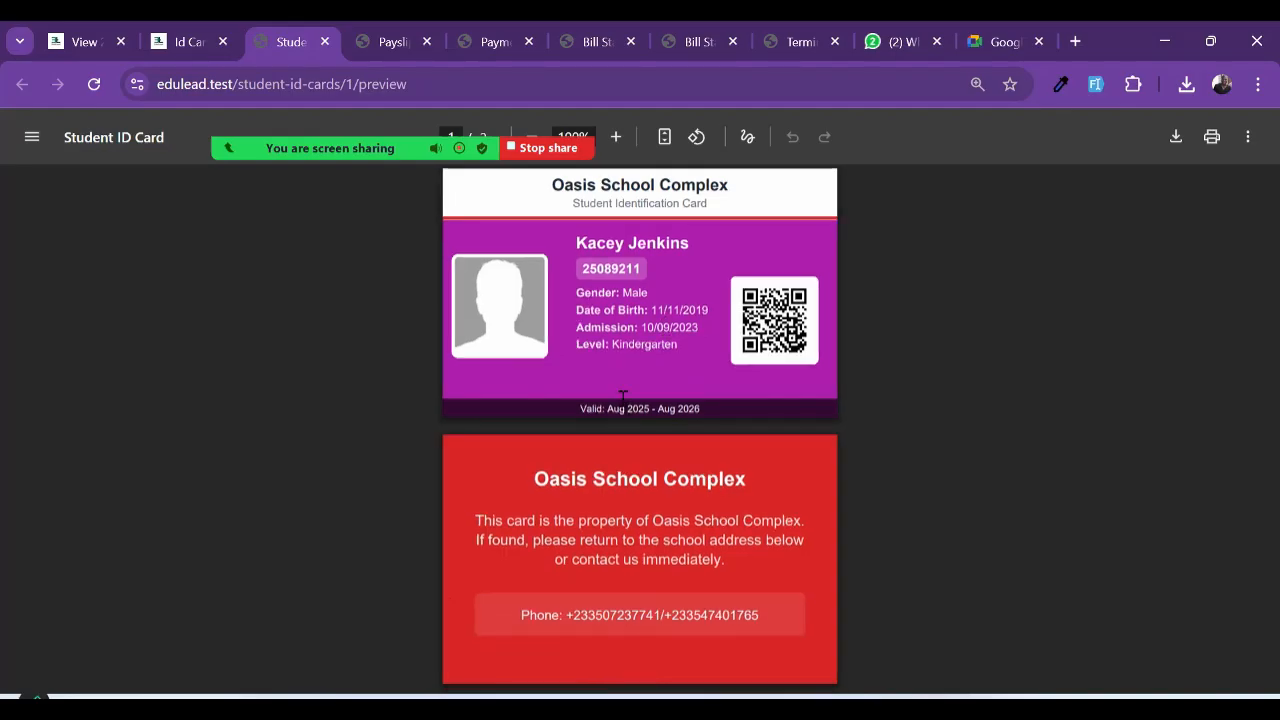
{"action": "scroll", "coordinate": [948, 300], "scroll_direction": "down", "scroll_amount": 2}
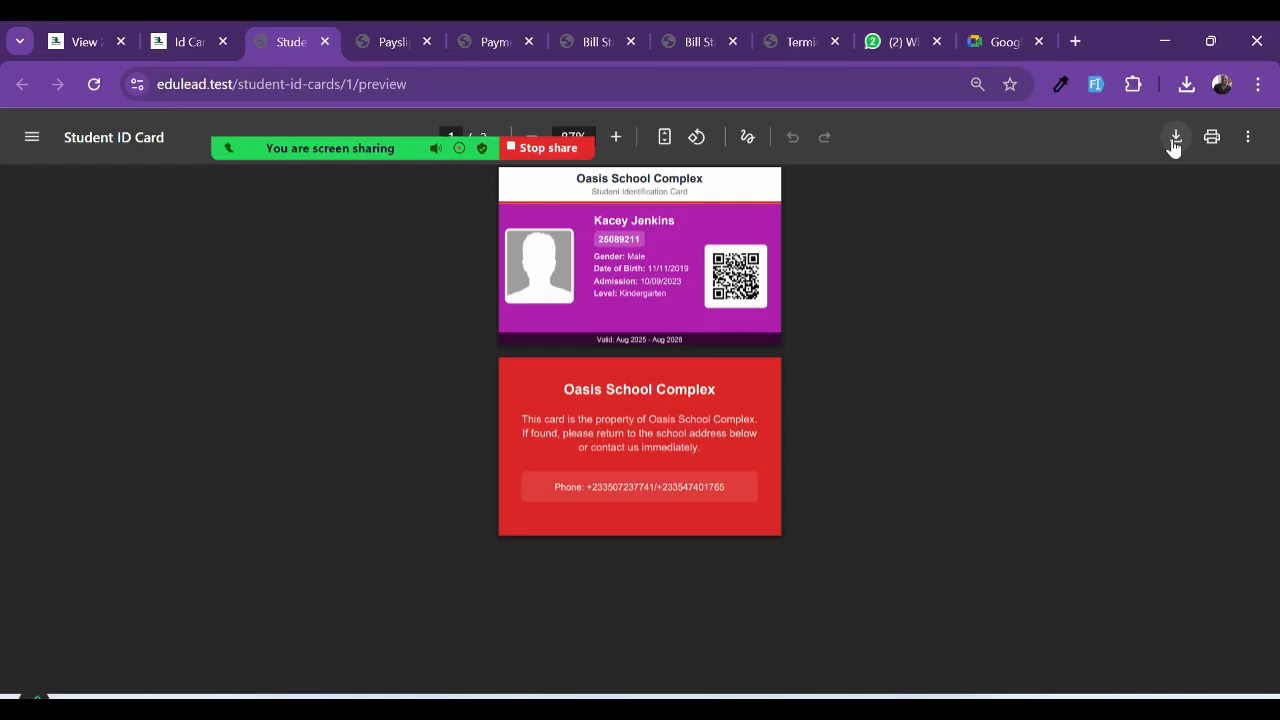
Step: Examine the student ID card's details and QR code closely, highlighting the student number
{"action": "scroll", "coordinate": [601, 318], "scroll_direction": "up", "scroll_amount": 1}
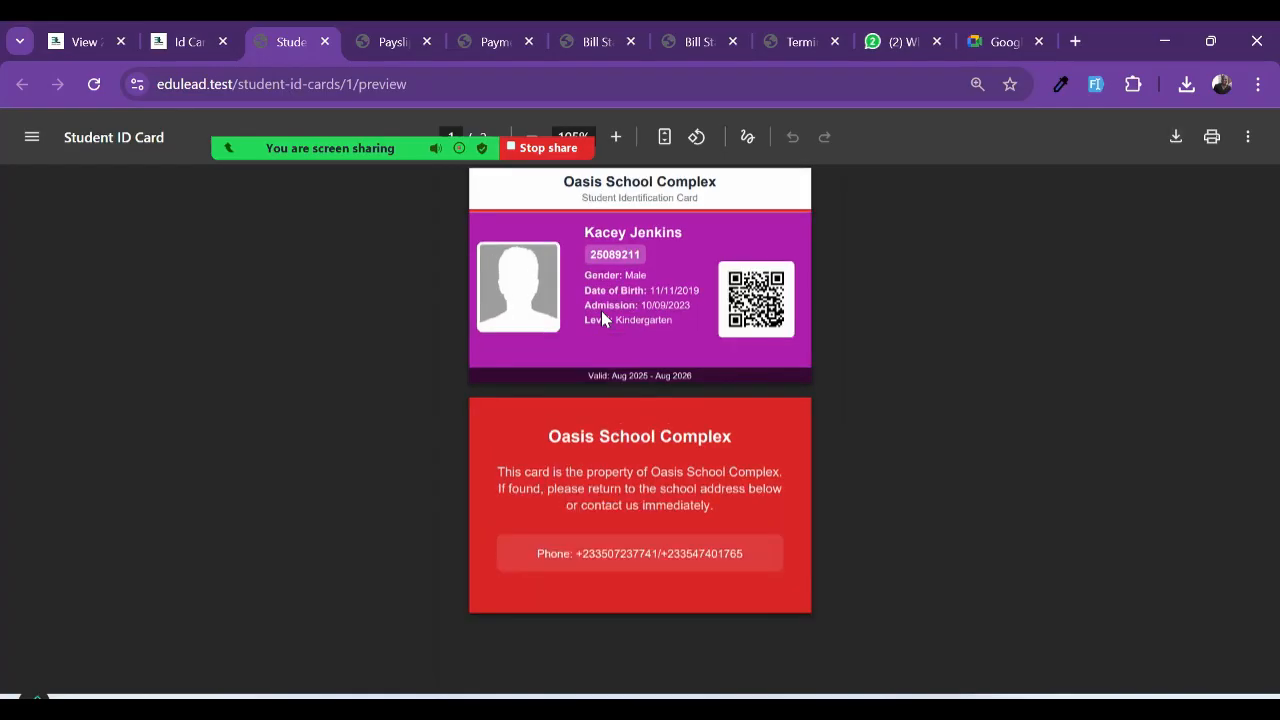
{"action": "scroll", "coordinate": [794, 310], "scroll_direction": "up", "scroll_amount": 2}
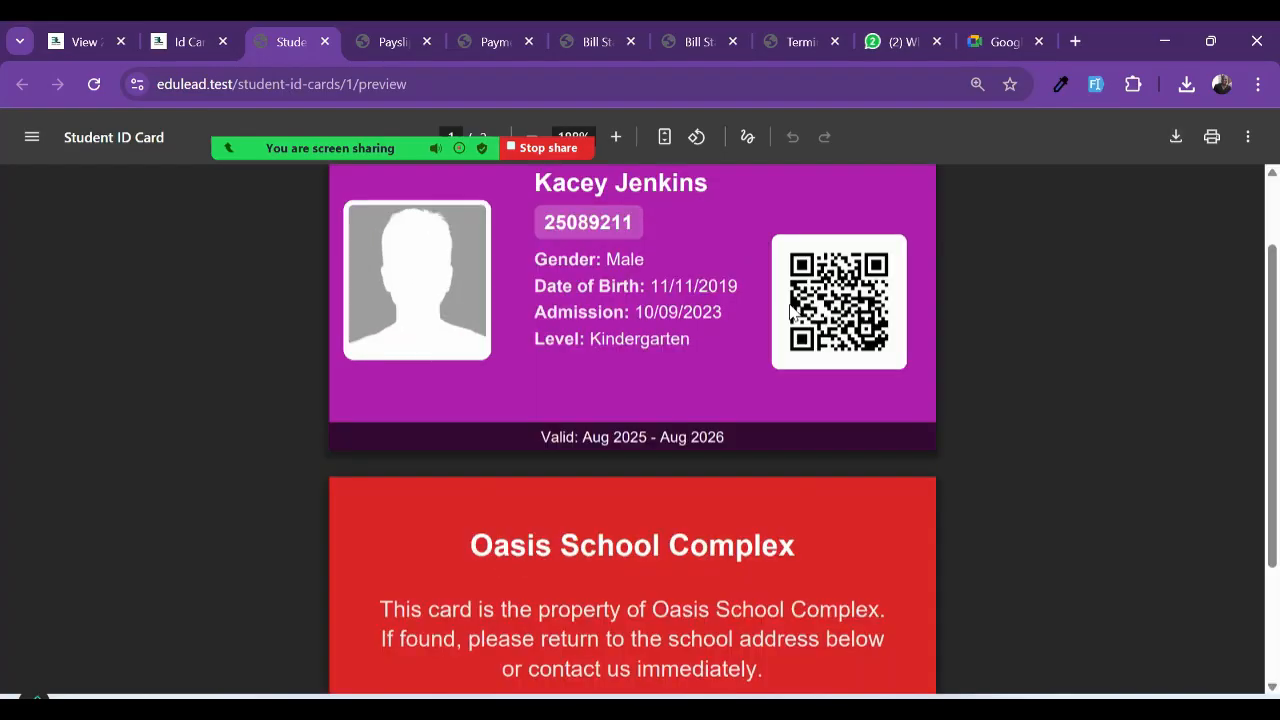
{"action": "scroll", "coordinate": [845, 298], "scroll_direction": "up", "scroll_amount": 2}
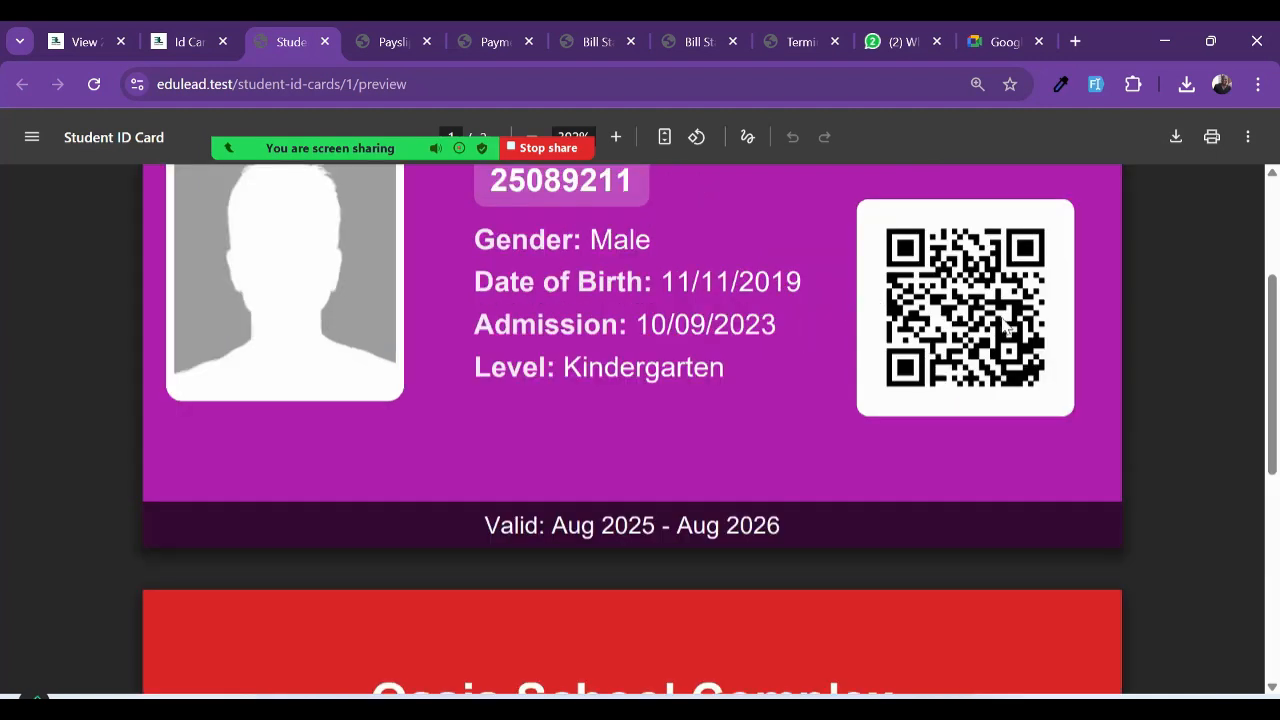
{"action": "scroll", "coordinate": [1008, 328], "scroll_direction": "up", "scroll_amount": 1}
{"action": "scroll", "coordinate": [1006, 327], "scroll_direction": "up", "scroll_amount": 1}
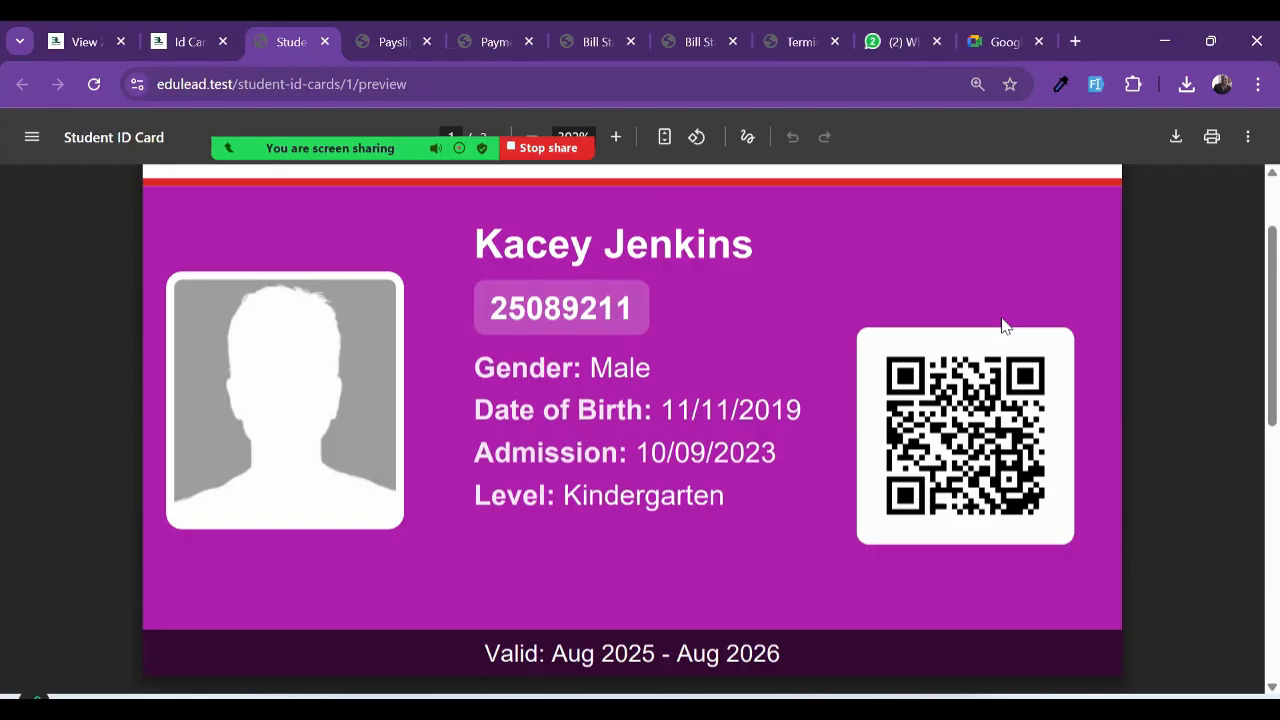
{"action": "scroll", "coordinate": [1000, 358], "scroll_direction": "down", "scroll_amount": 1}
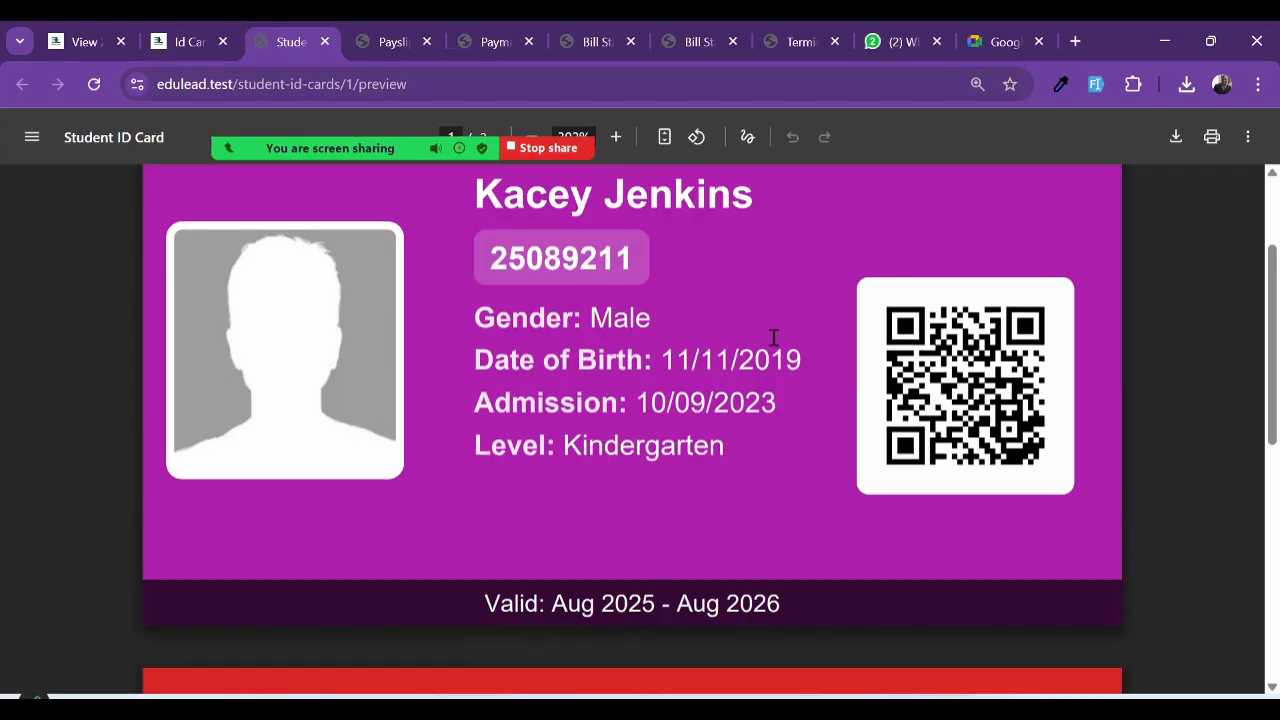
{"action": "double_click", "coordinate": [545, 263]}
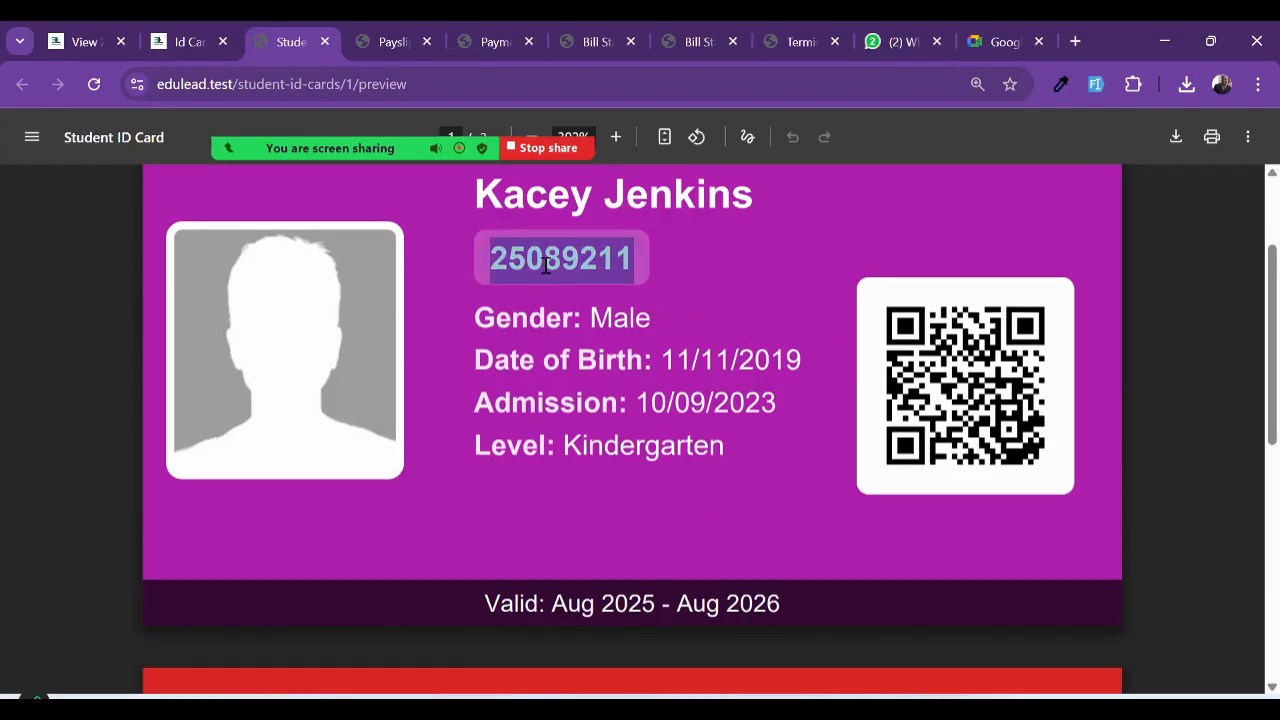
{"action": "scroll", "coordinate": [484, 314], "scroll_direction": "up", "scroll_amount": 3}
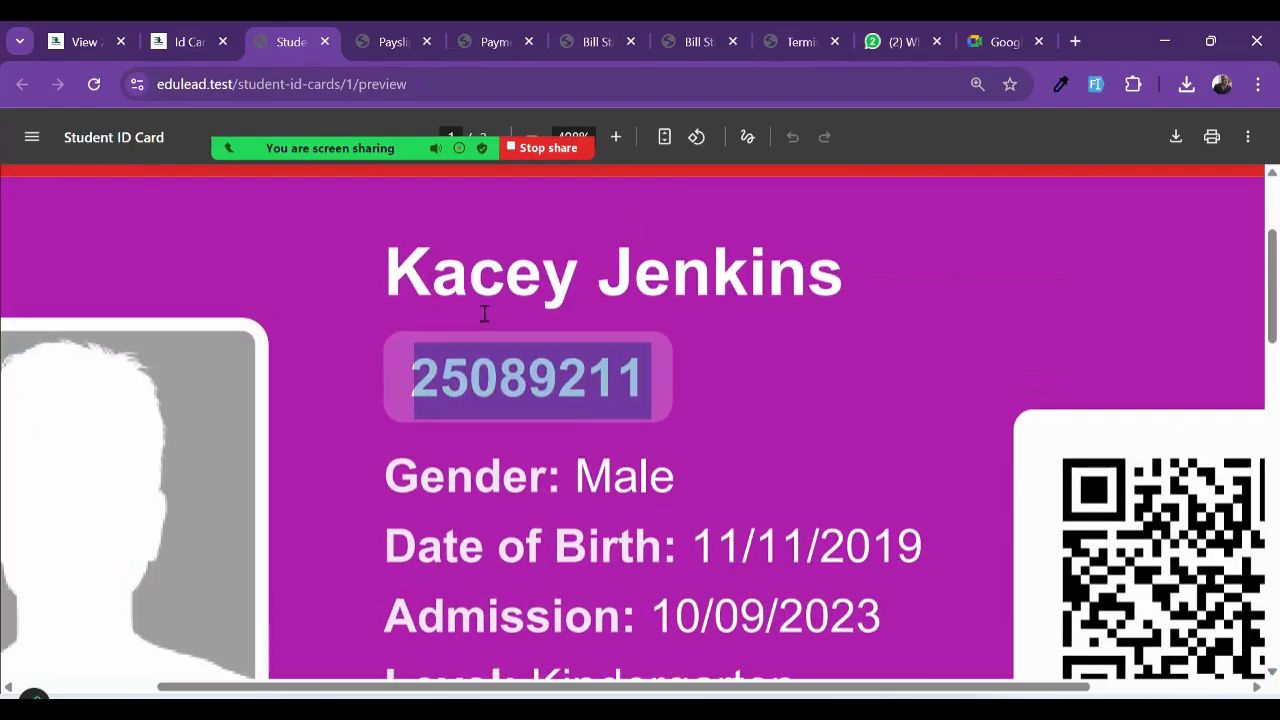
{"action": "scroll", "coordinate": [484, 314], "scroll_direction": "down", "scroll_amount": 3}
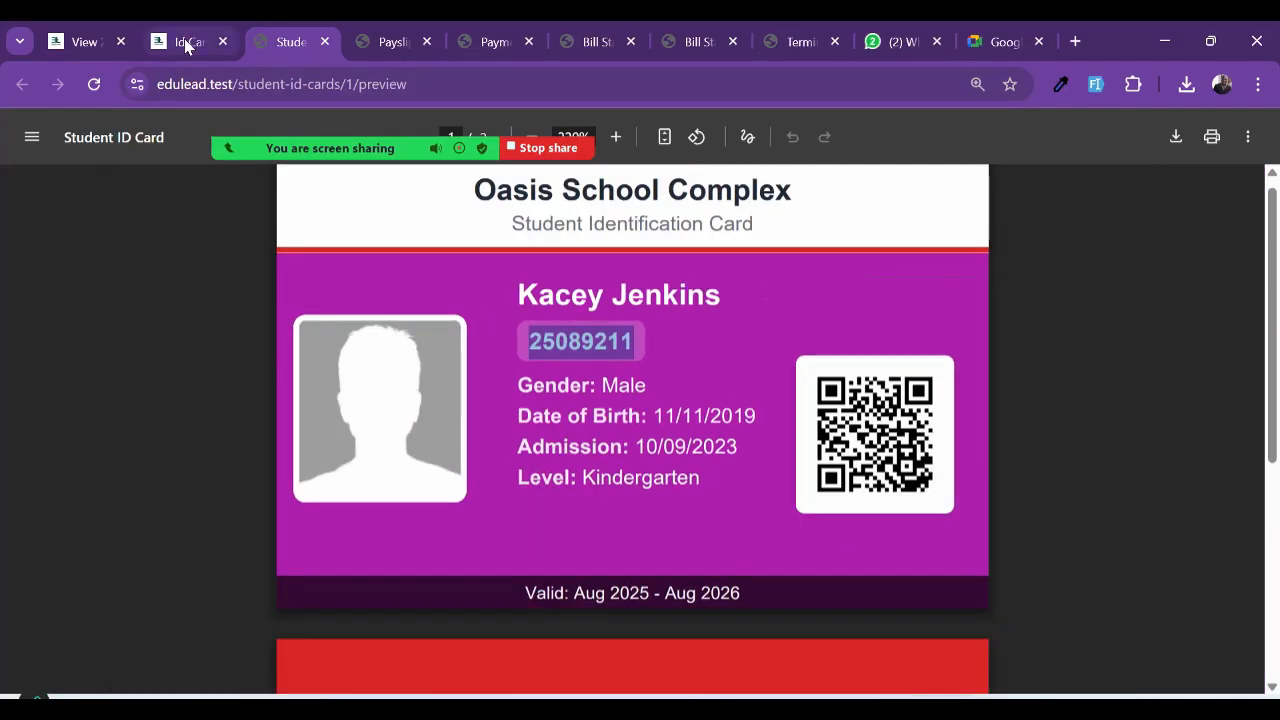
Step: Open the graduation certificate settings and cancel restoring the default configuration
{"action": "left_click", "coordinate": [184, 40]}
{"action": "scroll", "coordinate": [80, 555], "scroll_direction": "down", "scroll_amount": 10}
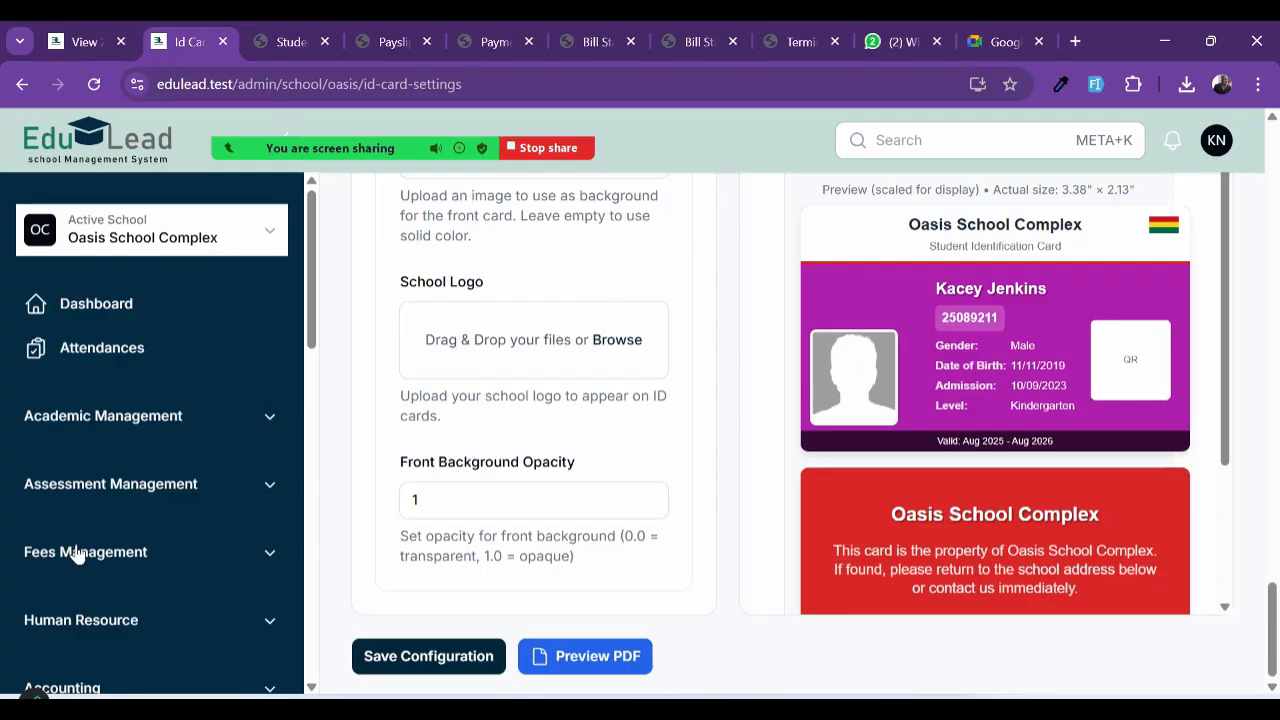
{"action": "left_click", "coordinate": [93, 524]}
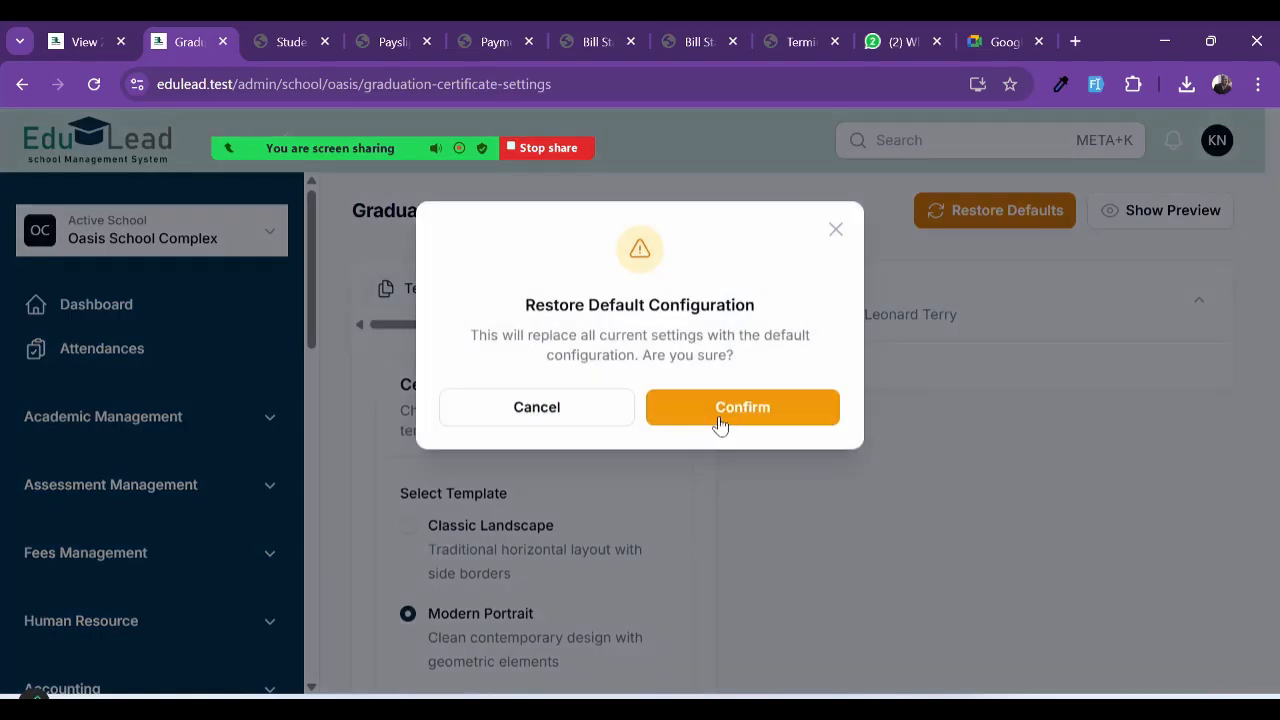
{"action": "left_click", "coordinate": [574, 422]}
{"action": "scroll", "coordinate": [420, 490], "scroll_direction": "down", "scroll_amount": 1}
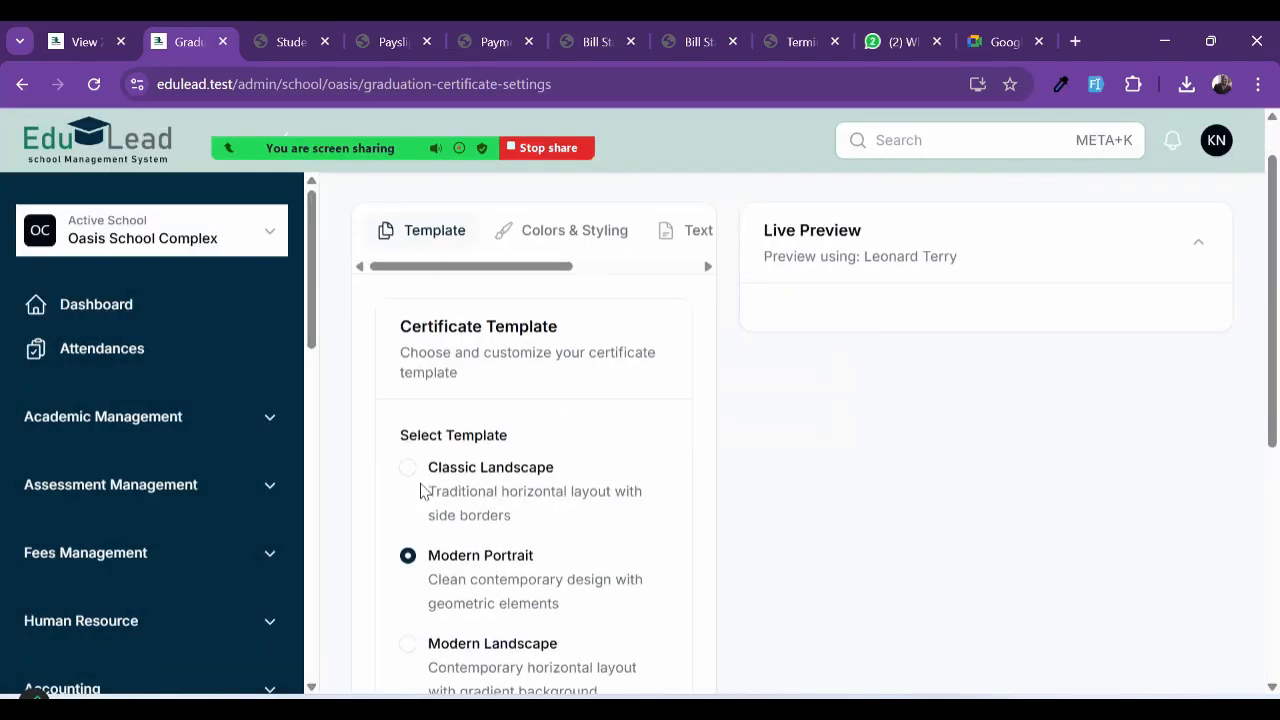
Step: Try the Classic Landscape certificate template and look over the other template and student photo options
{"action": "left_click", "coordinate": [409, 470]}
{"action": "scroll", "coordinate": [531, 520], "scroll_direction": "down", "scroll_amount": 2}
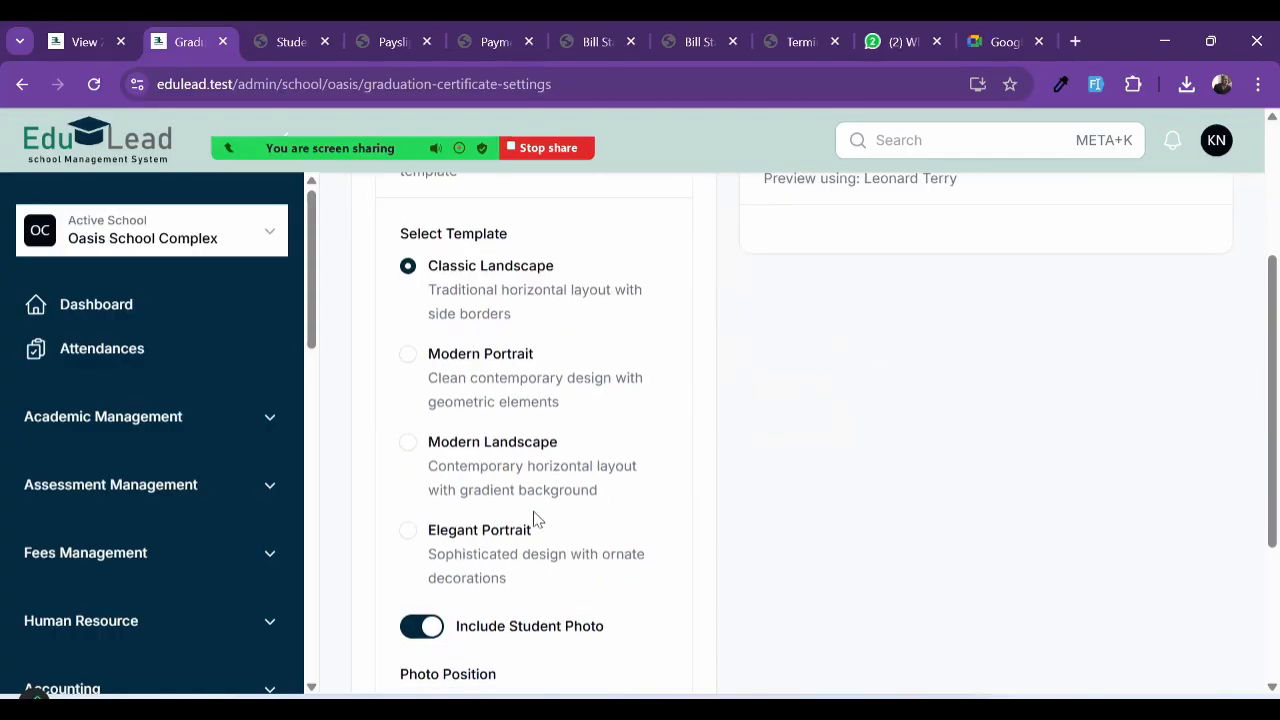
{"action": "scroll", "coordinate": [466, 393], "scroll_direction": "down", "scroll_amount": 3}
{"action": "scroll", "coordinate": [436, 376], "scroll_direction": "up", "scroll_amount": 1}
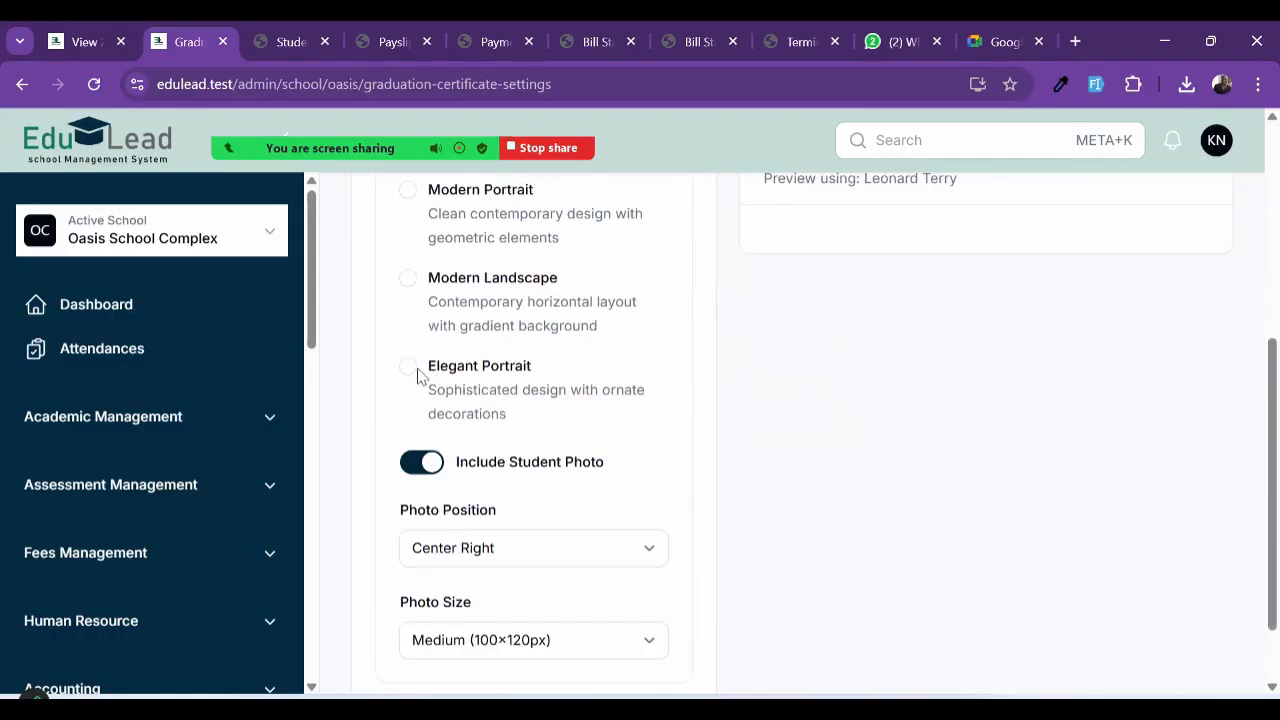
{"action": "scroll", "coordinate": [755, 371], "scroll_direction": "up", "scroll_amount": 5}
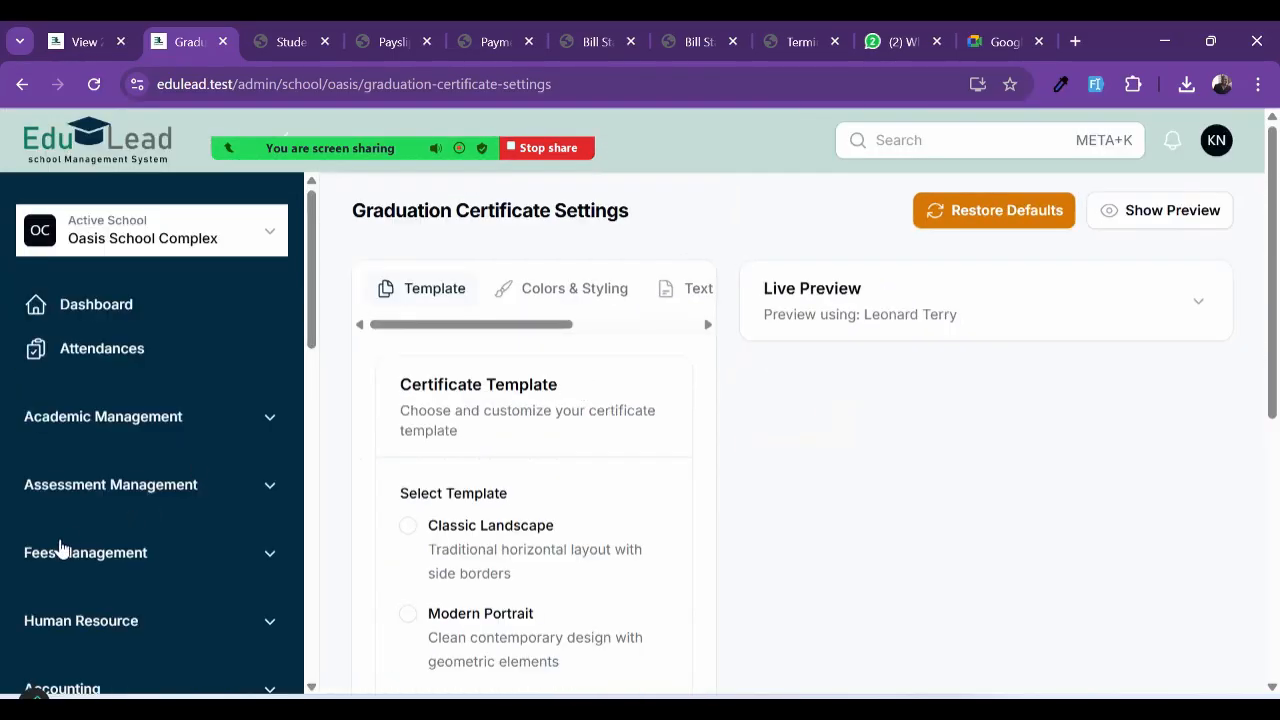
Step: Open the list of graduations and bring the actions for each graduate's record into view
{"action": "scroll", "coordinate": [60, 548], "scroll_direction": "down", "scroll_amount": 1}
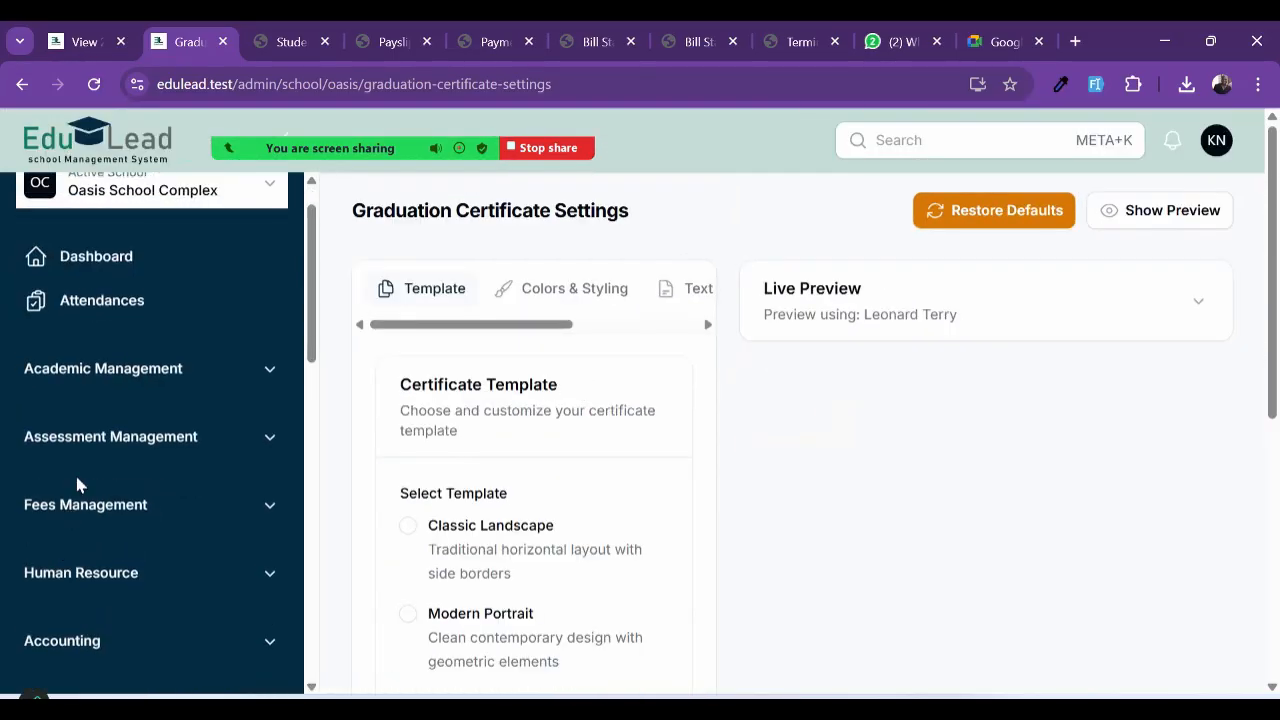
{"action": "left_click", "coordinate": [90, 365]}
{"action": "scroll", "coordinate": [105, 517], "scroll_direction": "down", "scroll_amount": 2}
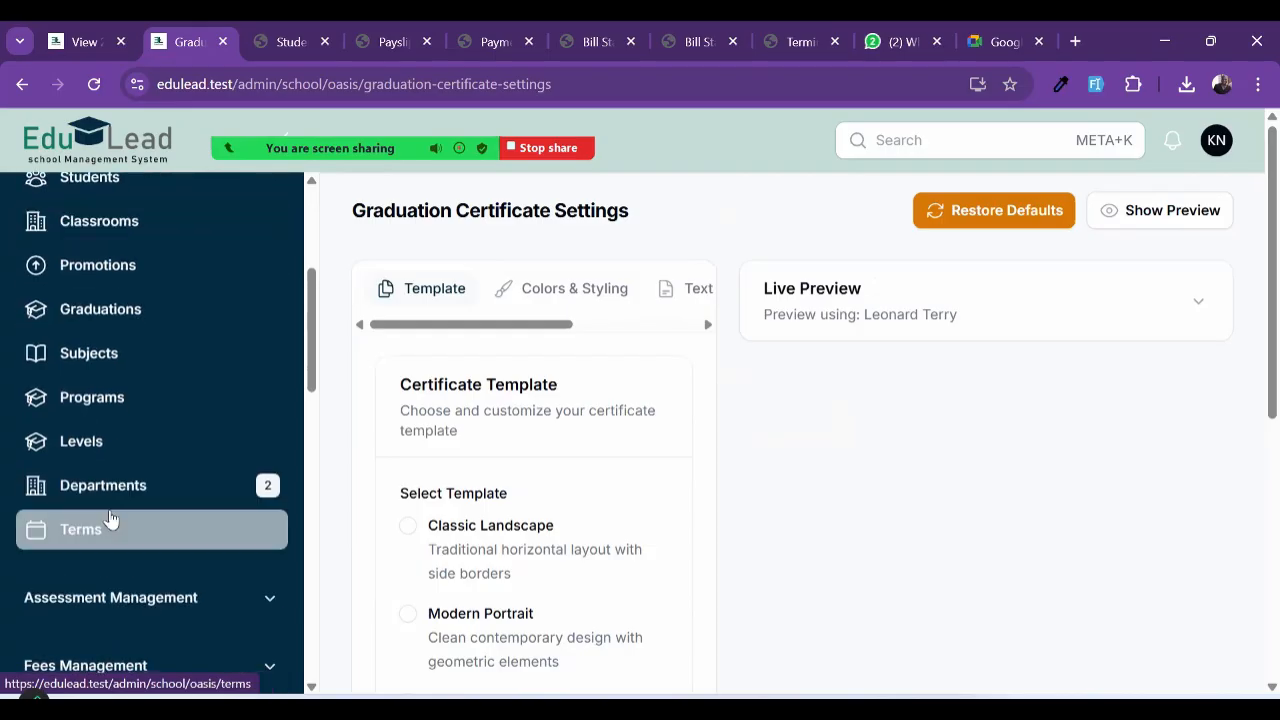
{"action": "scroll", "coordinate": [100, 478], "scroll_direction": "up", "scroll_amount": 1}
{"action": "scroll", "coordinate": [100, 440], "scroll_direction": "up", "scroll_amount": 1}
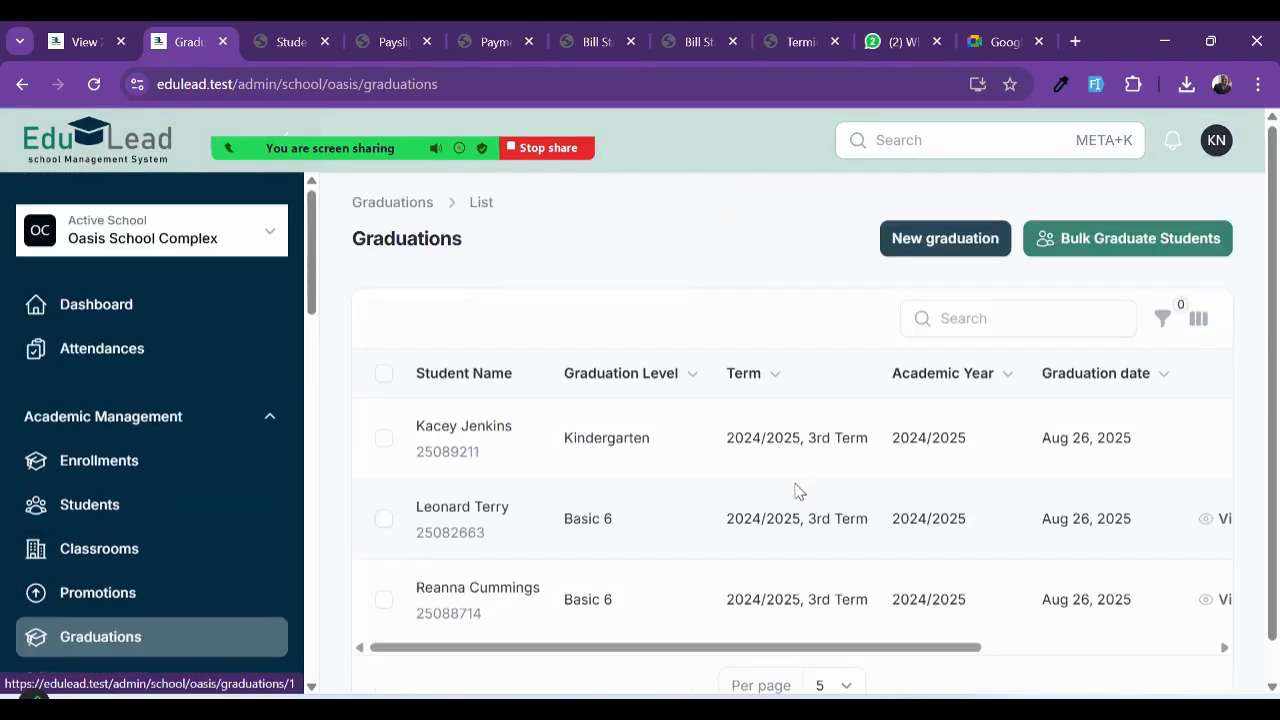
{"action": "scroll", "coordinate": [797, 491], "scroll_direction": "down", "scroll_amount": 1}
{"action": "scroll", "coordinate": [843, 494], "scroll_direction": "right", "scroll_amount": 5}
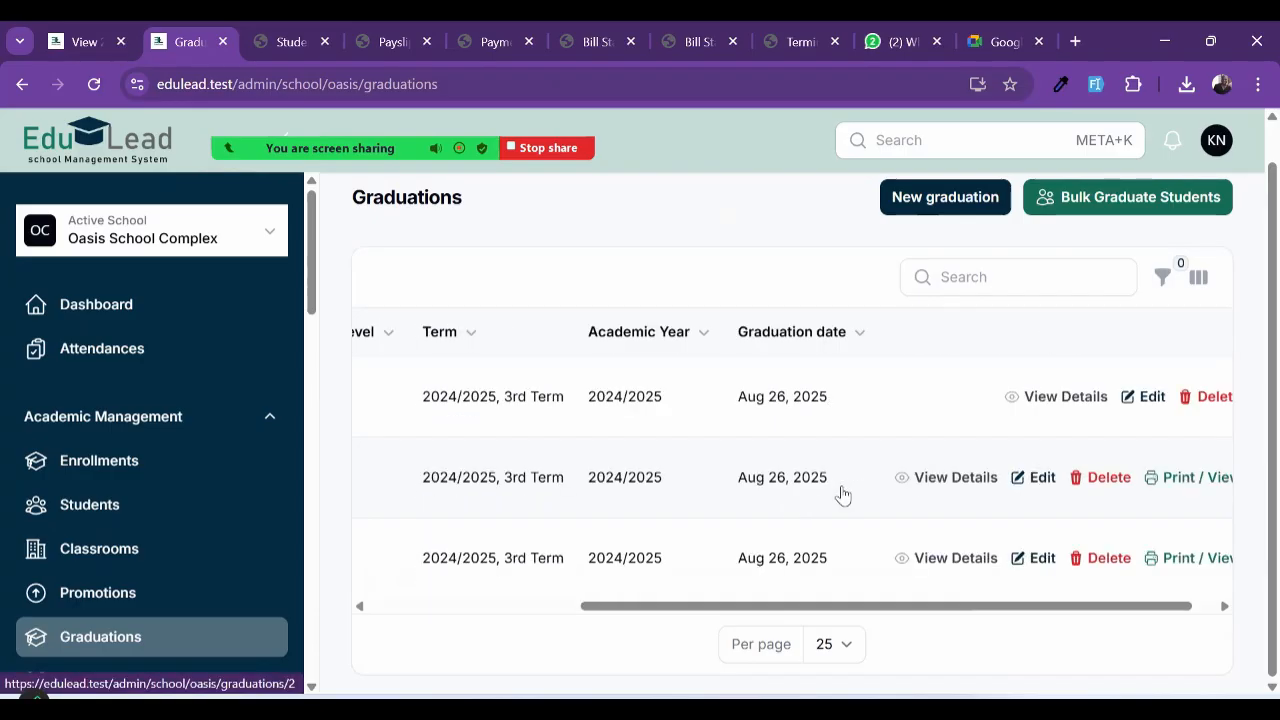
Step: Open the printable graduation certificate of the second listed graduate and inspect it from header to signature lines
{"action": "left_click", "coordinate": [1160, 477]}
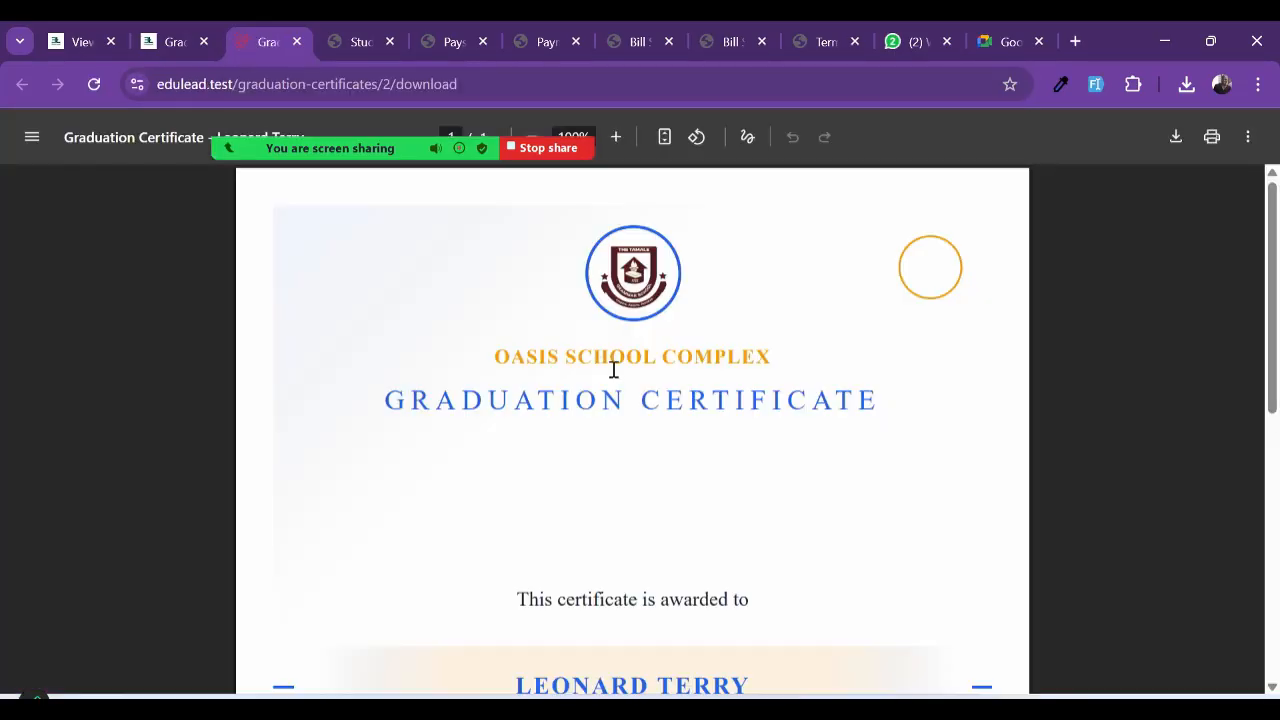
{"action": "key", "text": "ctrl+minus"}
{"action": "scroll", "coordinate": [620, 374], "scroll_direction": "down", "scroll_amount": 4}
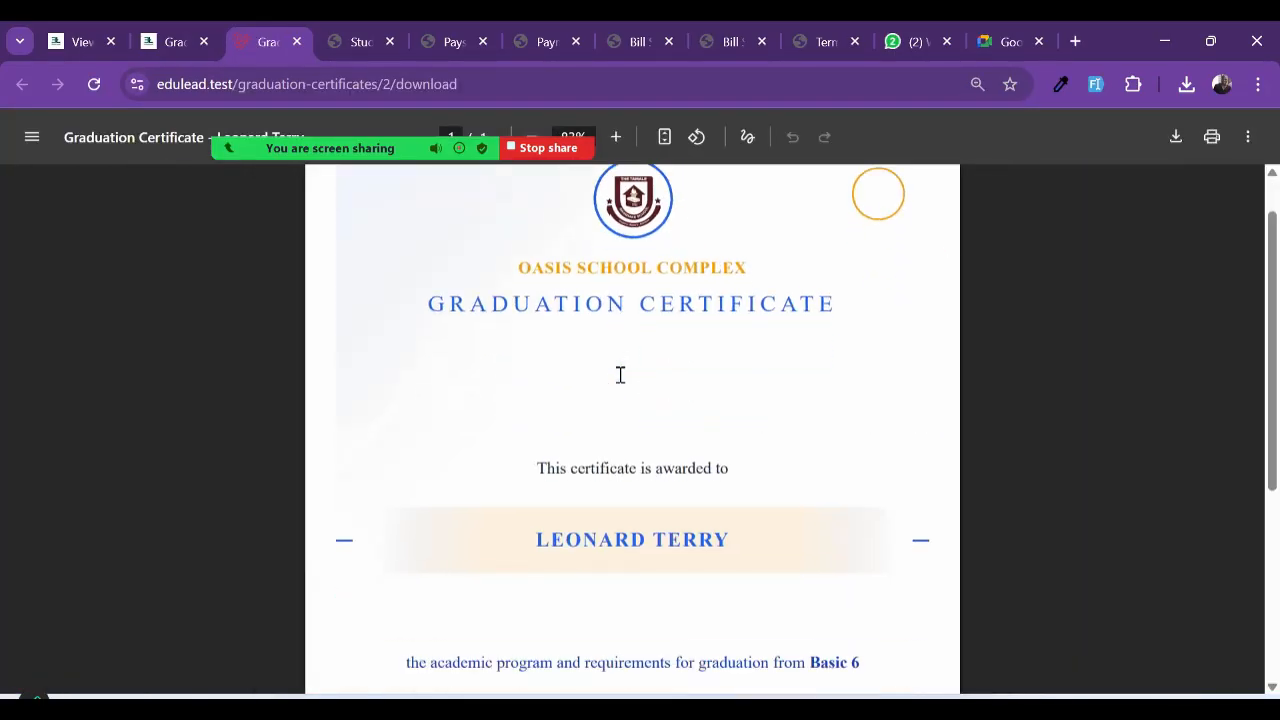
{"action": "scroll", "coordinate": [620, 374], "scroll_direction": "up", "scroll_amount": 2}
{"action": "scroll", "coordinate": [620, 371], "scroll_direction": "down", "scroll_amount": 1}
{"action": "scroll", "coordinate": [509, 443], "scroll_direction": "up", "scroll_amount": 1}
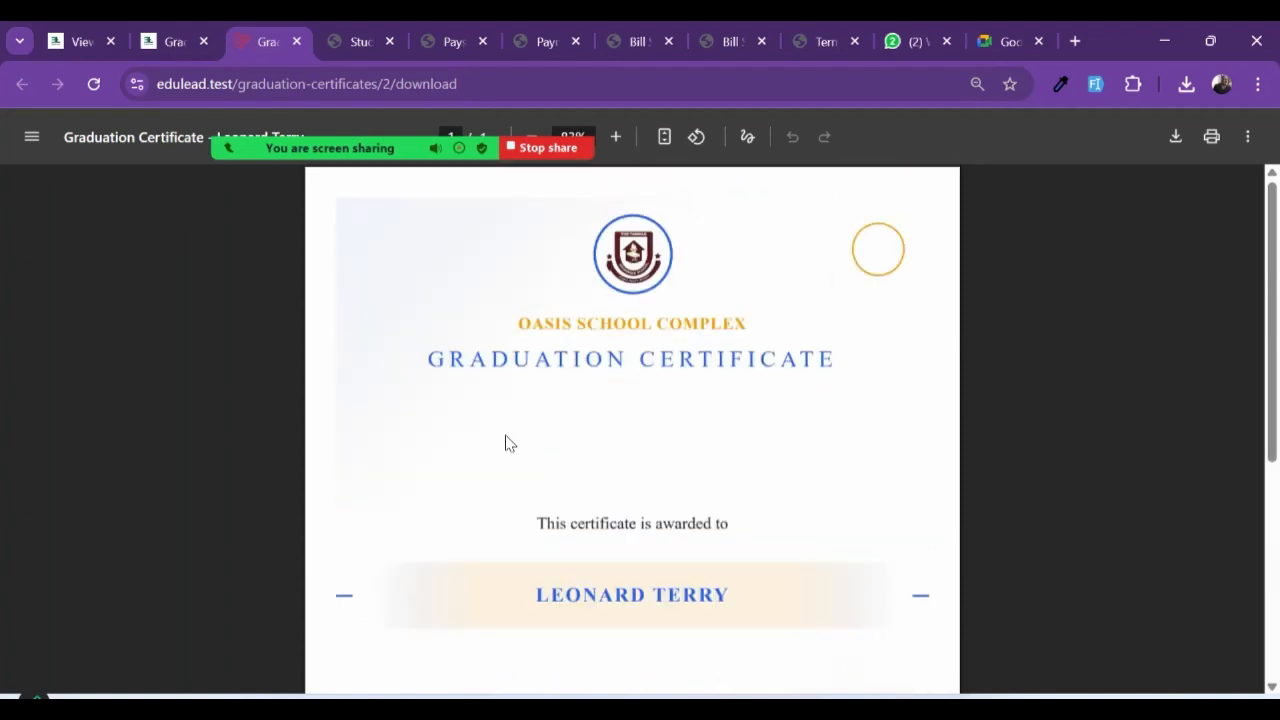
{"action": "scroll", "coordinate": [506, 444], "scroll_direction": "down", "scroll_amount": 4}
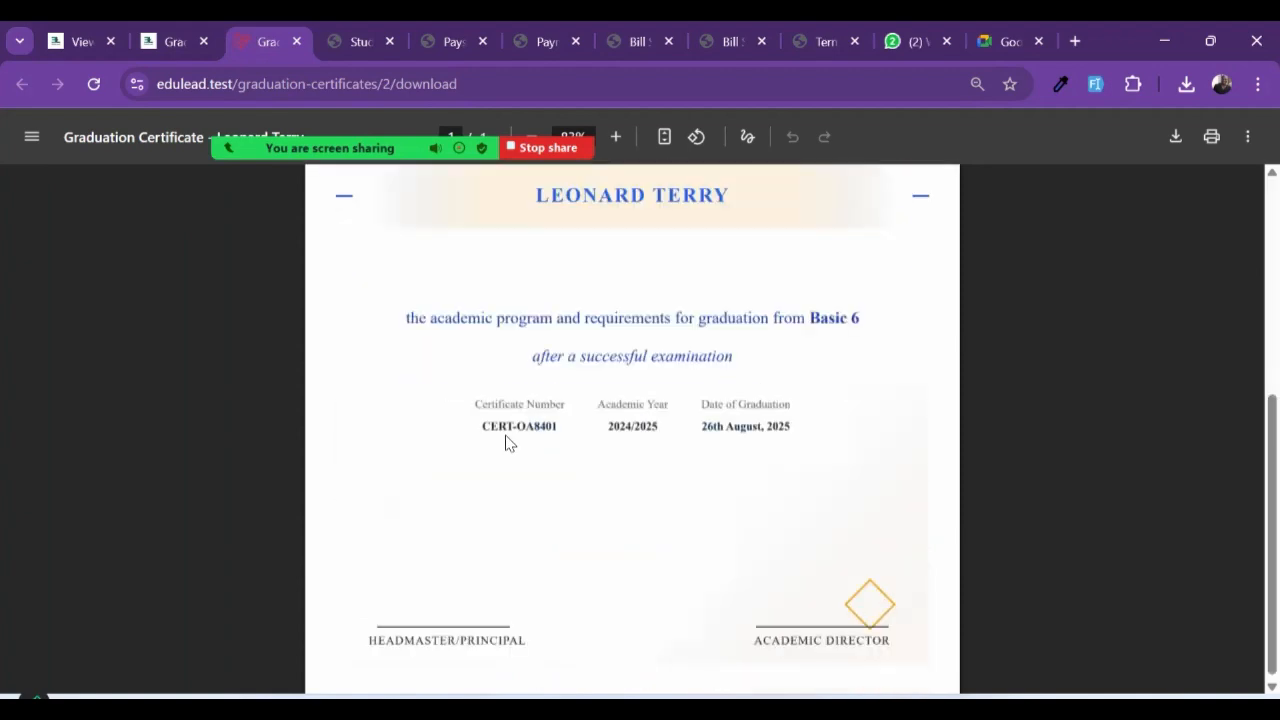
Step: Return to EduLead and reopen the graduation certificate settings at the template options
{"action": "left_click", "coordinate": [160, 42]}
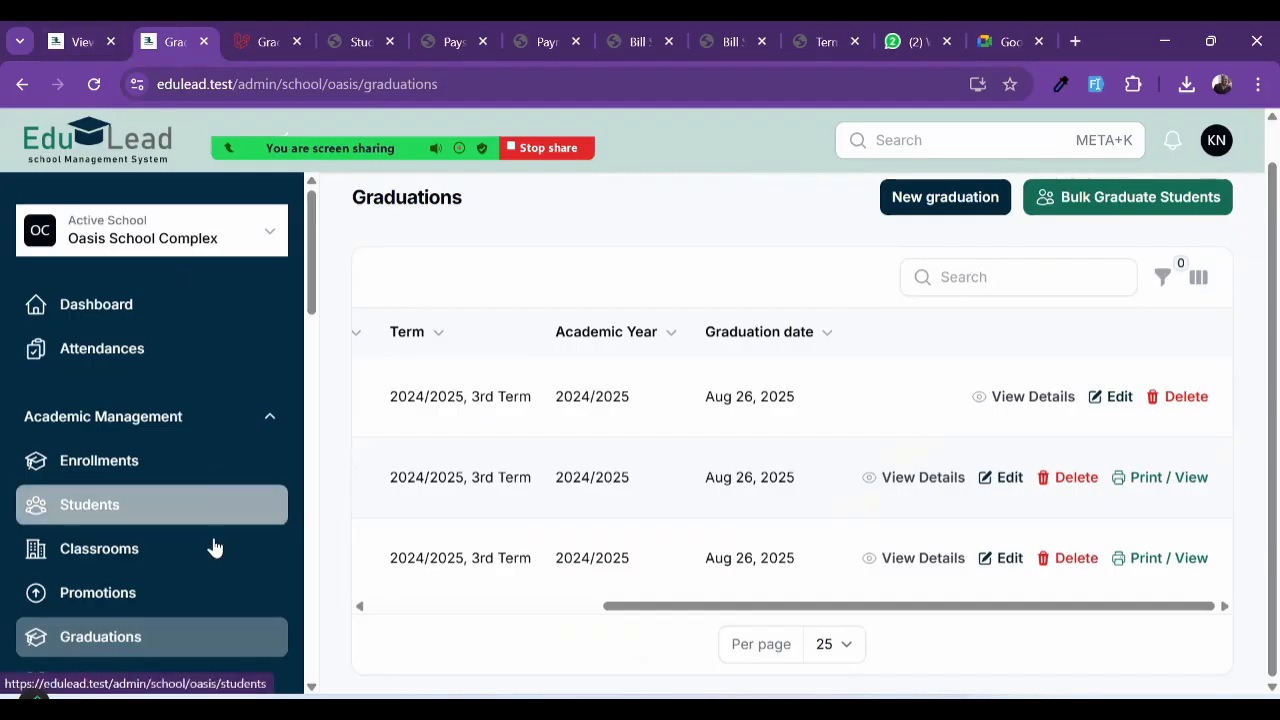
{"action": "scroll", "coordinate": [213, 546], "scroll_direction": "down", "scroll_amount": 10}
{"action": "scroll", "coordinate": [213, 546], "scroll_direction": "down", "scroll_amount": 4}
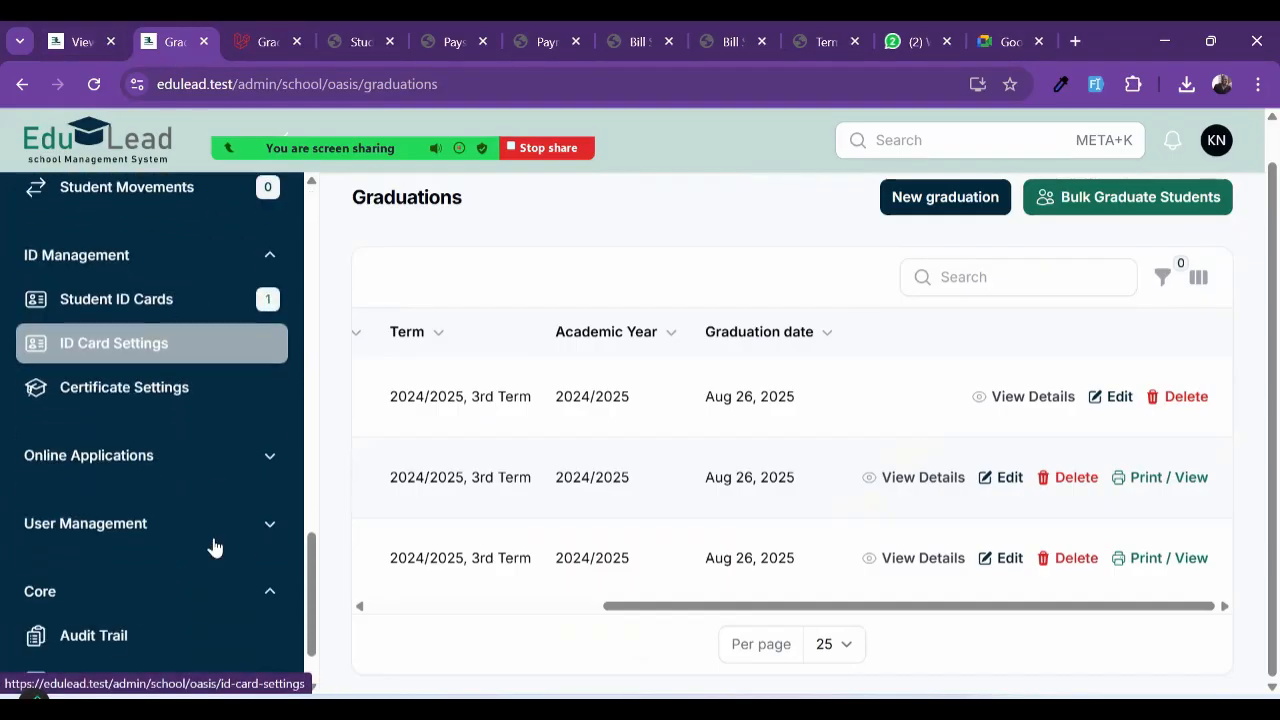
{"action": "left_click", "coordinate": [150, 401]}
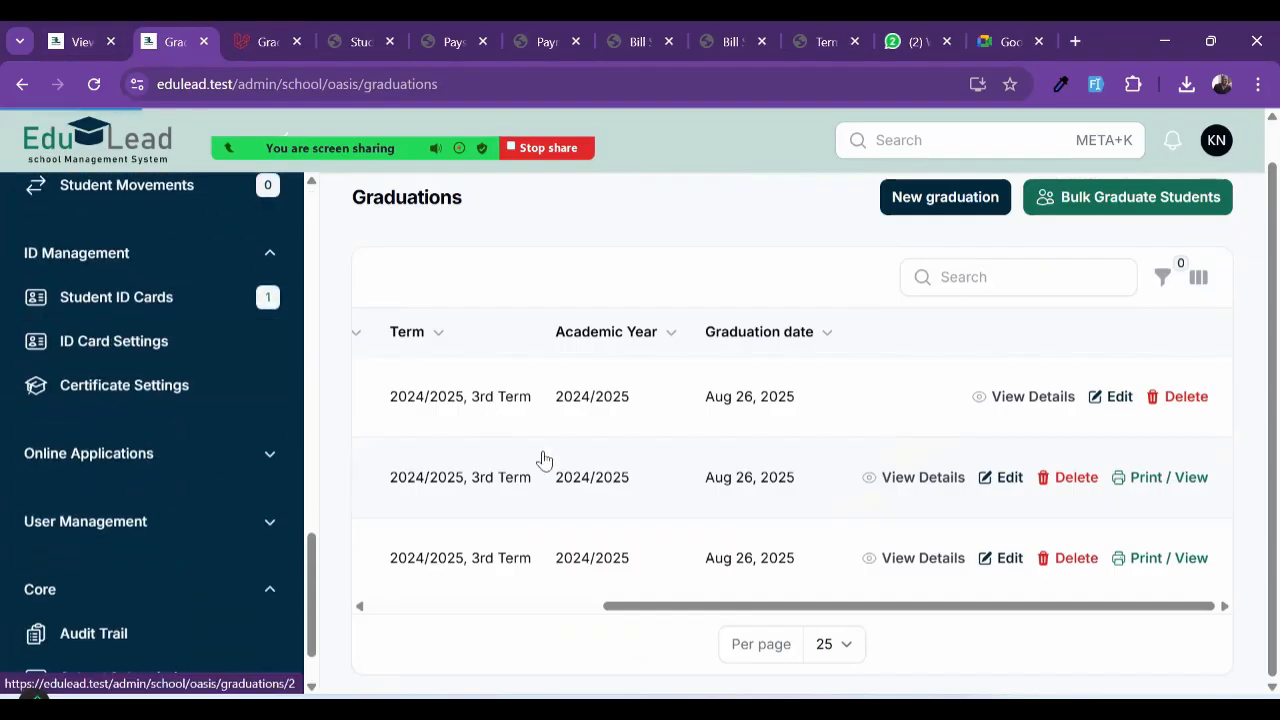
{"action": "scroll", "coordinate": [729, 511], "scroll_direction": "down", "scroll_amount": 1}
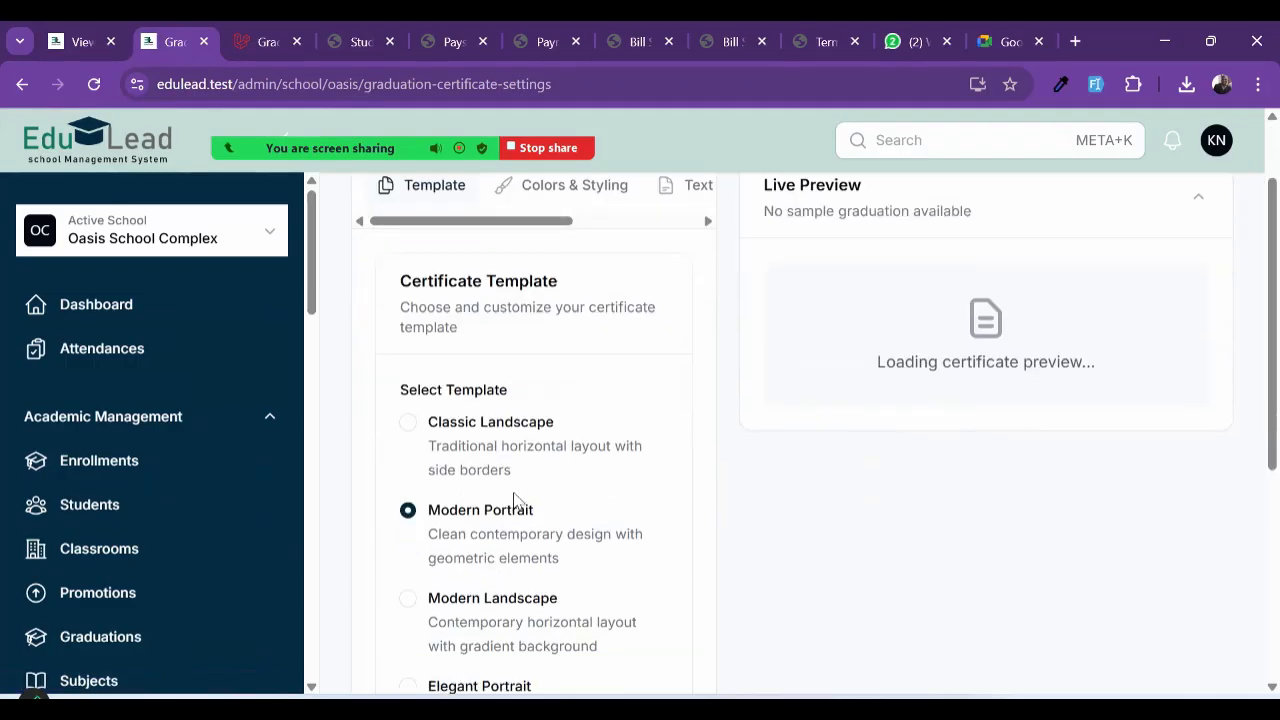
Step: Try the Classic Landscape, Modern Portrait and Elegant Portrait certificate templates, leaving Modern Landscape selected
{"action": "left_click", "coordinate": [408, 424]}
{"action": "scroll", "coordinate": [458, 488], "scroll_direction": "down", "scroll_amount": 2}
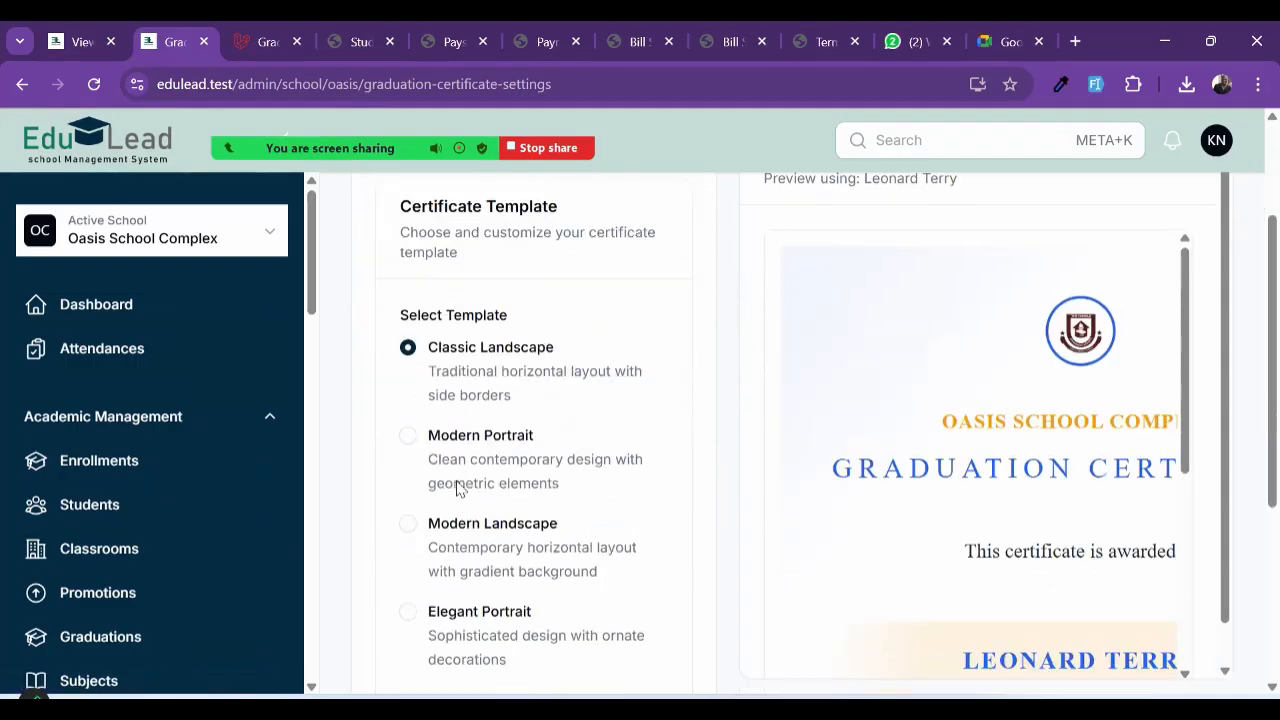
{"action": "left_click", "coordinate": [408, 434]}
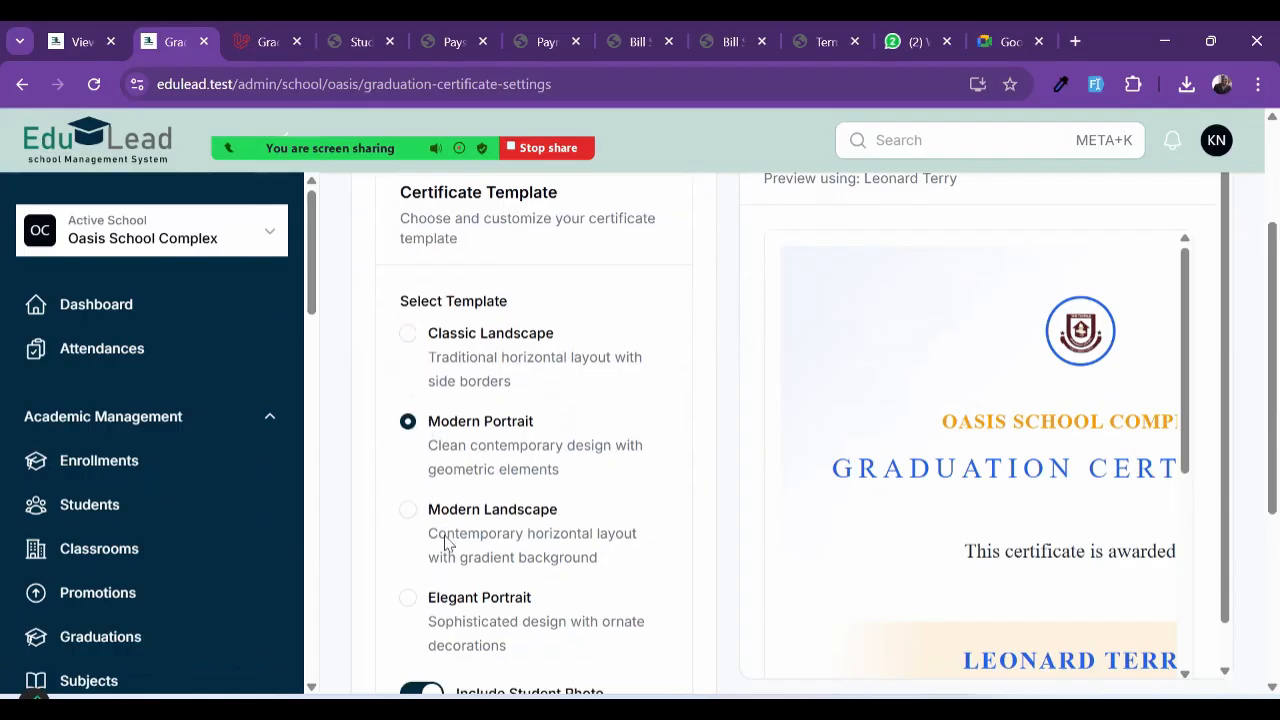
{"action": "scroll", "coordinate": [410, 445], "scroll_direction": "down", "scroll_amount": 2}
{"action": "left_click", "coordinate": [408, 426]}
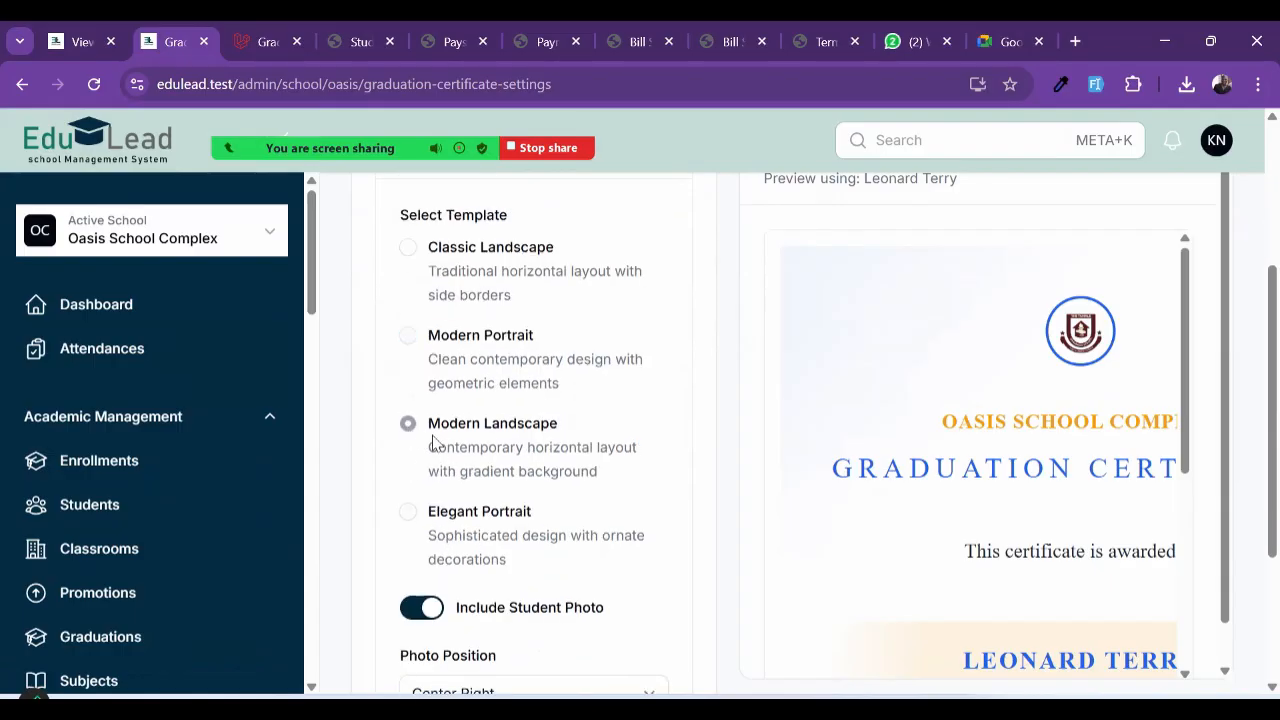
{"action": "left_click", "coordinate": [408, 513]}
{"action": "scroll", "coordinate": [412, 518], "scroll_direction": "down", "scroll_amount": 1}
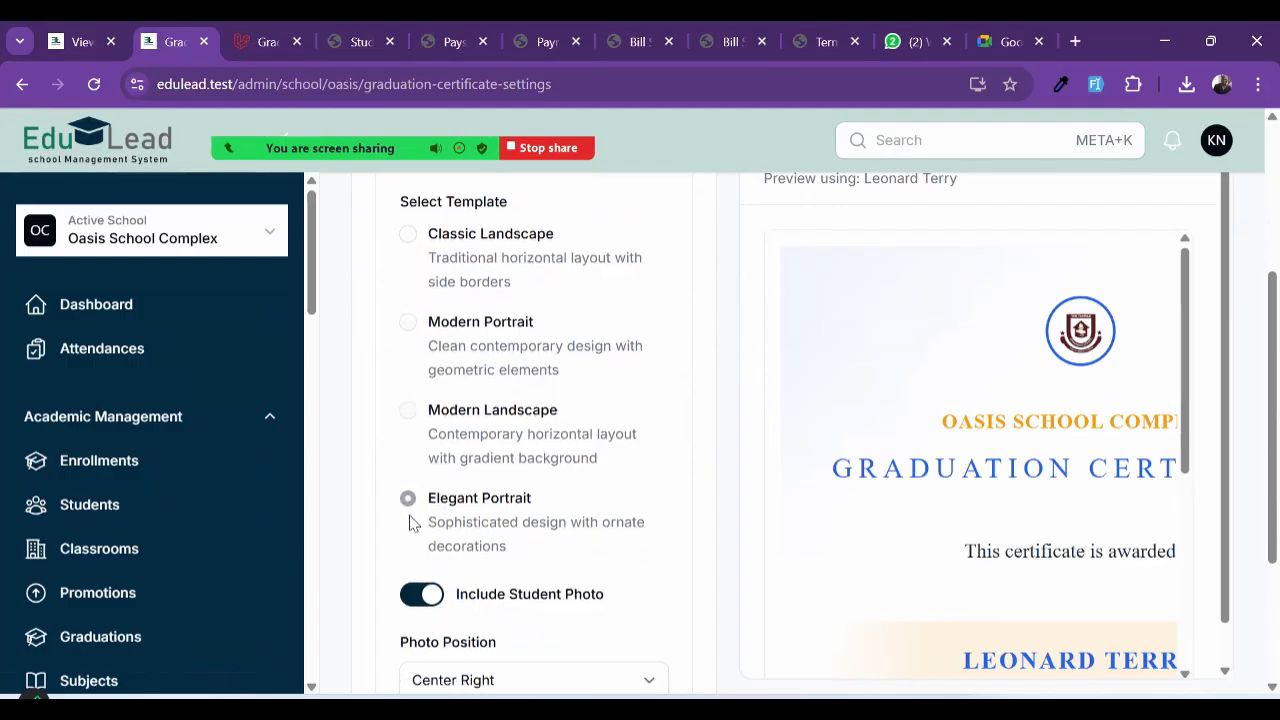
{"action": "left_click", "coordinate": [407, 392]}
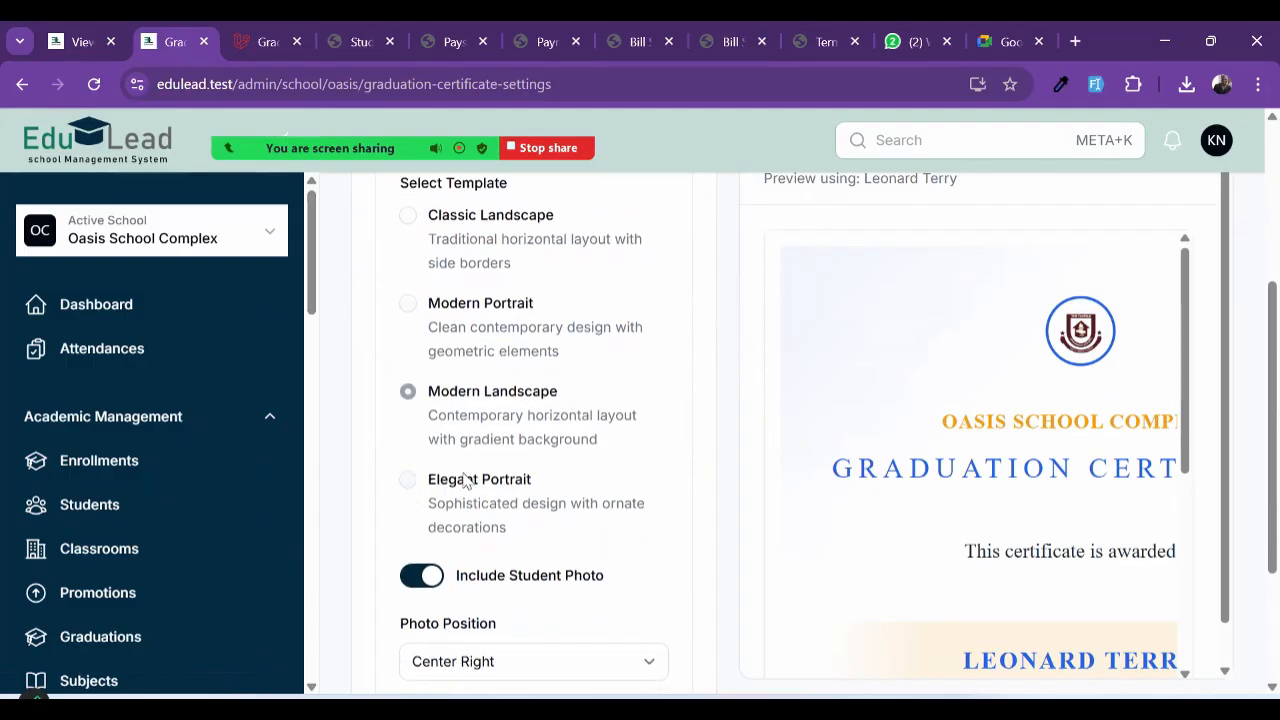
{"action": "scroll", "coordinate": [450, 520], "scroll_direction": "down", "scroll_amount": 2}
{"action": "scroll", "coordinate": [470, 540], "scroll_direction": "up", "scroll_amount": 5}
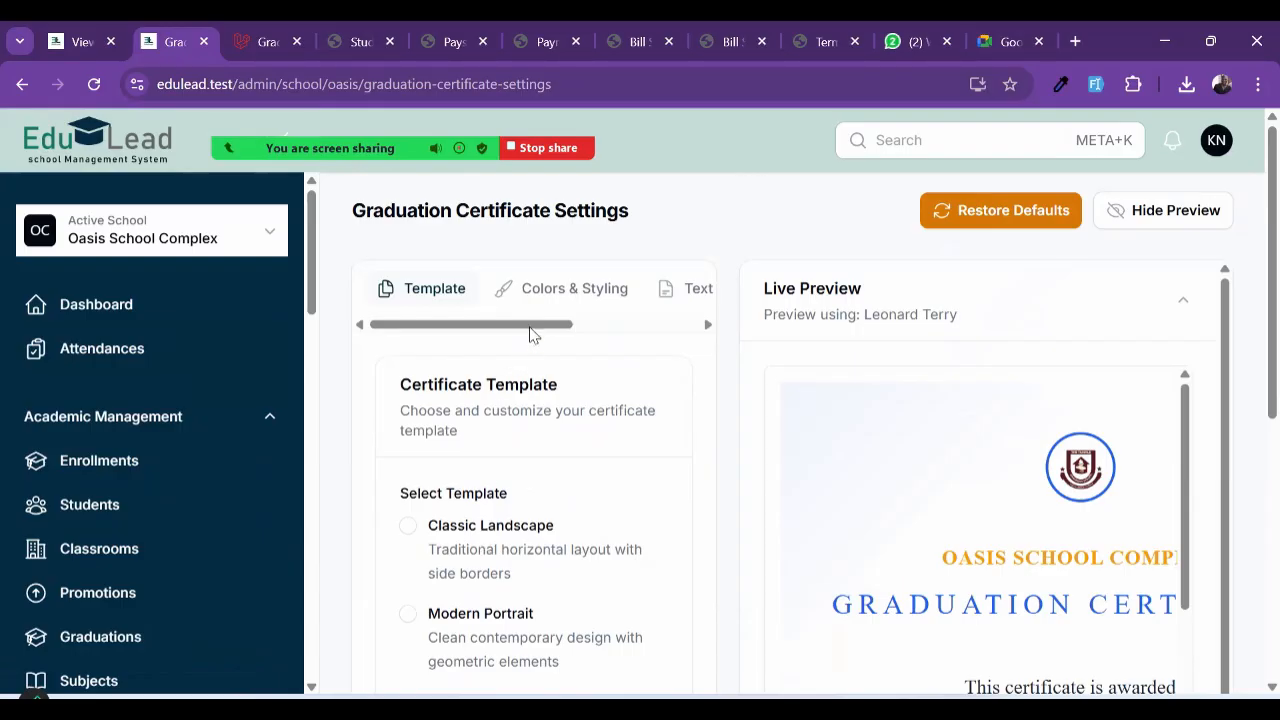
Step: Set the graduation certificate's Primary Color to magenta #eb26e3 in the color and styling settings
{"action": "left_click", "coordinate": [545, 298]}
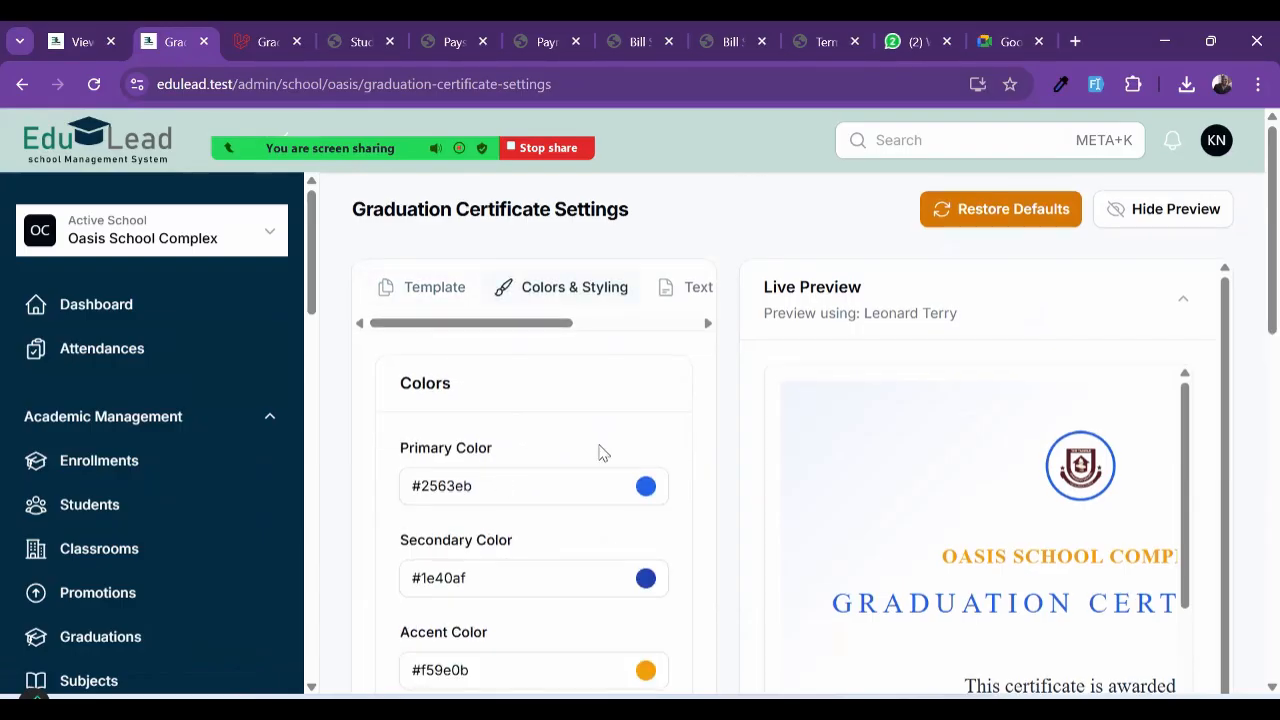
{"action": "scroll", "coordinate": [645, 430], "scroll_direction": "down", "scroll_amount": 1}
{"action": "left_click", "coordinate": [645, 421]}
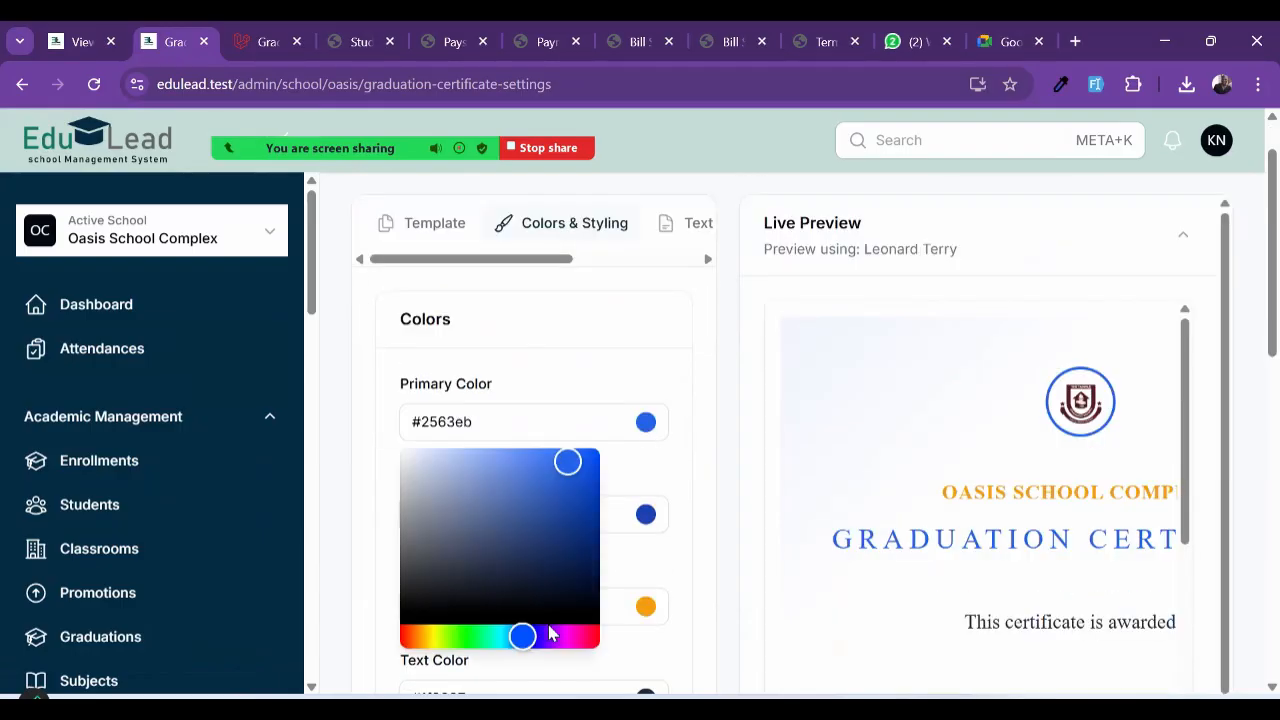
{"action": "left_click", "coordinate": [569, 638]}
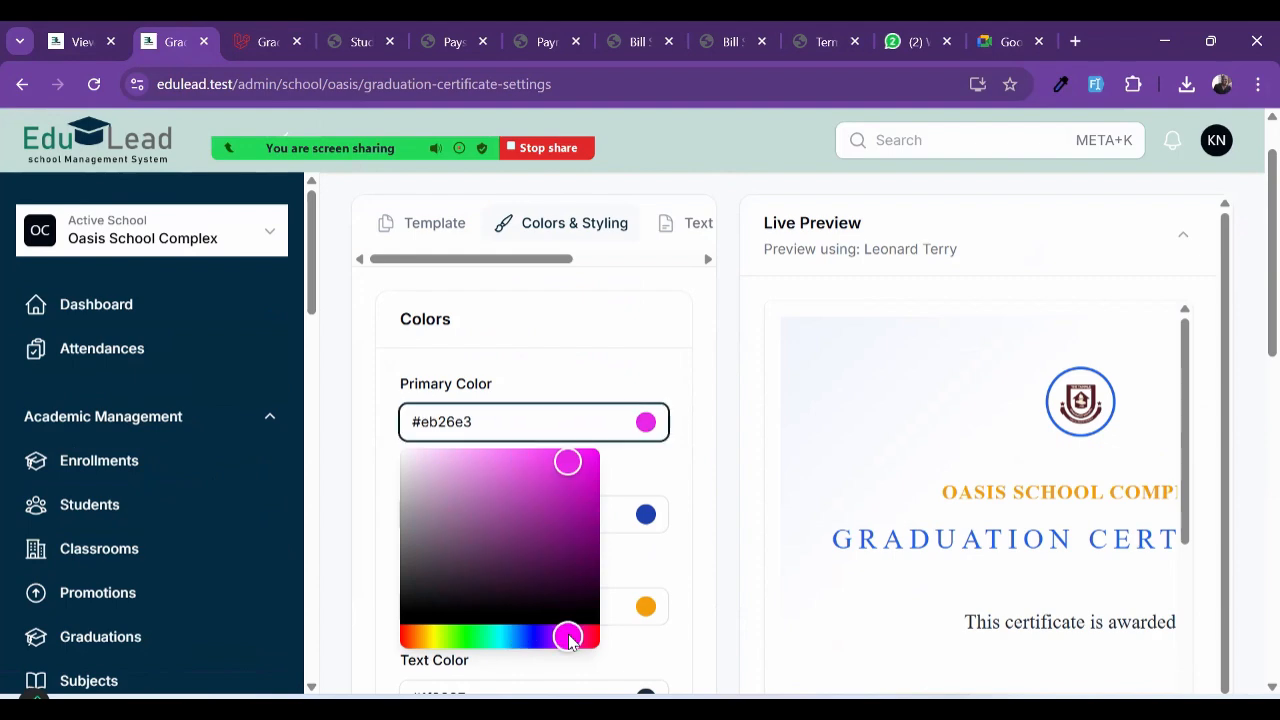
Step: Check the new primary color in the live certificate preview and open the text customization settings
{"action": "scroll", "coordinate": [1023, 530], "scroll_direction": "up", "scroll_amount": 3}
{"action": "scroll", "coordinate": [1023, 530], "scroll_direction": "down", "scroll_amount": 1}
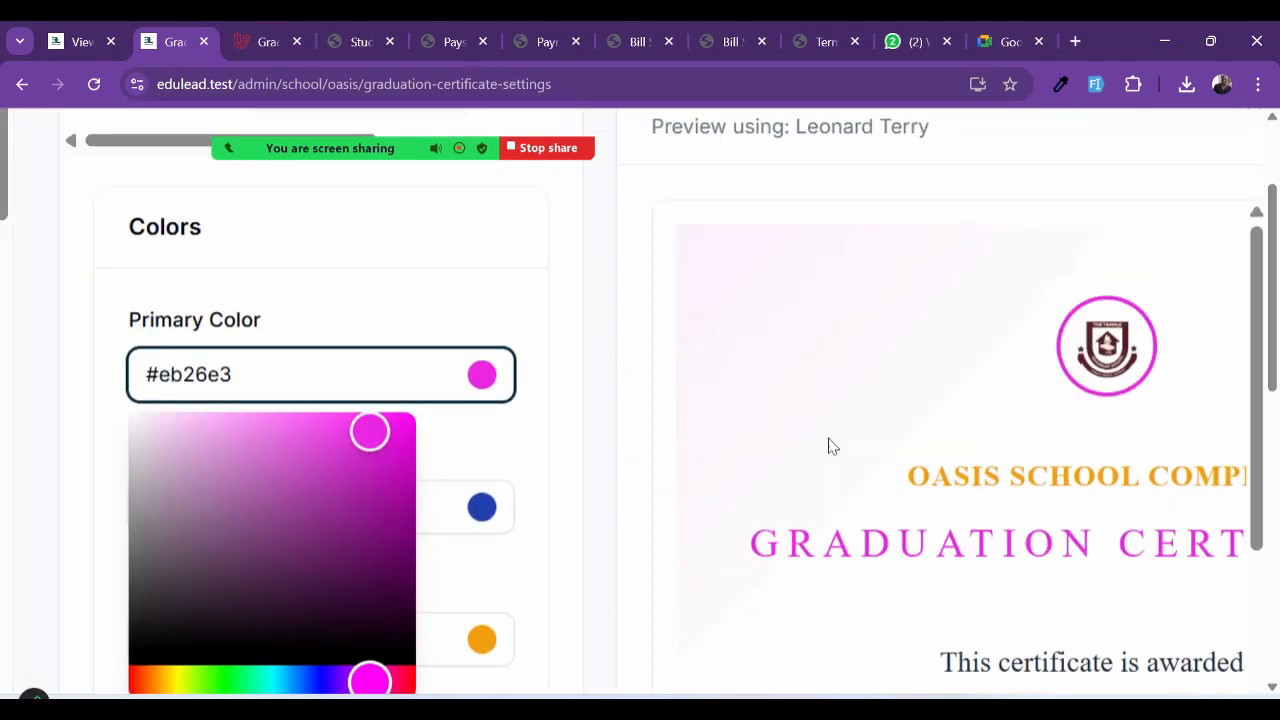
{"action": "scroll", "coordinate": [689, 381], "scroll_direction": "down", "scroll_amount": 3}
{"action": "left_click", "coordinate": [606, 290]}
{"action": "scroll", "coordinate": [586, 231], "scroll_direction": "right", "scroll_amount": 3}
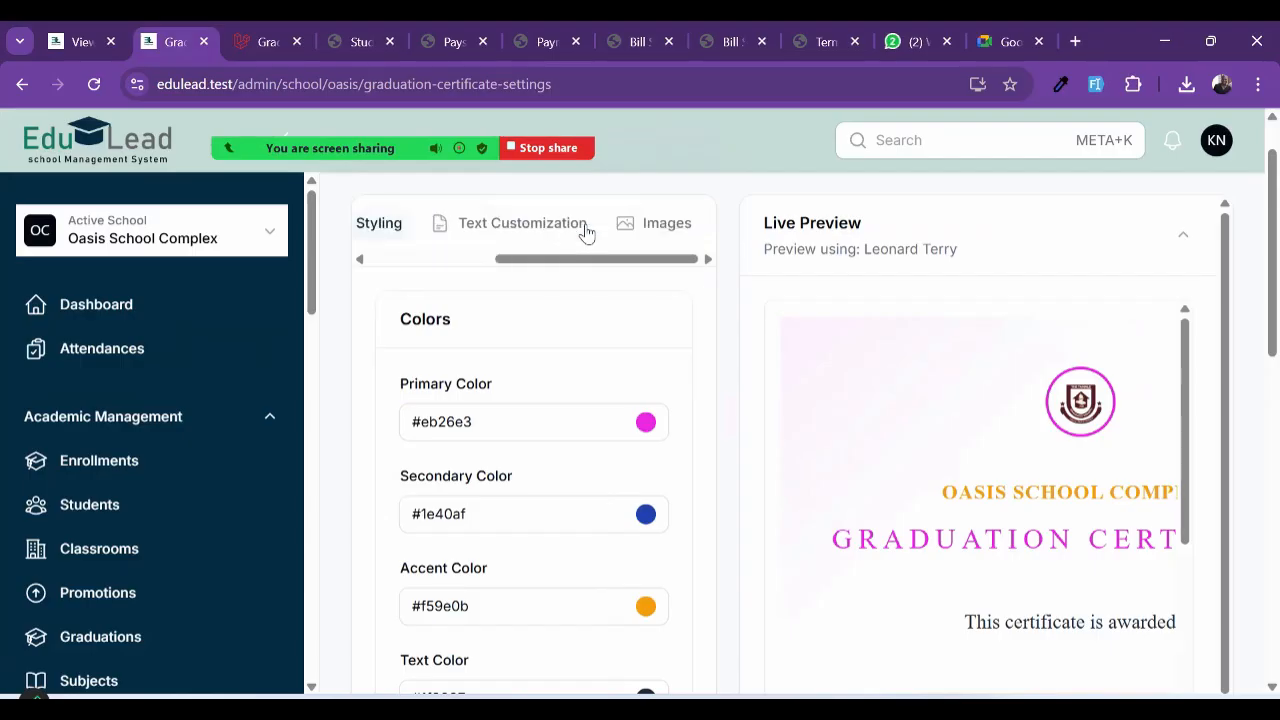
{"action": "left_click", "coordinate": [538, 225]}
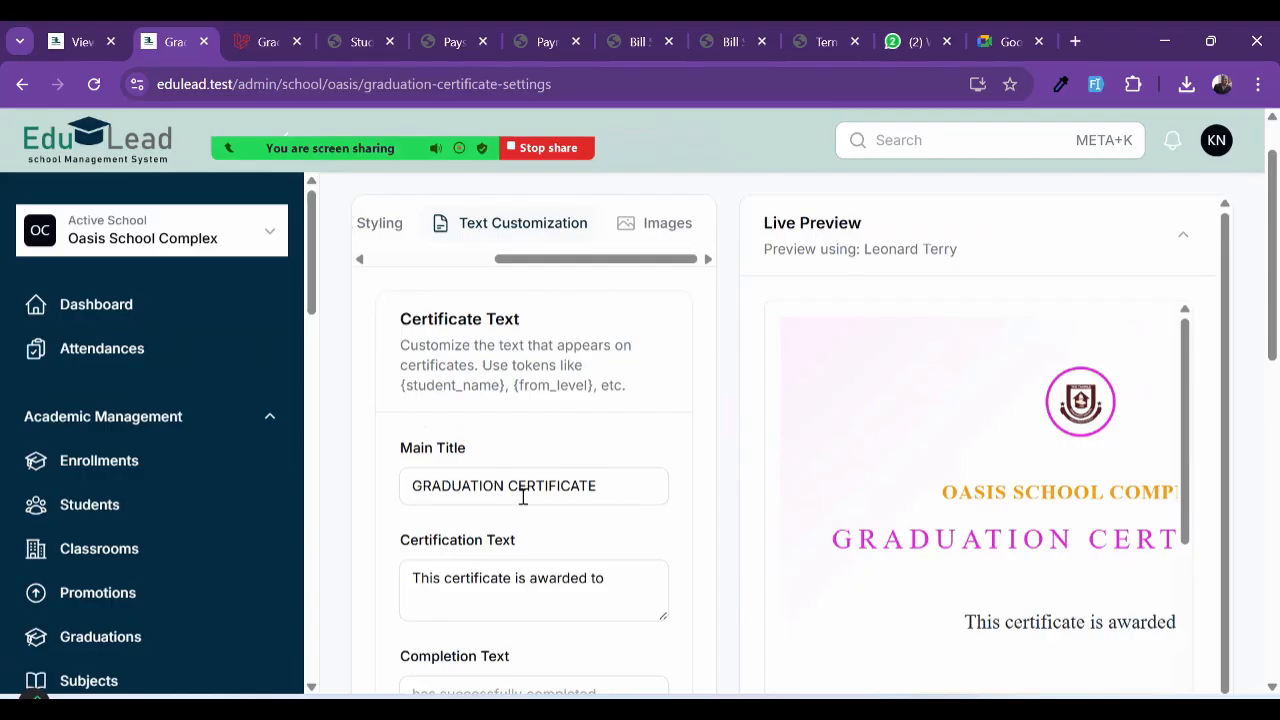
{"action": "scroll", "coordinate": [522, 497], "scroll_direction": "down", "scroll_amount": 1}
{"action": "scroll", "coordinate": [522, 497], "scroll_direction": "up", "scroll_amount": 2}
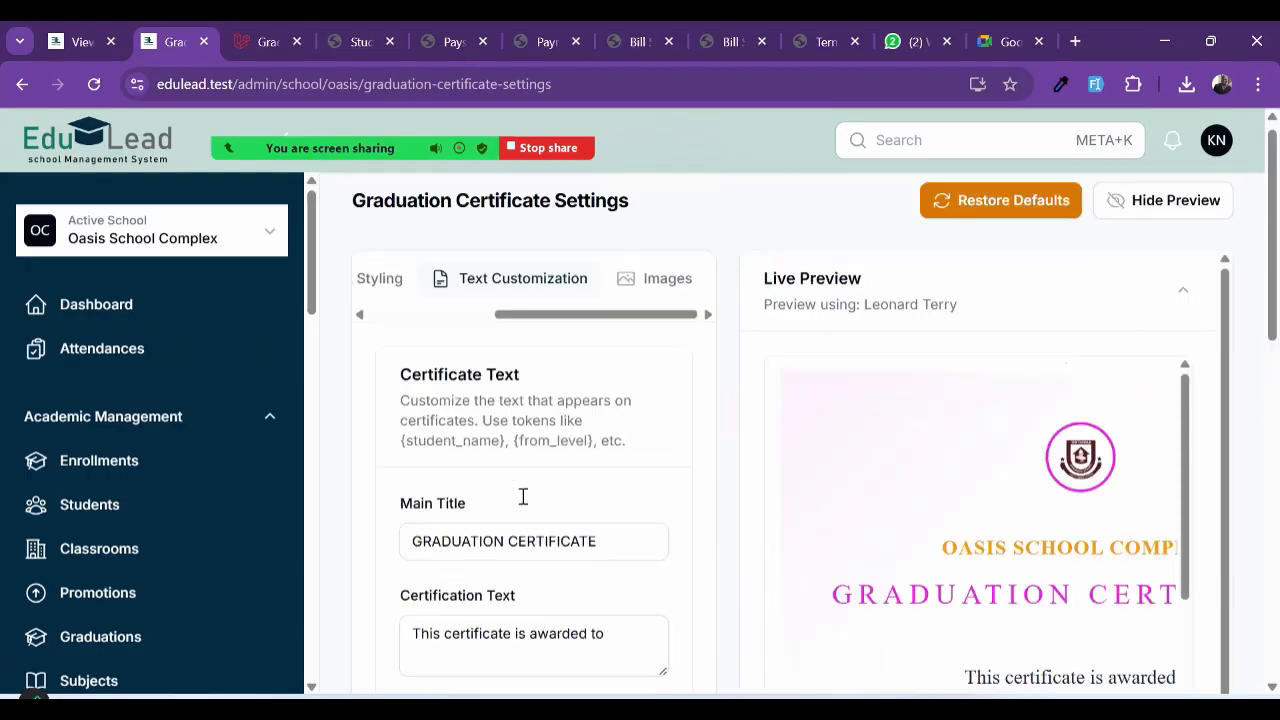
Step: Upload the_tamale_logo_wh.jpg as the graduation certificate's watermark image and check it in the live preview
{"action": "left_click", "coordinate": [664, 290]}
{"action": "scroll", "coordinate": [478, 494], "scroll_direction": "down", "scroll_amount": 1}
{"action": "scroll", "coordinate": [897, 525], "scroll_direction": "down", "scroll_amount": 3}
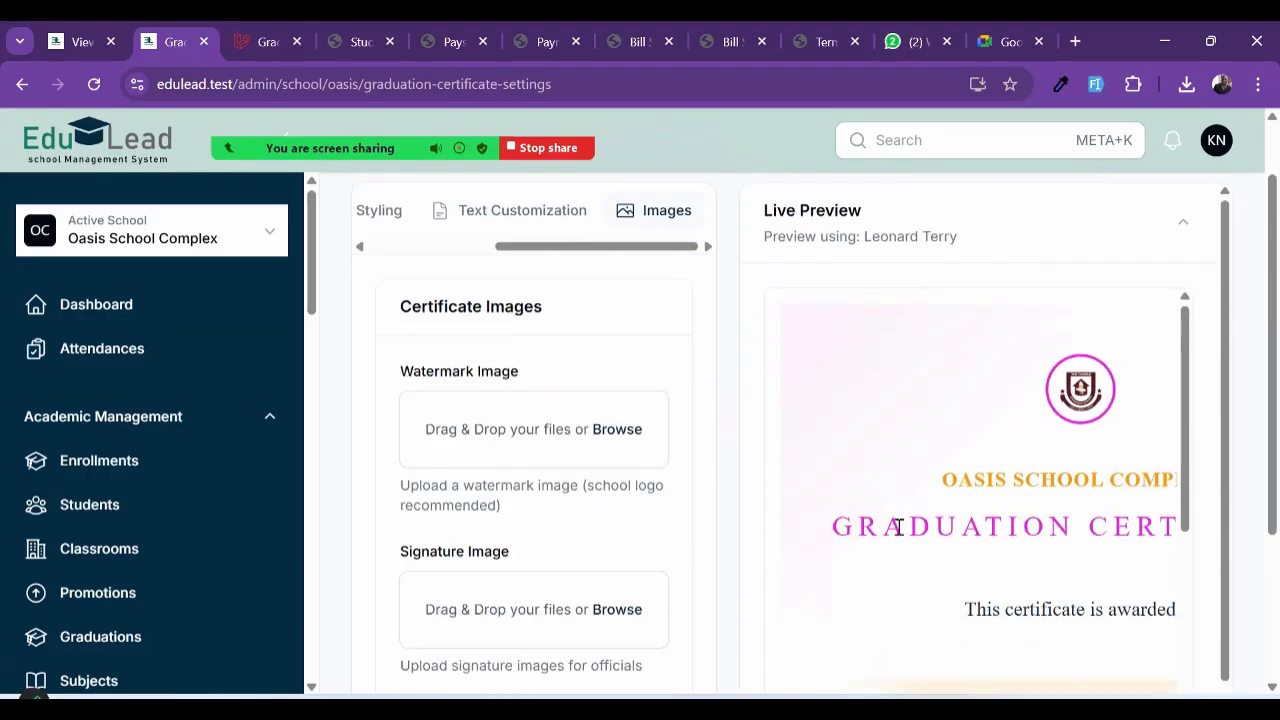
{"action": "left_click", "coordinate": [540, 453]}
{"action": "scroll", "coordinate": [540, 330], "scroll_direction": "down", "scroll_amount": 5}
{"action": "scroll", "coordinate": [541, 330], "scroll_direction": "down", "scroll_amount": 5}
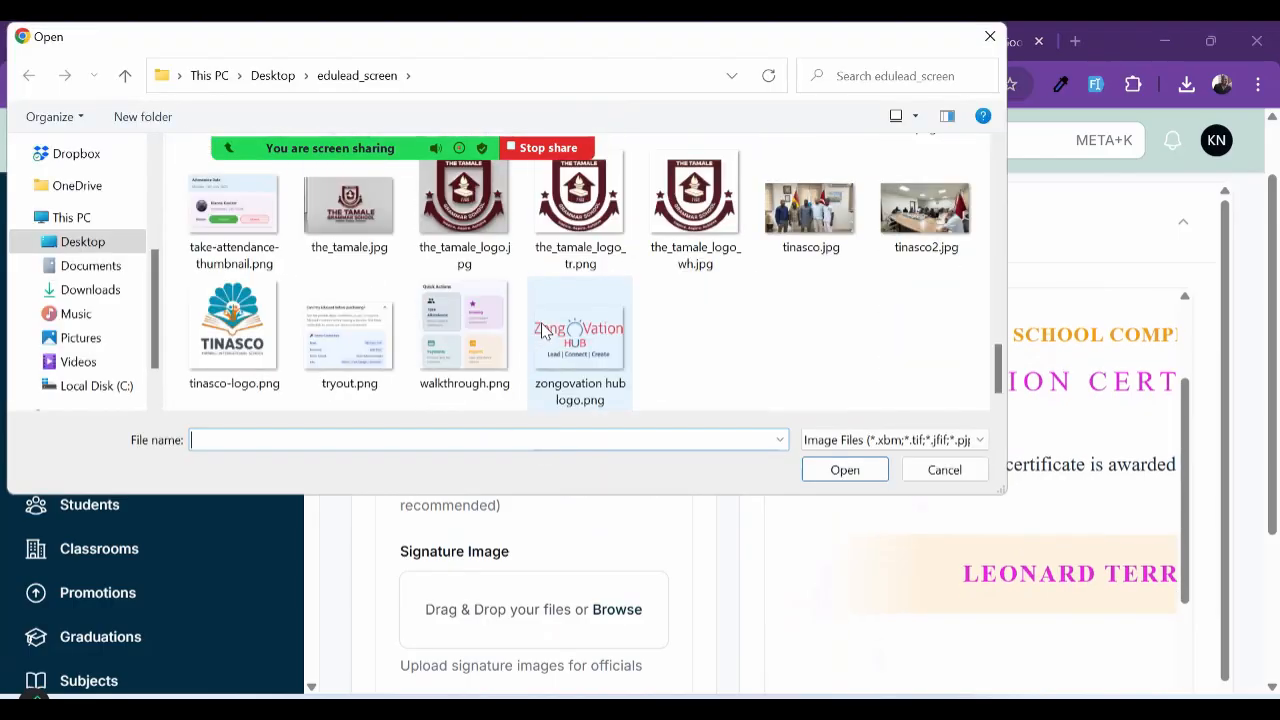
{"action": "left_click", "coordinate": [683, 228]}
{"action": "double_click", "coordinate": [683, 228]}
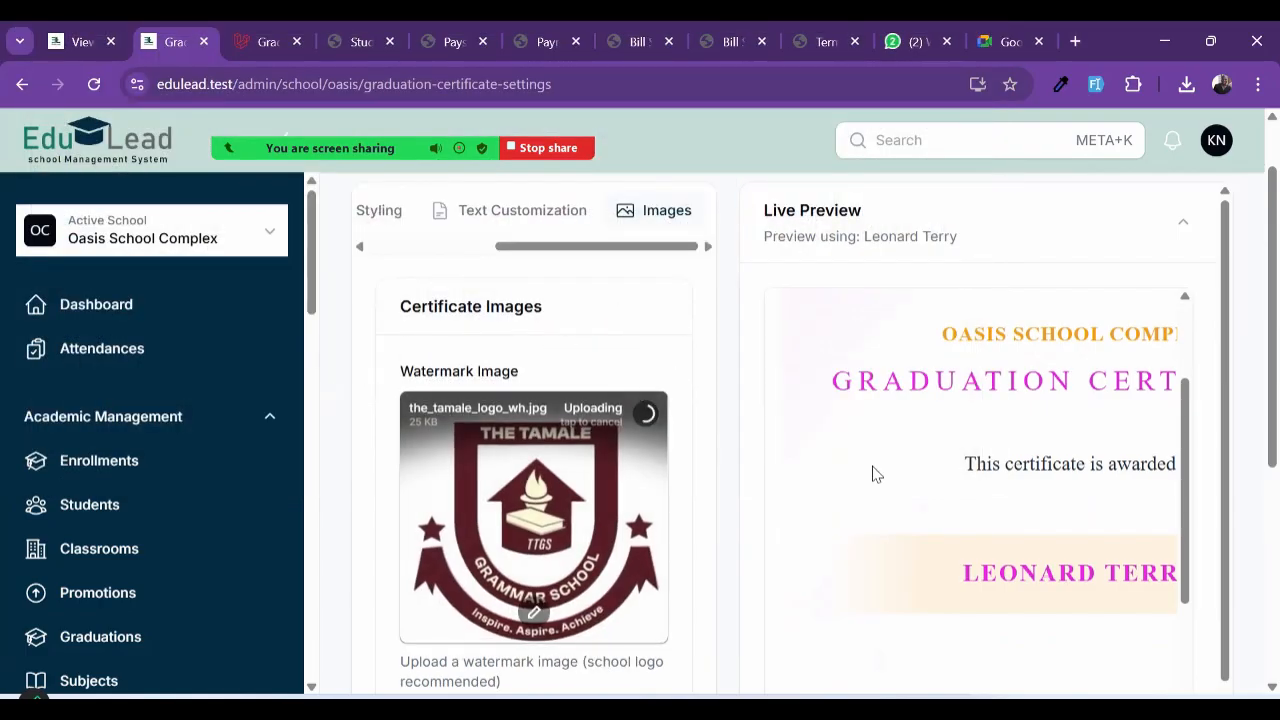
{"action": "scroll", "coordinate": [971, 606], "scroll_direction": "down", "scroll_amount": 2}
{"action": "scroll", "coordinate": [976, 606], "scroll_direction": "down", "scroll_amount": 2}
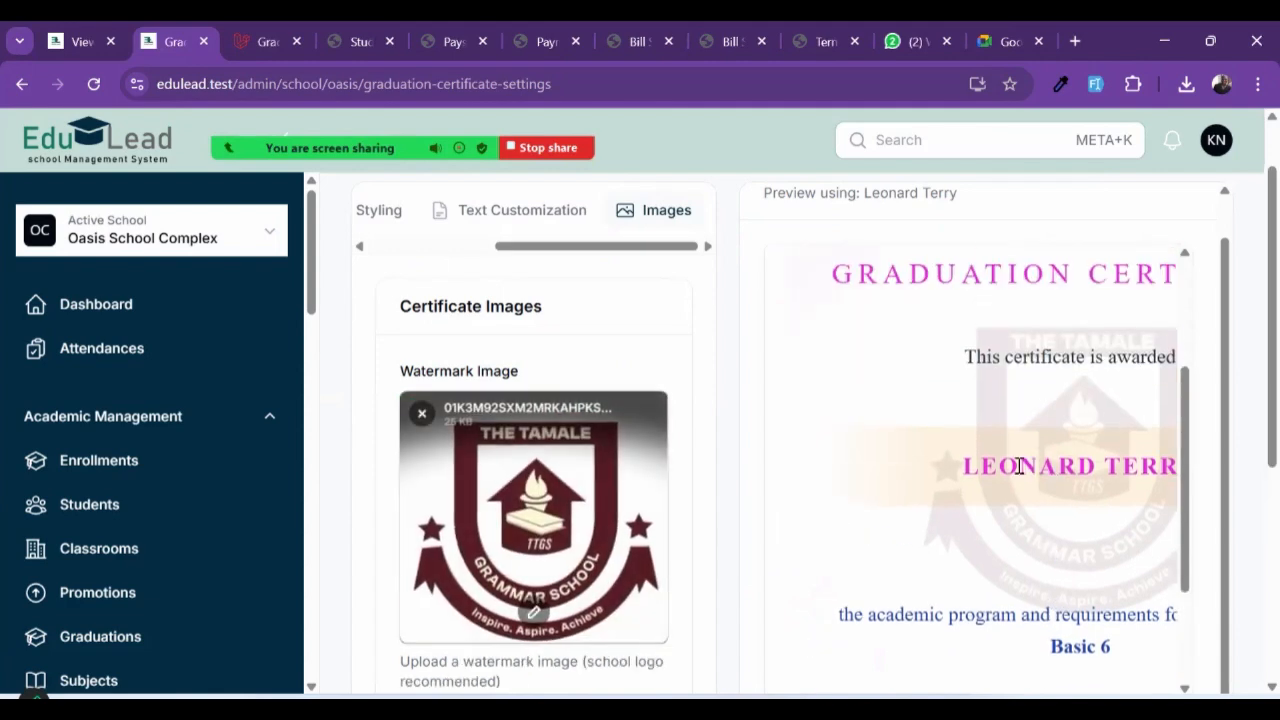
Step: Save the graduation certificate configuration and reload the printable certificate opened earlier
{"action": "scroll", "coordinate": [648, 467], "scroll_direction": "down", "scroll_amount": 4}
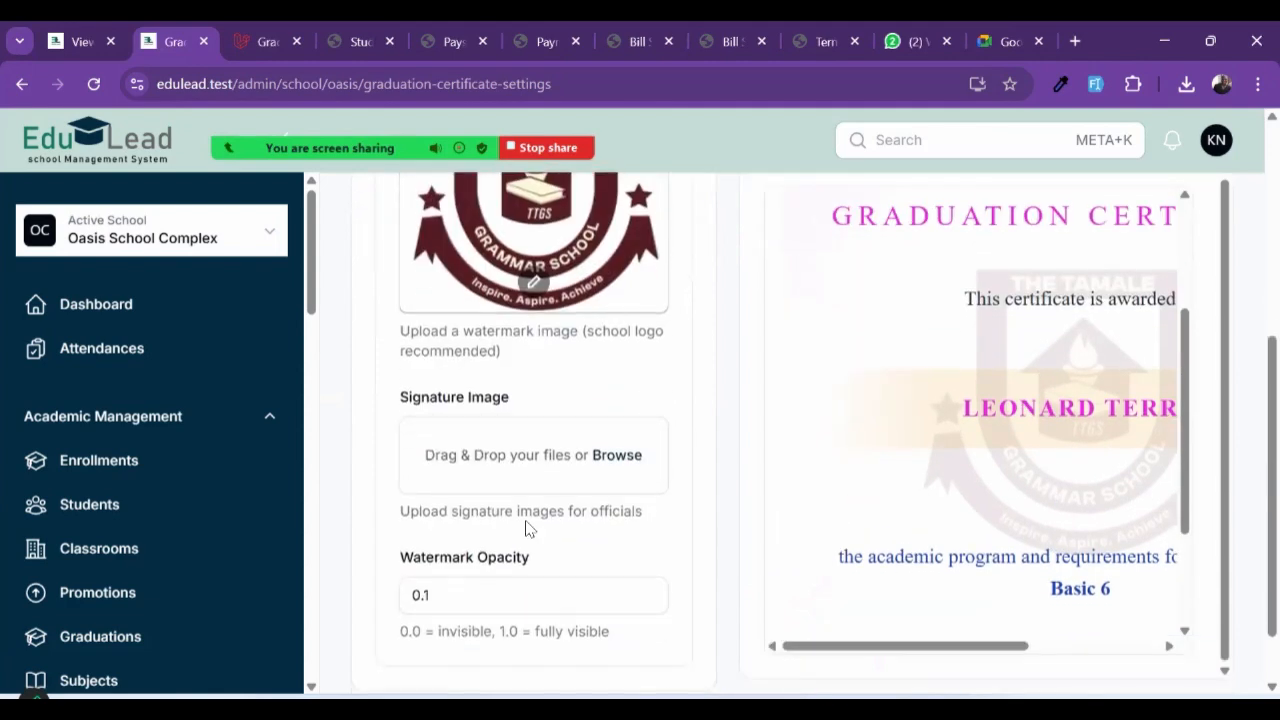
{"action": "scroll", "coordinate": [526, 522], "scroll_direction": "down", "scroll_amount": 1}
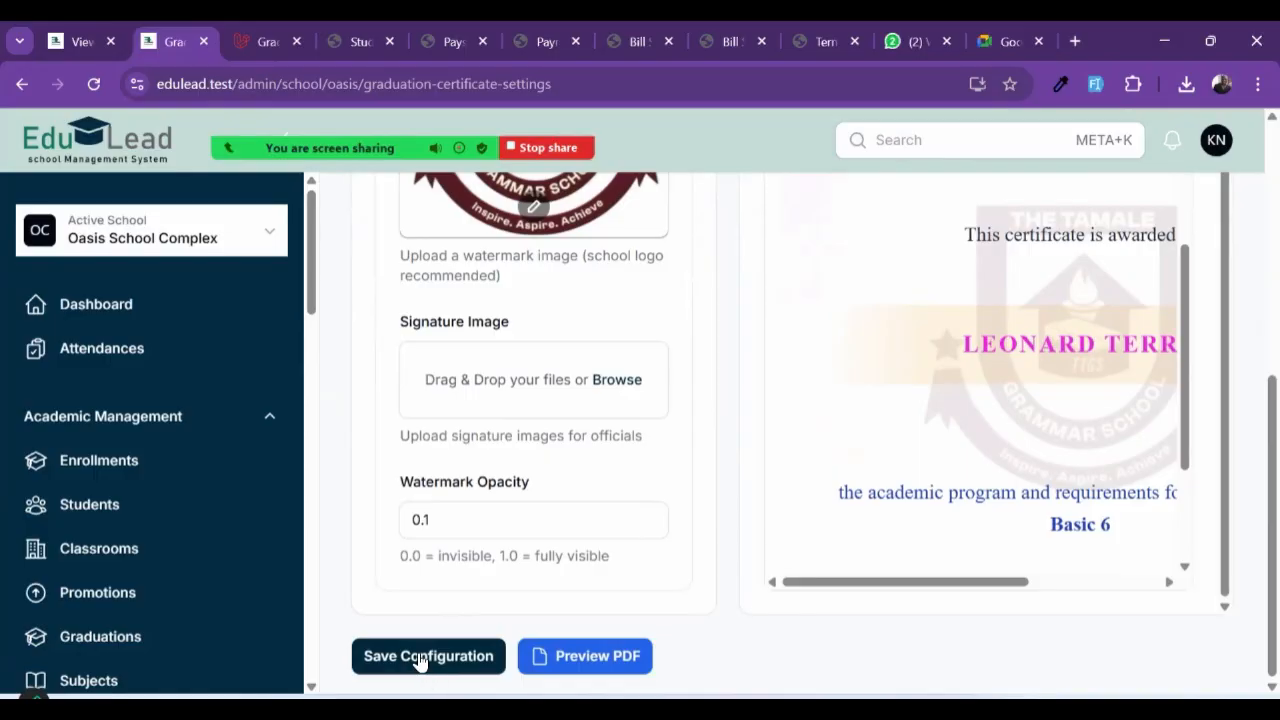
{"action": "left_click", "coordinate": [420, 658]}
{"action": "left_click", "coordinate": [265, 42]}
{"action": "left_click", "coordinate": [95, 85]}
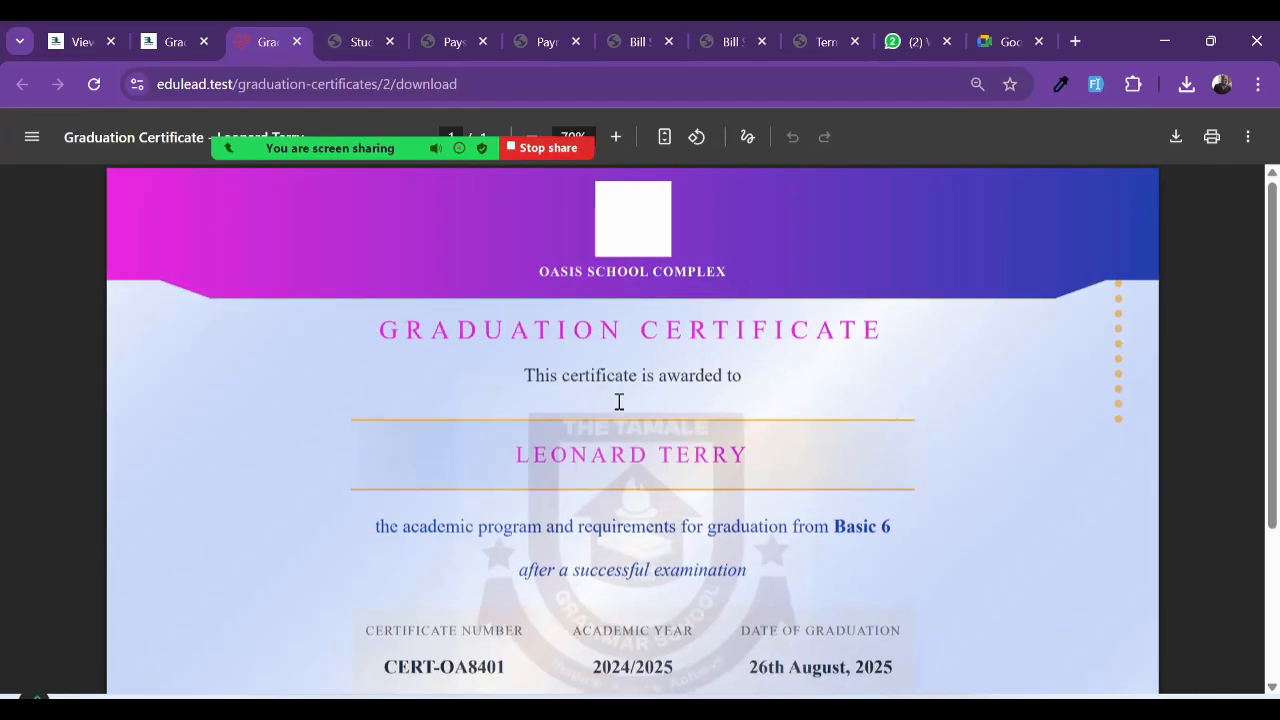
Step: Inspect the reloaded certificate's header, text colors, watermark and signature lines
{"action": "scroll", "coordinate": [619, 402], "scroll_direction": "down", "scroll_amount": 3}
{"action": "scroll", "coordinate": [628, 322], "scroll_direction": "up", "scroll_amount": 2}
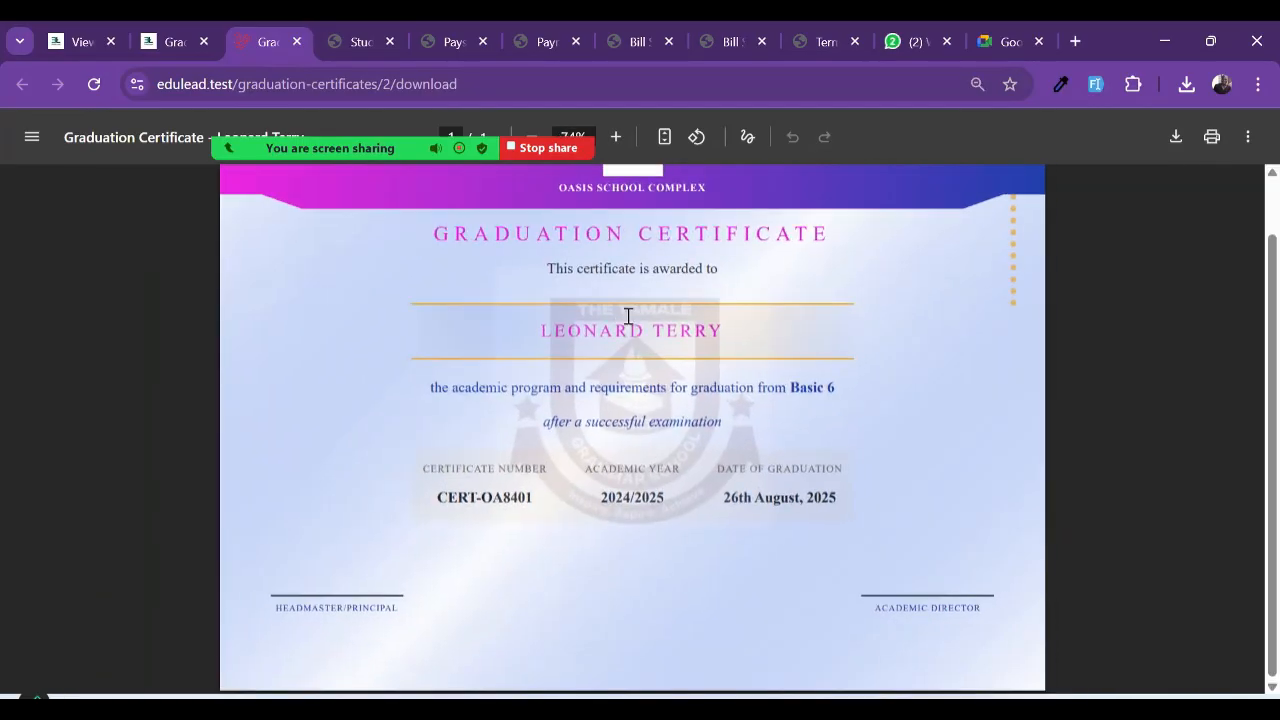
{"action": "scroll", "coordinate": [596, 368], "scroll_direction": "down", "scroll_amount": 1}
{"action": "scroll", "coordinate": [302, 192], "scroll_direction": "up", "scroll_amount": 1}
{"action": "scroll", "coordinate": [536, 351], "scroll_direction": "up", "scroll_amount": 2}
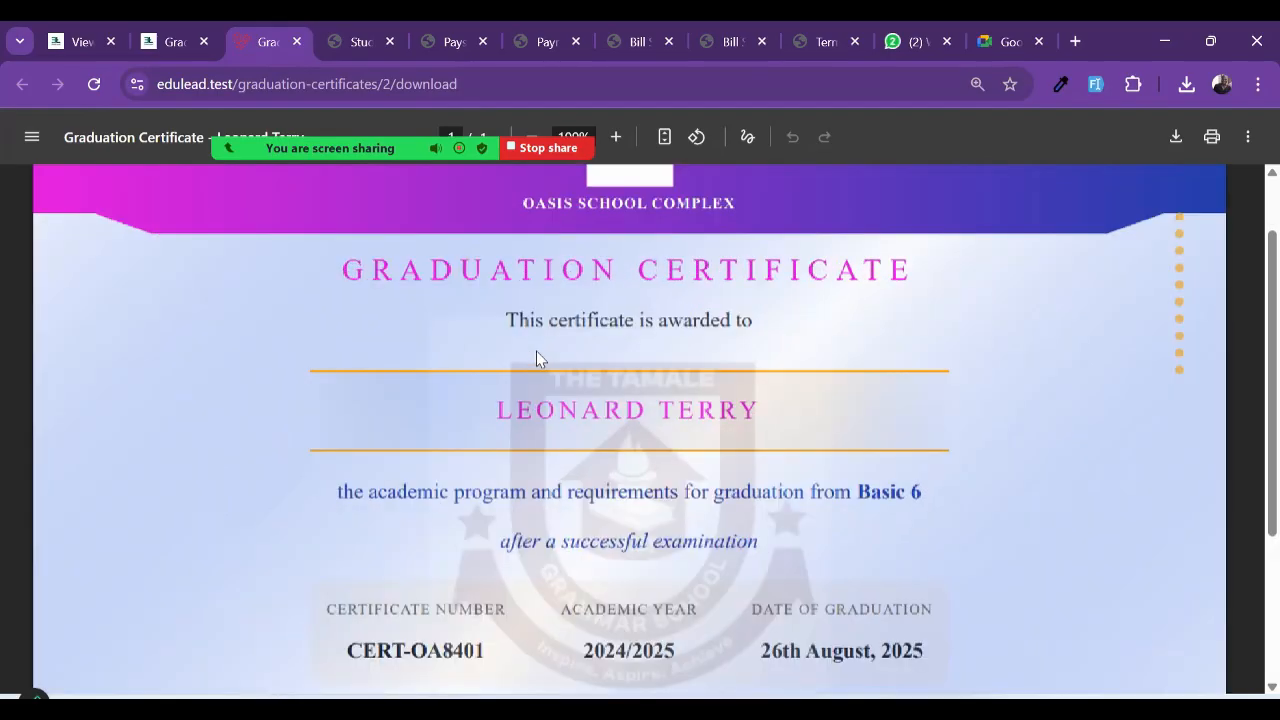
{"action": "scroll", "coordinate": [536, 351], "scroll_direction": "up", "scroll_amount": 1}
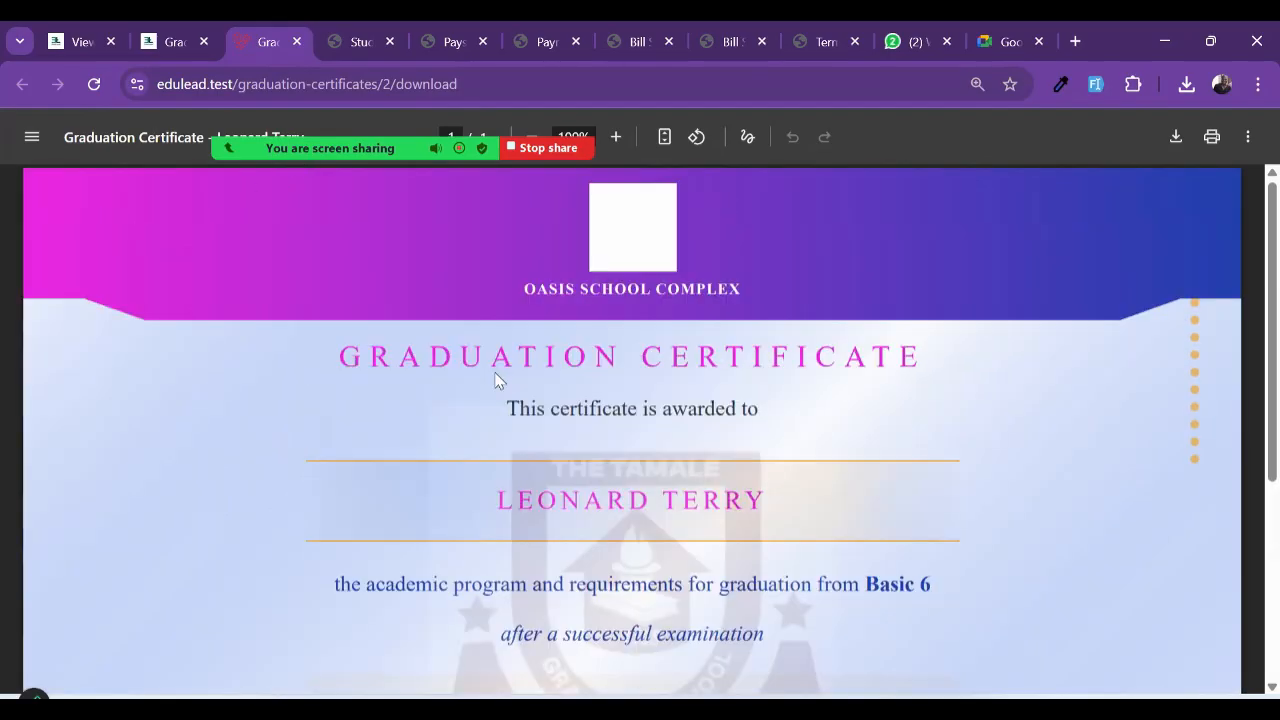
{"action": "scroll", "coordinate": [648, 362], "scroll_direction": "down", "scroll_amount": 2}
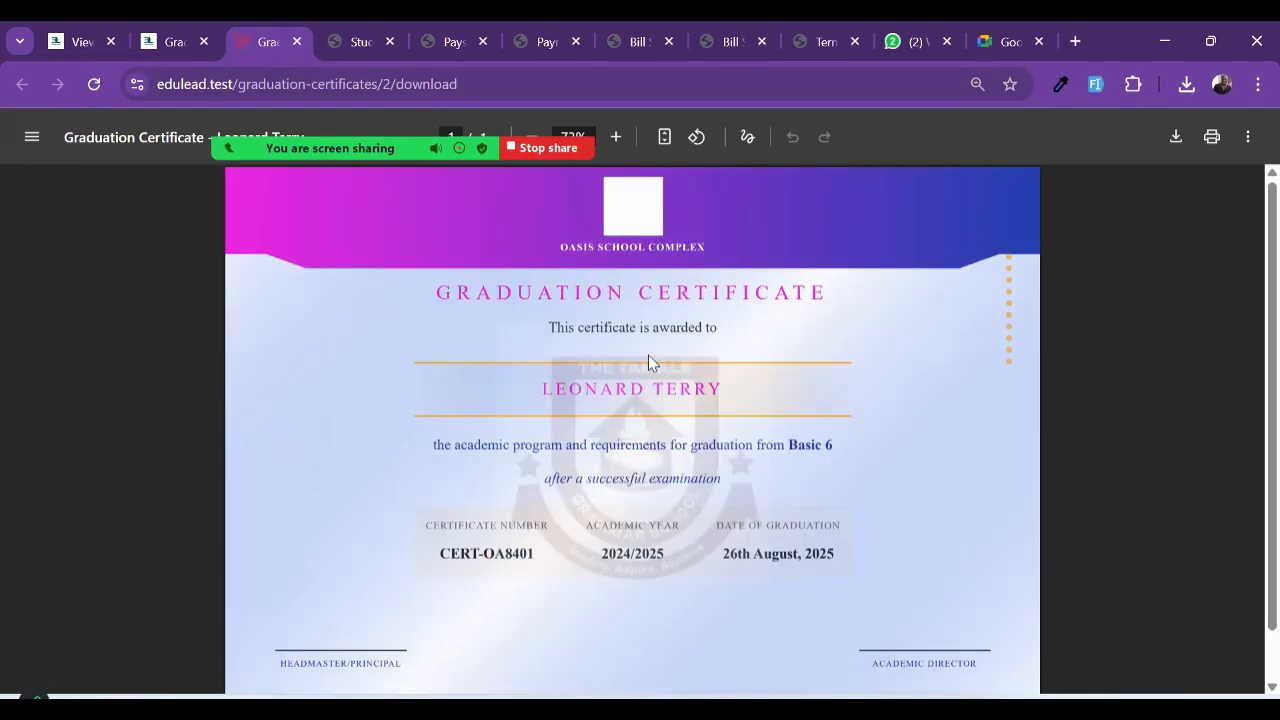
Step: Return to the certificate settings and open the Roles list of User Management
{"action": "left_click", "coordinate": [165, 40]}
{"action": "scroll", "coordinate": [187, 490], "scroll_direction": "down", "scroll_amount": 3}
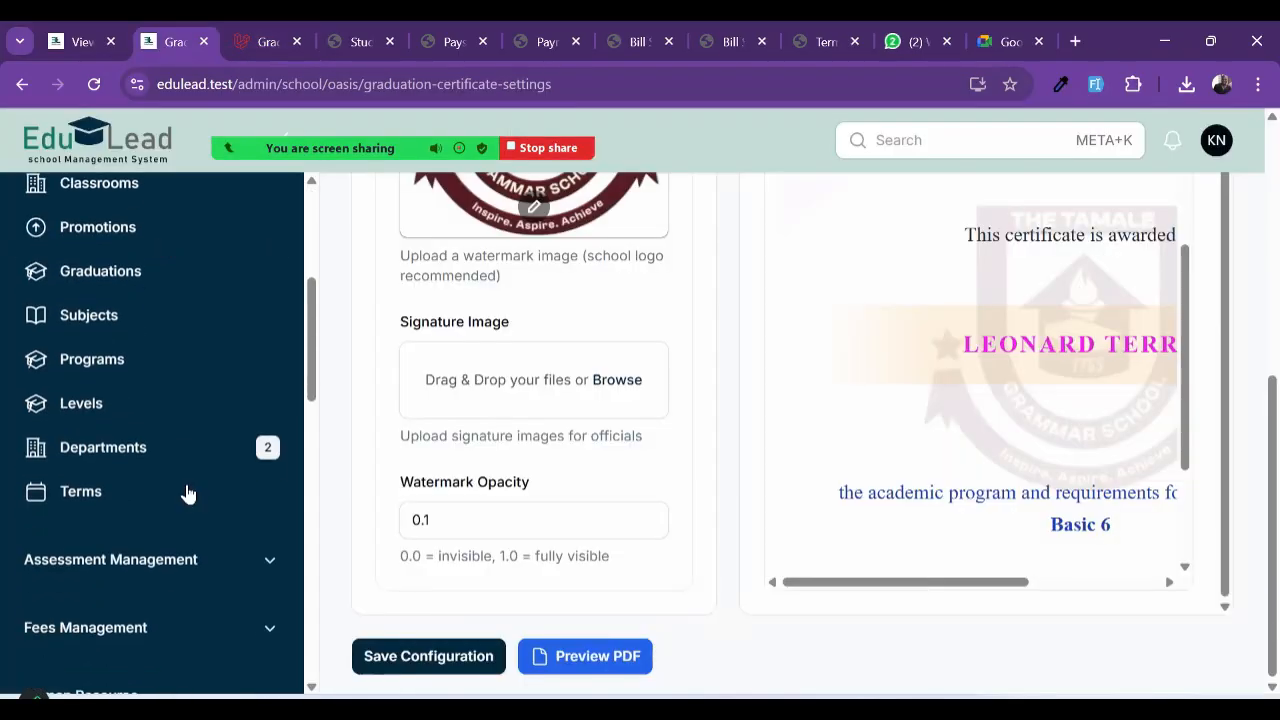
{"action": "scroll", "coordinate": [135, 546], "scroll_direction": "down", "scroll_amount": 10}
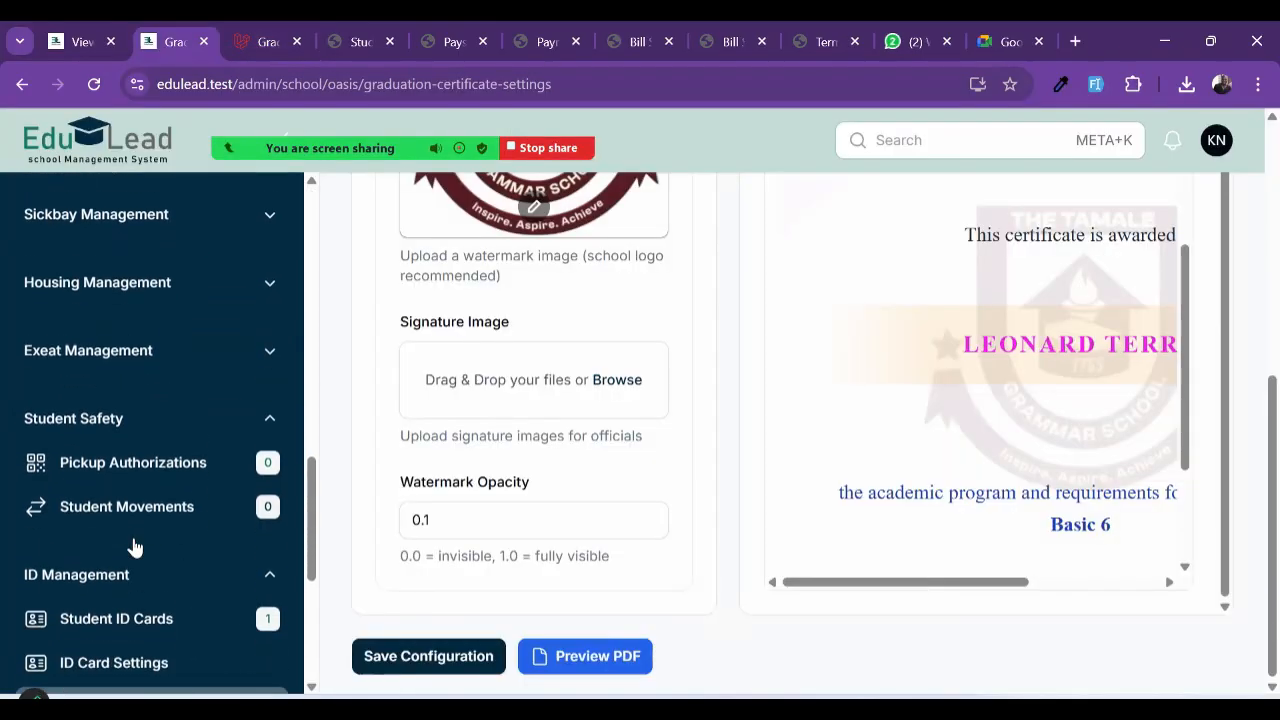
{"action": "scroll", "coordinate": [135, 546], "scroll_direction": "down", "scroll_amount": 4}
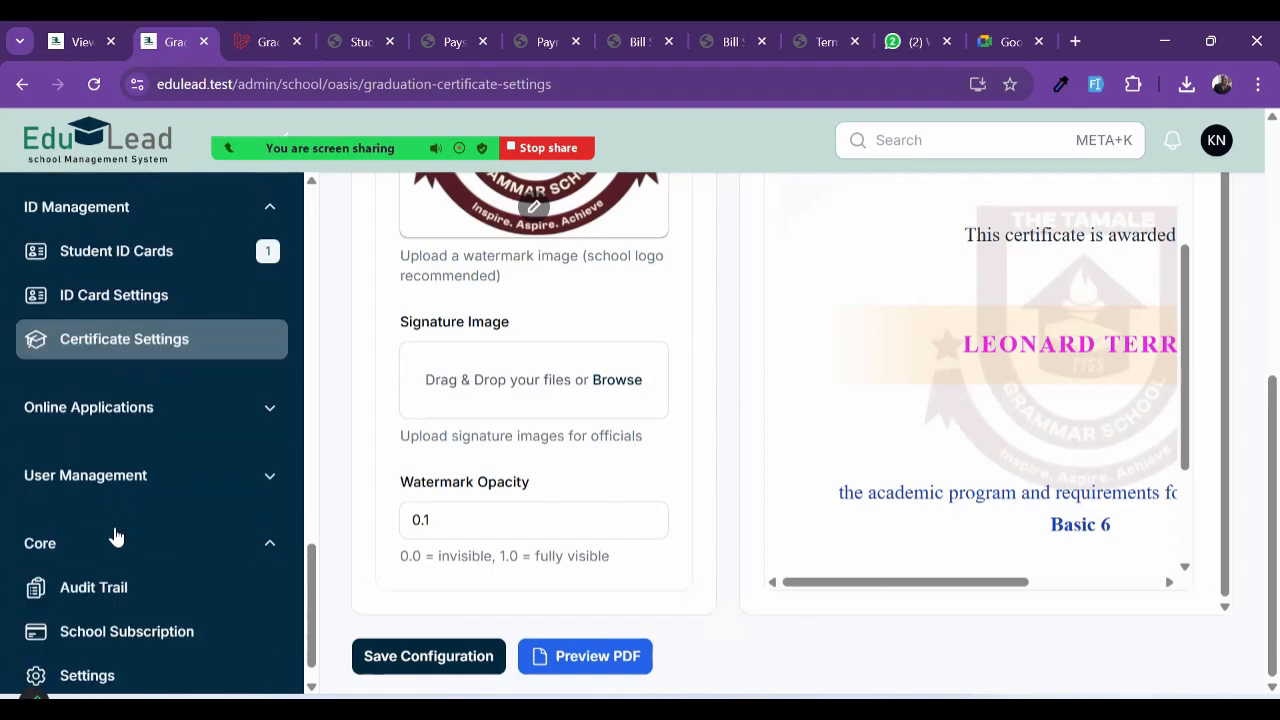
{"action": "scroll", "coordinate": [140, 590], "scroll_direction": "down", "scroll_amount": 1}
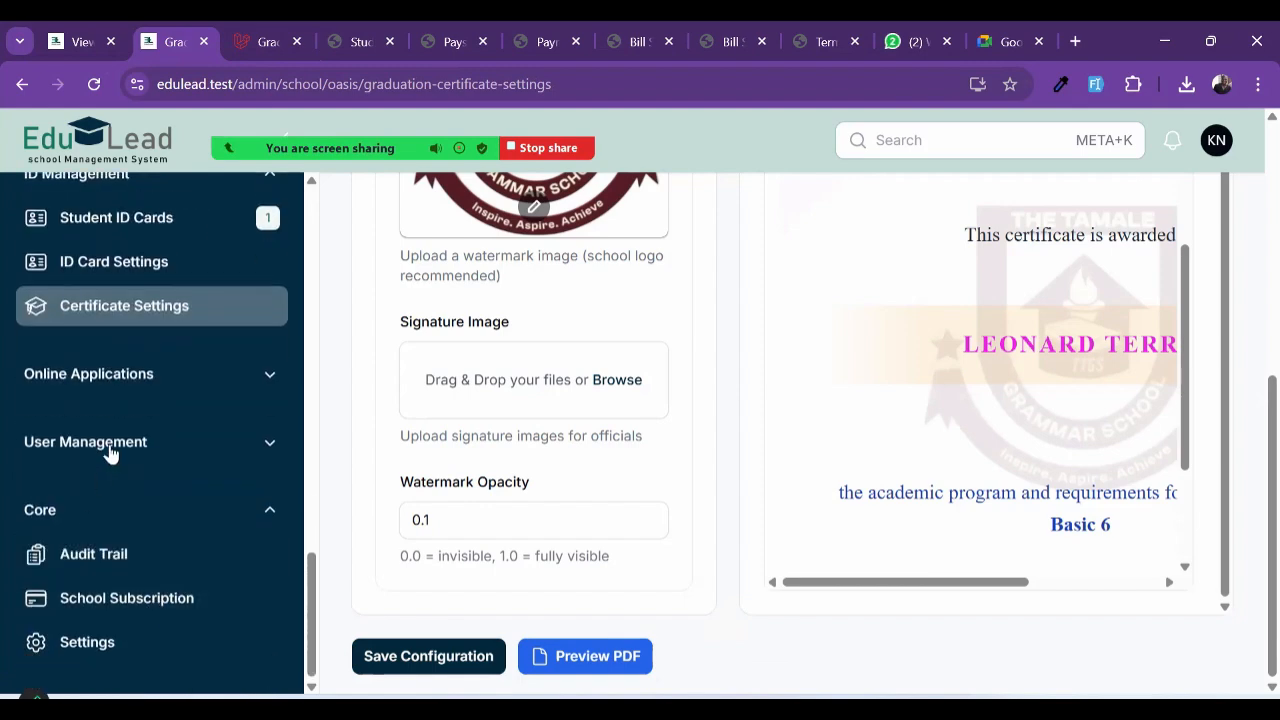
{"action": "left_click", "coordinate": [110, 447]}
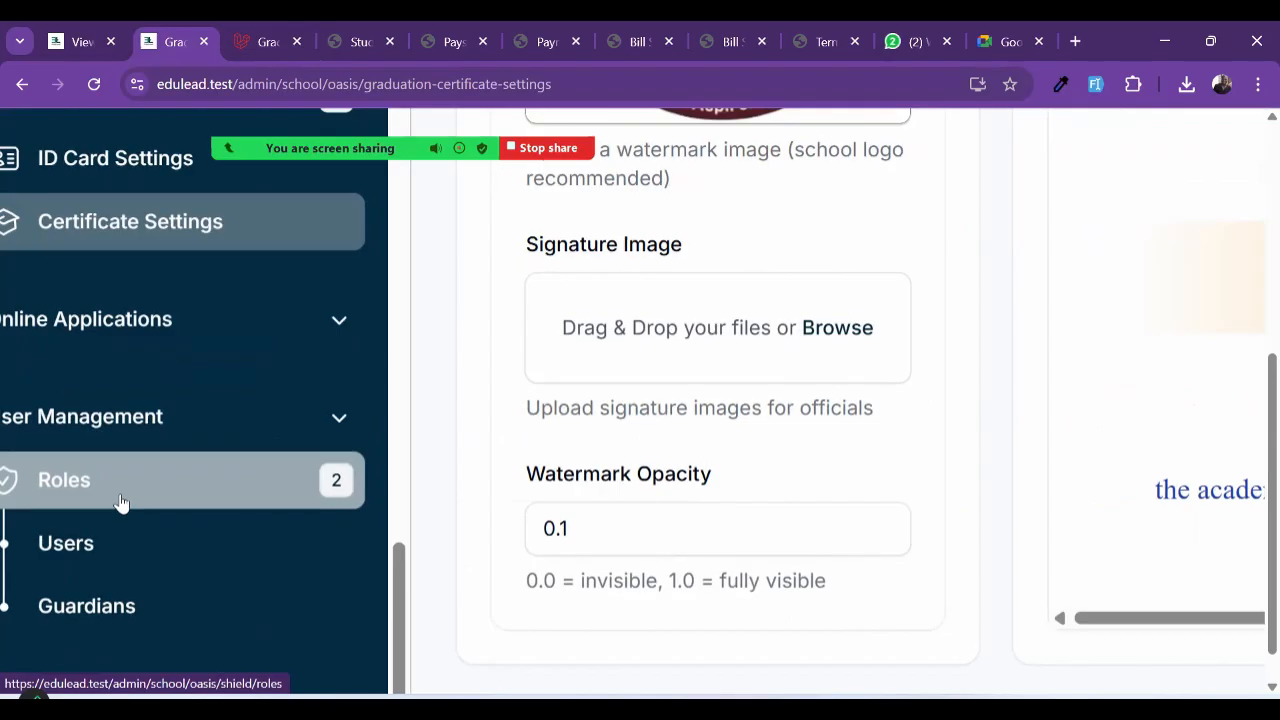
{"action": "left_click", "coordinate": [120, 502]}
{"action": "key", "text": "ctrl+0"}
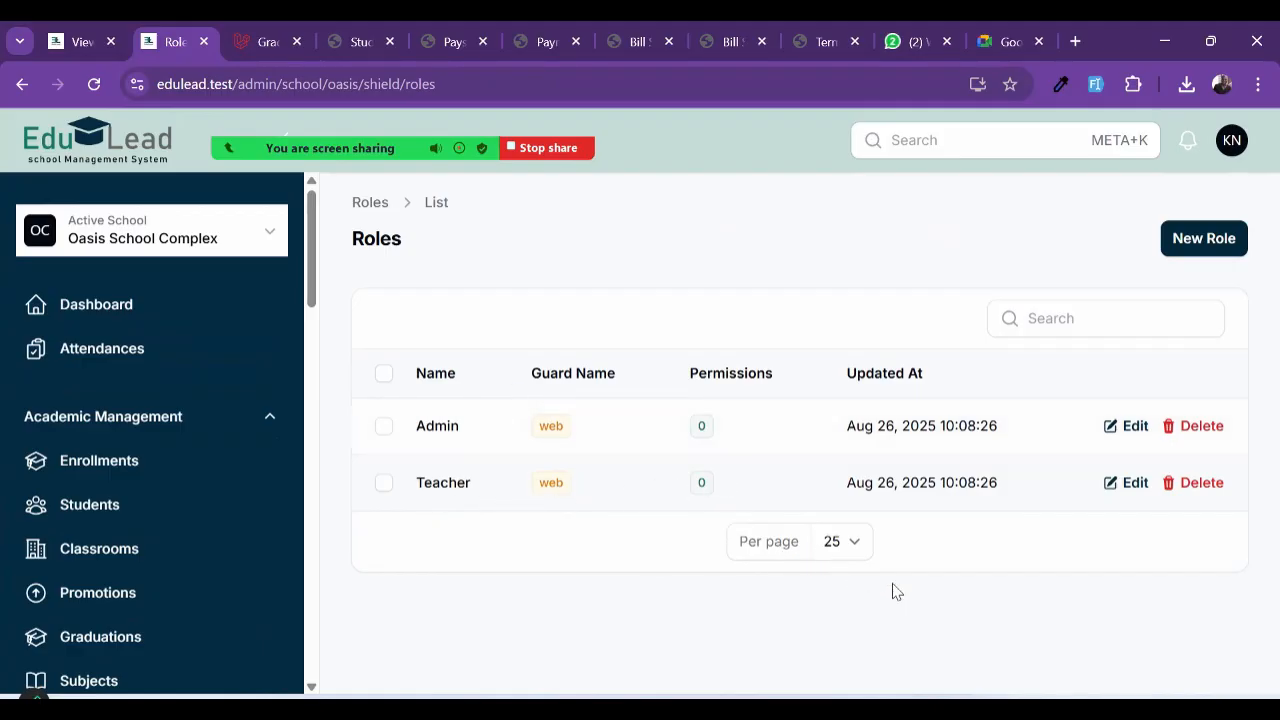
Step: Look through EduLead's module groups, collapsing Academic Management and expanding Fees Management
{"action": "scroll", "coordinate": [895, 592], "scroll_direction": "up", "scroll_amount": 3}
{"action": "scroll", "coordinate": [895, 592], "scroll_direction": "down", "scroll_amount": 3}
{"action": "scroll", "coordinate": [211, 603], "scroll_direction": "down", "scroll_amount": 10}
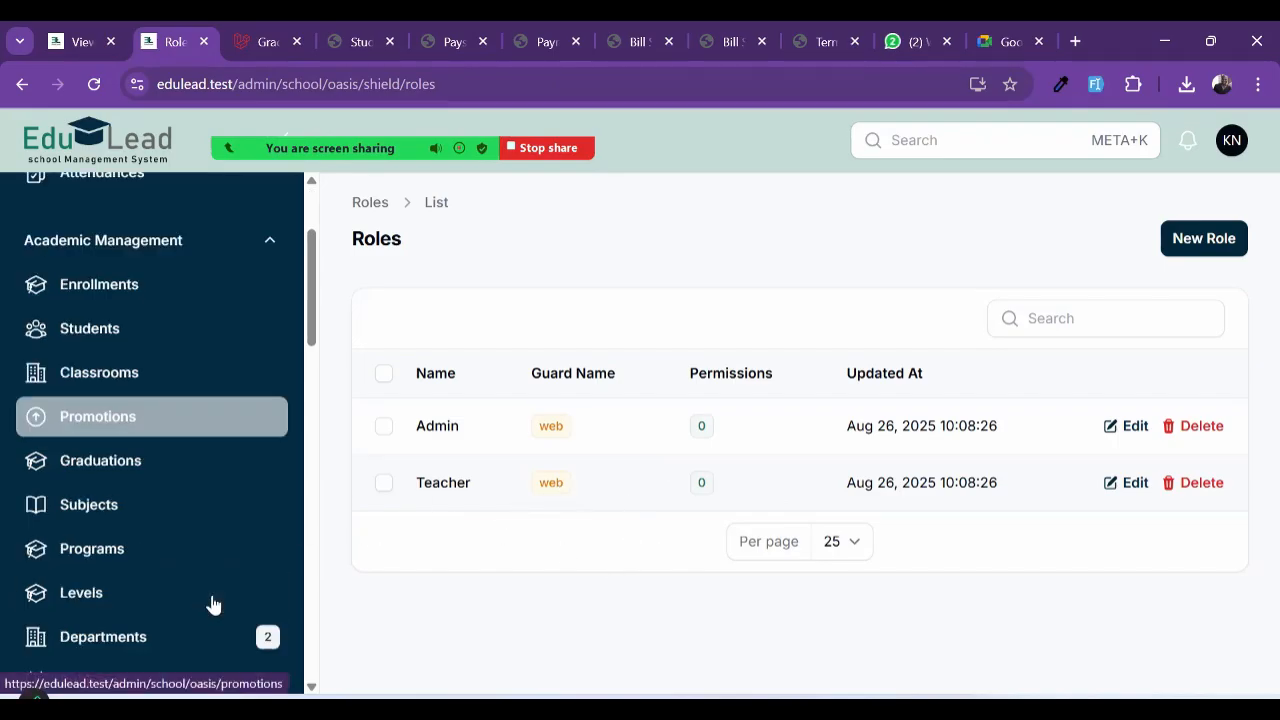
{"action": "scroll", "coordinate": [211, 603], "scroll_direction": "down", "scroll_amount": 7}
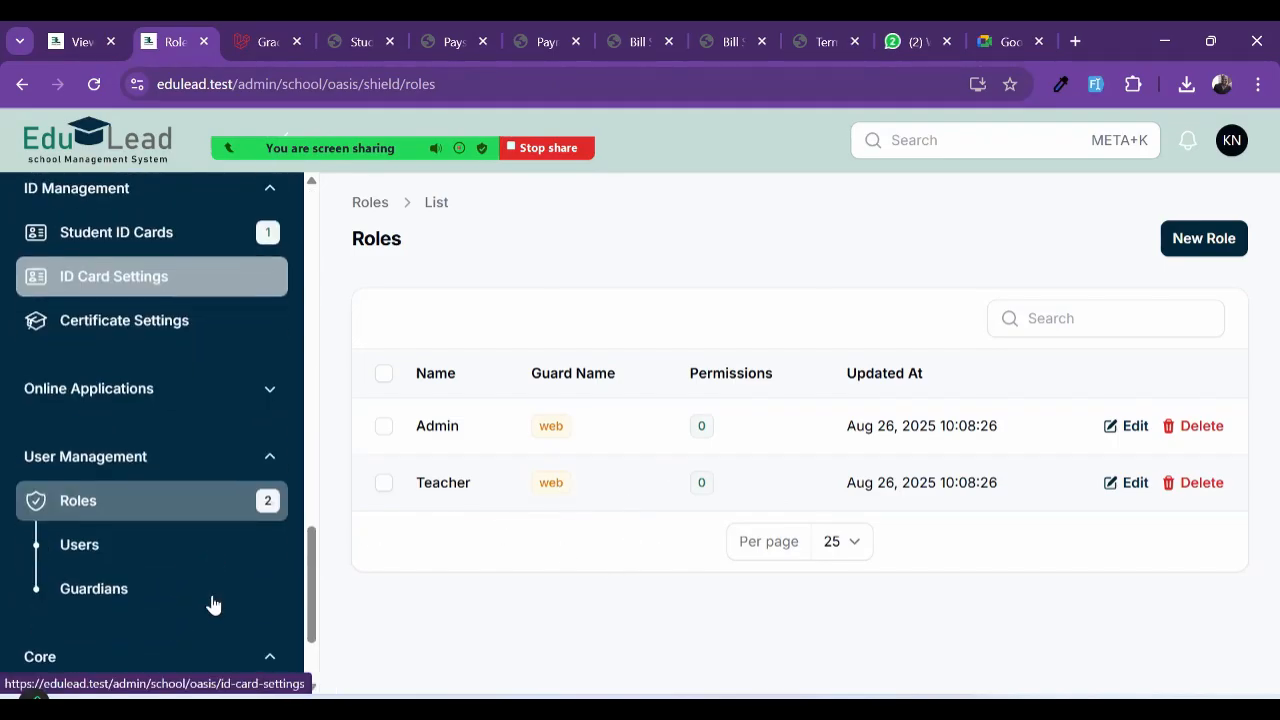
{"action": "scroll", "coordinate": [212, 604], "scroll_direction": "up", "scroll_amount": 5}
{"action": "scroll", "coordinate": [210, 603], "scroll_direction": "up", "scroll_amount": 12}
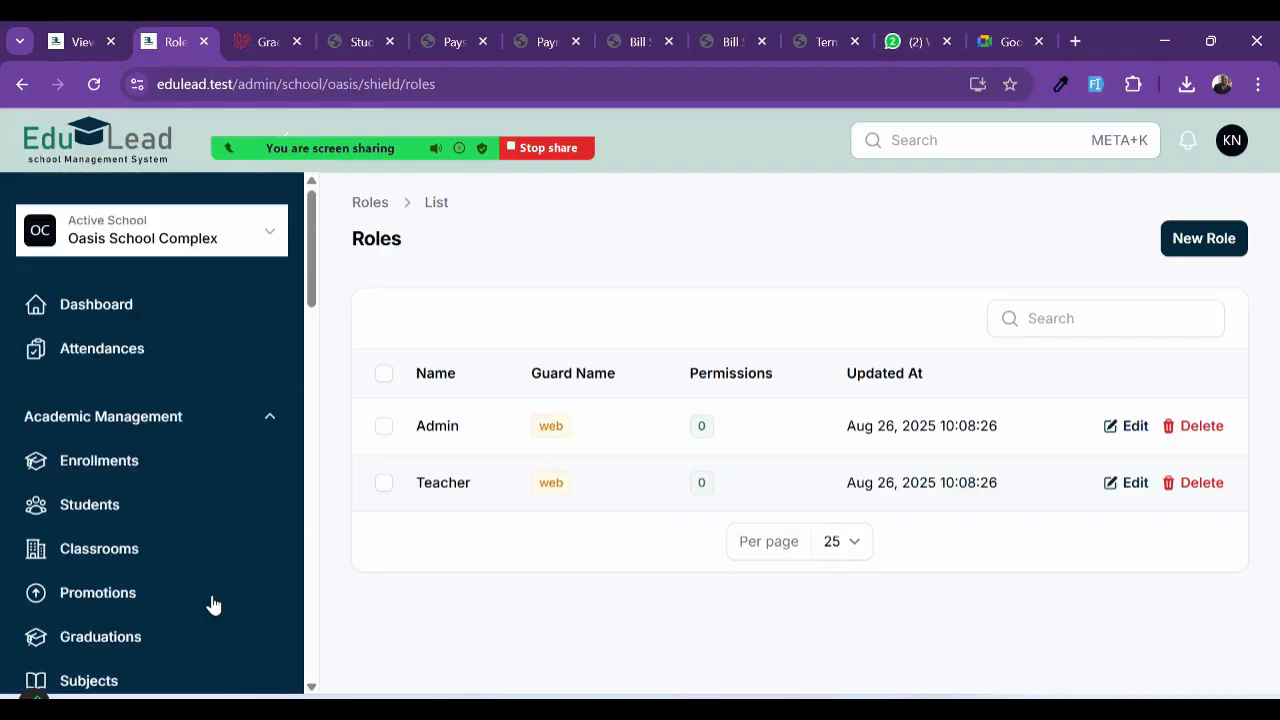
{"action": "left_click", "coordinate": [164, 418]}
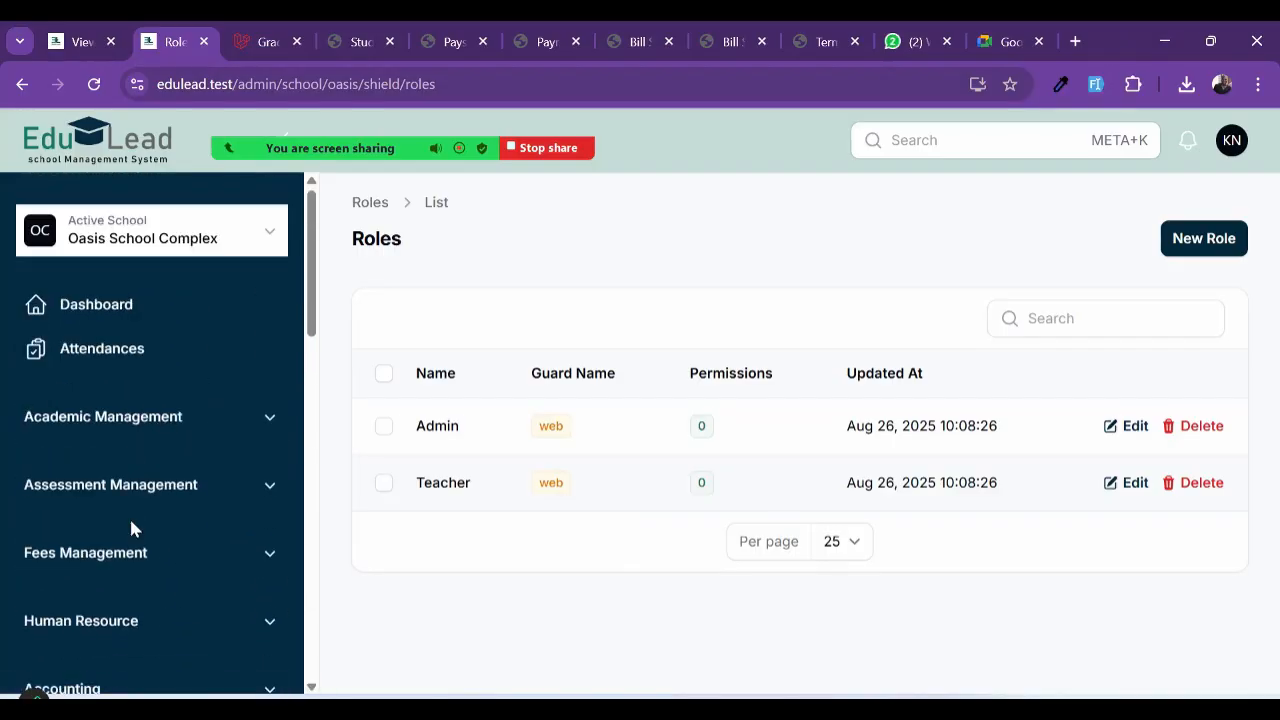
{"action": "scroll", "coordinate": [130, 528], "scroll_direction": "down", "scroll_amount": 1}
{"action": "scroll", "coordinate": [130, 528], "scroll_direction": "up", "scroll_amount": 1}
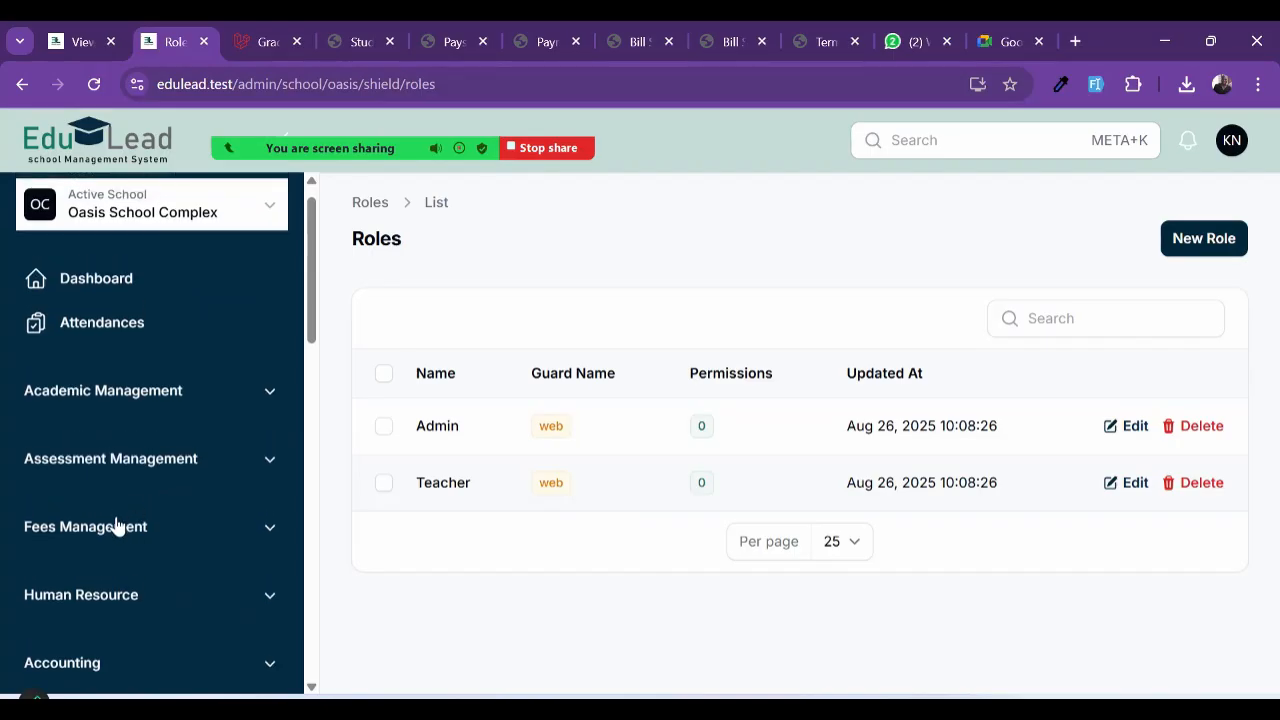
{"action": "left_click", "coordinate": [116, 528]}
{"action": "scroll", "coordinate": [114, 528], "scroll_direction": "down", "scroll_amount": 2}
{"action": "scroll", "coordinate": [110, 430], "scroll_direction": "up", "scroll_amount": 3}
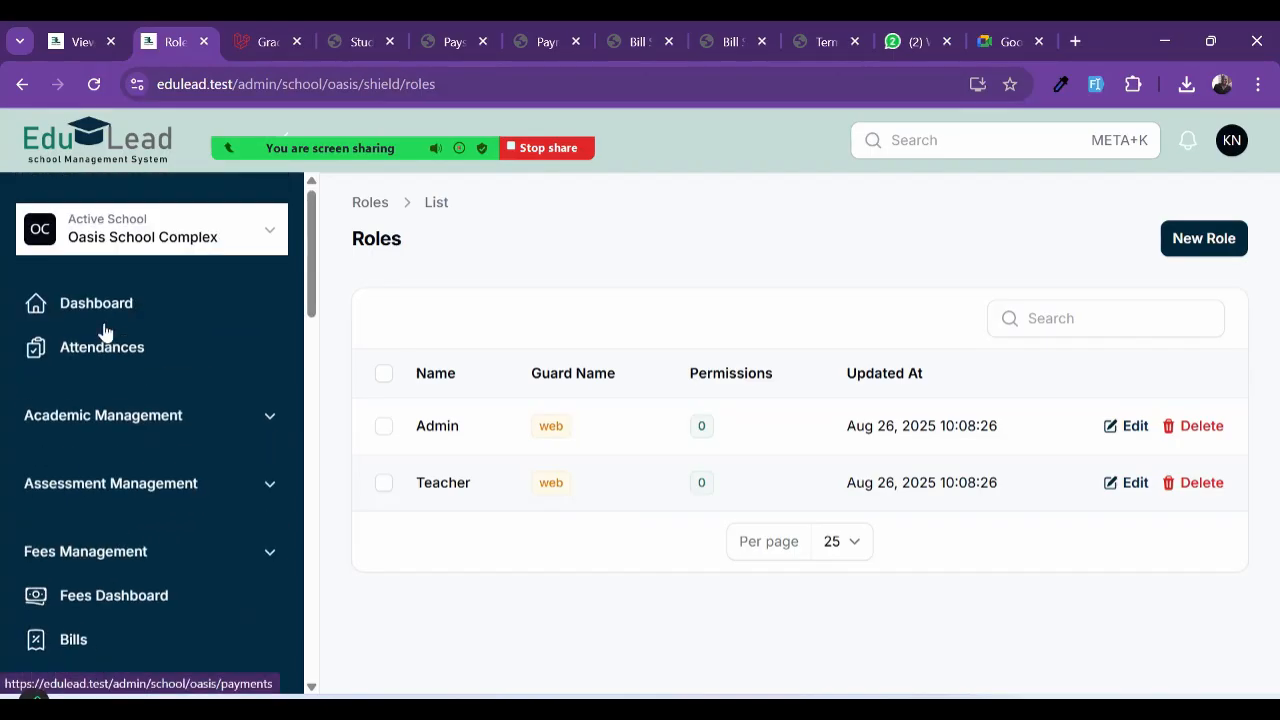
Step: Open the school dashboard and review its summary cards
{"action": "left_click", "coordinate": [104, 312]}
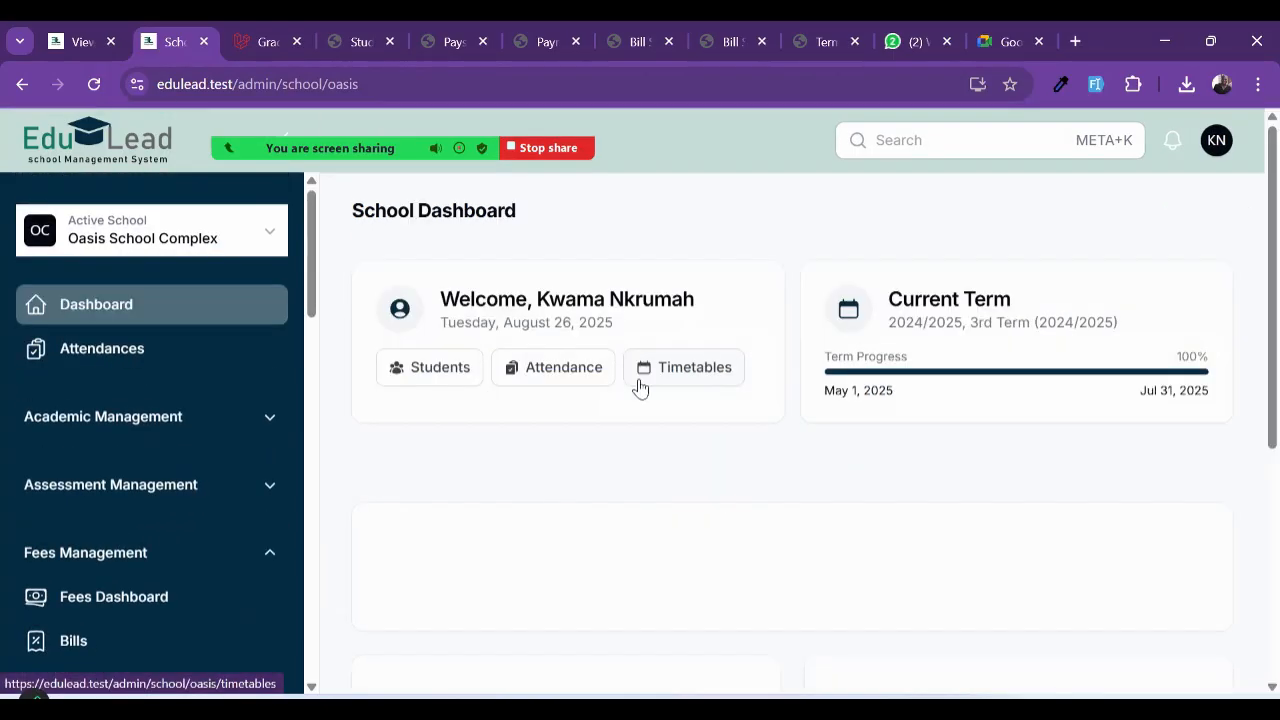
{"action": "scroll", "coordinate": [680, 514], "scroll_direction": "down", "scroll_amount": 2}
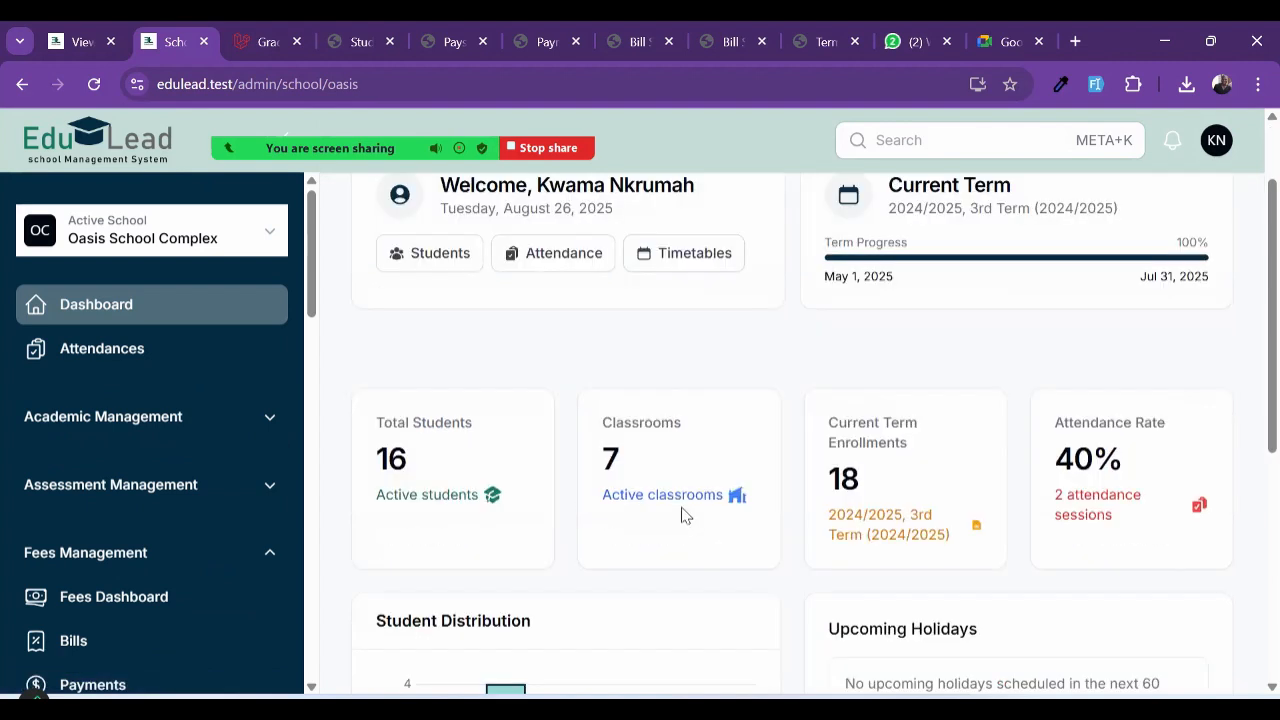
{"action": "scroll", "coordinate": [600, 340], "scroll_direction": "up", "scroll_amount": 2}
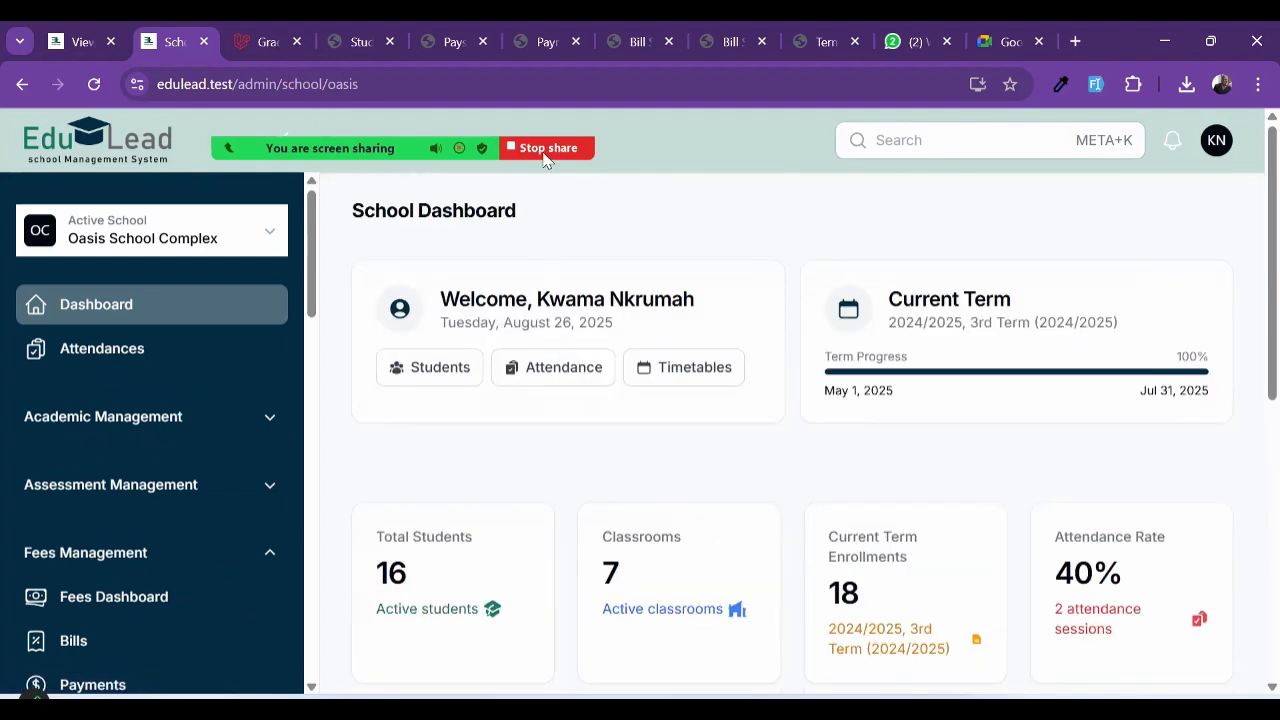